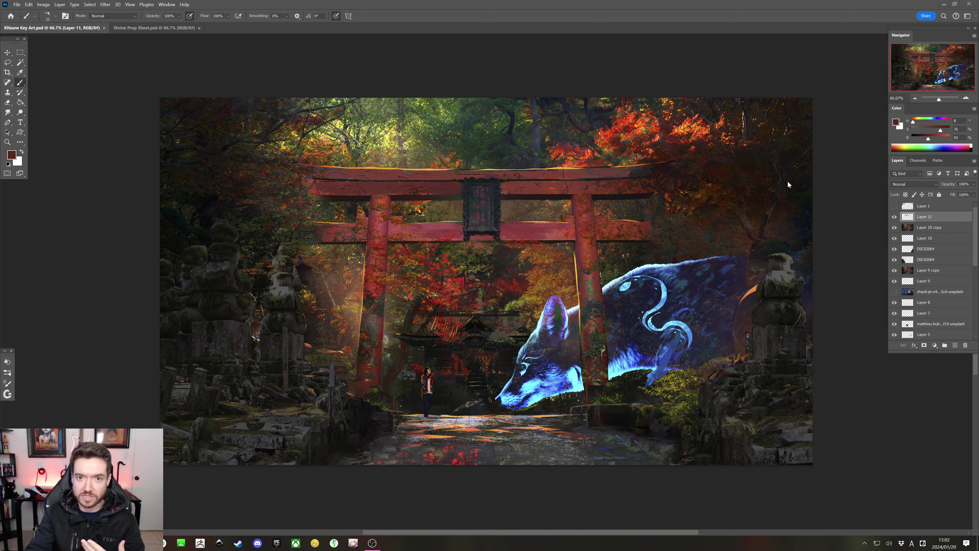
# Open the Shrine Prop Sheet document and reset the foreground and background colors to black and white, testing the brush
pyautogui.click(163, 29)
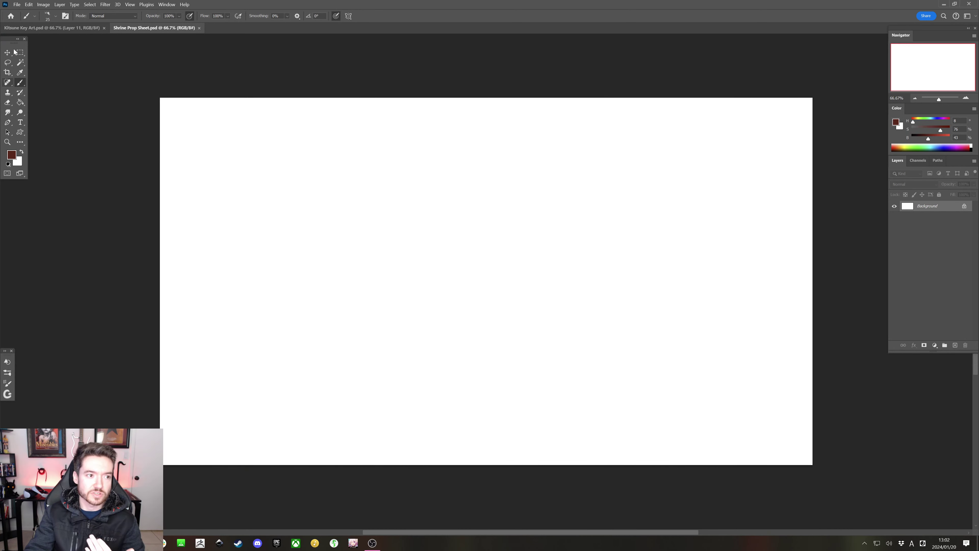
pyautogui.click(8, 164)
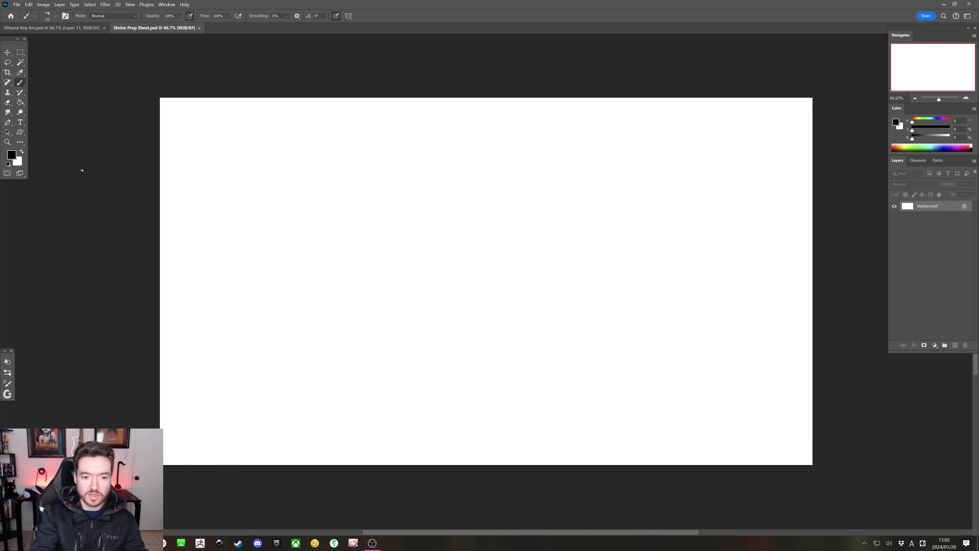
pyautogui.moveTo(351, 190); pyautogui.dragTo(403, 219)
pyautogui.hotkey('ctrl', 'z')
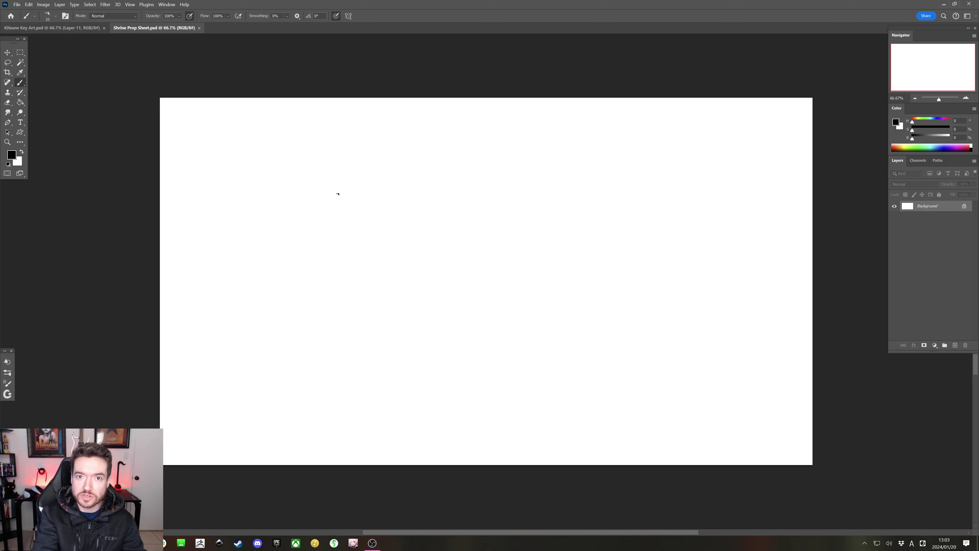
# Sketch eight loose ovals of varying sizes across the blank canvas, with the largest one near the middle
pyautogui.moveTo(230, 139); pyautogui.dragTo(253, 139)
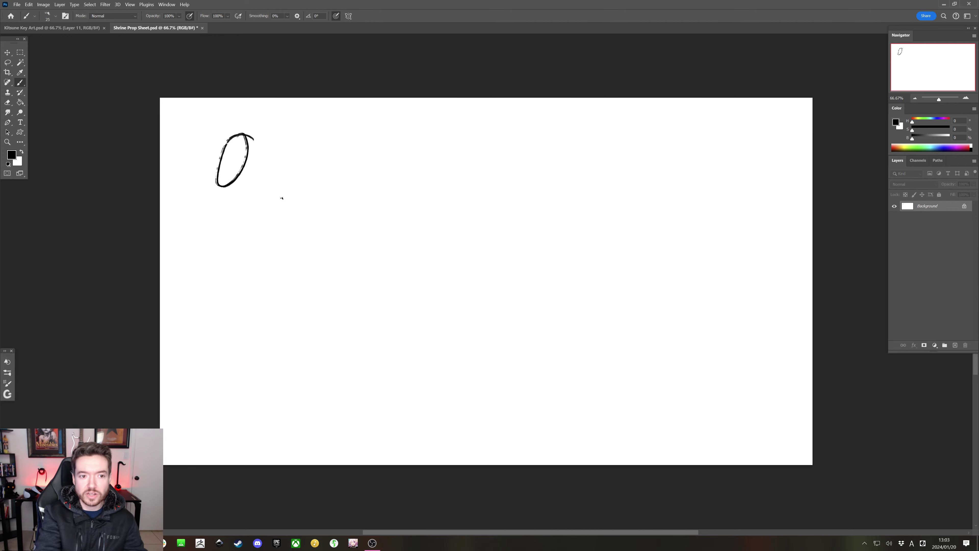
pyautogui.moveTo(310, 272)
pyautogui.mouseDown()
pyautogui.moveTo(306, 282)
pyautogui.moveTo(288, 265)
pyautogui.mouseUp()
pyautogui.moveTo(478, 152)
pyautogui.mouseDown()
pyautogui.moveTo(378, 374)
pyautogui.moveTo(505, 176)
pyautogui.mouseUp()
pyautogui.moveTo(671, 159)
pyautogui.mouseDown()
pyautogui.moveTo(654, 148)
pyautogui.moveTo(679, 160)
pyautogui.mouseUp()
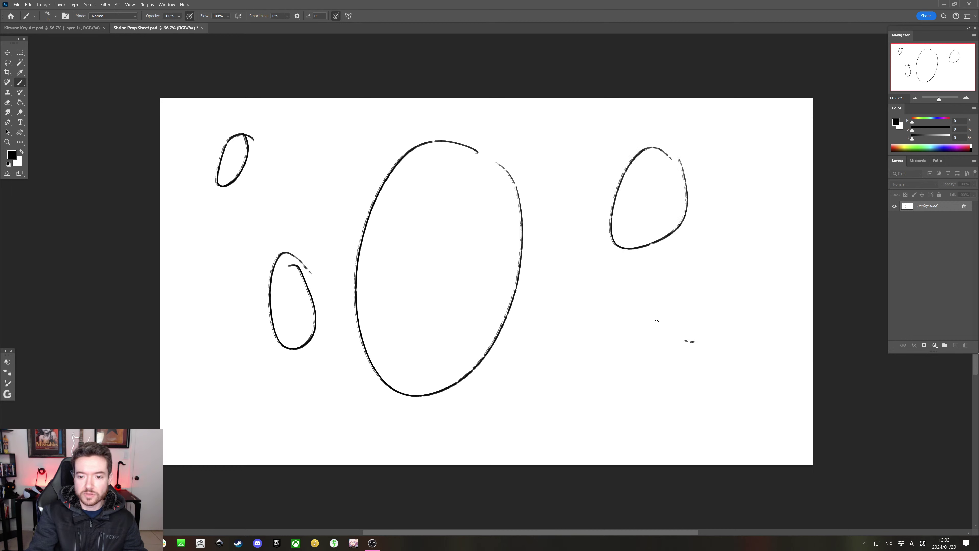
pyautogui.moveTo(657, 321); pyautogui.dragTo(676, 349)
pyautogui.moveTo(563, 277)
pyautogui.mouseDown()
pyautogui.moveTo(563, 307)
pyautogui.moveTo(584, 278)
pyautogui.mouseUp()
pyautogui.moveTo(697, 253); pyautogui.dragTo(700, 250)
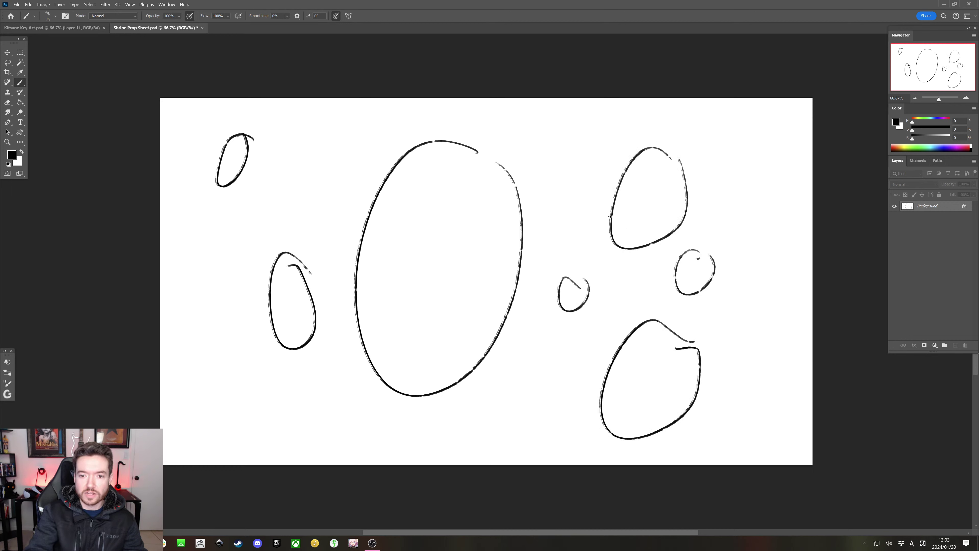
pyautogui.moveTo(579, 148); pyautogui.dragTo(589, 145)
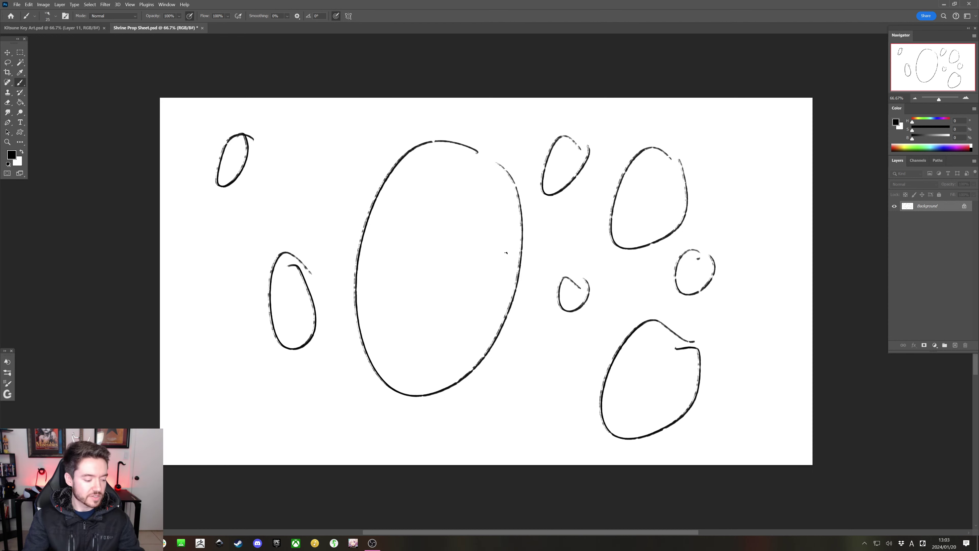
# Undo all the scattered oval sketches back to a blank canvas
pyautogui.hotkey('ctrl', 'z')
pyautogui.hotkey('ctrl', 'z')
pyautogui.hotkey('ctrl', 'z')
pyautogui.hotkey('ctrl', 'z')
pyautogui.hotkey('ctrl', 'z')
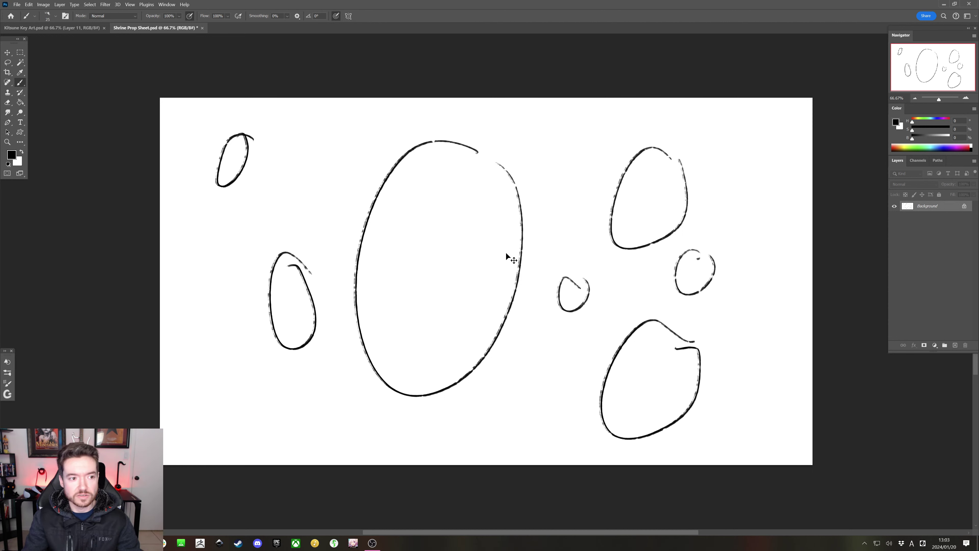
pyautogui.hotkey('ctrl', 'z')
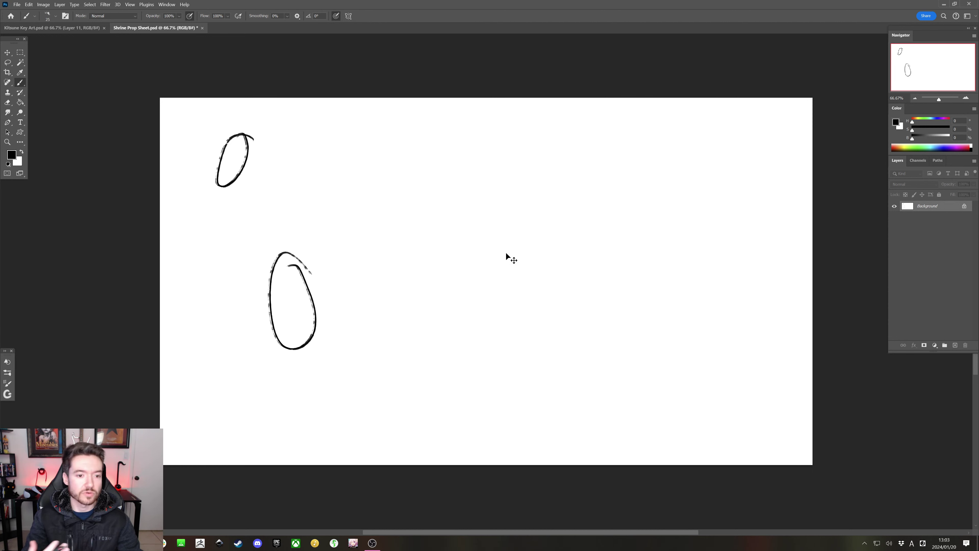
pyautogui.hotkey('ctrl', 'z')
pyautogui.hotkey('ctrl', 'z')
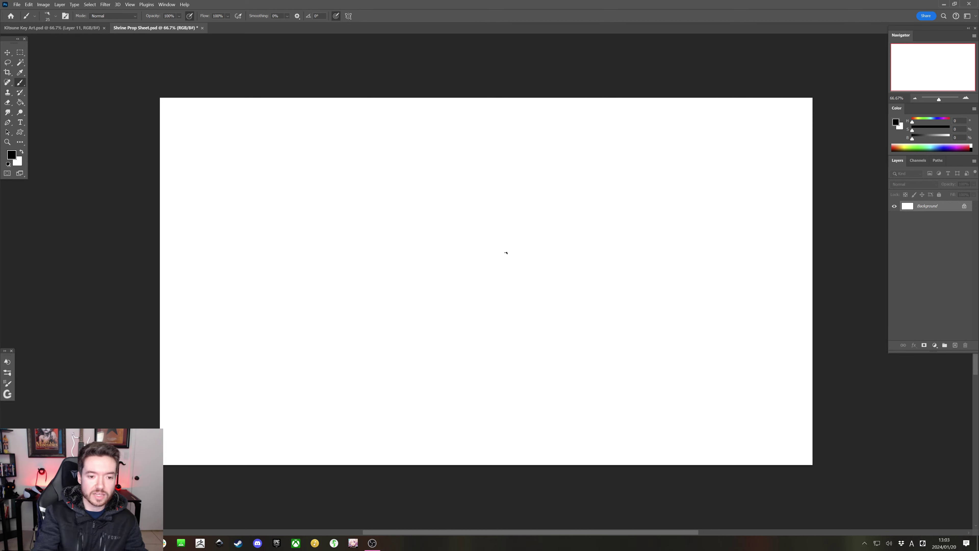
# Draw a thin straight horizontal baseline across the lower part of the canvas with a smaller brush
pyautogui.moveTo(188, 416)
pyautogui.mouseDown()
pyautogui.moveTo(418, 390)
pyautogui.moveTo(571, 400)
pyautogui.mouseUp()
pyautogui.hotkey('ctrl', 'z')
pyautogui.press('[')
pyautogui.press('[')
pyautogui.press('[')
pyautogui.moveTo(184, 424)
pyautogui.mouseDown()
pyautogui.moveTo(664, 427)
pyautogui.moveTo(716, 441)
pyautogui.moveTo(221, 450)
pyautogui.moveTo(571, 435)
pyautogui.moveTo(785, 442)
pyautogui.moveTo(212, 443)
pyautogui.mouseUp()
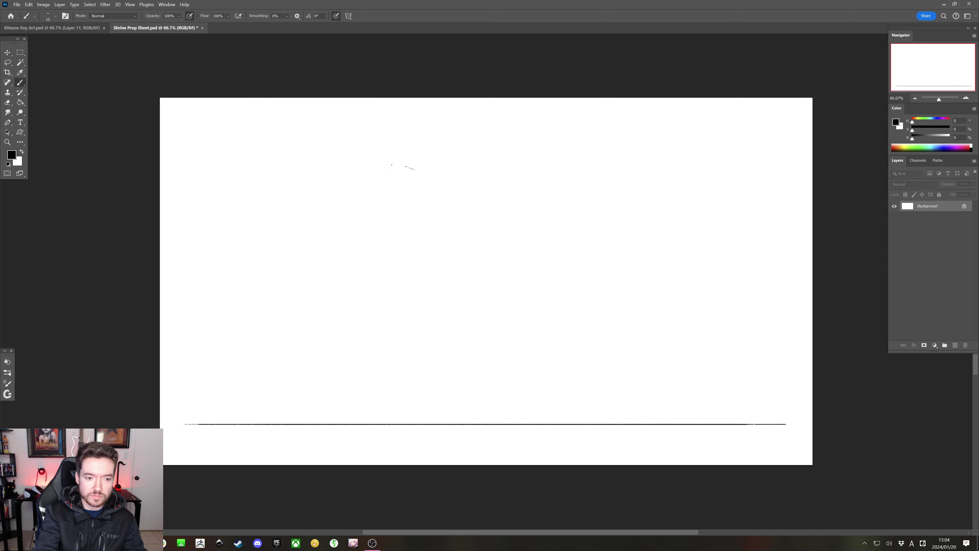
pyautogui.moveTo(392, 165)
pyautogui.mouseDown()
pyautogui.moveTo(207, 284)
pyautogui.moveTo(383, 424)
pyautogui.moveTo(465, 222)
pyautogui.moveTo(412, 182)
pyautogui.moveTo(355, 161)
pyautogui.moveTo(310, 416)
pyautogui.moveTo(465, 195)
pyautogui.moveTo(392, 163)
pyautogui.mouseUp()
pyautogui.hotkey('ctrl', 'z')
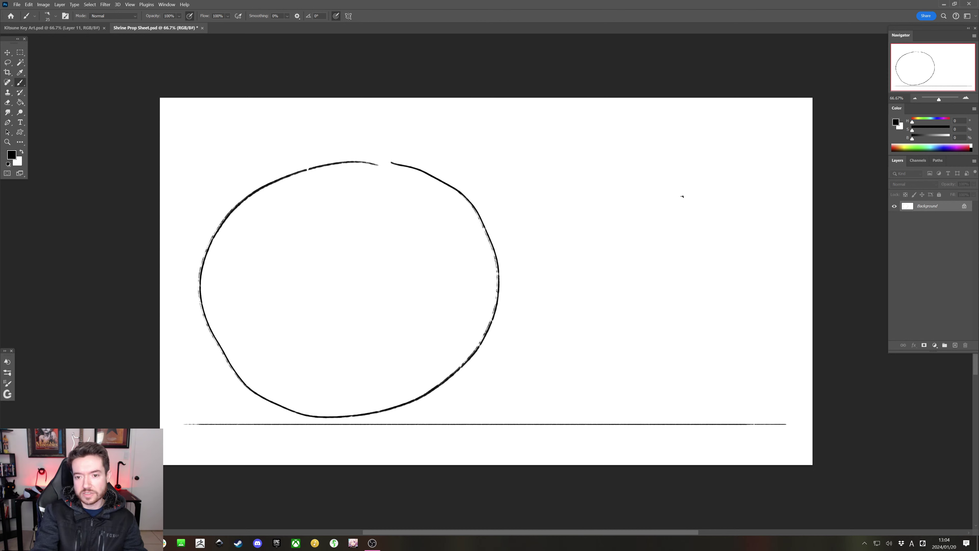
pyautogui.moveTo(707, 180)
pyautogui.mouseDown()
pyautogui.moveTo(596, 368)
pyautogui.moveTo(708, 384)
pyautogui.moveTo(752, 199)
pyautogui.mouseUp()
pyautogui.hotkey('ctrl', 'z')
pyautogui.hotkey('ctrl', 'z')
# Sketch a large wide oval on the left half of the canvas and a smaller upright oval on the right, just above the baseline
pyautogui.moveTo(485, 157)
pyautogui.mouseDown()
pyautogui.moveTo(223, 195)
pyautogui.moveTo(354, 409)
pyautogui.moveTo(493, 167)
pyautogui.moveTo(503, 176)
pyautogui.mouseUp()
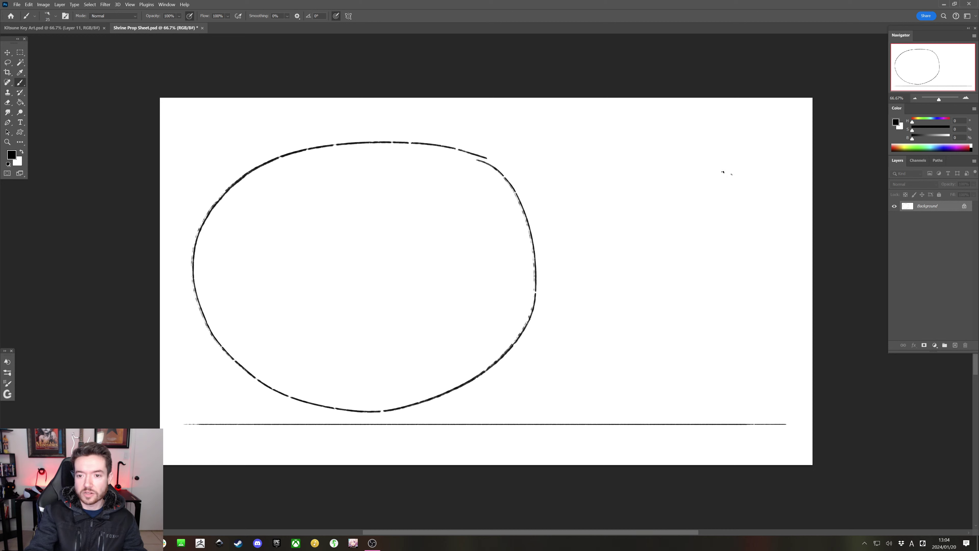
pyautogui.moveTo(723, 172)
pyautogui.mouseDown()
pyautogui.moveTo(662, 385)
pyautogui.moveTo(770, 184)
pyautogui.moveTo(739, 169)
pyautogui.moveTo(713, 180)
pyautogui.moveTo(762, 339)
pyautogui.moveTo(717, 189)
pyautogui.mouseUp()
pyautogui.hotkey('ctrl', 'z')
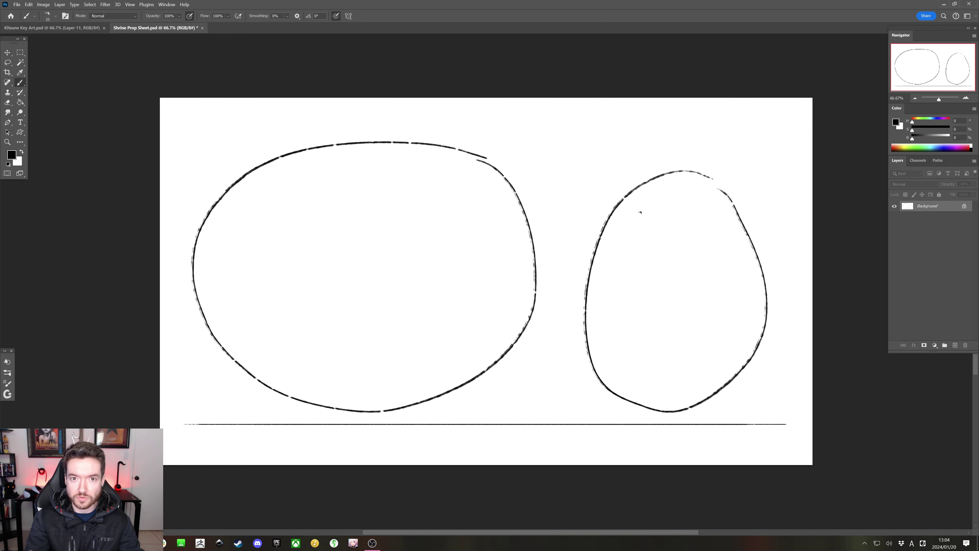
# Handwrite "70%" inside the large oval and "30%" inside the smaller one
pyautogui.moveTo(301, 213); pyautogui.dragTo(307, 261)
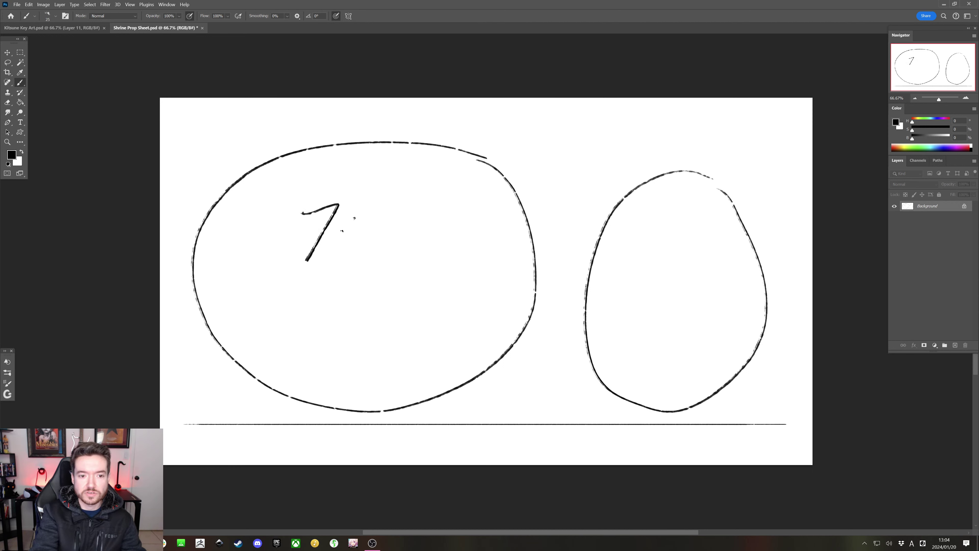
pyautogui.moveTo(353, 213)
pyautogui.mouseDown()
pyautogui.moveTo(380, 249)
pyautogui.moveTo(374, 257)
pyautogui.mouseUp()
pyautogui.moveTo(387, 215); pyautogui.dragTo(408, 242)
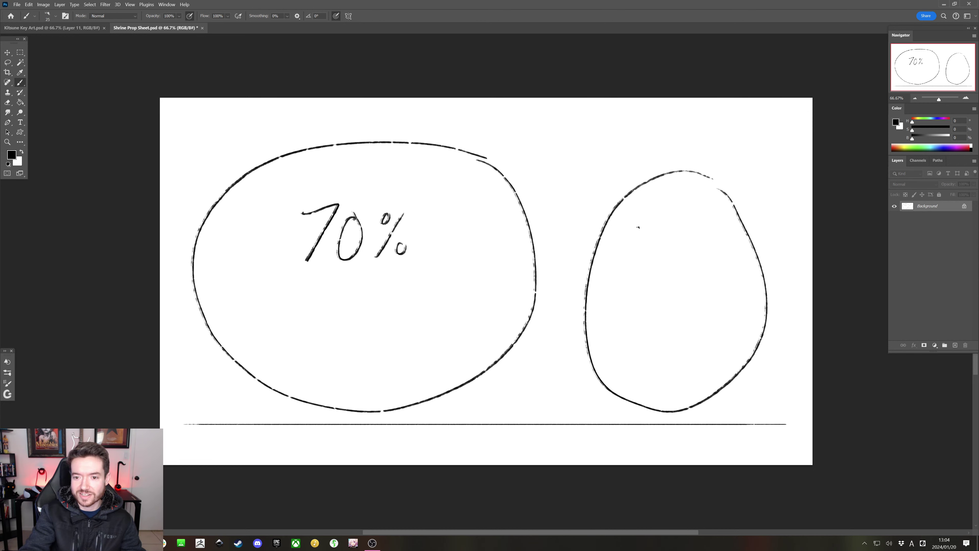
pyautogui.moveTo(636, 227)
pyautogui.mouseDown()
pyautogui.moveTo(638, 257)
pyautogui.moveTo(671, 231)
pyautogui.moveTo(677, 269)
pyautogui.mouseUp()
pyautogui.moveTo(686, 232); pyautogui.dragTo(701, 258)
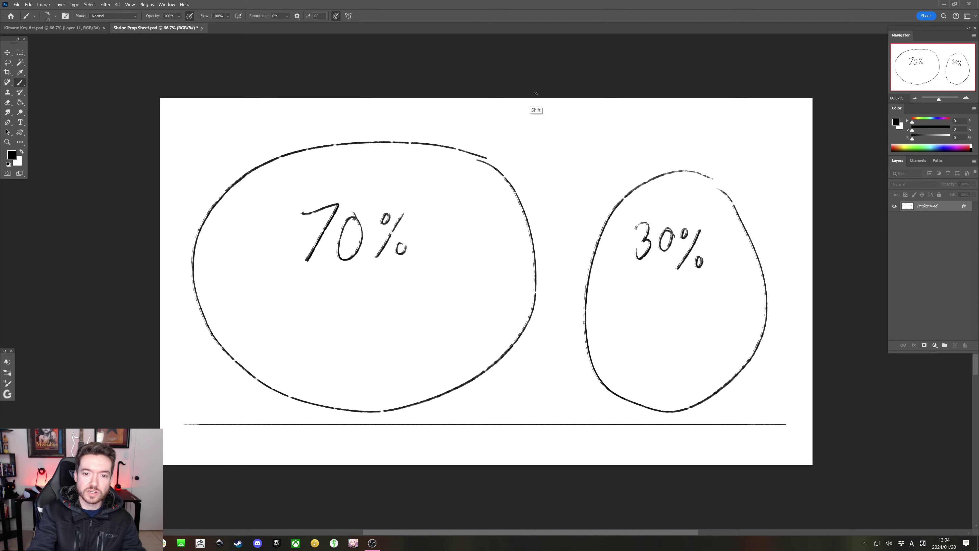
# Draw a full-height vertical divider between the two ovals and label the sections "A." and "B."
pyautogui.moveTo(537, 101); pyautogui.dragTo(536, 472)
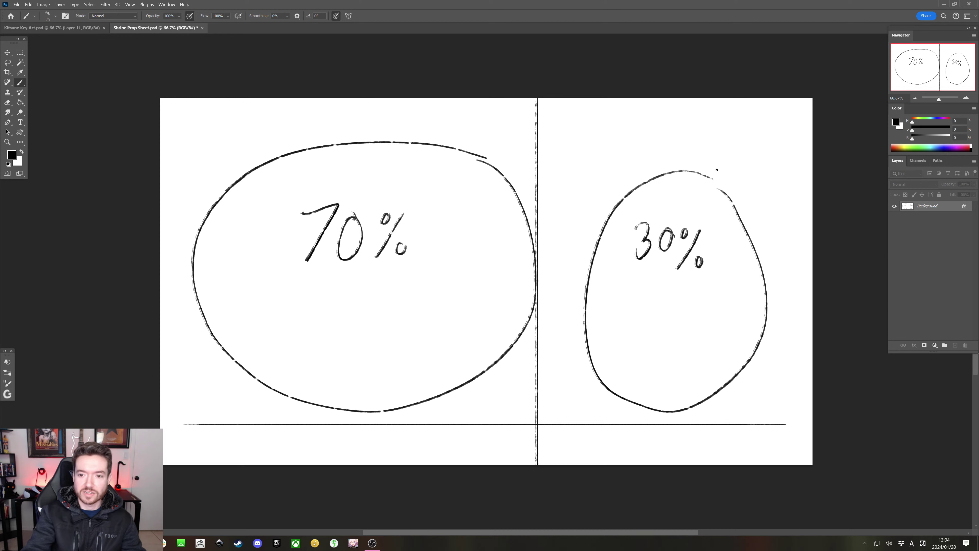
pyautogui.moveTo(212, 165)
pyautogui.mouseDown()
pyautogui.moveTo(226, 163)
pyautogui.moveTo(226, 153)
pyautogui.mouseUp()
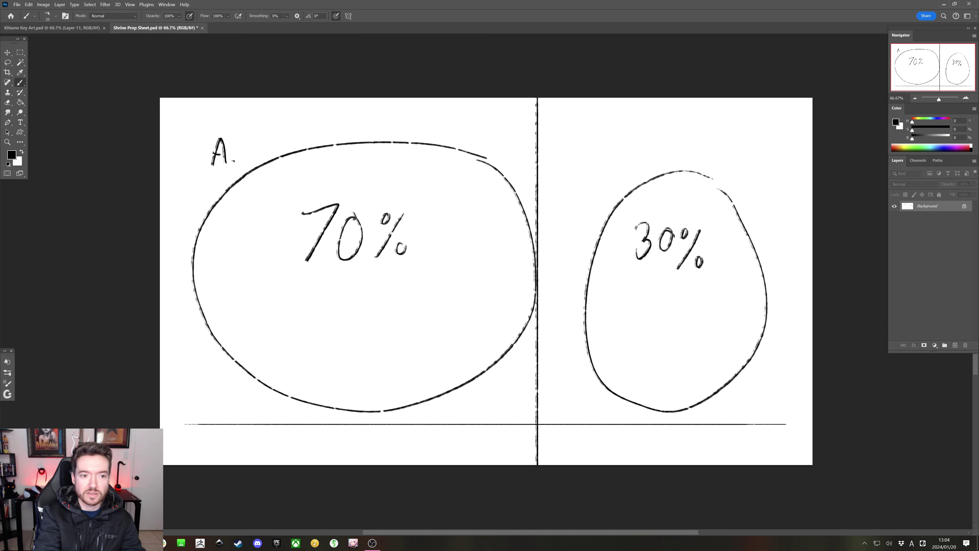
pyautogui.moveTo(610, 139); pyautogui.dragTo(616, 178)
pyautogui.click(630, 174)
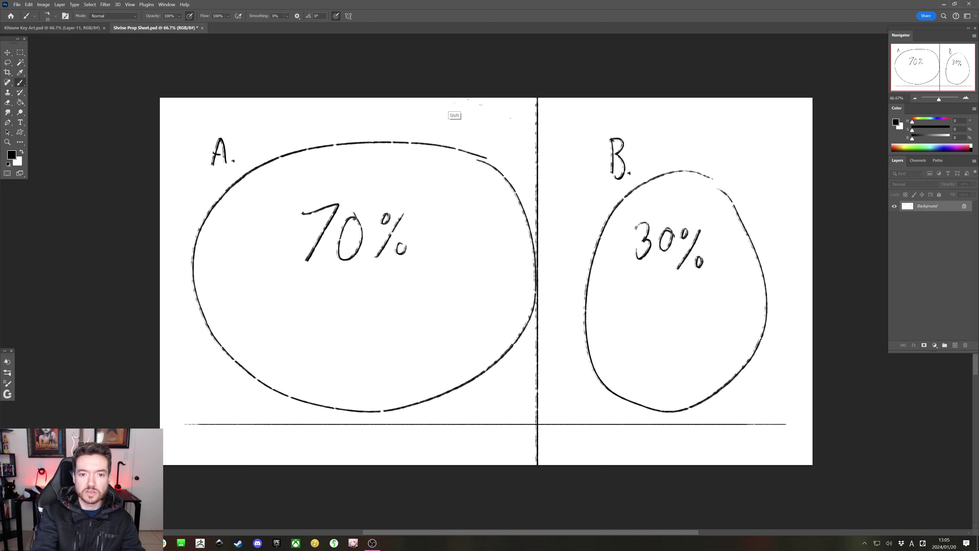
# Undo the vertical divider and the A. and B. labels, and try a full-height vertical line through the large oval
pyautogui.moveTo(452, 99); pyautogui.dragTo(454, 464)
pyautogui.hotkey('ctrl', 'z')
pyautogui.hotkey('ctrl', 'z')
pyautogui.hotkey('ctrl', 'z')
pyautogui.hotkey('ctrl', 'z')
pyautogui.hotkey('ctrl', 'z')
pyautogui.hotkey('ctrl', 'z')
pyautogui.hotkey('ctrl', 'z')
pyautogui.hotkey('ctrl', 'z')
pyautogui.hotkey('ctrl', 'z')
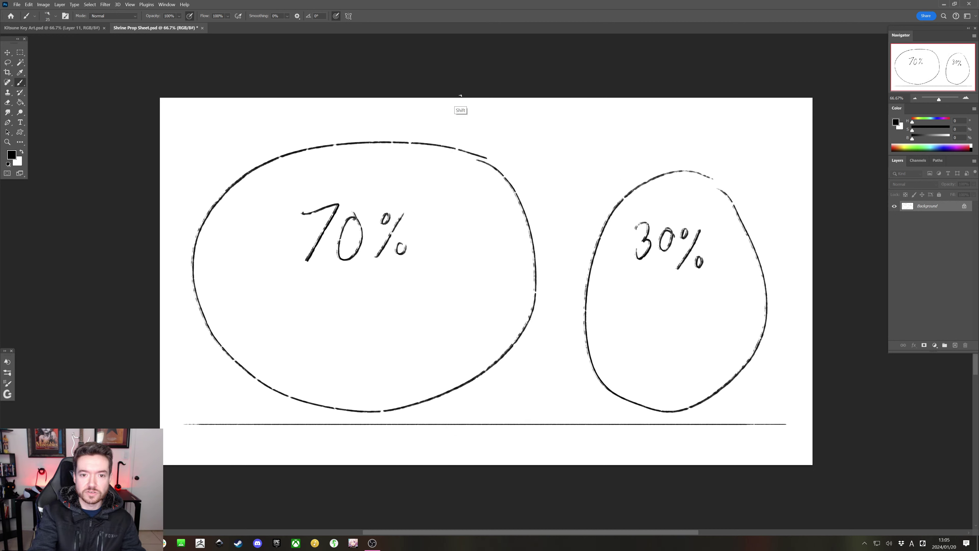
pyautogui.moveTo(460, 99)
pyautogui.keyDown('shift'); pyautogui.mouseDown()
pyautogui.moveTo(418, 475)
pyautogui.moveTo(462, 94)
pyautogui.mouseUp(); pyautogui.keyUp('shift')
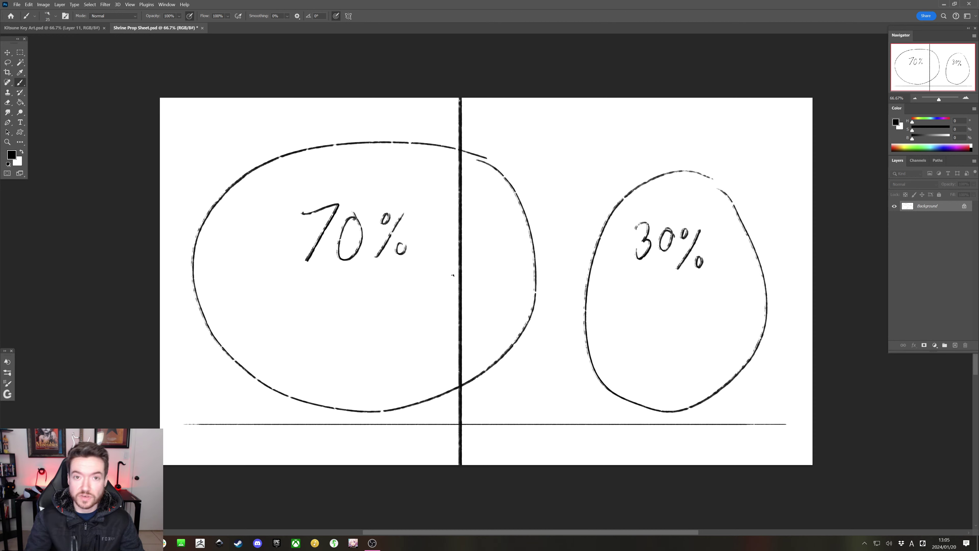
pyautogui.hotkey('ctrl', 'z')
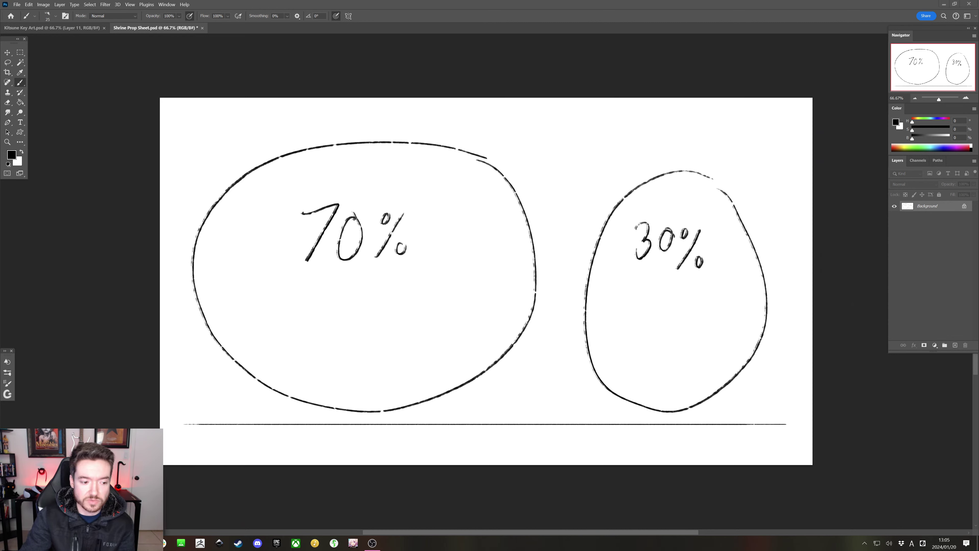
# Switch to ArtStation in the browser, browse the portfolio and view the Cyberpunk Interior Design artwork
pyautogui.hotkey('alt', 'Tab')
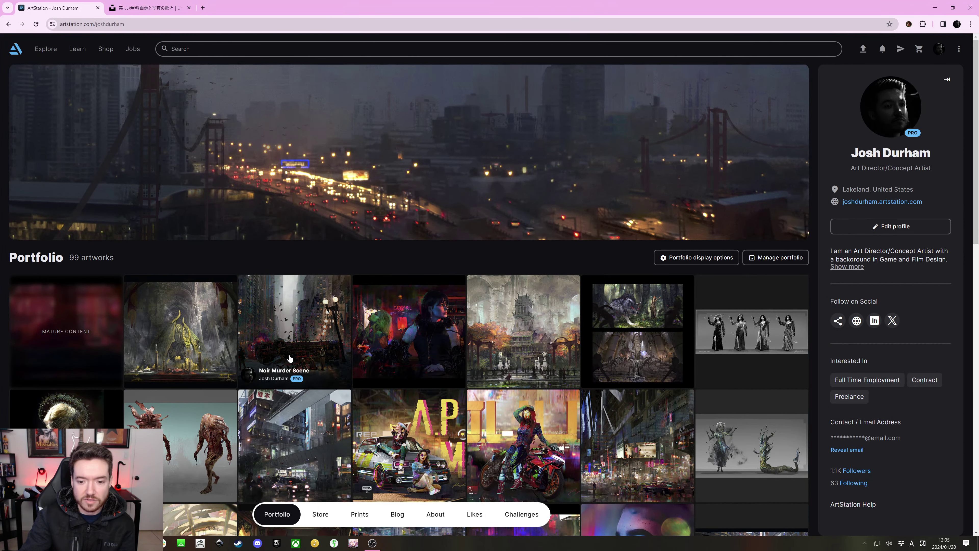
pyautogui.scroll(-8, 290, 359)
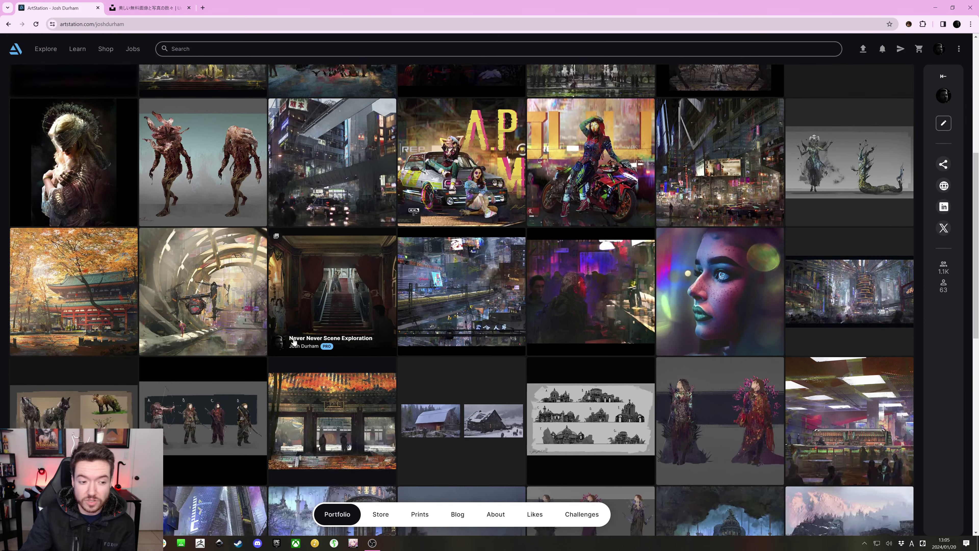
pyautogui.scroll(-4, 293, 341)
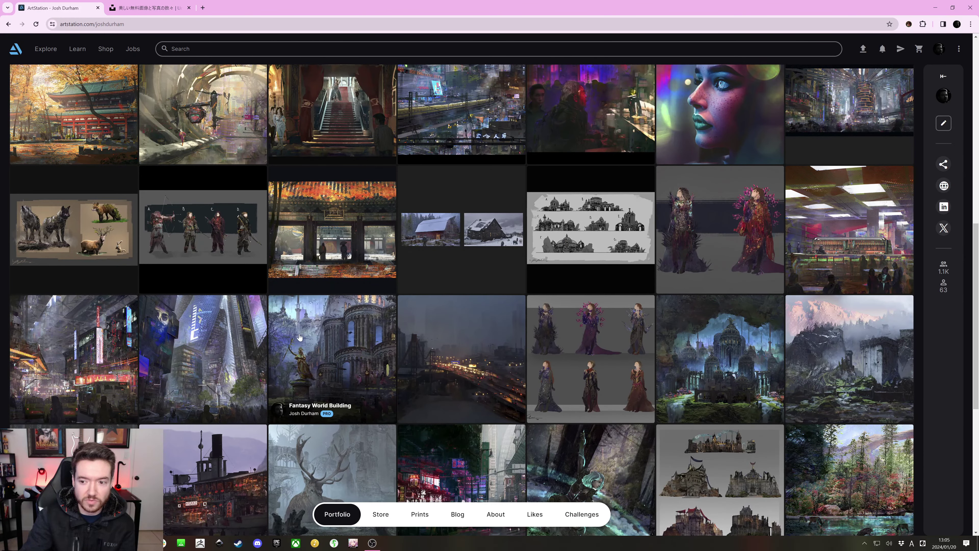
pyautogui.click(864, 245)
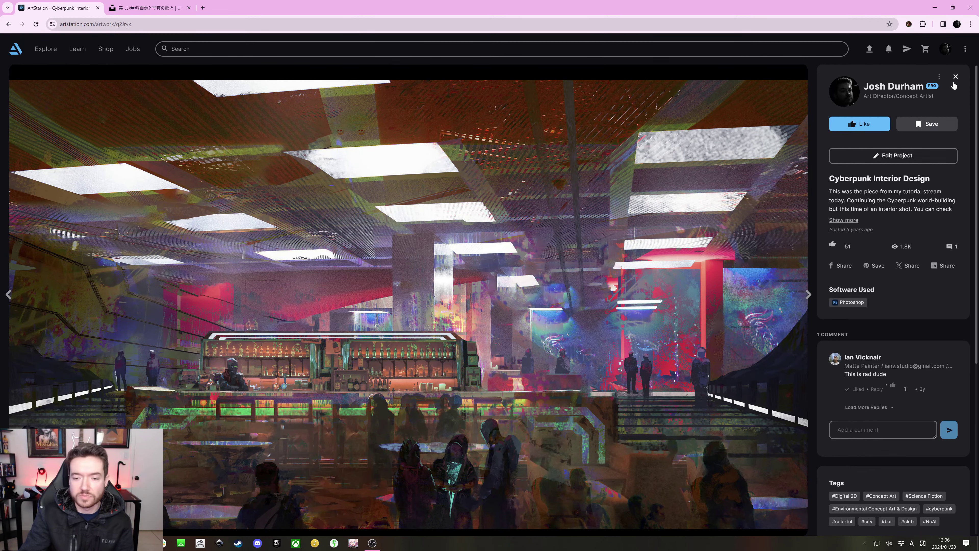
pyautogui.click(955, 79)
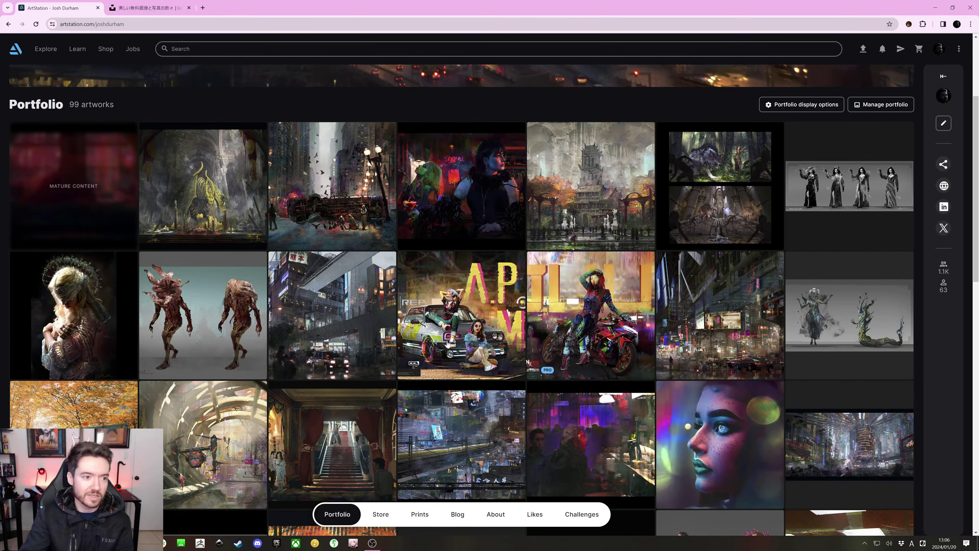
# Search ArtStation for "prop design"
pyautogui.scroll(4, 587, 366)
pyautogui.click(172, 49)
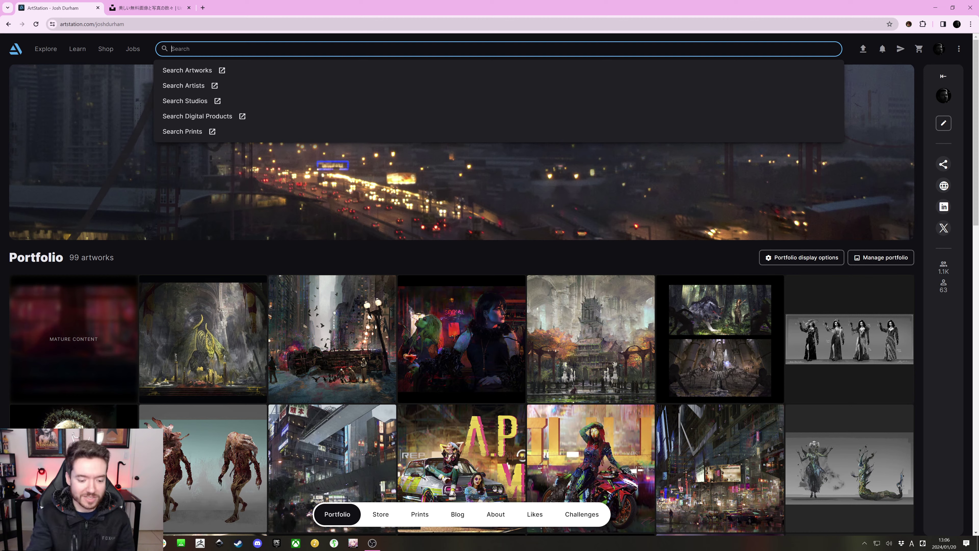
pyautogui.write('pro')
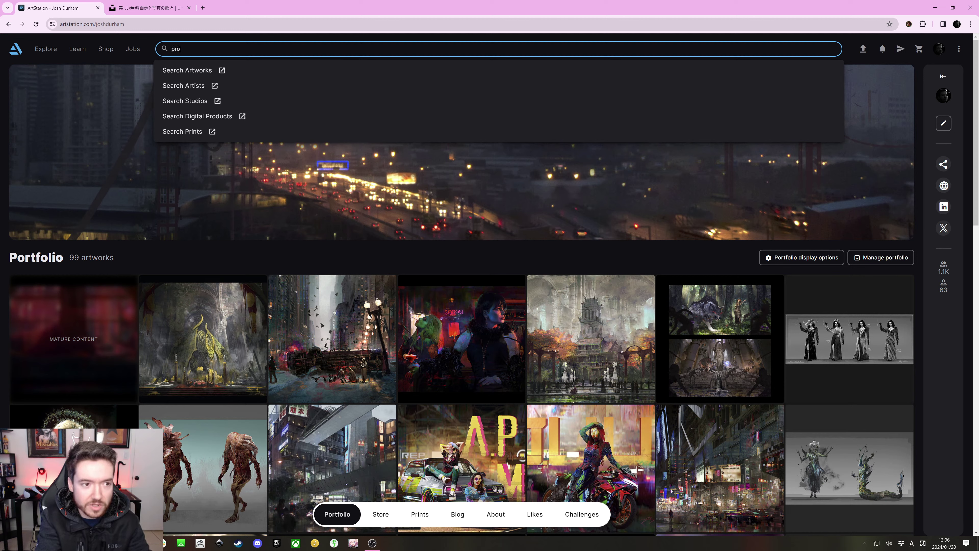
pyautogui.write('p design')
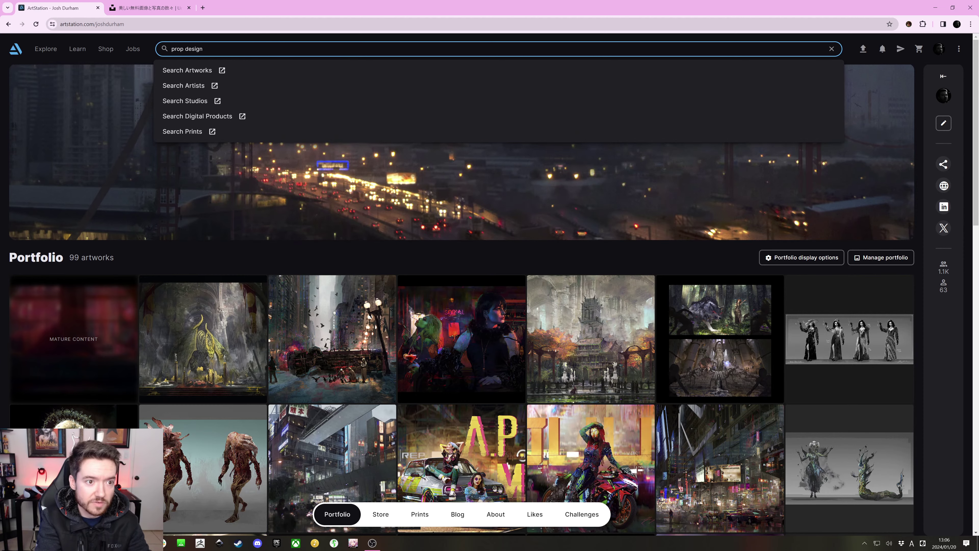
pyautogui.press('Return')
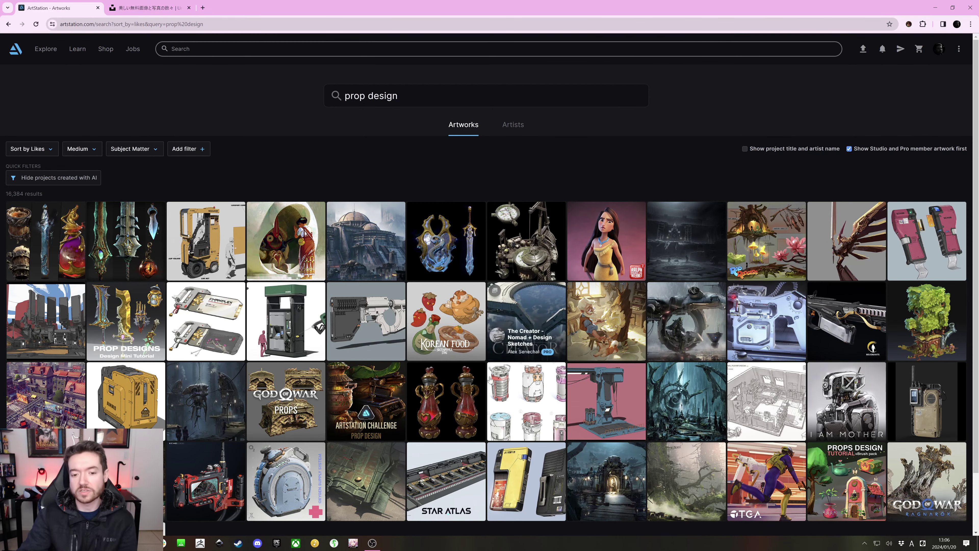
# Open the red and gold Love Potion artwork from the results and examine its bottle renders
pyautogui.click(445, 389)
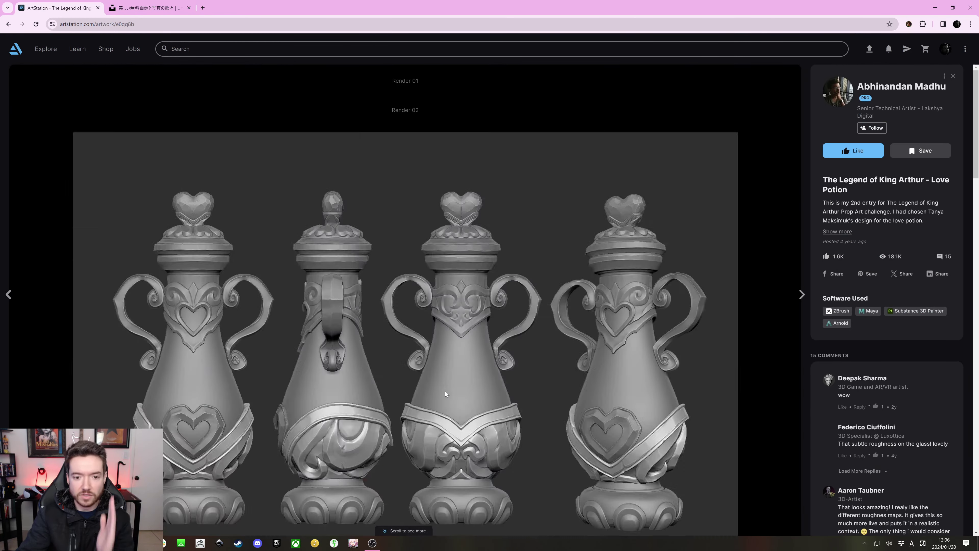
pyautogui.scroll(-2, 445, 389)
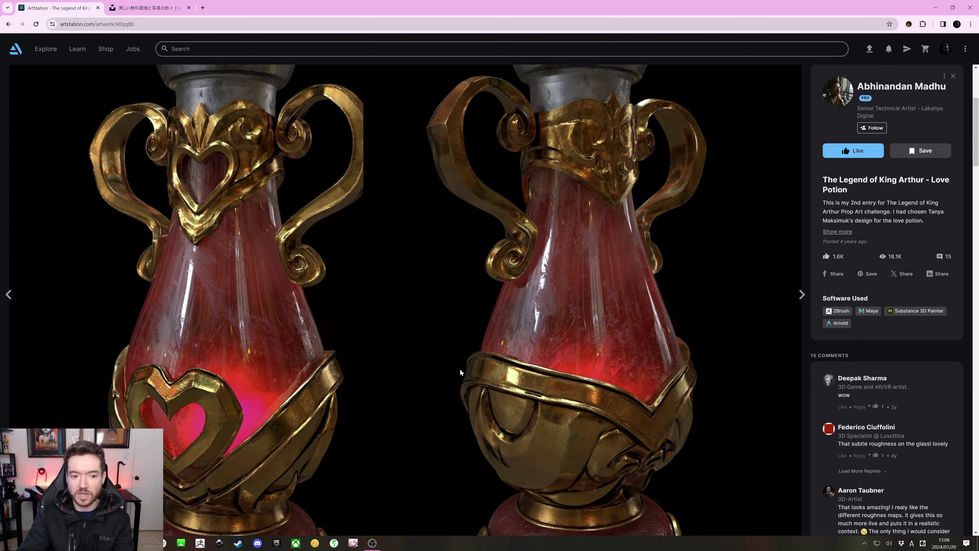
pyautogui.scroll(-2, 460, 371)
pyautogui.scroll(4, 347, 417)
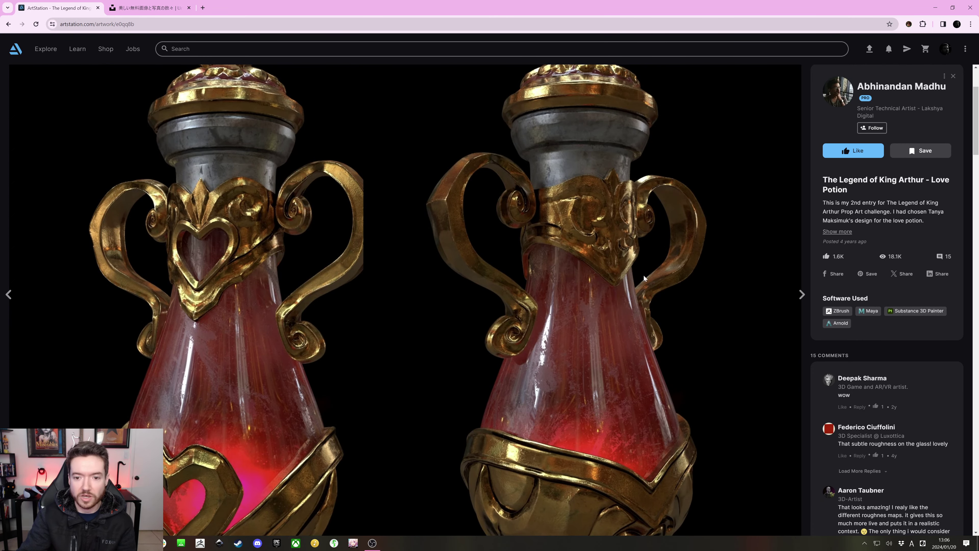
# Examine the lower parts of the Love Potion renders and the grey sculpt views, and return to the search results
pyautogui.scroll(-20, 581, 391)
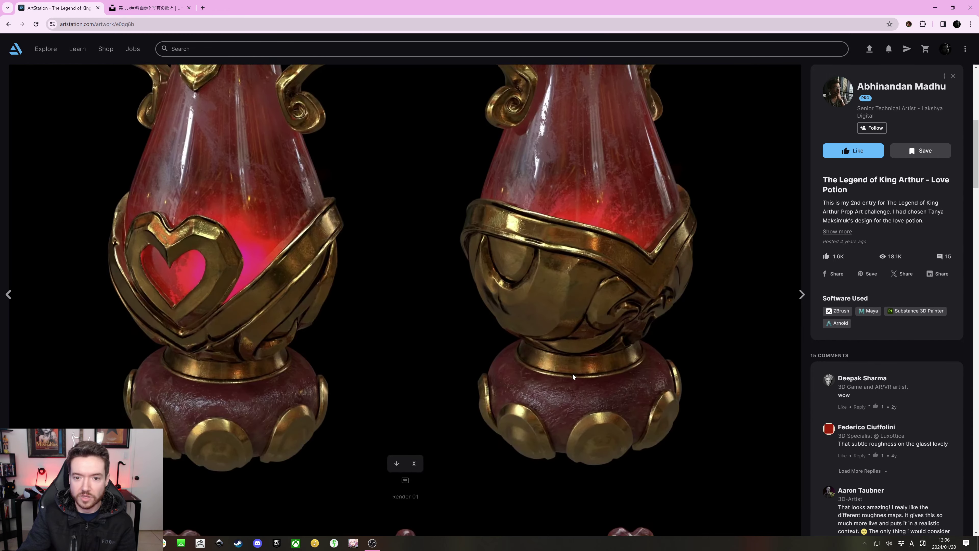
pyautogui.scroll(-6, 489, 261)
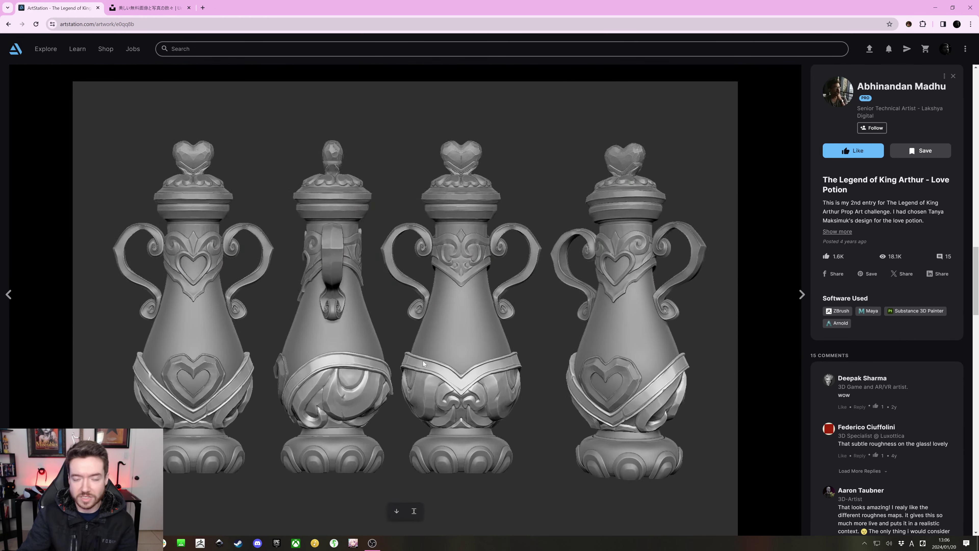
pyautogui.click(8, 24)
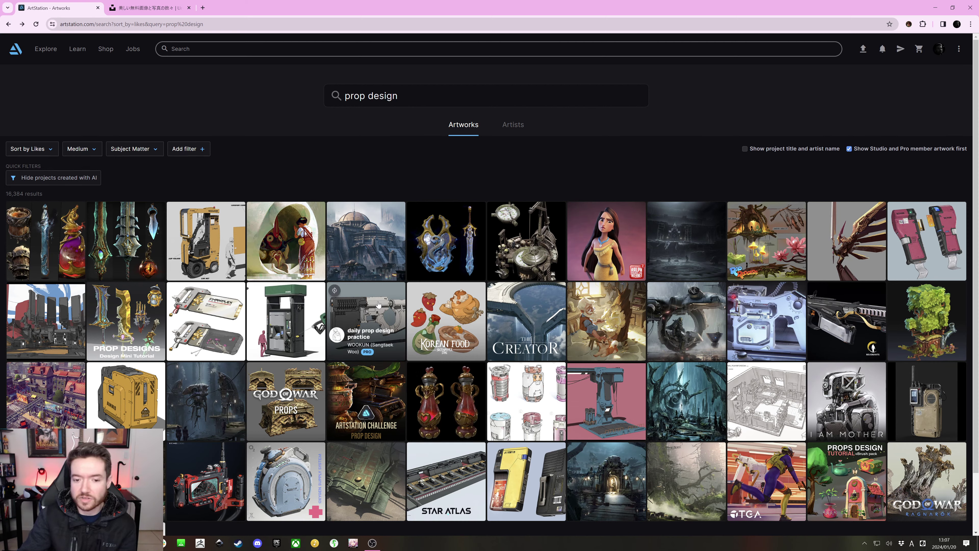
# Open the Rad Rodgers - Props Design artwork, study its jungle, swamp and dark forest prop sheets, and return to the search results
pyautogui.click(760, 214)
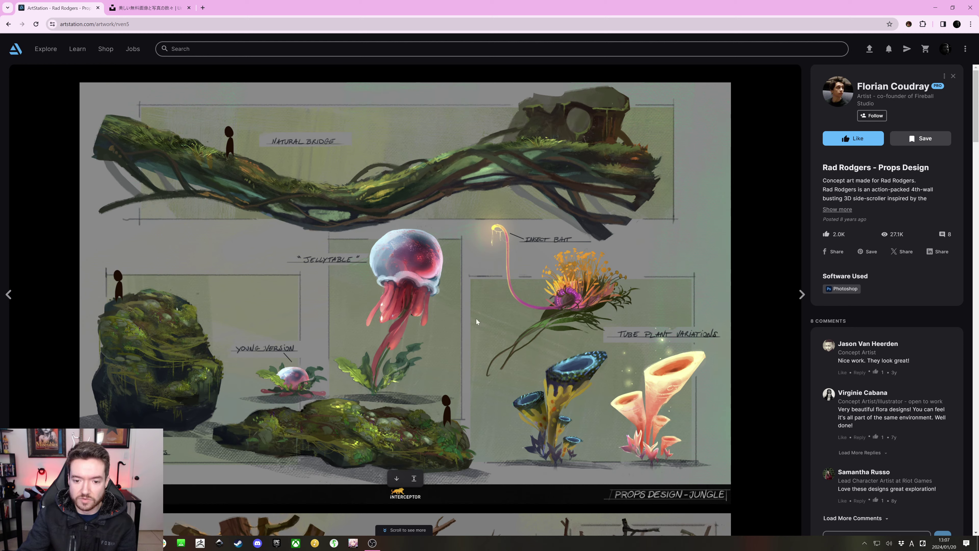
pyautogui.scroll(-10, 479, 301)
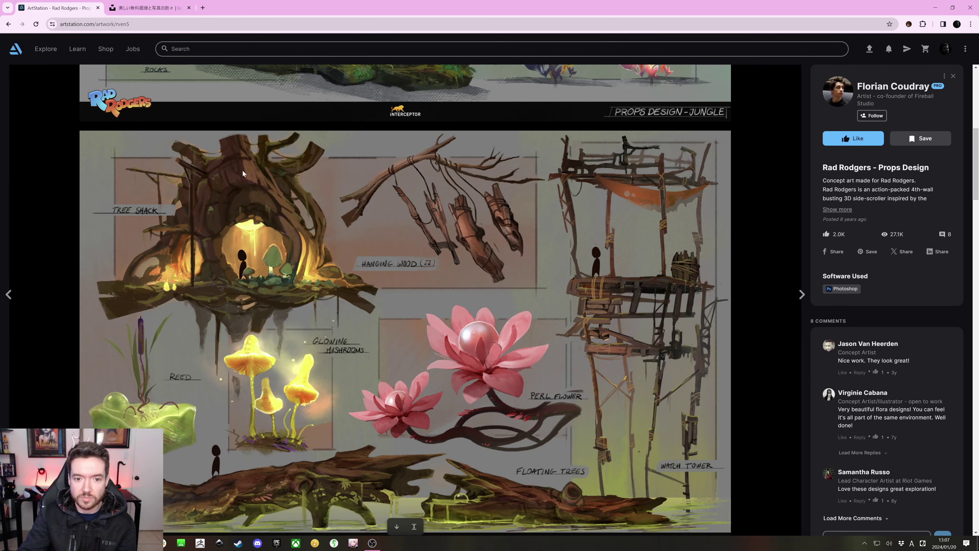
pyautogui.scroll(-1, 372, 230)
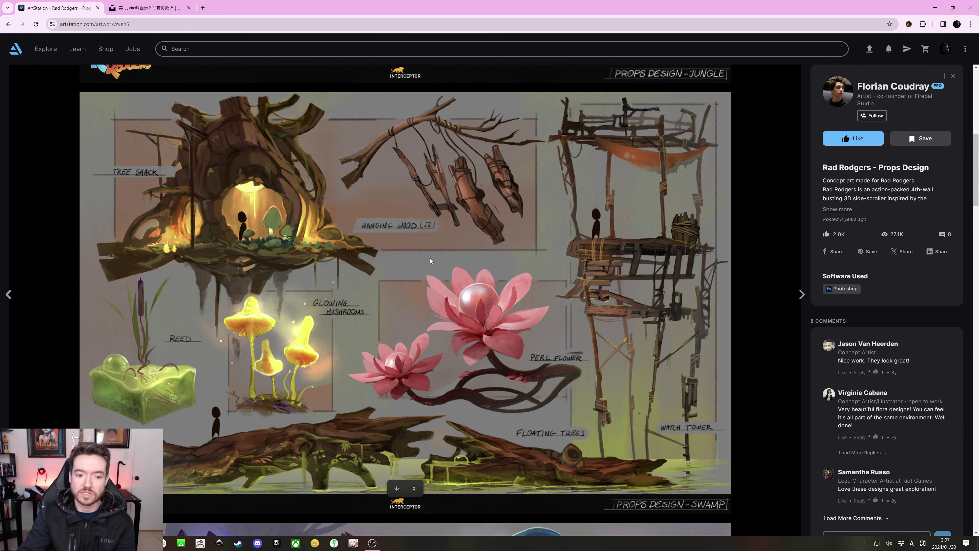
pyautogui.scroll(-6, 579, 290)
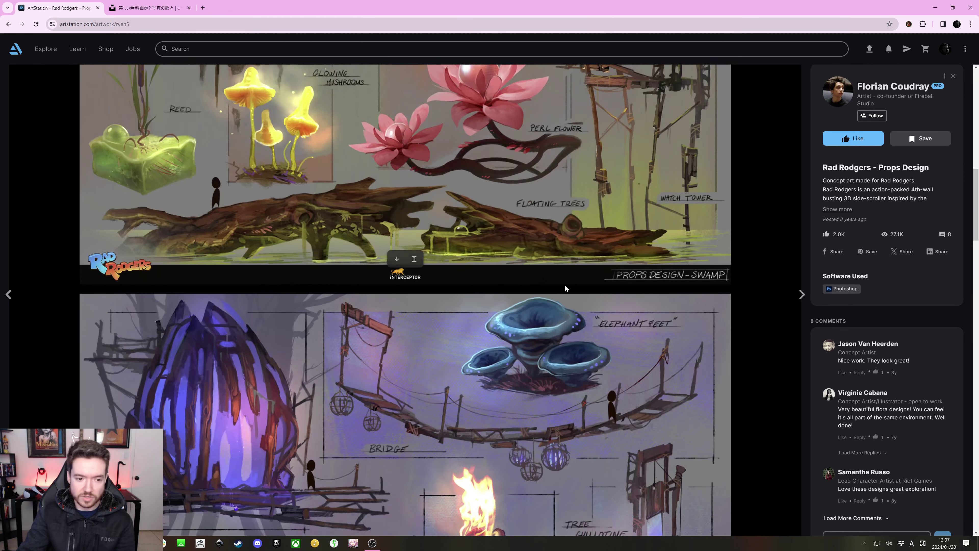
pyautogui.scroll(6, 552, 297)
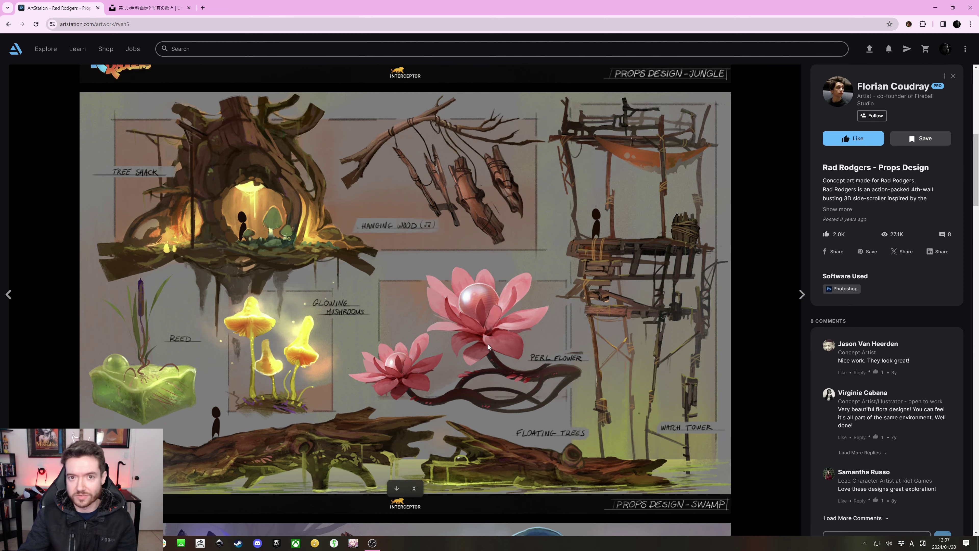
pyautogui.scroll(-14, 488, 344)
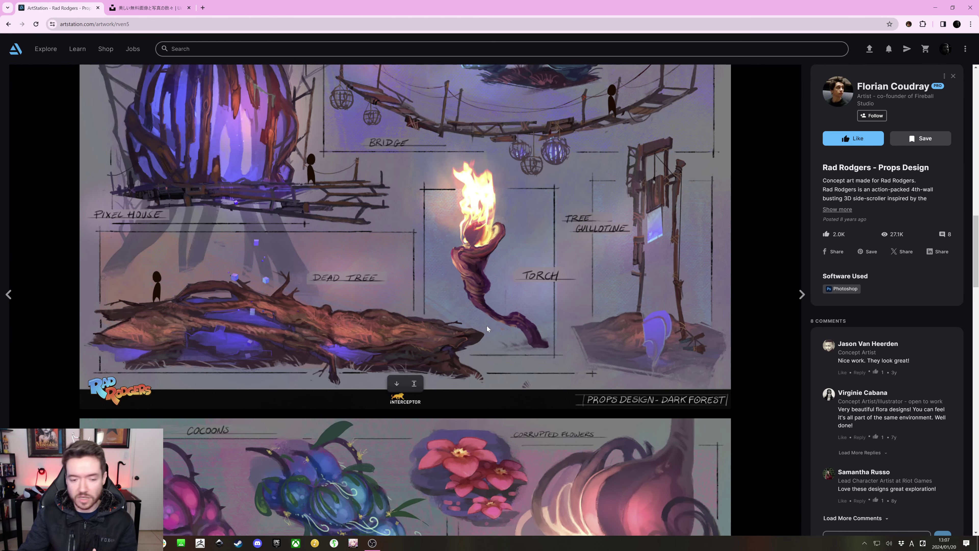
pyautogui.scroll(20, 487, 326)
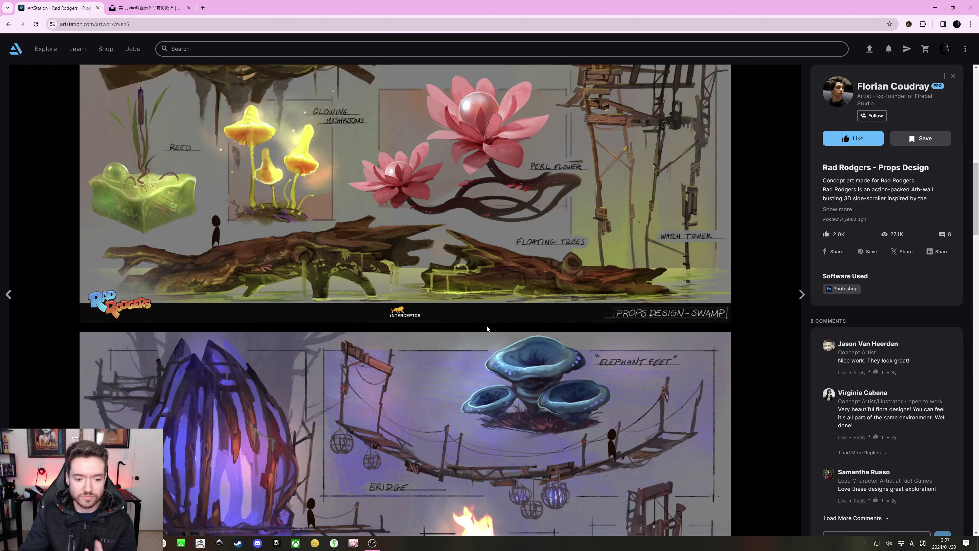
pyautogui.scroll(2, 487, 326)
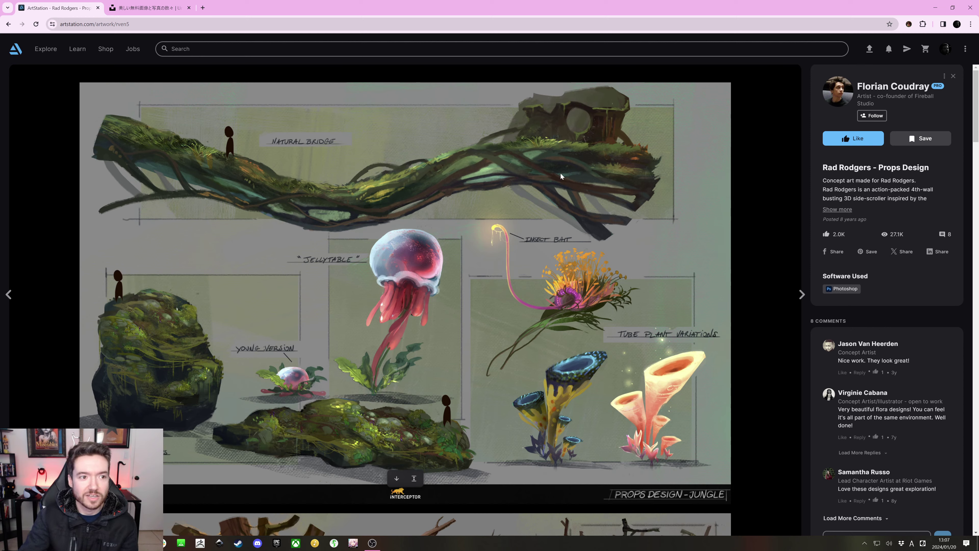
pyautogui.click(8, 24)
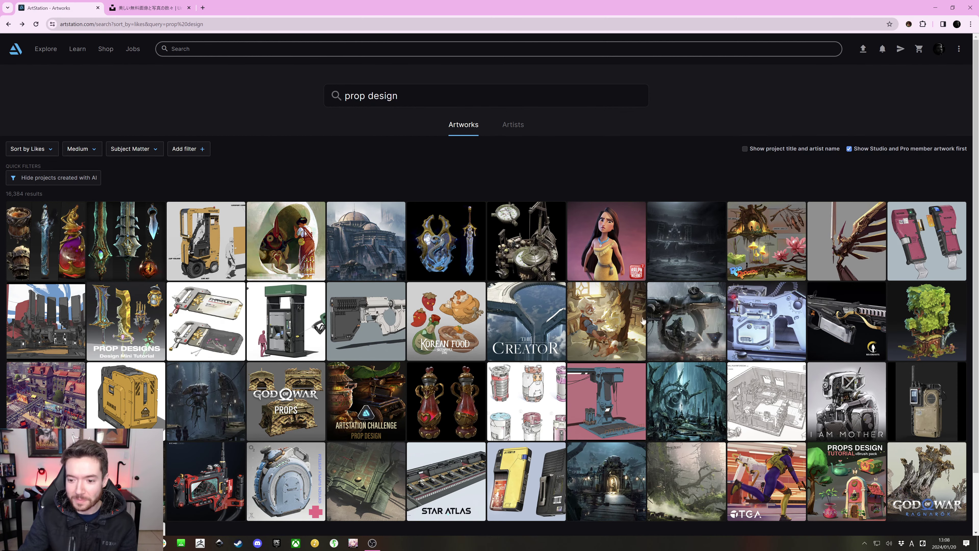
# Browse further prop design results, view the God of War - Prop design chest sheet, and go back to the results
pyautogui.scroll(-2, 606, 290)
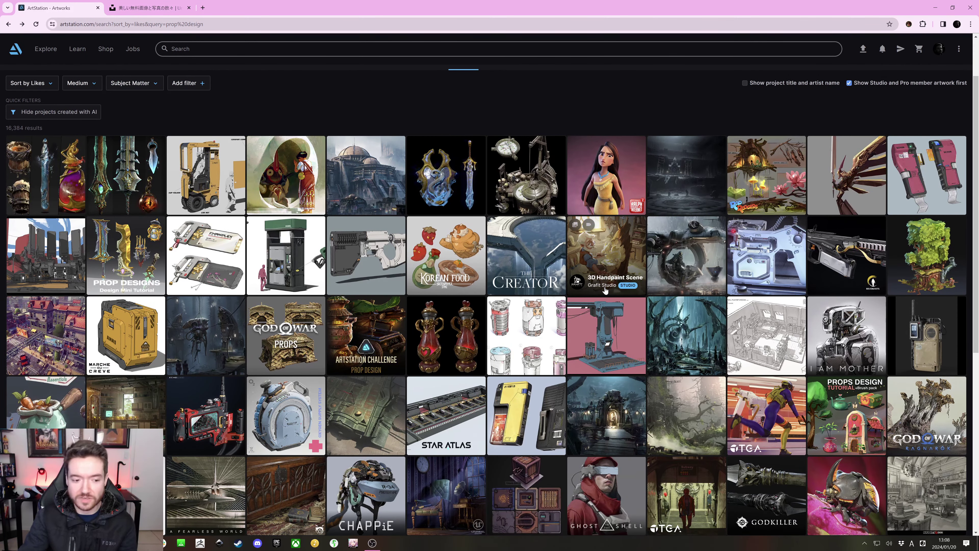
pyautogui.scroll(-1, 606, 290)
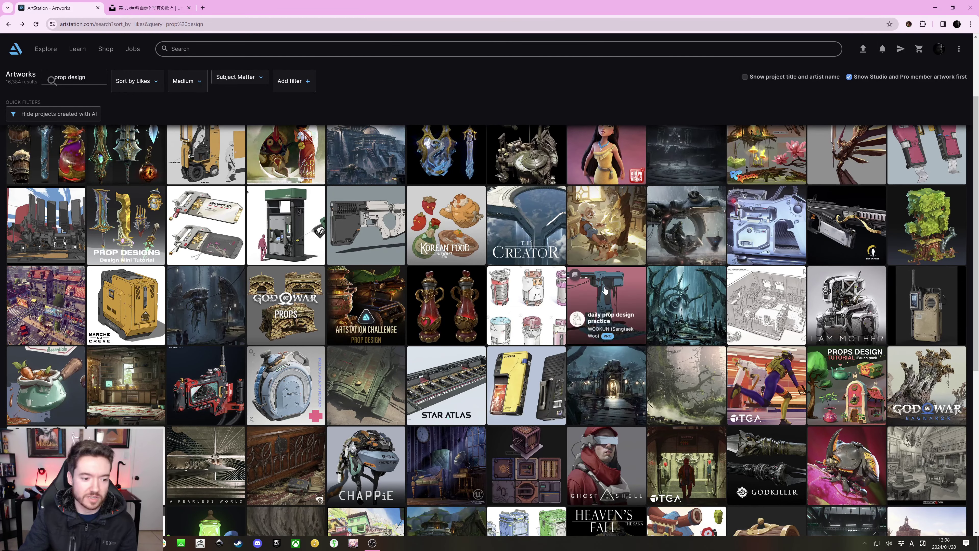
pyautogui.click(306, 293)
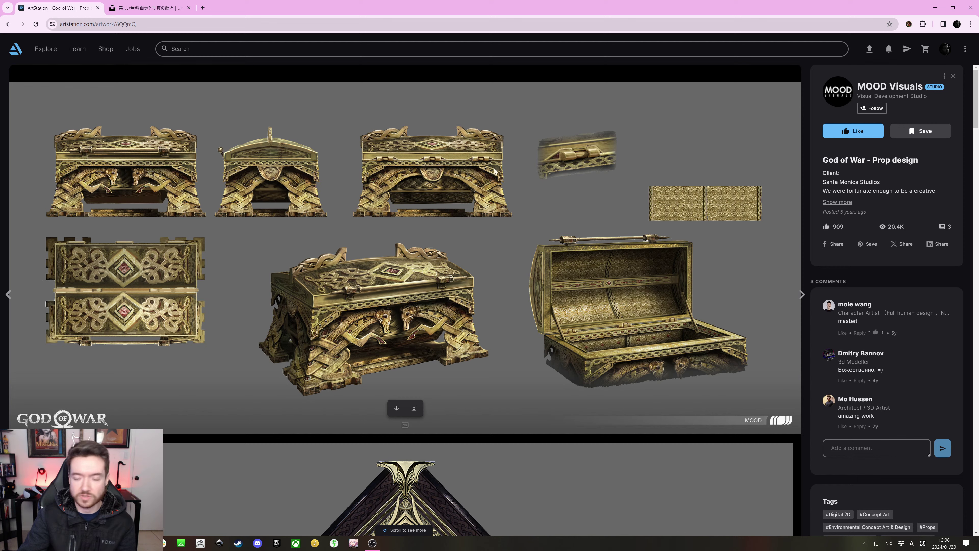
pyautogui.click(953, 76)
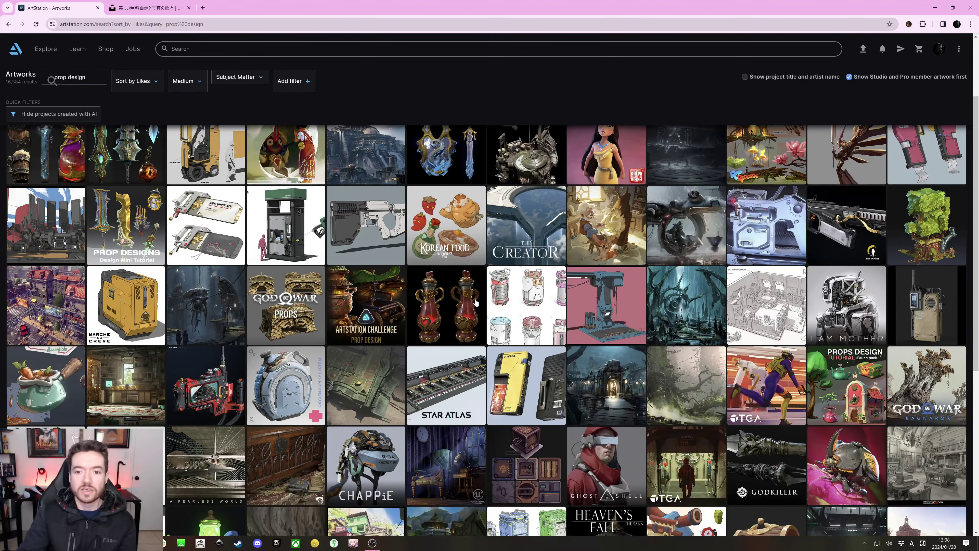
pyautogui.scroll(3, 477, 302)
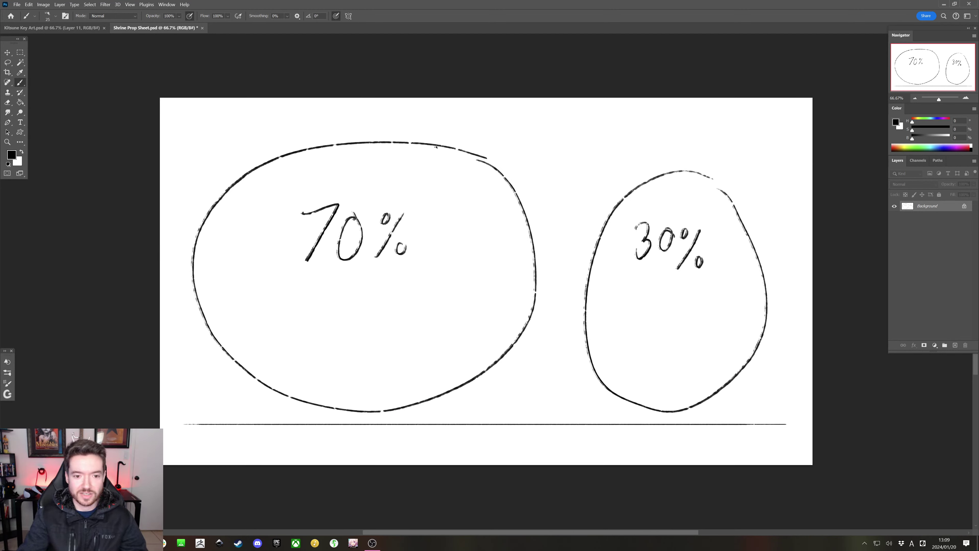
# Switch to Photoshop and undo the 70% and 30% ovals, their labels and the ground line until the canvas is blank
pyautogui.hotkey('ctrl', 'z')
pyautogui.hotkey('ctrl', 'z')
pyautogui.hotkey('ctrl', 'z')
pyautogui.hotkey('ctrl', 'z')
pyautogui.hotkey('ctrl', 'z')
pyautogui.hotkey('ctrl', 'z')
pyautogui.hotkey('ctrl', 'z')
pyautogui.hotkey('ctrl', 'z')
pyautogui.hotkey('ctrl', 'z')
pyautogui.hotkey('ctrl', 'z')
pyautogui.hotkey('ctrl', 'z')
pyautogui.hotkey('ctrl', 'z')
pyautogui.hotkey('ctrl', 'z')
pyautogui.hotkey('ctrl', 'z')
pyautogui.hotkey('ctrl', 'z')
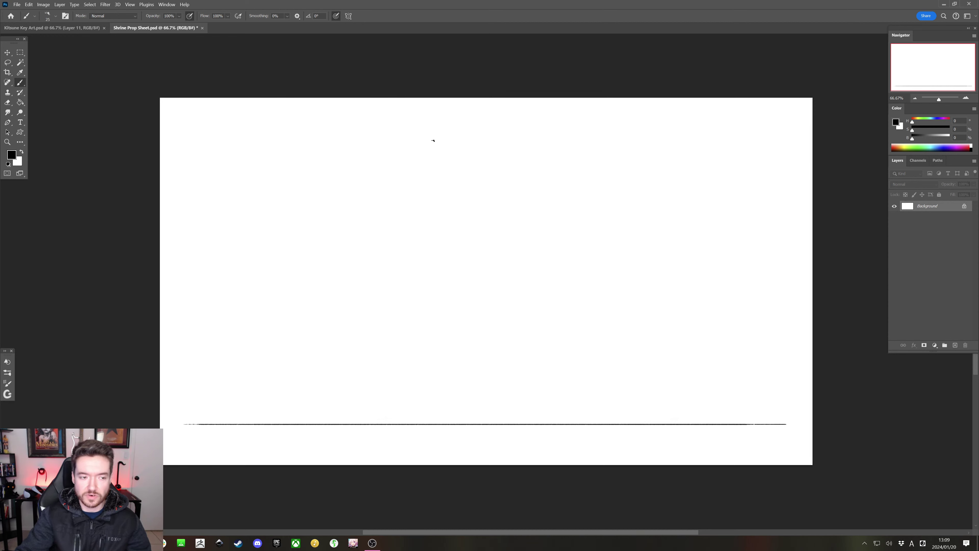
pyautogui.hotkey('ctrl', 'z')
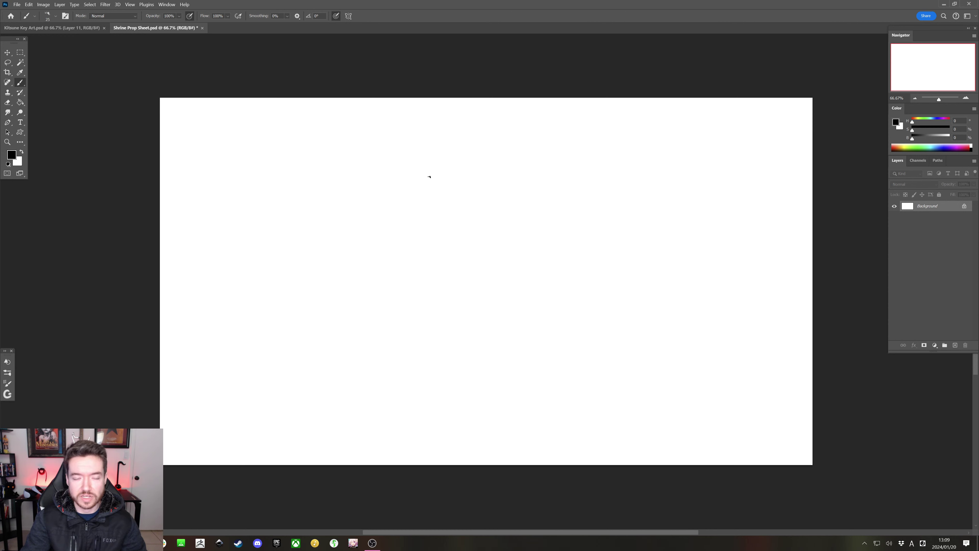
# Fill the blank background with mid grey #6d6d6d using the Paint Bucket tool
pyautogui.click(20, 102)
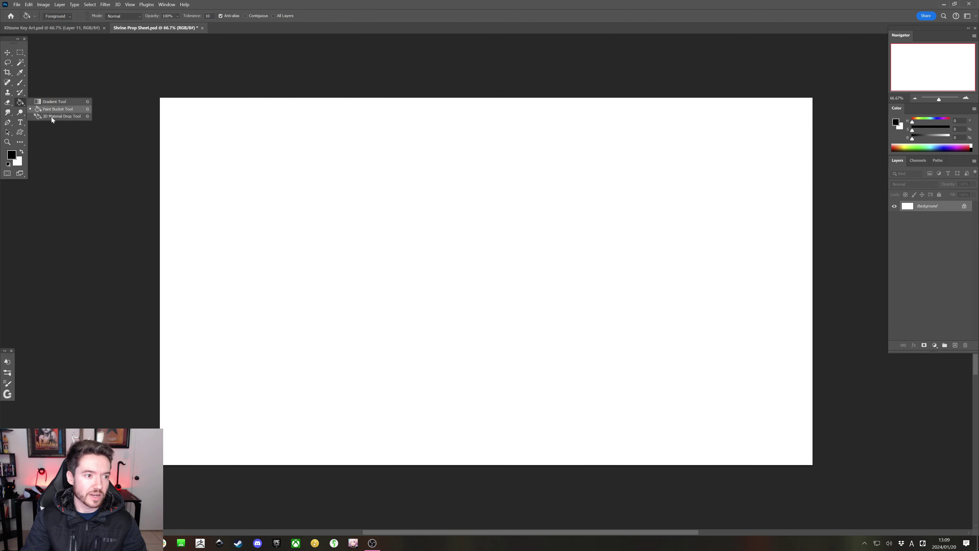
pyautogui.click(54, 109)
pyautogui.click(12, 155)
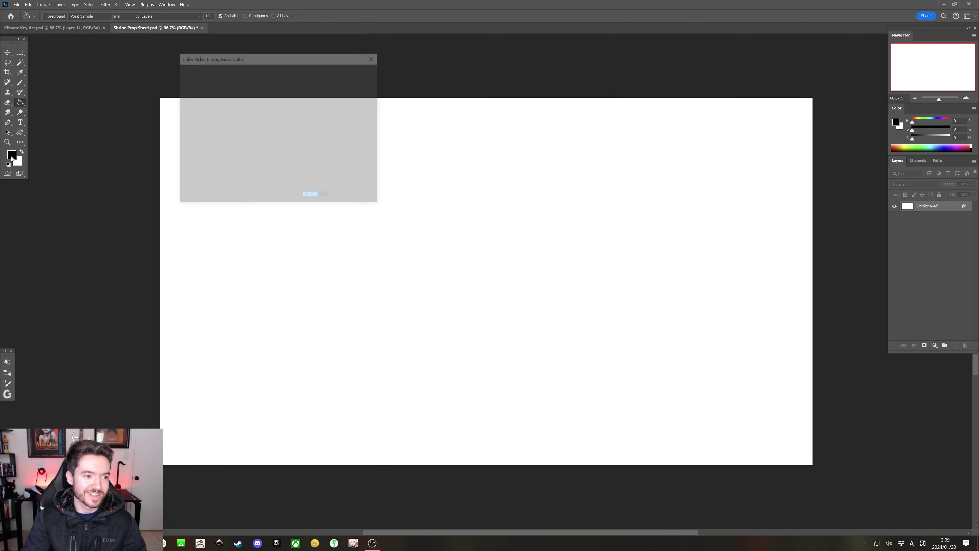
pyautogui.moveTo(244, 169); pyautogui.dragTo(141, 132)
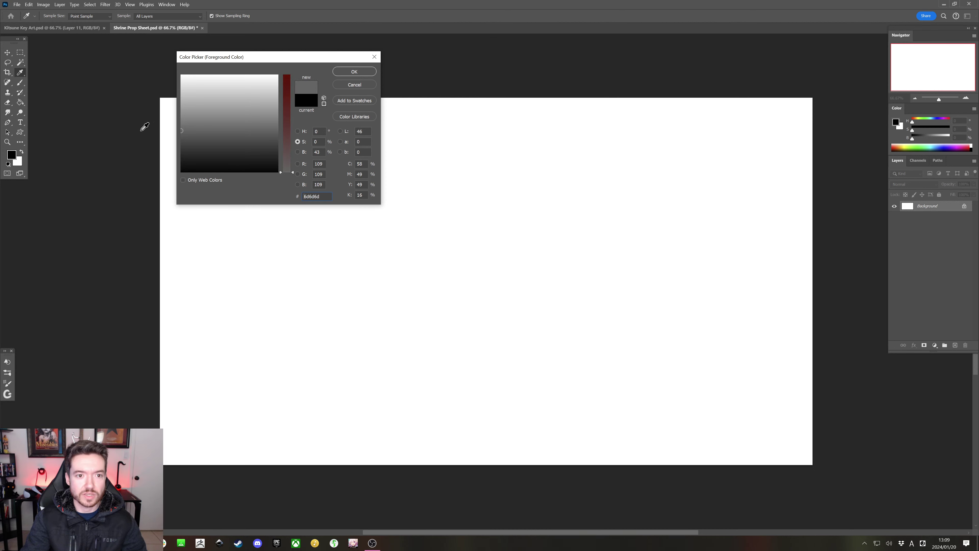
pyautogui.click(349, 73)
pyautogui.press('g')
pyautogui.click(443, 238)
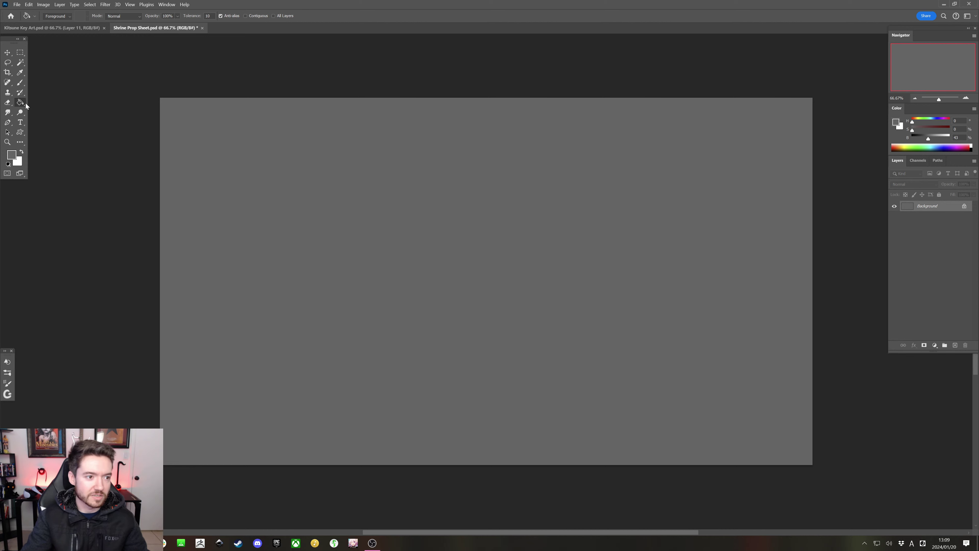
# Make a rectangular marquee selection just inside the canvas edges and subtract a strip along its lower edge for a taller bottom margin
pyautogui.click(22, 52)
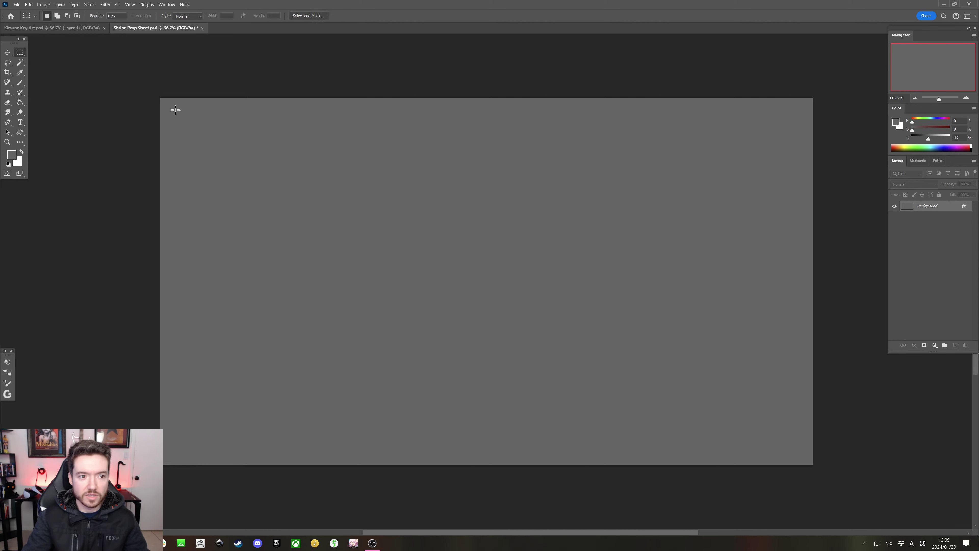
pyautogui.moveTo(176, 111); pyautogui.dragTo(797, 451)
pyautogui.hotkey('ctrl', ';')
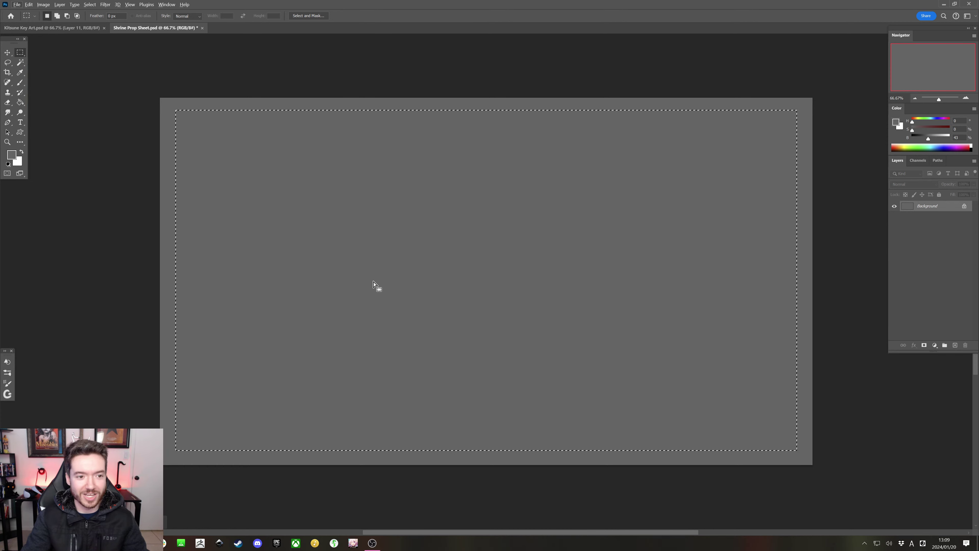
pyautogui.press('alt')
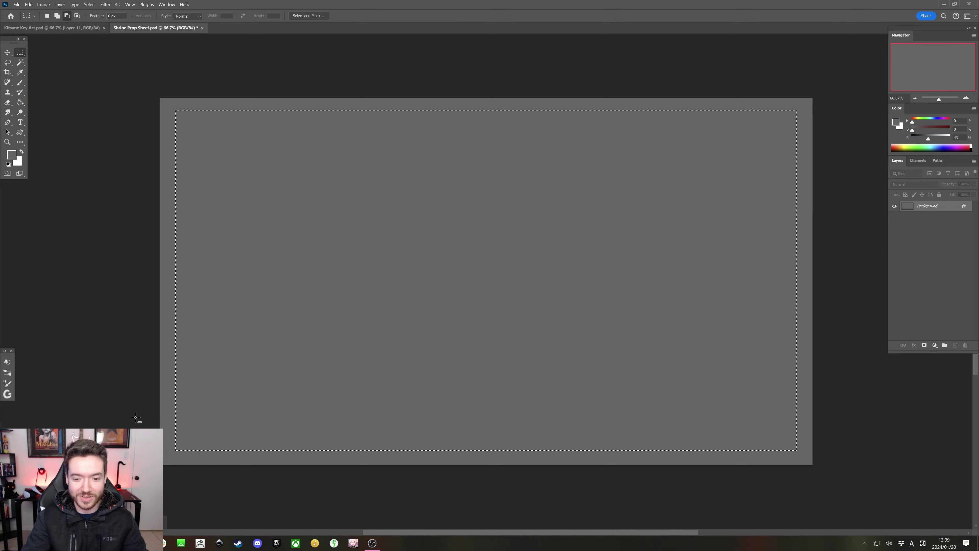
pyautogui.moveTo(169, 435); pyautogui.dragTo(831, 492)
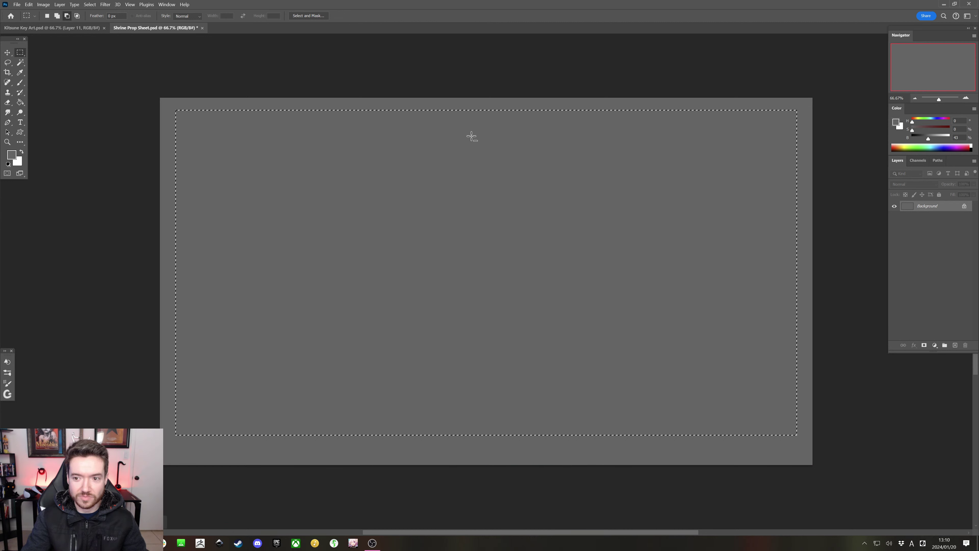
pyautogui.moveTo(166, 431); pyautogui.dragTo(880, 518)
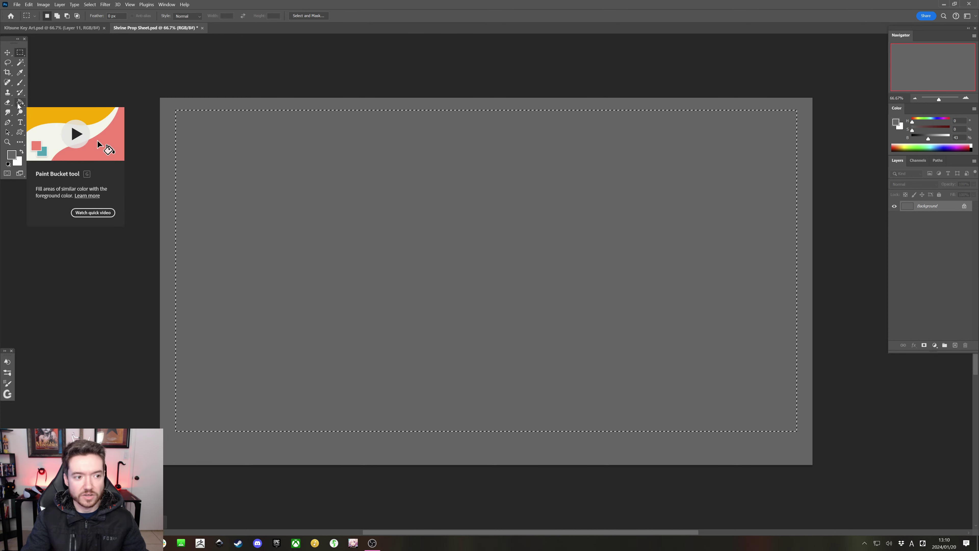
# Choose a soft round brush for the Brush tool and enlarge it considerably
pyautogui.click(20, 82)
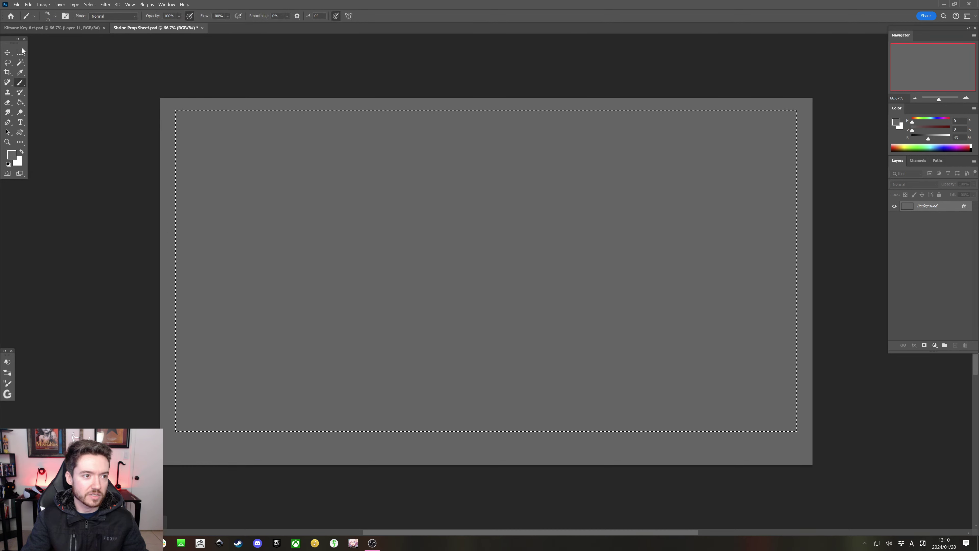
pyautogui.click(48, 16)
pyautogui.doubleClick(59, 102)
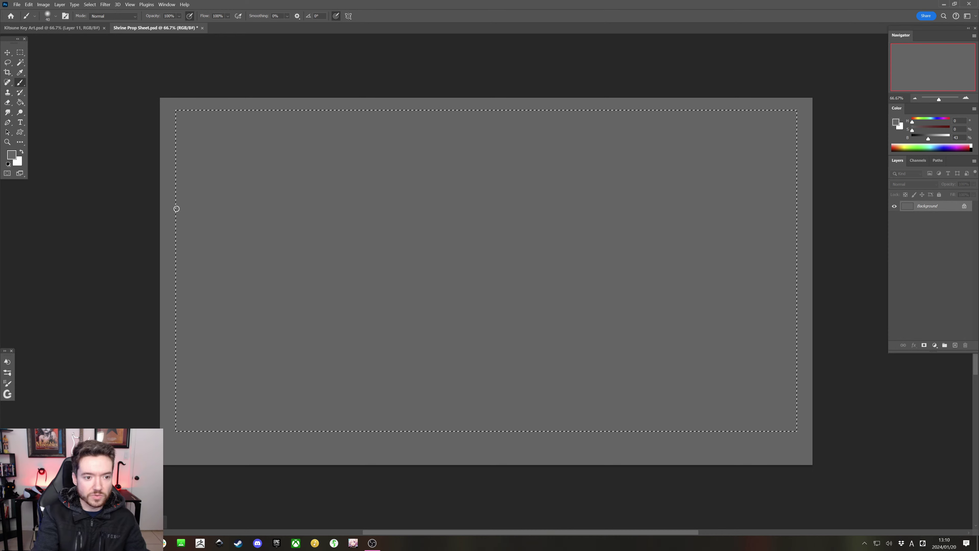
pyautogui.press(']')
pyautogui.press(']')
pyautogui.press(']')
pyautogui.press(']')
pyautogui.press(']')
pyautogui.press(']')
pyautogui.press(']')
pyautogui.press(']')
pyautogui.press(']')
pyautogui.press(']')
pyautogui.press(']')
pyautogui.press(']')
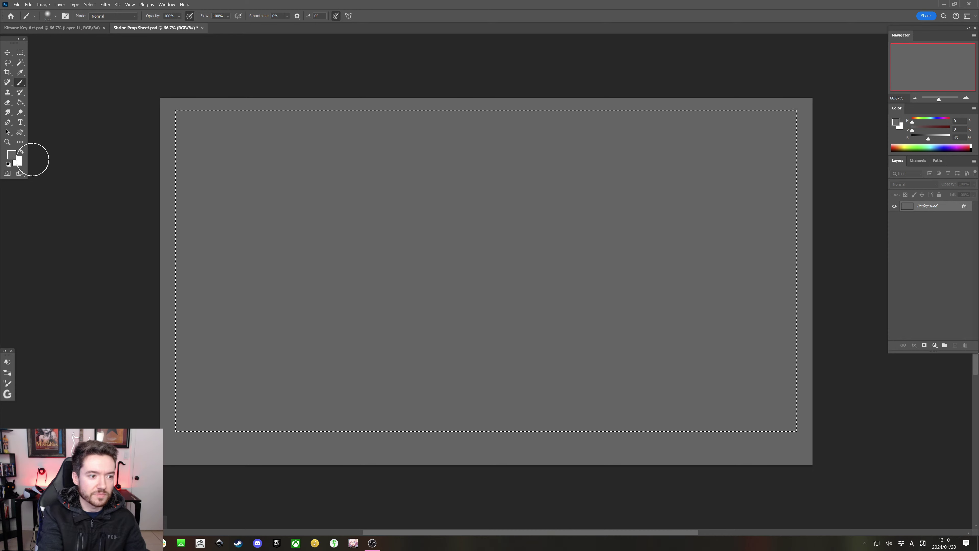
# Set the foreground colour to a lighter neutral grey with 58% brightness
pyautogui.click(12, 155)
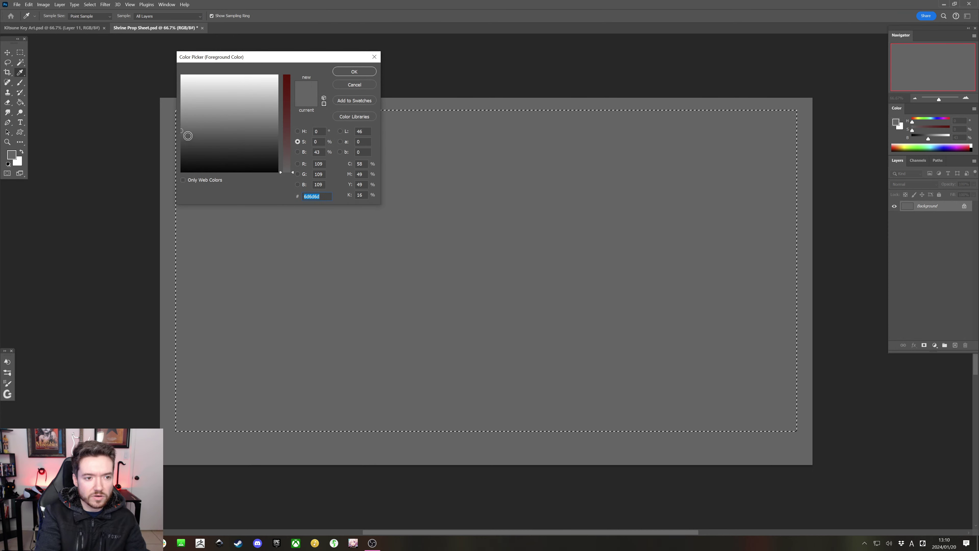
pyautogui.moveTo(188, 136); pyautogui.dragTo(176, 118)
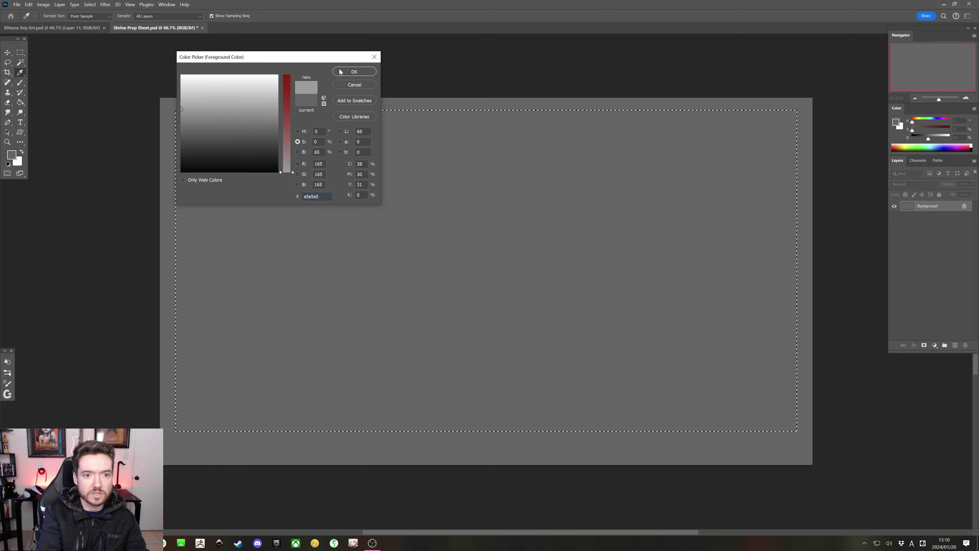
pyautogui.click(176, 116)
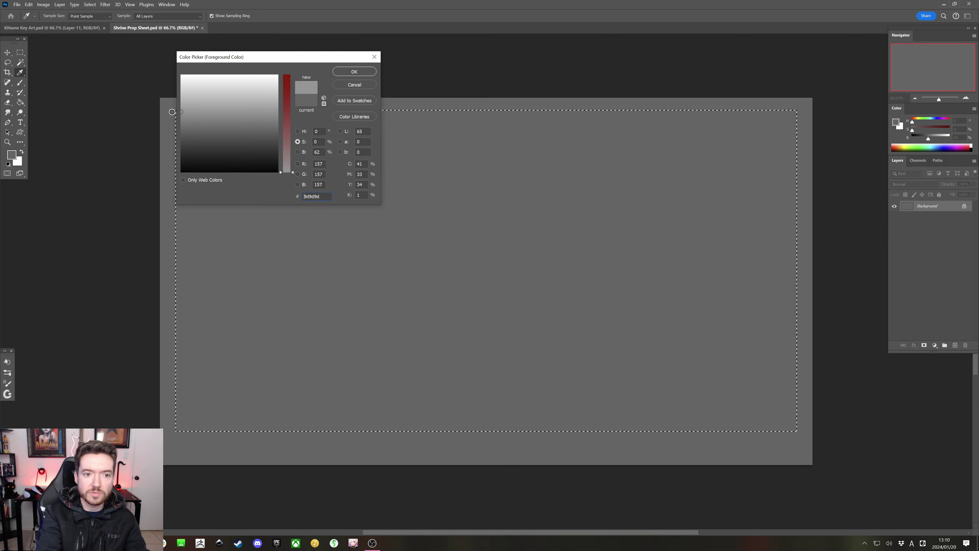
pyautogui.moveTo(172, 112); pyautogui.dragTo(168, 116)
pyautogui.click(340, 72)
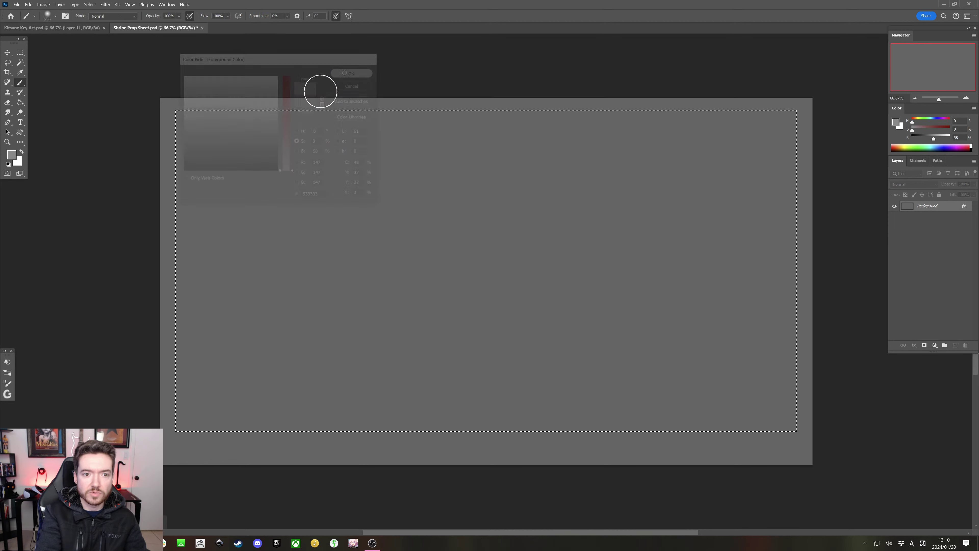
# Enlarge the soft brush greatly and paint a lighter grey gradient across the upper half of the selected frame
pyautogui.press(']')
pyautogui.press(']')
pyautogui.press(']')
pyautogui.press(']')
pyautogui.press(']')
pyautogui.press(']')
pyautogui.press(']')
pyautogui.press(']')
pyautogui.press(']')
pyautogui.press(']')
pyautogui.press(']')
pyautogui.press(']')
pyautogui.press(']')
pyautogui.moveTo(164, 144); pyautogui.dragTo(754, 174)
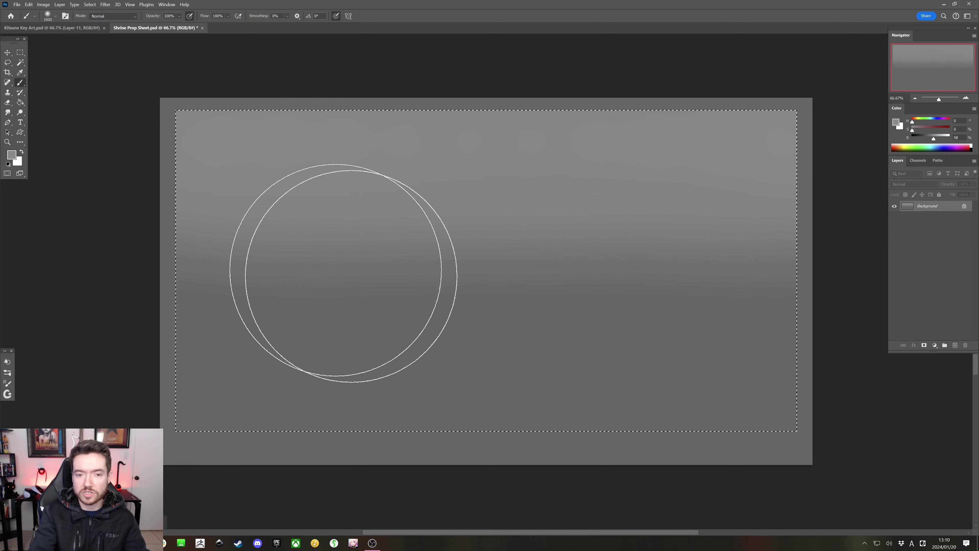
# Undo the light grey stroke and repaint it as a smoother, even gradient across the frame's upper half
pyautogui.hotkey('ctrl', 'z')
pyautogui.click(213, 151)
pyautogui.keyDown('shift'); pyautogui.click(602, 157); pyautogui.keyUp('shift')
pyautogui.moveTo(602, 156); pyautogui.dragTo(853, 186)
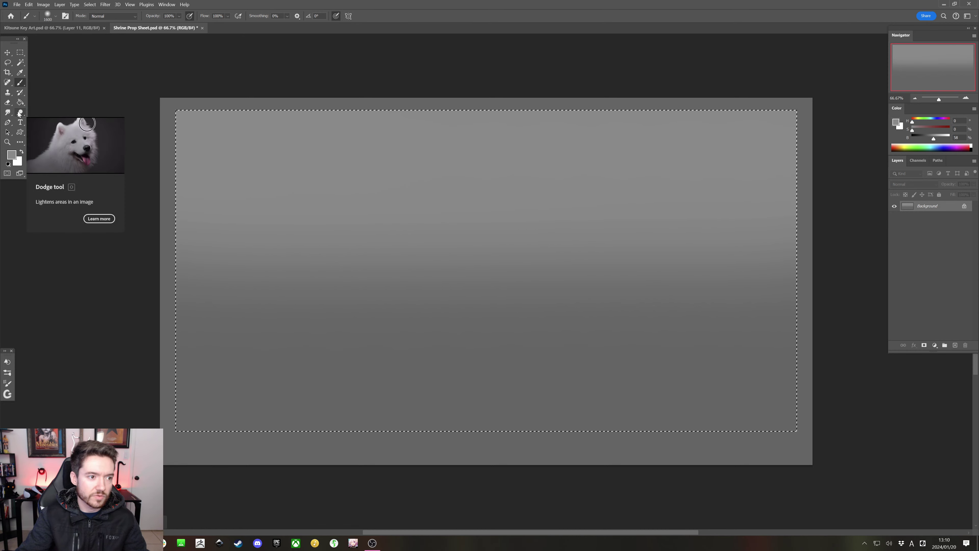
# Set the foreground colour to dark grey #4d4d4d
pyautogui.click(10, 154)
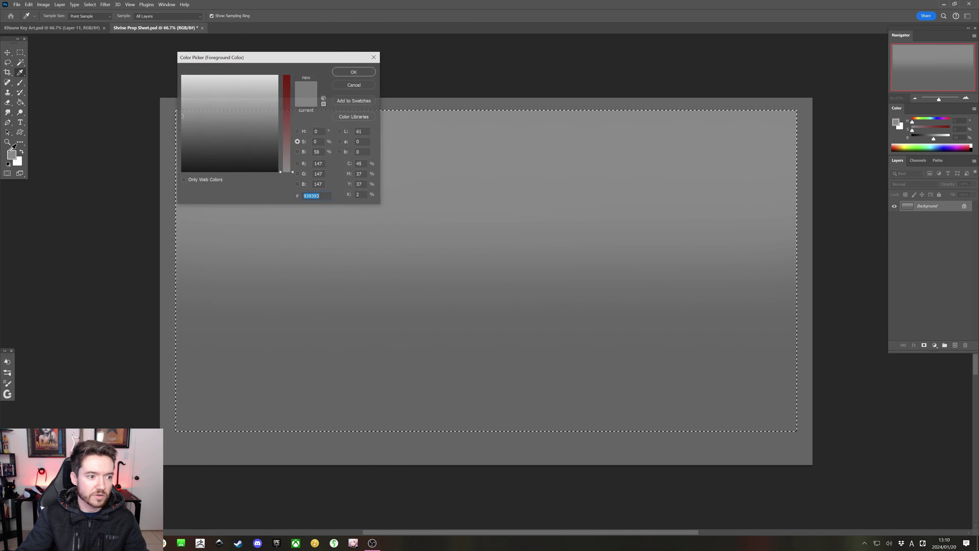
pyautogui.moveTo(196, 127); pyautogui.dragTo(158, 142)
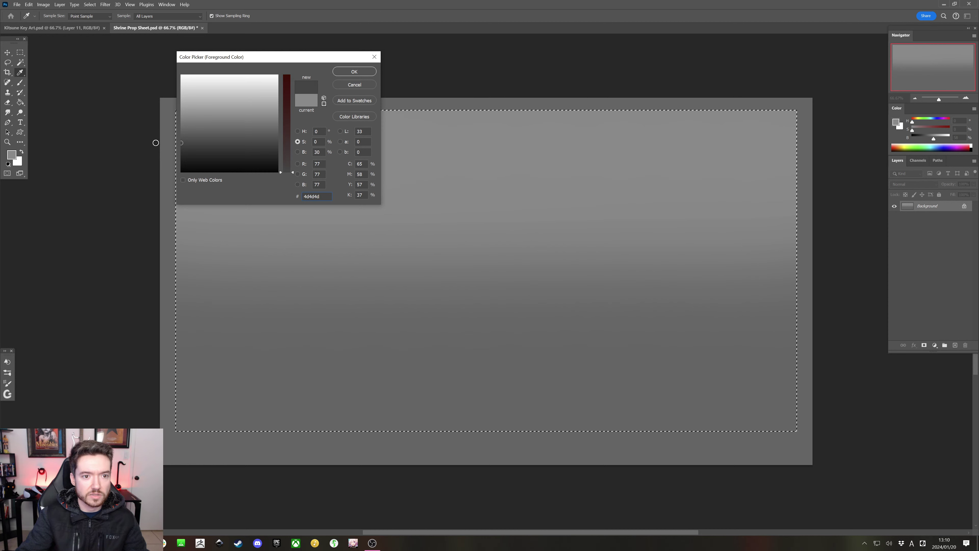
pyautogui.click(354, 72)
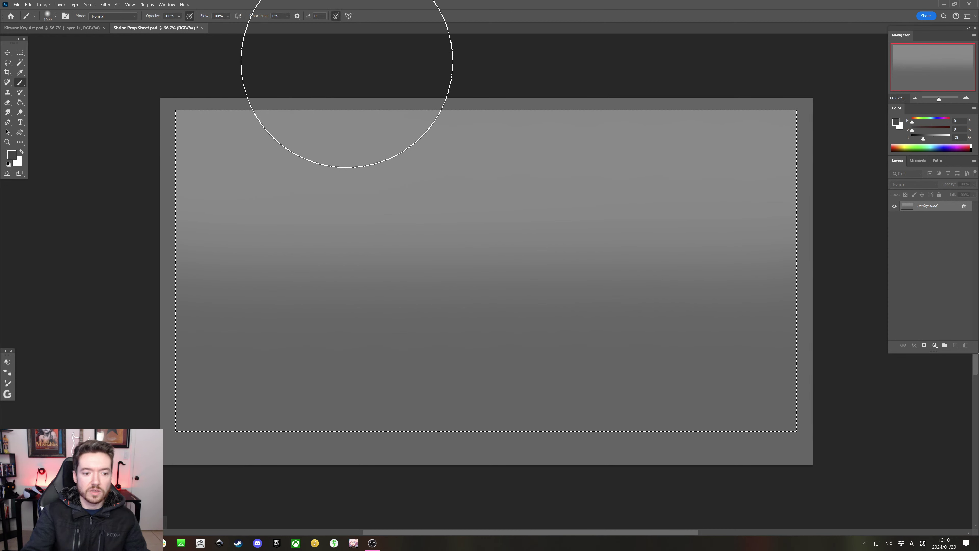
# Try painting a dark soft gradient across the lower part of the selected frame, and undo it
pyautogui.moveTo(151, 425)
pyautogui.mouseDown()
pyautogui.moveTo(517, 449)
pyautogui.moveTo(870, 453)
pyautogui.mouseUp()
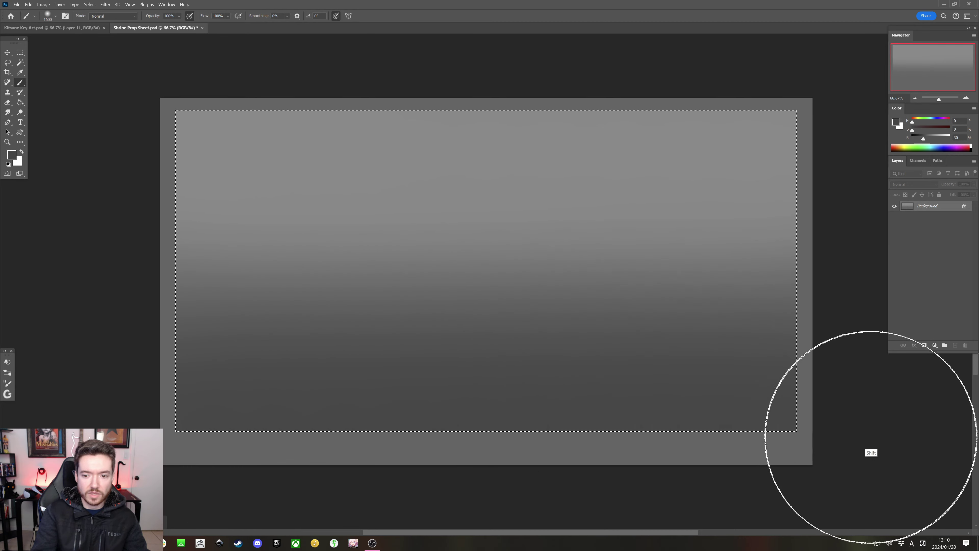
pyautogui.hotkey('ctrl', 'd')
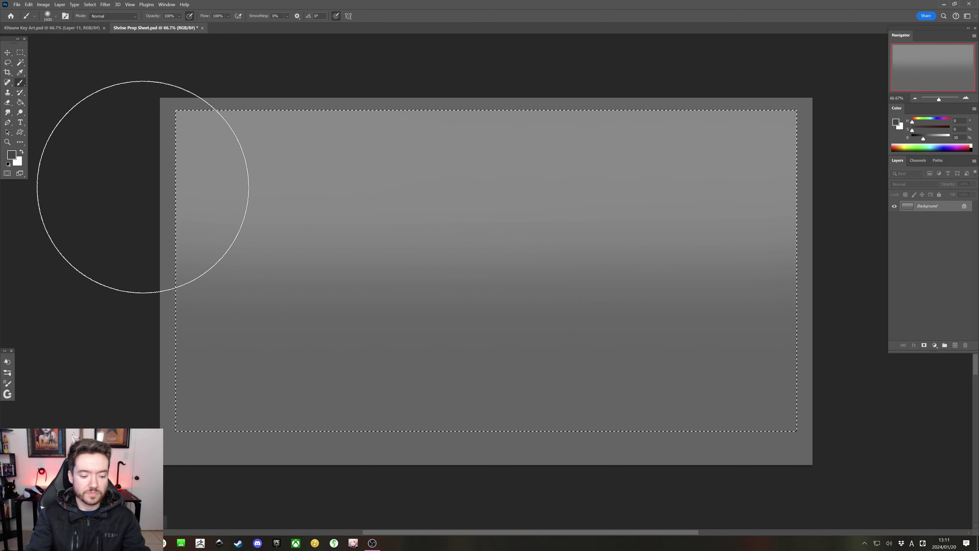
# Select only the full-width strip beneath the framed area by marqueeing the canvas above it and inverting the selection
pyautogui.click(20, 52)
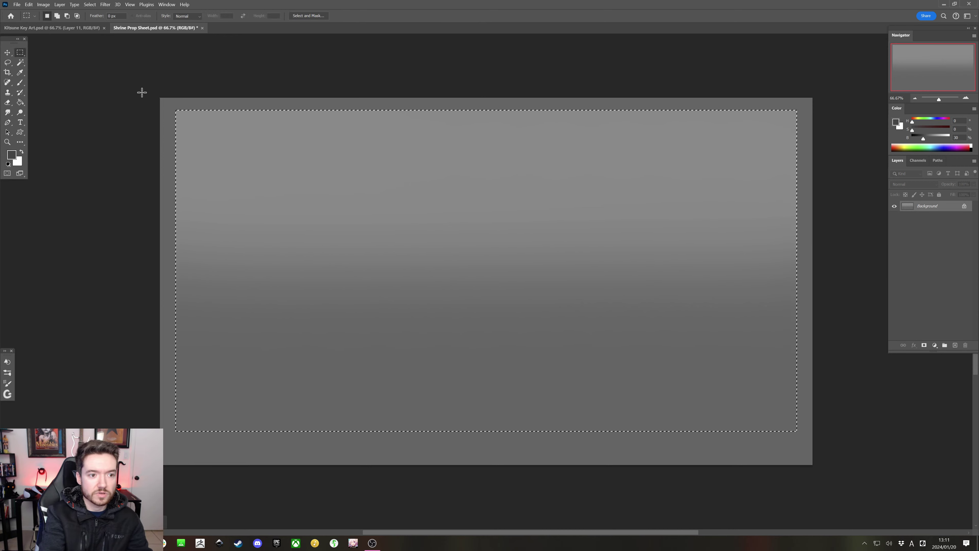
pyautogui.moveTo(160, 97); pyautogui.dragTo(869, 432)
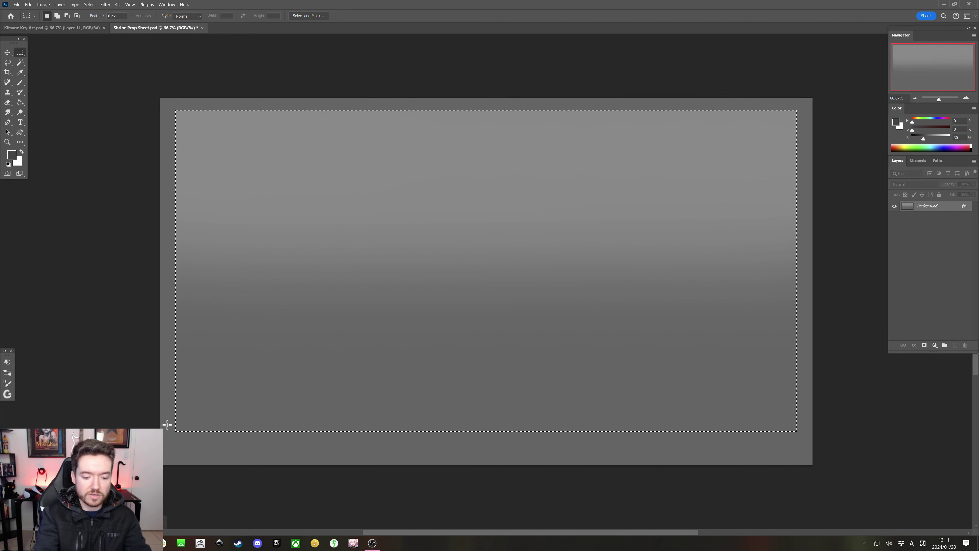
pyautogui.hotkey('ctrl', 'shift', 'i')
pyautogui.moveTo(162, 98); pyautogui.dragTo(868, 431)
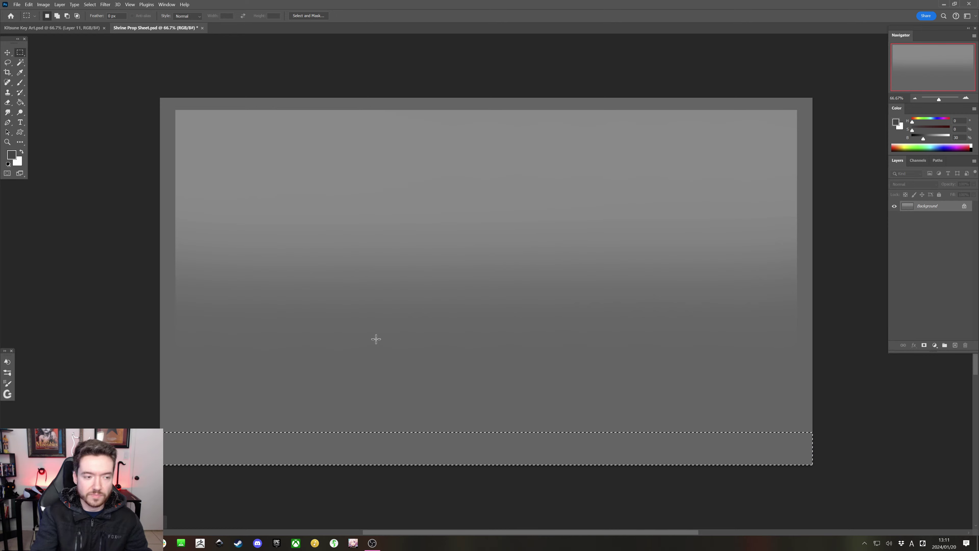
# Paint the selected bottom strip dark grey with a slightly smaller soft brush, redo the stroke for a softer fade, and deselect
pyautogui.click(19, 85)
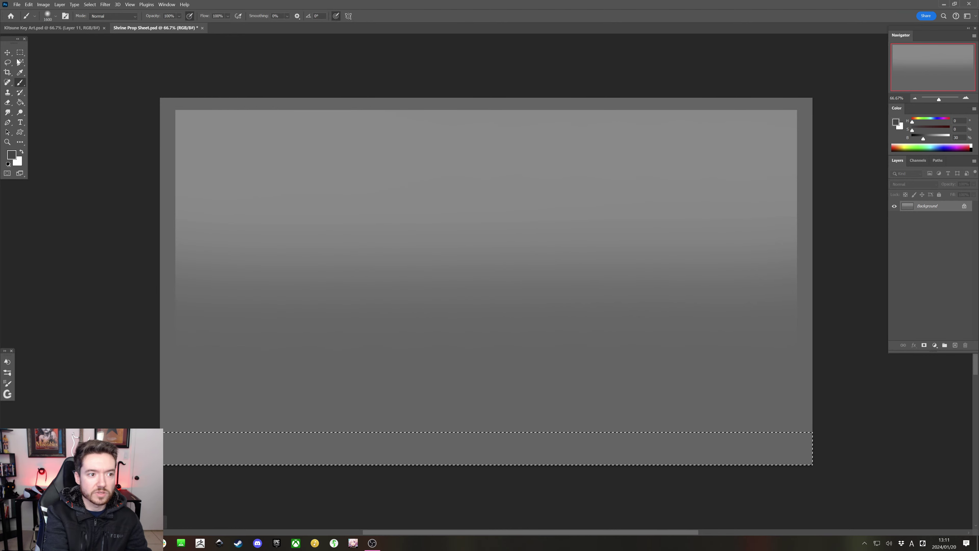
pyautogui.press('[')
pyautogui.press('[')
pyautogui.press('[')
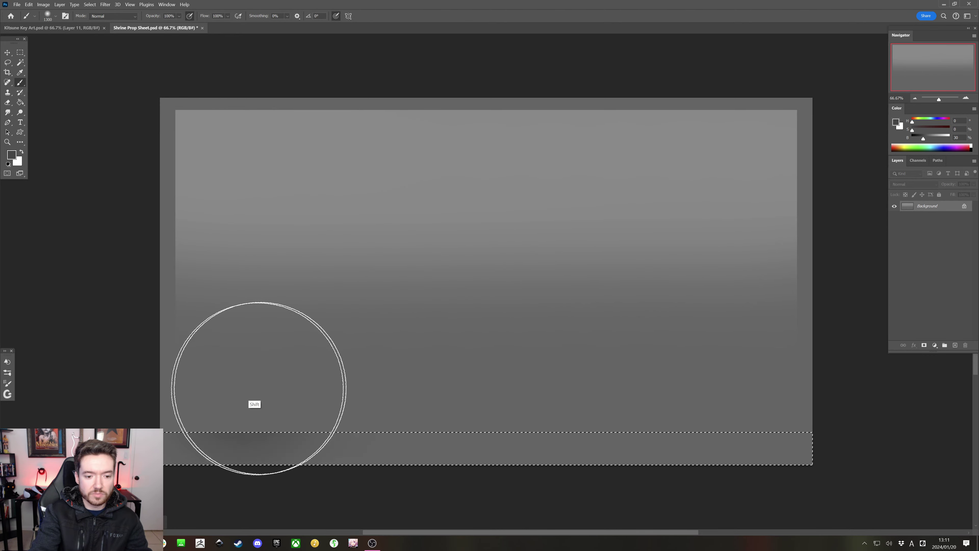
pyautogui.moveTo(254, 401); pyautogui.dragTo(686, 392)
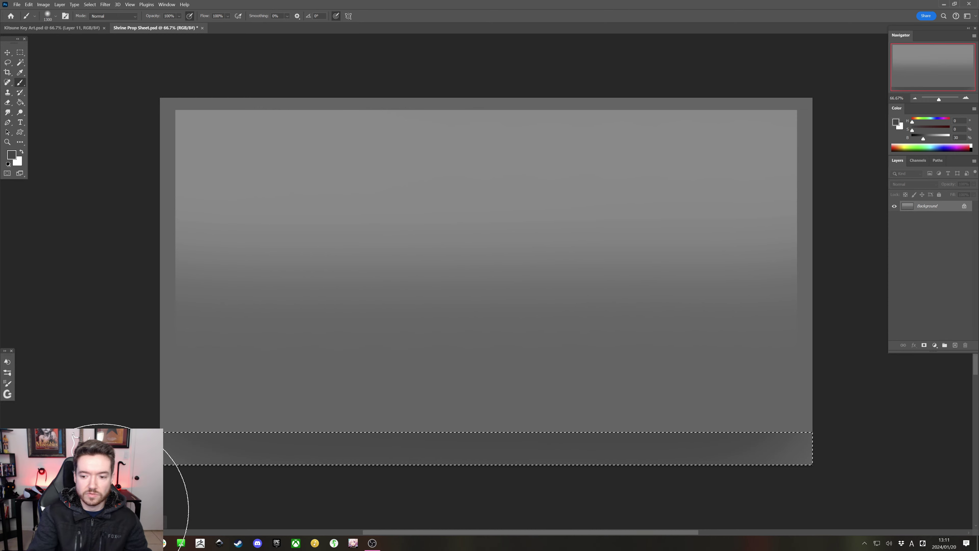
pyautogui.hotkey('ctrl', 'z')
pyautogui.moveTo(193, 394)
pyautogui.mouseDown()
pyautogui.moveTo(759, 419)
pyautogui.moveTo(752, 447)
pyautogui.mouseUp()
pyautogui.hotkey('ctrl', 'd')
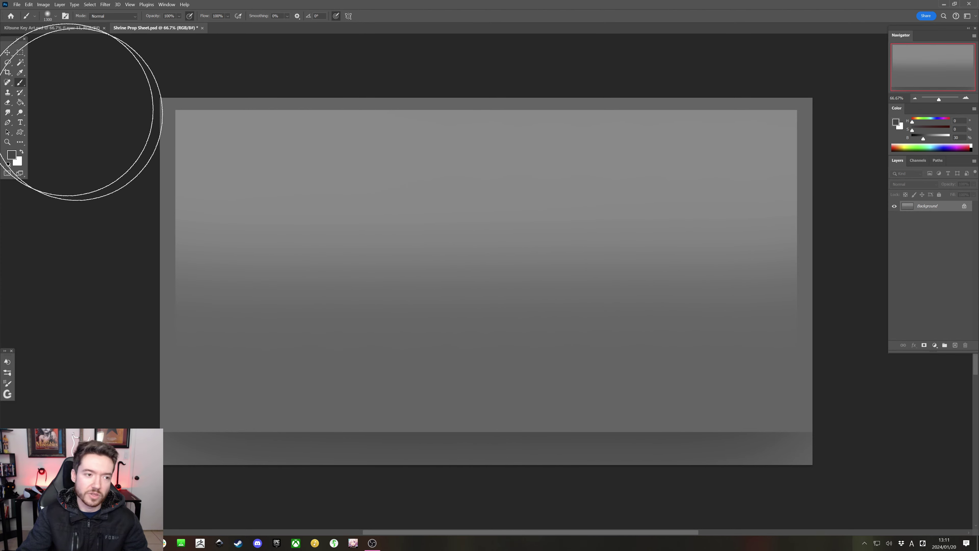
# Choose the standing figure silhouette brush from the Anatomy group and enlarge it to 900 px
pyautogui.click(49, 18)
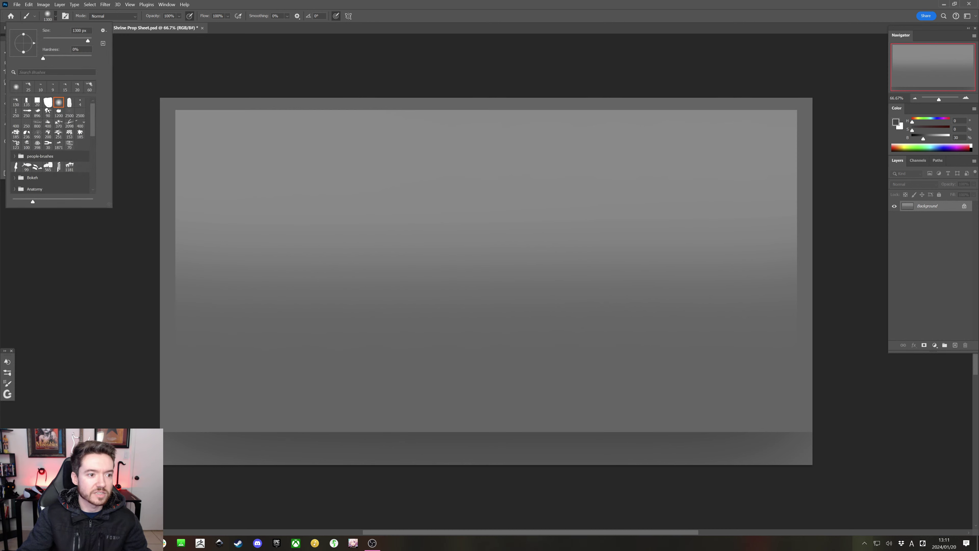
pyautogui.moveTo(93, 122); pyautogui.dragTo(94, 143)
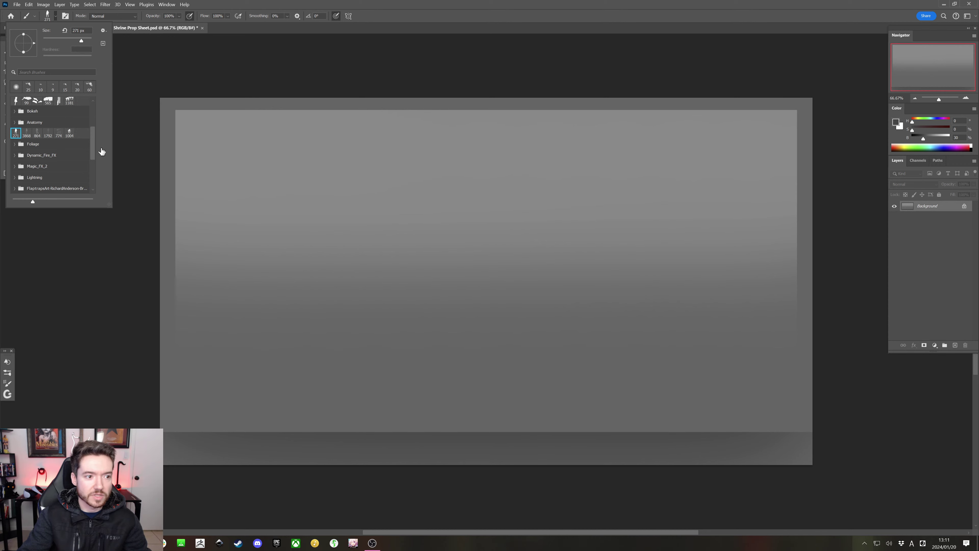
pyautogui.click(116, 362)
pyautogui.press(']')
pyautogui.press(']')
pyautogui.press(']')
pyautogui.press(']')
pyautogui.press(']')
pyautogui.press(']')
pyautogui.press(']')
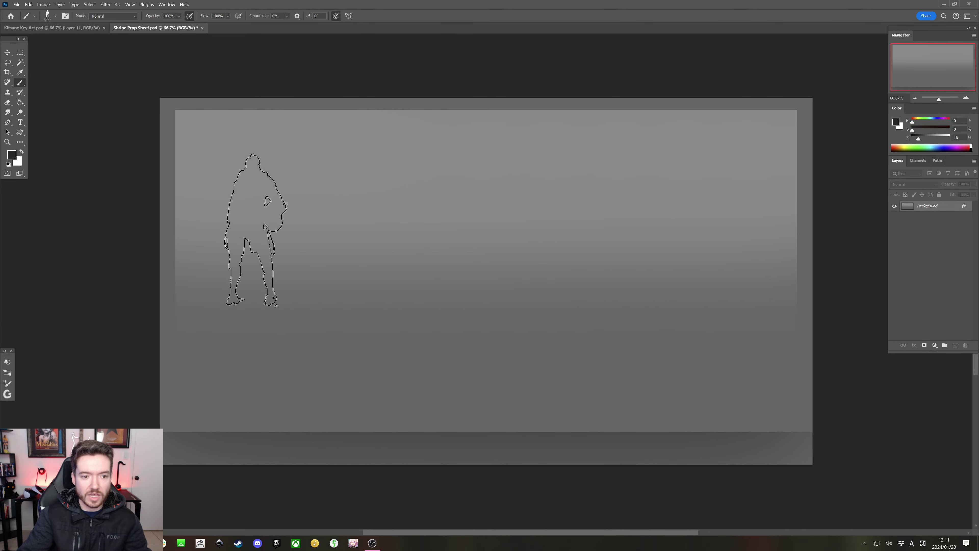
# Try stamping the figure at three spots in the frame's left part, enlarging the brush to 1100 px and undoing each stamp
pyautogui.click(253, 219)
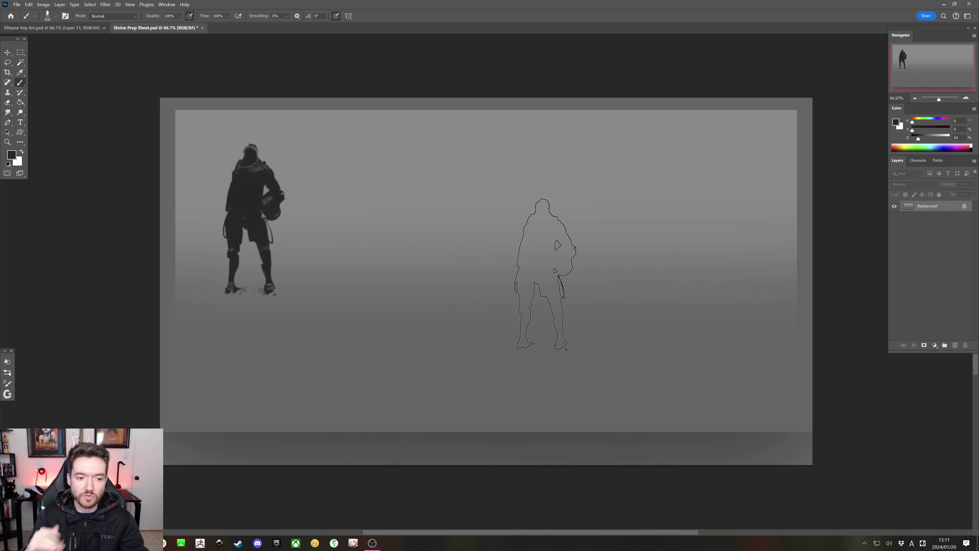
pyautogui.hotkey('ctrl', 'z')
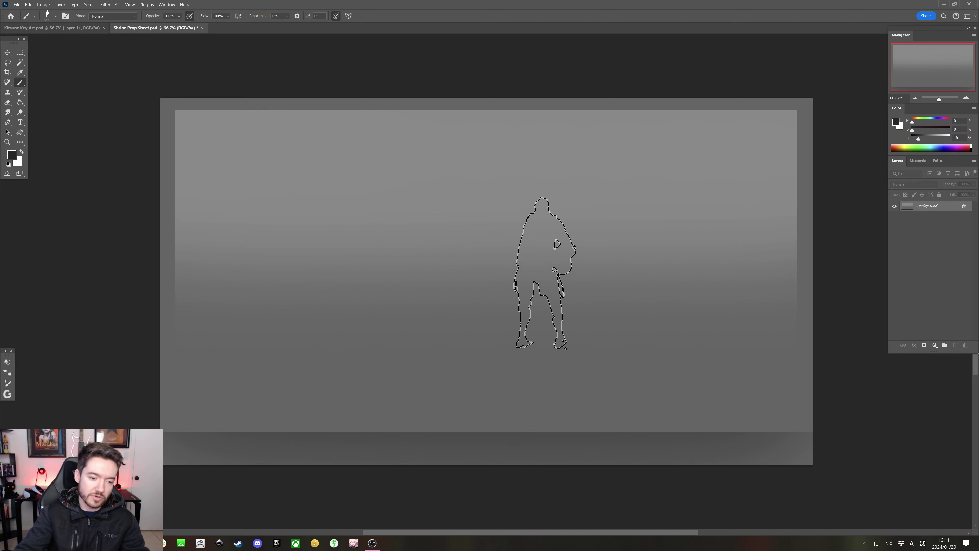
pyautogui.press(']')
pyautogui.press(']')
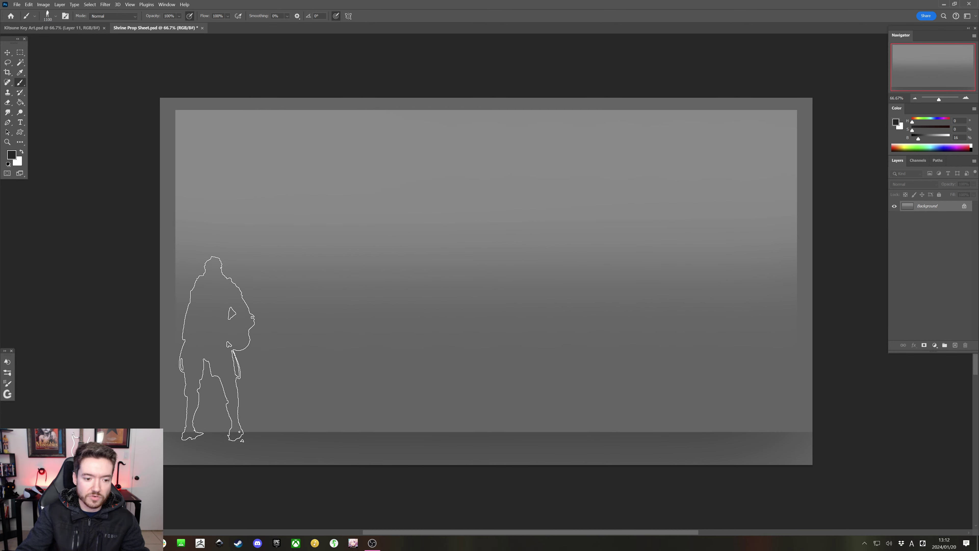
pyautogui.click(217, 348)
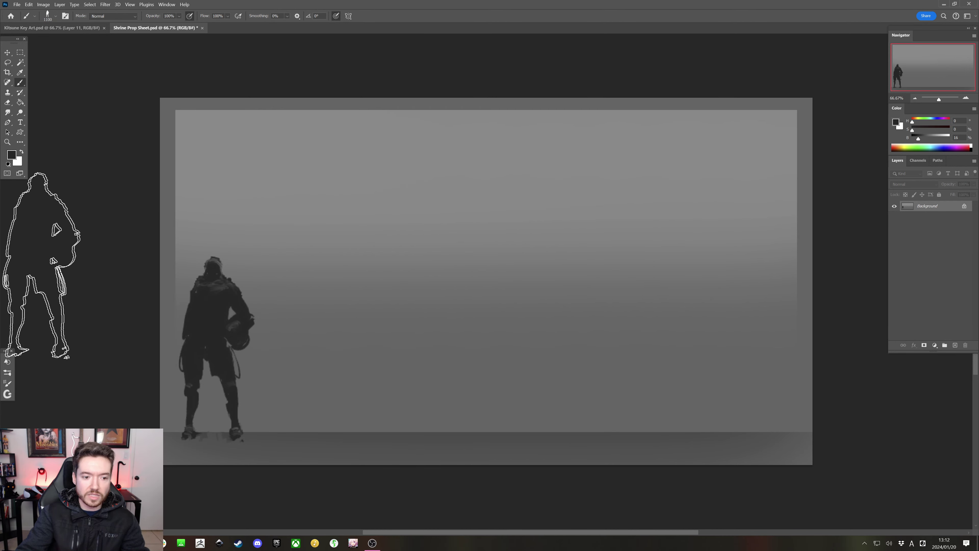
pyautogui.hotkey('ctrl', 'z')
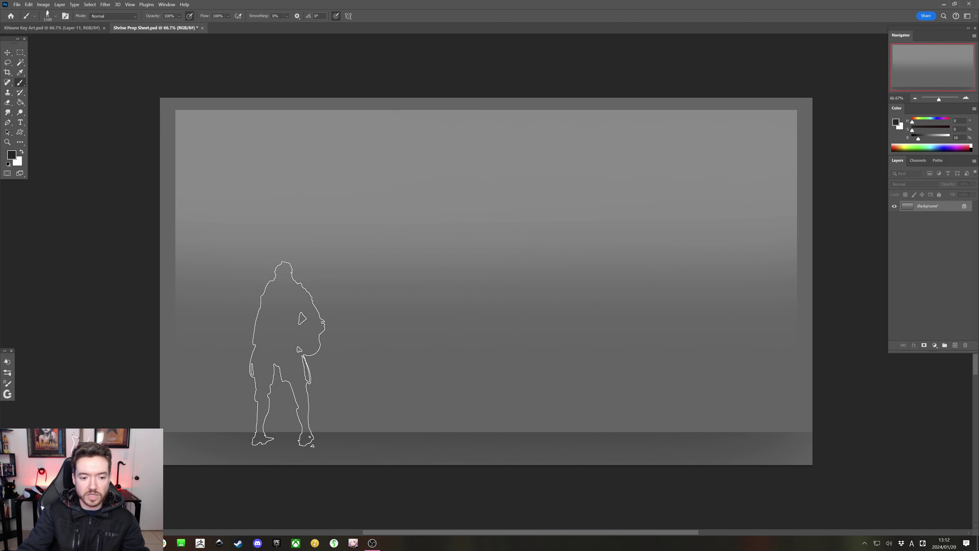
pyautogui.click(285, 349)
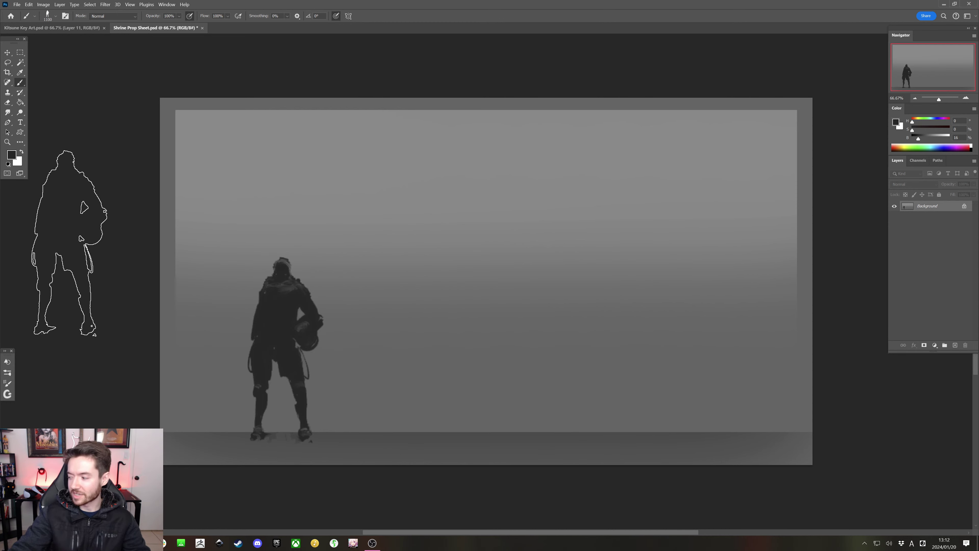
pyautogui.hotkey('ctrl', 'z')
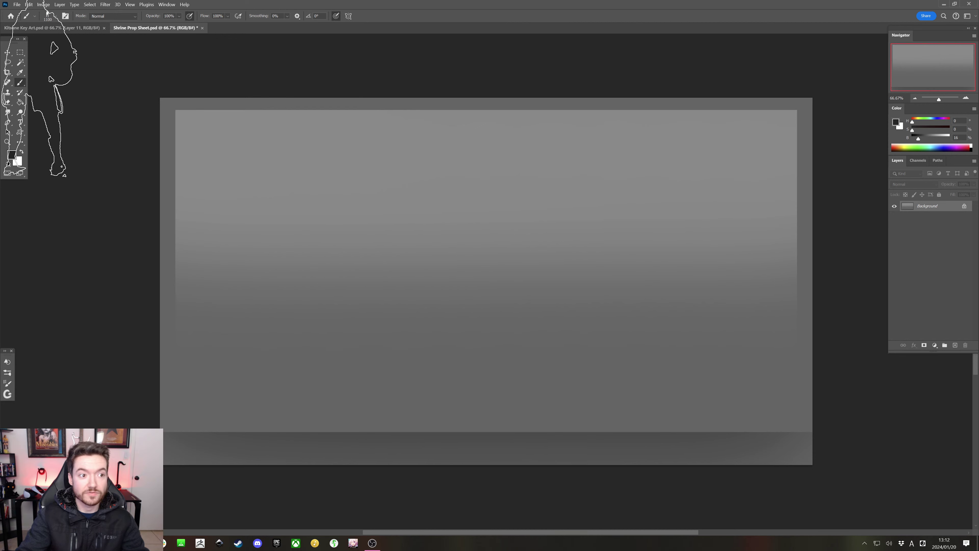
# Switch the Brush tool from the figure silhouette to the 130 px brush preset
pyautogui.rightClick(22, 83)
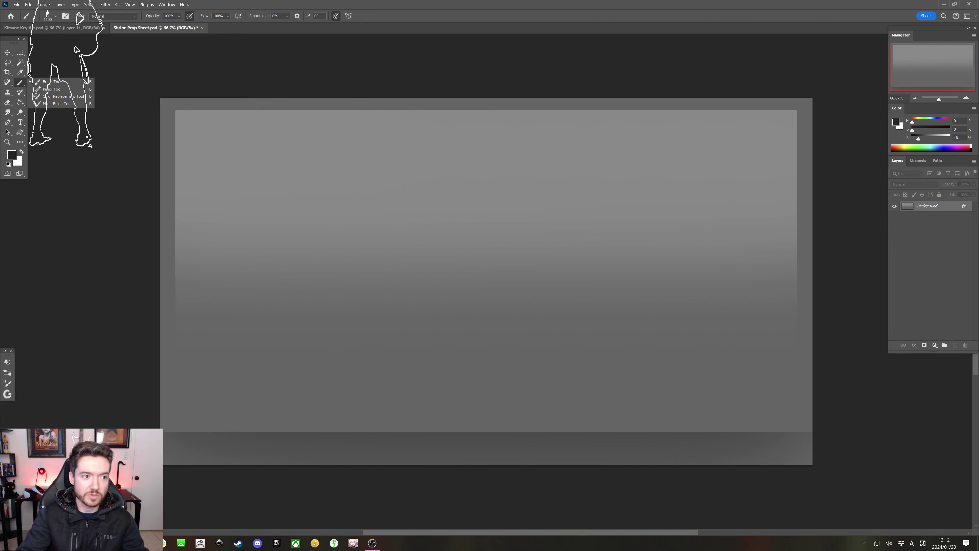
pyautogui.click(56, 16)
pyautogui.scroll(3, 59, 150)
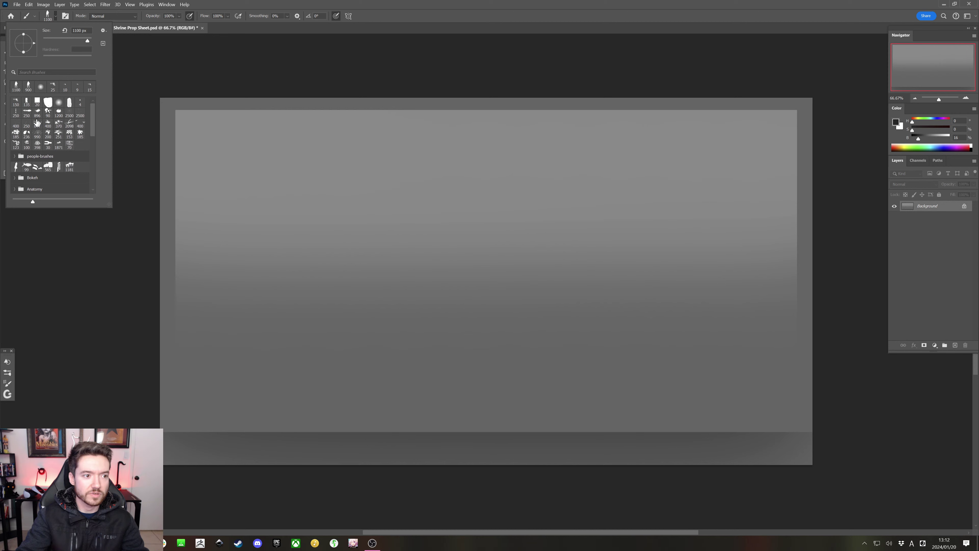
pyautogui.doubleClick(17, 101)
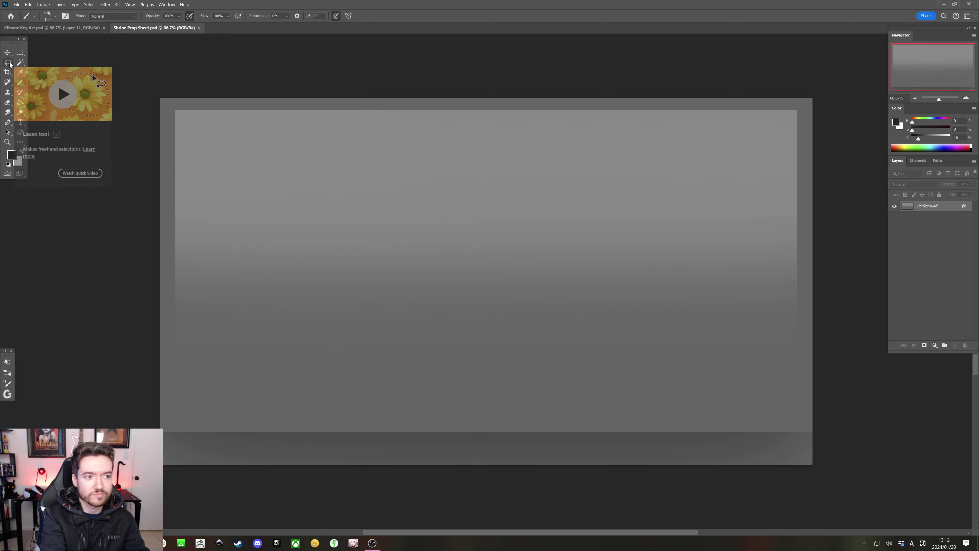
# Add a new layer and marquee a wide rectangle for the prop's main block in the frame's left part
pyautogui.press('m')
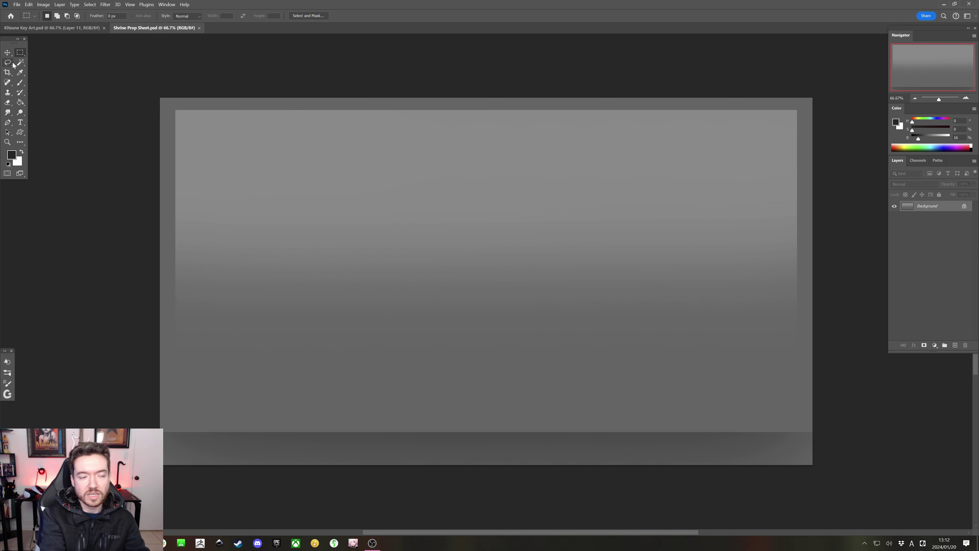
pyautogui.click(956, 345)
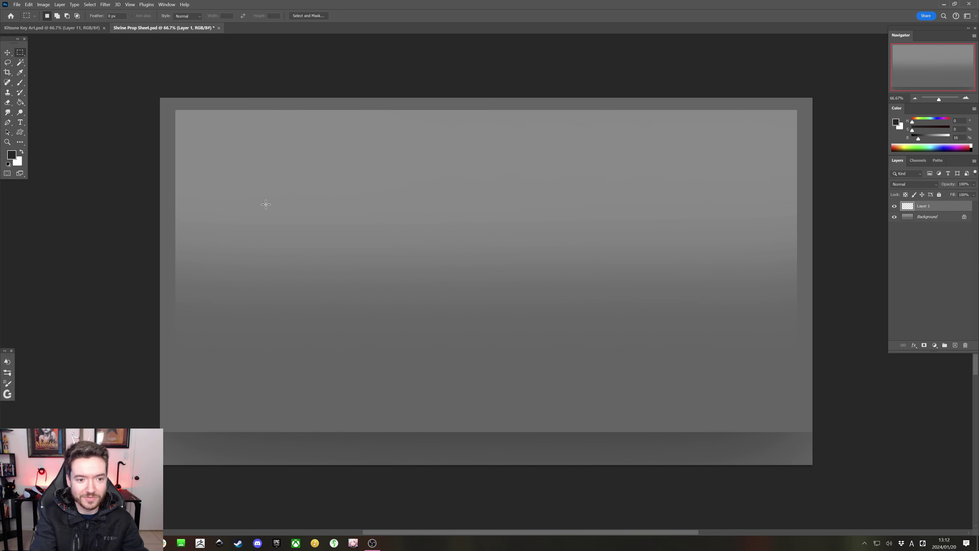
pyautogui.moveTo(242, 170); pyautogui.dragTo(311, 255)
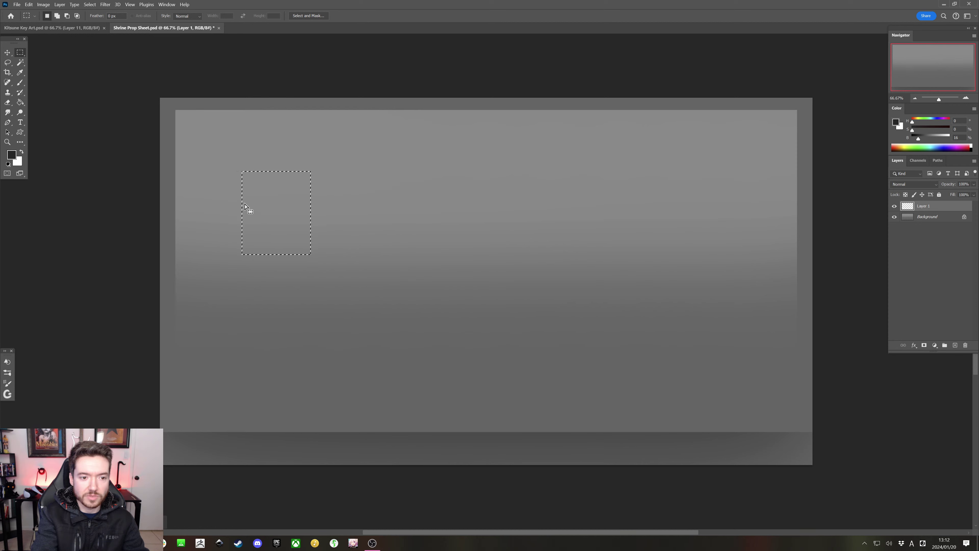
pyautogui.moveTo(230, 194); pyautogui.dragTo(323, 254)
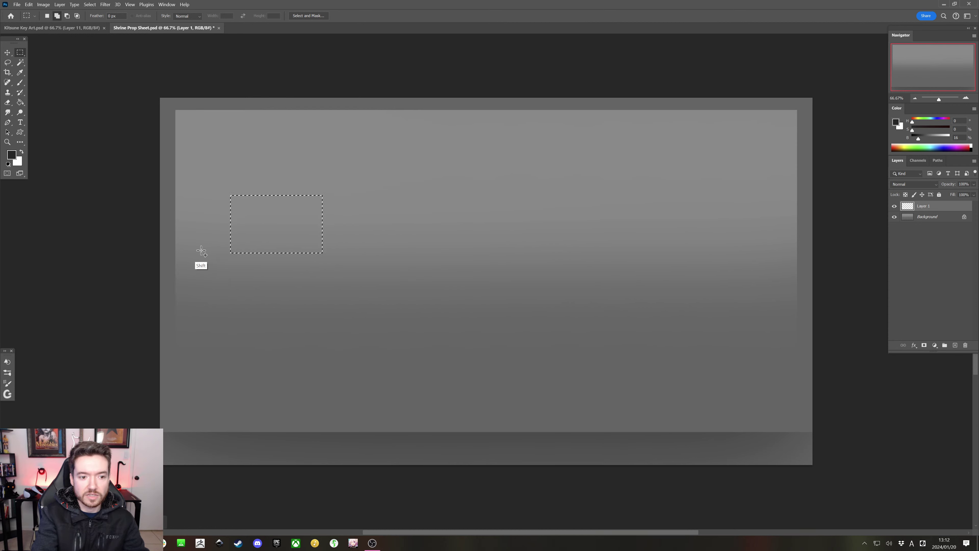
# Add four stacked rectangles below the block to the selection: a wide slab, a narrow neck, a small block and a wider base
pyautogui.moveTo(199, 249); pyautogui.dragTo(341, 266)
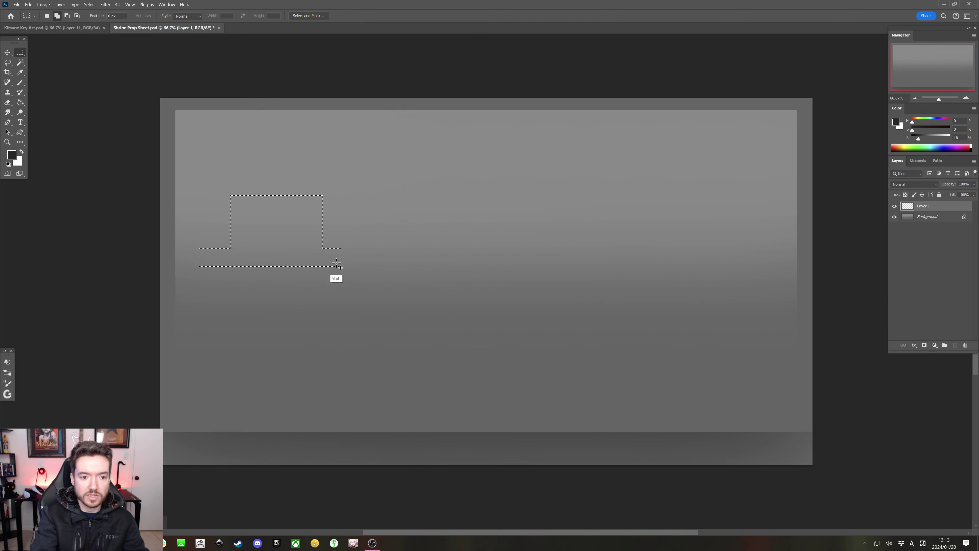
pyautogui.moveTo(244, 266); pyautogui.dragTo(303, 273)
pyautogui.moveTo(234, 274); pyautogui.dragTo(312, 290)
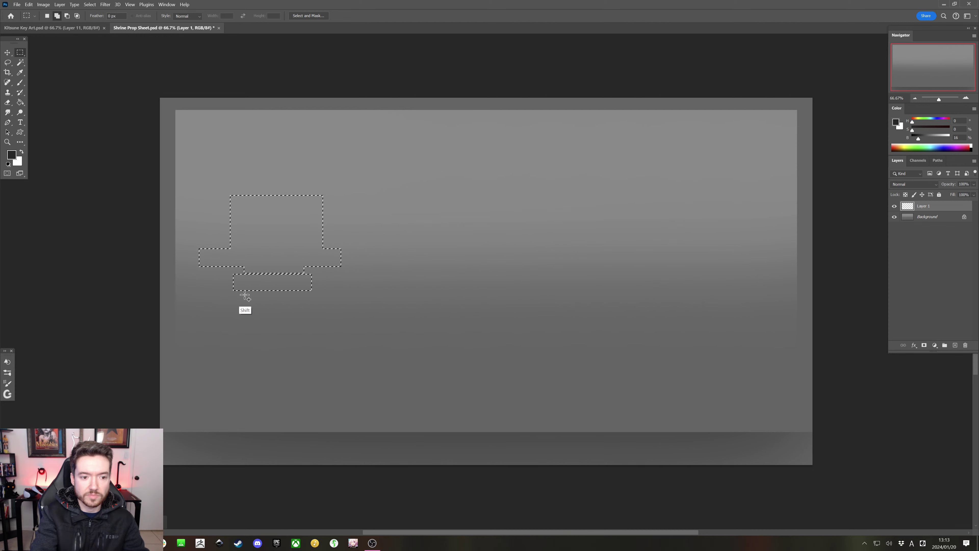
pyautogui.moveTo(221, 293); pyautogui.dragTo(323, 314)
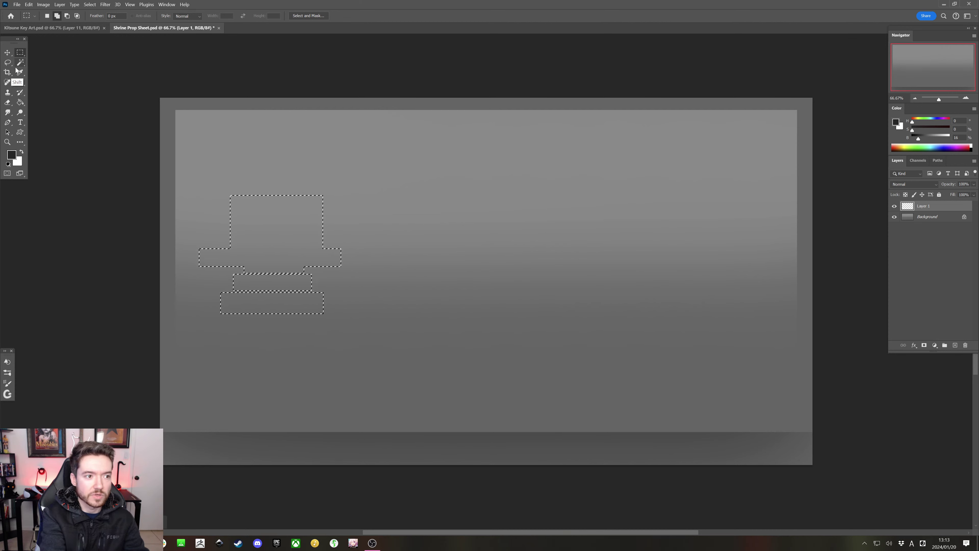
# Lasso a flared roof shape with concave sides above the prop's main block, adding it to the selection
pyautogui.click(8, 62)
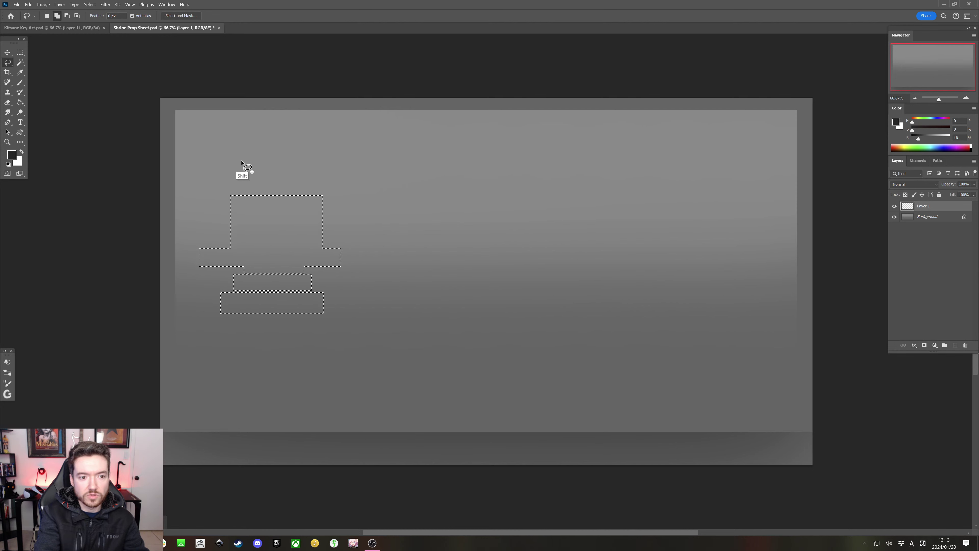
pyautogui.moveTo(243, 148); pyautogui.dragTo(204, 199)
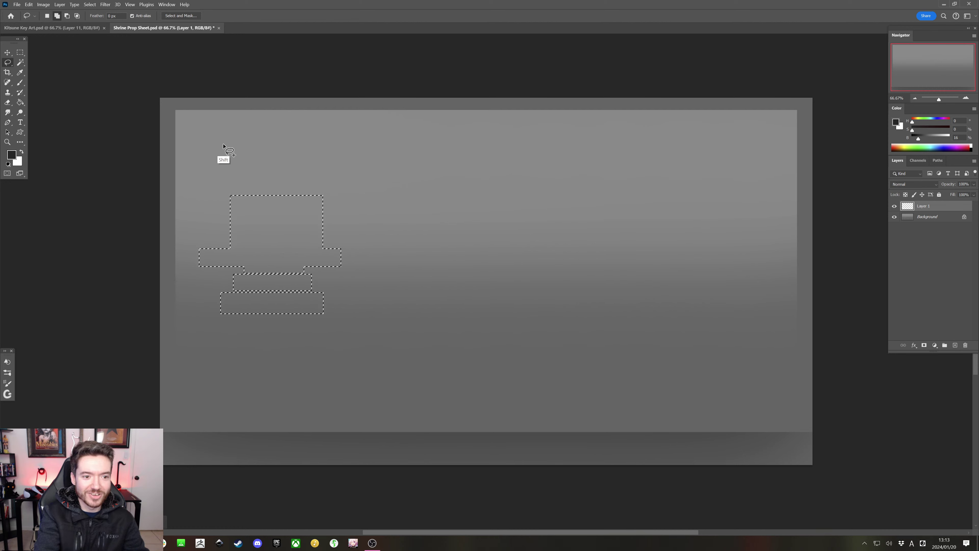
pyautogui.moveTo(229, 150)
pyautogui.mouseDown()
pyautogui.moveTo(194, 193)
pyautogui.moveTo(369, 191)
pyautogui.moveTo(312, 141)
pyautogui.moveTo(230, 146)
pyautogui.moveTo(340, 143)
pyautogui.moveTo(200, 140)
pyautogui.mouseUp()
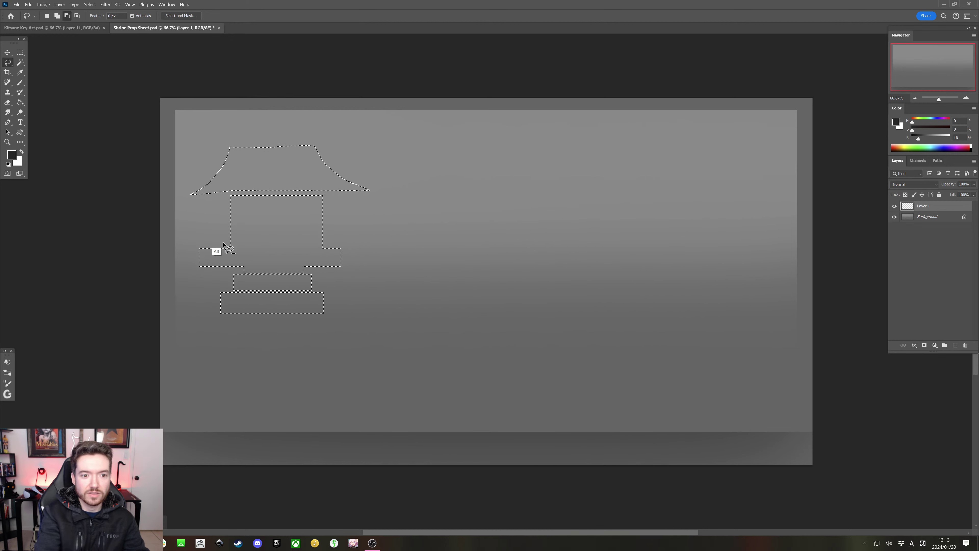
# Fill the combined selection with dark grey using the Brush enlarged to 700 px, and deselect
pyautogui.press('b')
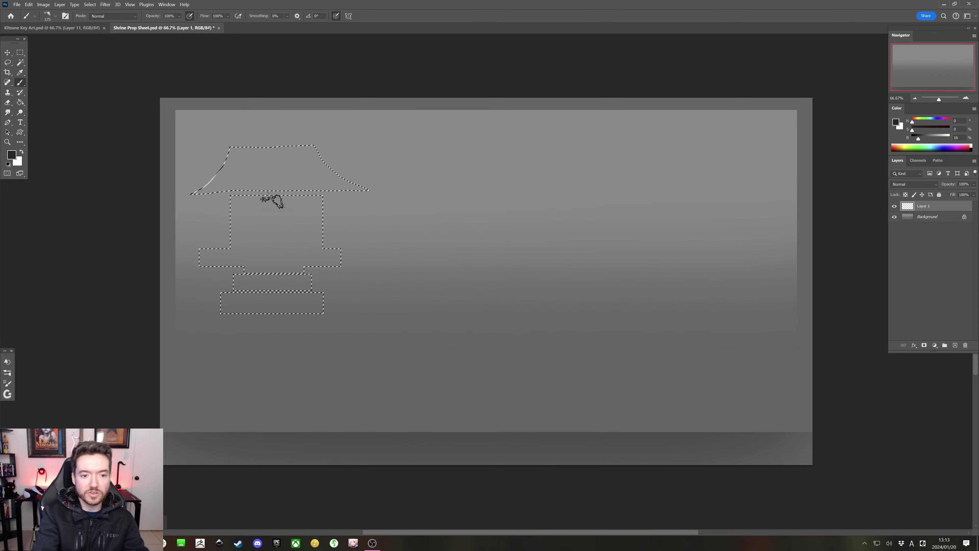
pyautogui.press(']')
pyautogui.press(']')
pyautogui.press(']')
pyautogui.press(']')
pyautogui.moveTo(328, 142)
pyautogui.mouseDown()
pyautogui.moveTo(319, 261)
pyautogui.moveTo(294, 335)
pyautogui.moveTo(233, 310)
pyautogui.moveTo(186, 328)
pyautogui.mouseUp()
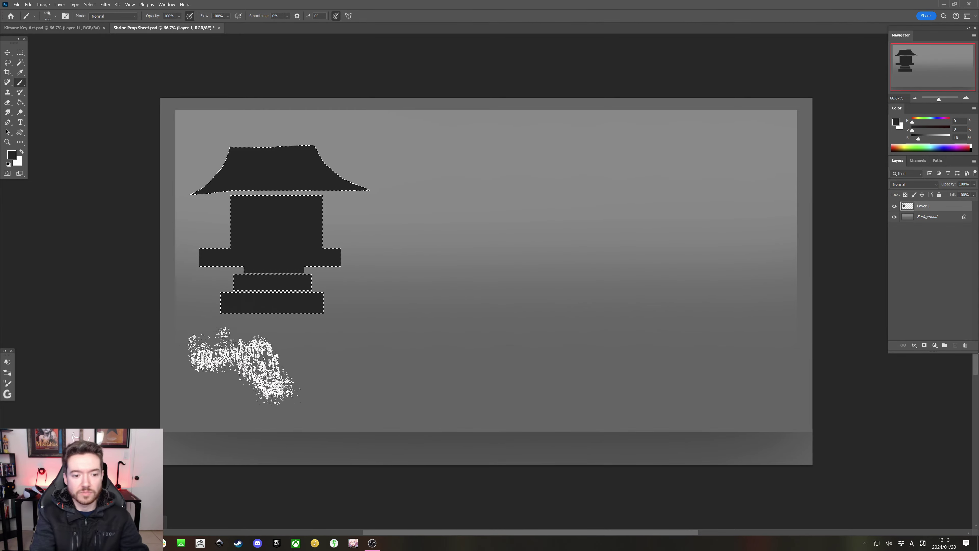
pyautogui.hotkey('ctrl', 'd')
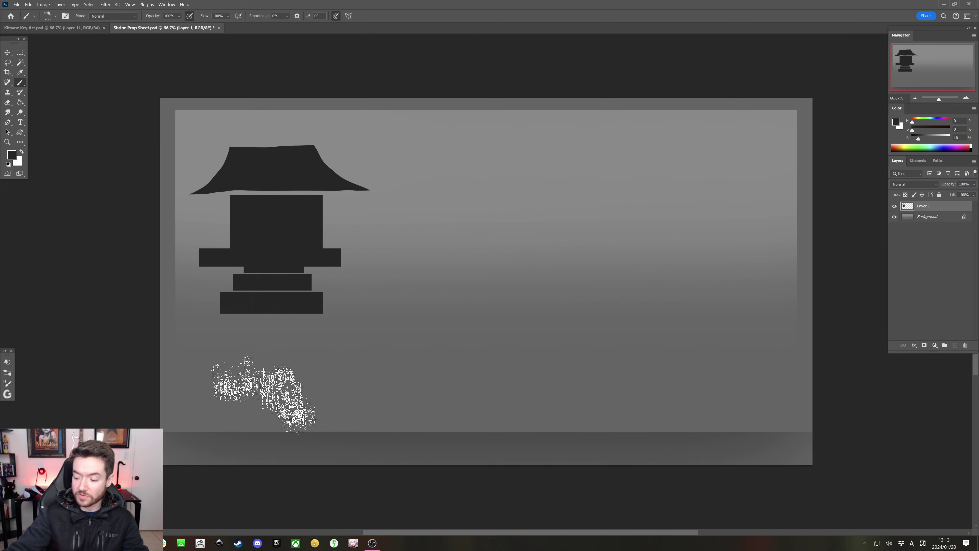
# Switch to Alchemy and maximize its window
pyautogui.hotkey('ctrl', 'a')
pyautogui.hotkey('ctrl', 'Up')
pyautogui.hotkey('ctrl', 'Down')
pyautogui.moveTo(266, 404); pyautogui.dragTo(177, 543)
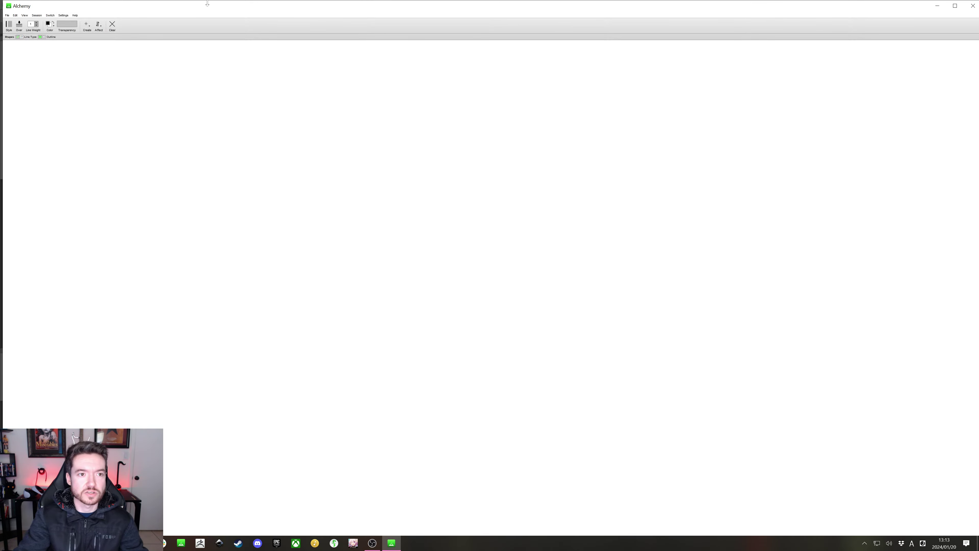
pyautogui.doubleClick(220, 7)
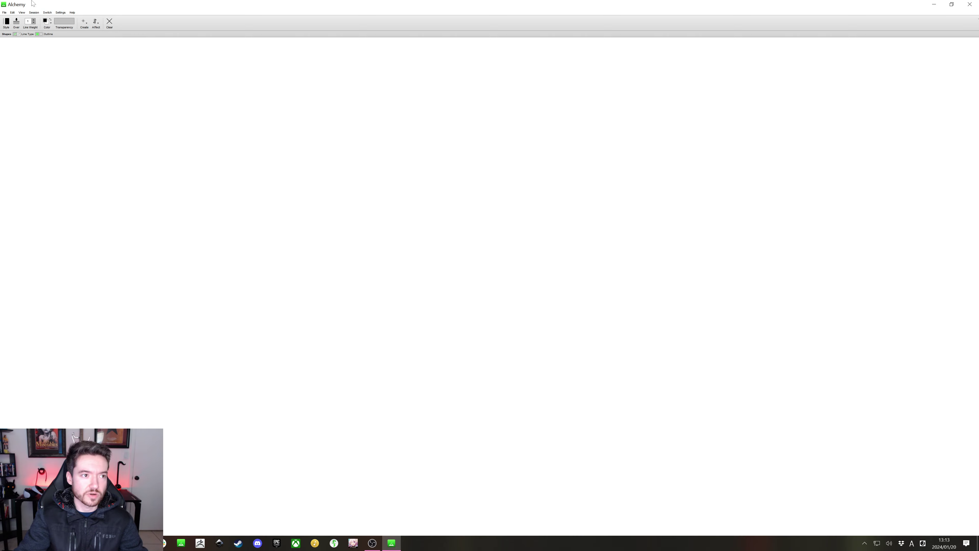
# Set the shape creation mode to Pull Shapes and check the list of available affects
pyautogui.click(87, 26)
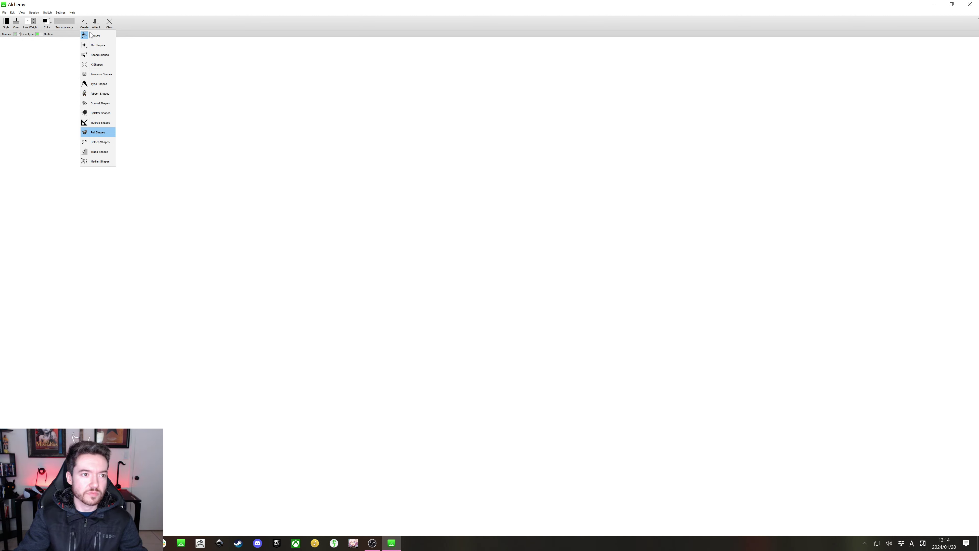
pyautogui.press('Return')
pyautogui.click(97, 24)
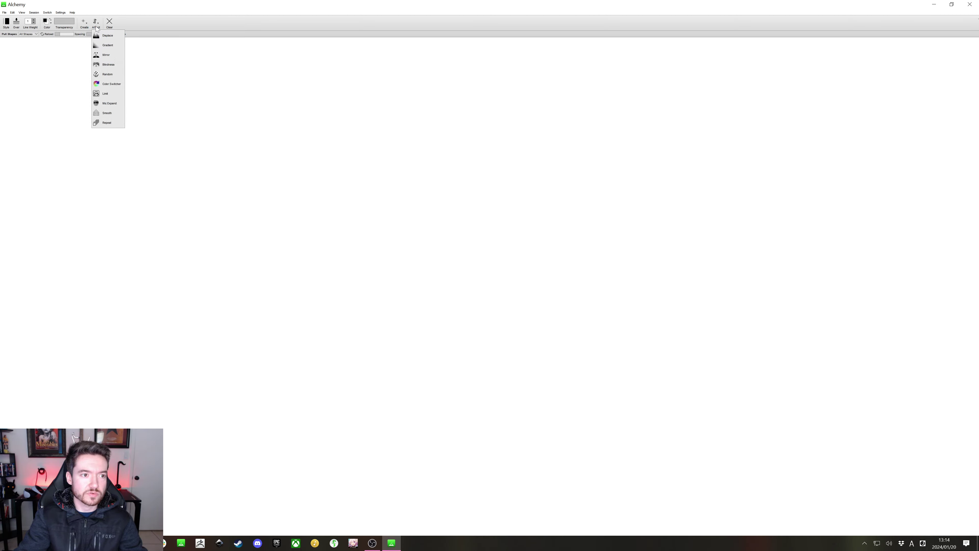
pyautogui.click(97, 25)
# Look through the available shape sets for Pull Shapes and choose the Industrial set
pyautogui.click(31, 34)
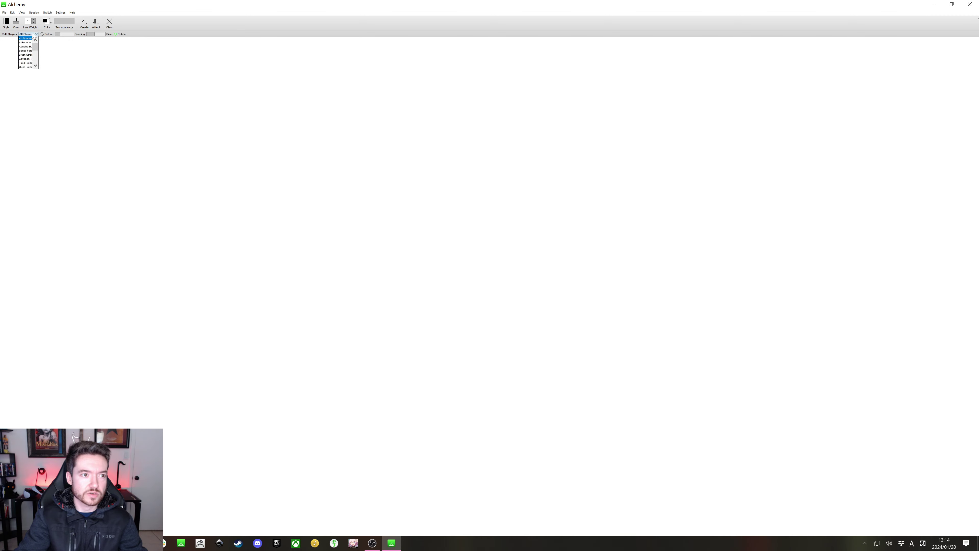
pyautogui.click(36, 66)
pyautogui.click(35, 66)
pyautogui.click(36, 66)
pyautogui.click(36, 67)
pyautogui.click(35, 66)
pyautogui.click(36, 66)
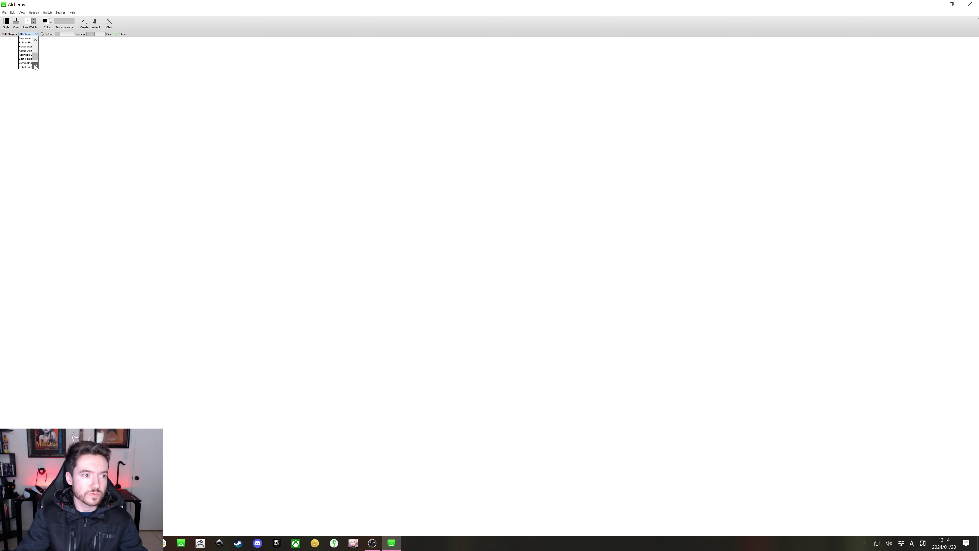
pyautogui.click(36, 66)
pyautogui.click(35, 66)
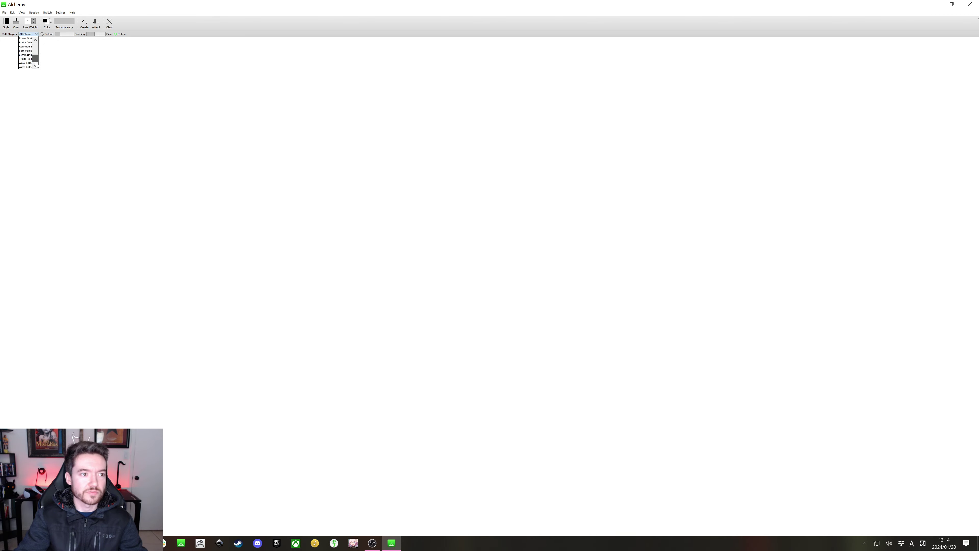
pyautogui.moveTo(36, 59); pyautogui.dragTo(38, 49)
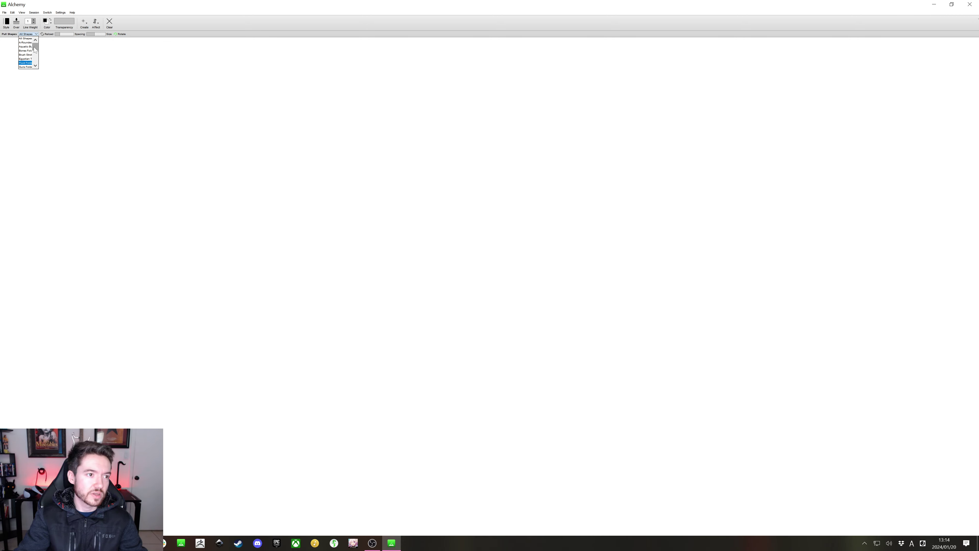
pyautogui.click(36, 66)
pyautogui.click(35, 66)
pyautogui.click(35, 66)
pyautogui.click(36, 66)
pyautogui.click(25, 54)
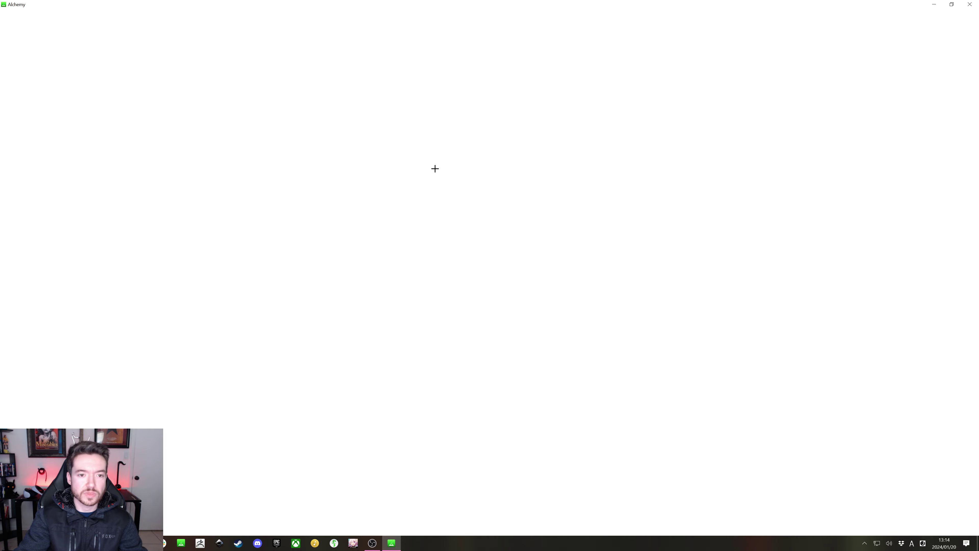
# Try scattering Industrial shapes in a long looping stroke across the canvas, and clear the canvas
pyautogui.moveTo(367, 145)
pyautogui.mouseDown()
pyautogui.moveTo(362, 228)
pyautogui.moveTo(375, 242)
pyautogui.moveTo(449, 291)
pyautogui.moveTo(481, 281)
pyautogui.moveTo(501, 236)
pyautogui.moveTo(482, 173)
pyautogui.moveTo(437, 136)
pyautogui.moveTo(364, 158)
pyautogui.moveTo(305, 212)
pyautogui.moveTo(239, 234)
pyautogui.moveTo(202, 189)
pyautogui.moveTo(205, 118)
pyautogui.moveTo(299, 180)
pyautogui.moveTo(259, 220)
pyautogui.moveTo(171, 253)
pyautogui.moveTo(183, 322)
pyautogui.moveTo(331, 378)
pyautogui.moveTo(456, 393)
pyautogui.moveTo(565, 372)
pyautogui.moveTo(587, 281)
pyautogui.moveTo(579, 166)
pyautogui.moveTo(593, 123)
pyautogui.moveTo(644, 112)
pyautogui.moveTo(723, 148)
pyautogui.moveTo(749, 212)
pyautogui.moveTo(741, 297)
pyautogui.moveTo(718, 356)
pyautogui.moveTo(760, 368)
pyautogui.moveTo(799, 254)
pyautogui.mouseUp()
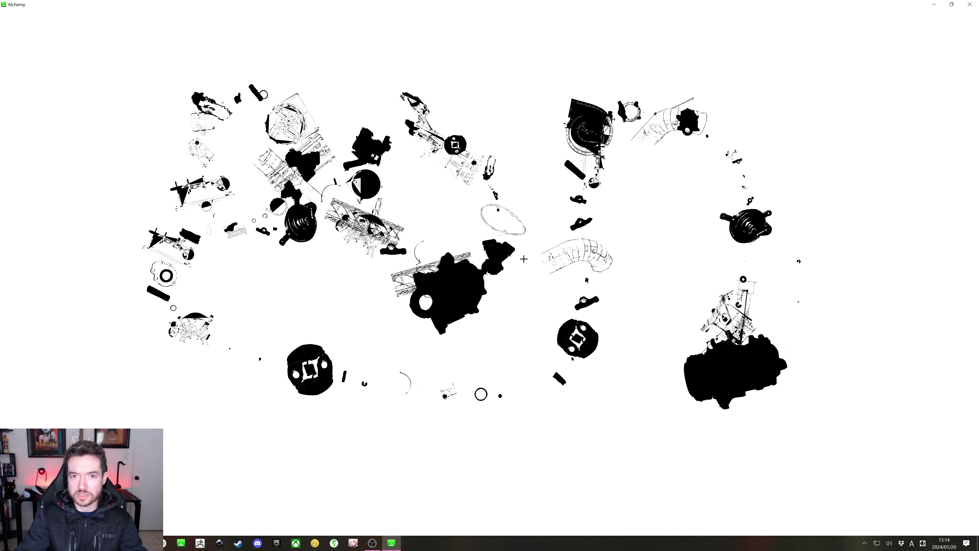
pyautogui.moveTo(145, 31)
pyautogui.click(109, 24)
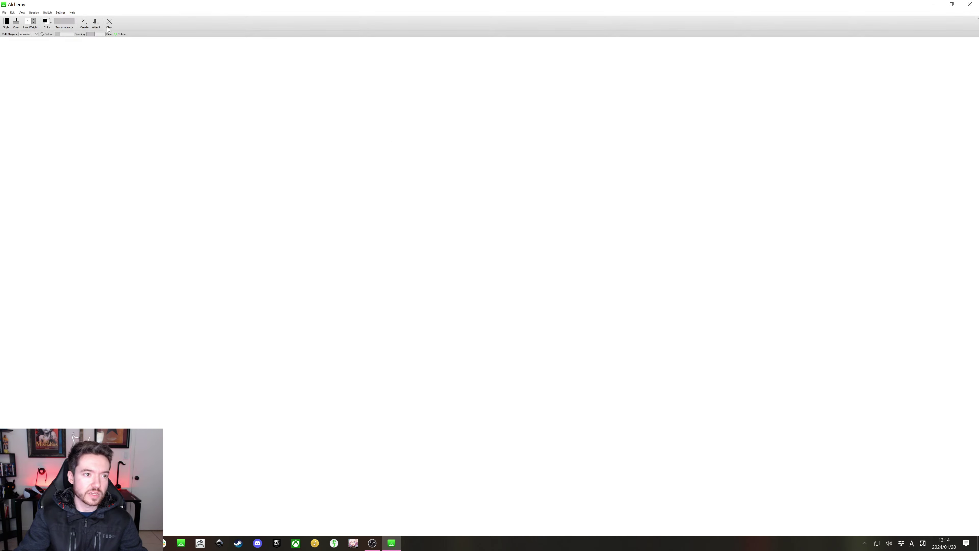
# Turn on the Mirror affect and draw symmetrical clusters of Industrial shapes in the middle, lower and upper parts of the canvas centre
pyautogui.click(95, 22)
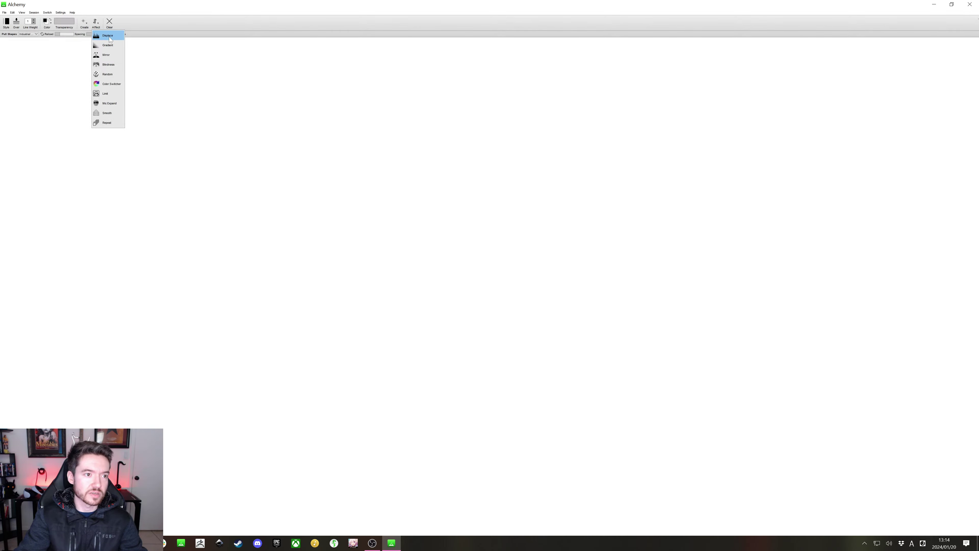
pyautogui.click(108, 55)
pyautogui.moveTo(463, 190)
pyautogui.mouseDown()
pyautogui.moveTo(465, 182)
pyautogui.moveTo(458, 216)
pyautogui.moveTo(484, 247)
pyautogui.moveTo(484, 220)
pyautogui.moveTo(479, 286)
pyautogui.mouseUp()
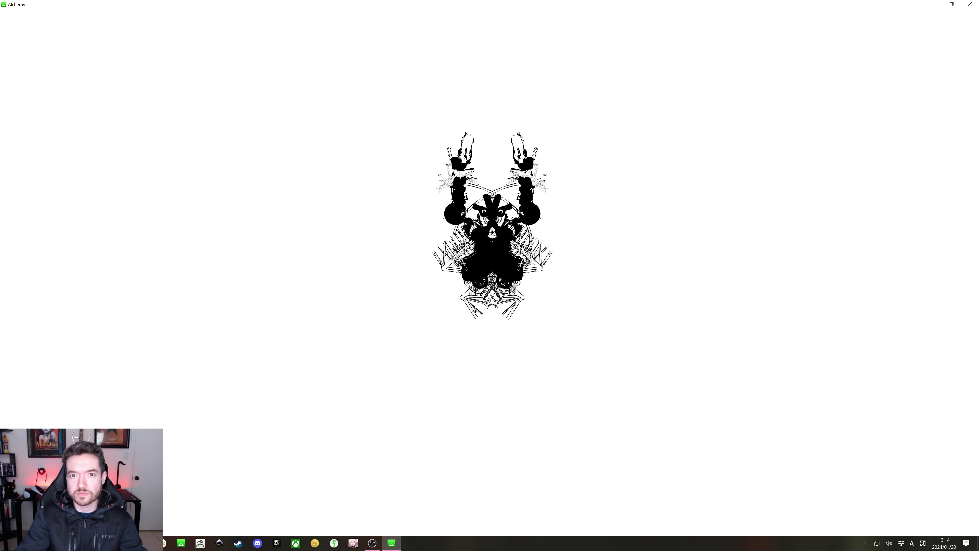
pyautogui.moveTo(483, 376)
pyautogui.mouseDown()
pyautogui.moveTo(486, 466)
pyautogui.moveTo(540, 470)
pyautogui.mouseUp()
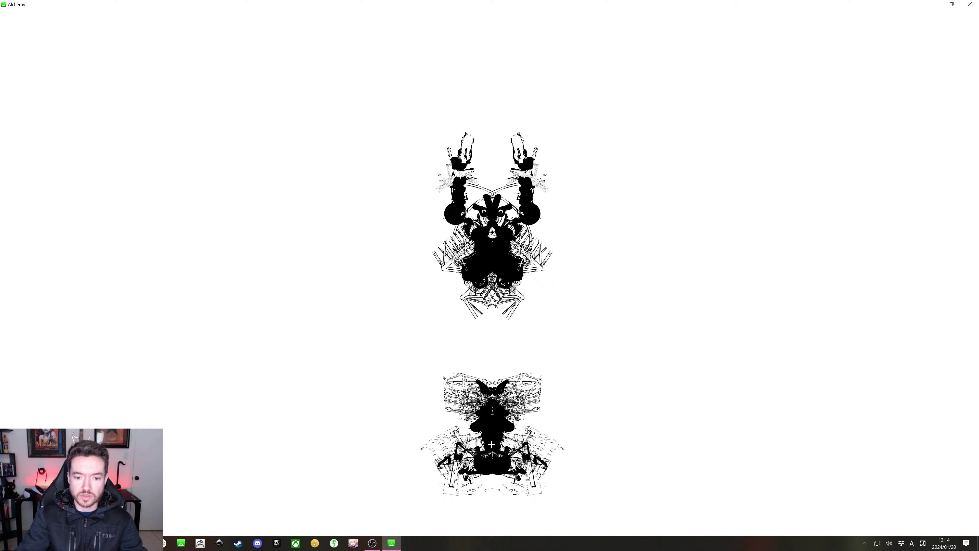
pyautogui.moveTo(491, 445); pyautogui.dragTo(483, 502)
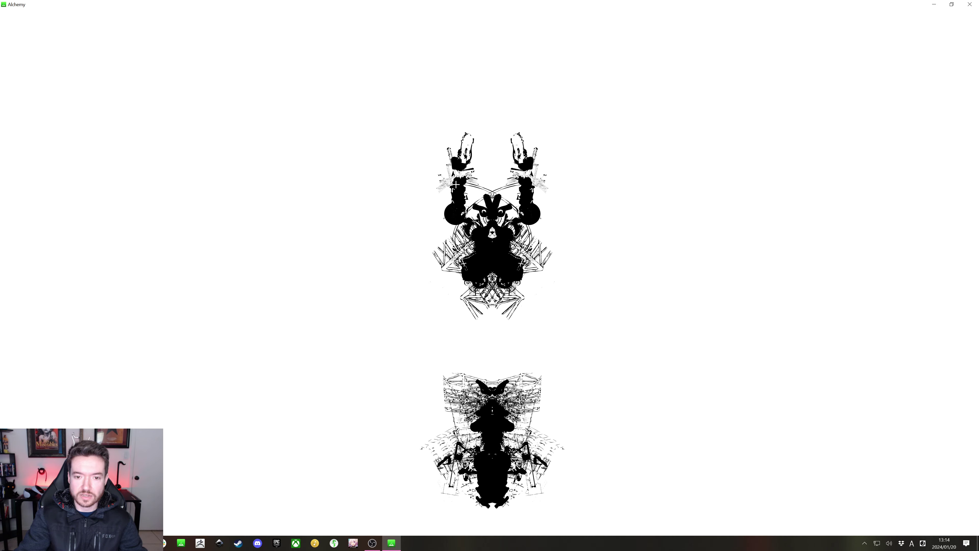
pyautogui.moveTo(493, 43)
pyautogui.mouseDown()
pyautogui.moveTo(449, 57)
pyautogui.moveTo(456, 88)
pyautogui.moveTo(485, 87)
pyautogui.mouseUp()
# Clear the canvas and change the Pull Shapes set to Stuff Folder
pyautogui.moveTo(477, 3)
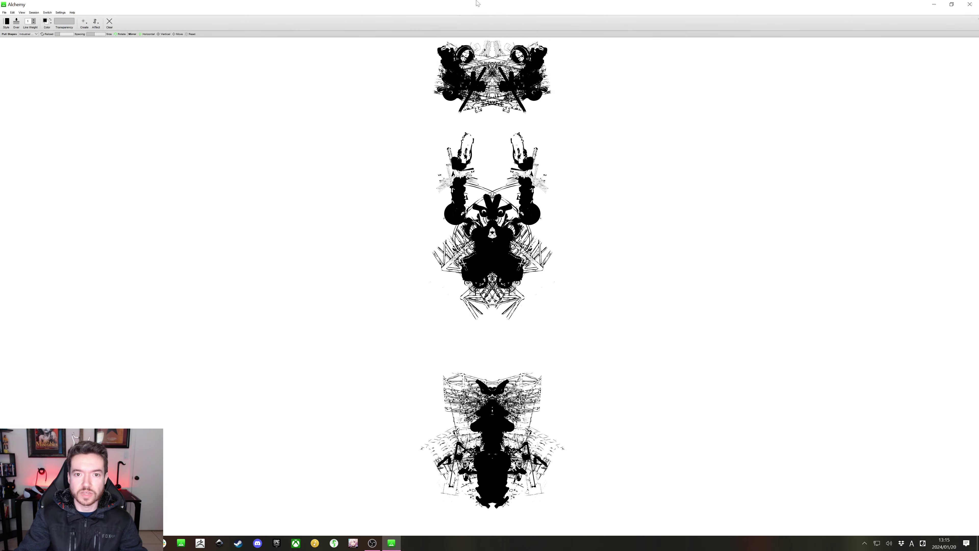
pyautogui.click(111, 24)
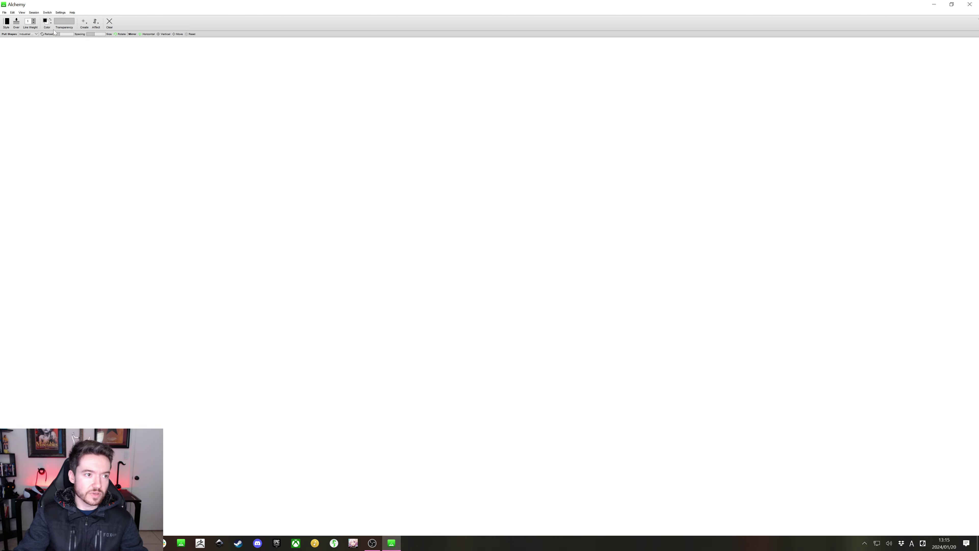
pyautogui.click(28, 34)
pyautogui.click(35, 55)
pyautogui.click(36, 34)
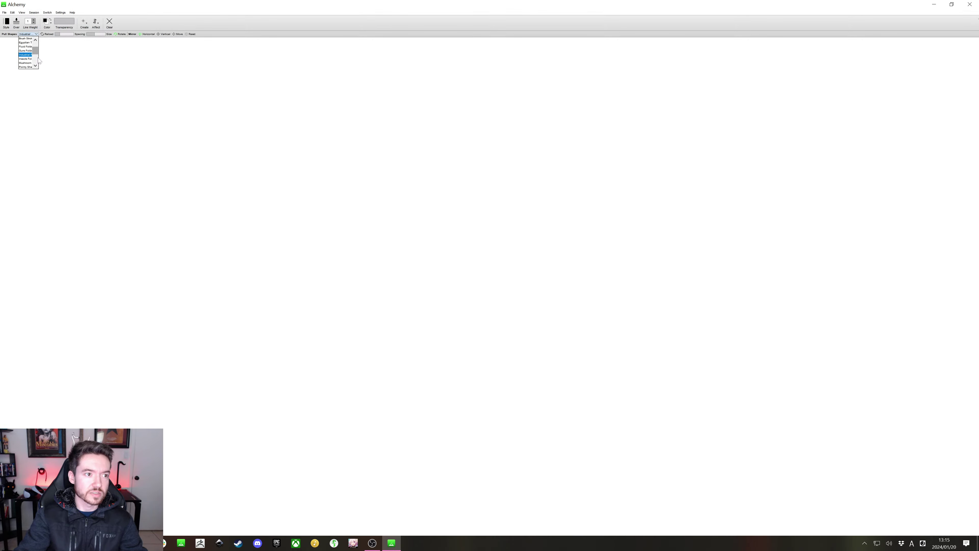
pyautogui.scroll(-2, 37, 61)
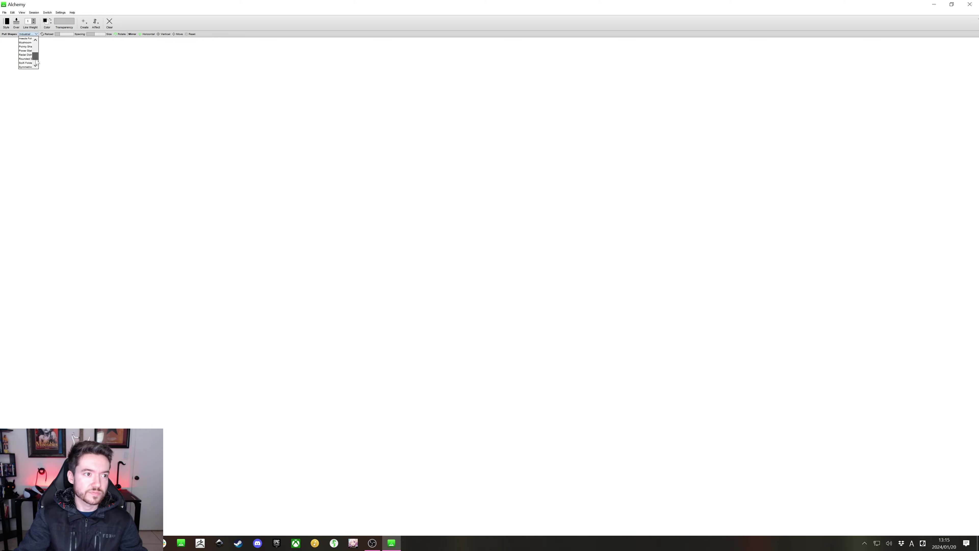
pyautogui.click(25, 66)
pyautogui.click(35, 34)
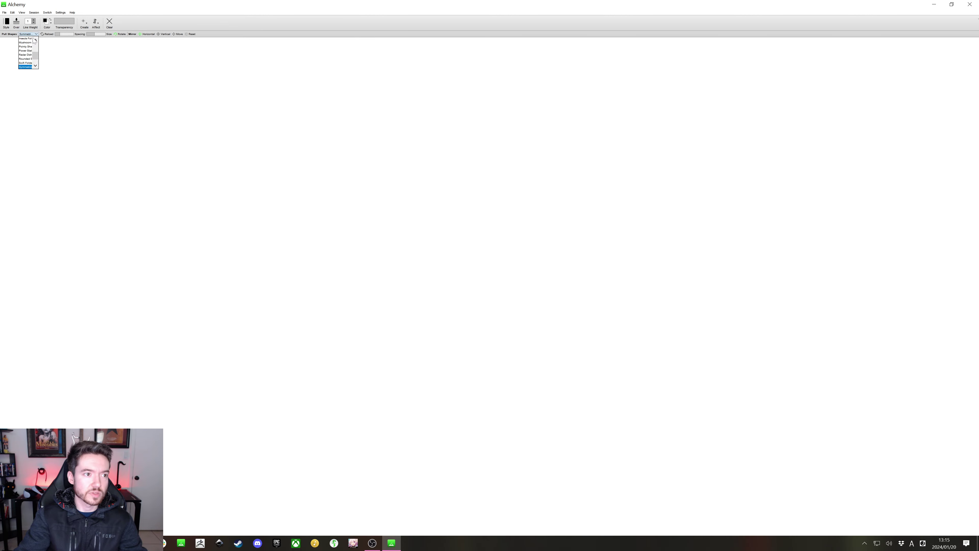
pyautogui.click(25, 64)
# Draw six mirrored clusters of pulled shapes along the canvas's vertical centre line, linking the two middle ones
pyautogui.moveTo(446, 177)
pyautogui.mouseDown()
pyautogui.moveTo(461, 79)
pyautogui.moveTo(458, 143)
pyautogui.moveTo(498, 159)
pyautogui.moveTo(496, 143)
pyautogui.moveTo(473, 154)
pyautogui.moveTo(431, 147)
pyautogui.mouseUp()
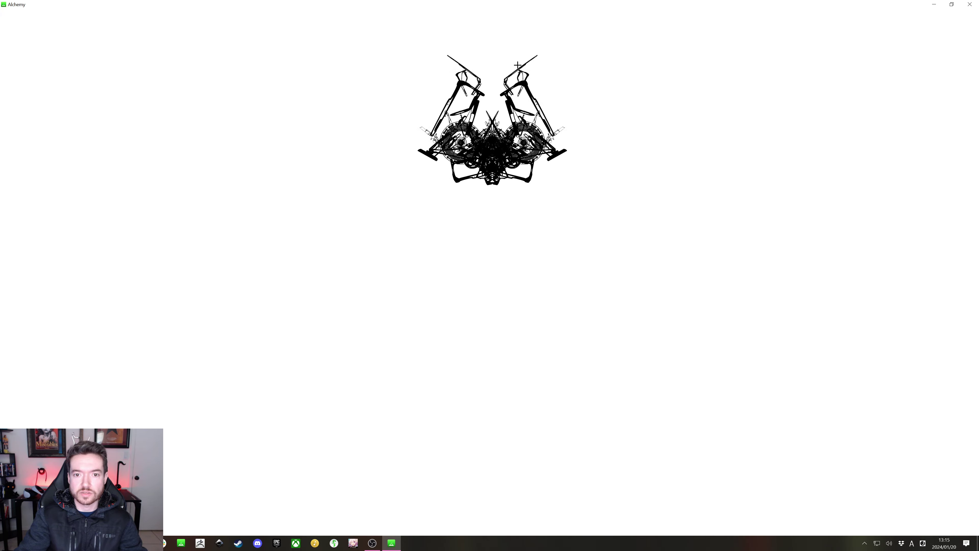
pyautogui.moveTo(487, 260)
pyautogui.mouseDown()
pyautogui.moveTo(429, 287)
pyautogui.moveTo(493, 293)
pyautogui.moveTo(504, 237)
pyautogui.moveTo(493, 290)
pyautogui.moveTo(458, 287)
pyautogui.moveTo(527, 339)
pyautogui.mouseUp()
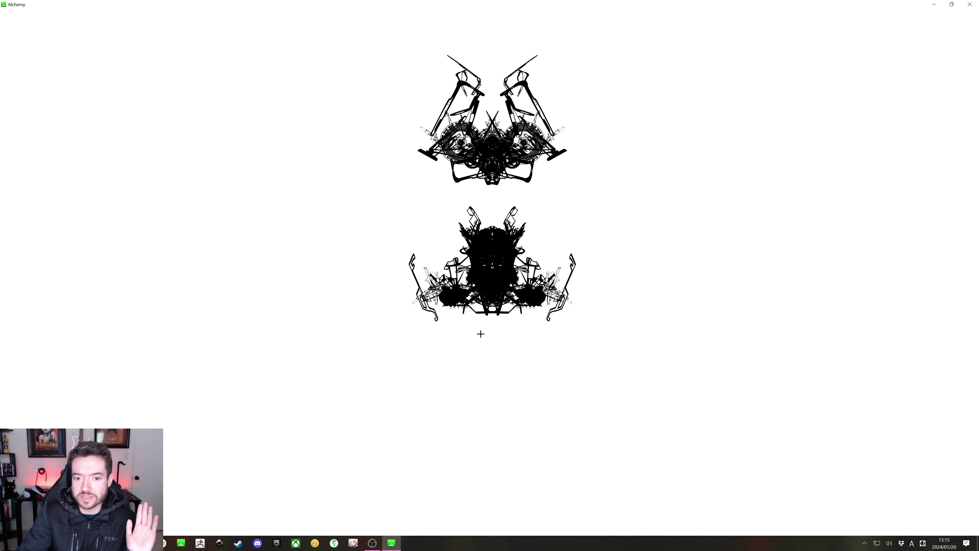
pyautogui.moveTo(483, 385)
pyautogui.mouseDown()
pyautogui.moveTo(491, 408)
pyautogui.moveTo(461, 423)
pyautogui.moveTo(490, 448)
pyautogui.moveTo(546, 413)
pyautogui.moveTo(537, 438)
pyautogui.mouseUp()
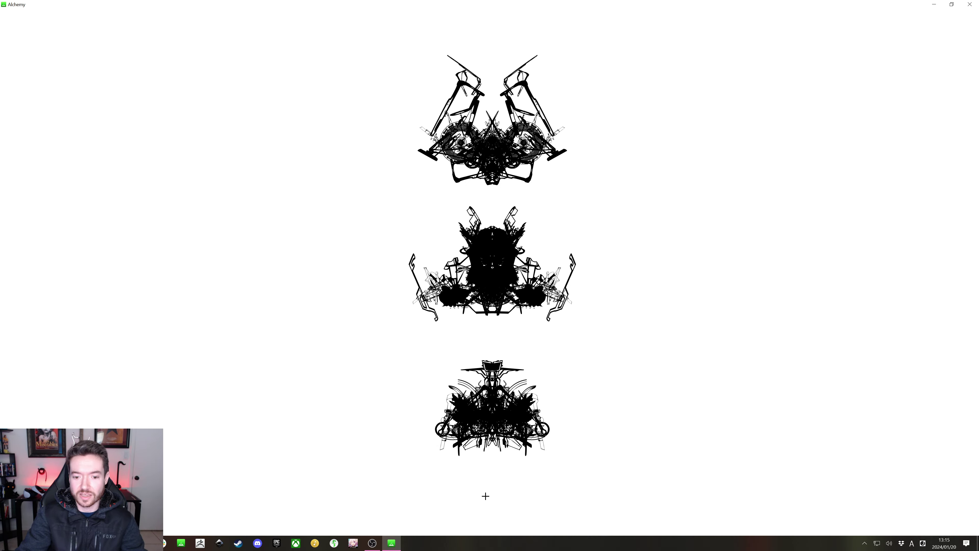
pyautogui.moveTo(485, 496)
pyautogui.mouseDown()
pyautogui.moveTo(462, 479)
pyautogui.moveTo(429, 491)
pyautogui.mouseUp()
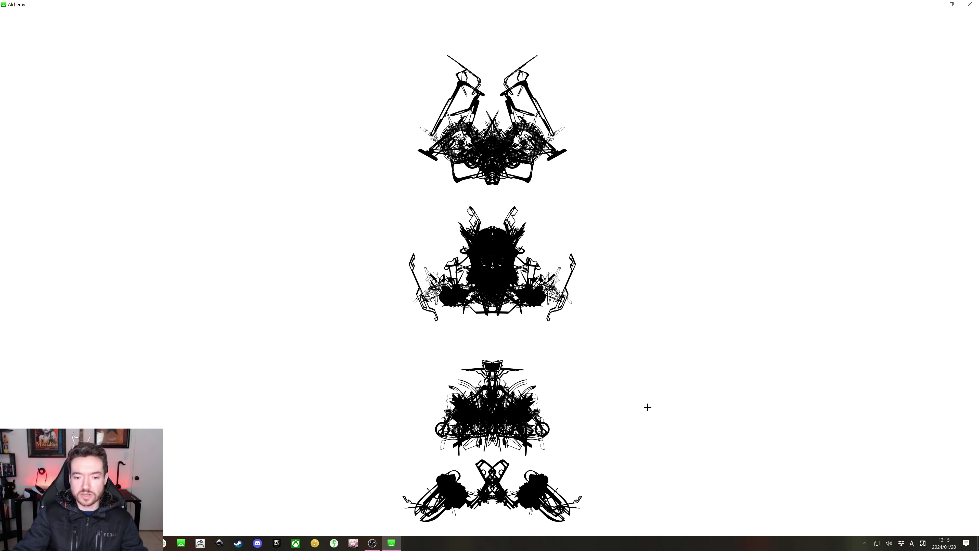
pyautogui.moveTo(133, 9)
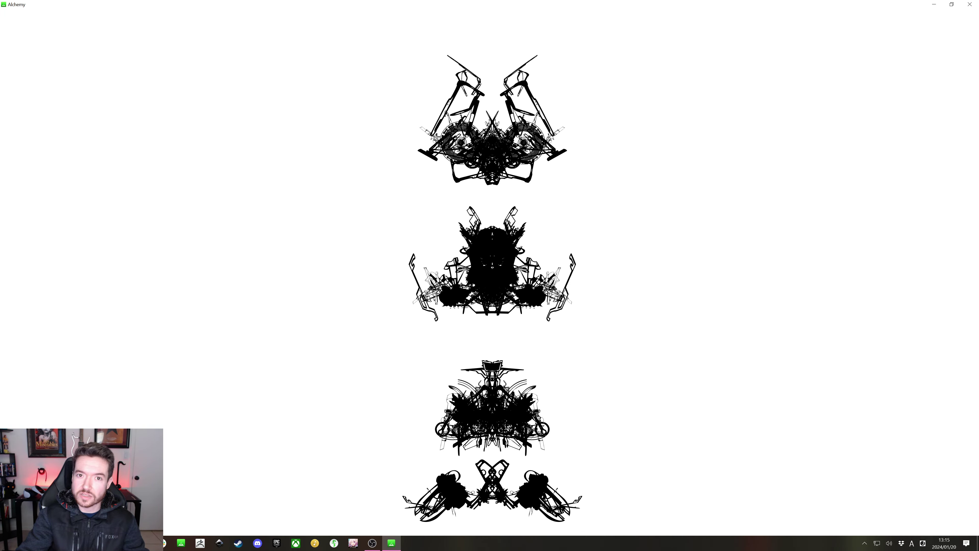
pyautogui.moveTo(477, 31); pyautogui.dragTo(458, 36)
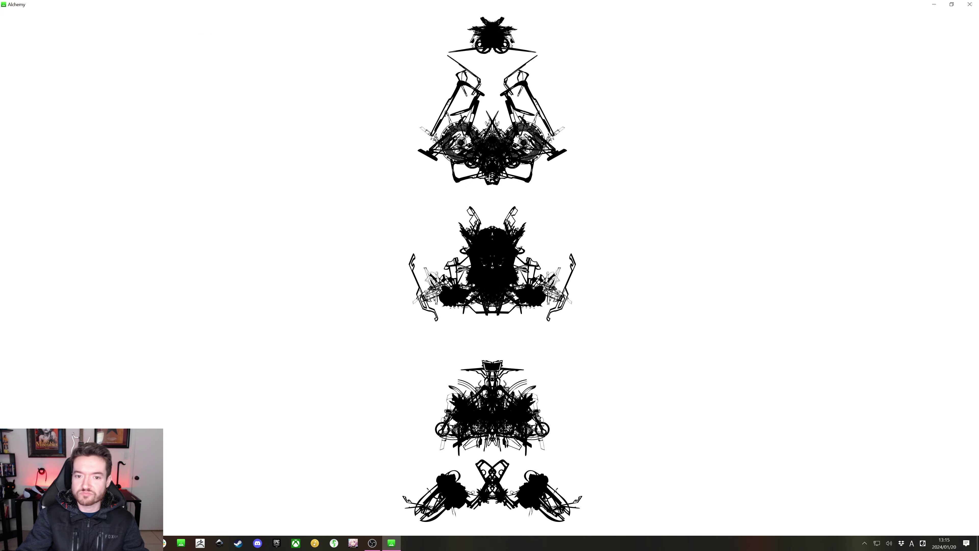
pyautogui.moveTo(491, 340); pyautogui.dragTo(488, 341)
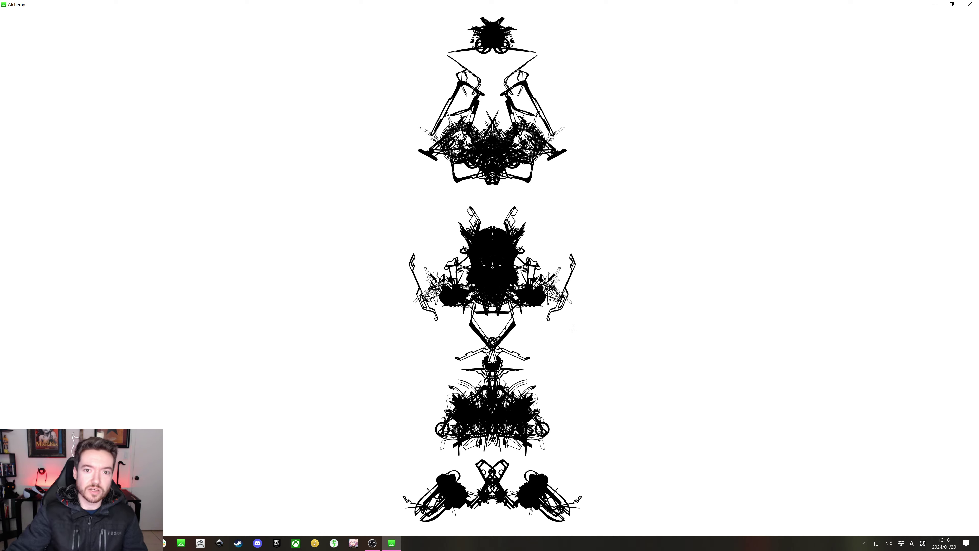
# Exit Alchemy and switch to the Kitsune Key Art.psd document in Photoshop
pyautogui.moveTo(459, 3)
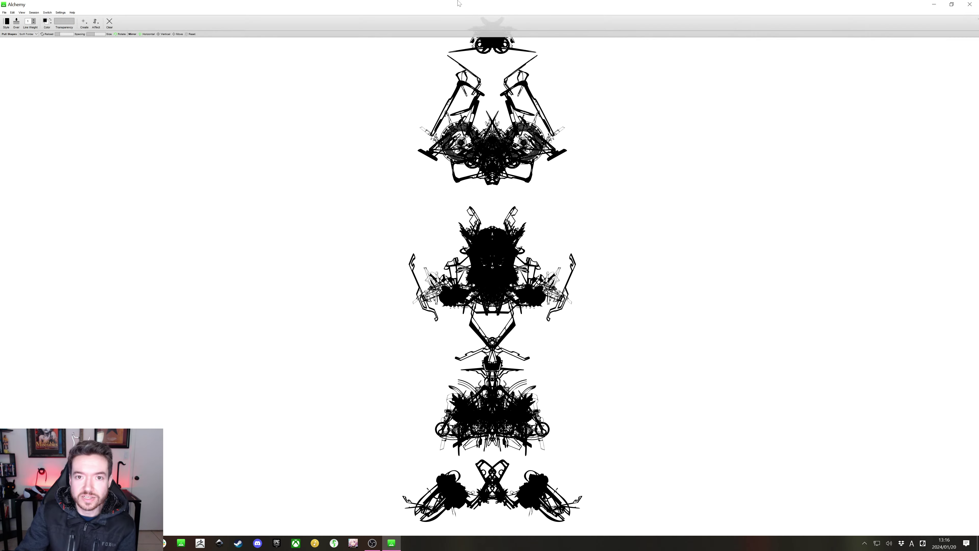
pyautogui.click(970, 3)
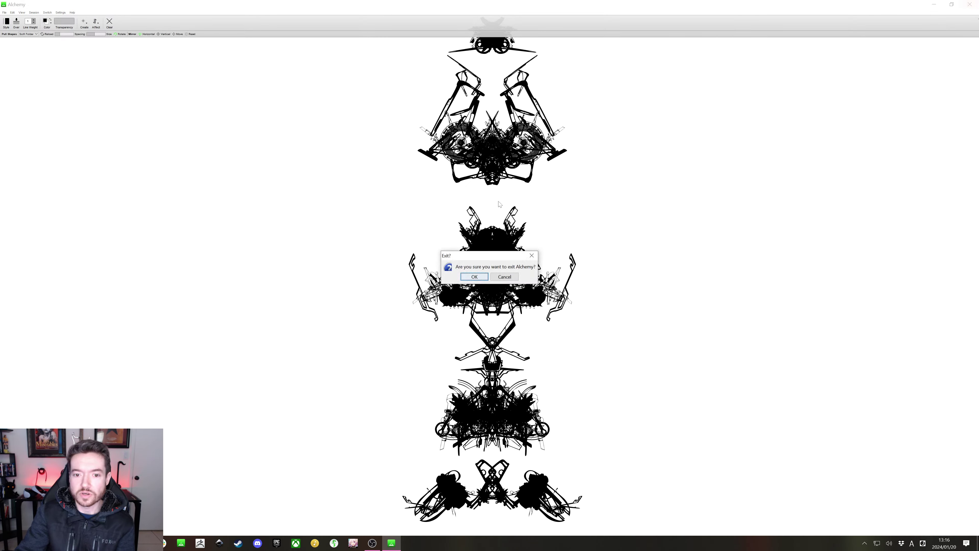
pyautogui.click(505, 277)
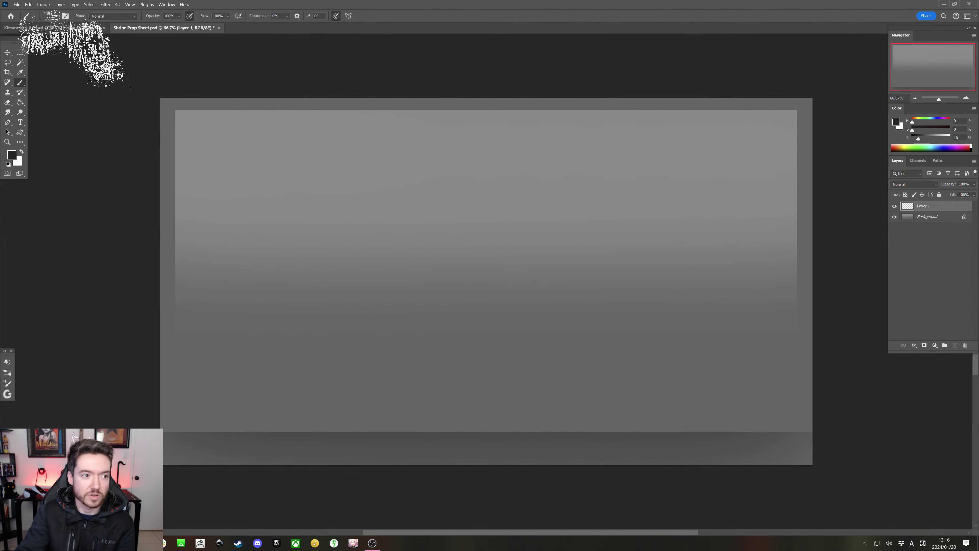
pyautogui.click(50, 28)
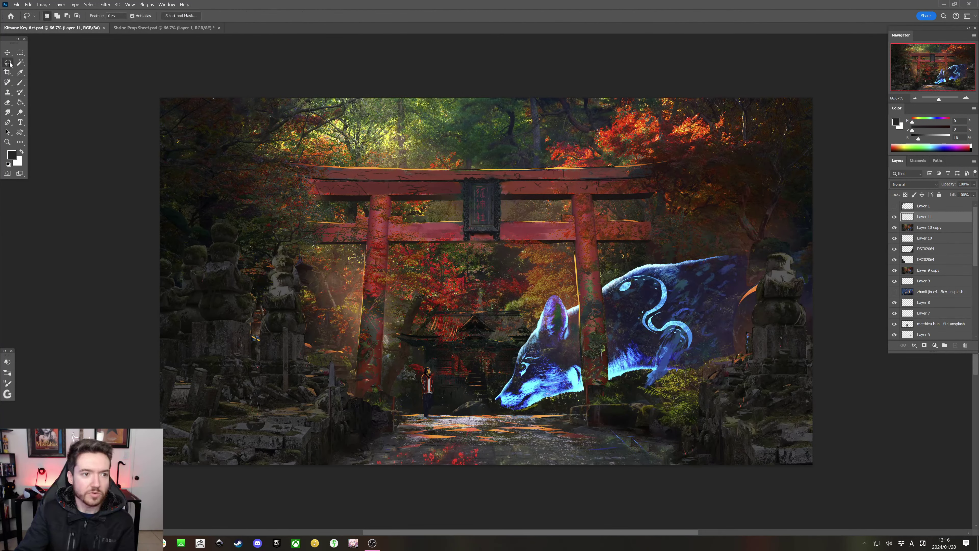
pyautogui.click(136, 28)
pyautogui.click(83, 28)
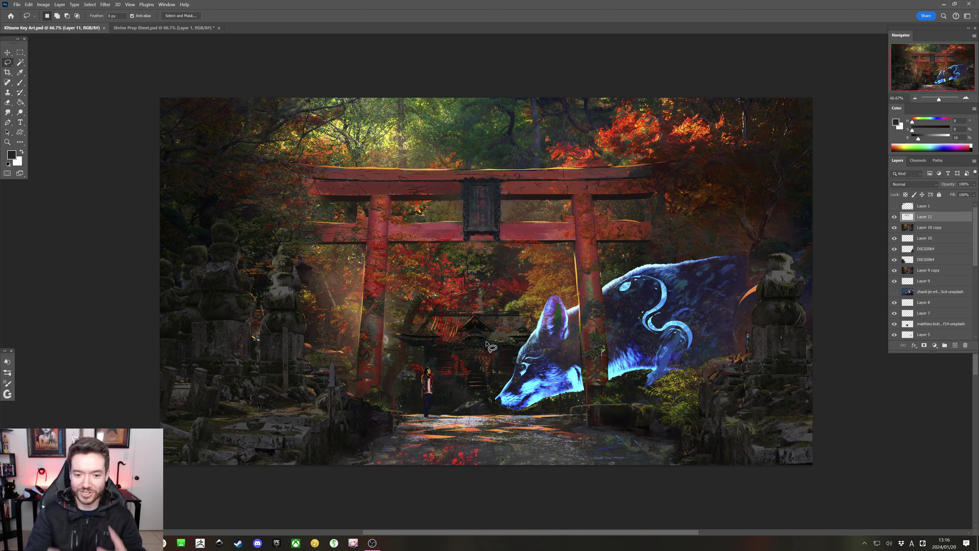
# On Layer 10 copy, box-select the distant shrine's left part and lasso the selection down to its left wall and roof outline, excluding the standing figure
pyautogui.click(926, 228)
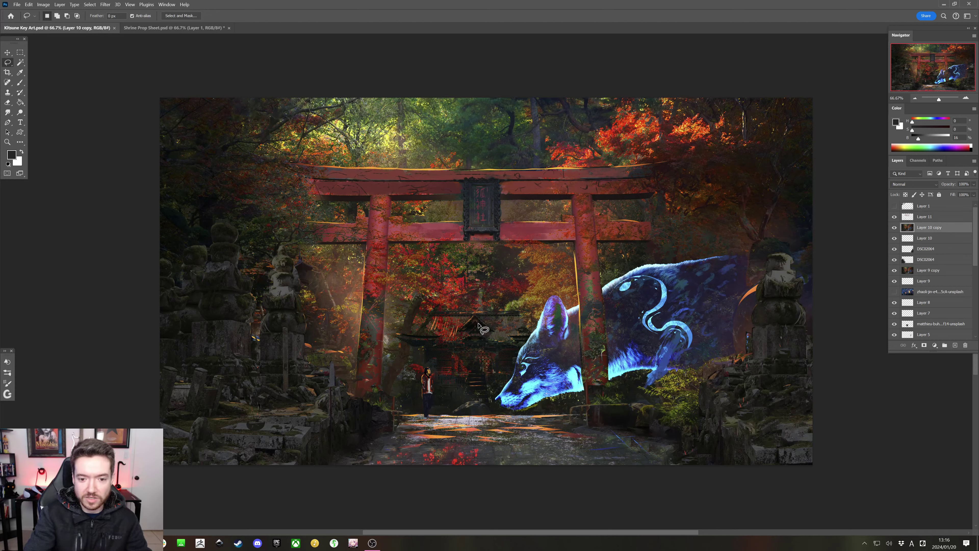
pyautogui.click(21, 53)
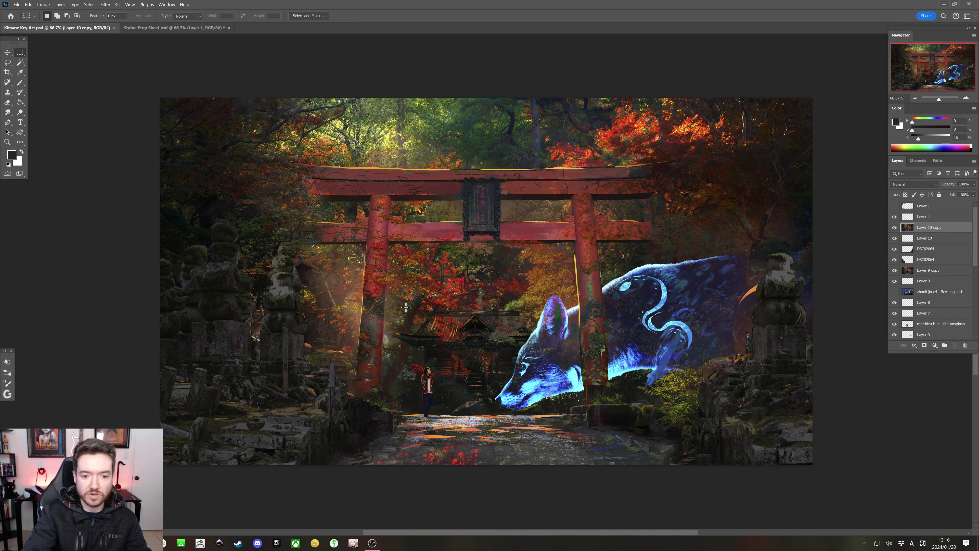
pyautogui.moveTo(394, 302); pyautogui.dragTo(477, 412)
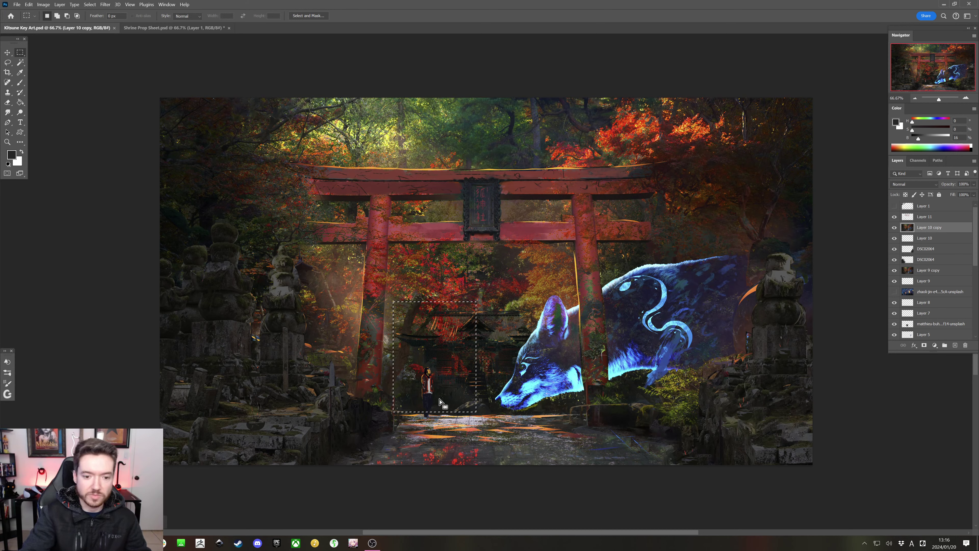
pyautogui.click(9, 63)
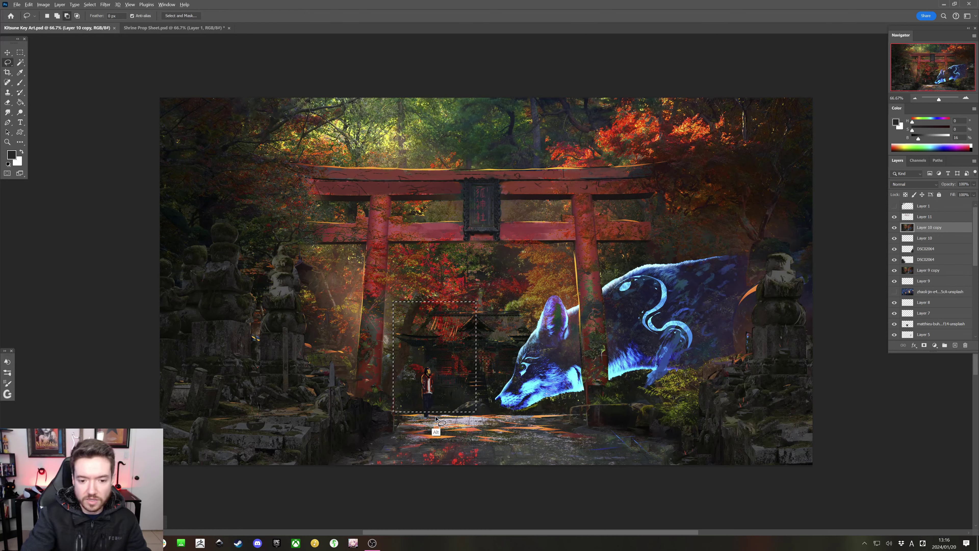
pyautogui.moveTo(433, 397)
pyautogui.mouseDown()
pyautogui.moveTo(427, 368)
pyautogui.moveTo(431, 409)
pyautogui.mouseUp()
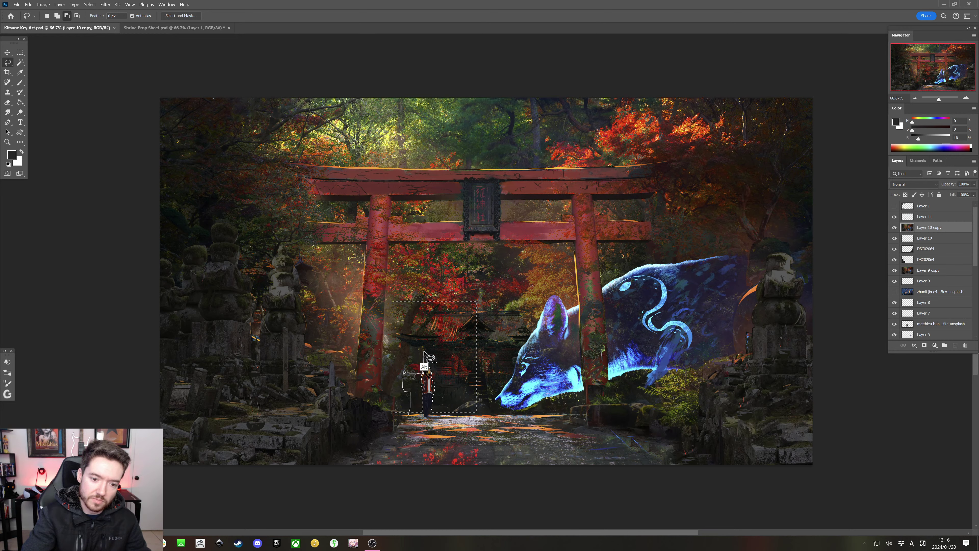
pyautogui.moveTo(416, 348)
pyautogui.mouseDown()
pyautogui.moveTo(397, 332)
pyautogui.moveTo(422, 325)
pyautogui.mouseUp()
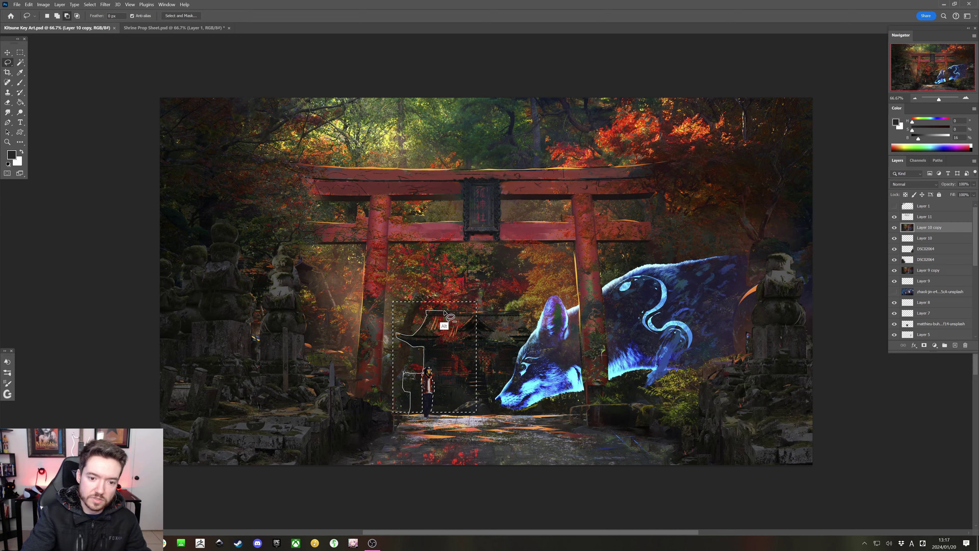
pyautogui.moveTo(445, 312)
pyautogui.mouseDown()
pyautogui.moveTo(480, 311)
pyautogui.moveTo(473, 285)
pyautogui.moveTo(382, 316)
pyautogui.moveTo(365, 373)
pyautogui.moveTo(392, 430)
pyautogui.moveTo(468, 428)
pyautogui.moveTo(409, 425)
pyautogui.mouseUp()
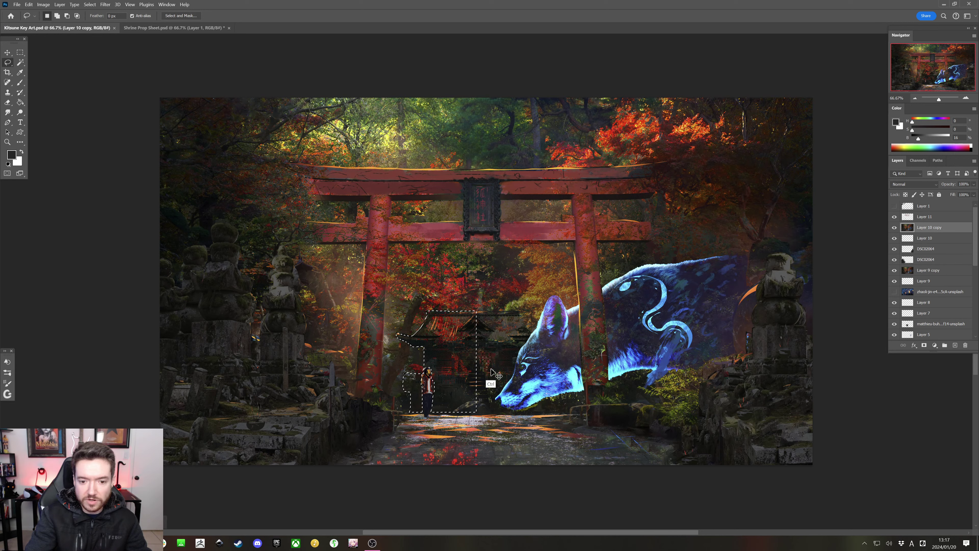
# Extend the lasso selection over the shrine's right roof and wall up to the fox, and refine its lower edge around the rock
pyautogui.moveTo(470, 357)
pyautogui.mouseDown()
pyautogui.moveTo(525, 342)
pyautogui.moveTo(520, 315)
pyautogui.moveTo(482, 310)
pyautogui.moveTo(468, 325)
pyautogui.moveTo(480, 328)
pyautogui.mouseUp()
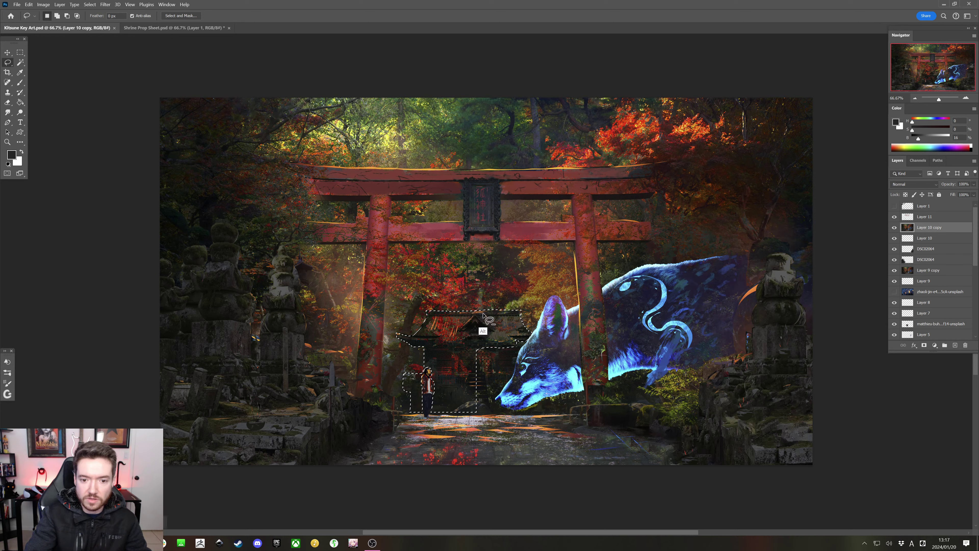
pyautogui.moveTo(489, 292)
pyautogui.mouseDown()
pyautogui.moveTo(474, 309)
pyautogui.moveTo(513, 311)
pyautogui.moveTo(517, 296)
pyautogui.mouseUp()
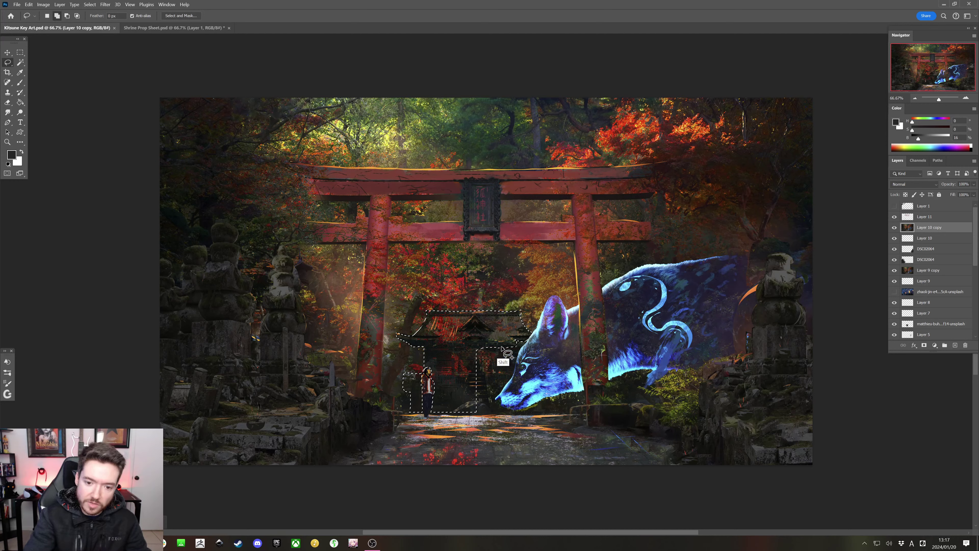
pyautogui.moveTo(494, 345)
pyautogui.mouseDown()
pyautogui.moveTo(516, 347)
pyautogui.moveTo(513, 374)
pyautogui.moveTo(482, 401)
pyautogui.mouseUp()
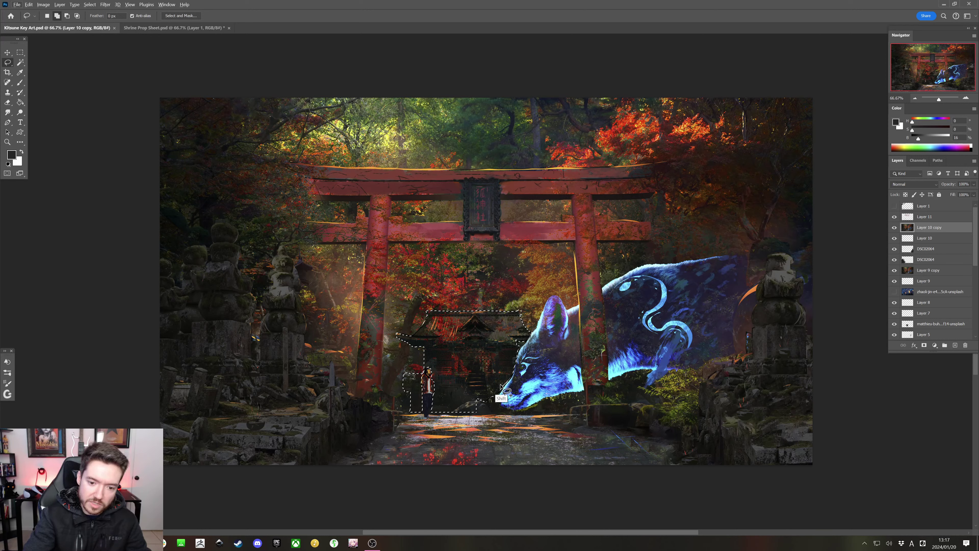
pyautogui.moveTo(501, 384)
pyautogui.mouseDown()
pyautogui.moveTo(494, 411)
pyautogui.moveTo(471, 412)
pyautogui.moveTo(483, 391)
pyautogui.moveTo(468, 406)
pyautogui.moveTo(488, 411)
pyautogui.mouseUp()
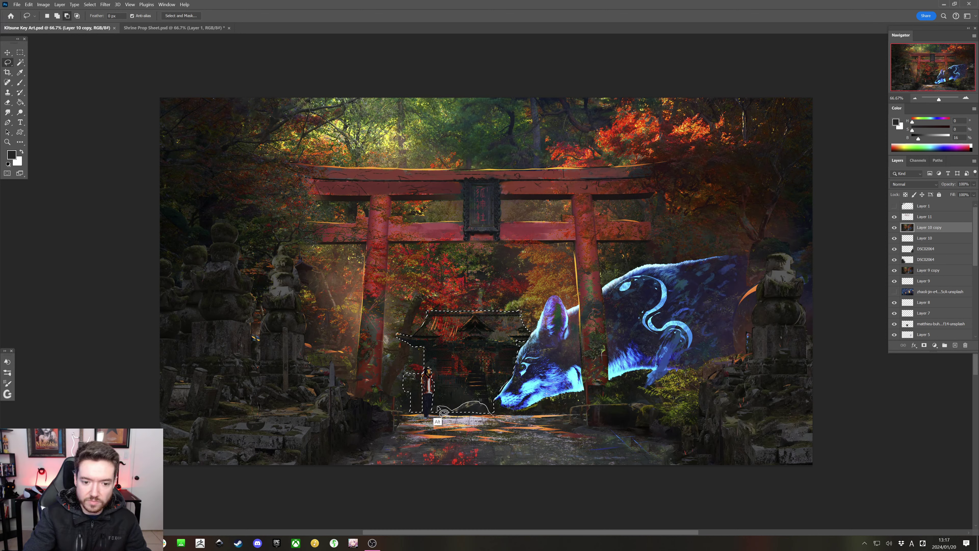
pyautogui.moveTo(439, 409)
pyautogui.mouseDown()
pyautogui.moveTo(468, 434)
pyautogui.moveTo(498, 434)
pyautogui.moveTo(492, 422)
pyautogui.mouseUp()
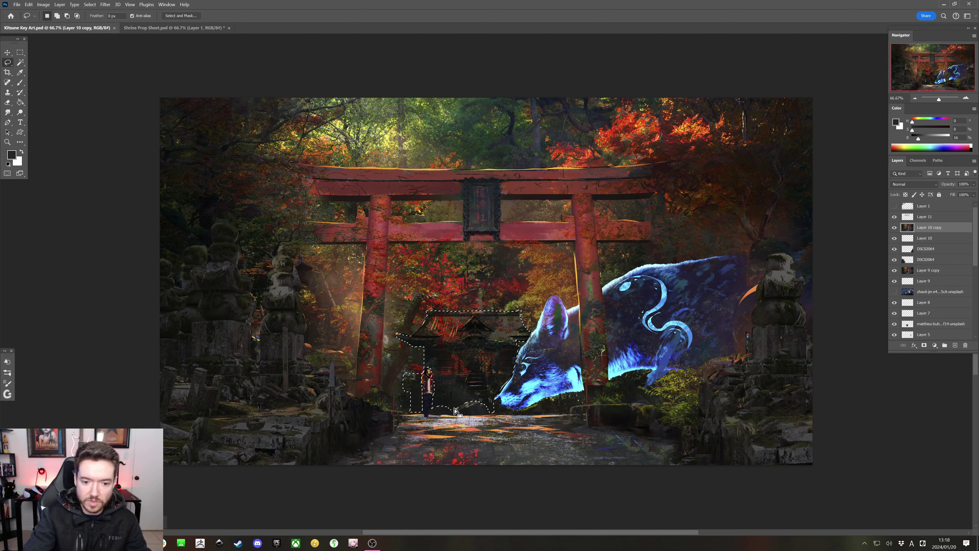
pyautogui.moveTo(453, 392); pyautogui.dragTo(454, 404)
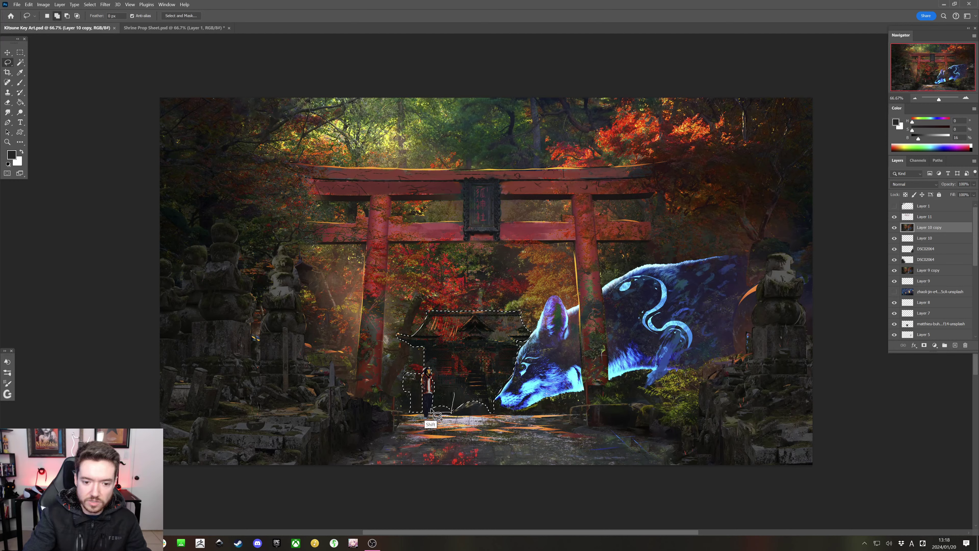
pyautogui.press('alt')
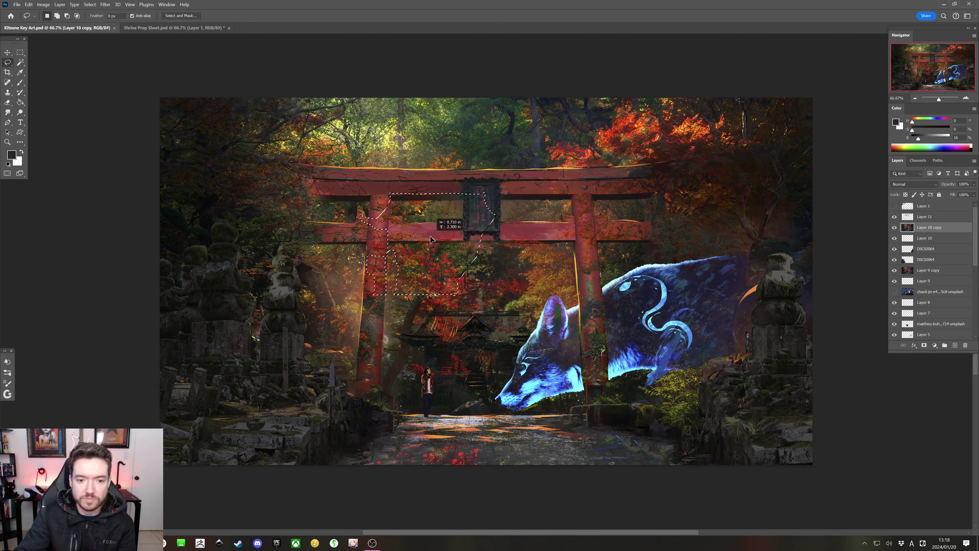
# Bring the selected shrine into Shrine Prop Sheet.psd with the Move tool and place it near the canvas middle
pyautogui.click(22, 61)
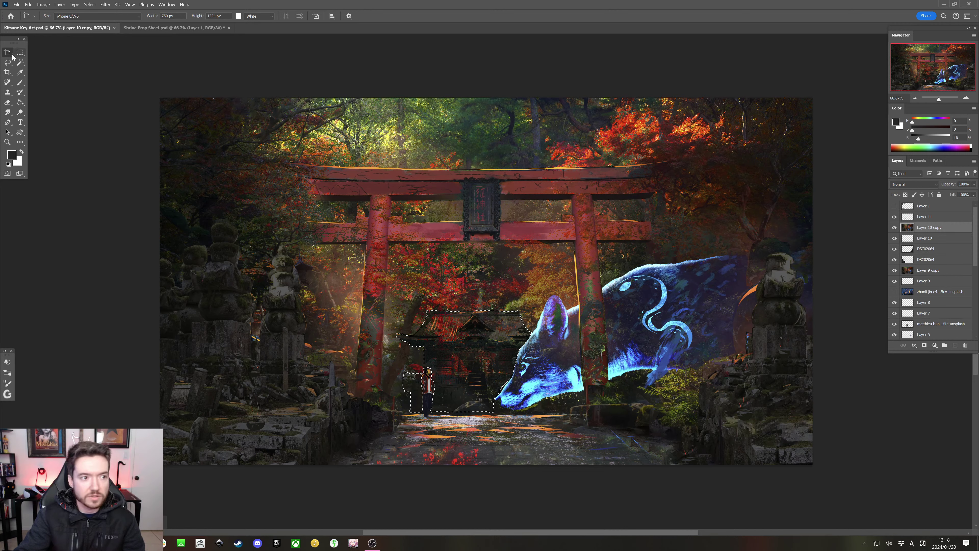
pyautogui.rightClick(10, 55)
pyautogui.click(35, 52)
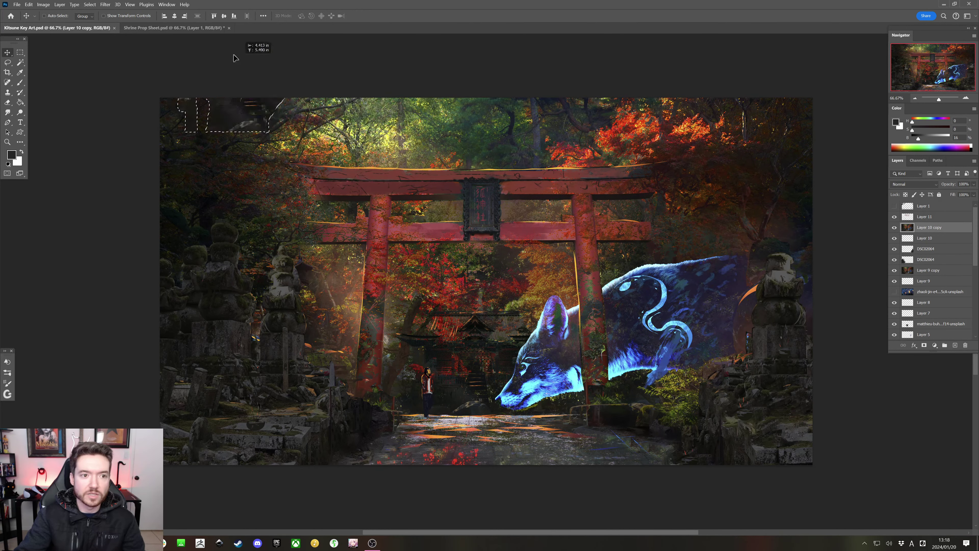
pyautogui.click(184, 29)
pyautogui.moveTo(427, 271); pyautogui.dragTo(427, 271)
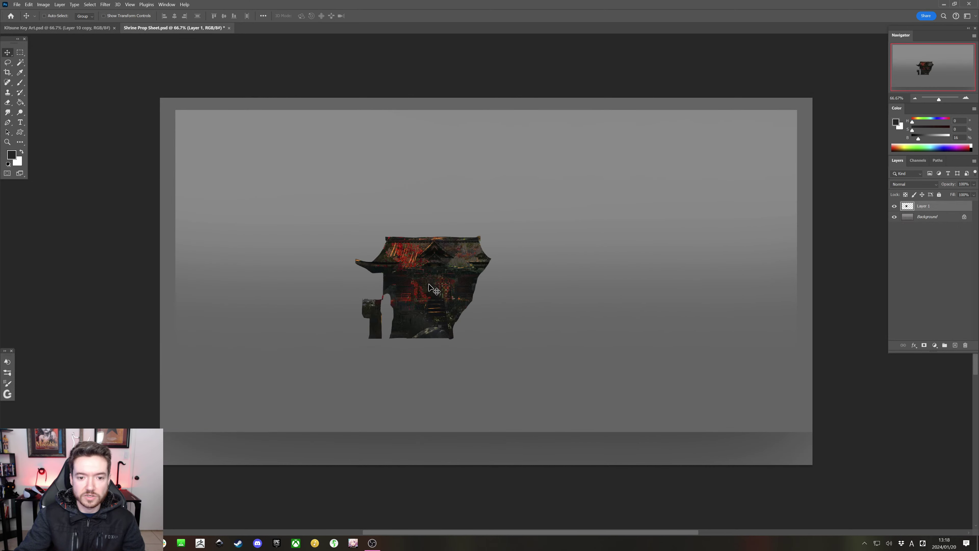
# Scale the shrine up to about 243% and position it on the left half of the backdrop, with its base near the ground line
pyautogui.hotkey('ctrl', 't')
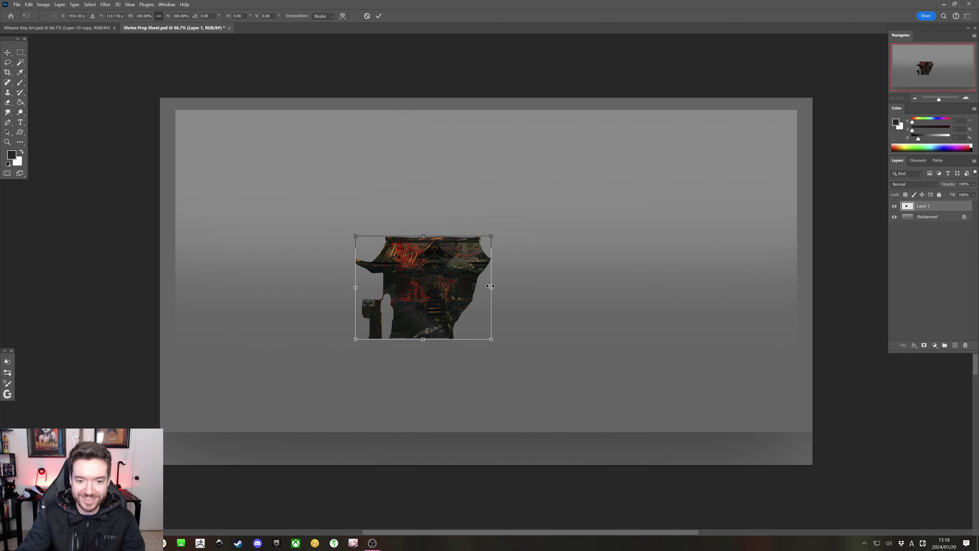
pyautogui.moveTo(490, 286); pyautogui.dragTo(650, 283)
pyautogui.moveTo(553, 257); pyautogui.dragTo(389, 281)
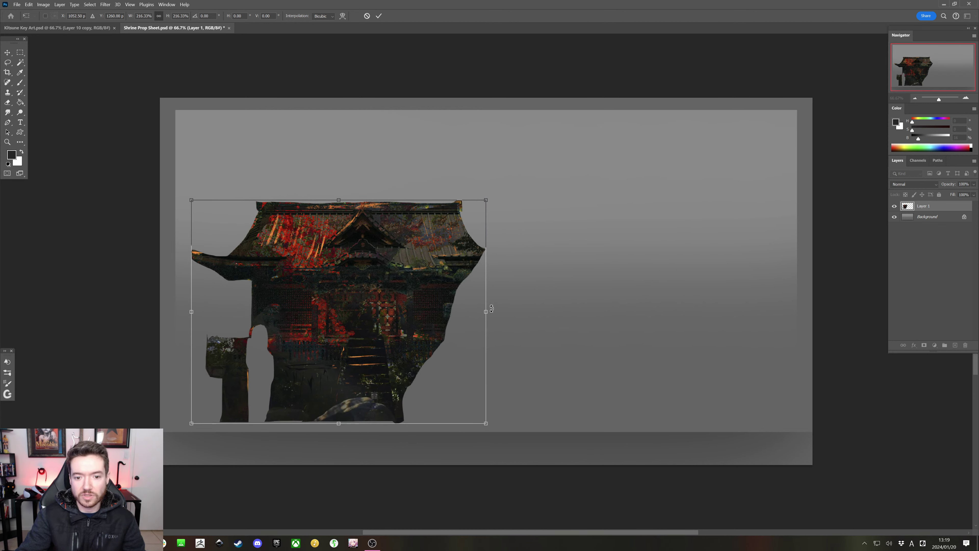
pyautogui.moveTo(486, 314); pyautogui.dragTo(452, 301)
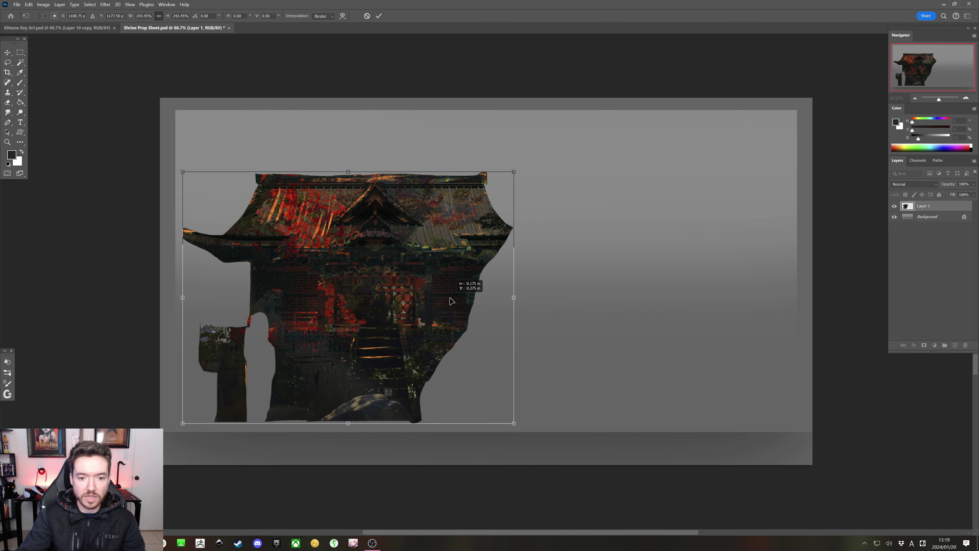
pyautogui.press('Return')
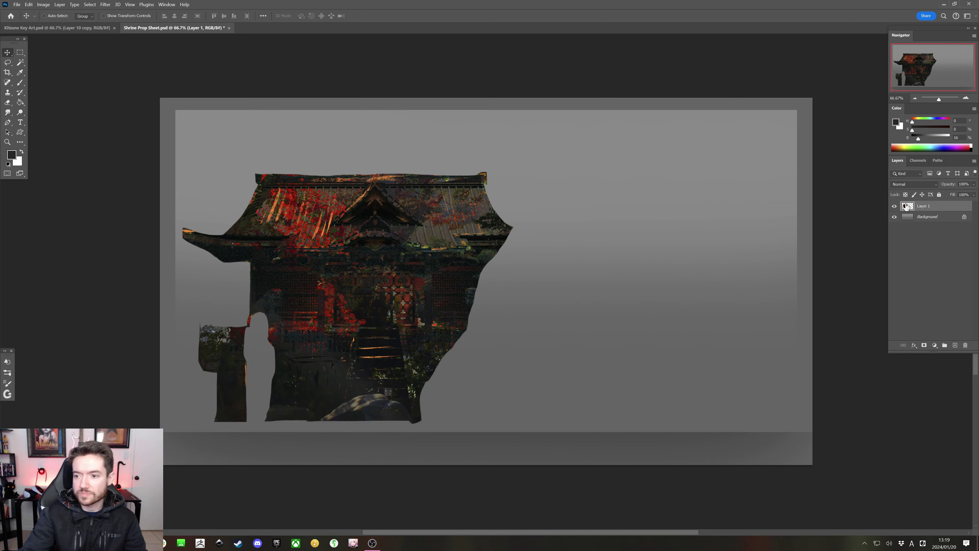
# Lasso the figure-shaped gap in the shrine's lower left, fill it with matching texture, and drop the selection around the missing right side
pyautogui.click(7, 63)
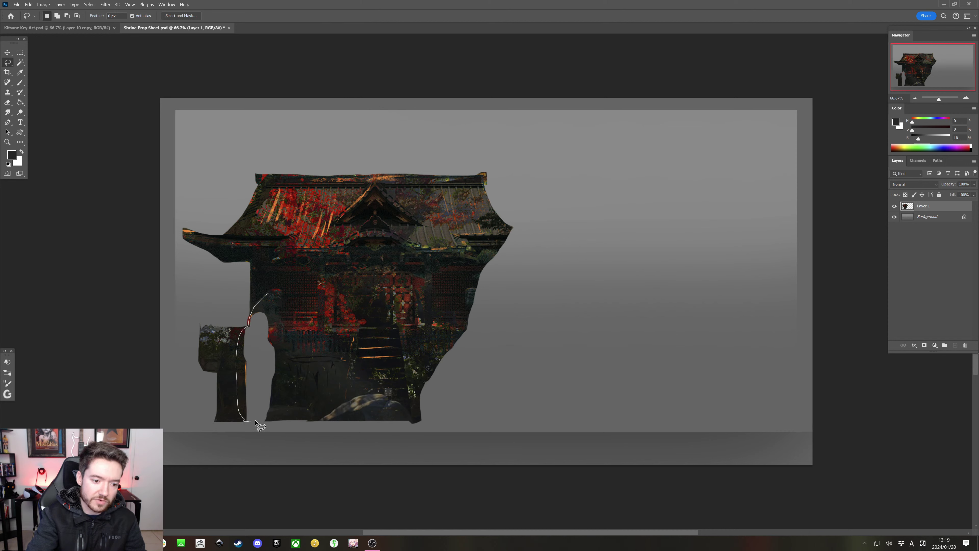
pyautogui.moveTo(272, 422); pyautogui.dragTo(296, 327)
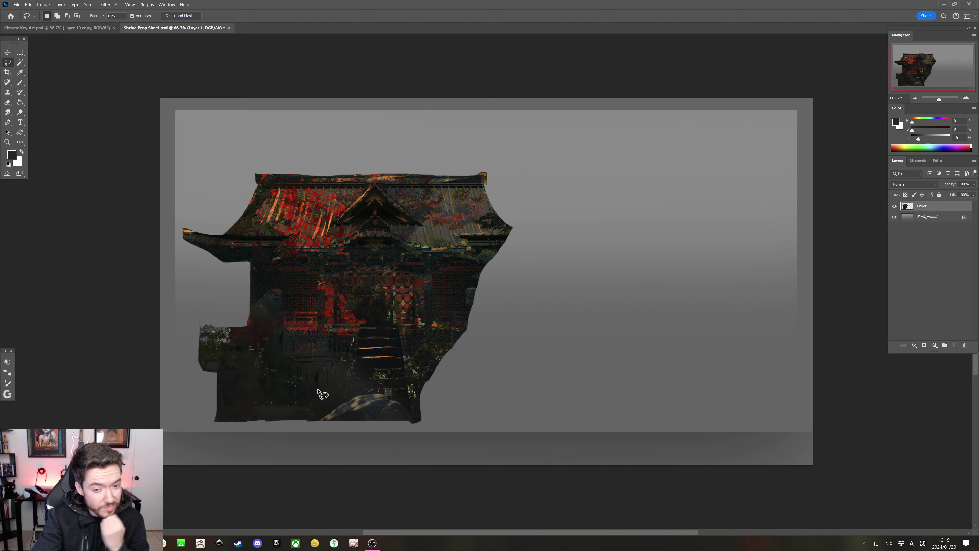
pyautogui.moveTo(512, 226)
pyautogui.mouseDown()
pyautogui.moveTo(457, 440)
pyautogui.moveTo(536, 246)
pyautogui.mouseUp()
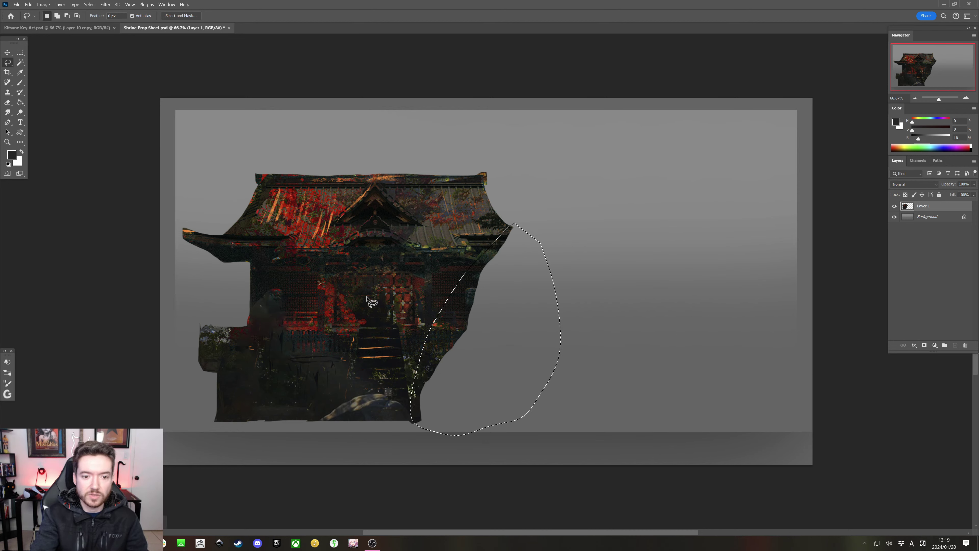
pyautogui.hotkey('ctrl', 'd')
# Box-select the shrine's left eave and the left half of its walls below the roof, and copy them to a new layer
pyautogui.click(20, 52)
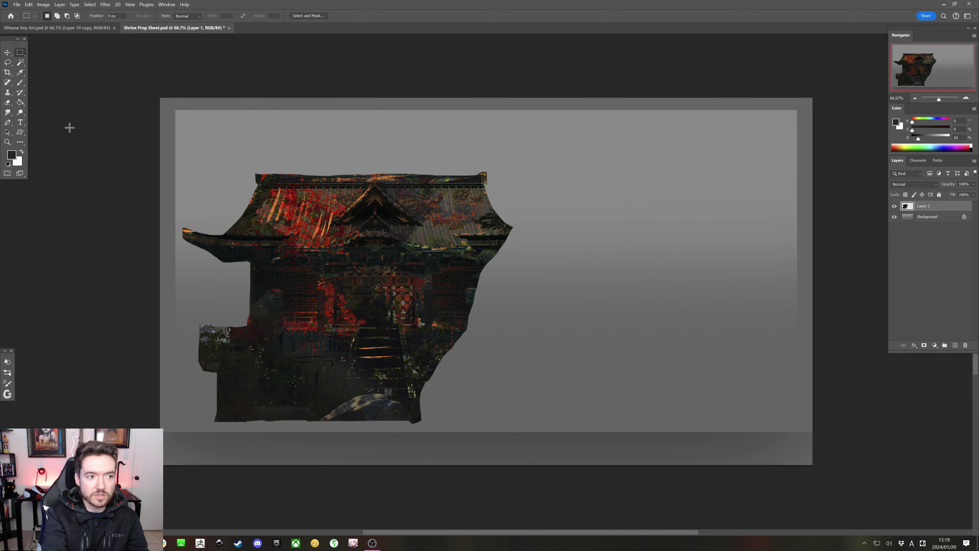
pyautogui.moveTo(170, 261); pyautogui.dragTo(376, 447)
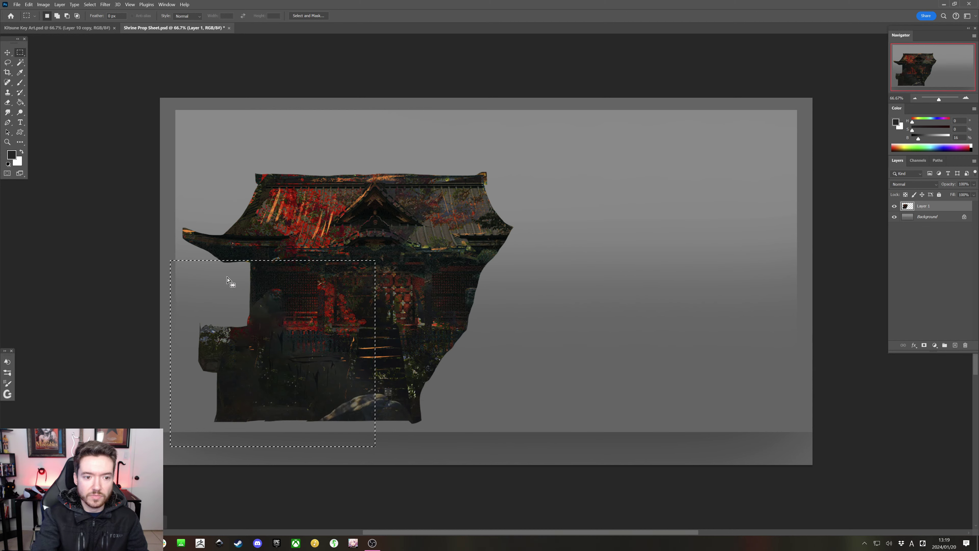
pyautogui.moveTo(170, 175); pyautogui.dragTo(250, 441)
pyautogui.moveTo(237, 267); pyautogui.dragTo(378, 328)
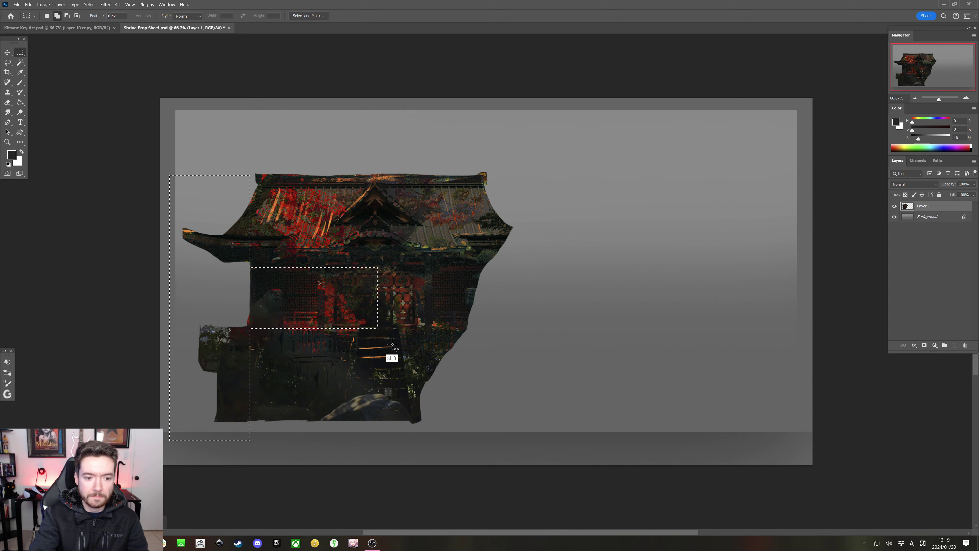
pyautogui.moveTo(213, 312); pyautogui.dragTo(378, 439)
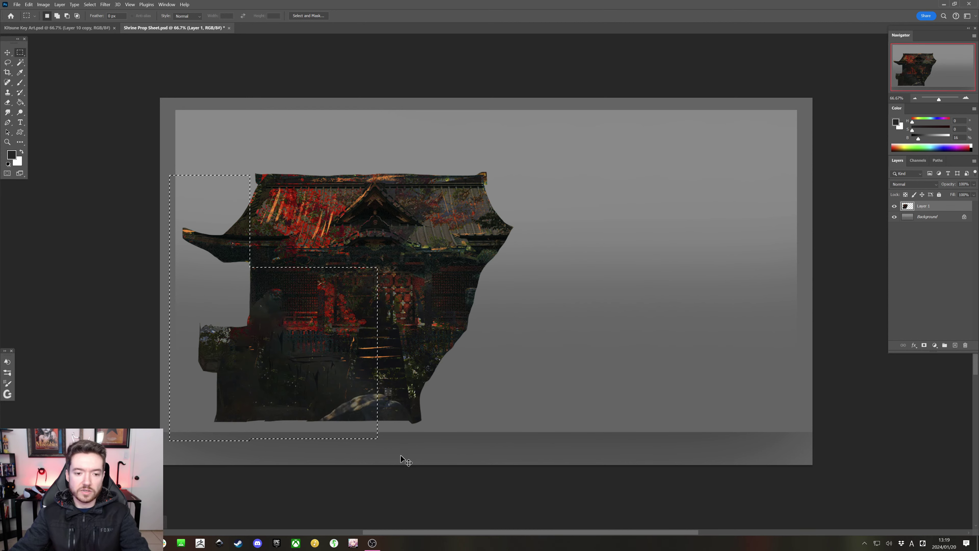
pyautogui.hotkey('ctrl', 'j')
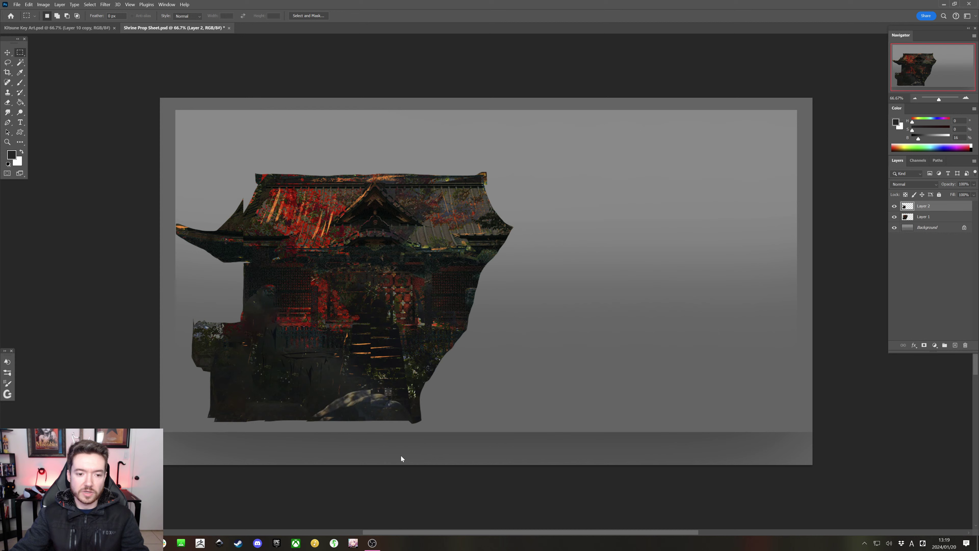
# Flip the copied left half horizontally and move it right to complete the shrine's missing eave and walls
pyautogui.click(29, 4)
pyautogui.moveTo(87, 175)
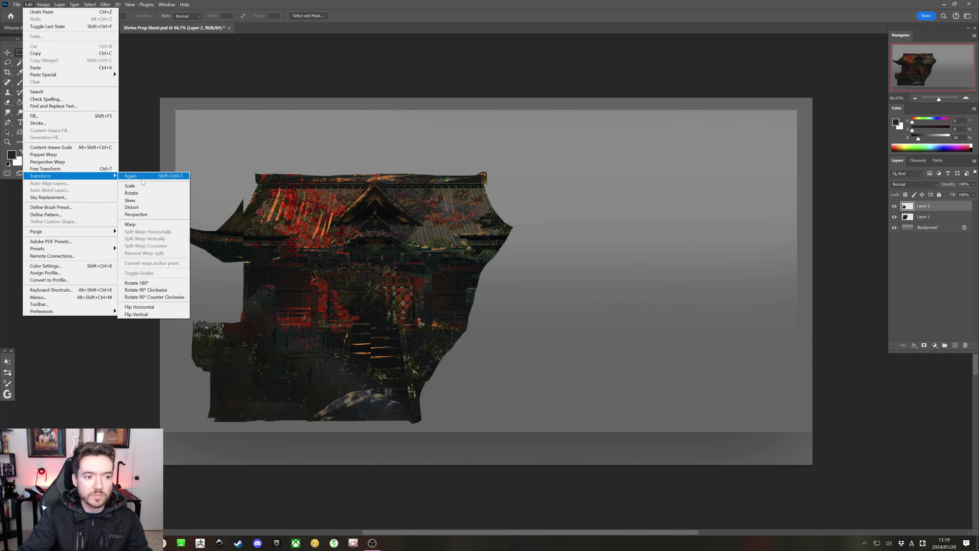
pyautogui.click(139, 307)
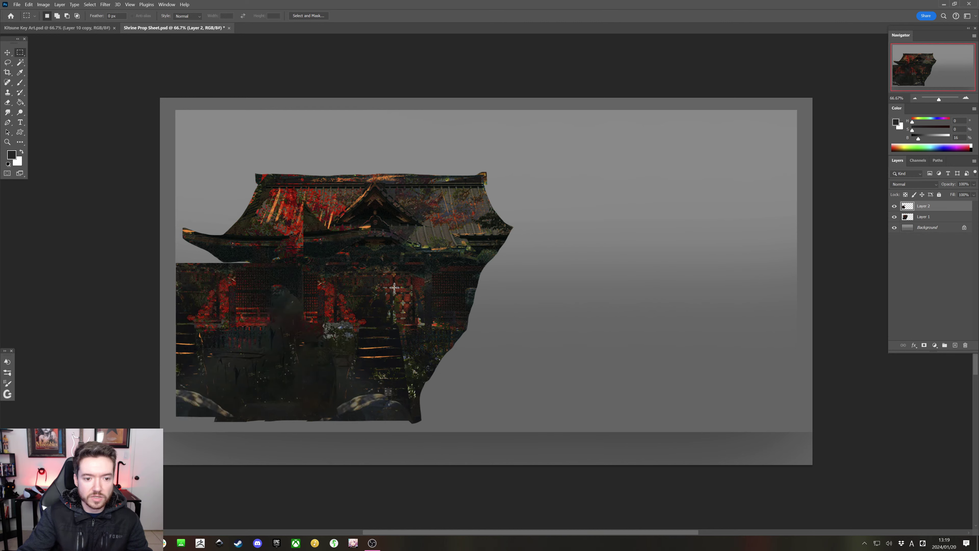
pyautogui.hotkey('ctrl', 't')
pyautogui.moveTo(308, 294); pyautogui.dragTo(484, 310)
pyautogui.press('Return')
pyautogui.press('m')
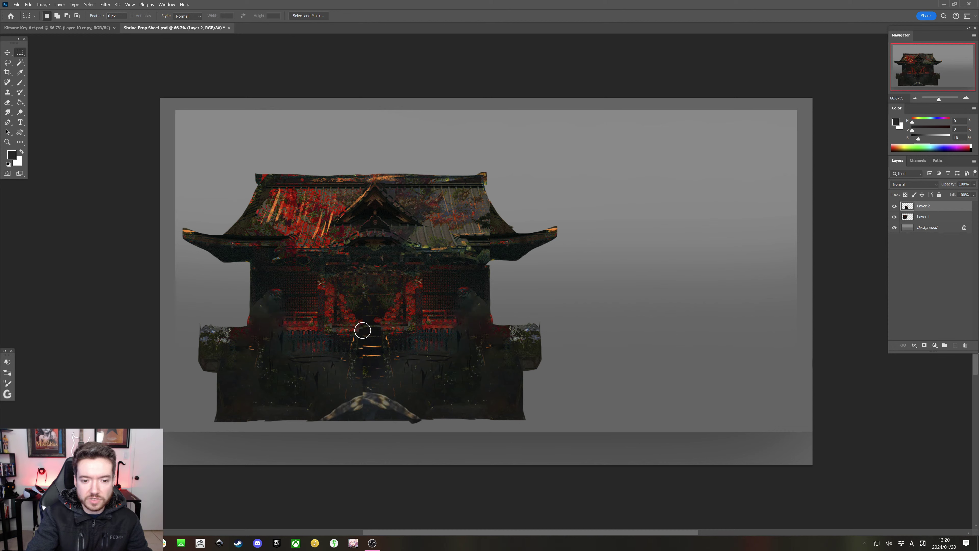
# Erase the mirrored layer over the central stairs and lower middle to expose the original shrine beneath
pyautogui.moveTo(366, 313)
pyautogui.mouseDown()
pyautogui.moveTo(369, 378)
pyautogui.moveTo(367, 343)
pyautogui.moveTo(386, 331)
pyautogui.moveTo(390, 385)
pyautogui.moveTo(382, 378)
pyautogui.moveTo(360, 396)
pyautogui.moveTo(385, 364)
pyautogui.moveTo(404, 406)
pyautogui.moveTo(370, 372)
pyautogui.moveTo(397, 377)
pyautogui.mouseUp()
pyautogui.press('b')
pyautogui.moveTo(405, 331)
pyautogui.mouseDown()
pyautogui.moveTo(415, 409)
pyautogui.moveTo(413, 388)
pyautogui.mouseUp()
pyautogui.press(']')
pyautogui.press(']')
pyautogui.press(']')
pyautogui.press(']')
pyautogui.press(']')
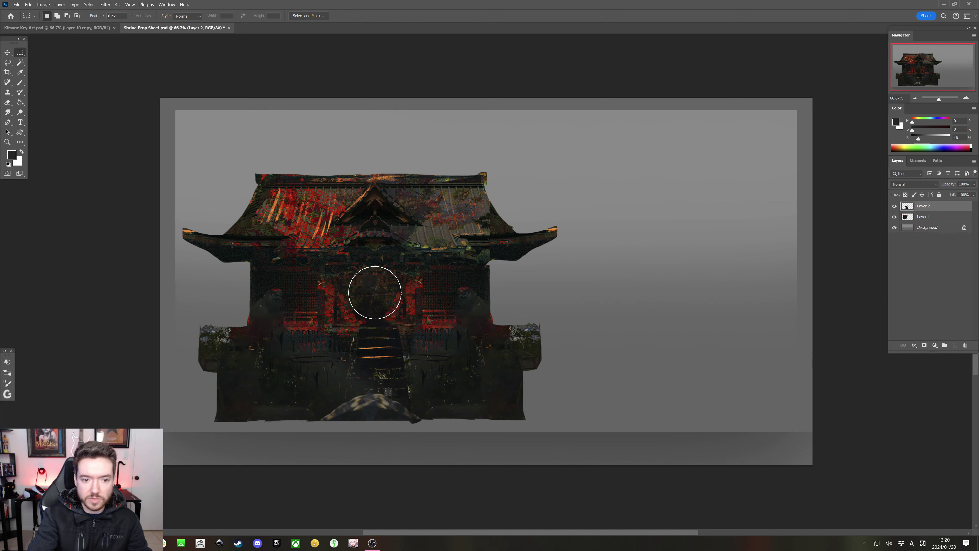
# Erase the mirrored layer over the doorway and the red foliage on the right lattice, adjusting the brush size
pyautogui.moveTo(408, 299)
pyautogui.mouseDown()
pyautogui.moveTo(402, 291)
pyautogui.moveTo(435, 302)
pyautogui.moveTo(427, 286)
pyautogui.moveTo(460, 294)
pyautogui.moveTo(435, 295)
pyautogui.mouseUp()
pyautogui.press('[')
pyautogui.press('[')
pyautogui.press('[')
pyautogui.press('[')
pyautogui.press('[')
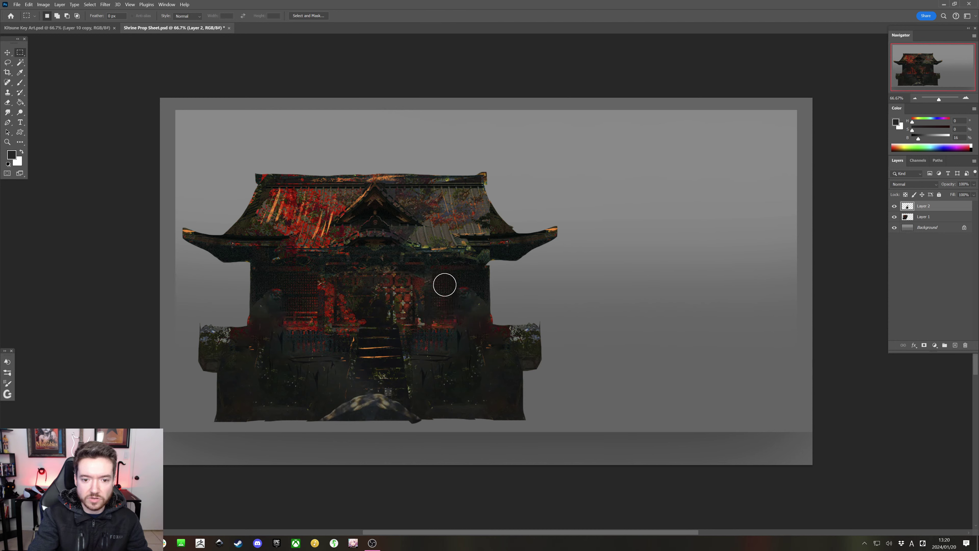
pyautogui.press(']')
pyautogui.press(']')
pyautogui.press(']')
pyautogui.press(']')
pyautogui.press(']')
pyautogui.press(']')
pyautogui.press(']')
pyautogui.press(']')
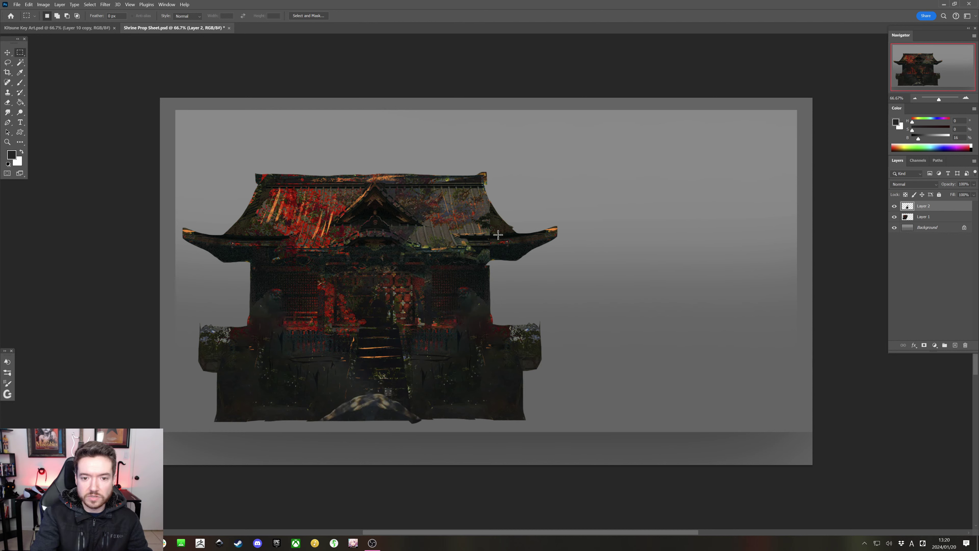
# Merge Layer 2 and Layer 1 into a single shrine layer
pyautogui.press('l')
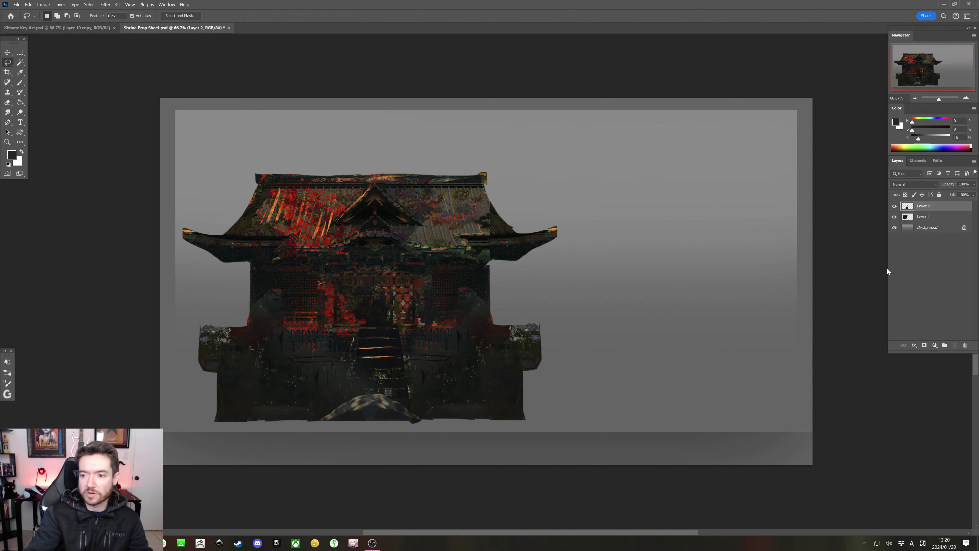
pyautogui.keyDown('shift'); pyautogui.click(927, 216); pyautogui.keyUp('shift')
pyautogui.rightClick(930, 215)
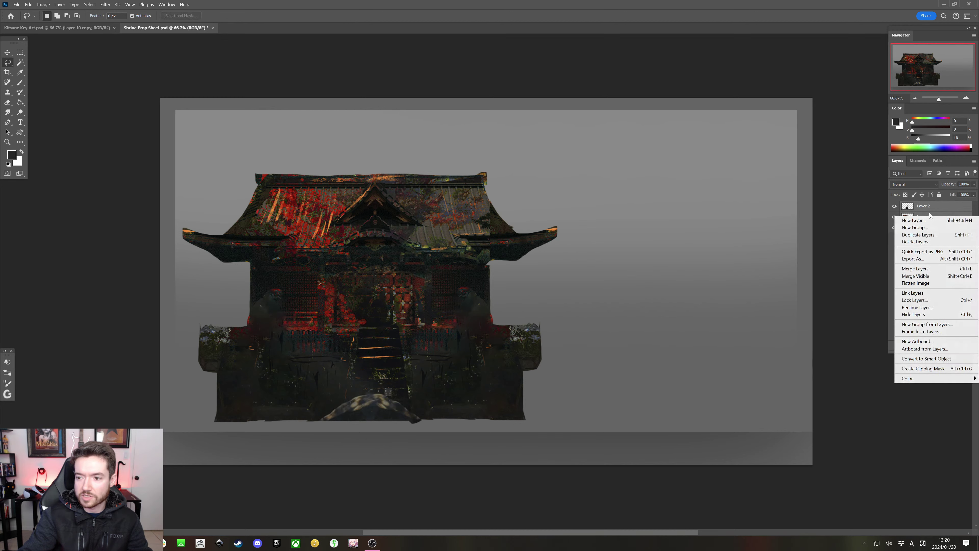
pyautogui.click(922, 269)
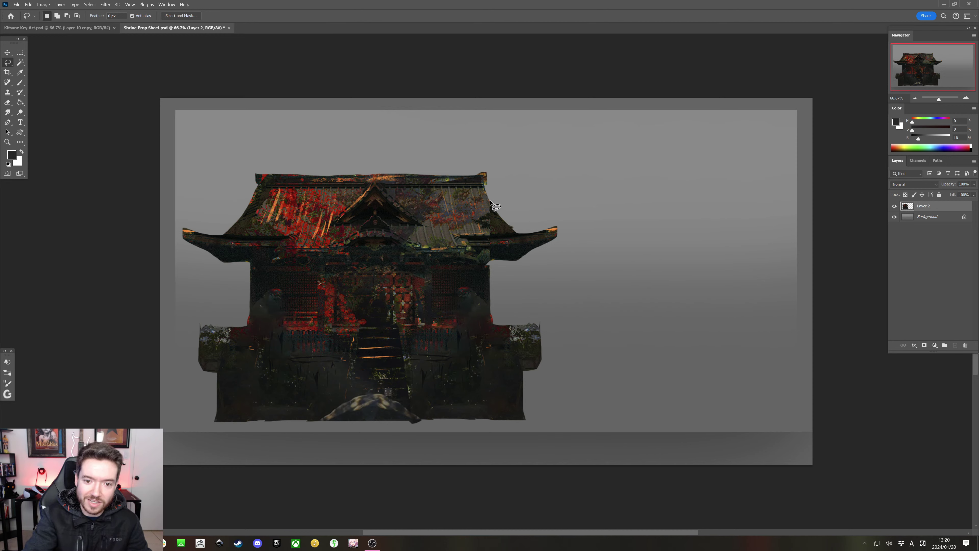
# Lasso the seam where the roof meets the right eave and fill it with Content-Aware
pyautogui.moveTo(490, 201)
pyautogui.mouseDown()
pyautogui.moveTo(489, 251)
pyautogui.moveTo(498, 226)
pyautogui.moveTo(482, 253)
pyautogui.moveTo(500, 240)
pyautogui.moveTo(492, 208)
pyautogui.mouseUp()
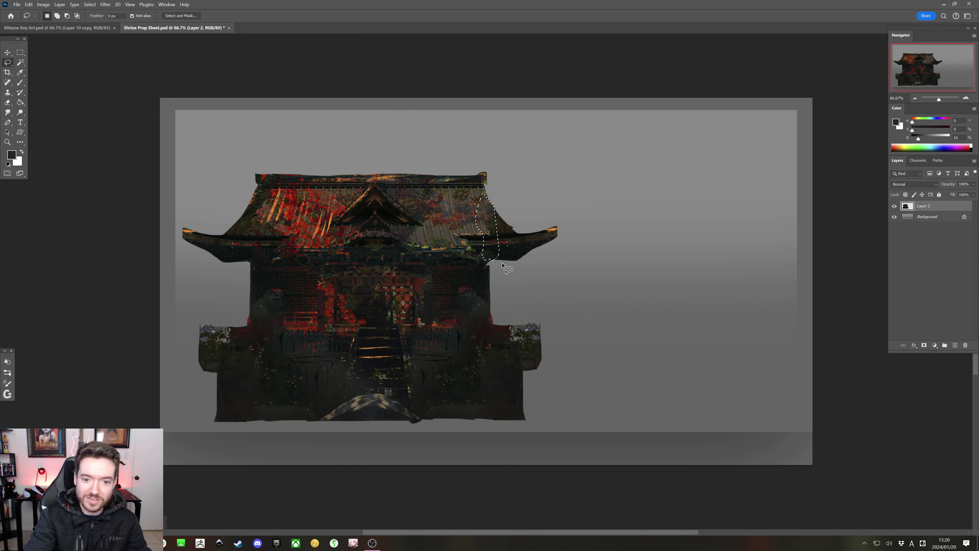
pyautogui.click(510, 285)
pyautogui.moveTo(492, 214); pyautogui.dragTo(508, 231)
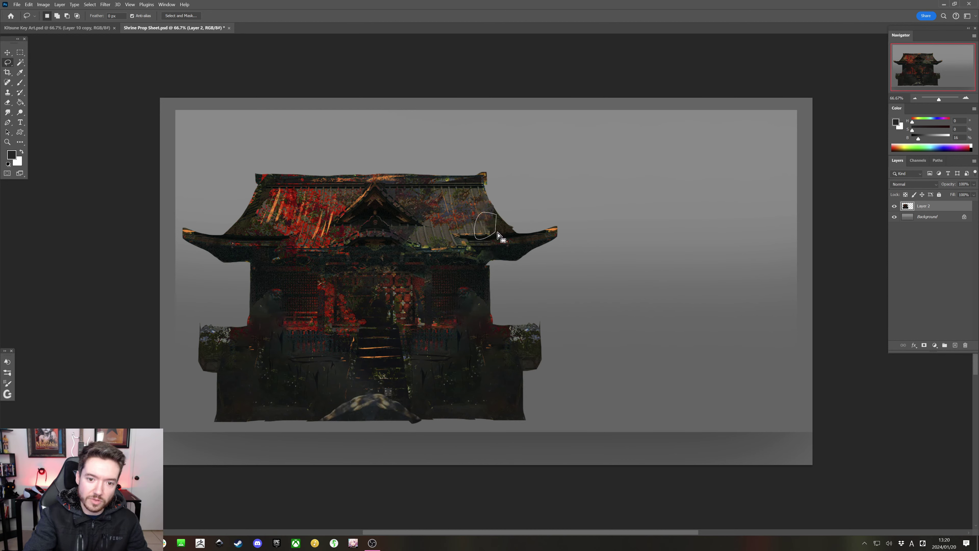
pyautogui.hotkey('shift', 'BackSpace')
pyautogui.press('Return')
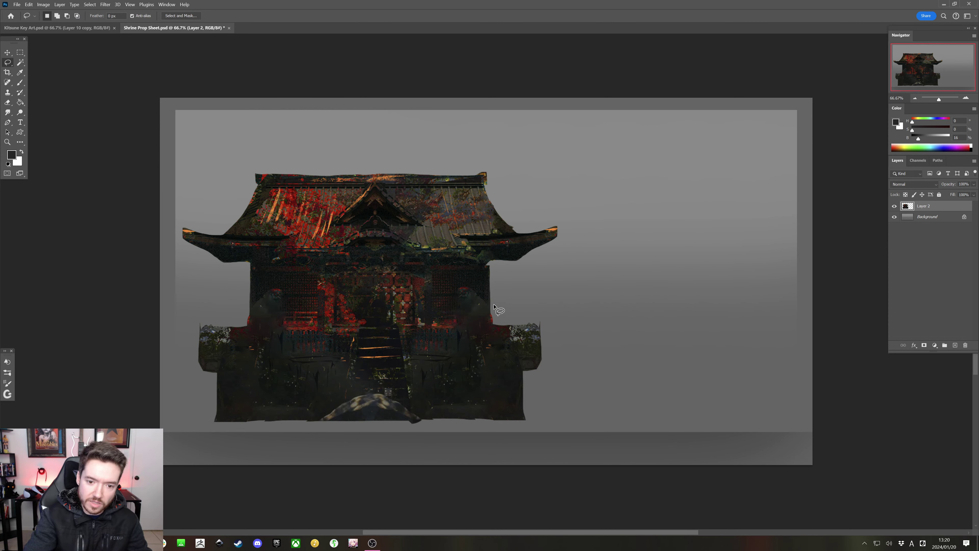
# Lasso the mirrored figure shape on the right wall, fill it with Content-Aware, and deselect
pyautogui.moveTo(458, 285)
pyautogui.mouseDown()
pyautogui.moveTo(478, 331)
pyautogui.moveTo(457, 309)
pyautogui.mouseUp()
pyautogui.hotkey('shift', 'BackSpace')
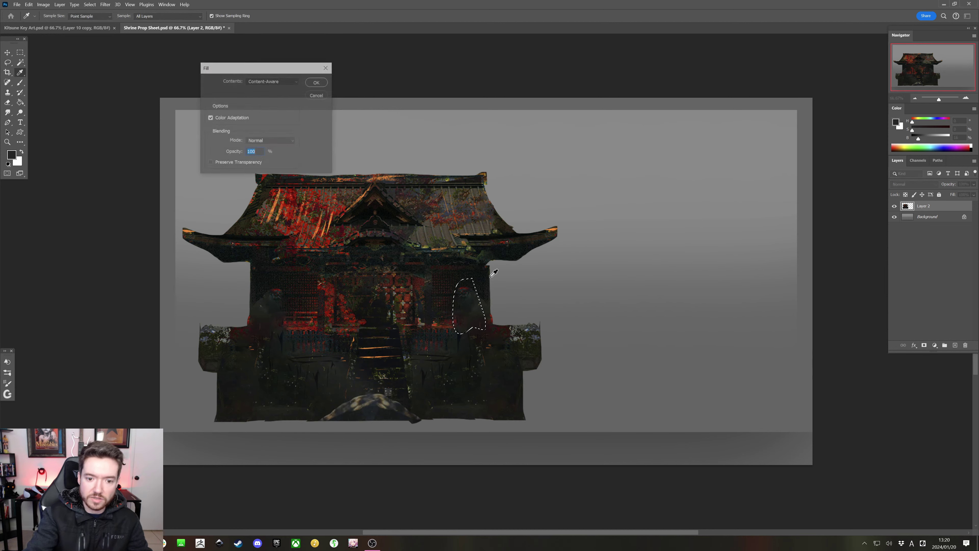
pyautogui.press('Return')
pyautogui.hotkey('ctrl', 'd')
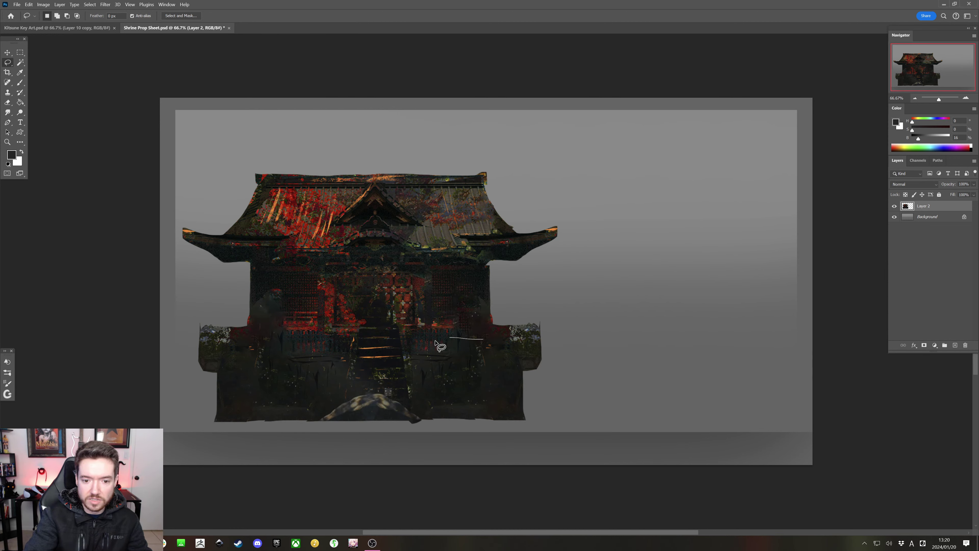
# Lasso patches of the base right of the stairs and the wall strip above, filling each with Content-Aware
pyautogui.moveTo(436, 343)
pyautogui.mouseDown()
pyautogui.moveTo(478, 411)
pyautogui.moveTo(484, 339)
pyautogui.mouseUp()
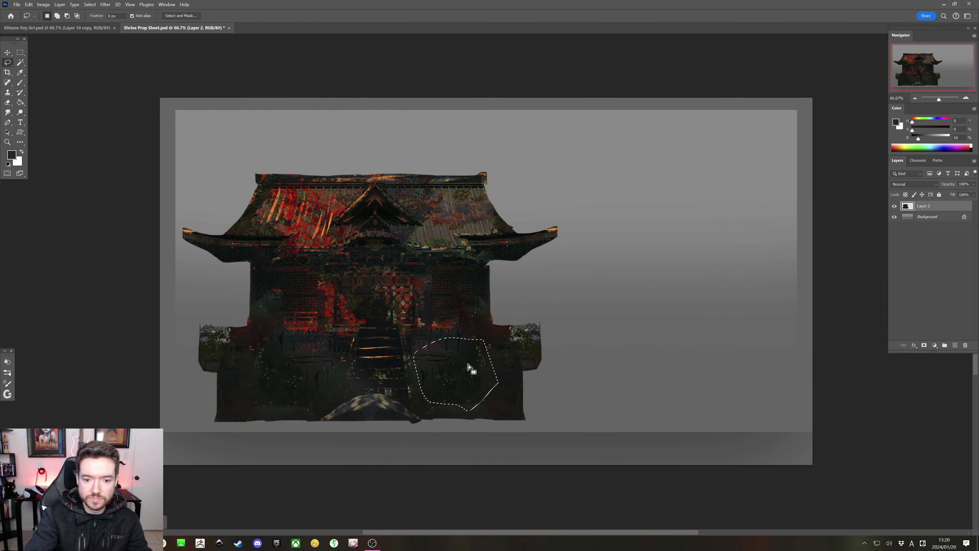
pyautogui.hotkey('shift', 'BackSpace')
pyautogui.press('Return')
pyautogui.hotkey('ctrl', 'd')
pyautogui.moveTo(459, 337)
pyautogui.mouseDown()
pyautogui.moveTo(422, 371)
pyautogui.moveTo(482, 409)
pyautogui.moveTo(474, 341)
pyautogui.mouseUp()
pyautogui.hotkey('shift', 'BackSpace')
pyautogui.press('Return')
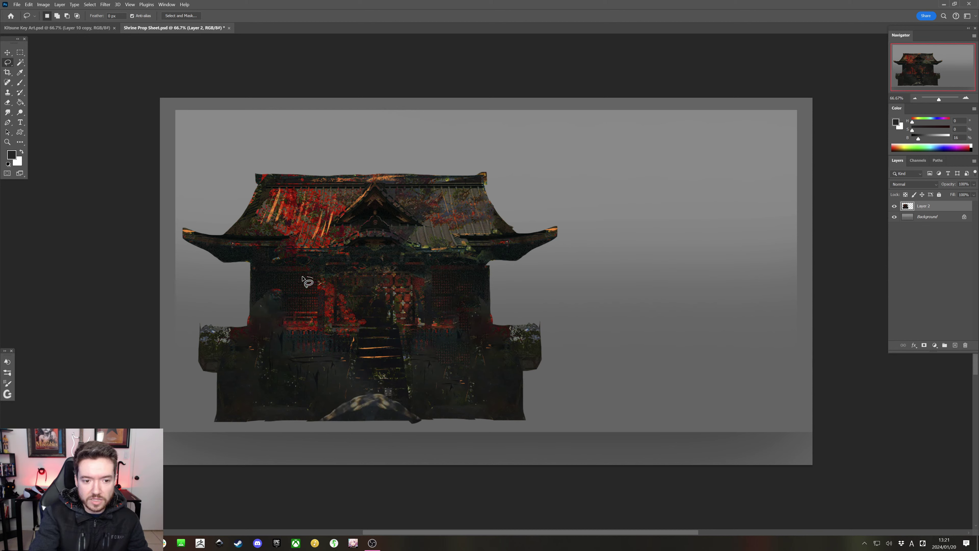
# Lasso the dark figure patch beside the left wall's lattice, fill it with Content-Aware, and deselect
pyautogui.moveTo(314, 292); pyautogui.dragTo(314, 277)
pyautogui.moveTo(309, 277)
pyautogui.mouseDown()
pyautogui.moveTo(284, 295)
pyautogui.moveTo(295, 312)
pyautogui.moveTo(316, 309)
pyautogui.moveTo(314, 280)
pyautogui.moveTo(285, 297)
pyautogui.moveTo(319, 310)
pyautogui.mouseUp()
pyautogui.click(418, 297)
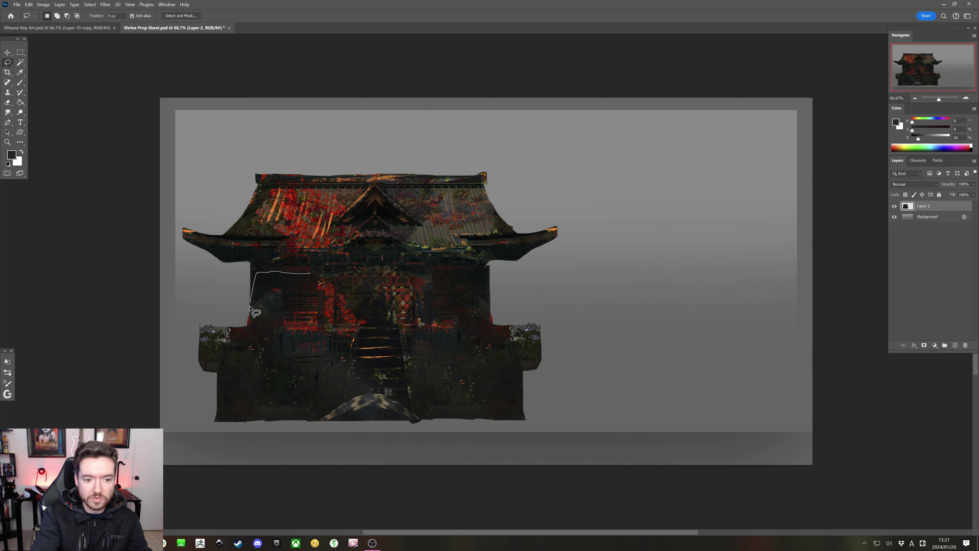
pyautogui.click(282, 284)
pyautogui.moveTo(250, 308)
pyautogui.mouseDown()
pyautogui.moveTo(282, 285)
pyautogui.moveTo(296, 304)
pyautogui.mouseUp()
pyautogui.hotkey('shift', 'F5')
pyautogui.click(318, 82)
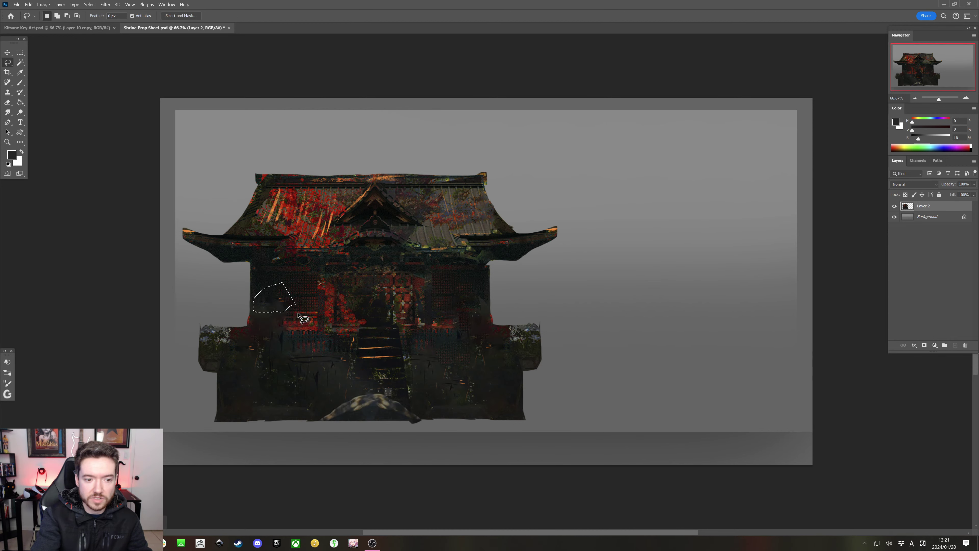
pyautogui.hotkey('ctrl', 'd')
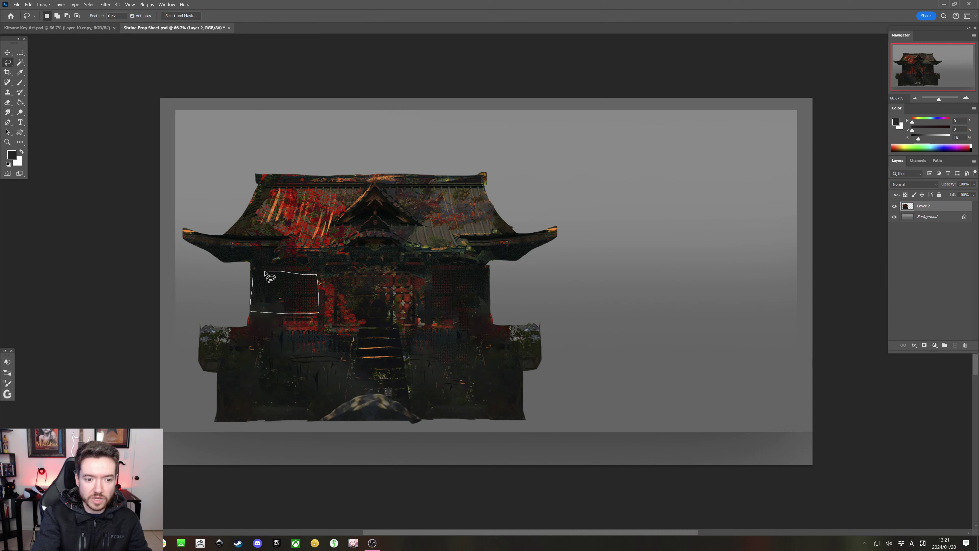
# Lasso the left wall's lattice section, copy it to a new layer, and move the copy down onto the left base
pyautogui.click(304, 335)
pyautogui.hotkey('ctrl', 'shift', 'alt', 'n')
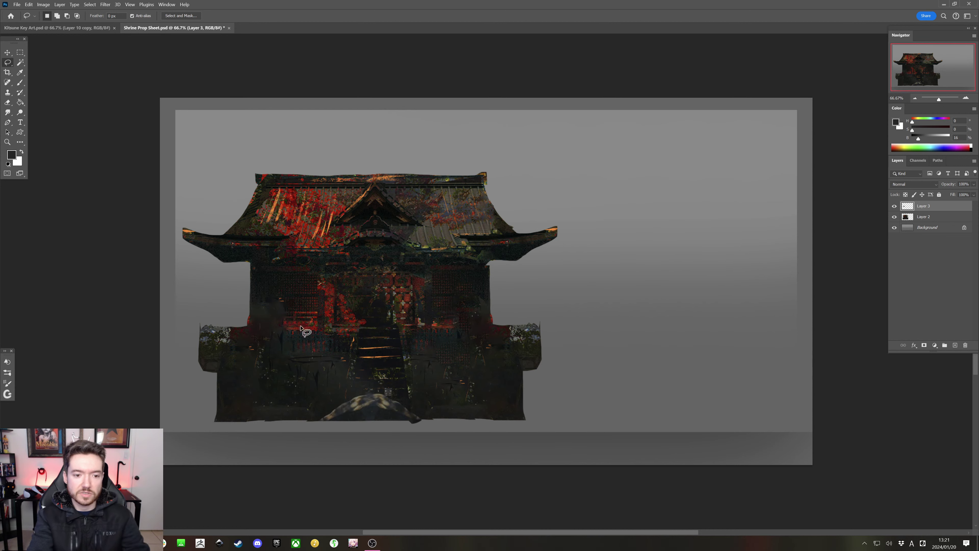
pyautogui.moveTo(304, 332)
pyautogui.mouseDown()
pyautogui.moveTo(284, 317)
pyautogui.moveTo(284, 372)
pyautogui.moveTo(301, 382)
pyautogui.moveTo(321, 367)
pyautogui.mouseUp()
pyautogui.hotkey('ctrl', 't')
pyautogui.press('Return')
pyautogui.press('l')
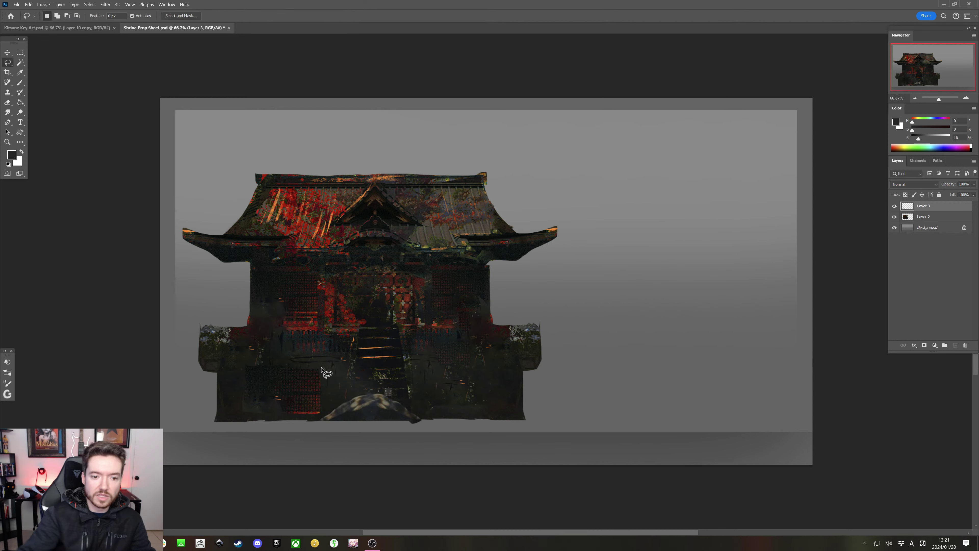
# Set the lattice layer to Darker Color and transform it to about 126%, aligned with the left base's lower edge
pyautogui.click(913, 184)
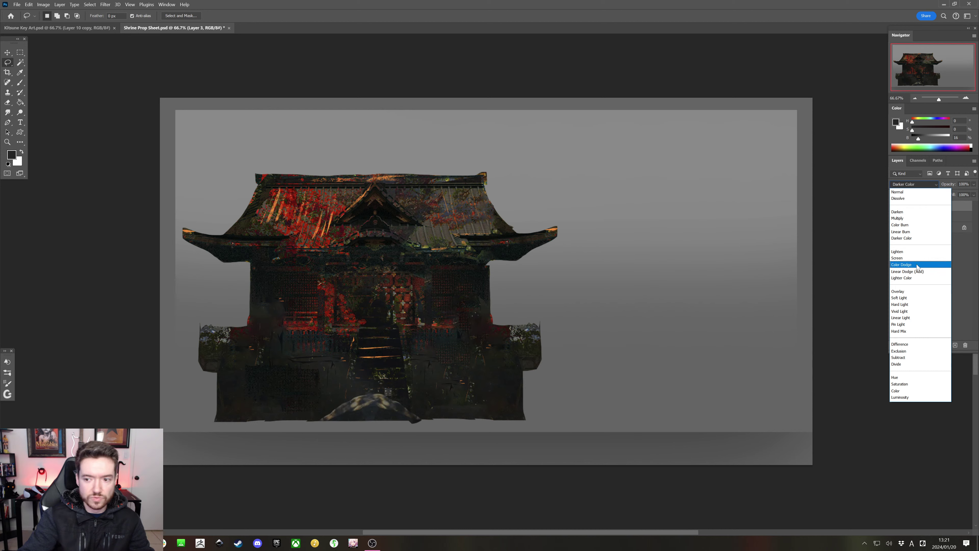
pyautogui.click(911, 239)
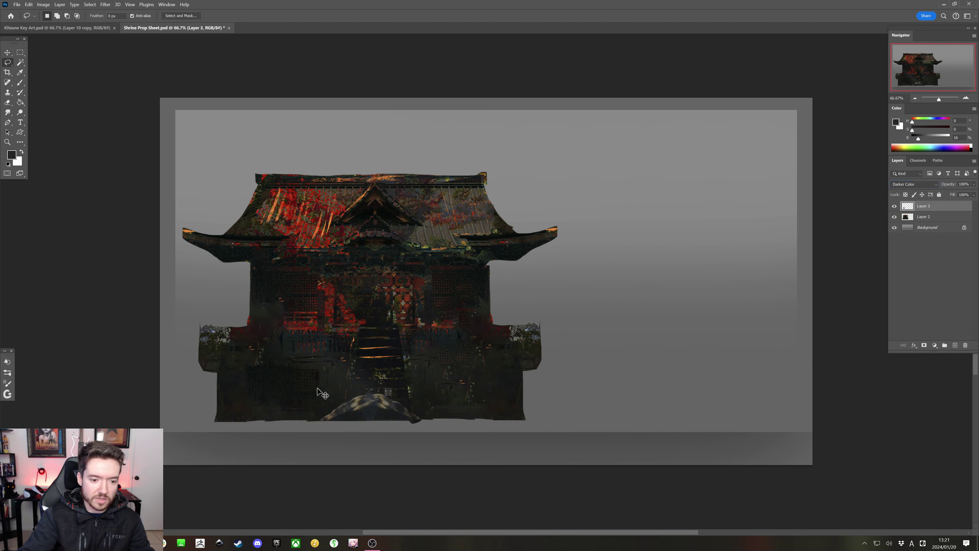
pyautogui.hotkey('ctrl', 't')
pyautogui.moveTo(330, 389)
pyautogui.mouseDown()
pyautogui.moveTo(343, 387)
pyautogui.moveTo(328, 384)
pyautogui.mouseUp()
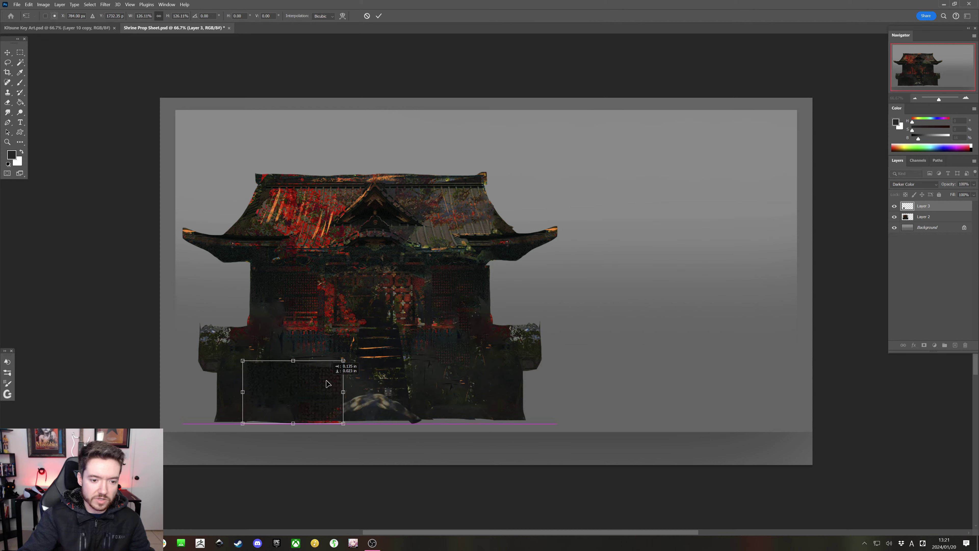
pyautogui.press('Return')
pyautogui.press('l')
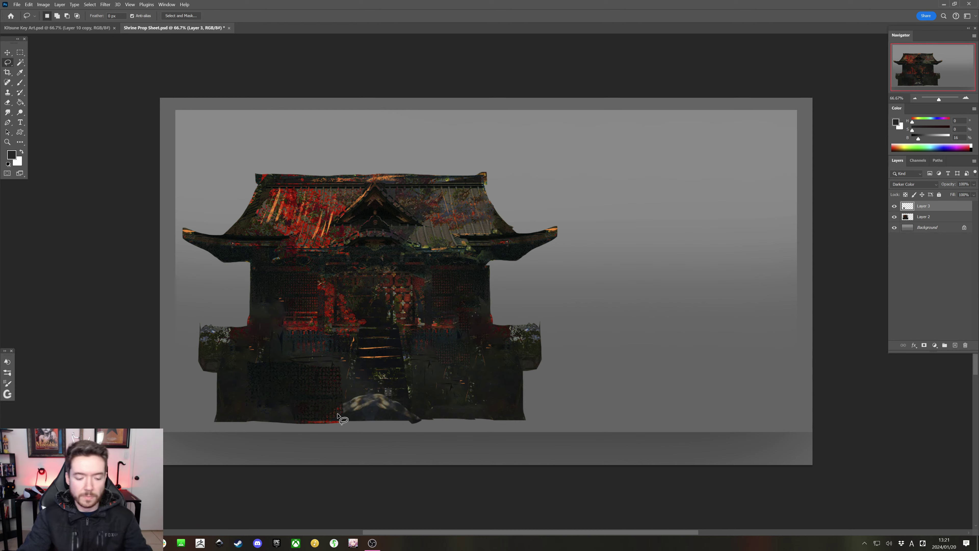
# Add a second copy of the lattice layer and position it over the base right of the stairs
pyautogui.hotkey('ctrl', 'v')
pyautogui.hotkey('ctrl', 't')
pyautogui.moveTo(491, 286)
pyautogui.mouseDown()
pyautogui.moveTo(459, 378)
pyautogui.moveTo(466, 396)
pyautogui.moveTo(471, 382)
pyautogui.mouseUp()
pyautogui.press('Return')
pyautogui.hotkey('ctrl', 't')
pyautogui.press('Return')
# Merge Layer 3 and Layer 4 into one lattice layer and set its blend mode to Darker Color
pyautogui.click(20, 52)
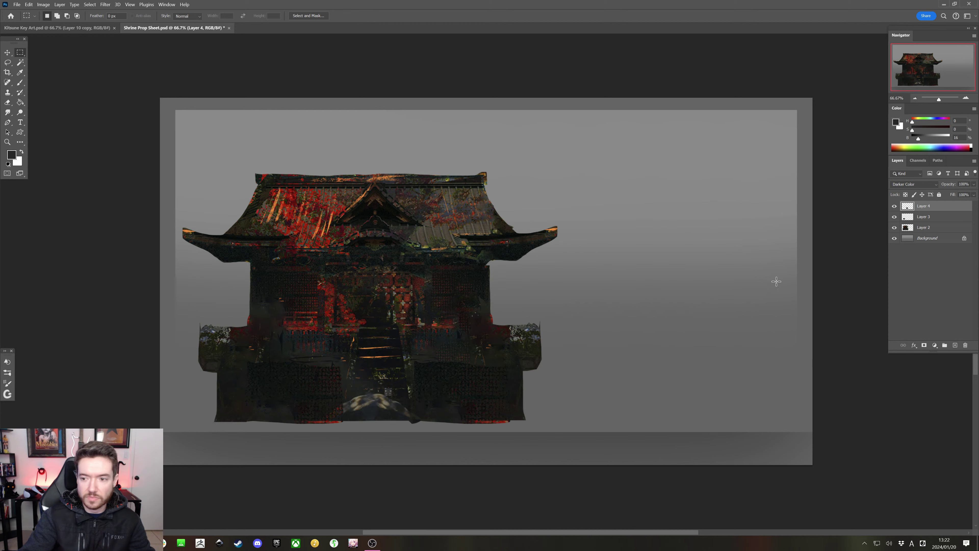
pyautogui.doubleClick(923, 227)
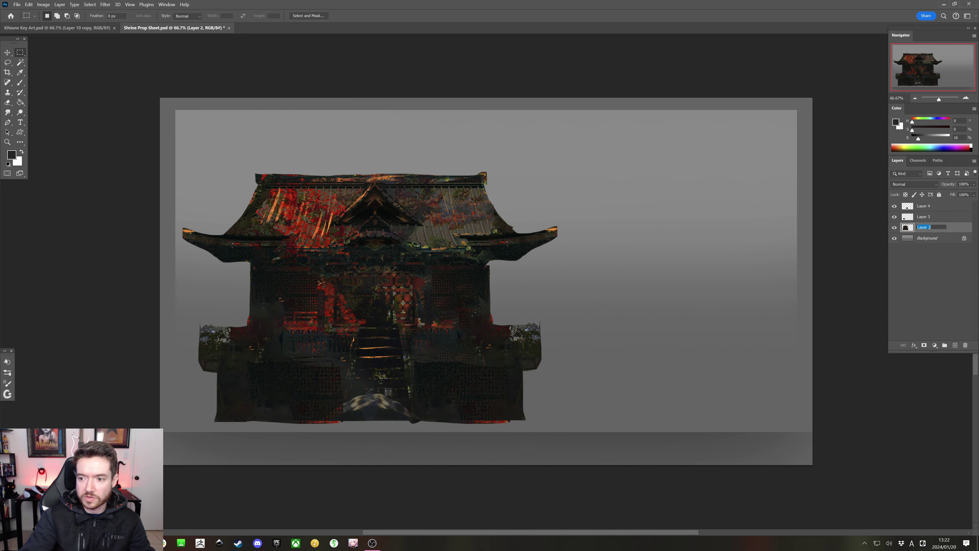
pyautogui.keyDown('shift'); pyautogui.click(924, 210); pyautogui.keyUp('shift')
pyautogui.rightClick(924, 216)
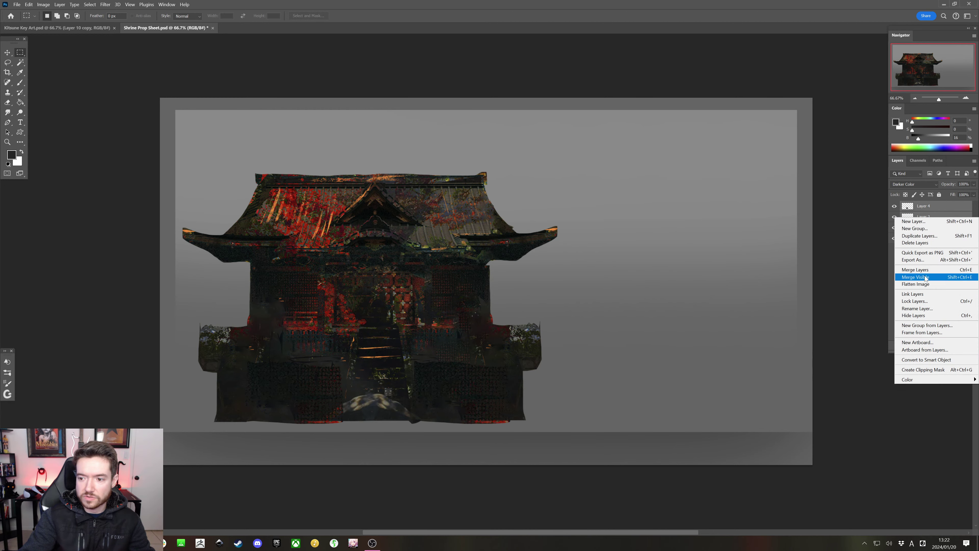
pyautogui.click(926, 278)
pyautogui.click(912, 184)
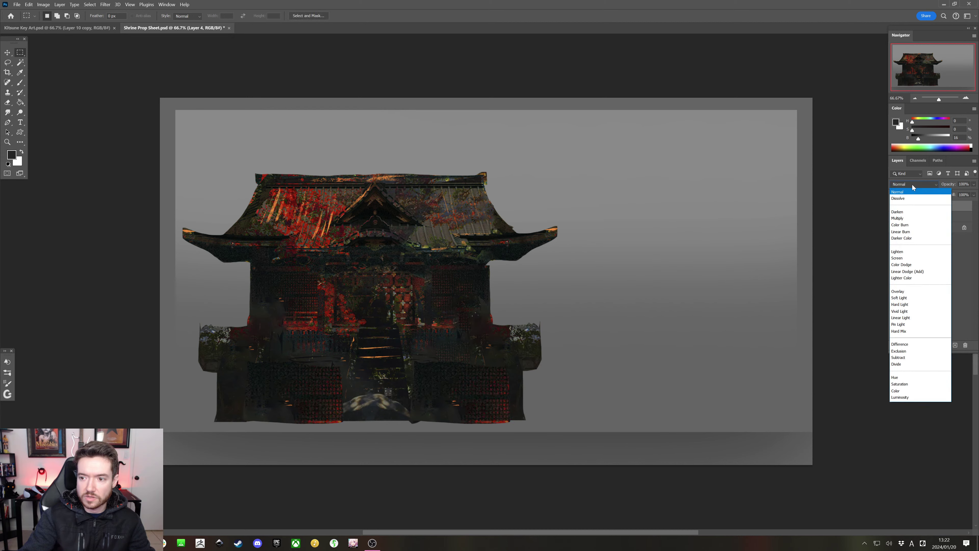
pyautogui.click(904, 238)
# Trim the shrine's ragged bottom edge to a straight line and lock the transparent pixels of Layer 2
pyautogui.moveTo(564, 451); pyautogui.dragTo(193, 420)
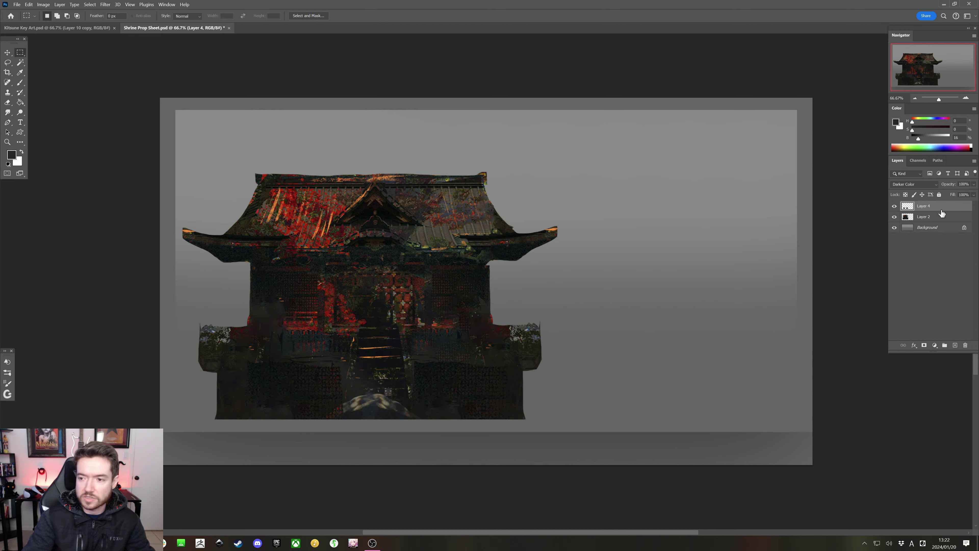
pyautogui.click(924, 217)
pyautogui.click(5, 63)
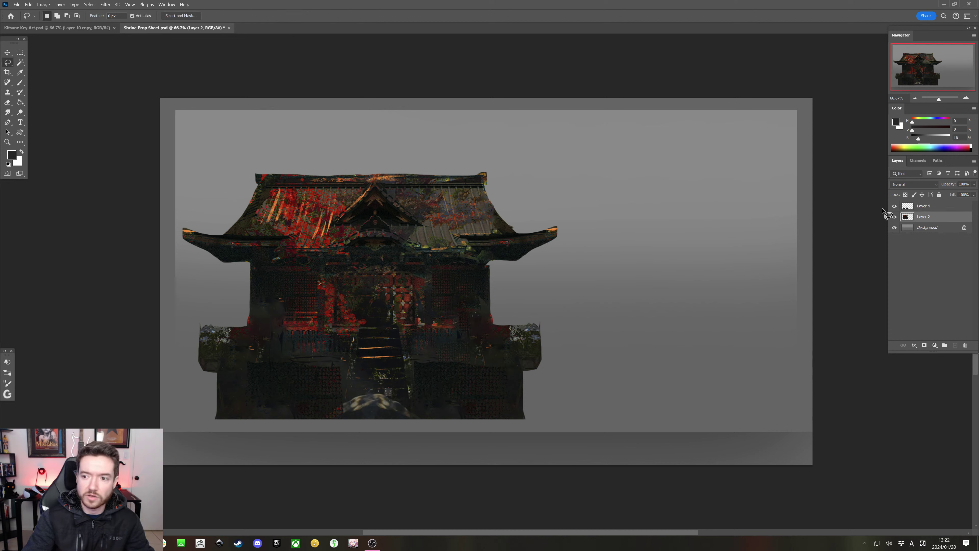
pyautogui.click(906, 195)
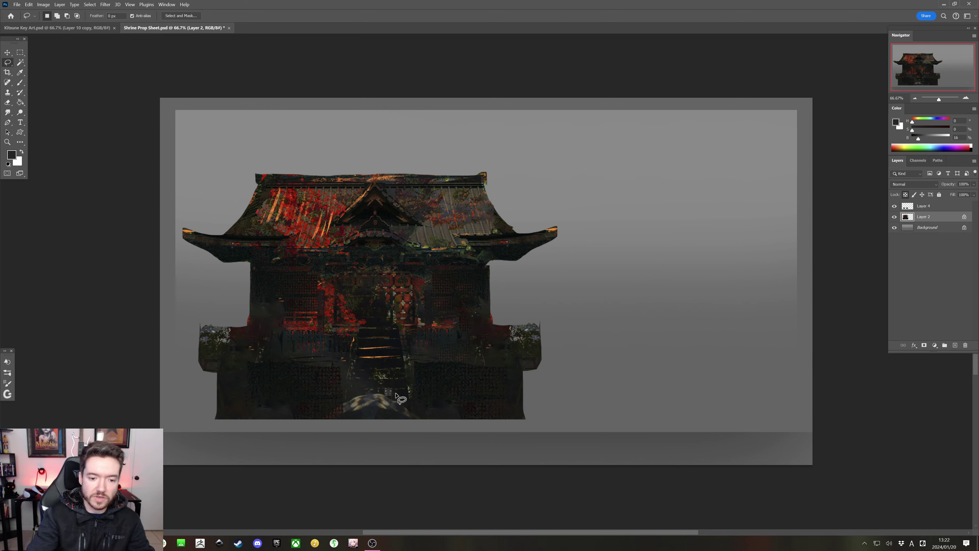
# Try lassoing the pale arch below the stairs and painting it over with grey sampled from the backdrop
pyautogui.moveTo(397, 397)
pyautogui.mouseDown()
pyautogui.moveTo(436, 438)
pyautogui.moveTo(405, 401)
pyautogui.mouseUp()
pyautogui.press('b')
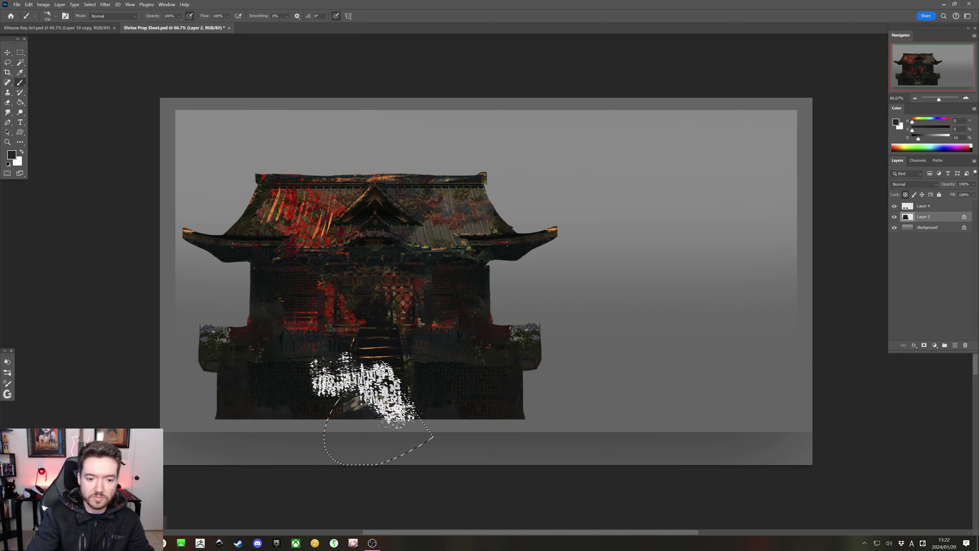
pyautogui.keyDown('alt'); pyautogui.click(559, 250); pyautogui.keyUp('alt')
pyautogui.moveTo(393, 405)
pyautogui.mouseDown()
pyautogui.moveTo(372, 388)
pyautogui.moveTo(382, 363)
pyautogui.moveTo(398, 359)
pyautogui.moveTo(314, 459)
pyautogui.mouseUp()
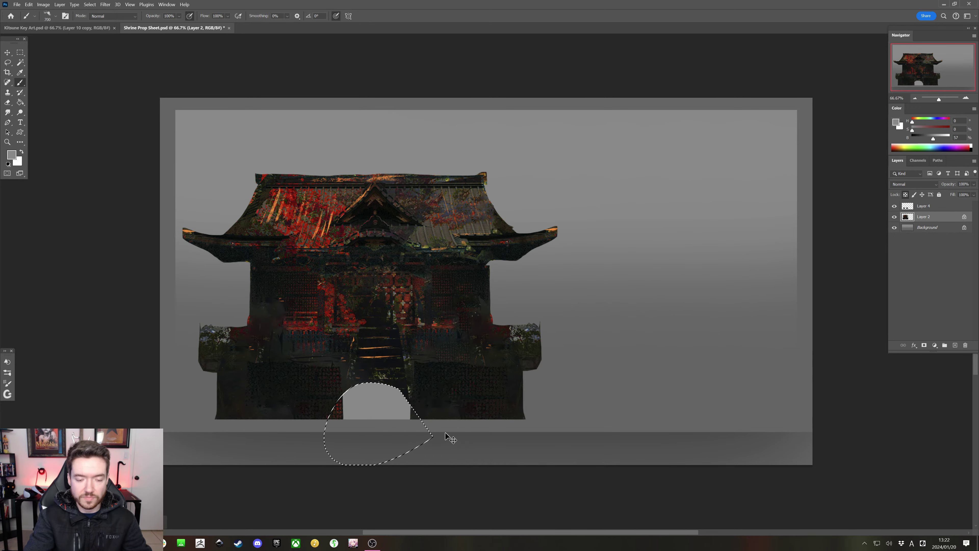
# Undo the arch paint, clear the selection, and brush the sampled grey across the whole shrine shape on Layer 2
pyautogui.hotkey('ctrl', 'z')
pyautogui.hotkey('ctrl', 'd')
pyautogui.moveTo(389, 389)
pyautogui.mouseDown()
pyautogui.moveTo(392, 376)
pyautogui.moveTo(491, 340)
pyautogui.moveTo(393, 307)
pyautogui.moveTo(297, 326)
pyautogui.moveTo(236, 273)
pyautogui.moveTo(208, 197)
pyautogui.mouseUp()
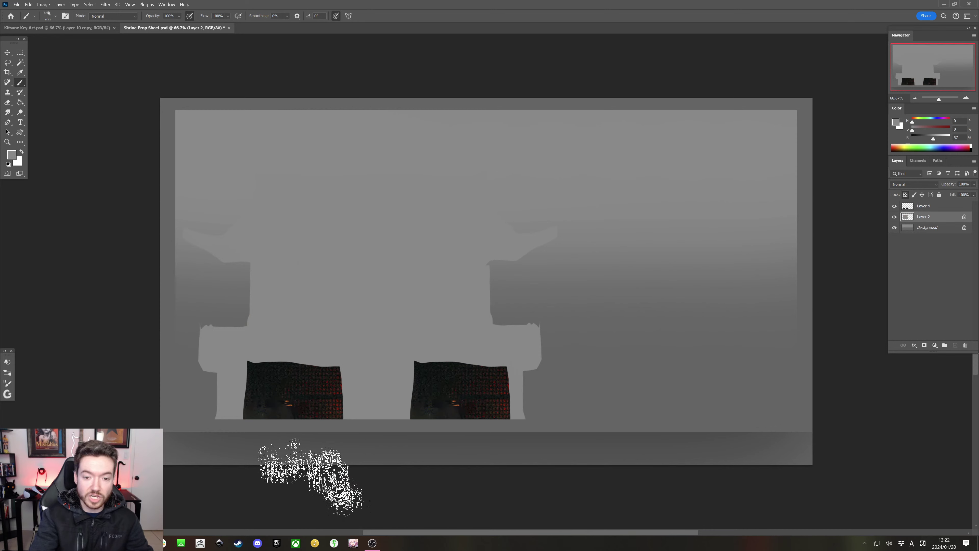
# Undo the grey brushing over the shrine, then lasso the pale arch below the stairs and replace it with a Content-Aware fill
pyautogui.hotkey('ctrl', 'z')
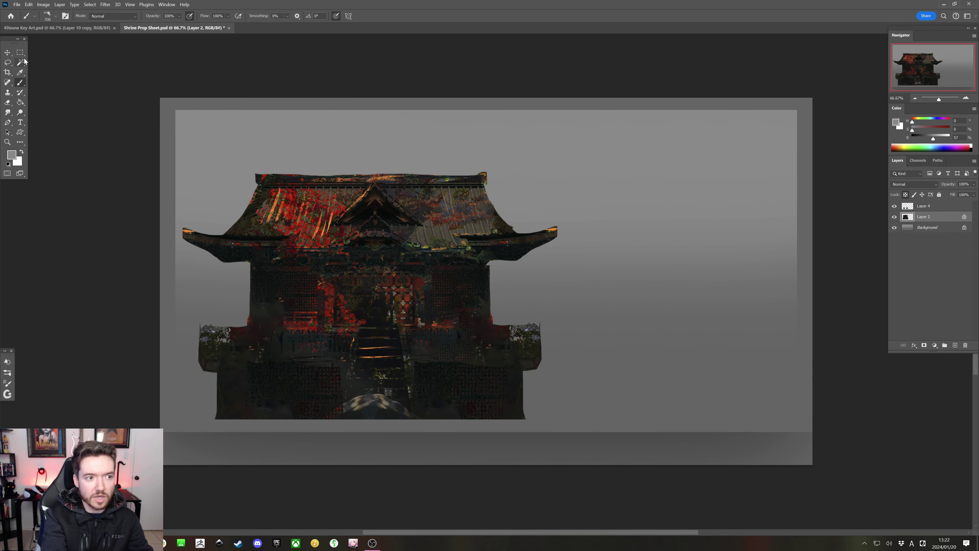
pyautogui.click(20, 53)
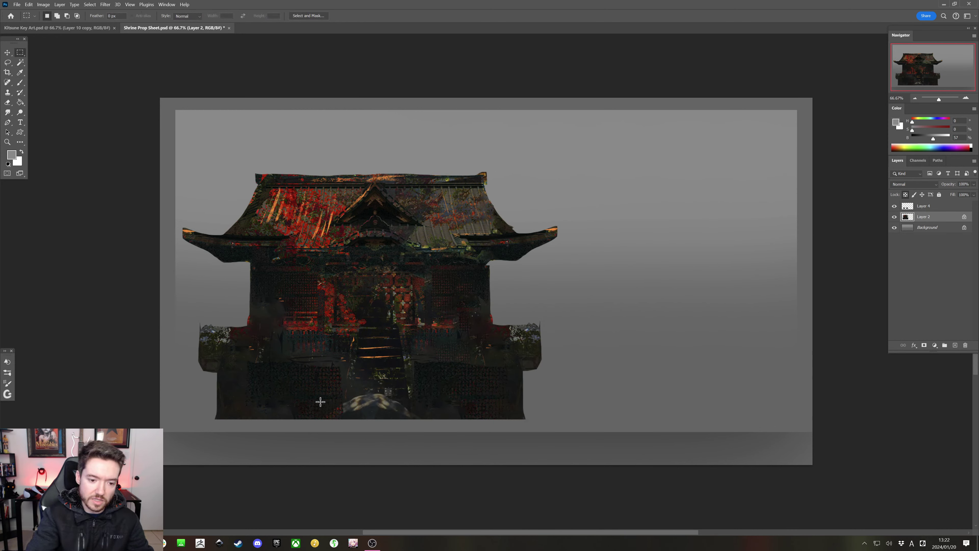
pyautogui.click(11, 61)
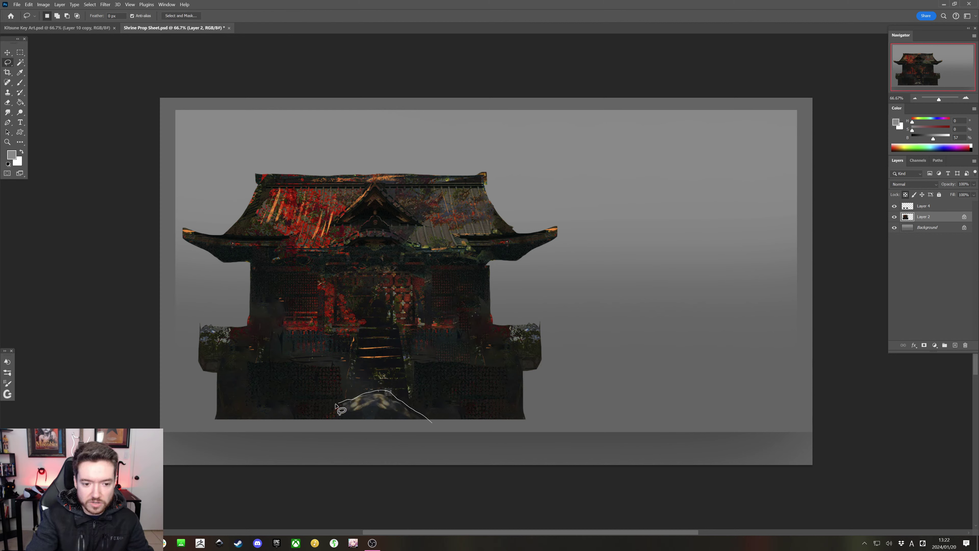
pyautogui.moveTo(334, 440)
pyautogui.mouseDown()
pyautogui.moveTo(430, 437)
pyautogui.moveTo(432, 425)
pyautogui.mouseUp()
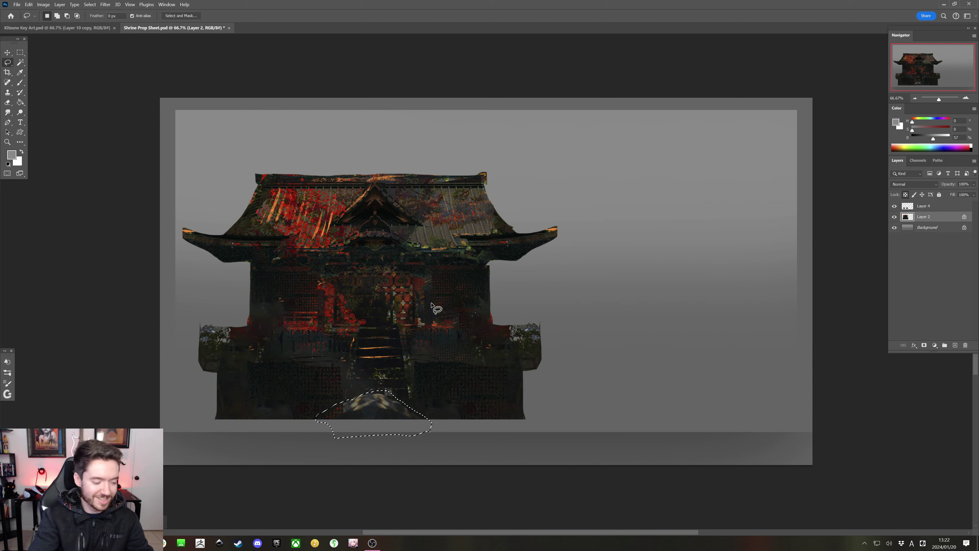
pyautogui.hotkey('shift', 'BackSpace')
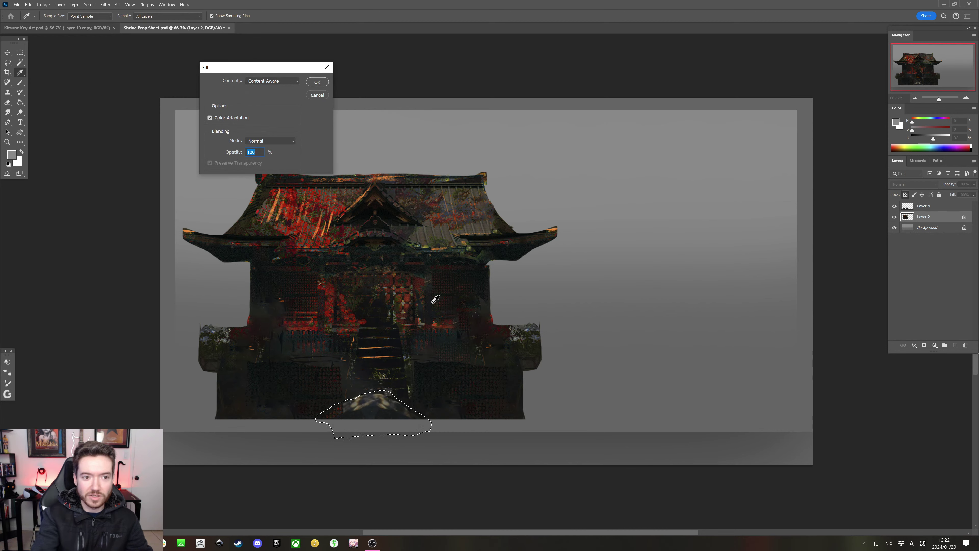
pyautogui.click(317, 82)
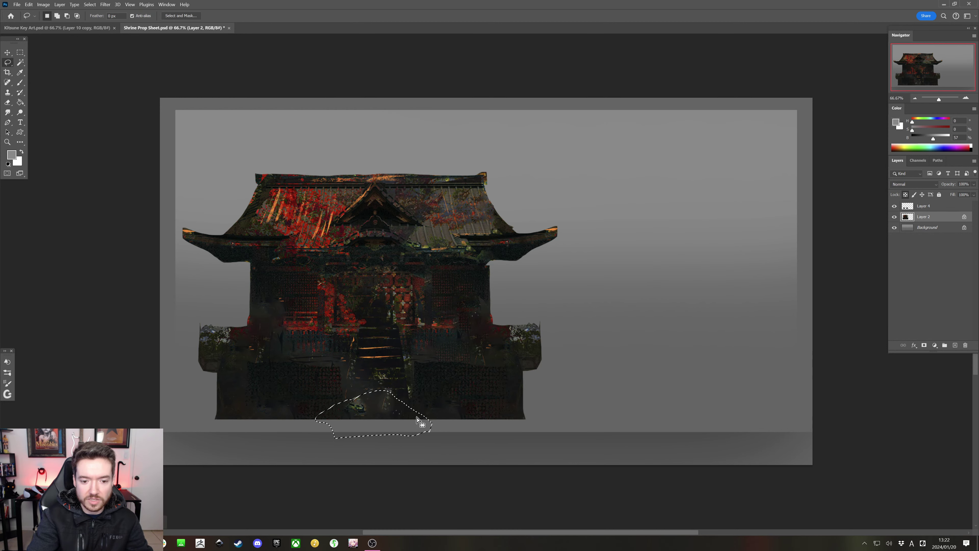
pyautogui.hotkey('ctrl', 'd')
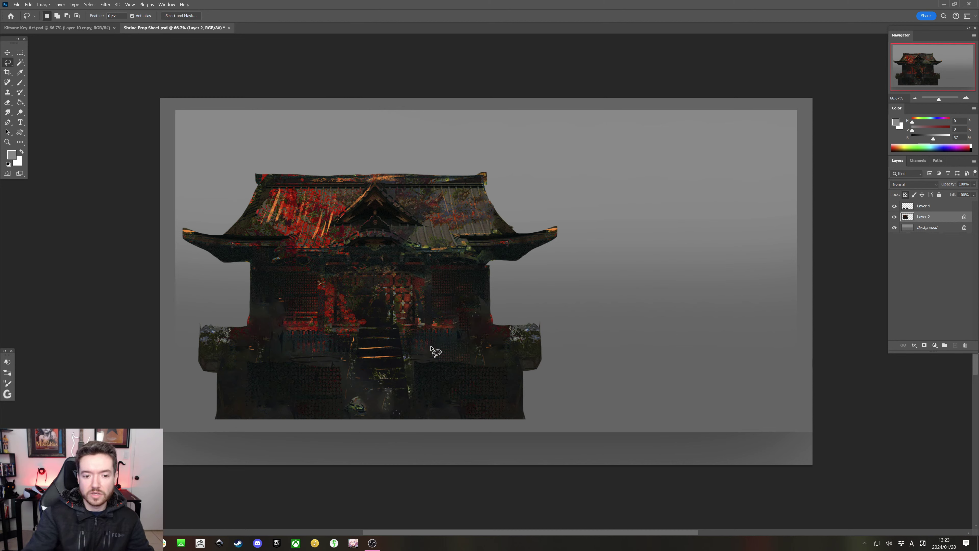
# Unlock the transparent pixels of Layer 2 and make Layer 4 the active layer
pyautogui.click(925, 207)
pyautogui.click(912, 218)
pyautogui.click(906, 194)
pyautogui.click(910, 207)
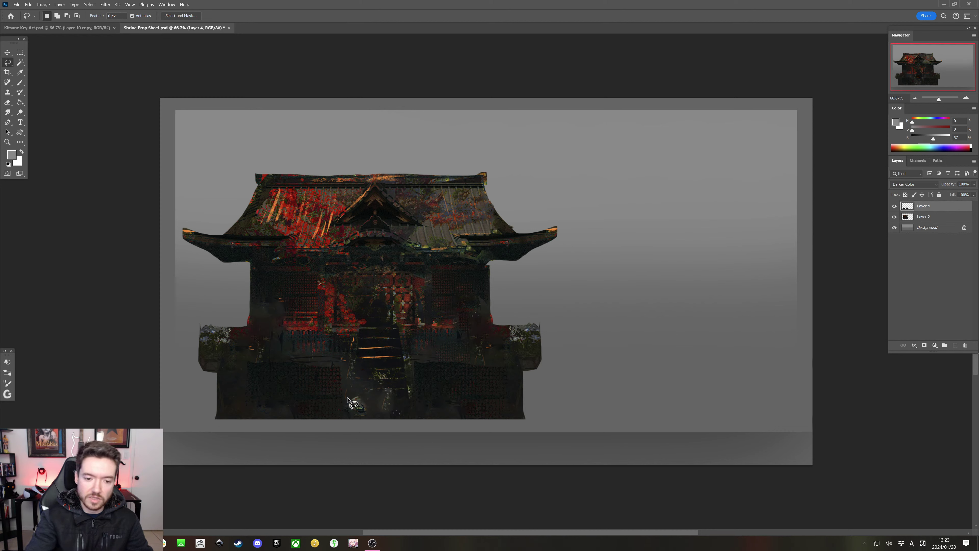
# Lasso the gaps beside and above the left lattice panel on Layer 4, fill them with Content-Aware, and clear the selection
pyautogui.moveTo(341, 401); pyautogui.dragTo(342, 392)
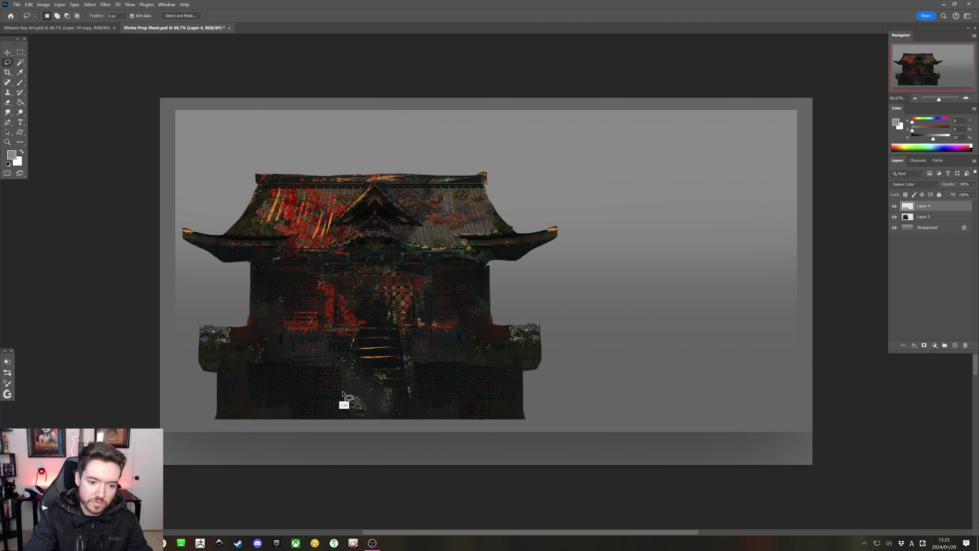
pyautogui.moveTo(297, 357); pyautogui.dragTo(334, 366)
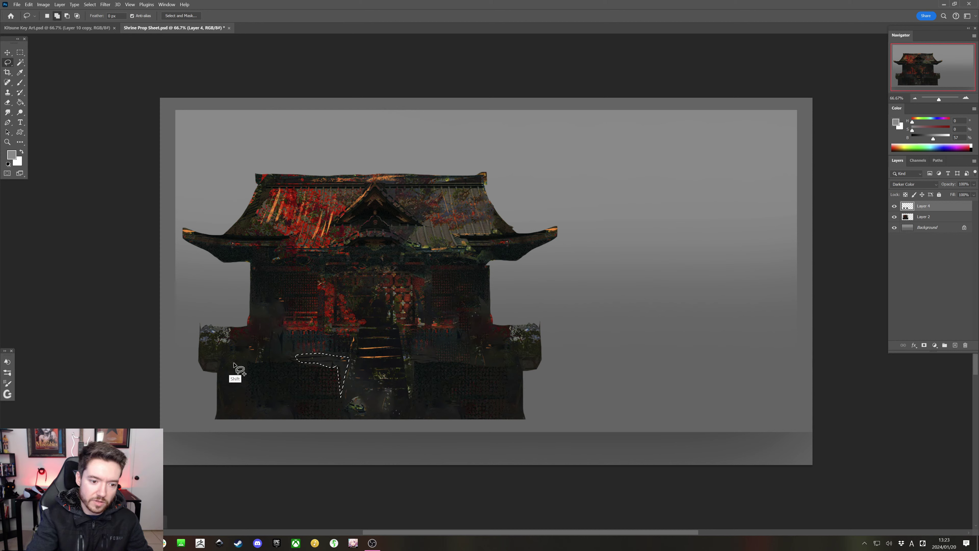
pyautogui.moveTo(237, 361)
pyautogui.mouseDown()
pyautogui.moveTo(217, 377)
pyautogui.moveTo(241, 414)
pyautogui.mouseUp()
pyautogui.hotkey('shift', 'BackSpace')
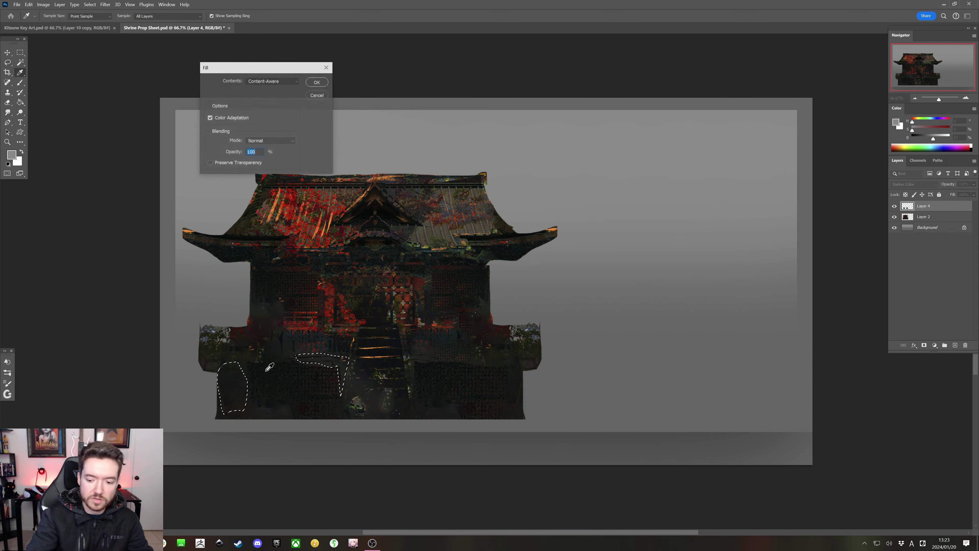
pyautogui.press('Return')
pyautogui.hotkey('ctrl', 'd')
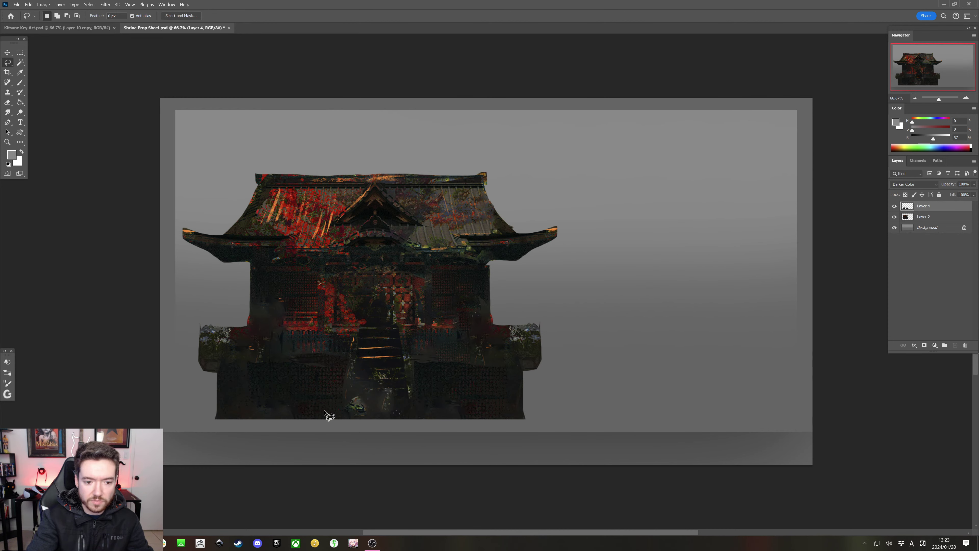
# Extend the lattice texture over the bare areas around the right panel and along the top of the left panel
pyautogui.moveTo(415, 376)
pyautogui.mouseDown()
pyautogui.moveTo(459, 363)
pyautogui.moveTo(523, 365)
pyautogui.moveTo(411, 367)
pyautogui.moveTo(507, 384)
pyautogui.moveTo(521, 369)
pyautogui.mouseUp()
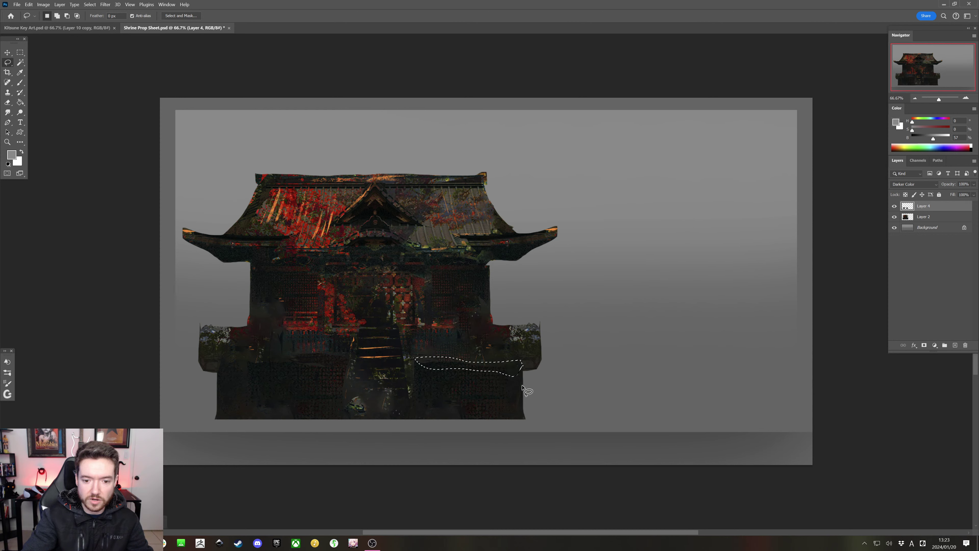
pyautogui.moveTo(458, 401)
pyautogui.mouseDown()
pyautogui.moveTo(415, 403)
pyautogui.moveTo(461, 419)
pyautogui.moveTo(459, 395)
pyautogui.mouseUp()
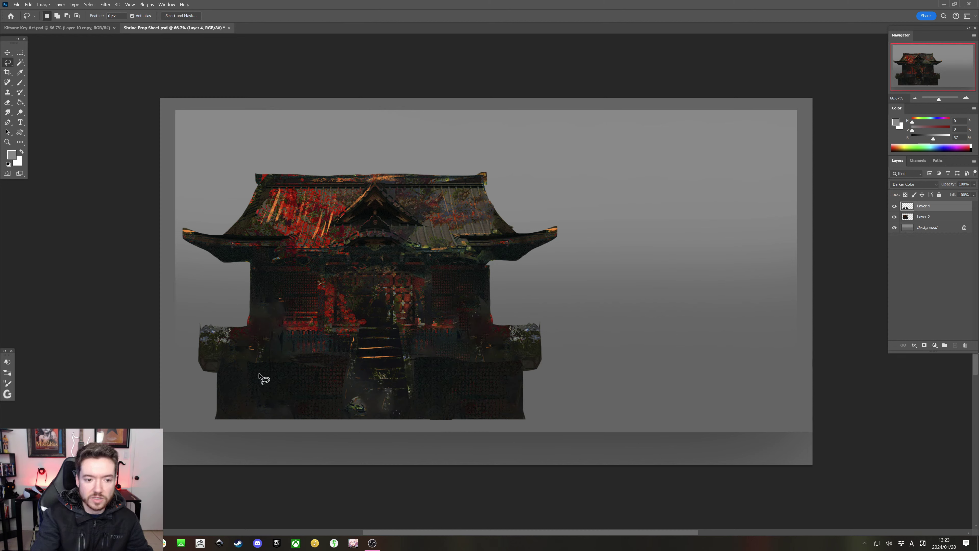
pyautogui.press('m')
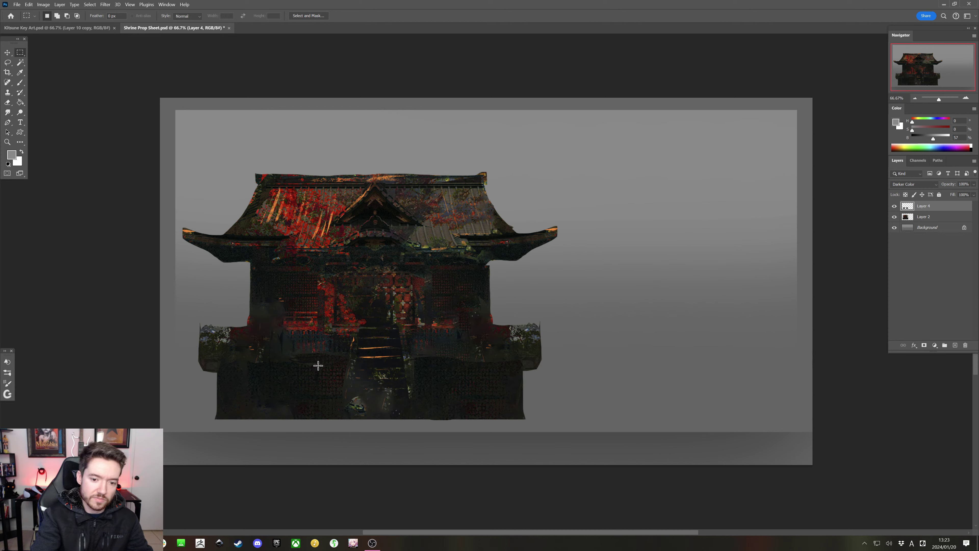
pyautogui.moveTo(209, 357); pyautogui.dragTo(309, 367)
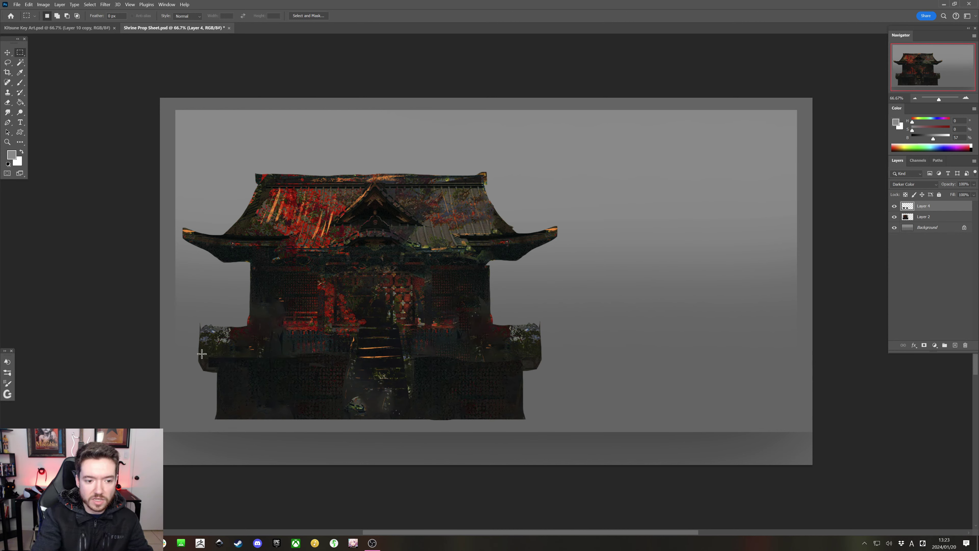
# Drop the strip selection at the base's left edge and sketch a black rectangular panel outline on the empty backdrop with a small brush
pyautogui.moveTo(197, 346); pyautogui.dragTo(216, 421)
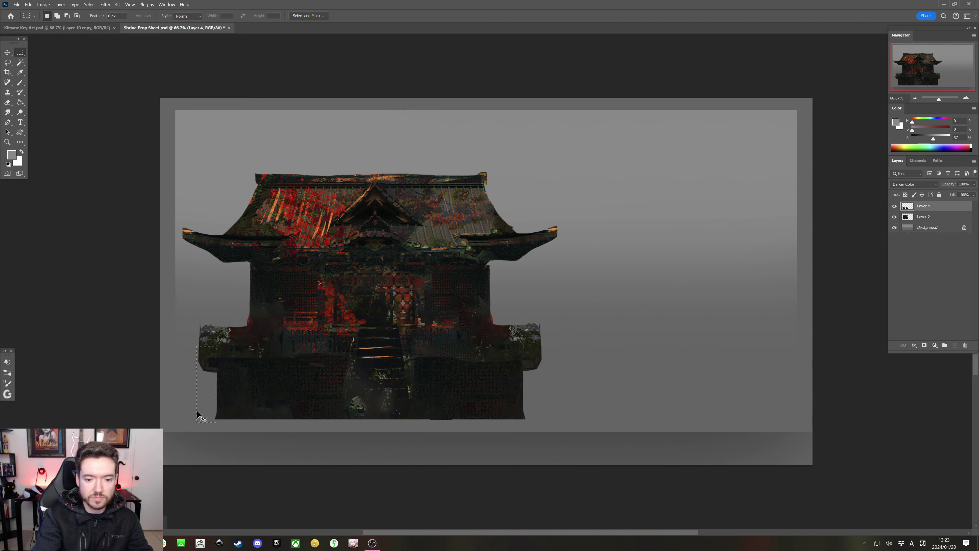
pyautogui.click(20, 82)
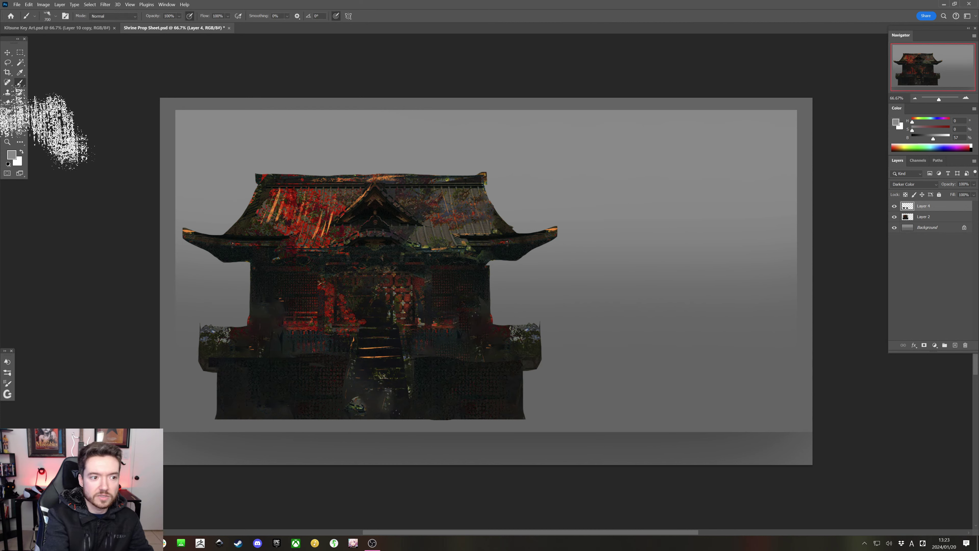
pyautogui.press('d')
pyautogui.press('[')
pyautogui.press('[')
pyautogui.press('[')
pyautogui.press('[')
pyautogui.press('[')
pyautogui.press('[')
pyautogui.press('[')
pyautogui.press('[')
pyautogui.press('[')
pyautogui.press('[')
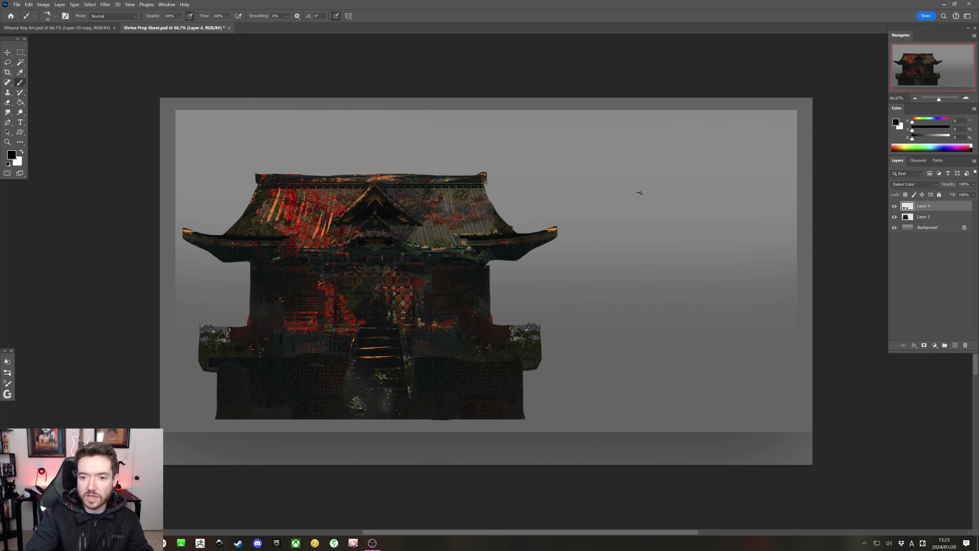
pyautogui.moveTo(637, 167); pyautogui.dragTo(634, 246)
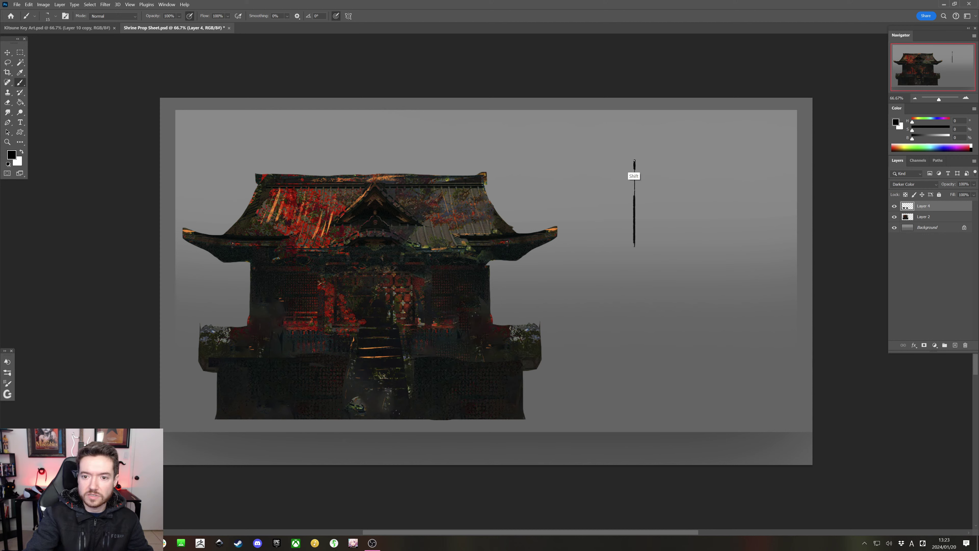
pyautogui.moveTo(634, 160); pyautogui.dragTo(743, 160)
pyautogui.moveTo(634, 246); pyautogui.dragTo(737, 246)
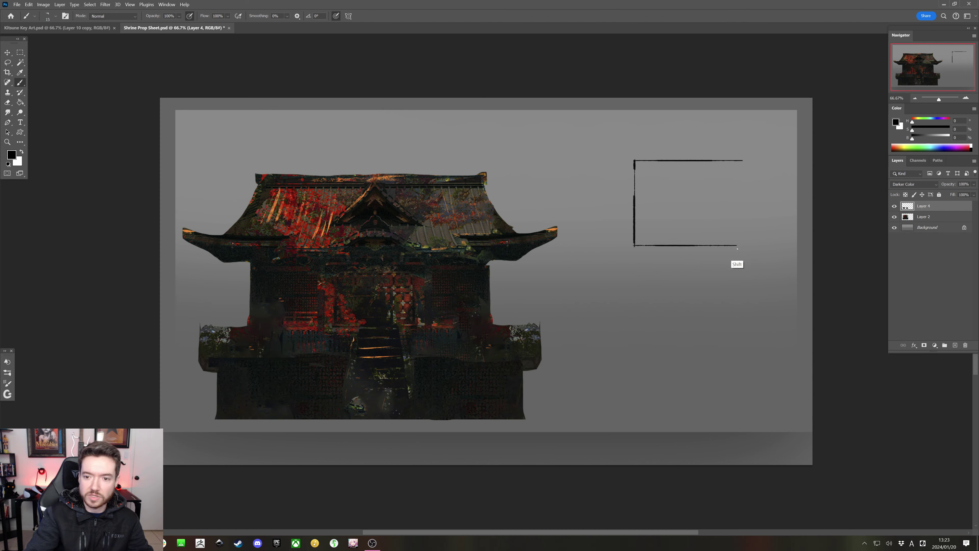
pyautogui.moveTo(741, 161); pyautogui.dragTo(740, 252)
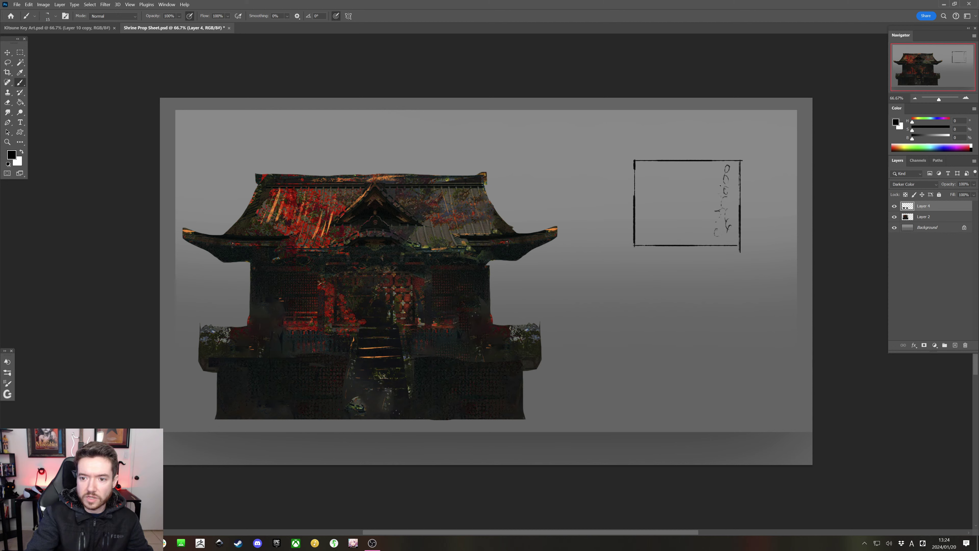
# Divide the sketched panel into sections with paired vertical lines and rough ornament strokes
pyautogui.moveTo(706, 163); pyautogui.dragTo(702, 237)
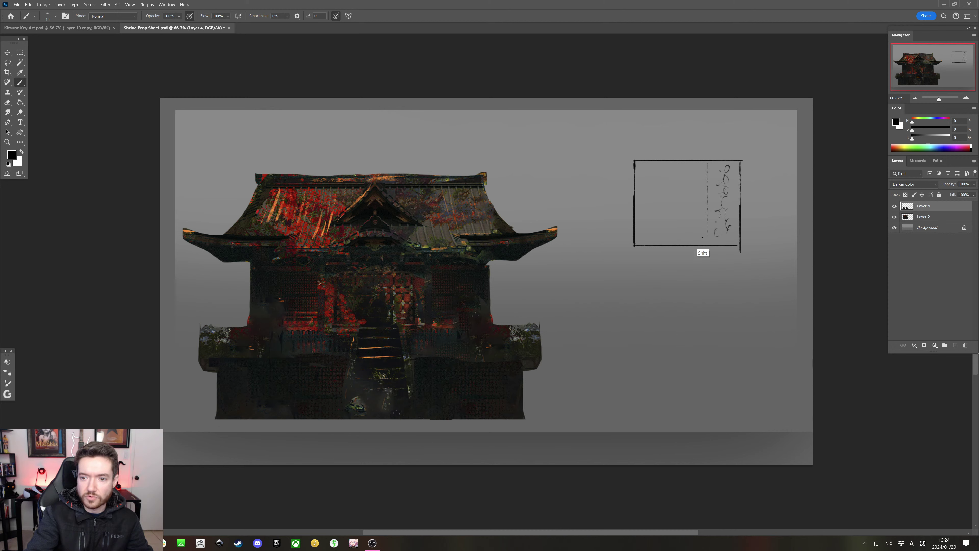
pyautogui.moveTo(698, 167); pyautogui.dragTo(698, 239)
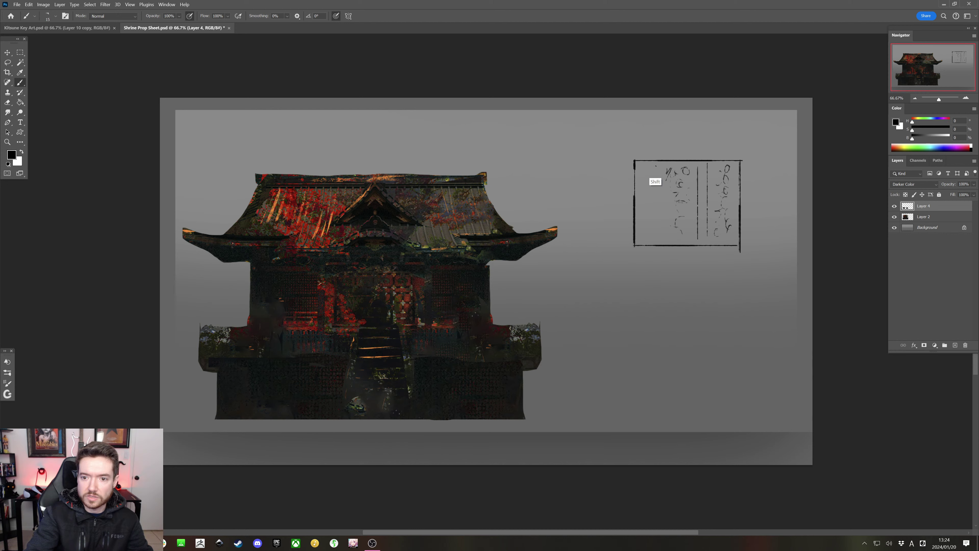
pyautogui.moveTo(656, 166); pyautogui.dragTo(655, 238)
pyautogui.moveTo(647, 170); pyautogui.dragTo(644, 242)
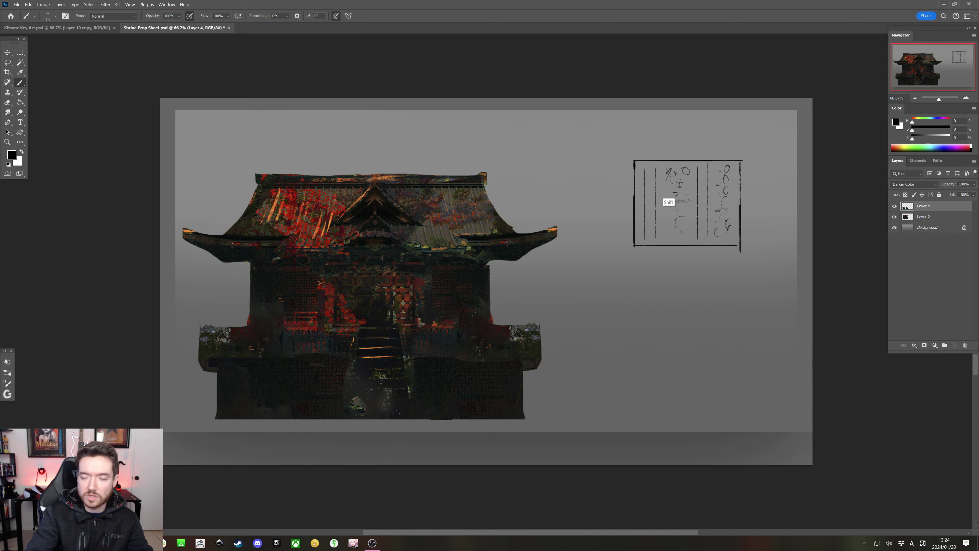
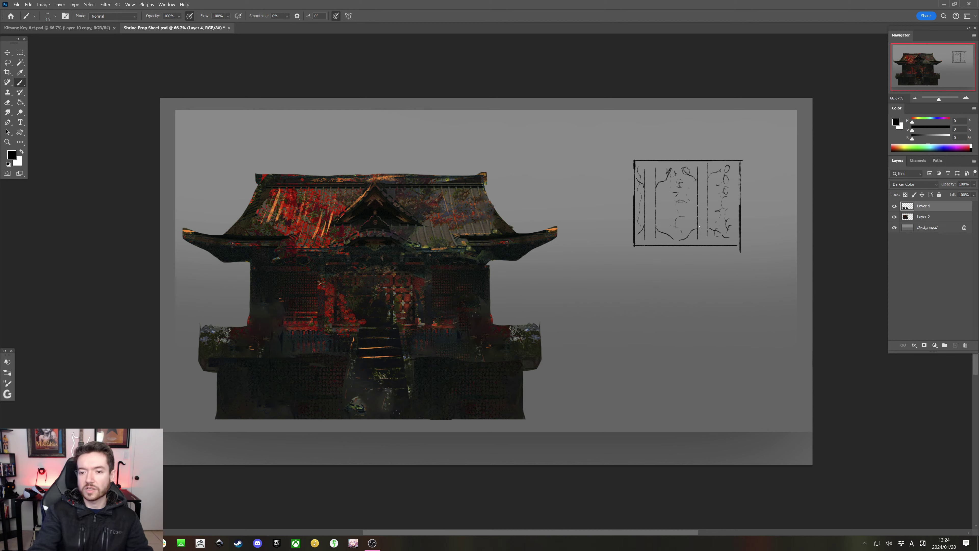
# Remove the whole panel sketch from the backdrop beside the shrine
pyautogui.press(']')
pyautogui.press(']')
pyautogui.press(']')
pyautogui.press(']')
pyautogui.press(']')
pyautogui.press(']')
pyautogui.press(']')
pyautogui.press(']')
pyautogui.press(']')
pyautogui.press(']')
pyautogui.moveTo(633, 213)
pyautogui.mouseDown()
pyautogui.moveTo(650, 227)
pyautogui.moveTo(661, 172)
pyautogui.moveTo(662, 245)
pyautogui.moveTo(717, 185)
pyautogui.moveTo(757, 185)
pyautogui.moveTo(725, 276)
pyautogui.mouseUp()
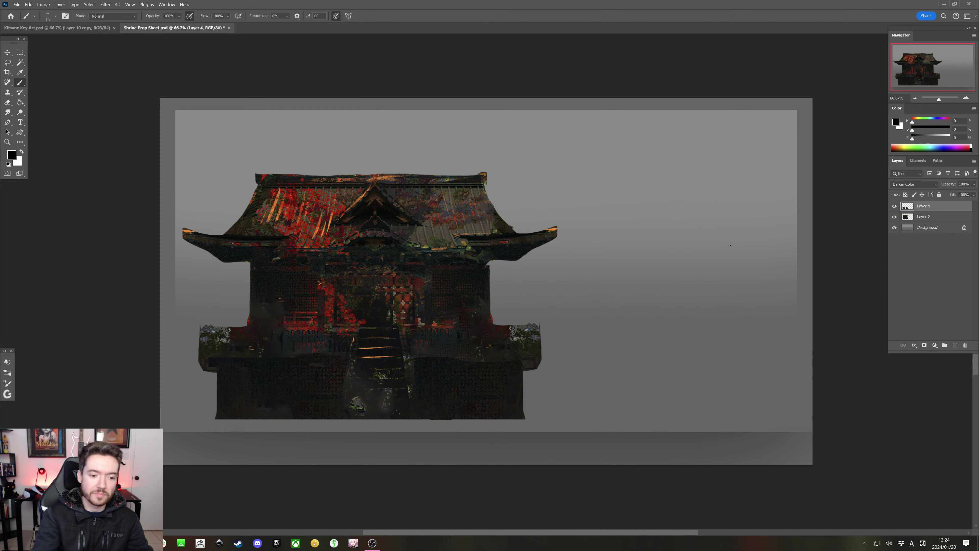
# Build a rectangular frame selection around the shrine's base wall from overlapping marquee strips along its edges
pyautogui.click(20, 52)
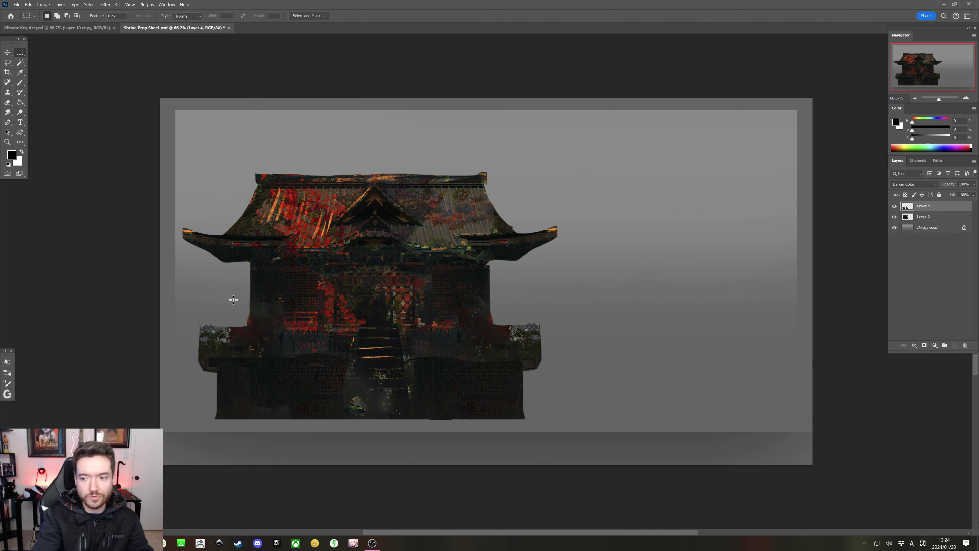
pyautogui.moveTo(196, 345); pyautogui.dragTo(222, 423)
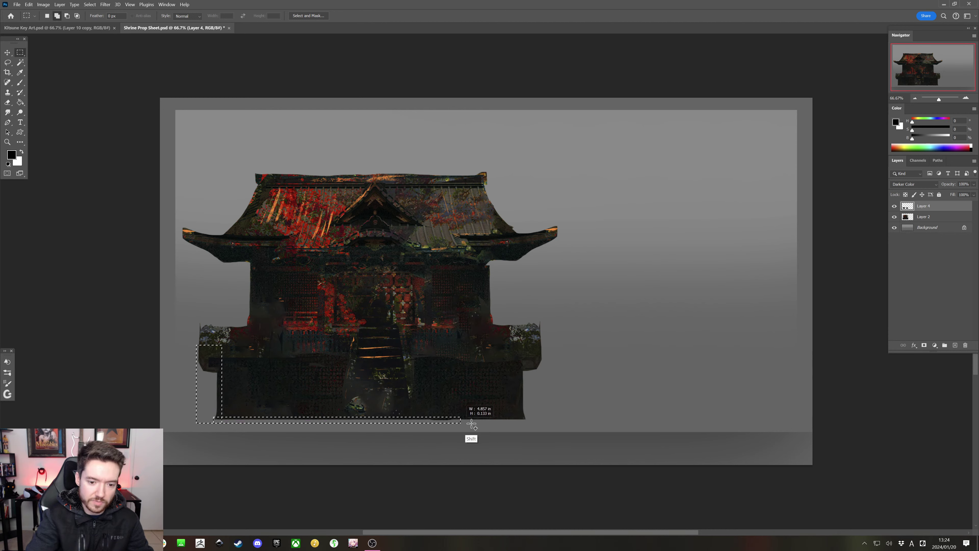
pyautogui.moveTo(216, 415); pyautogui.dragTo(574, 443)
pyautogui.moveTo(194, 337); pyautogui.dragTo(537, 422)
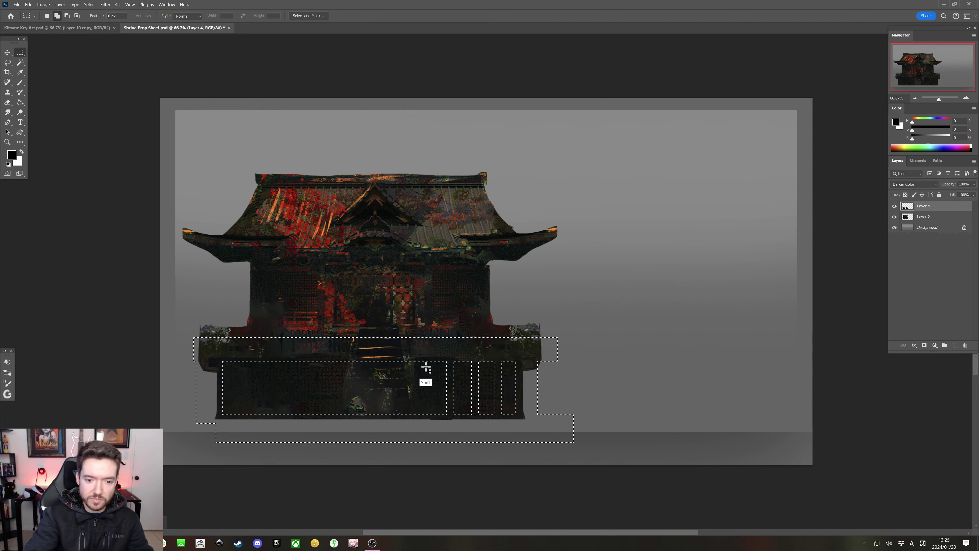
# Add narrow vertical strips to the frame selection on both sides of the stairs, dividing the base wall into panels
pyautogui.moveTo(424, 359); pyautogui.dragTo(430, 429)
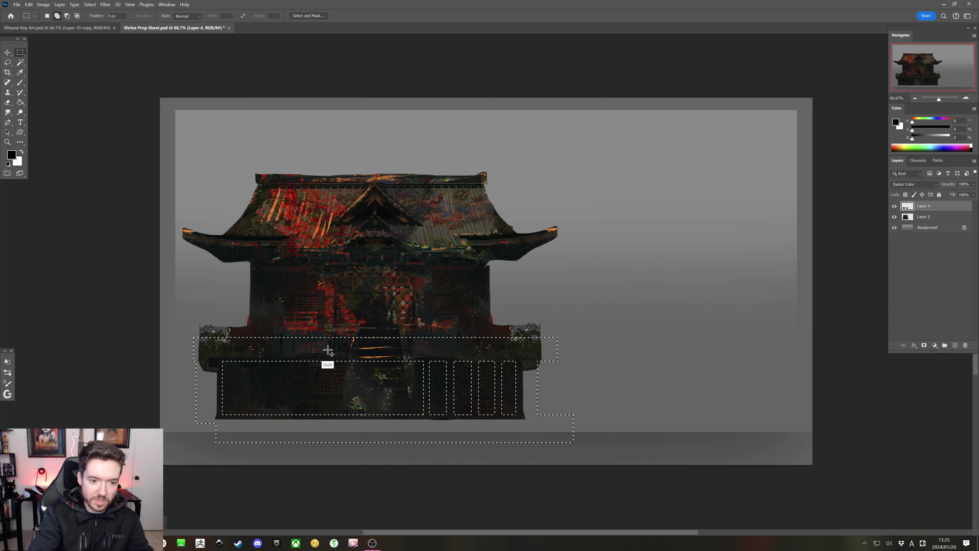
pyautogui.moveTo(332, 355); pyautogui.dragTo(328, 433)
pyautogui.hotkey('ctrl', 'z')
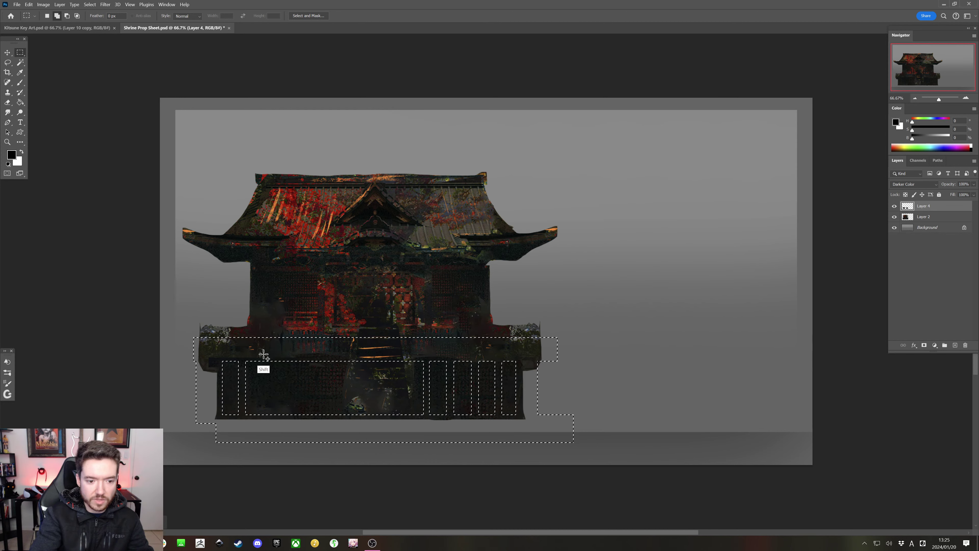
pyautogui.moveTo(267, 351); pyautogui.dragTo(268, 380)
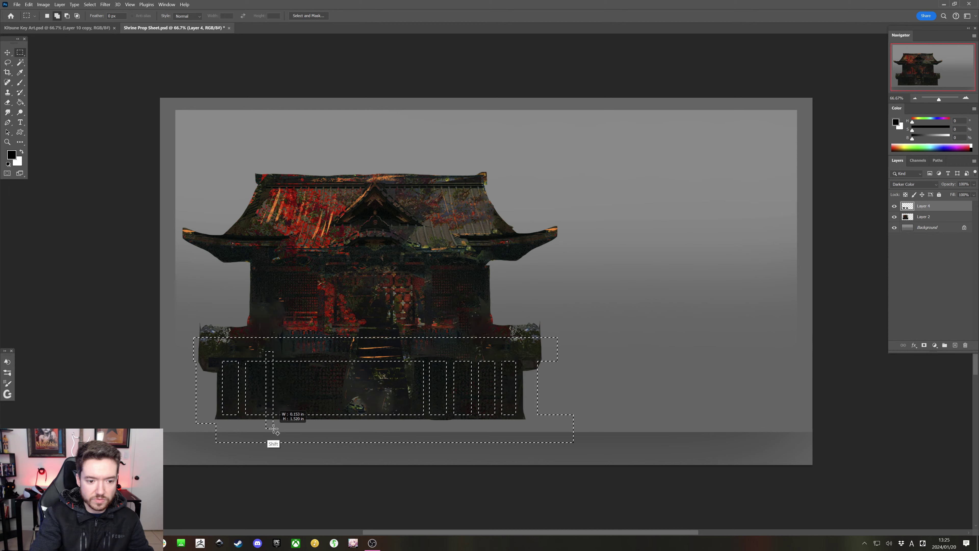
pyautogui.moveTo(273, 428); pyautogui.dragTo(273, 428)
pyautogui.moveTo(295, 350); pyautogui.dragTo(304, 423)
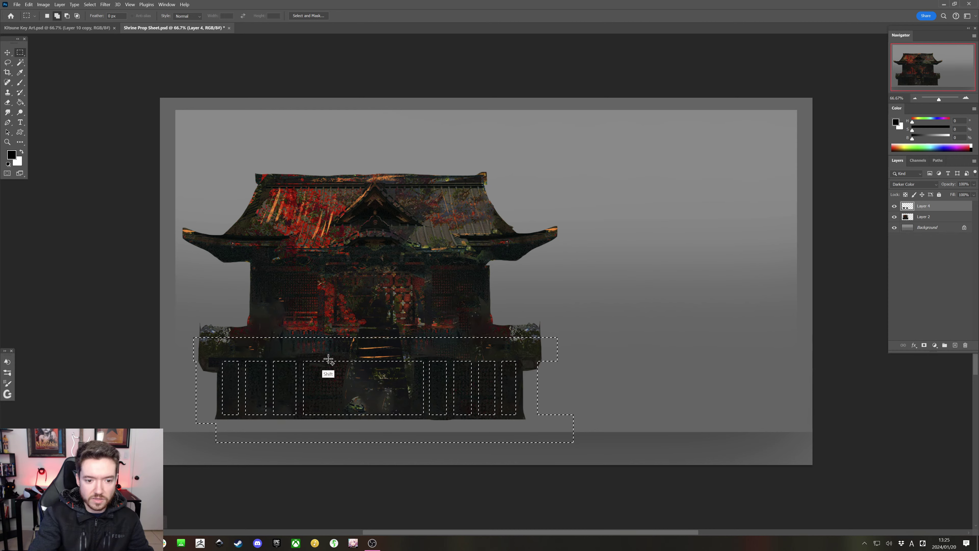
pyautogui.moveTo(326, 351); pyautogui.dragTo(333, 430)
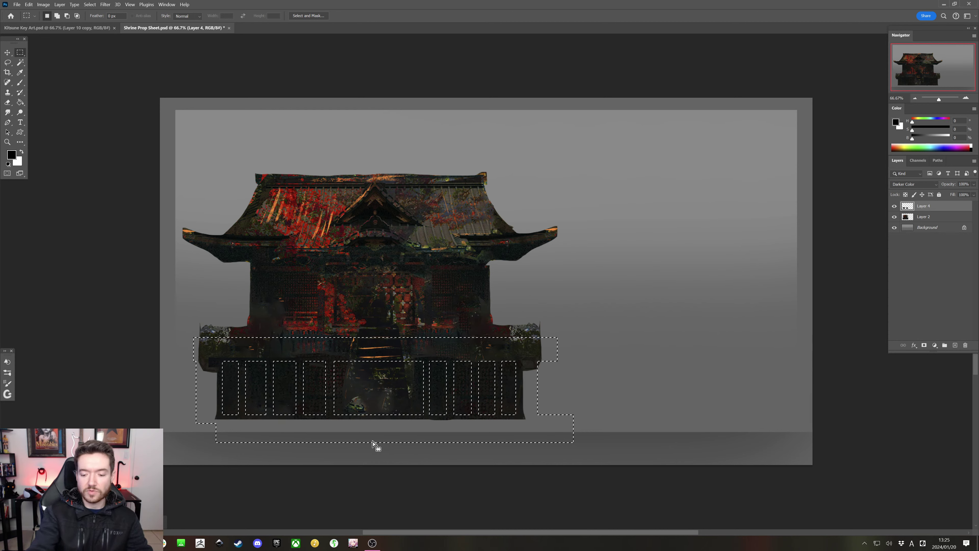
# Replace the frame selection with a polygonal selection around the staircase, widening from its top step to the foot of the base wall
pyautogui.hotkey('ctrl', 'd')
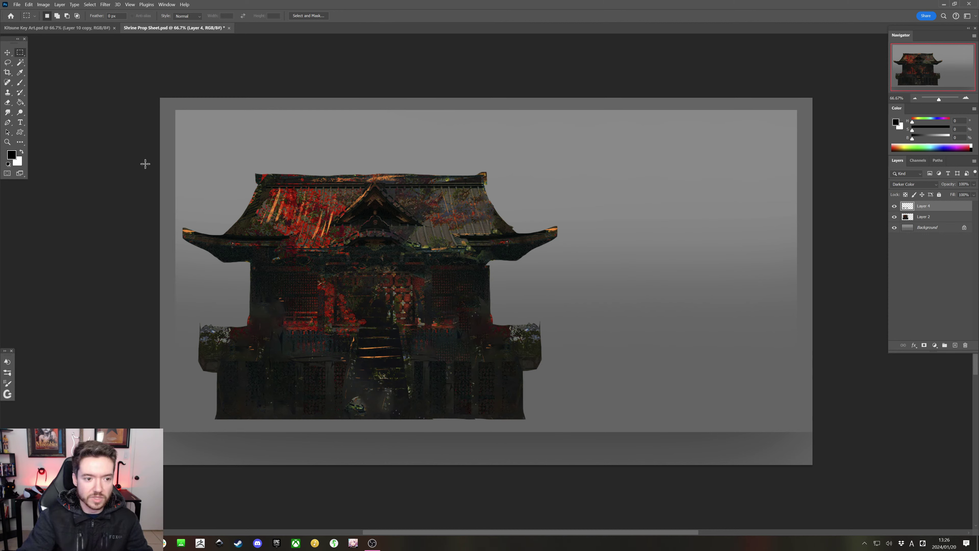
pyautogui.click(8, 62)
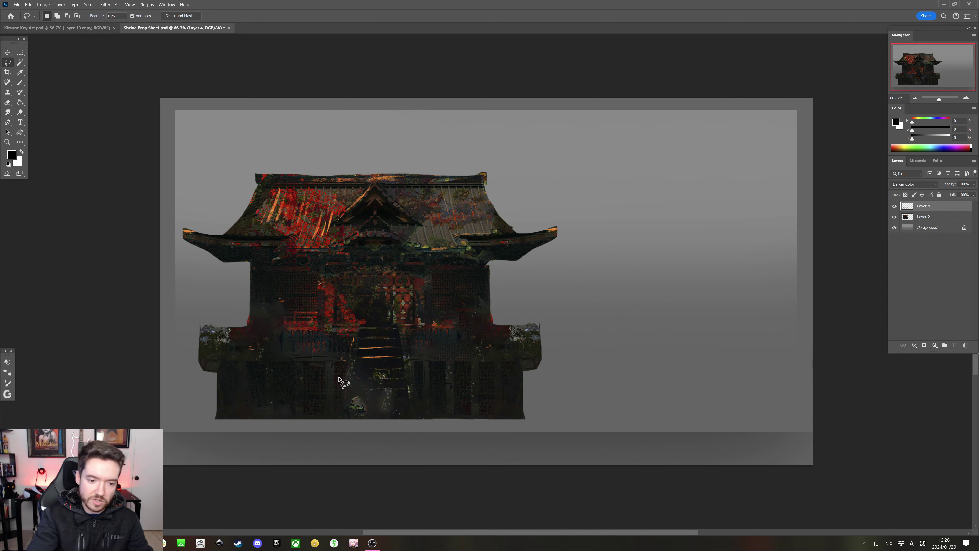
pyautogui.rightClick(8, 65)
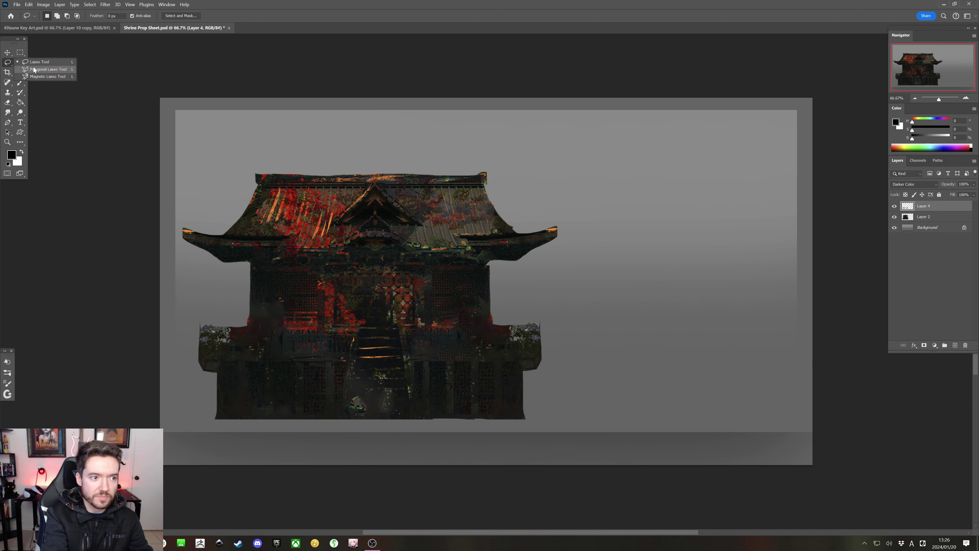
pyautogui.click(39, 70)
pyautogui.click(357, 330)
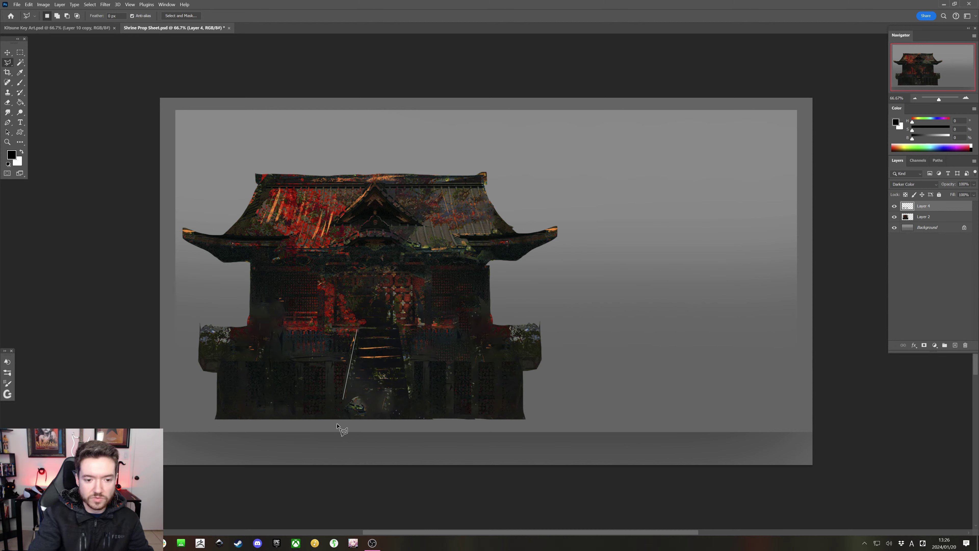
pyautogui.click(331, 419)
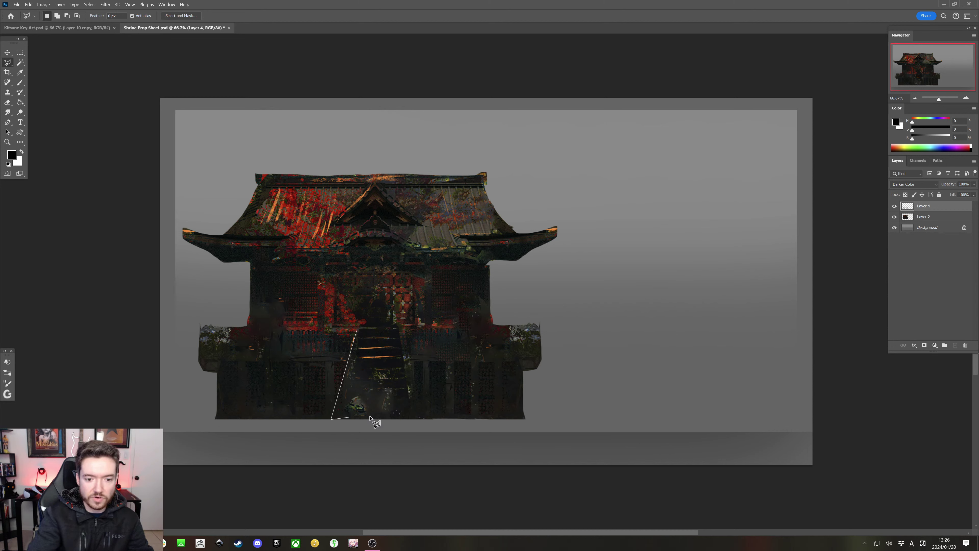
pyautogui.click(431, 419)
pyautogui.click(421, 353)
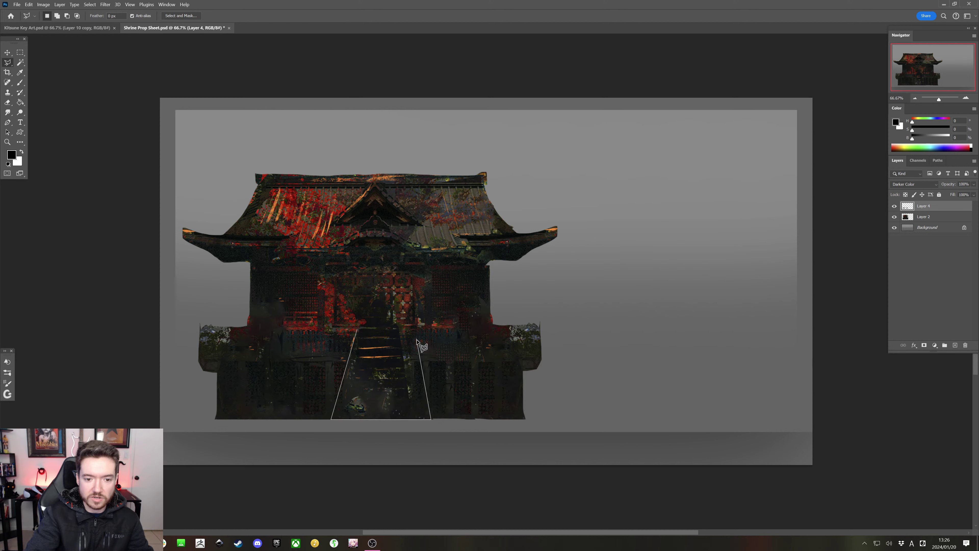
pyautogui.click(412, 333)
pyautogui.doubleClick(405, 332)
# Subtract a narrow slanted strip from the staircase selection along its right edge
pyautogui.keyDown('alt'); pyautogui.click(405, 337); pyautogui.keyUp('alt')
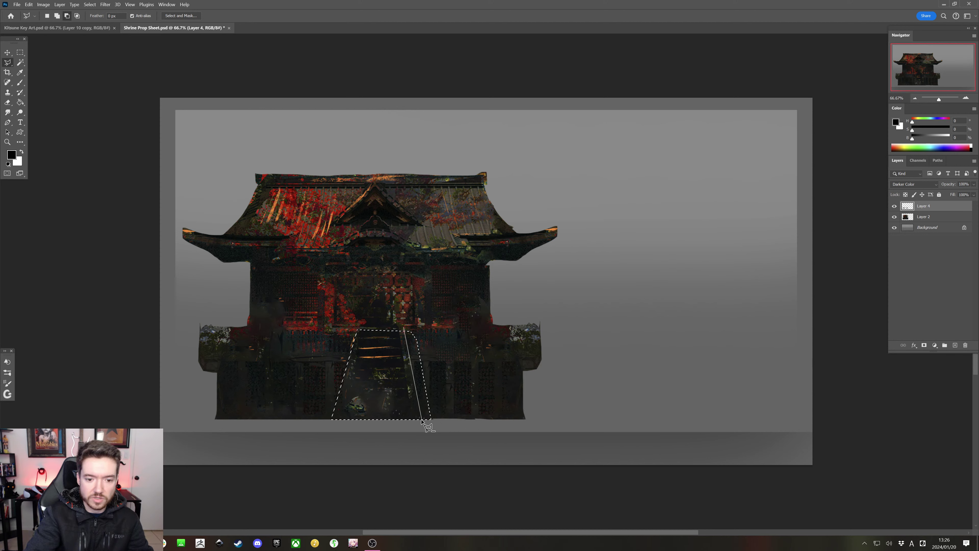
pyautogui.keyDown('alt'); pyautogui.click(423, 428); pyautogui.keyUp('alt')
pyautogui.keyDown('alt'); pyautogui.click(439, 427); pyautogui.keyUp('alt')
pyautogui.keyDown('alt'); pyautogui.doubleClick(416, 320); pyautogui.keyUp('alt')
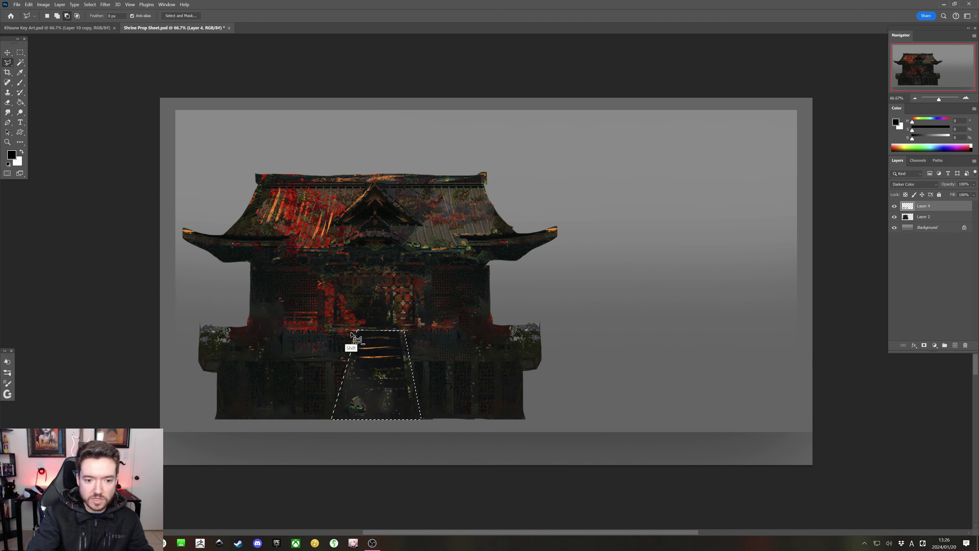
# Subtract a rectangular notch from the staircase selection over the uppermost steps
pyautogui.click(398, 345)
pyautogui.click(397, 326)
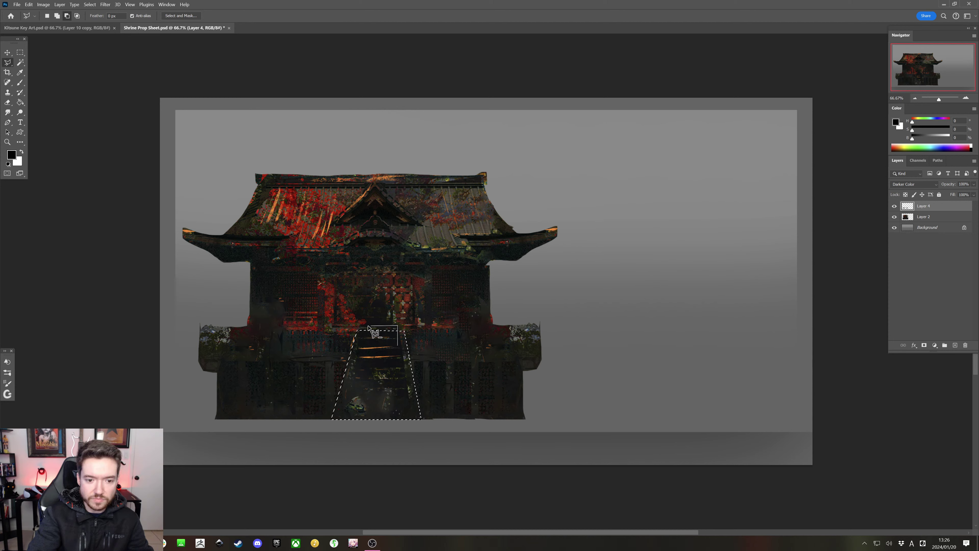
pyautogui.click(360, 327)
pyautogui.click(360, 346)
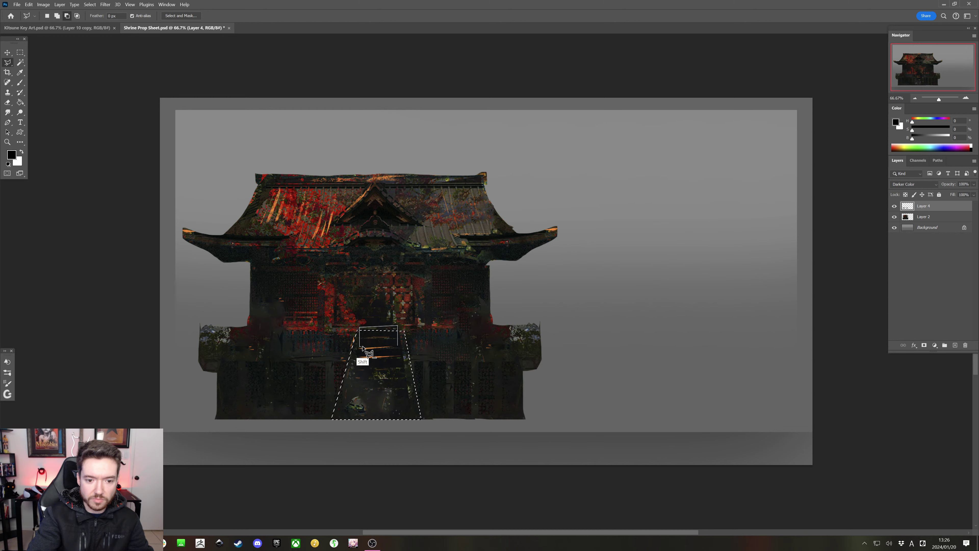
pyautogui.click(397, 345)
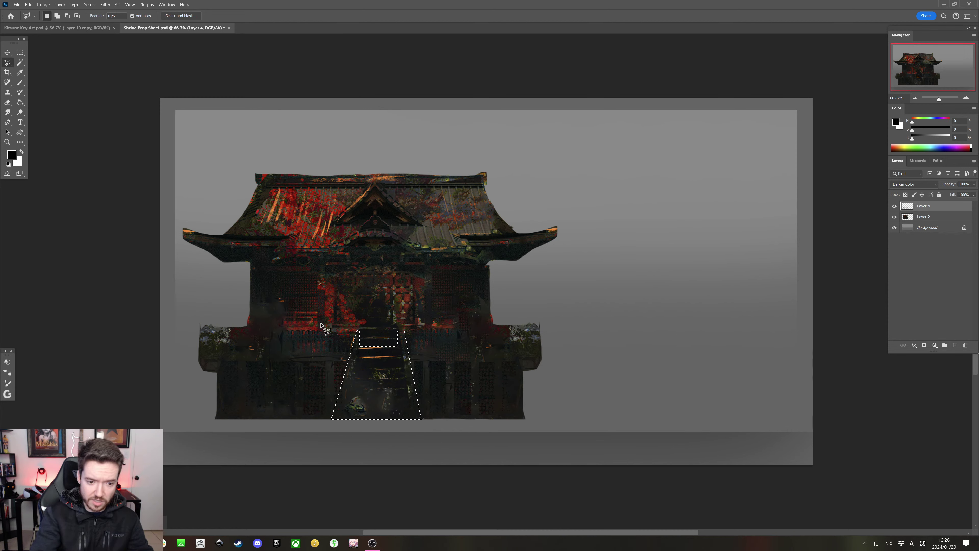
pyautogui.press('shift')
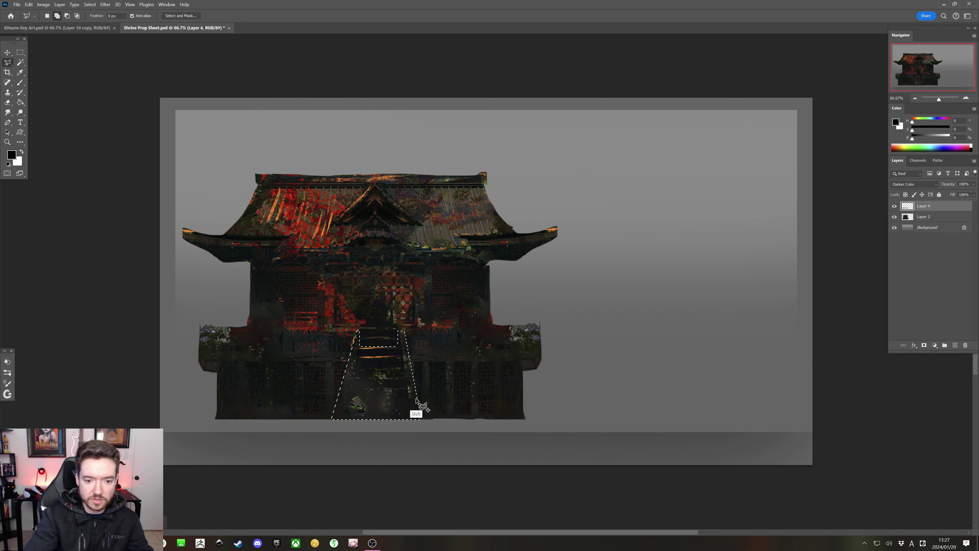
pyautogui.click(409, 400)
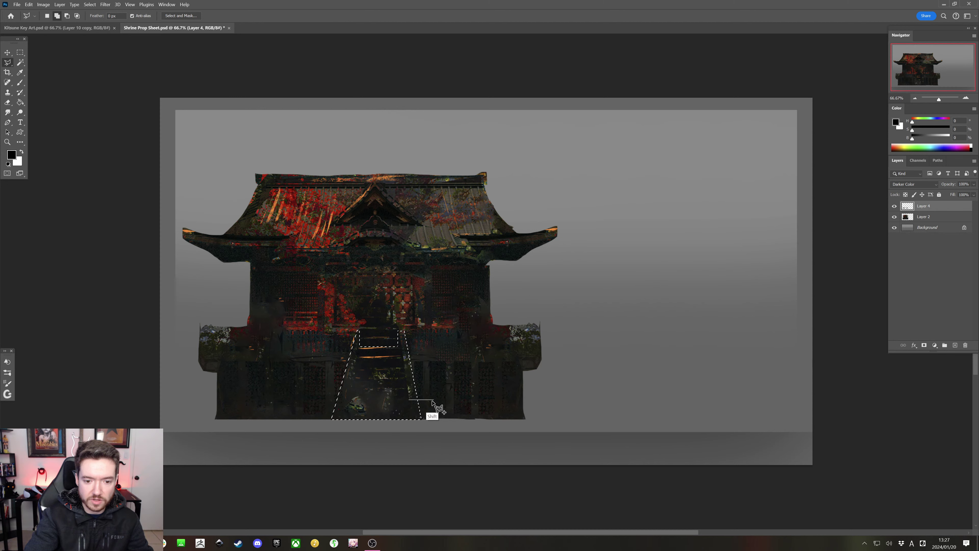
pyautogui.keyDown('ctrl'); pyautogui.click(429, 400); pyautogui.keyUp('ctrl')
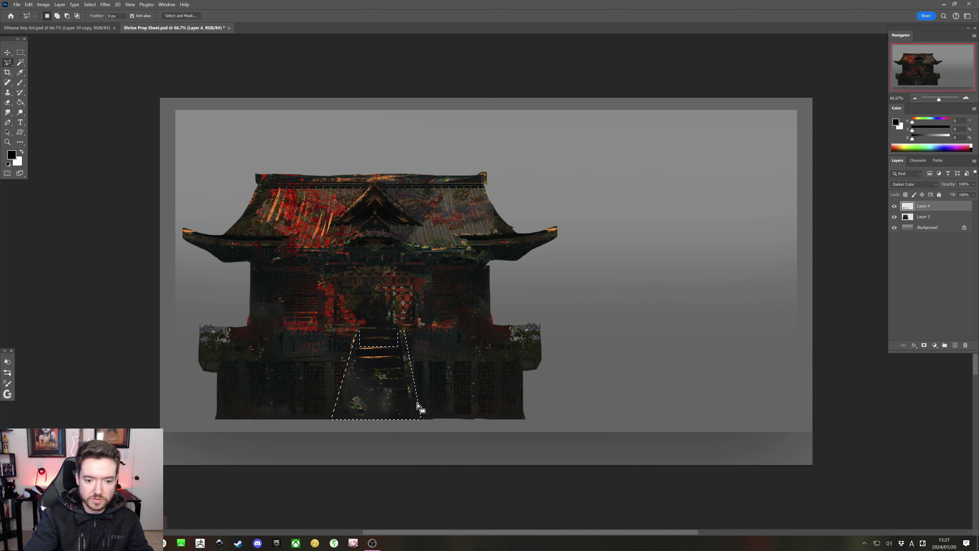
pyautogui.keyDown('shift'); pyautogui.click(408, 401); pyautogui.keyUp('shift')
pyautogui.click(431, 401)
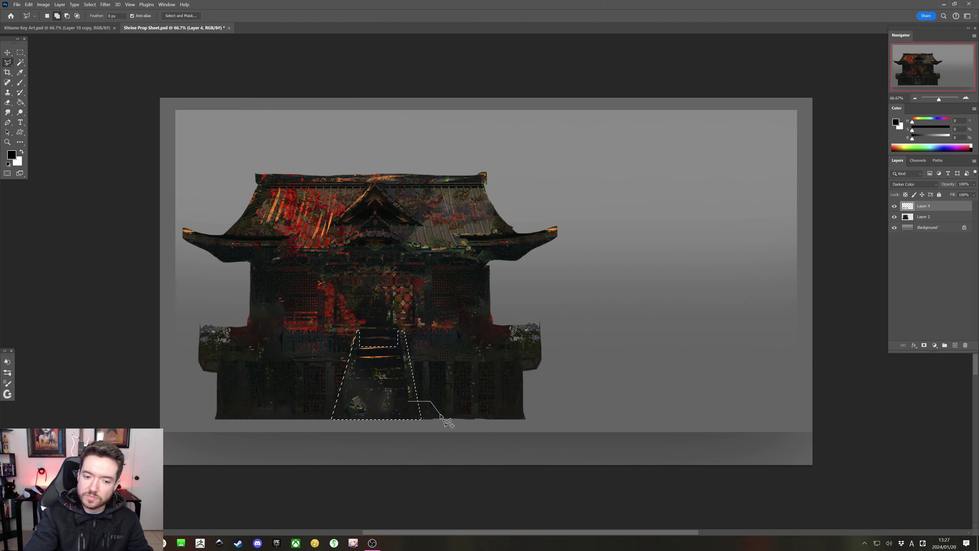
pyautogui.press('Escape')
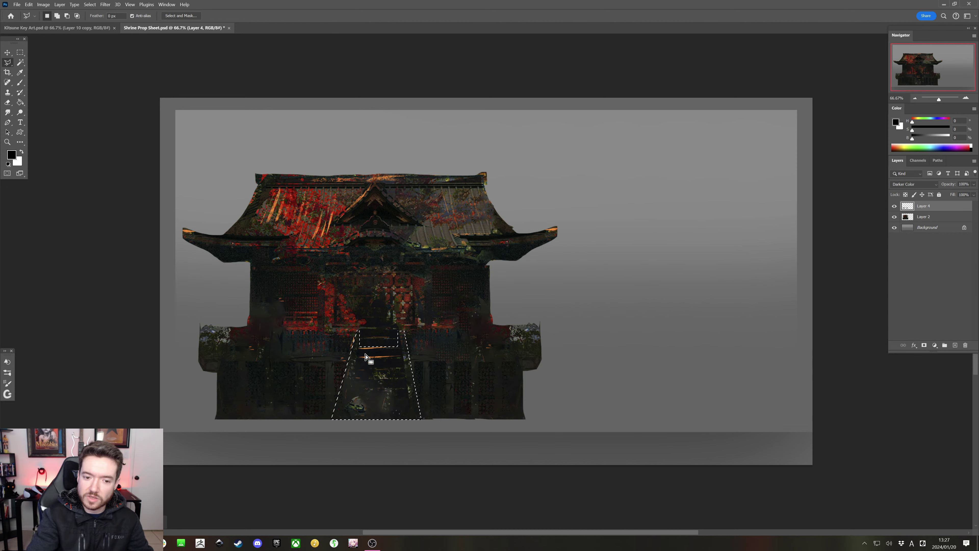
# Trim both flared lower corners of the staircase selection into near-vertical edges
pyautogui.press('alt')
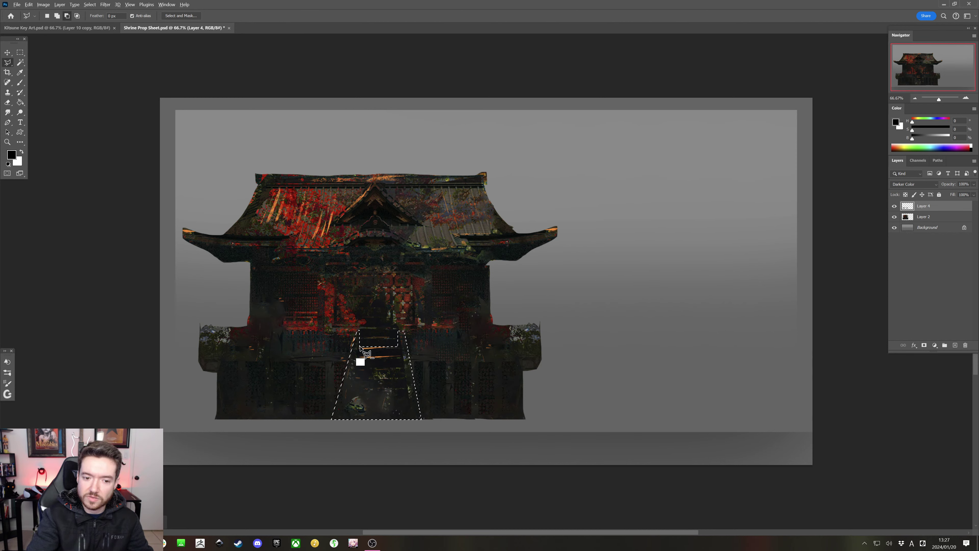
pyautogui.press('shift')
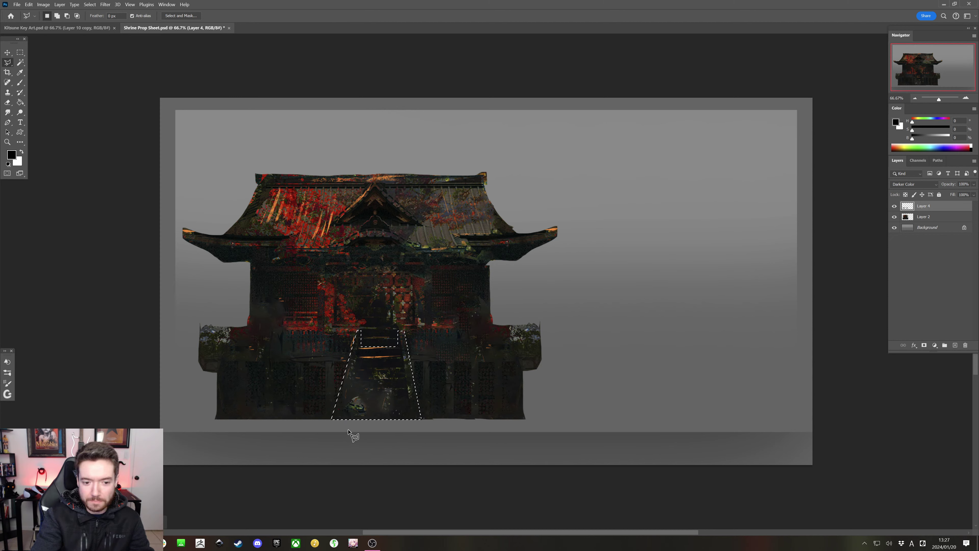
pyautogui.press('alt')
pyautogui.keyDown('alt'); pyautogui.click(337, 398); pyautogui.keyUp('alt')
pyautogui.press('shift')
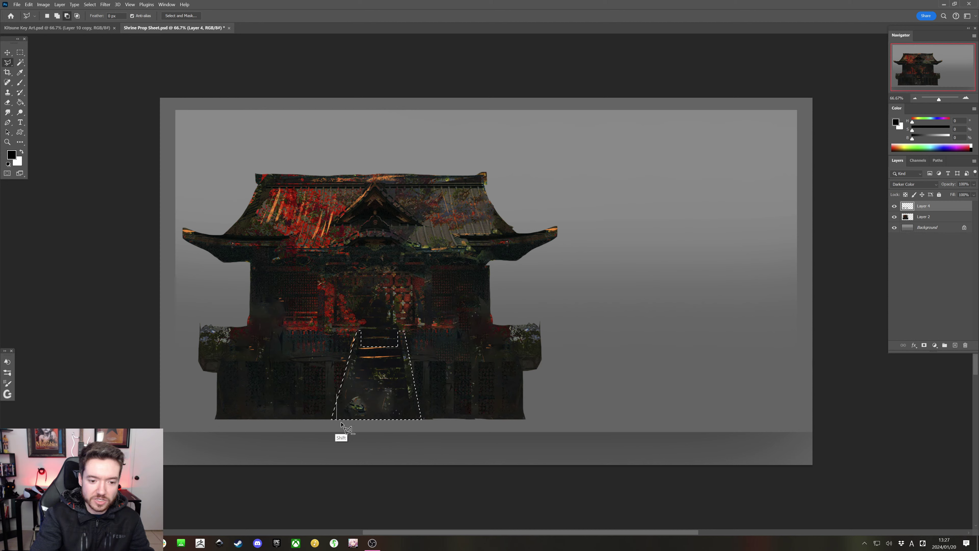
pyautogui.keyDown('shift'); pyautogui.click(332, 432); pyautogui.keyUp('shift')
pyautogui.click(319, 409)
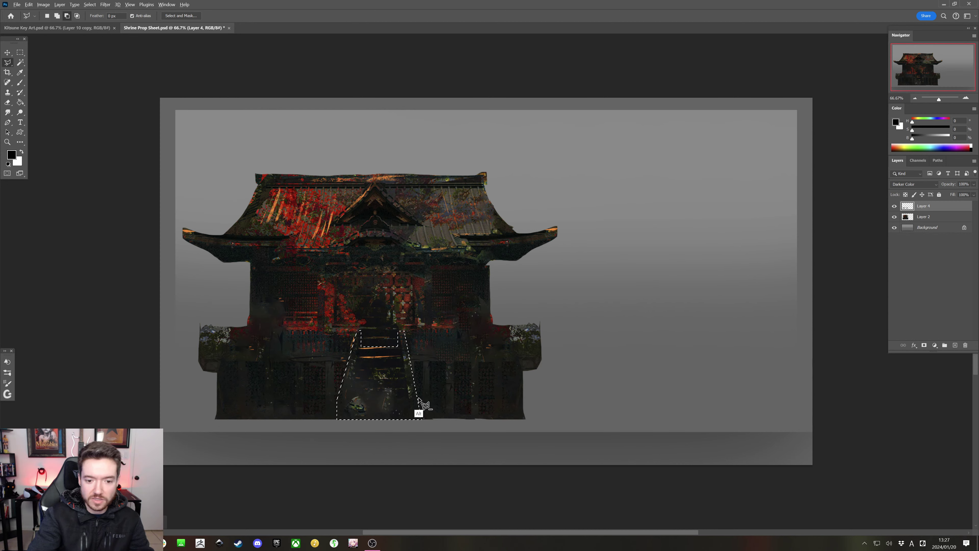
pyautogui.press('alt')
pyautogui.click(413, 409)
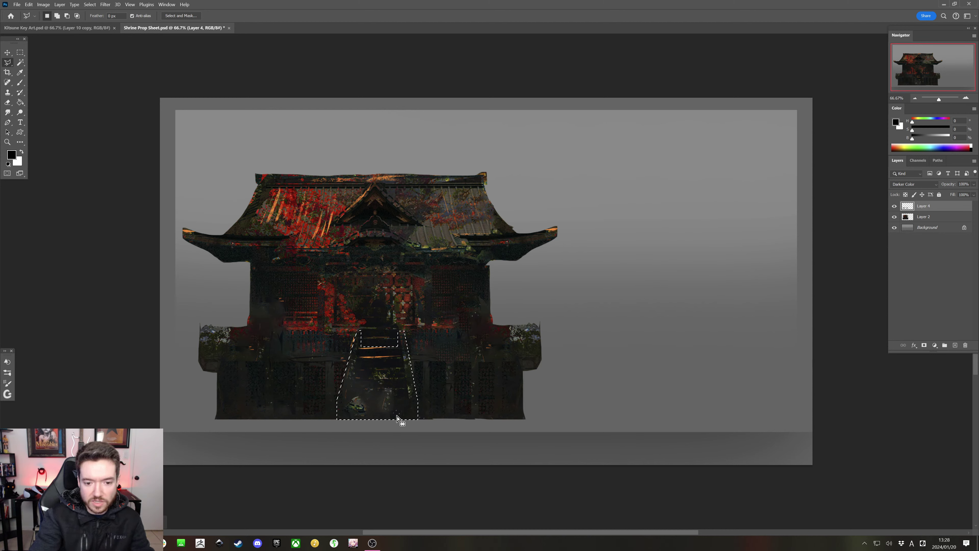
# Extend the staircase selection slightly below the base wall and invert it for painting with the Brush
pyautogui.press('shift')
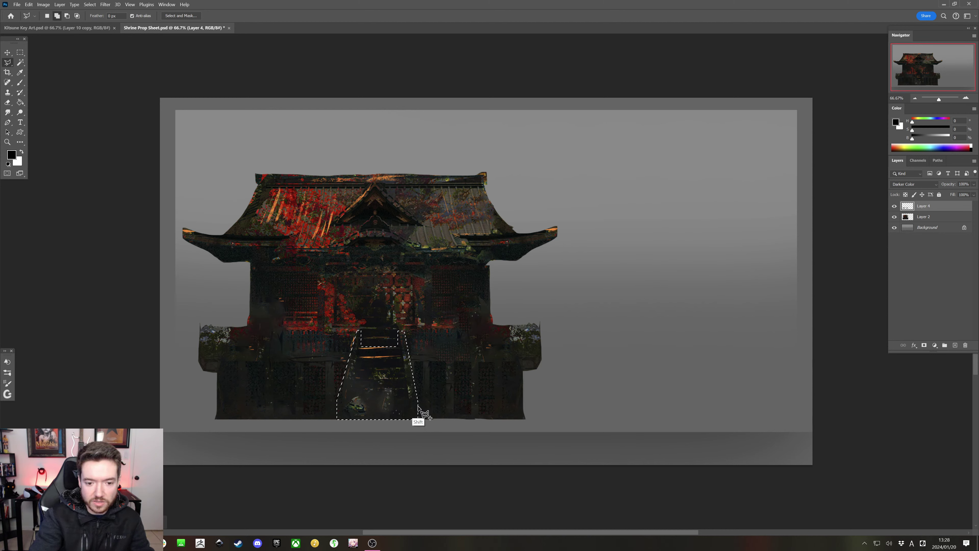
pyautogui.click(418, 406)
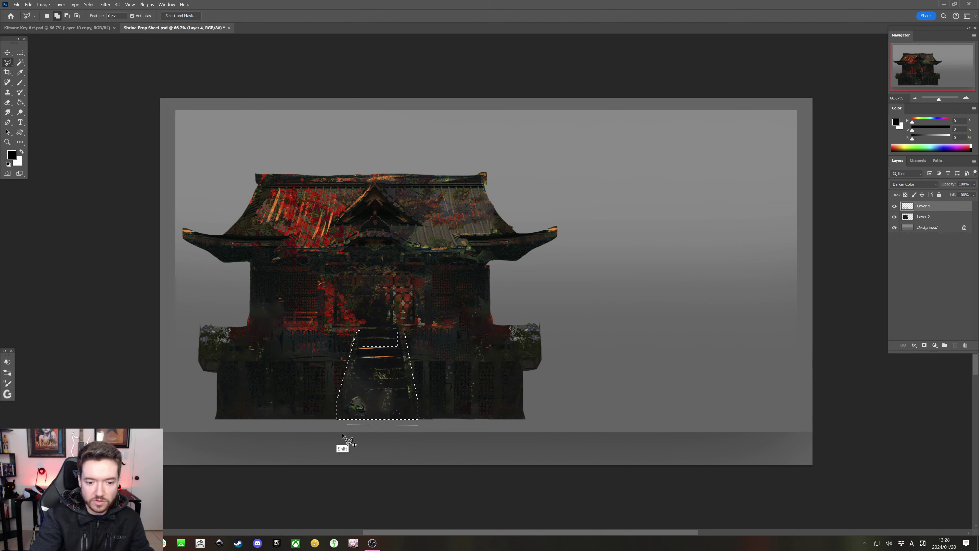
pyautogui.keyDown('ctrl'); pyautogui.click(368, 412); pyautogui.keyUp('ctrl')
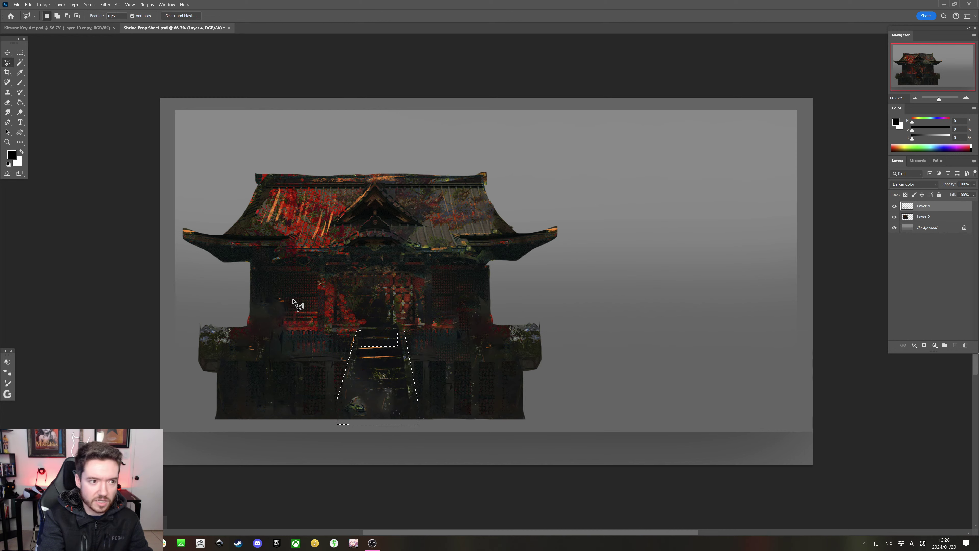
pyautogui.press('b')
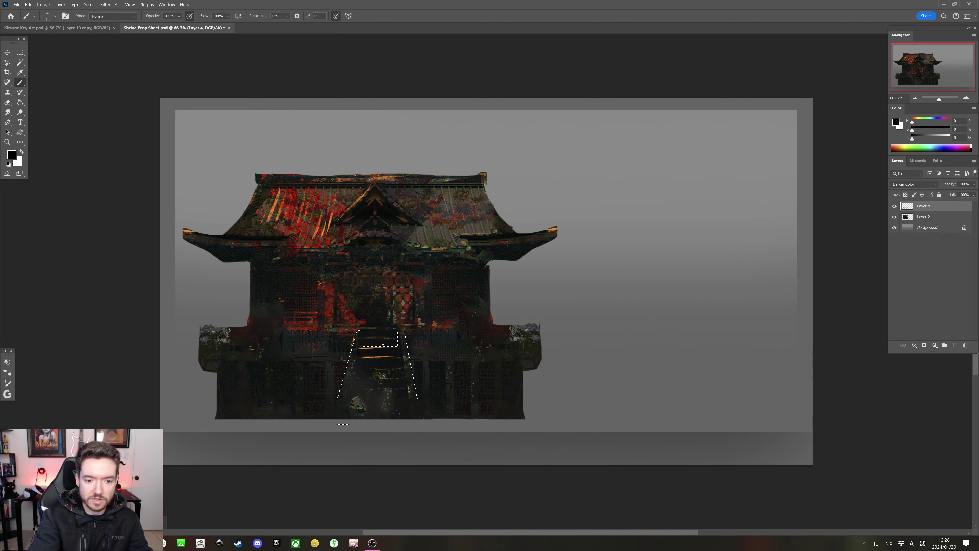
pyautogui.hotkey('ctrl', 'shift', 'i')
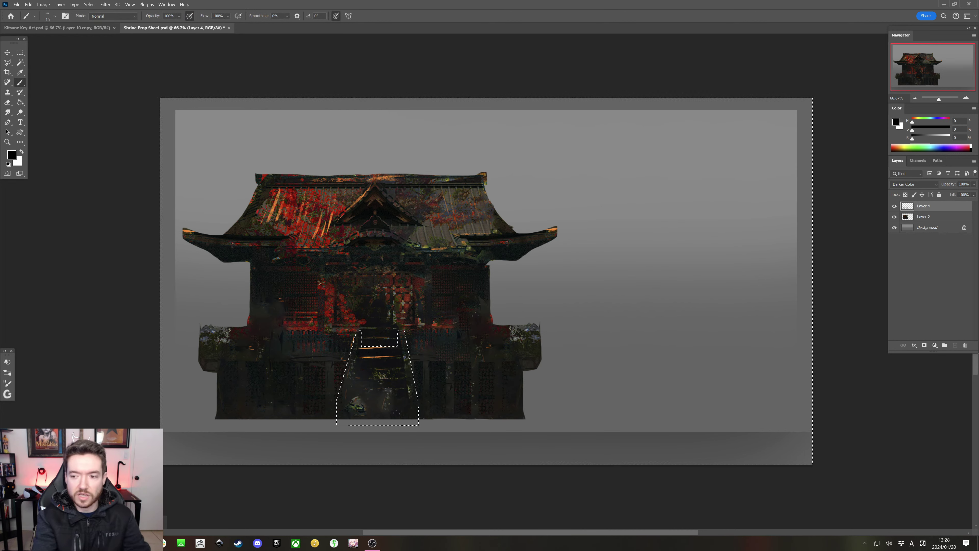
# Try rough black brush strokes over the doorway and top steps on Layer 4, and undo them
pyautogui.moveTo(367, 339)
pyautogui.mouseDown()
pyautogui.moveTo(388, 286)
pyautogui.moveTo(401, 292)
pyautogui.mouseUp()
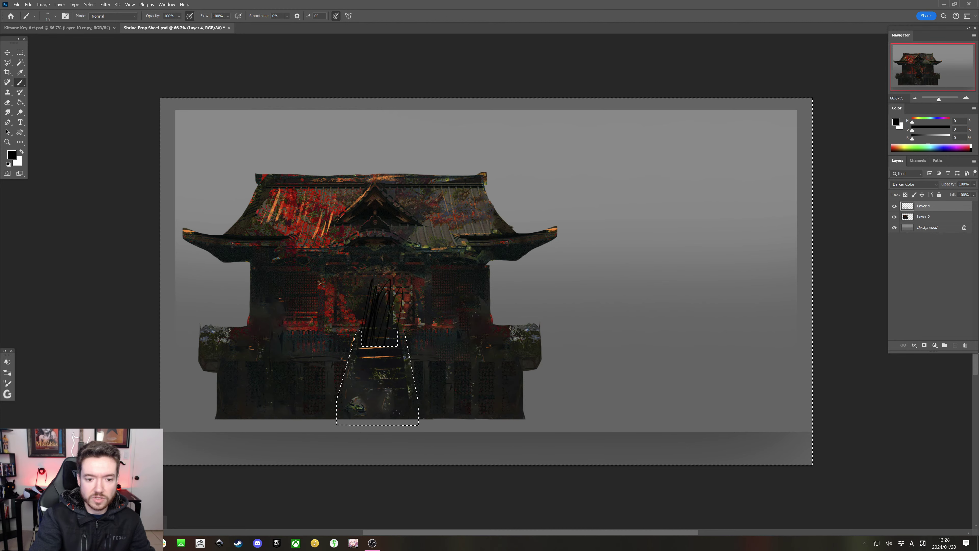
pyautogui.hotkey('ctrl', 'z')
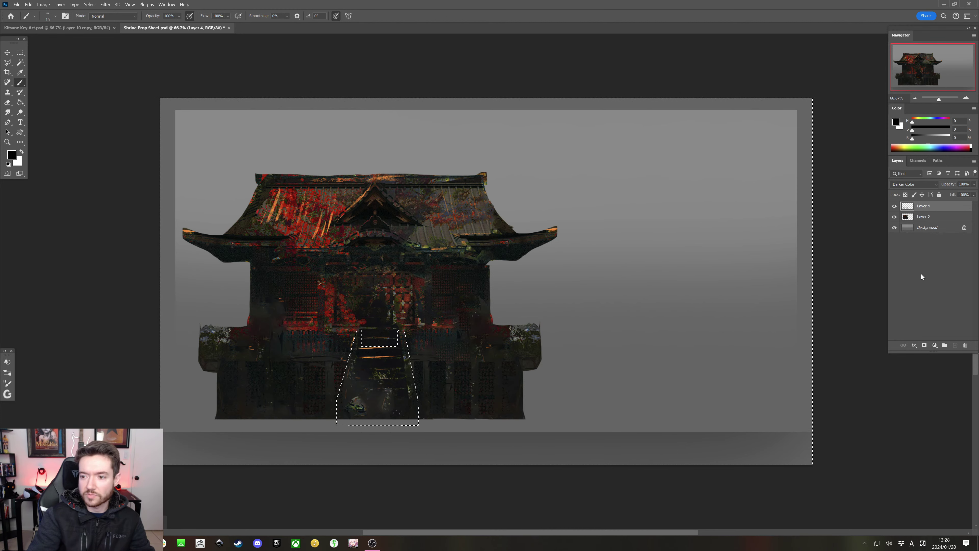
# Switch to Layer 2, enlarge the brush, and paint sampled near-black over the bright lines in the notch above the stairs
pyautogui.click(924, 217)
pyautogui.press(']')
pyautogui.press(']')
pyautogui.press(']')
pyautogui.press(']')
pyautogui.press(']')
pyautogui.keyDown('alt'); pyautogui.click(375, 327); pyautogui.keyUp('alt')
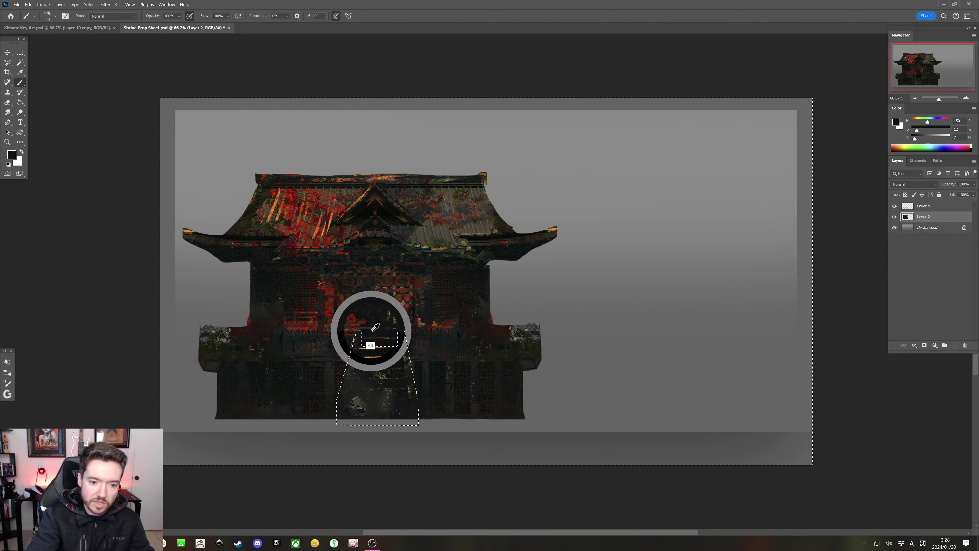
pyautogui.press(']')
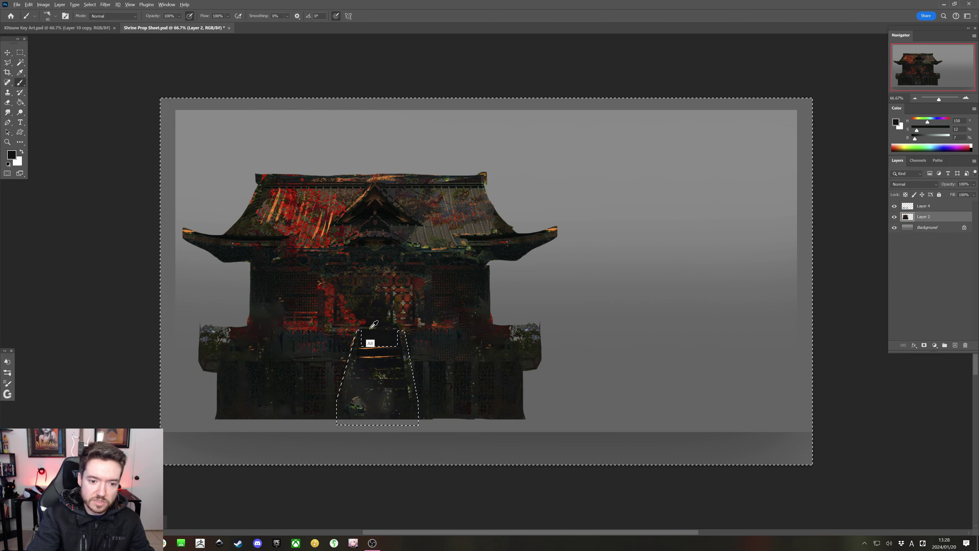
# Dab sampled dark green, red and grey tones around the notch to blend the doorway threshold with the top steps
pyautogui.keyDown('alt'); pyautogui.click(364, 335); pyautogui.keyUp('alt')
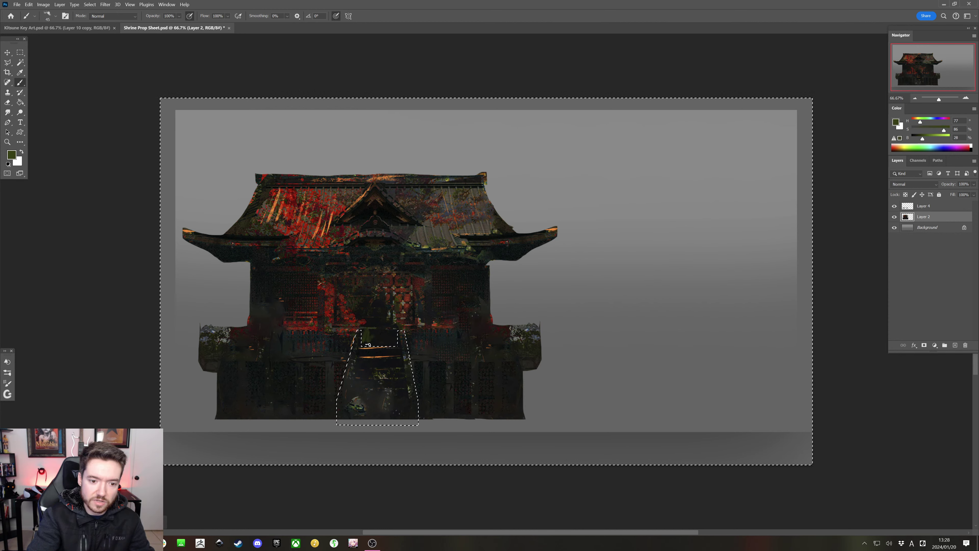
pyautogui.keyDown('alt'); pyautogui.click(364, 335); pyautogui.keyUp('alt')
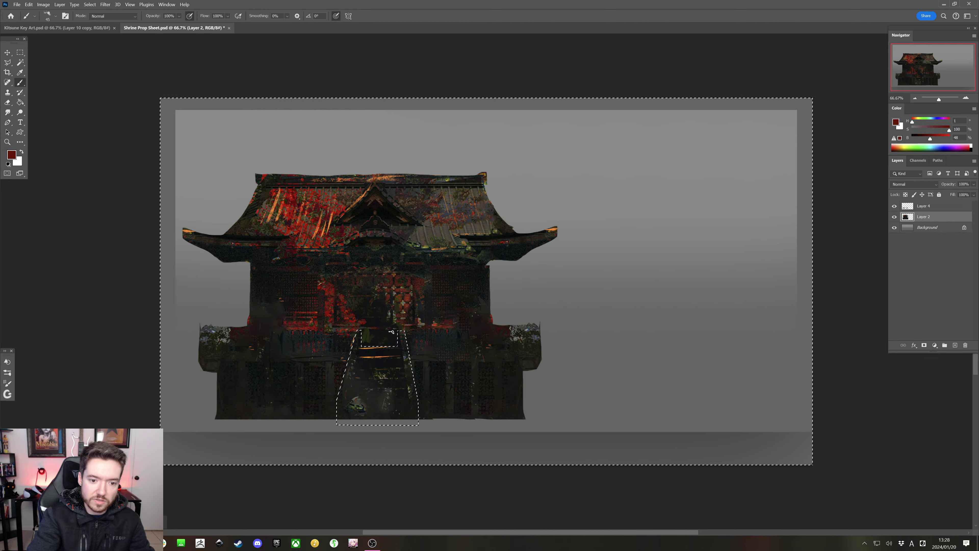
pyautogui.keyDown('alt'); pyautogui.click(358, 332); pyautogui.keyUp('alt')
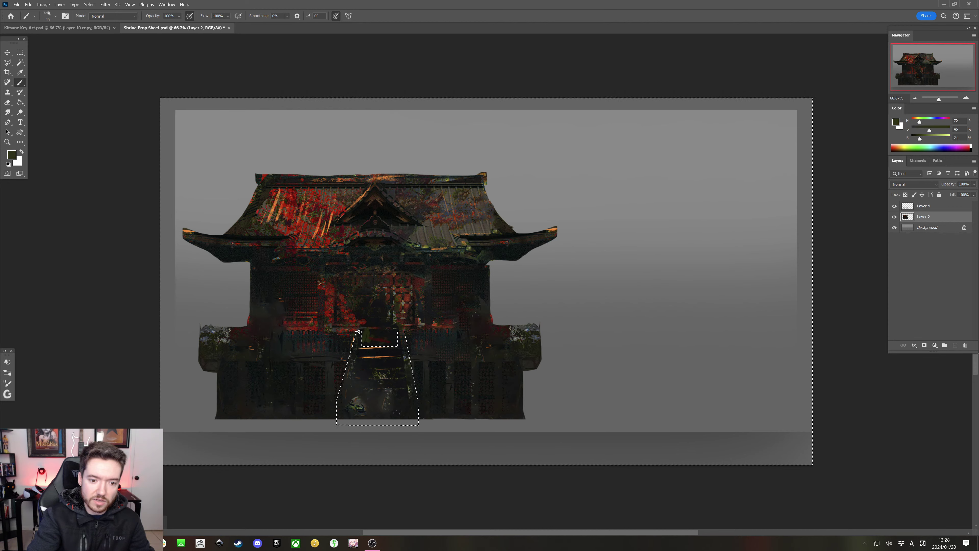
pyautogui.keyDown('alt'); pyautogui.click(397, 335); pyautogui.keyUp('alt')
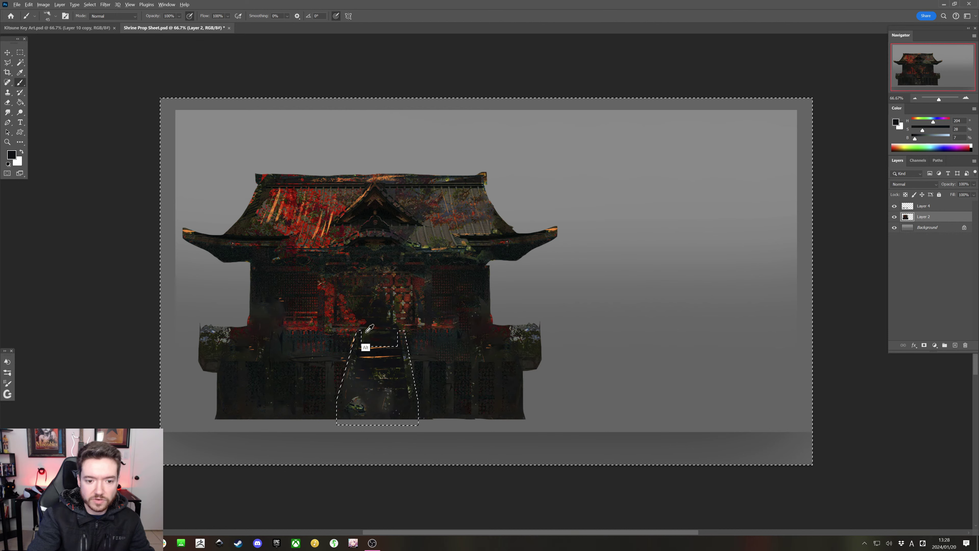
pyautogui.keyDown('alt'); pyautogui.click(395, 342); pyautogui.keyUp('alt')
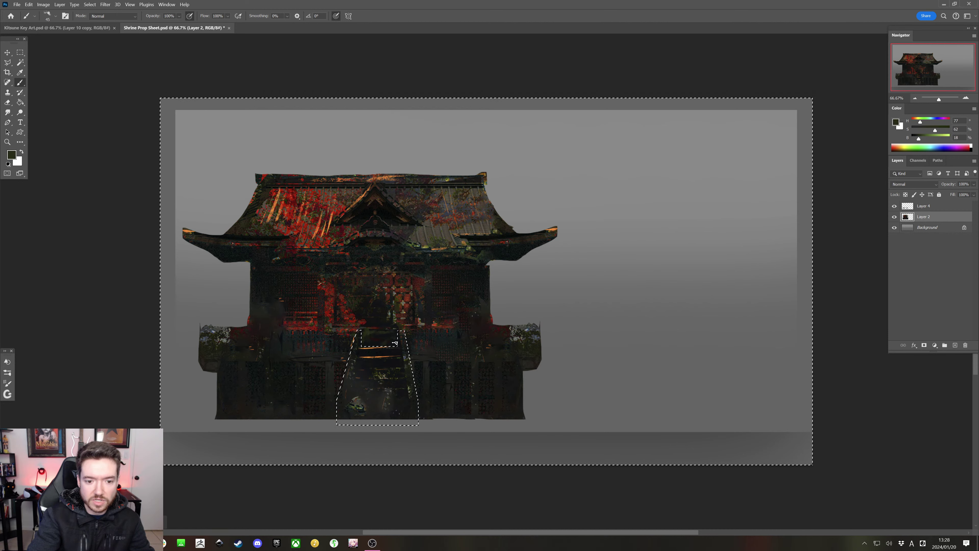
pyautogui.keyDown('alt'); pyautogui.click(361, 331); pyautogui.keyUp('alt')
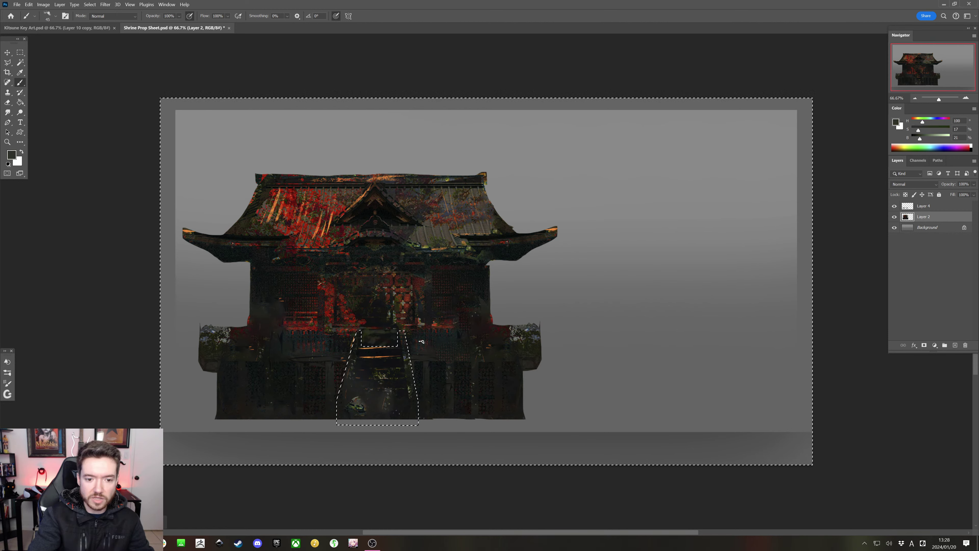
# Check the staircase edge without the selection, restore the selection, and sample the upper step's orange highlight with a smaller brush
pyautogui.hotkey('ctrl', 'd')
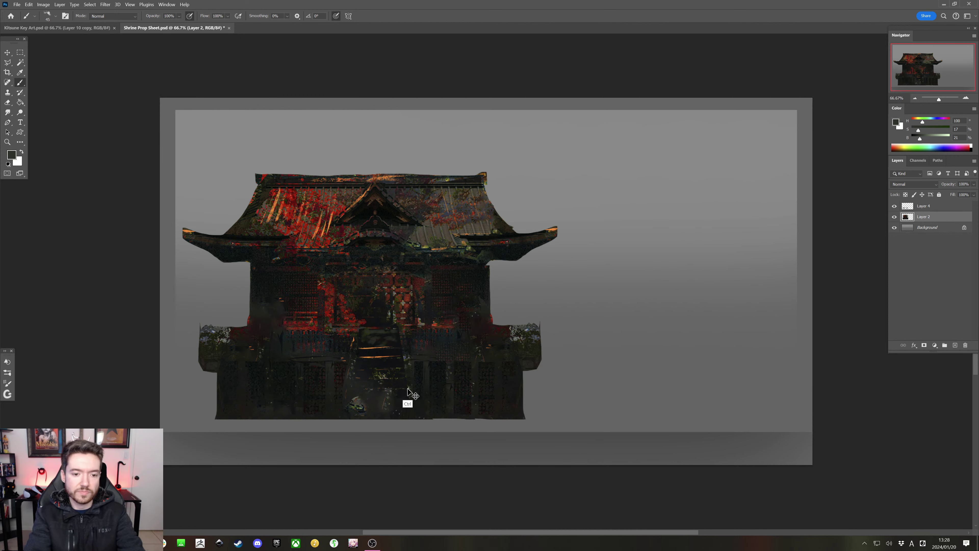
pyautogui.hotkey('ctrl', 'shift', 'd')
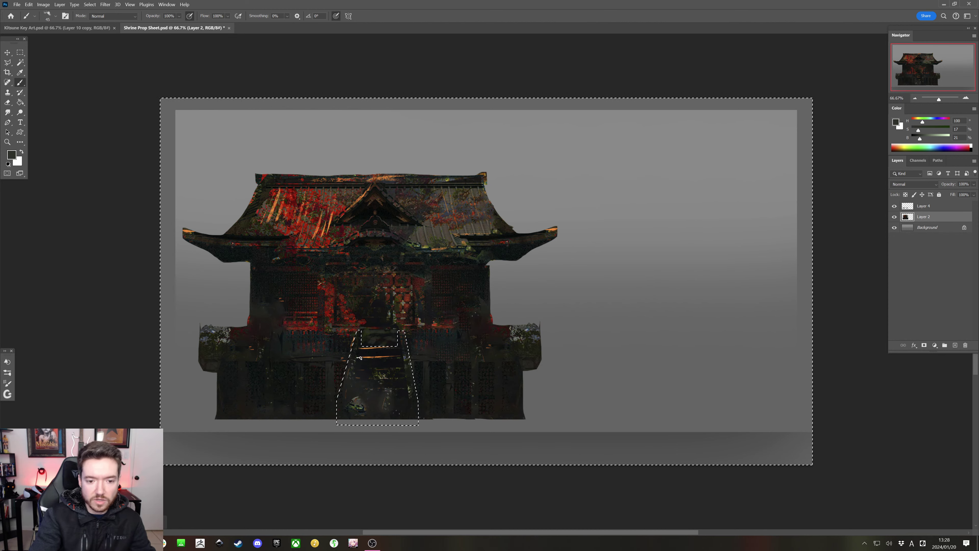
pyautogui.press('[')
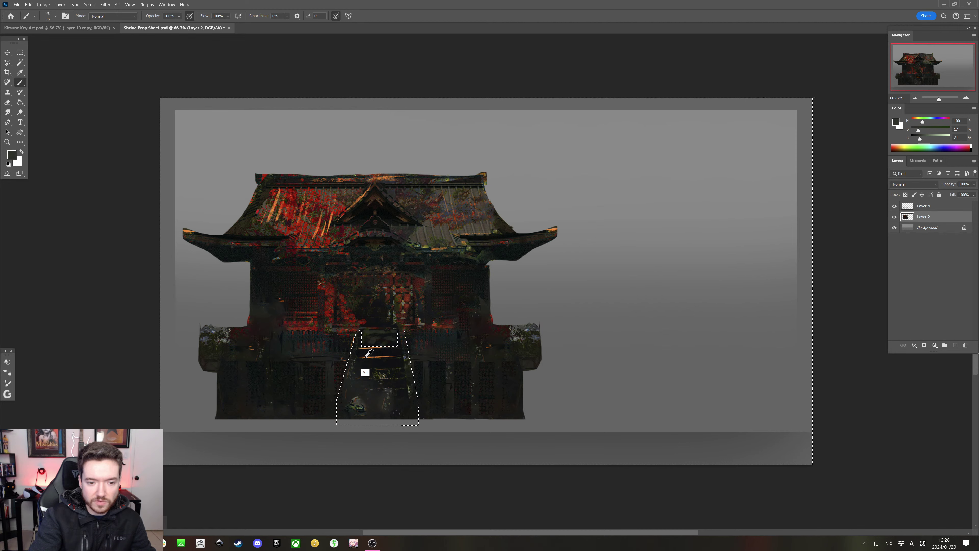
pyautogui.keyDown('alt'); pyautogui.click(369, 354); pyautogui.keyUp('alt')
pyautogui.press('[')
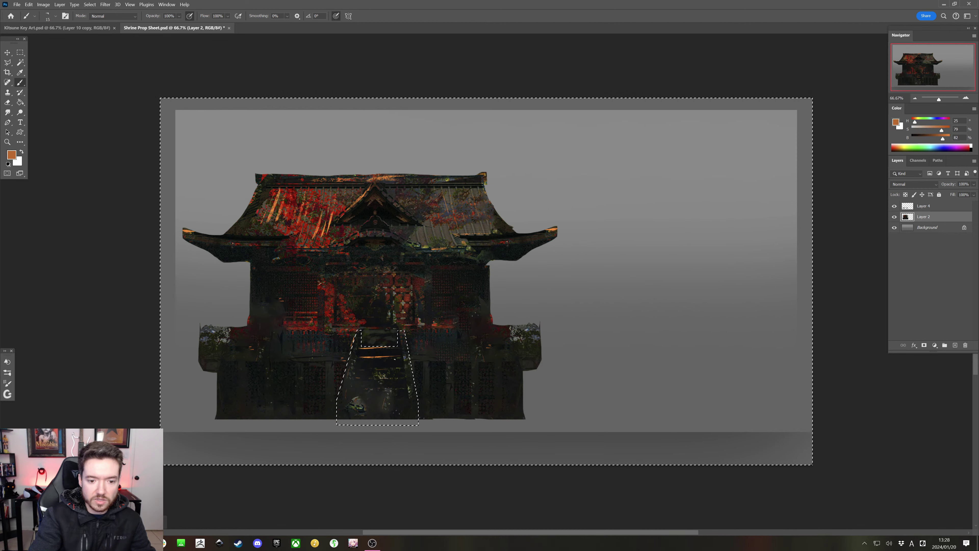
# Sample near-black at the staircase's foot with an enlarged brush, invert the selection back to the staircase, and paint its bottom strip dark
pyautogui.press(']')
pyautogui.press(']')
pyautogui.press(']')
pyautogui.press(']')
pyautogui.press(']')
pyautogui.press(']')
pyautogui.press(']')
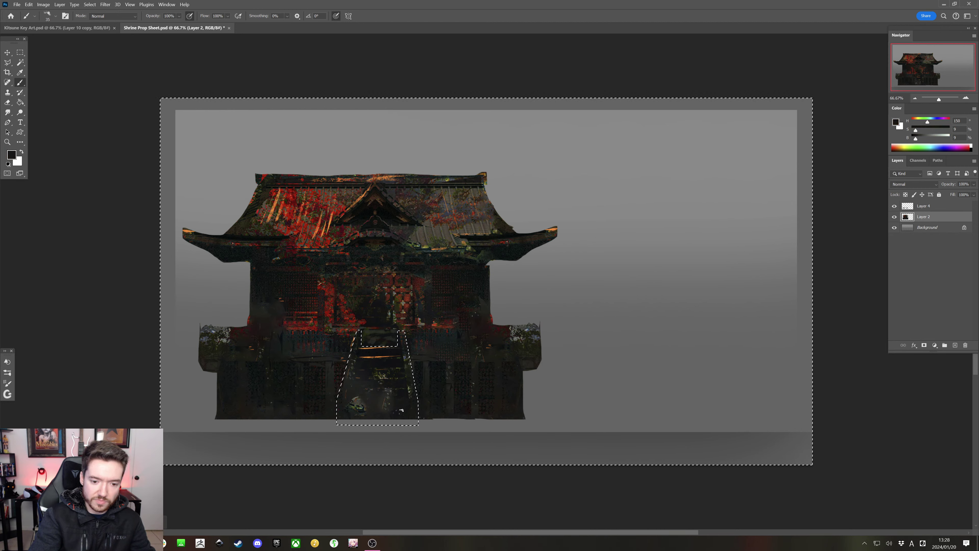
pyautogui.keyDown('alt'); pyautogui.click(398, 421); pyautogui.keyUp('alt')
pyautogui.press(']')
pyautogui.press(']')
pyautogui.press(']')
pyautogui.press(']')
pyautogui.press(']')
pyautogui.press(']')
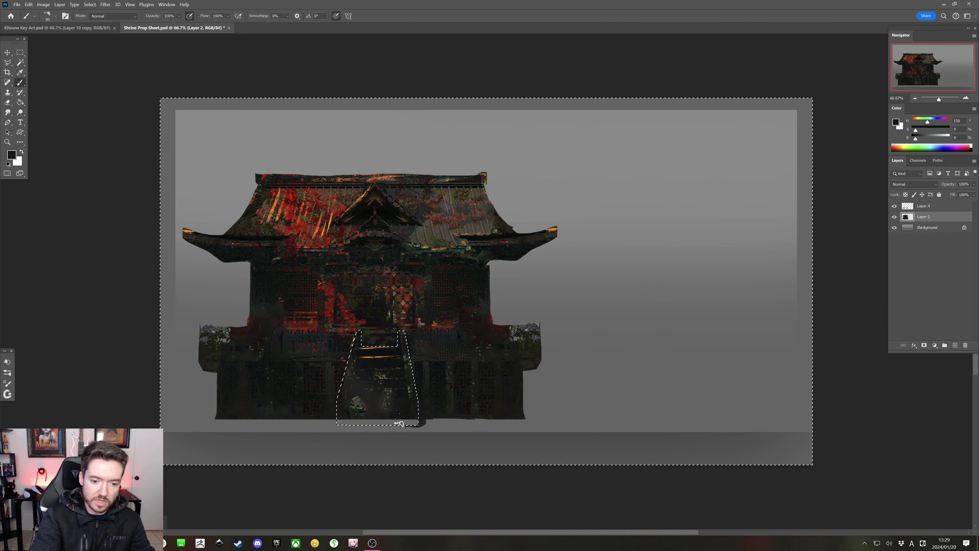
pyautogui.hotkey('ctrl', 'shift', 'i')
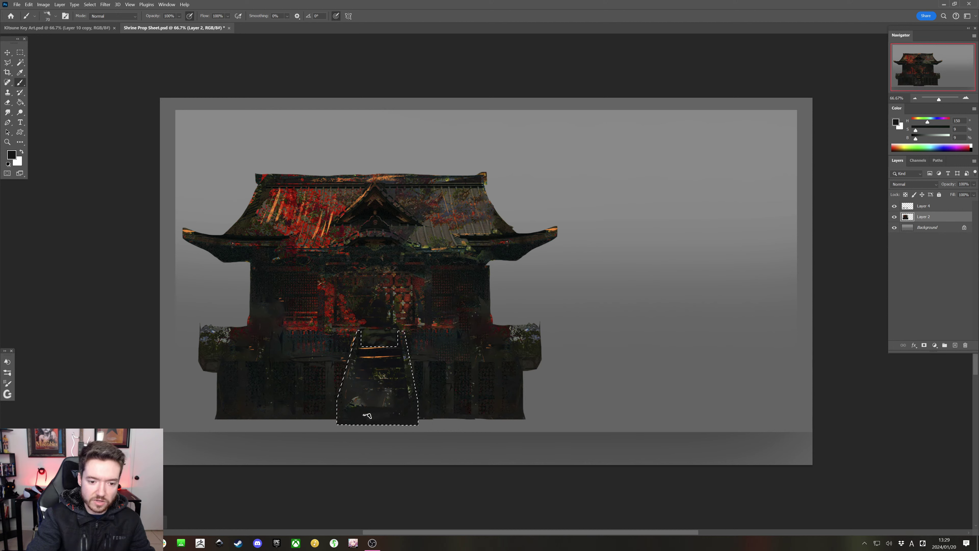
# Paint straight dark bands as individual steps down the staircase using sampled blue-black, and copy the selected staircase to a new layer
pyautogui.keyDown('alt'); pyautogui.click(392, 368); pyautogui.keyUp('alt')
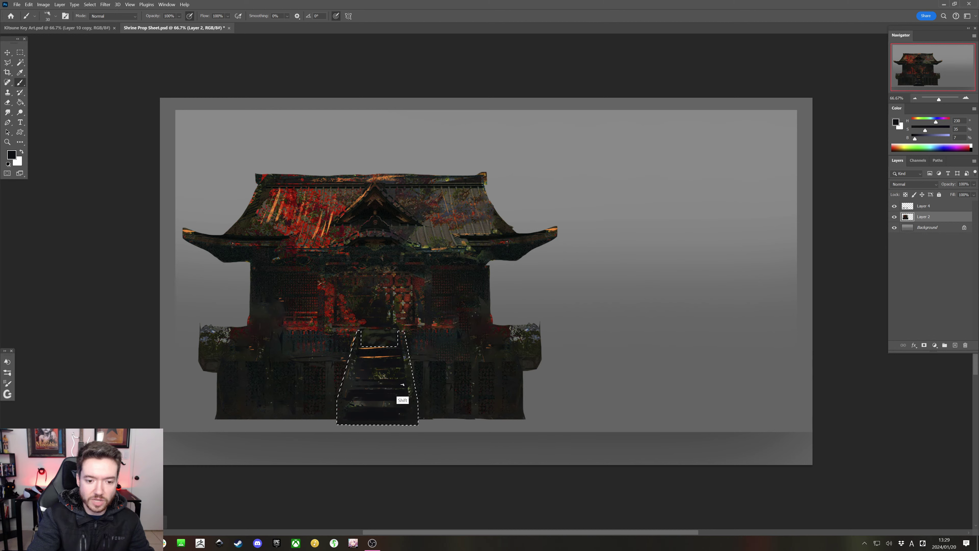
pyautogui.press('shift')
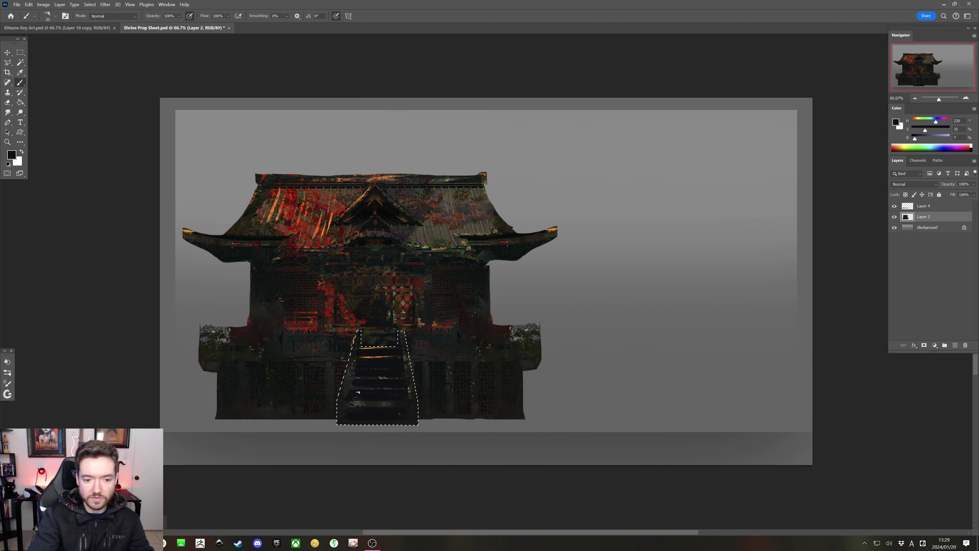
pyautogui.press('[')
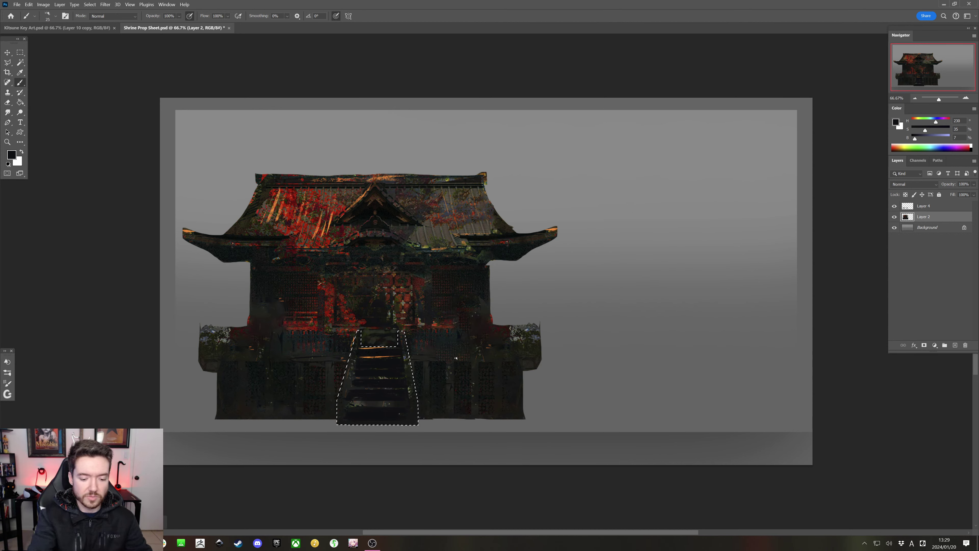
pyautogui.hotkey('ctrl', 'j')
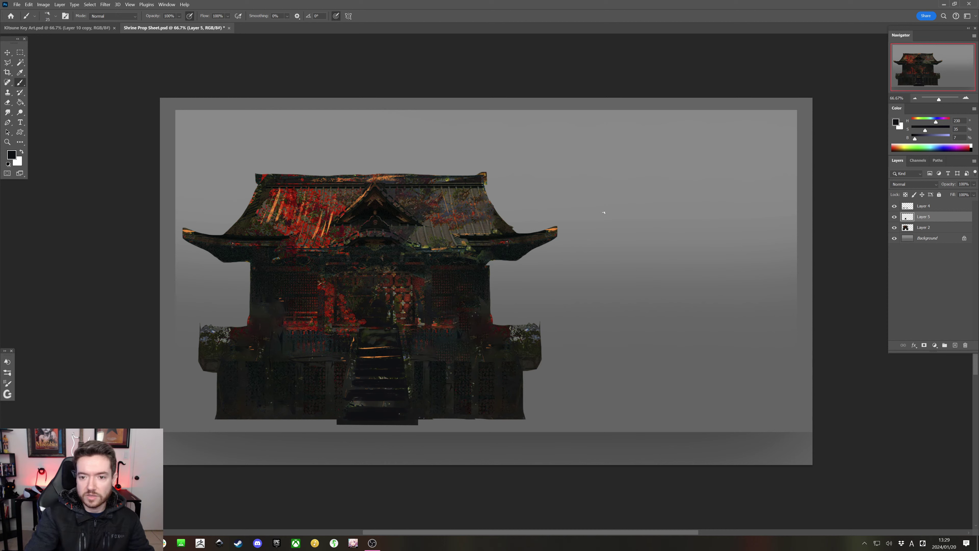
# Try sketching a slanted staircase with two diagonal rails and short rungs in the empty grey area, and undo it
pyautogui.press('[')
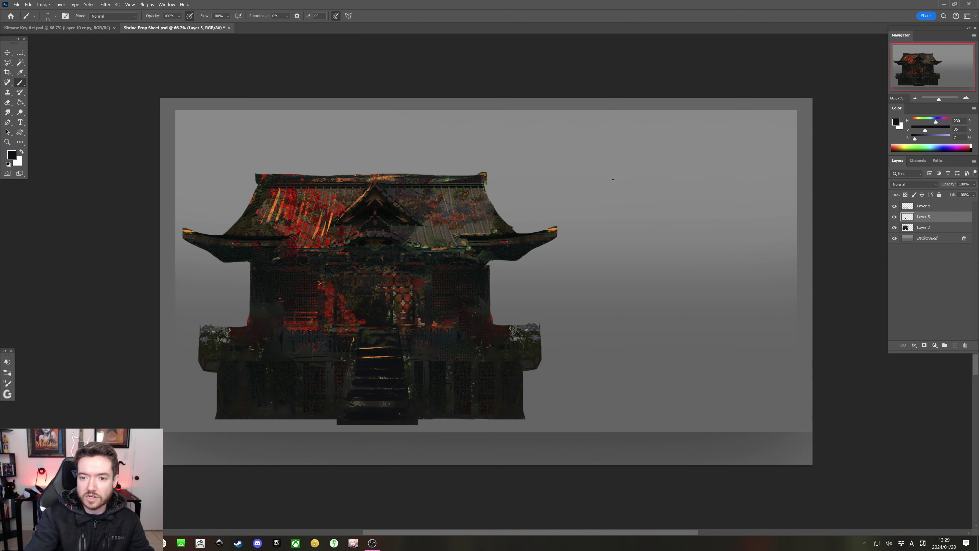
pyautogui.moveTo(575, 151); pyautogui.dragTo(629, 205)
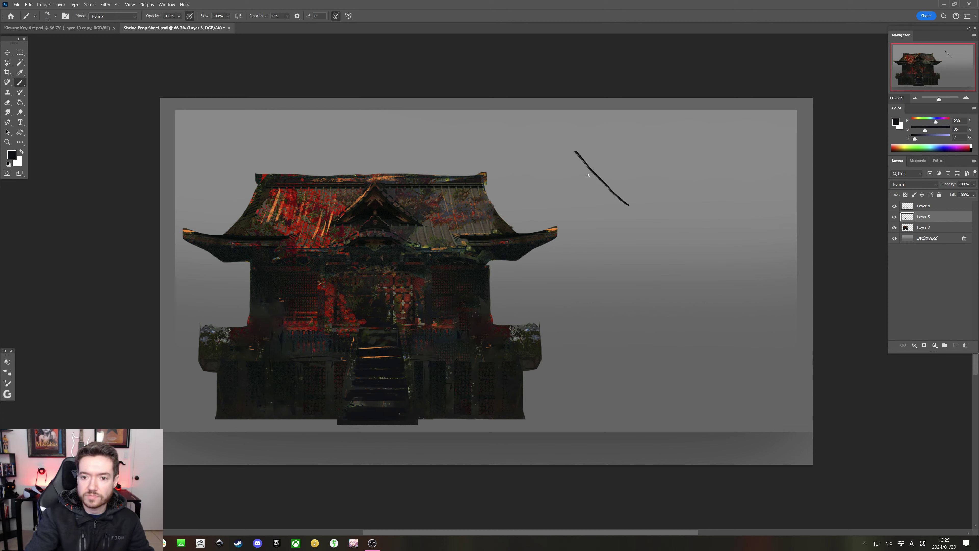
pyautogui.moveTo(565, 165)
pyautogui.mouseDown()
pyautogui.moveTo(583, 166)
pyautogui.moveTo(601, 188)
pyautogui.mouseUp()
pyautogui.moveTo(593, 198); pyautogui.dragTo(622, 207)
pyautogui.moveTo(551, 156); pyautogui.dragTo(603, 218)
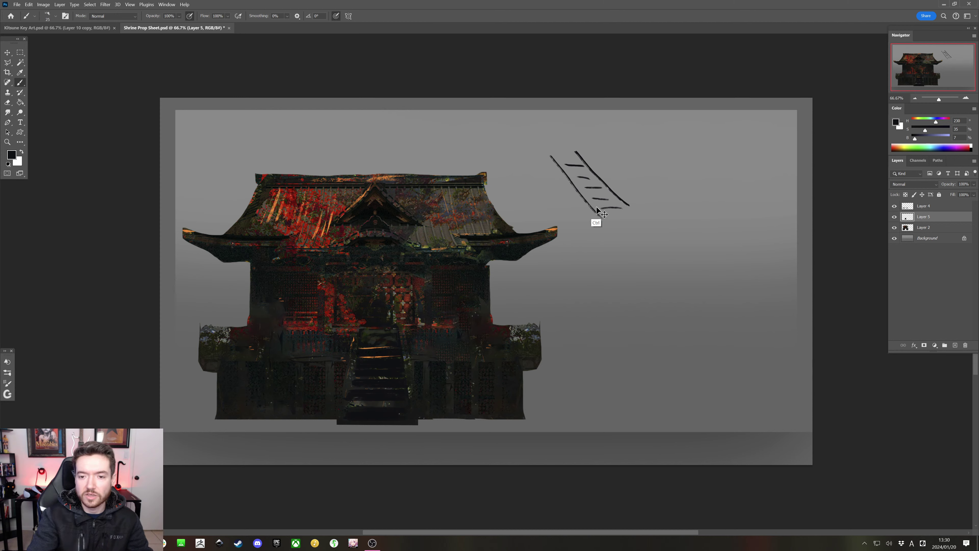
pyautogui.hotkey('ctrl', 'alt', 'z')
pyautogui.hotkey('ctrl', 'alt', 'z')
pyautogui.hotkey('ctrl', 'alt', 'z')
pyautogui.hotkey('ctrl', 'alt', 'z')
pyautogui.hotkey('ctrl', 'alt', 'z')
pyautogui.hotkey('ctrl', 'alt', 'z')
pyautogui.hotkey('ctrl', 'alt', 'z')
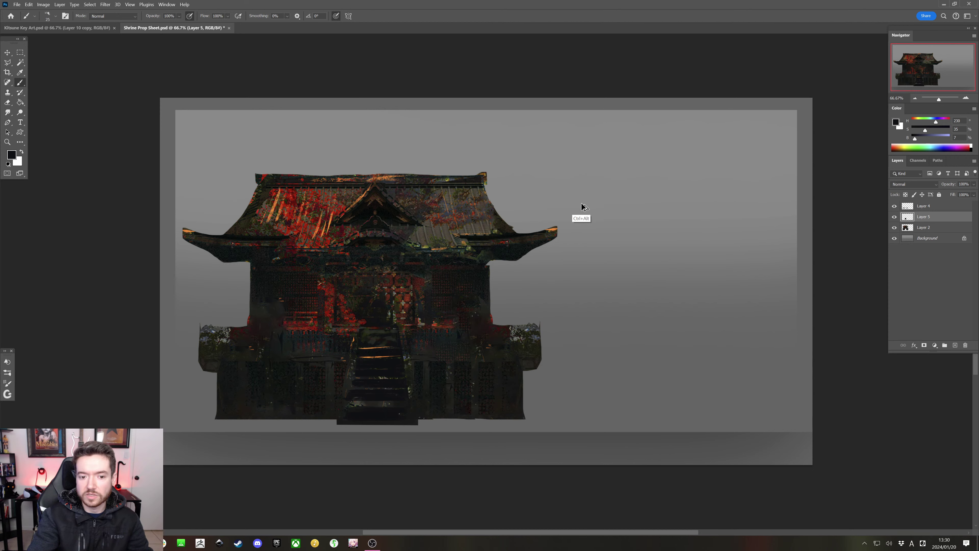
# Try two thin converging stair side lines in the empty grey area, and undo them
pyautogui.moveTo(638, 165); pyautogui.dragTo(627, 205)
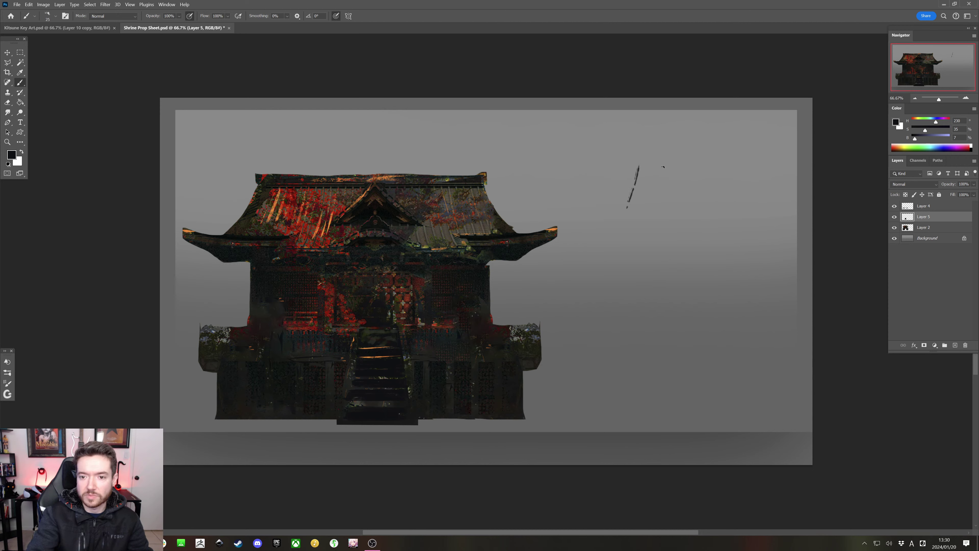
pyautogui.moveTo(663, 166); pyautogui.dragTo(683, 211)
pyautogui.hotkey('ctrl', 'alt', 'z')
pyautogui.hotkey('ctrl', 'alt', 'z')
pyautogui.hotkey('ctrl', 'alt', 'z')
pyautogui.press(']')
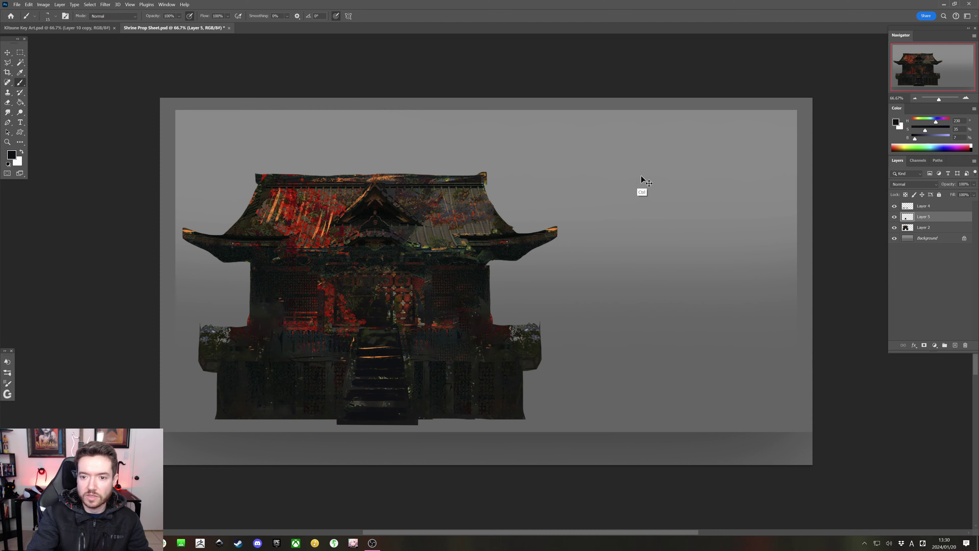
# Sketch two thin black side lines spreading apart downward in the empty grey area as a demonstration staircase
pyautogui.moveTo(634, 164); pyautogui.dragTo(614, 218)
pyautogui.moveTo(675, 165); pyautogui.dragTo(695, 213)
pyautogui.hotkey('ctrl', 'alt', 'z')
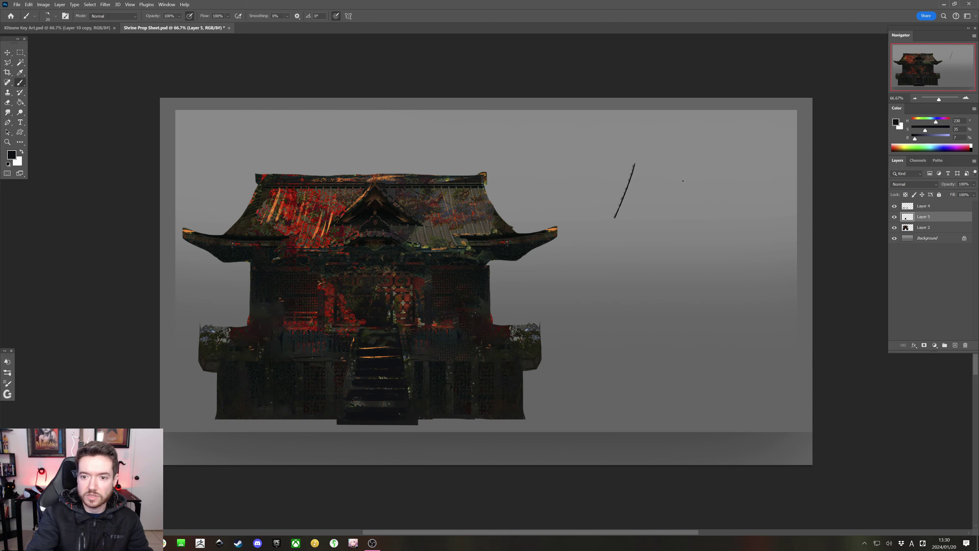
pyautogui.moveTo(676, 162); pyautogui.dragTo(697, 216)
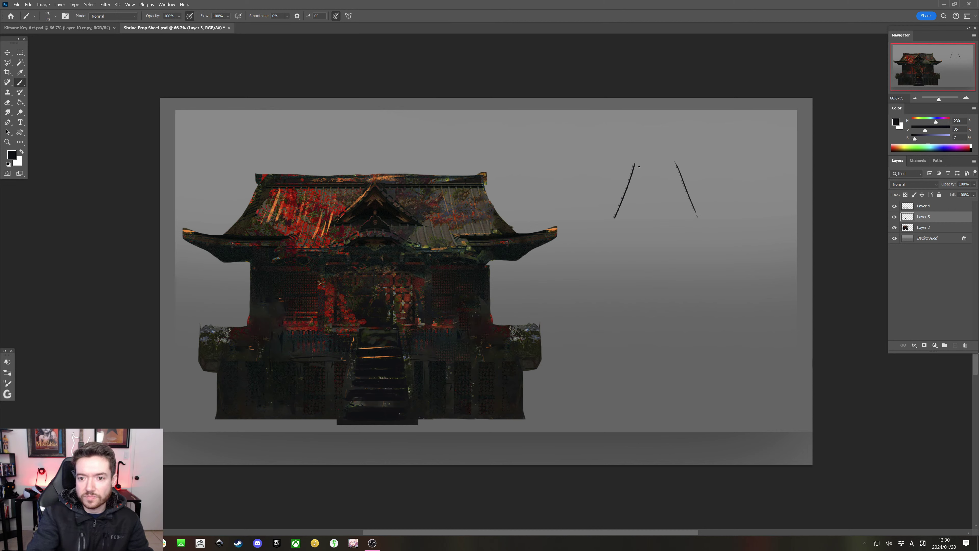
pyautogui.press('shift')
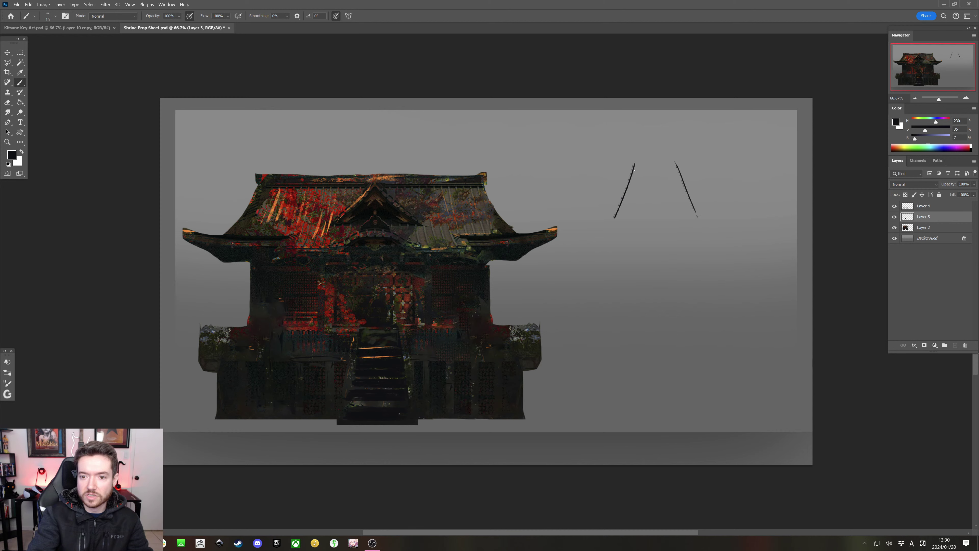
pyautogui.keyDown('shift'); pyautogui.click(675, 168); pyautogui.keyUp('shift')
pyautogui.hotkey('ctrl', 'z')
# Create a new layer and draw four straight horizontal step lines between the two sketched side lines
pyautogui.click(956, 345)
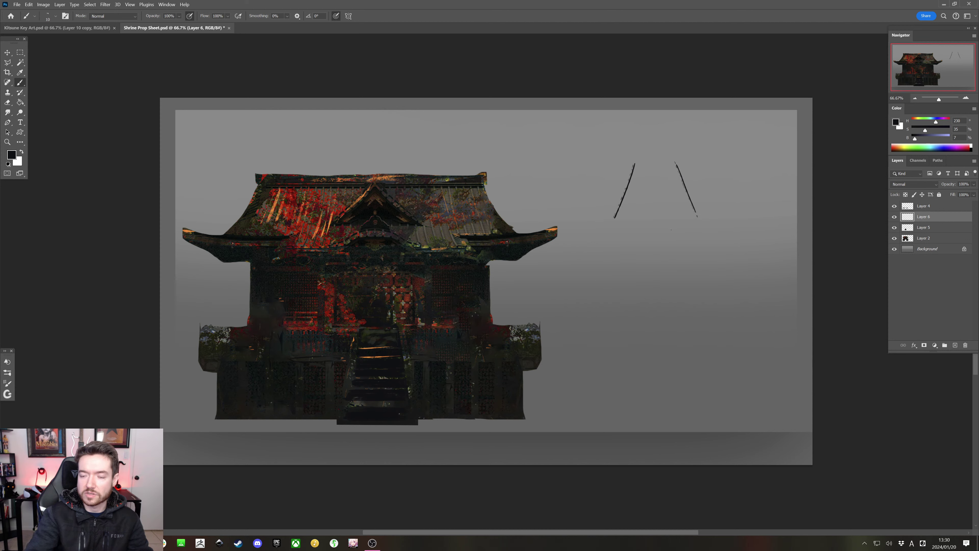
pyautogui.keyDown('shift'); pyautogui.click(635, 168); pyautogui.keyUp('shift')
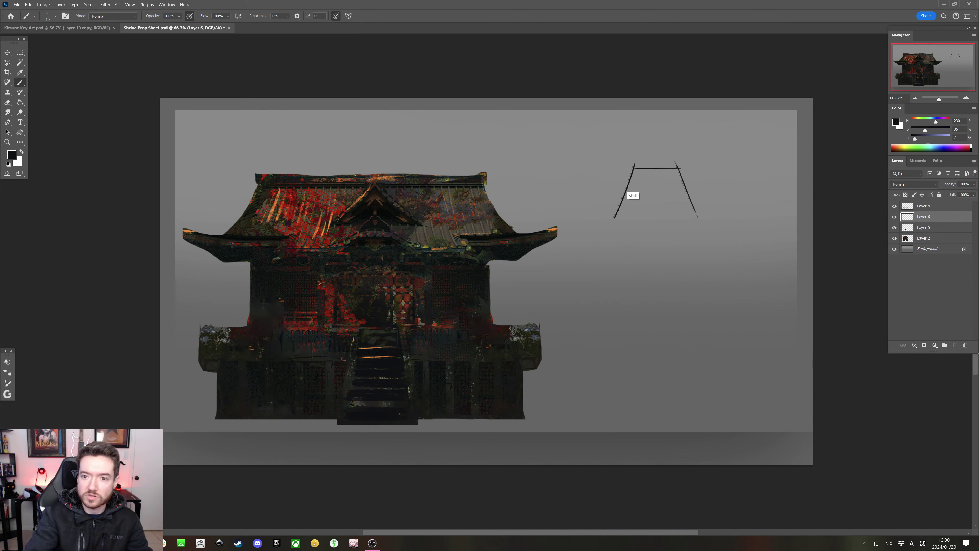
pyautogui.moveTo(632, 178)
pyautogui.mouseDown()
pyautogui.moveTo(678, 189)
pyautogui.moveTo(641, 190)
pyautogui.moveTo(686, 194)
pyautogui.mouseUp()
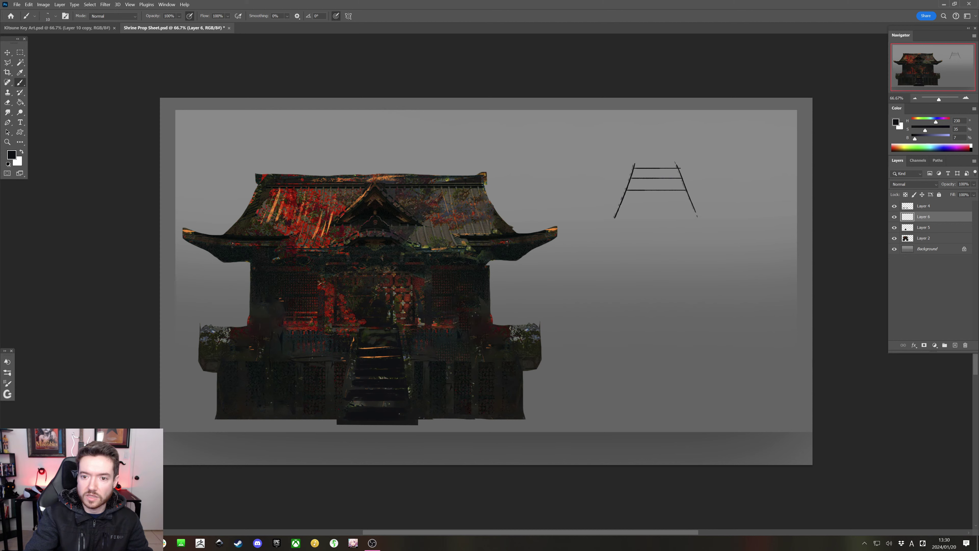
pyautogui.moveTo(623, 203); pyautogui.dragTo(691, 202)
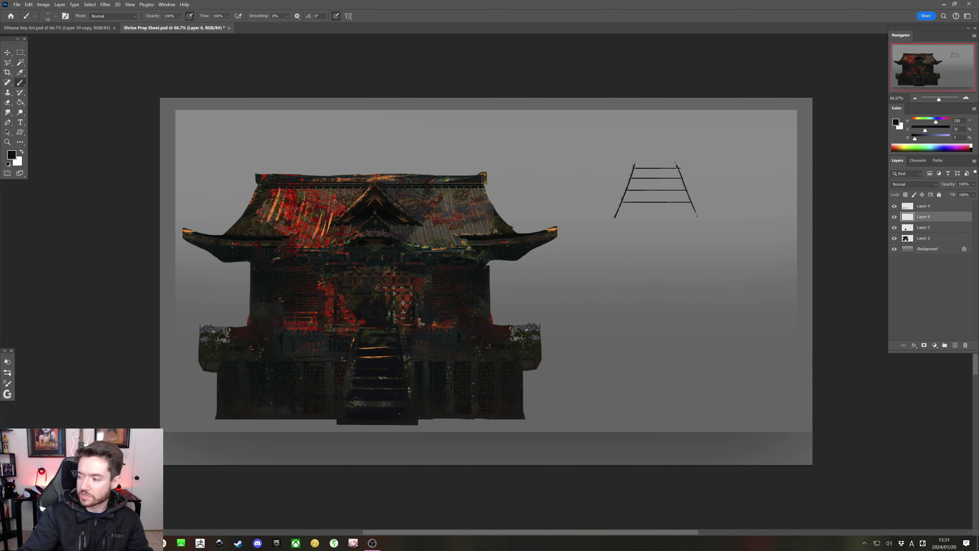
# With a smaller brush, draw short vertical riser lines down from both ends of each of the four horizontal step lines
pyautogui.scroll(3, 677, 166)
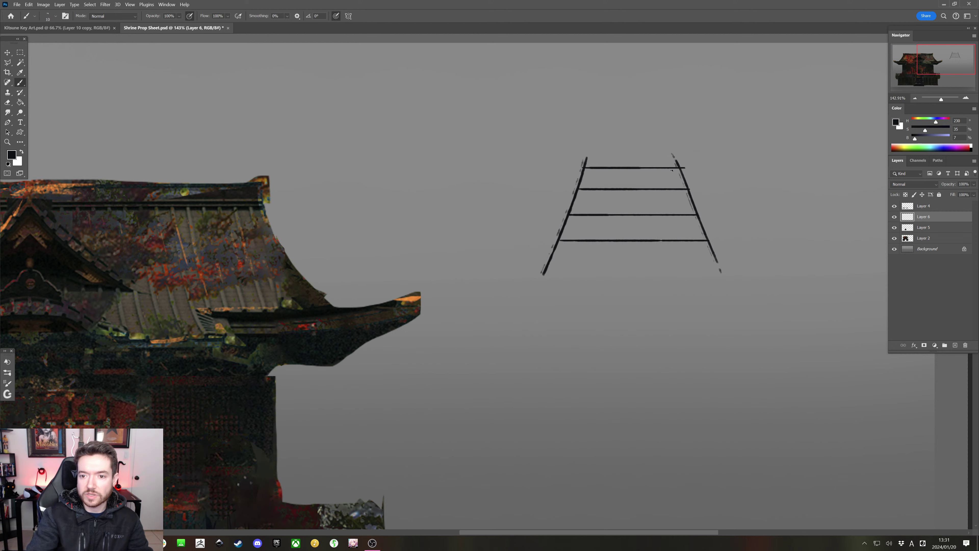
pyautogui.press('[')
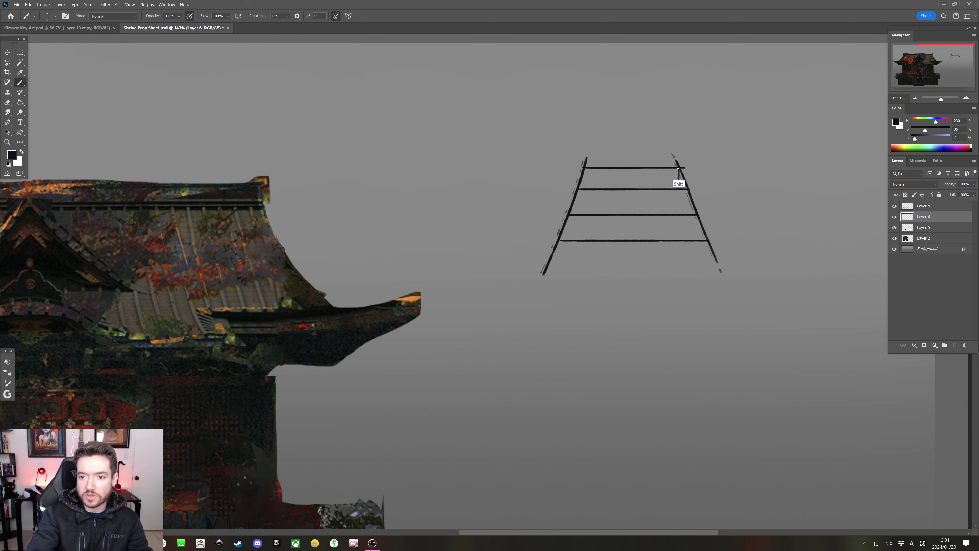
pyautogui.moveTo(678, 170); pyautogui.dragTo(679, 186)
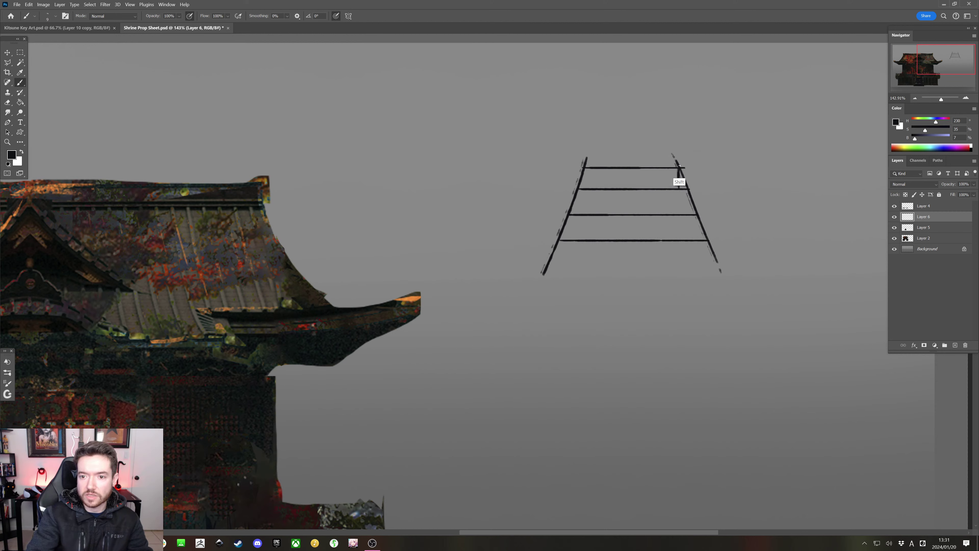
pyautogui.moveTo(587, 168); pyautogui.dragTo(587, 188)
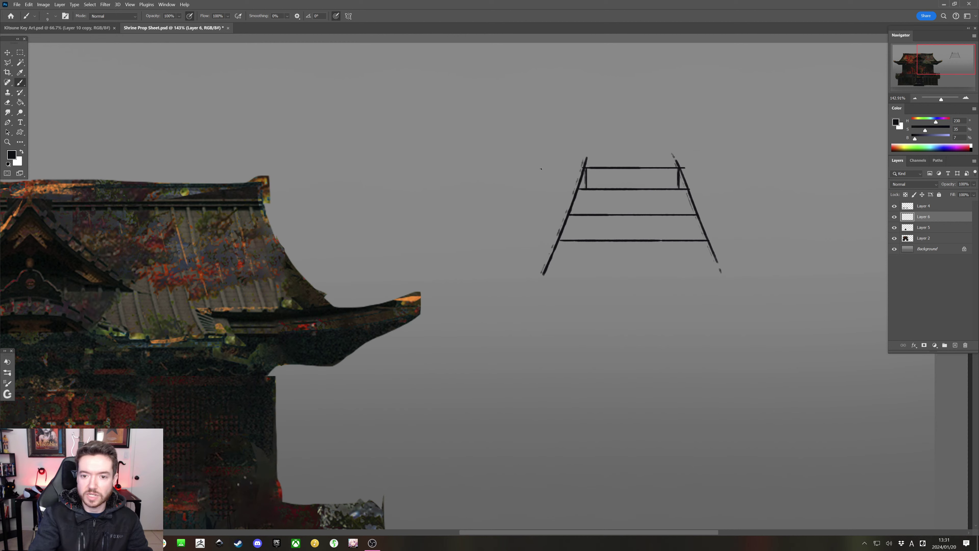
pyautogui.moveTo(579, 189); pyautogui.dragTo(579, 215)
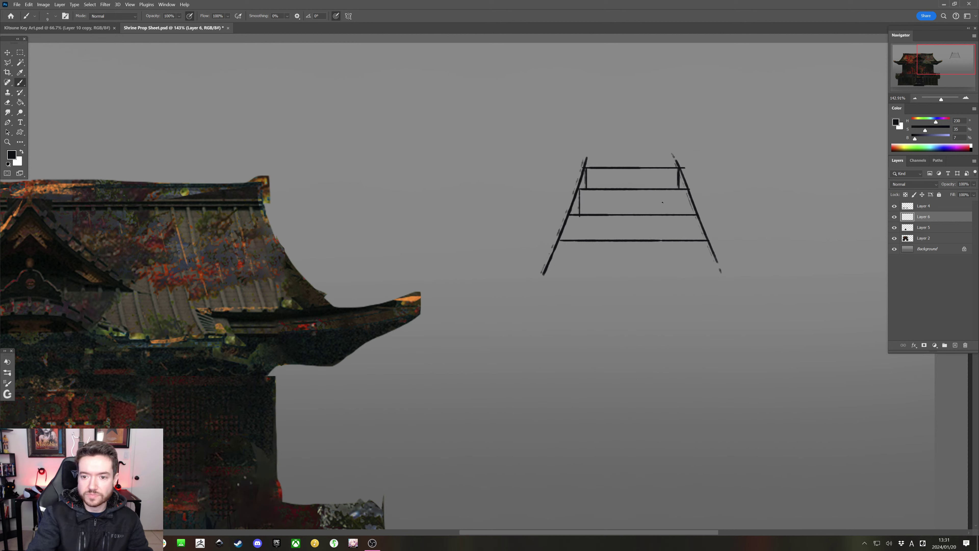
pyautogui.moveTo(688, 189); pyautogui.dragTo(688, 213)
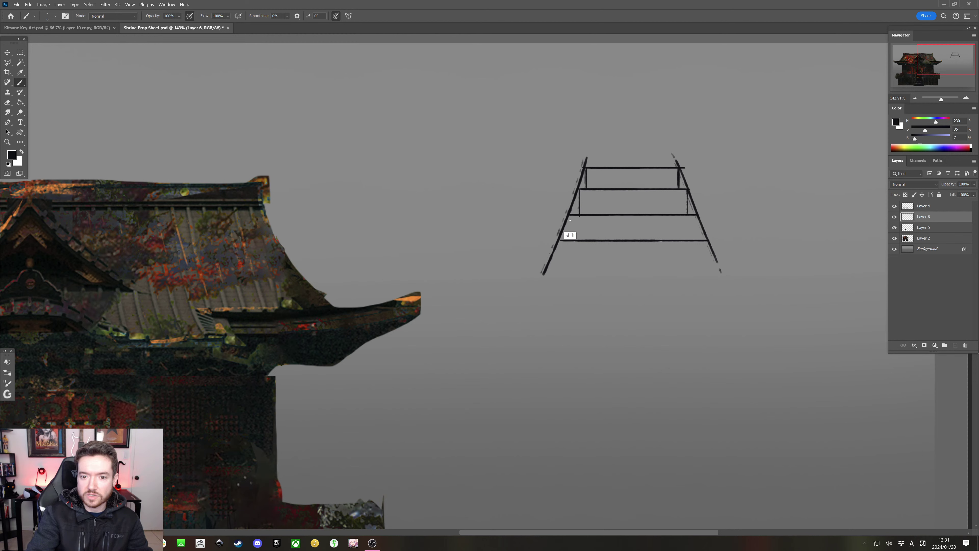
pyautogui.moveTo(569, 216); pyautogui.dragTo(569, 242)
pyautogui.moveTo(697, 215); pyautogui.dragTo(698, 240)
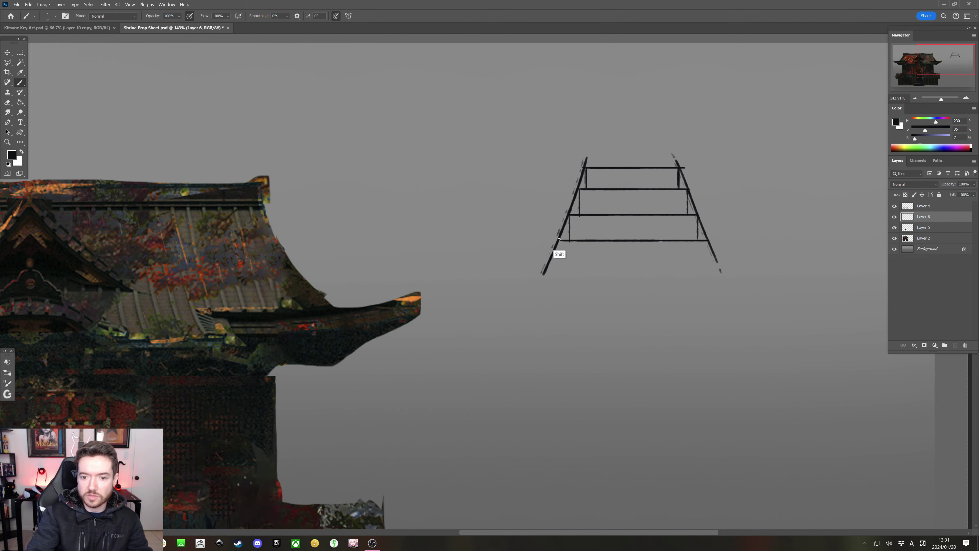
pyautogui.moveTo(560, 241); pyautogui.dragTo(561, 269)
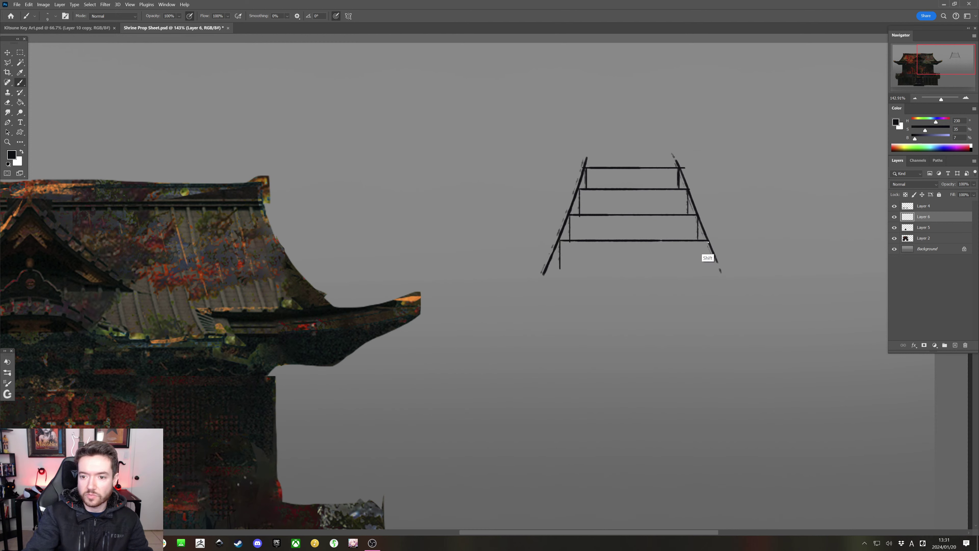
pyautogui.moveTo(708, 242); pyautogui.dragTo(708, 270)
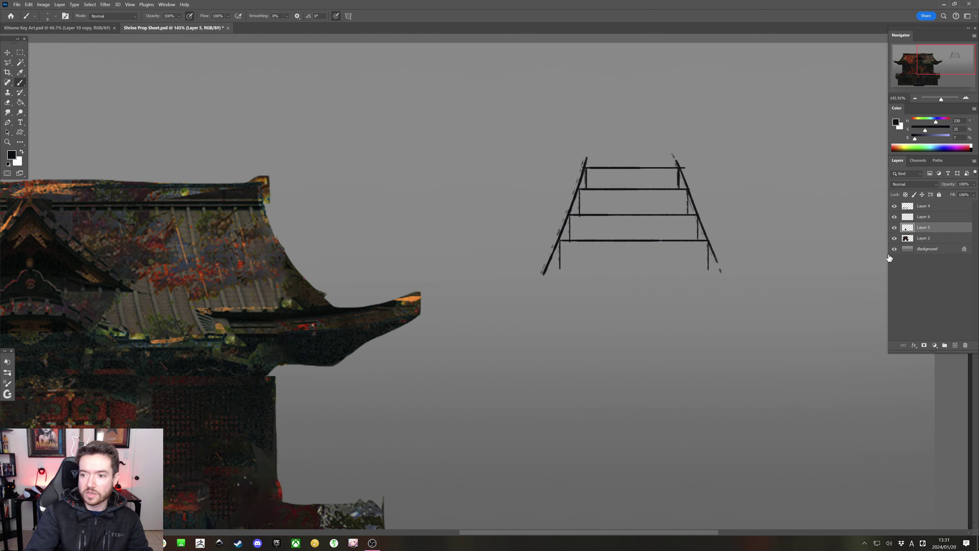
# Erase the two slanted side lines on Layer 5, leaving only the stepped outline of the front-view staircase
pyautogui.click(914, 228)
pyautogui.moveTo(628, 154)
pyautogui.mouseDown()
pyautogui.moveTo(606, 226)
pyautogui.moveTo(675, 191)
pyautogui.moveTo(660, 230)
pyautogui.mouseUp()
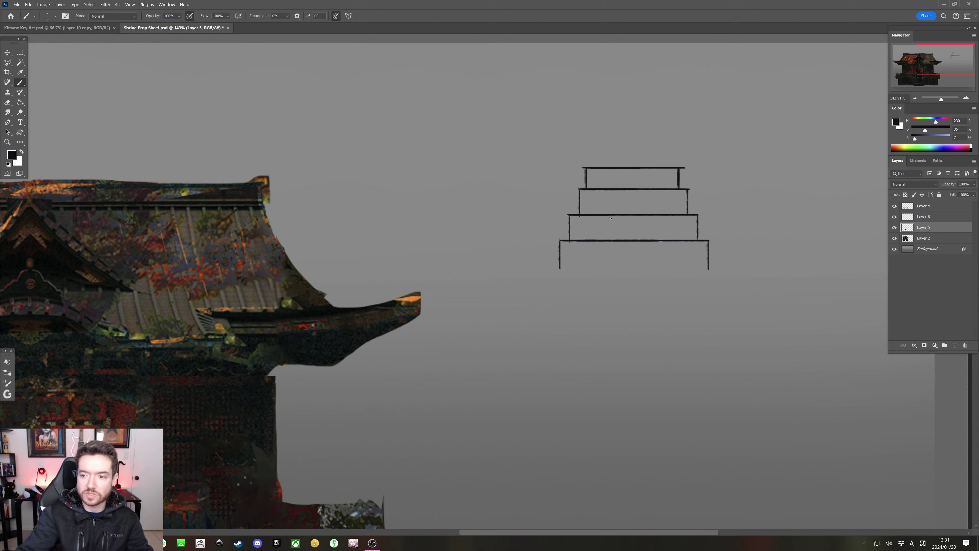
# On Layer 6, draw two parallel diagonal guide lines descending to the right, beside the front-view staircase sketch
pyautogui.click(898, 219)
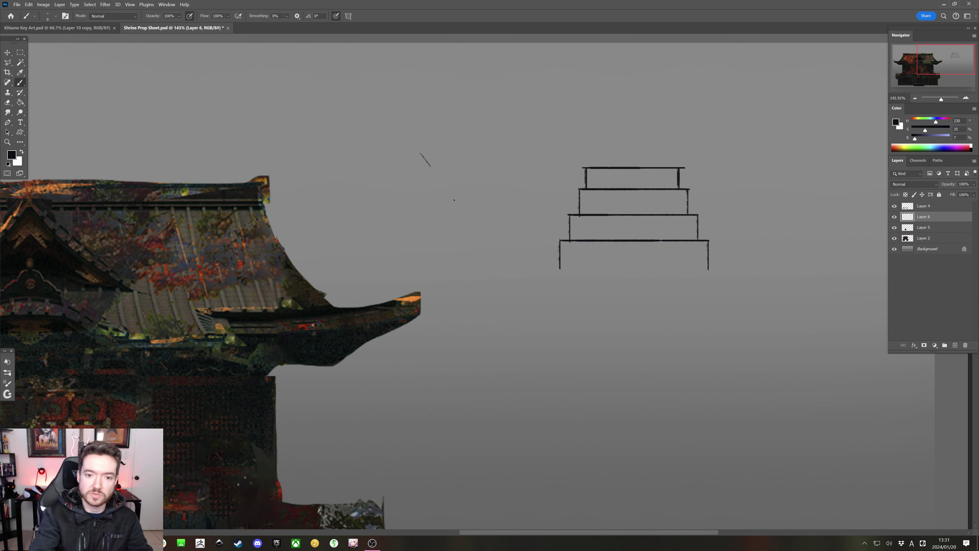
pyautogui.moveTo(454, 200); pyautogui.dragTo(503, 270)
pyautogui.hotkey('ctrl', 'z')
pyautogui.moveTo(412, 155); pyautogui.dragTo(508, 278)
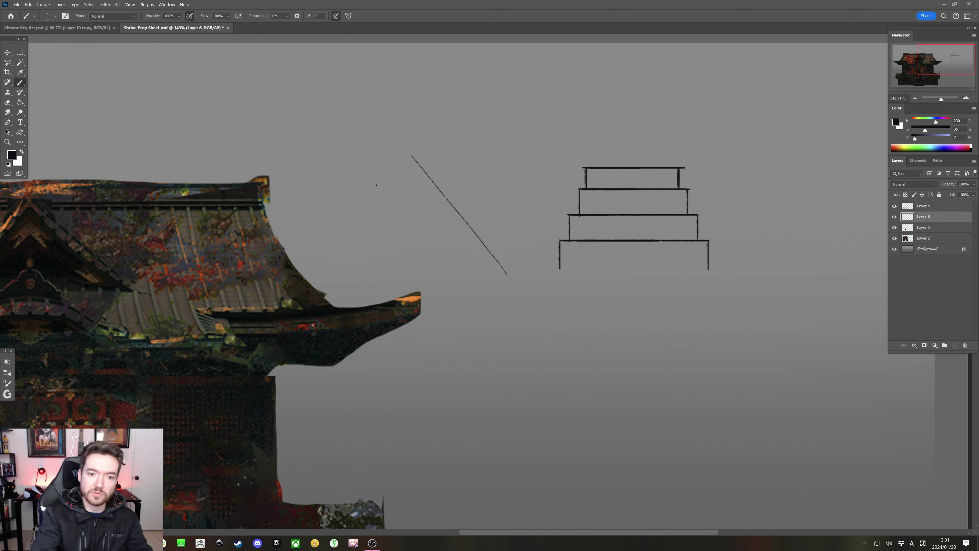
pyautogui.moveTo(346, 164); pyautogui.dragTo(460, 304)
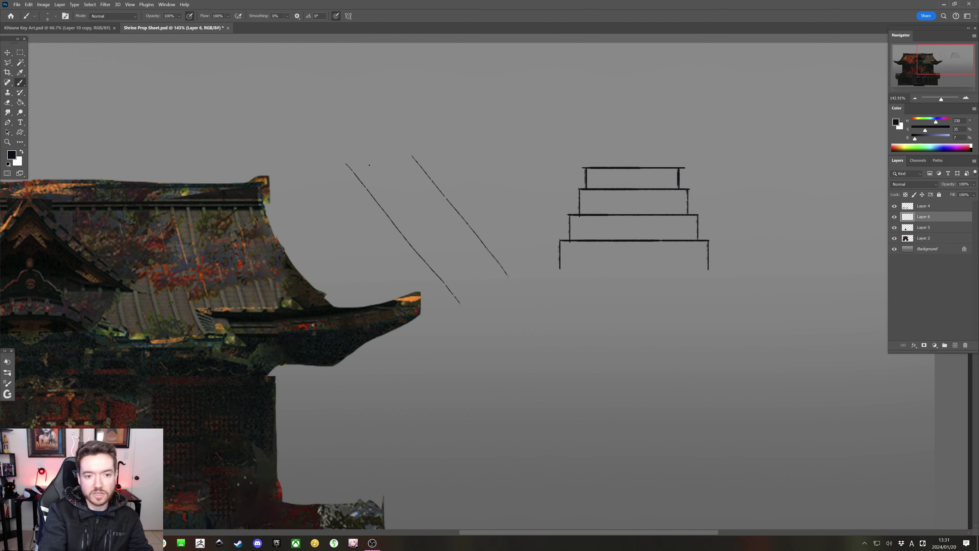
# Try straight, curved and tilted step lines across and above the diagonal guides, and undo them
pyautogui.moveTo(354, 169); pyautogui.dragTo(421, 169)
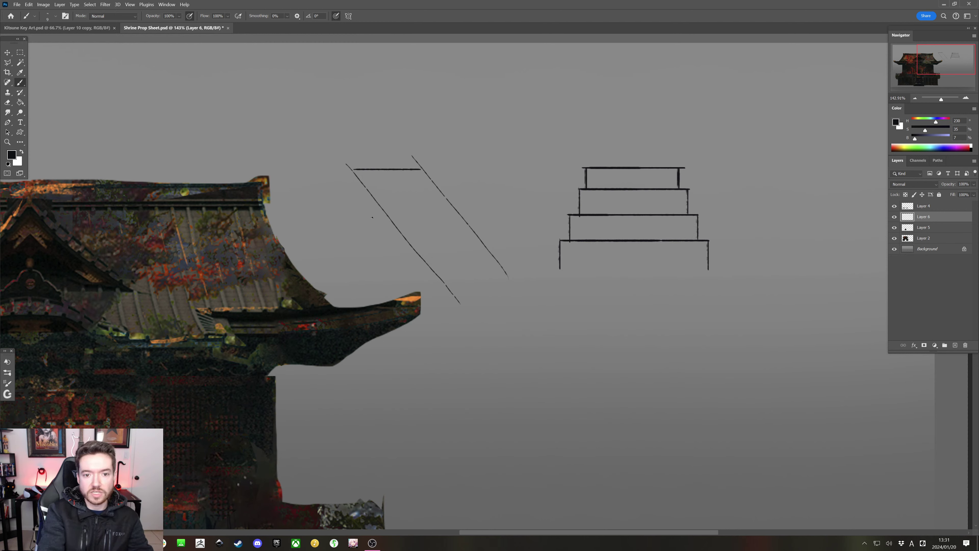
pyautogui.hotkey('ctrl', 'z')
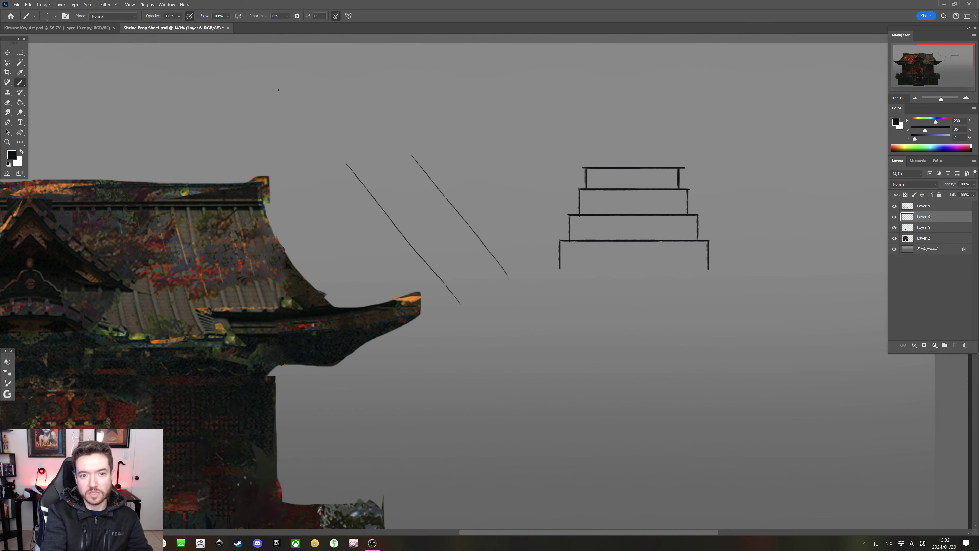
pyautogui.moveTo(277, 90); pyautogui.dragTo(448, 116)
pyautogui.moveTo(295, 136); pyautogui.dragTo(450, 142)
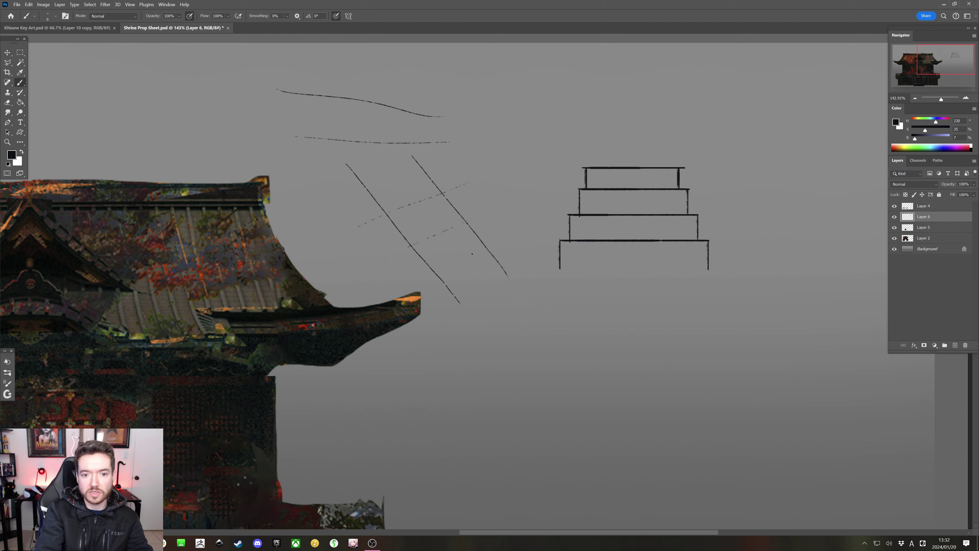
pyautogui.hotkey('ctrl', 'z')
pyautogui.hotkey('ctrl', 'z')
pyautogui.hotkey('ctrl', 'z')
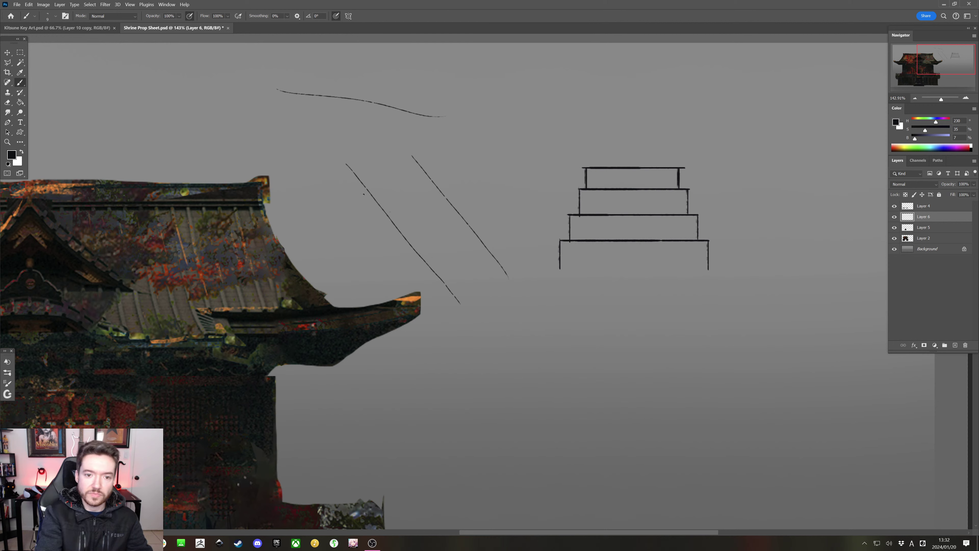
pyautogui.moveTo(354, 170); pyautogui.dragTo(412, 164)
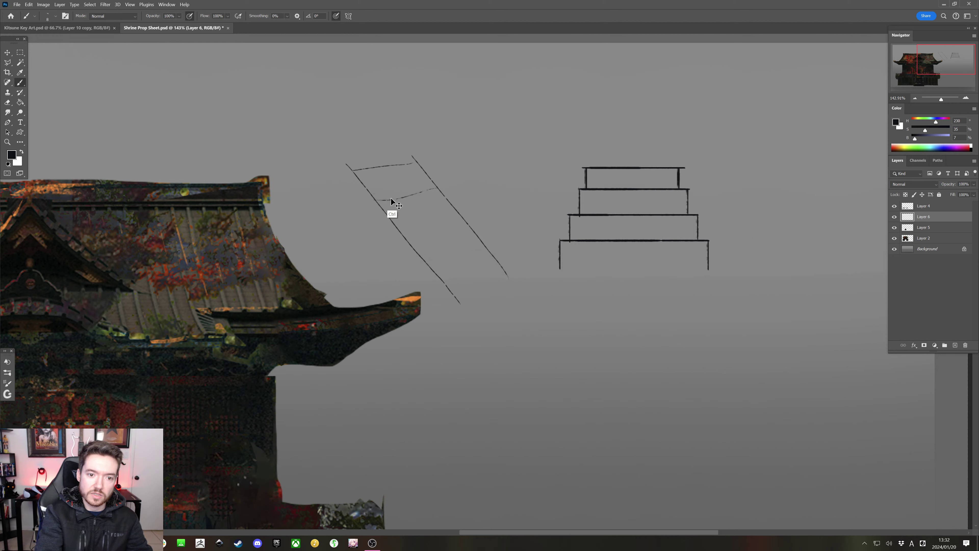
pyautogui.hotkey('ctrl', 'z')
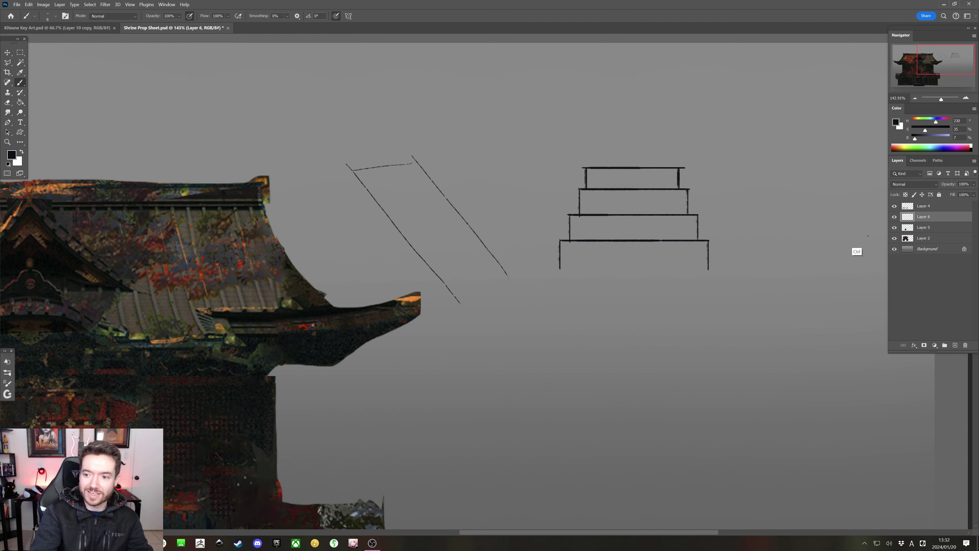
pyautogui.hotkey('ctrl', 'z')
# On Layer 5, draw five slightly tilted step lines between the two diagonal guide lines
pyautogui.click(924, 228)
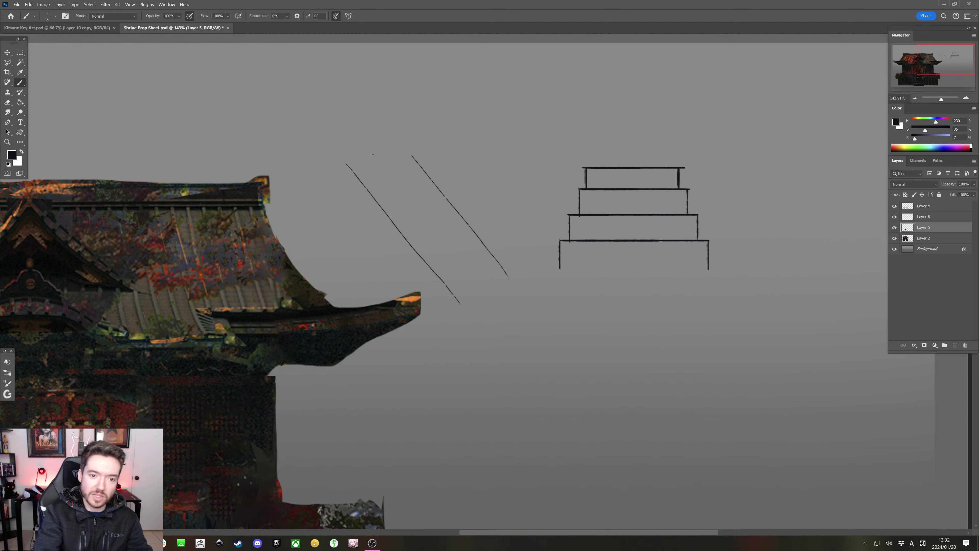
pyautogui.click(895, 228)
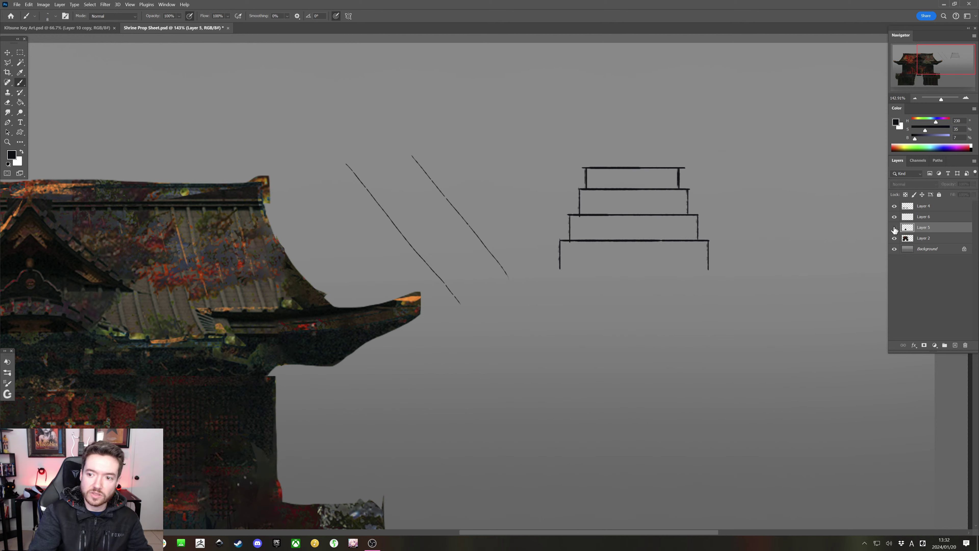
pyautogui.click(894, 227)
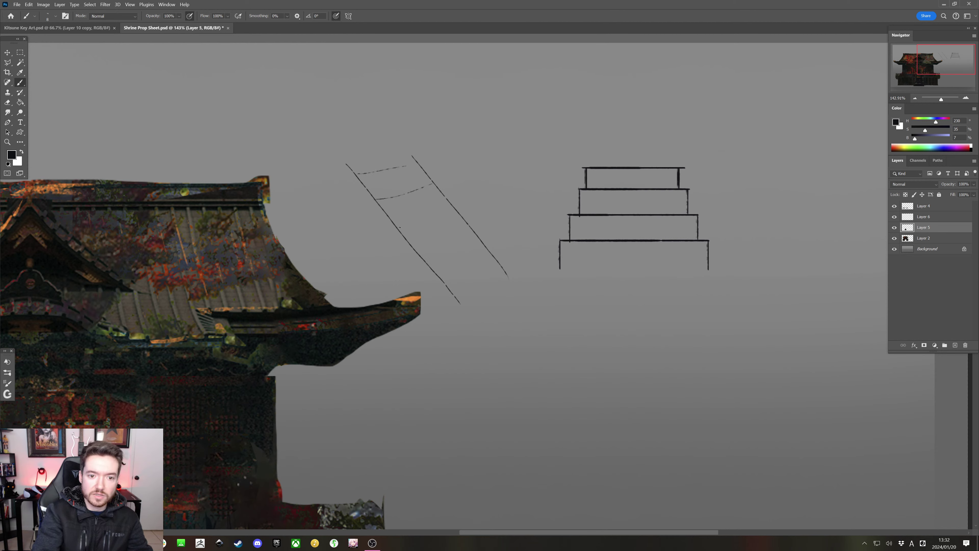
pyautogui.hotkey('ctrl', 'z')
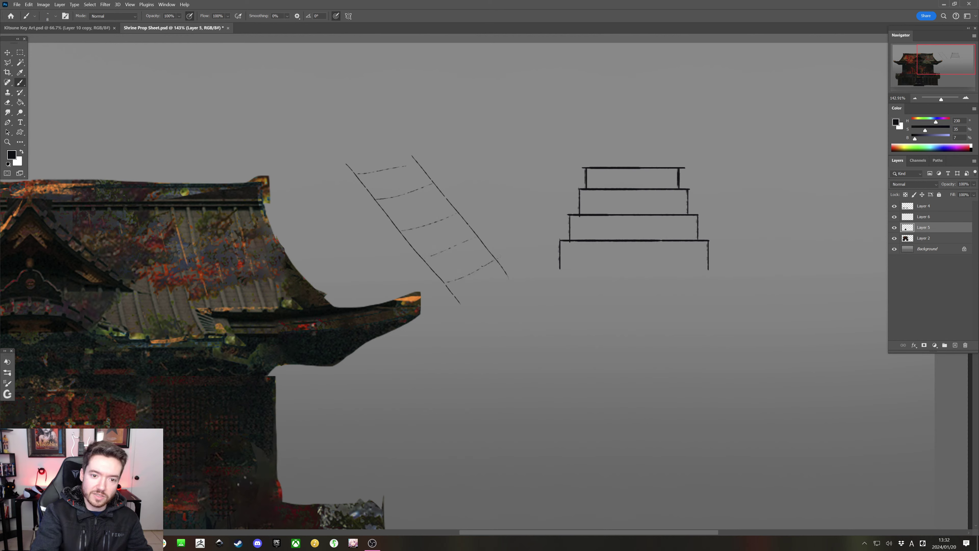
# Draw vertical risers at both ends of the angled staircase's top step and sketch the tread edges beneath it
pyautogui.moveTo(416, 177)
pyautogui.mouseDown()
pyautogui.moveTo(415, 164)
pyautogui.moveTo(416, 178)
pyautogui.mouseUp()
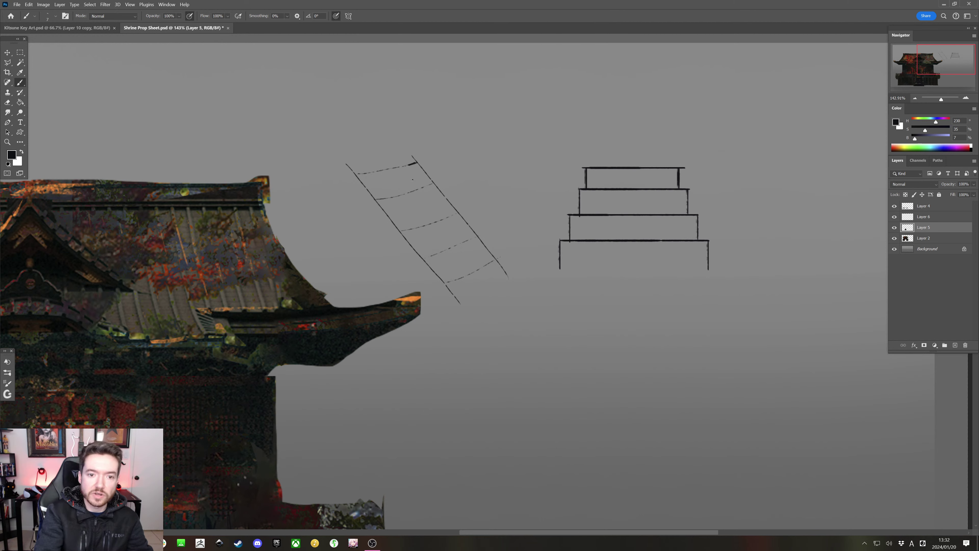
pyautogui.moveTo(417, 163); pyautogui.dragTo(417, 179)
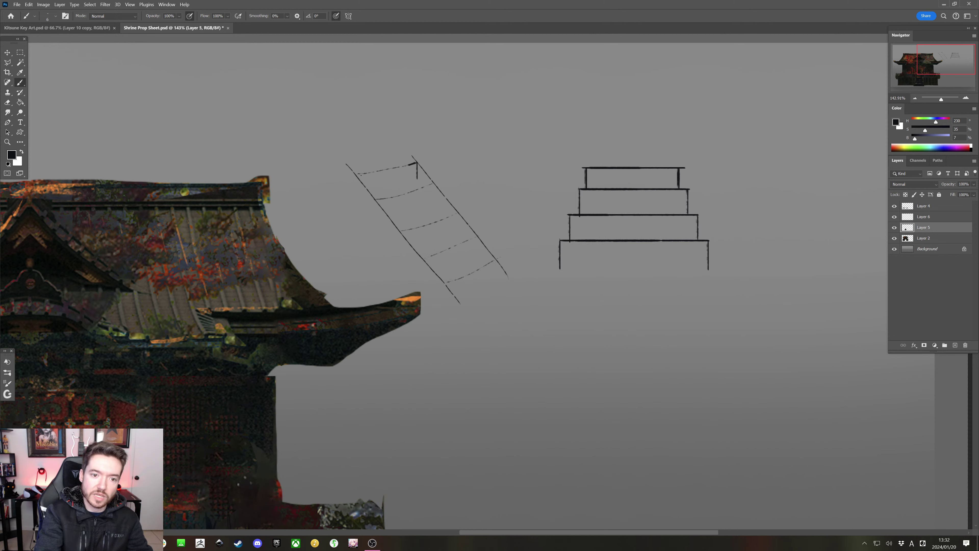
pyautogui.moveTo(358, 174); pyautogui.dragTo(358, 191)
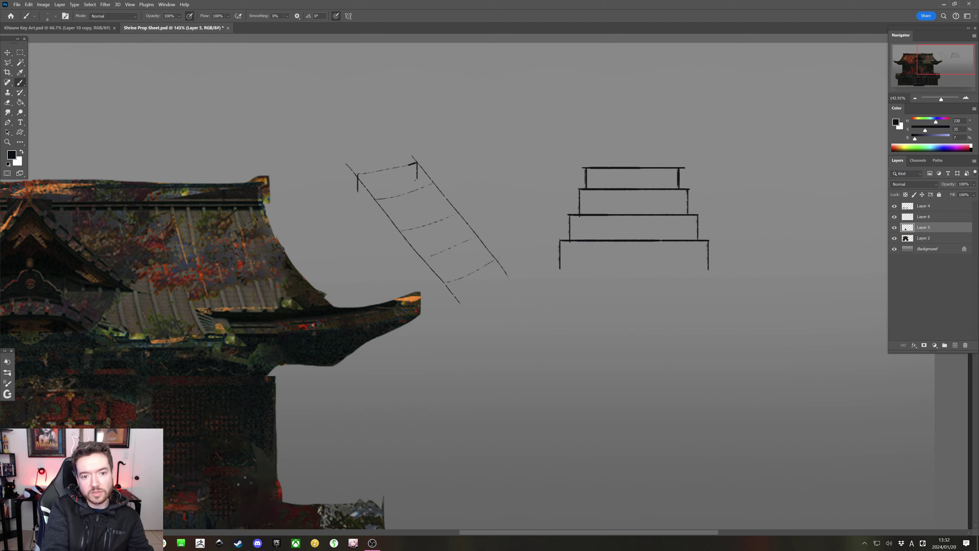
pyautogui.moveTo(416, 180); pyautogui.dragTo(399, 184)
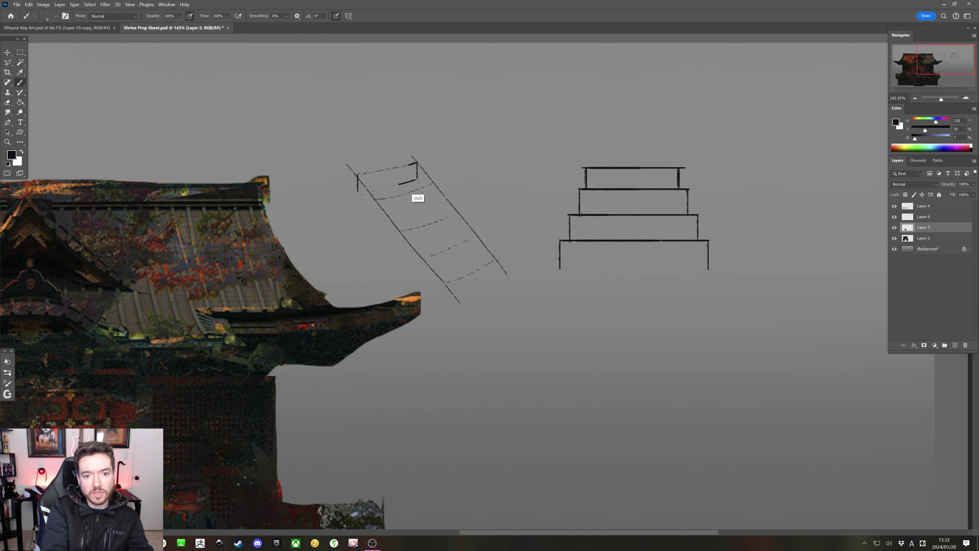
pyautogui.hotkey('ctrl', 'z')
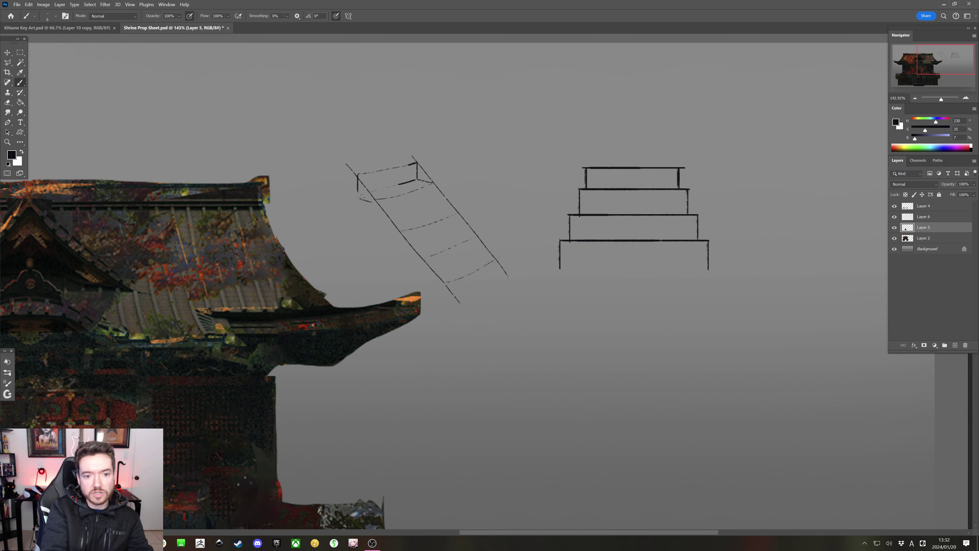
pyautogui.hotkey('ctrl', 'z')
# Draw the vertical risers and tread edges of the remaining steps down the angled staircase
pyautogui.moveTo(376, 202); pyautogui.dragTo(376, 224)
pyautogui.moveTo(435, 184)
pyautogui.mouseDown()
pyautogui.moveTo(434, 205)
pyautogui.moveTo(380, 223)
pyautogui.mouseUp()
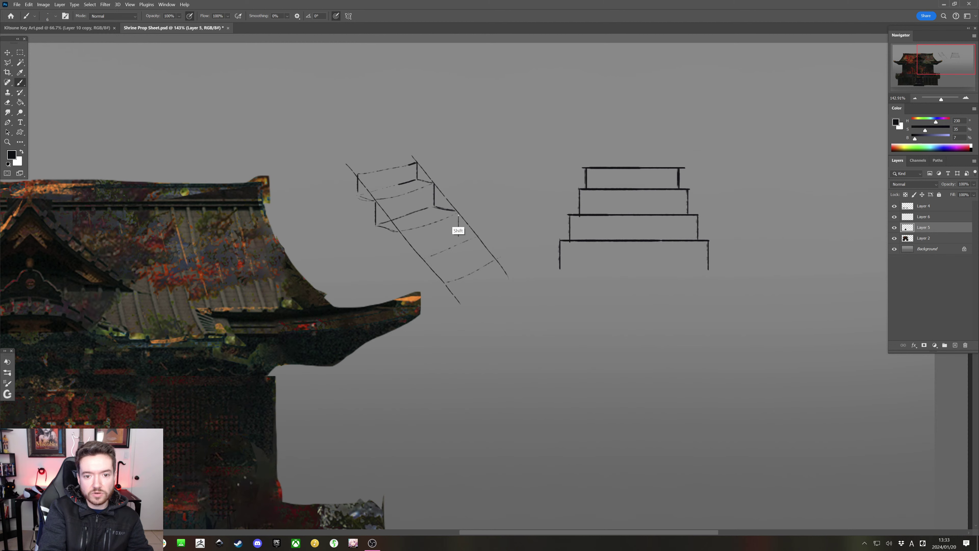
pyautogui.moveTo(458, 214)
pyautogui.mouseDown()
pyautogui.moveTo(458, 238)
pyautogui.moveTo(401, 256)
pyautogui.mouseUp()
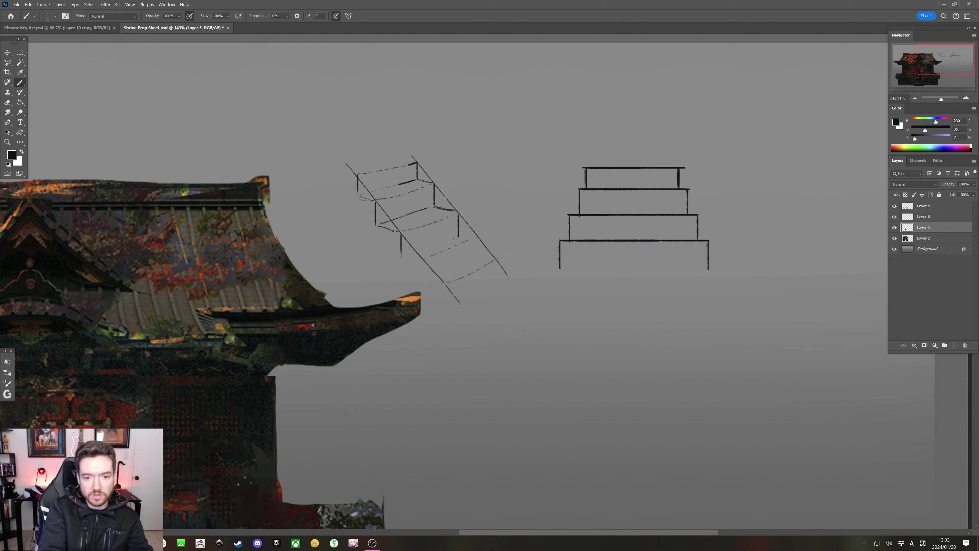
pyautogui.moveTo(458, 233)
pyautogui.mouseDown()
pyautogui.moveTo(411, 253)
pyautogui.moveTo(424, 257)
pyautogui.mouseUp()
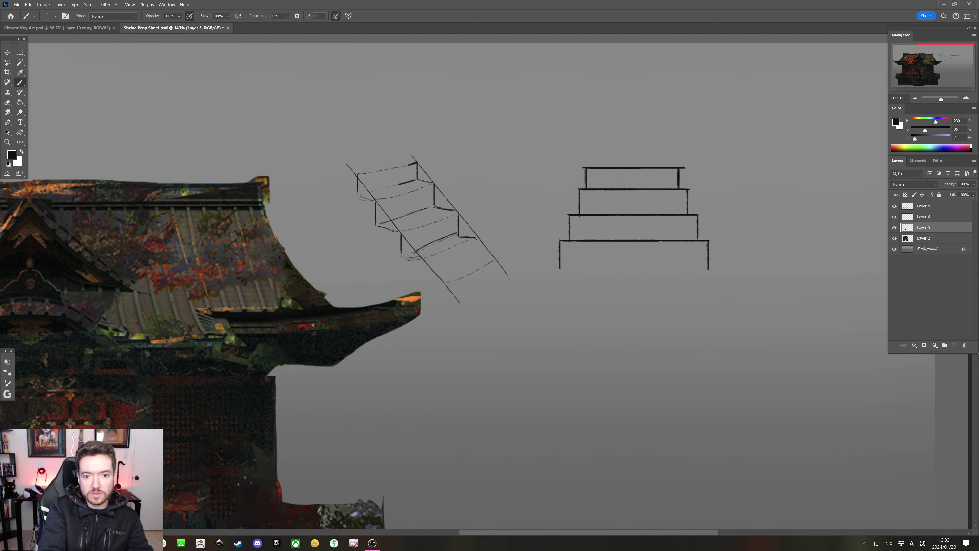
pyautogui.moveTo(477, 238)
pyautogui.mouseDown()
pyautogui.moveTo(477, 262)
pyautogui.moveTo(427, 261)
pyautogui.moveTo(476, 253)
pyautogui.mouseUp()
pyautogui.moveTo(495, 258)
pyautogui.mouseDown()
pyautogui.moveTo(495, 276)
pyautogui.moveTo(445, 303)
pyautogui.mouseUp()
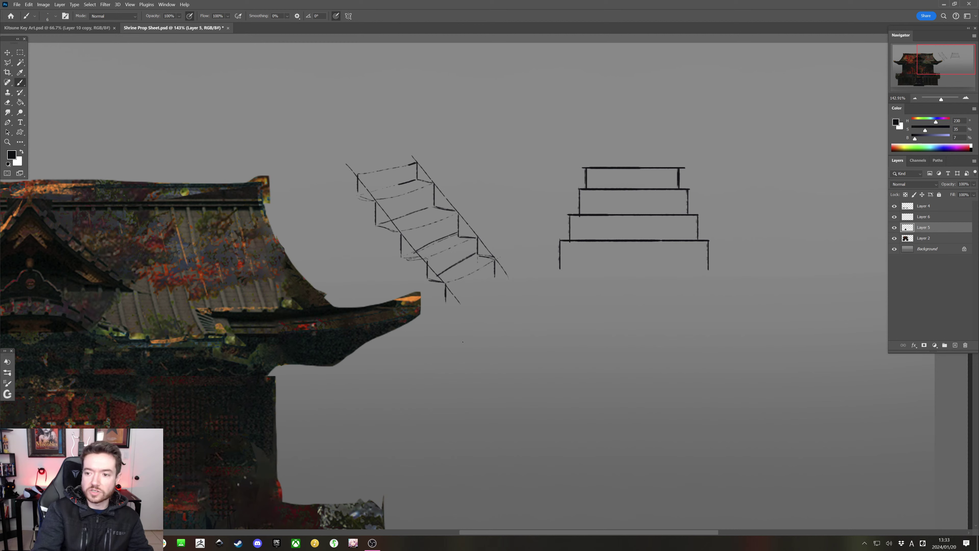
# Erase the diagonal guide lines on Layer 6 with a large brush, and toggle that layer's visibility to check the sketch
pyautogui.click(911, 218)
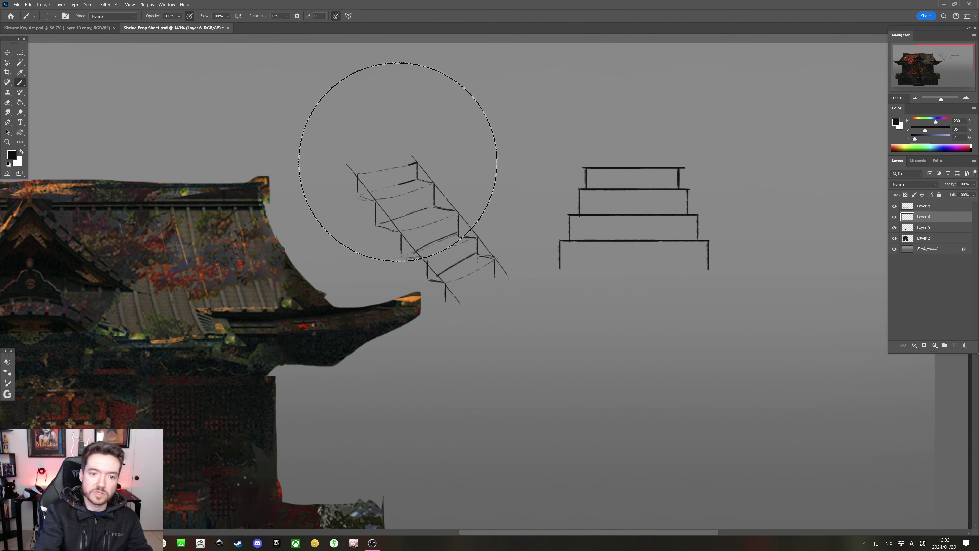
pyautogui.moveTo(346, 159)
pyautogui.mouseDown()
pyautogui.moveTo(429, 189)
pyautogui.moveTo(417, 245)
pyautogui.moveTo(481, 299)
pyautogui.moveTo(496, 268)
pyautogui.moveTo(459, 217)
pyautogui.mouseUp()
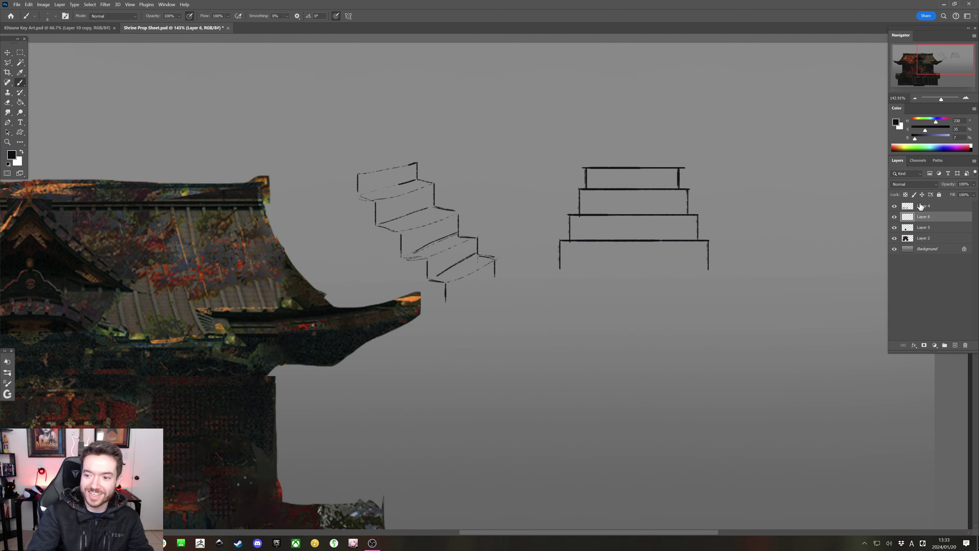
pyautogui.click(895, 217)
pyautogui.click(895, 217)
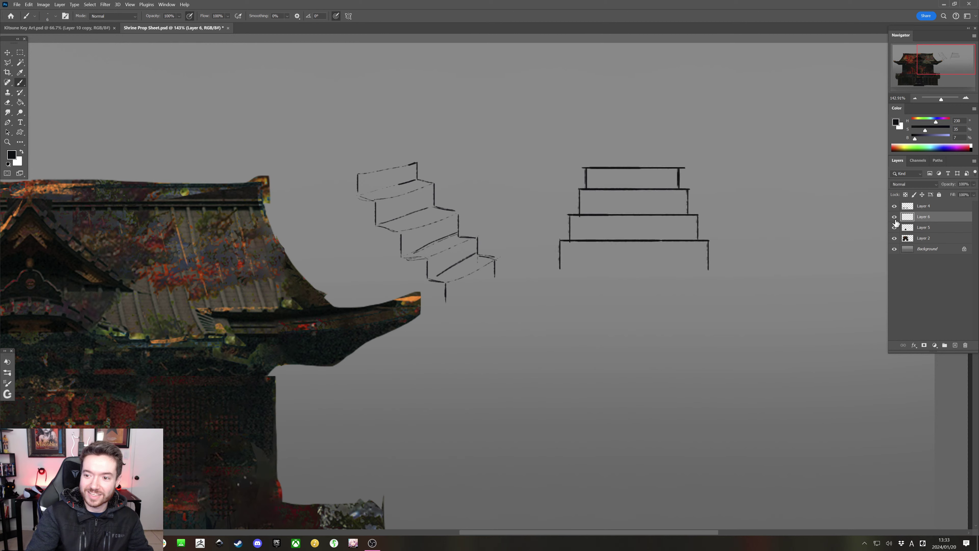
# Delete Layer 6 and erase the front and angled staircase sketches from Layer 5
pyautogui.click(966, 345)
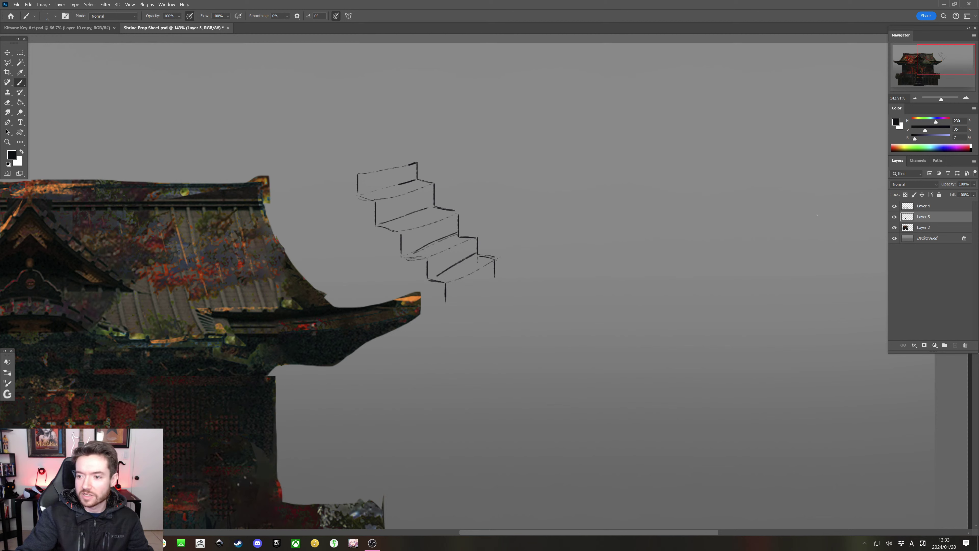
pyautogui.click(892, 219)
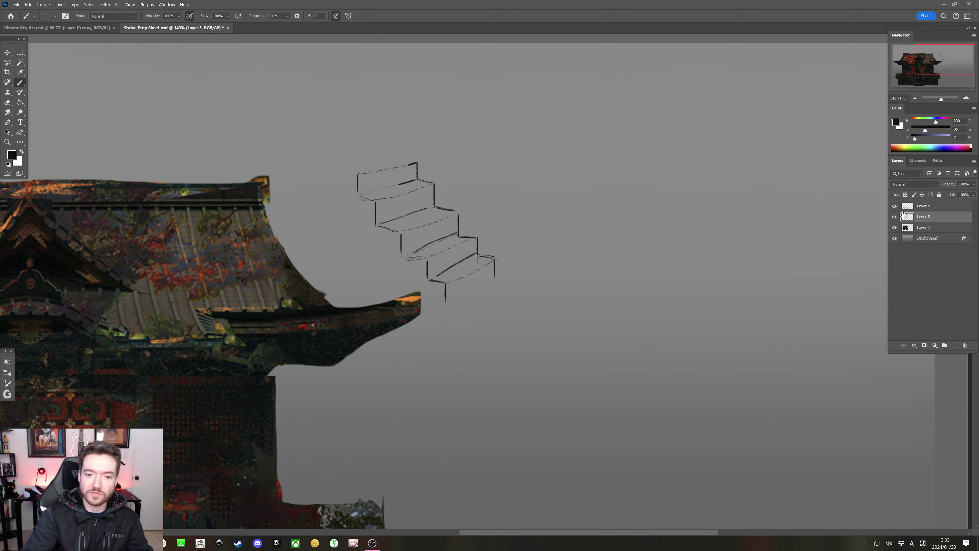
pyautogui.moveTo(371, 183)
pyautogui.mouseDown()
pyautogui.moveTo(369, 232)
pyautogui.moveTo(421, 155)
pyautogui.moveTo(472, 288)
pyautogui.moveTo(620, 103)
pyautogui.moveTo(655, 82)
pyautogui.moveTo(428, 257)
pyautogui.moveTo(453, 317)
pyautogui.mouseUp()
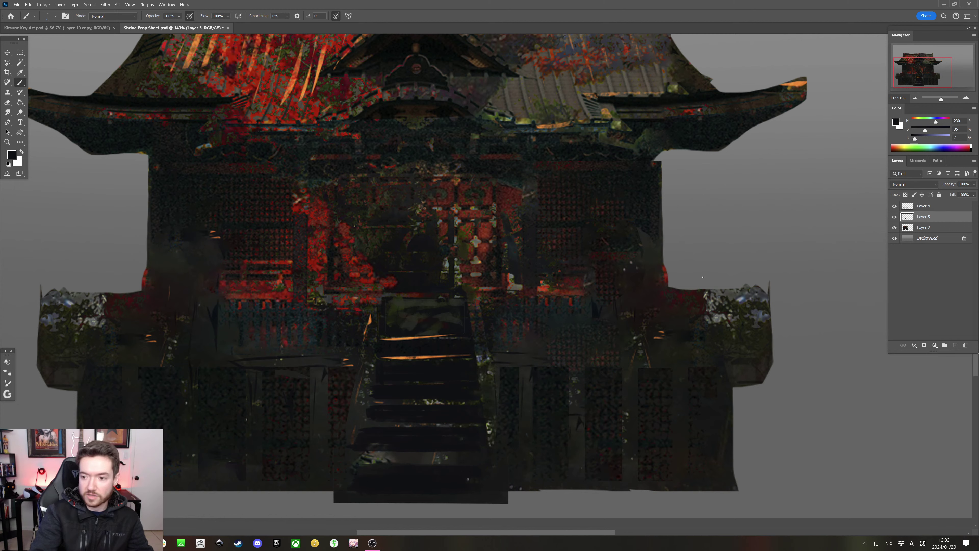
# Compare the shrine with Layer 5 hidden and shown, then clean up the lower stair edges with sampled dark tones
pyautogui.click(895, 216)
pyautogui.click(894, 217)
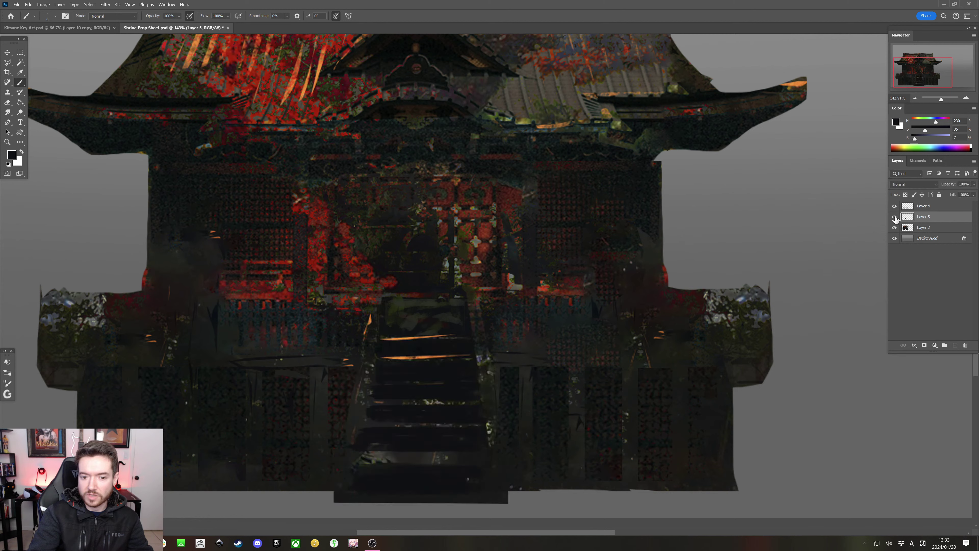
pyautogui.keyDown('alt'); pyautogui.click(363, 408); pyautogui.keyUp('alt')
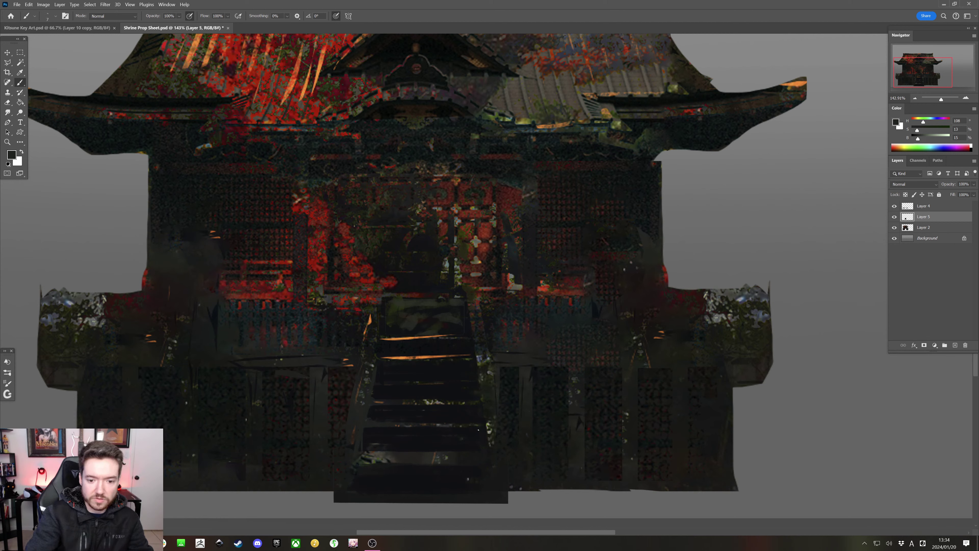
pyautogui.keyDown('alt'); pyautogui.click(470, 433); pyautogui.keyUp('alt')
pyautogui.press(']')
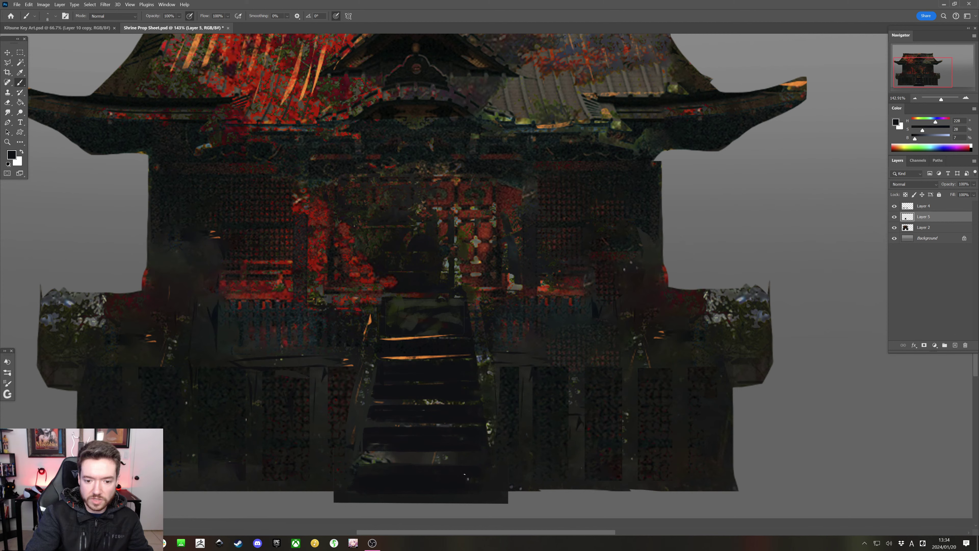
# Paint over the specks and uneven edges on the middle steps' risers in a sampled near-black tone, varying the brush size
pyautogui.keyDown('alt'); pyautogui.click(474, 477); pyautogui.keyUp('alt')
pyautogui.press(']')
pyautogui.press(']')
pyautogui.press('[')
pyautogui.press('[')
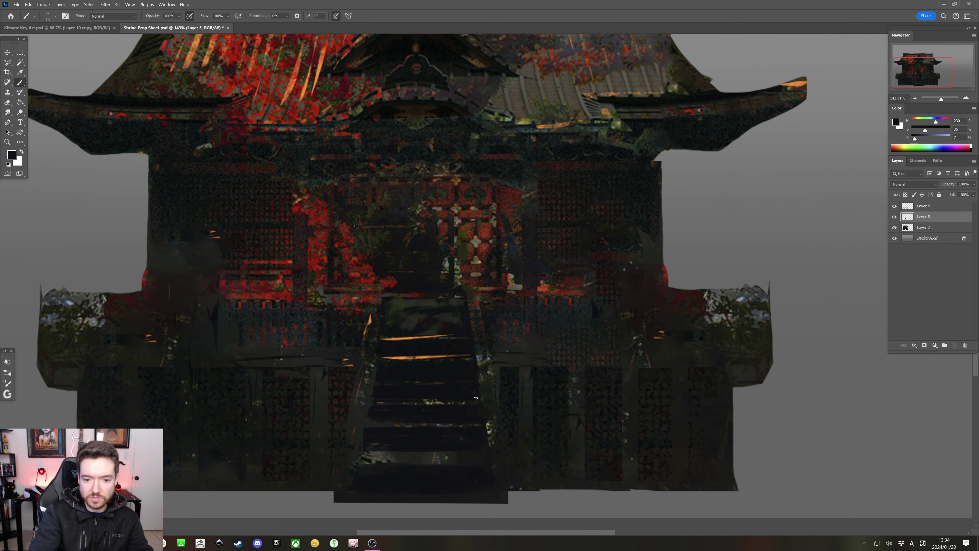
pyautogui.press(']')
pyautogui.press(']')
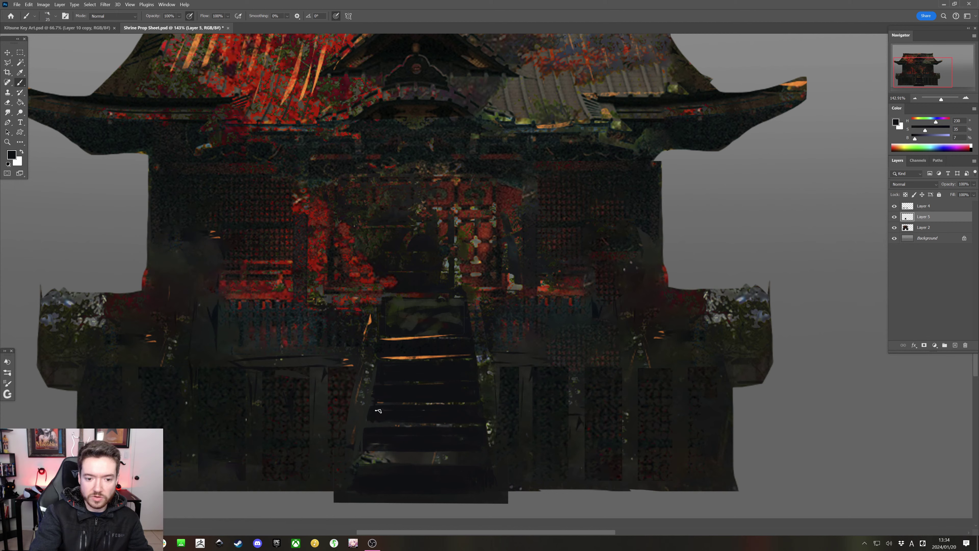
pyautogui.press('[')
pyautogui.press('[')
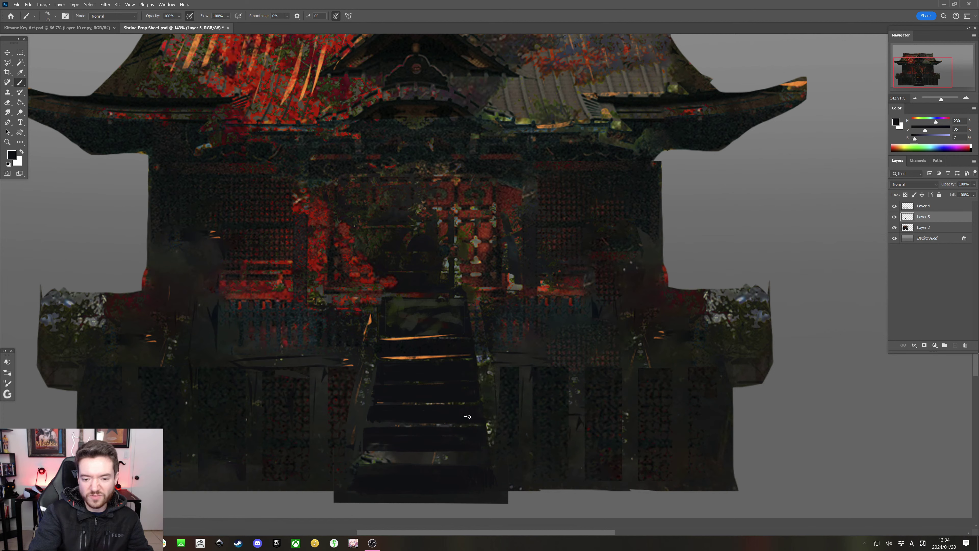
# Refine the side edges of the lower steps with dark tones sampled from the risers and the adjoining side rails
pyautogui.keyDown('alt'); pyautogui.click(485, 431); pyautogui.keyUp('alt')
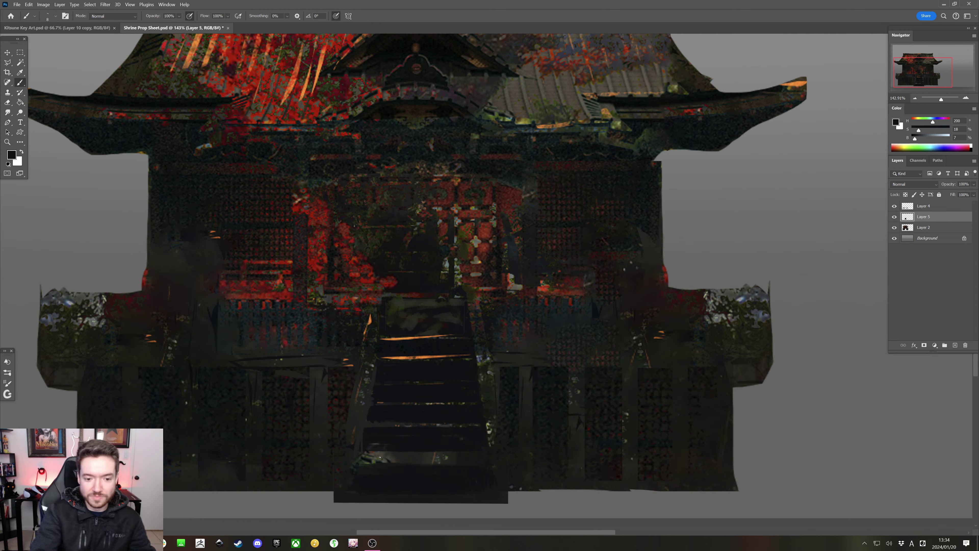
pyautogui.keyDown('alt'); pyautogui.click(383, 443); pyautogui.keyUp('alt')
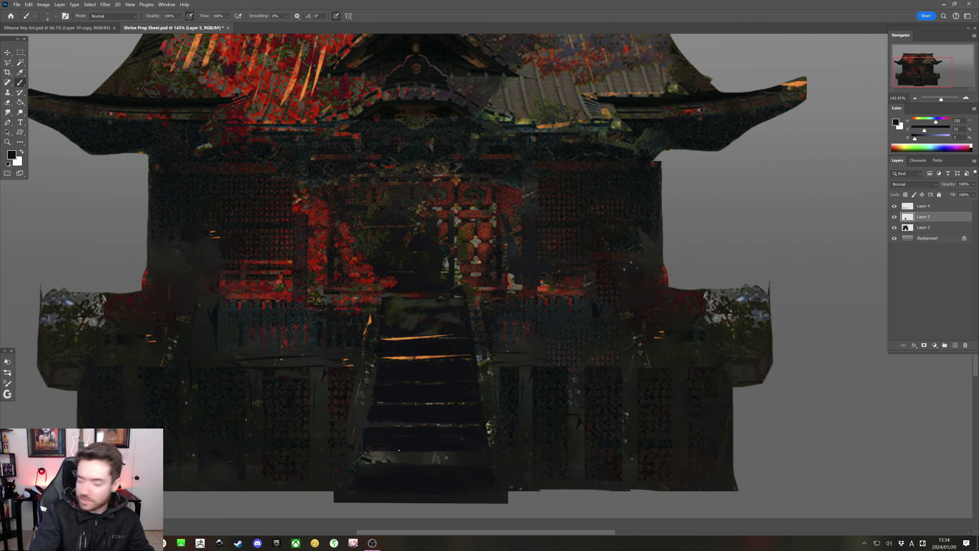
pyautogui.keyDown('alt'); pyautogui.click(360, 441); pyautogui.keyUp('alt')
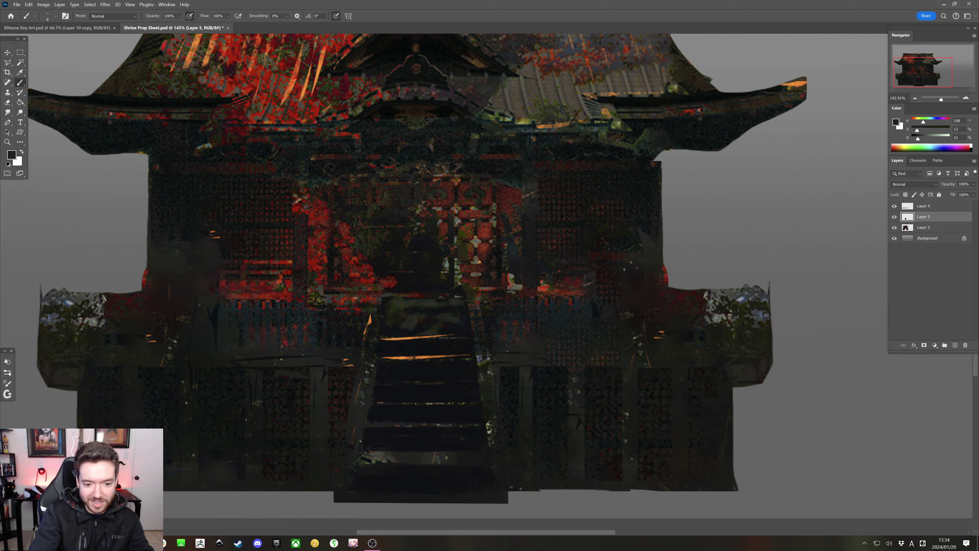
pyautogui.keyDown('alt'); pyautogui.click(355, 439); pyautogui.keyUp('alt')
pyautogui.keyDown('alt'); pyautogui.click(362, 416); pyautogui.keyUp('alt')
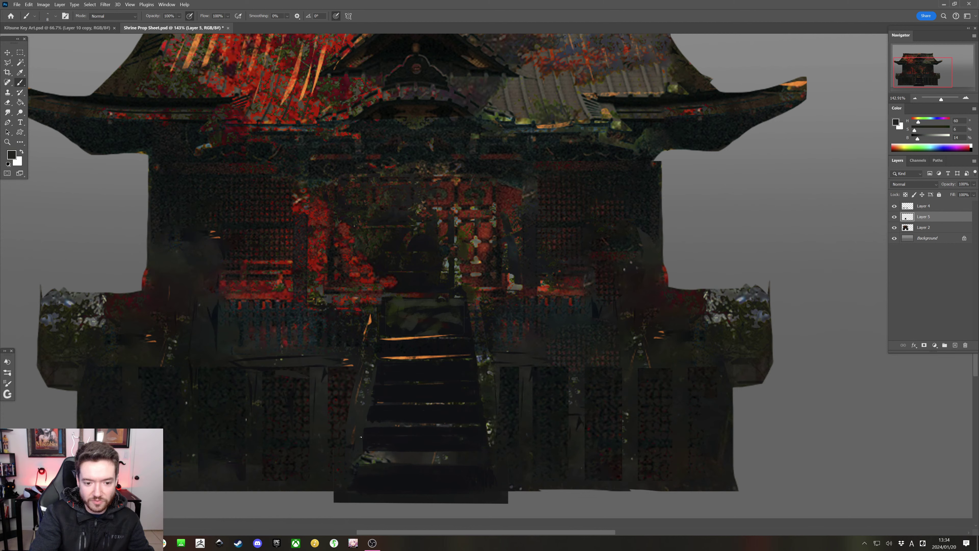
pyautogui.keyDown('alt'); pyautogui.click(364, 441); pyautogui.keyUp('alt')
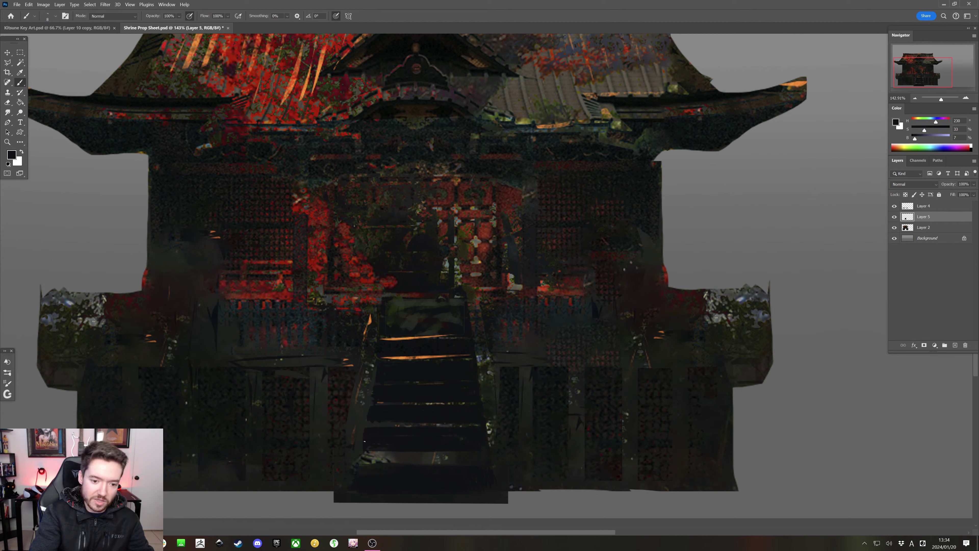
pyautogui.keyDown('alt'); pyautogui.click(356, 437); pyautogui.keyUp('alt')
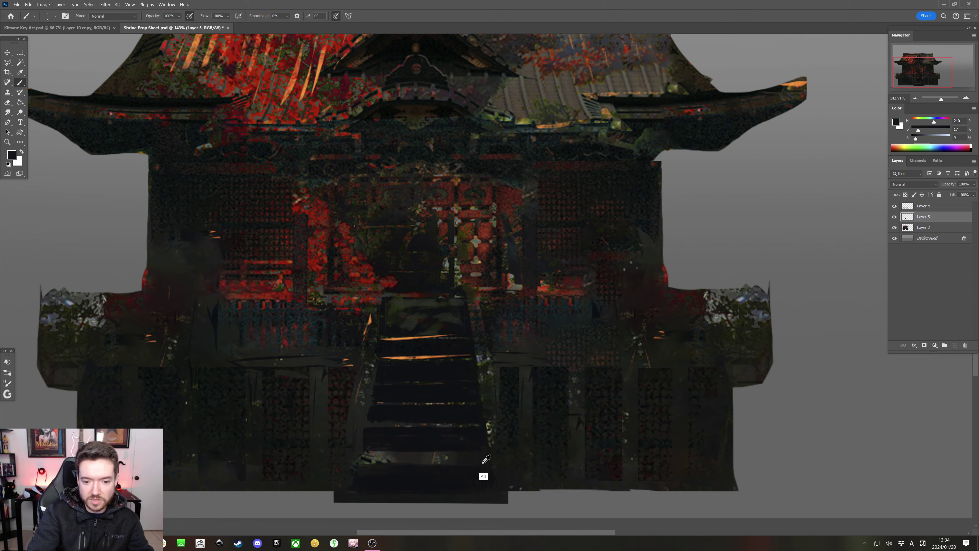
# Repaint the bottom step as a solid dark block using tones sampled around it, and undo the stray stroke
pyautogui.keyDown('alt'); pyautogui.click(470, 469); pyautogui.keyUp('alt')
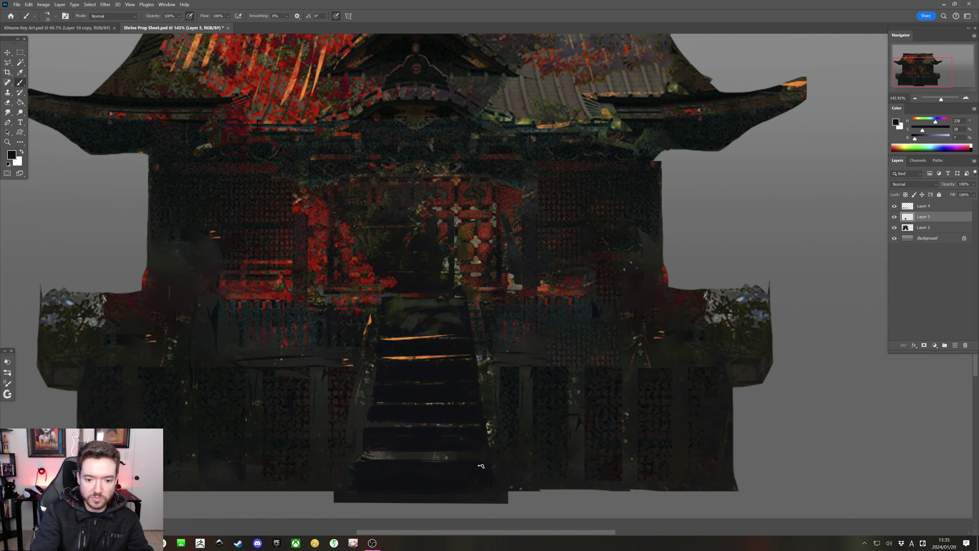
pyautogui.keyDown('alt'); pyautogui.click(352, 491); pyautogui.keyUp('alt')
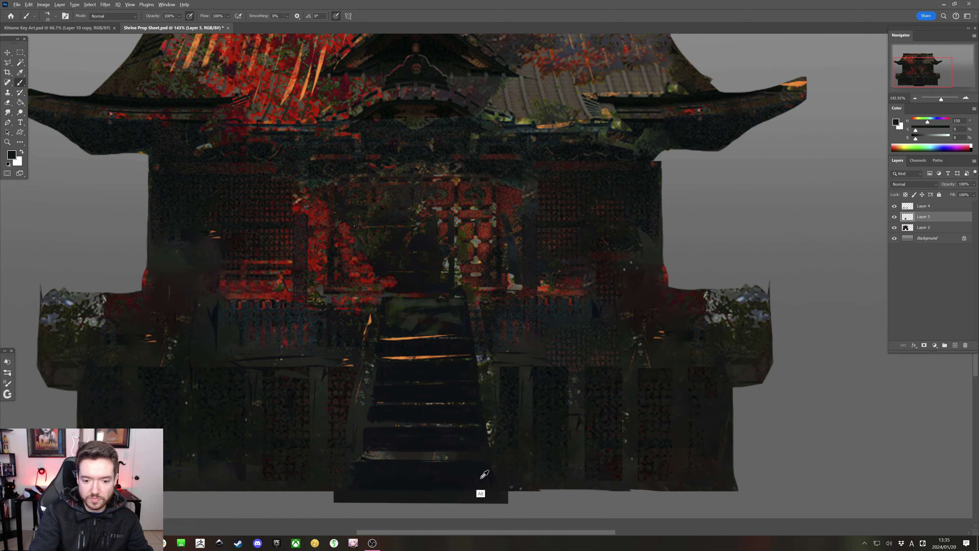
pyautogui.keyDown('alt'); pyautogui.click(482, 491); pyautogui.keyUp('alt')
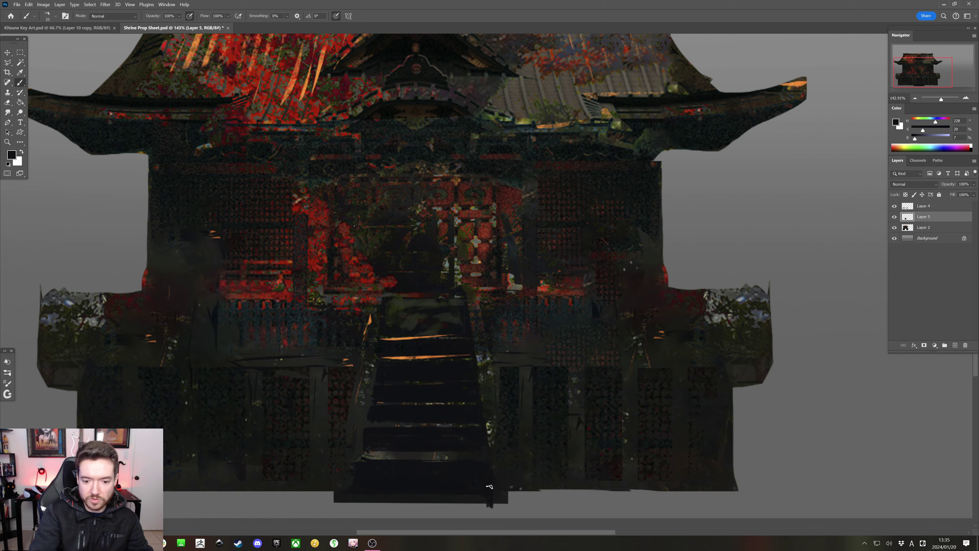
pyautogui.press(']')
pyautogui.hotkey('ctrl', 'z')
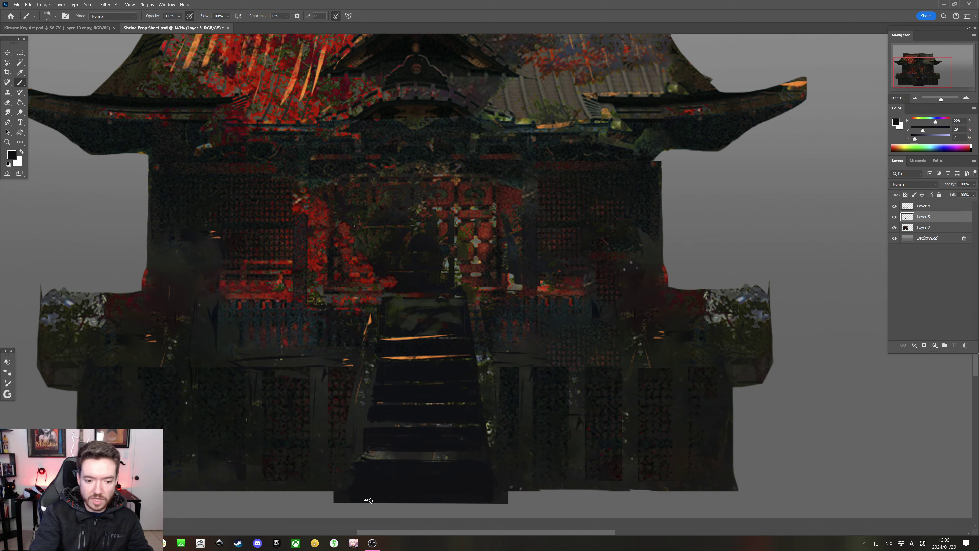
# Marquee-select the overhanging blocks at both ends of the bottom step on Layer 5, delete them and deselect
pyautogui.press('m')
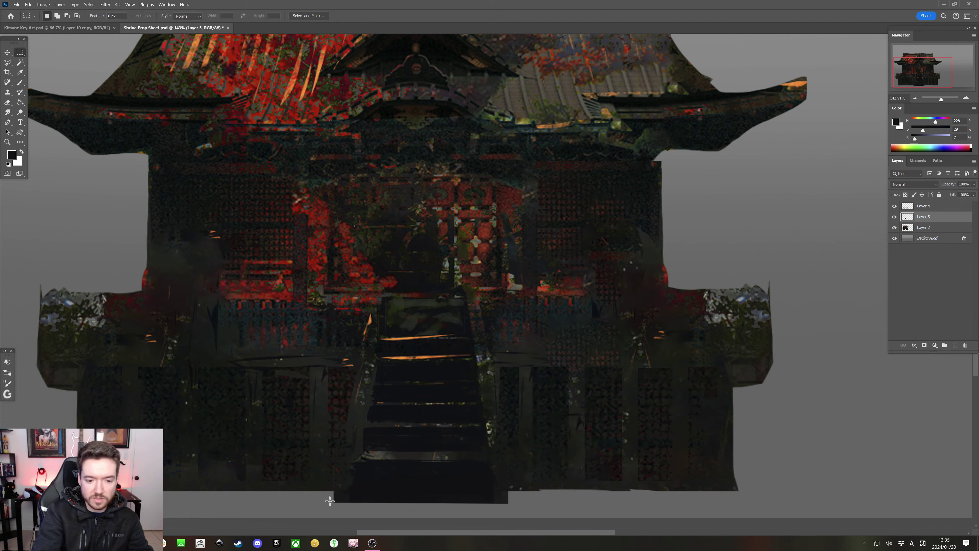
pyautogui.moveTo(326, 494); pyautogui.dragTo(349, 513)
pyautogui.press('shift')
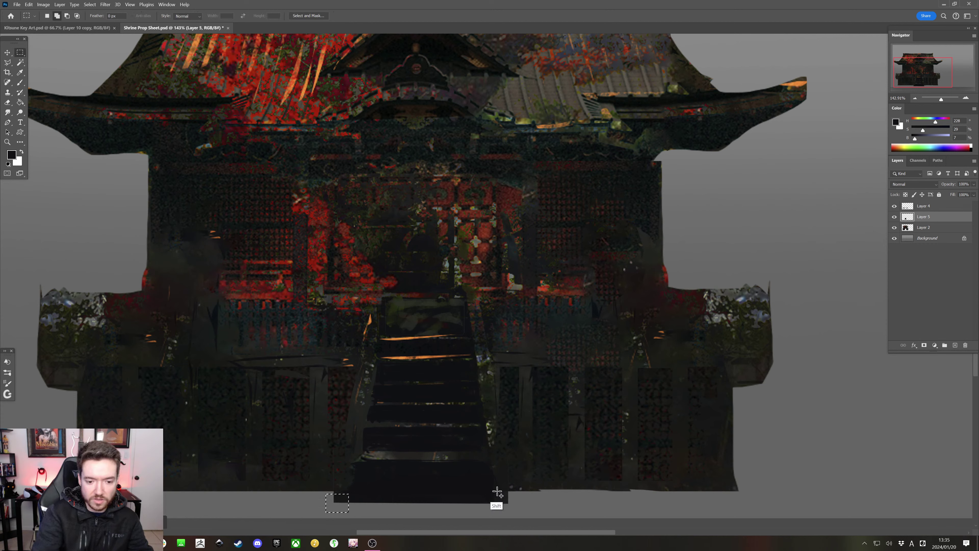
pyautogui.moveTo(494, 492); pyautogui.dragTo(516, 510)
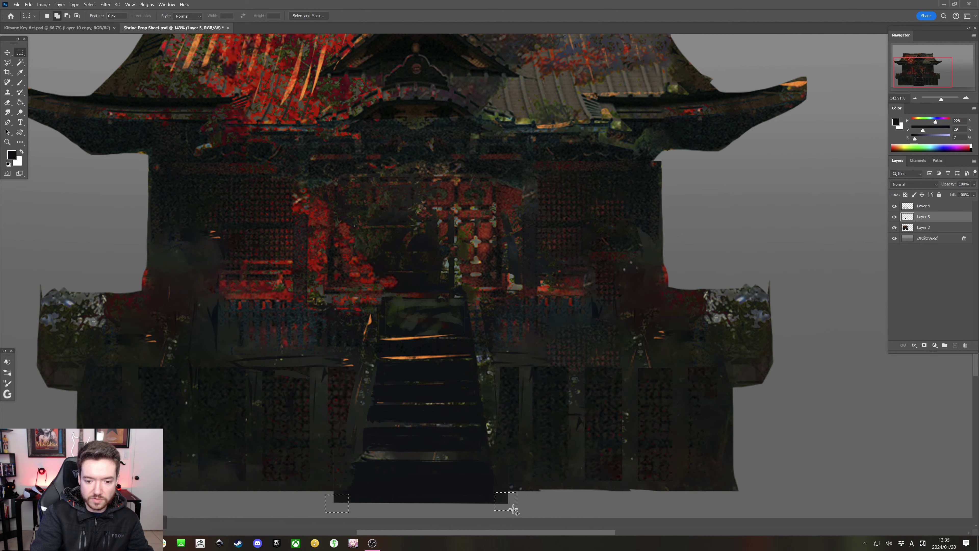
pyautogui.press('Delete')
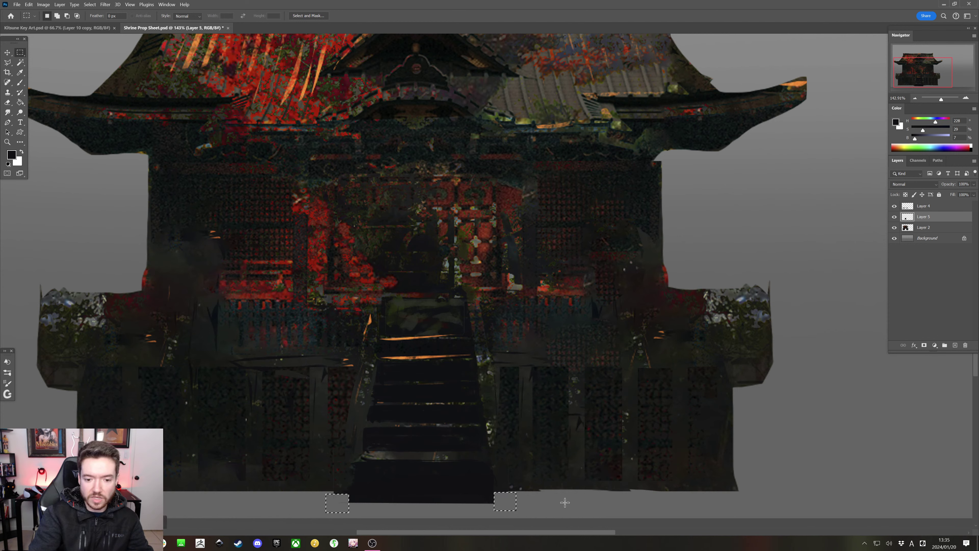
pyautogui.hotkey('ctrl', 'd')
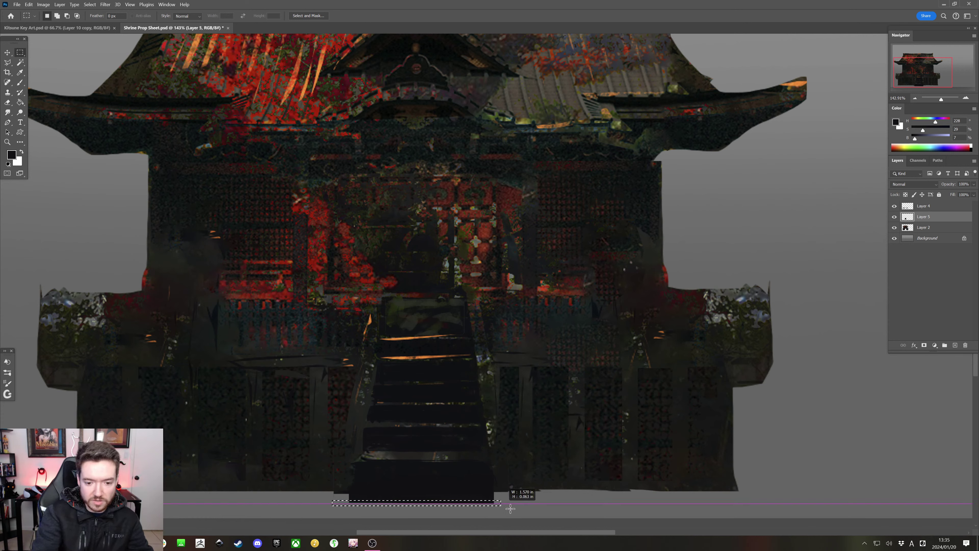
# Trim the bottom edge of the lowest step straight on Layer 5 with a thin rectangular selection
pyautogui.press('ctrl')
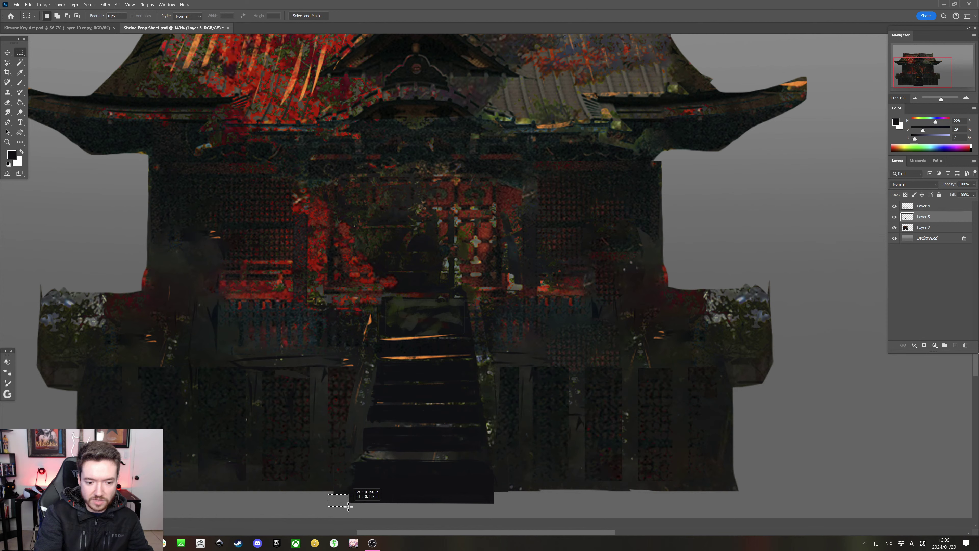
pyautogui.press('shift')
pyautogui.moveTo(338, 500); pyautogui.dragTo(546, 515)
pyautogui.click(545, 515)
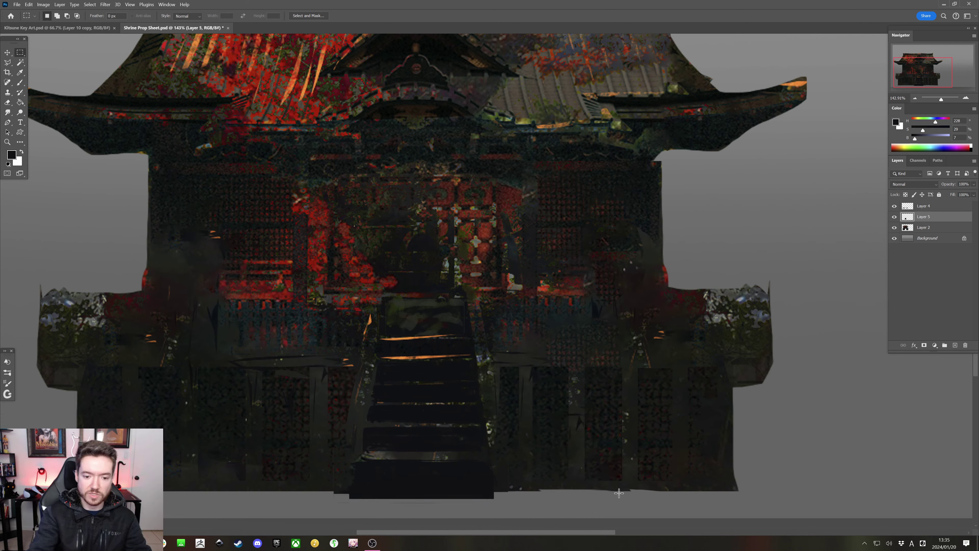
# On the shrine layer below Layer 5, select the strip beneath the bottom step, delete the leftover pixels and deselect
pyautogui.click(920, 229)
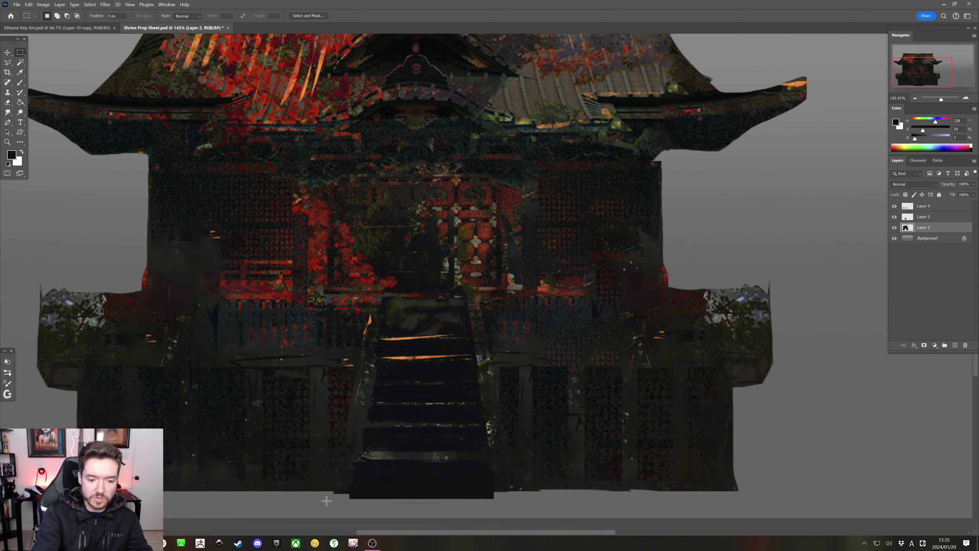
pyautogui.moveTo(327, 498); pyautogui.dragTo(344, 510)
pyautogui.moveTo(338, 501); pyautogui.dragTo(537, 508)
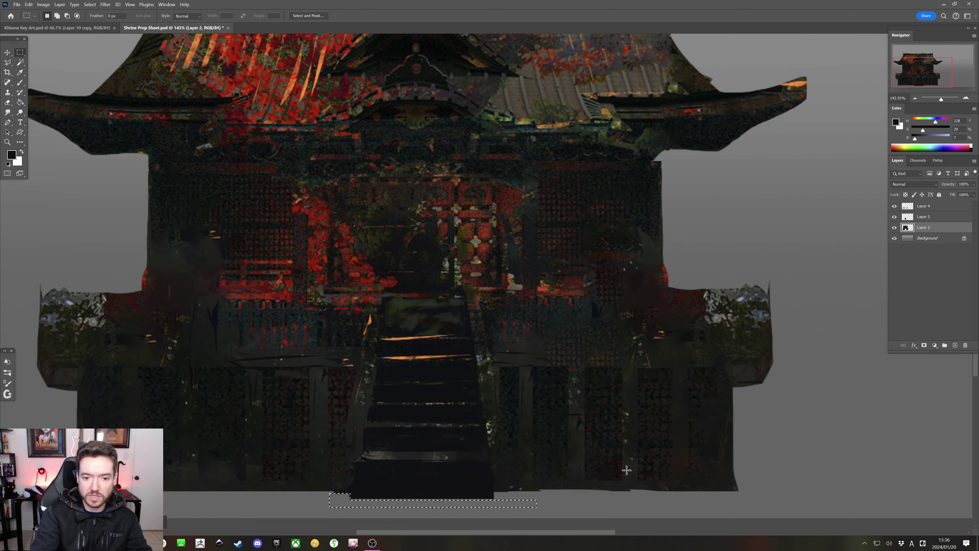
pyautogui.hotkey('ctrl', 'd')
# On Layer 5, outline a thin horizontal strip along the middle step's edge with the Polygonal Lasso
pyautogui.click(918, 218)
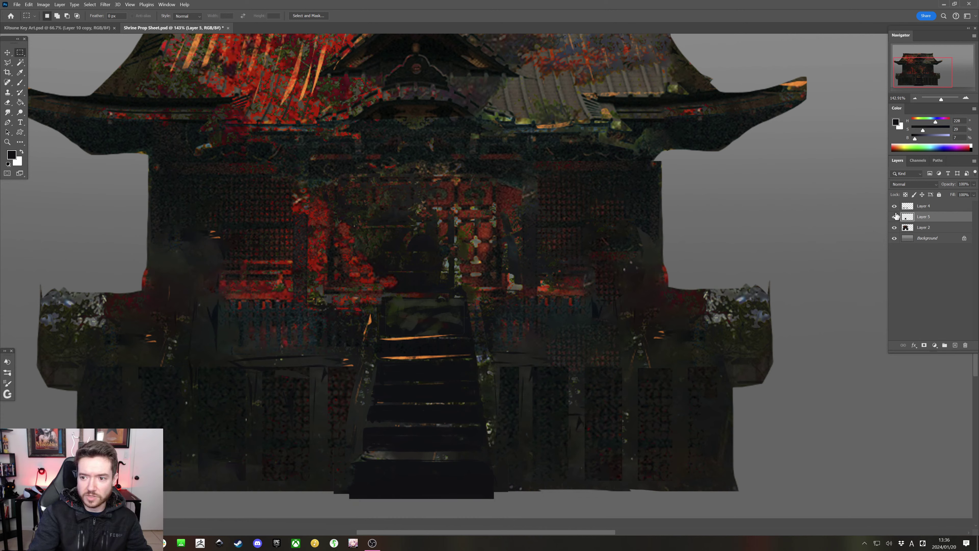
pyautogui.click(7, 63)
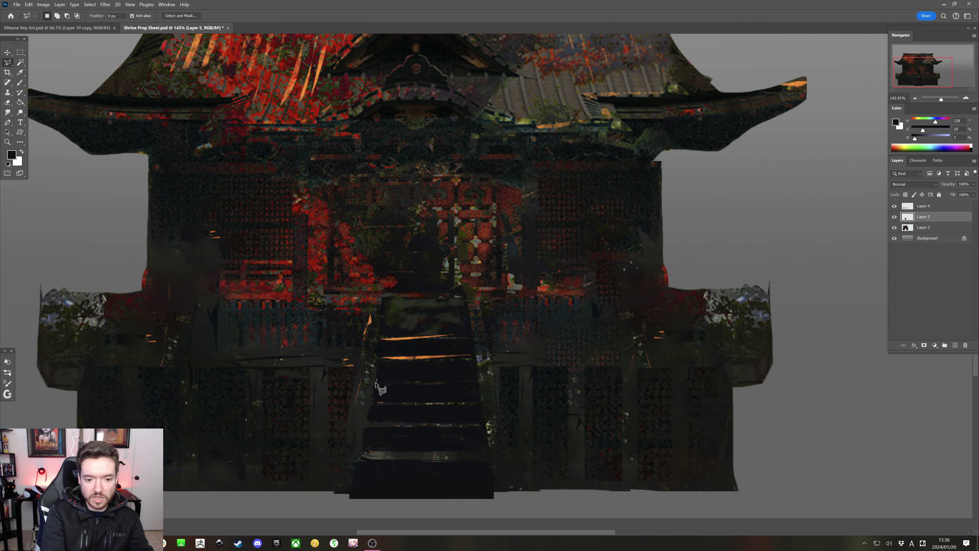
pyautogui.moveTo(375, 385)
pyautogui.mouseDown()
pyautogui.moveTo(474, 385)
pyautogui.moveTo(382, 399)
pyautogui.moveTo(376, 380)
pyautogui.moveTo(477, 381)
pyautogui.moveTo(375, 382)
pyautogui.mouseUp()
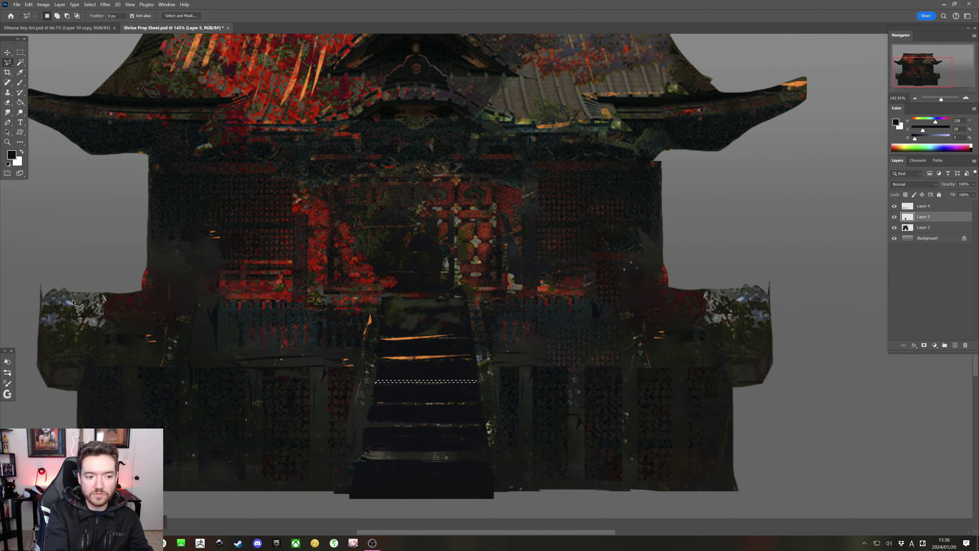
pyautogui.click(55, 330)
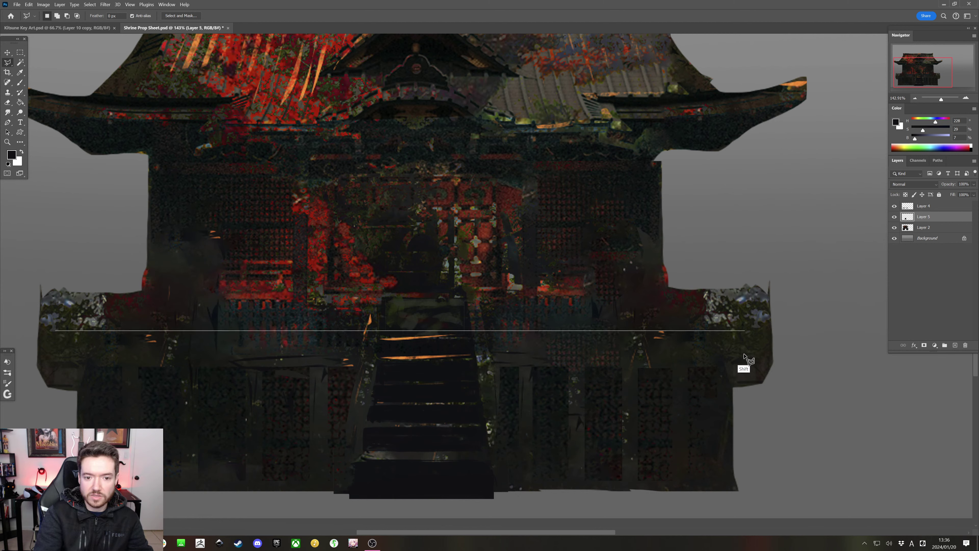
pyautogui.click(757, 331)
pyautogui.click(762, 334)
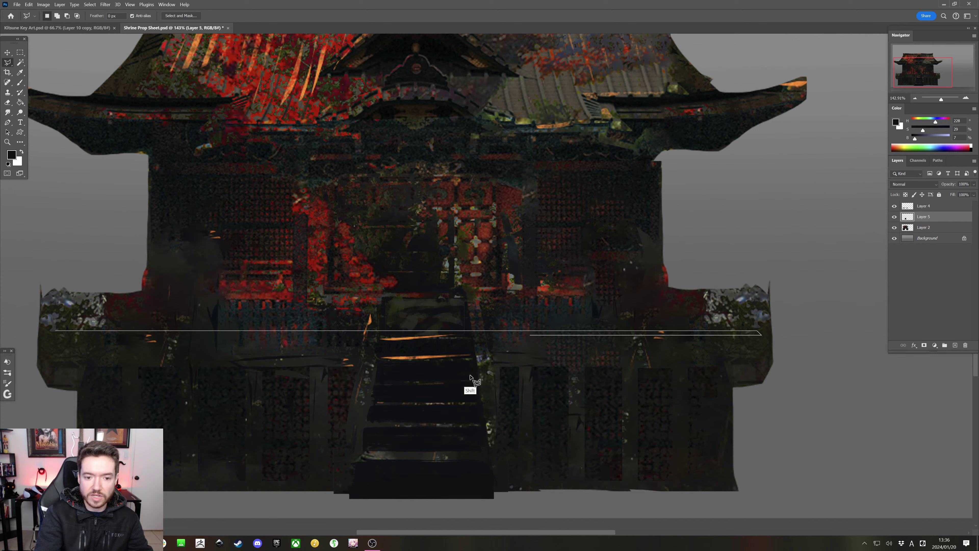
pyautogui.click(52, 335)
pyautogui.press('Return')
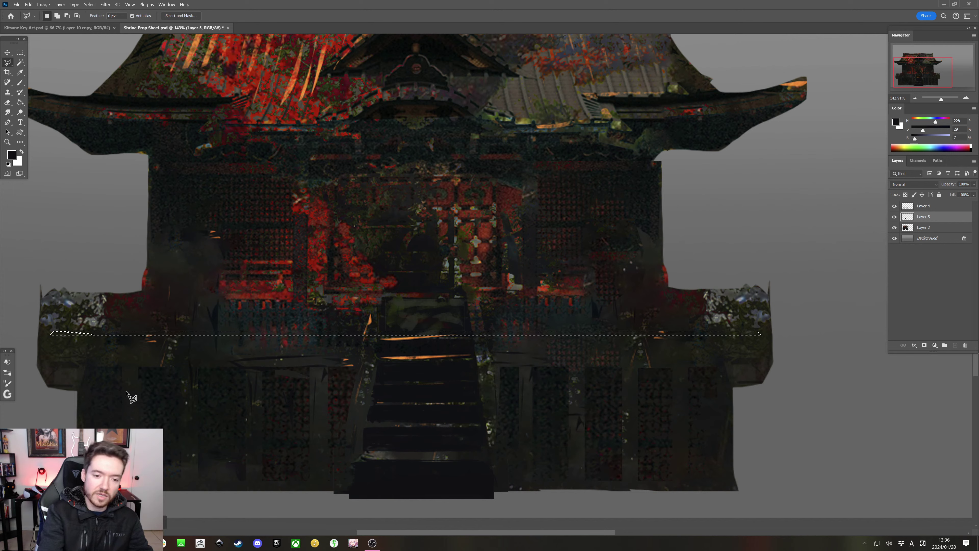
pyautogui.hotkey('ctrl', 'd')
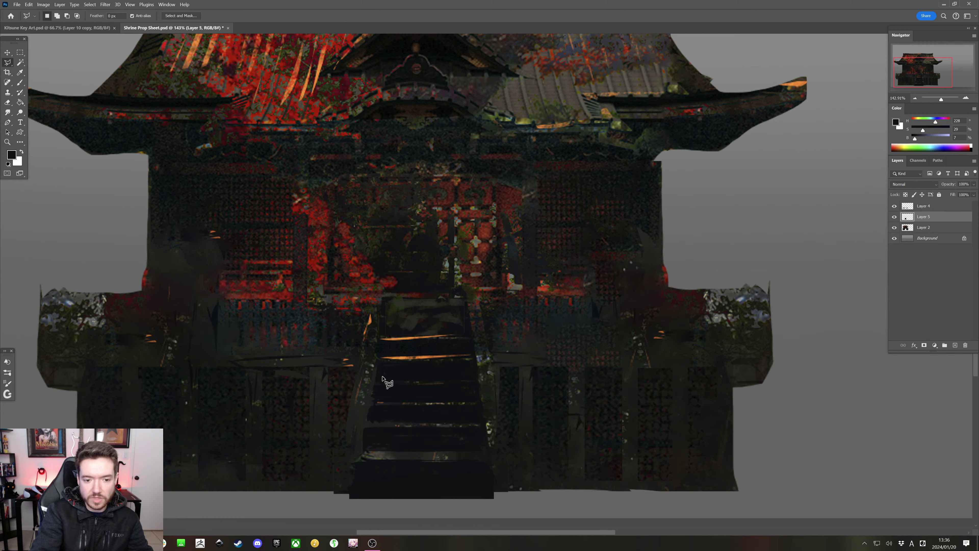
pyautogui.keyDown('shift'); pyautogui.click(383, 340); pyautogui.keyUp('shift')
pyautogui.keyDown('shift'); pyautogui.click(468, 338); pyautogui.keyUp('shift')
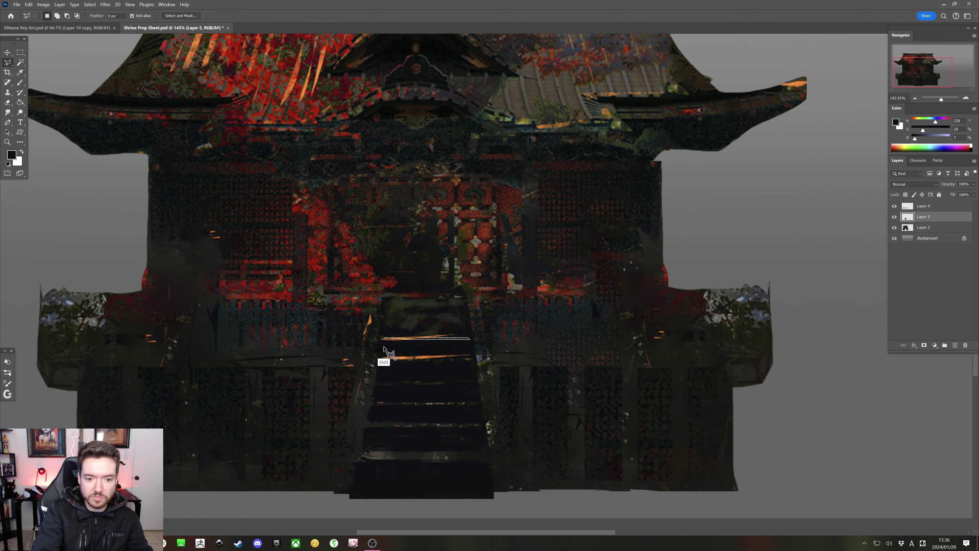
pyautogui.hotkey('ctrl', 'd')
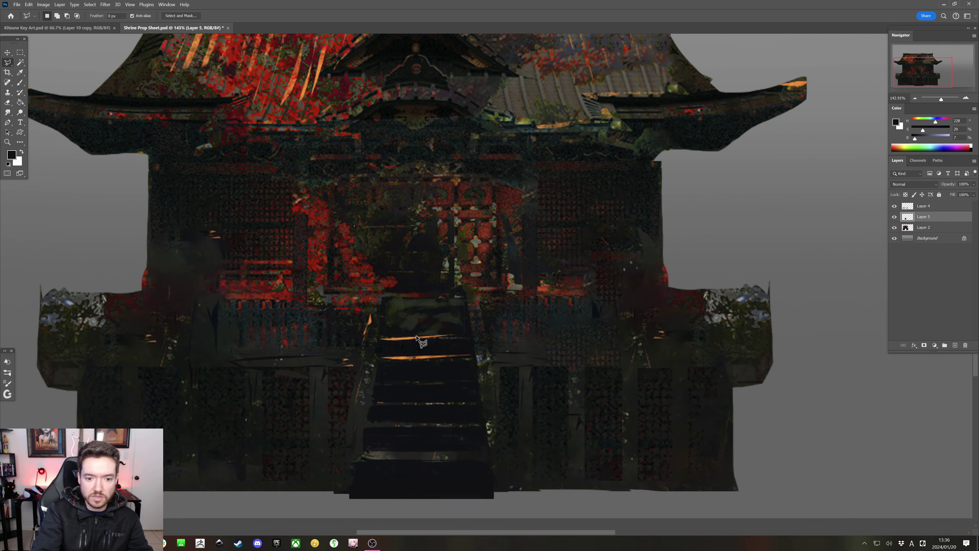
# On Layer 5, select a thin horizontal strip along the topmost orange-lit stair edge with the Polygonal Lasso
pyautogui.keyDown('shift'); pyautogui.click(380, 338); pyautogui.keyUp('shift')
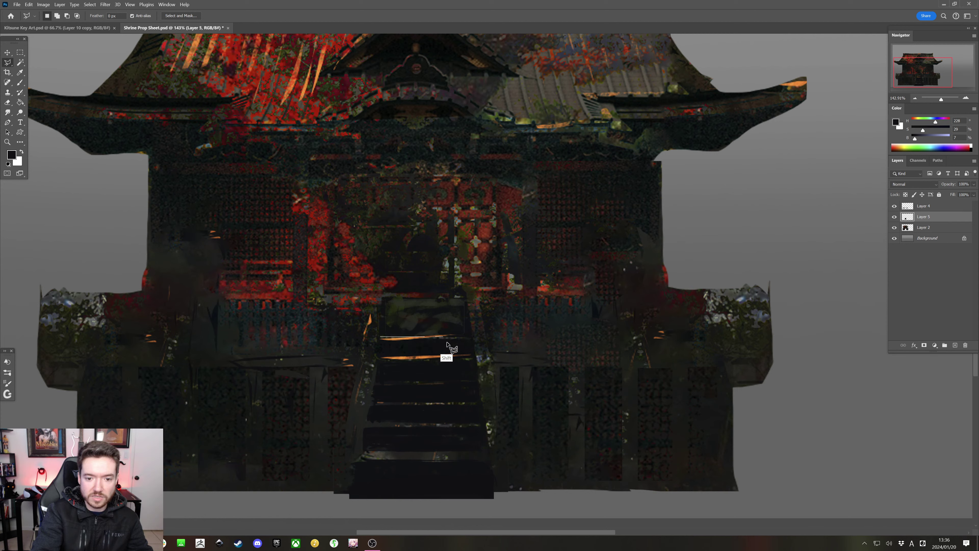
pyautogui.click(471, 339)
pyautogui.click(381, 340)
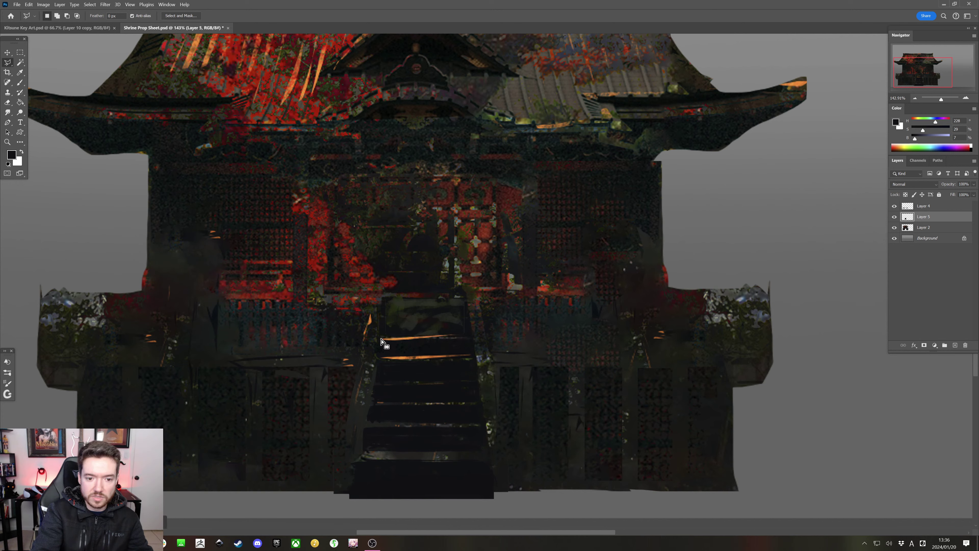
pyautogui.keyDown('shift'); pyautogui.click(379, 357); pyautogui.keyUp('shift')
pyautogui.click(377, 363)
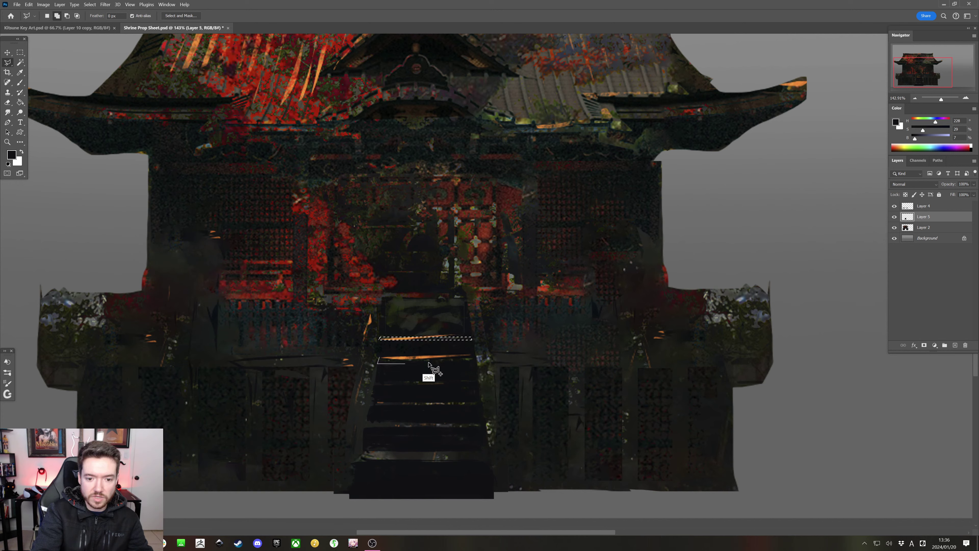
pyautogui.press('Escape')
# Add a thin horizontal strip around the second orange-lit stair edge to the existing selection
pyautogui.keyDown('shift'); pyautogui.click(379, 357); pyautogui.keyUp('shift')
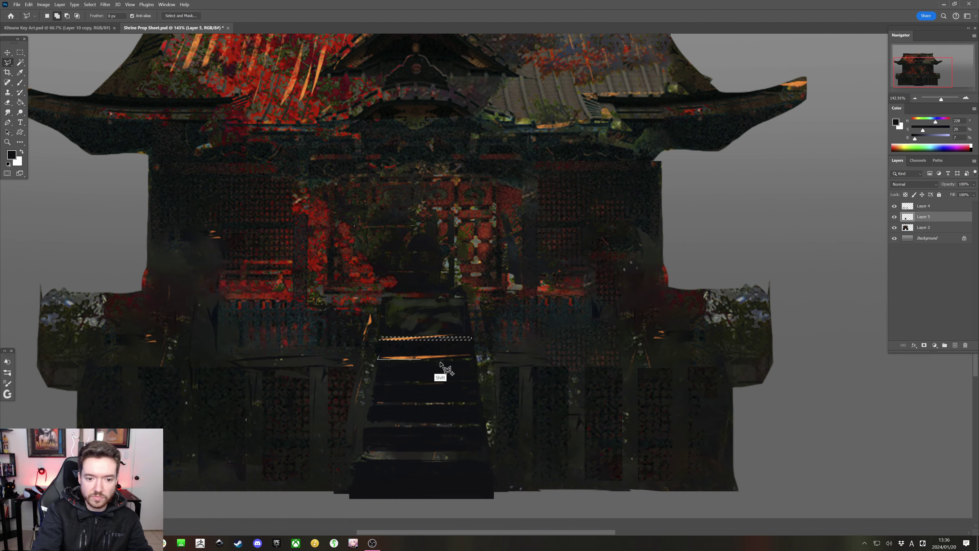
pyautogui.keyDown('shift'); pyautogui.click(471, 357); pyautogui.keyUp('shift')
pyautogui.keyDown('shift'); pyautogui.click(380, 358); pyautogui.keyUp('shift')
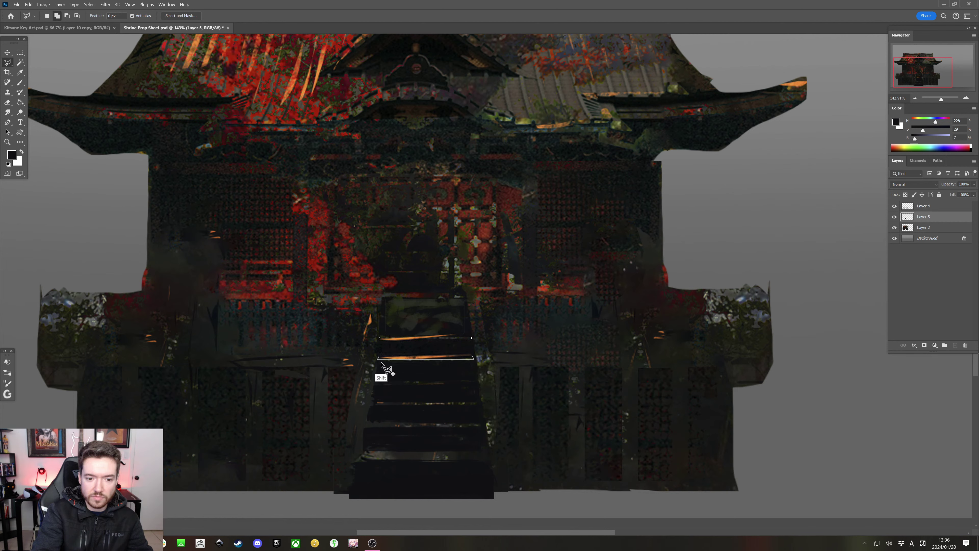
# Try to add a thin strip along the third stair edge from the top to the selection, undoing each attempt
pyautogui.keyDown('shift'); pyautogui.click(376, 379); pyautogui.keyUp('shift')
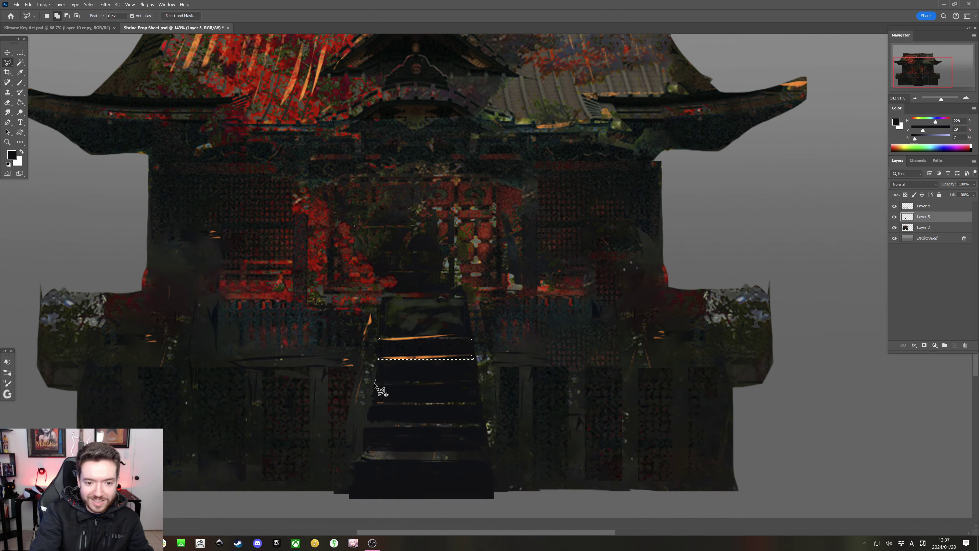
pyautogui.keyDown('shift'); pyautogui.click(374, 383); pyautogui.keyUp('shift')
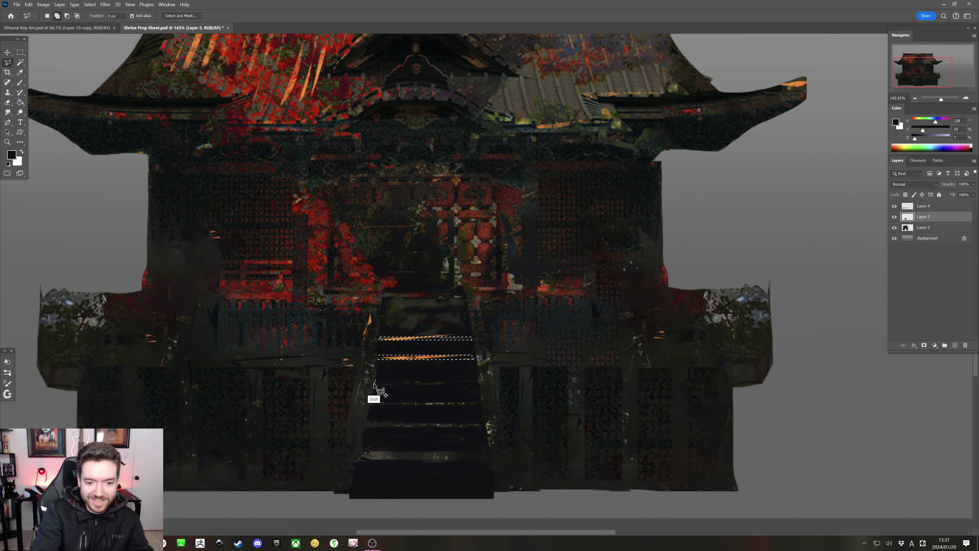
pyautogui.click(473, 383)
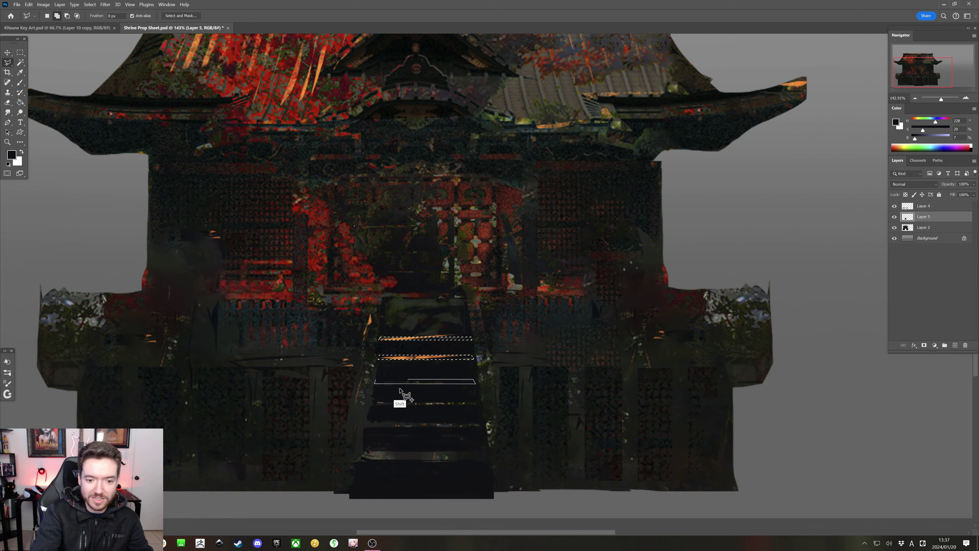
pyautogui.press('Return')
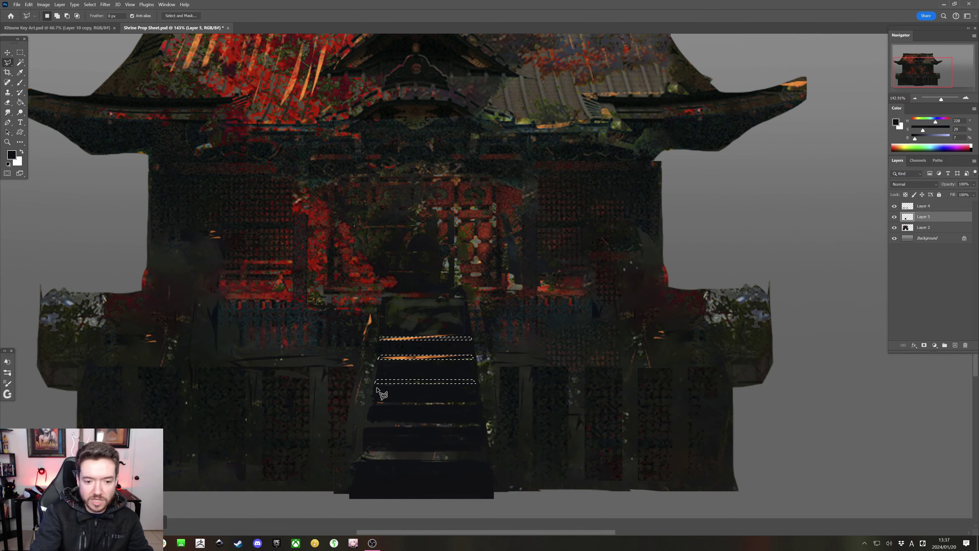
pyautogui.hotkey('ctrl', 'z')
pyautogui.keyDown('shift'); pyautogui.click(376, 379); pyautogui.keyUp('shift')
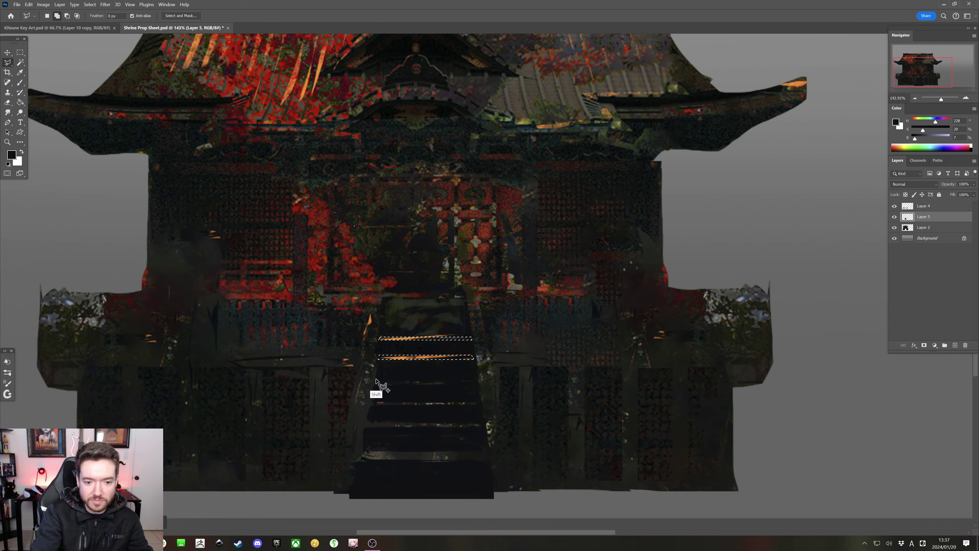
pyautogui.click(373, 384)
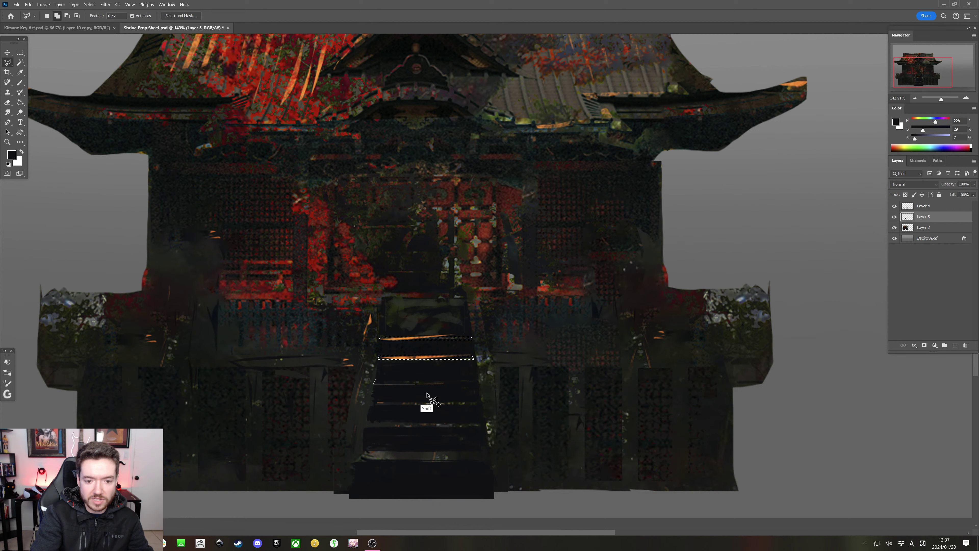
pyautogui.click(475, 384)
pyautogui.click(475, 378)
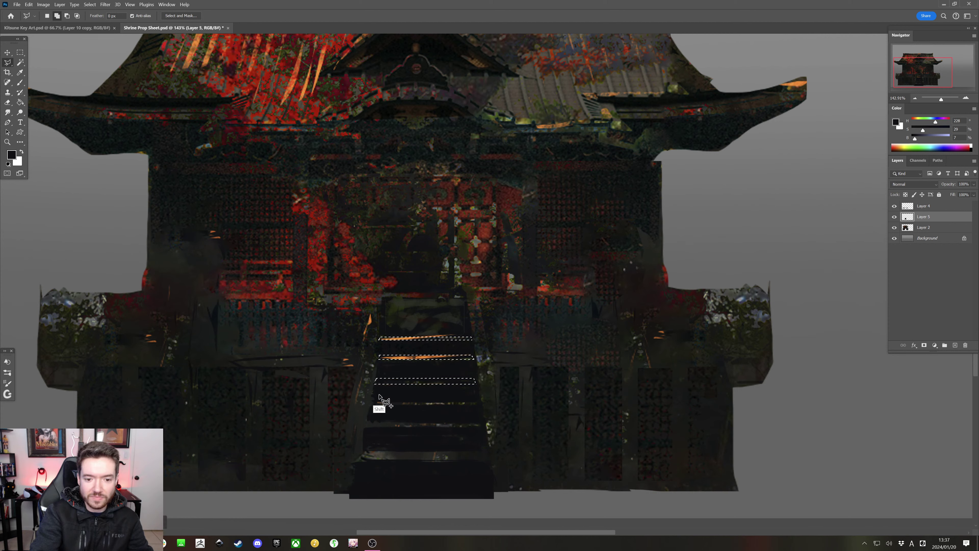
pyautogui.press('Return')
pyautogui.hotkey('ctrl', 'z')
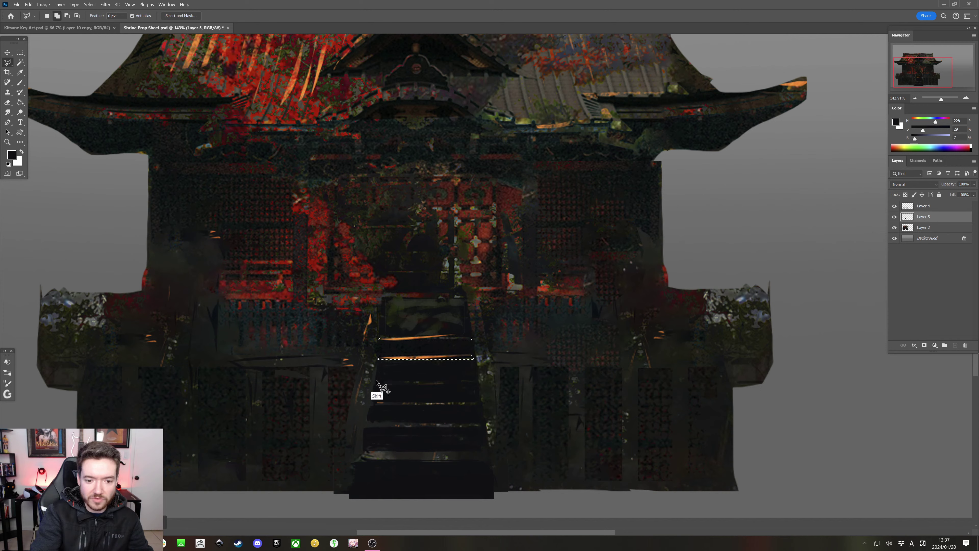
# Add a thin, straight horizontal strip along the third stair edge from the top to the selection
pyautogui.keyDown('shift'); pyautogui.click(376, 380); pyautogui.keyUp('shift')
pyautogui.keyDown('shift'); pyautogui.click(475, 386); pyautogui.keyUp('shift')
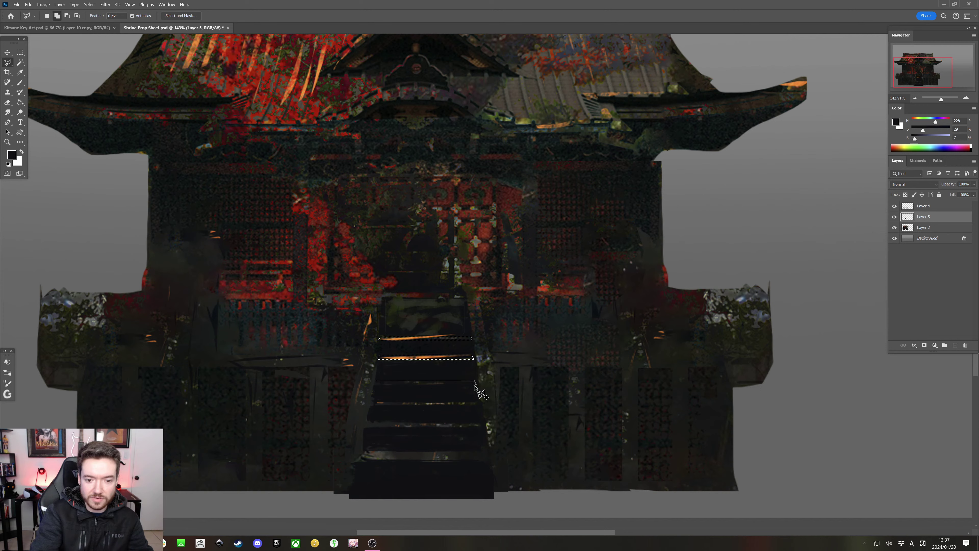
pyautogui.keyDown('shift'); pyautogui.click(475, 384); pyautogui.keyUp('shift')
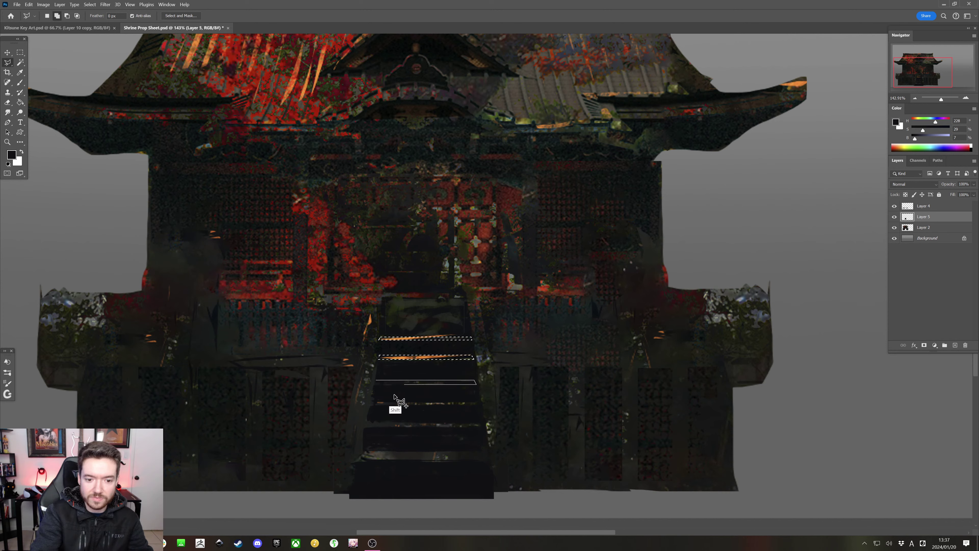
pyautogui.keyDown('shift'); pyautogui.click(377, 381); pyautogui.keyUp('shift')
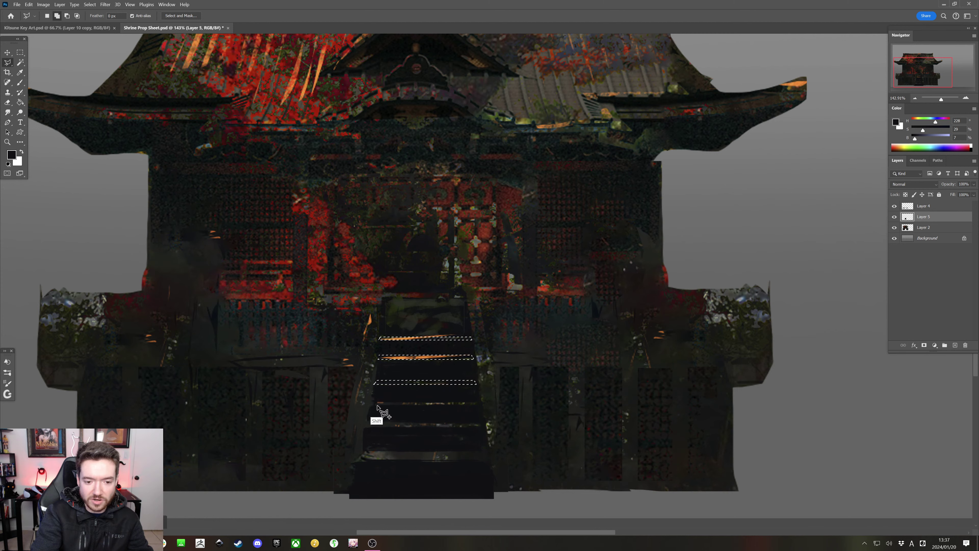
# Try to add a thin strip along the fourth stair edge from the top to the selection, and undo it
pyautogui.keyDown('shift'); pyautogui.click(478, 402); pyautogui.keyUp('shift')
pyautogui.keyDown('shift'); pyautogui.click(478, 405); pyautogui.keyUp('shift')
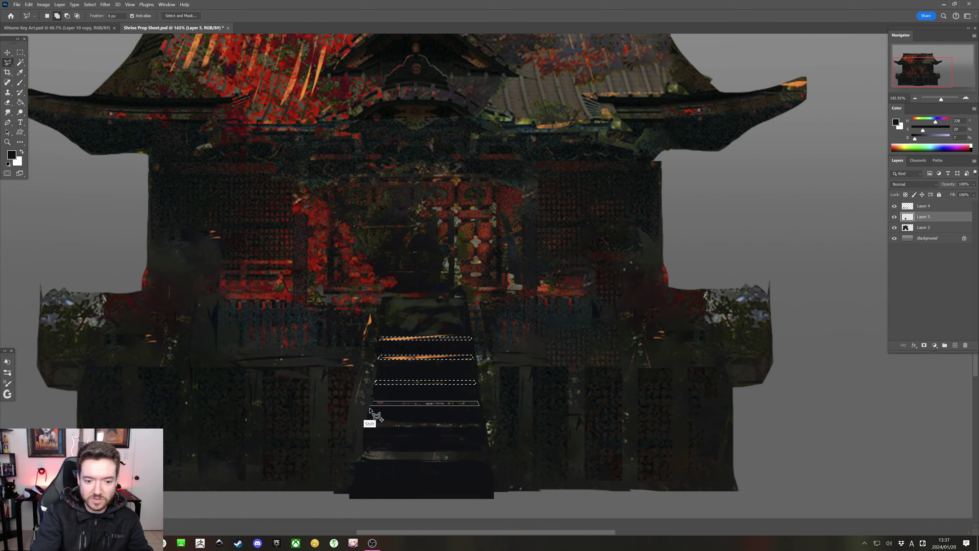
pyautogui.keyDown('shift'); pyautogui.click(373, 403); pyautogui.keyUp('shift')
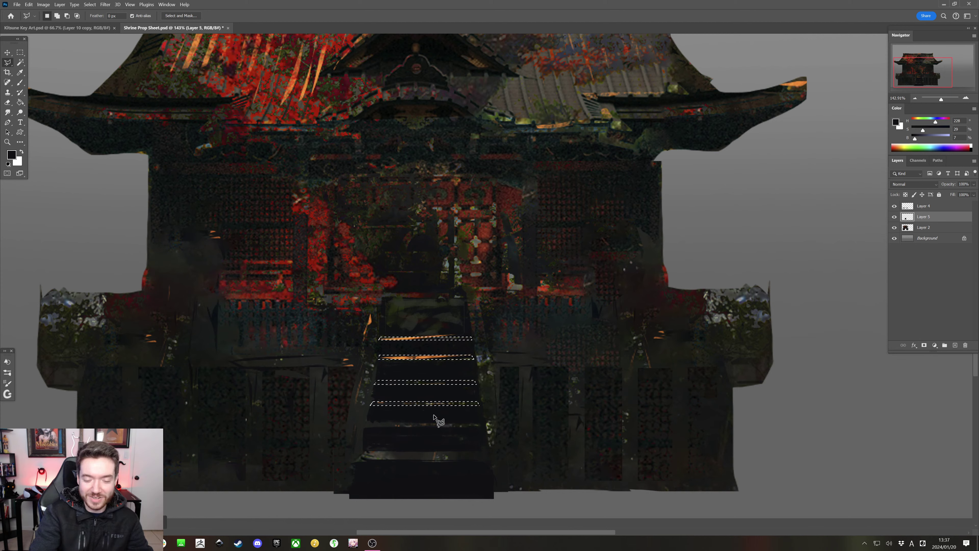
pyautogui.hotkey('ctrl', 'z')
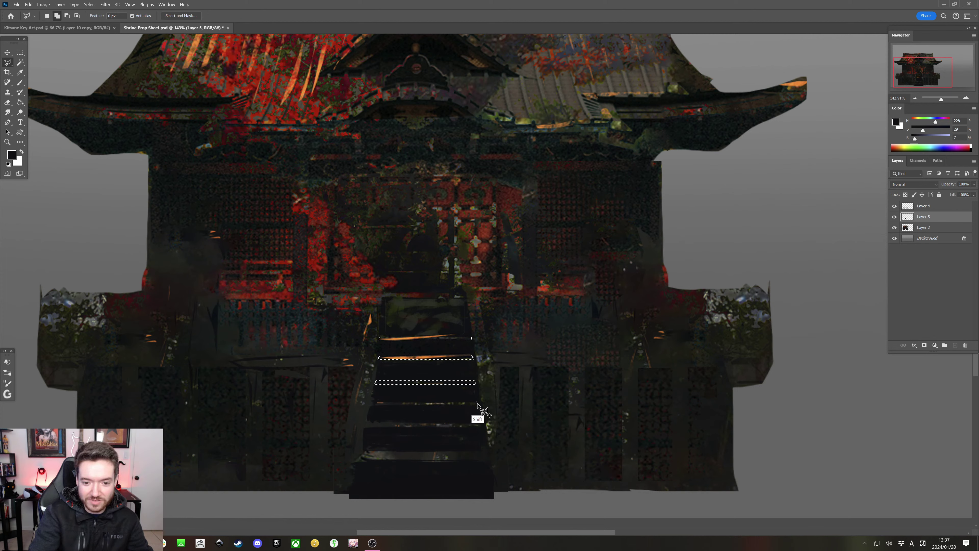
# Add the fourth and fifth stair treads from the top to the selection with the Polygonal Lasso
pyautogui.keyDown('shift'); pyautogui.click(478, 402); pyautogui.keyUp('shift')
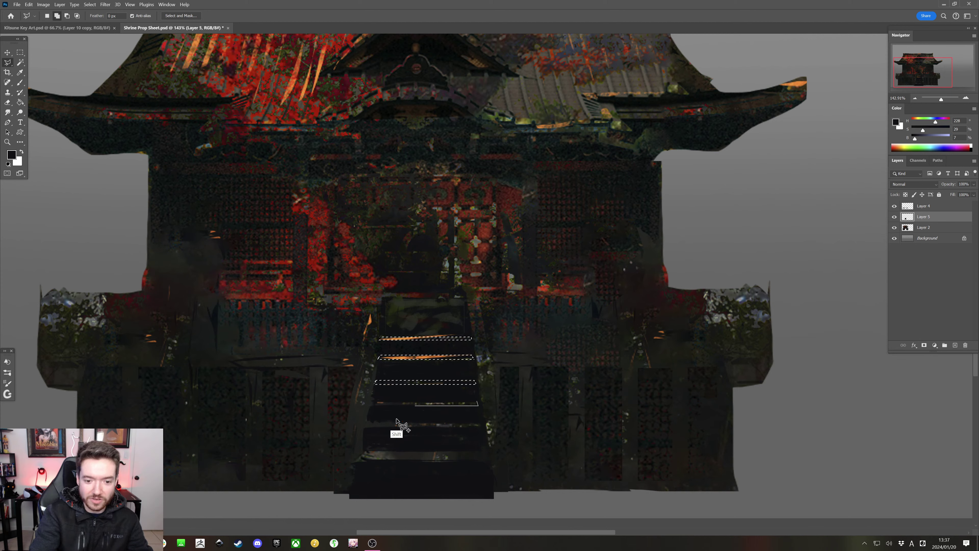
pyautogui.click(372, 405)
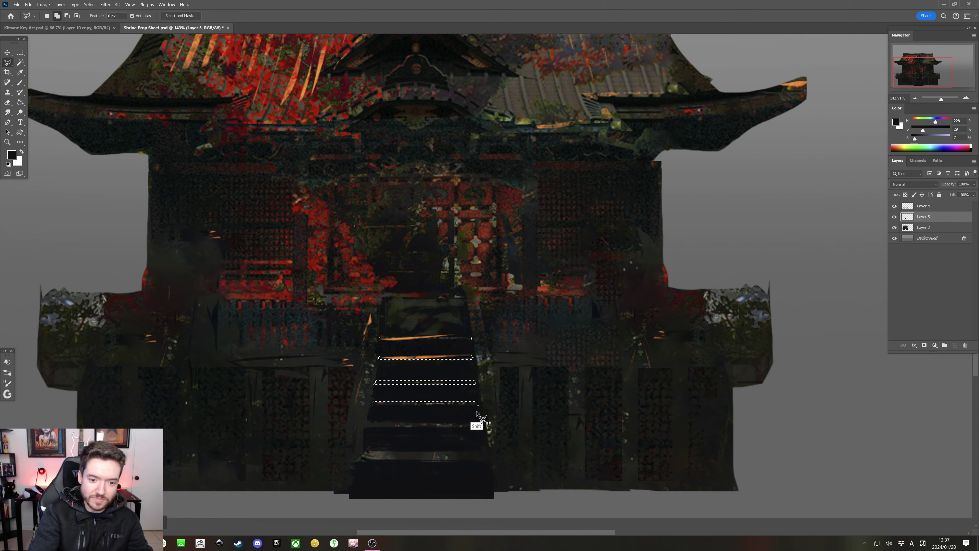
pyautogui.click(478, 404)
pyautogui.keyDown('shift'); pyautogui.click(479, 421); pyautogui.keyUp('shift')
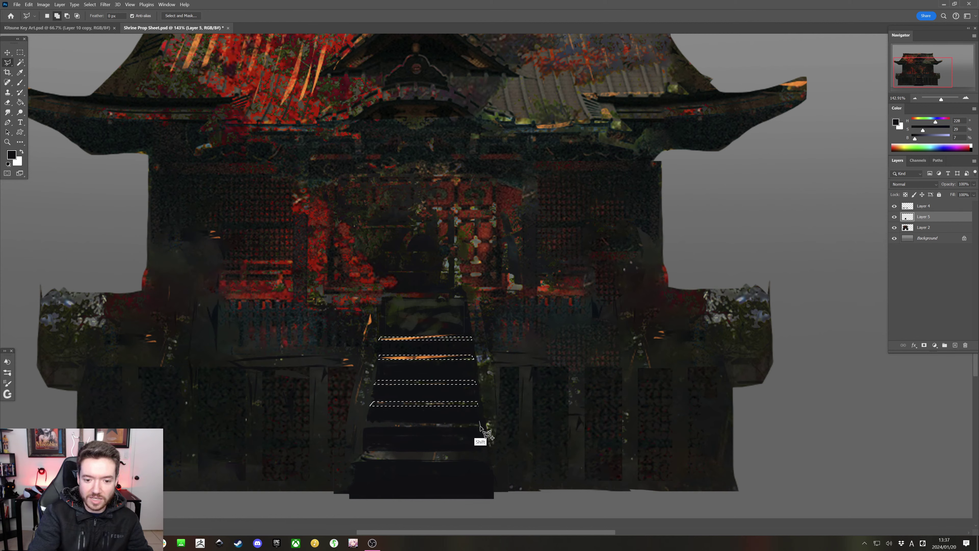
pyautogui.click(480, 427)
pyautogui.click(365, 427)
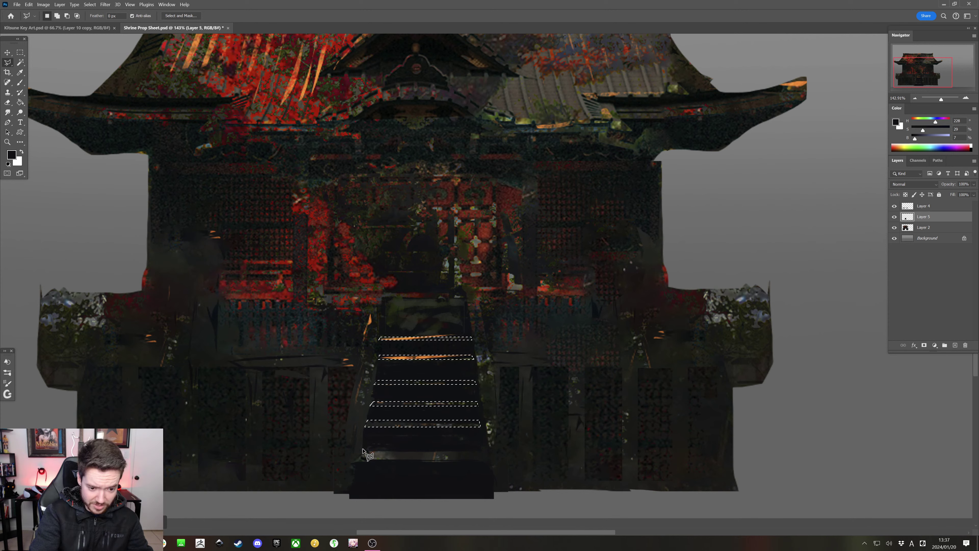
# Add the wide bottom tread of the staircase to the existing selection as a closed four-sided outline
pyautogui.click(486, 461)
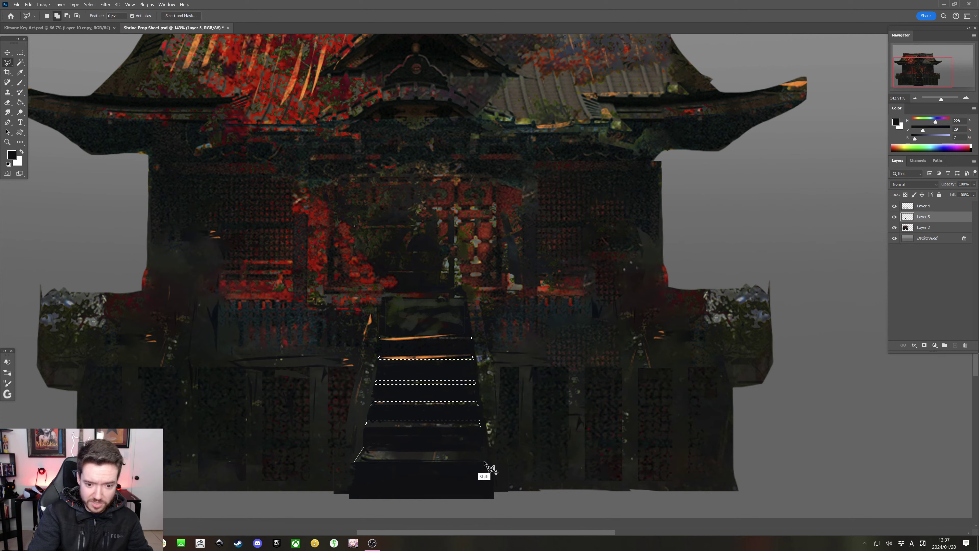
pyautogui.click(481, 448)
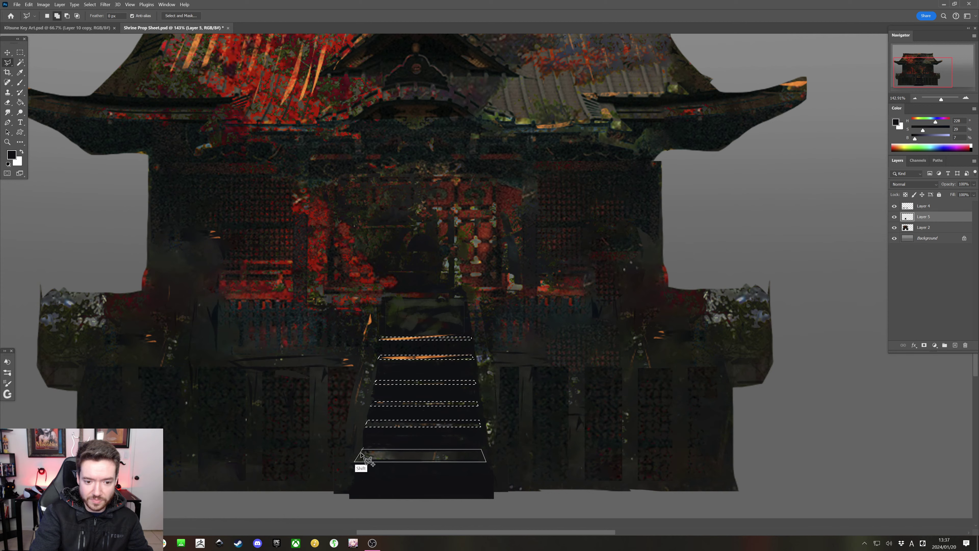
pyautogui.press('Return')
pyautogui.press('alt')
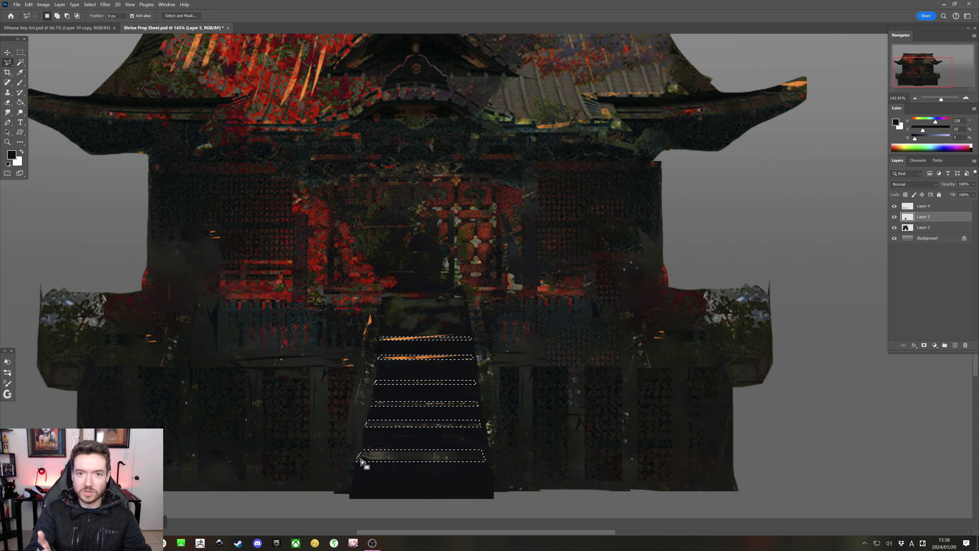
# Brush the selected treads dark, then tint the lower ones with a dark teal sampled from the railing left of the stairs
pyautogui.press('b')
pyautogui.press(']')
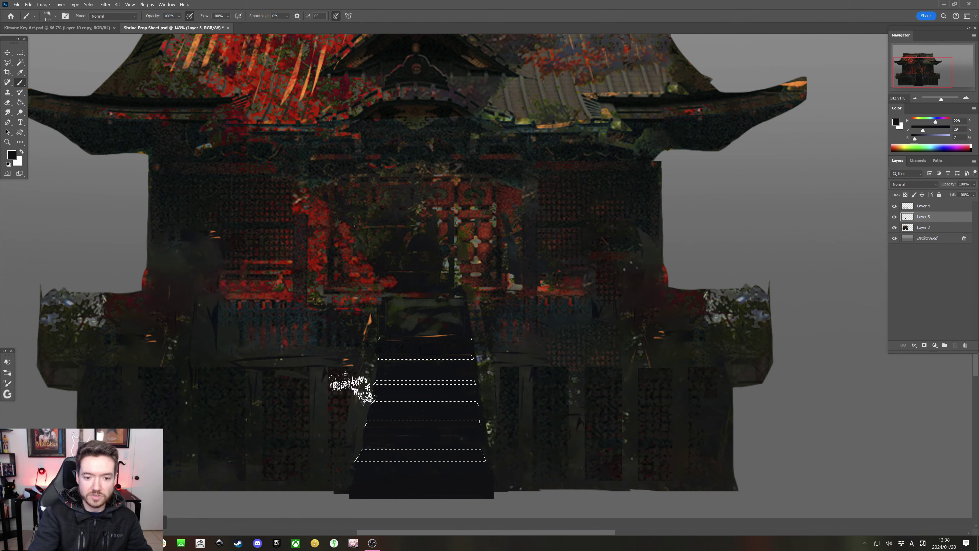
pyautogui.keyDown('alt'); pyautogui.click(321, 313); pyautogui.keyUp('alt')
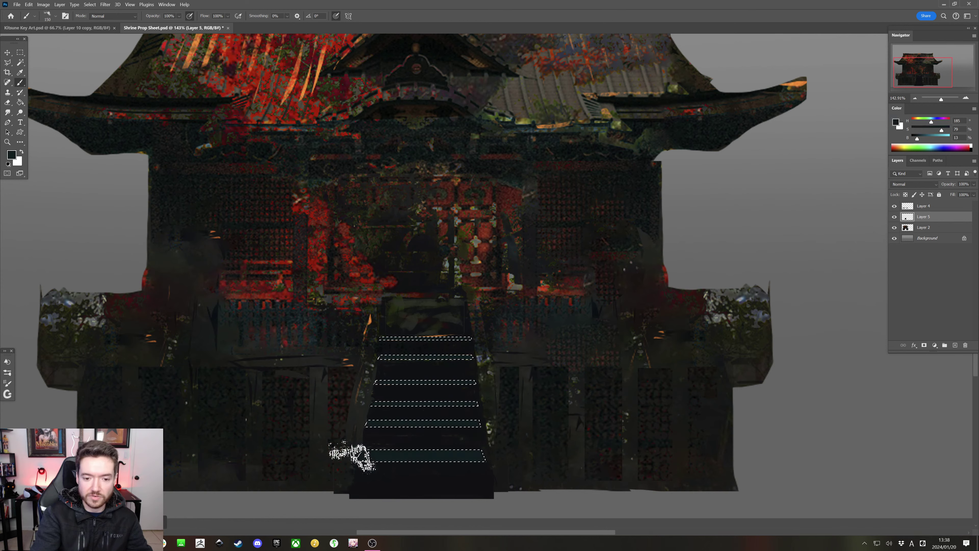
pyautogui.press('[')
pyautogui.press('[')
pyautogui.press('[')
pyautogui.press('[')
pyautogui.press('[')
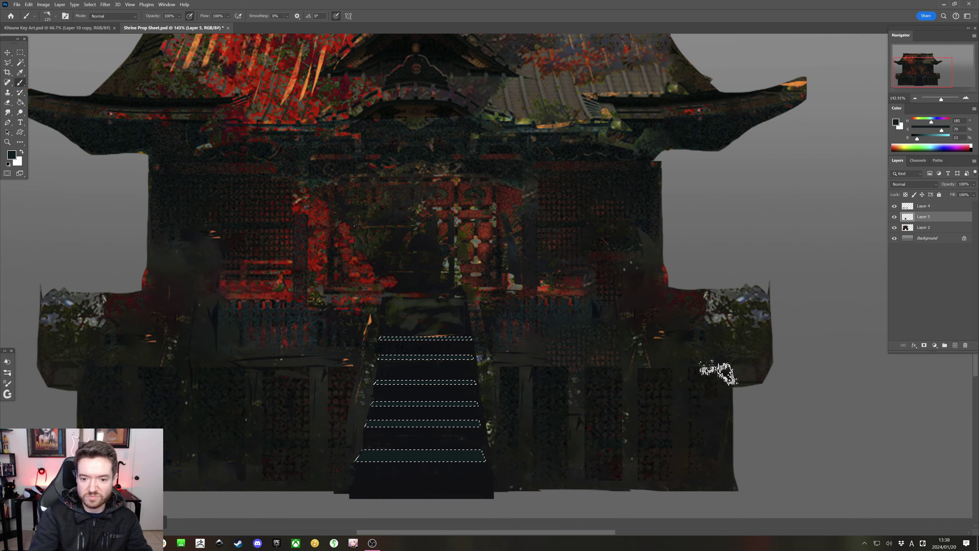
# Brush a reddish brown sampled from the facade over the treads and fade the lower ones with dark teal sampled from the bottom tread
pyautogui.press(']')
pyautogui.keyDown('alt'); pyautogui.click(547, 307); pyautogui.keyUp('alt')
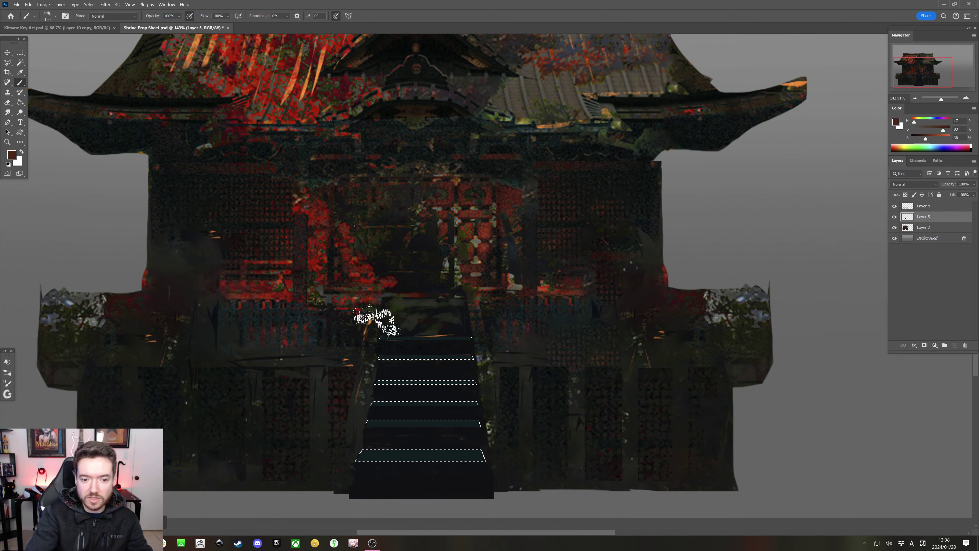
pyautogui.press(']')
pyautogui.moveTo(371, 416); pyautogui.dragTo(383, 414)
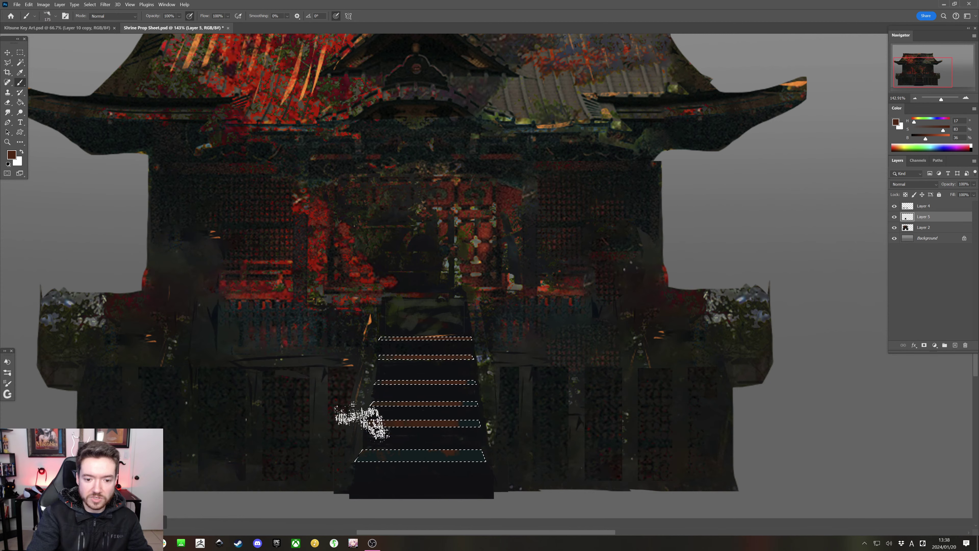
pyautogui.keyDown('alt'); pyautogui.click(466, 454); pyautogui.keyUp('alt')
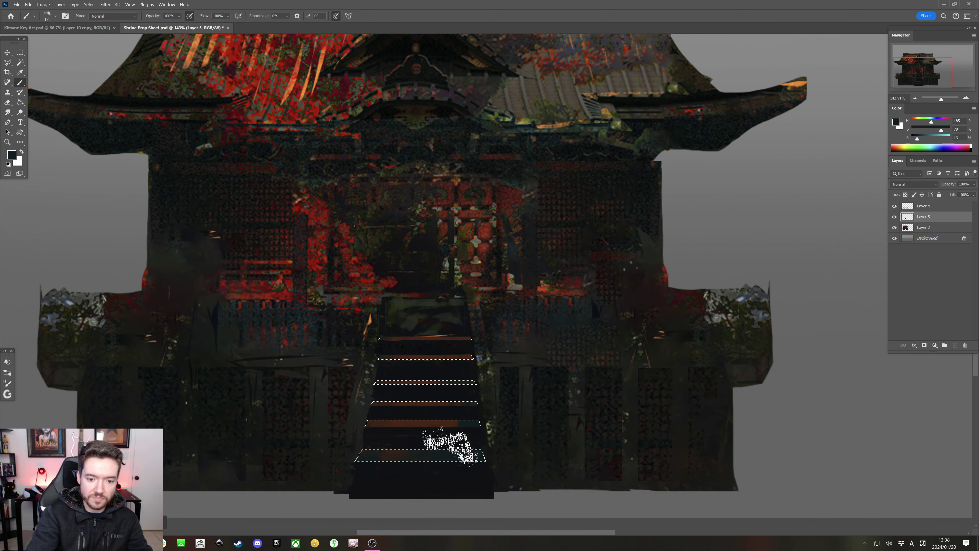
pyautogui.press('[')
pyautogui.press('[')
pyautogui.press('[')
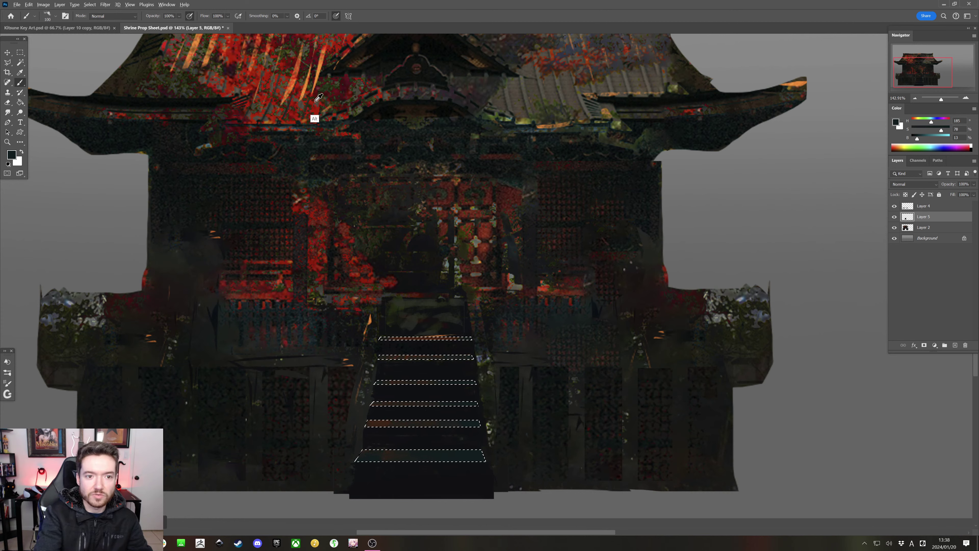
# Paint the treads with bright orange sampled from the roof streaks and a greyish brown sampled from the roof edge
pyautogui.keyDown('alt'); pyautogui.click(317, 92); pyautogui.keyUp('alt')
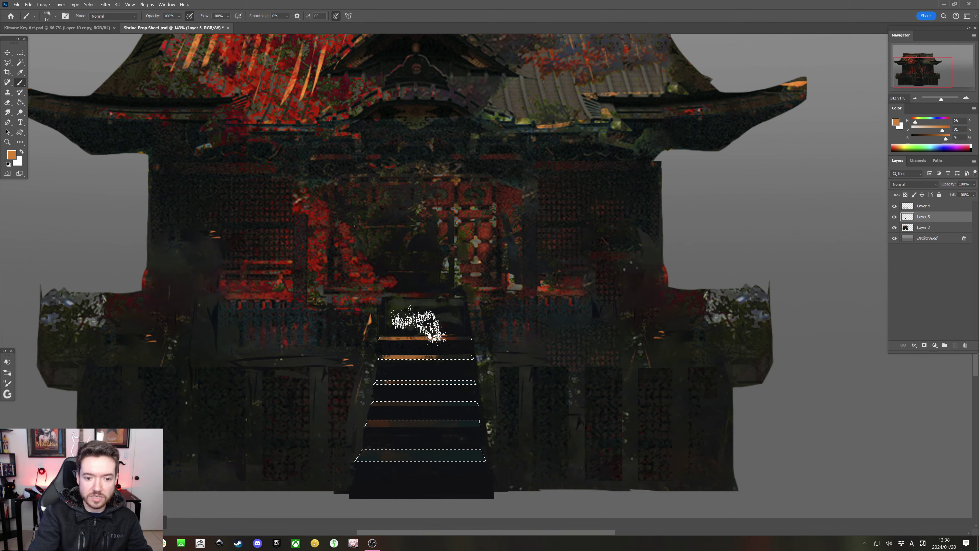
pyautogui.moveTo(417, 325); pyautogui.dragTo(424, 455)
pyautogui.keyDown('alt'); pyautogui.click(515, 127); pyautogui.keyUp('alt')
pyautogui.press(']')
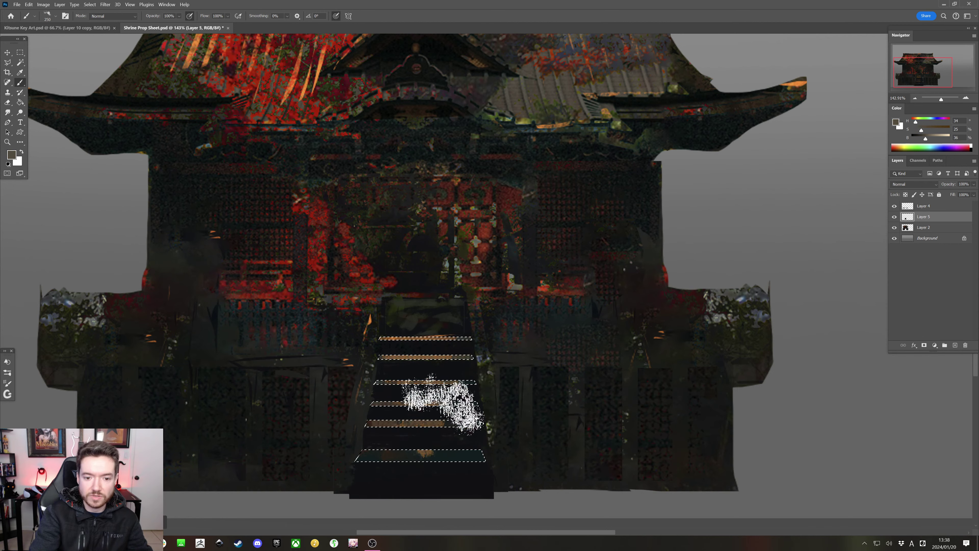
# Blend the treads using colours sampled from the top and bottom treads, add red sampled from the facade, and deselect
pyautogui.keyDown('alt'); pyautogui.click(396, 336); pyautogui.keyUp('alt')
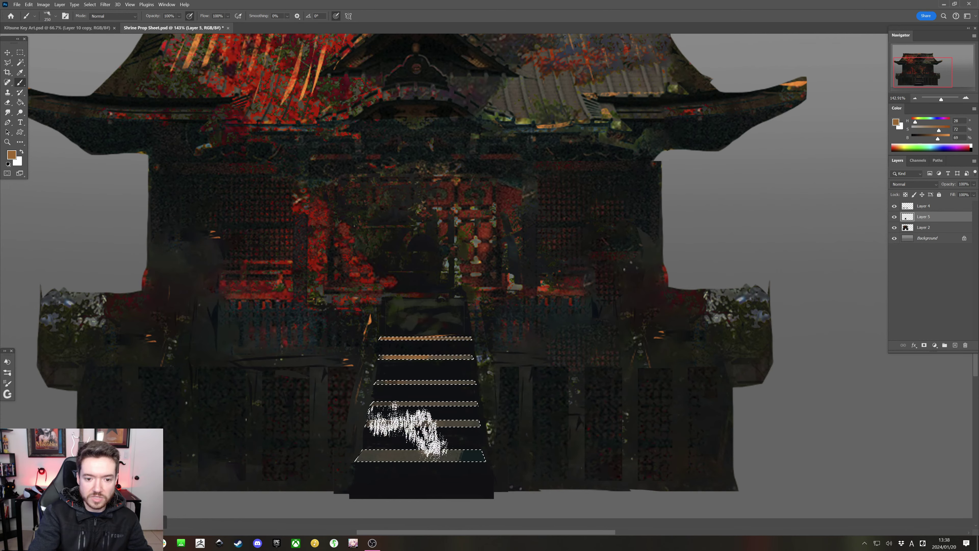
pyautogui.keyDown('alt'); pyautogui.click(447, 451); pyautogui.keyUp('alt')
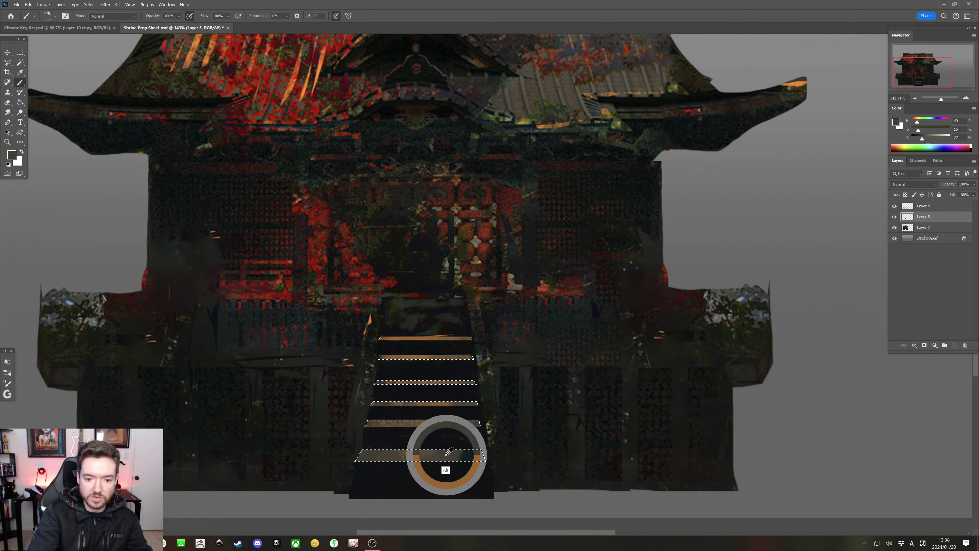
pyautogui.keyDown('alt'); pyautogui.click(355, 275); pyautogui.keyUp('alt')
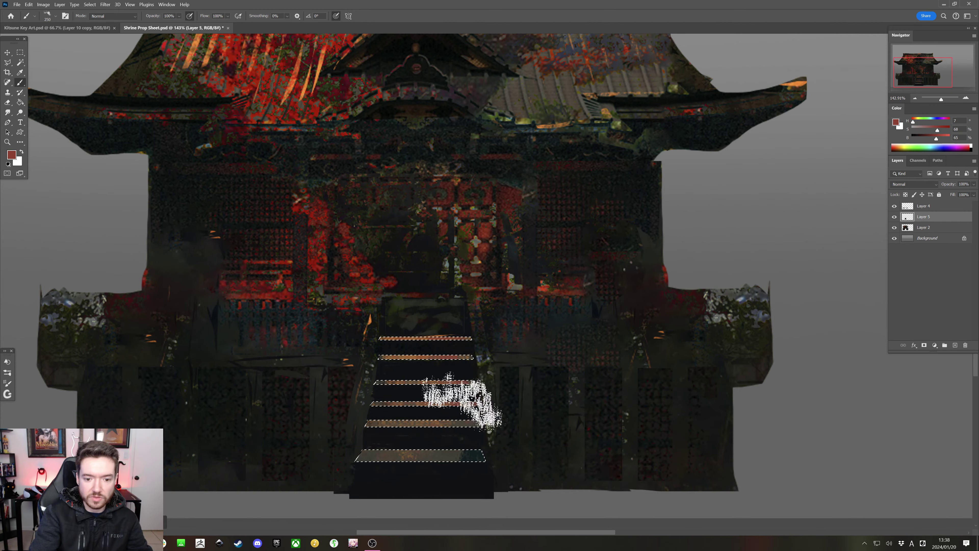
pyautogui.hotkey('ctrl', 'd')
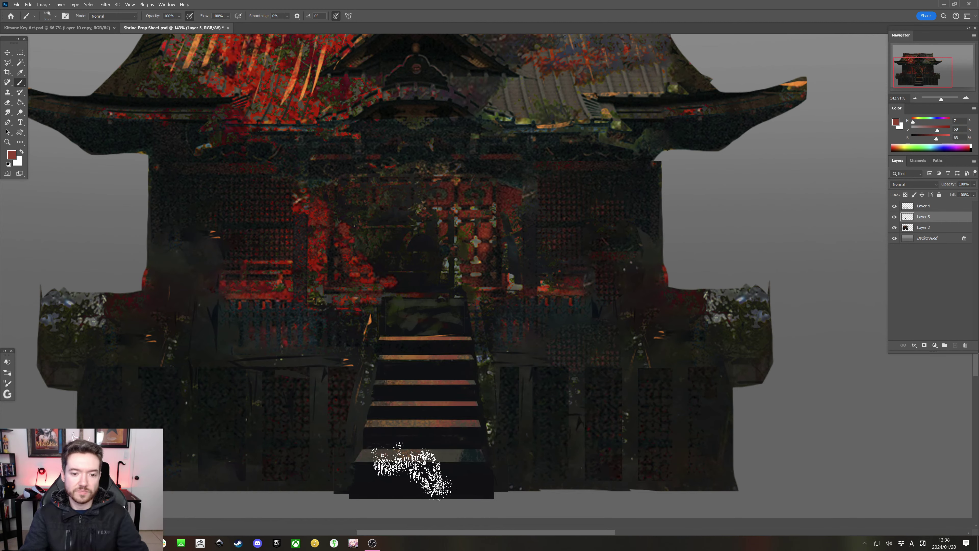
# Select the narrow sloping side rail along the staircase's right edge with the Polygonal Lasso
pyautogui.scroll(-4, 282, 390)
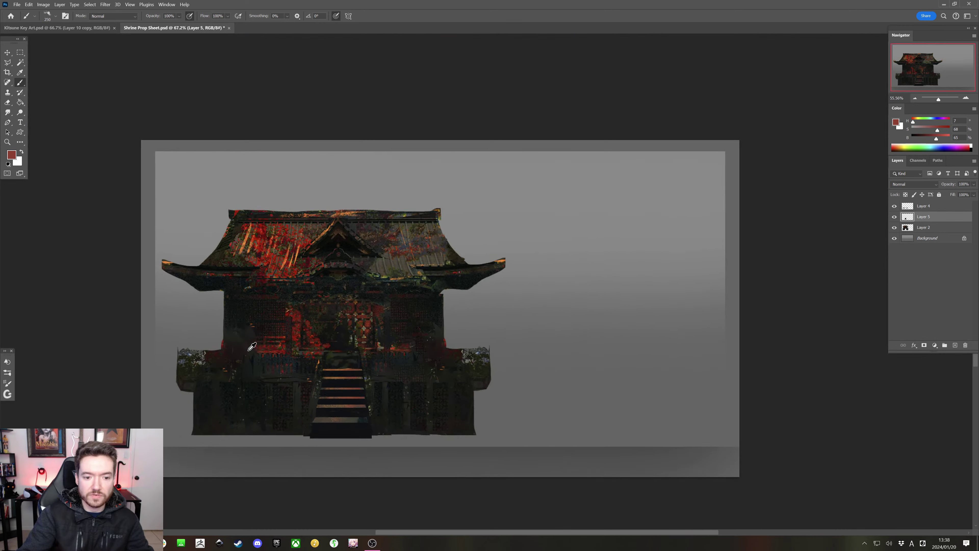
pyautogui.scroll(-3, 252, 346)
pyautogui.scroll(5, 252, 347)
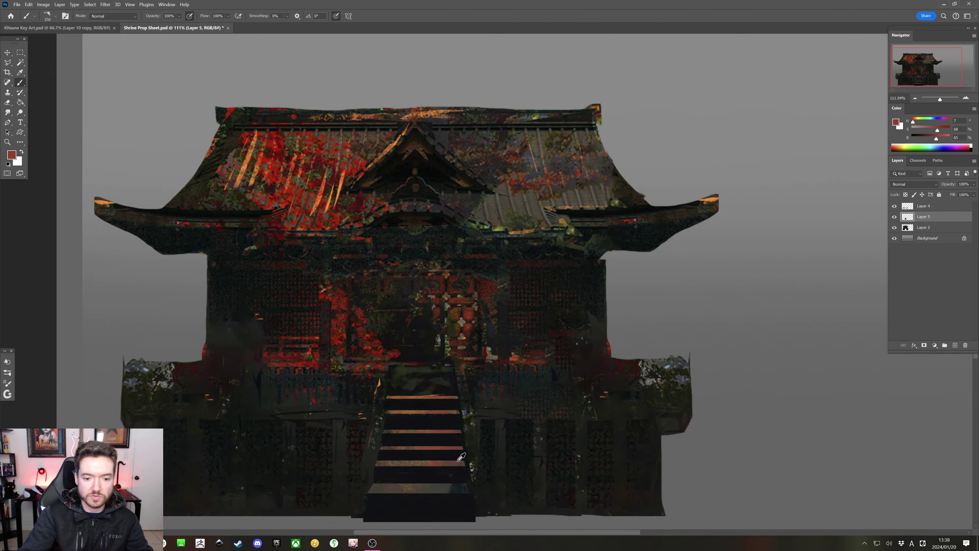
pyautogui.moveTo(458, 372); pyautogui.dragTo(449, 301)
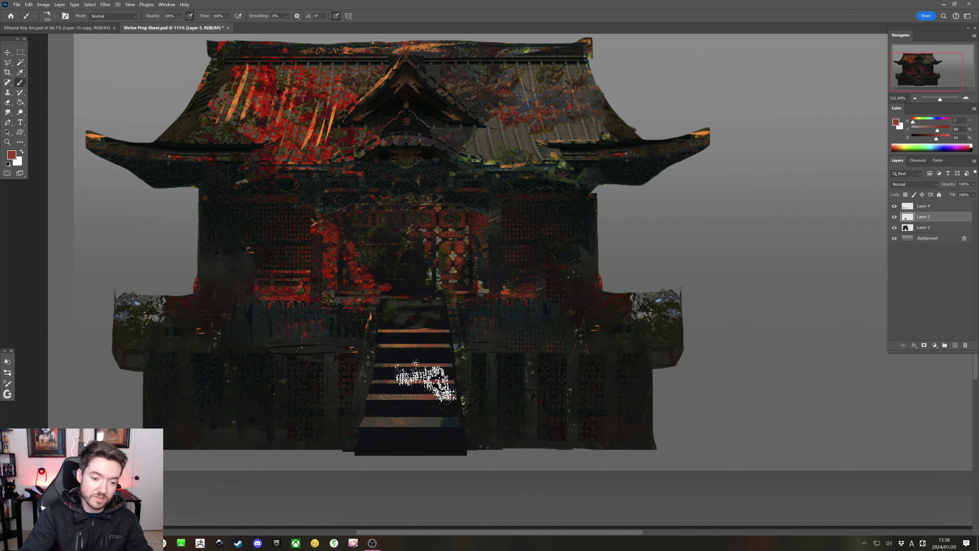
pyautogui.click(8, 64)
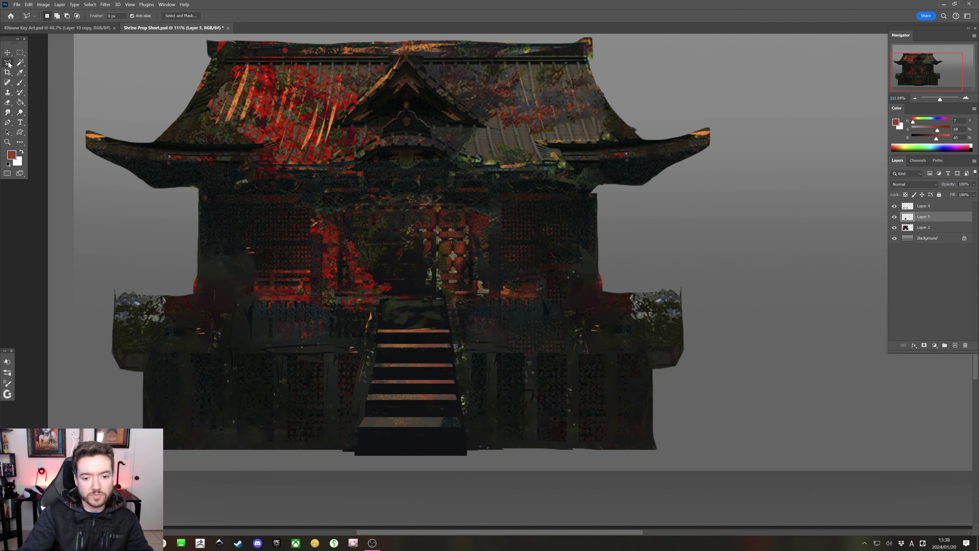
pyautogui.click(446, 302)
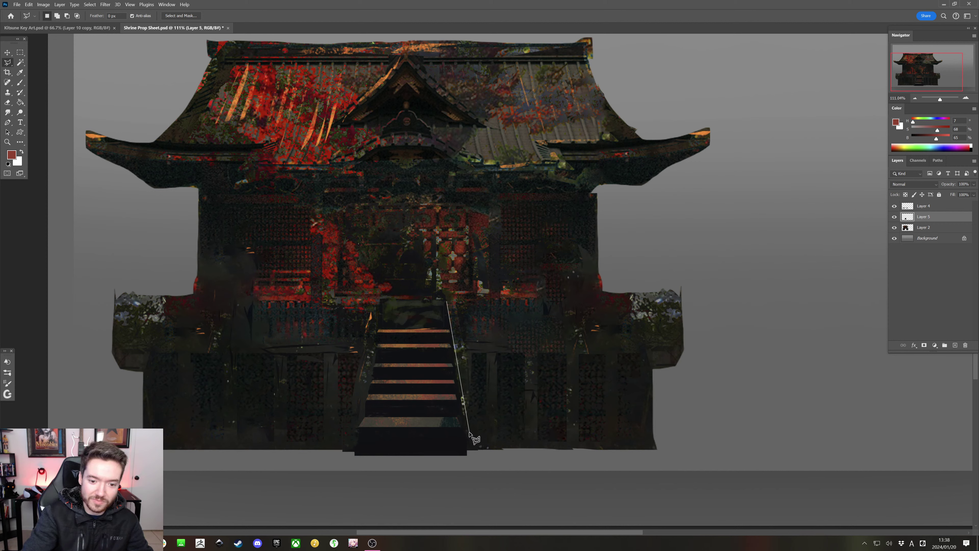
pyautogui.click(464, 415)
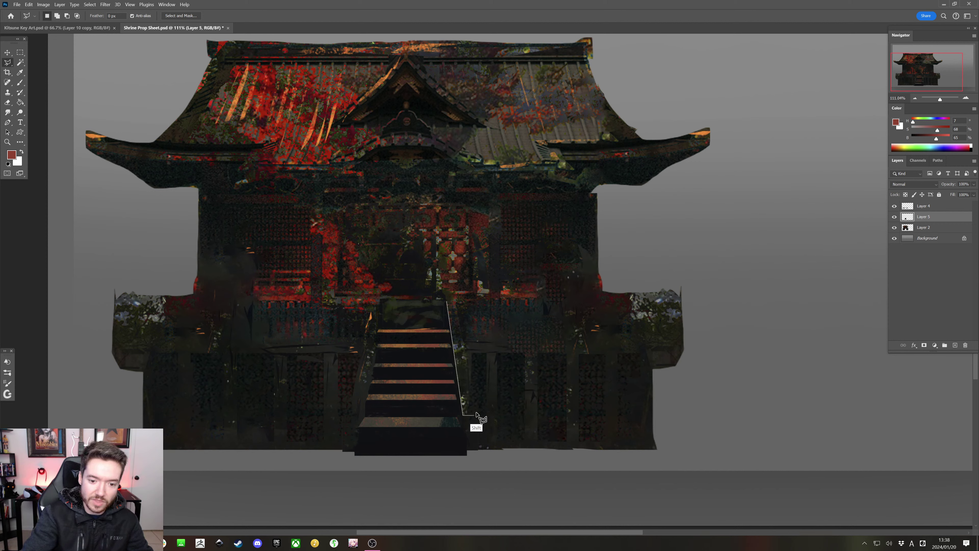
pyautogui.click(474, 415)
pyautogui.click(456, 300)
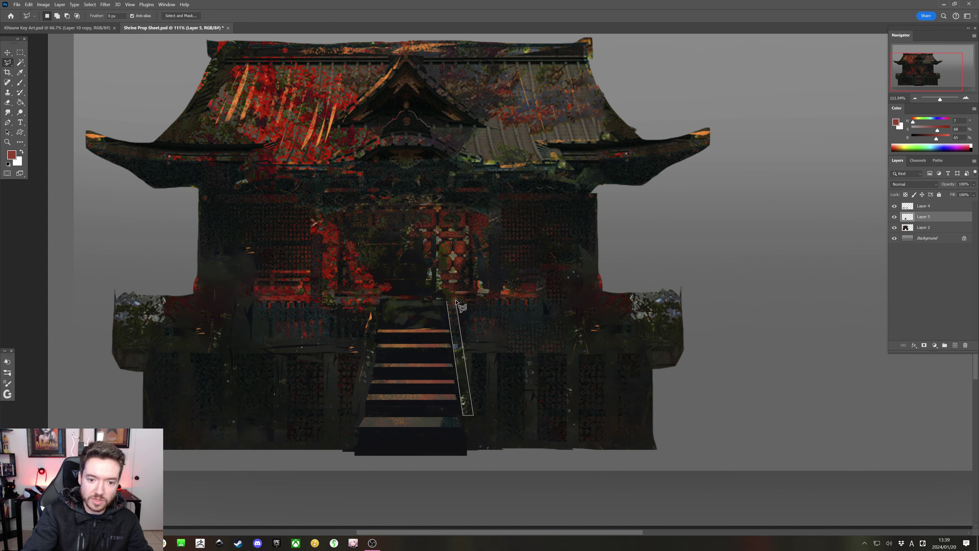
pyautogui.click(447, 302)
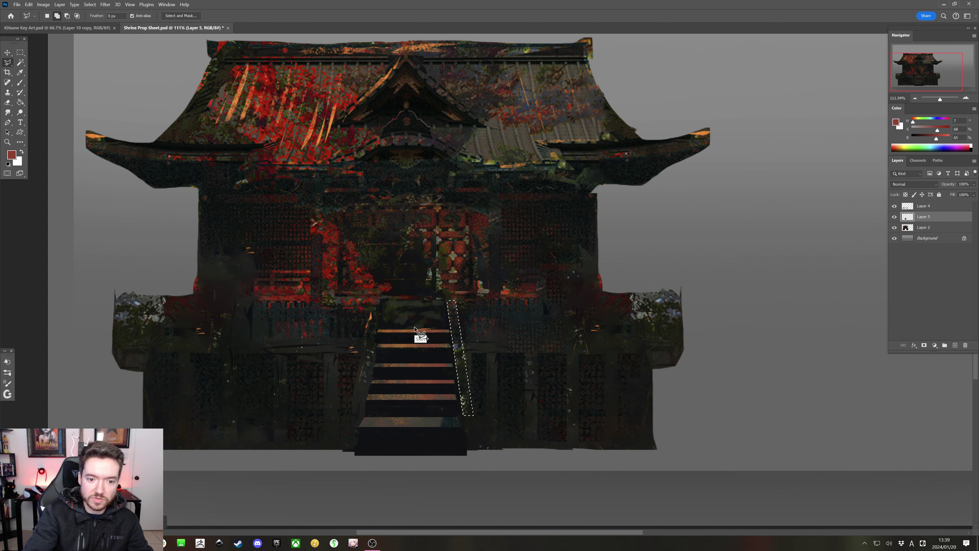
# Add the matching sloping side rail along the staircase's left edge to the selection
pyautogui.click(382, 299)
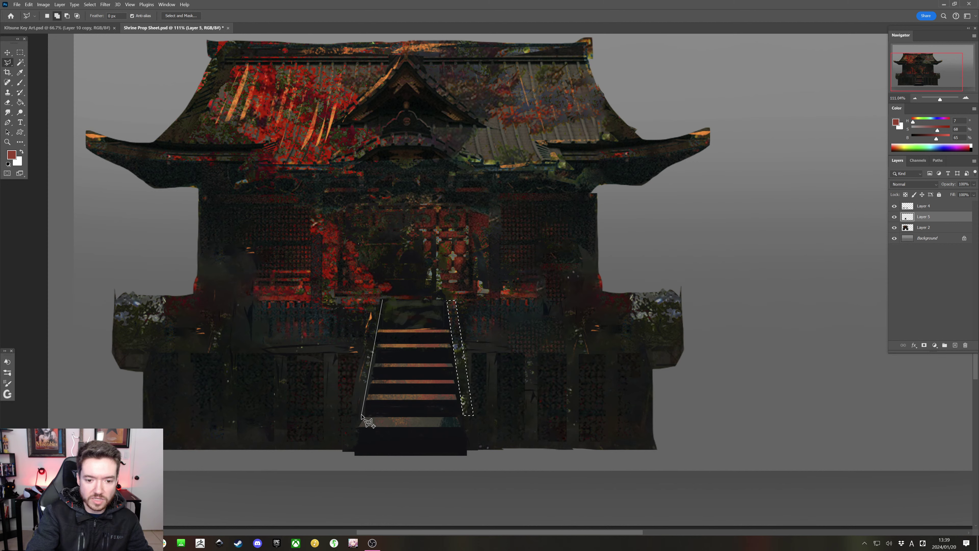
pyautogui.click(362, 414)
pyautogui.keyDown('shift'); pyautogui.click(349, 418); pyautogui.keyUp('shift')
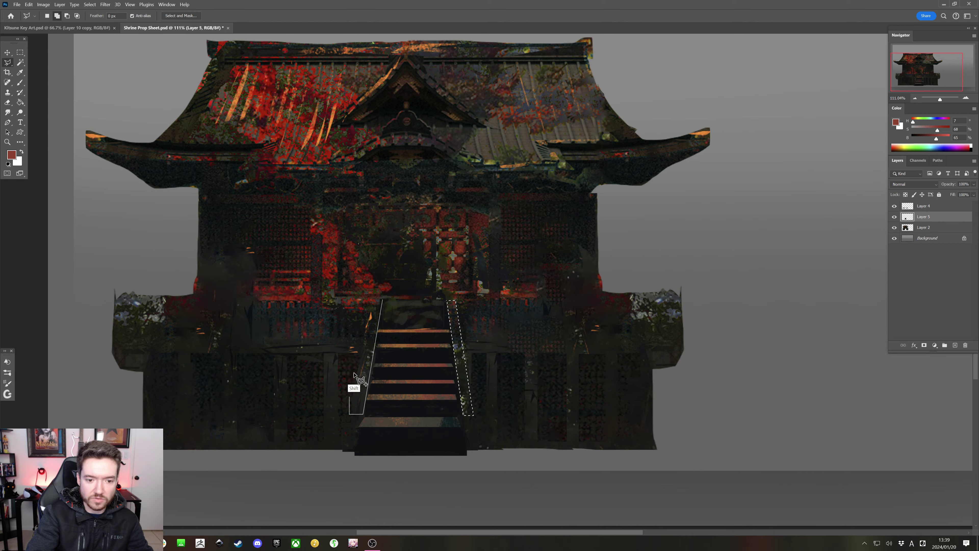
pyautogui.click(373, 299)
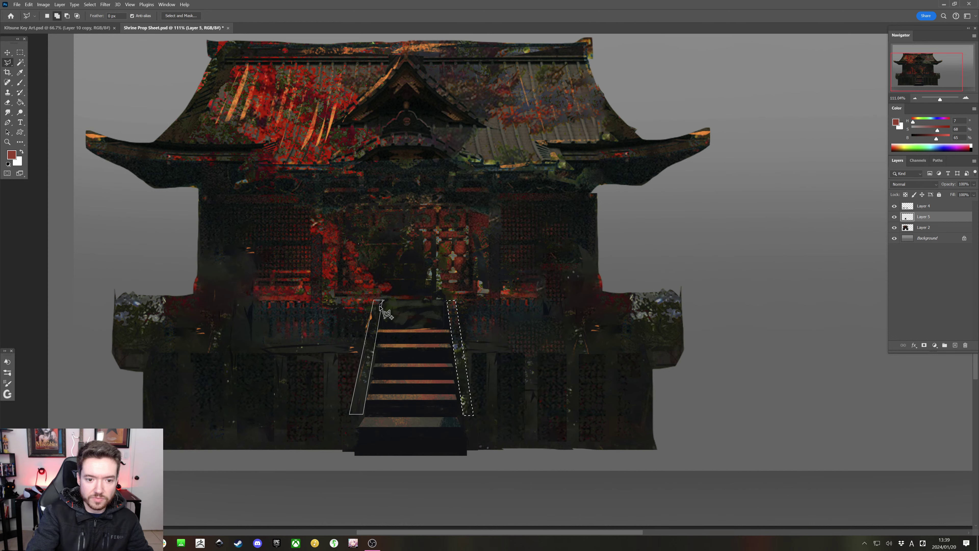
pyautogui.click(381, 302)
# Add thin horizontal strips along the balcony's top edge on both sides of the staircase to the selection
pyautogui.keyDown('shift'); pyautogui.click(383, 299); pyautogui.keyUp('shift')
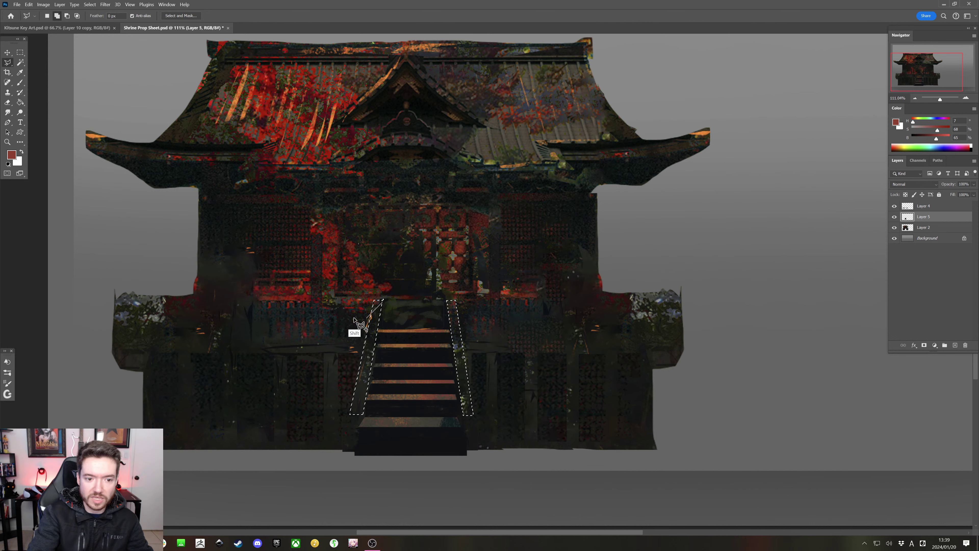
pyautogui.click(116, 301)
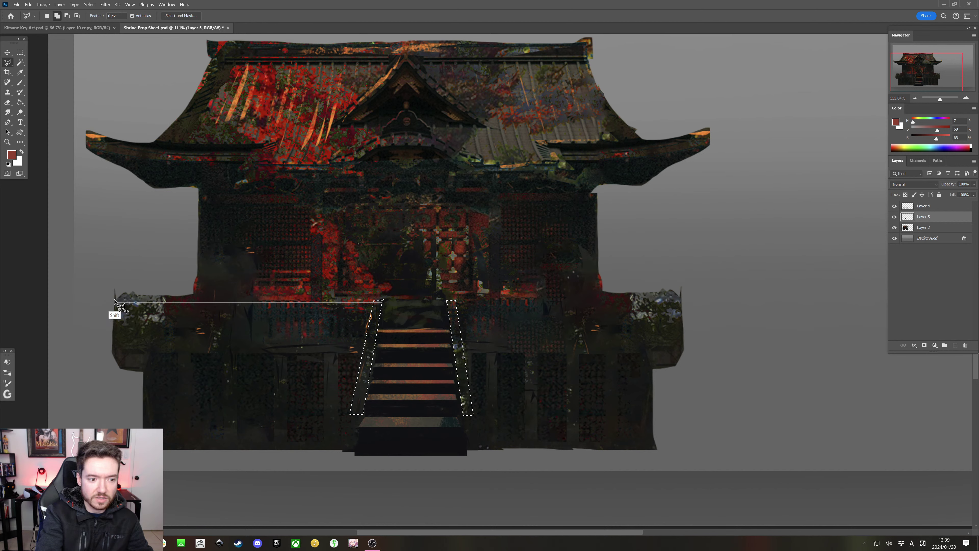
pyautogui.click(382, 301)
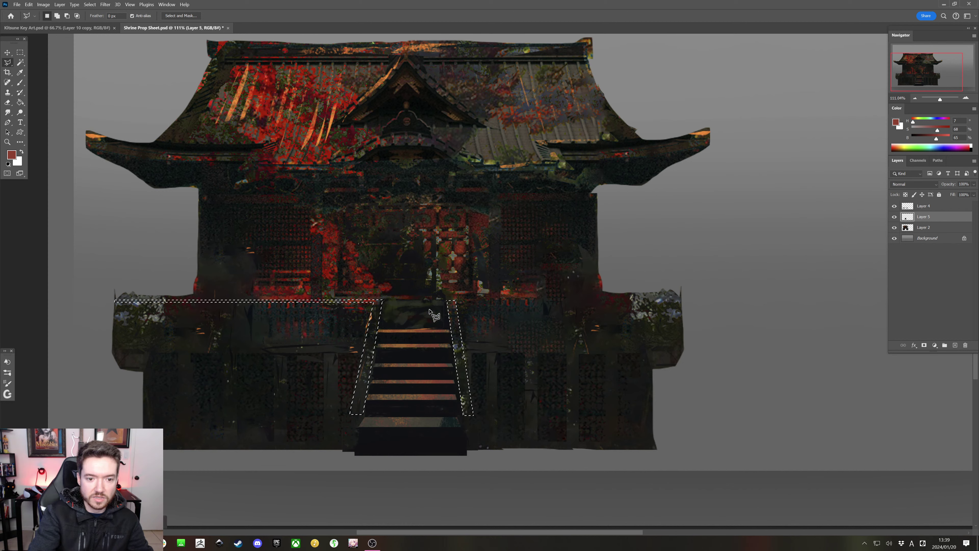
pyautogui.keyDown('shift'); pyautogui.click(448, 300); pyautogui.keyUp('shift')
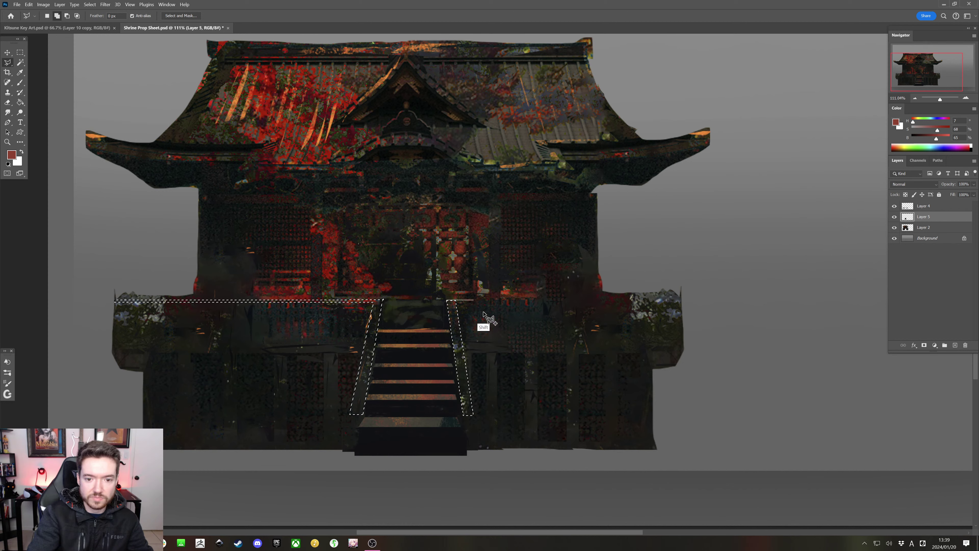
pyautogui.keyDown('shift'); pyautogui.click(681, 301); pyautogui.keyUp('shift')
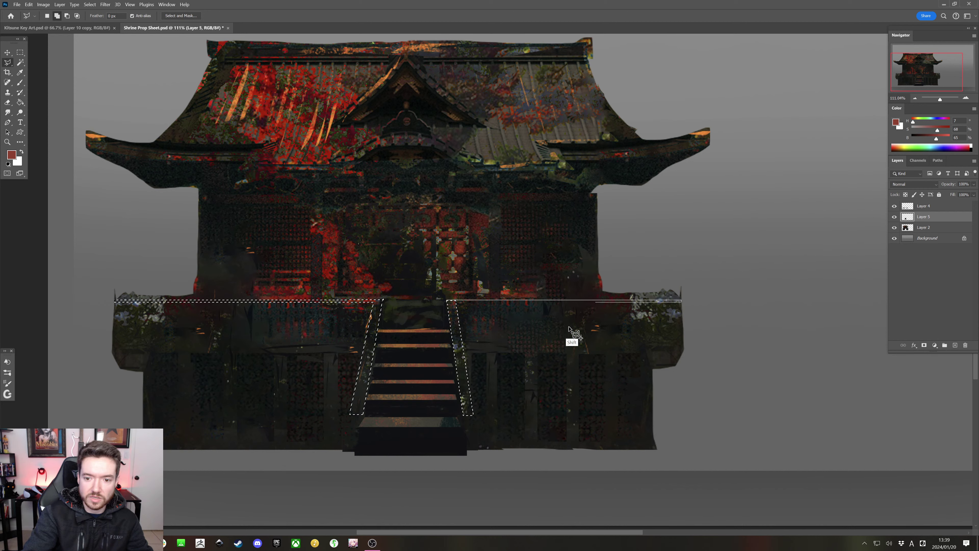
pyautogui.keyDown('ctrl'); pyautogui.click(450, 303); pyautogui.keyUp('ctrl')
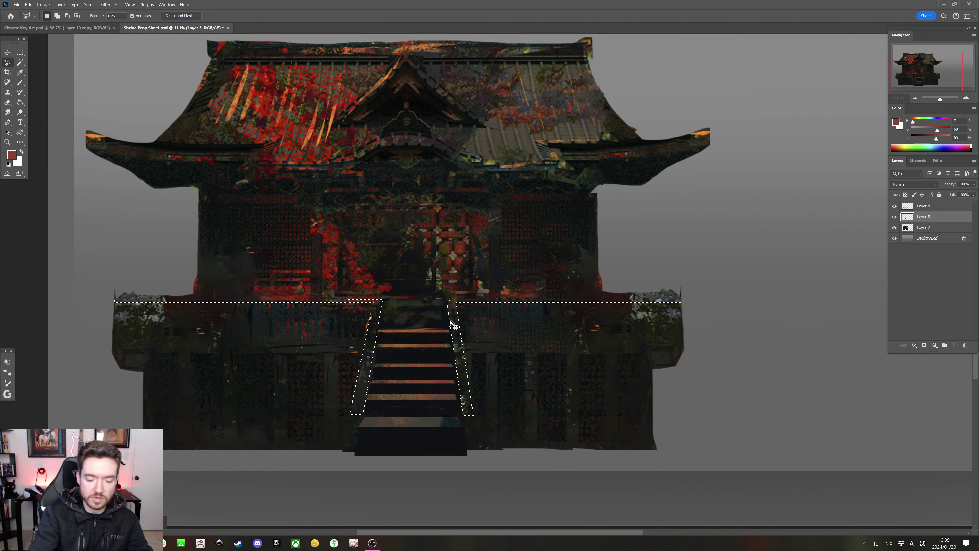
# Paint the selected side rails and balcony edge strips with a sampled greyish brown, using a smaller brush
pyautogui.press('b')
pyautogui.keyDown('alt'); pyautogui.click(329, 152); pyautogui.keyUp('alt')
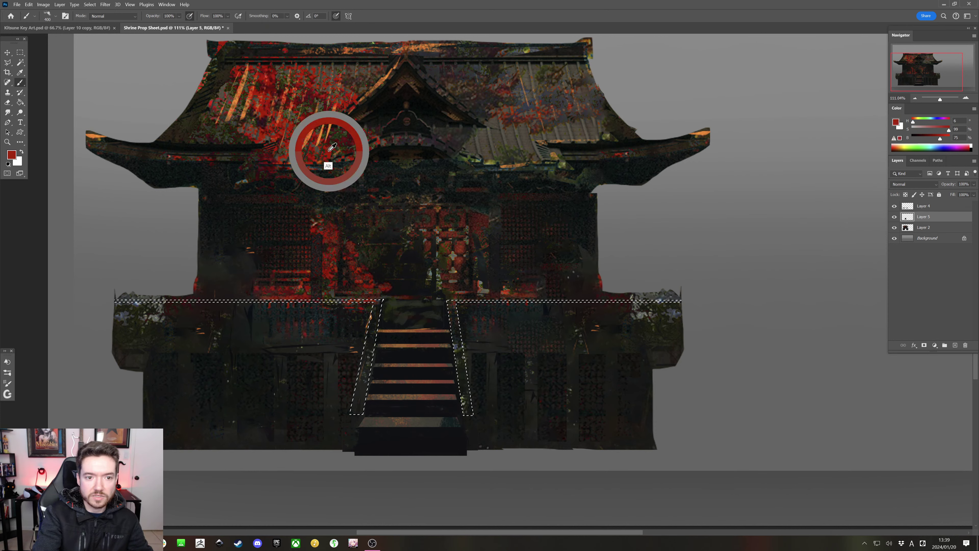
pyautogui.press('[')
pyautogui.press('[')
pyautogui.press('[')
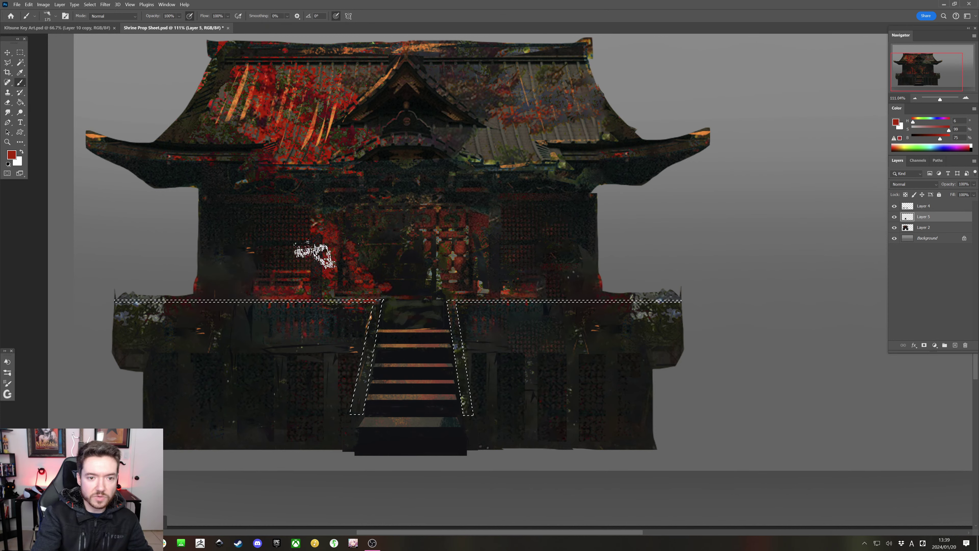
pyautogui.keyDown('alt'); pyautogui.click(497, 146); pyautogui.keyUp('alt')
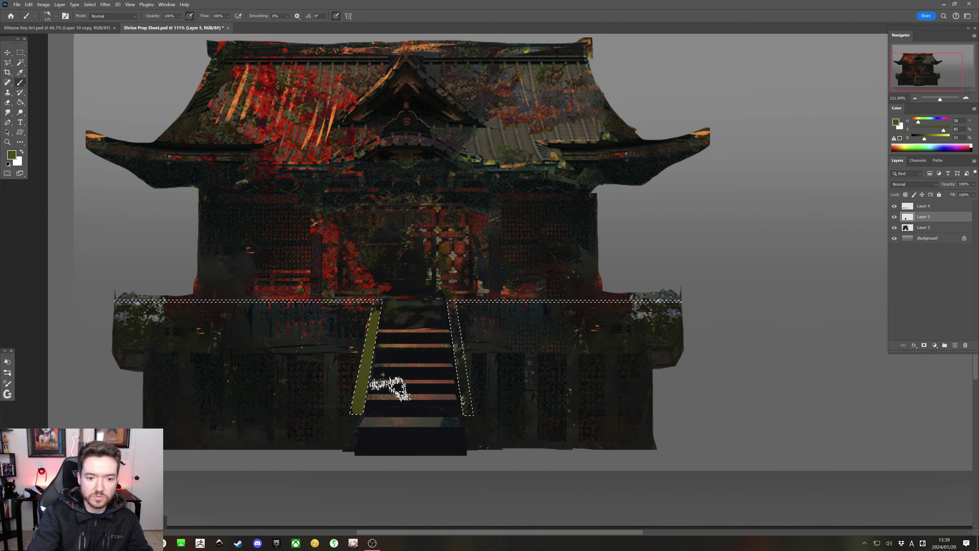
pyautogui.keyDown('alt'); pyautogui.click(372, 349); pyautogui.keyUp('alt')
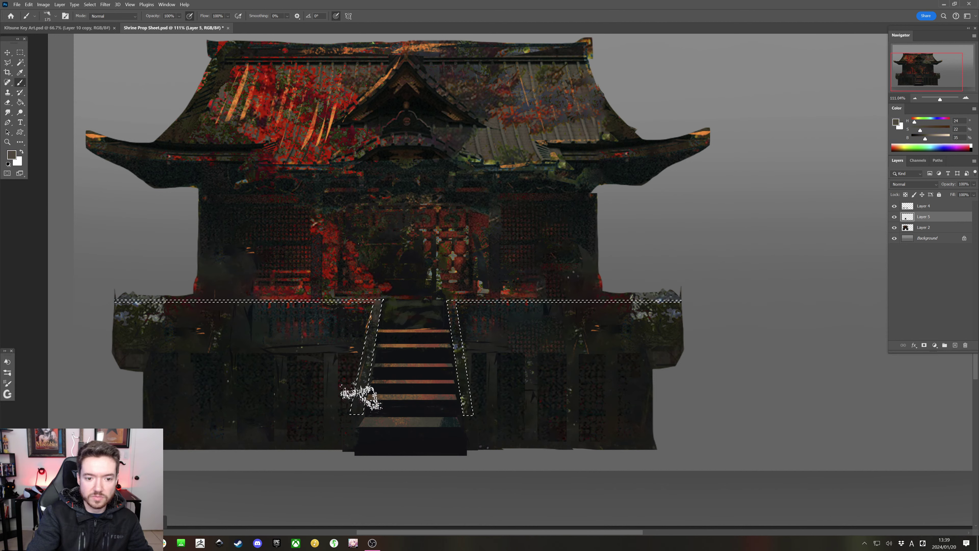
pyautogui.keyDown('shift'); pyautogui.click(505, 311); pyautogui.keyUp('shift')
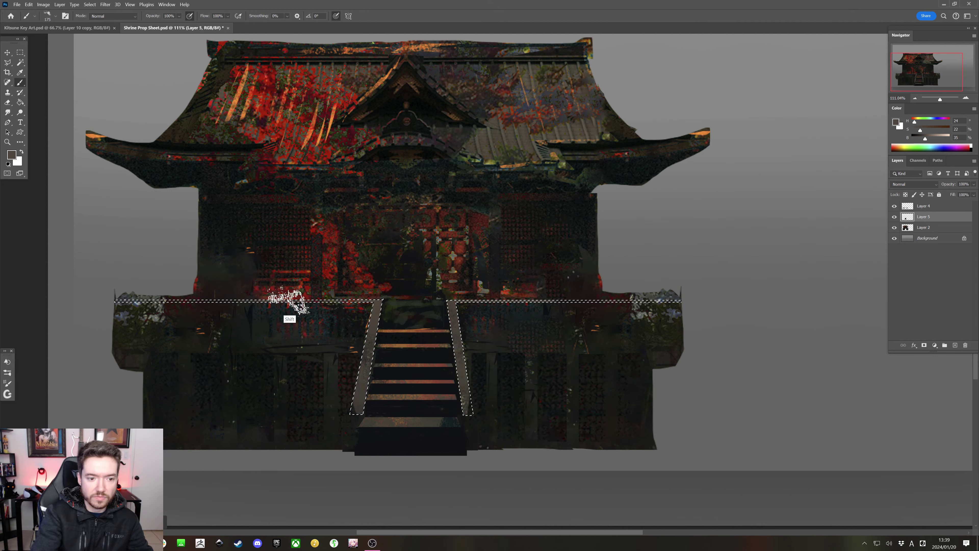
# Paint red sampled from the roof over the upper rails and edge strips, and blend it with greyish brown sampled from the lower rail
pyautogui.keyDown('alt'); pyautogui.click(266, 170); pyautogui.keyUp('alt')
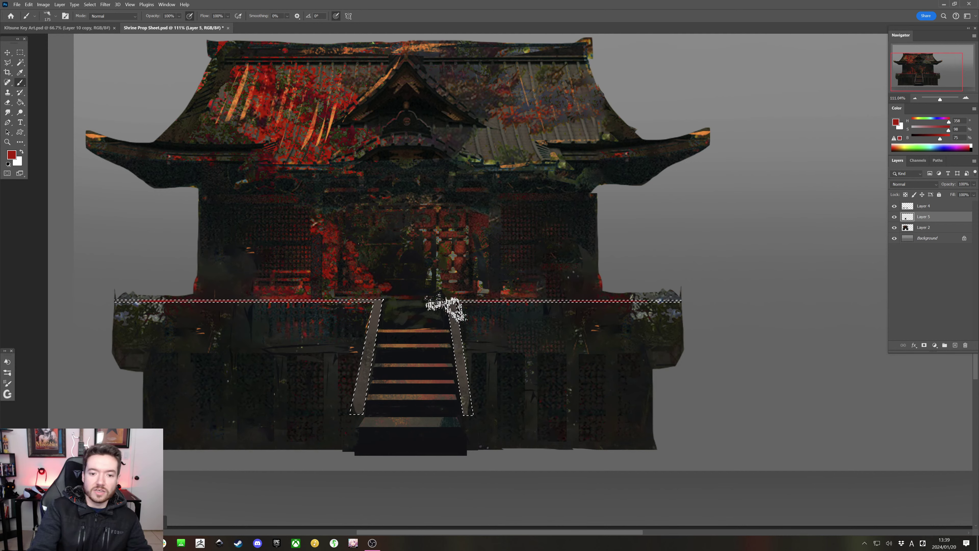
pyautogui.moveTo(472, 293); pyautogui.dragTo(463, 366)
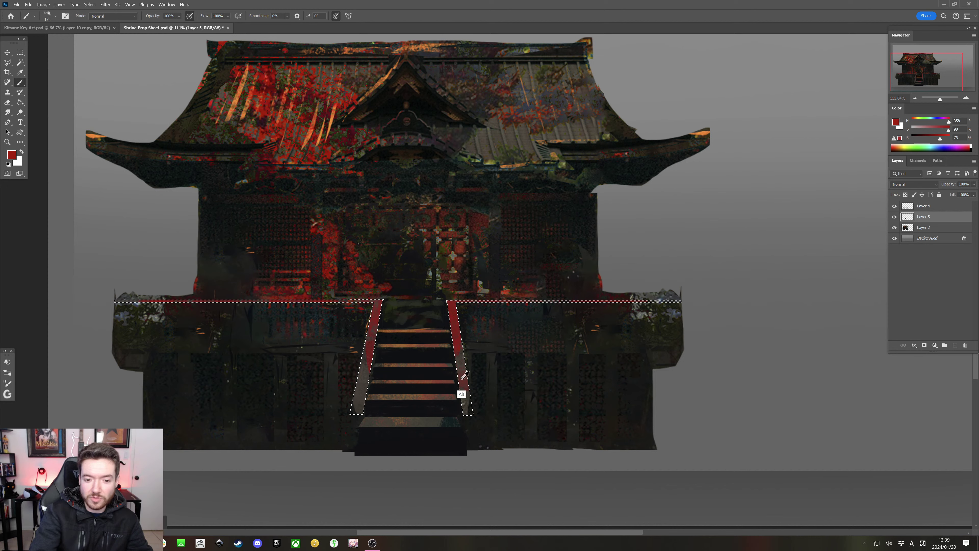
pyautogui.keyDown('alt'); pyautogui.click(468, 401); pyautogui.keyUp('alt')
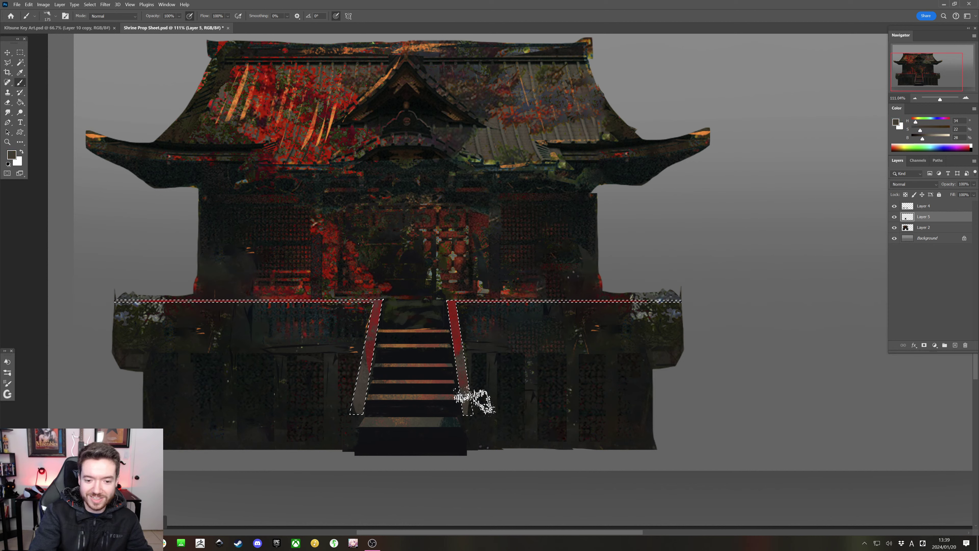
pyautogui.moveTo(474, 401); pyautogui.dragTo(482, 359)
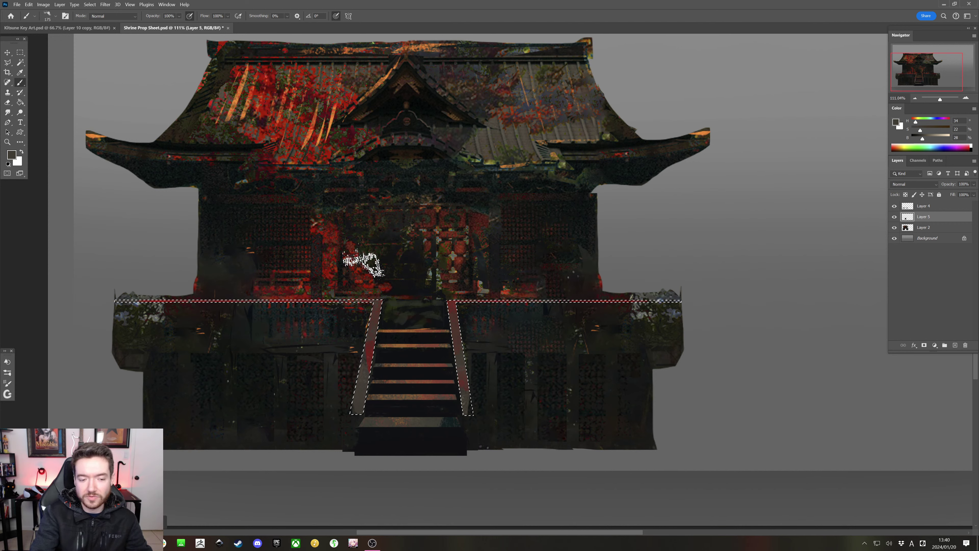
# Highlight the rails' upper ends and adjoining balcony edges with bright orange sampled from the roof streaks, and reduce the brush size
pyautogui.keyDown('alt'); pyautogui.click(311, 133); pyautogui.keyUp('alt')
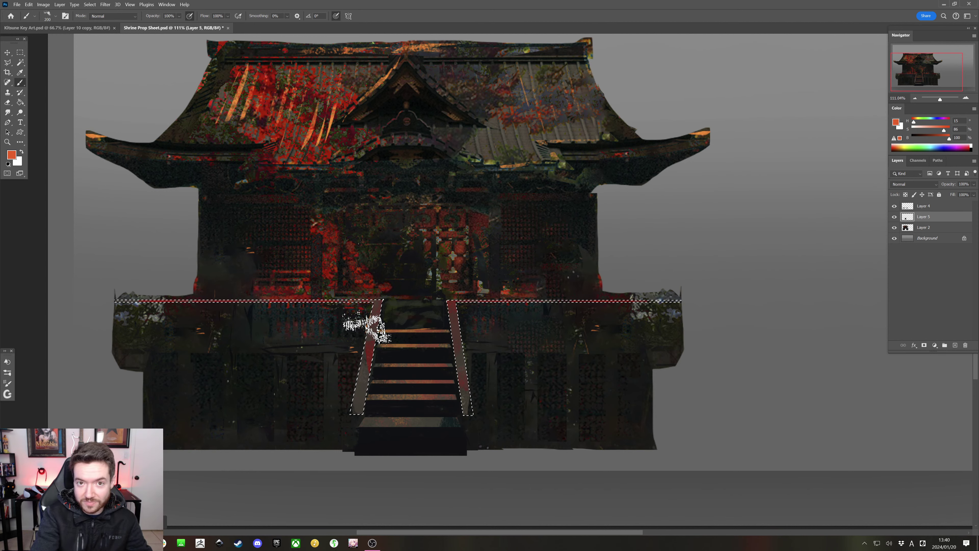
pyautogui.press('[')
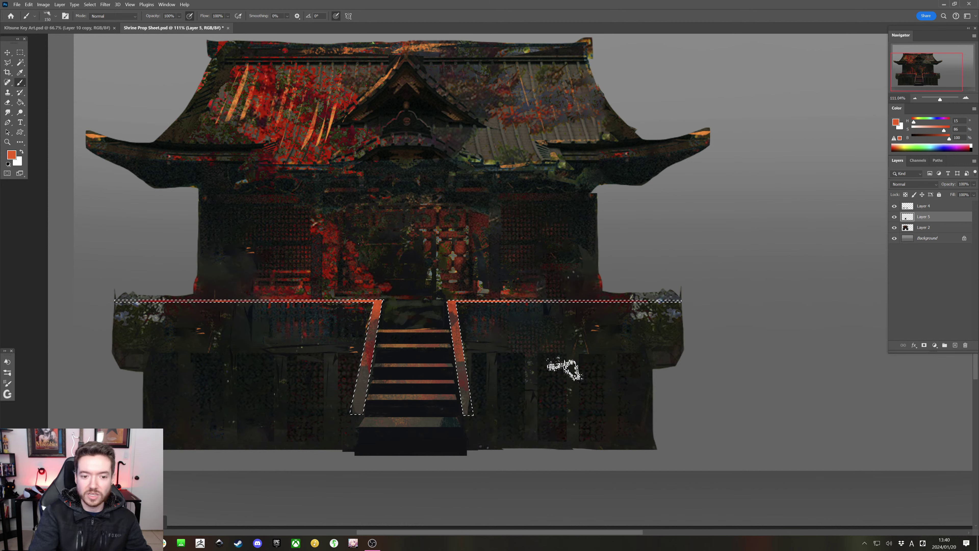
pyautogui.press('[')
pyautogui.press('[')
pyautogui.press('[')
pyautogui.press('[')
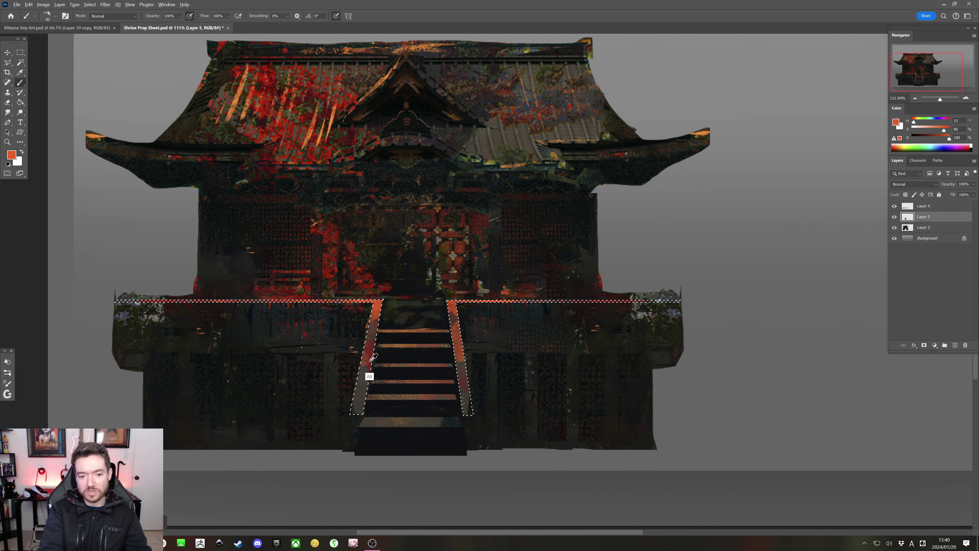
# Paint the lower left rail with dark red sampled from that rail, sample orange-brown from the right rail, and deselect
pyautogui.keyDown('alt'); pyautogui.click(367, 377); pyautogui.keyUp('alt')
pyautogui.moveTo(351, 403); pyautogui.dragTo(360, 383)
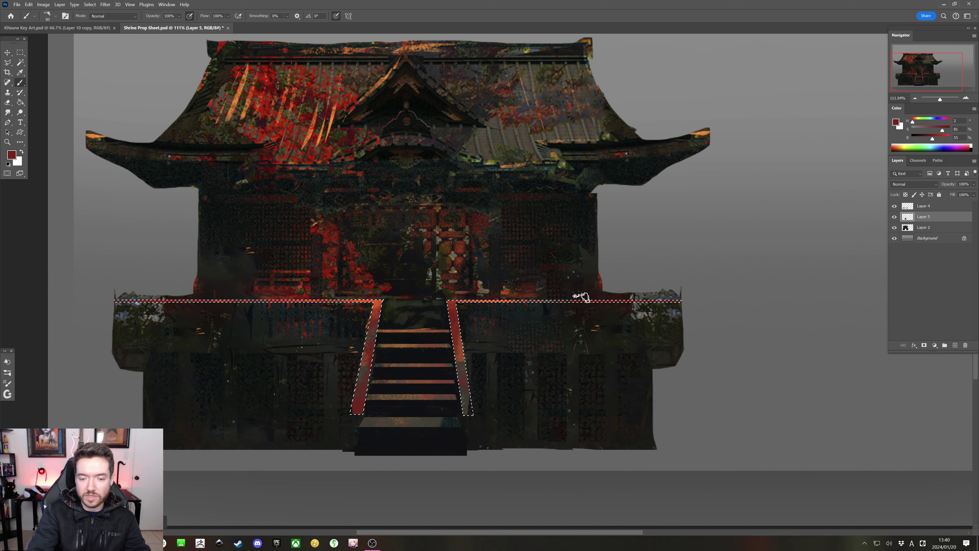
pyautogui.keyDown('alt'); pyautogui.click(464, 340); pyautogui.keyUp('alt')
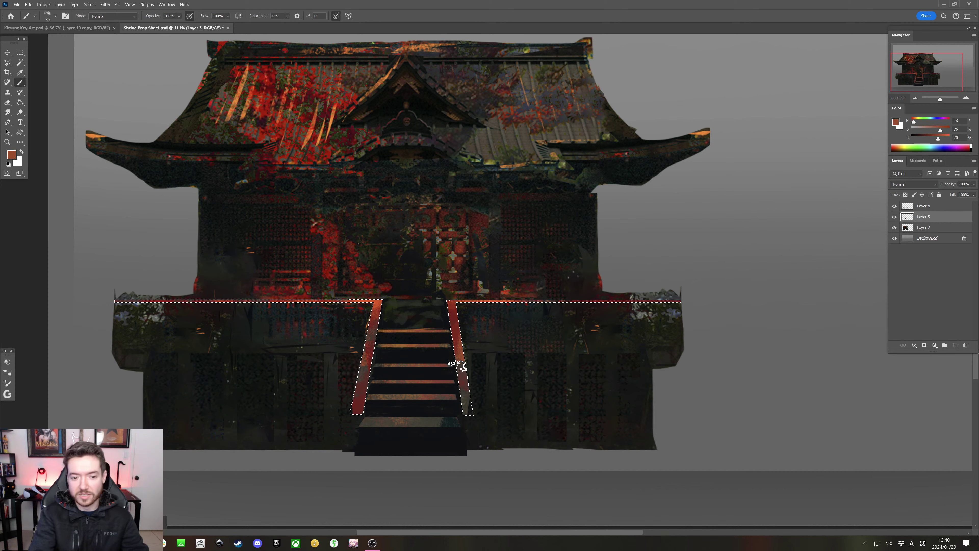
pyautogui.hotkey('ctrl', 'd')
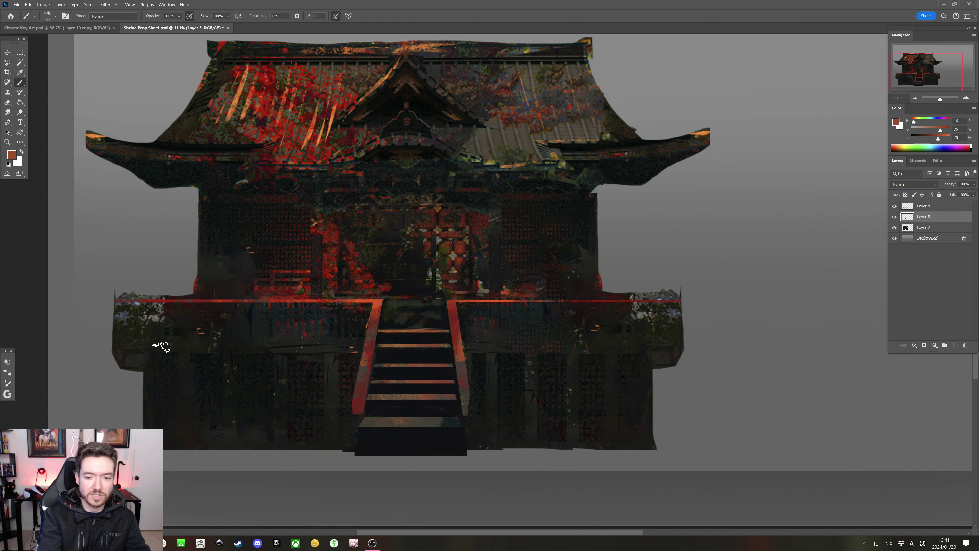
# Select the ragged area above the balcony edge outside the shrine's left wall with the Polygonal Lasso
pyautogui.click(8, 62)
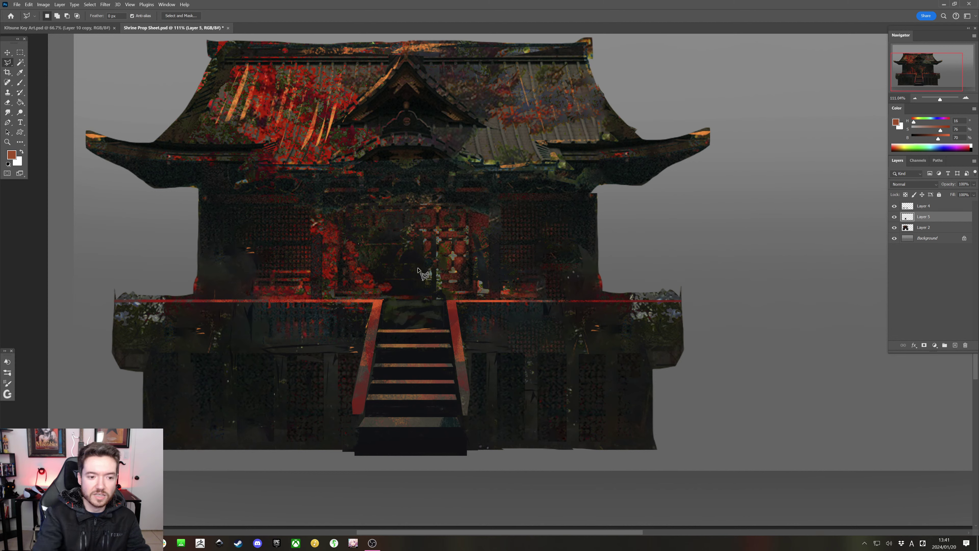
pyautogui.click(113, 299)
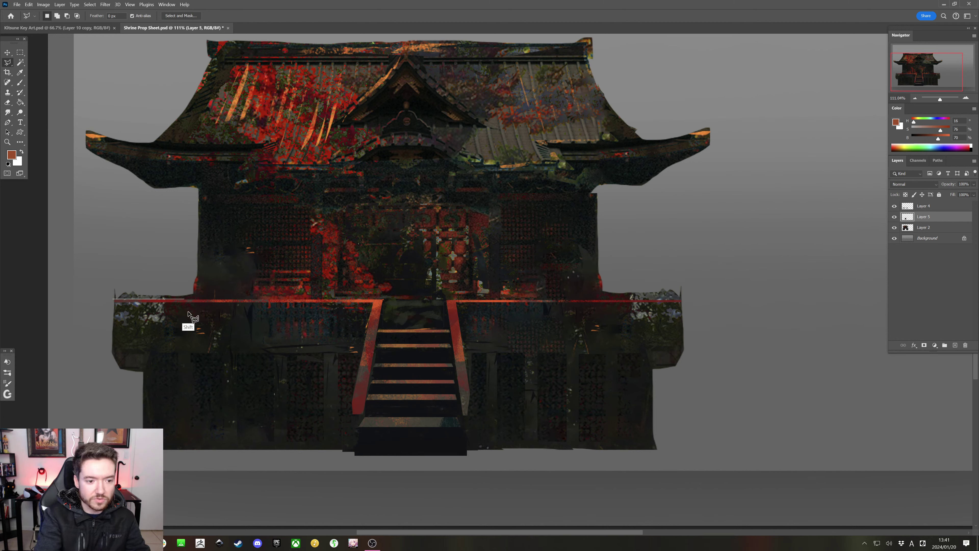
pyautogui.click(197, 300)
pyautogui.click(197, 259)
pyautogui.click(143, 261)
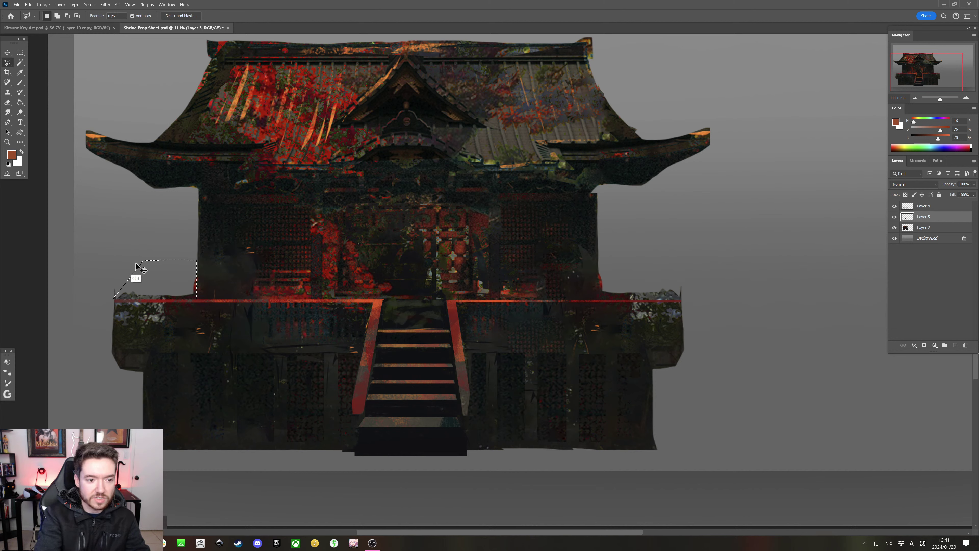
pyautogui.click(126, 283)
pyautogui.click(110, 288)
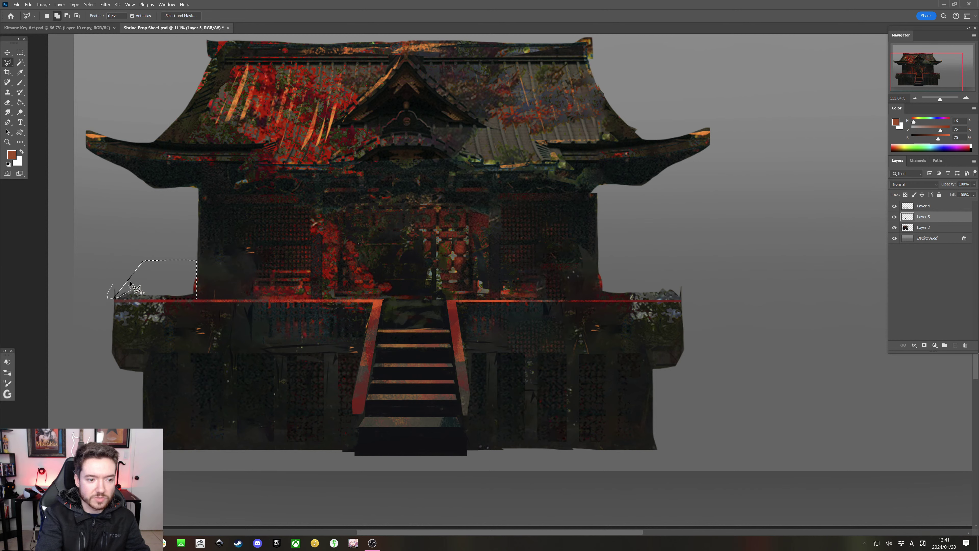
pyautogui.click(113, 299)
# Add the ragged area beside the shrine's right wall and above the balcony edge to the selection
pyautogui.keyDown('shift'); pyautogui.click(598, 193); pyautogui.keyUp('shift')
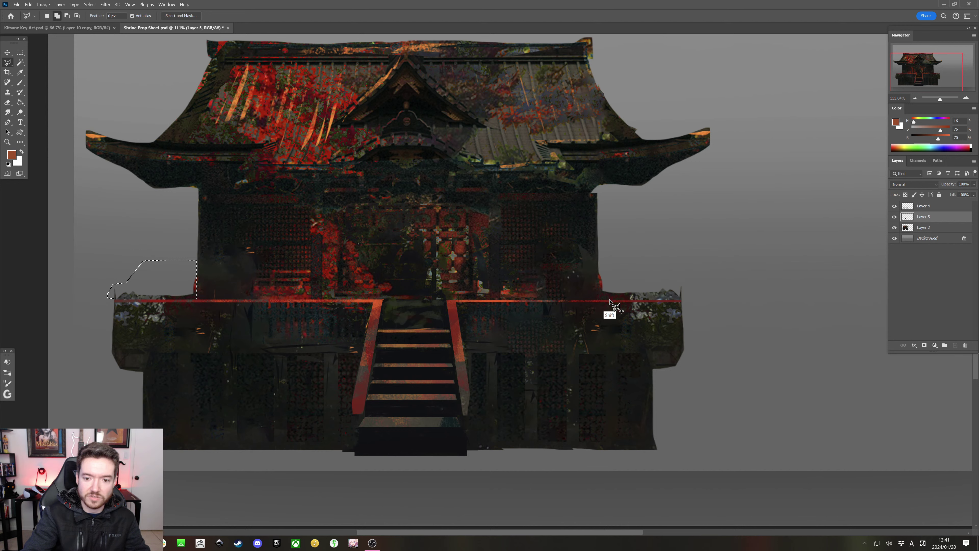
pyautogui.keyDown('shift'); pyautogui.click(598, 299); pyautogui.keyUp('shift')
pyautogui.keyDown('shift'); pyautogui.click(688, 299); pyautogui.keyUp('shift')
pyautogui.click(688, 269)
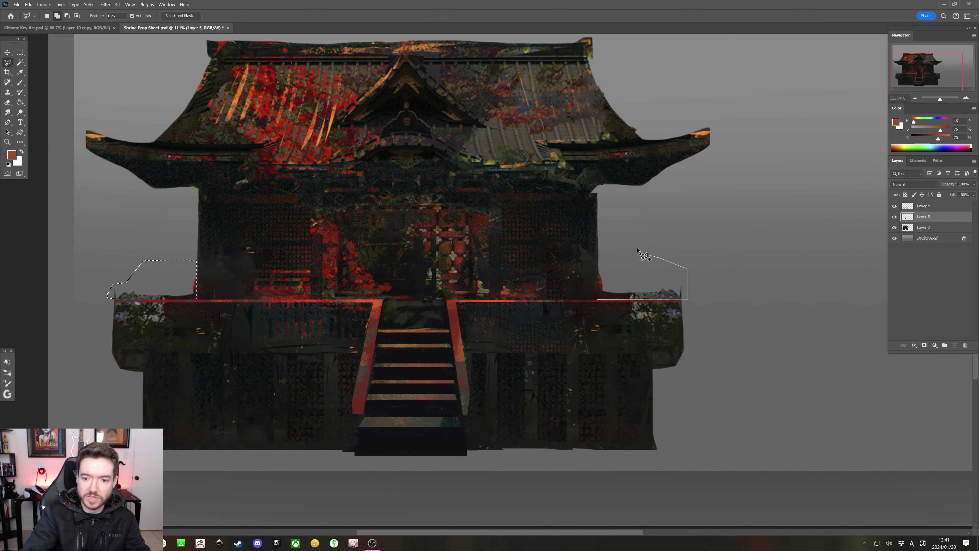
pyautogui.doubleClick(630, 242)
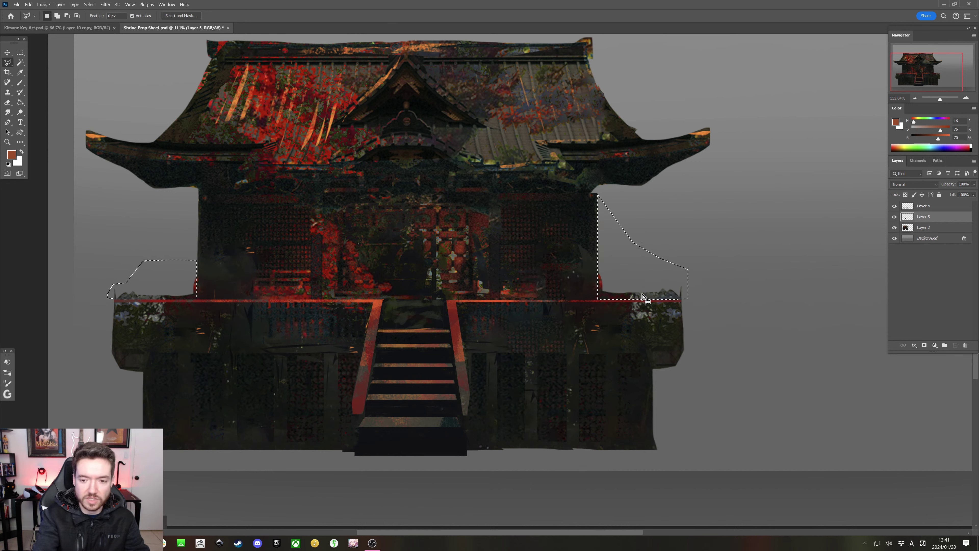
# Delete the selected ragged areas from the main shrine layer and deselect
pyautogui.click(906, 228)
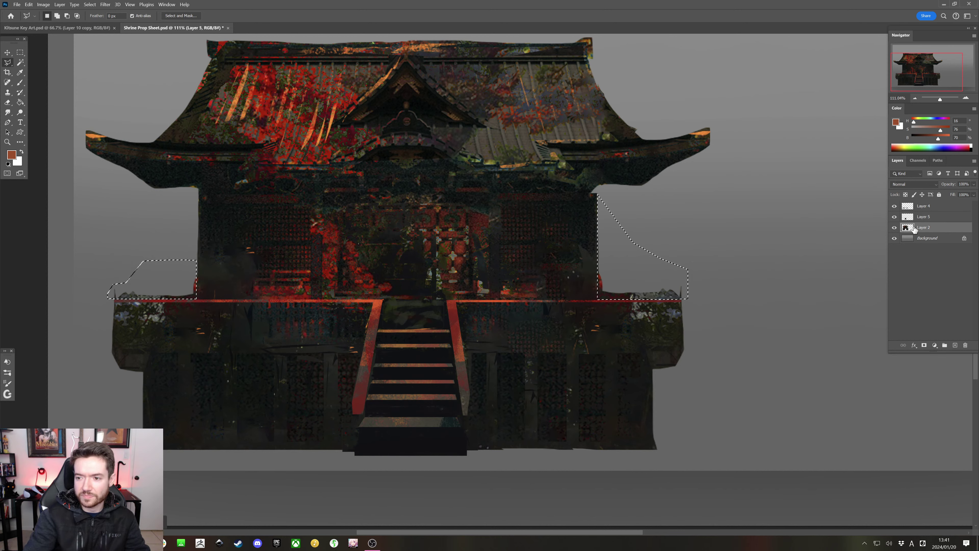
pyautogui.press('Delete')
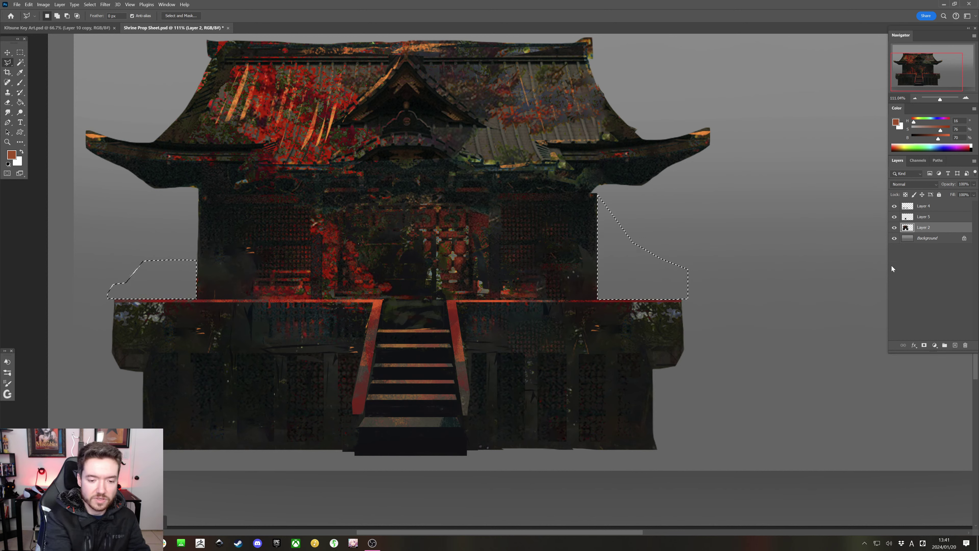
pyautogui.hotkey('ctrl', 'd')
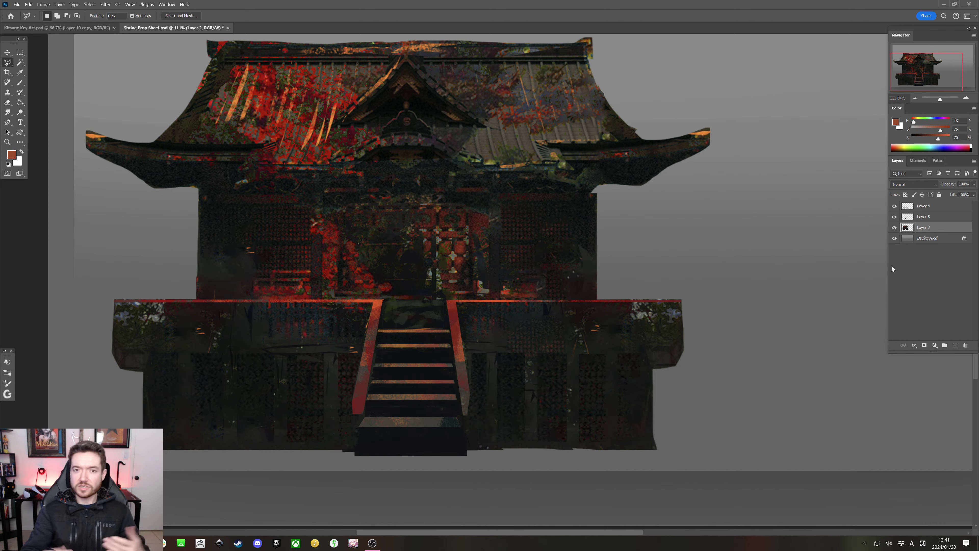
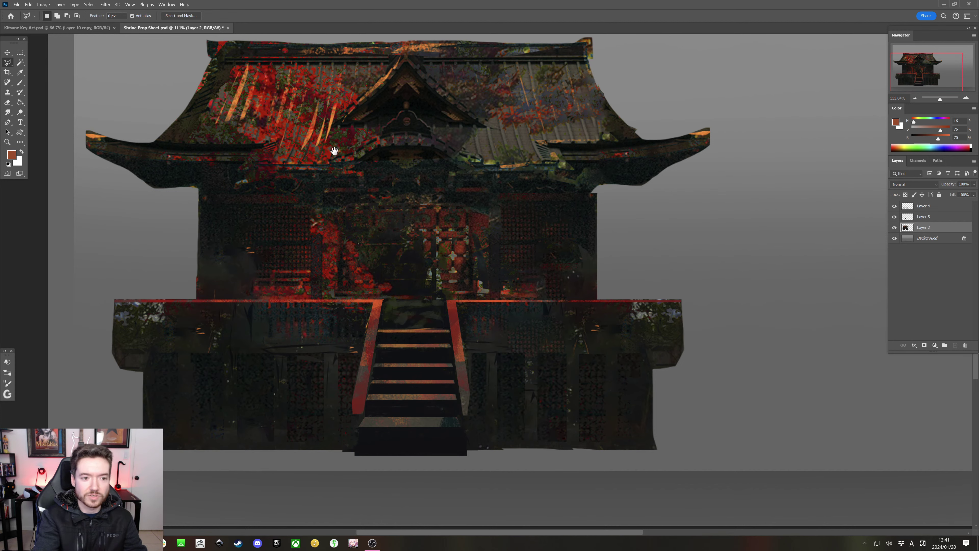
# Trim the ragged undersides of both upturned eaves from the main shrine layer using freehand Lasso selections, and deselect
pyautogui.scroll(3, 331, 151)
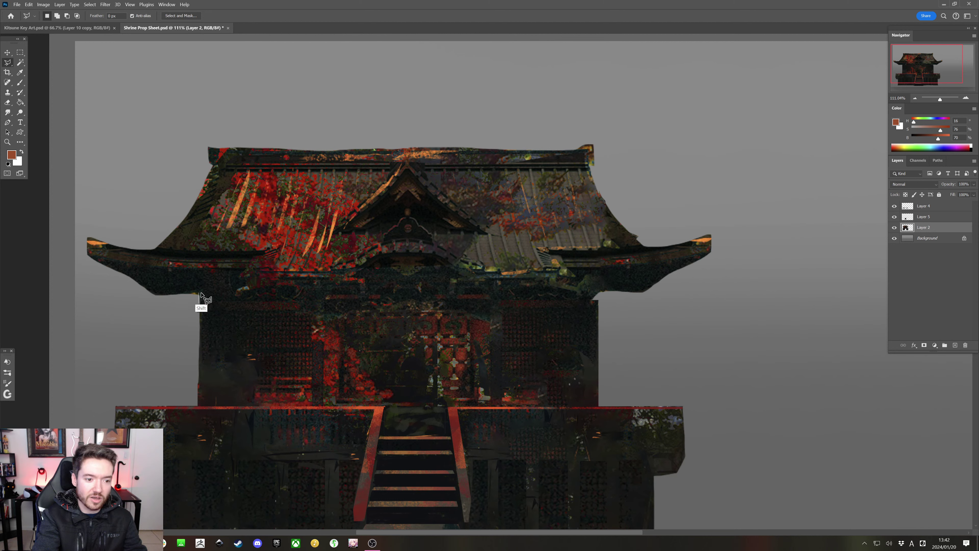
pyautogui.press('shift')
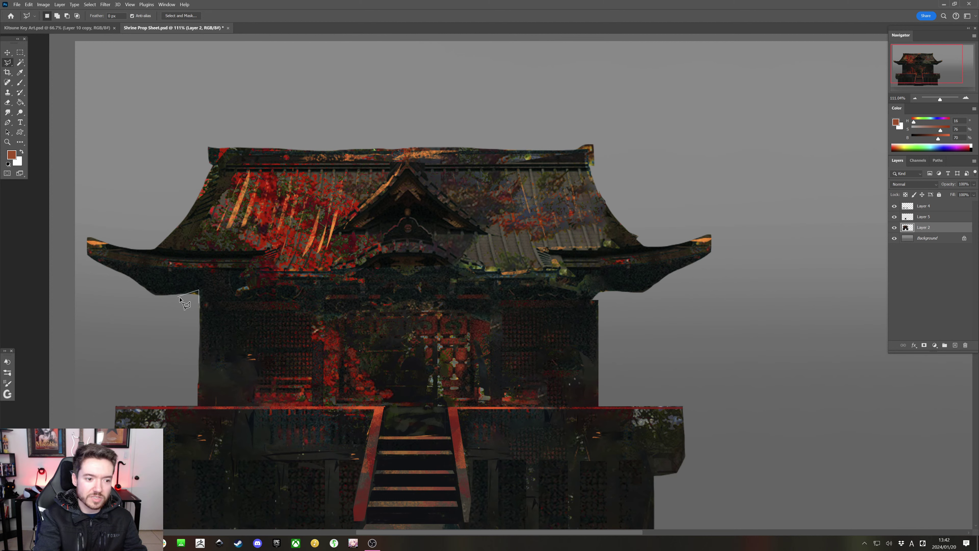
pyautogui.moveTo(12, 64); pyautogui.dragTo(39, 62)
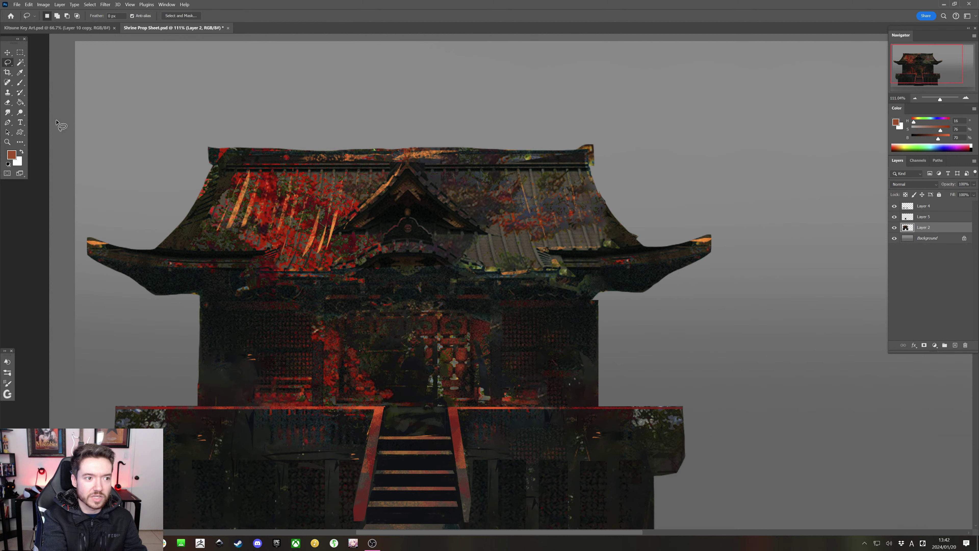
pyautogui.moveTo(88, 253)
pyautogui.mouseDown()
pyautogui.moveTo(200, 290)
pyautogui.moveTo(199, 312)
pyautogui.moveTo(139, 320)
pyautogui.moveTo(70, 266)
pyautogui.mouseUp()
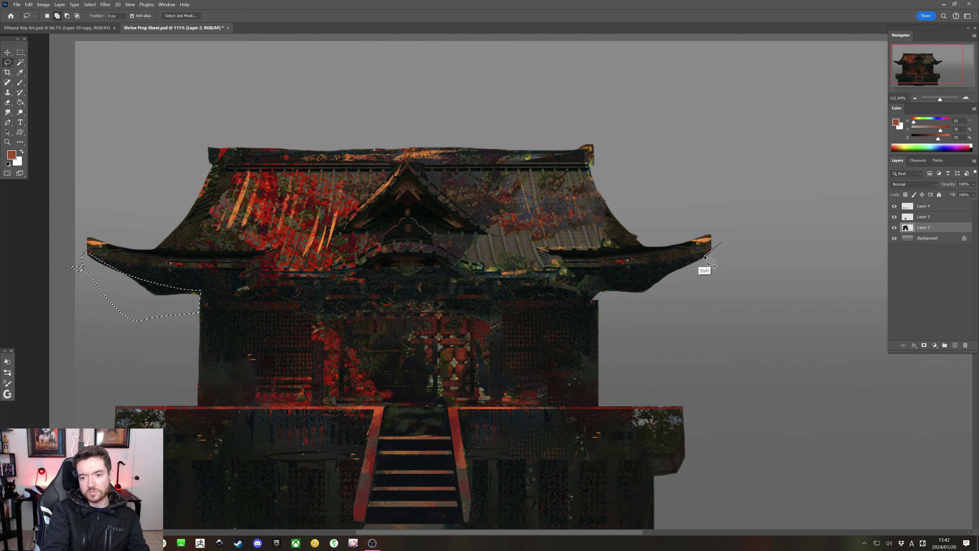
pyautogui.moveTo(722, 246)
pyautogui.mouseDown()
pyautogui.moveTo(599, 295)
pyautogui.moveTo(622, 313)
pyautogui.moveTo(704, 294)
pyautogui.mouseUp()
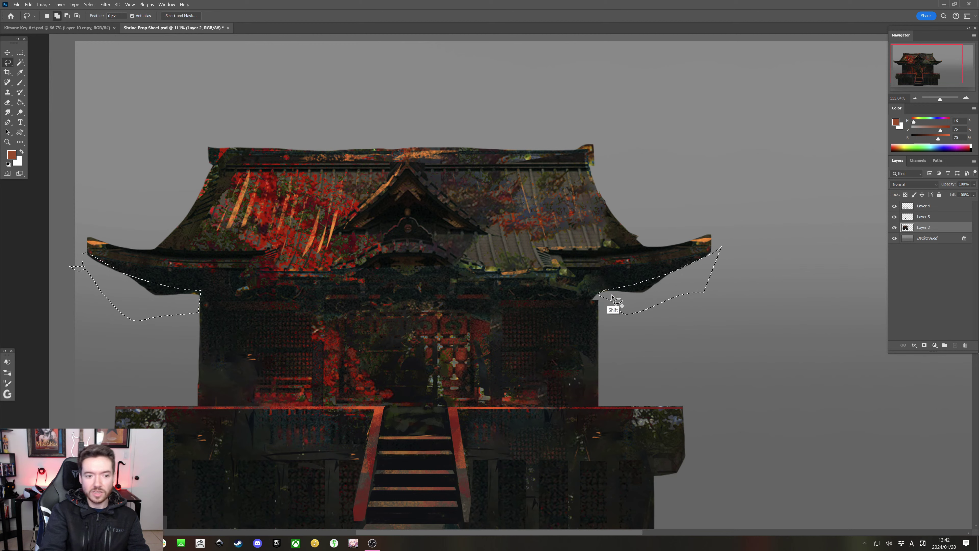
pyautogui.hotkey('shift', 'BackSpace')
pyautogui.press('Return')
pyautogui.hotkey('ctrl', 'd')
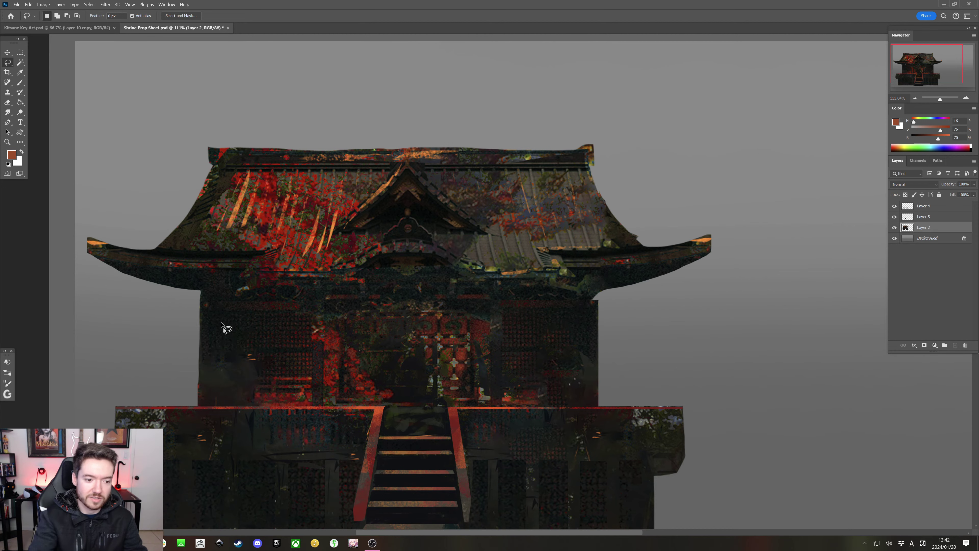
# Select two narrow vertical post shapes at the feet of the stair rails with the Rectangular Marquee, ending at the shrine's base
pyautogui.moveTo(406, 275); pyautogui.dragTo(456, 211)
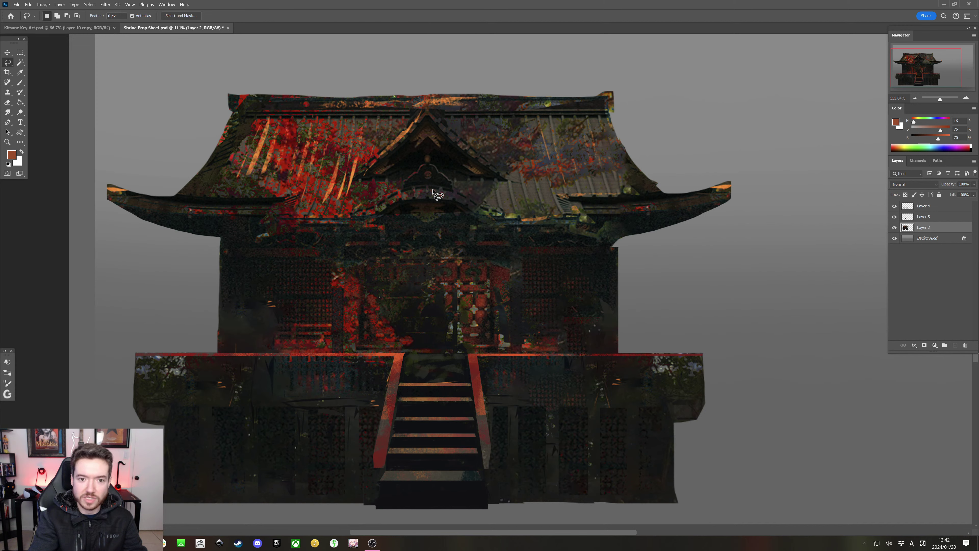
pyautogui.moveTo(426, 203)
pyautogui.mouseDown()
pyautogui.moveTo(443, 206)
pyautogui.moveTo(431, 201)
pyautogui.moveTo(431, 214)
pyautogui.moveTo(444, 171)
pyautogui.moveTo(444, 227)
pyautogui.mouseUp()
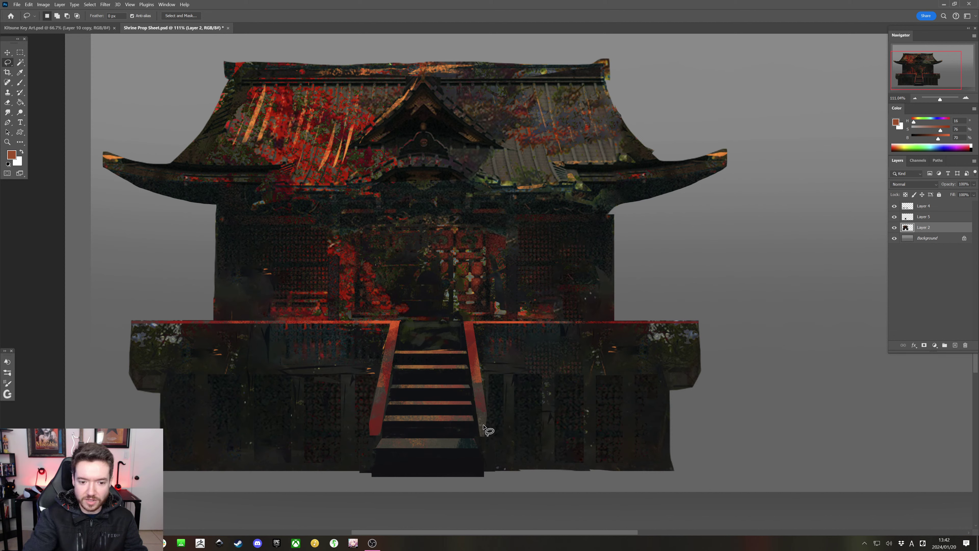
pyautogui.press('m')
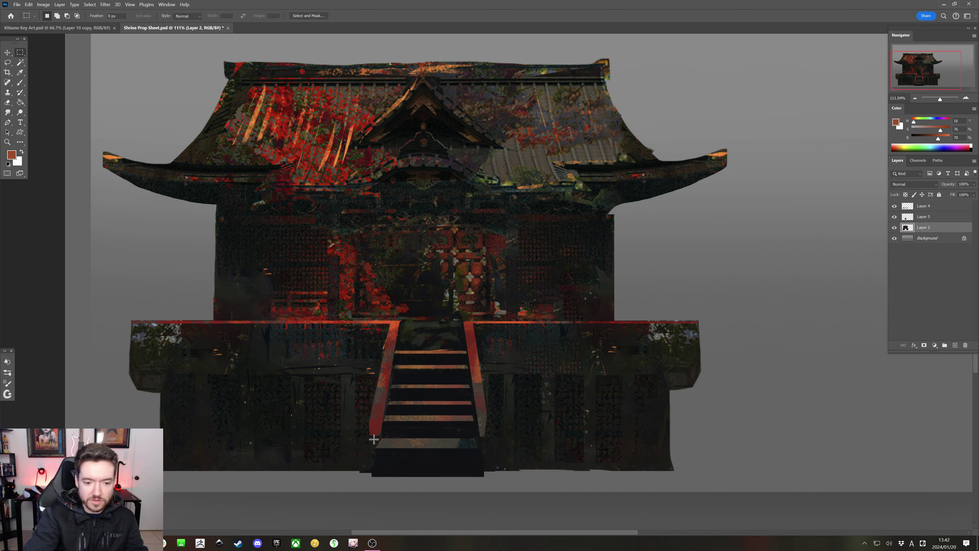
pyautogui.moveTo(369, 423); pyautogui.dragTo(381, 475)
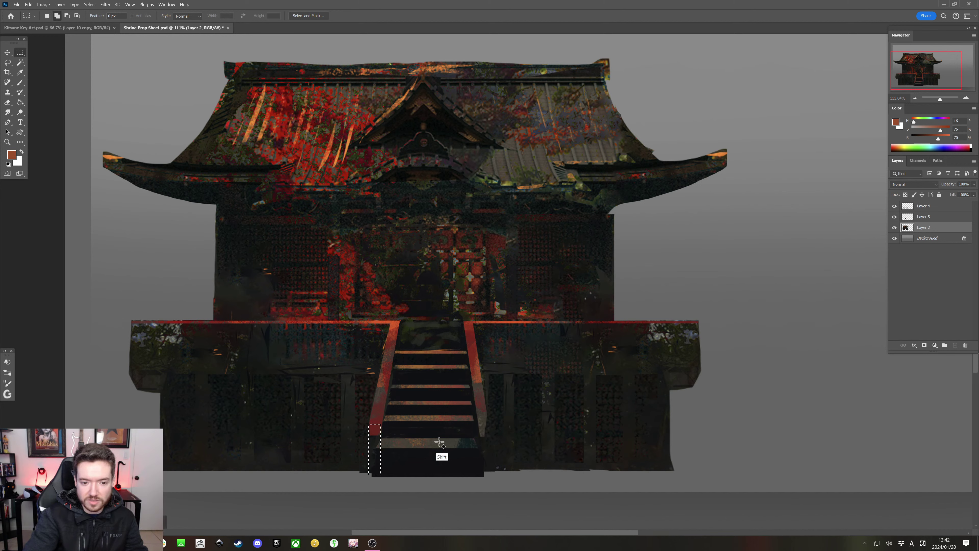
pyautogui.hotkey('ctrl', 'd')
pyautogui.moveTo(370, 425); pyautogui.dragTo(488, 477)
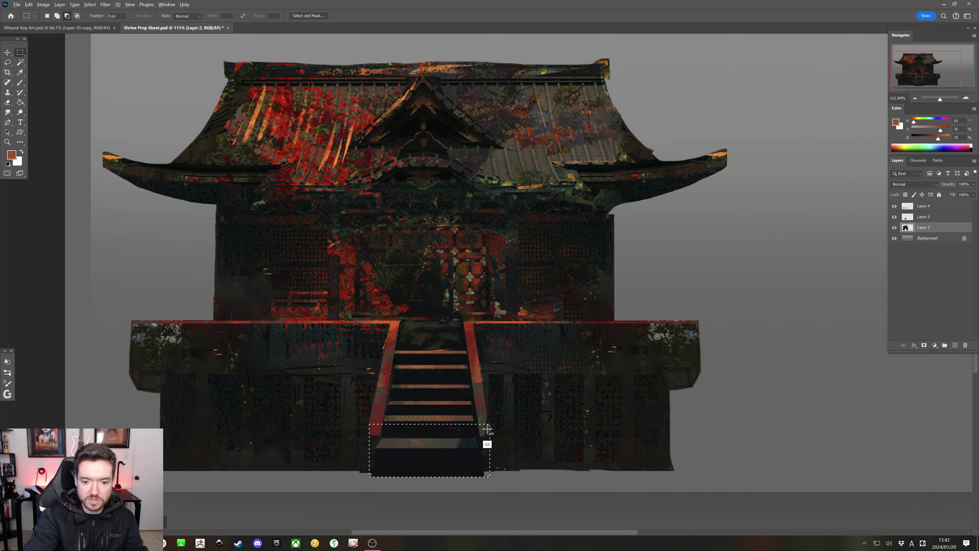
pyautogui.moveTo(468, 420); pyautogui.dragTo(478, 494)
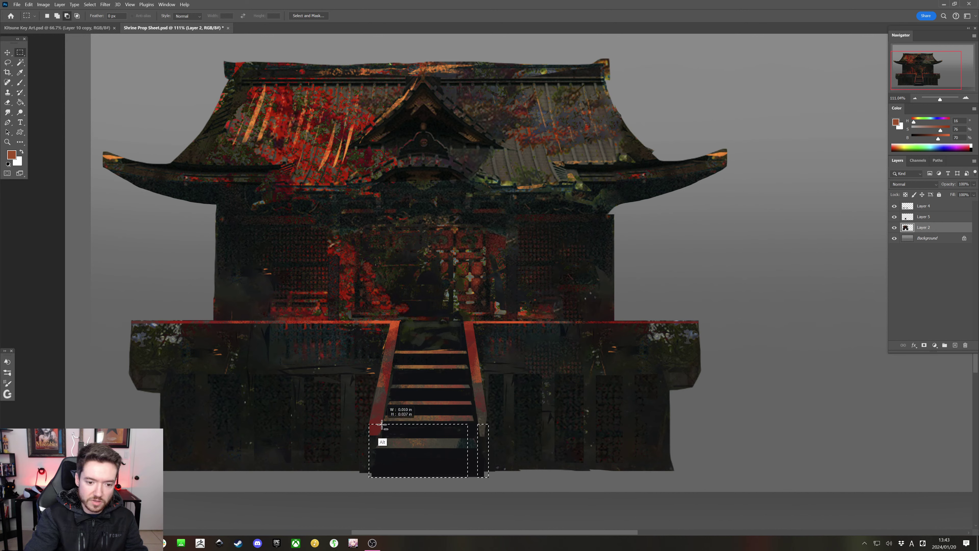
pyautogui.moveTo(382, 424); pyautogui.dragTo(467, 487)
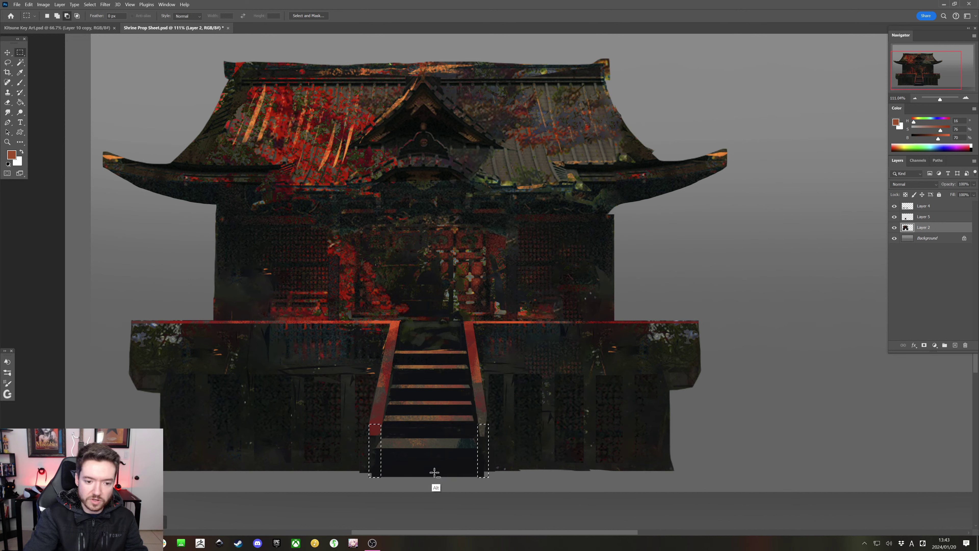
pyautogui.moveTo(364, 473)
pyautogui.mouseDown()
pyautogui.moveTo(522, 498)
pyautogui.moveTo(505, 479)
pyautogui.moveTo(354, 487)
pyautogui.moveTo(356, 469)
pyautogui.mouseUp()
# Sample a dark grey-brown near the foot of the right stair rail and add a new layer above all others
pyautogui.press('b')
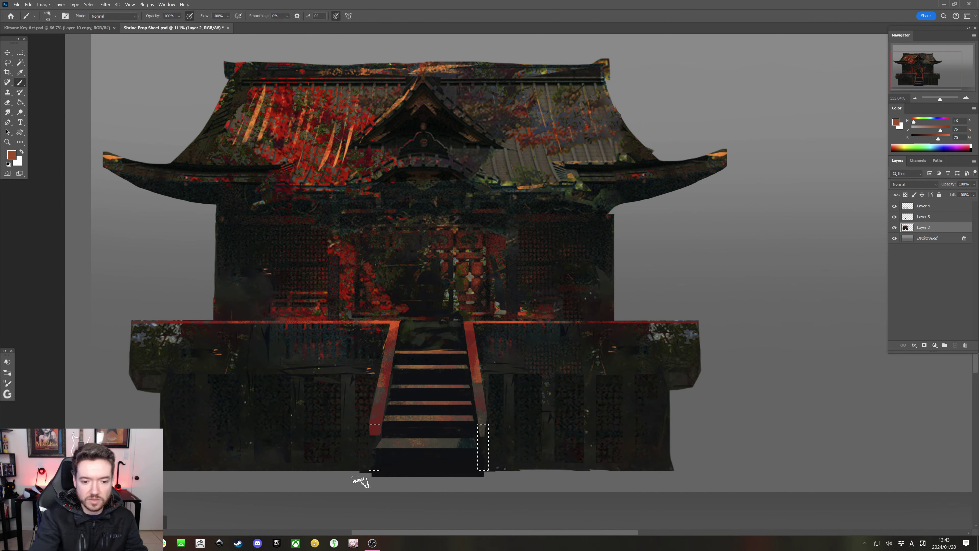
pyautogui.keyDown('alt'); pyautogui.click(484, 447); pyautogui.keyUp('alt')
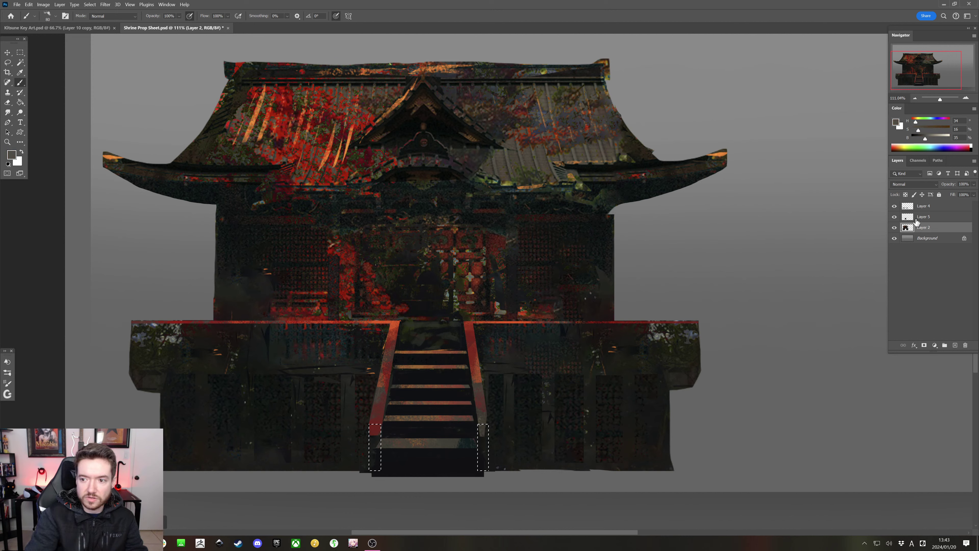
pyautogui.keyDown('ctrl'); pyautogui.click(918, 228); pyautogui.keyUp('ctrl')
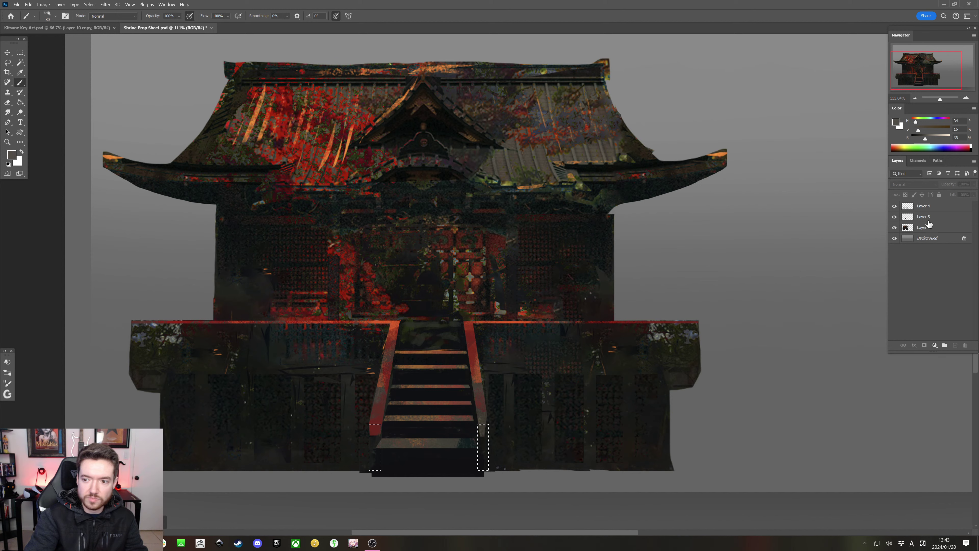
pyautogui.hotkey('ctrl', 'shift', 'alt', 'n')
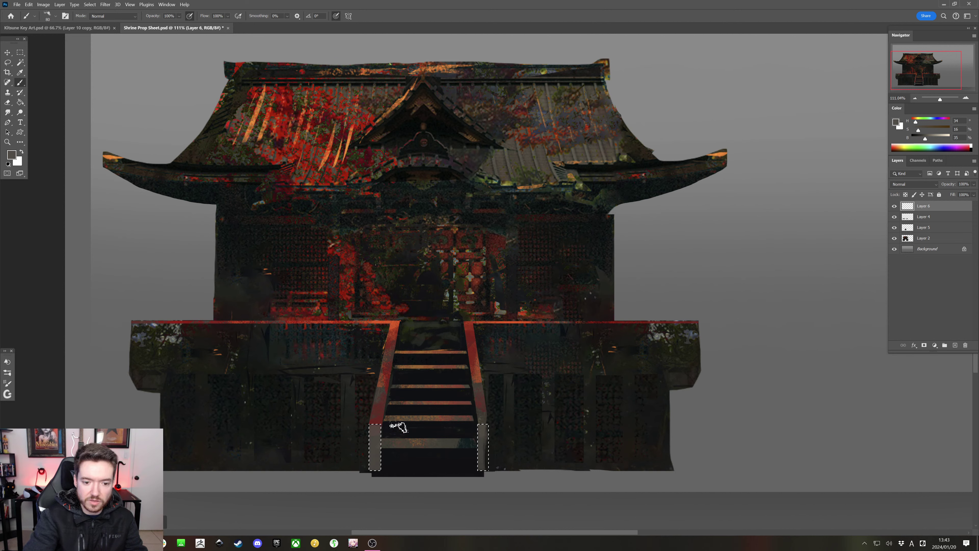
# Paint both stair post selections with dark grey-brown tones sampled around the left rail and lower steps, and deselect
pyautogui.keyDown('alt'); pyautogui.click(382, 384); pyautogui.keyUp('alt')
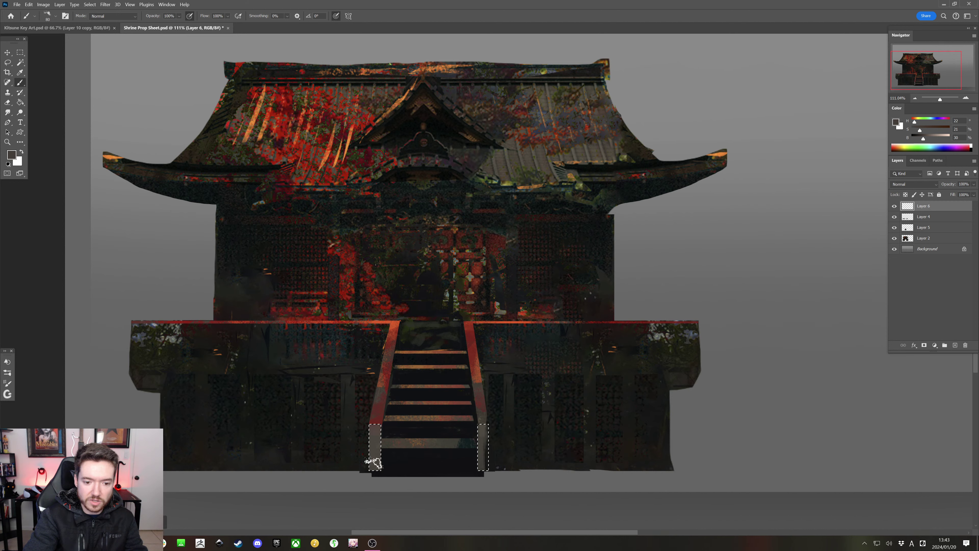
pyautogui.keyDown('alt'); pyautogui.click(373, 480); pyautogui.keyUp('alt')
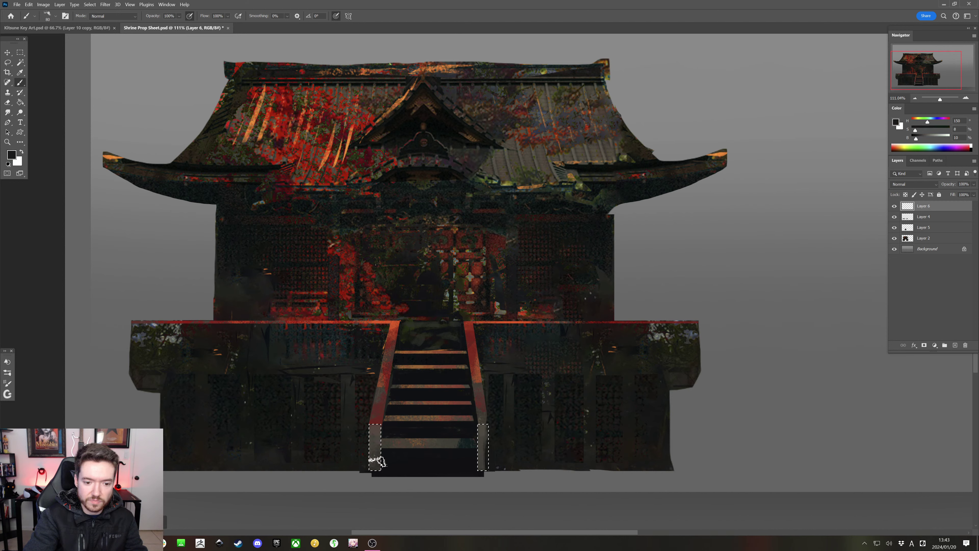
pyautogui.keyDown('alt'); pyautogui.click(382, 445); pyautogui.keyUp('alt')
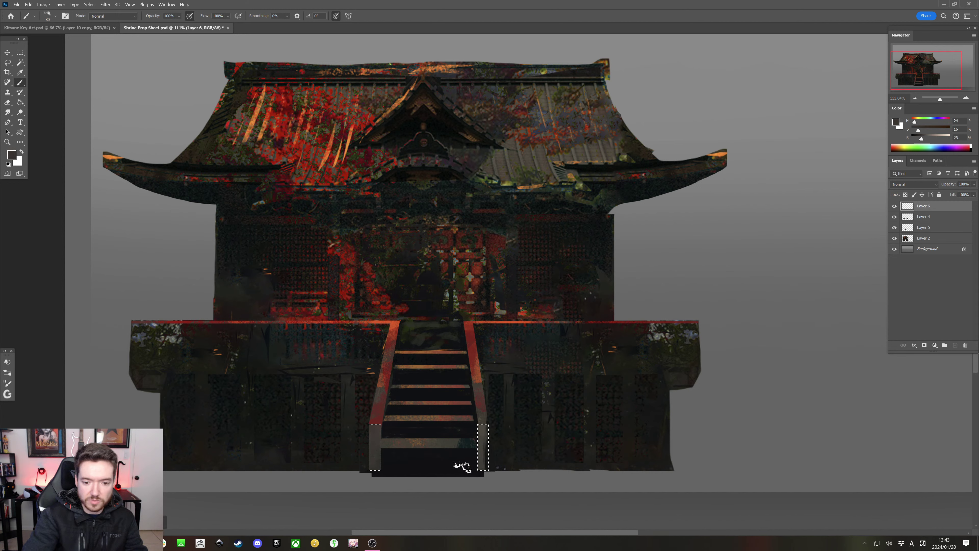
pyautogui.hotkey('ctrl', 'd')
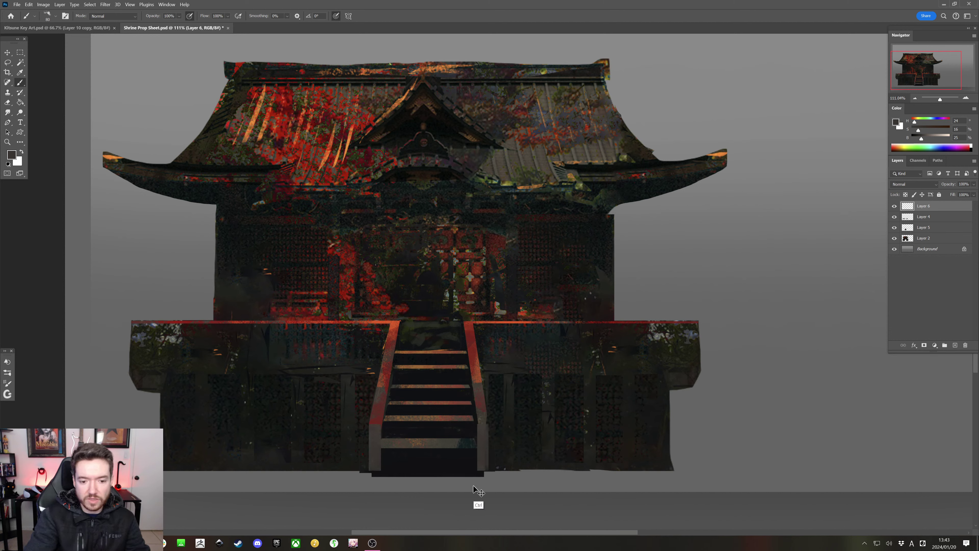
pyautogui.hotkey('ctrl', 'z')
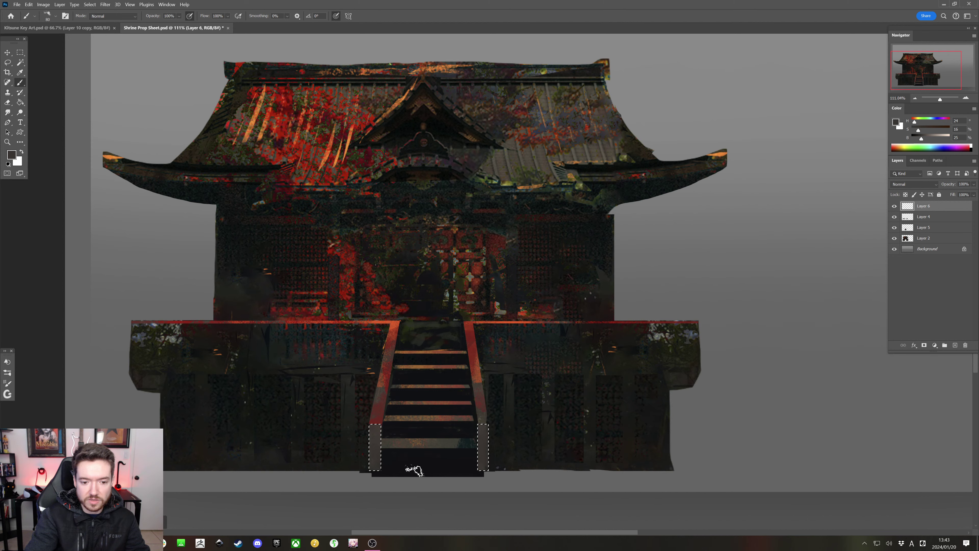
pyautogui.hotkey('ctrl', 'd')
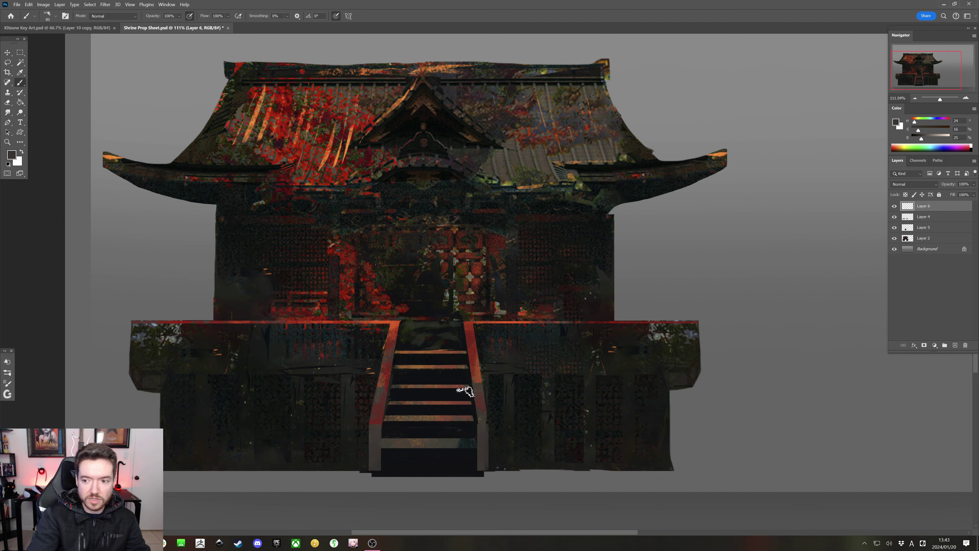
# Hide Layer 6 to lasso the bottom step's dark front face, show the layer again, delete that area from it, and deselect
pyautogui.click(895, 206)
pyautogui.click(894, 206)
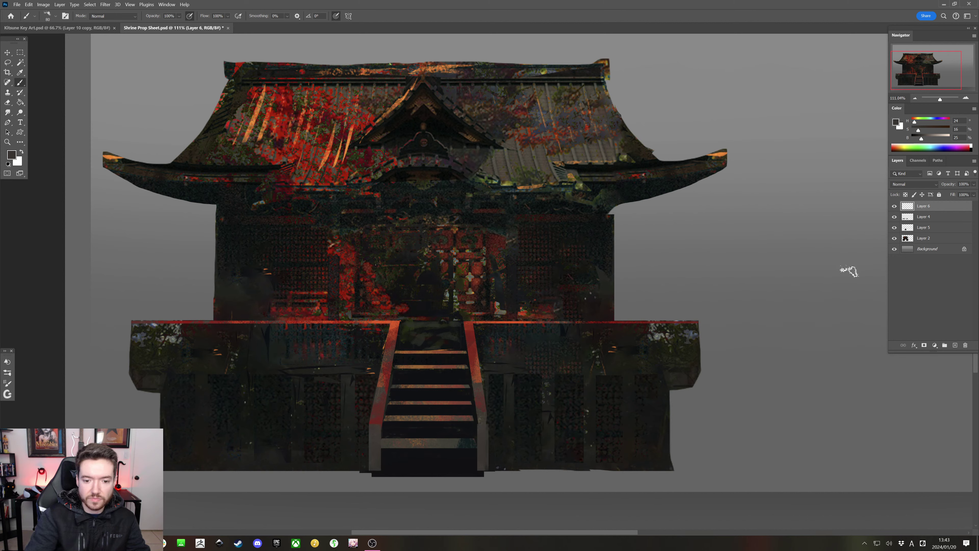
pyautogui.click(8, 63)
pyautogui.click(894, 206)
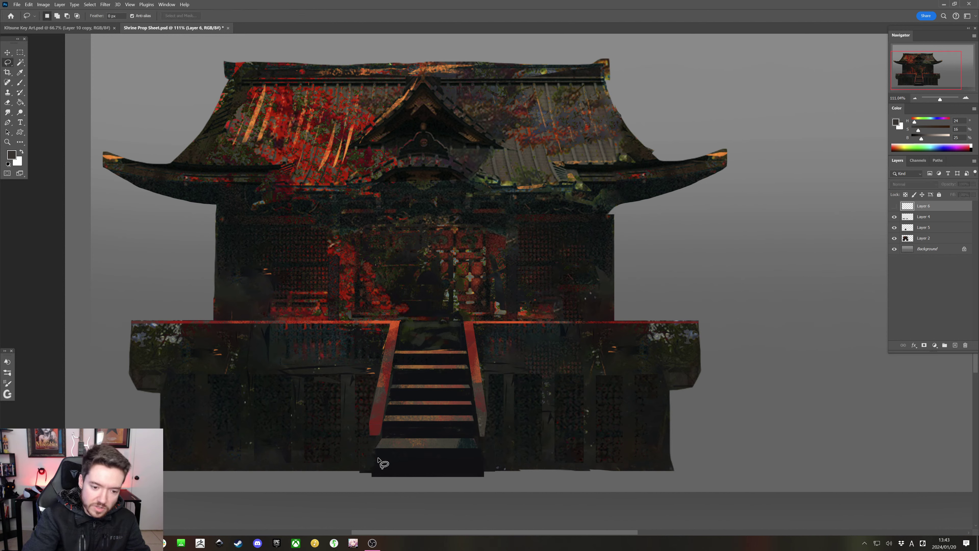
pyautogui.moveTo(375, 448)
pyautogui.mouseDown()
pyautogui.moveTo(372, 479)
pyautogui.moveTo(484, 480)
pyautogui.moveTo(478, 447)
pyautogui.moveTo(375, 448)
pyautogui.mouseUp()
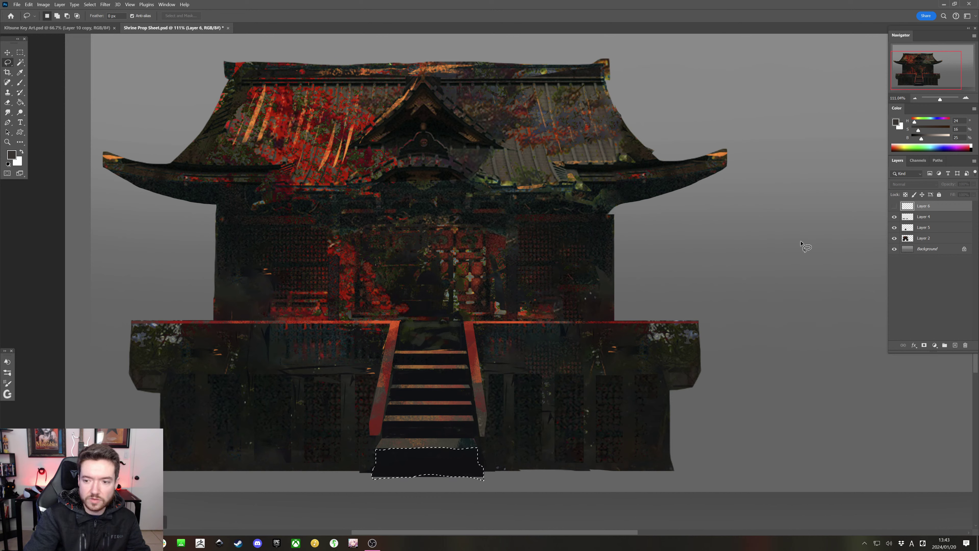
pyautogui.click(894, 207)
pyautogui.hotkey('ctrl', 'd')
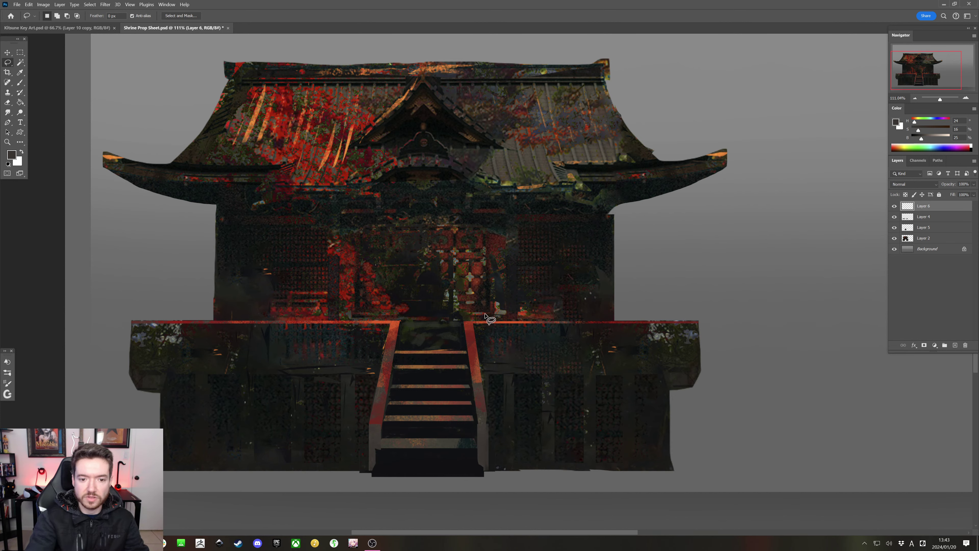
pyautogui.moveTo(476, 210); pyautogui.dragTo(500, 228)
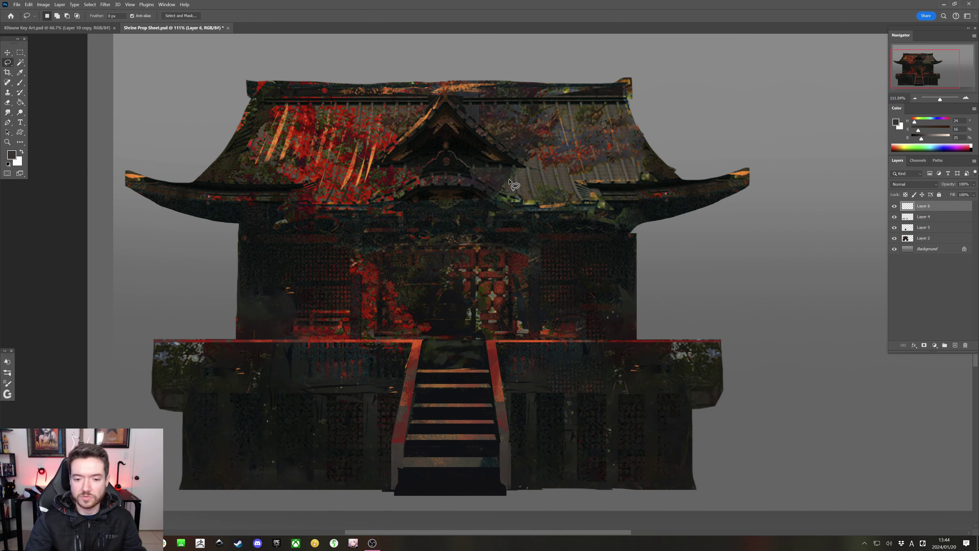
pyautogui.scroll(-3, 510, 183)
pyautogui.scroll(2, 540, 176)
pyautogui.moveTo(564, 178); pyautogui.dragTo(469, 227)
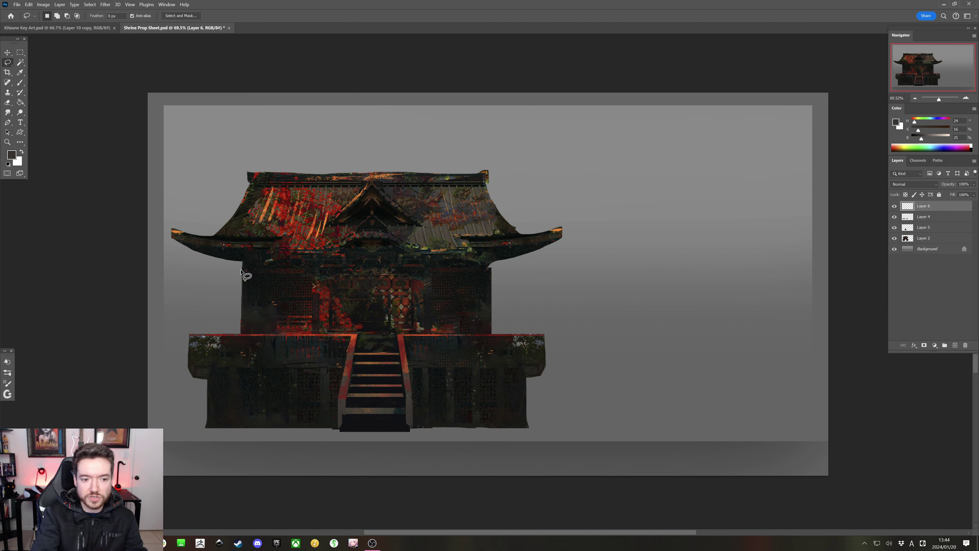
pyautogui.press('m')
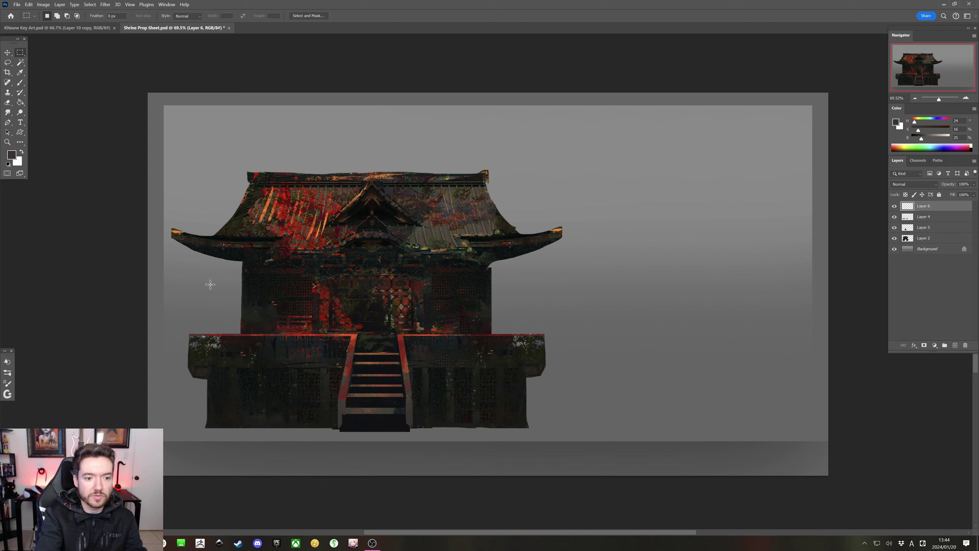
pyautogui.moveTo(221, 261); pyautogui.dragTo(242, 333)
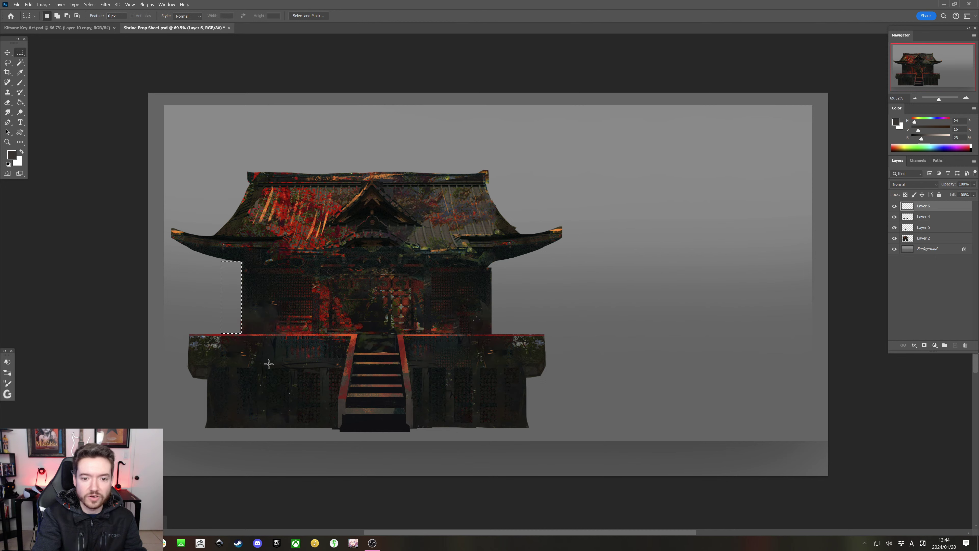
pyautogui.hotkey('ctrl', 'd')
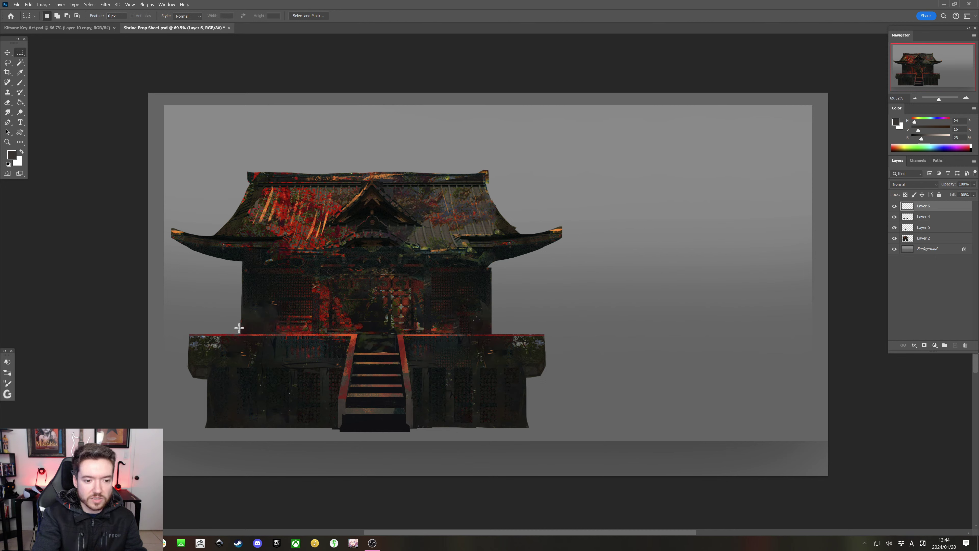
# Select thin pillars with wider blocks at both ends along the shrine's two outer walls using added Rectangular Marquee selections
pyautogui.moveTo(233, 320); pyautogui.dragTo(246, 335)
pyautogui.press('shift')
pyautogui.moveTo(235, 257); pyautogui.dragTo(238, 328)
pyautogui.moveTo(483, 260); pyautogui.dragTo(495, 273)
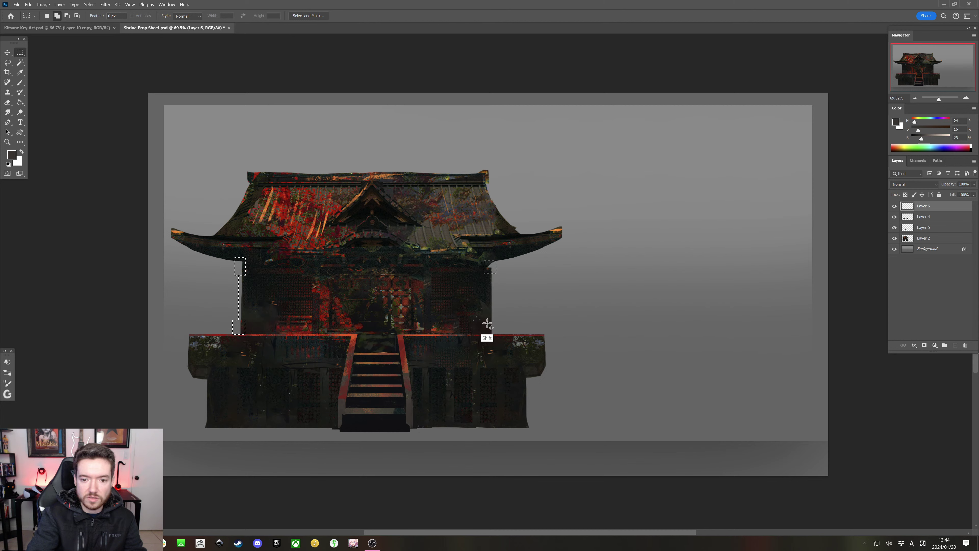
pyautogui.moveTo(488, 323); pyautogui.dragTo(498, 334)
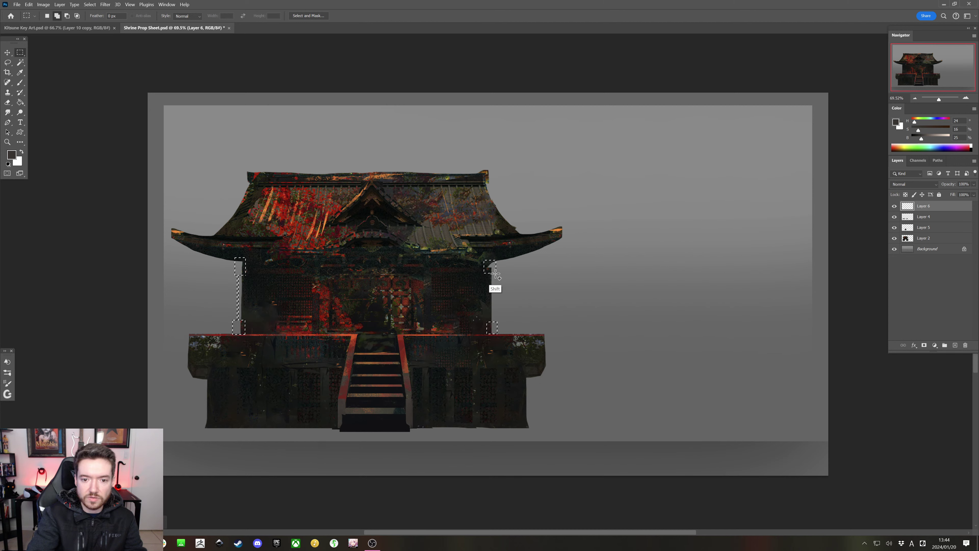
pyautogui.moveTo(496, 272); pyautogui.dragTo(493, 332)
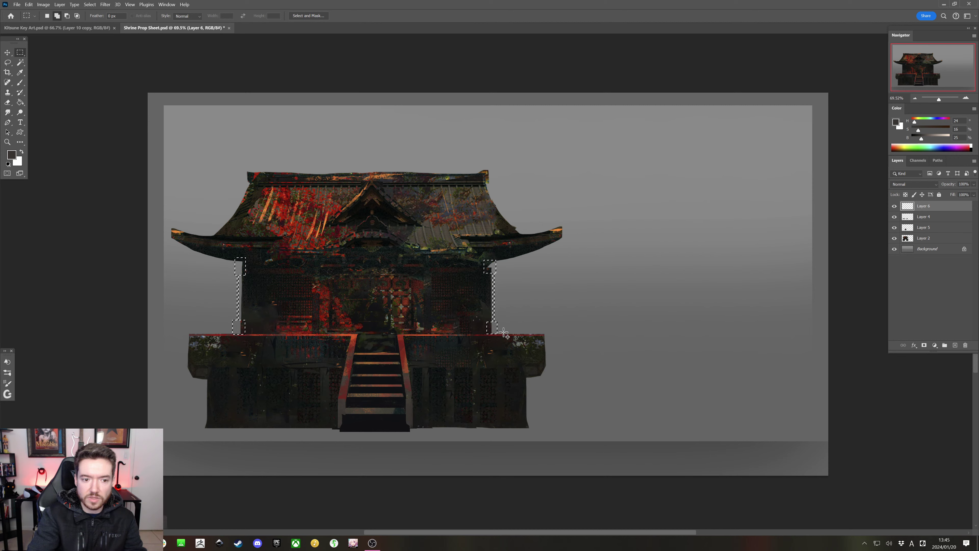
# Content-aware fill the pillar selections along the shrine's two outer walls on Layer 2 instead of the empty Layer 6, and deselect
pyautogui.hotkey('shift', 'F5')
pyautogui.press('Return')
pyautogui.press('Return')
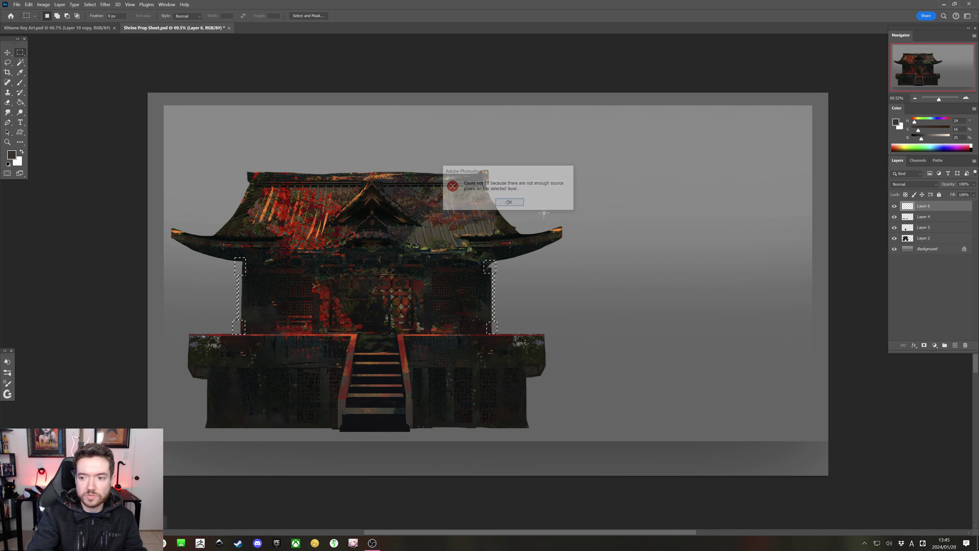
pyautogui.click(918, 237)
pyautogui.hotkey('shift', 'F5')
pyautogui.press('Return')
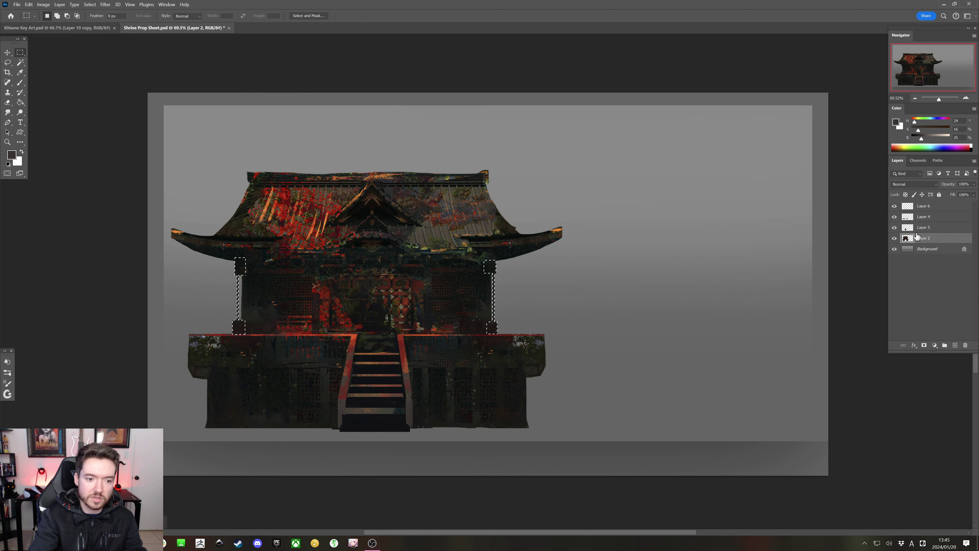
pyautogui.hotkey('ctrl', 'd')
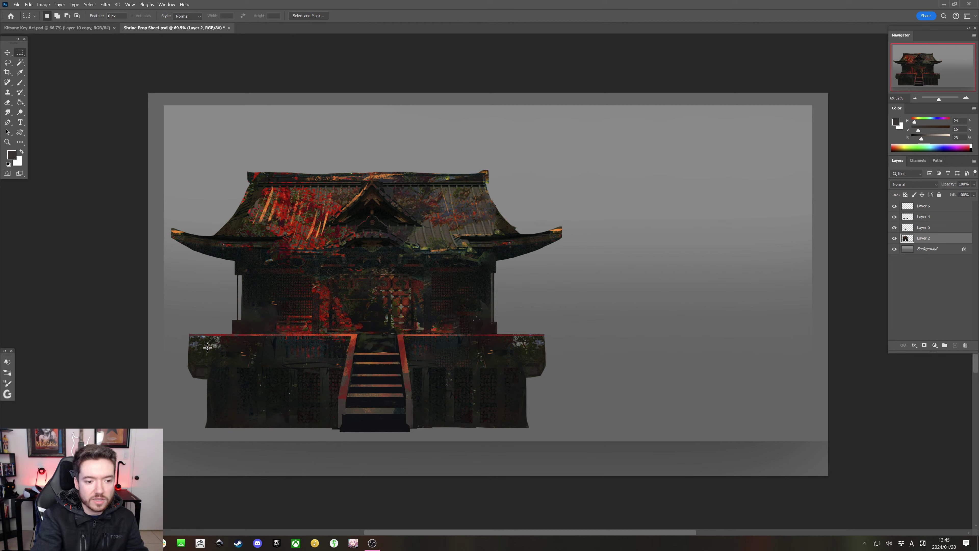
pyautogui.click(7, 62)
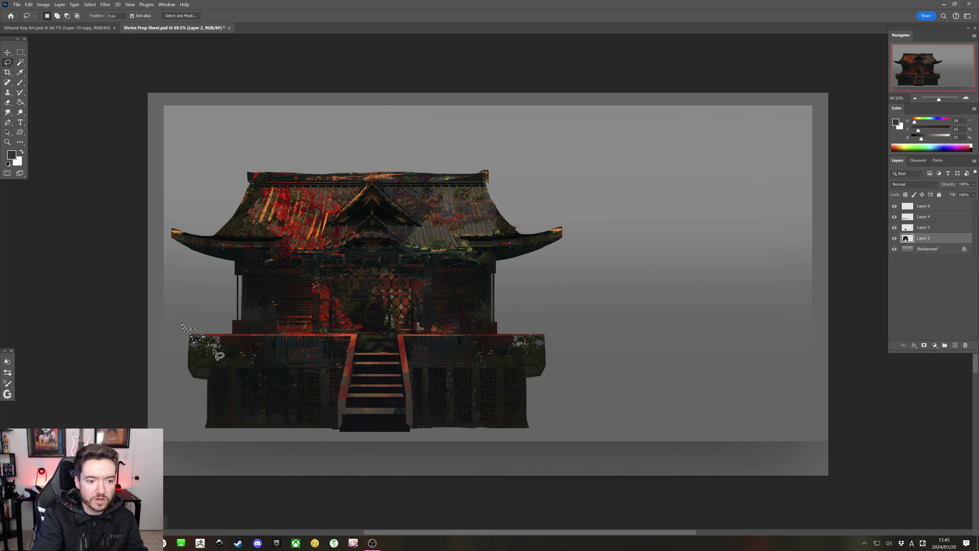
pyautogui.press('ctrl')
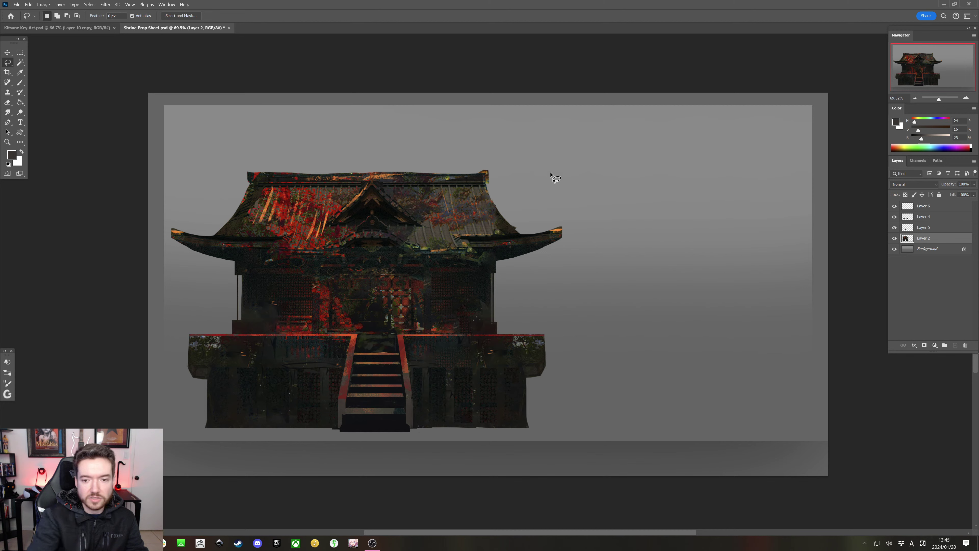
pyautogui.press('shift')
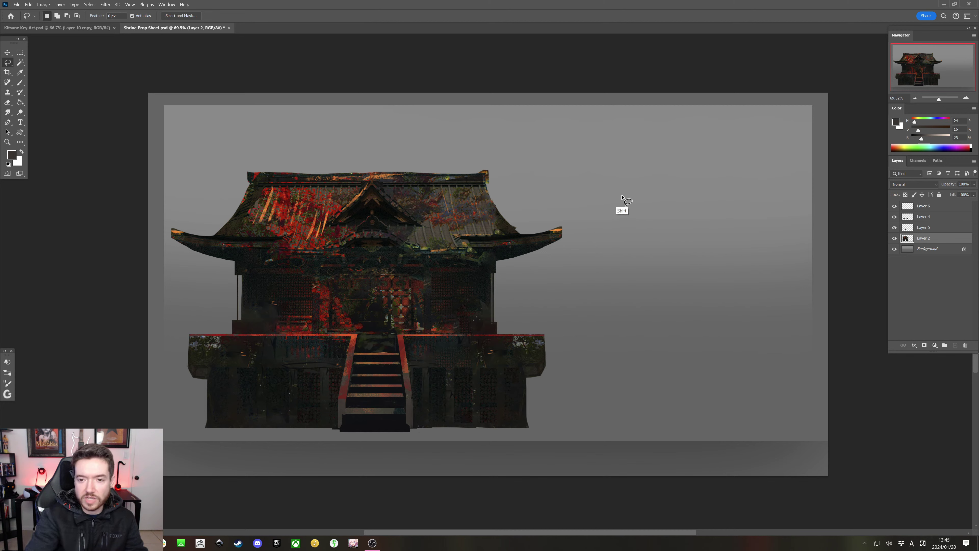
pyautogui.moveTo(628, 209)
pyautogui.mouseDown()
pyautogui.moveTo(616, 193)
pyautogui.moveTo(651, 179)
pyautogui.moveTo(630, 209)
pyautogui.mouseUp()
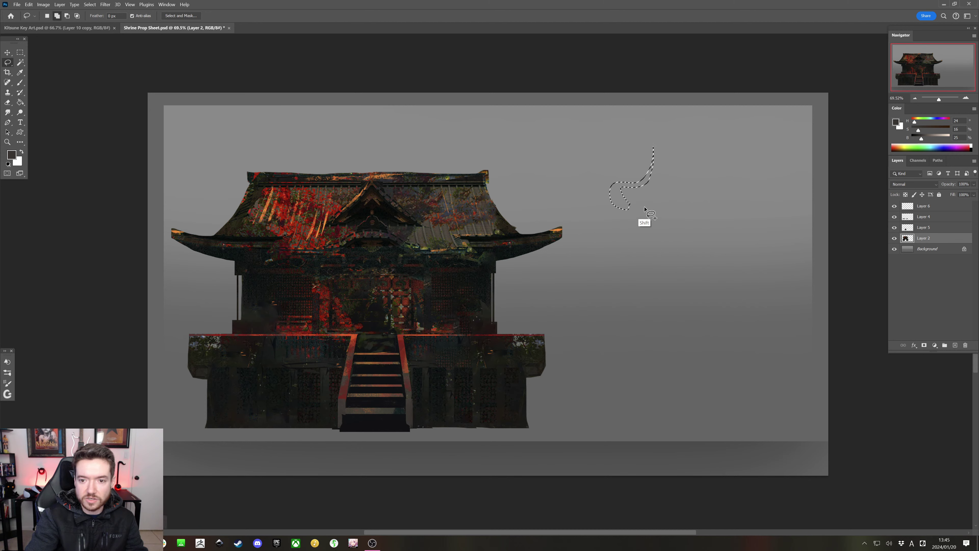
pyautogui.moveTo(645, 195)
pyautogui.mouseDown()
pyautogui.moveTo(640, 232)
pyautogui.moveTo(647, 257)
pyautogui.moveTo(645, 218)
pyautogui.moveTo(652, 181)
pyautogui.mouseUp()
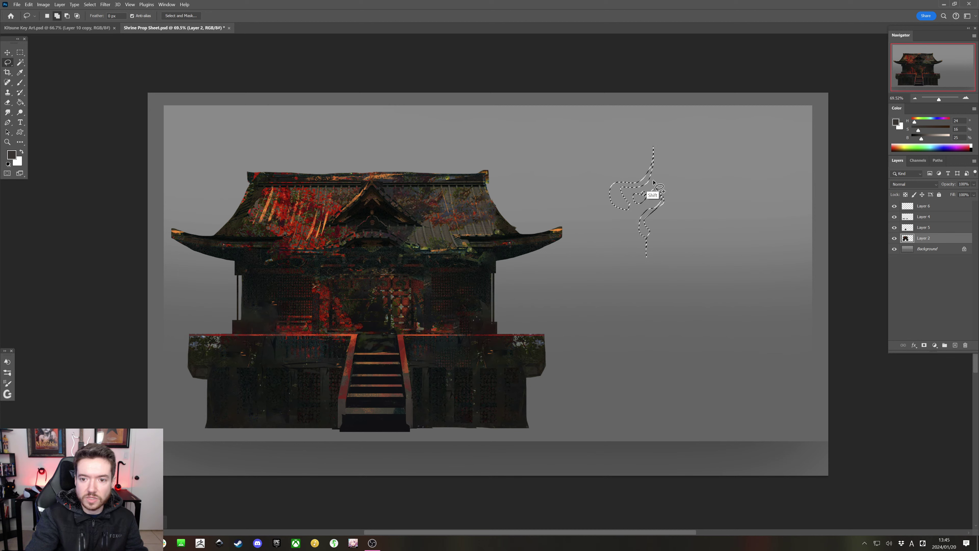
pyautogui.hotkey('ctrl', 'd')
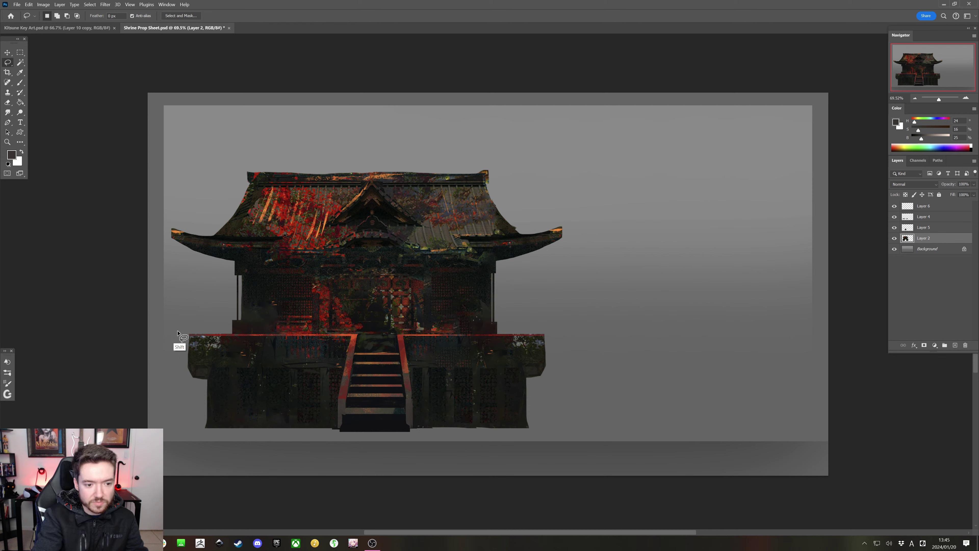
pyautogui.moveTo(204, 337)
pyautogui.mouseDown()
pyautogui.moveTo(188, 325)
pyautogui.moveTo(190, 341)
pyautogui.moveTo(202, 342)
pyautogui.mouseUp()
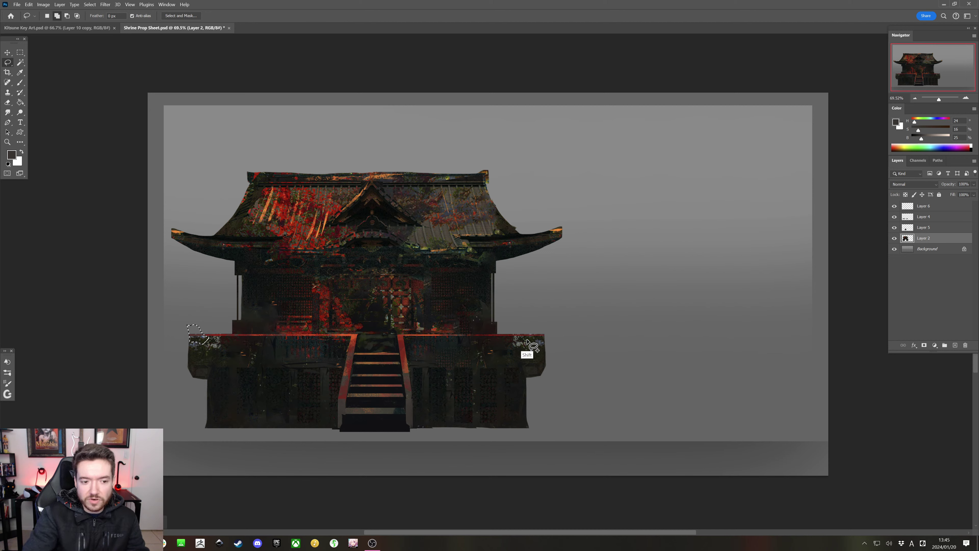
pyautogui.hotkey('ctrl', 'd')
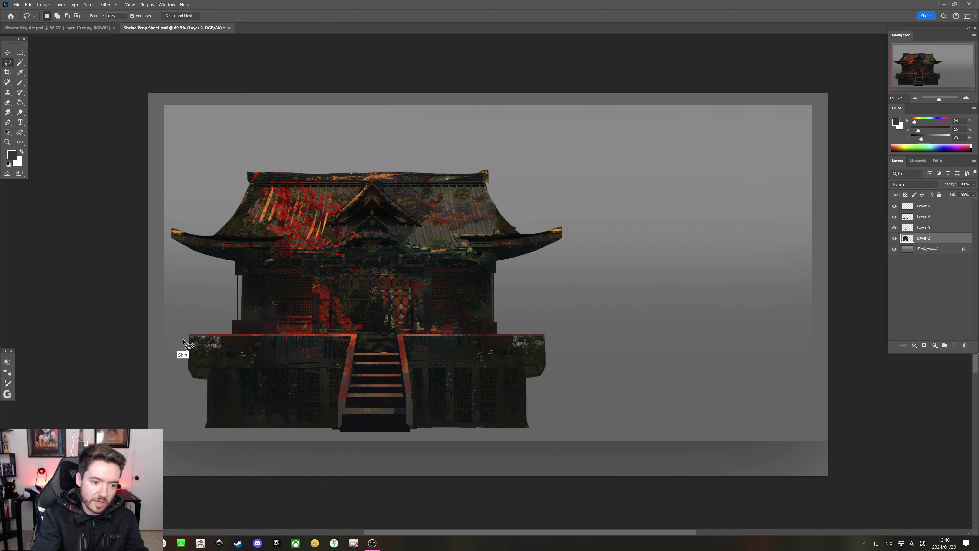
# Try to lasso a raised curved finial on the left end of the balcony railing and content-aware fill it on Layer 2
pyautogui.moveTo(206, 338)
pyautogui.mouseDown()
pyautogui.moveTo(192, 328)
pyautogui.moveTo(188, 336)
pyautogui.moveTo(206, 338)
pyautogui.mouseUp()
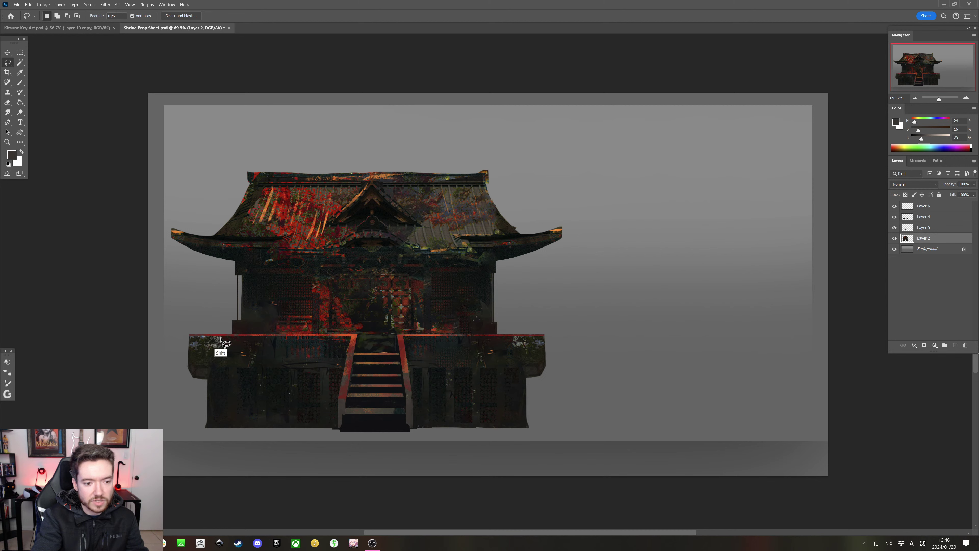
pyautogui.moveTo(223, 338)
pyautogui.mouseDown()
pyautogui.moveTo(216, 330)
pyautogui.moveTo(186, 339)
pyautogui.moveTo(222, 342)
pyautogui.moveTo(188, 326)
pyautogui.moveTo(198, 331)
pyautogui.mouseUp()
pyautogui.hotkey('ctrl', 'z')
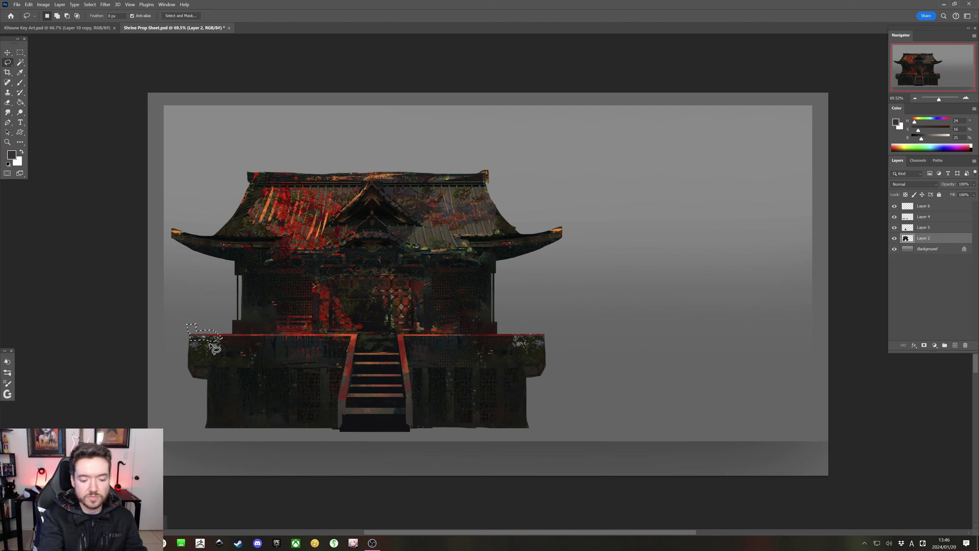
pyautogui.hotkey('shift', 'BackSpace')
pyautogui.press('Return')
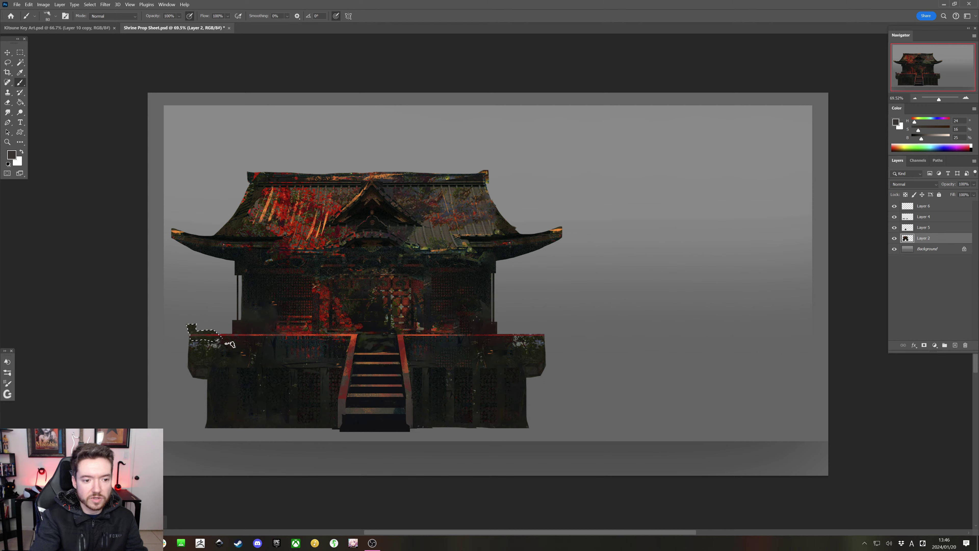
# Select Layer 5 and toggle the visibility of Layer 4 and Layer 5 to check what each contains
pyautogui.click(913, 231)
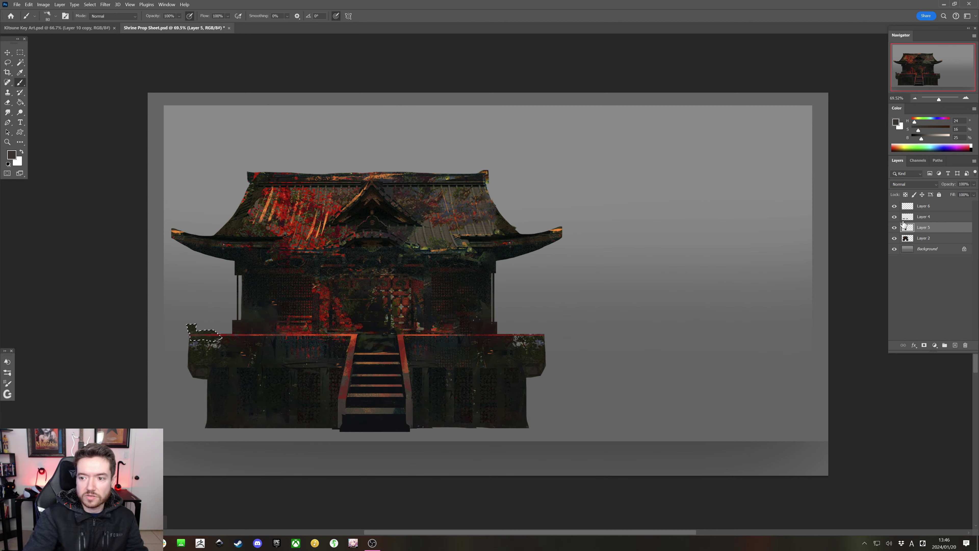
pyautogui.click(895, 217)
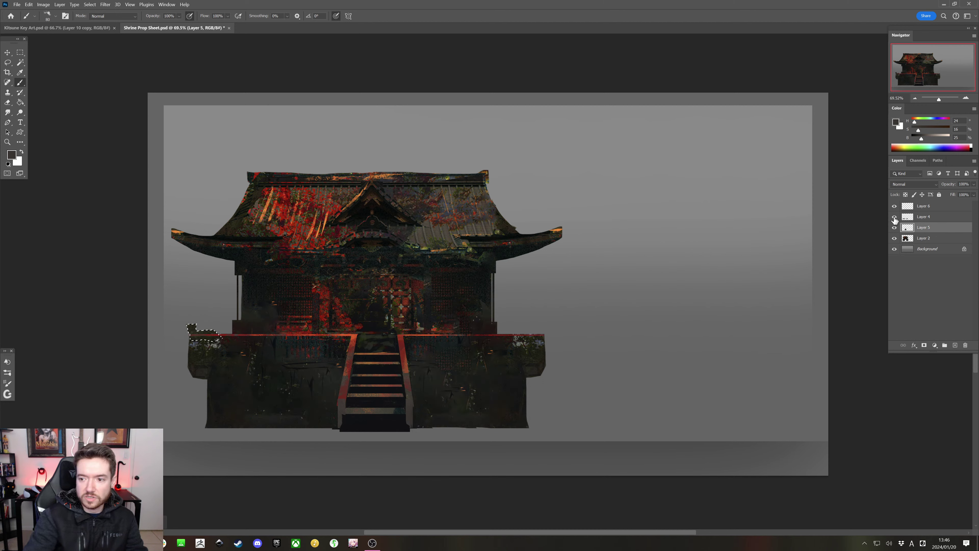
pyautogui.click(895, 217)
pyautogui.click(895, 227)
pyautogui.click(895, 227)
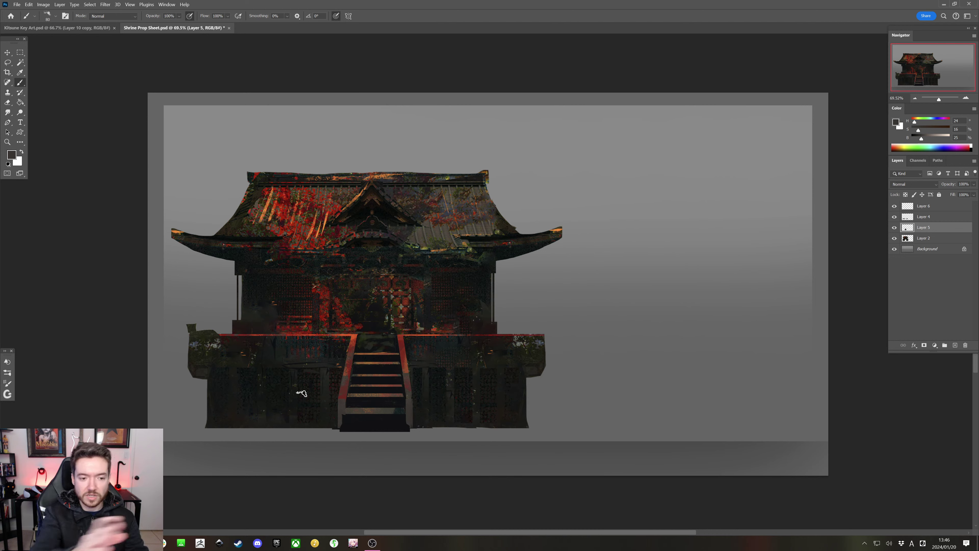
# Undo the fill on the left railing finial and clear the selection
pyautogui.hotkey('ctrl', 'z')
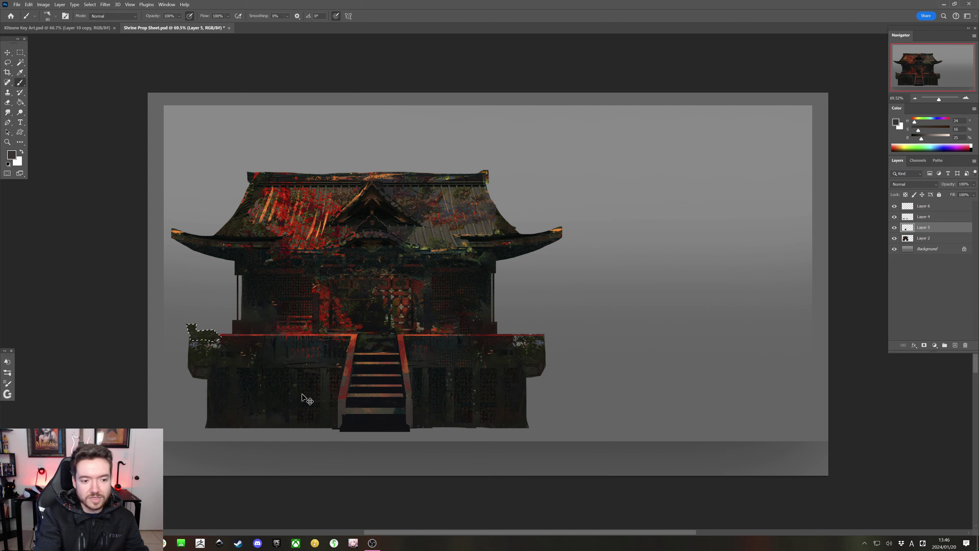
pyautogui.hotkey('ctrl', 'z')
pyautogui.hotkey('ctrl', 'z')
pyautogui.hotkey('ctrl', 'z')
pyautogui.hotkey('ctrl', 'd')
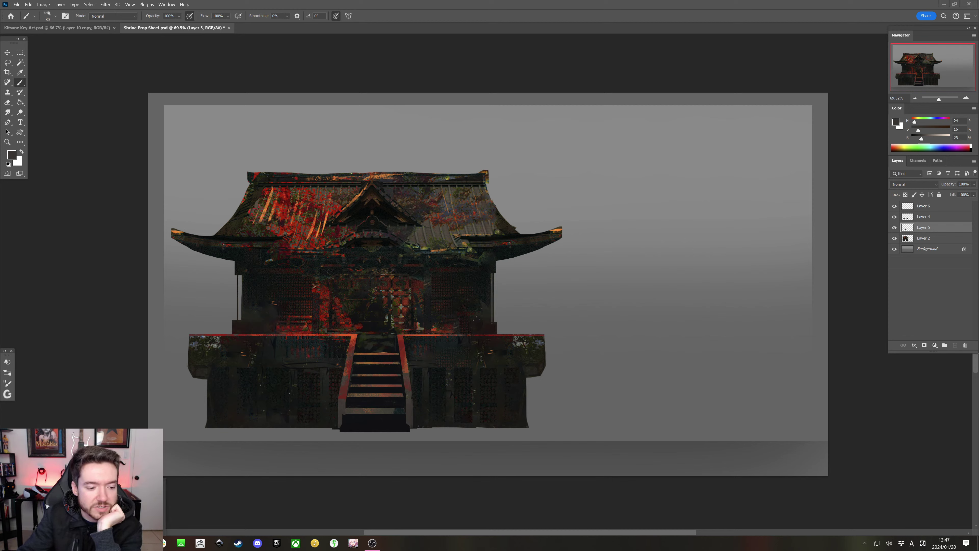
# Switch to the Unsplash page in the browser and search for "japanese shrine"
pyautogui.hotkey('alt', 'Tab')
pyautogui.click(148, 7)
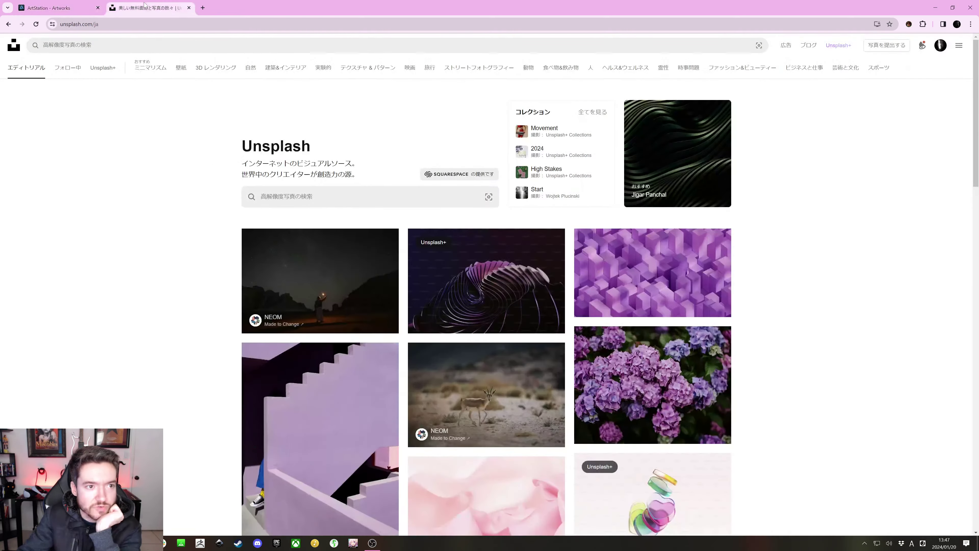
pyautogui.click(116, 44)
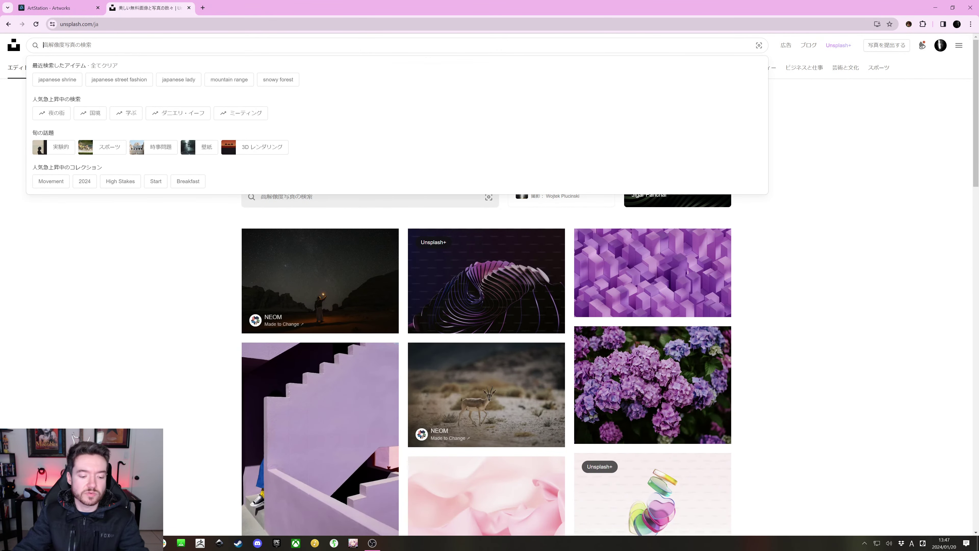
pyautogui.write('shrin')
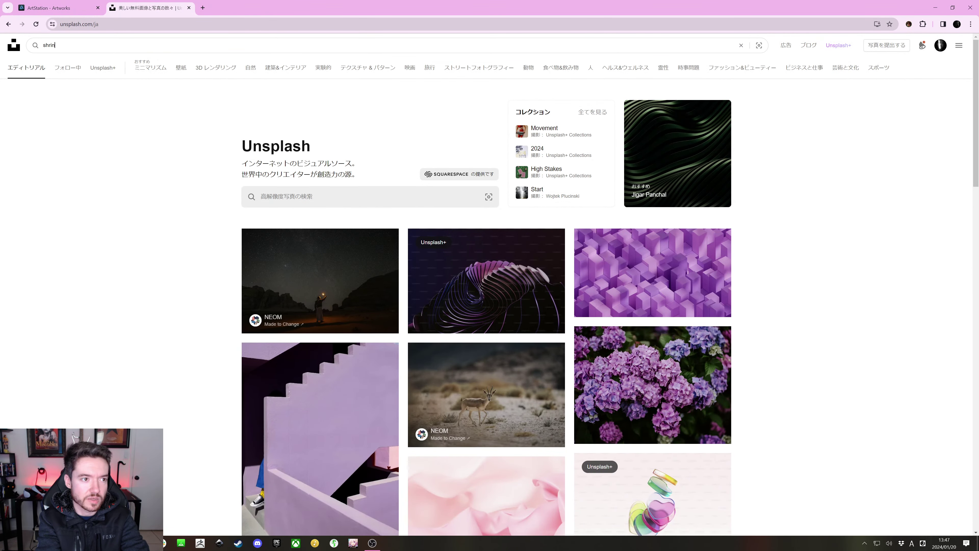
pyautogui.press('BackSpace')
pyautogui.write('japa')
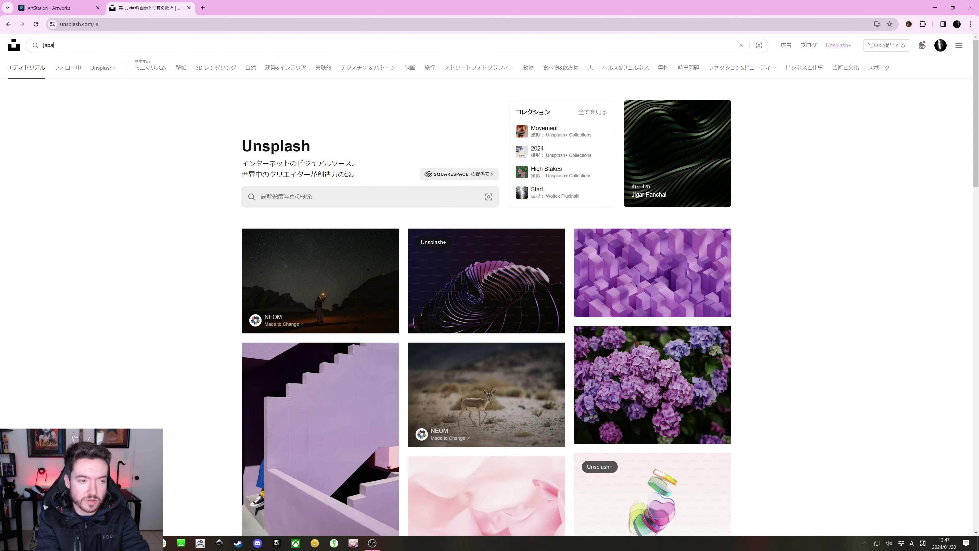
pyautogui.write('nese shrine')
pyautogui.press('Return')
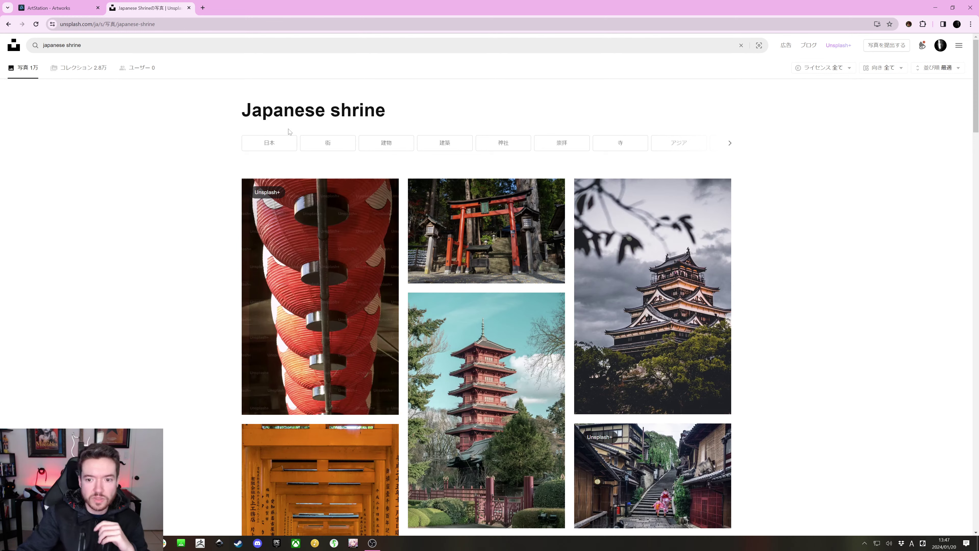
# Open the photo of the green-roofed shrine flanked by two stone lanterns and place it into the Shrine Prop Sheet document in Photoshop
pyautogui.scroll(-10, 482, 281)
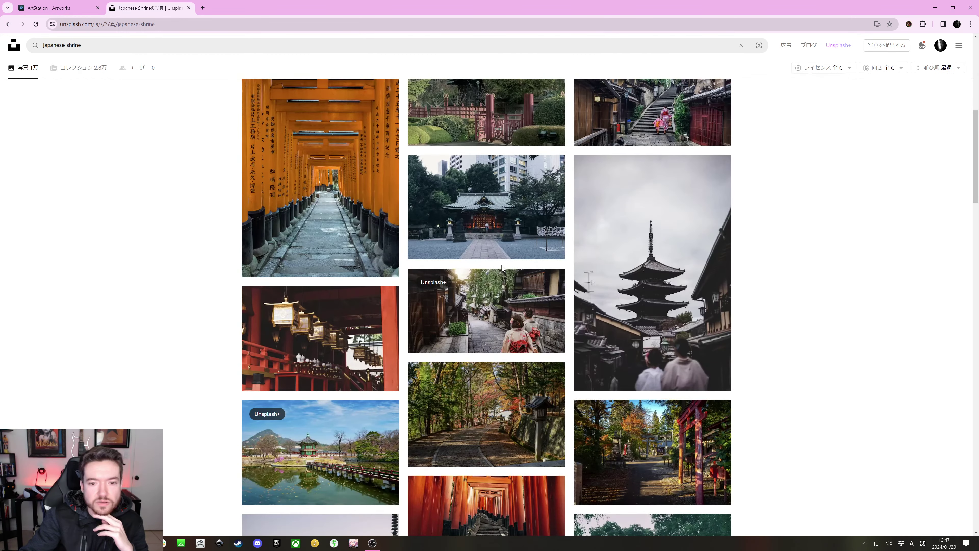
pyautogui.click(488, 215)
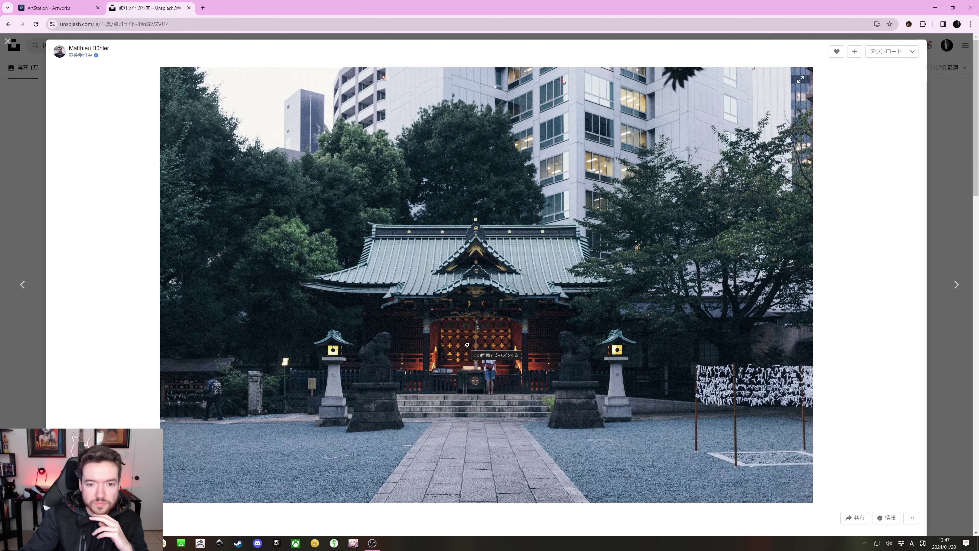
pyautogui.hotkey('alt', 'Tab')
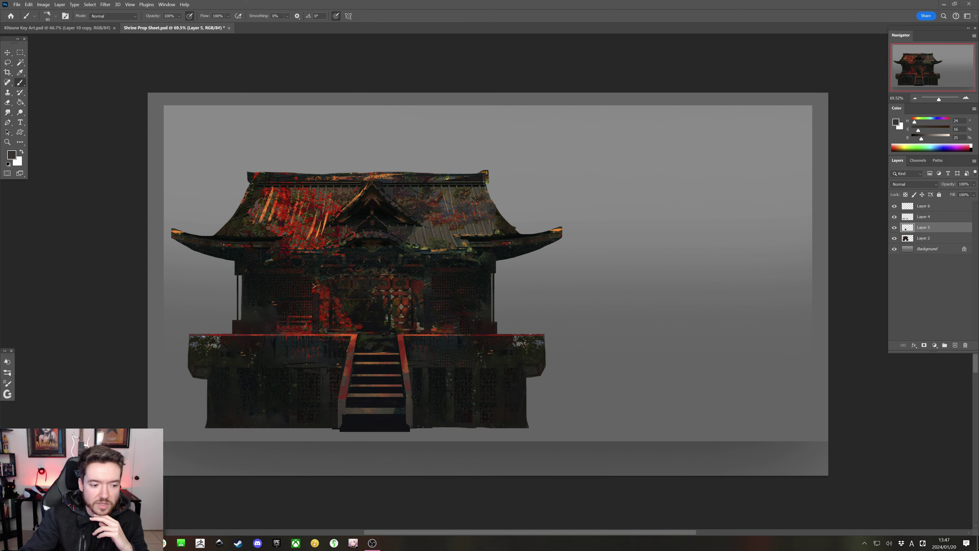
pyautogui.hotkey('alt', 'Tab')
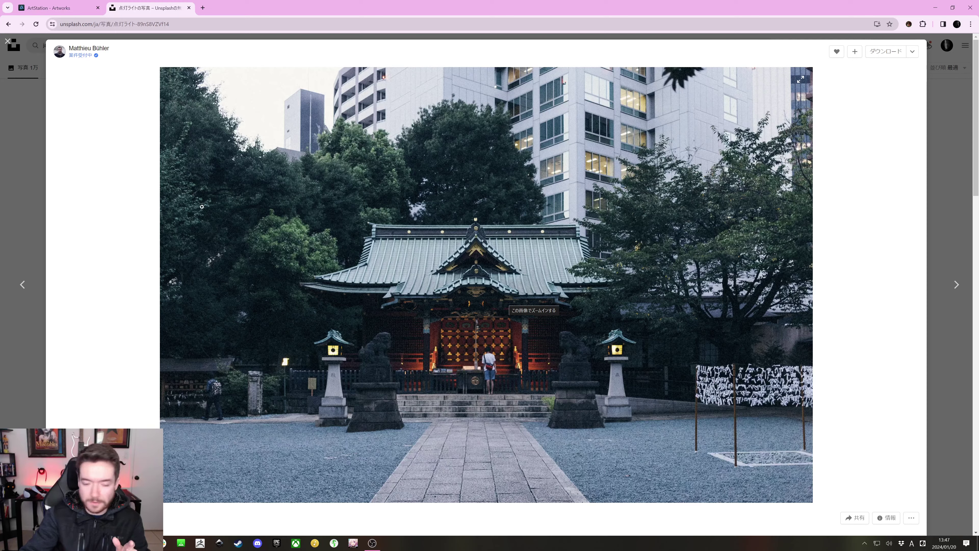
pyautogui.hotkey('alt', 'Tab')
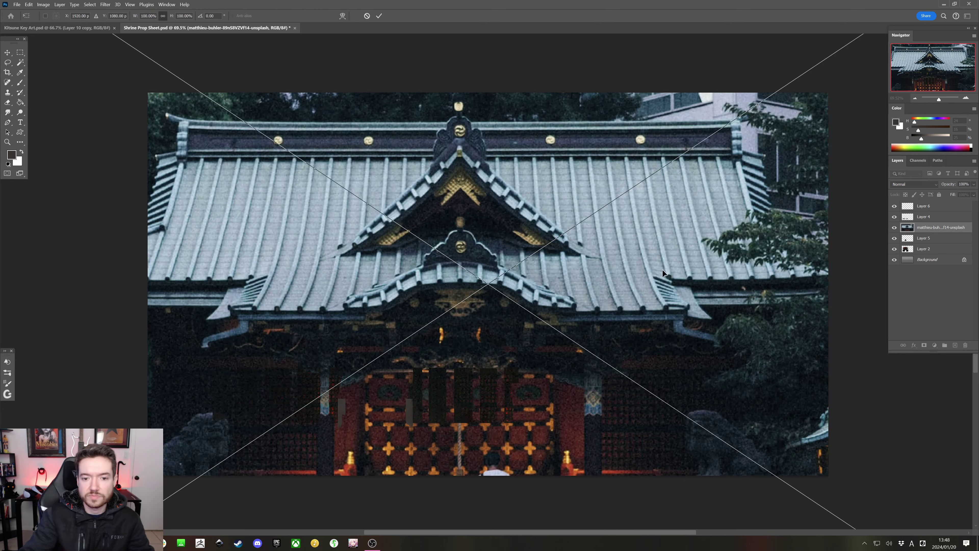
# Scale the placed shrine photo down proportionally, position it over the painted shrine, and apply the transform
pyautogui.moveTo(663, 269); pyautogui.dragTo(147, 267)
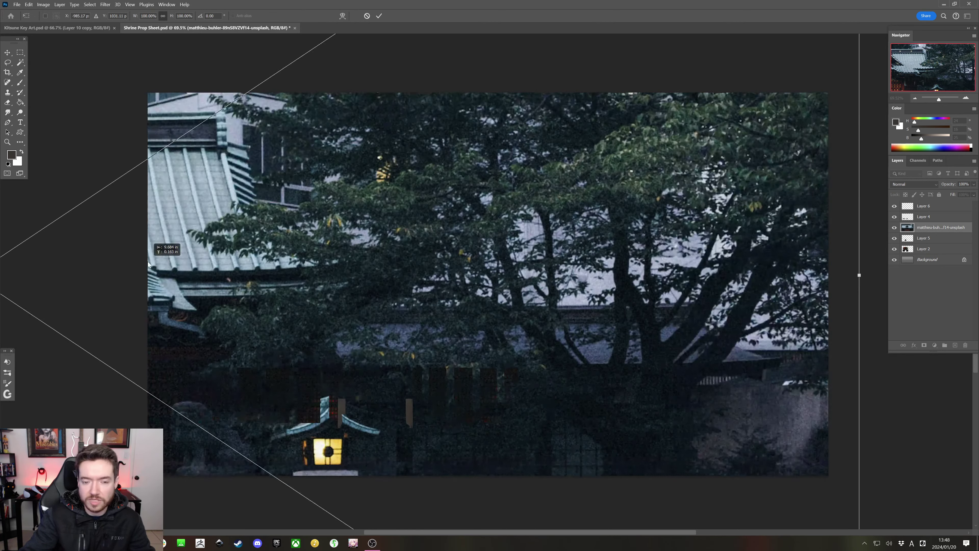
pyautogui.moveTo(862, 277); pyautogui.dragTo(147, 293)
pyautogui.moveTo(73, 289); pyautogui.dragTo(509, 298)
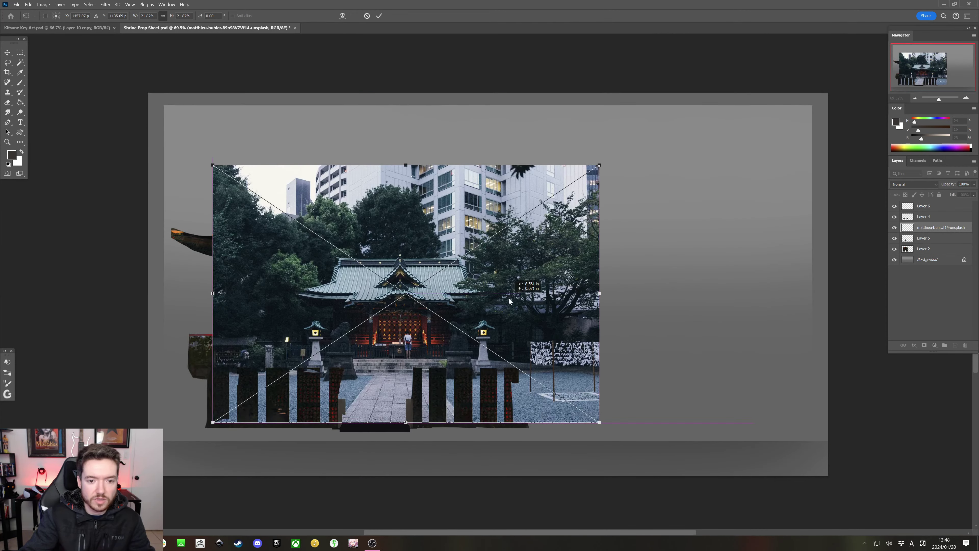
pyautogui.moveTo(599, 293); pyautogui.dragTo(734, 292)
pyautogui.moveTo(640, 311); pyautogui.dragTo(577, 307)
pyautogui.press('Return')
pyautogui.press('b')
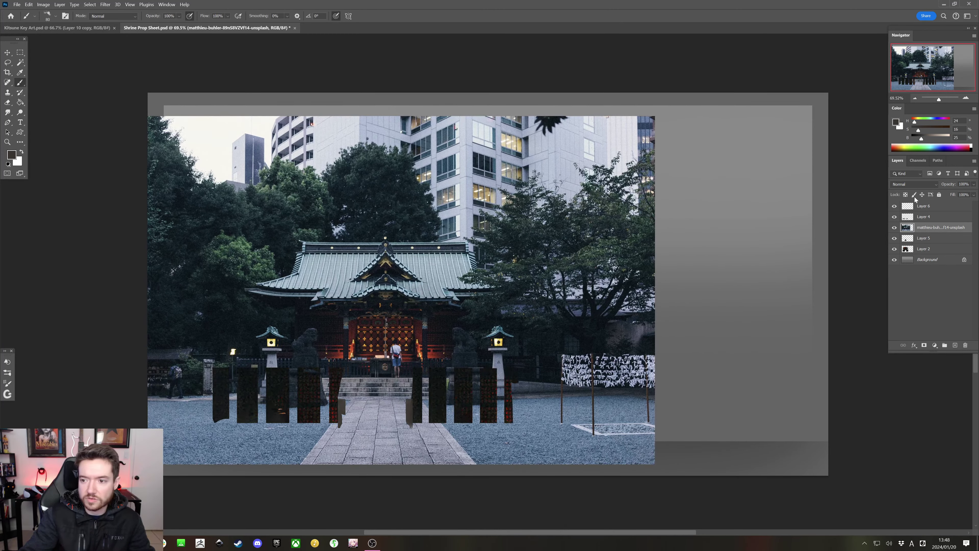
# Lower the photo layer's opacity to 42% and enlarge it to about 148%, aligning its shrine with the painted one
pyautogui.click(973, 185)
pyautogui.moveTo(976, 195); pyautogui.dragTo(953, 194)
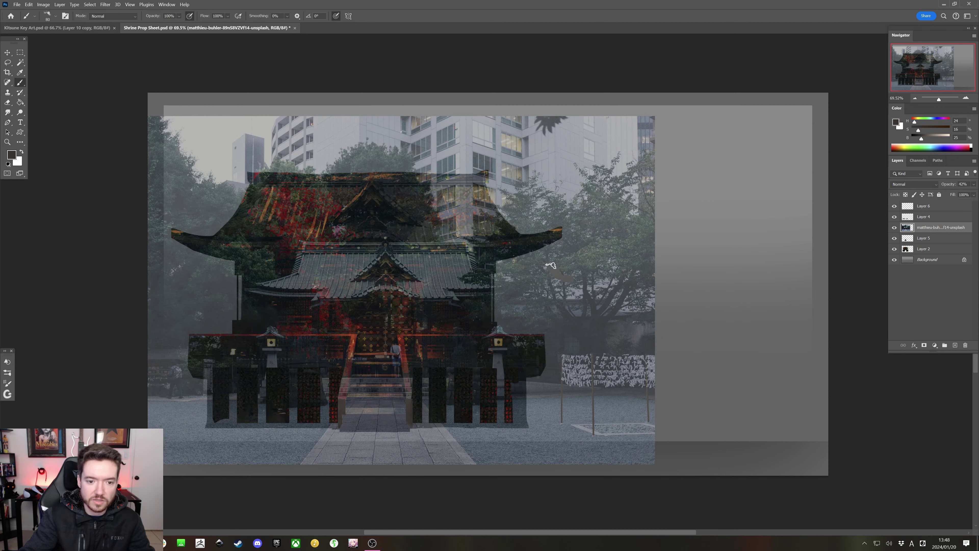
pyautogui.hotkey('ctrl', 't')
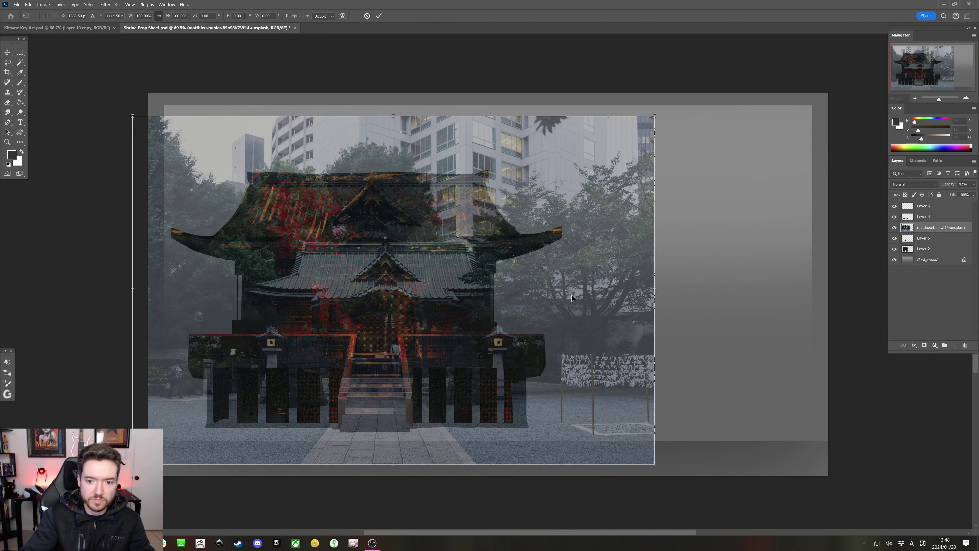
pyautogui.moveTo(546, 298); pyautogui.dragTo(534, 275)
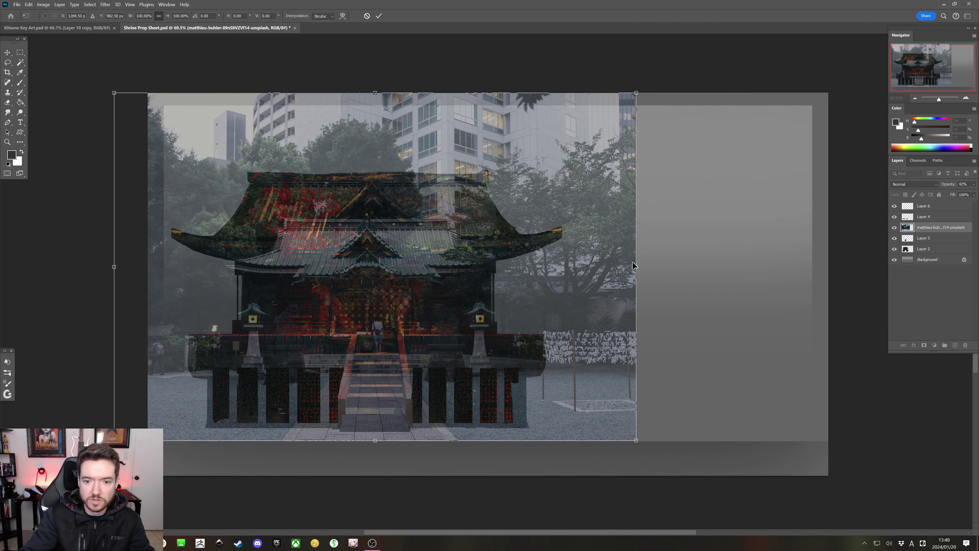
pyautogui.moveTo(646, 267); pyautogui.dragTo(793, 270)
pyautogui.moveTo(694, 272); pyautogui.dragTo(631, 255)
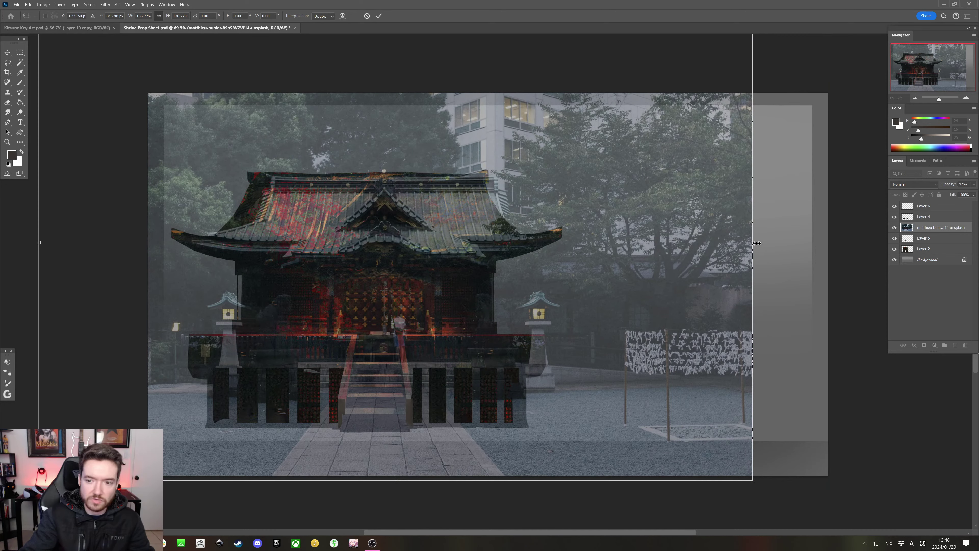
pyautogui.moveTo(756, 243); pyautogui.dragTo(828, 243)
pyautogui.moveTo(656, 243); pyautogui.dragTo(693, 244)
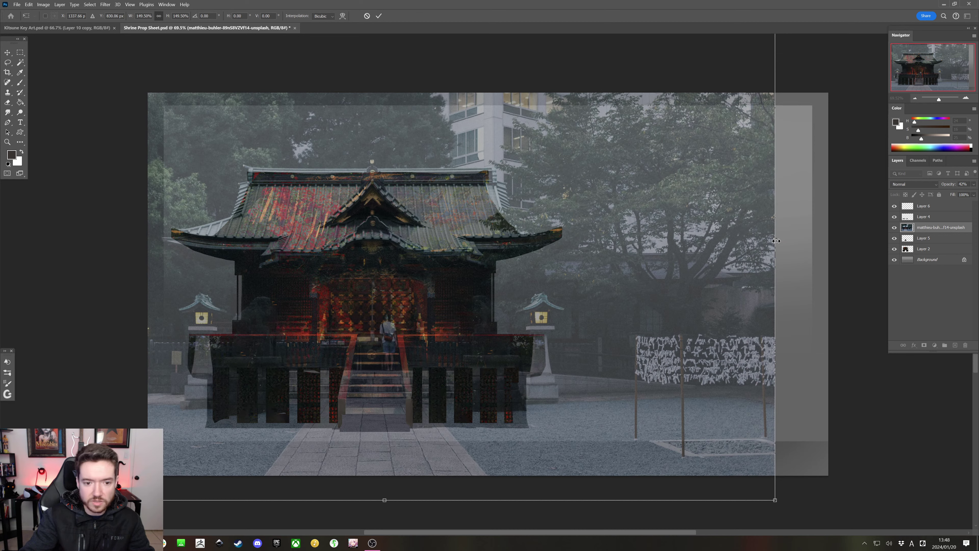
pyautogui.moveTo(776, 241); pyautogui.dragTo(773, 240)
pyautogui.moveTo(613, 250); pyautogui.dragTo(614, 249)
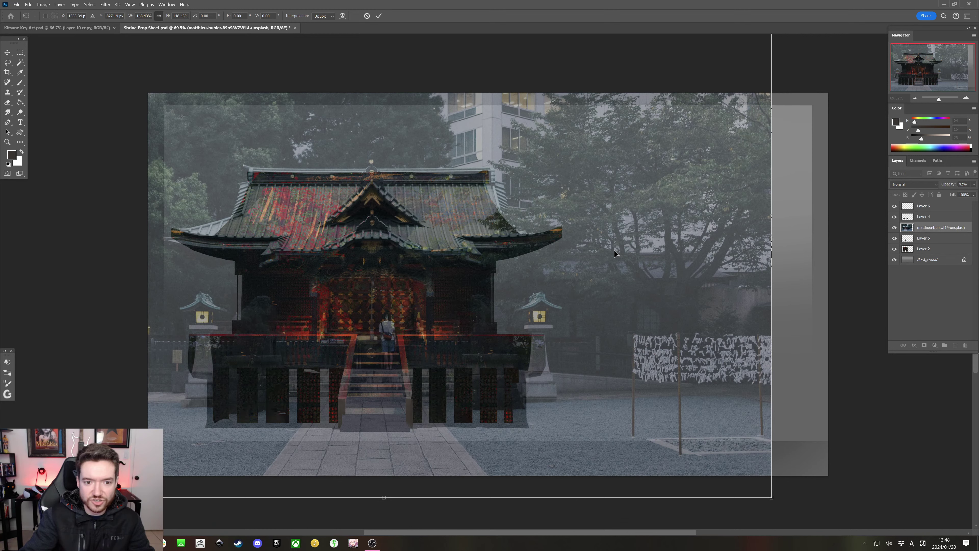
pyautogui.moveTo(773, 239); pyautogui.dragTo(769, 241)
pyautogui.moveTo(658, 247); pyautogui.dragTo(650, 229)
pyautogui.press('Return')
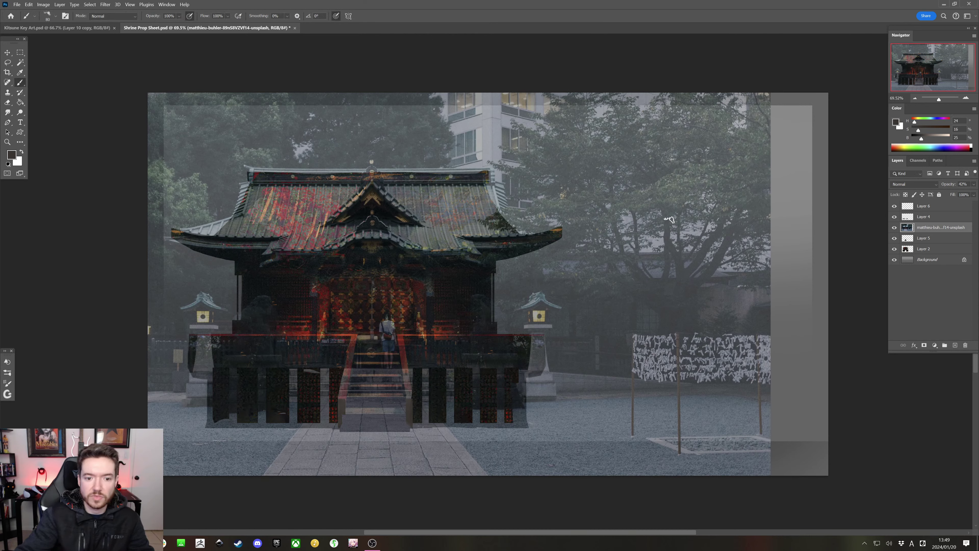
# Restore the photo layer's opacity to 100% and set its blend mode to Lighter Color
pyautogui.click(973, 184)
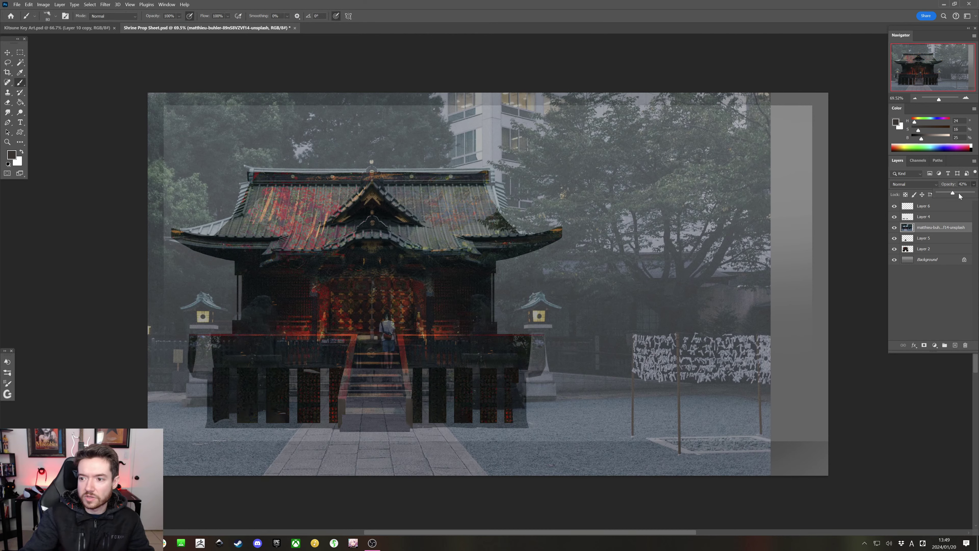
pyautogui.moveTo(953, 194); pyautogui.dragTo(975, 194)
pyautogui.click(914, 184)
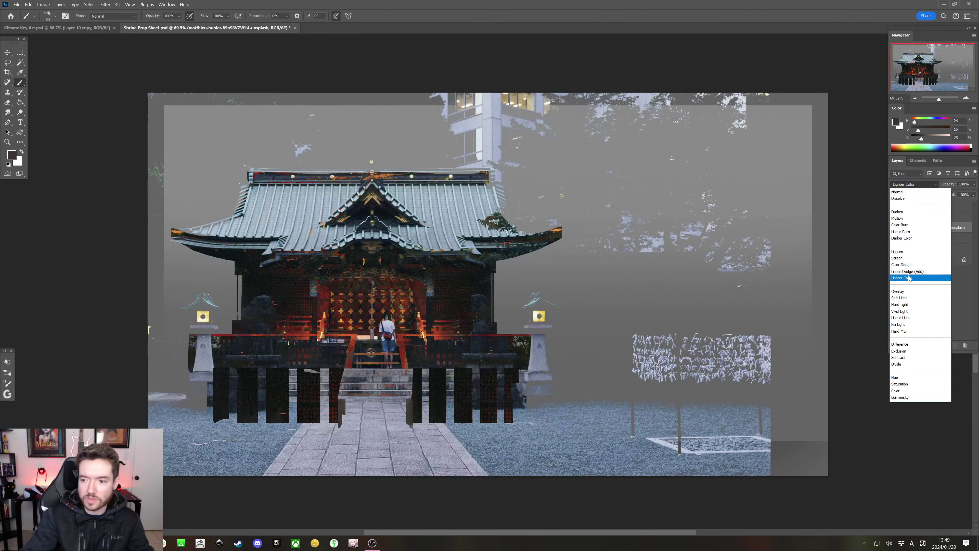
pyautogui.click(909, 278)
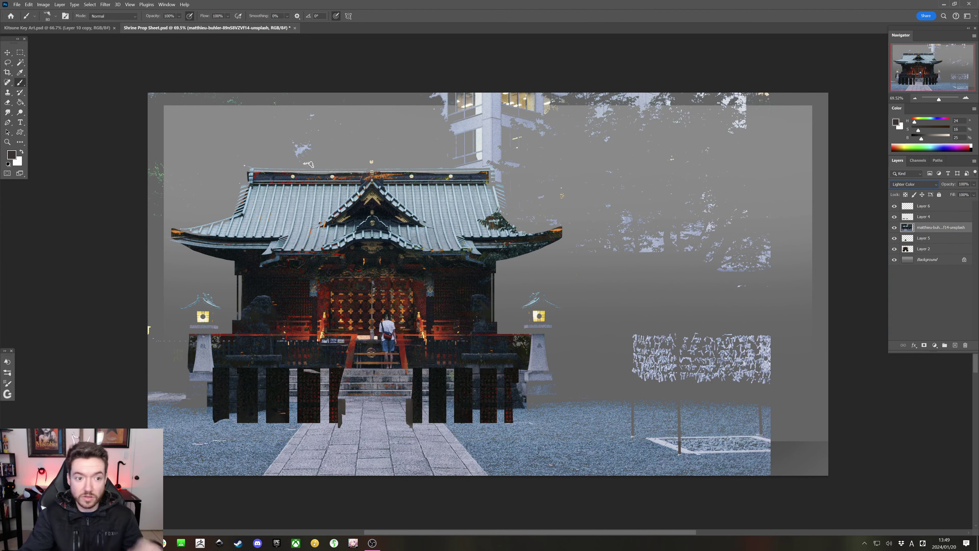
# Use the Magic Wand on Layer 2 to delete everything outside the shrine silhouette from the photo layer, and deselect
pyautogui.click(20, 63)
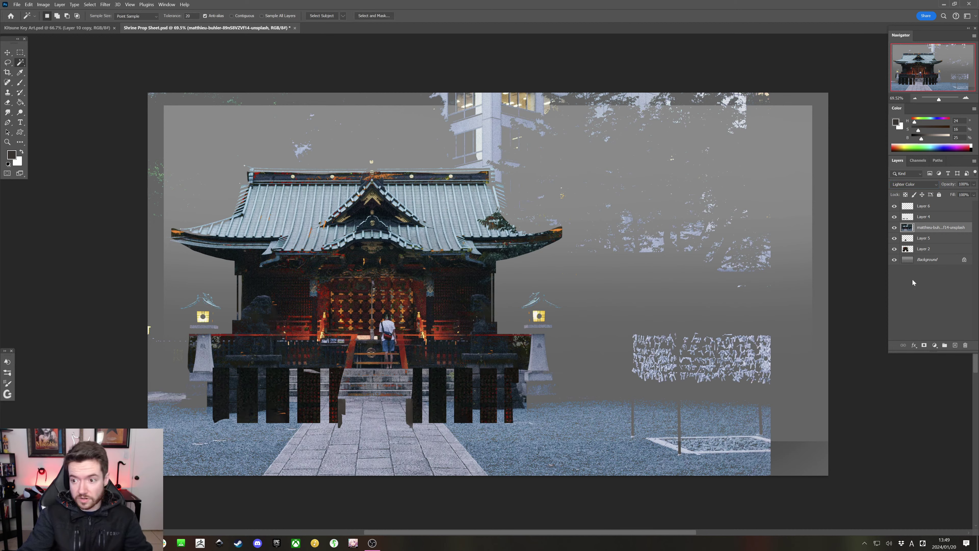
pyautogui.click(918, 249)
pyautogui.click(602, 236)
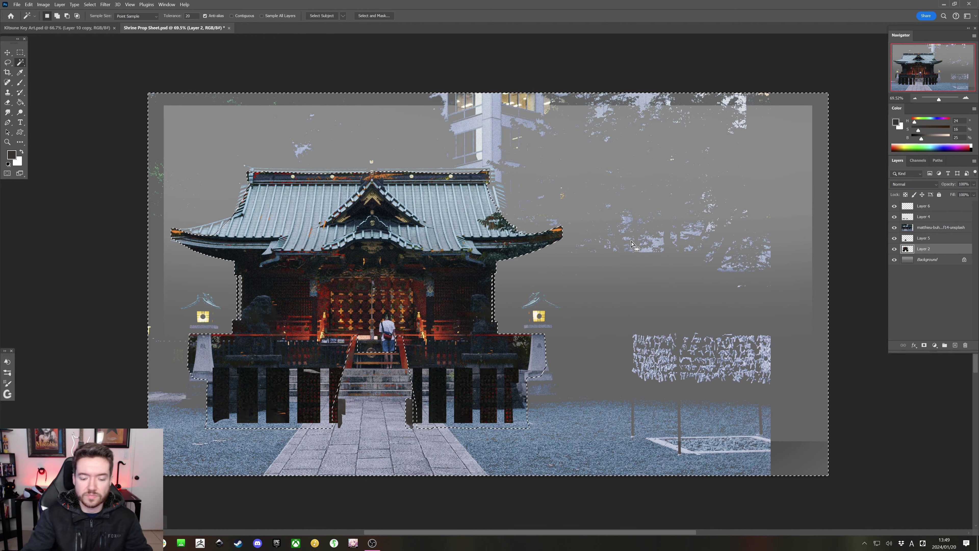
pyautogui.press('Delete')
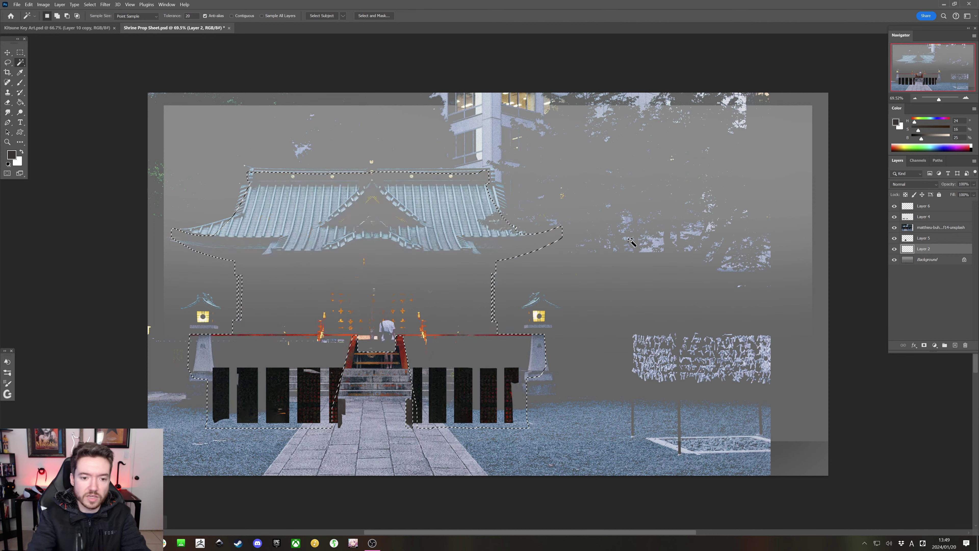
pyautogui.hotkey('ctrl', 'z')
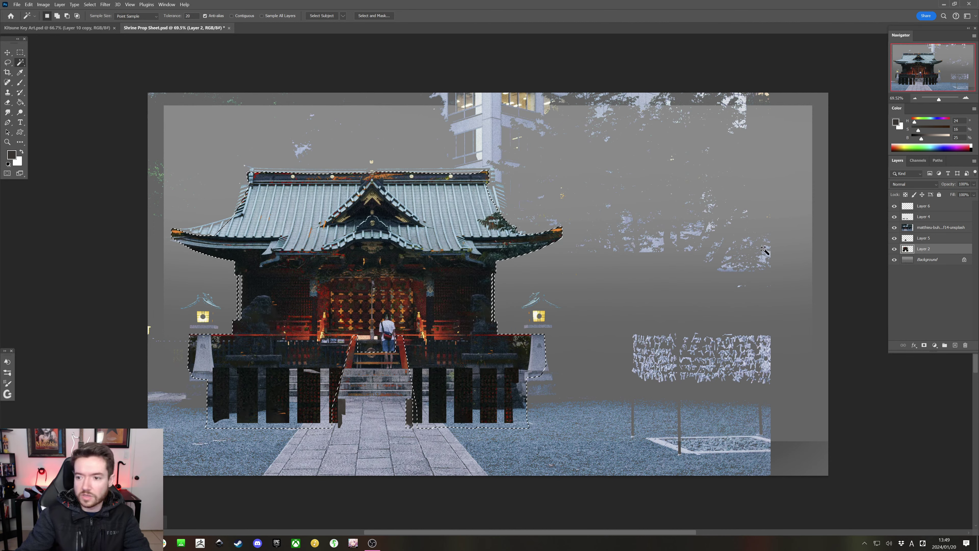
pyautogui.click(916, 227)
pyautogui.hotkey('ctrl', 'shift', 'i')
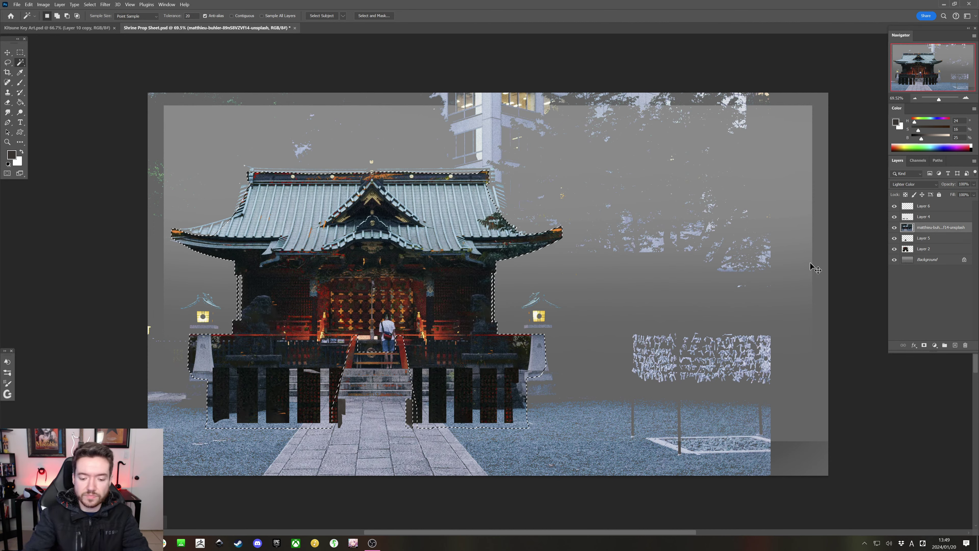
pyautogui.press('Delete')
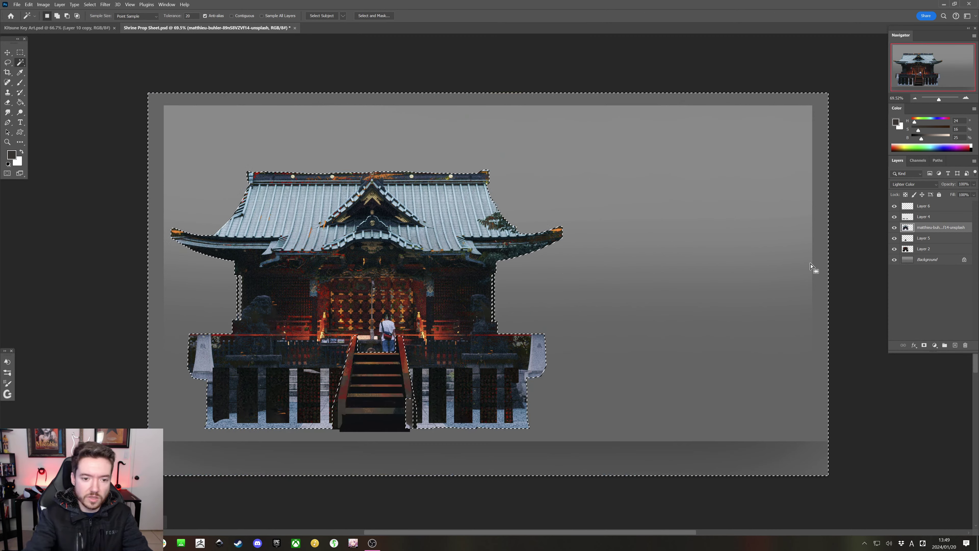
pyautogui.hotkey('ctrl', 'd')
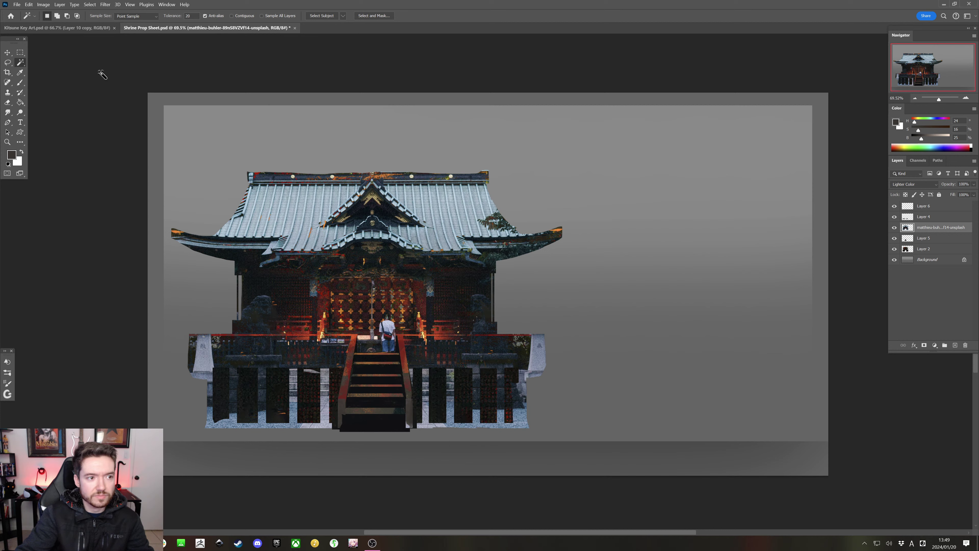
# Delete the part of the photo that covers the railing, stairs and base below the shrine's floor line, and deselect
pyautogui.click(20, 53)
pyautogui.moveTo(561, 443); pyautogui.dragTo(177, 337)
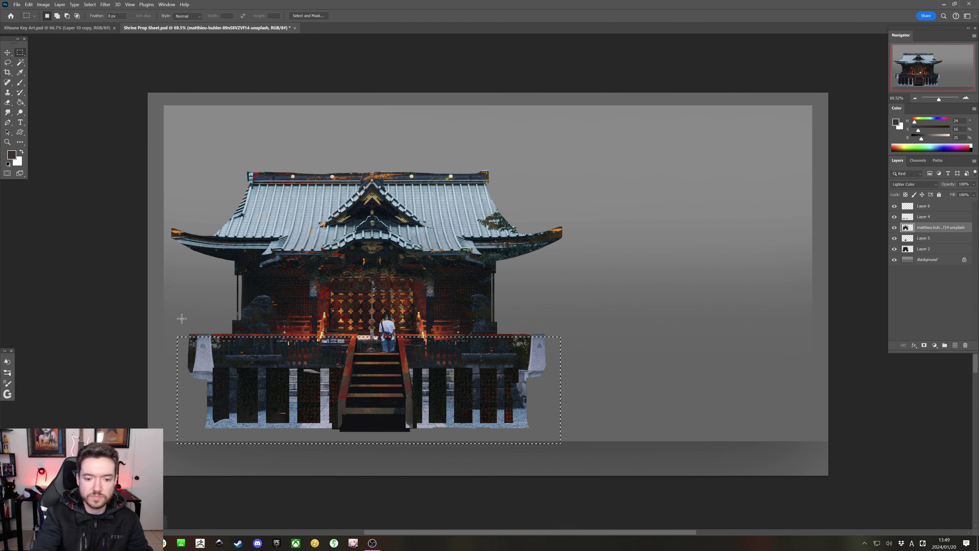
pyautogui.press('Delete')
pyautogui.hotkey('ctrl', 'd')
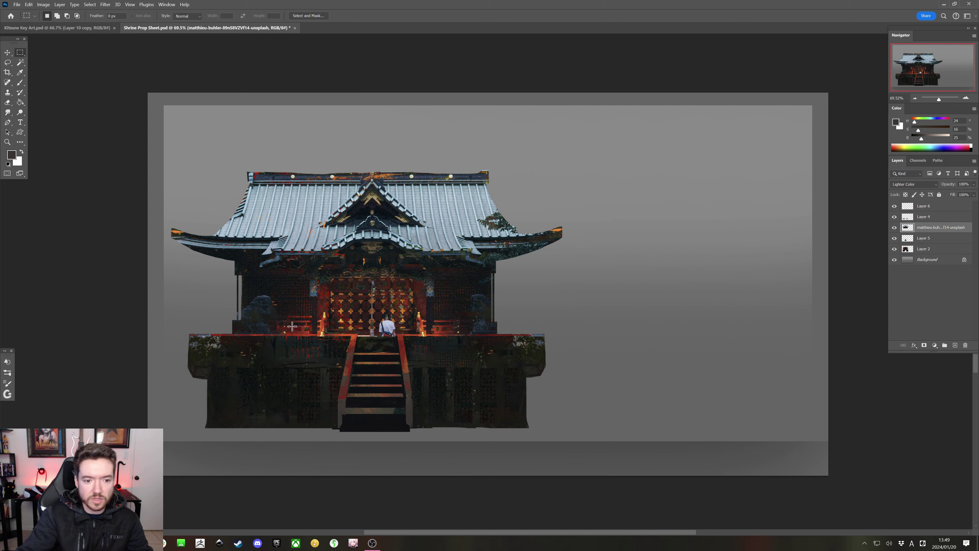
# Erase the stone statues on both sides of the shrine and the person in front of the doors from the photo layer
pyautogui.moveTo(242, 287); pyautogui.dragTo(278, 331)
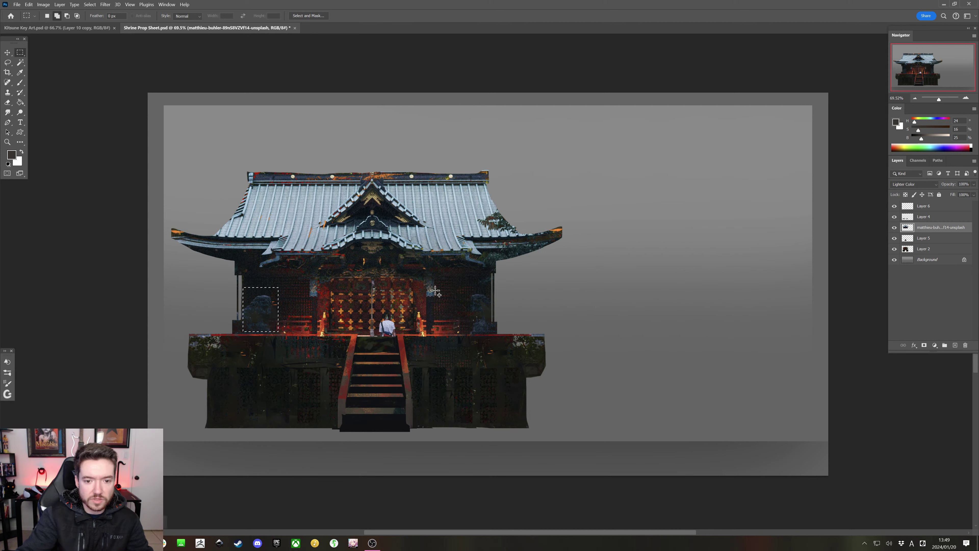
pyautogui.moveTo(466, 289); pyautogui.dragTo(495, 337)
pyautogui.click(8, 65)
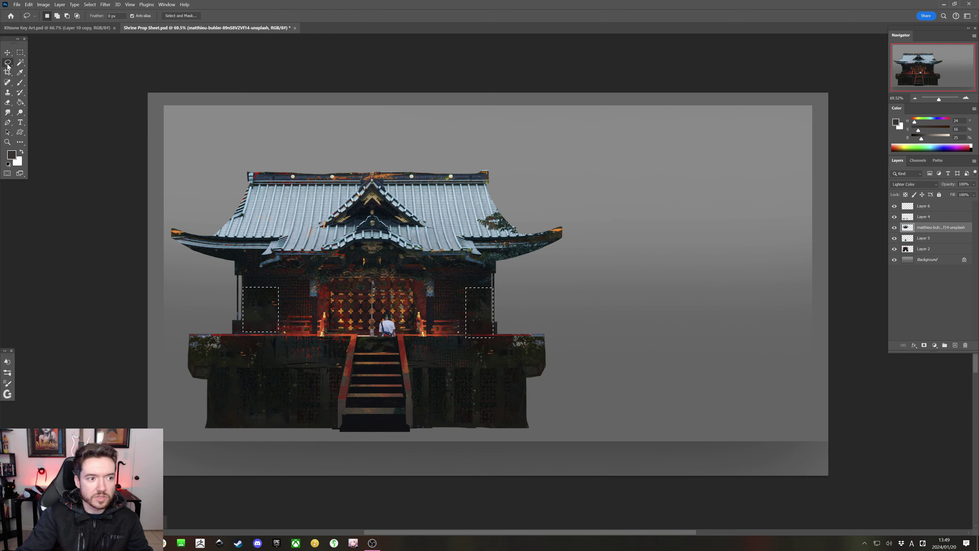
pyautogui.moveTo(397, 310)
pyautogui.mouseDown()
pyautogui.moveTo(379, 324)
pyautogui.moveTo(396, 335)
pyautogui.mouseUp()
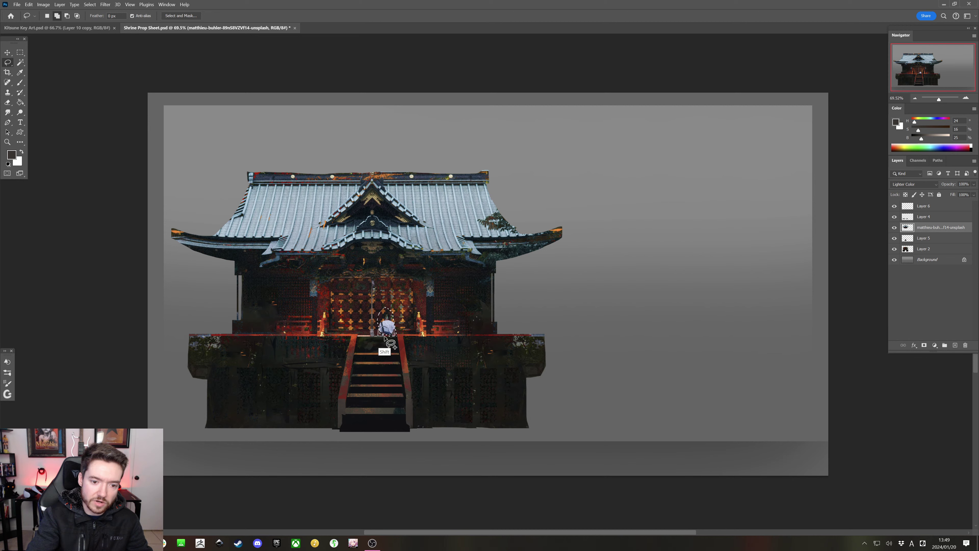
pyautogui.hotkey('shift', 'Delete')
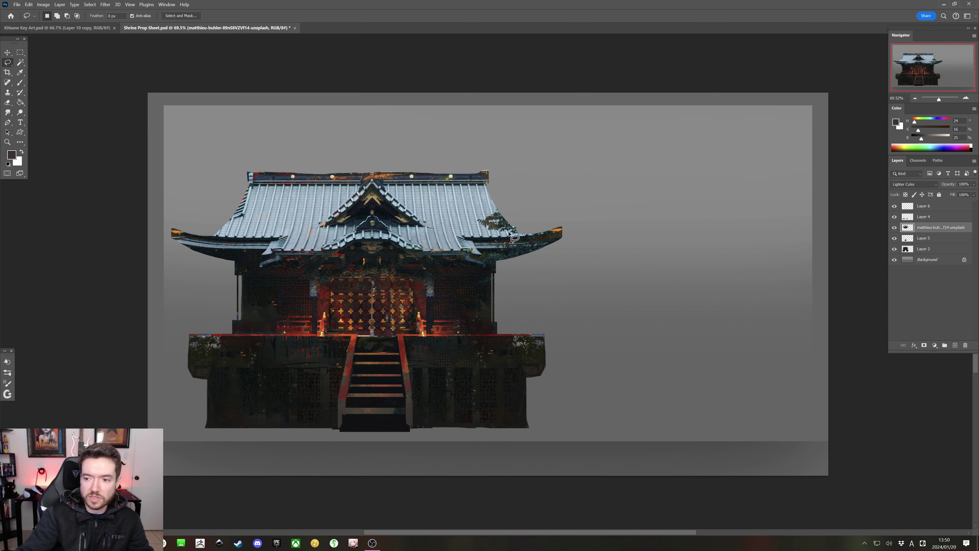
# Compare the shrine with and without the photo overlay by toggling the photo layer's visibility
pyautogui.click(894, 228)
pyautogui.click(893, 229)
pyautogui.click(894, 229)
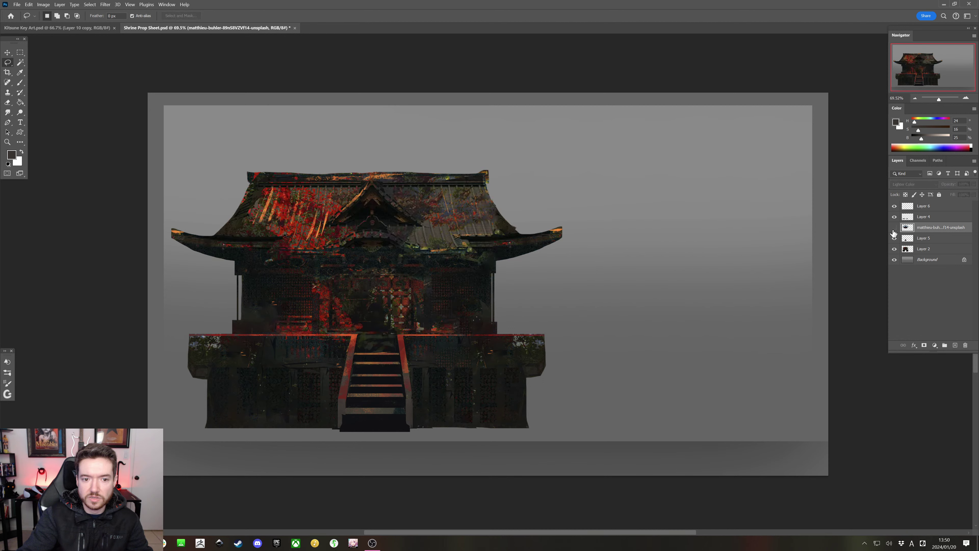
pyautogui.click(895, 228)
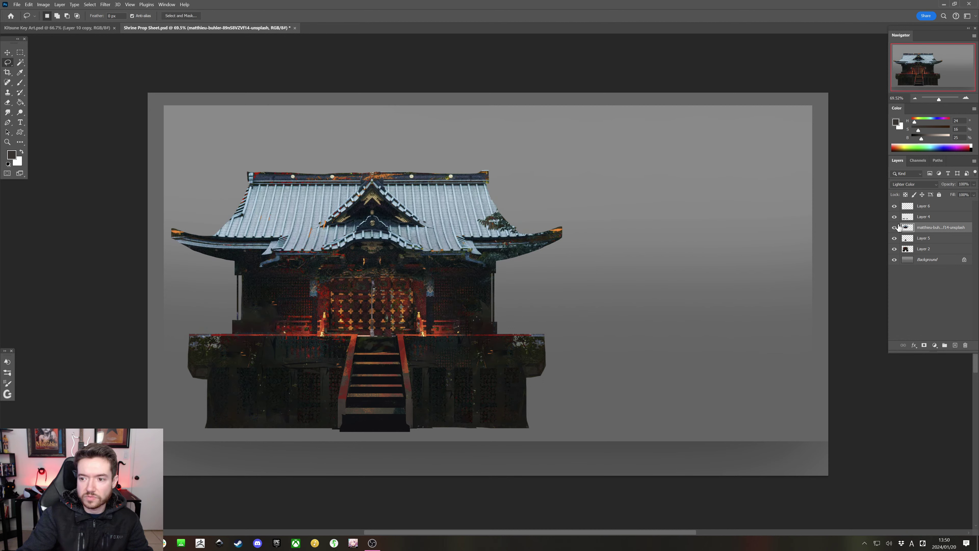
pyautogui.click(894, 228)
pyautogui.click(894, 228)
pyautogui.click(894, 228)
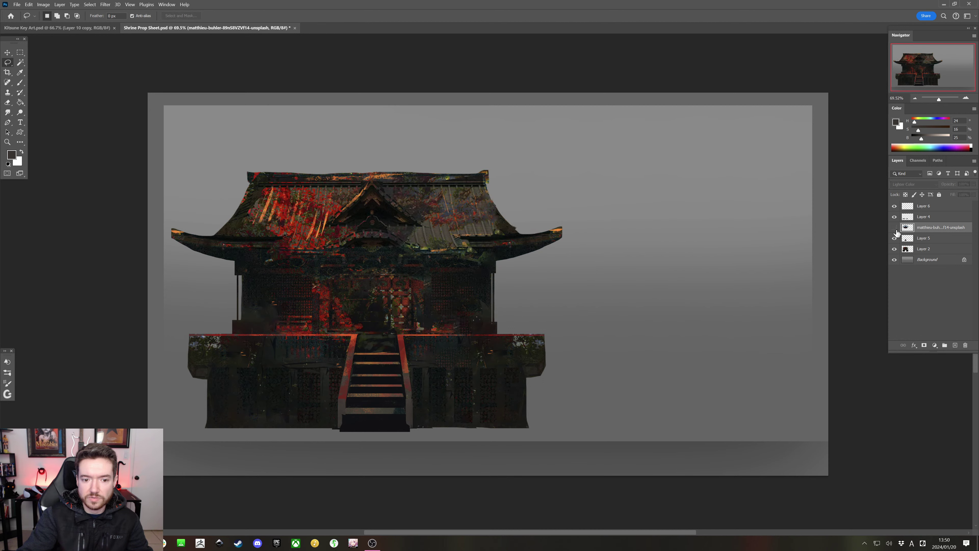
pyautogui.click(894, 228)
pyautogui.click(895, 228)
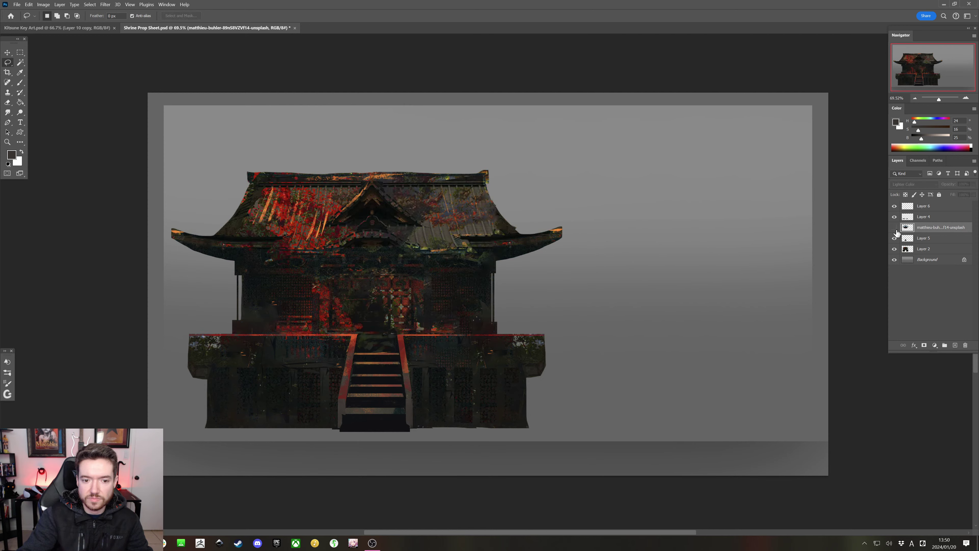
pyautogui.click(895, 228)
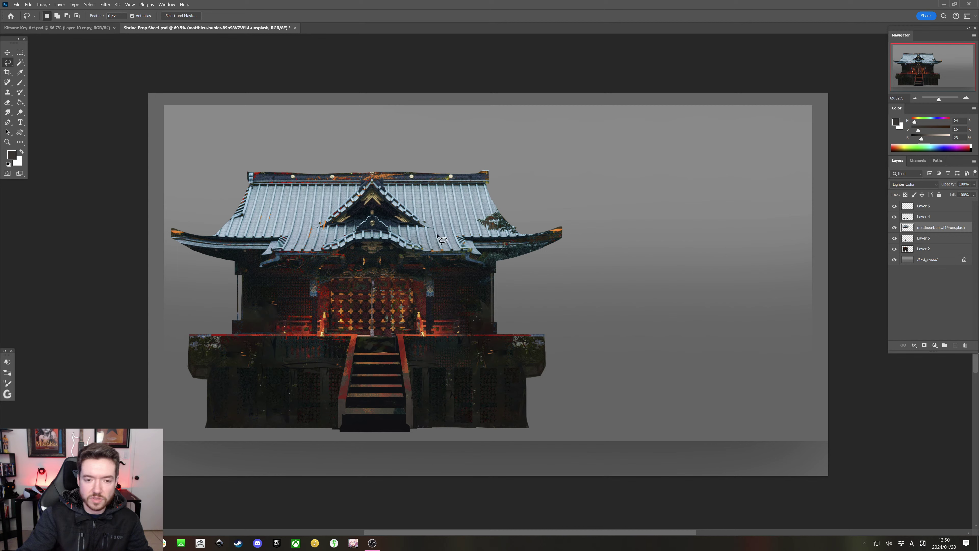
pyautogui.click(43, 4)
pyautogui.moveTo(48, 24)
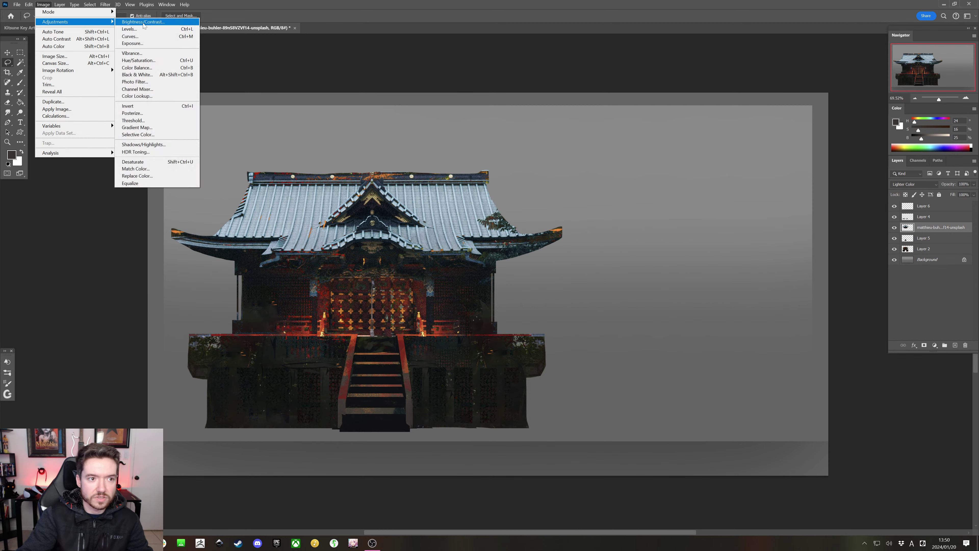
pyautogui.click(200, 39)
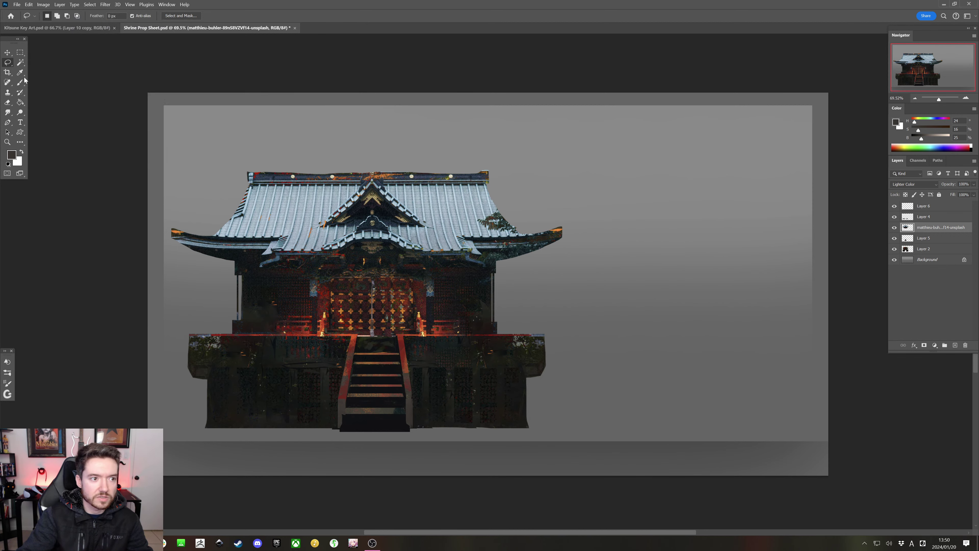
# Select the roof area and darken it on the photo layer with Levels: input black 86, midtone 0.70, output white 156, then deselect
pyautogui.click(21, 53)
pyautogui.moveTo(129, 99); pyautogui.dragTo(619, 256)
pyautogui.click(43, 4)
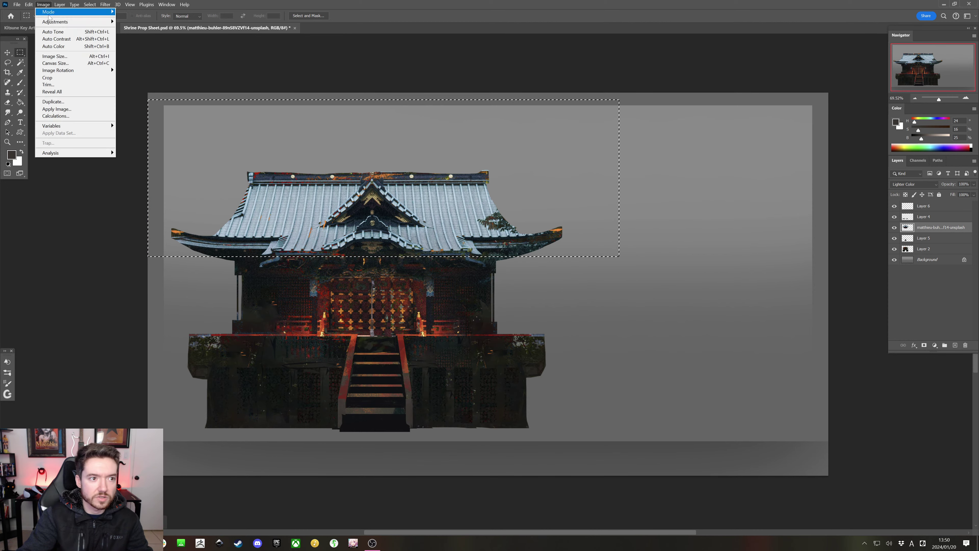
pyautogui.moveTo(77, 22)
pyautogui.click(128, 30)
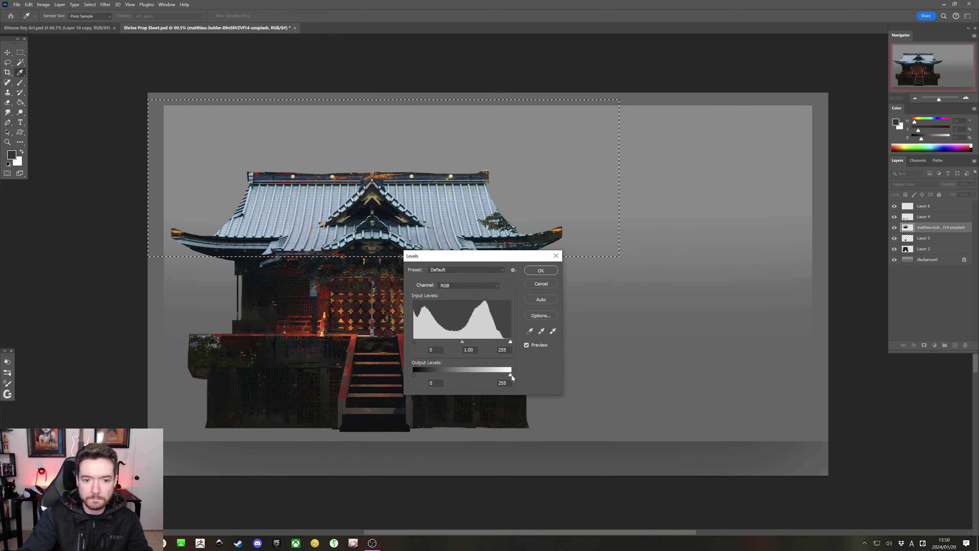
pyautogui.moveTo(463, 342)
pyautogui.mouseDown()
pyautogui.moveTo(489, 345)
pyautogui.moveTo(474, 346)
pyautogui.mouseUp()
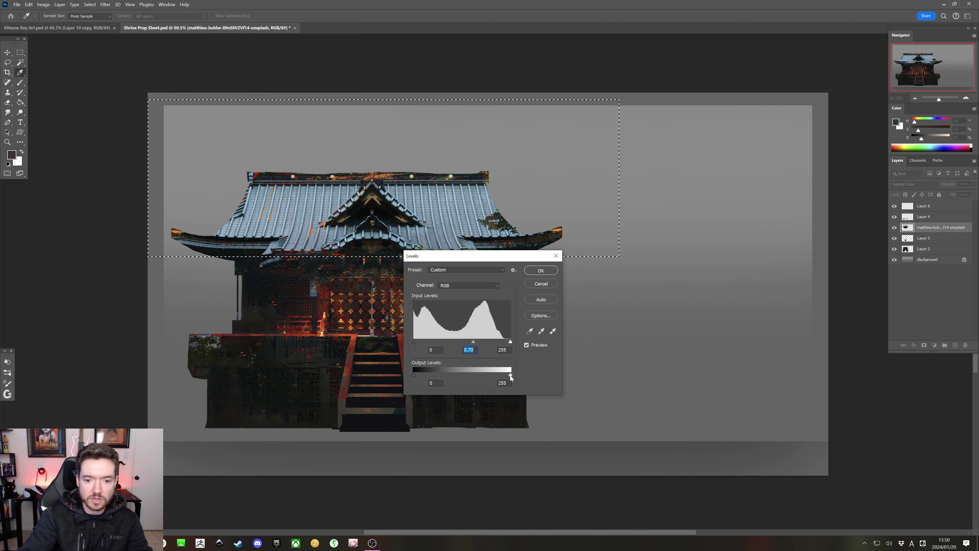
pyautogui.moveTo(511, 374); pyautogui.dragTo(474, 363)
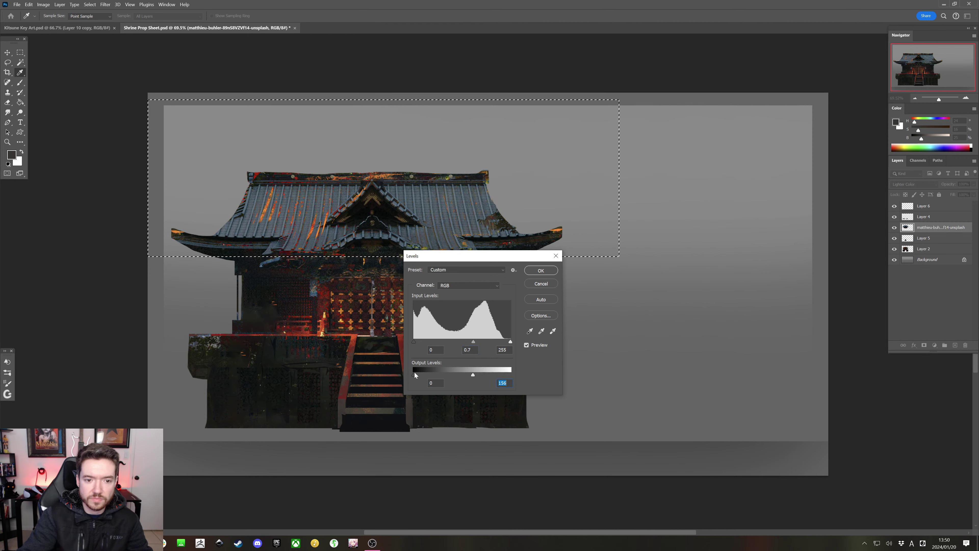
pyautogui.moveTo(415, 374)
pyautogui.mouseDown()
pyautogui.moveTo(425, 375)
pyautogui.moveTo(412, 377)
pyautogui.mouseUp()
pyautogui.moveTo(414, 342); pyautogui.dragTo(446, 342)
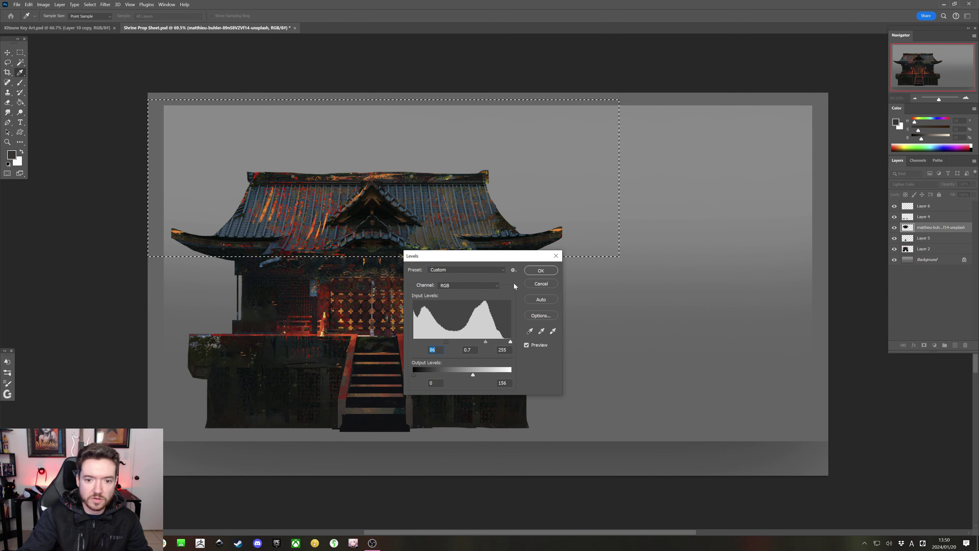
pyautogui.click(541, 271)
pyautogui.press('m')
pyautogui.hotkey('ctrl', 'd')
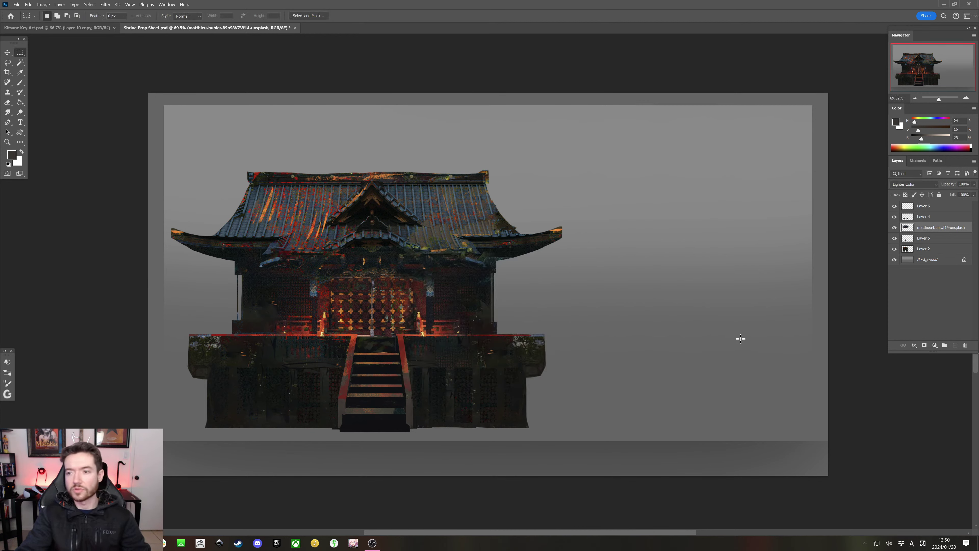
# Compare the shrine with and without the darkened photo roof by toggling the photo layer's visibility
pyautogui.click(895, 228)
pyautogui.click(895, 228)
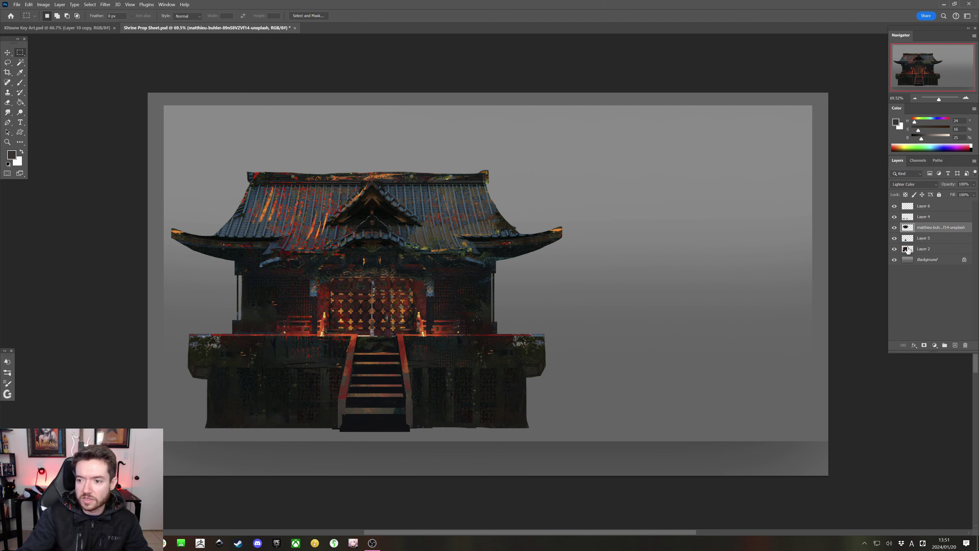
pyautogui.click(894, 229)
pyautogui.click(894, 229)
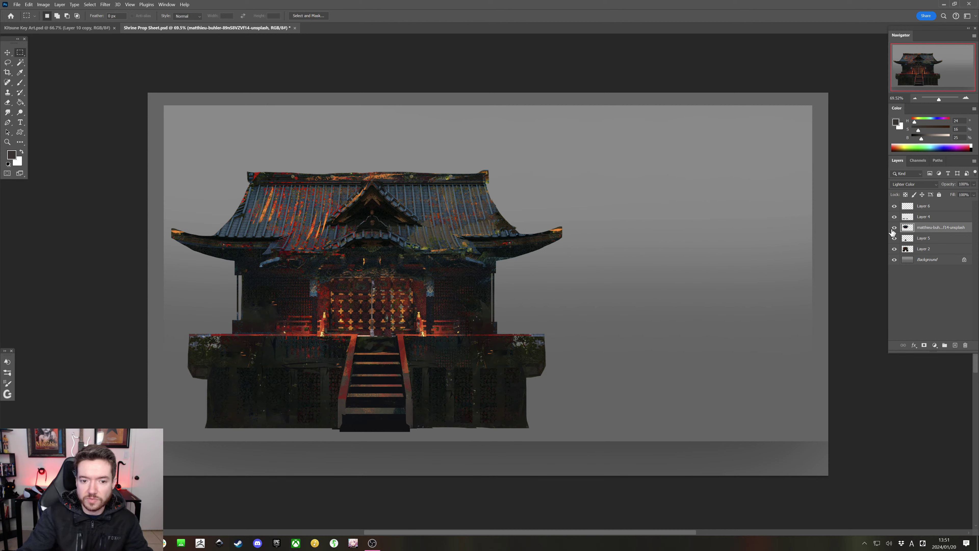
pyautogui.click(894, 228)
pyautogui.click(894, 228)
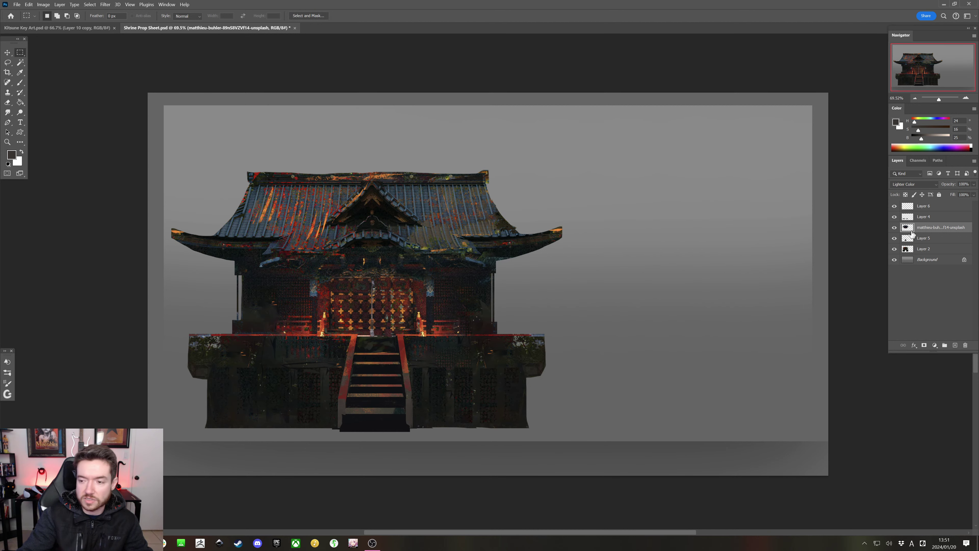
# Scale the shrine photo layer to 99.37% and nudge it slightly to the right to align it with the painting
pyautogui.hotkey('ctrl', 't')
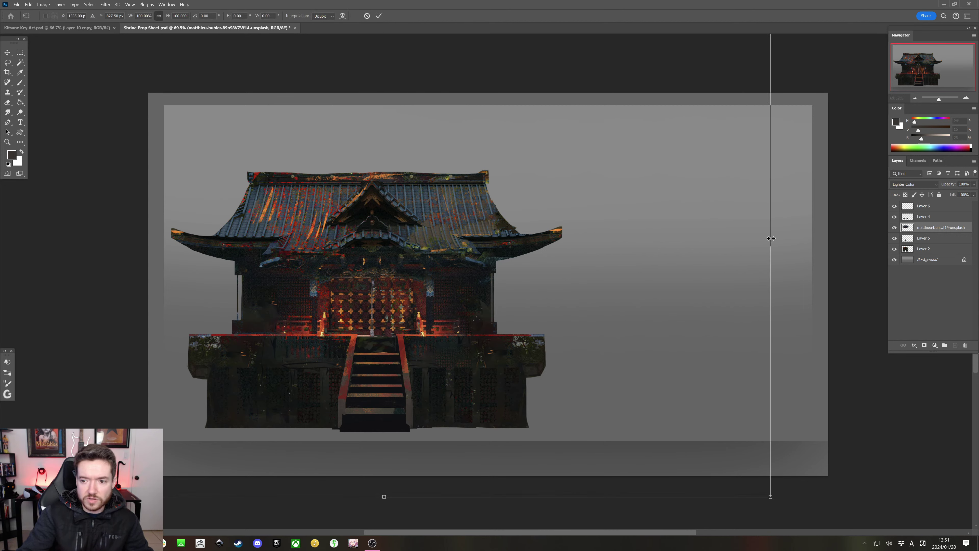
pyautogui.moveTo(772, 239); pyautogui.dragTo(766, 239)
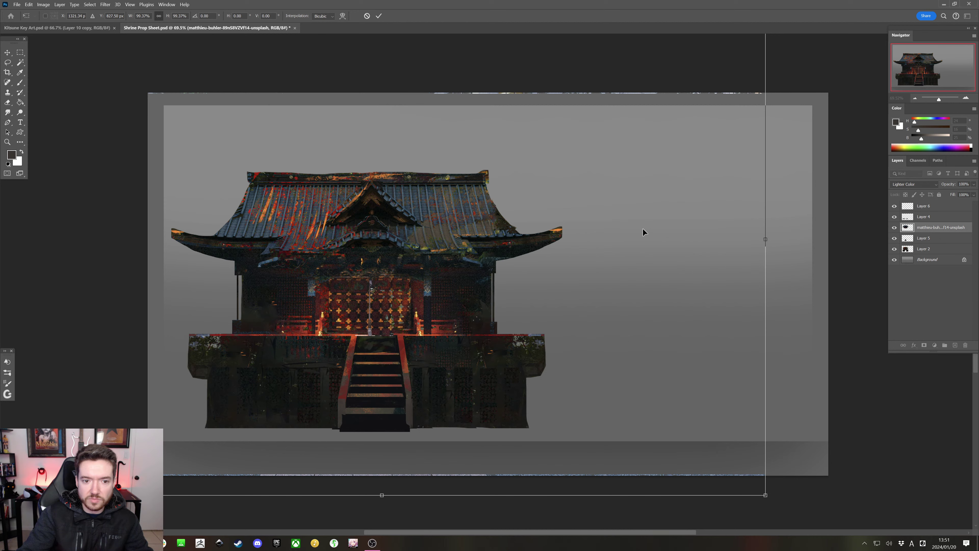
pyautogui.moveTo(641, 228); pyautogui.dragTo(643, 228)
pyautogui.press('Return')
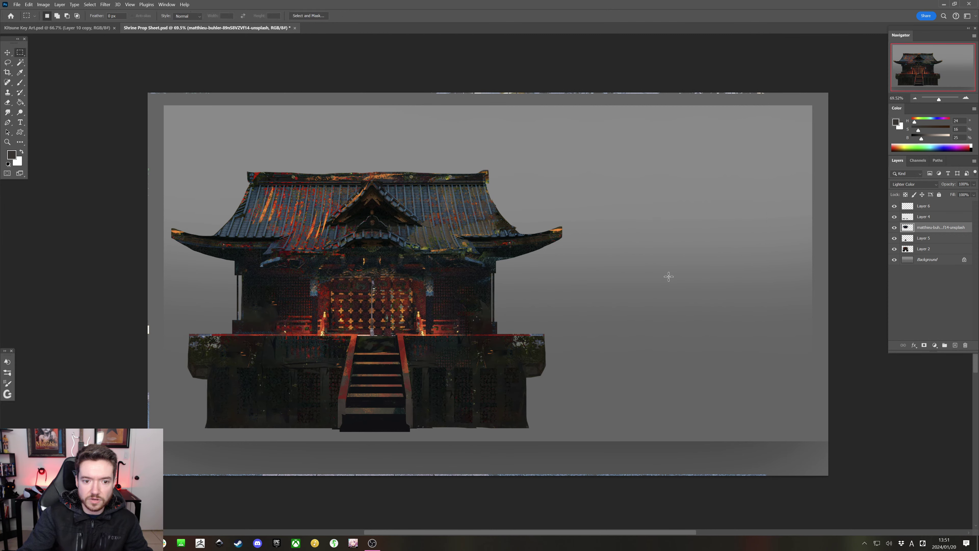
# Check the photo layer's new alignment against the painted shrine by toggling its visibility
pyautogui.click(895, 228)
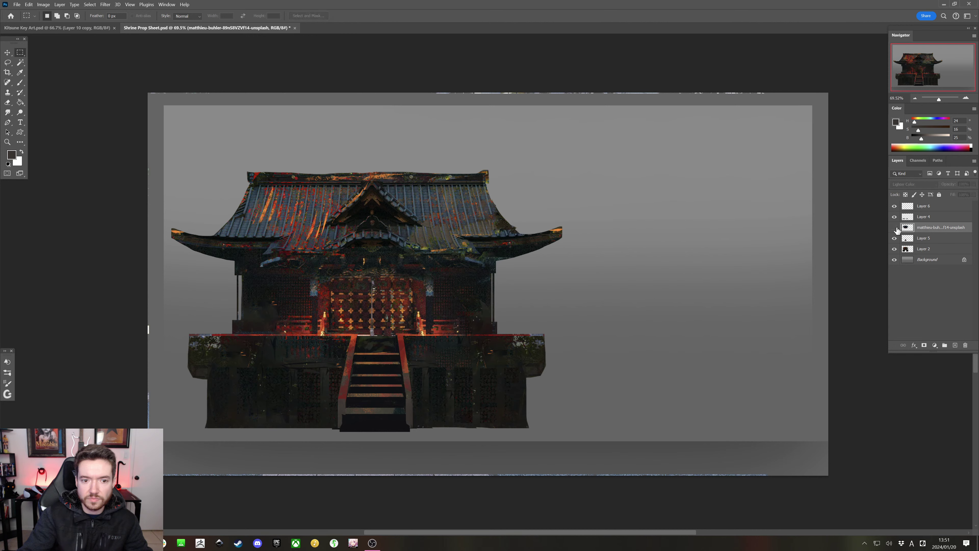
pyautogui.click(896, 229)
pyautogui.click(895, 228)
pyautogui.click(895, 228)
pyautogui.click(894, 228)
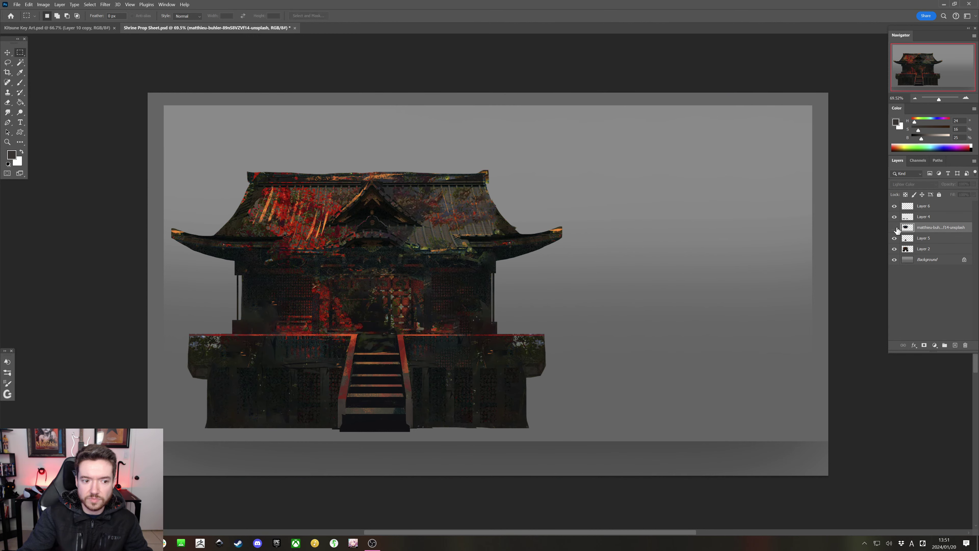
pyautogui.click(895, 228)
pyautogui.click(895, 228)
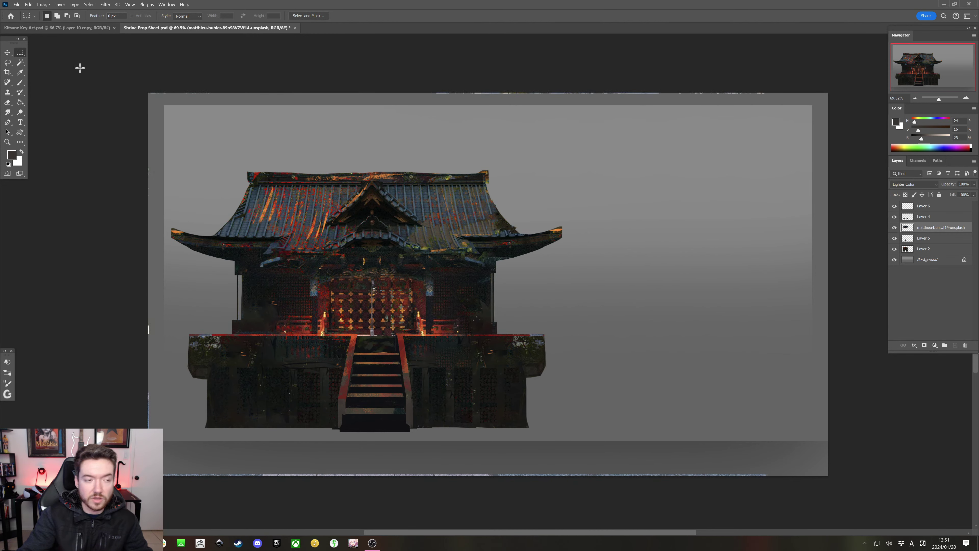
# Delete the stray photo pixels along the canvas edges from the photo layer, and deselect
pyautogui.moveTo(129, 51); pyautogui.dragTo(851, 137)
pyautogui.moveTo(116, 366); pyautogui.dragTo(770, 459)
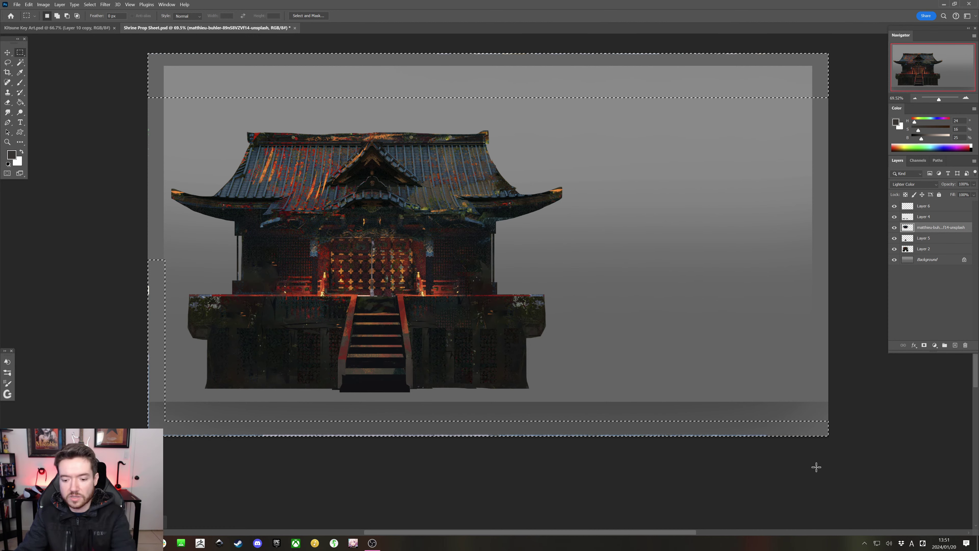
pyautogui.hotkey('ctrl', 'd')
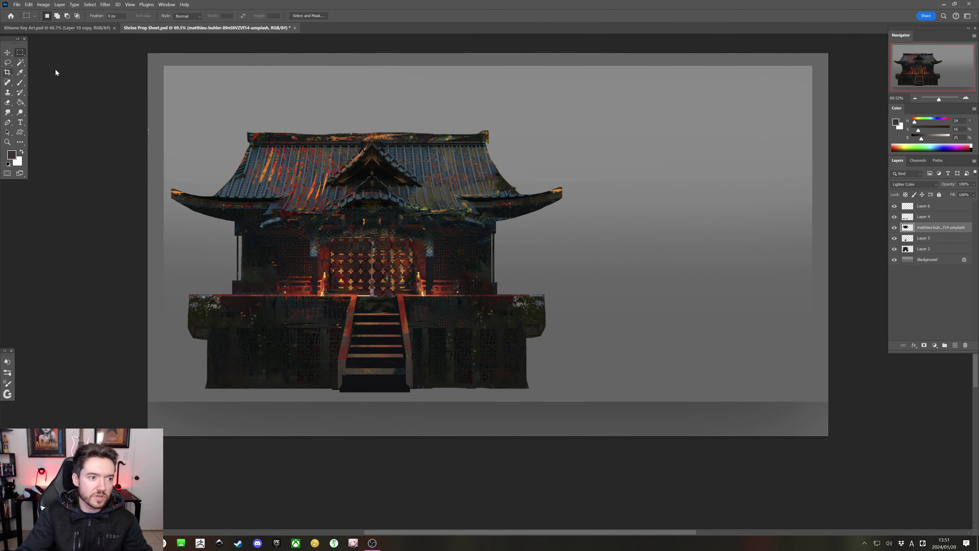
# Crop the document to its existing canvas bounds with Delete Cropped Pixels enabled, and return to the Brush tool
pyautogui.click(7, 72)
pyautogui.click(84, 59)
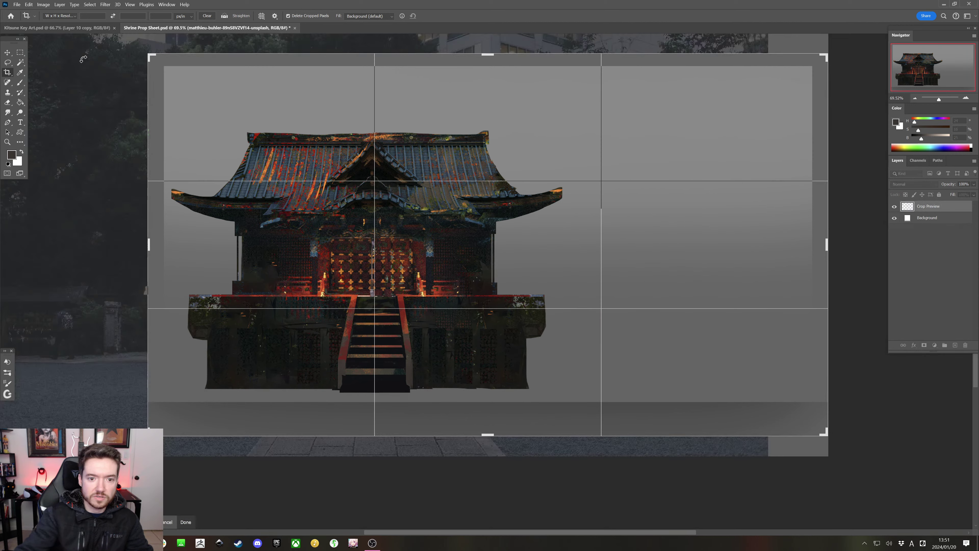
pyautogui.moveTo(154, 130); pyautogui.dragTo(153, 177)
pyautogui.press('Return')
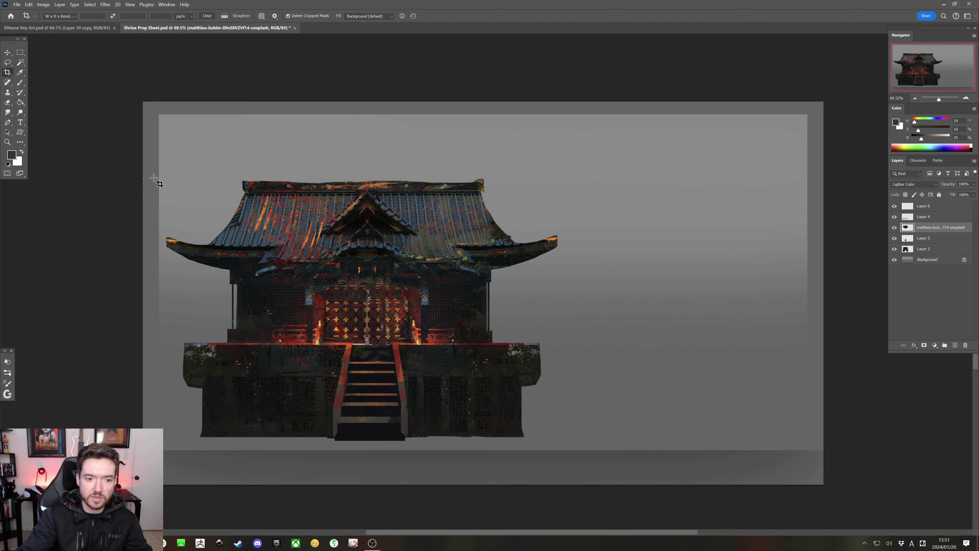
pyautogui.press('b')
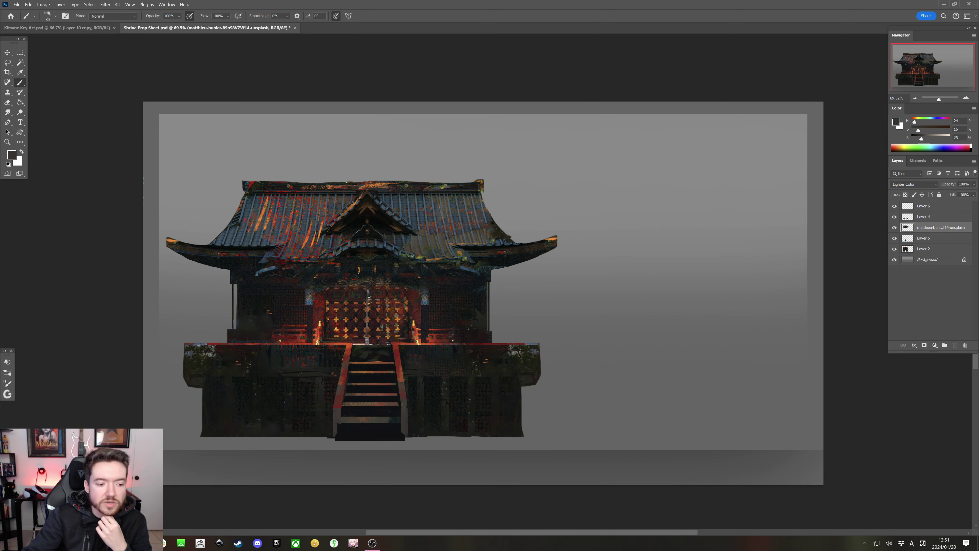
# Switch to Unsplash in the browser, open the related night photo of a shrine with two lit lanterns, and inspect it enlarged
pyautogui.hotkey('alt', 'Tab')
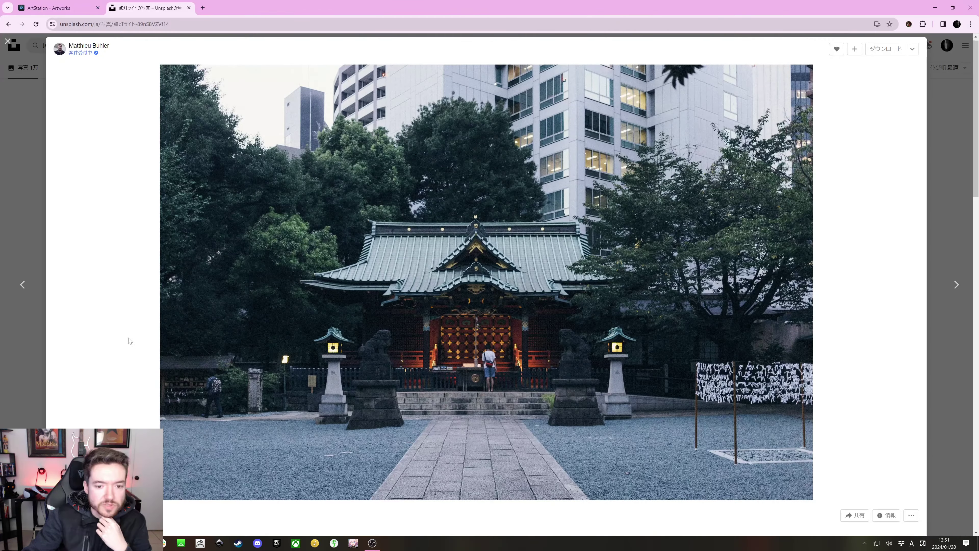
pyautogui.scroll(-10, 157, 300)
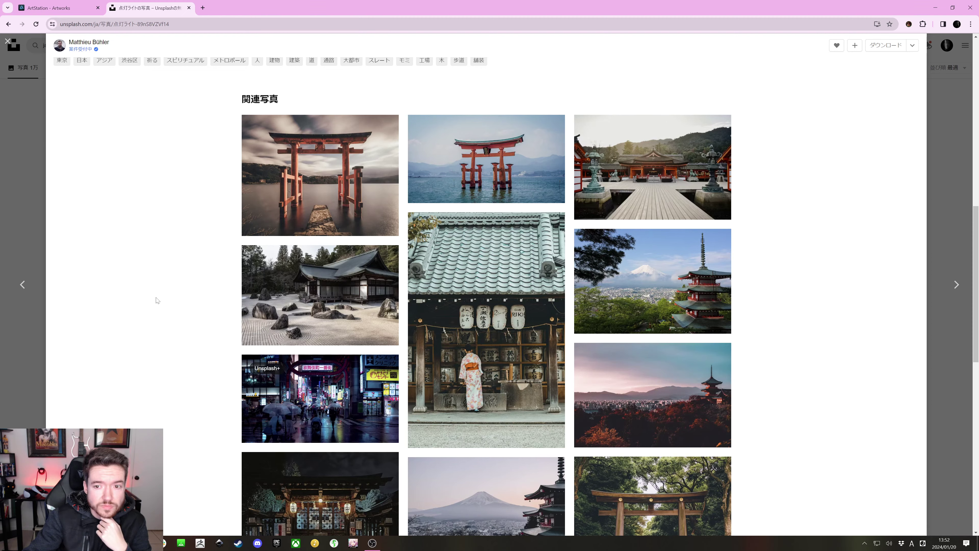
pyautogui.scroll(-5, 156, 300)
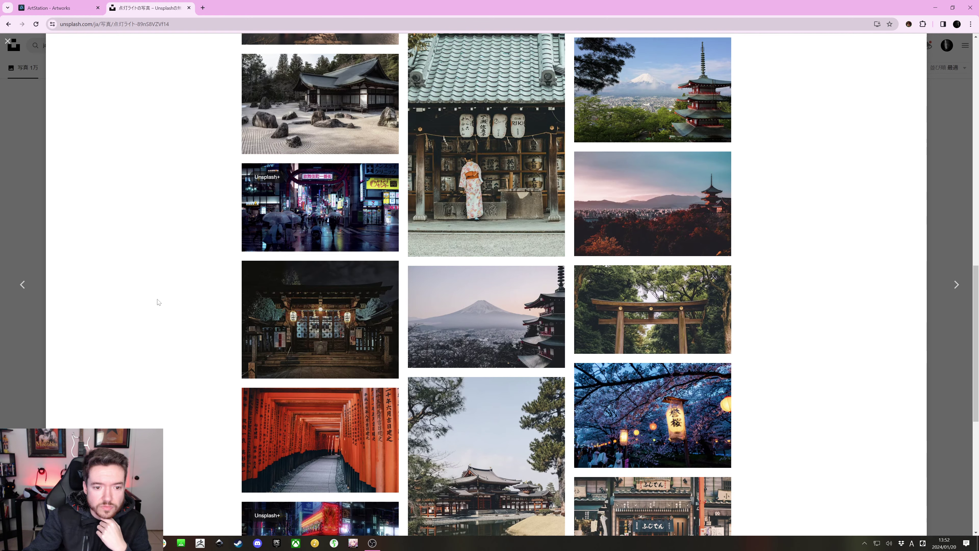
pyautogui.click(339, 324)
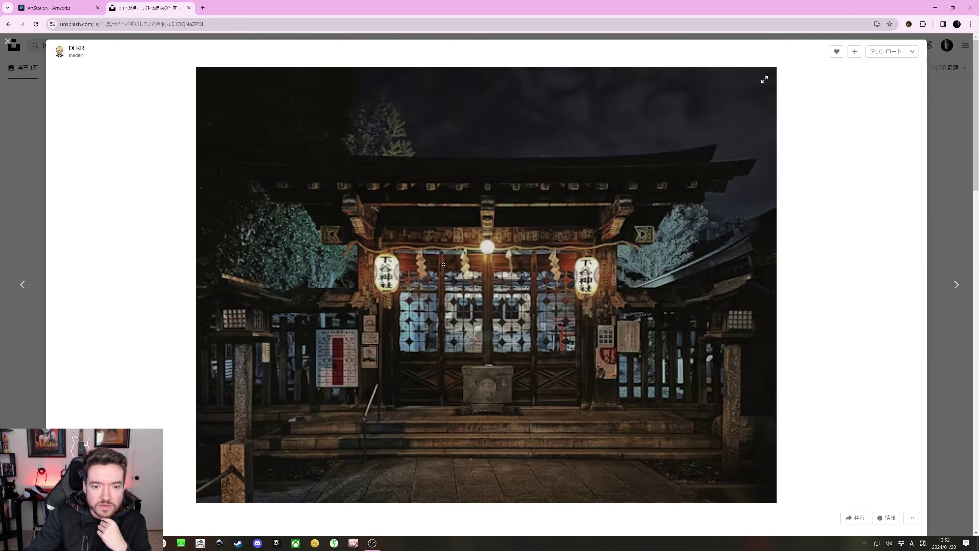
pyautogui.click(425, 265)
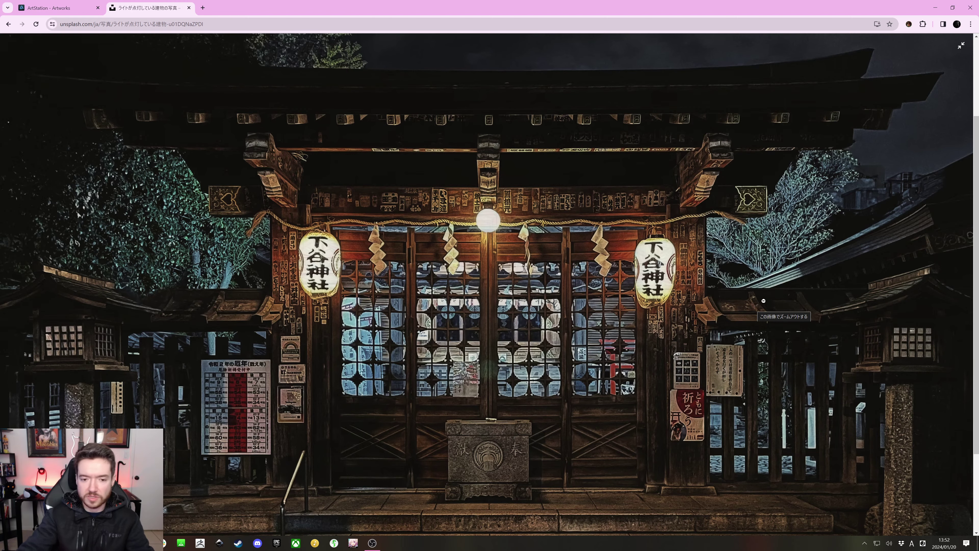
pyautogui.scroll(-3, 498, 284)
pyautogui.click(498, 284)
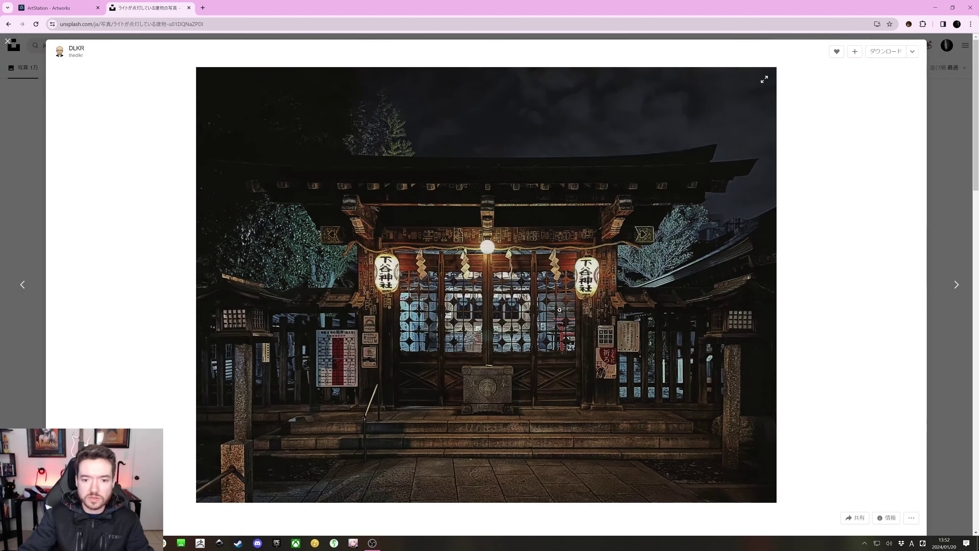
# Download the lantern shrine photo in size L (2400 x 1800) and switch back to Photoshop
pyautogui.click(913, 51)
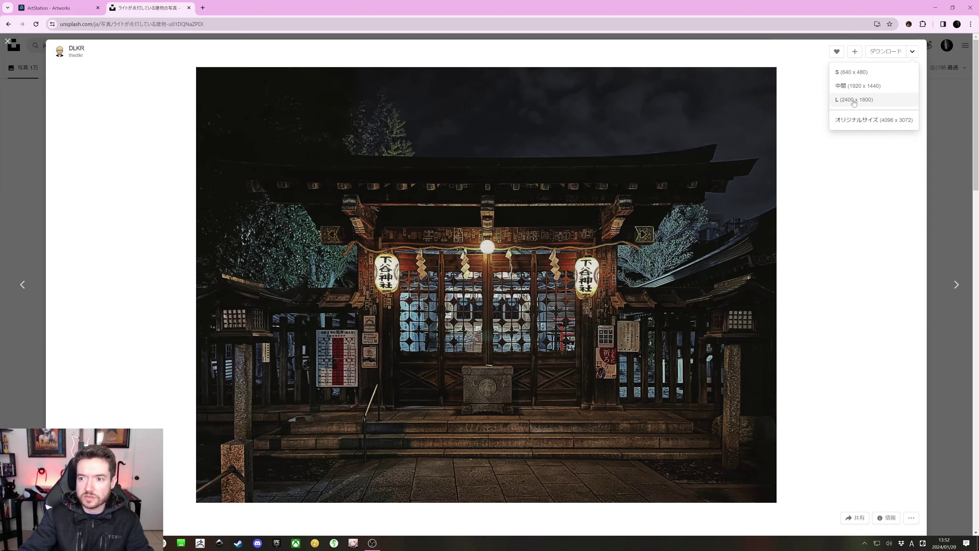
pyautogui.click(854, 100)
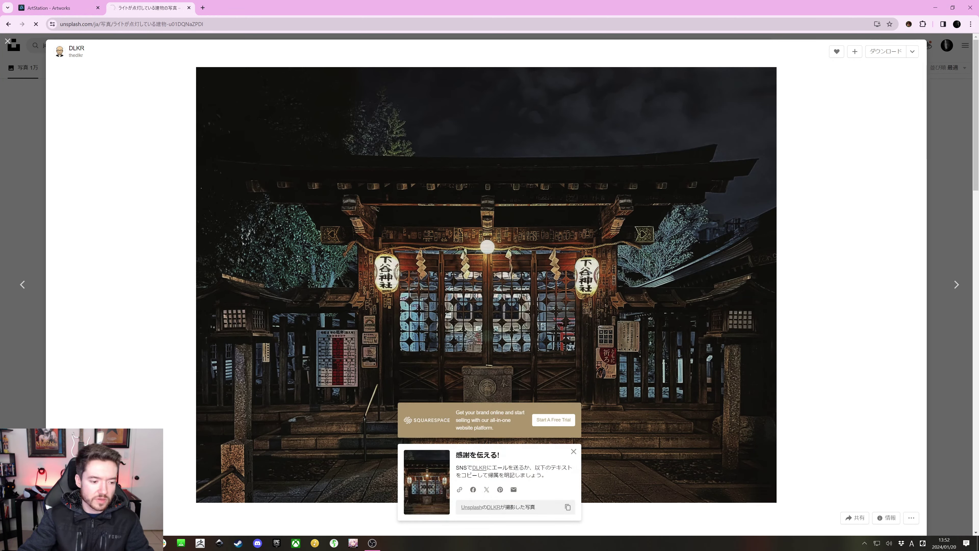
pyautogui.hotkey('alt', 'Tab')
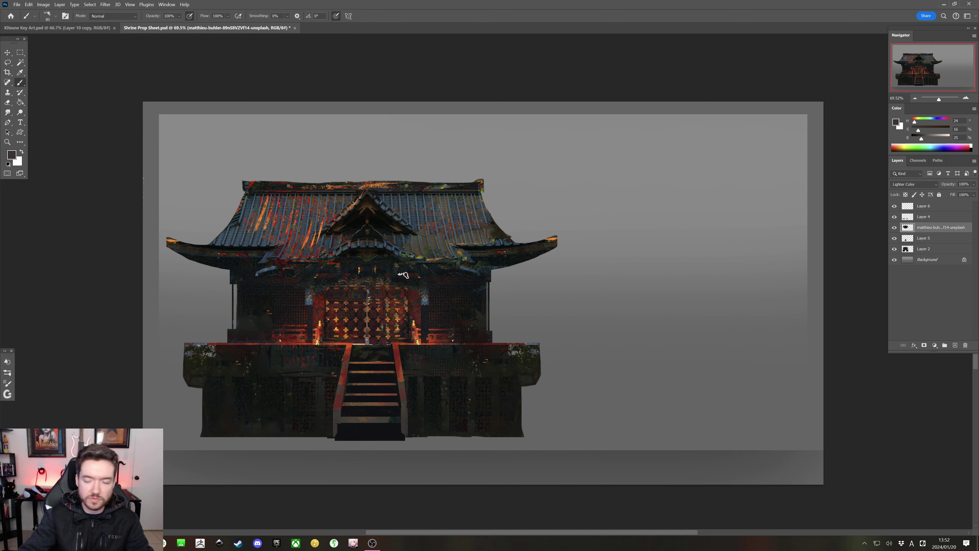
# Place the lantern shrine photo into the prop sheet, scale it to 26.85%, and position it over the painted shrine
pyautogui.moveTo(388, 241); pyautogui.dragTo(582, 346)
pyautogui.moveTo(696, 248); pyautogui.dragTo(217, 254)
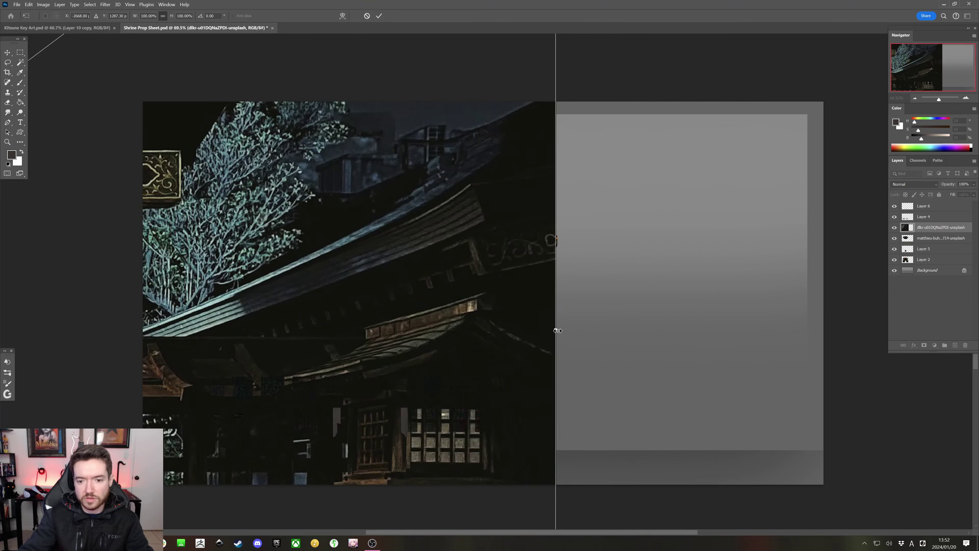
pyautogui.moveTo(558, 330); pyautogui.dragTo(600, 331)
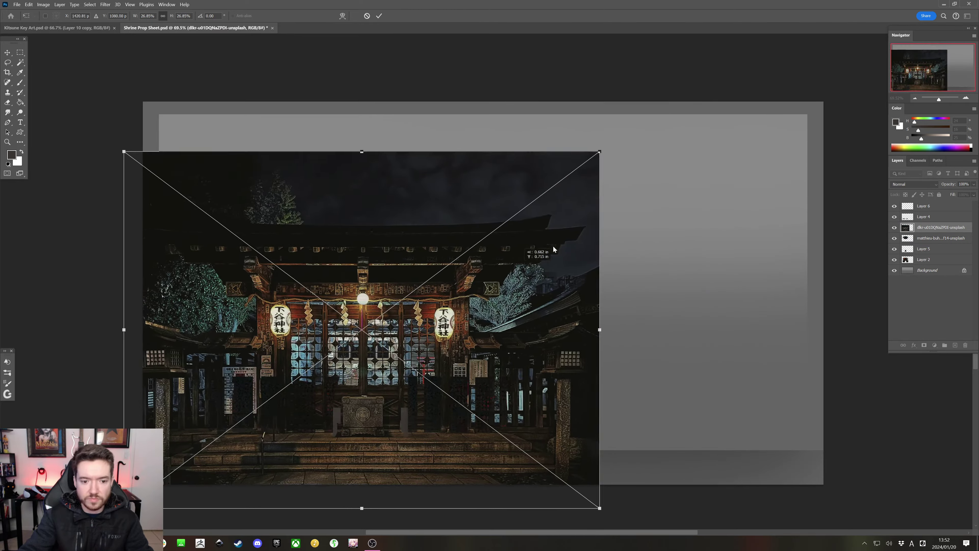
pyautogui.moveTo(362, 347); pyautogui.dragTo(467, 266)
pyautogui.moveTo(276, 288); pyautogui.dragTo(610, 351)
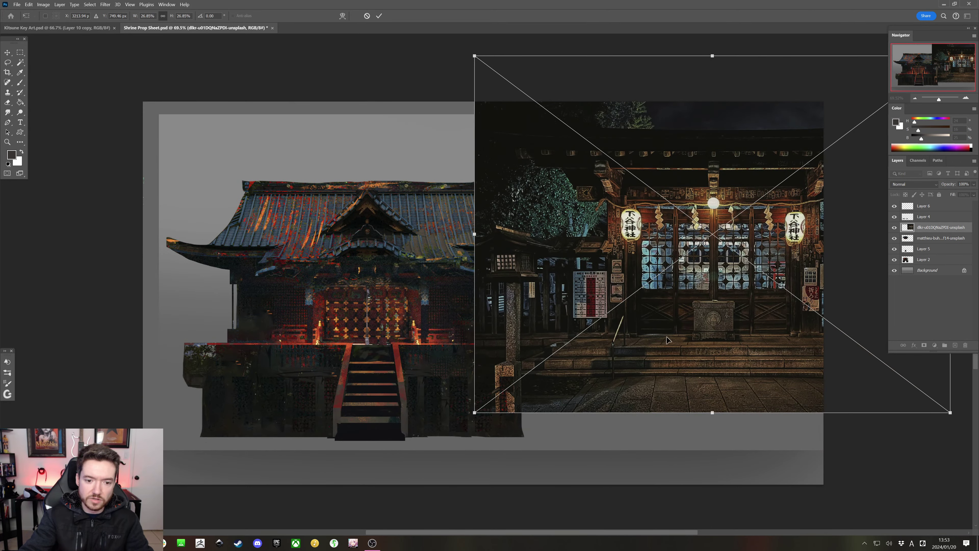
pyautogui.moveTo(668, 340); pyautogui.dragTo(379, 400)
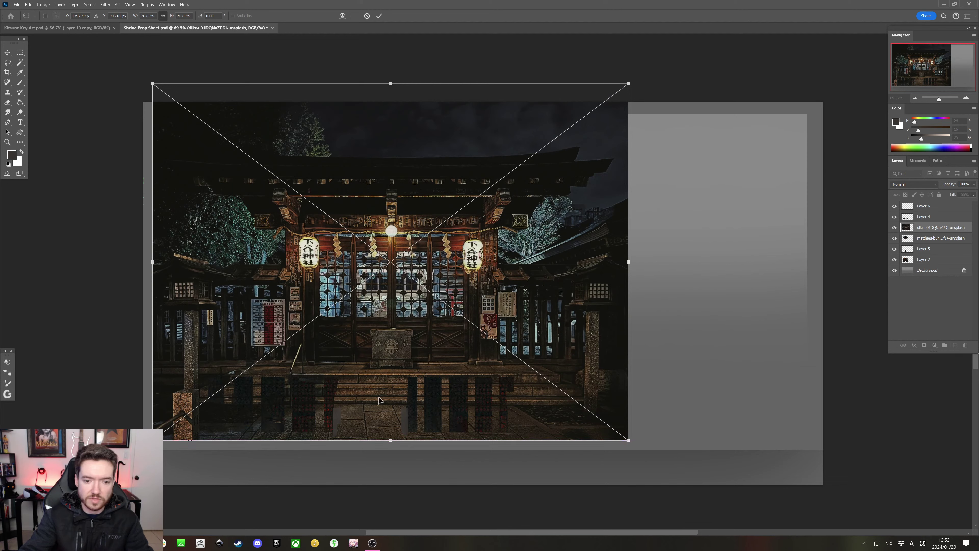
pyautogui.click(918, 186)
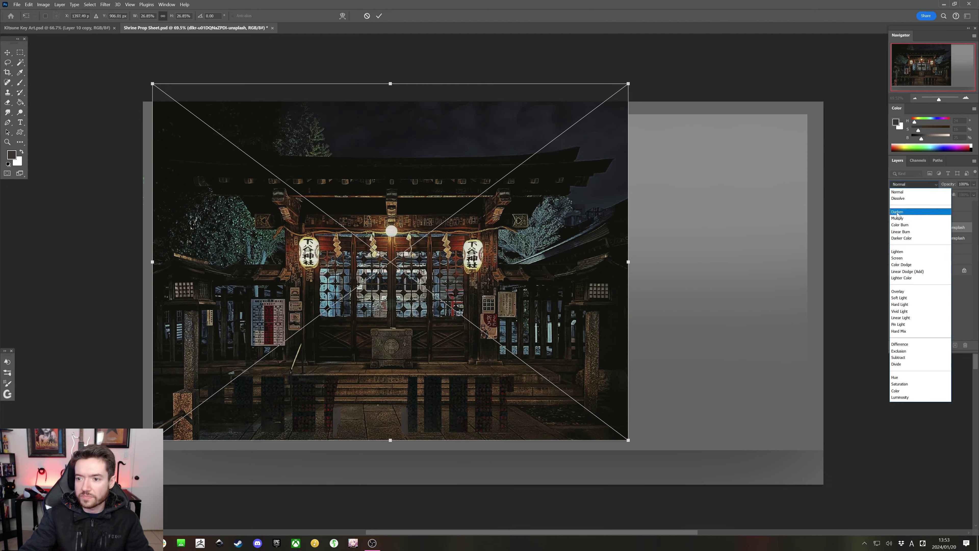
pyautogui.click(821, 258)
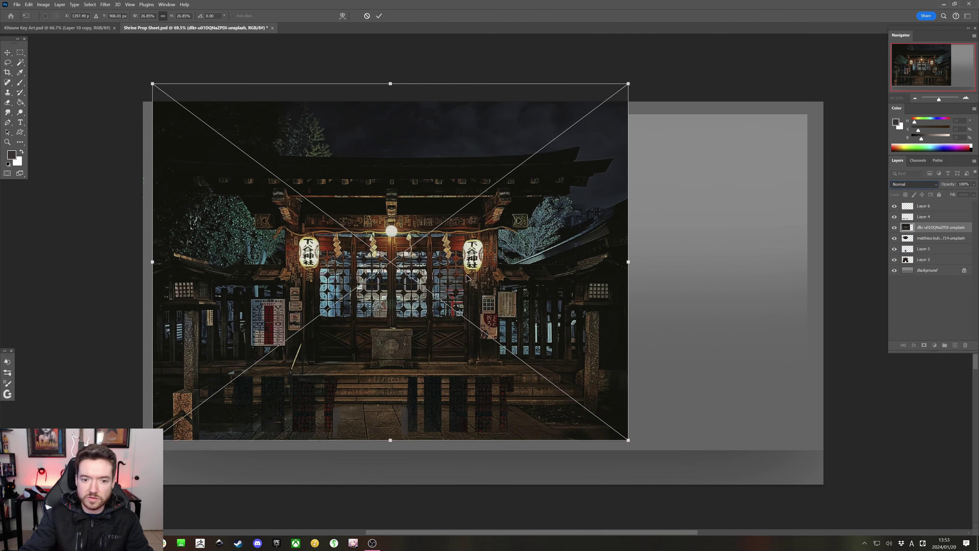
pyautogui.press('Return')
pyautogui.press('b')
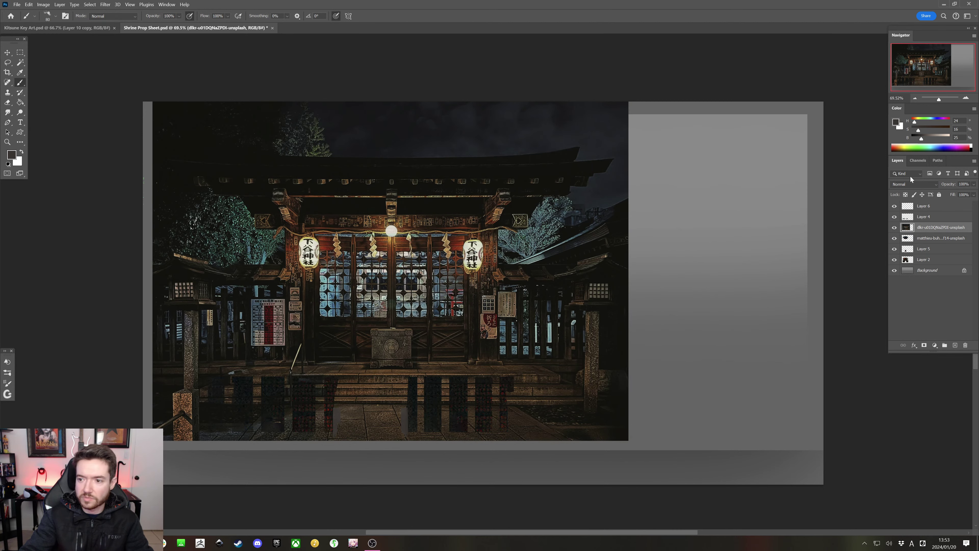
# Set the lantern photo layer to Lighter Color, scale it to 71.66%, and centre its lanterns on the painted shrine's facade
pyautogui.click(911, 183)
pyautogui.click(919, 277)
pyautogui.hotkey('ctrl', 't')
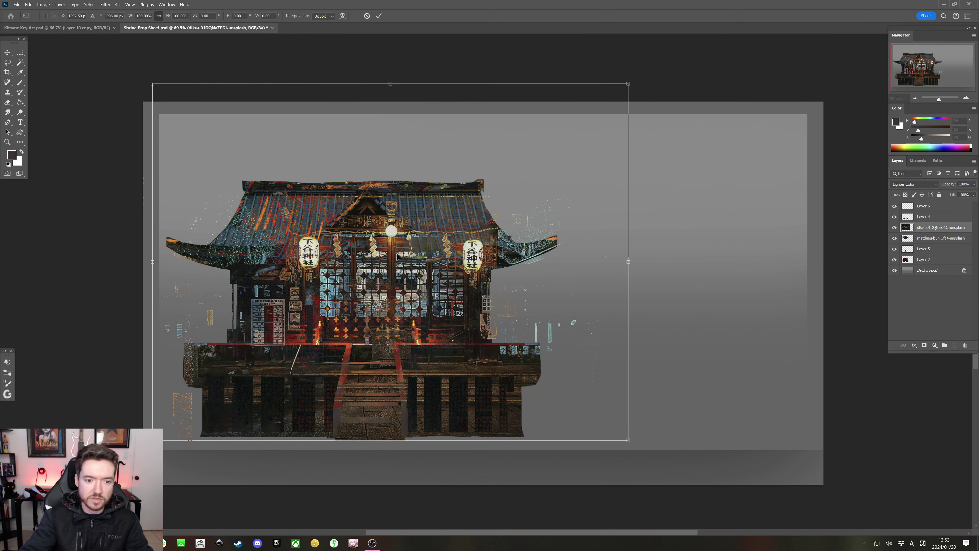
pyautogui.moveTo(397, 256); pyautogui.dragTo(380, 286)
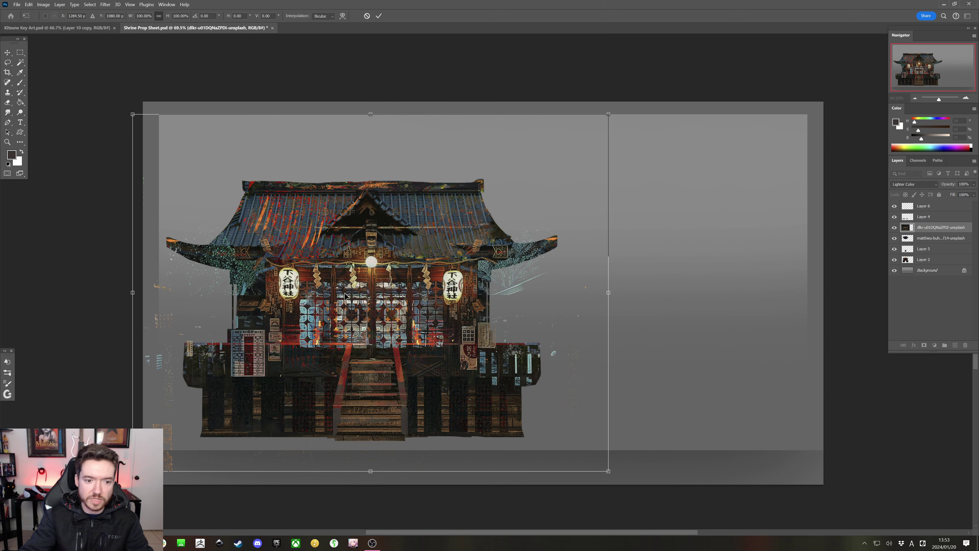
pyautogui.moveTo(609, 294); pyautogui.dragTo(534, 293)
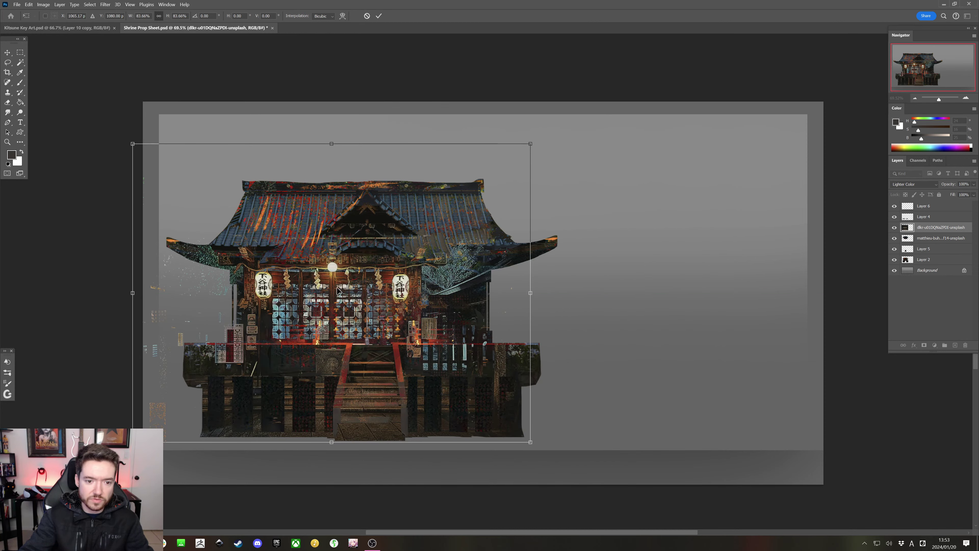
pyautogui.moveTo(337, 290); pyautogui.dragTo(373, 296)
pyautogui.moveTo(563, 298); pyautogui.dragTo(509, 299)
pyautogui.moveTo(415, 294)
pyautogui.mouseDown()
pyautogui.moveTo(432, 293)
pyautogui.moveTo(422, 305)
pyautogui.moveTo(421, 294)
pyautogui.mouseUp()
pyautogui.press('Return')
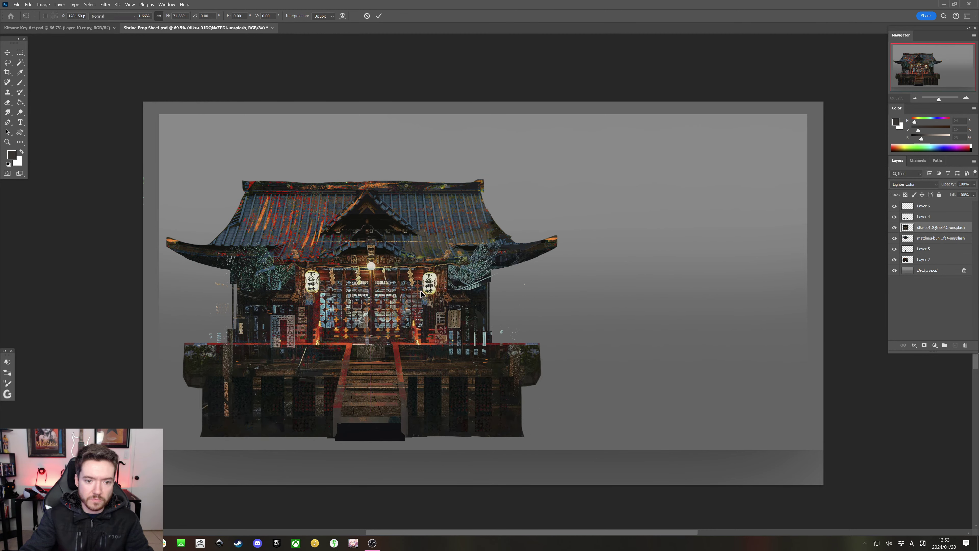
pyautogui.press('b')
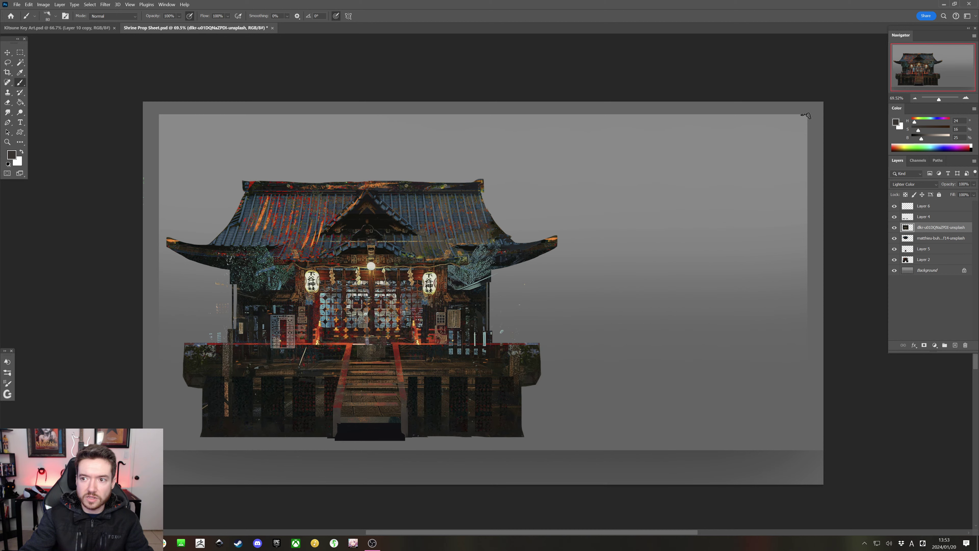
# Lasso the lantern photo's roof and side areas outside the entrance and stairs, delete them from the layer, and deselect
pyautogui.click(7, 62)
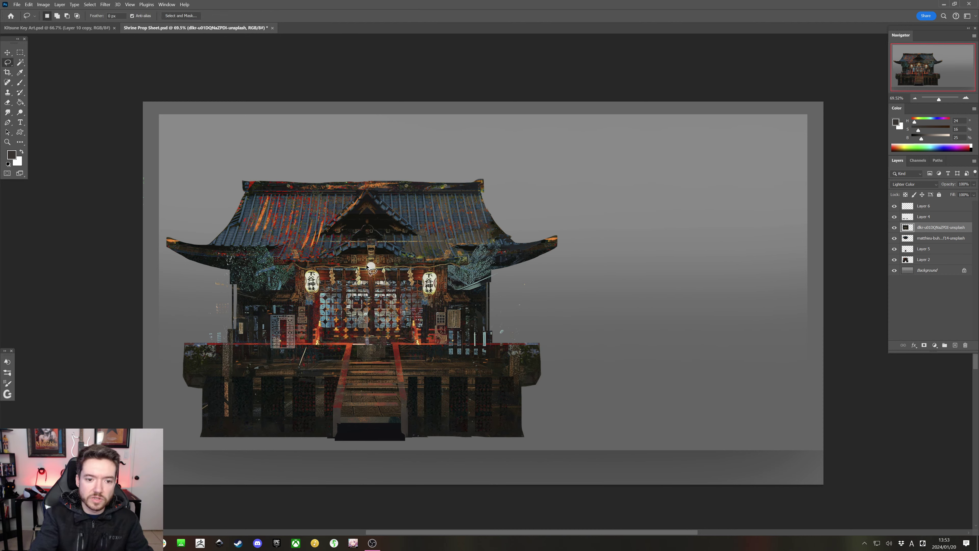
pyautogui.moveTo(368, 273); pyautogui.dragTo(369, 273)
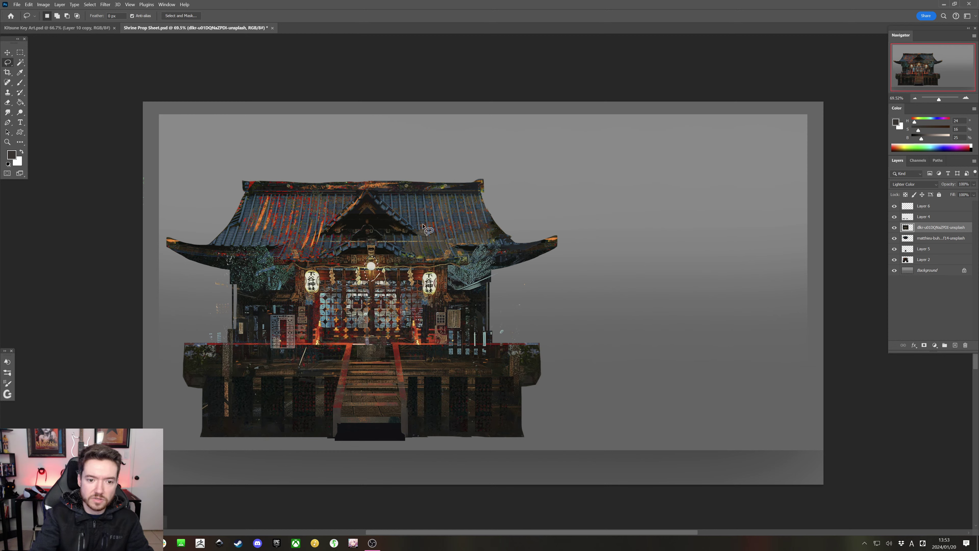
pyautogui.press('Delete')
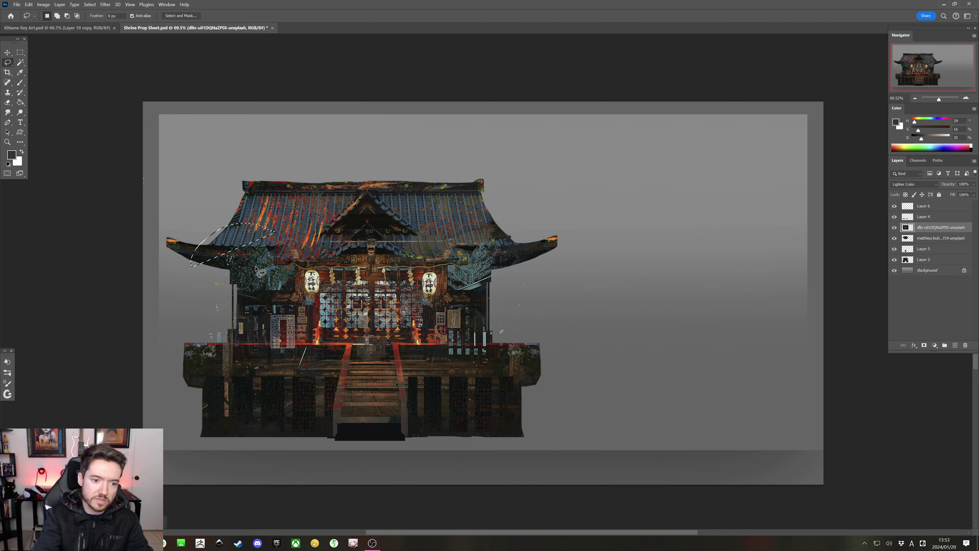
pyautogui.moveTo(297, 264)
pyautogui.mouseDown()
pyautogui.moveTo(307, 341)
pyautogui.moveTo(348, 346)
pyautogui.moveTo(321, 456)
pyautogui.moveTo(218, 455)
pyautogui.moveTo(144, 390)
pyautogui.moveTo(206, 150)
pyautogui.moveTo(330, 143)
pyautogui.moveTo(354, 157)
pyautogui.moveTo(541, 164)
pyautogui.moveTo(587, 248)
pyautogui.moveTo(403, 262)
pyautogui.mouseUp()
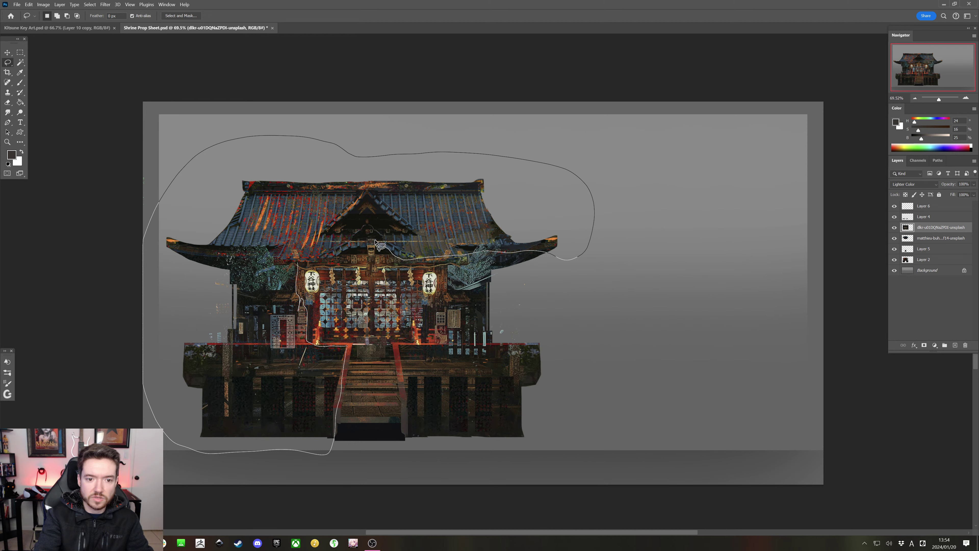
pyautogui.moveTo(371, 254); pyautogui.dragTo(317, 261)
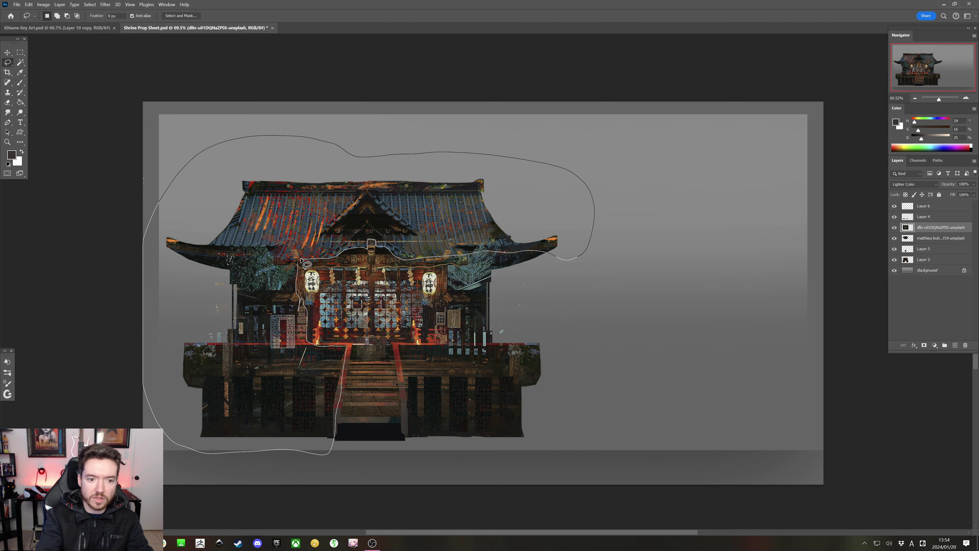
pyautogui.moveTo(297, 255); pyautogui.dragTo(297, 266)
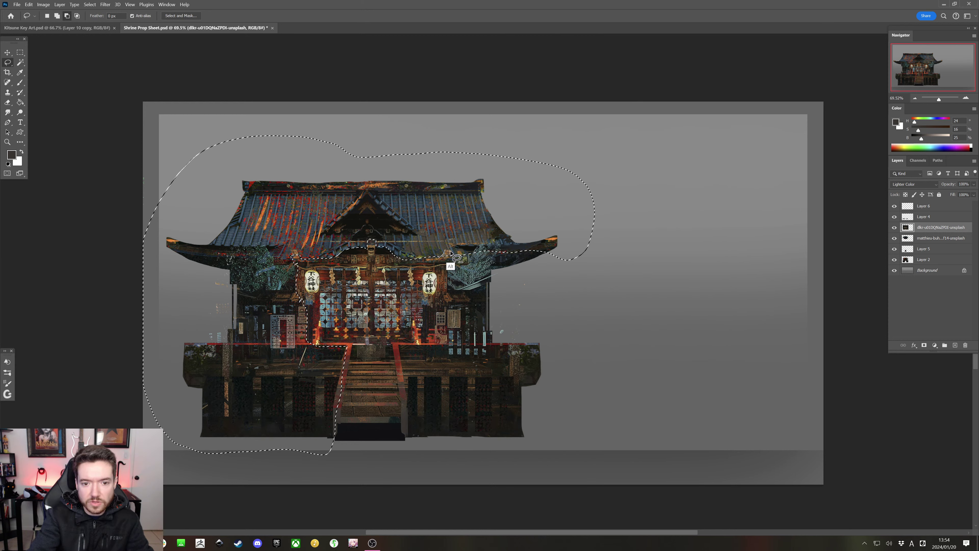
pyautogui.press('shift')
pyautogui.moveTo(452, 249)
pyautogui.mouseDown()
pyautogui.moveTo(434, 365)
pyautogui.moveTo(418, 382)
pyautogui.moveTo(647, 342)
pyautogui.moveTo(587, 185)
pyautogui.mouseUp()
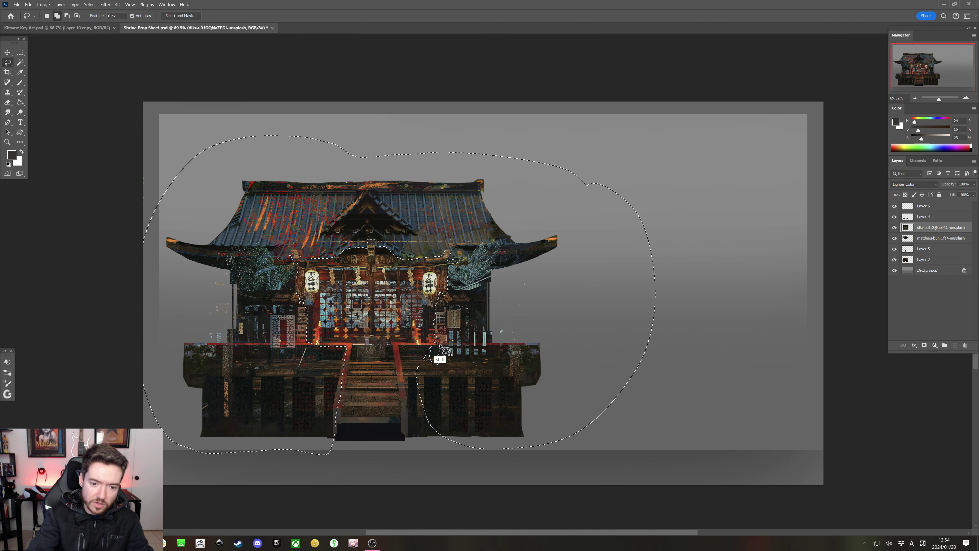
pyautogui.moveTo(396, 343)
pyautogui.mouseDown()
pyautogui.moveTo(409, 429)
pyautogui.moveTo(532, 383)
pyautogui.moveTo(535, 313)
pyautogui.mouseUp()
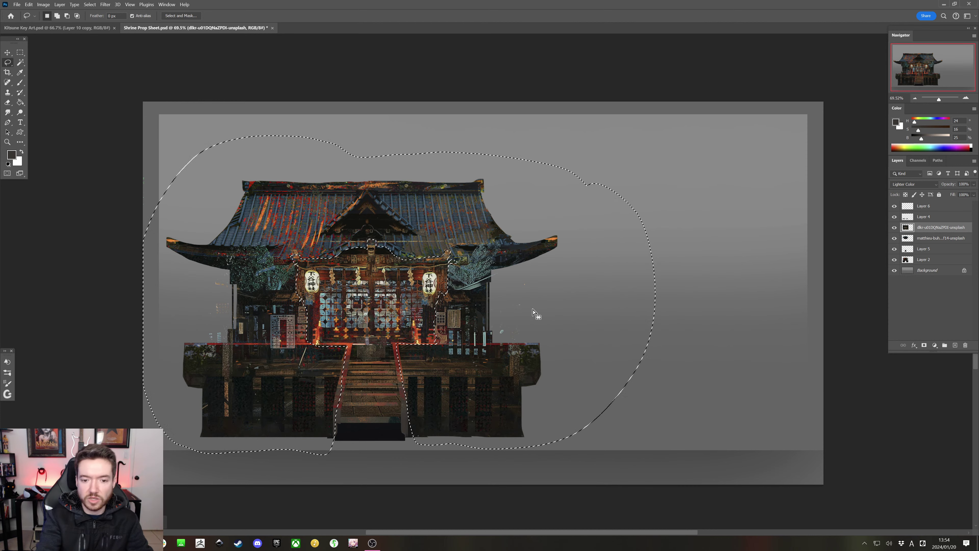
pyautogui.press('Delete')
pyautogui.hotkey('ctrl', 'd')
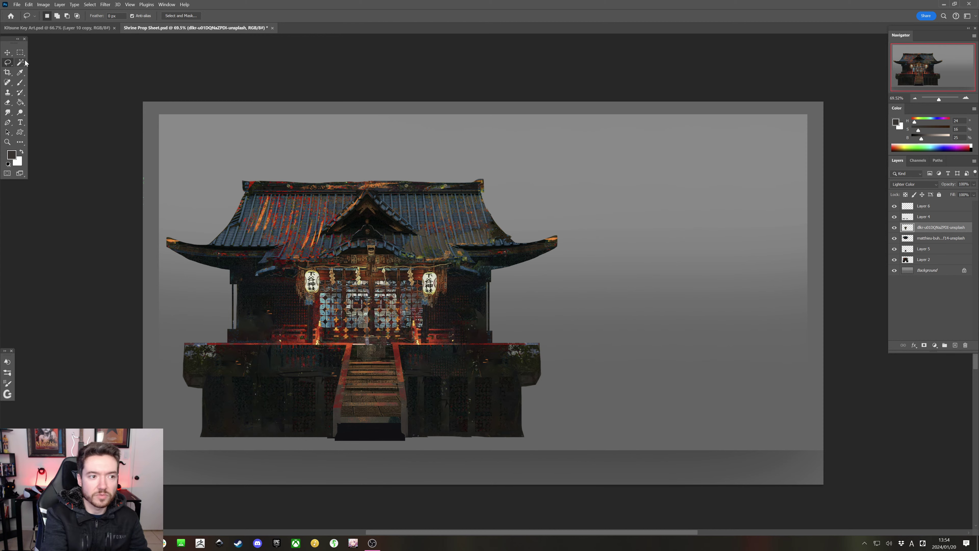
# Delete a rectangular area of the lantern photo covering the bright lattice windows over the painted doors, and deselect
pyautogui.click(20, 52)
pyautogui.moveTo(319, 282); pyautogui.dragTo(423, 337)
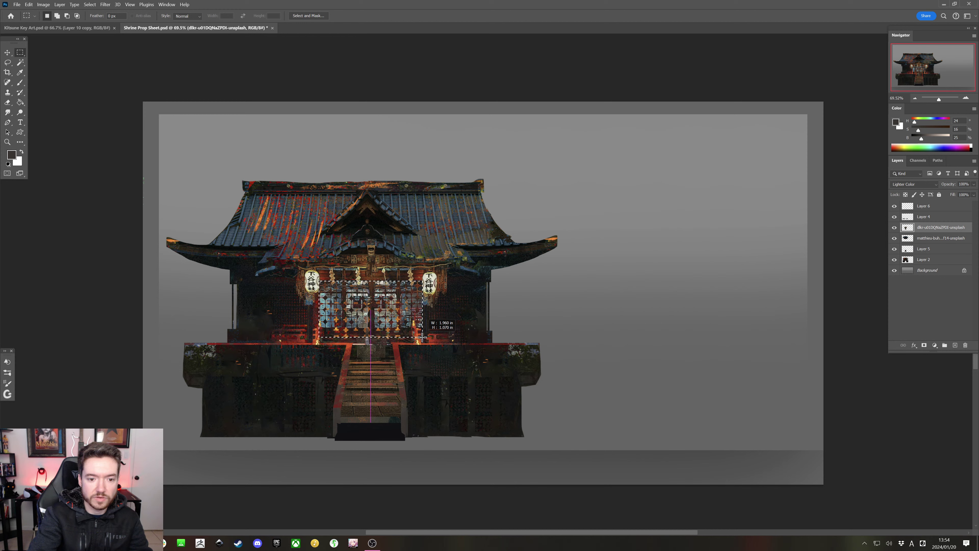
pyautogui.moveTo(317, 328); pyautogui.dragTo(408, 343)
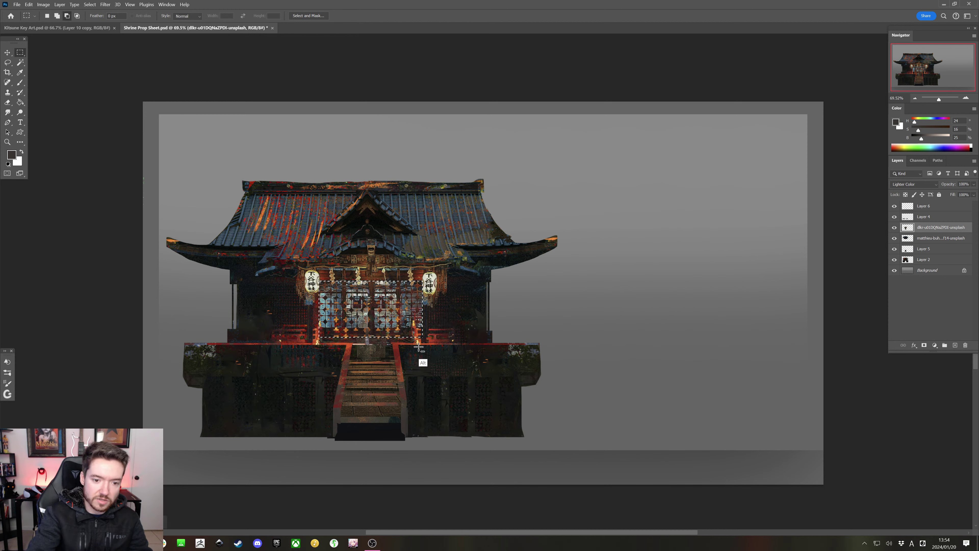
pyautogui.click(7, 62)
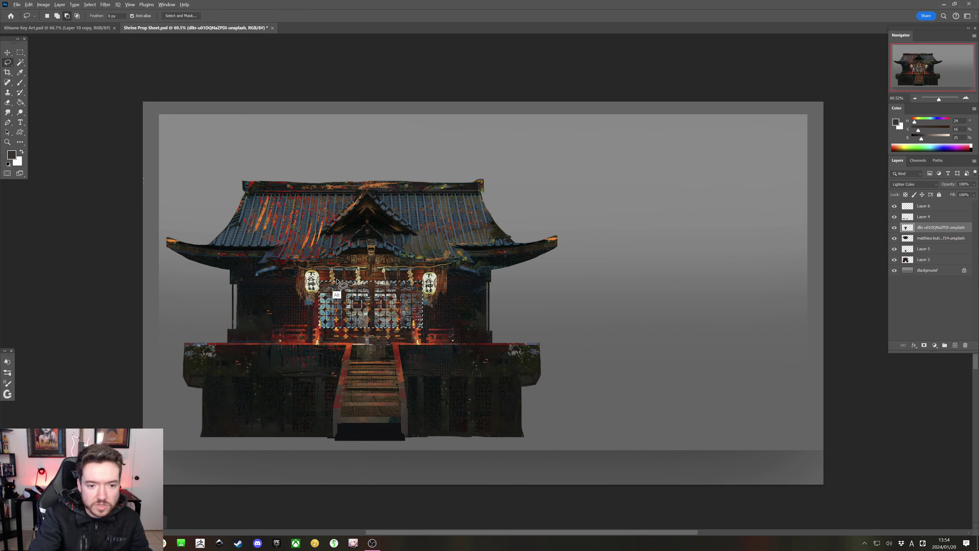
pyautogui.press('alt')
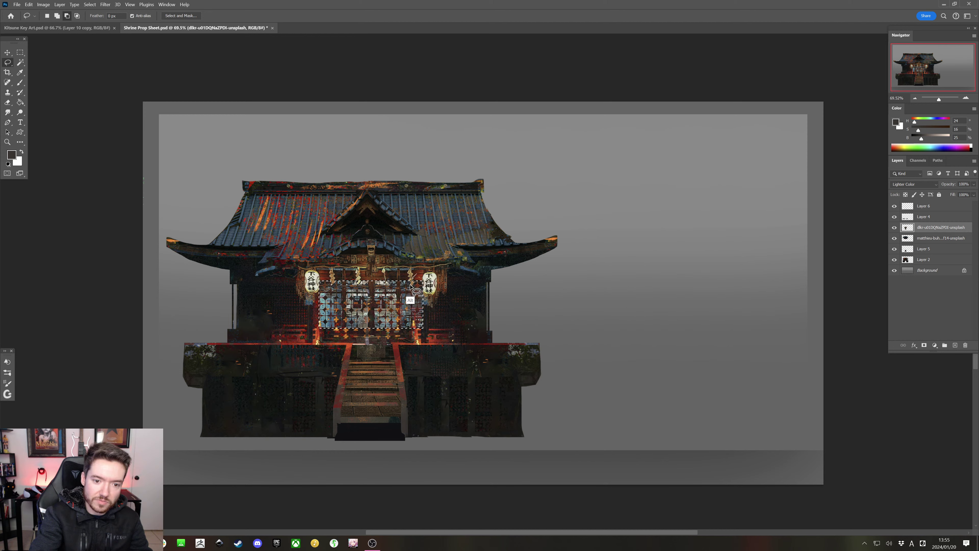
pyautogui.press('Delete')
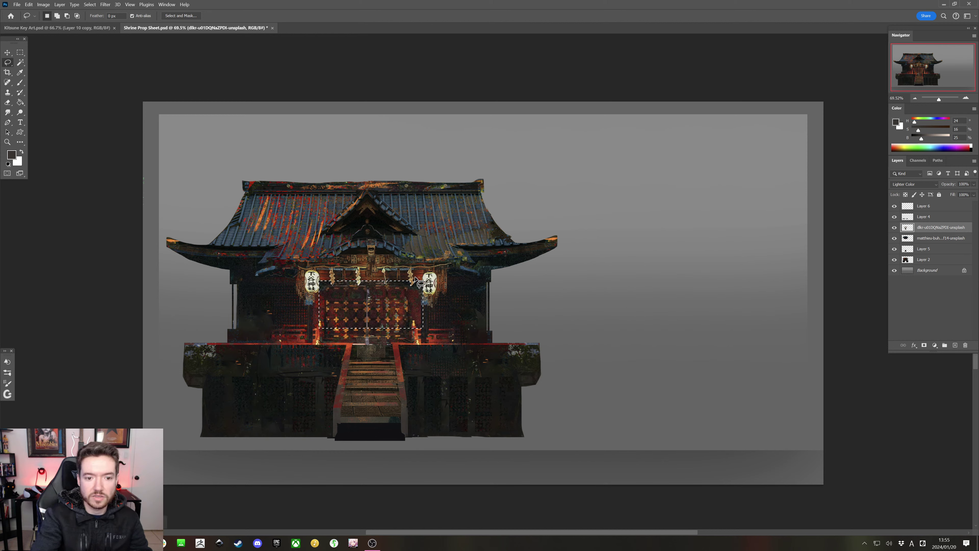
pyautogui.hotkey('ctrl', 'd')
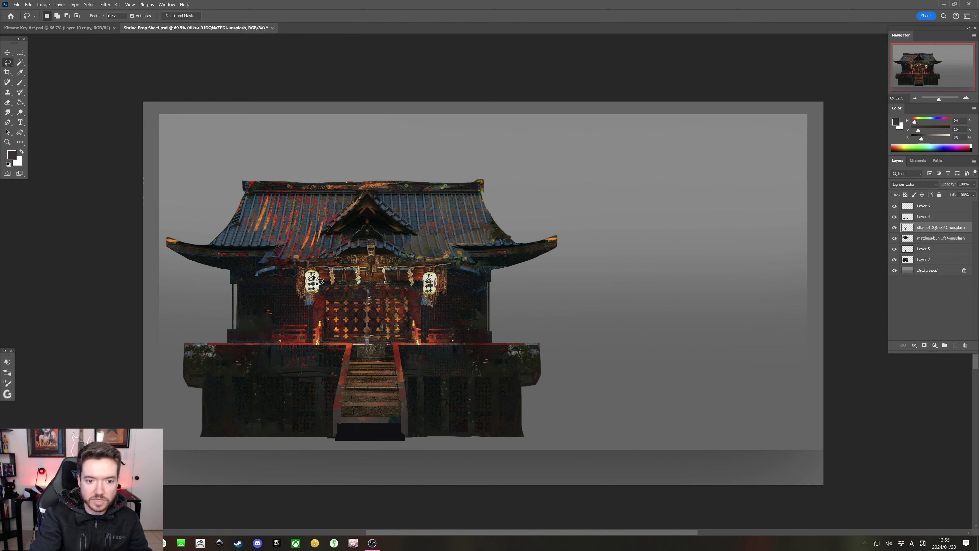
pyautogui.moveTo(290, 317)
pyautogui.mouseDown()
pyautogui.moveTo(305, 305)
pyautogui.moveTo(306, 273)
pyautogui.moveTo(284, 285)
pyautogui.moveTo(292, 316)
pyautogui.mouseUp()
pyautogui.moveTo(455, 297)
pyautogui.mouseDown()
pyautogui.moveTo(431, 307)
pyautogui.moveTo(444, 271)
pyautogui.moveTo(456, 305)
pyautogui.mouseUp()
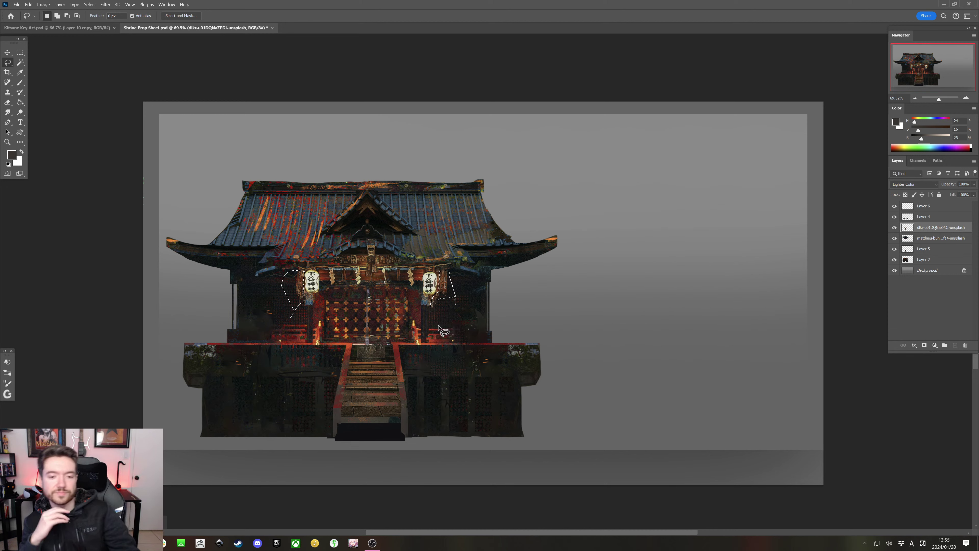
pyautogui.hotkey('ctrl', 'z')
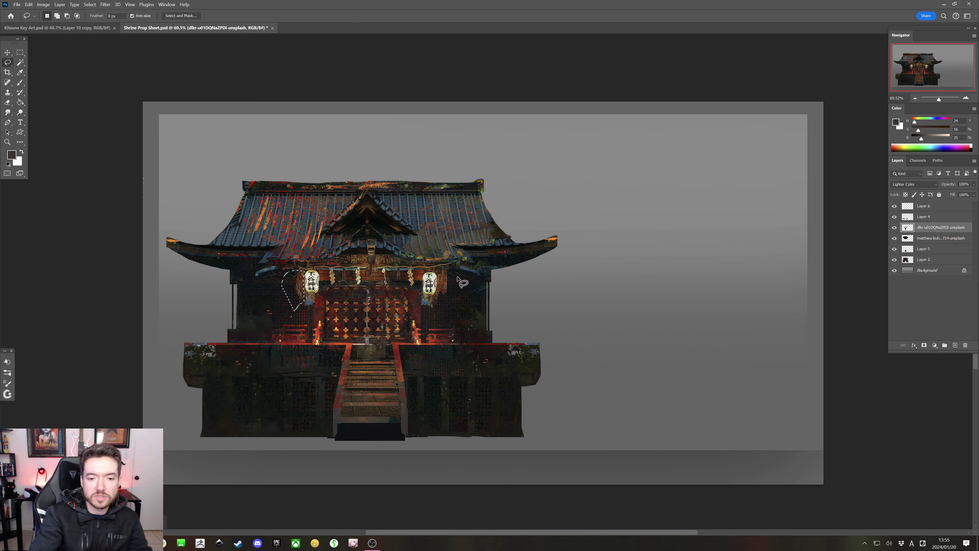
pyautogui.hotkey('ctrl', 'z')
# Try to fill the lassoed wall area beside the right-hand lantern on the lantern photo layer
pyautogui.moveTo(446, 270)
pyautogui.mouseDown()
pyautogui.moveTo(482, 287)
pyautogui.moveTo(474, 326)
pyautogui.moveTo(432, 309)
pyautogui.moveTo(451, 277)
pyautogui.mouseUp()
pyautogui.hotkey('shift', 'F5')
pyautogui.press('Return')
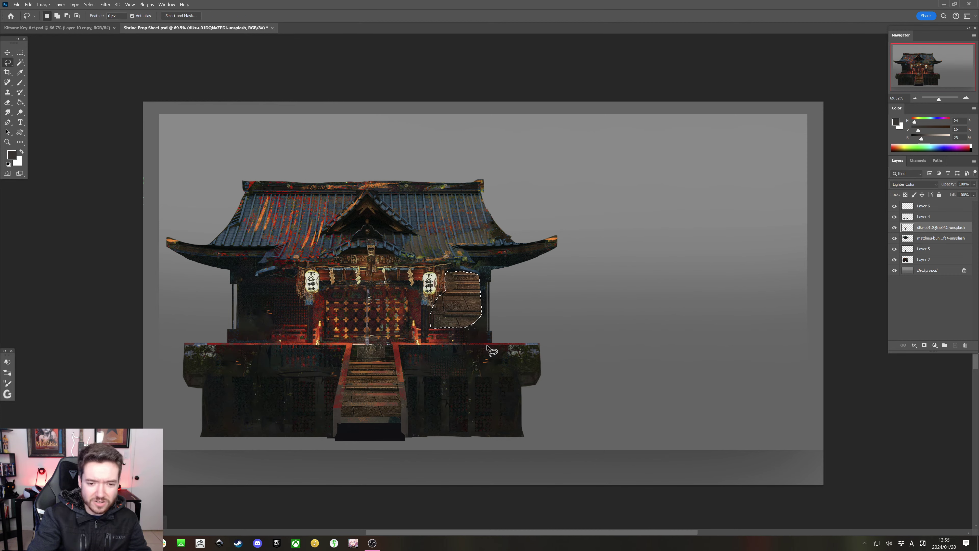
# Clear the unwanted patches beside the right-hand and left-hand lanterns from the photo layer, and deselect
pyautogui.moveTo(368, 367)
pyautogui.mouseDown()
pyautogui.moveTo(374, 426)
pyautogui.moveTo(379, 368)
pyautogui.mouseUp()
pyautogui.moveTo(434, 308)
pyautogui.mouseDown()
pyautogui.moveTo(452, 272)
pyautogui.moveTo(459, 326)
pyautogui.mouseUp()
pyautogui.press('Delete')
pyautogui.hotkey('ctrl', 'd')
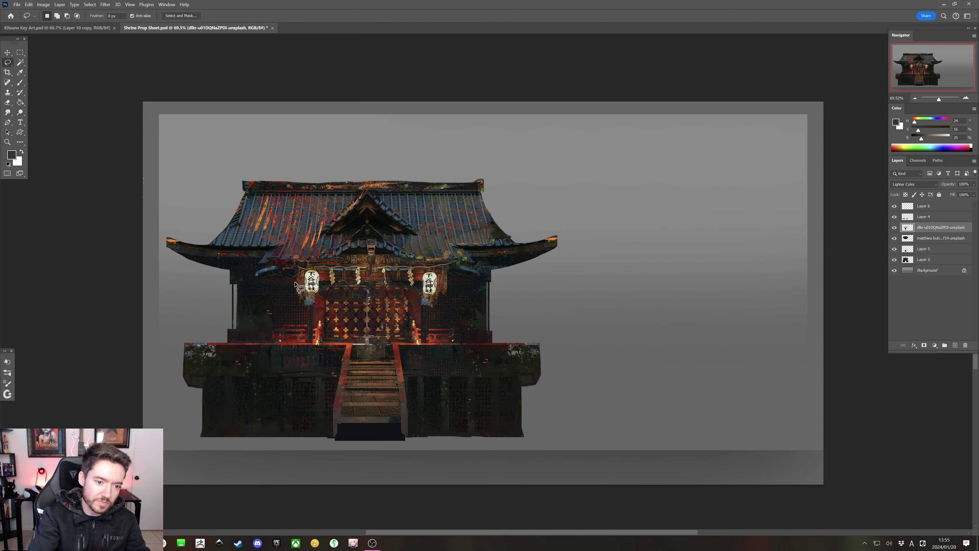
pyautogui.moveTo(299, 273)
pyautogui.mouseDown()
pyautogui.moveTo(274, 300)
pyautogui.moveTo(299, 323)
pyautogui.moveTo(319, 299)
pyautogui.mouseUp()
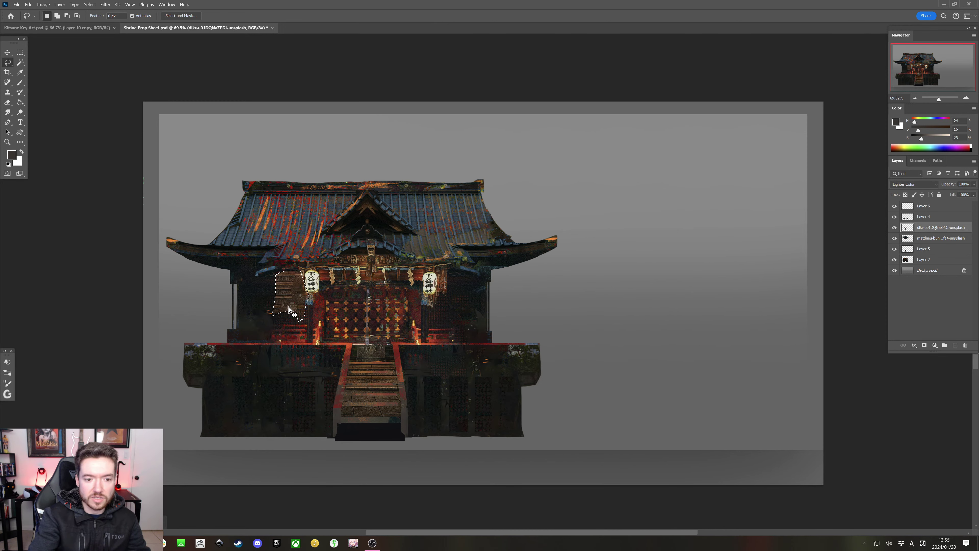
pyautogui.click(331, 332)
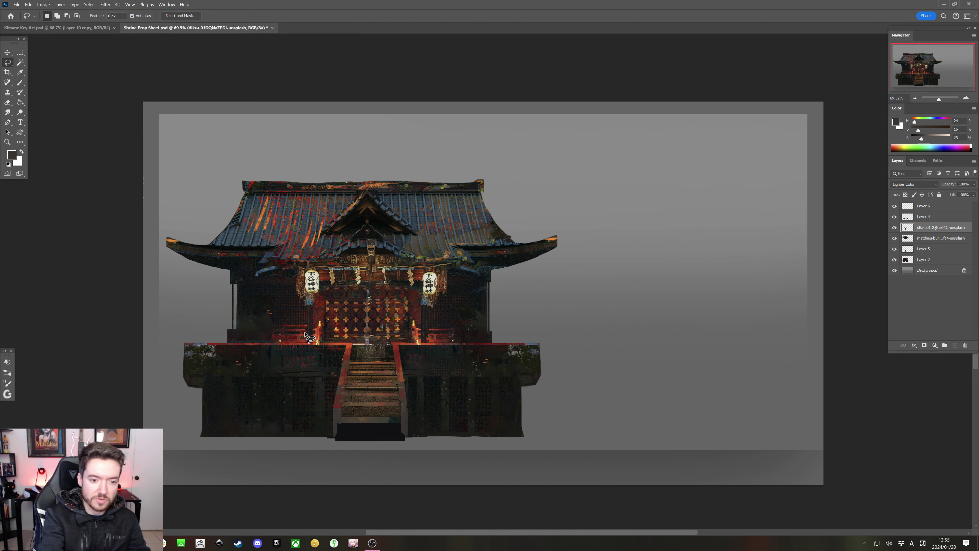
# Marquee-select the upper wall panels beside both lanterns, trimming the top and outer edges of the left-hand panel's selection
pyautogui.press('m')
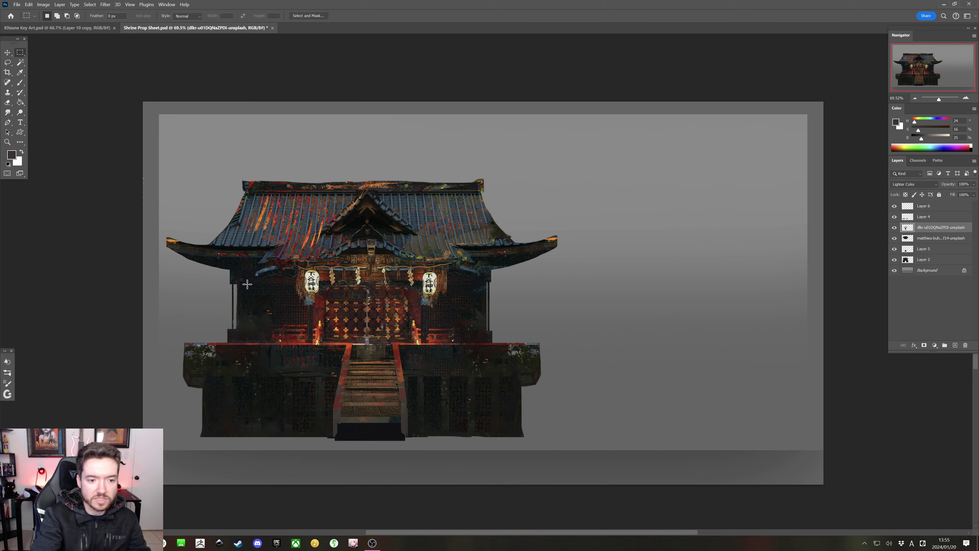
pyautogui.moveTo(238, 280); pyautogui.dragTo(304, 304)
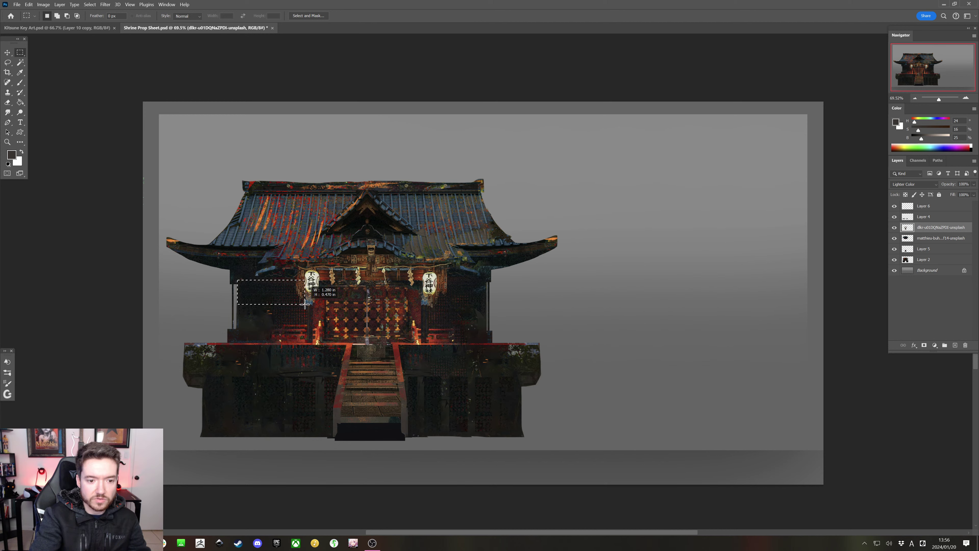
pyautogui.press('shift')
pyautogui.press('alt')
pyautogui.moveTo(232, 275); pyautogui.dragTo(327, 283)
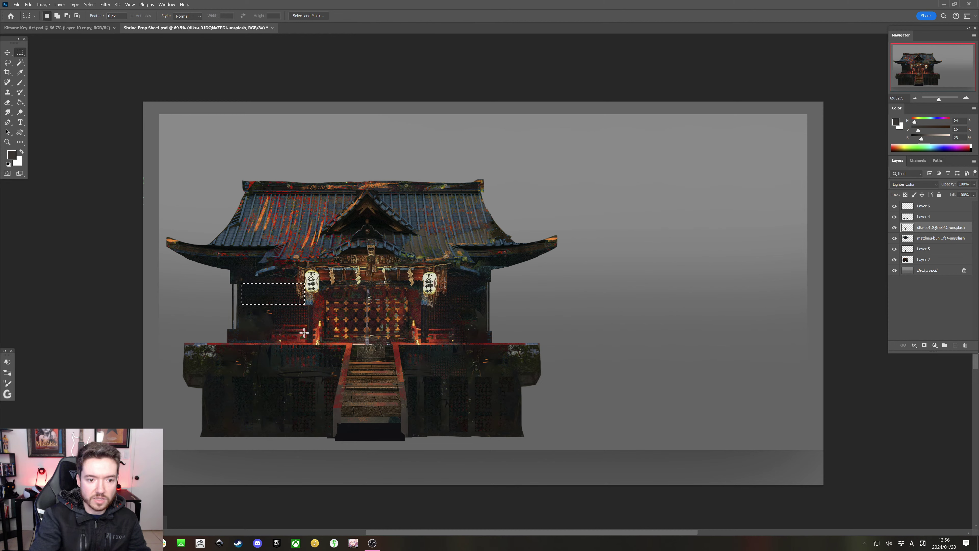
pyautogui.press('shift')
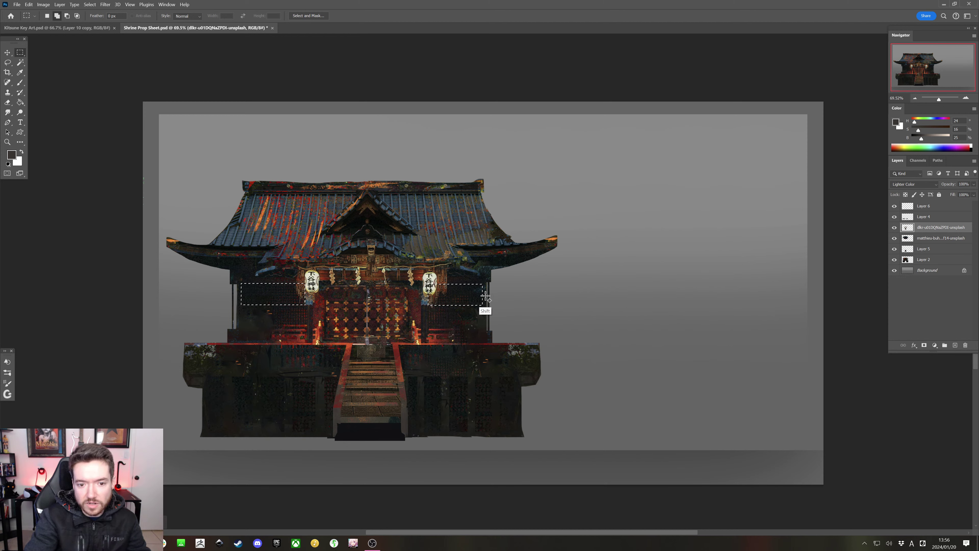
# Sample a dark reddish brown, add a new layer above the lantern photo, and paint the selected wall panel beside the right-hand lantern
pyautogui.press('b')
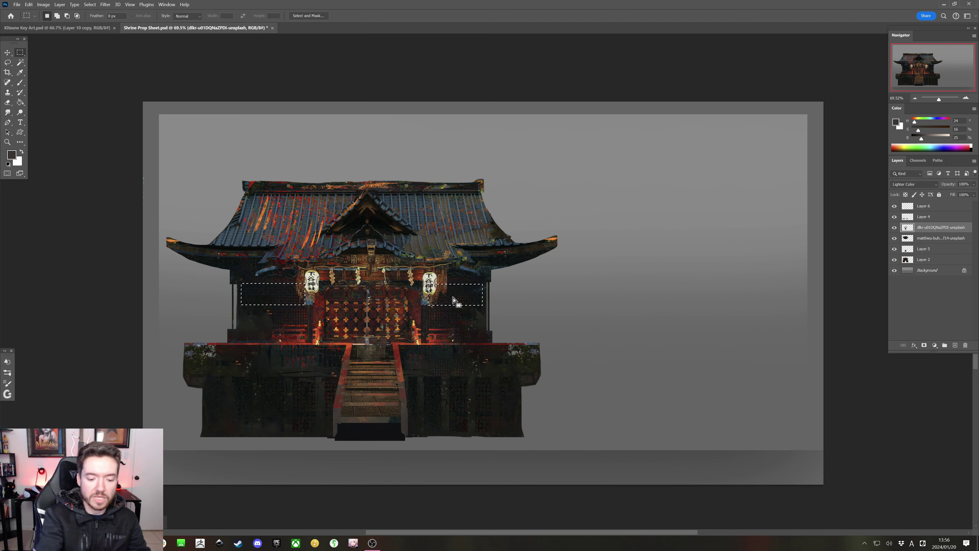
pyautogui.keyDown('alt'); pyautogui.click(440, 293); pyautogui.keyUp('alt')
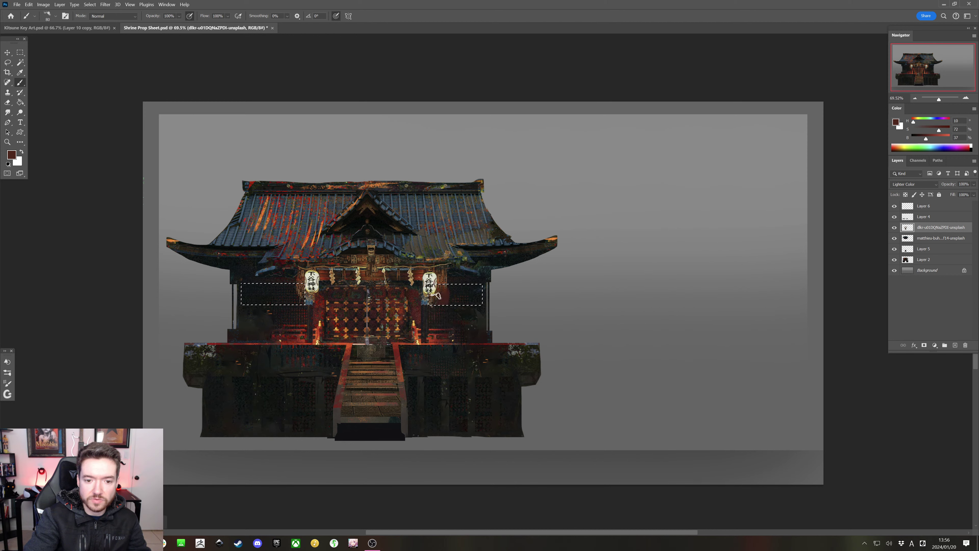
pyautogui.press('[')
pyautogui.press('[')
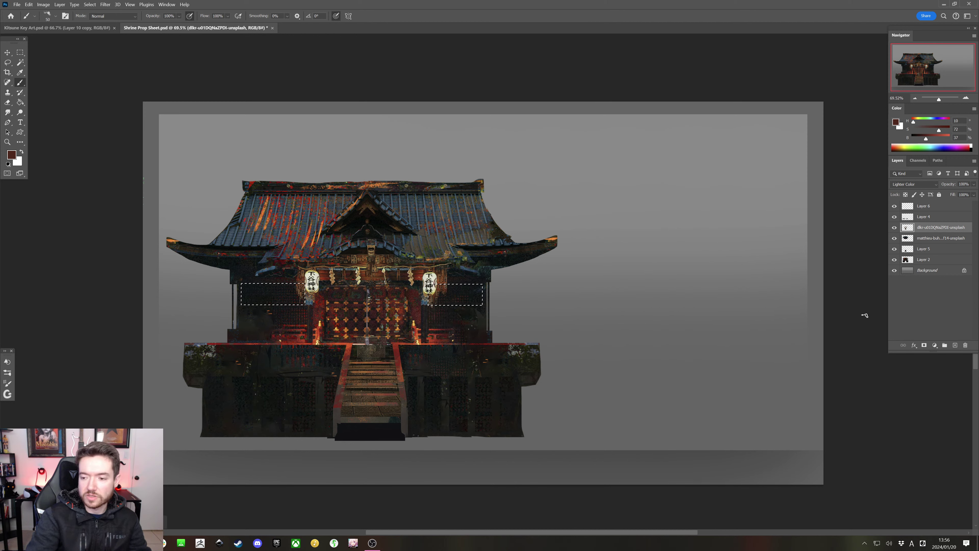
pyautogui.click(955, 345)
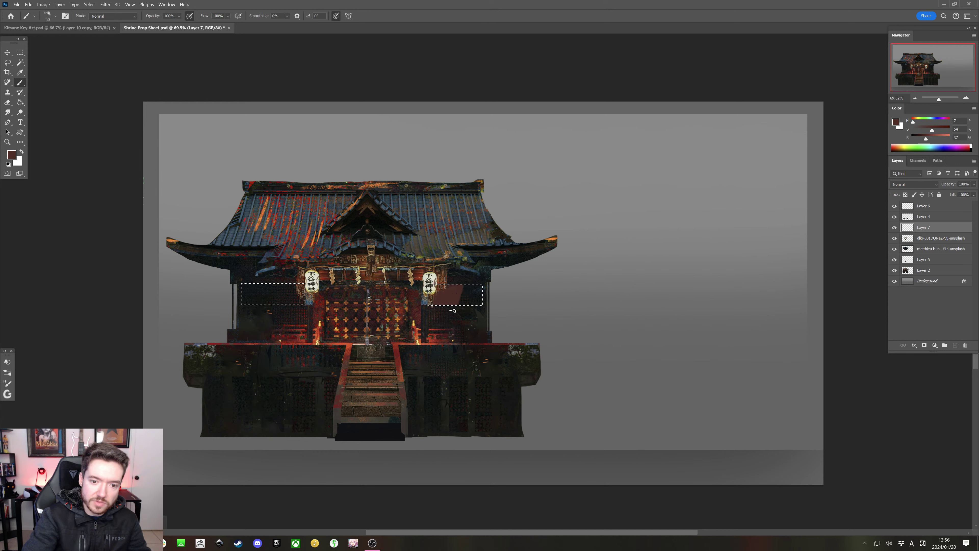
pyautogui.press(']')
pyautogui.press(']')
pyautogui.moveTo(457, 296); pyautogui.dragTo(479, 297)
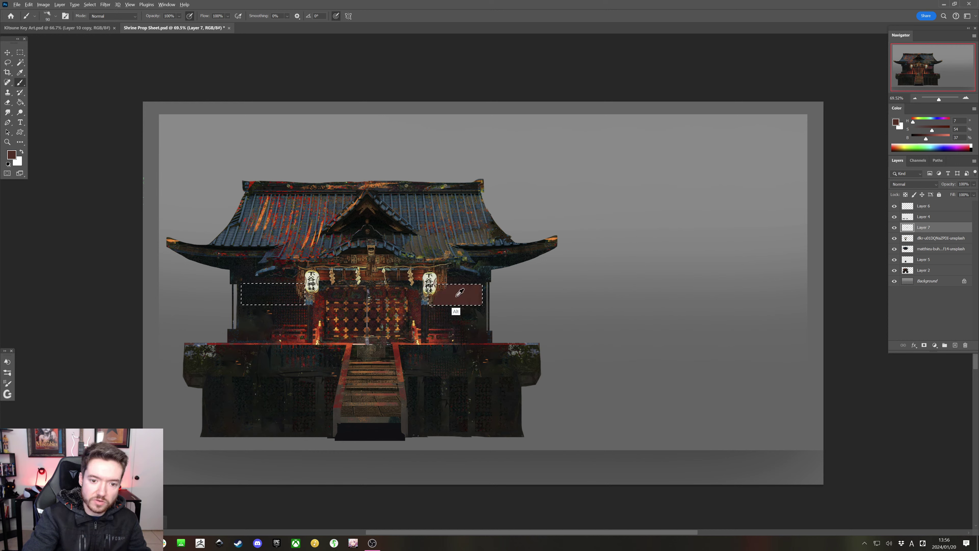
# Blend sampled warm brown and near-black tones across the painted panel beside the right-hand lantern
pyautogui.keyDown('alt'); pyautogui.click(442, 300); pyautogui.keyUp('alt')
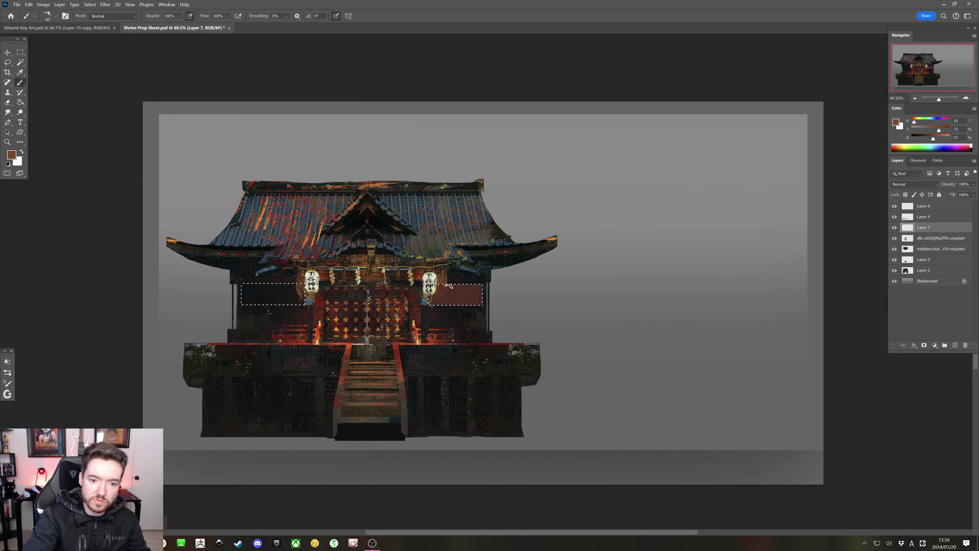
pyautogui.press(']')
pyautogui.keyDown('alt'); pyautogui.click(455, 287); pyautogui.keyUp('alt')
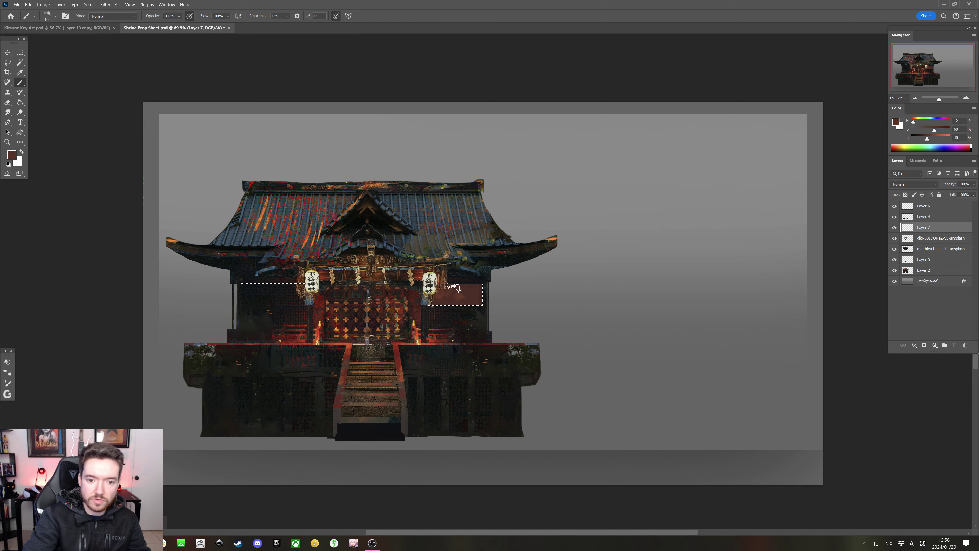
pyautogui.keyDown('alt'); pyautogui.click(484, 288); pyautogui.keyUp('alt')
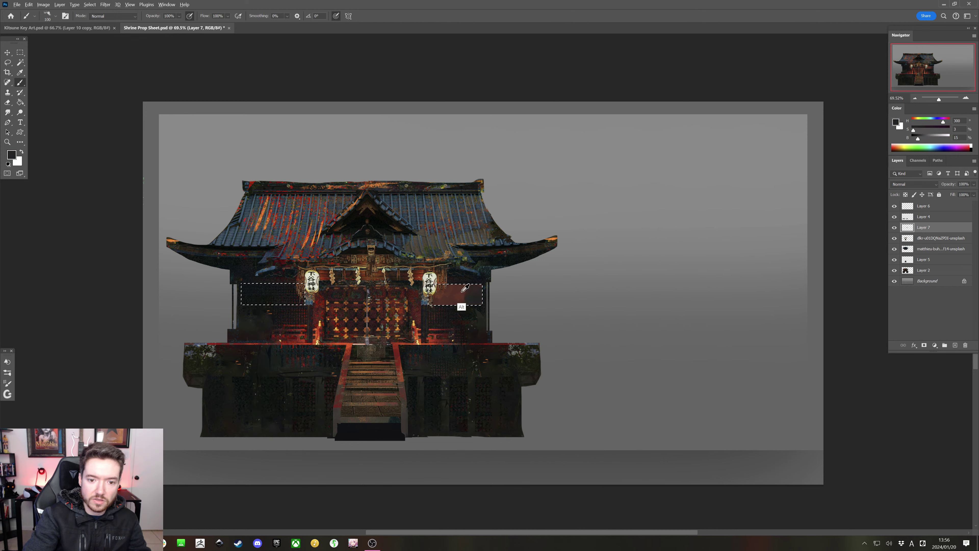
pyautogui.keyDown('alt'); pyautogui.click(463, 291); pyautogui.keyUp('alt')
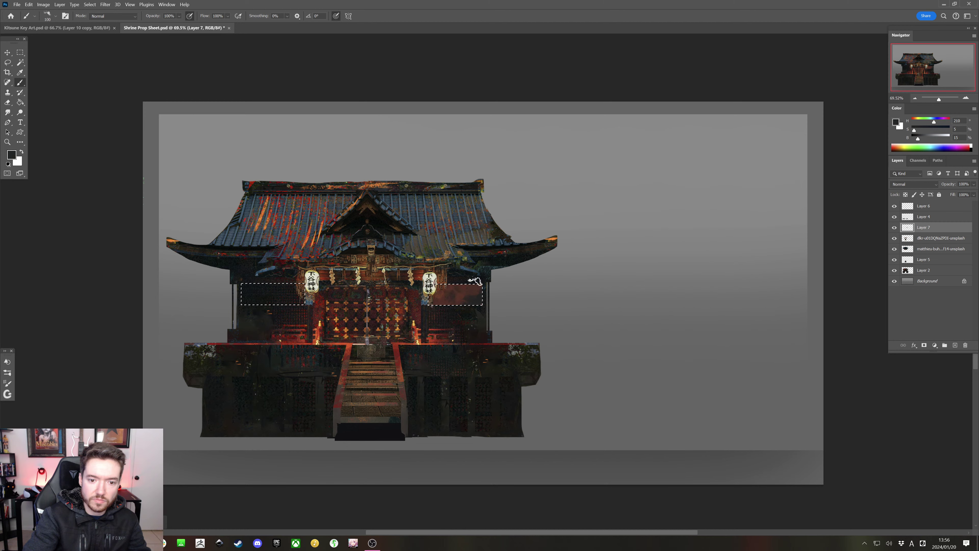
pyautogui.keyDown('alt'); pyautogui.click(456, 298); pyautogui.keyUp('alt')
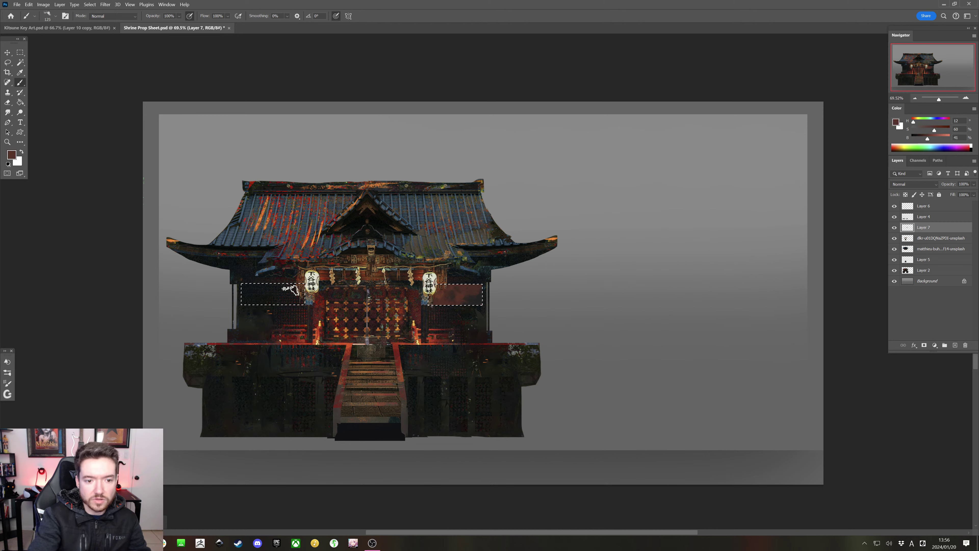
# Paint the selected panel beside the left-hand lantern with reddish brown and darker brown tones using a larger brush
pyautogui.press(']')
pyautogui.keyDown('alt'); pyautogui.click(301, 289); pyautogui.keyUp('alt')
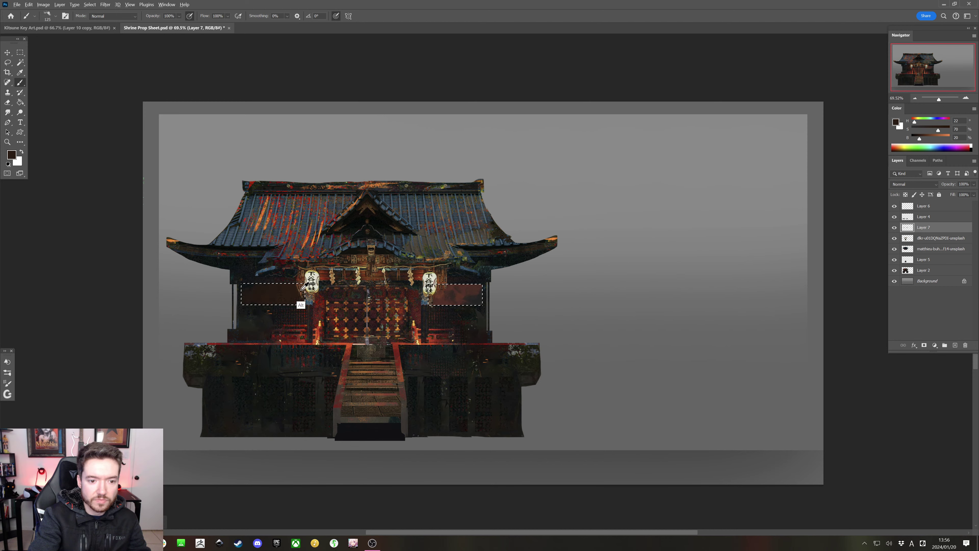
pyautogui.keyDown('alt'); pyautogui.click(303, 286); pyautogui.keyUp('alt')
pyautogui.keyDown('alt'); pyautogui.click(239, 295); pyautogui.keyUp('alt')
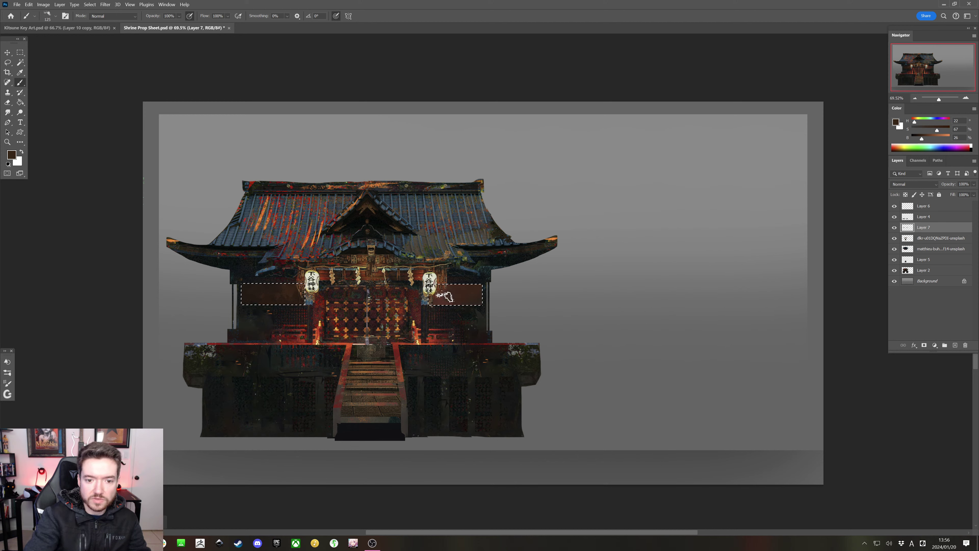
# Even out the shading of both wall panels with sampled browns, and deselect
pyautogui.keyDown('alt'); pyautogui.click(445, 296); pyautogui.keyUp('alt')
pyautogui.keyDown('alt'); pyautogui.click(284, 291); pyautogui.keyUp('alt')
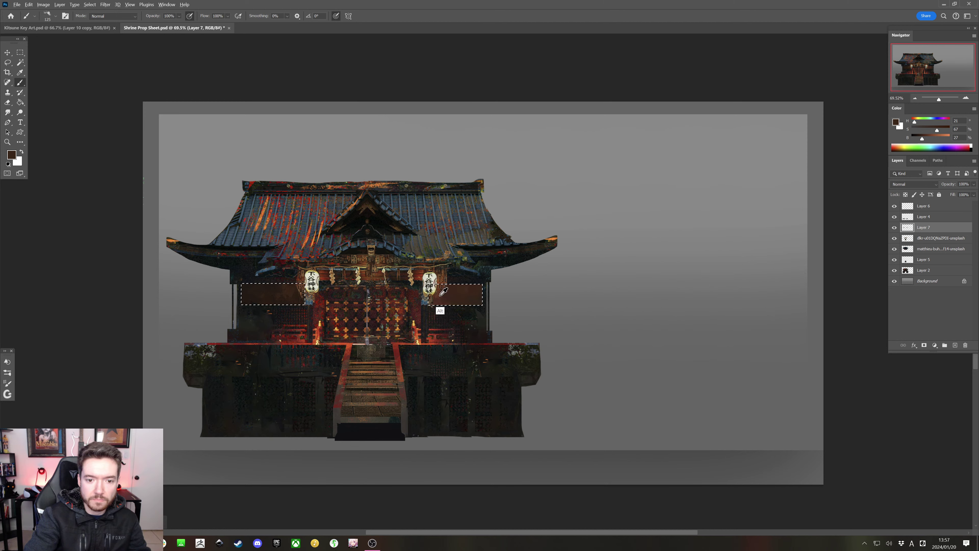
pyautogui.keyDown('alt'); pyautogui.click(458, 286); pyautogui.keyUp('alt')
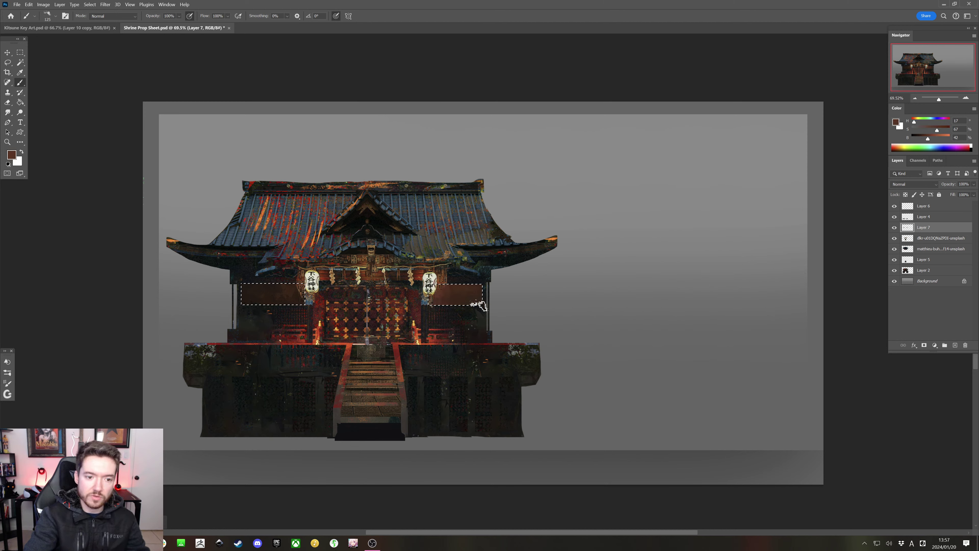
pyautogui.keyDown('alt'); pyautogui.click(483, 305); pyautogui.keyUp('alt')
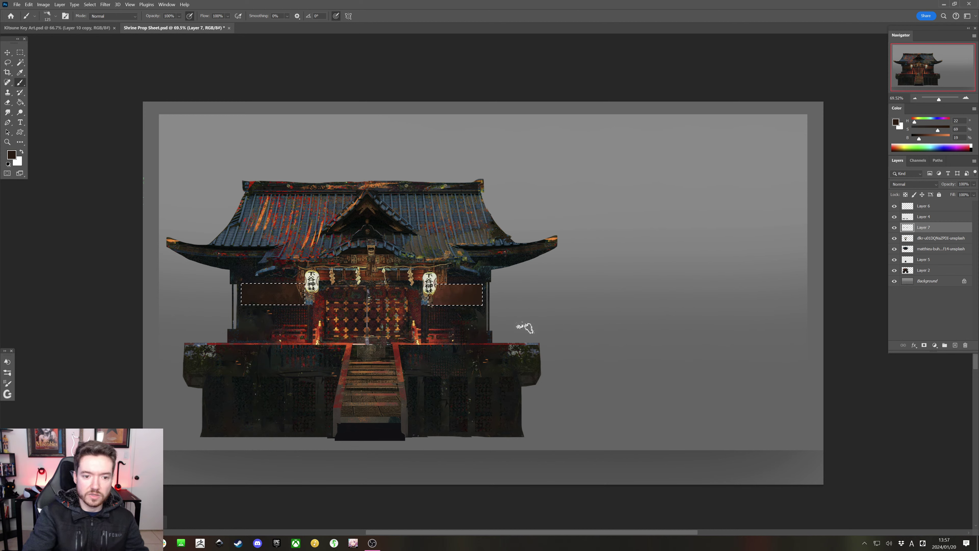
pyautogui.hotkey('ctrl', 'd')
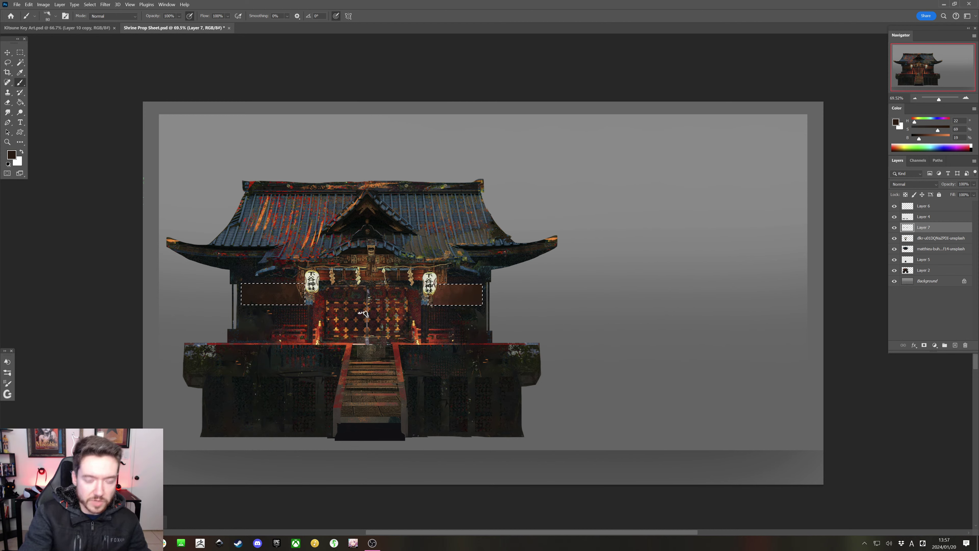
# Lasso a repeating pattern of small diagonal slits across the wall panel beside the left-hand lantern
pyautogui.press('[')
pyautogui.press('[')
pyautogui.press('[')
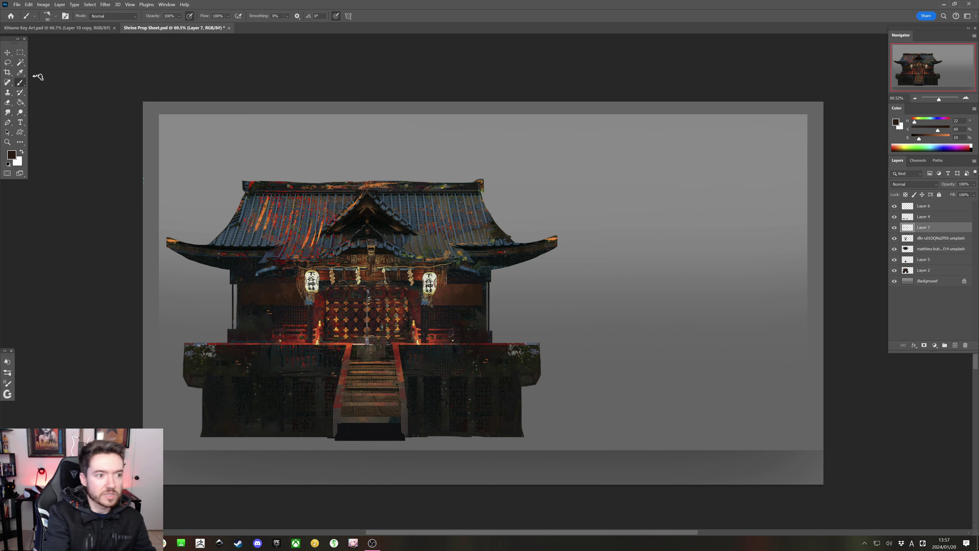
pyautogui.click(7, 62)
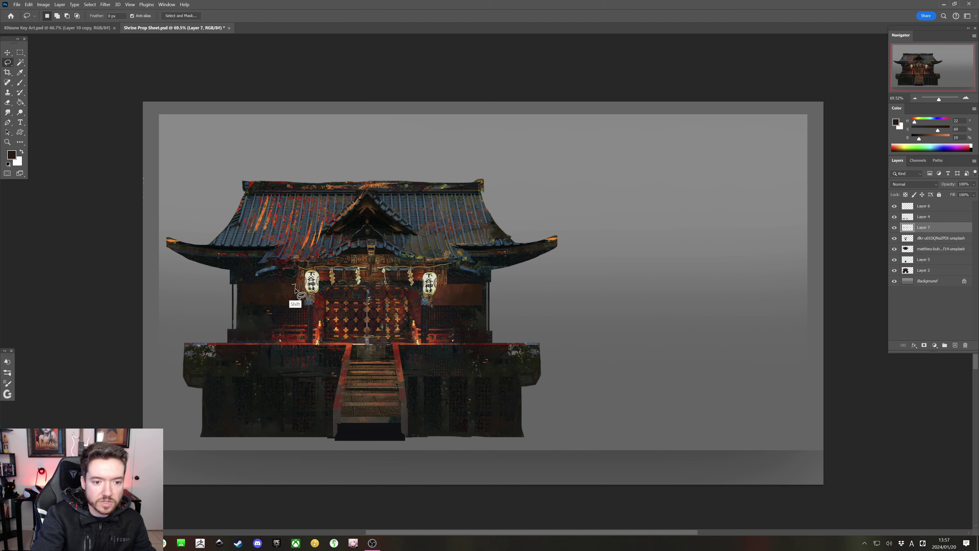
pyautogui.press('shift')
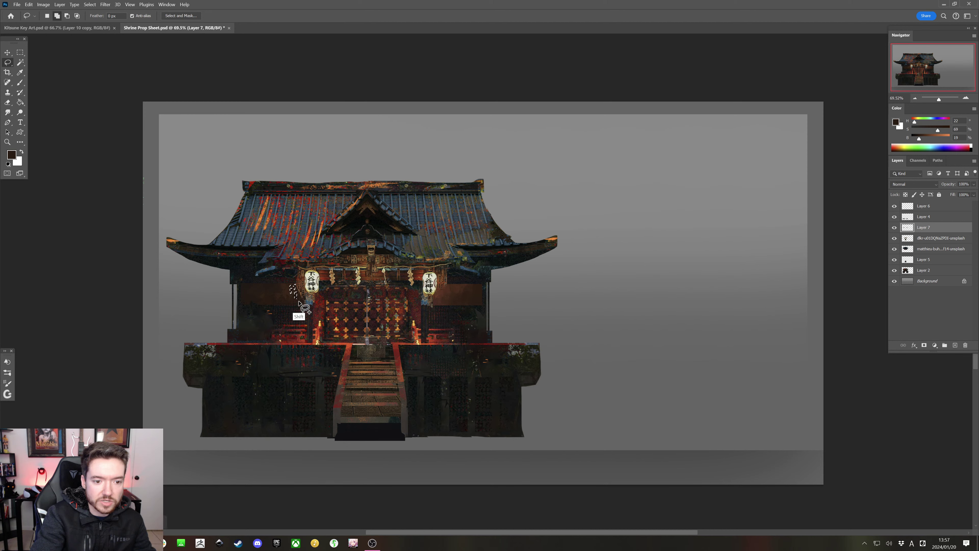
pyautogui.moveTo(296, 300)
pyautogui.mouseDown()
pyautogui.moveTo(300, 307)
pyautogui.moveTo(289, 303)
pyautogui.mouseUp()
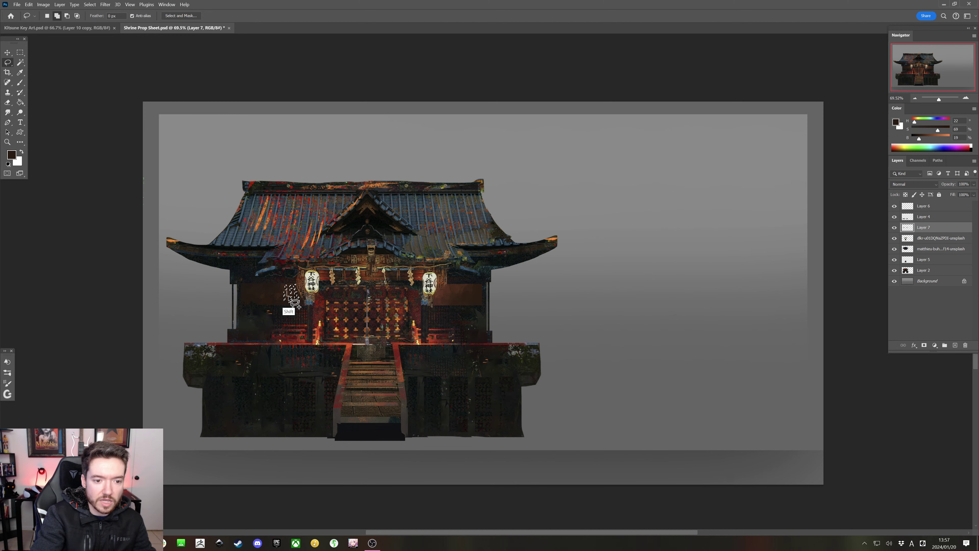
pyautogui.moveTo(296, 303); pyautogui.dragTo(282, 288)
pyautogui.press('shift')
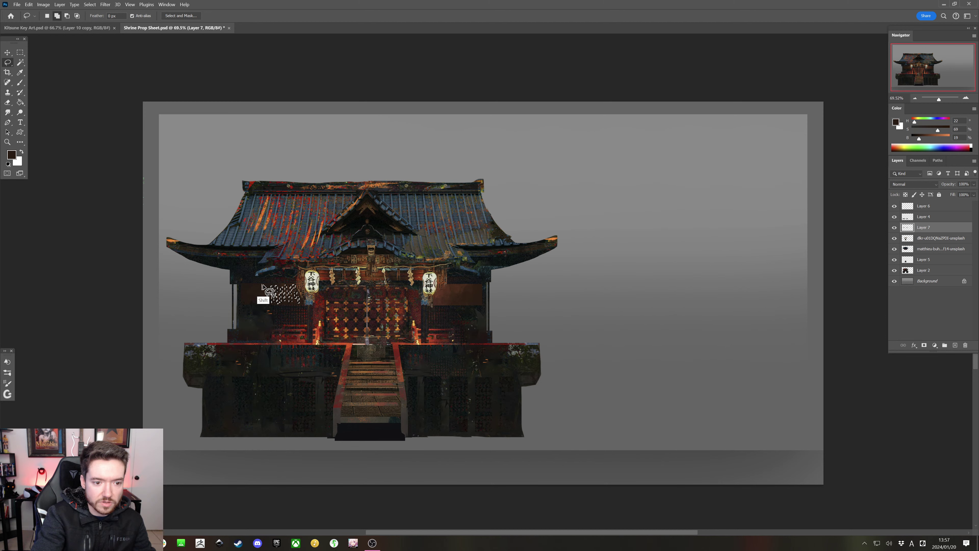
pyautogui.moveTo(262, 285); pyautogui.dragTo(264, 294)
pyautogui.press('shift')
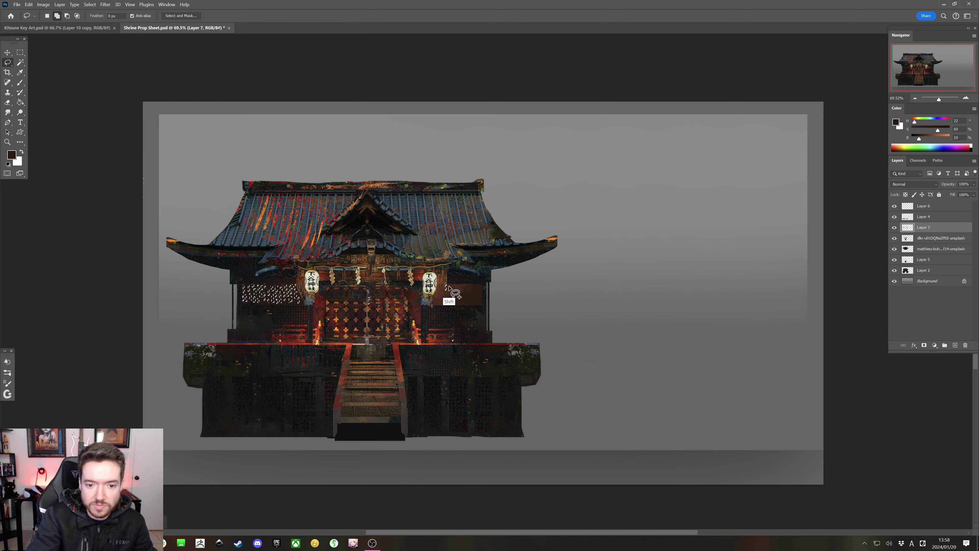
# Add a matching pattern of small diagonal slits to the selection across the panel beside the right-hand lantern
pyautogui.moveTo(449, 286); pyautogui.dragTo(437, 300)
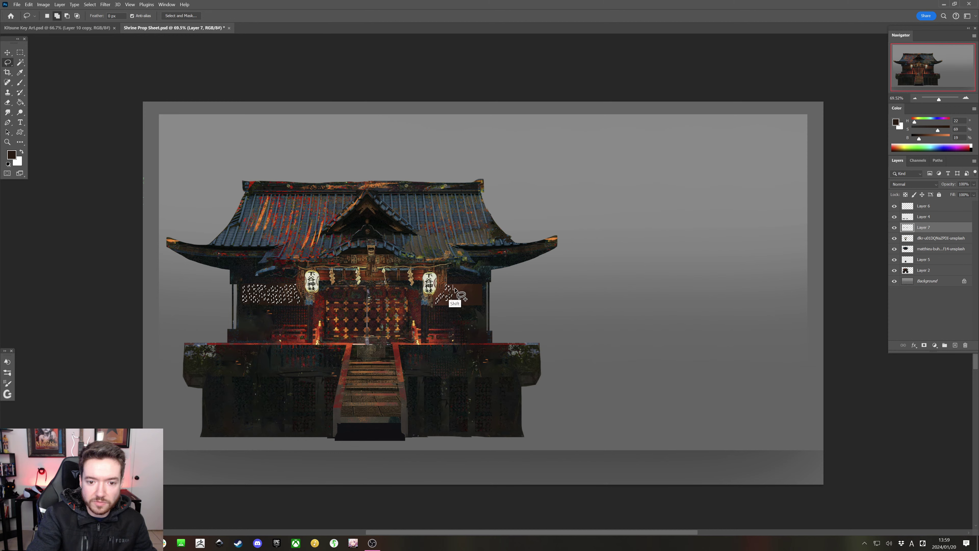
pyautogui.moveTo(454, 289); pyautogui.dragTo(457, 295)
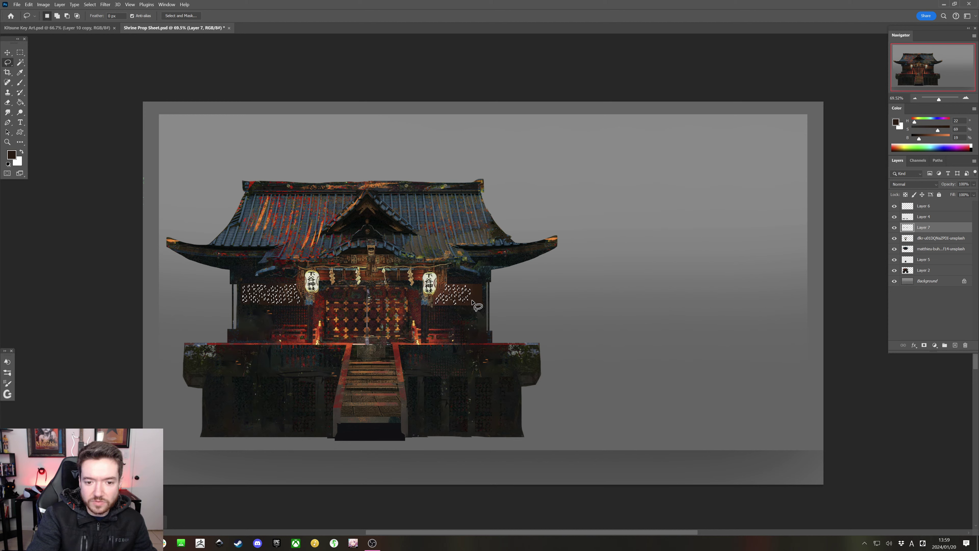
pyautogui.press('shift')
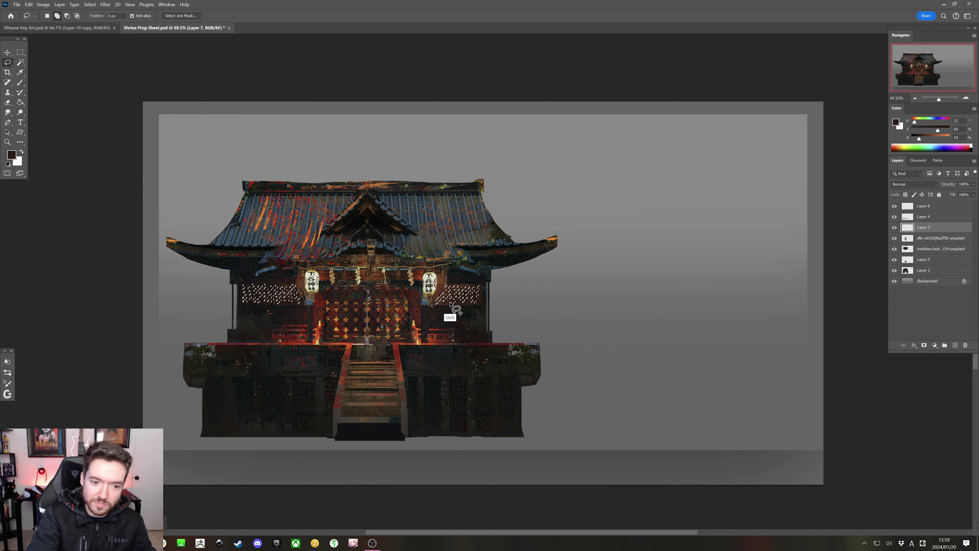
# Fill the lassoed slits on both wall panels with the dark brown foreground colour, and deselect
pyautogui.press('b')
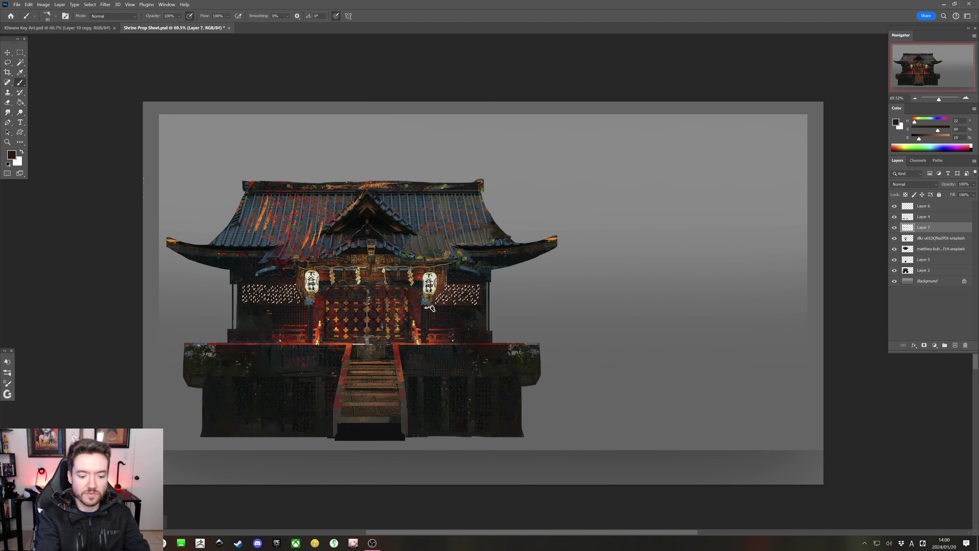
pyautogui.hotkey('alt', 'BackSpace')
pyautogui.hotkey('ctrl', 'd')
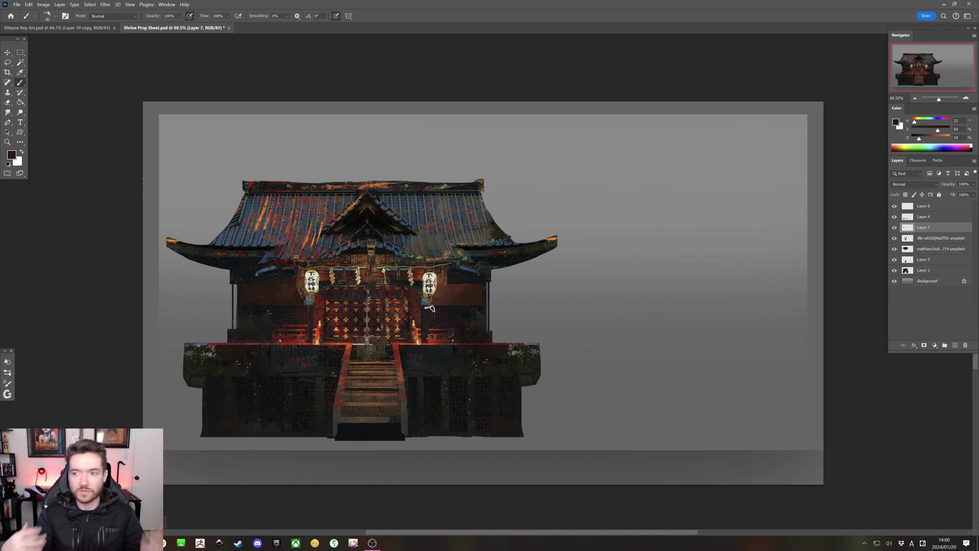
# Sample a golden tan from the ornaments beside the left-hand lantern and dab it onto the adjacent wall panel
pyautogui.press(']')
pyautogui.press(']')
pyautogui.press(']')
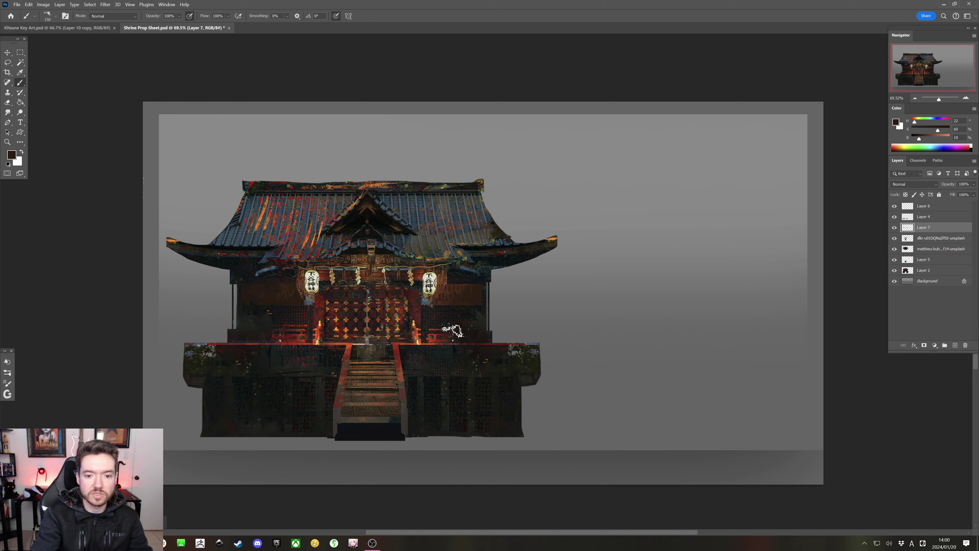
pyautogui.press(']')
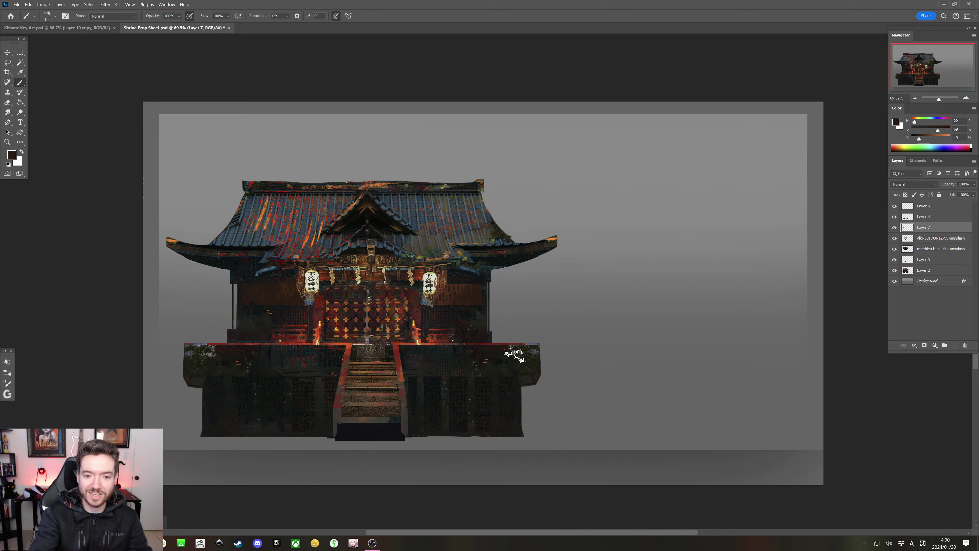
pyautogui.press('alt')
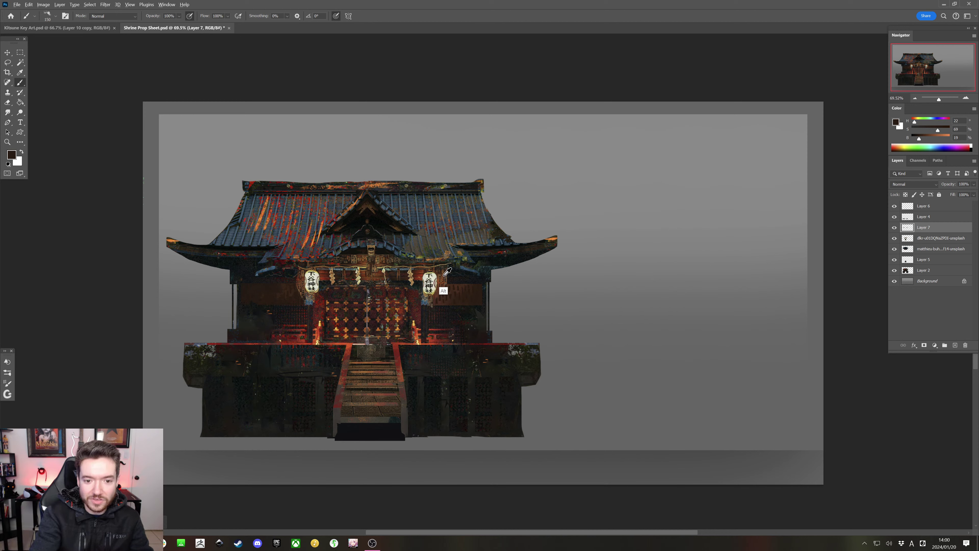
pyautogui.keyDown('alt'); pyautogui.click(333, 290); pyautogui.keyUp('alt')
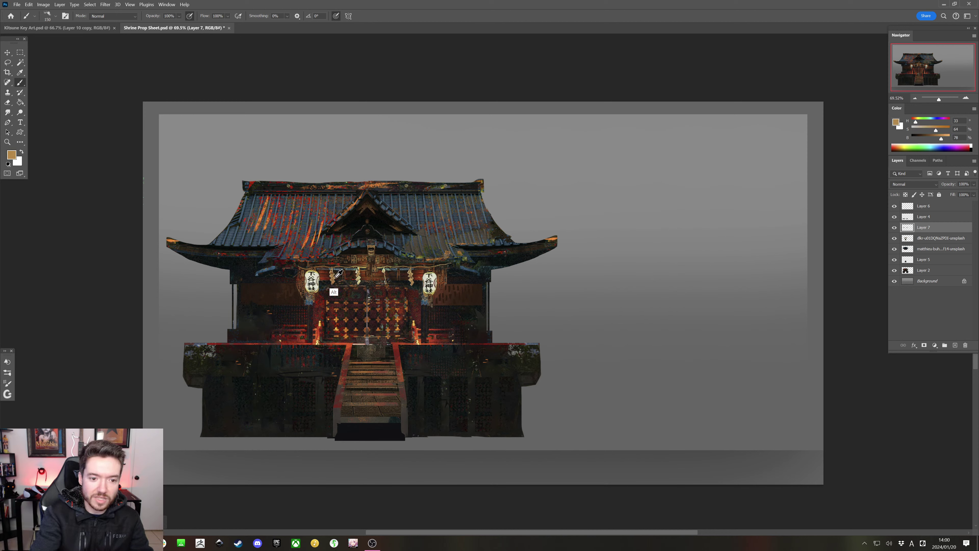
pyautogui.moveTo(287, 295)
pyautogui.mouseDown()
pyautogui.moveTo(274, 285)
pyautogui.moveTo(300, 294)
pyautogui.moveTo(283, 299)
pyautogui.mouseUp()
pyautogui.press('[')
pyautogui.press('[')
pyautogui.press('[')
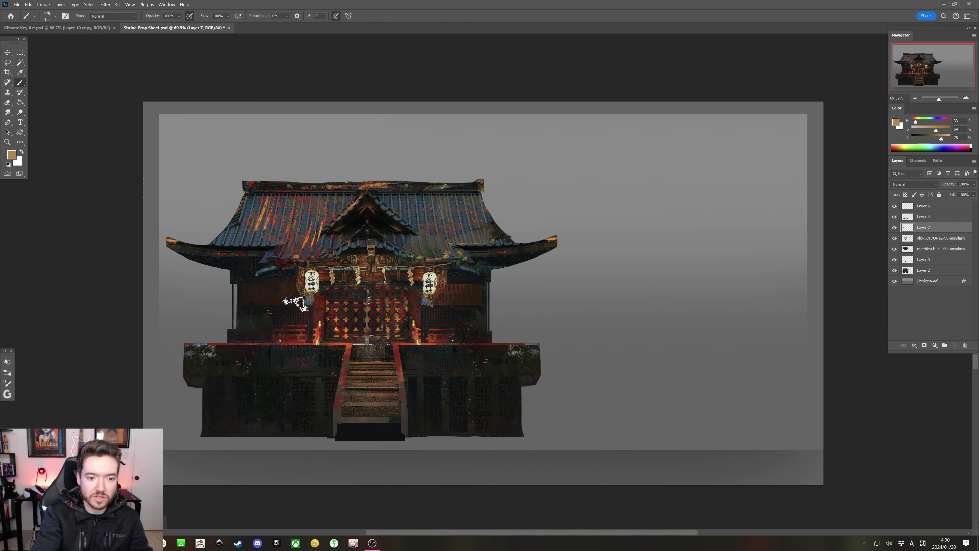
# Sample a warm orange-brown near the left-hand lantern and brush textured highlights across both wall panels with a larger brush
pyautogui.press('alt')
pyautogui.keyDown('alt'); pyautogui.click(304, 273); pyautogui.keyUp('alt')
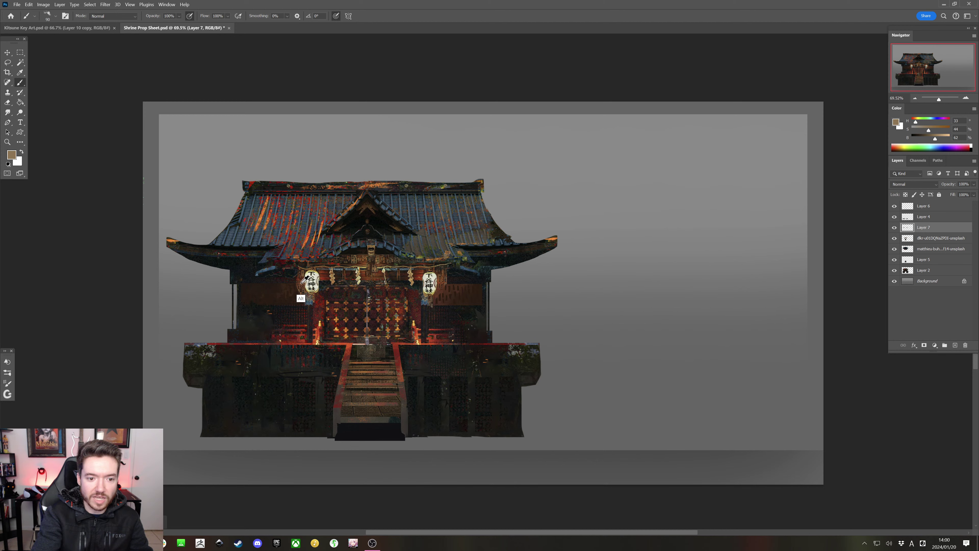
pyautogui.keyDown('alt'); pyautogui.click(304, 280); pyautogui.keyUp('alt')
pyautogui.press(']')
pyautogui.press(']')
pyautogui.press(']')
pyautogui.press(']')
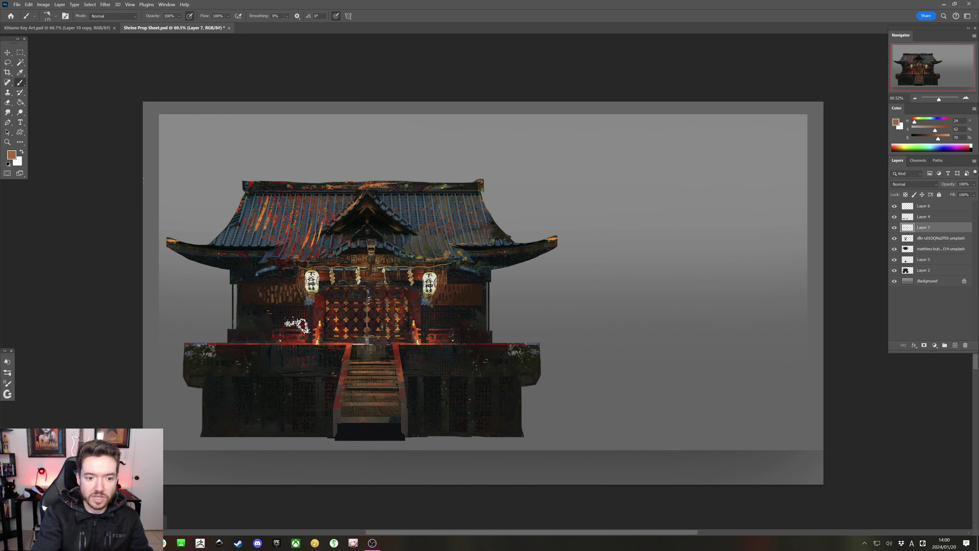
pyautogui.press(']')
pyautogui.press(']')
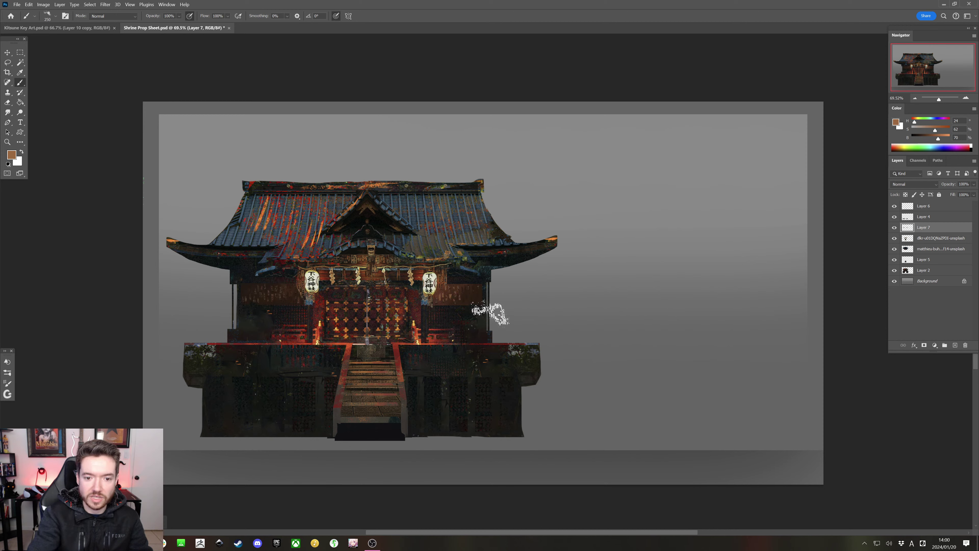
# Strengthen the orange-brown pattern highlights on both wall panels with a progressively smaller textured brush
pyautogui.press('[')
pyautogui.press('[')
pyautogui.press('[')
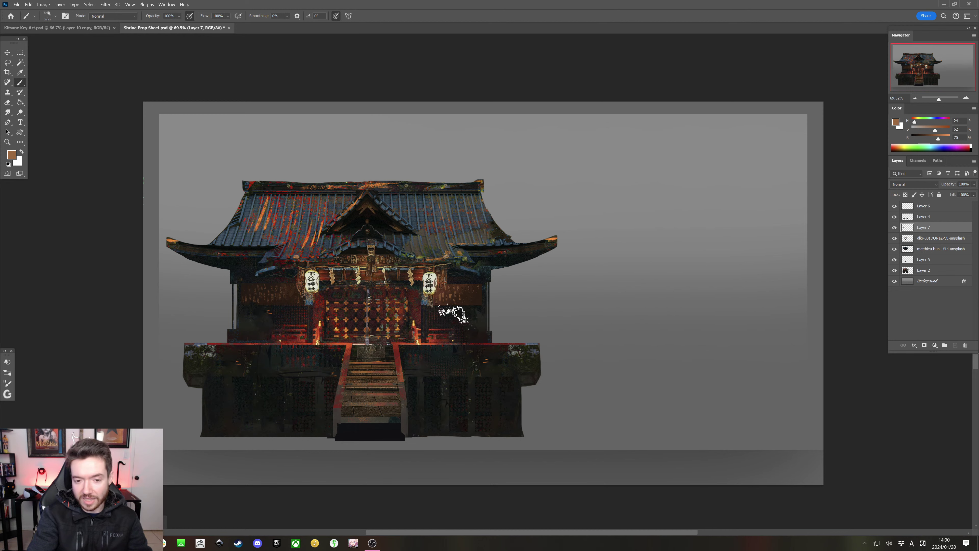
pyautogui.press('[')
pyautogui.press('[')
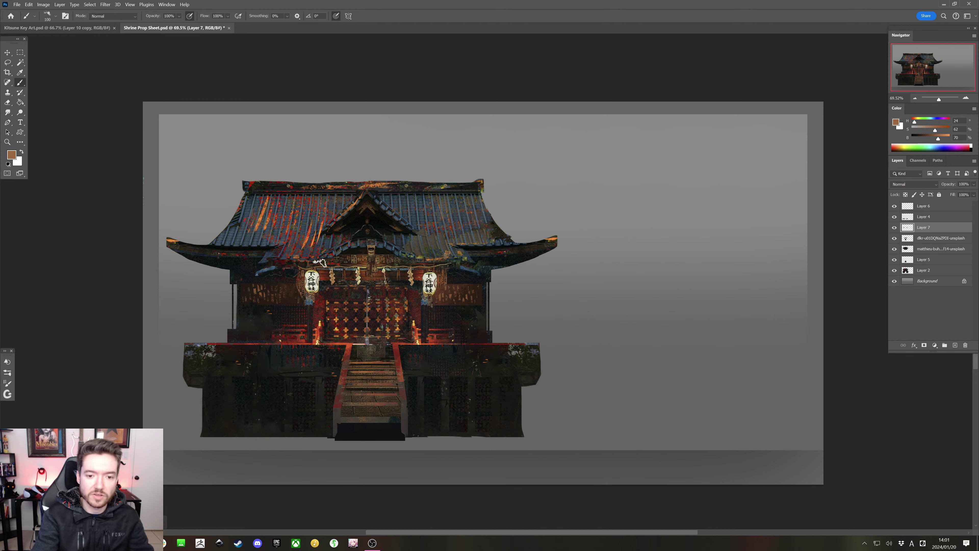
# Refine the orange-brown highlights on both wall panels with fine strokes of a very small brush
pyautogui.press('[')
pyautogui.press('[')
pyautogui.press('[')
pyautogui.press('[')
pyautogui.press('[')
pyautogui.press('[')
pyautogui.press('[')
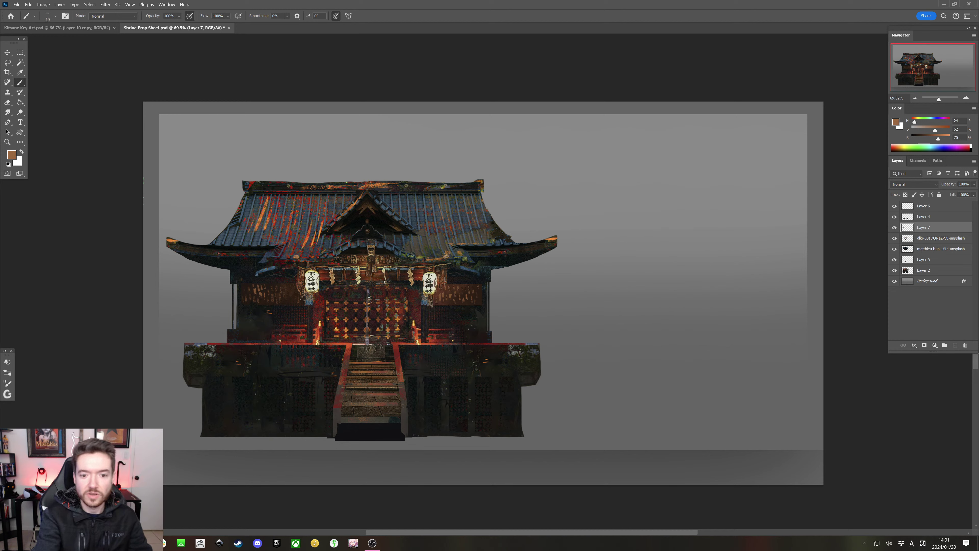
pyautogui.press('[')
pyautogui.press('[')
pyautogui.press(']')
pyautogui.press(']')
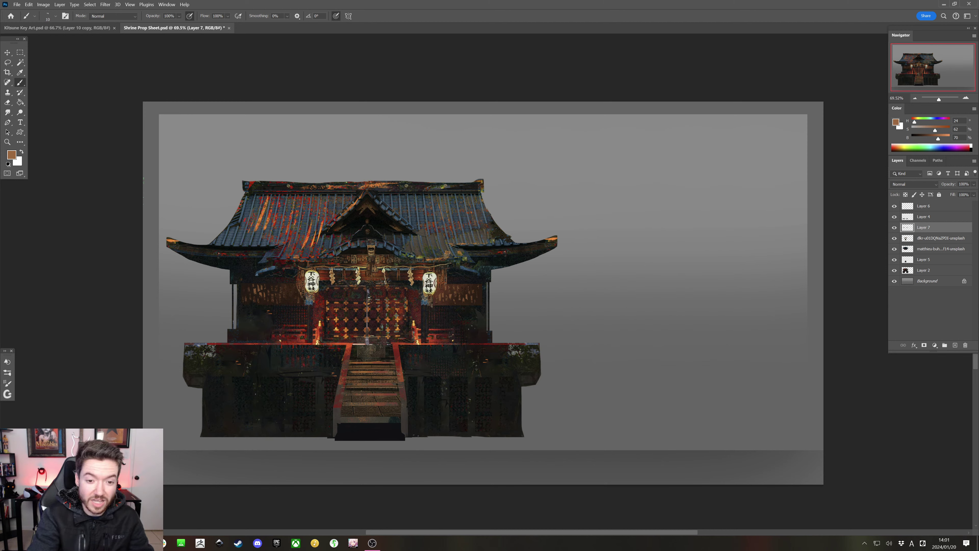
# Touch up the wall panels with small strokes of sampled dark purple, mid brown and near-black brown
pyautogui.keyDown('alt'); pyautogui.click(459, 282); pyautogui.keyUp('alt')
pyautogui.press('[')
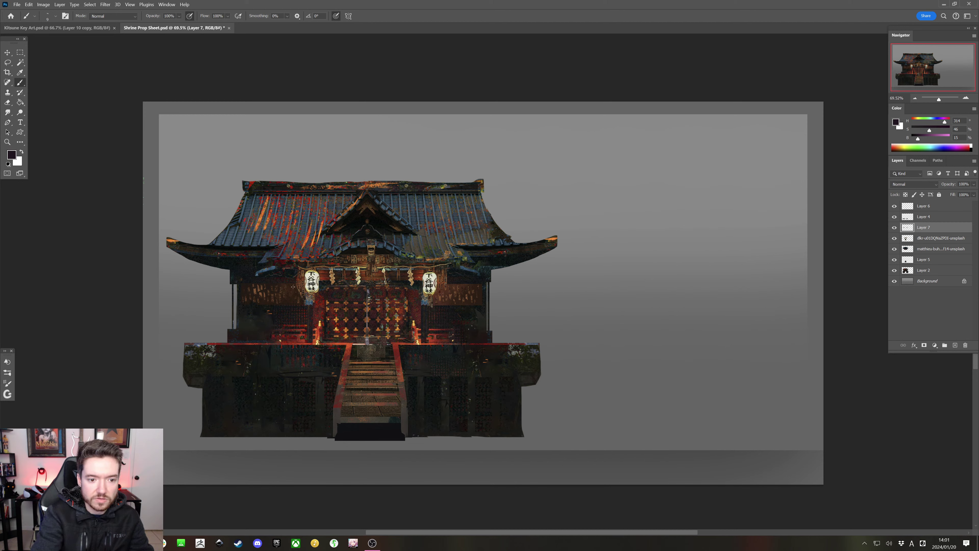
pyautogui.keyDown('alt'); pyautogui.click(298, 296); pyautogui.keyUp('alt')
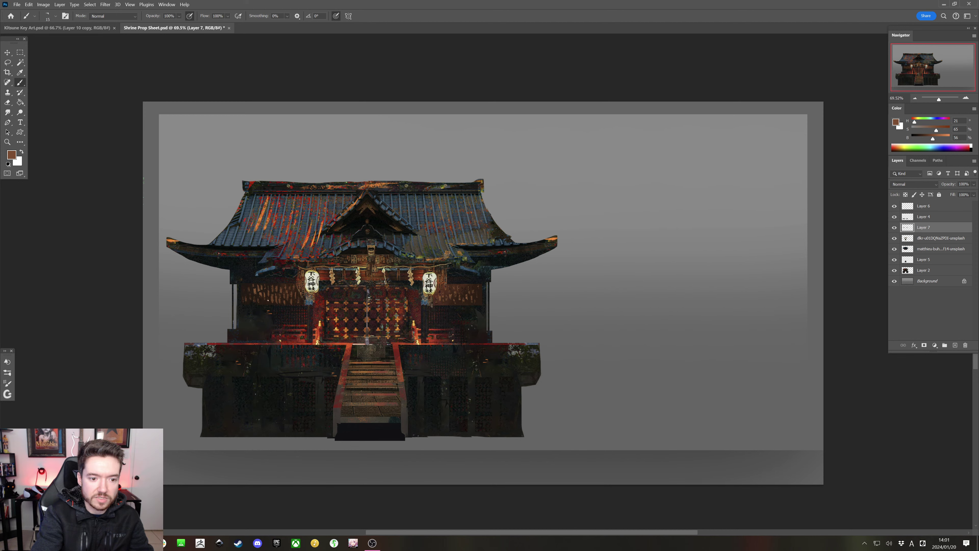
pyautogui.press(']')
pyautogui.keyDown('alt'); pyautogui.click(269, 320); pyautogui.keyUp('alt')
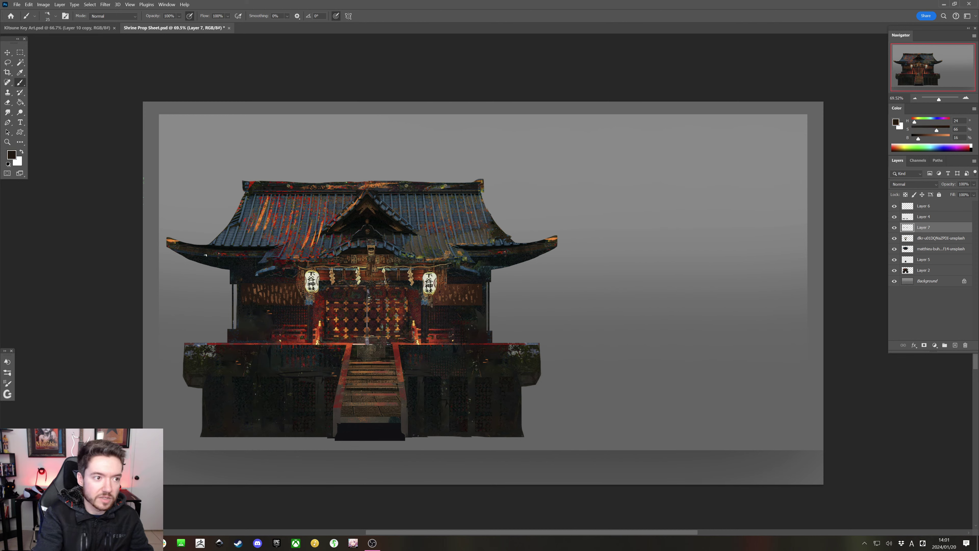
# Lasso small diagonal slits in the middle of the left-hand wall panel, paint them dark brown, and deselect
pyautogui.press('l')
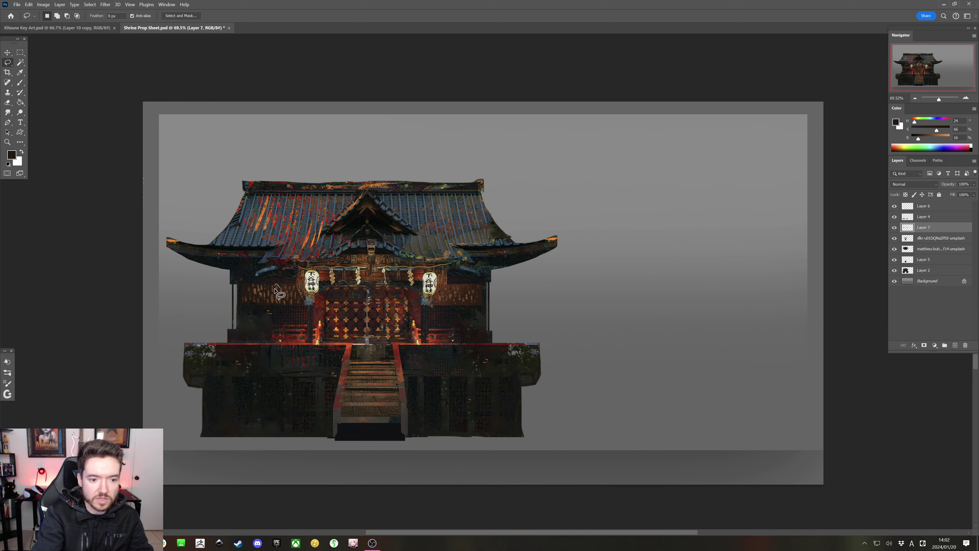
pyautogui.moveTo(276, 285)
pyautogui.mouseDown()
pyautogui.moveTo(280, 299)
pyautogui.moveTo(267, 297)
pyautogui.moveTo(276, 285)
pyautogui.mouseUp()
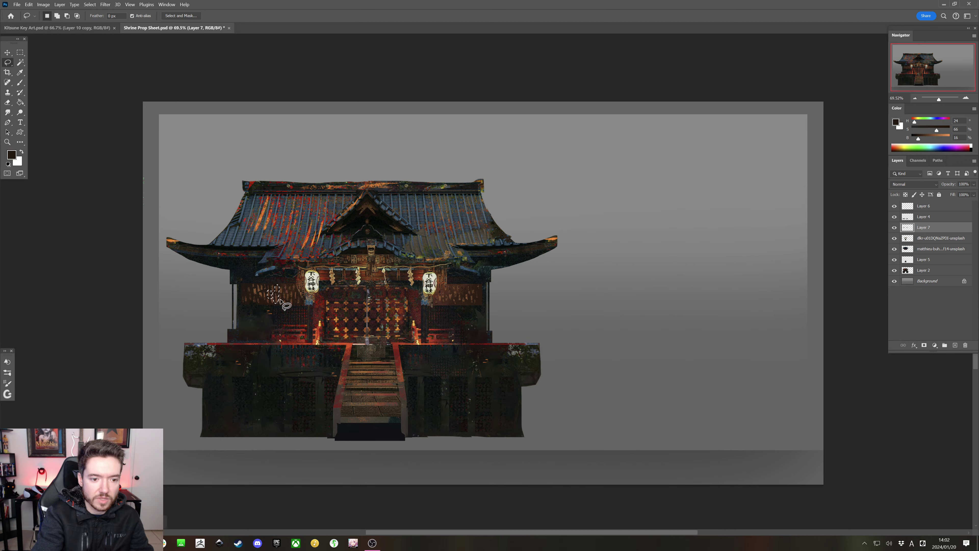
pyautogui.hotkey('shift', 'BackSpace')
pyautogui.press('Return')
pyautogui.click(509, 203)
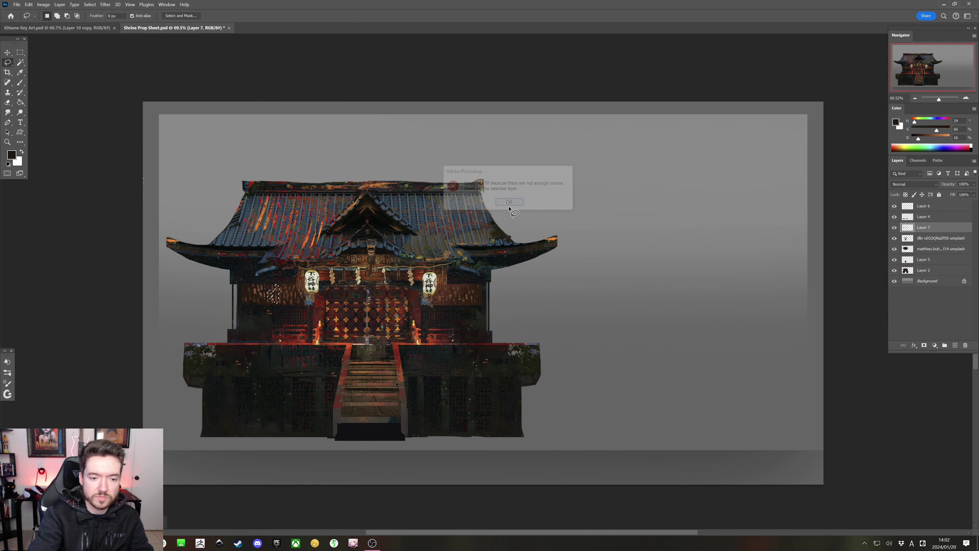
pyautogui.press('b')
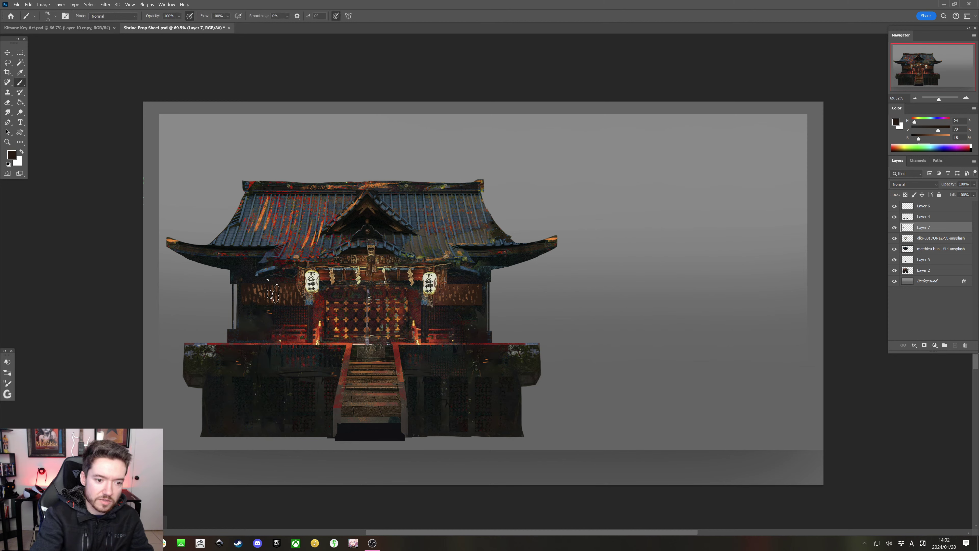
pyautogui.hotkey('ctrl', 'd')
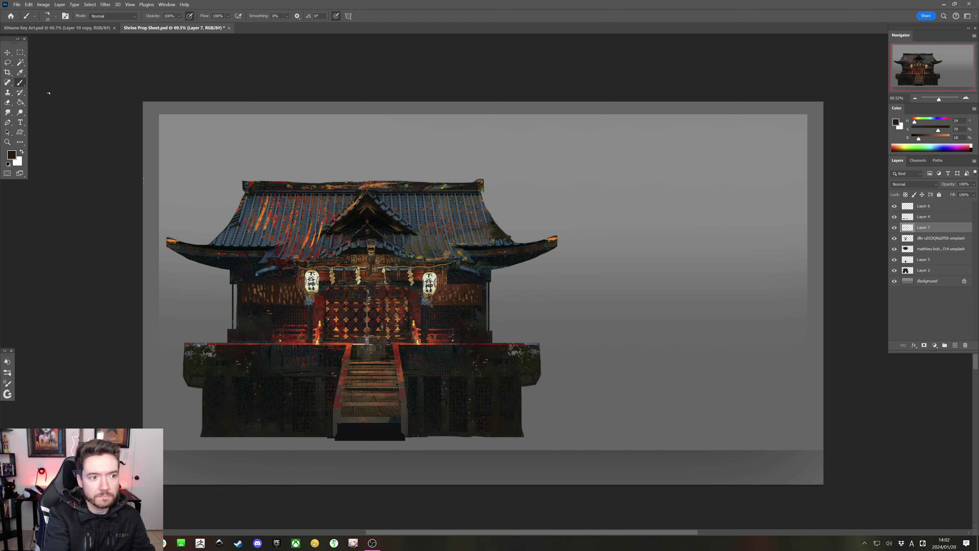
# Lasso more slits on both sides of the darkened group on the left-hand wall panel, paint them dark brown, and deselect
pyautogui.click(7, 62)
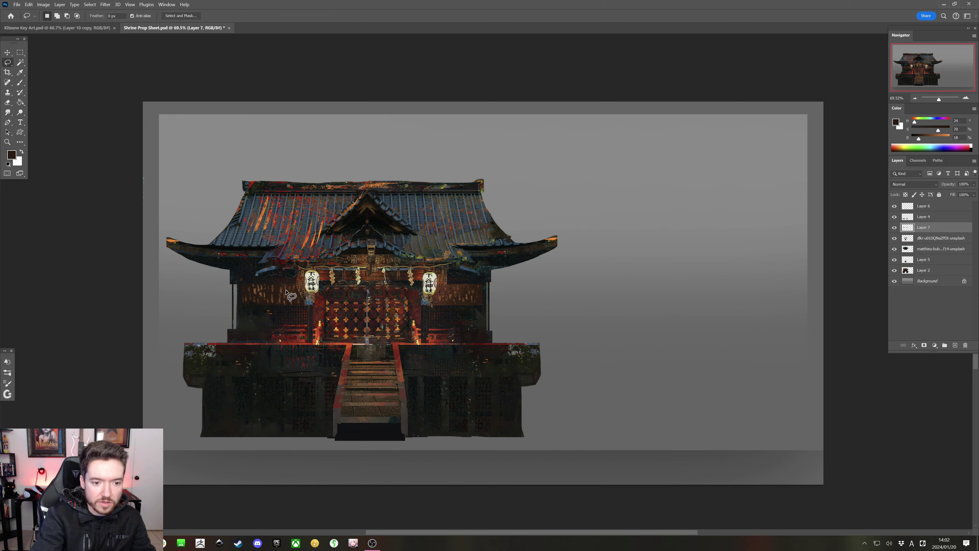
pyautogui.moveTo(285, 291)
pyautogui.mouseDown()
pyautogui.moveTo(286, 301)
pyautogui.moveTo(259, 292)
pyautogui.moveTo(260, 303)
pyautogui.mouseUp()
pyautogui.press('shift')
pyautogui.press('b')
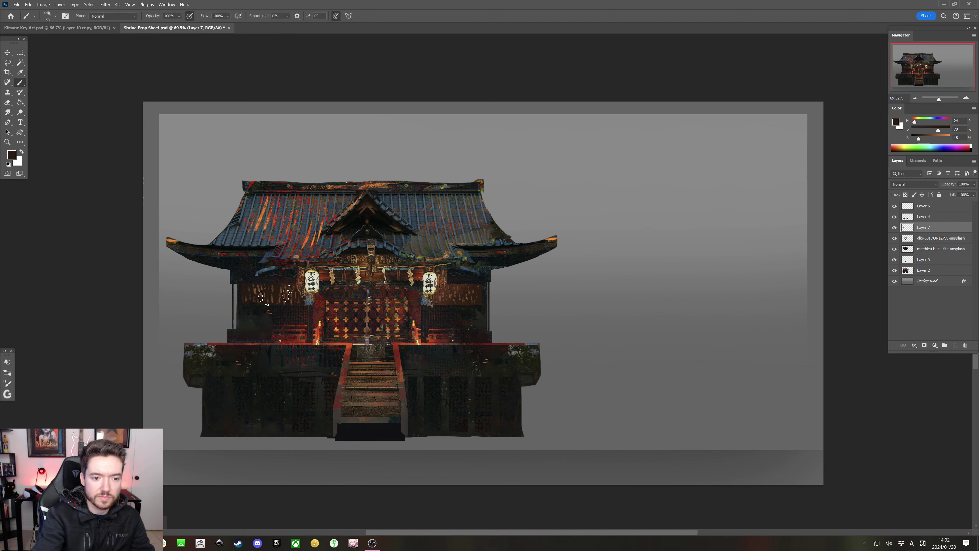
pyautogui.press('[')
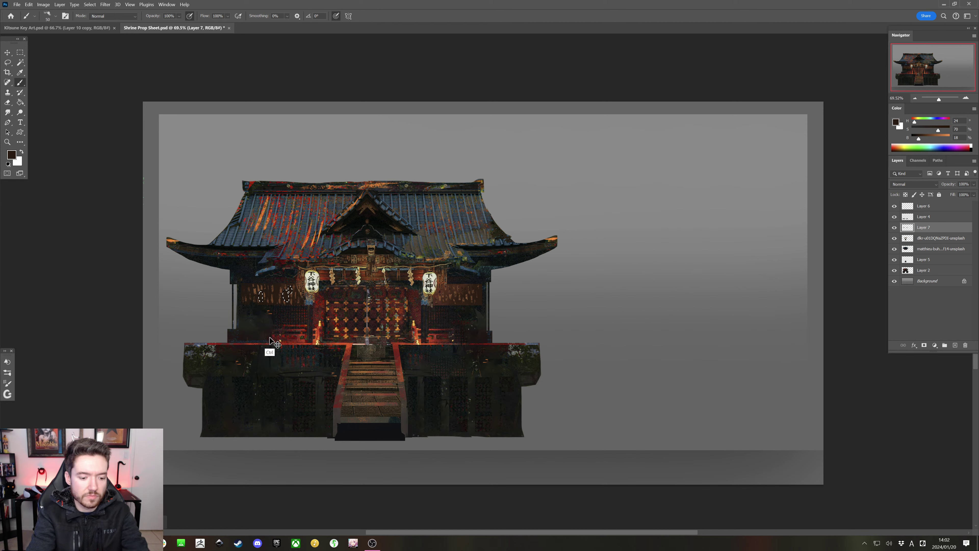
pyautogui.hotkey('ctrl', 'd')
# Touch up the wall panel edge beside the left-hand lantern with small strokes of sampled dark and reddish browns
pyautogui.press('[')
pyautogui.press('[')
pyautogui.press('[')
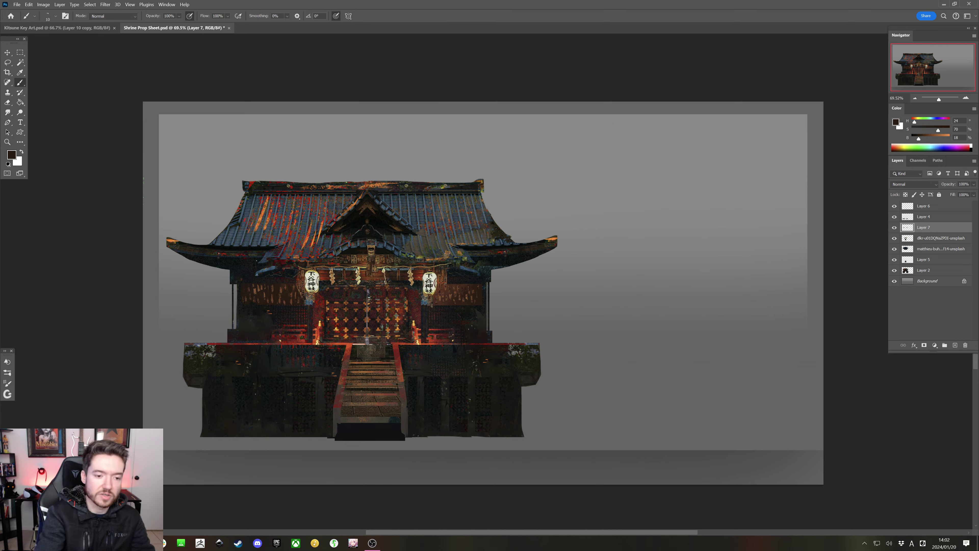
pyautogui.keyDown('alt'); pyautogui.click(310, 280); pyautogui.keyUp('alt')
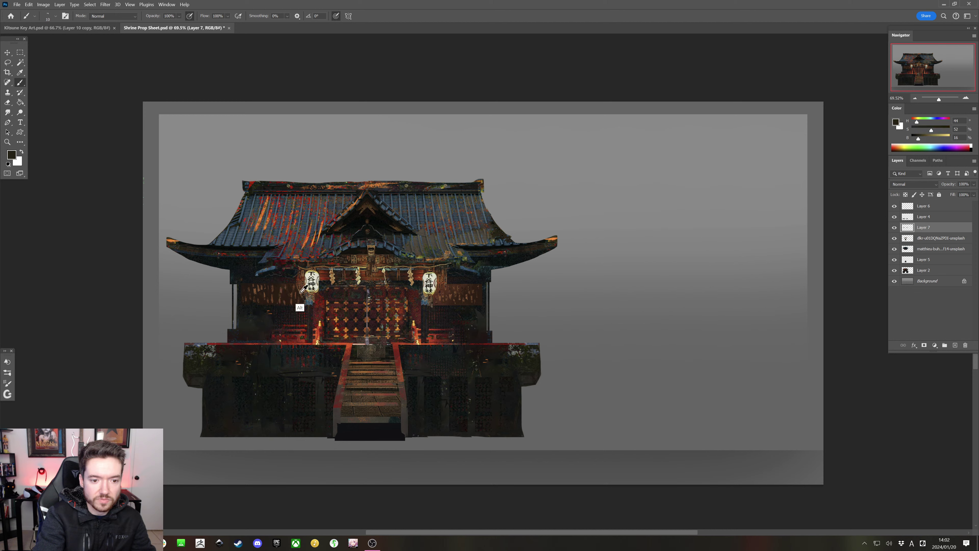
pyautogui.keyDown('alt'); pyautogui.click(302, 288); pyautogui.keyUp('alt')
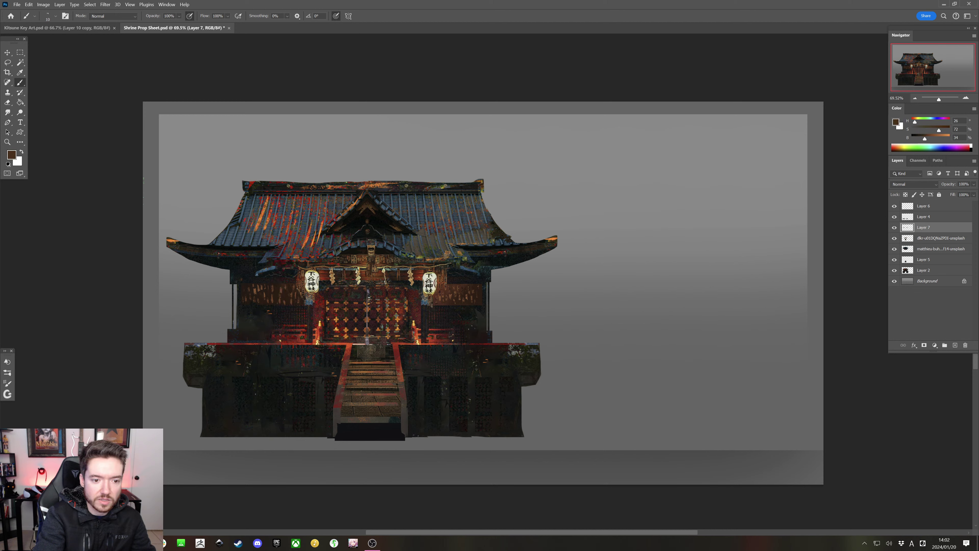
pyautogui.keyDown('alt'); pyautogui.click(299, 287); pyautogui.keyUp('alt')
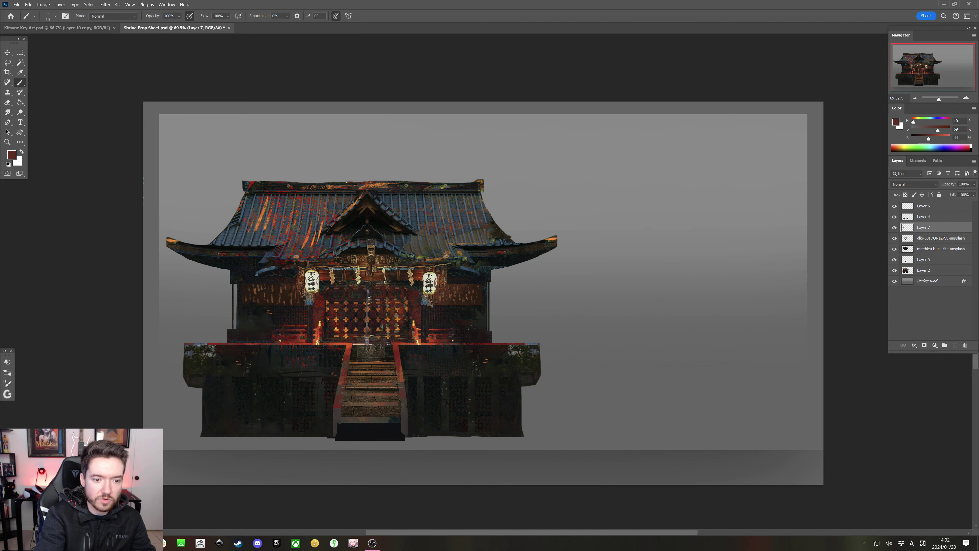
pyautogui.press('[')
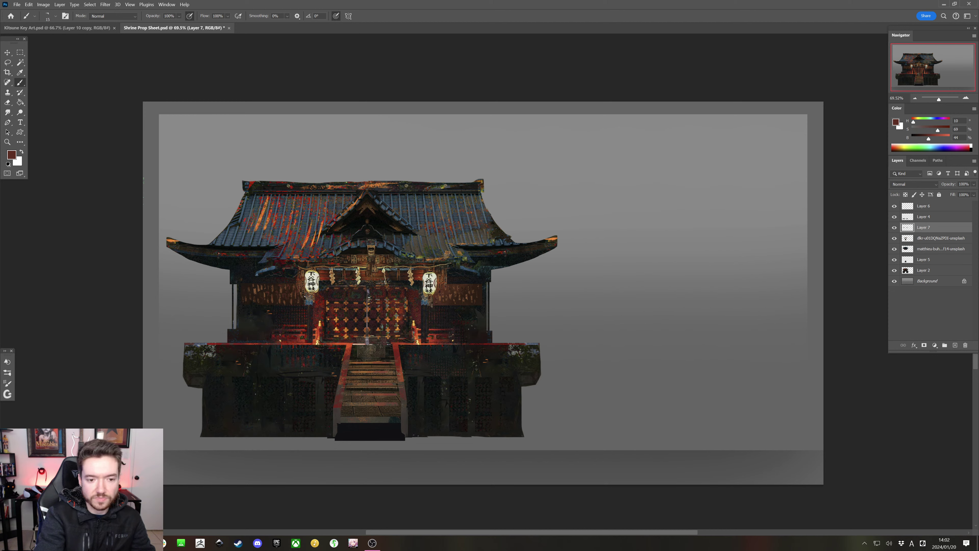
pyautogui.moveTo(613, 165); pyautogui.dragTo(627, 214)
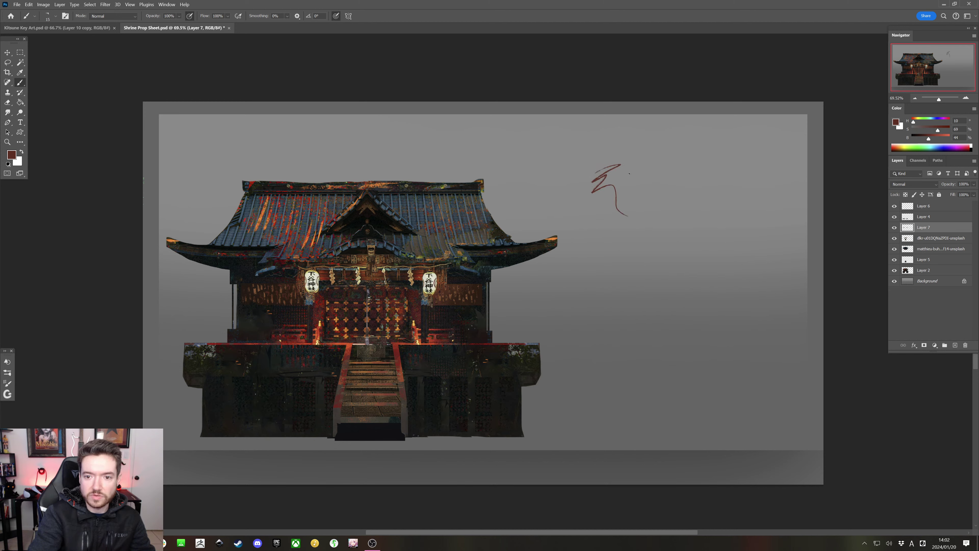
pyautogui.moveTo(621, 173)
pyautogui.mouseDown()
pyautogui.moveTo(647, 201)
pyautogui.moveTo(625, 204)
pyautogui.mouseUp()
pyautogui.hotkey('ctrl', 'z')
pyautogui.hotkey('ctrl', 'z')
pyautogui.hotkey('ctrl', 'z')
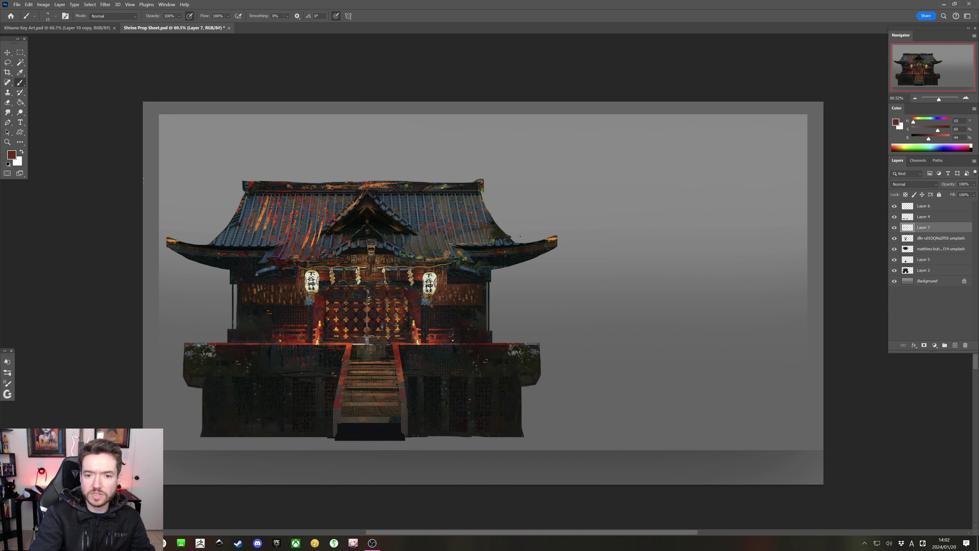
# Touch up the lower right-hand roof slope with a smaller brush, using sampled dark slate blue and near-black
pyautogui.keyDown('alt'); pyautogui.click(500, 226); pyautogui.keyUp('alt')
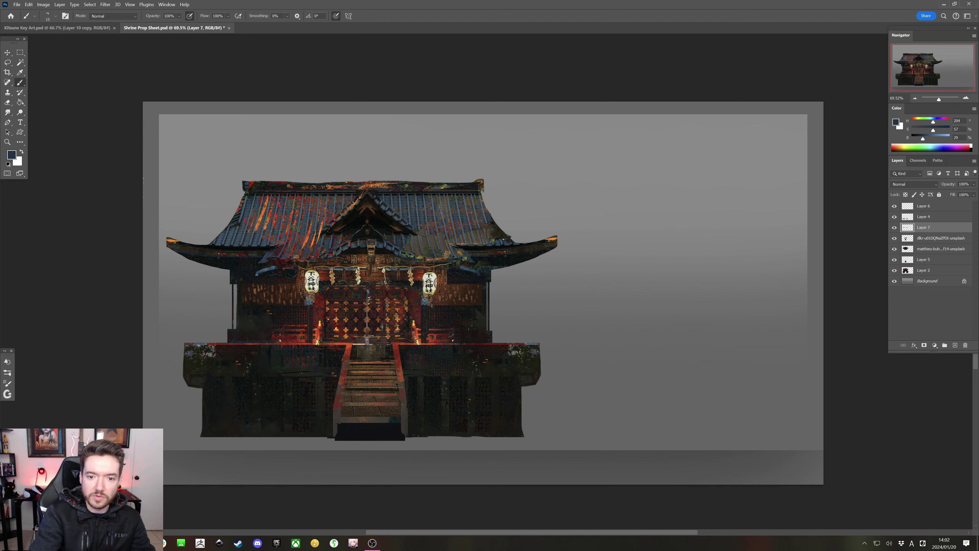
pyautogui.press('[')
pyautogui.keyDown('alt'); pyautogui.click(503, 241); pyautogui.keyUp('alt')
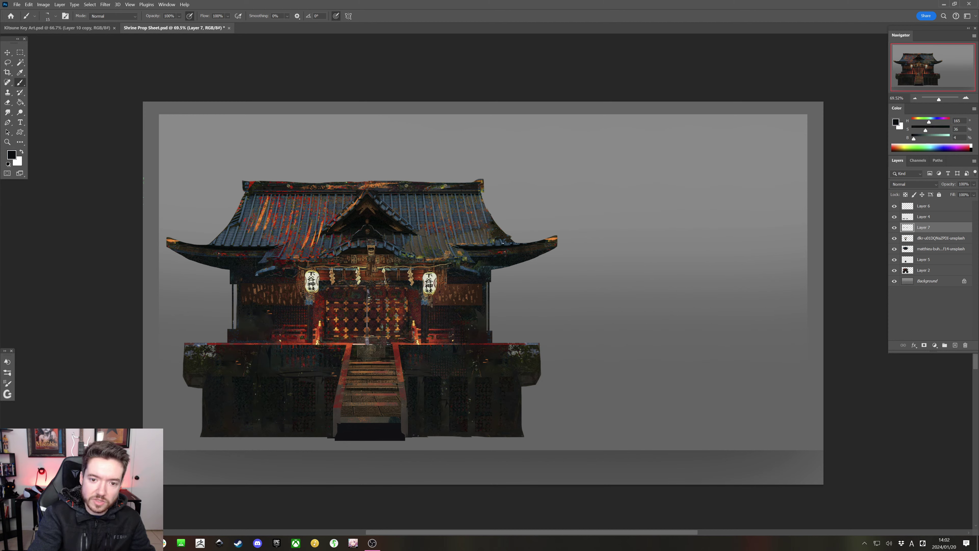
pyautogui.keyDown('alt'); pyautogui.click(497, 231); pyautogui.keyUp('alt')
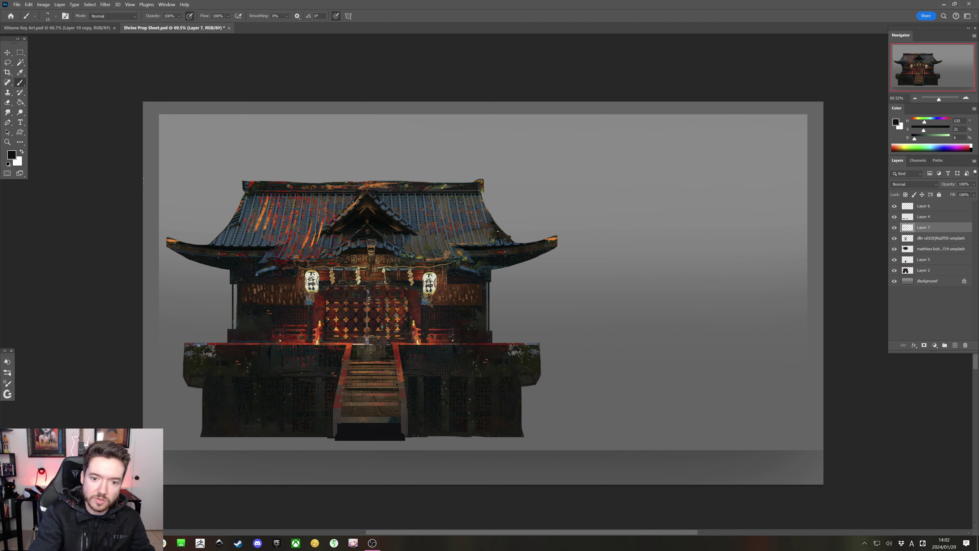
pyautogui.keyDown('alt'); pyautogui.click(501, 240); pyautogui.keyUp('alt')
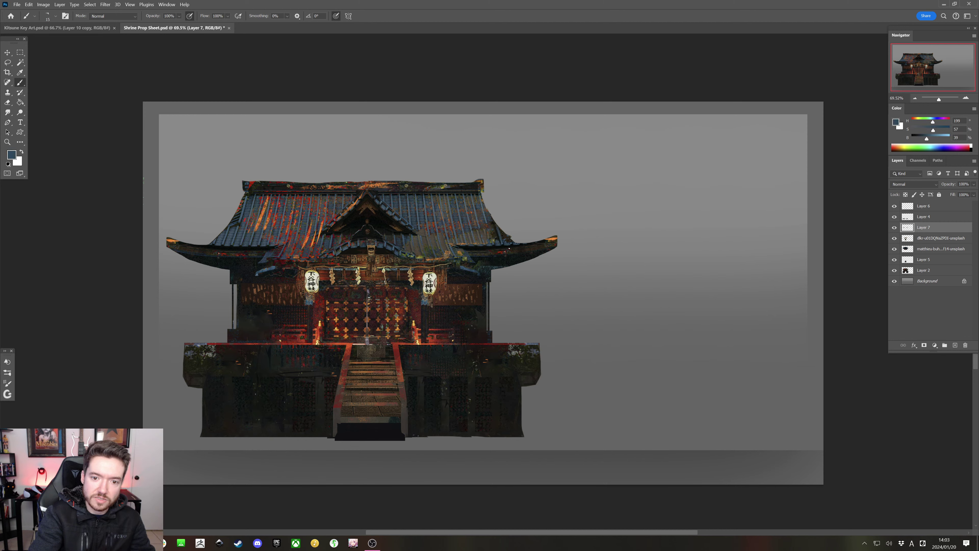
pyautogui.keyDown('alt'); pyautogui.click(505, 241); pyautogui.keyUp('alt')
pyautogui.keyDown('alt'); pyautogui.click(502, 236); pyautogui.keyUp('alt')
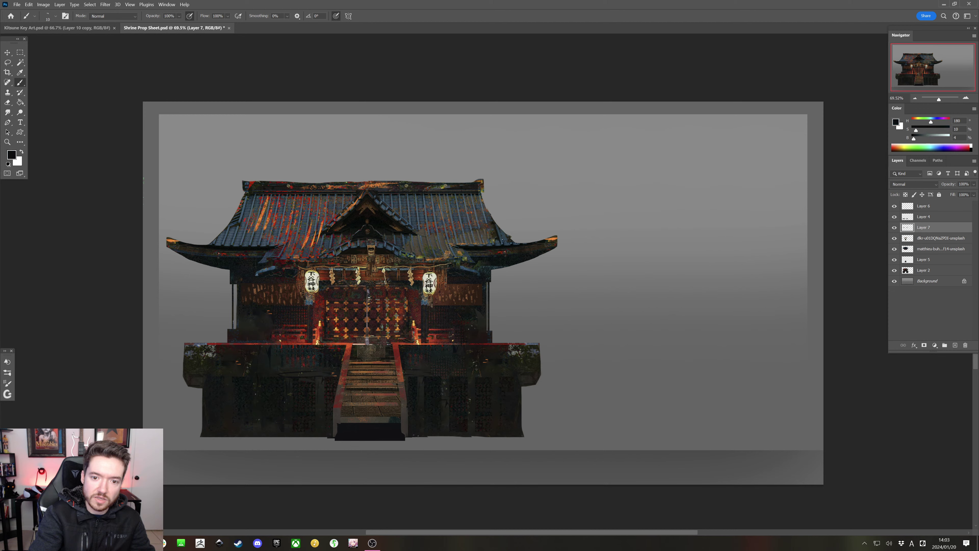
# Blend the tiles into the right-hand eave below the slope with small strokes of sampled near-black and slate blue
pyautogui.keyDown('alt'); pyautogui.click(506, 243); pyautogui.keyUp('alt')
pyautogui.keyDown('alt'); pyautogui.click(503, 262); pyautogui.keyUp('alt')
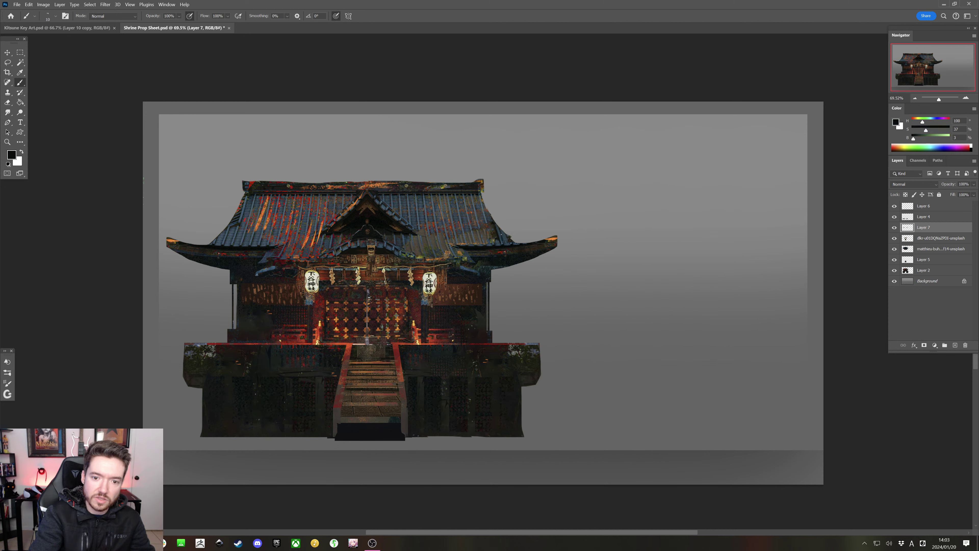
pyautogui.keyDown('alt'); pyautogui.click(501, 252); pyautogui.keyUp('alt')
pyautogui.keyDown('alt'); pyautogui.click(502, 259); pyautogui.keyUp('alt')
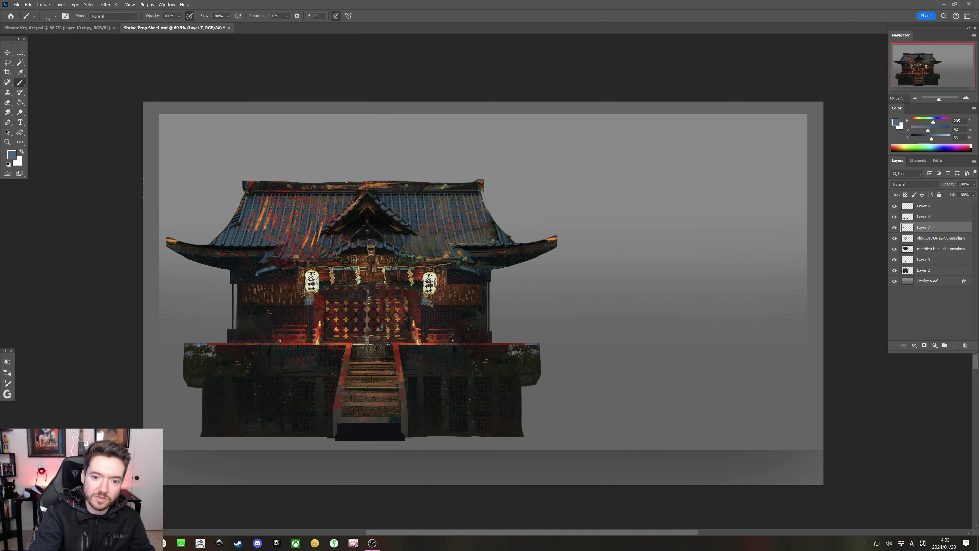
# Refine the tile ends at the right-hand roof corner with sampled near-black, slate blue and dark olive
pyautogui.keyDown('alt'); pyautogui.click(500, 231); pyautogui.keyUp('alt')
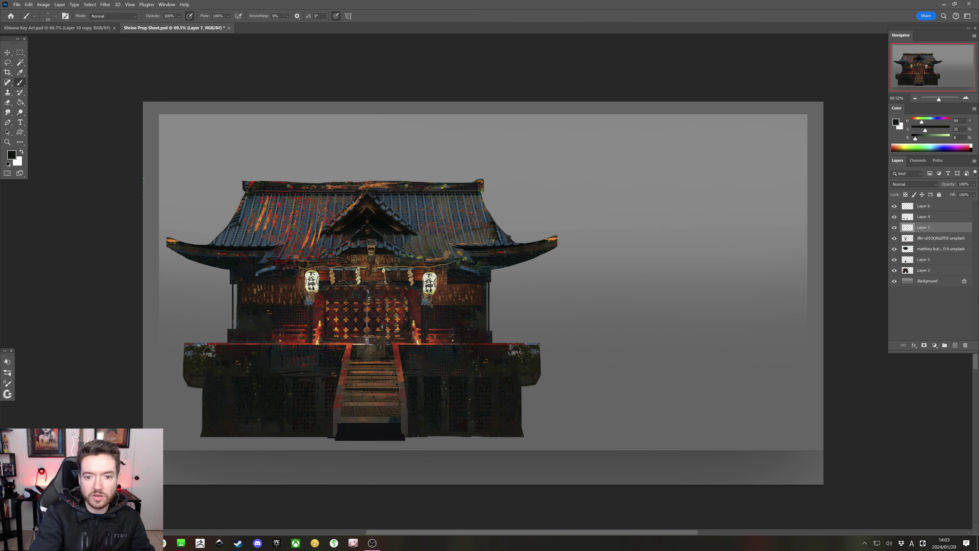
pyautogui.keyDown('alt'); pyautogui.click(503, 232); pyautogui.keyUp('alt')
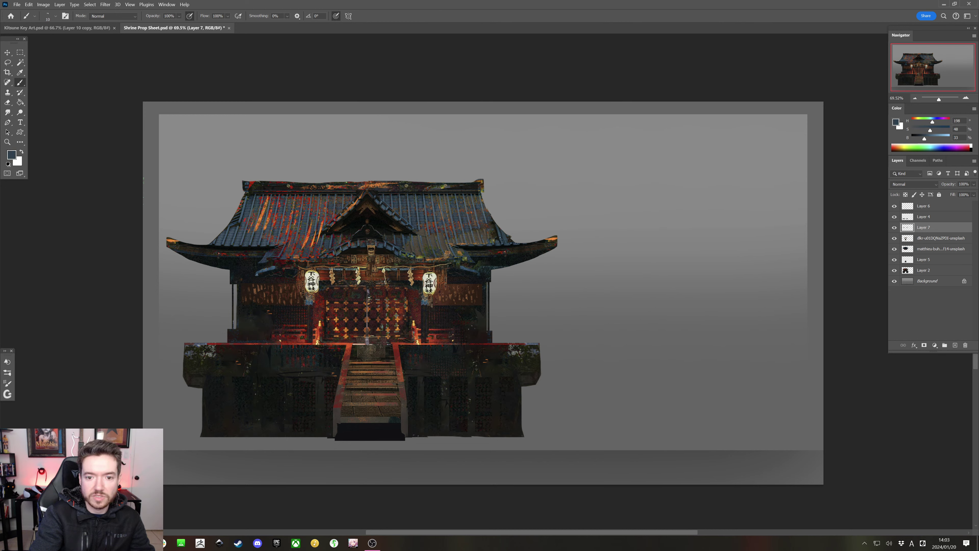
pyautogui.keyDown('alt'); pyautogui.click(501, 233); pyautogui.keyUp('alt')
pyautogui.keyDown('alt'); pyautogui.click(500, 243); pyautogui.keyUp('alt')
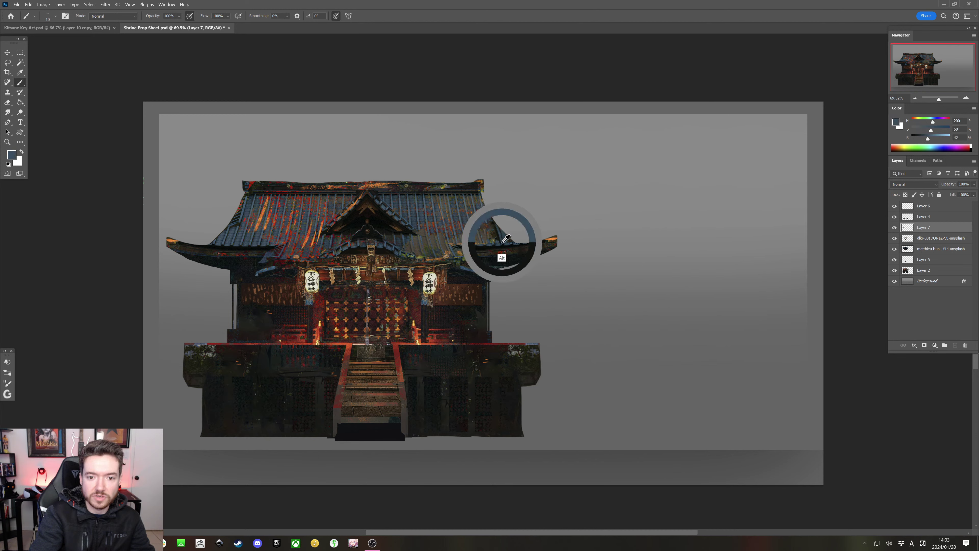
pyautogui.keyDown('alt'); pyautogui.click(500, 243); pyautogui.keyUp('alt')
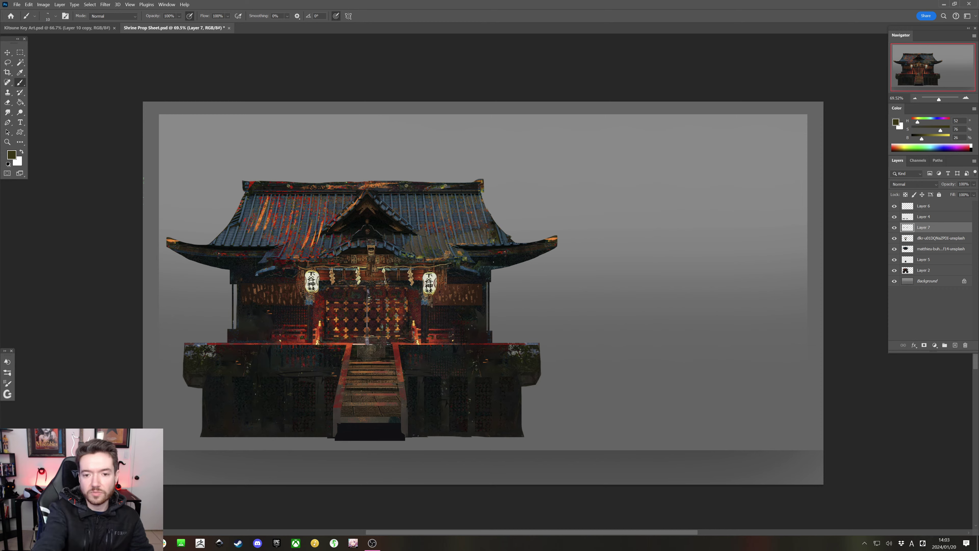
# Try to paint a near-black accent shape just outside the right-hand roof slope, and undo it
pyautogui.scroll(5, 531, 247)
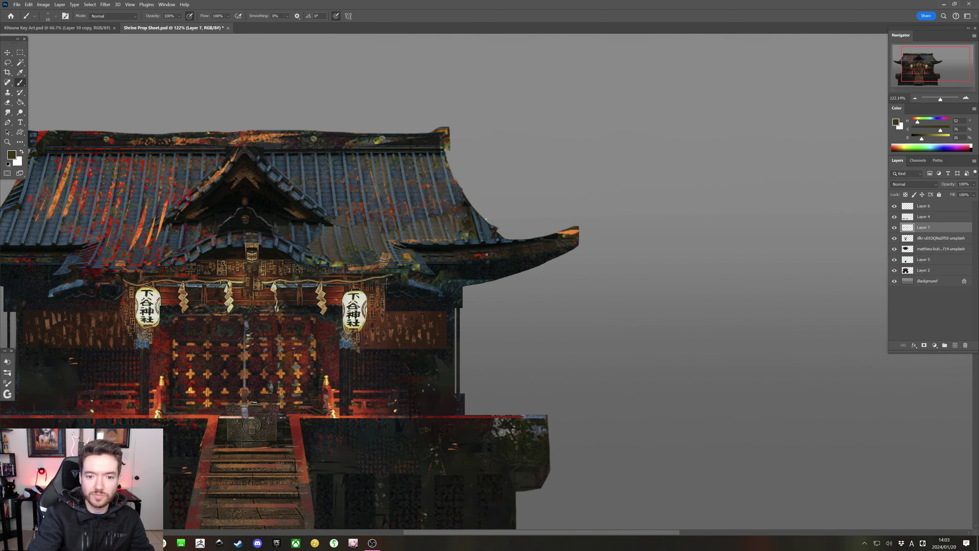
pyautogui.keyDown('alt'); pyautogui.click(497, 225); pyautogui.keyUp('alt')
pyautogui.keyDown('alt'); pyautogui.click(492, 275); pyautogui.keyUp('alt')
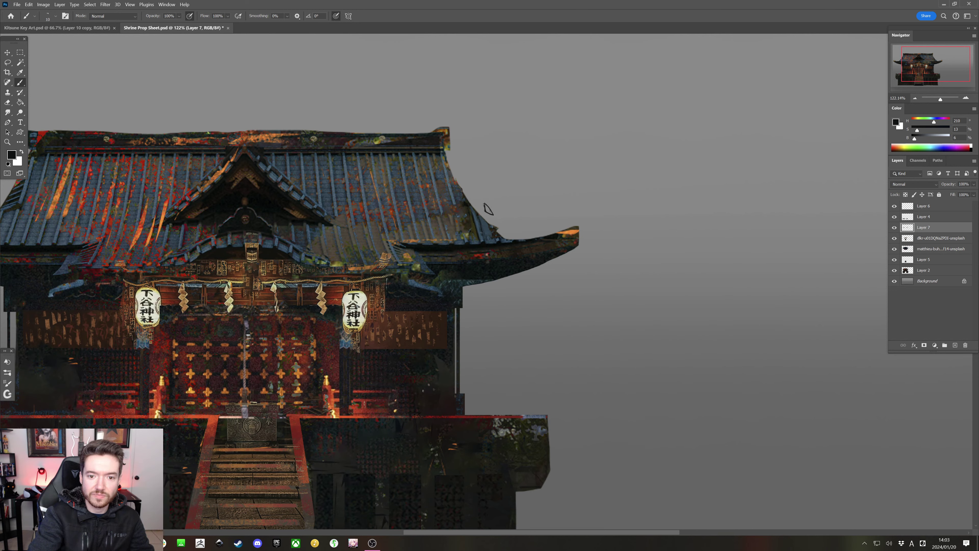
pyautogui.moveTo(488, 209); pyautogui.dragTo(517, 173)
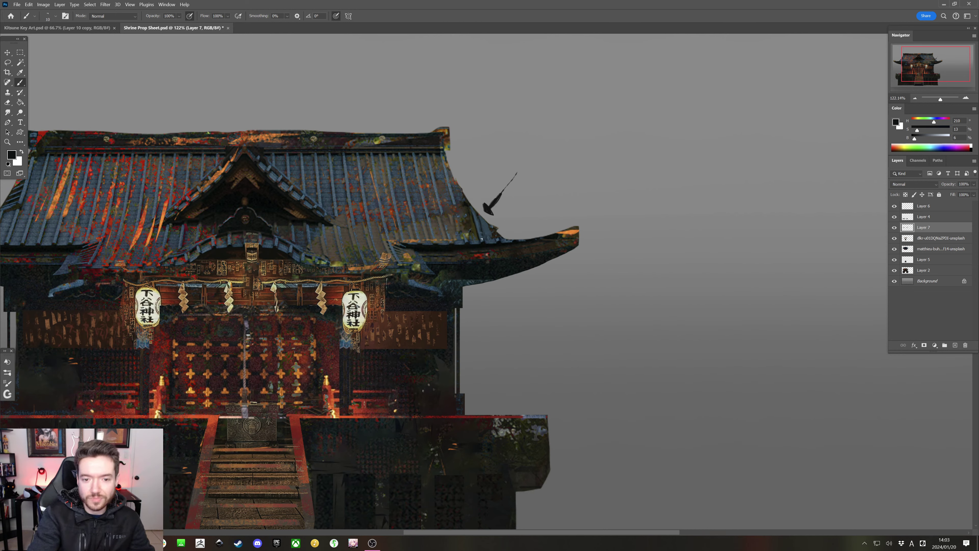
pyautogui.hotkey('ctrl', 'z')
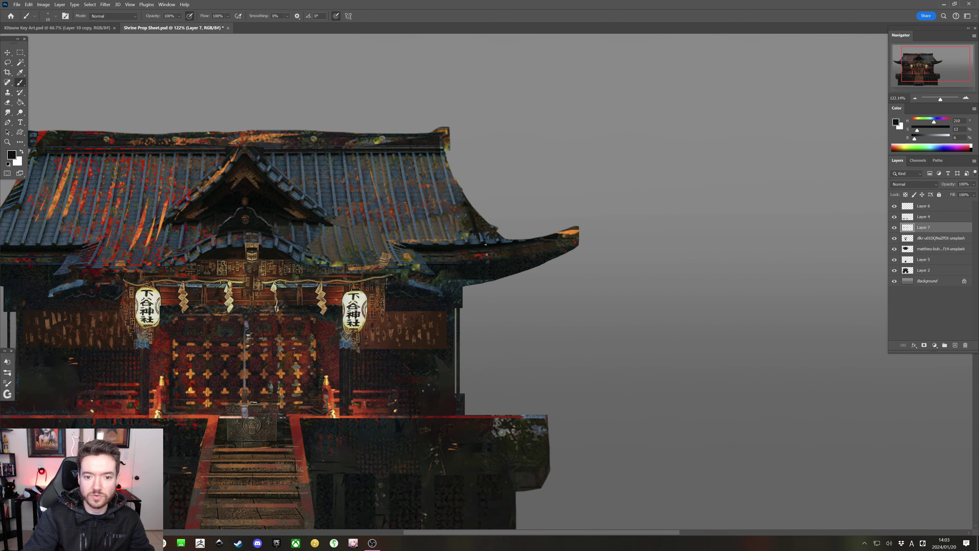
# Paint over the rough spots at the right-hand roof corner and eave with small strokes of sampled slate blues and near-black
pyautogui.scroll(-3, 485, 245)
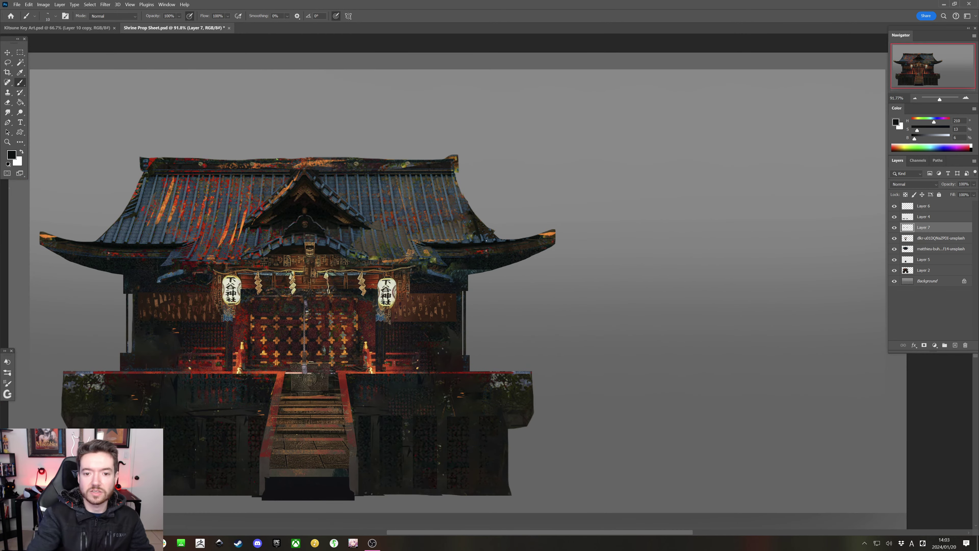
pyautogui.keyDown('alt'); pyautogui.click(488, 238); pyautogui.keyUp('alt')
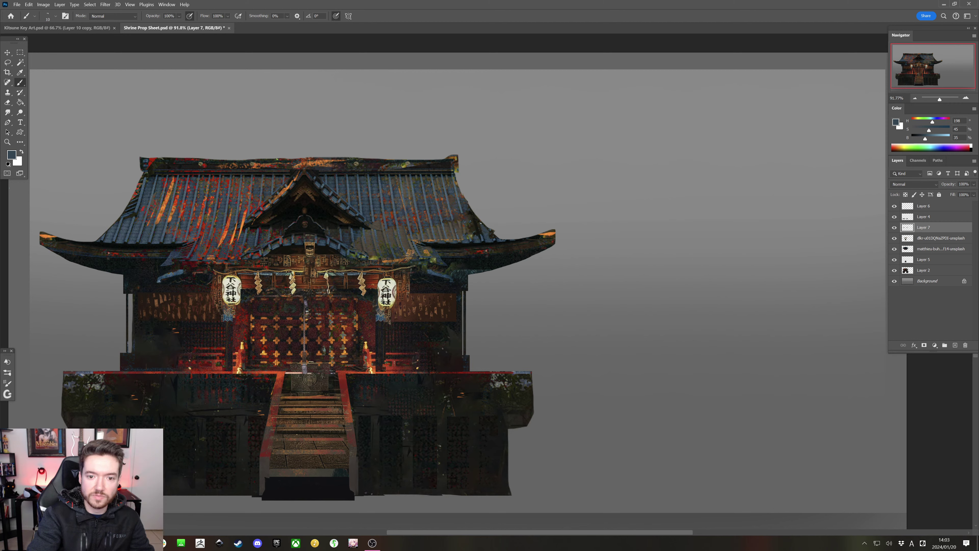
pyautogui.keyDown('alt'); pyautogui.click(482, 233); pyautogui.keyUp('alt')
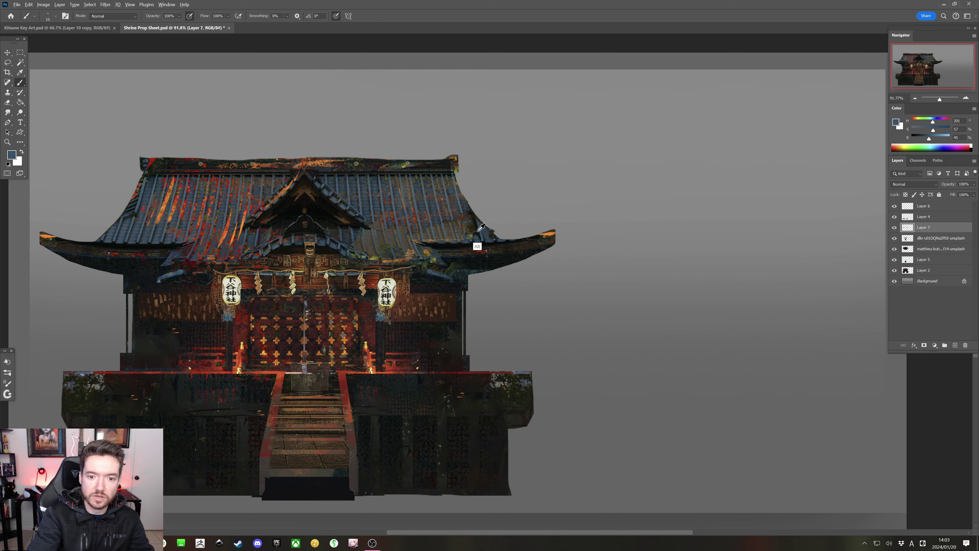
pyautogui.keyDown('alt'); pyautogui.click(478, 247); pyautogui.keyUp('alt')
pyautogui.keyDown('alt'); pyautogui.click(480, 229); pyautogui.keyUp('alt')
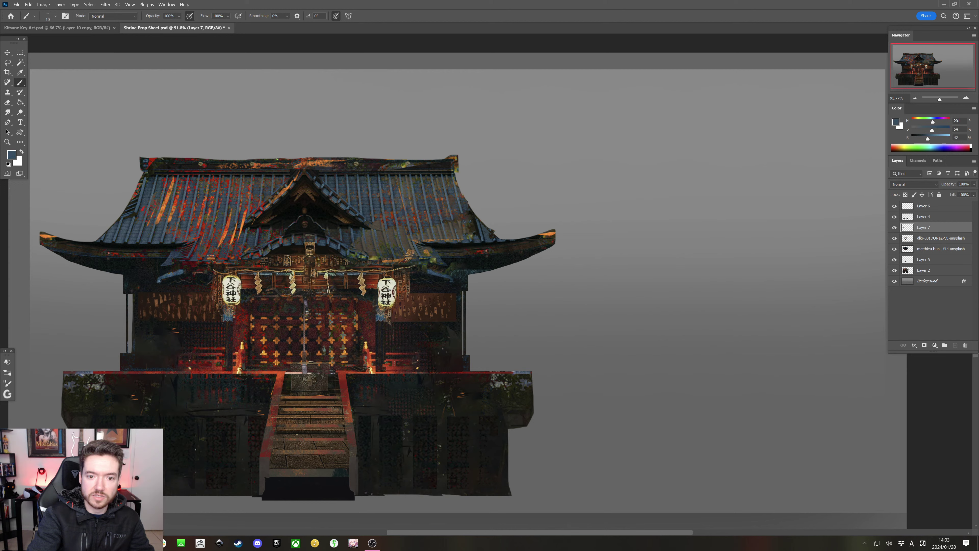
pyautogui.keyDown('alt'); pyautogui.click(486, 230); pyautogui.keyUp('alt')
pyautogui.keyDown('alt'); pyautogui.click(481, 255); pyautogui.keyUp('alt')
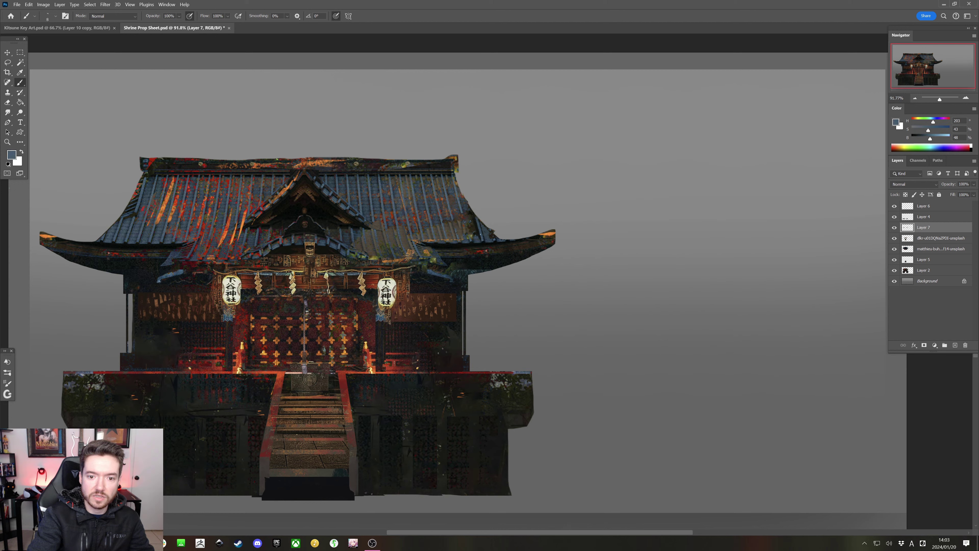
pyautogui.keyDown('alt'); pyautogui.click(478, 253); pyautogui.keyUp('alt')
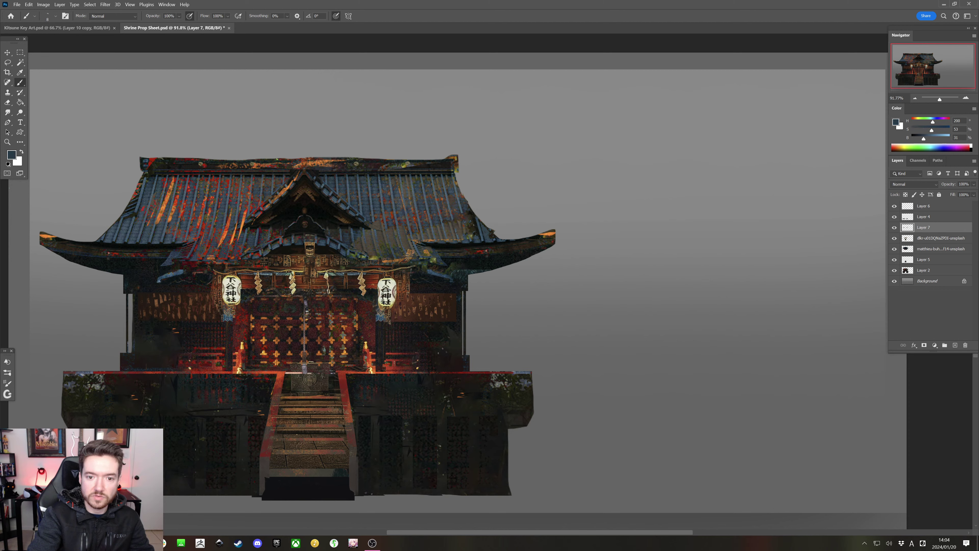
pyautogui.keyDown('alt'); pyautogui.click(478, 248); pyautogui.keyUp('alt')
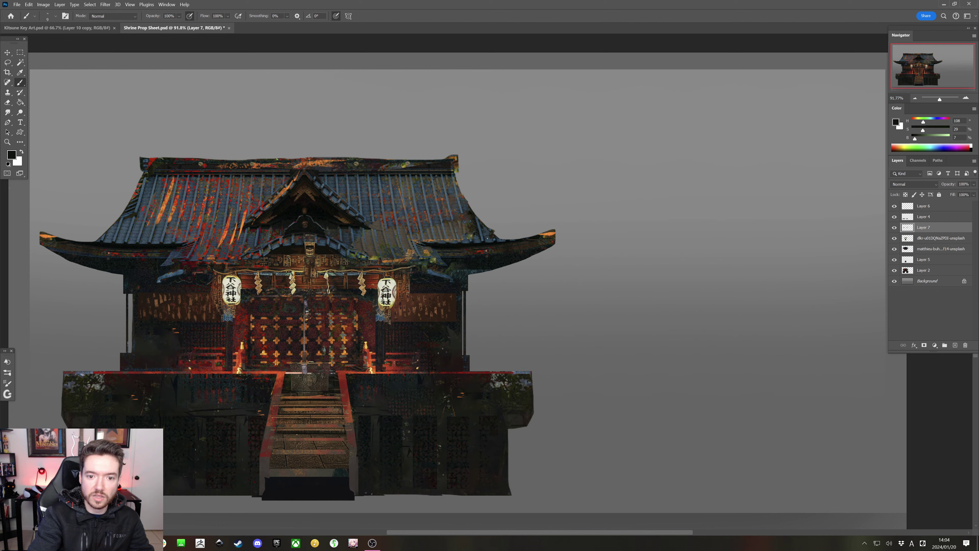
pyautogui.scroll(3, 482, 214)
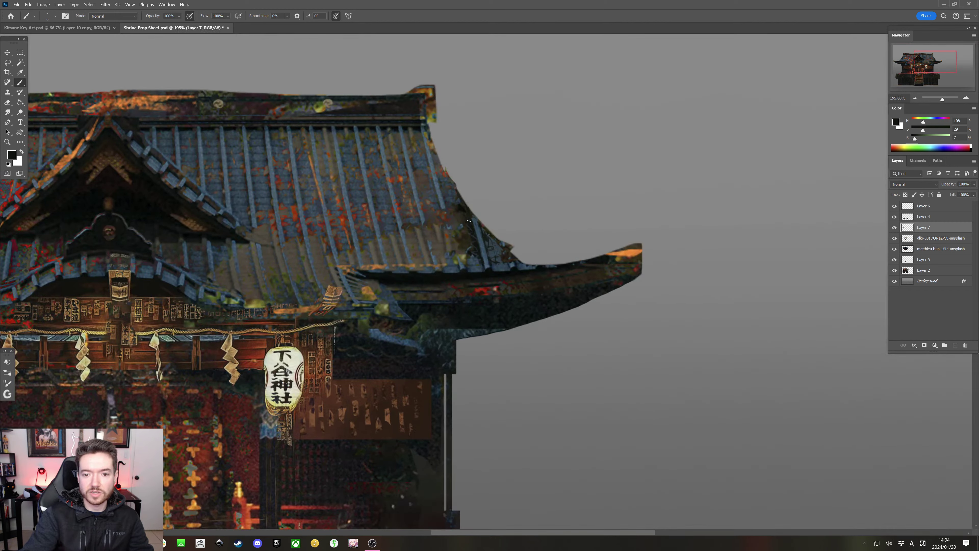
pyautogui.scroll(-4, 461, 225)
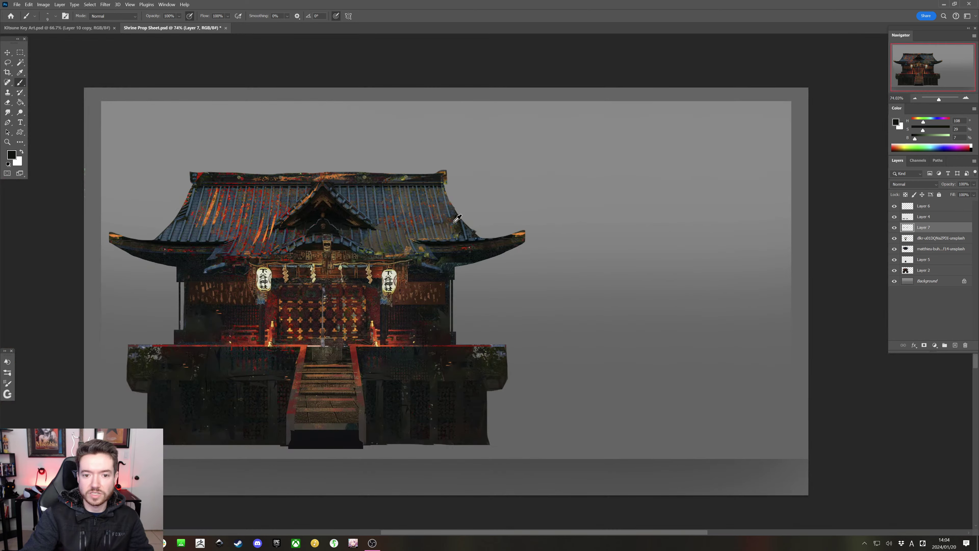
pyautogui.scroll(1, 458, 218)
pyautogui.scroll(-1, 438, 262)
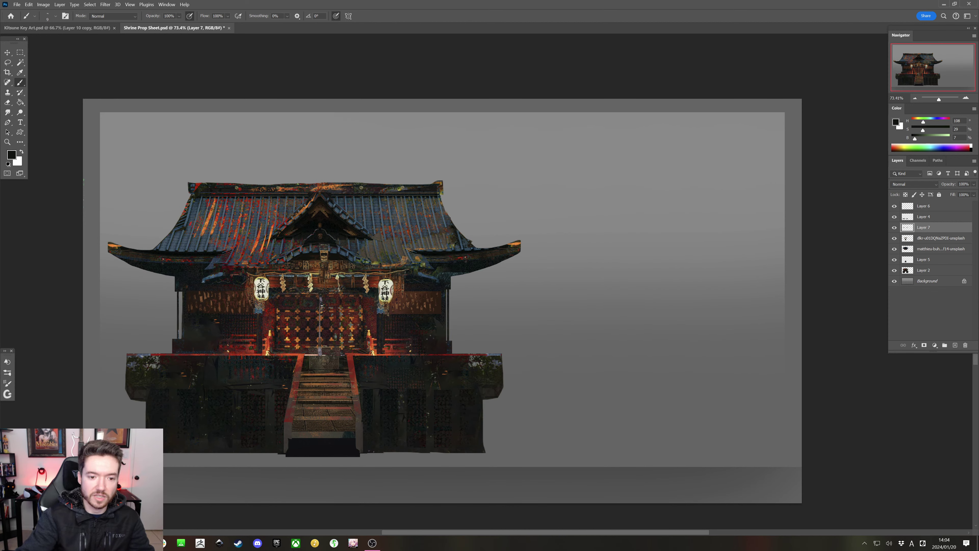
# Touch up the brown wall panels beside both lanterns and the right-hand panel's outer part with sampled reddish and dark browns
pyautogui.scroll(1, 108, 382)
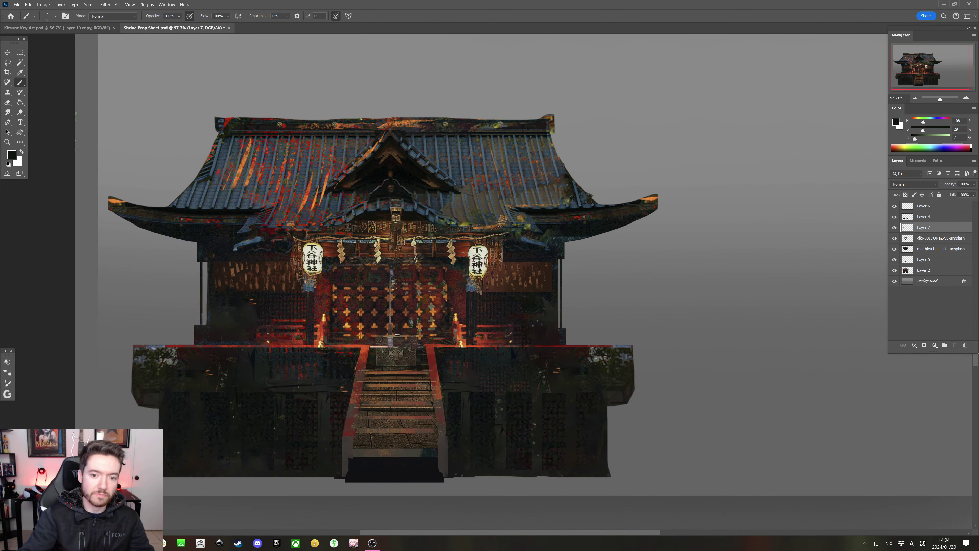
pyautogui.keyDown('alt'); pyautogui.click(297, 268); pyautogui.keyUp('alt')
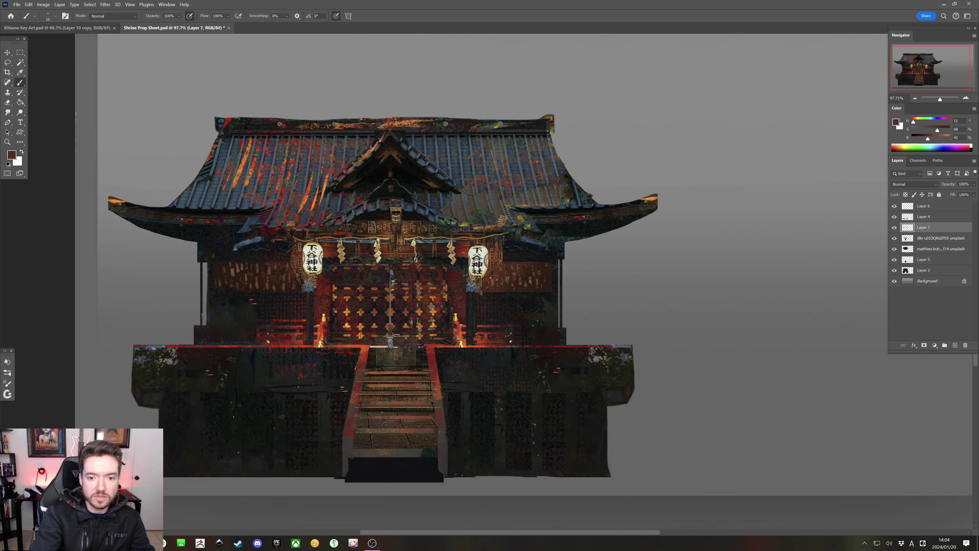
pyautogui.keyDown('alt'); pyautogui.click(499, 275); pyautogui.keyUp('alt')
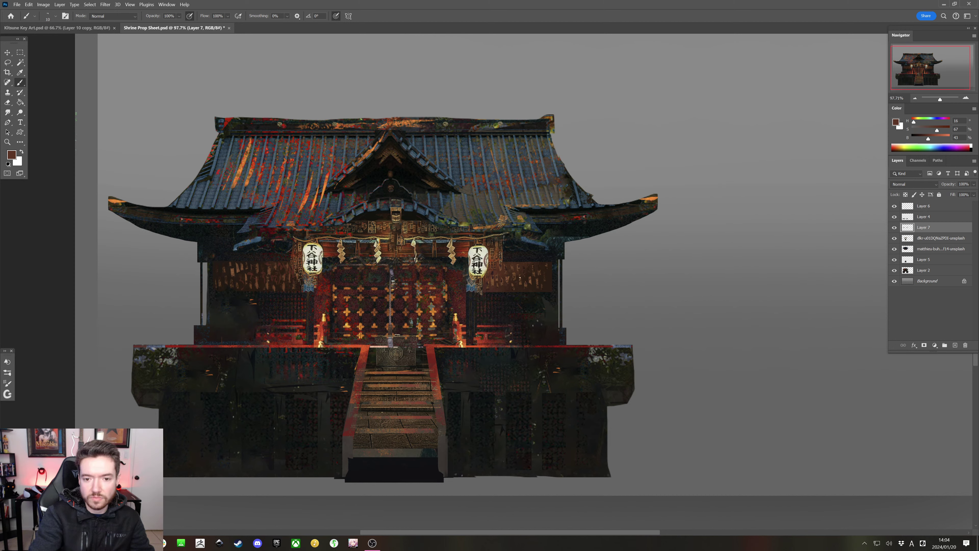
pyautogui.keyDown('alt'); pyautogui.click(518, 274); pyautogui.keyUp('alt')
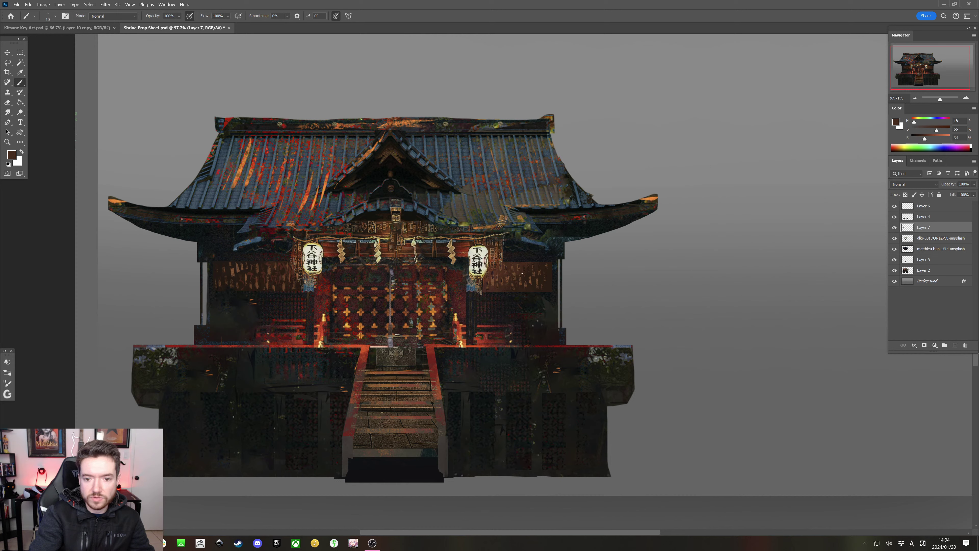
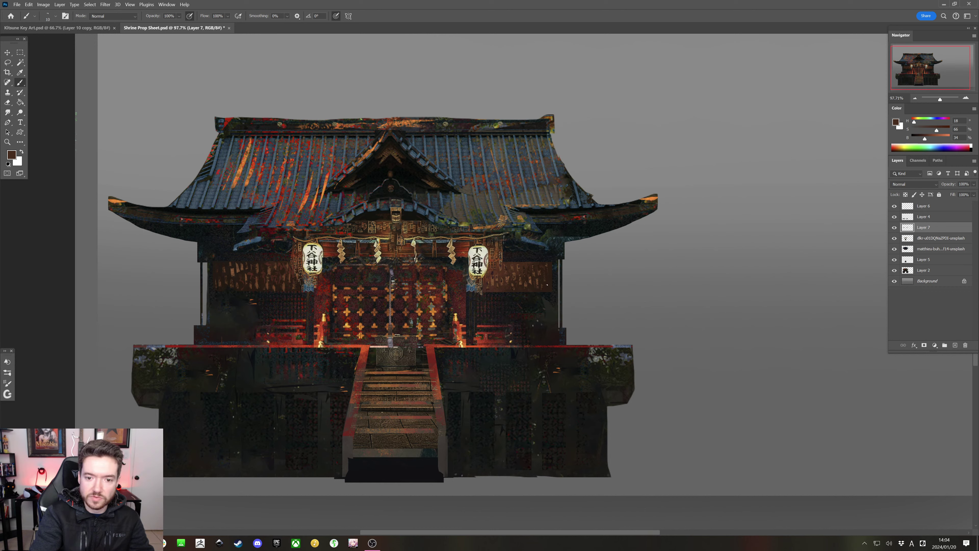
pyautogui.keyDown('alt'); pyautogui.click(541, 265); pyautogui.keyUp('alt')
pyautogui.keyDown('alt'); pyautogui.click(539, 273); pyautogui.keyUp('alt')
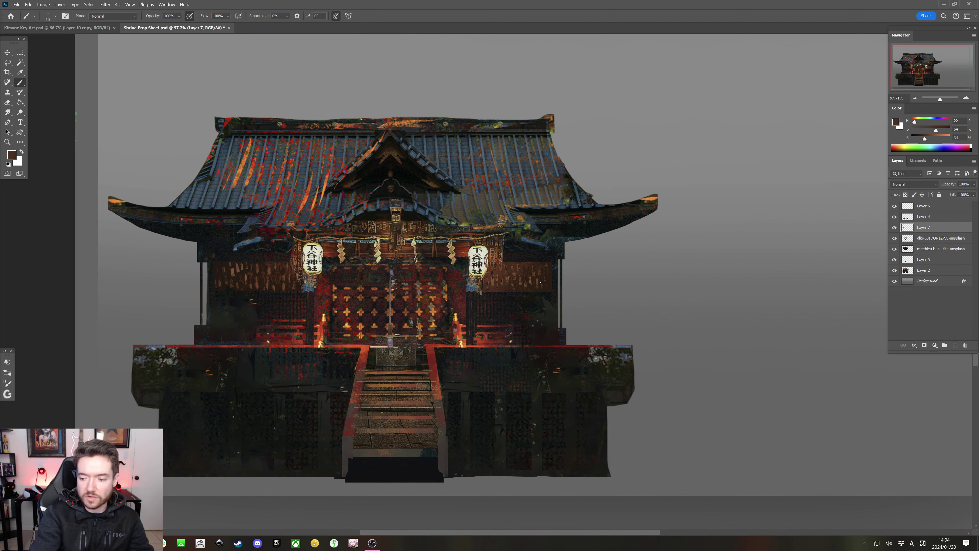
# Clean up the dark lattice wall below the right-hand panel with sampled near-black tones and dark reddish brown, enlarging the brush
pyautogui.keyDown('alt'); pyautogui.click(541, 309); pyautogui.keyUp('alt')
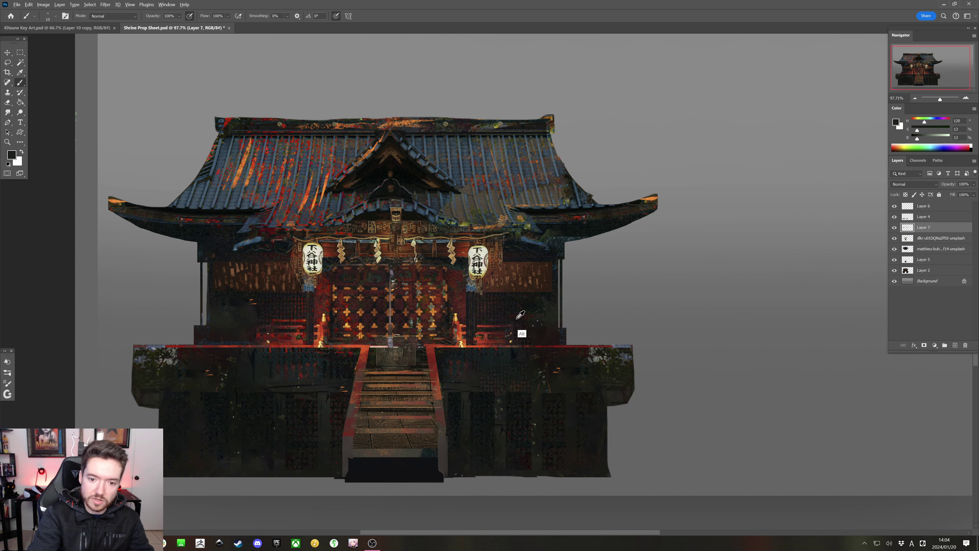
pyautogui.keyDown('alt'); pyautogui.click(509, 307); pyautogui.keyUp('alt')
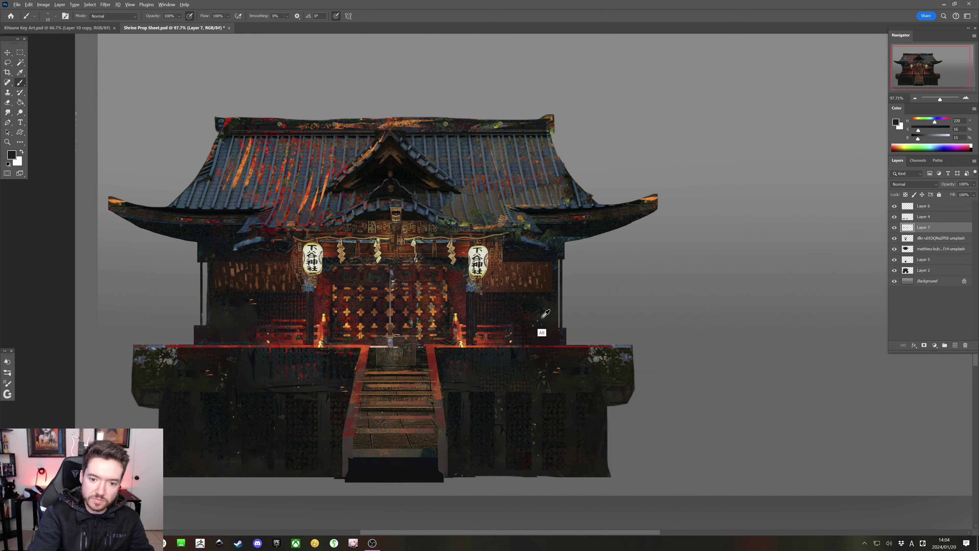
pyautogui.keyDown('alt'); pyautogui.click(538, 333); pyautogui.keyUp('alt')
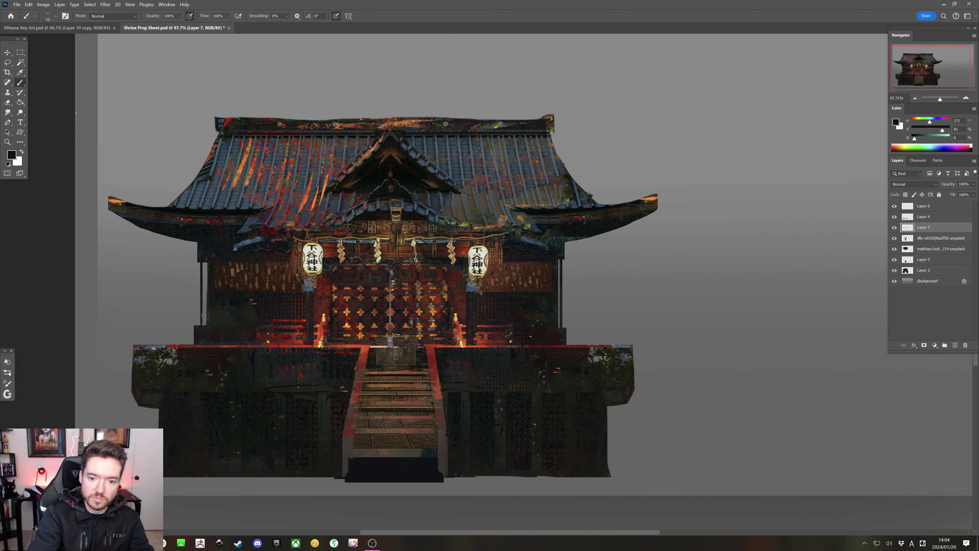
pyautogui.press(']')
pyautogui.keyDown('alt'); pyautogui.click(508, 342); pyautogui.keyUp('alt')
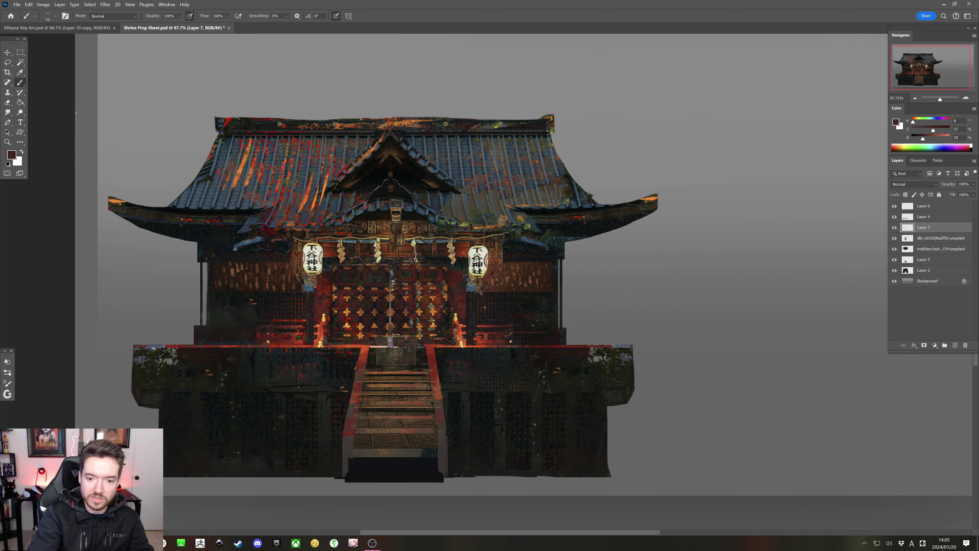
# Try circling the right-hand red railing beside the door in off-white sampled from the lantern, and undo it
pyautogui.press(']')
pyautogui.keyDown('alt'); pyautogui.click(562, 251); pyautogui.keyUp('alt')
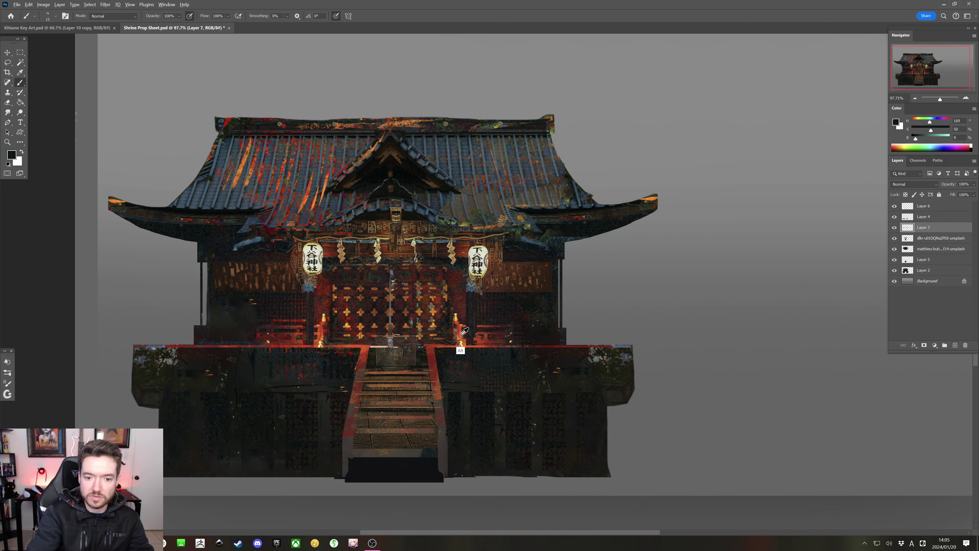
pyautogui.keyDown('alt'); pyautogui.click(486, 265); pyautogui.keyUp('alt')
pyautogui.moveTo(495, 300); pyautogui.dragTo(475, 305)
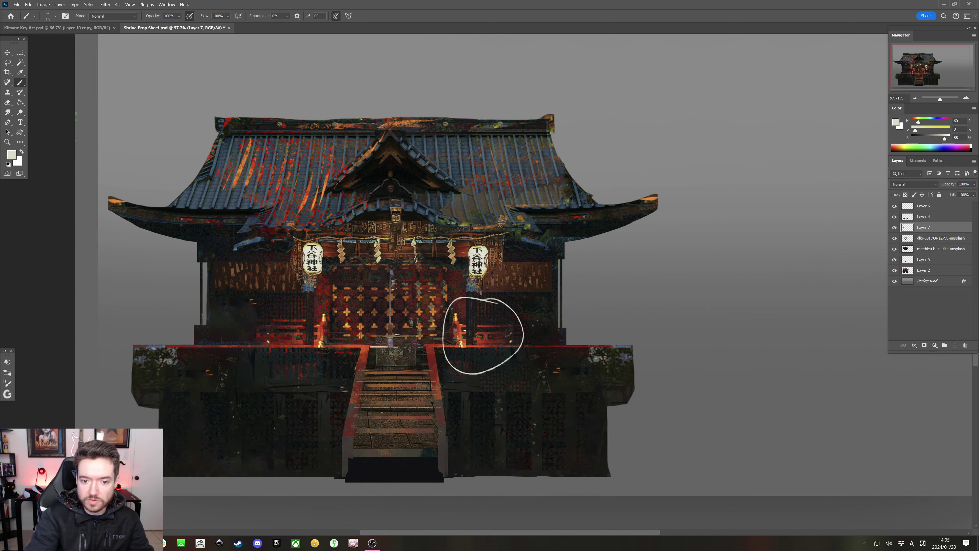
pyautogui.hotkey('ctrl', 'z')
pyautogui.hotkey('ctrl', 'shift', 'z')
pyautogui.hotkey('ctrl', 'z')
# Sketch a simple railing of thin horizontal bars and thicker posts in sampled dark brown on the empty background beside the shrine
pyautogui.keyDown('alt'); pyautogui.click(475, 340); pyautogui.keyUp('alt')
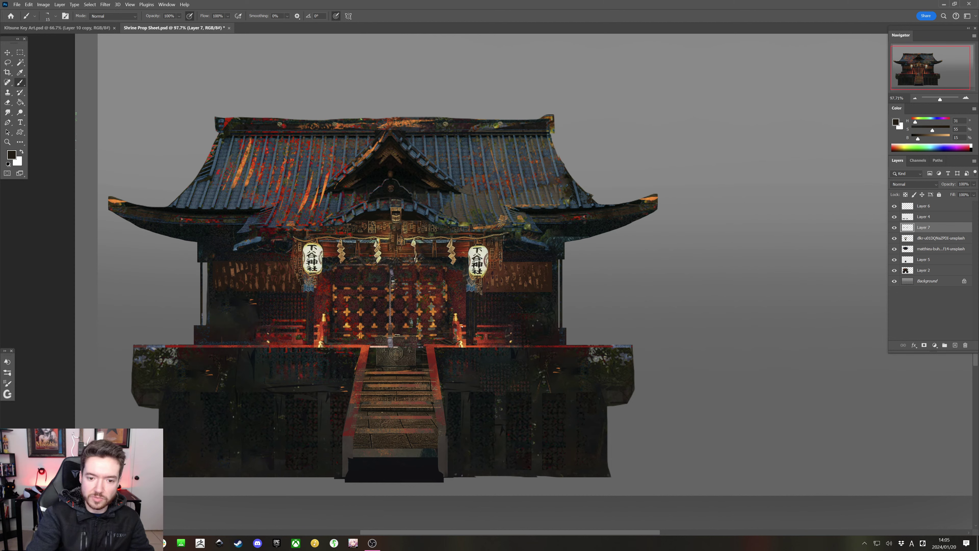
pyautogui.moveTo(615, 309)
pyautogui.mouseDown()
pyautogui.moveTo(615, 274)
pyautogui.moveTo(704, 290)
pyautogui.mouseUp()
pyautogui.keyDown('shift'); pyautogui.click(651, 274); pyautogui.keyUp('shift')
pyautogui.keyDown('shift'); pyautogui.click(699, 274); pyautogui.keyUp('shift')
pyautogui.press(']')
pyautogui.press(']')
pyautogui.press(']')
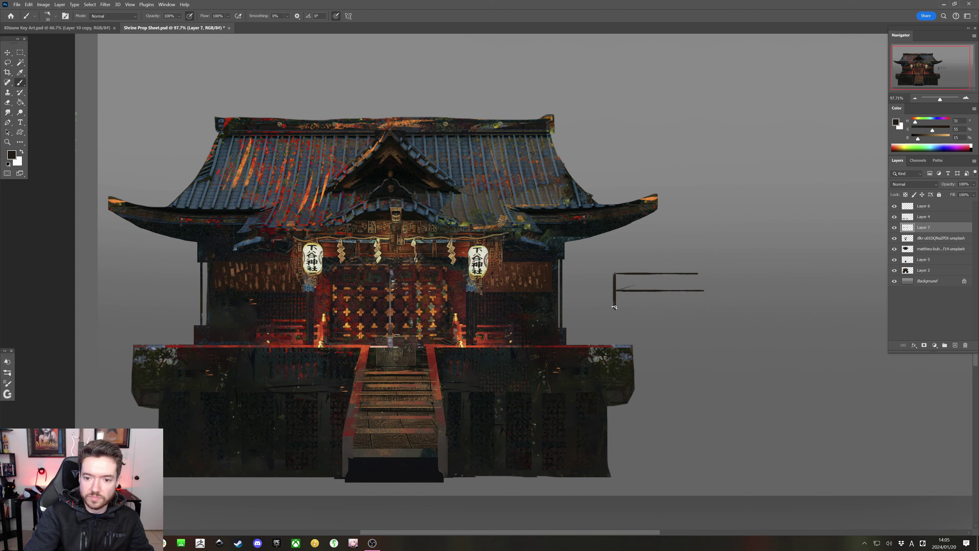
pyautogui.moveTo(615, 308)
pyautogui.mouseDown()
pyautogui.moveTo(664, 313)
pyautogui.moveTo(674, 292)
pyautogui.mouseUp()
pyautogui.press('[')
pyautogui.press('[')
pyautogui.press('[')
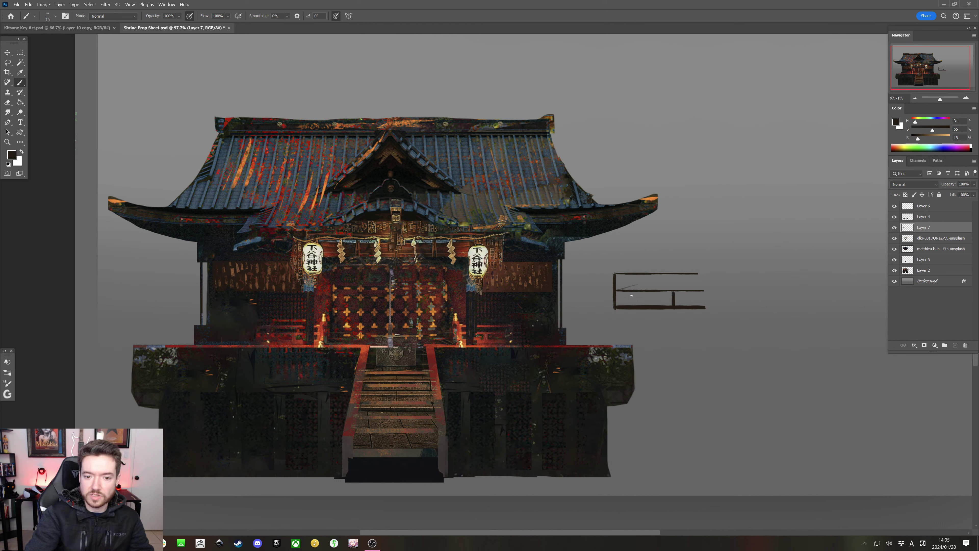
# Undo all the strokes of the railing sketch beside the shrine
pyautogui.hotkey('ctrl', 'z')
pyautogui.hotkey('ctrl', 'z')
pyautogui.hotkey('ctrl', 'z')
pyautogui.hotkey('ctrl', 'z')
pyautogui.hotkey('ctrl', 'z')
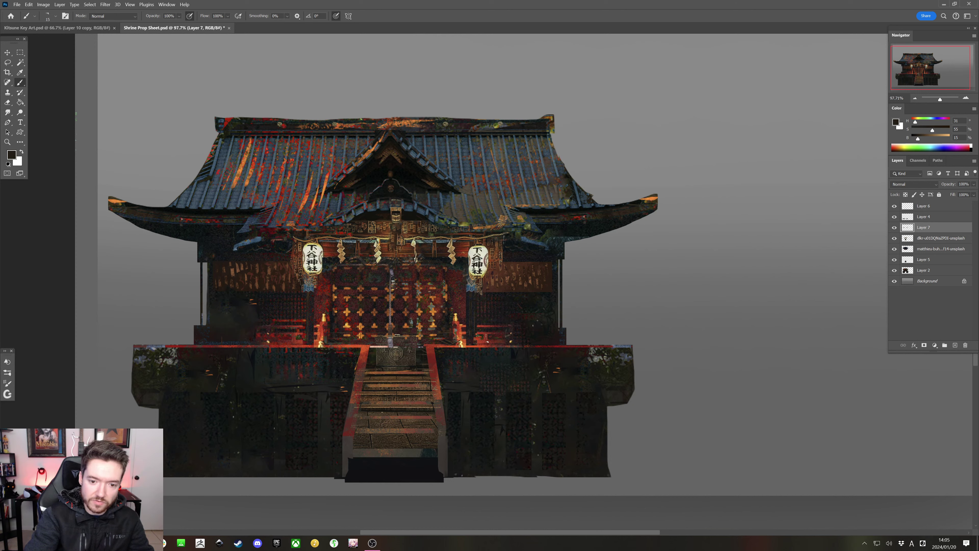
# Extend the right-hand railing outward along the platform's top edge with a small brush in sampled dark reddish brown
pyautogui.keyDown('alt'); pyautogui.click(499, 355); pyautogui.keyUp('alt')
pyautogui.press(']')
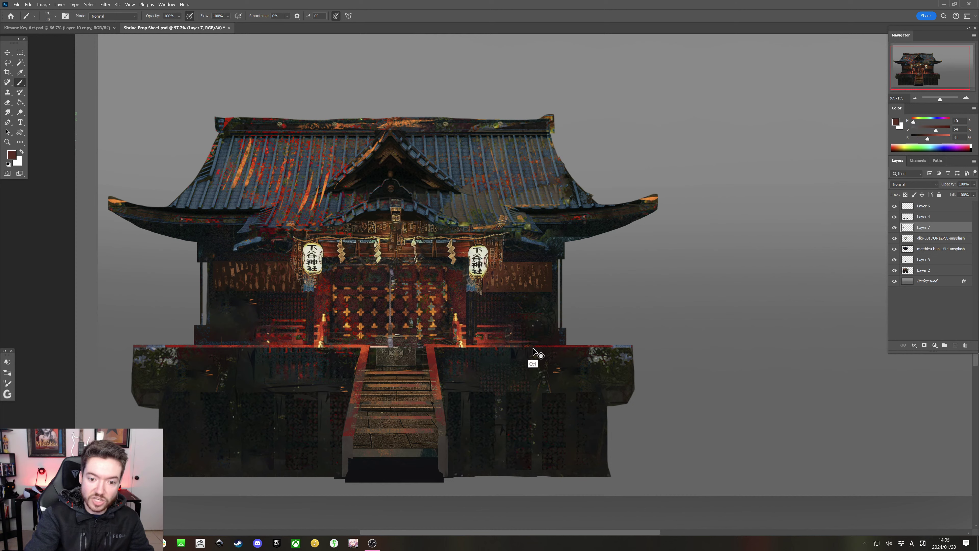
pyautogui.keyDown('alt'); pyautogui.click(502, 357); pyautogui.keyUp('alt')
pyautogui.press(']')
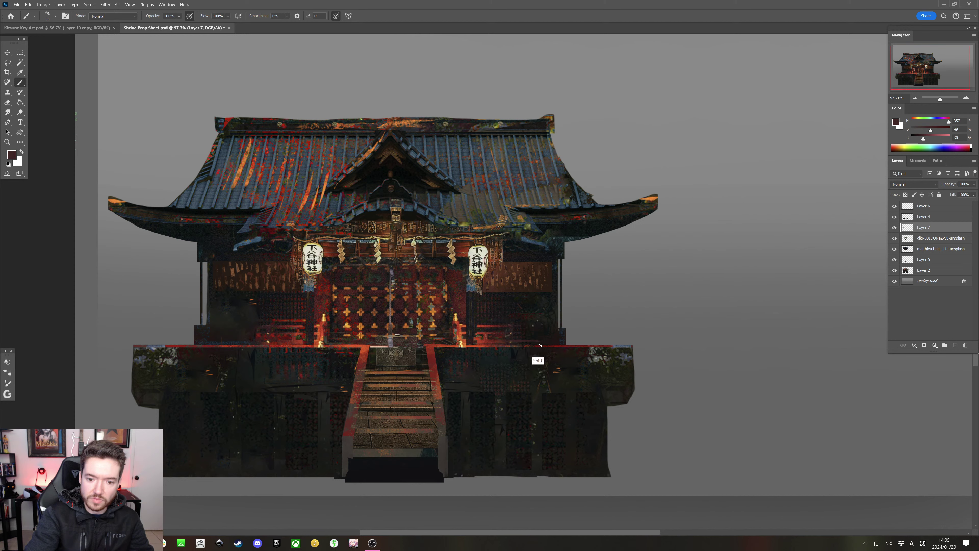
pyautogui.press('[')
pyautogui.moveTo(509, 344); pyautogui.dragTo(539, 343)
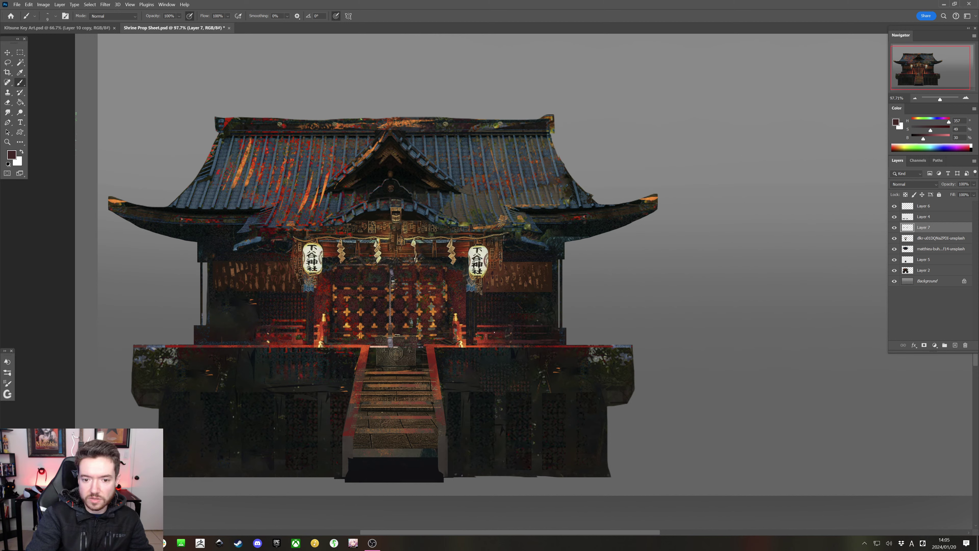
# Paint the bars of the right-hand railing with fine strokes, alternating sampled reds and dark plum-brown
pyautogui.keyDown('alt'); pyautogui.click(486, 357); pyautogui.keyUp('alt')
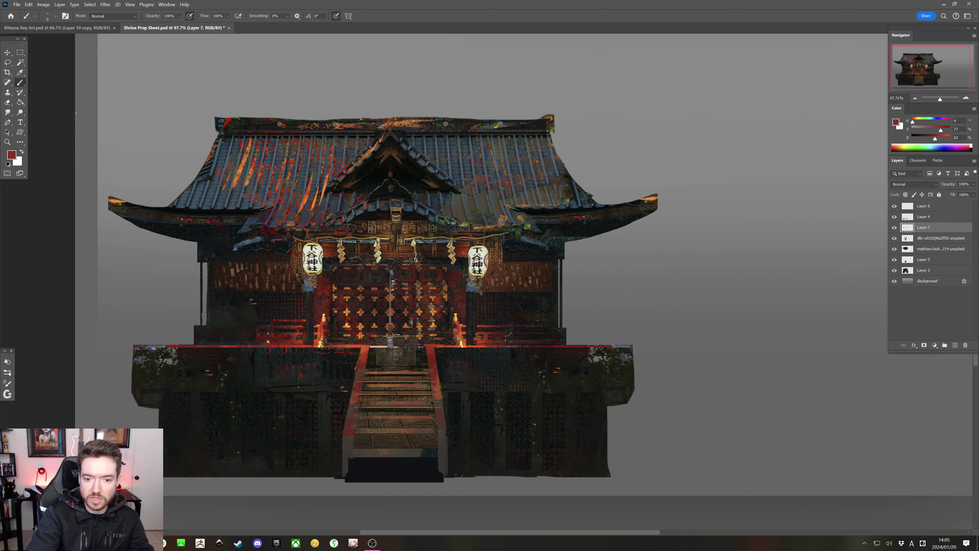
pyautogui.keyDown('alt'); pyautogui.click(513, 346); pyautogui.keyUp('alt')
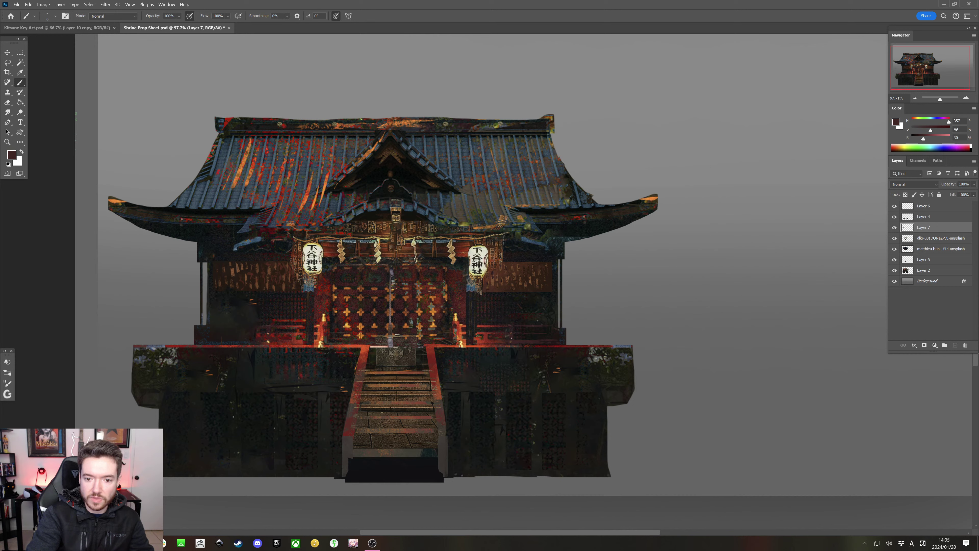
pyautogui.keyDown('alt'); pyautogui.click(487, 357); pyautogui.keyUp('alt')
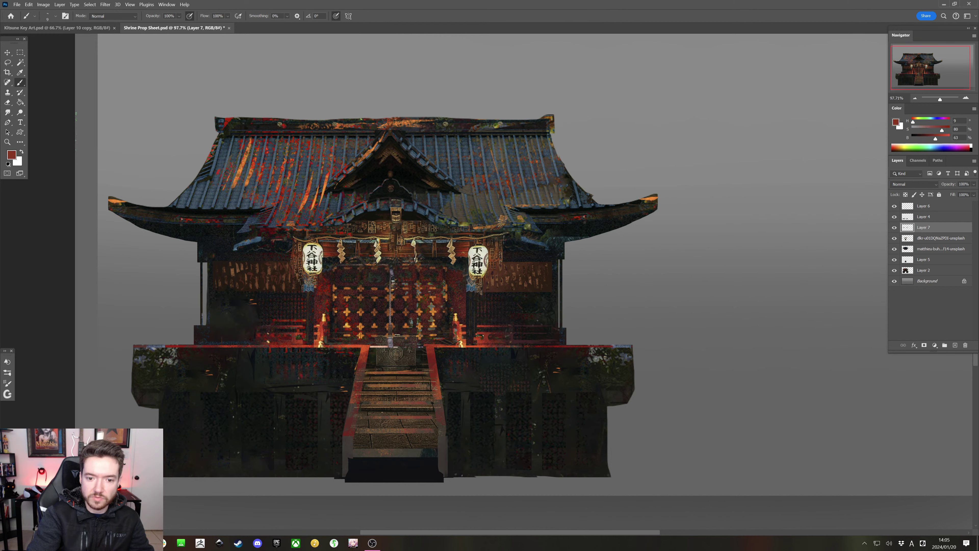
pyautogui.keyDown('alt'); pyautogui.click(524, 353); pyautogui.keyUp('alt')
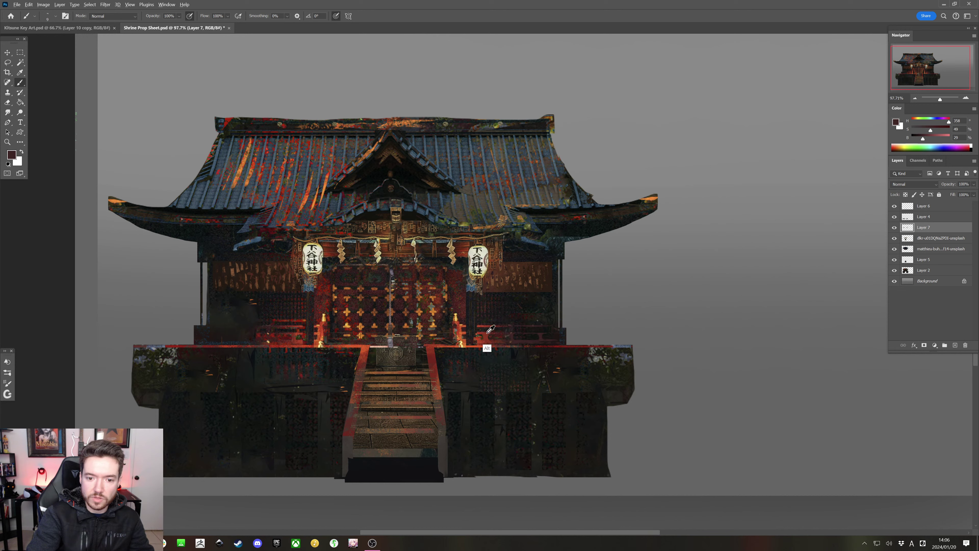
pyautogui.keyDown('alt'); pyautogui.click(487, 348); pyautogui.keyUp('alt')
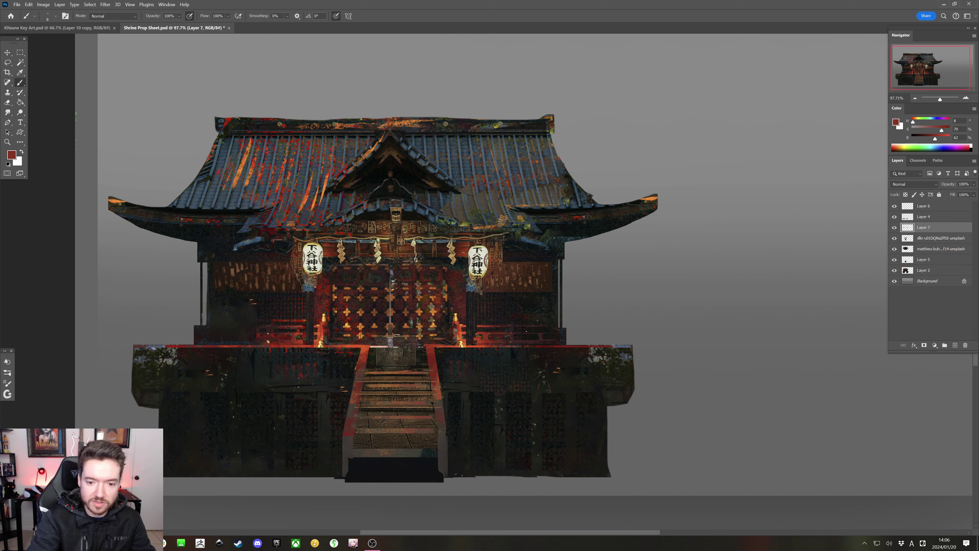
pyautogui.press('alt')
pyautogui.keyDown('alt'); pyautogui.click(547, 341); pyautogui.keyUp('alt')
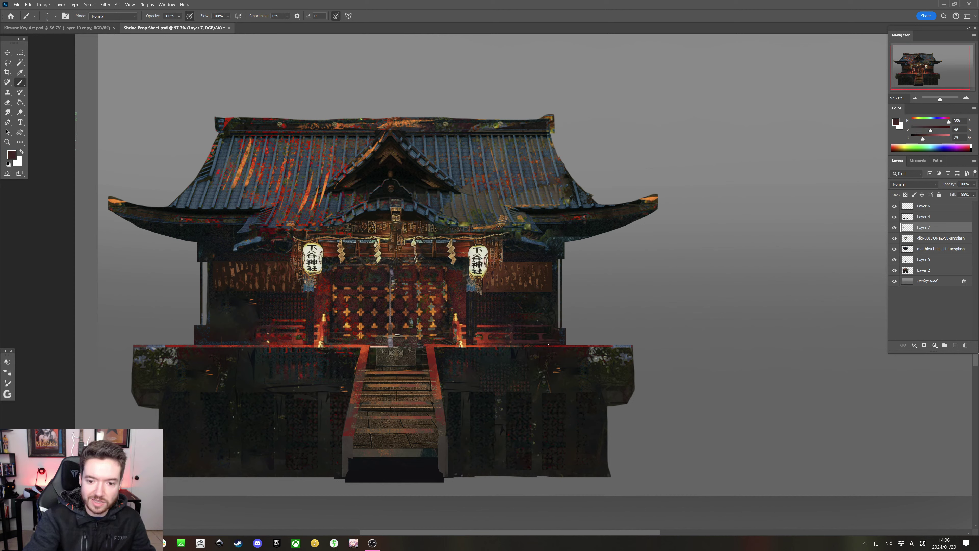
# Touch up the outer end of the right-hand railing with sampled near-black and dark plum tones, using a slightly larger brush
pyautogui.press('shift')
pyautogui.press('ctrl')
pyautogui.press(']')
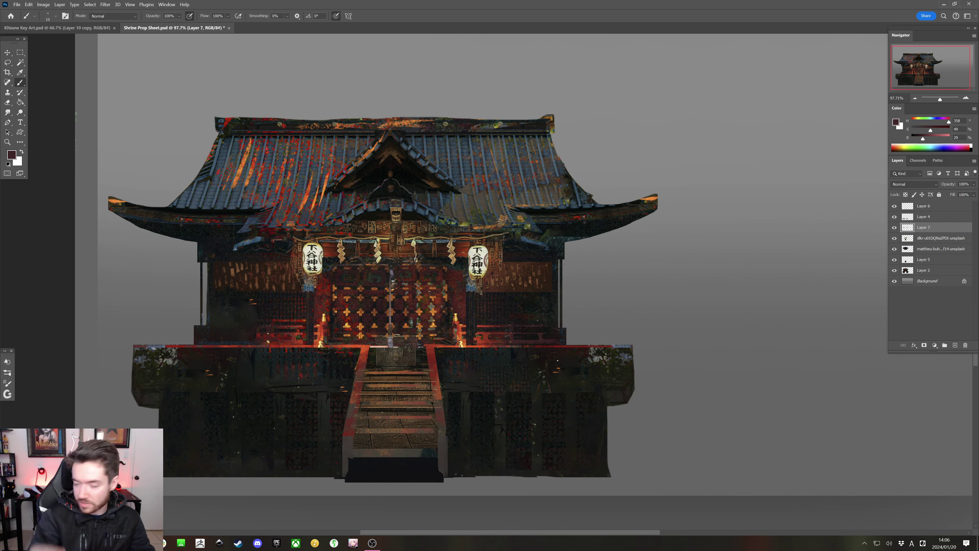
pyautogui.press('alt')
pyautogui.keyDown('alt'); pyautogui.click(561, 340); pyautogui.keyUp('alt')
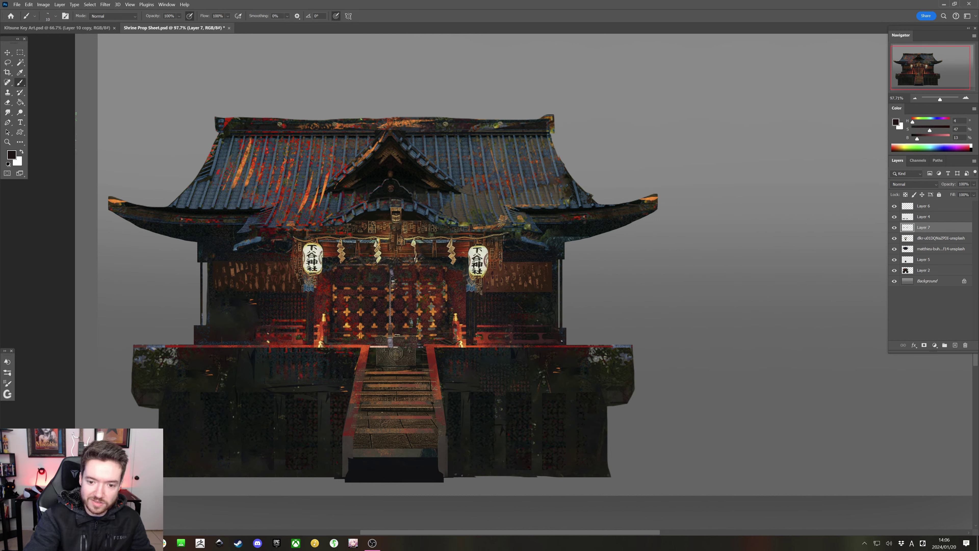
pyautogui.keyDown('alt'); pyautogui.click(558, 341); pyautogui.keyUp('alt')
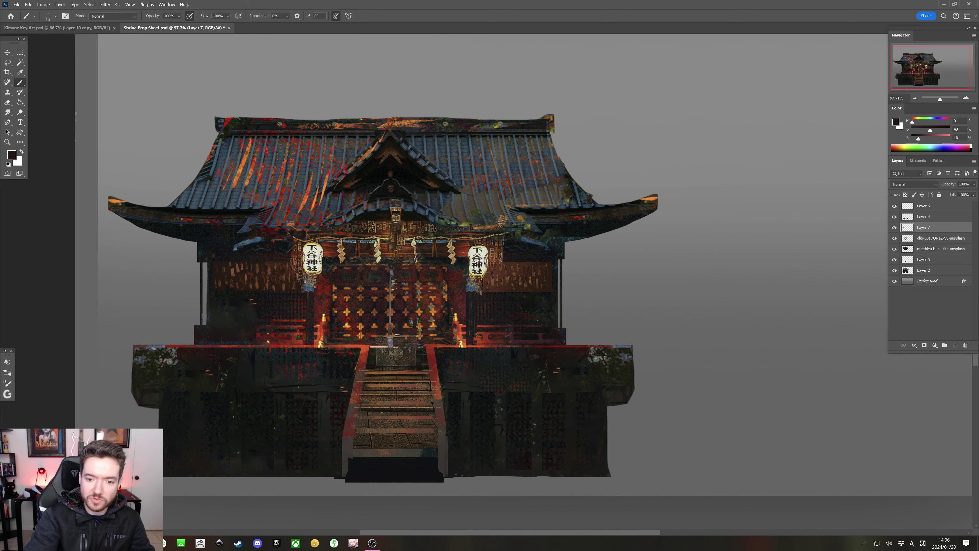
pyautogui.keyDown('alt'); pyautogui.click(553, 340); pyautogui.keyUp('alt')
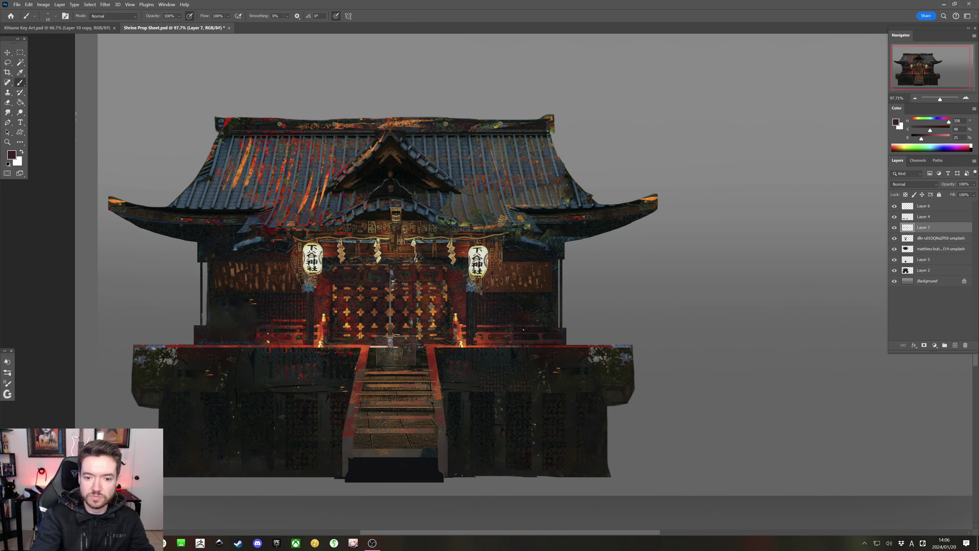
# Sketch a tall hatched block and a lower one beside it in dark plum on the empty background with an enlarged brush
pyautogui.press(']')
pyautogui.press(']')
pyautogui.press(']')
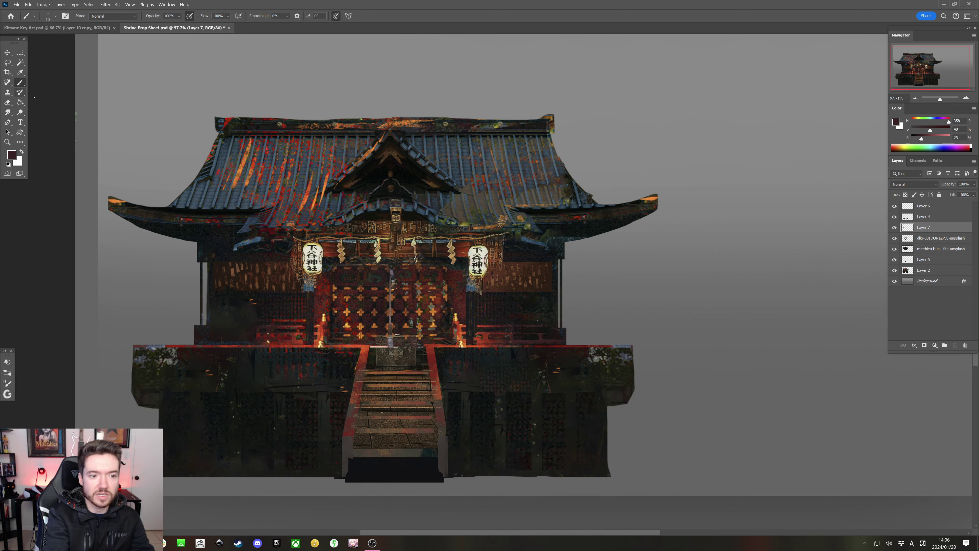
pyautogui.press('shift')
pyautogui.moveTo(703, 143); pyautogui.dragTo(702, 233)
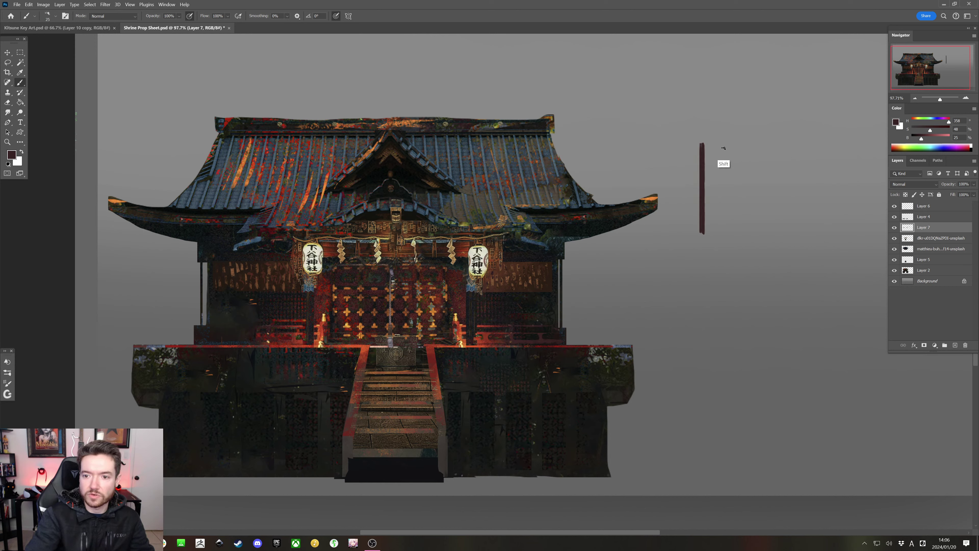
pyautogui.moveTo(725, 142); pyautogui.dragTo(725, 227)
pyautogui.moveTo(703, 150)
pyautogui.mouseDown()
pyautogui.moveTo(713, 212)
pyautogui.moveTo(723, 150)
pyautogui.mouseUp()
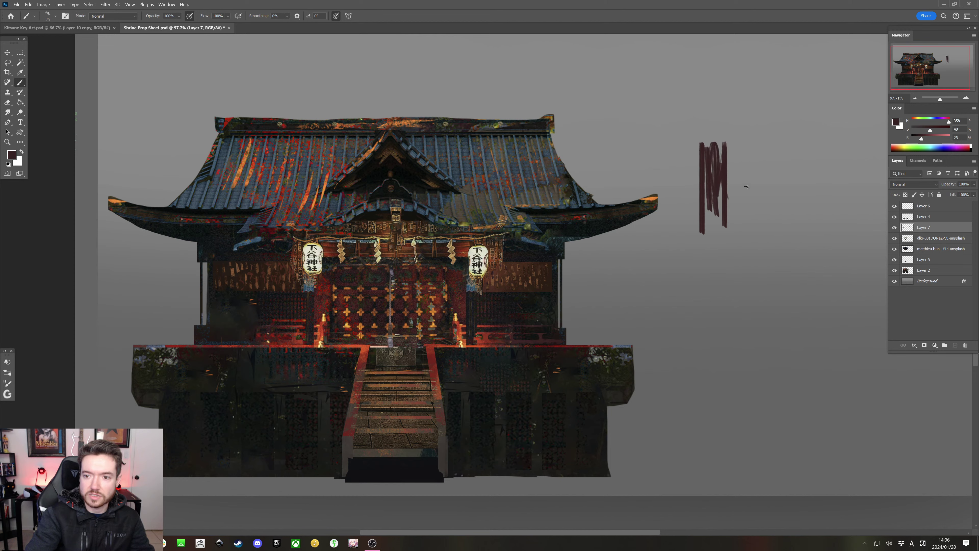
pyautogui.press(']')
pyautogui.moveTo(729, 185)
pyautogui.mouseDown()
pyautogui.moveTo(760, 186)
pyautogui.moveTo(763, 202)
pyautogui.moveTo(751, 183)
pyautogui.moveTo(744, 206)
pyautogui.moveTo(732, 198)
pyautogui.moveTo(728, 226)
pyautogui.mouseUp()
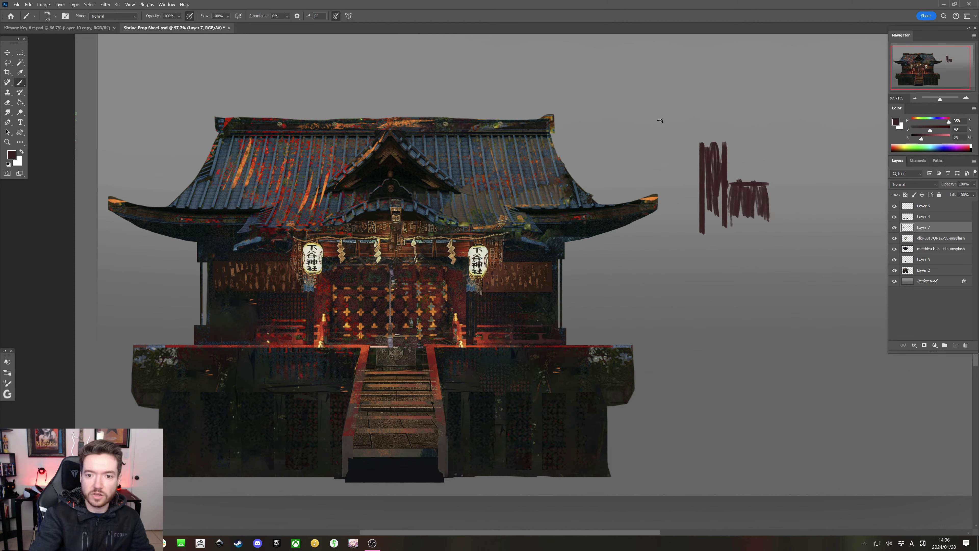
# Add flared roof shapes on top of both sketched blocks to form small tower silhouettes, undoing the stray stroke above the shrine roof
pyautogui.moveTo(660, 122)
pyautogui.mouseDown()
pyautogui.moveTo(498, 136)
pyautogui.moveTo(603, 278)
pyautogui.moveTo(664, 142)
pyautogui.moveTo(558, 114)
pyautogui.mouseUp()
pyautogui.press('[')
pyautogui.hotkey('ctrl', 'z')
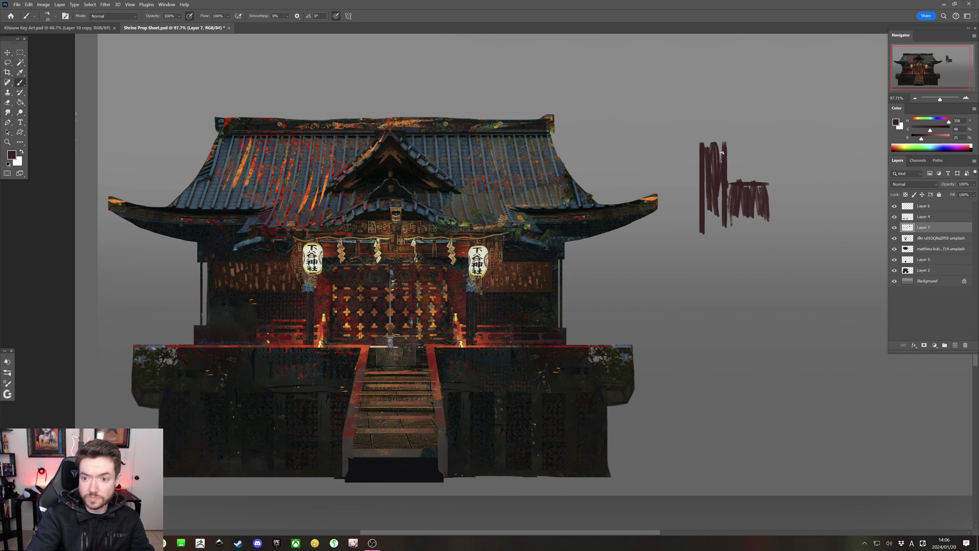
pyautogui.press(']')
pyautogui.moveTo(718, 131); pyautogui.dragTo(734, 149)
pyautogui.moveTo(699, 148)
pyautogui.mouseDown()
pyautogui.moveTo(691, 150)
pyautogui.moveTo(720, 133)
pyautogui.moveTo(714, 144)
pyautogui.moveTo(732, 146)
pyautogui.moveTo(710, 150)
pyautogui.moveTo(702, 134)
pyautogui.moveTo(695, 147)
pyautogui.moveTo(735, 151)
pyautogui.moveTo(728, 164)
pyautogui.moveTo(736, 160)
pyautogui.moveTo(706, 154)
pyautogui.moveTo(694, 166)
pyautogui.moveTo(702, 151)
pyautogui.mouseUp()
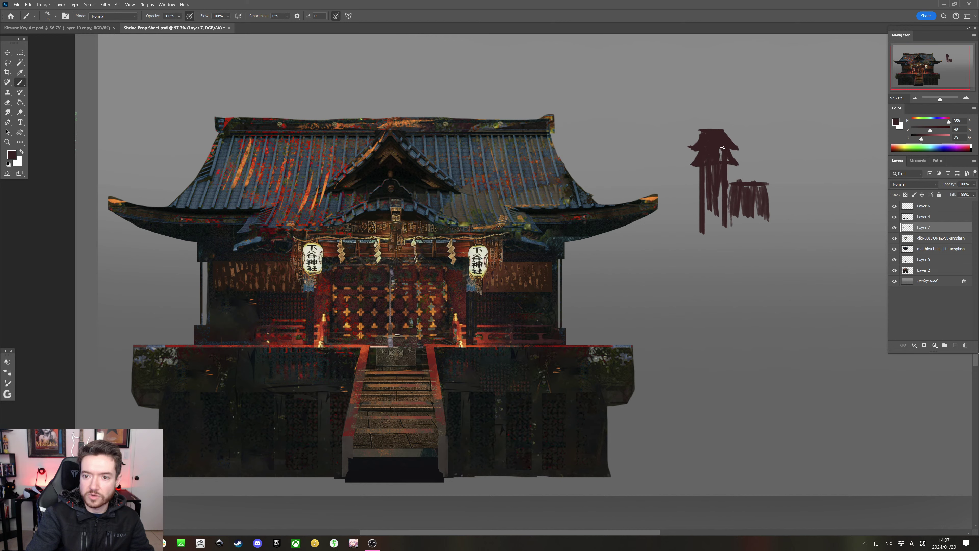
pyautogui.moveTo(731, 181)
pyautogui.mouseDown()
pyautogui.moveTo(776, 193)
pyautogui.moveTo(738, 172)
pyautogui.moveTo(734, 187)
pyautogui.moveTo(771, 189)
pyautogui.moveTo(699, 203)
pyautogui.mouseUp()
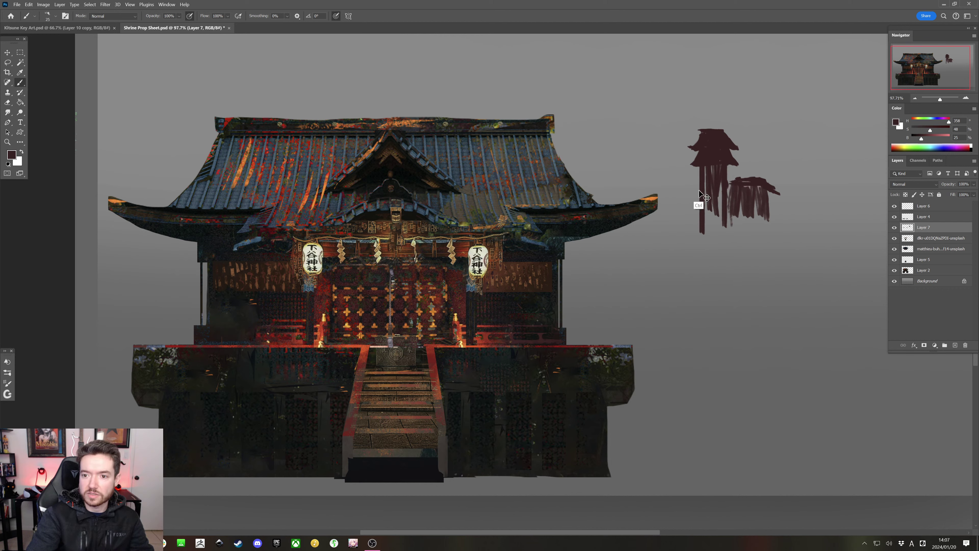
pyautogui.moveTo(775, 189); pyautogui.dragTo(733, 178)
pyautogui.moveTo(696, 152); pyautogui.dragTo(703, 207)
# Undo all the strokes of the tower silhouette sketch beside the shrine
pyautogui.hotkey('ctrl', 'z')
pyautogui.hotkey('ctrl', 'z')
pyautogui.hotkey('ctrl', 'z')
pyautogui.hotkey('ctrl', 'z')
pyautogui.hotkey('ctrl', 'z')
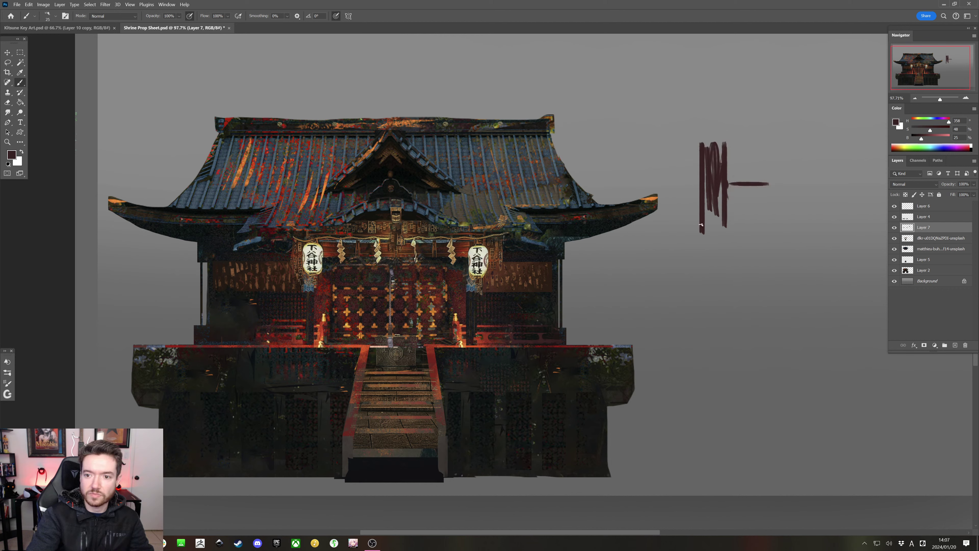
pyautogui.hotkey('ctrl', 'z')
pyautogui.hotkey('ctrl', 'z')
pyautogui.hotkey('ctrl', 'z')
pyautogui.hotkey('ctrl', 'z')
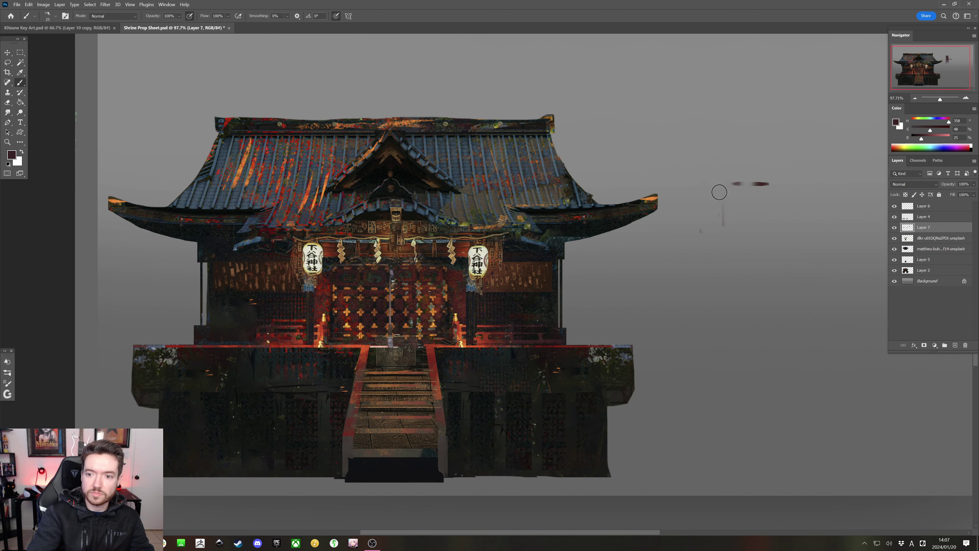
pyautogui.hotkey('ctrl', 'z')
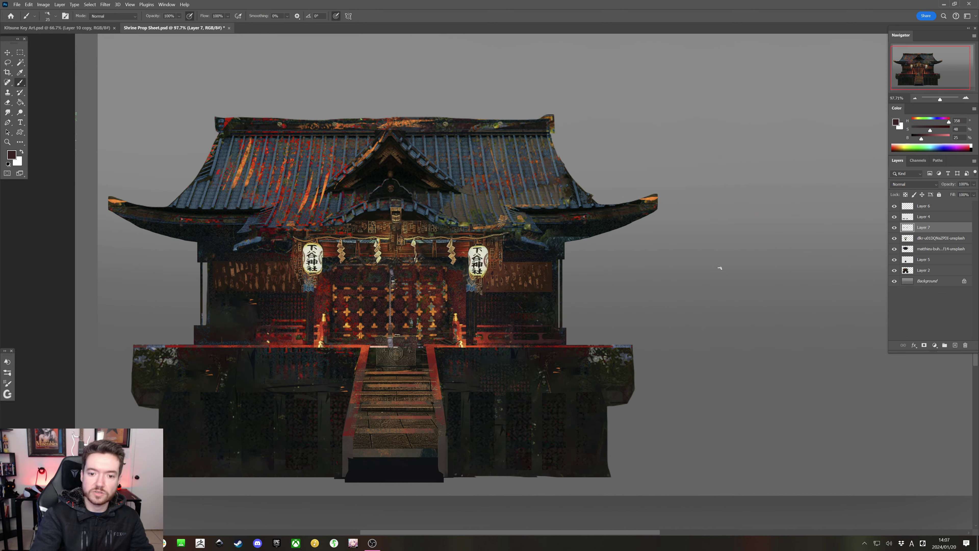
# Check Layer 7 by hiding and showing it, and copy the lassoed right-hand railing area to a new layer
pyautogui.press('l')
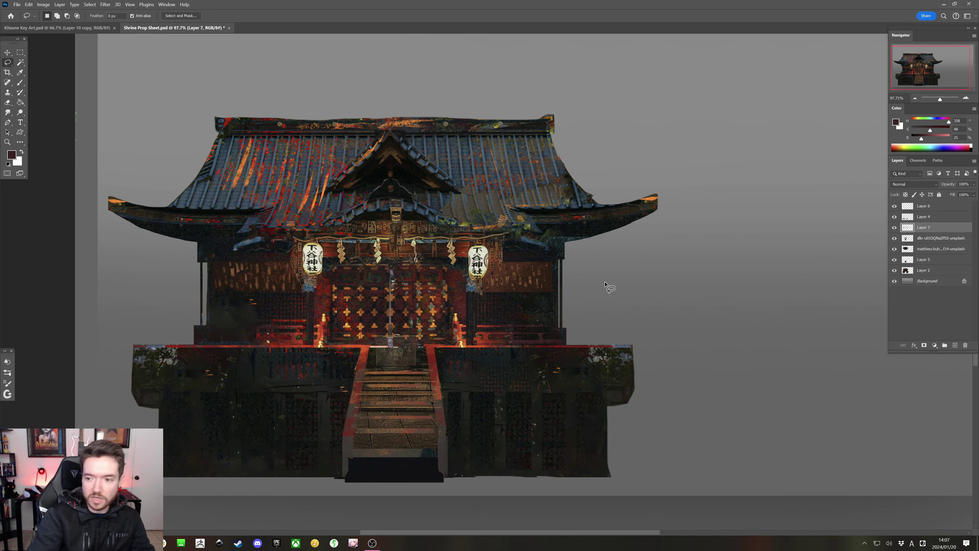
pyautogui.click(894, 228)
pyautogui.click(894, 227)
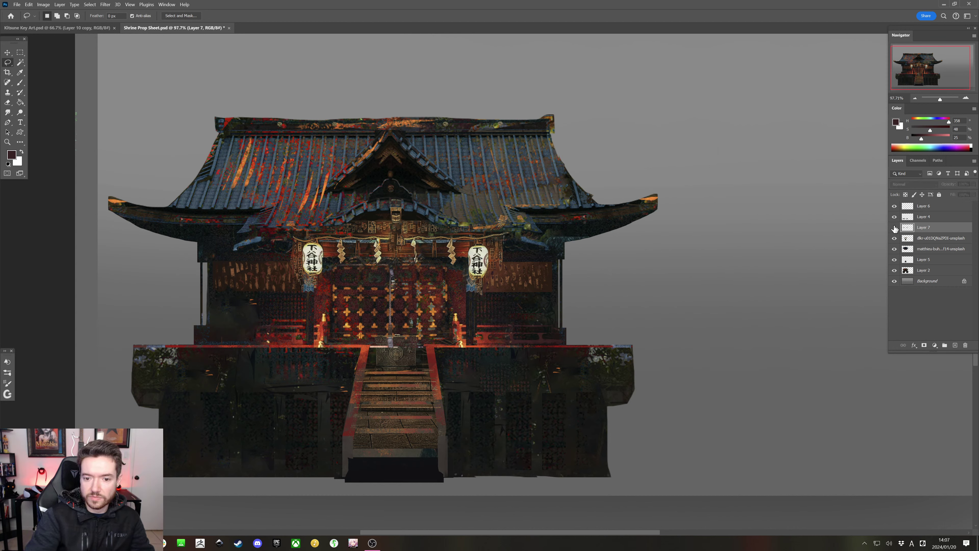
pyautogui.click(894, 227)
pyautogui.click(895, 227)
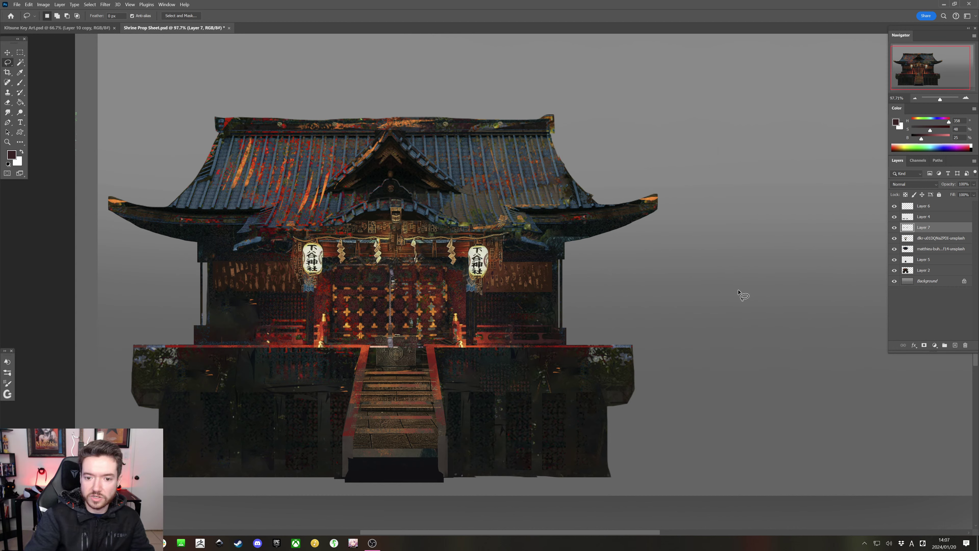
pyautogui.moveTo(558, 316)
pyautogui.mouseDown()
pyautogui.moveTo(480, 312)
pyautogui.moveTo(474, 339)
pyautogui.moveTo(573, 346)
pyautogui.mouseUp()
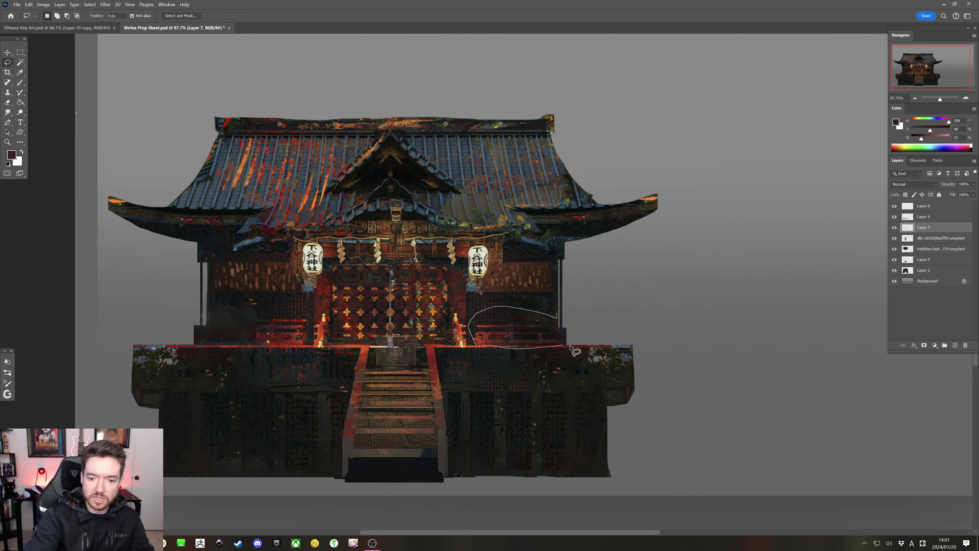
pyautogui.hotkey('ctrl', 'j')
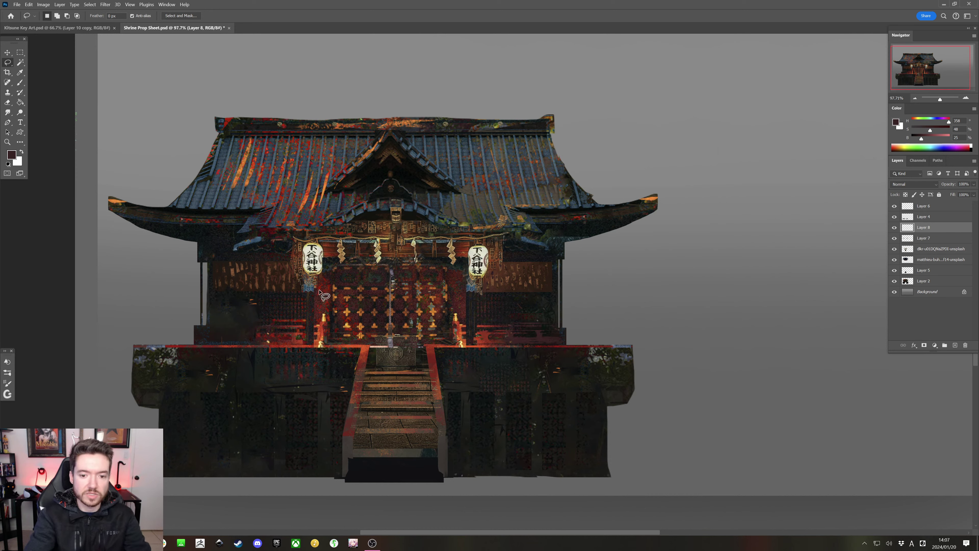
# Flip the copied railing horizontally and place it over the shrine's left-hand railing
pyautogui.click(27, 5)
pyautogui.moveTo(80, 176)
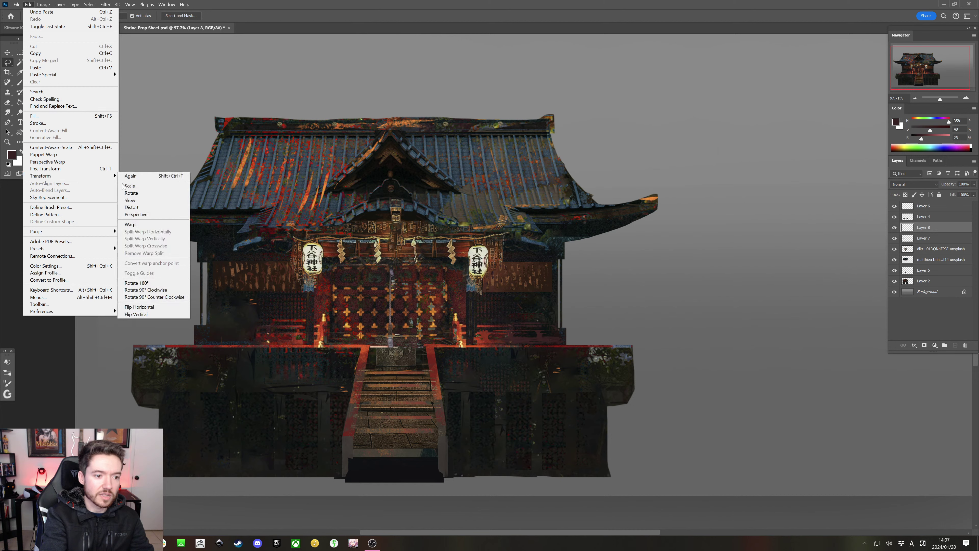
pyautogui.click(139, 307)
pyautogui.hotkey('ctrl', 't')
pyautogui.moveTo(528, 330)
pyautogui.mouseDown()
pyautogui.moveTo(255, 335)
pyautogui.moveTo(265, 335)
pyautogui.mouseUp()
pyautogui.press('Return')
pyautogui.press('l')
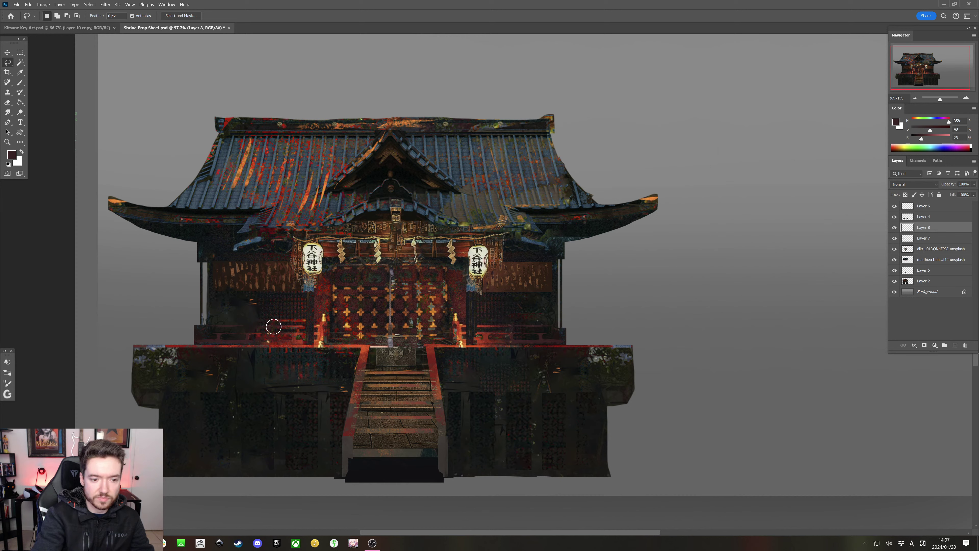
# Paint over the left-hand railing near the gold post with sampled reds and a smaller brush to blend in the flipped copy
pyautogui.press('b')
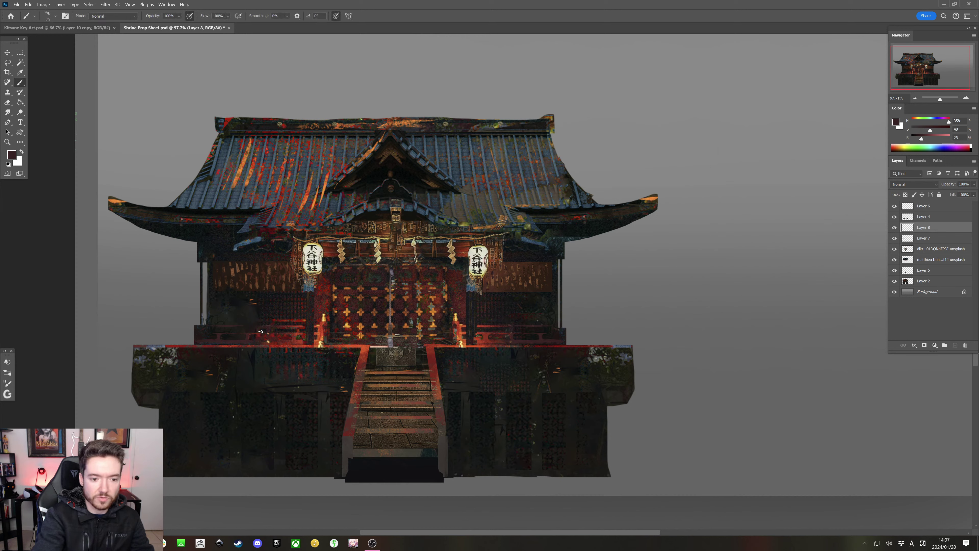
pyautogui.keyDown('alt'); pyautogui.click(291, 341); pyautogui.keyUp('alt')
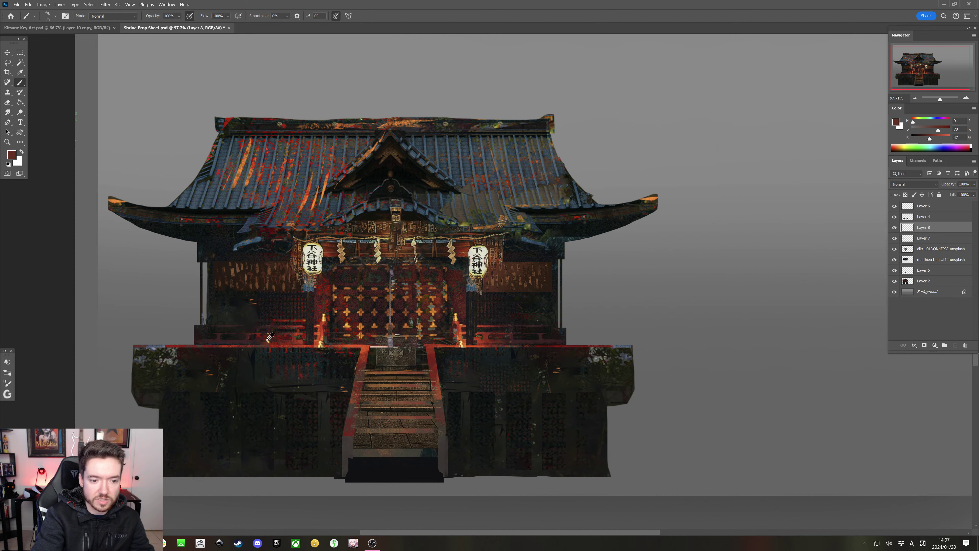
pyautogui.keyDown('alt'); pyautogui.click(262, 342); pyautogui.keyUp('alt')
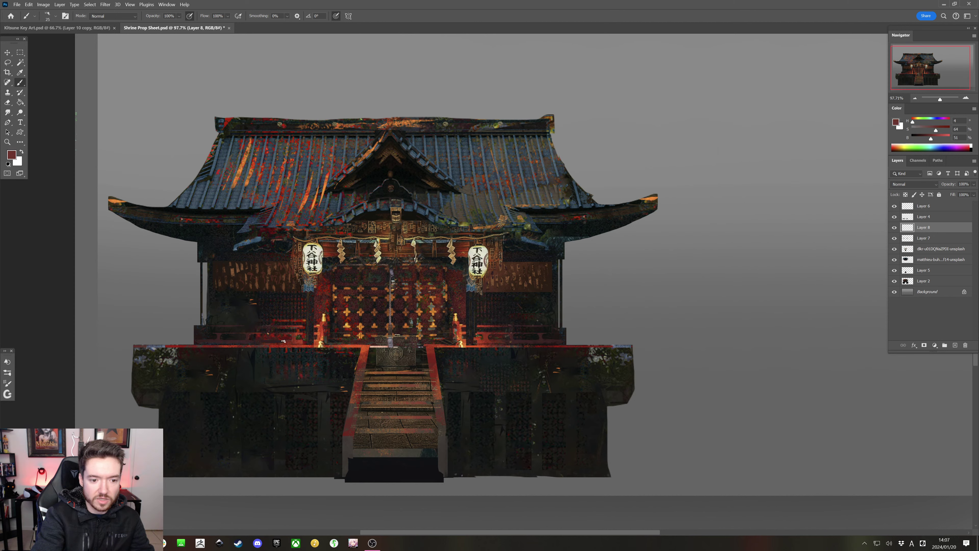
pyautogui.press('[')
pyautogui.press('[')
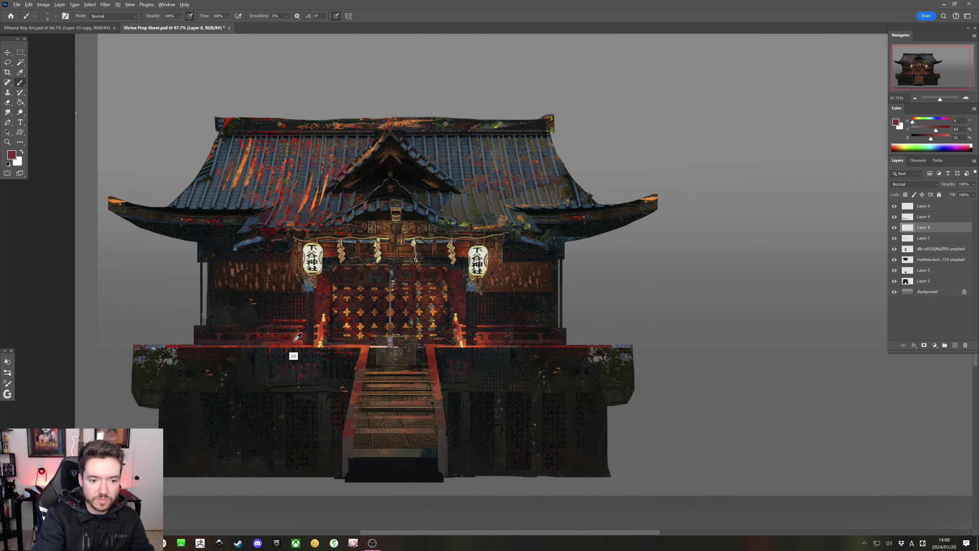
pyautogui.keyDown('alt'); pyautogui.click(294, 333); pyautogui.keyUp('alt')
pyautogui.keyDown('alt'); pyautogui.click(296, 349); pyautogui.keyUp('alt')
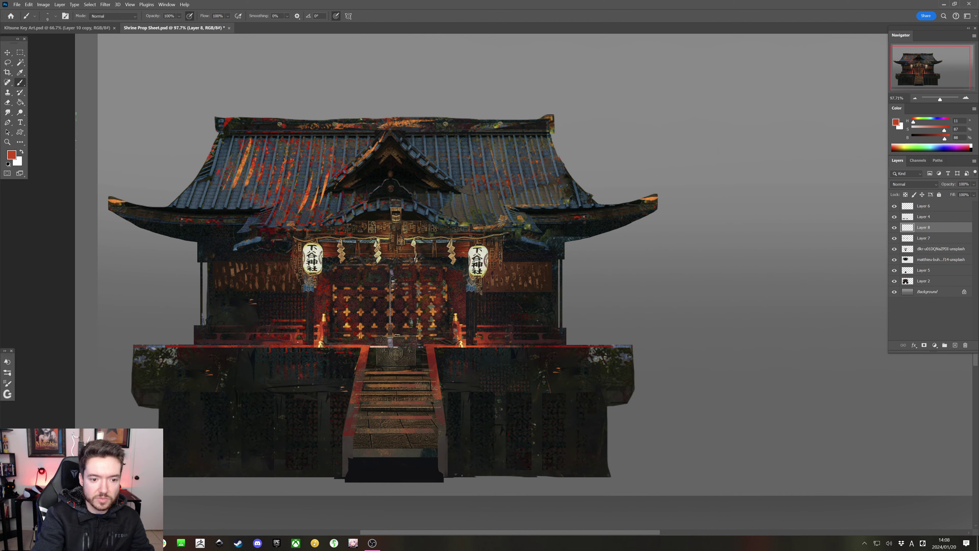
pyautogui.keyDown('alt'); pyautogui.click(293, 340); pyautogui.keyUp('alt')
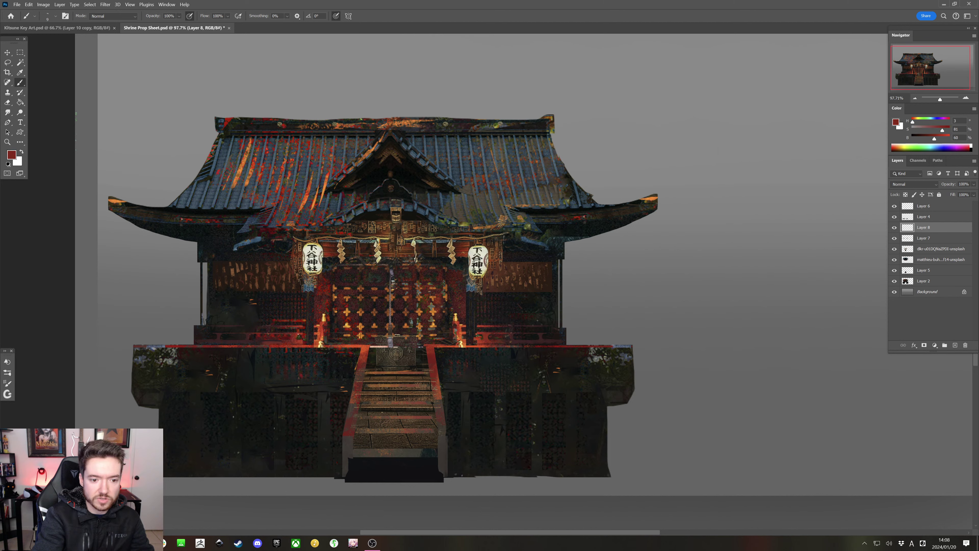
# Refine the rails and dark gaps along the middle of the left-hand railing with sampled plum and near-black tones
pyautogui.keyDown('alt'); pyautogui.click(303, 333); pyautogui.keyUp('alt')
pyautogui.keyDown('alt'); pyautogui.click(303, 343); pyautogui.keyUp('alt')
pyautogui.keyDown('alt'); pyautogui.click(245, 335); pyautogui.keyUp('alt')
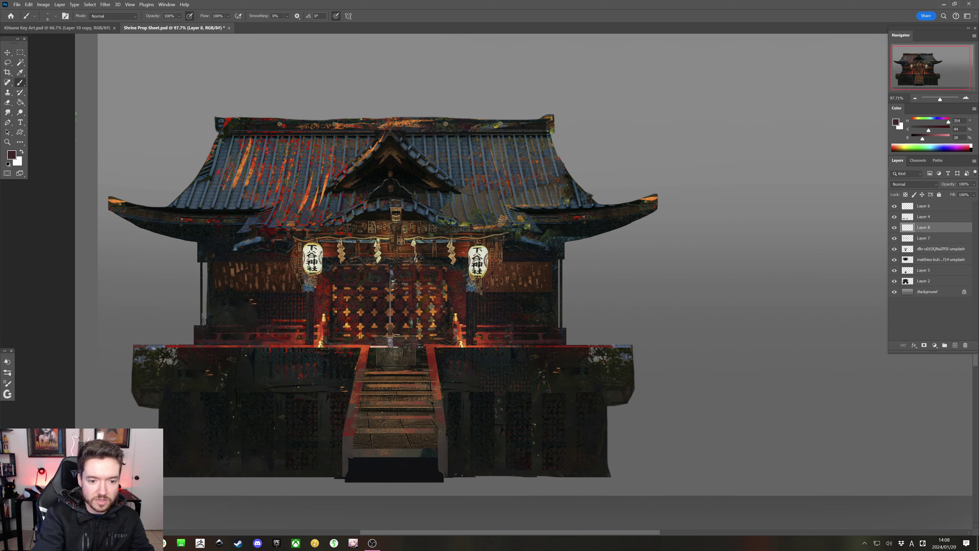
pyautogui.keyDown('alt'); pyautogui.click(257, 337); pyautogui.keyUp('alt')
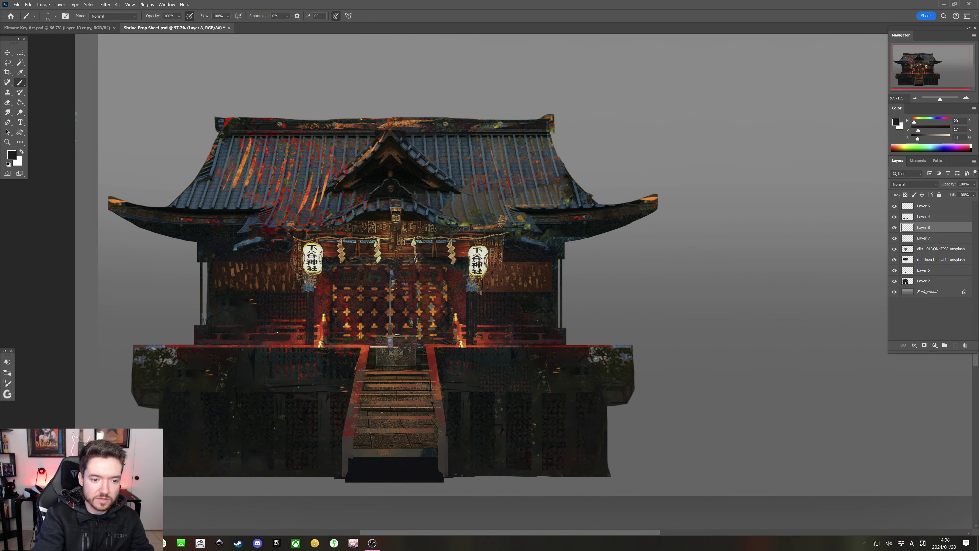
pyautogui.keyDown('alt'); pyautogui.click(281, 332); pyautogui.keyUp('alt')
pyautogui.press('[')
pyautogui.press('[')
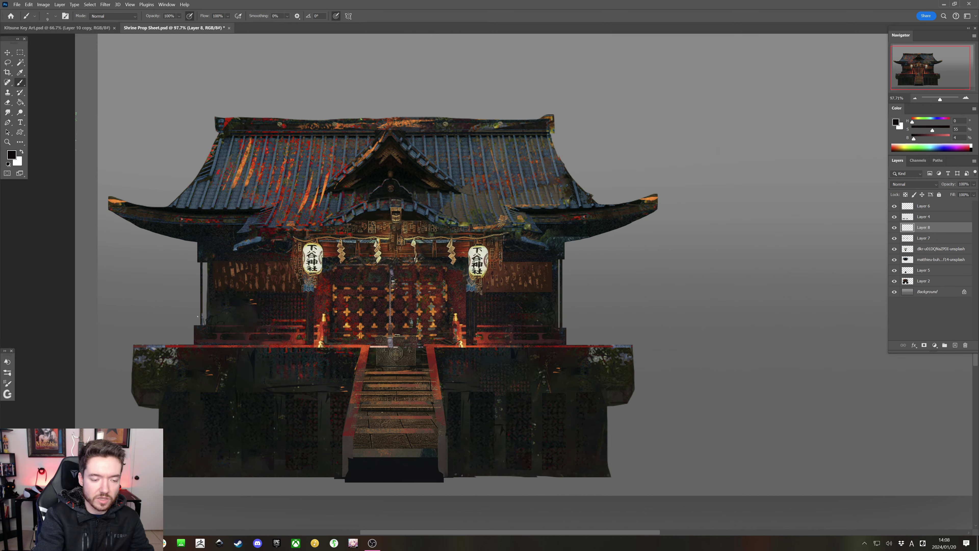
# Touch up the outer part of the left-hand railing with dark plum and near-black colours sampled from it
pyautogui.keyDown('alt'); pyautogui.click(218, 338); pyautogui.keyUp('alt')
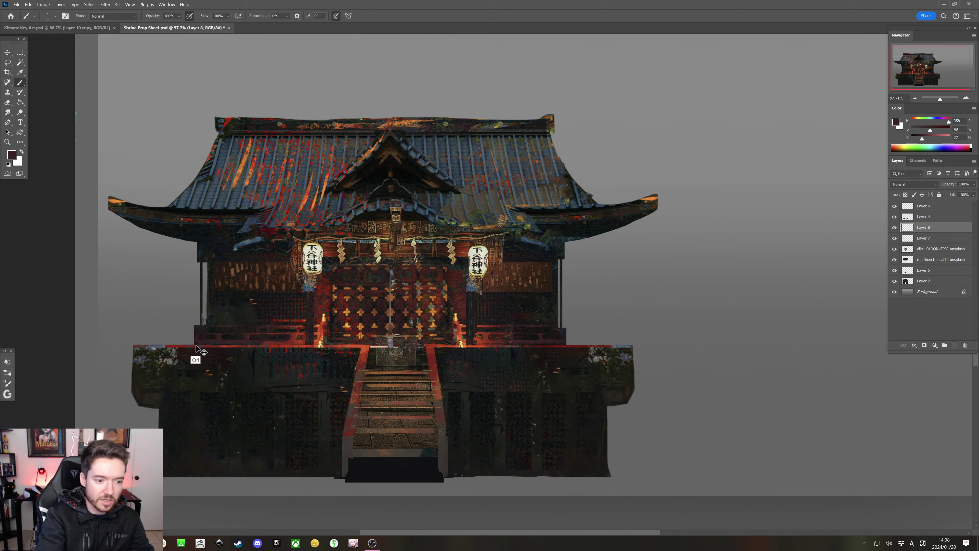
pyautogui.keyDown('alt'); pyautogui.click(198, 336); pyautogui.keyUp('alt')
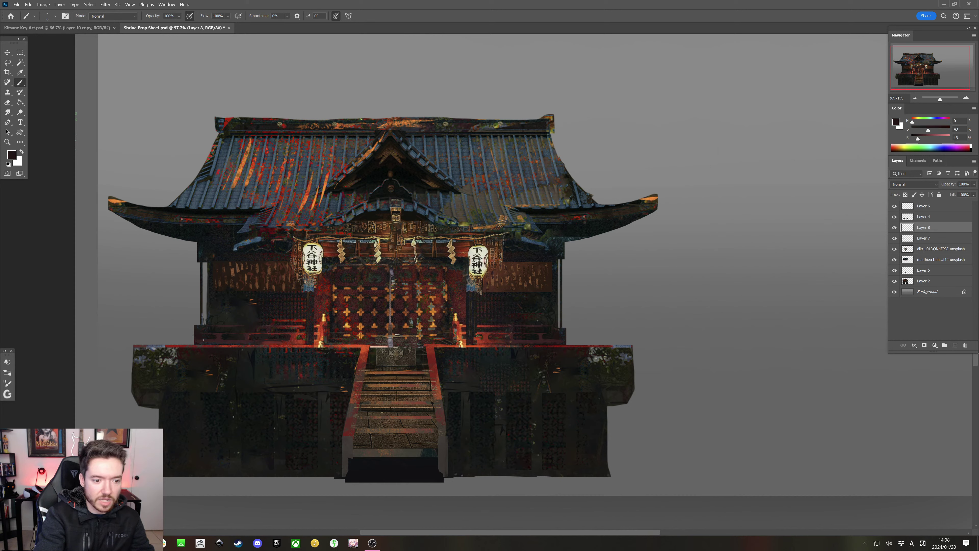
pyautogui.keyDown('alt'); pyautogui.click(249, 331); pyautogui.keyUp('alt')
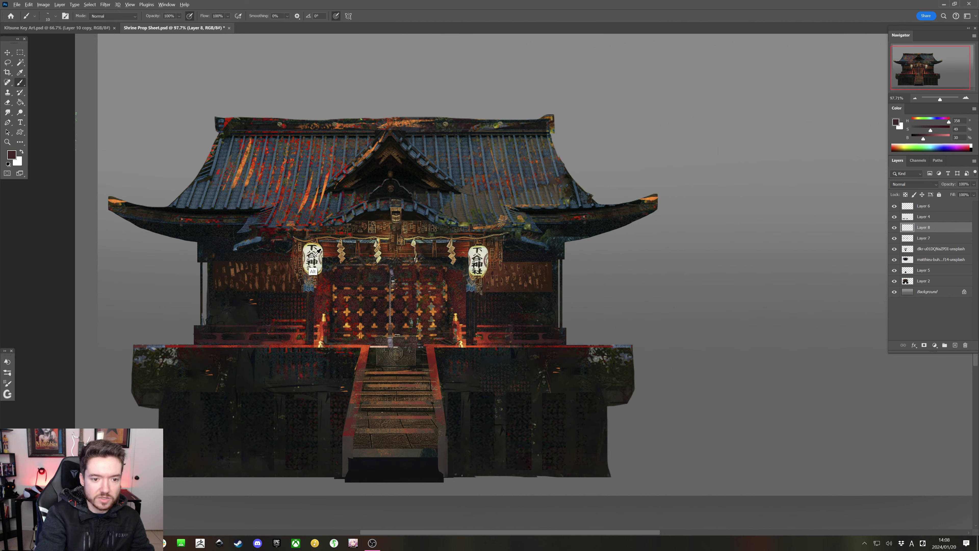
pyautogui.keyDown('alt'); pyautogui.click(319, 251); pyautogui.keyUp('alt')
pyautogui.moveTo(175, 316); pyautogui.dragTo(188, 331)
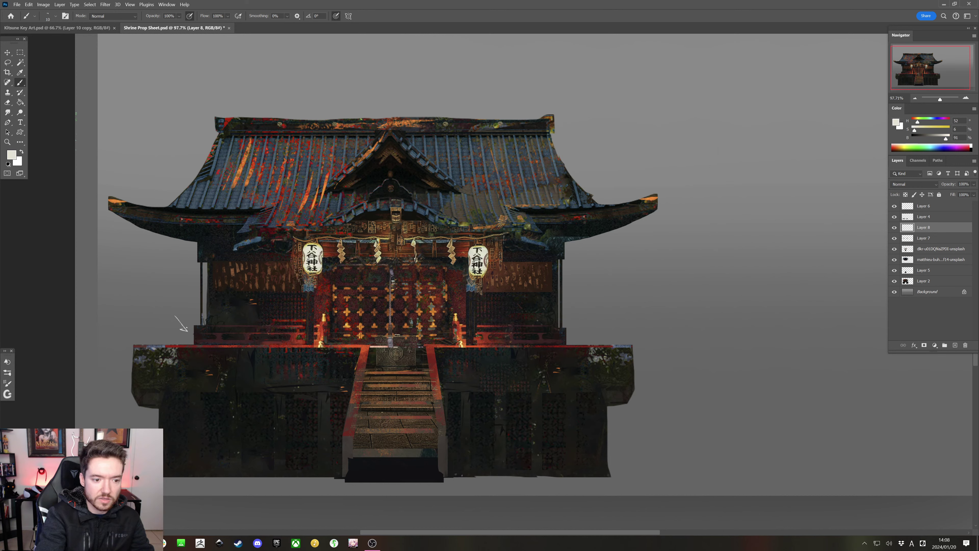
pyautogui.hotkey('ctrl', 'z')
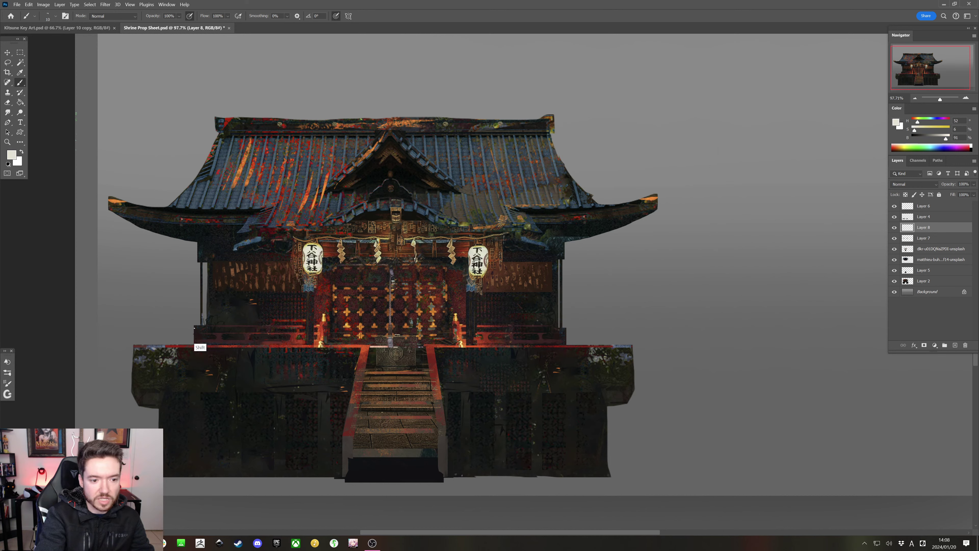
pyautogui.moveTo(193, 304); pyautogui.dragTo(193, 342)
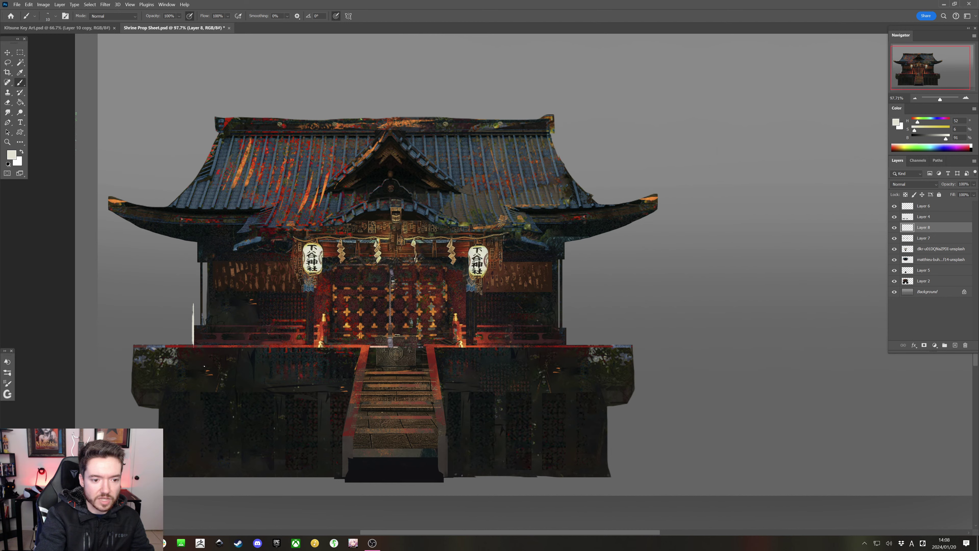
pyautogui.hotkey('ctrl', 'z')
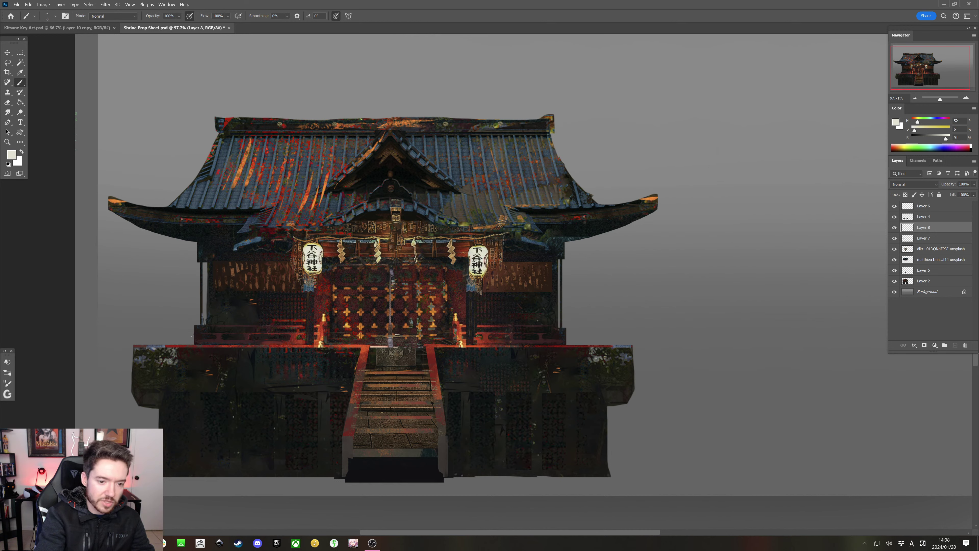
# Extend the outer end of the left-hand railing beyond the wall with small, dark strokes in colours sampled from the railing
pyautogui.keyDown('alt'); pyautogui.click(200, 335); pyautogui.keyUp('alt')
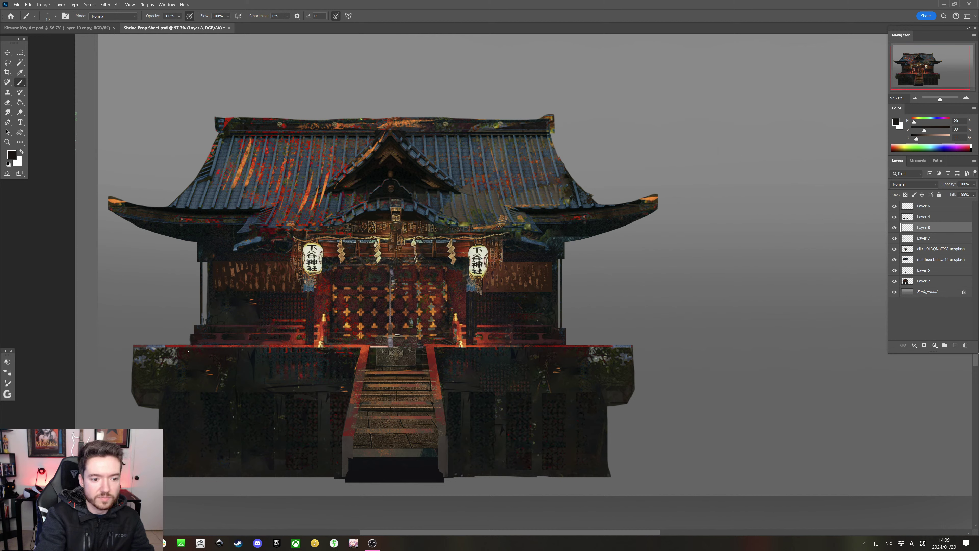
pyautogui.press('[')
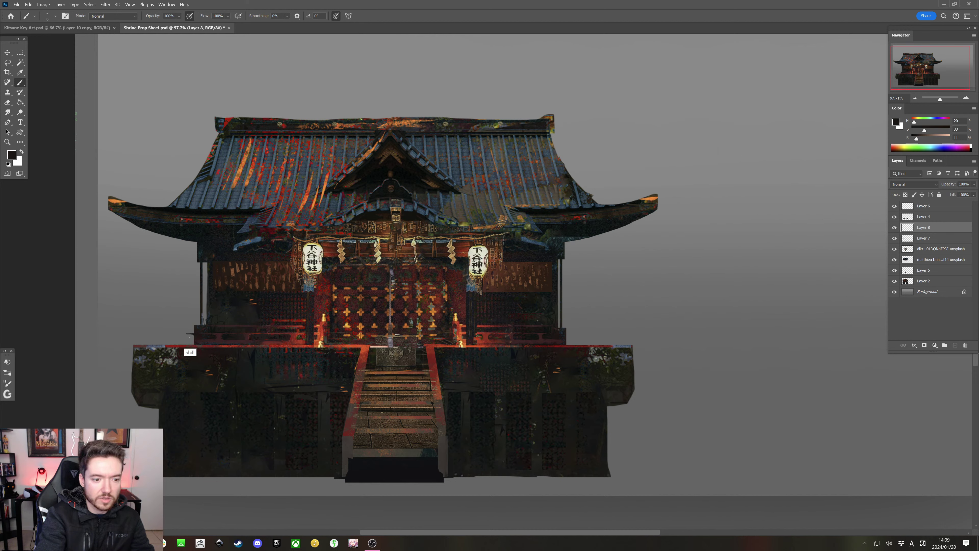
pyautogui.moveTo(196, 335); pyautogui.dragTo(188, 334)
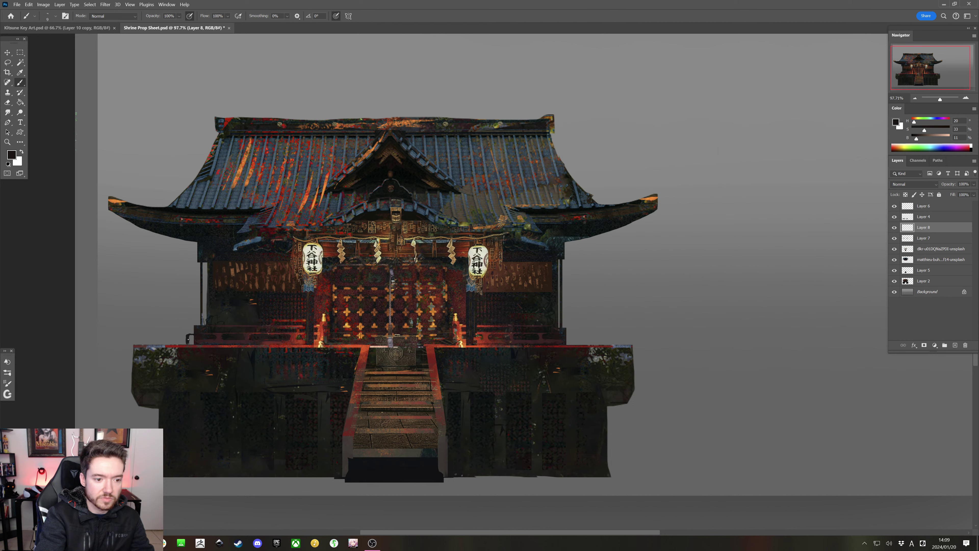
pyautogui.keyDown('shift'); pyautogui.rightClick(189, 349); pyautogui.keyUp('shift')
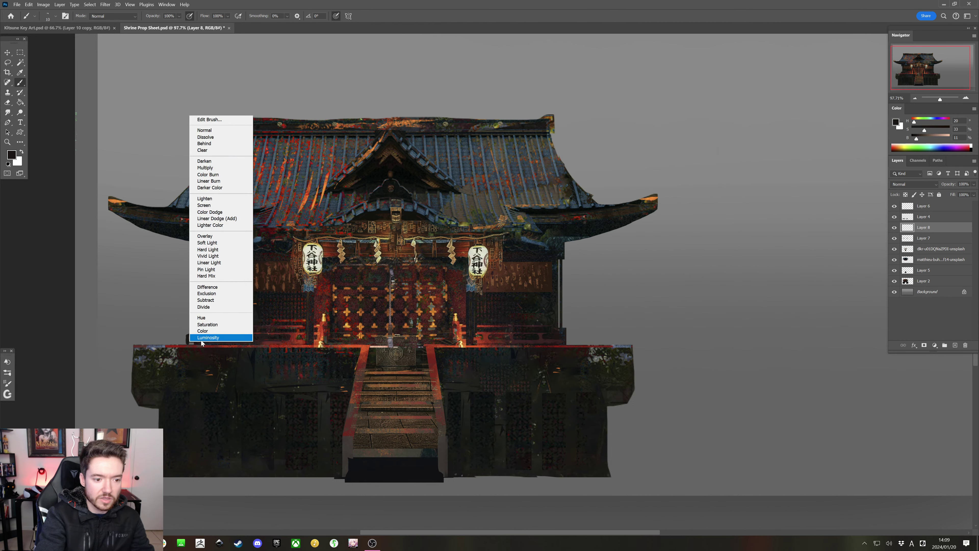
pyautogui.click(257, 345)
pyautogui.keyDown('alt'); pyautogui.click(201, 341); pyautogui.keyUp('alt')
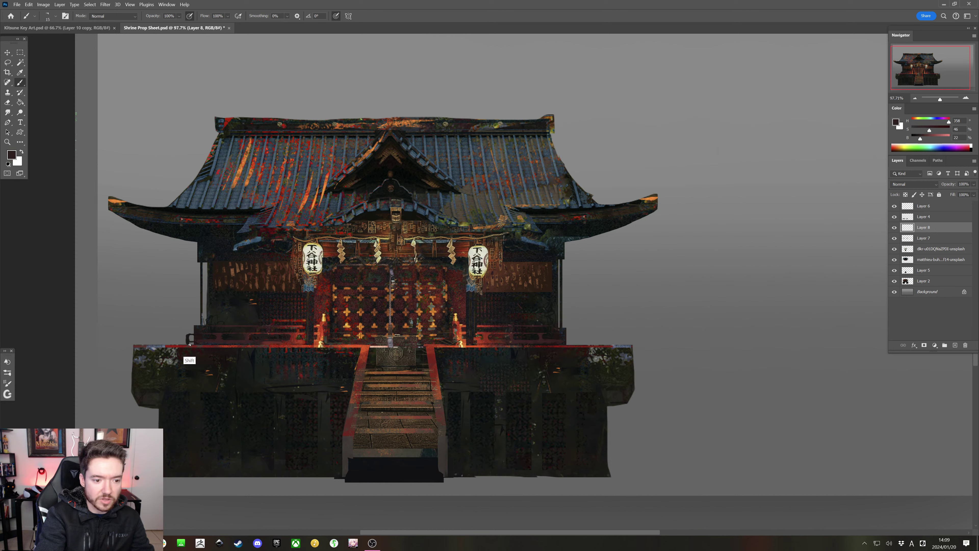
pyautogui.press('[')
pyautogui.press('[')
pyautogui.press('[')
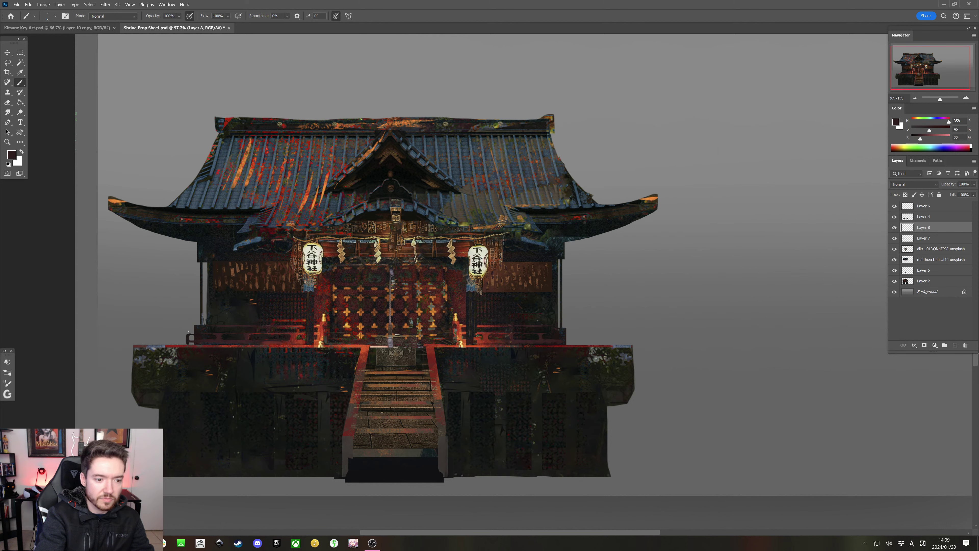
pyautogui.press('alt')
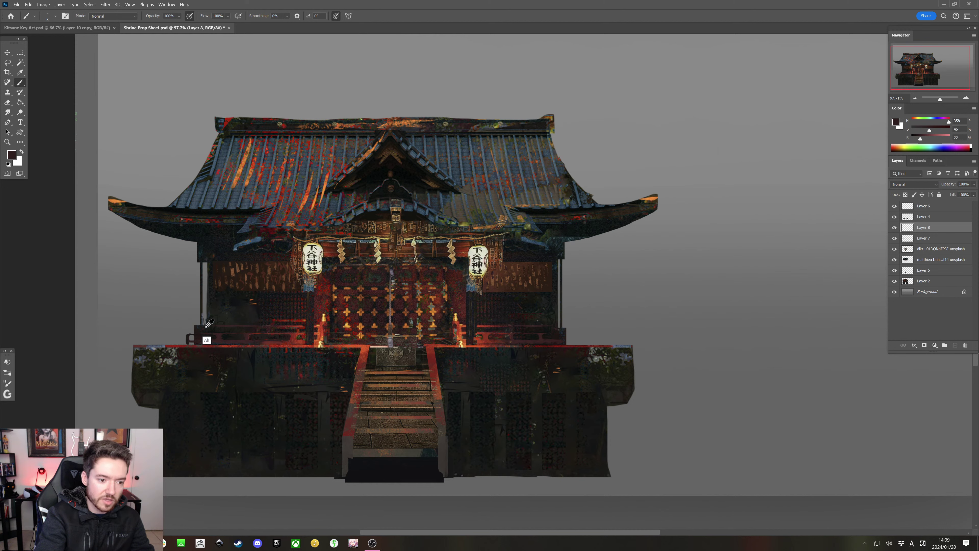
# Paint sampled background grey into the opening of the left railing's protruding end and touch up its edges in dark plum
pyautogui.keyDown('alt'); pyautogui.click(194, 337); pyautogui.keyUp('alt')
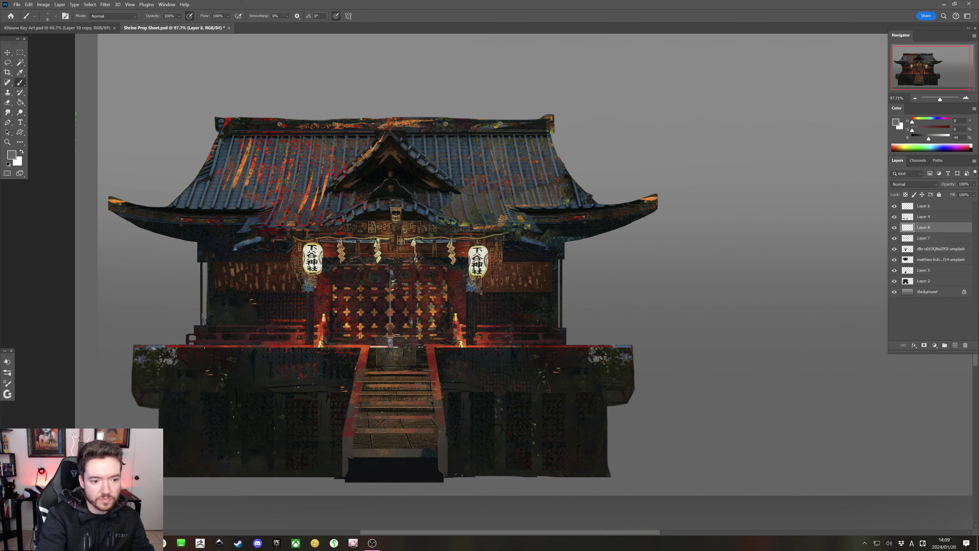
pyautogui.press(']')
pyautogui.press(']')
pyautogui.press(']')
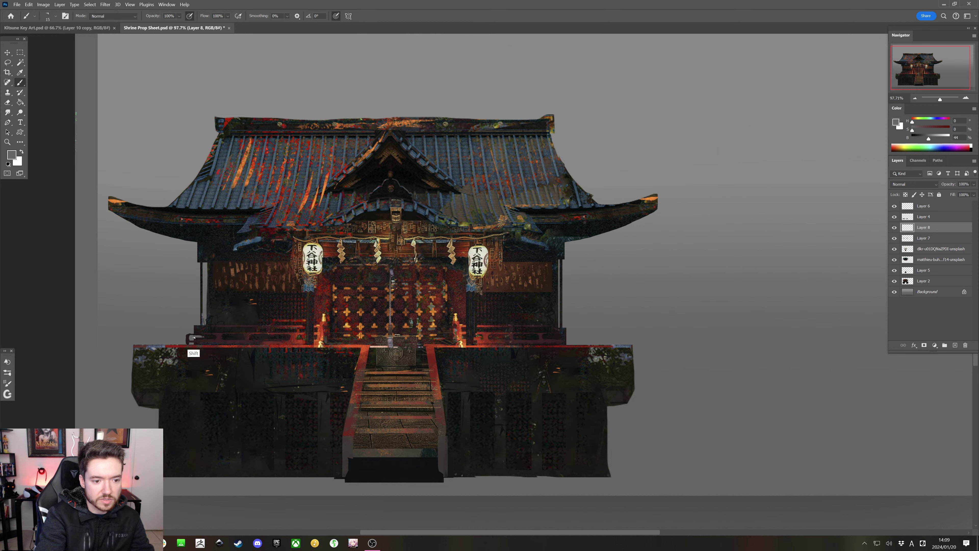
pyautogui.moveTo(194, 338)
pyautogui.mouseDown()
pyautogui.moveTo(212, 338)
pyautogui.moveTo(199, 339)
pyautogui.mouseUp()
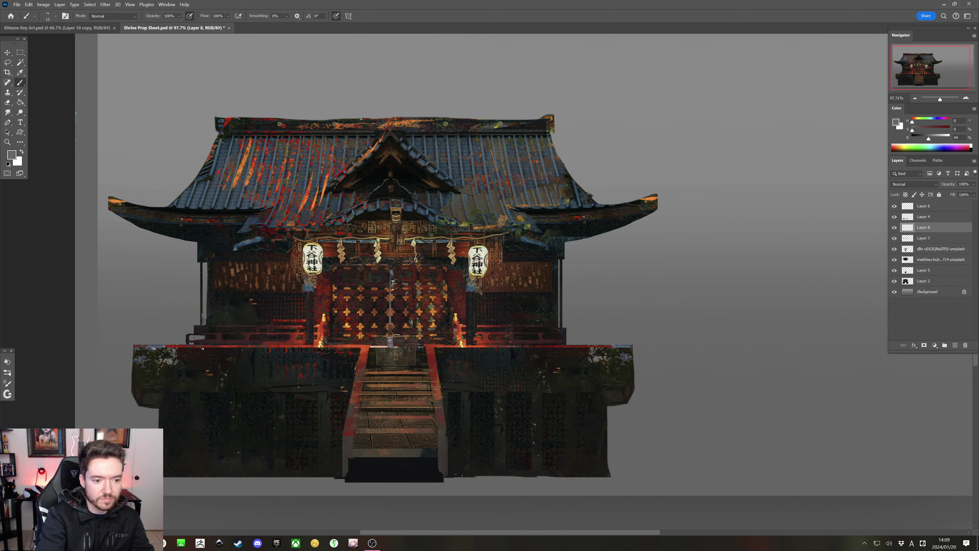
pyautogui.hotkey('ctrl', 'z')
pyautogui.click(193, 339)
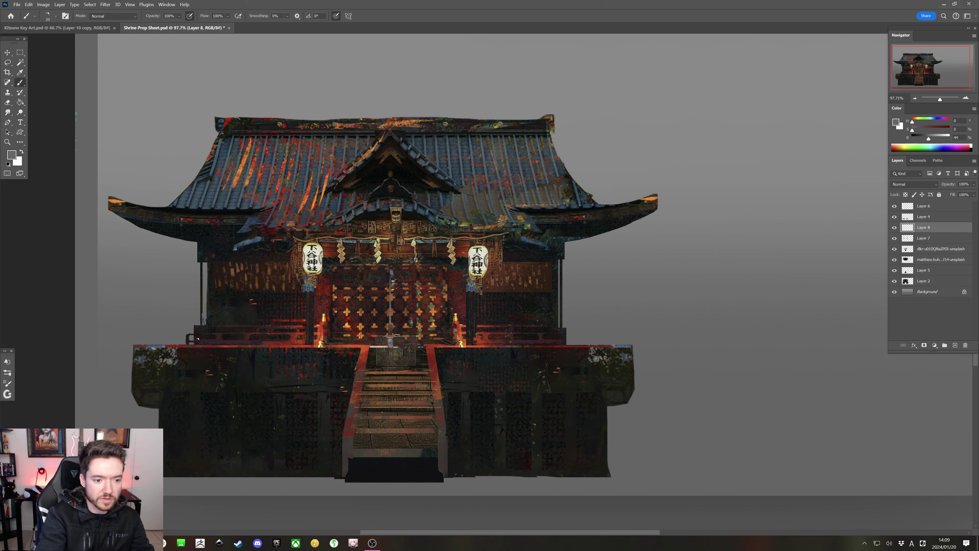
pyautogui.keyDown('alt'); pyautogui.click(219, 334); pyautogui.keyUp('alt')
pyautogui.press('[')
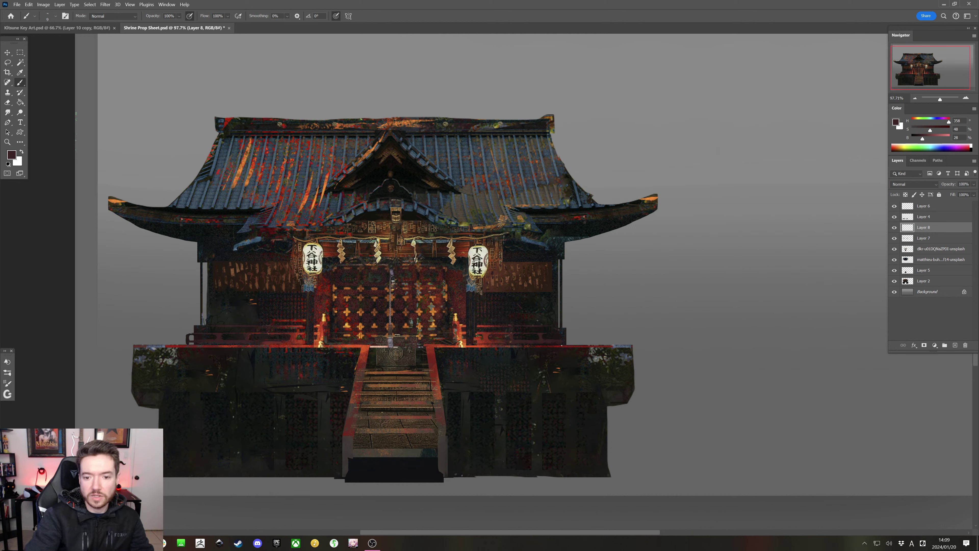
# Add a matching protruding end to the right-hand railing in sampled dark tones and save the file
pyautogui.keyDown('alt'); pyautogui.click(568, 339); pyautogui.keyUp('alt')
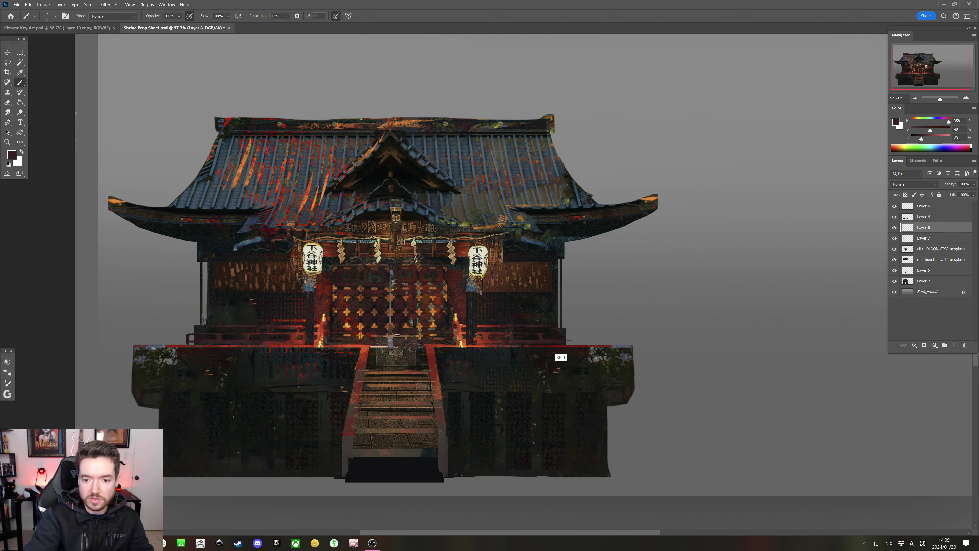
pyautogui.press(']')
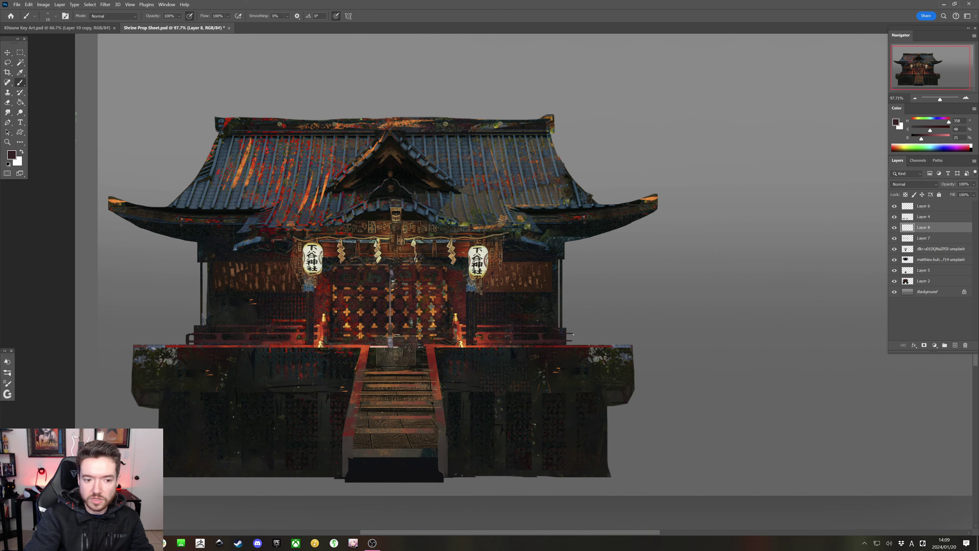
pyautogui.keyDown('alt'); pyautogui.click(565, 337); pyautogui.keyUp('alt')
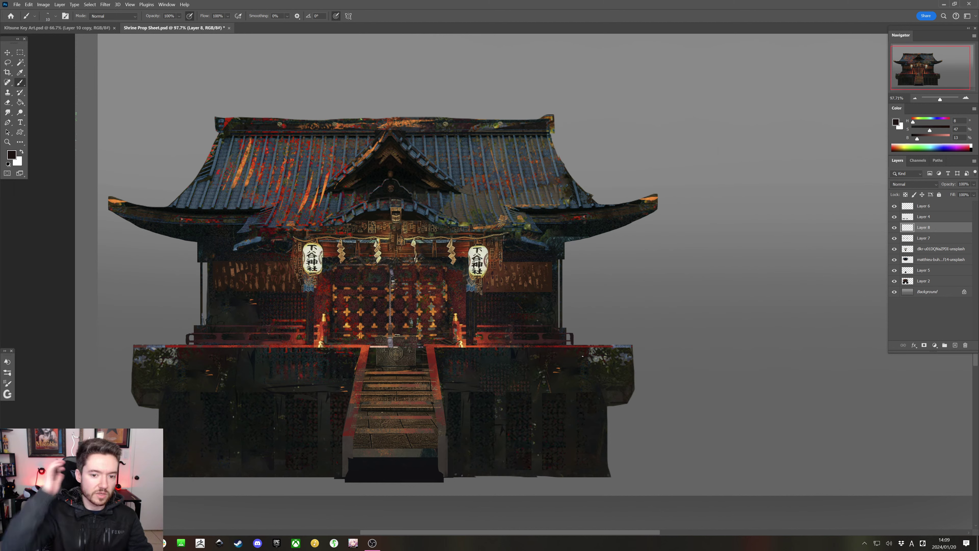
pyautogui.hotkey('ctrl', 's')
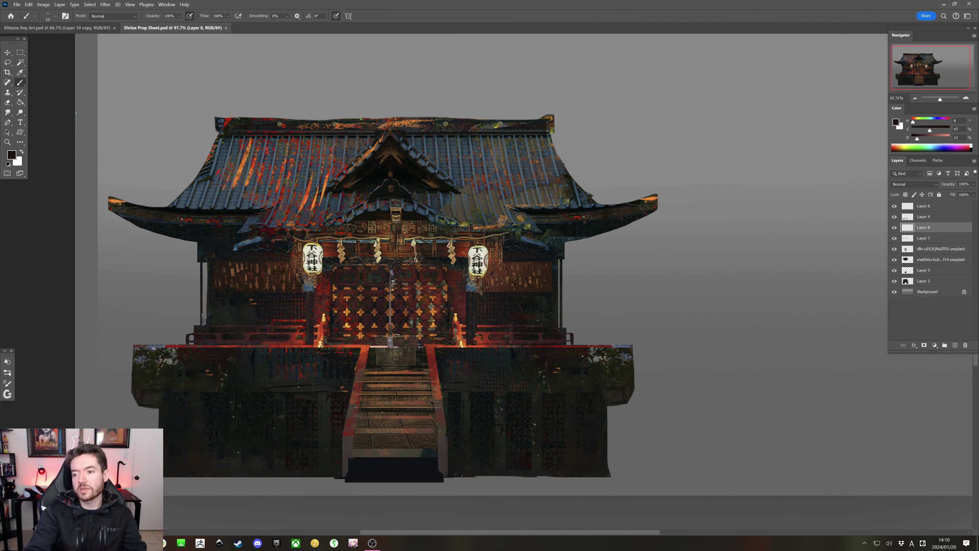
# Delete the photo texture over the lower stairs from the dlkr-u01DQNaZPDI-unsplash layer, after checking it and Layer 8 by toggling their visibility
pyautogui.click(894, 228)
pyautogui.click(895, 229)
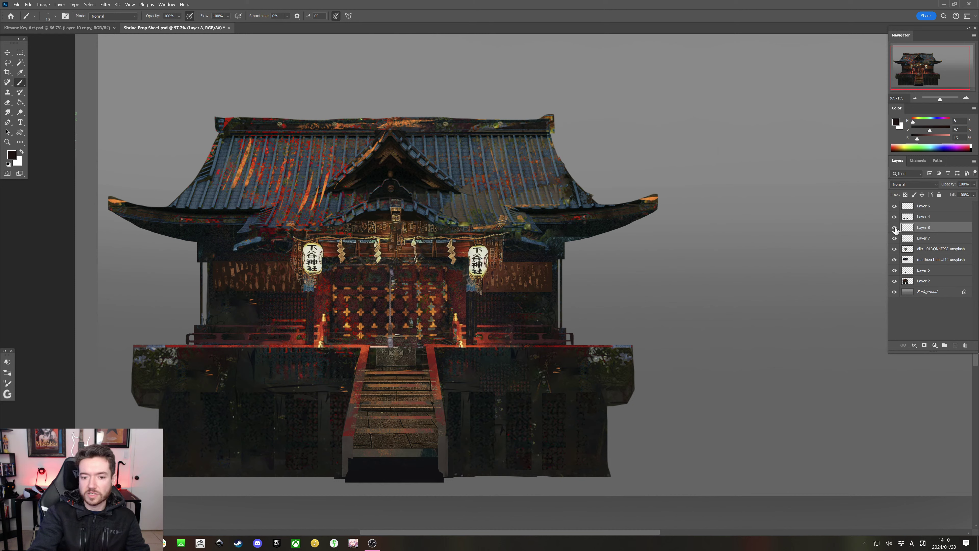
pyautogui.click(895, 249)
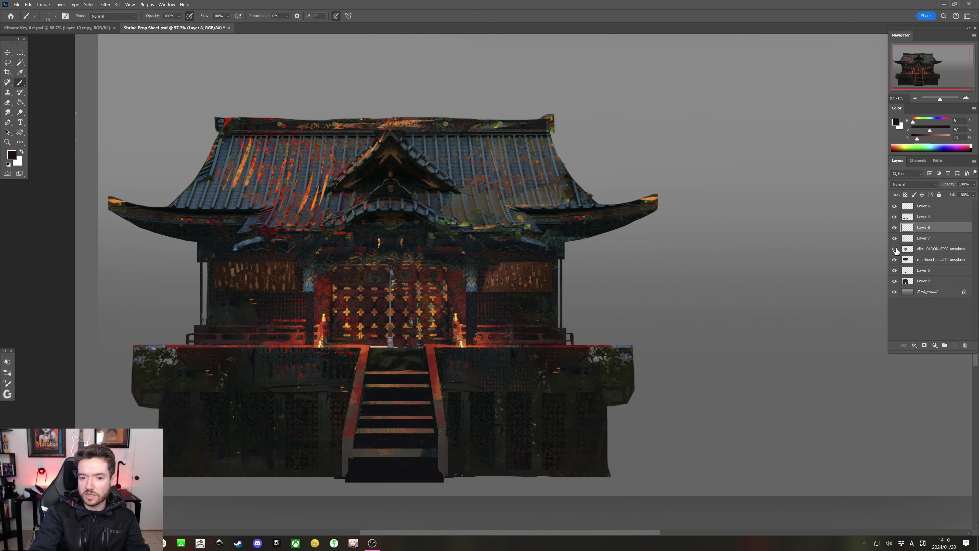
pyautogui.click(895, 249)
pyautogui.click(910, 249)
pyautogui.click(7, 62)
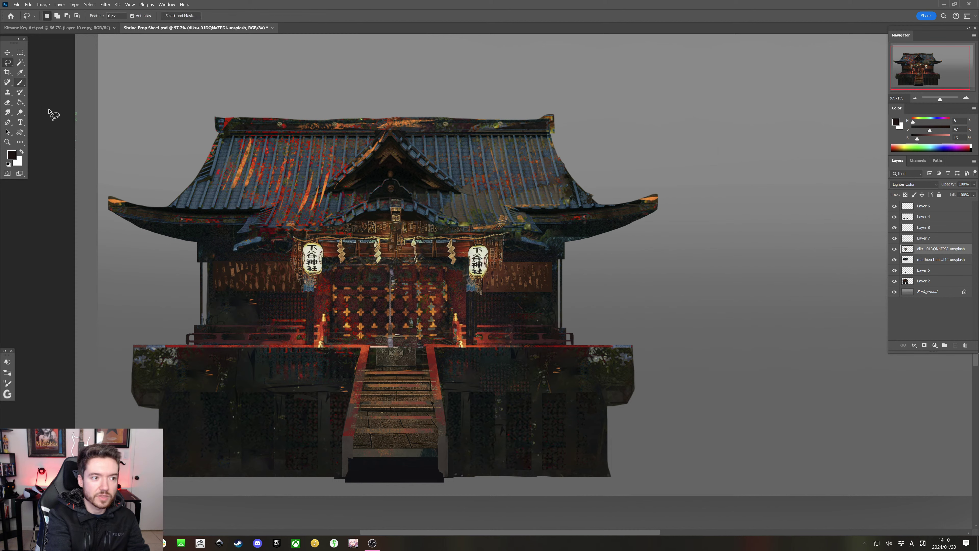
pyautogui.moveTo(433, 401)
pyautogui.mouseDown()
pyautogui.moveTo(310, 444)
pyautogui.moveTo(526, 459)
pyautogui.mouseUp()
pyautogui.press('Delete')
pyautogui.hotkey('ctrl', 'd')
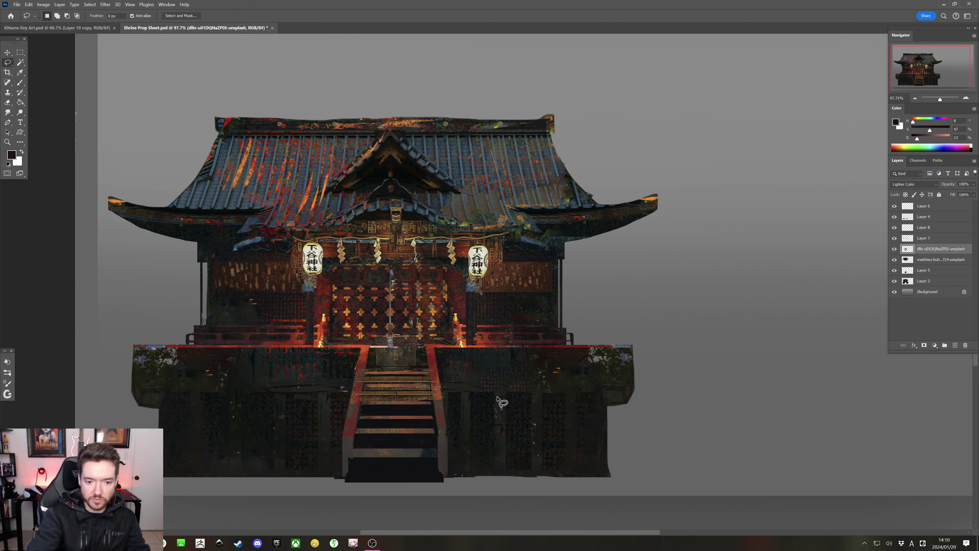
# Lasso and delete the leftover photo texture across the middle of the stairs, and clear the selection
pyautogui.moveTo(431, 380)
pyautogui.mouseDown()
pyautogui.moveTo(457, 407)
pyautogui.moveTo(437, 411)
pyautogui.mouseUp()
pyautogui.moveTo(350, 414)
pyautogui.mouseDown()
pyautogui.moveTo(362, 383)
pyautogui.moveTo(339, 412)
pyautogui.moveTo(350, 414)
pyautogui.mouseUp()
pyautogui.press('Delete')
pyautogui.hotkey('ctrl', 'd')
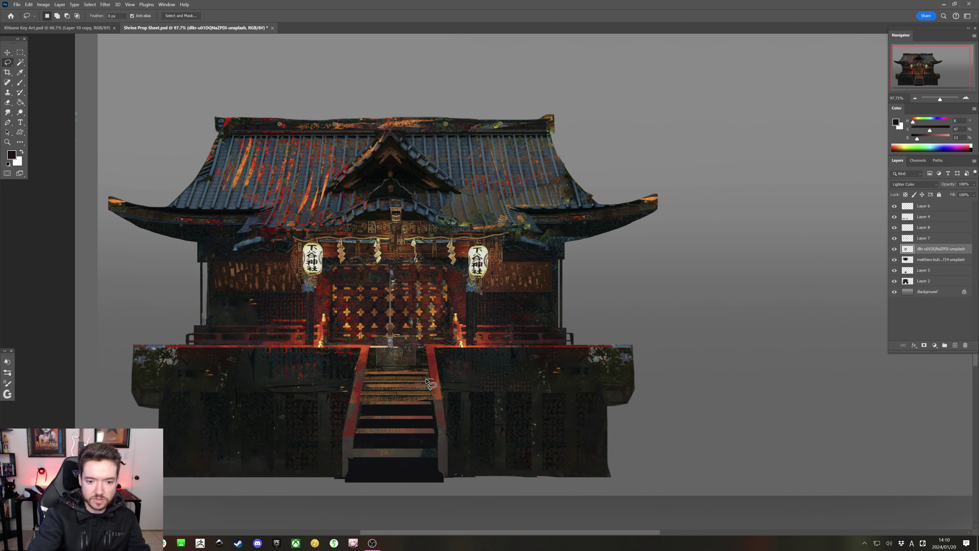
# Copy the textured upper stair treads to a new layer and transform the copy over the next steps down
pyautogui.moveTo(376, 381)
pyautogui.mouseDown()
pyautogui.moveTo(350, 409)
pyautogui.moveTo(446, 408)
pyautogui.mouseUp()
pyautogui.hotkey('ctrl', 'j')
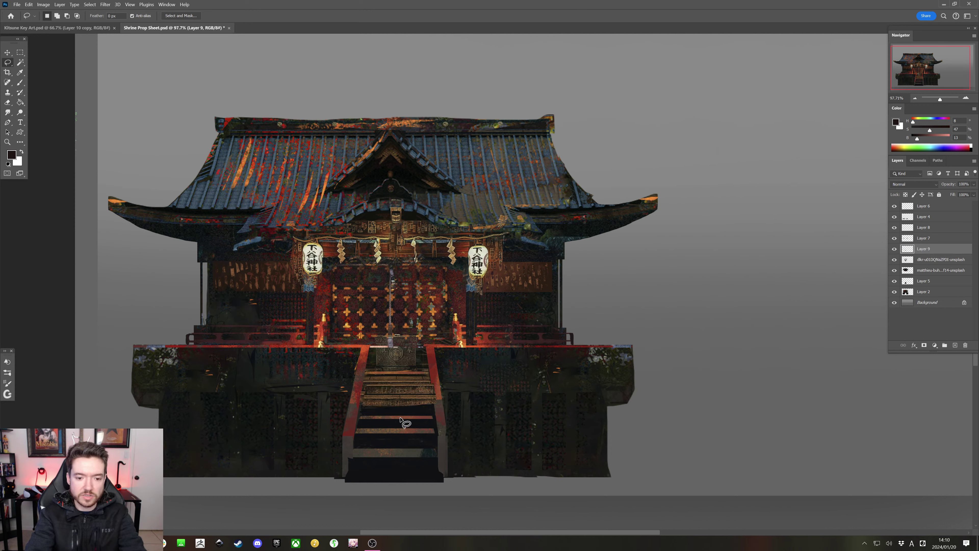
pyautogui.hotkey('ctrl', 't')
pyautogui.moveTo(413, 392); pyautogui.dragTo(423, 414)
pyautogui.press('Return')
pyautogui.press('l')
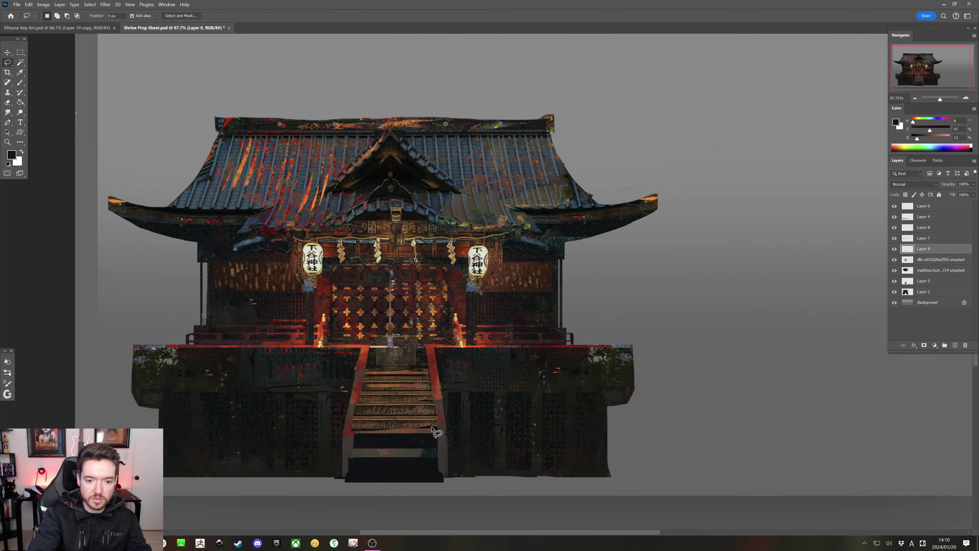
# Place another transformed copy of the stair texture on its own layer over the lower steps between the railings
pyautogui.hotkey('ctrl', 'shift', 'alt', 'n')
pyautogui.hotkey('ctrl', 't')
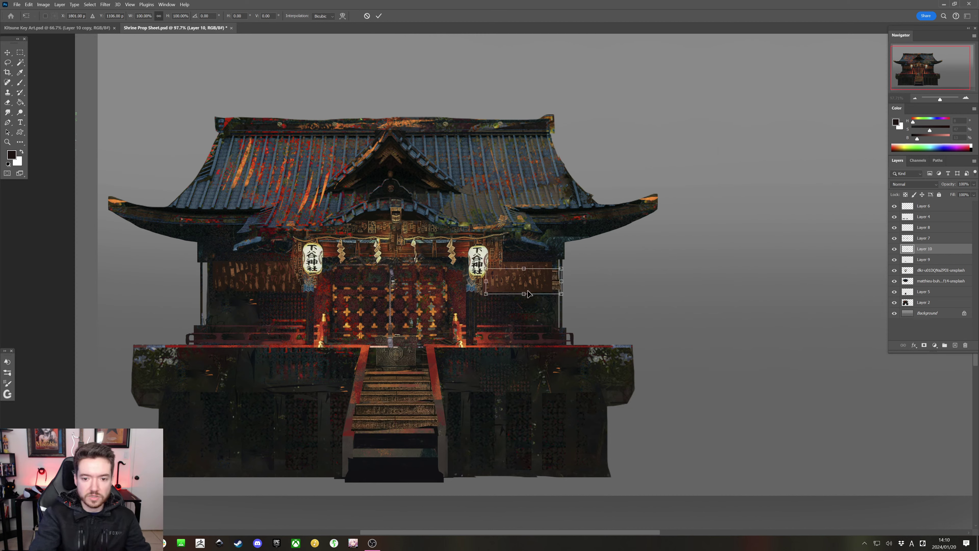
pyautogui.moveTo(530, 292); pyautogui.dragTo(419, 446)
pyautogui.press('Return')
pyautogui.press('l')
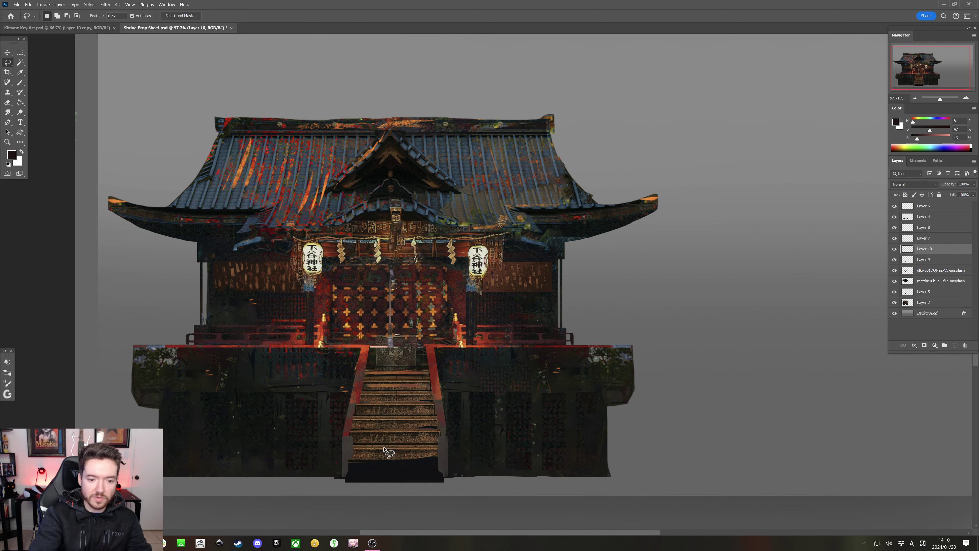
pyautogui.hotkey('ctrl', 't')
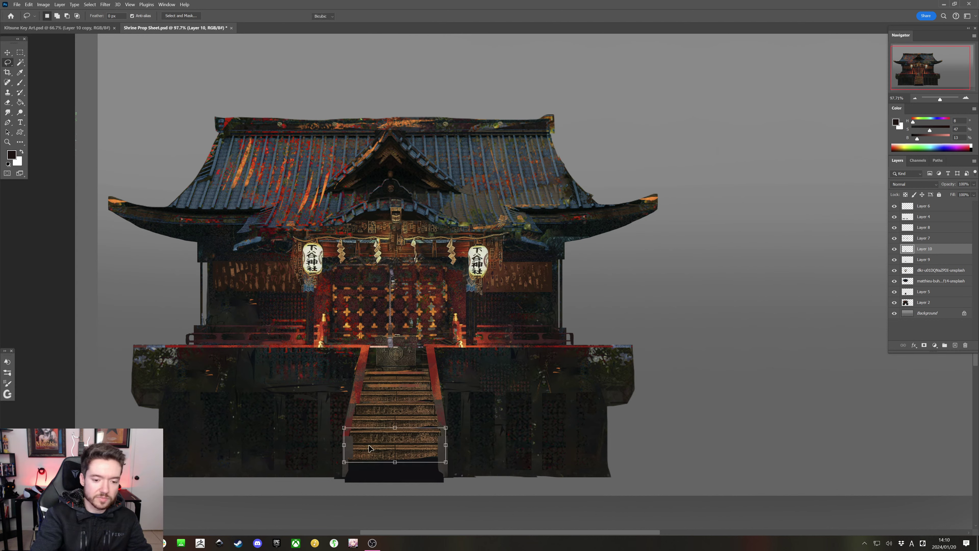
pyautogui.press('Return')
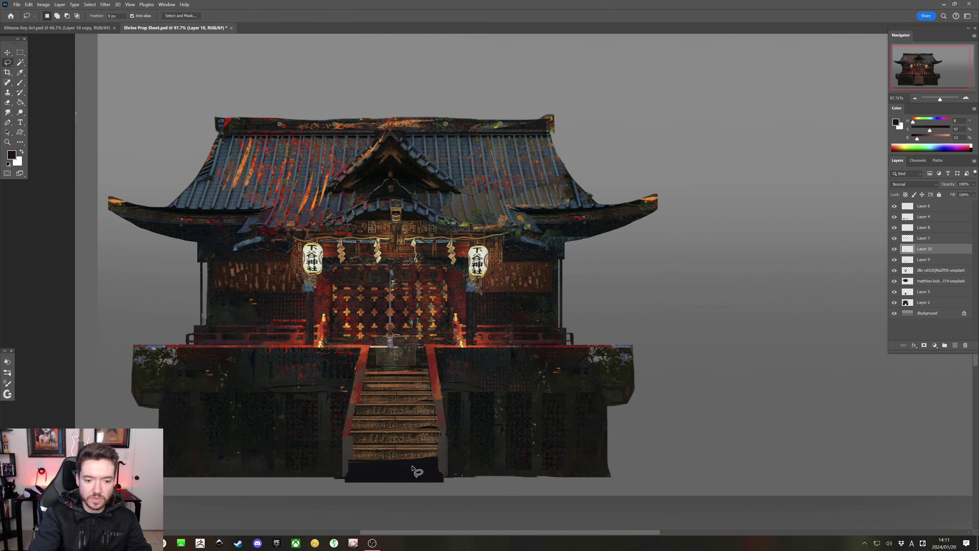
# Add one more copy of the stair texture on its own layer and fit it over the bottom step
pyautogui.hotkey('ctrl', 'shift', 'alt', 'n')
pyautogui.hotkey('ctrl', 't')
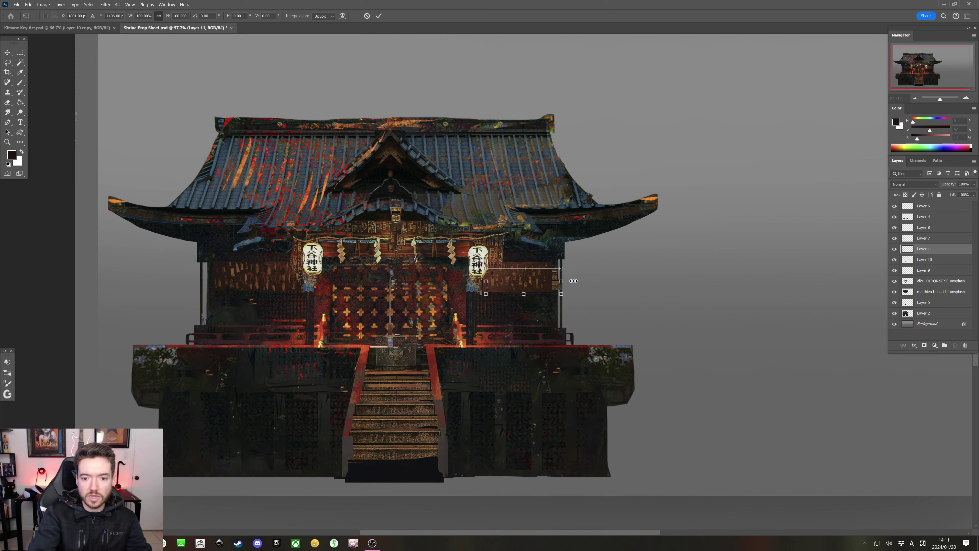
pyautogui.moveTo(556, 293); pyautogui.dragTo(429, 472)
pyautogui.press('Return')
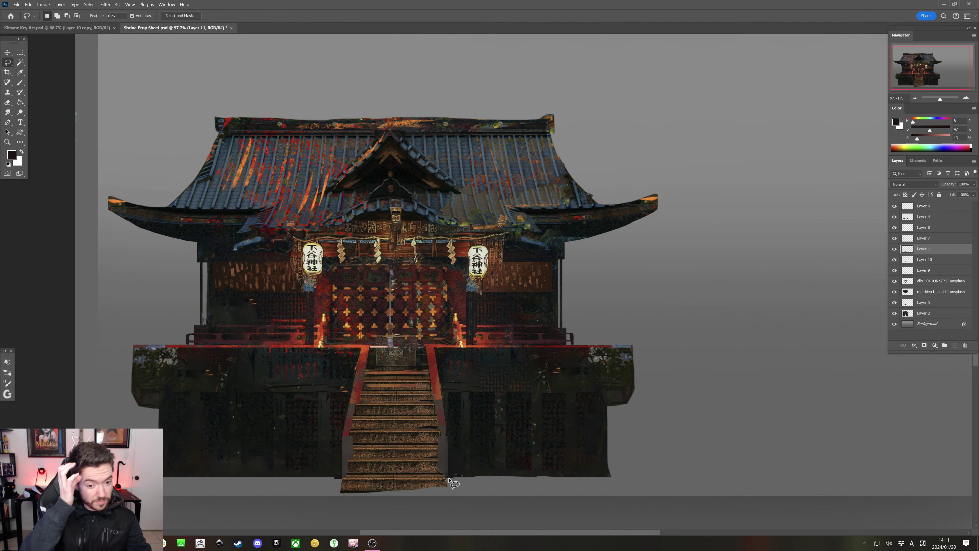
# Select the left stair railing by outlining it with the Polygonal Lasso tool
pyautogui.rightClick(8, 62)
pyautogui.click(38, 70)
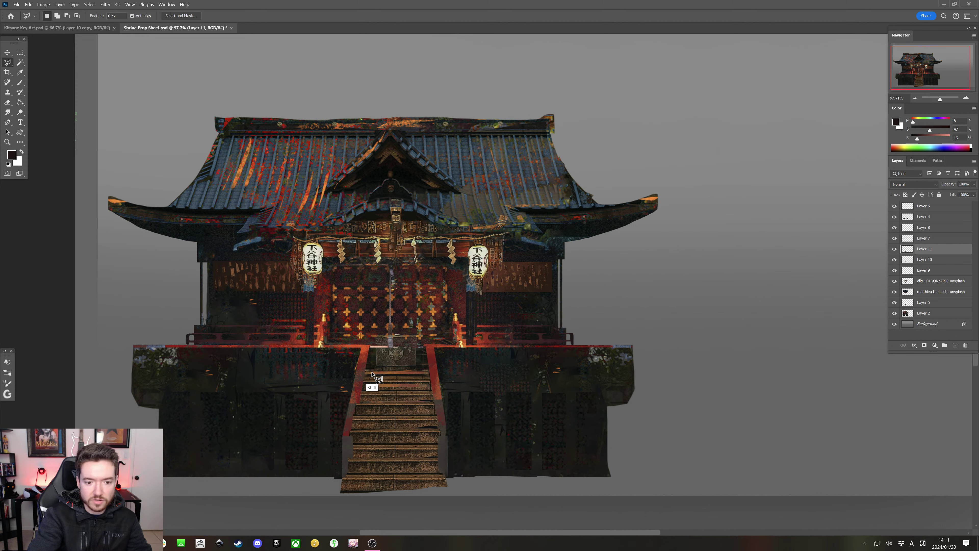
pyautogui.click(352, 461)
pyautogui.click(336, 432)
pyautogui.click(348, 390)
pyautogui.click(369, 346)
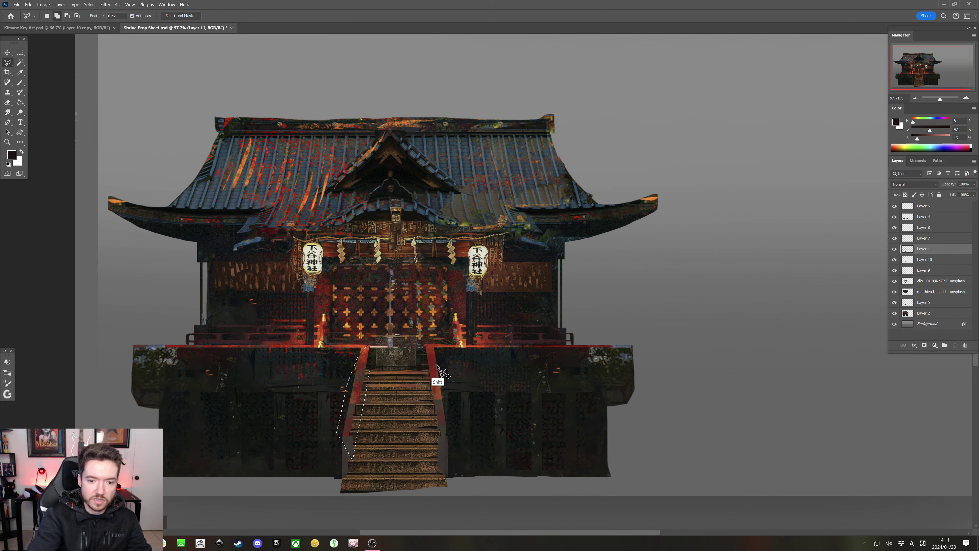
# Add the right stair railing to the selection with a second polygonal outline
pyautogui.keyDown('shift'); pyautogui.click(426, 347); pyautogui.keyUp('shift')
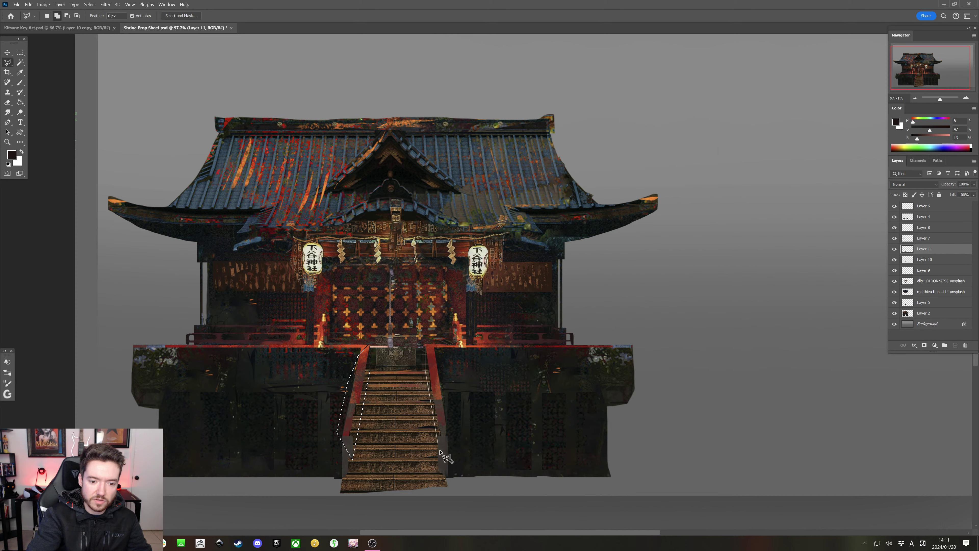
pyautogui.click(443, 469)
pyautogui.click(449, 414)
pyautogui.doubleClick(443, 359)
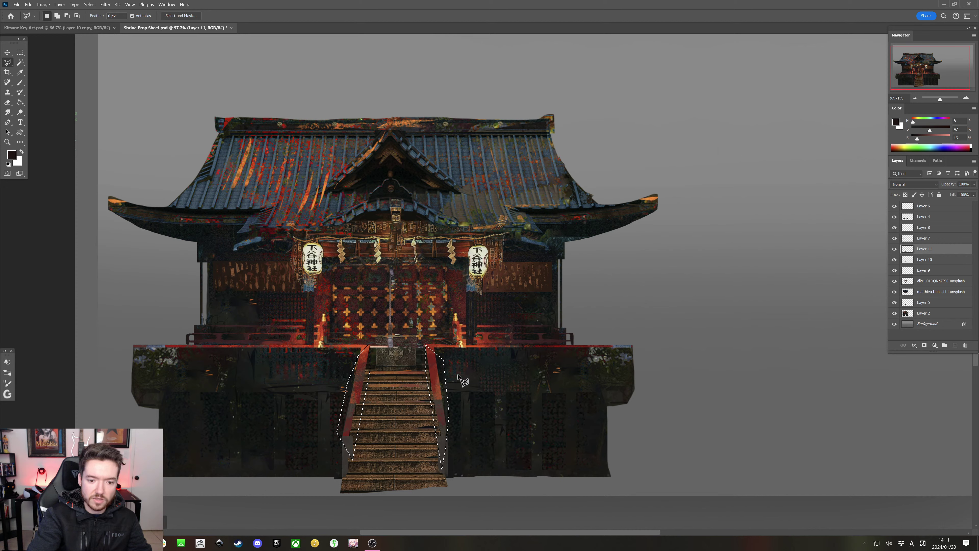
pyautogui.press('alt')
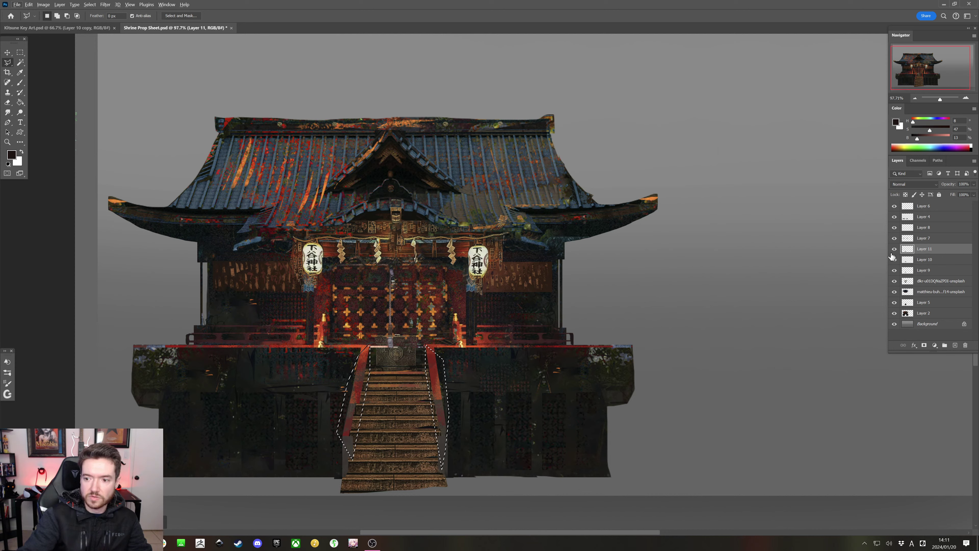
# Merge Layer 9, Layer 10 and Layer 11 into one stair texture layer and check it by toggling its visibility
pyautogui.keyDown('shift'); pyautogui.click(923, 271); pyautogui.keyUp('shift')
pyautogui.rightClick(922, 275)
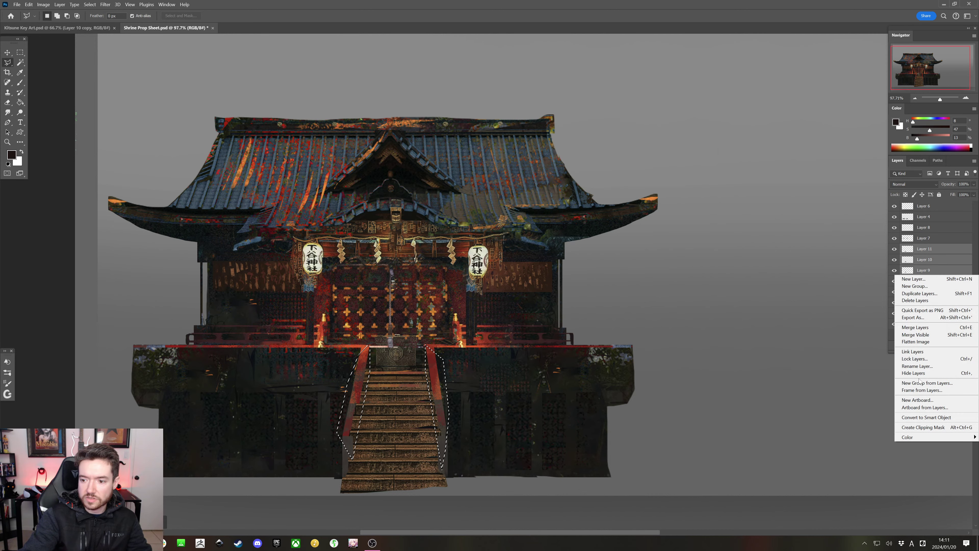
pyautogui.rightClick(918, 262)
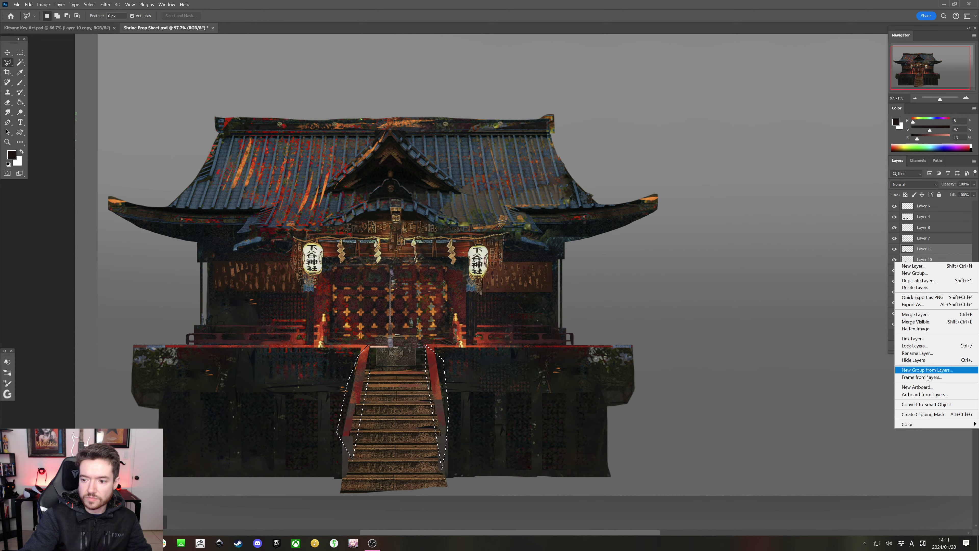
pyautogui.click(923, 313)
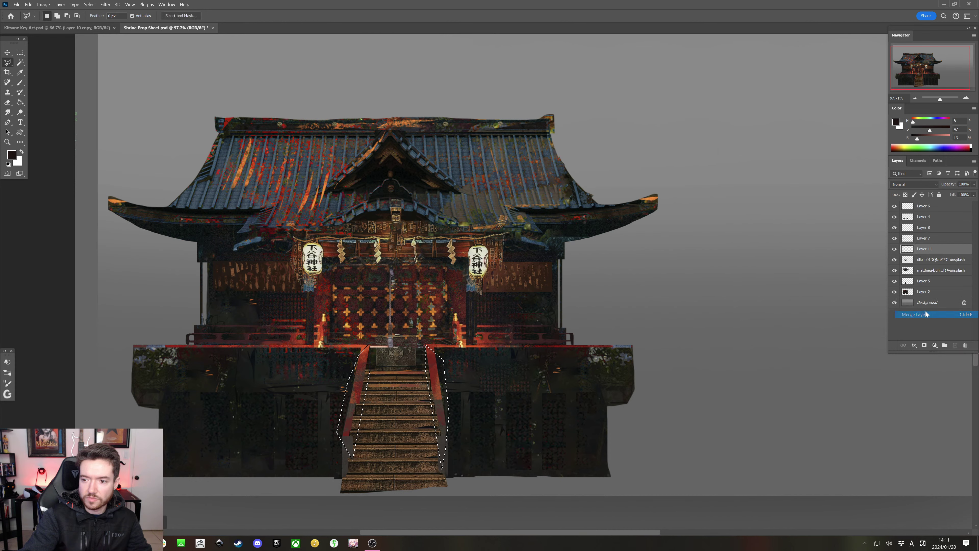
pyautogui.click(895, 248)
pyautogui.click(894, 249)
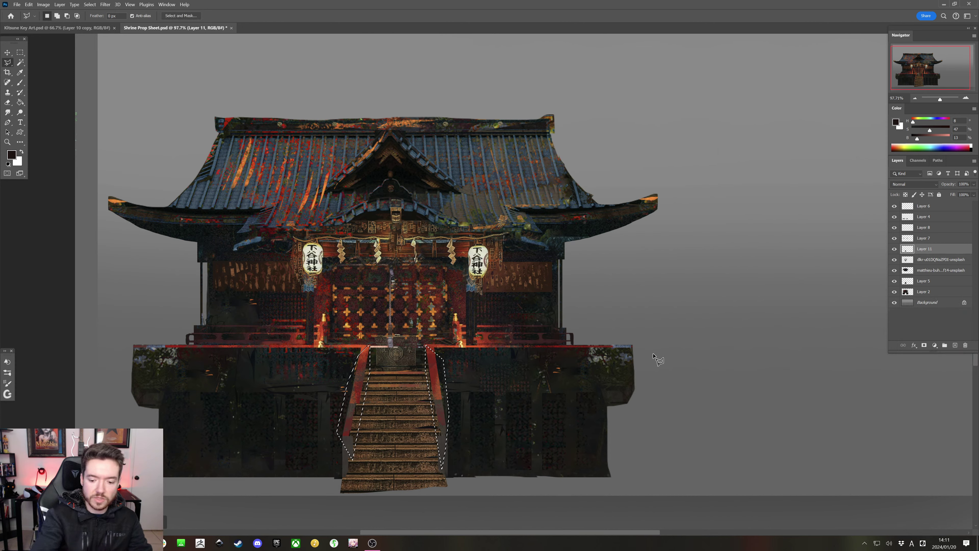
# Refine the railing selection along the left railing's inner edge, and clear the selection
pyautogui.click(513, 404)
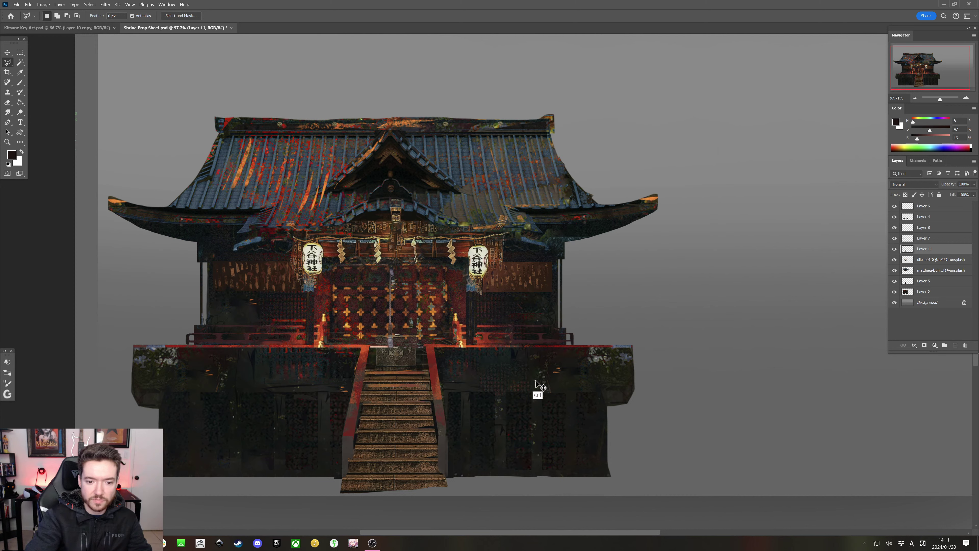
pyautogui.hotkey('ctrl', 'z')
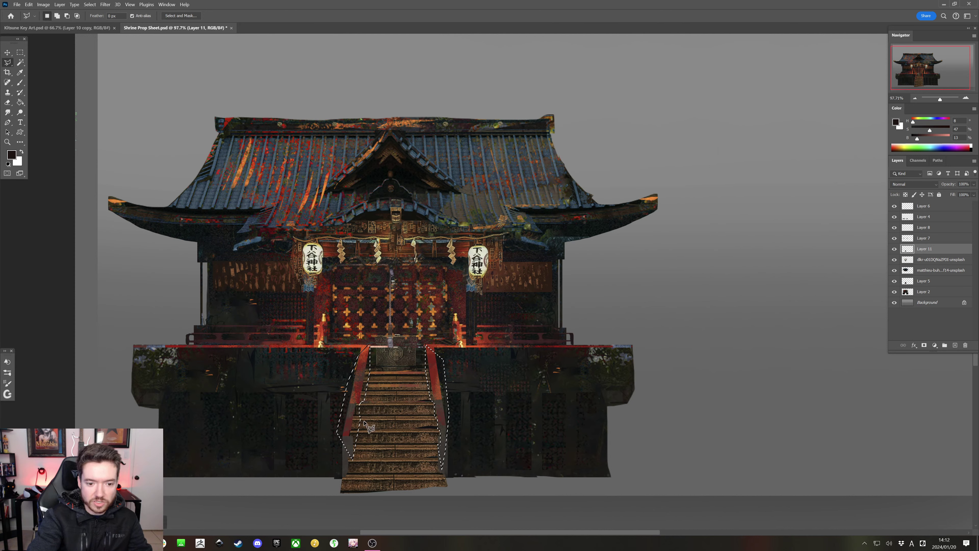
pyautogui.click(358, 416)
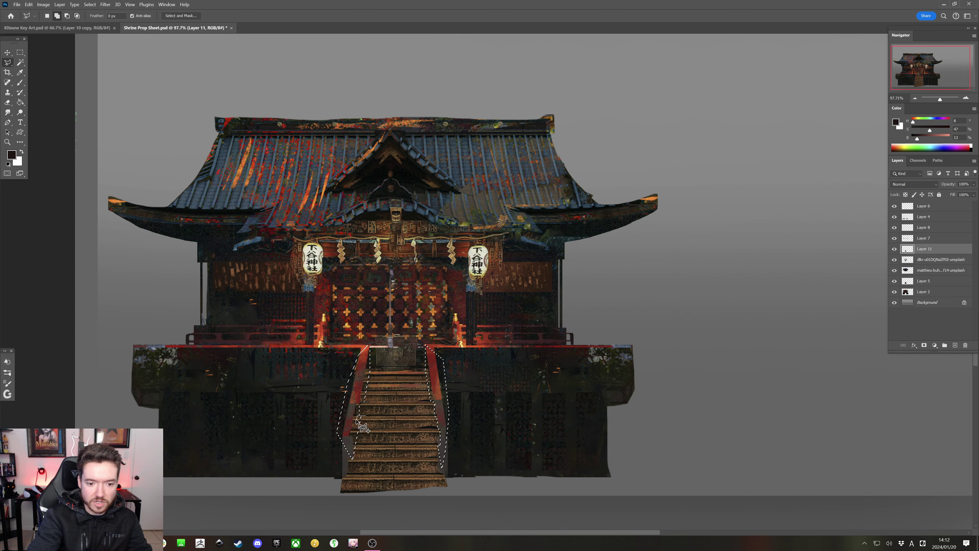
pyautogui.moveTo(357, 429); pyautogui.dragTo(364, 416)
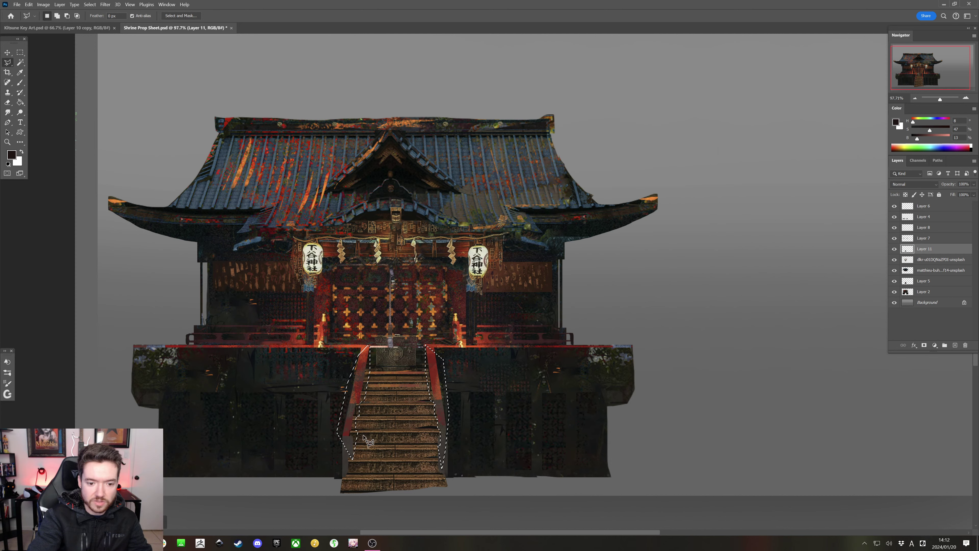
pyautogui.click(355, 429)
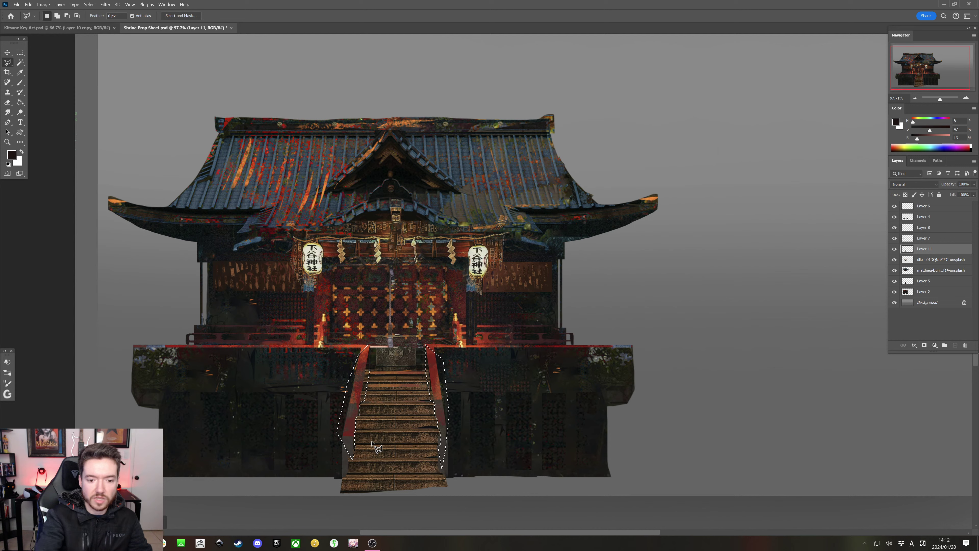
pyautogui.hotkey('ctrl', 'd')
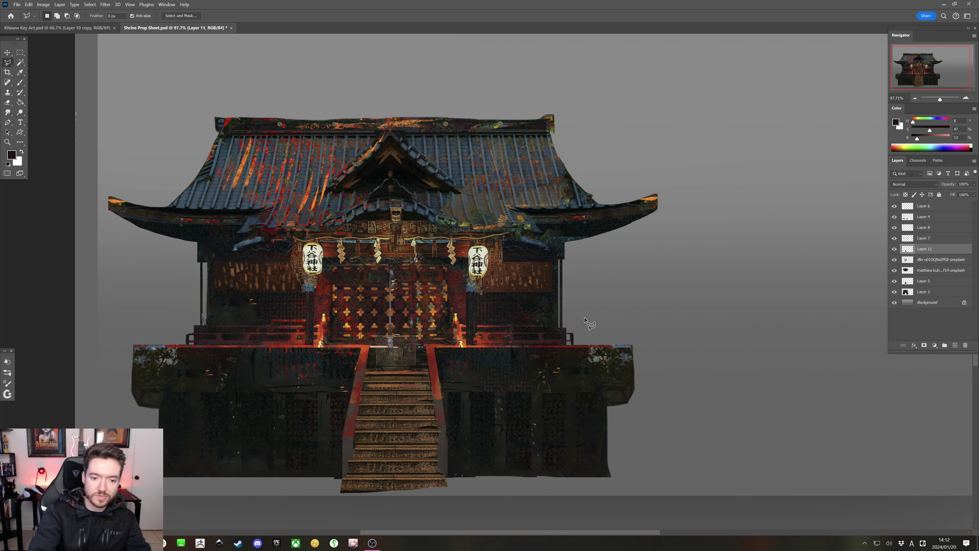
# Sketch a thin dark sword in the empty space beside the shrine, using a small brush and a colour sampled near the stairs
pyautogui.press('b')
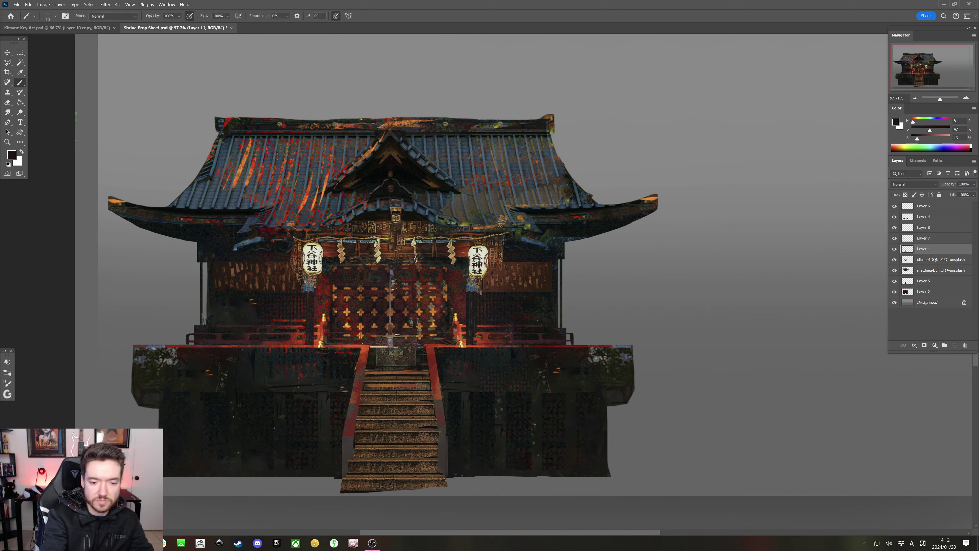
pyautogui.press('[')
pyautogui.keyDown('alt'); pyautogui.click(354, 461); pyautogui.keyUp('alt')
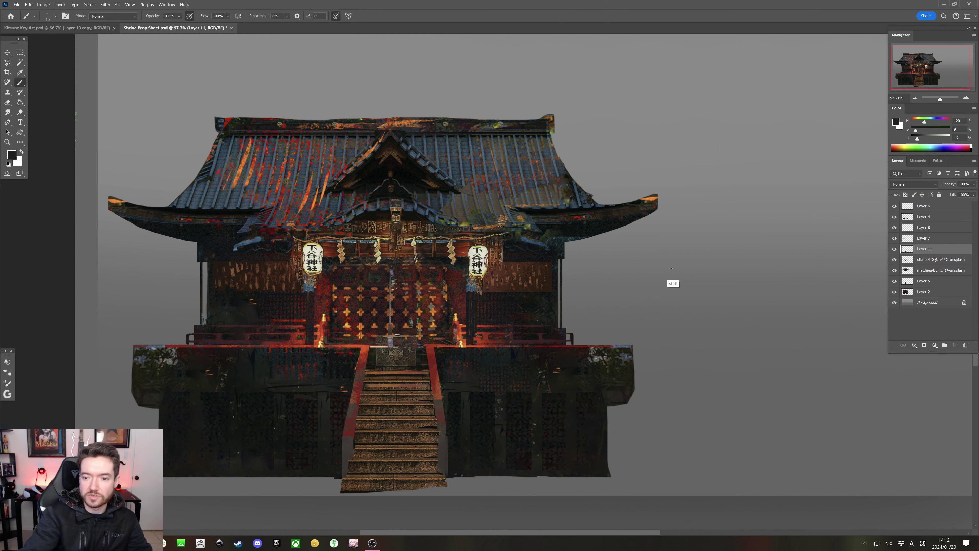
pyautogui.moveTo(672, 268); pyautogui.dragTo(794, 268)
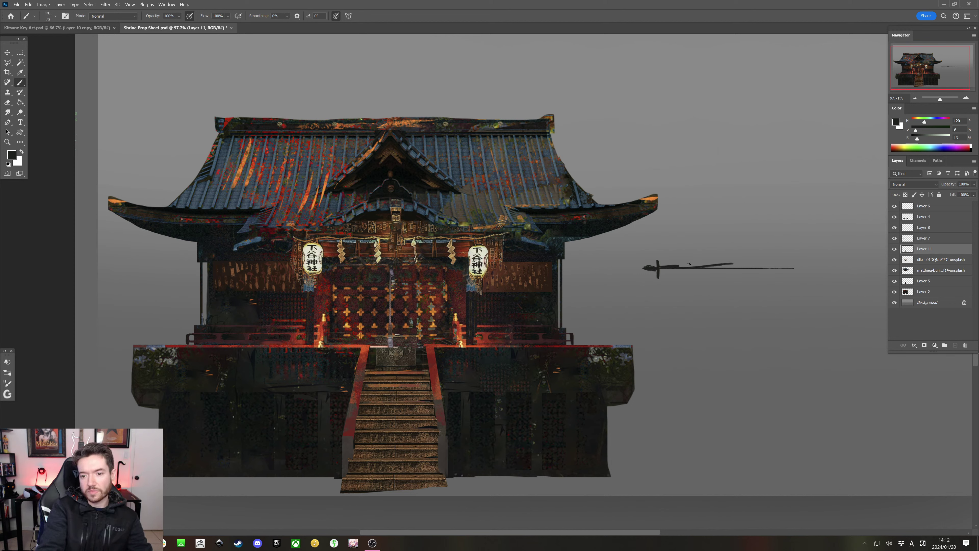
# Undo all the brush strokes of the sword sketch beside the shrine
pyautogui.hotkey('ctrl', 'z')
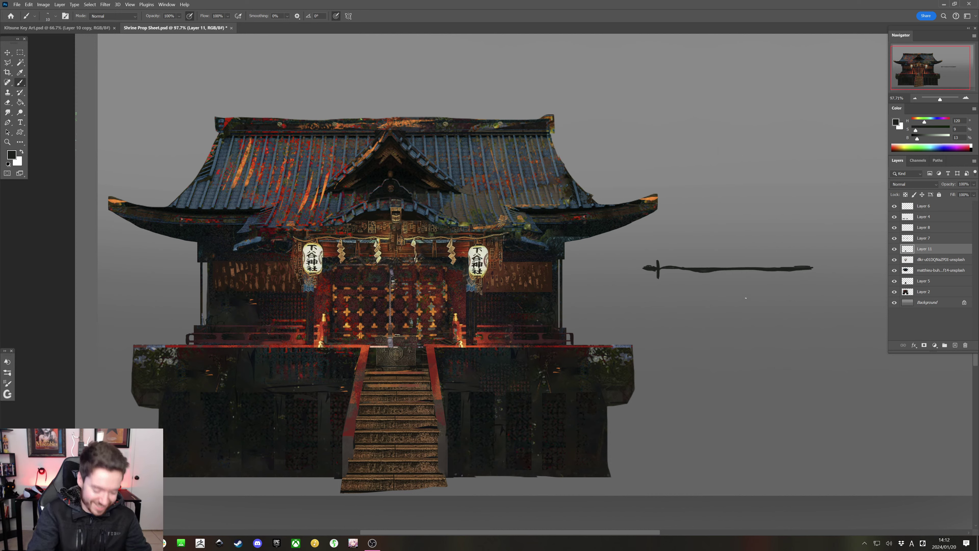
pyautogui.hotkey('ctrl', 'z')
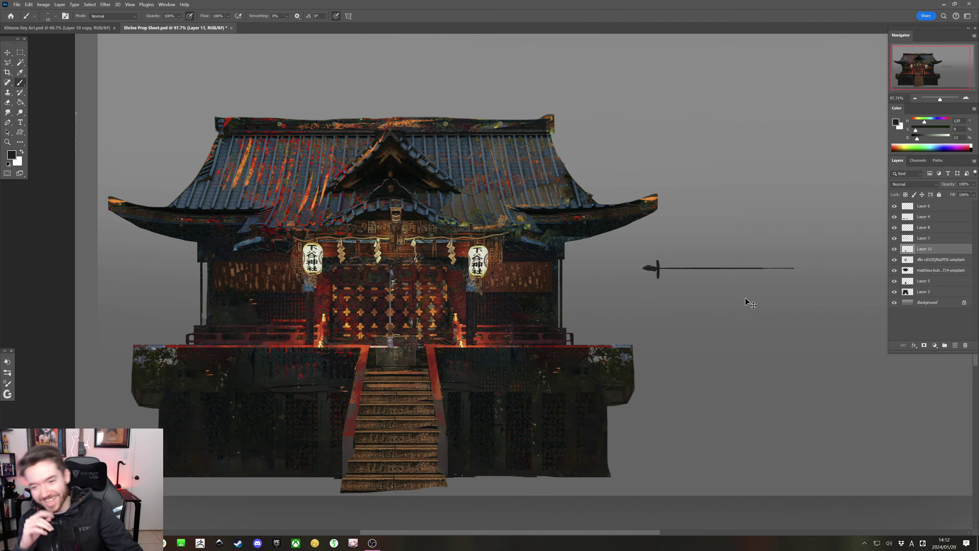
pyautogui.hotkey('ctrl', 'z')
pyautogui.hotkey('ctrl', 'z')
pyautogui.hotkey('ctrl', 'z')
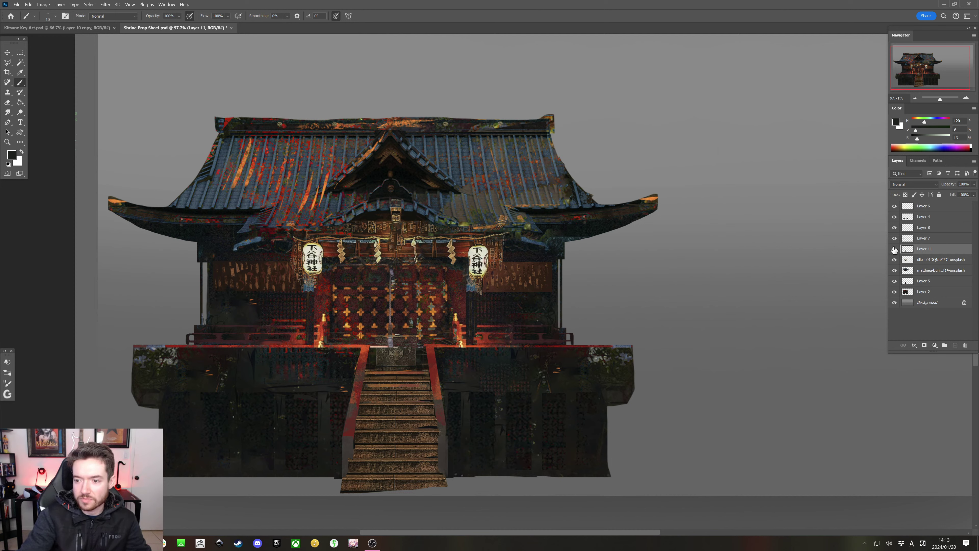
# Compare the image with and without the merged stair layer, and set that layer's blend mode to Darker Color
pyautogui.click(894, 249)
pyautogui.click(894, 249)
pyautogui.click(914, 184)
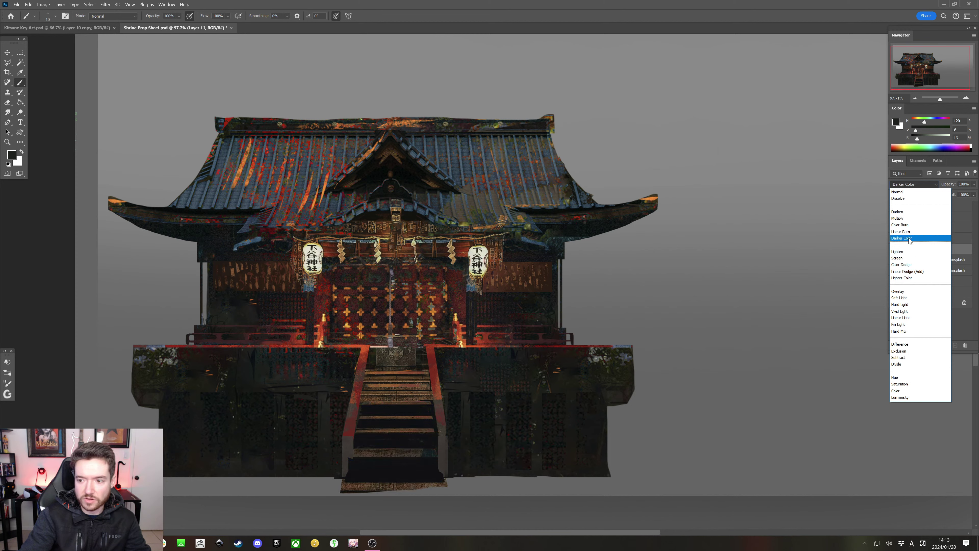
pyautogui.click(909, 239)
# Darken the stair texture layer with a Levels adjustment, setting the output levels to 0 and 208
pyautogui.click(43, 4)
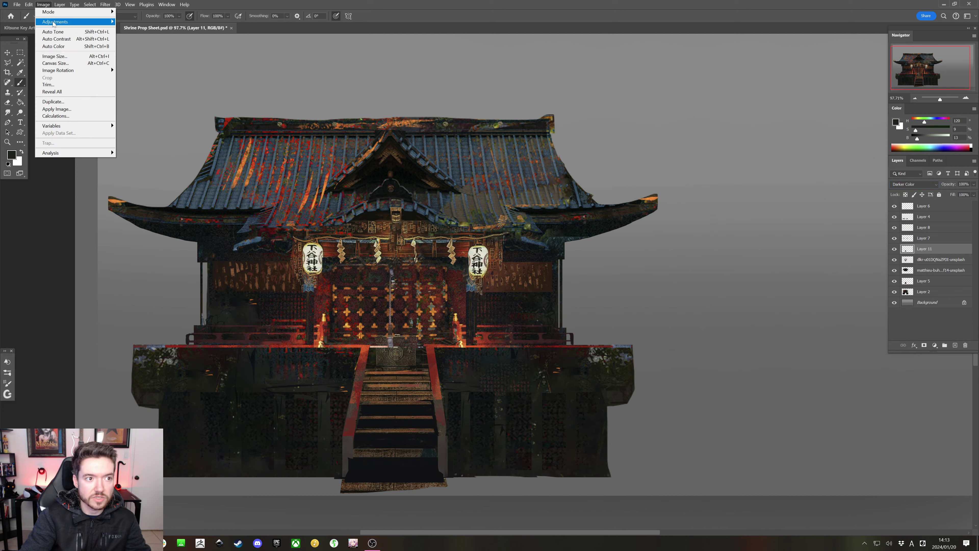
pyautogui.moveTo(77, 26)
pyautogui.click(146, 31)
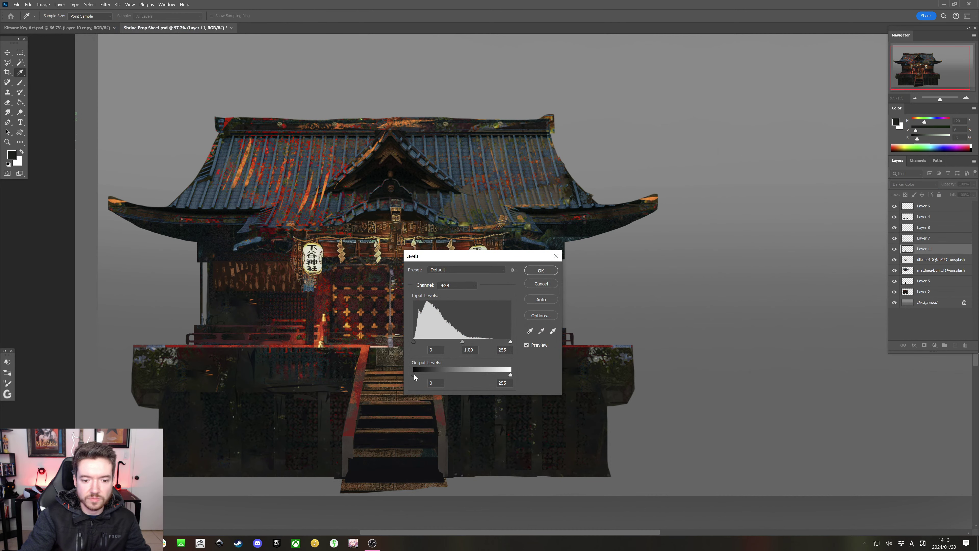
pyautogui.moveTo(414, 374)
pyautogui.mouseDown()
pyautogui.moveTo(425, 373)
pyautogui.moveTo(412, 371)
pyautogui.mouseUp()
pyautogui.moveTo(510, 376)
pyautogui.mouseDown()
pyautogui.moveTo(469, 372)
pyautogui.moveTo(493, 373)
pyautogui.mouseUp()
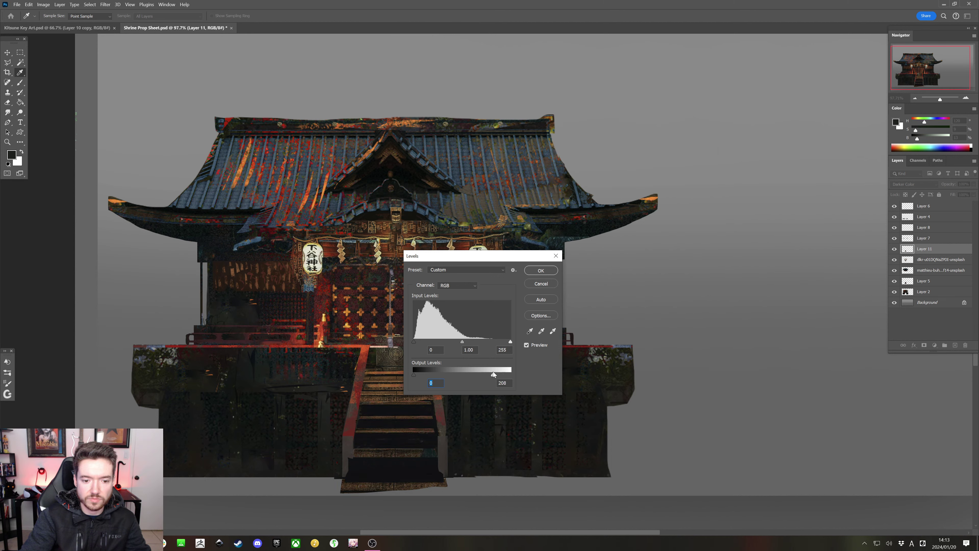
pyautogui.click(540, 270)
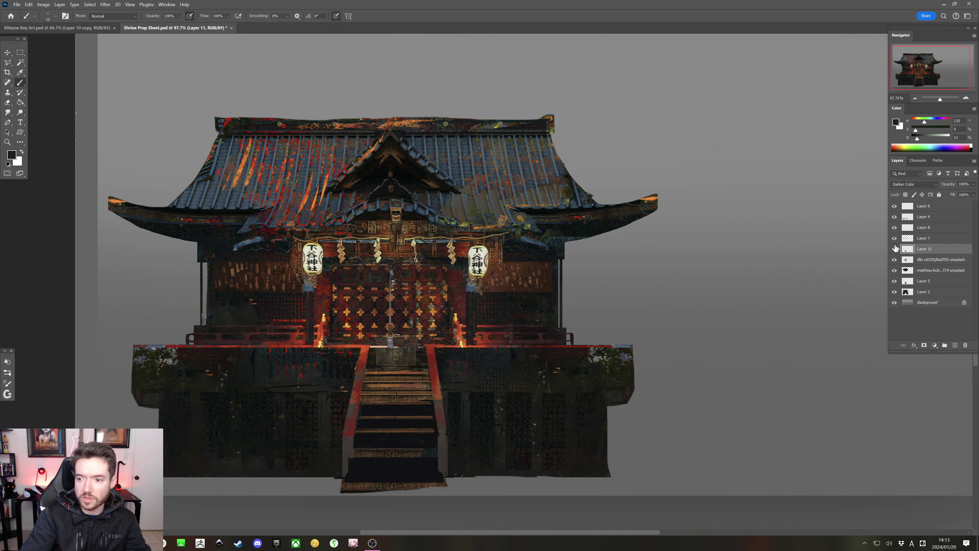
# Compare the shrine with and without the lantern photo layer to check what it adds around the stairs
pyautogui.click(942, 261)
pyautogui.click(894, 260)
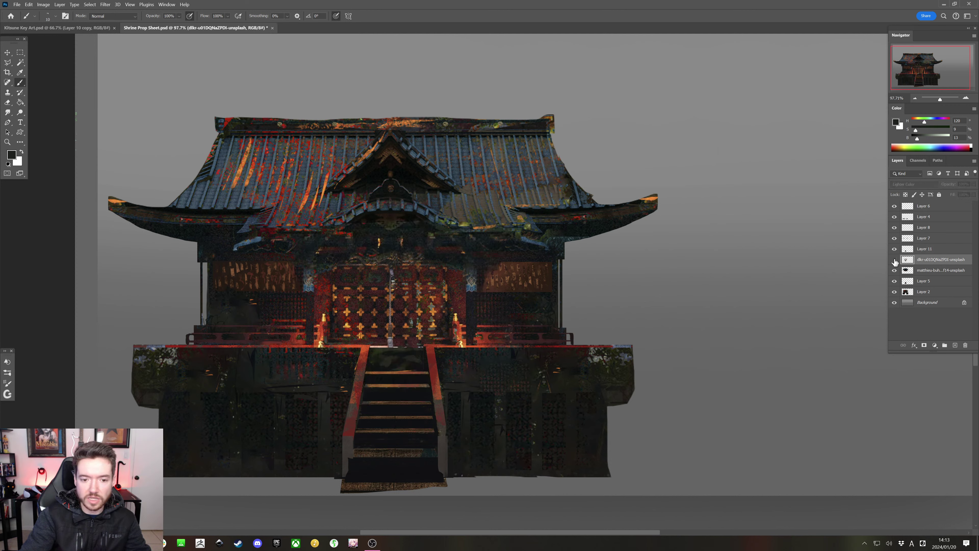
pyautogui.click(895, 259)
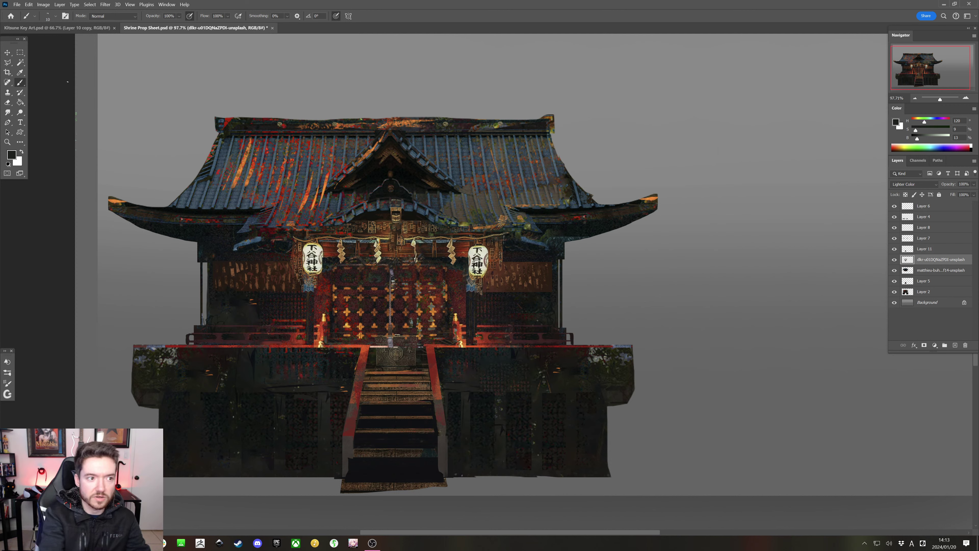
# Lasso the upper steps on the lantern photo layer, copy them to a new layer, and set its blend mode to Darker Color
pyautogui.click(7, 62)
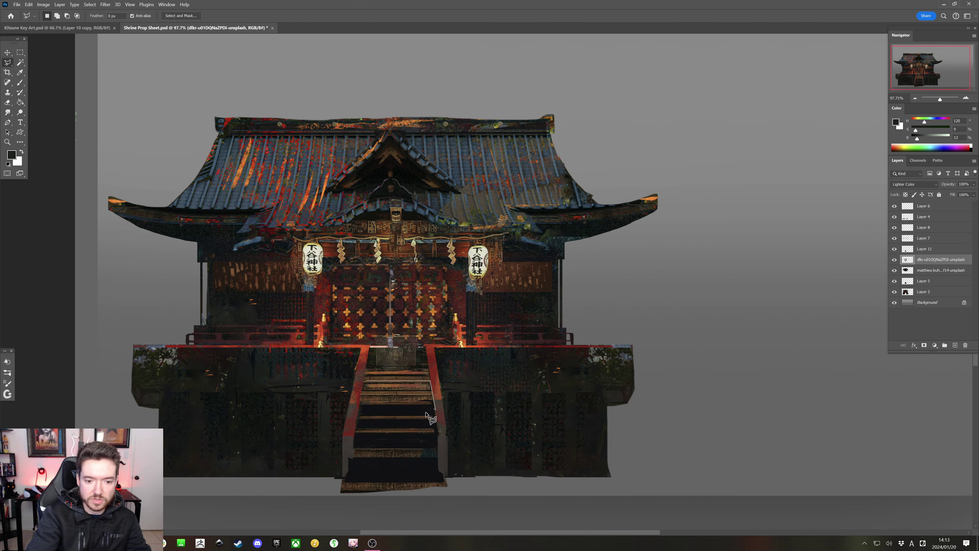
pyautogui.click(364, 381)
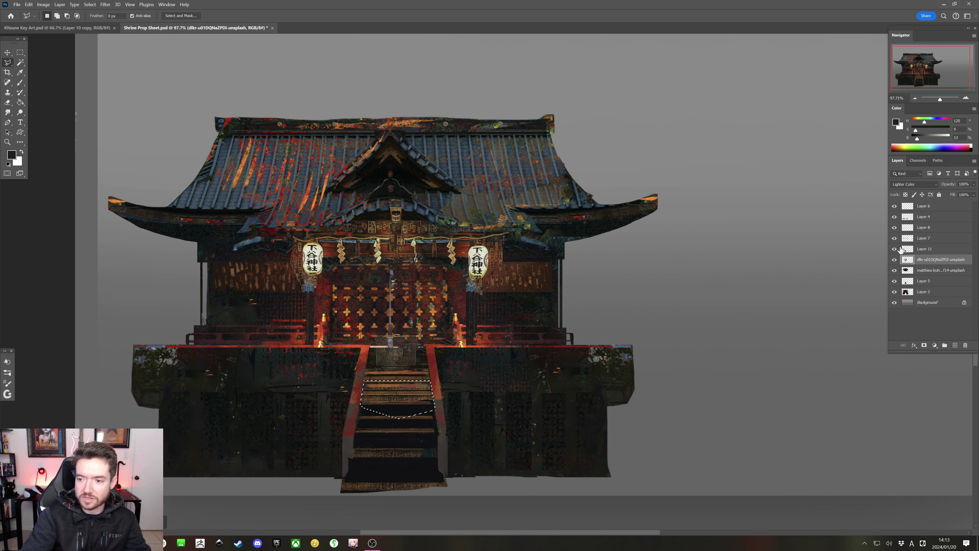
pyautogui.click(908, 183)
pyautogui.click(908, 183)
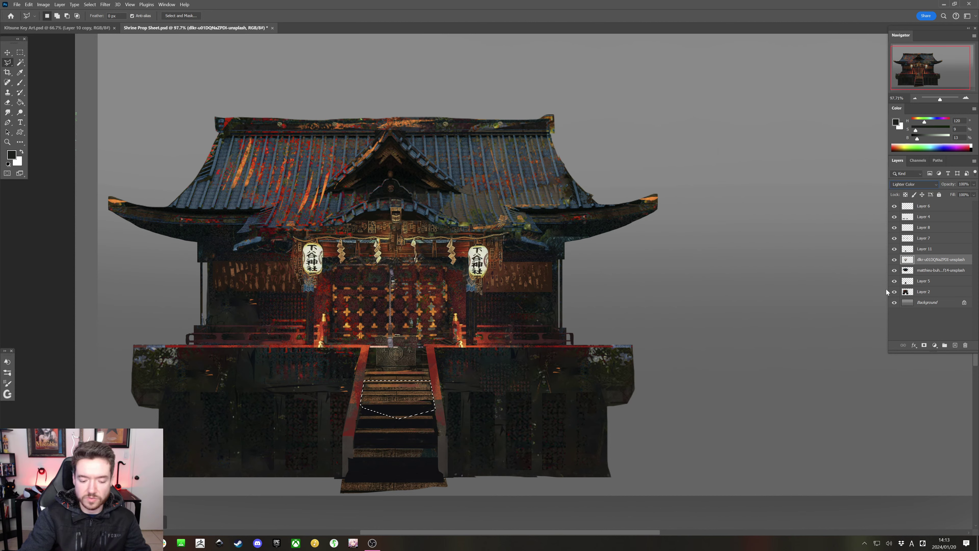
pyautogui.hotkey('ctrl', 'j')
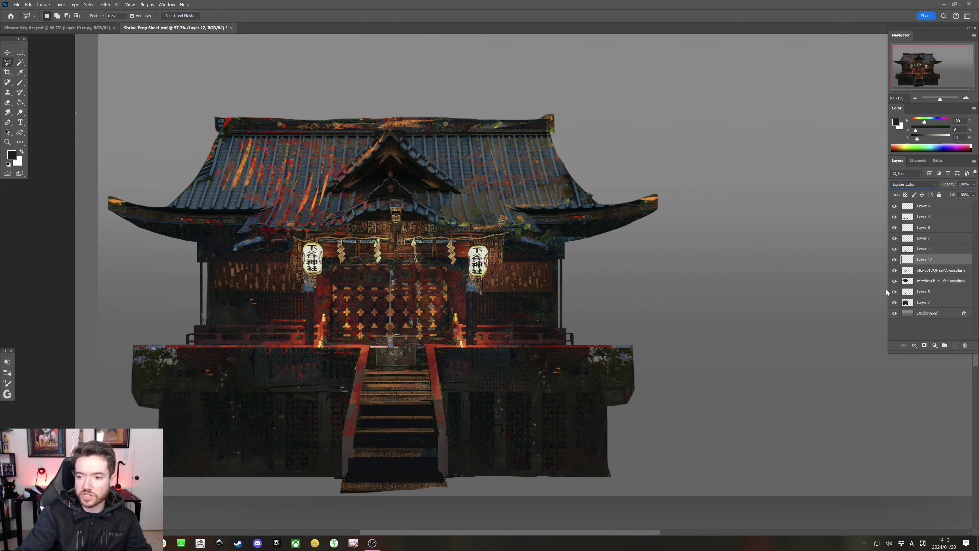
pyautogui.click(908, 184)
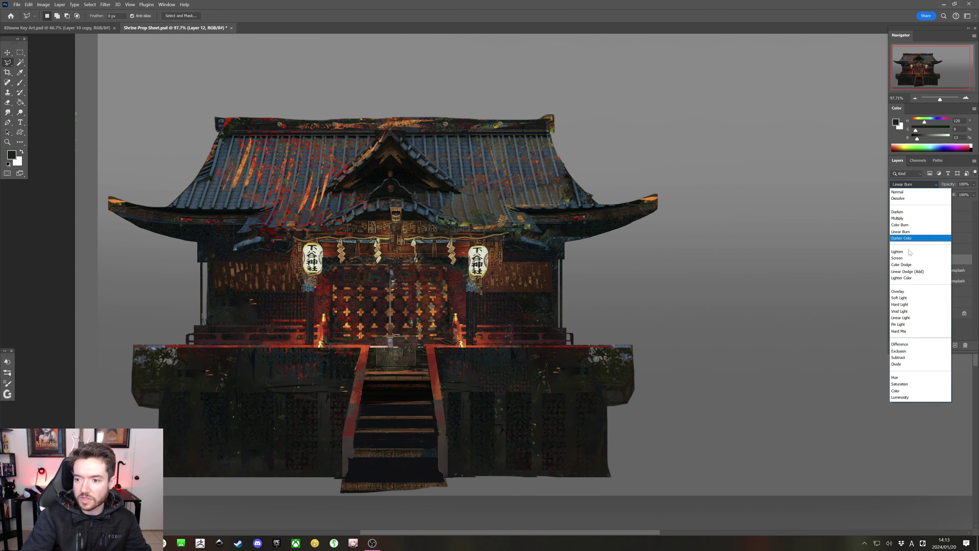
pyautogui.click(908, 239)
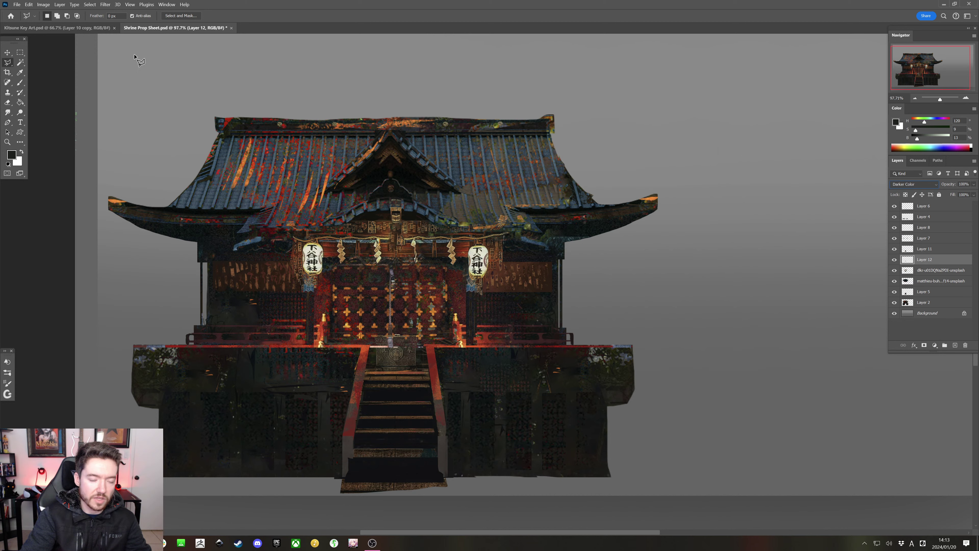
# Merge the copied upper-step layer with Layer 11 and set the merged layer's blend mode to Darker Color
pyautogui.click(20, 83)
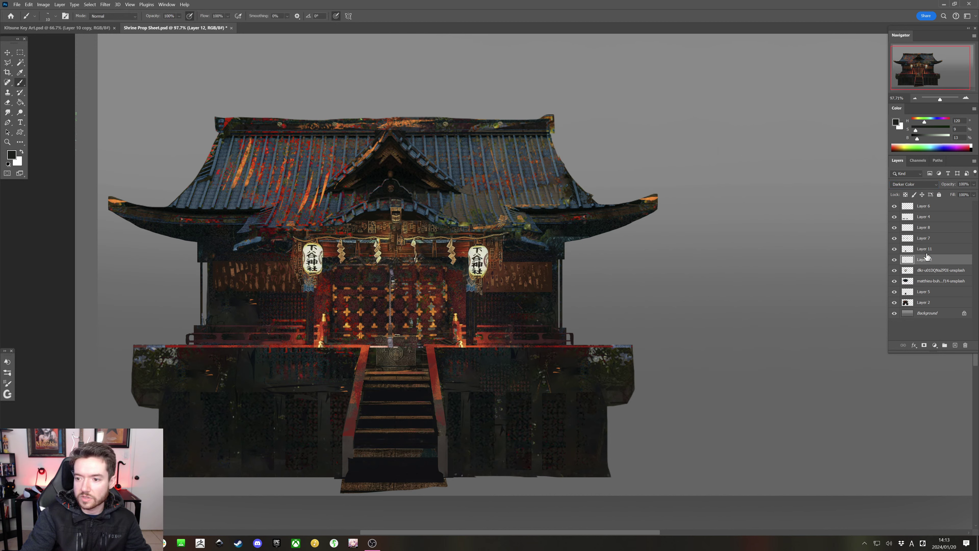
pyautogui.keyDown('shift'); pyautogui.click(927, 251); pyautogui.keyUp('shift')
pyautogui.rightClick(926, 253)
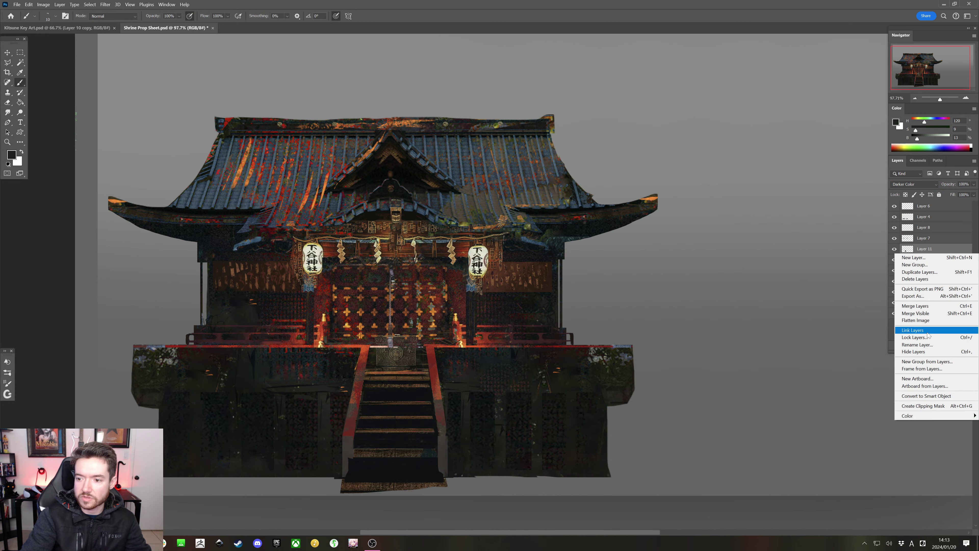
pyautogui.click(915, 306)
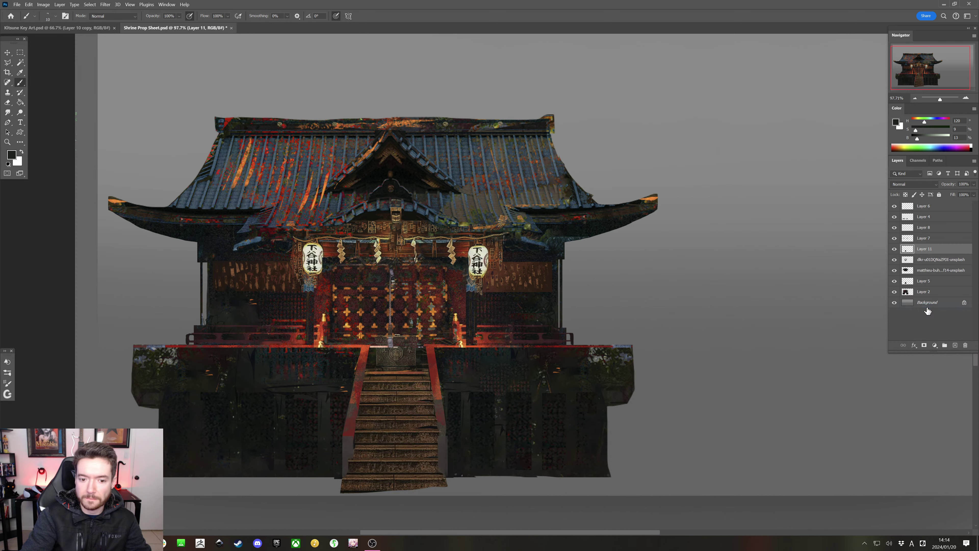
pyautogui.click(914, 187)
pyautogui.click(912, 240)
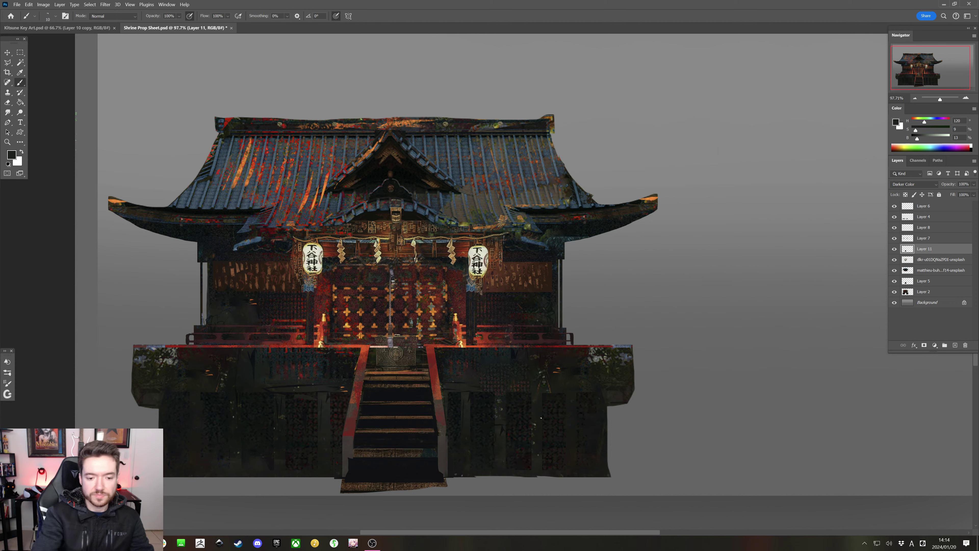
# Delete the uneven strip below the staircase's lowest step using a rectangular selection, and deselect
pyautogui.click(18, 54)
pyautogui.moveTo(459, 507); pyautogui.dragTo(334, 488)
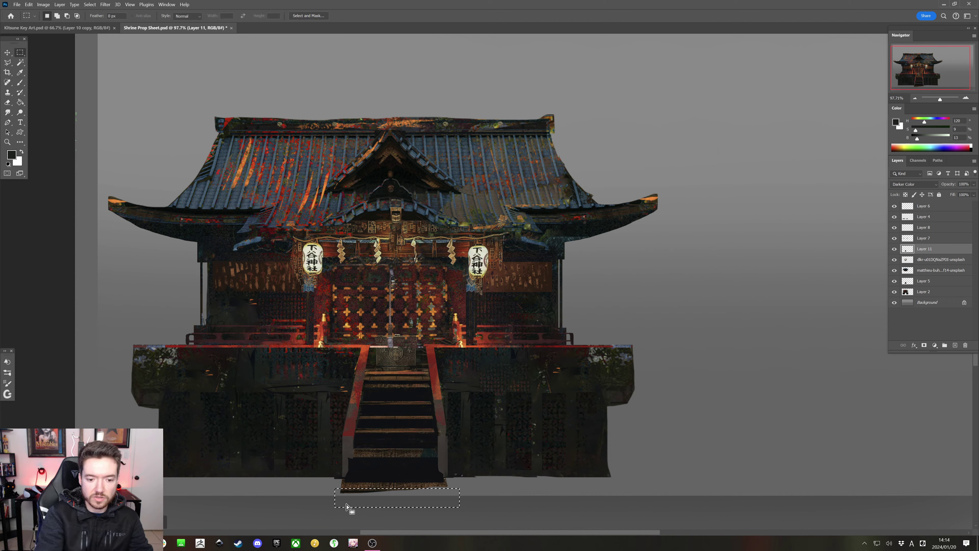
pyautogui.press('Delete')
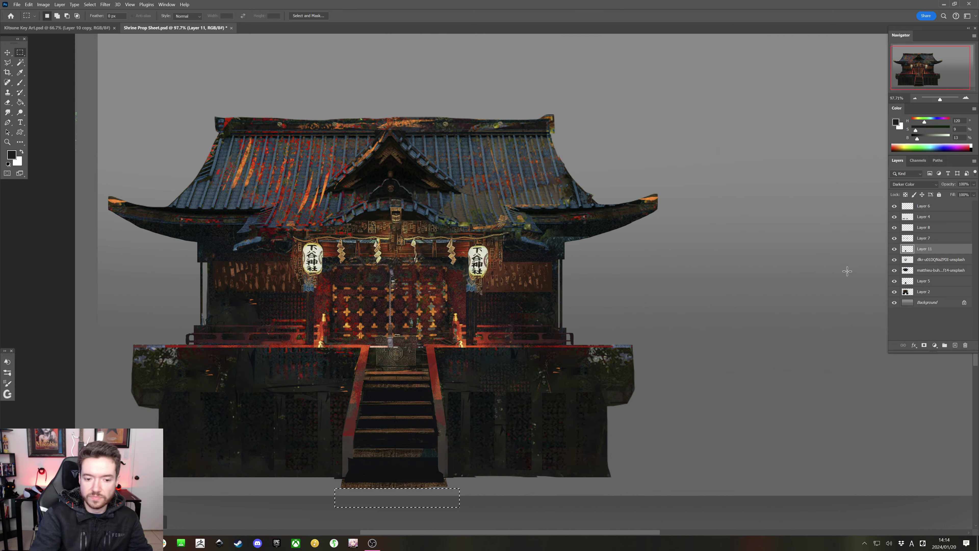
pyautogui.hotkey('ctrl', 'd')
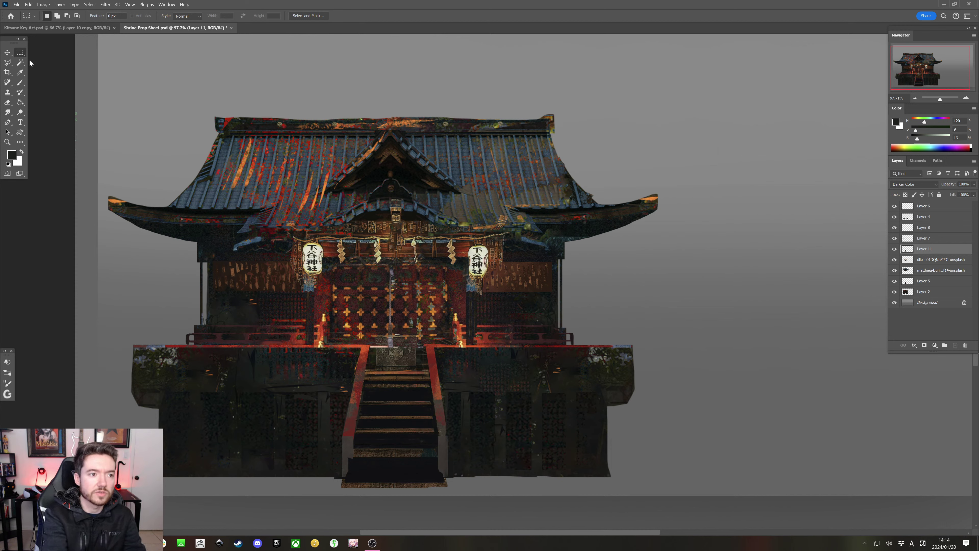
# Switch to the freehand Lasso and add a new empty layer directly above Layer 4
pyautogui.click(26, 18)
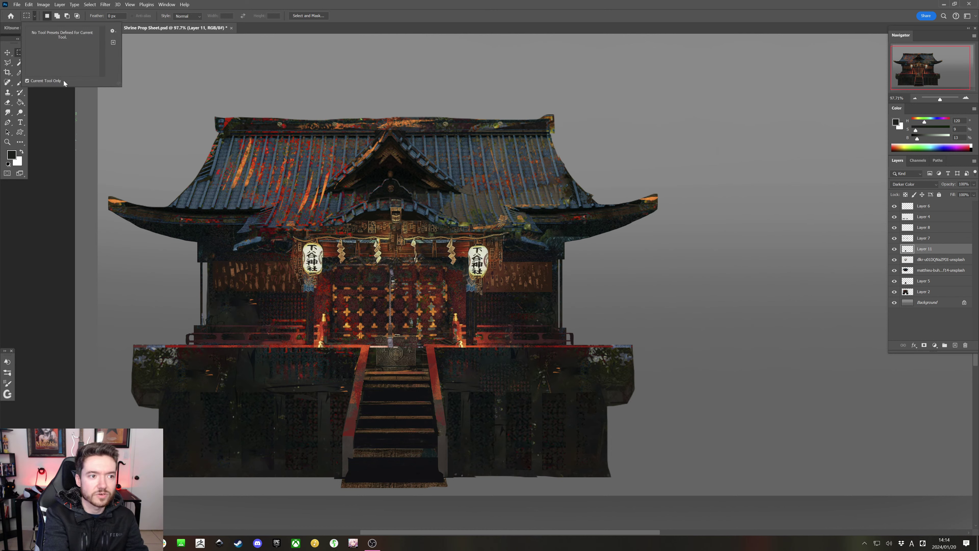
pyautogui.click(60, 114)
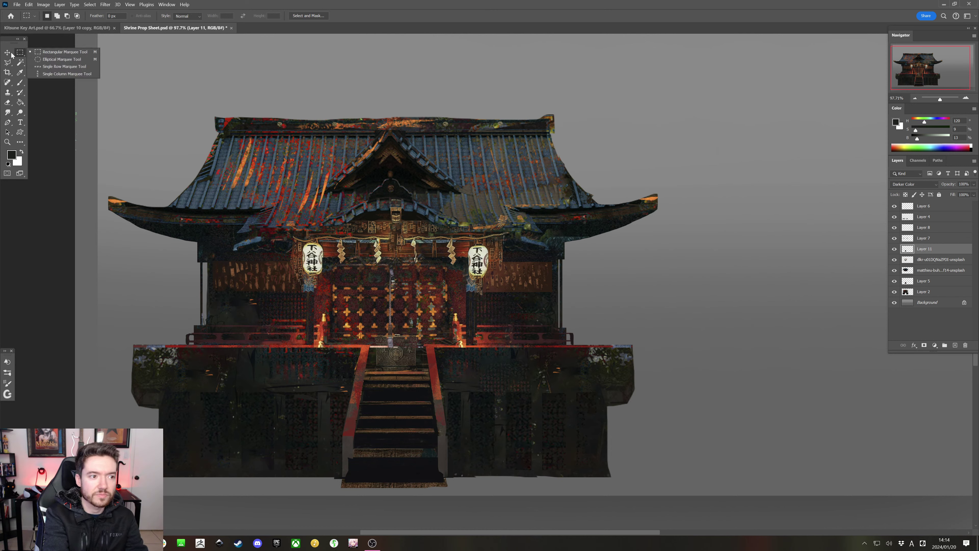
pyautogui.moveTo(7, 62); pyautogui.dragTo(26, 63)
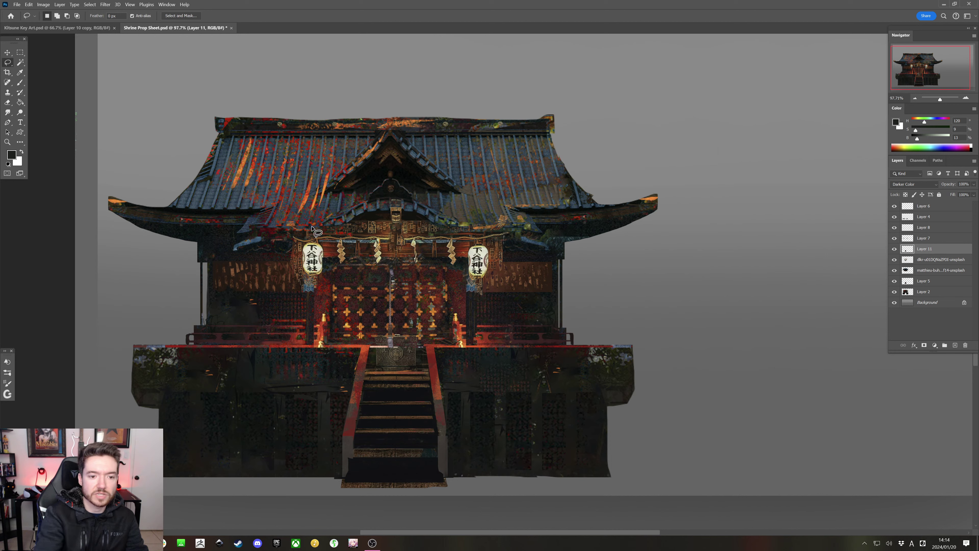
pyautogui.click(922, 219)
pyautogui.click(956, 345)
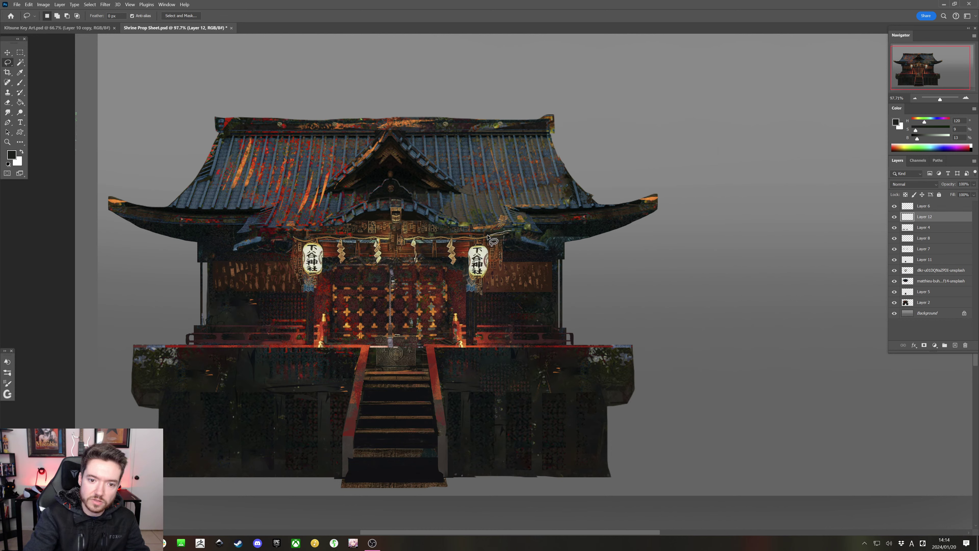
# Lasso thin, wavy rope shapes at the centre and under both side eaves, then hide the selection outline and switch to the Brush
pyautogui.moveTo(435, 234); pyautogui.dragTo(375, 241)
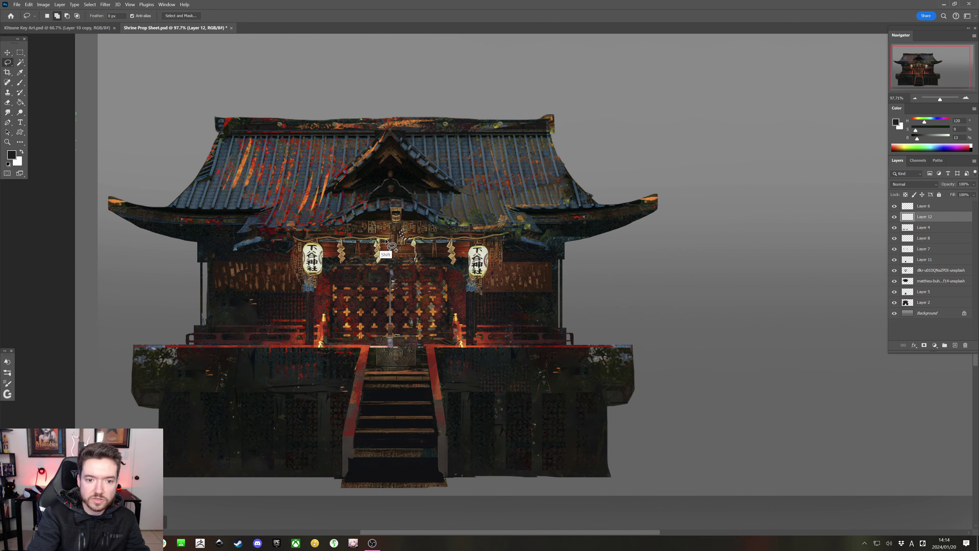
pyautogui.press('shift')
pyautogui.moveTo(389, 238)
pyautogui.mouseDown()
pyautogui.moveTo(401, 229)
pyautogui.moveTo(397, 237)
pyautogui.mouseUp()
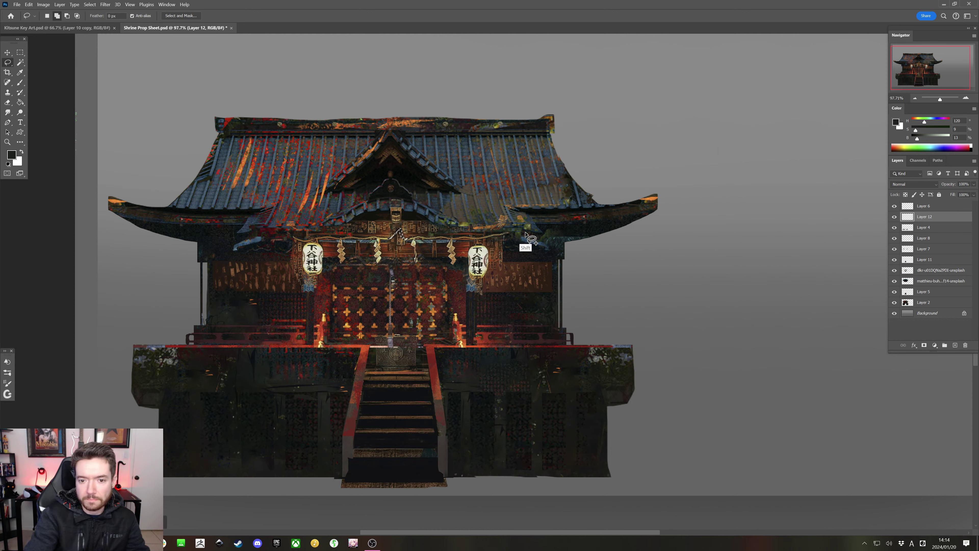
pyautogui.moveTo(524, 234)
pyautogui.mouseDown()
pyautogui.moveTo(625, 234)
pyautogui.moveTo(646, 213)
pyautogui.moveTo(623, 232)
pyautogui.moveTo(524, 232)
pyautogui.mouseUp()
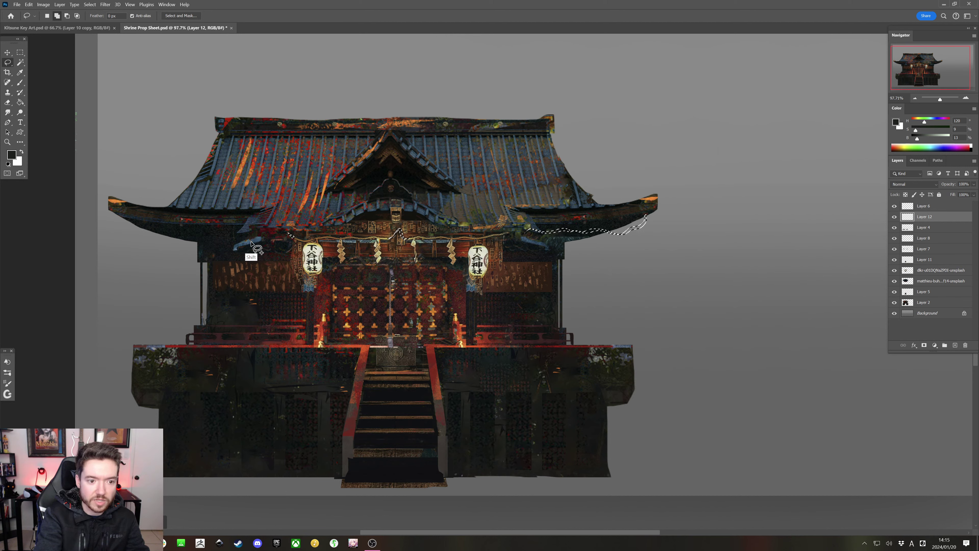
pyautogui.moveTo(243, 239)
pyautogui.mouseDown()
pyautogui.moveTo(153, 240)
pyautogui.moveTo(120, 227)
pyautogui.moveTo(118, 215)
pyautogui.moveTo(159, 239)
pyautogui.moveTo(249, 237)
pyautogui.mouseUp()
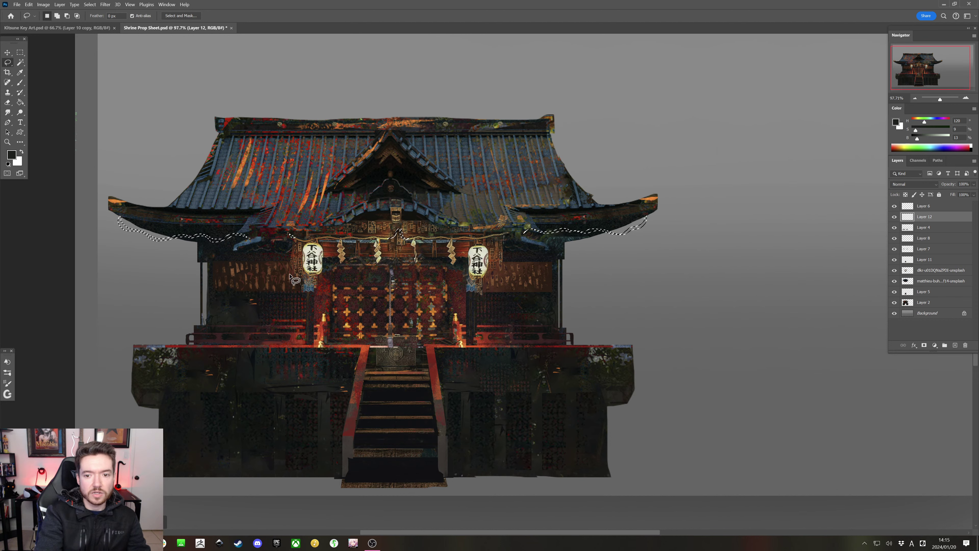
pyautogui.press('b')
pyautogui.hotkey('ctrl', 'd')
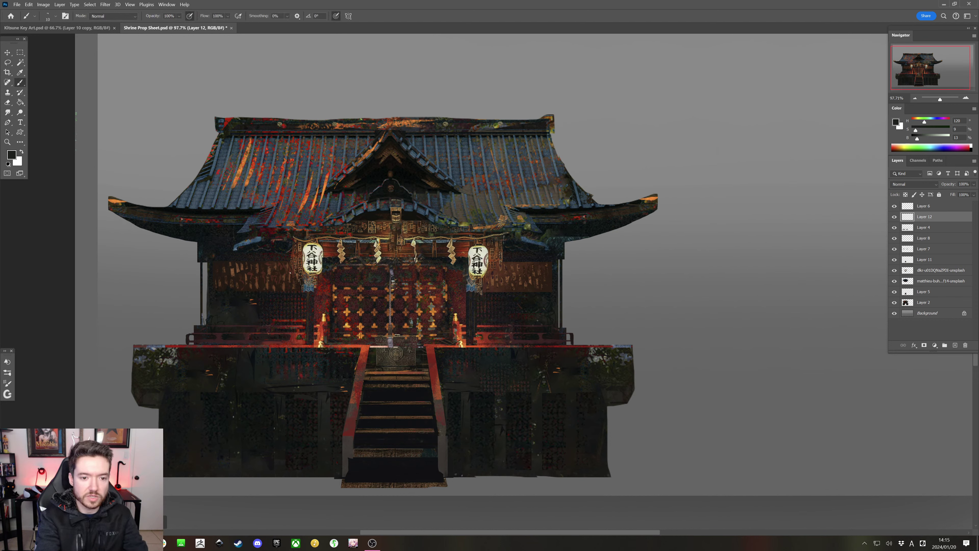
# Paint the central rope section above the doorway with brown and gold tones sampled from the existing rope area
pyautogui.press('.')
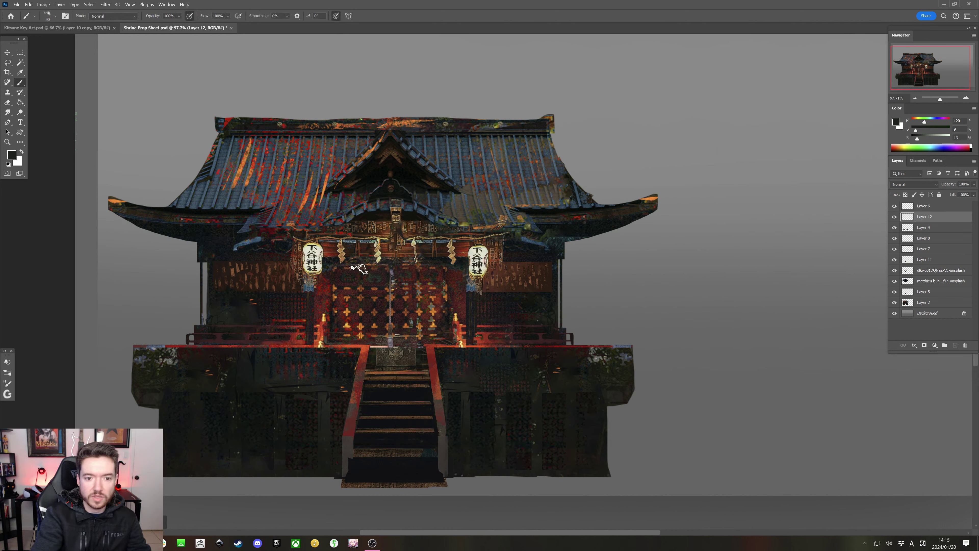
pyautogui.keyDown('alt'); pyautogui.click(346, 238); pyautogui.keyUp('alt')
pyautogui.keyDown('alt'); pyautogui.click(349, 235); pyautogui.keyUp('alt')
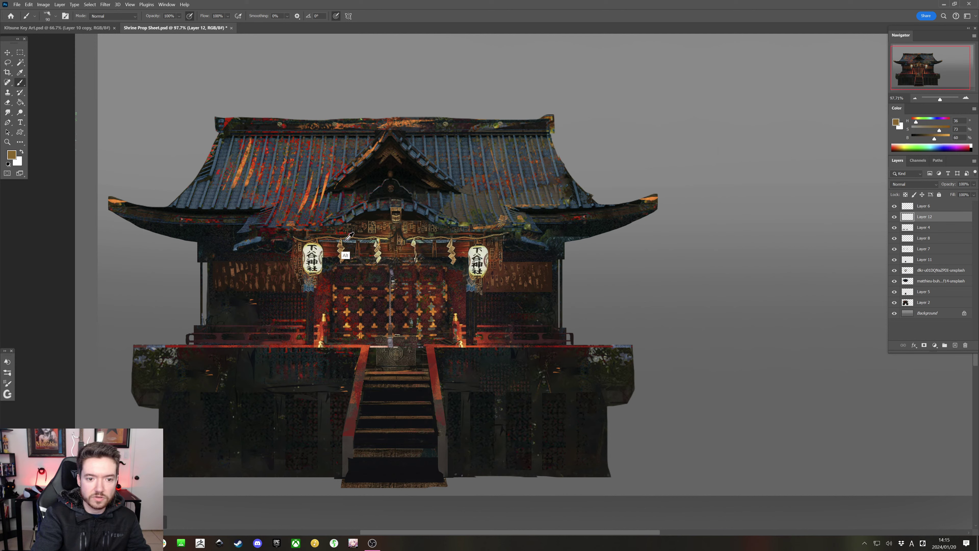
pyautogui.keyDown('alt'); pyautogui.click(369, 242); pyautogui.keyUp('alt')
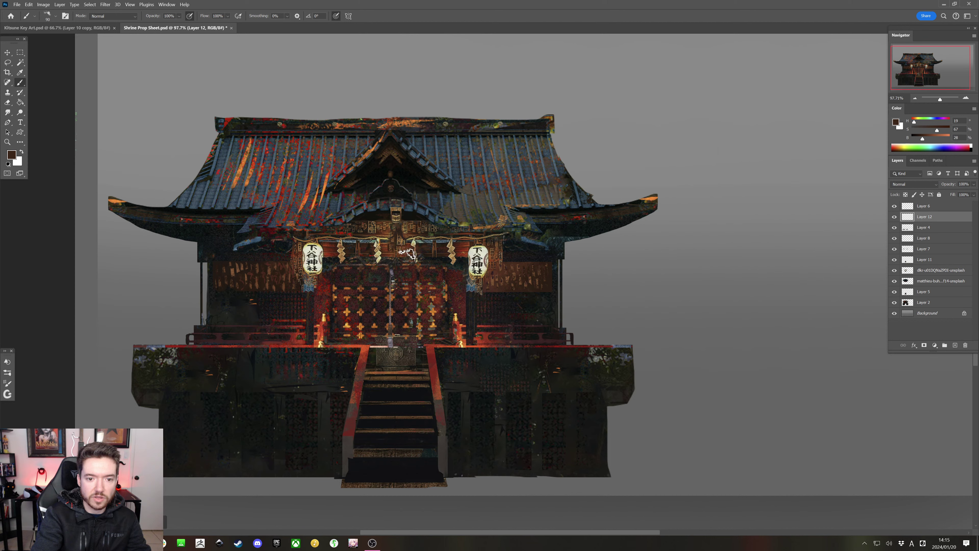
pyautogui.keyDown('alt'); pyautogui.click(388, 241); pyautogui.keyUp('alt')
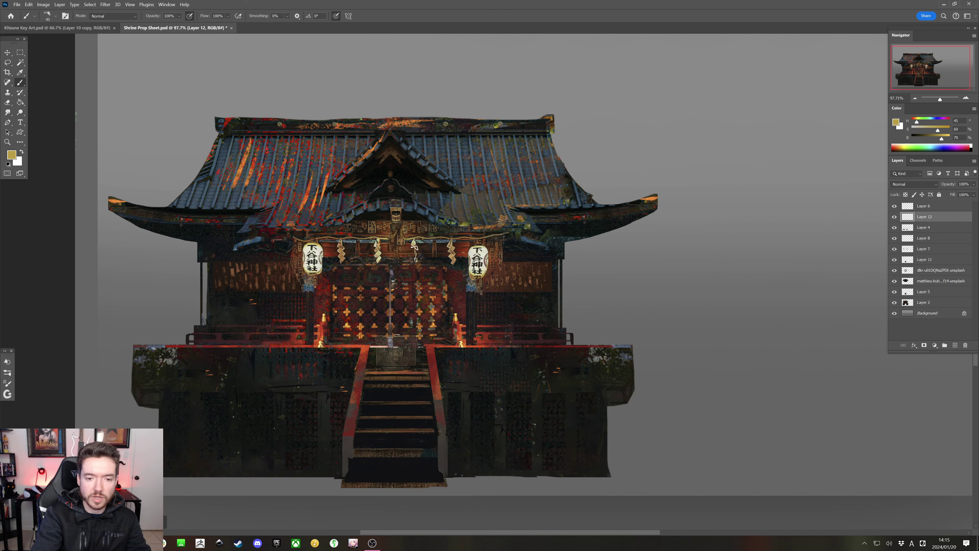
pyautogui.press(']')
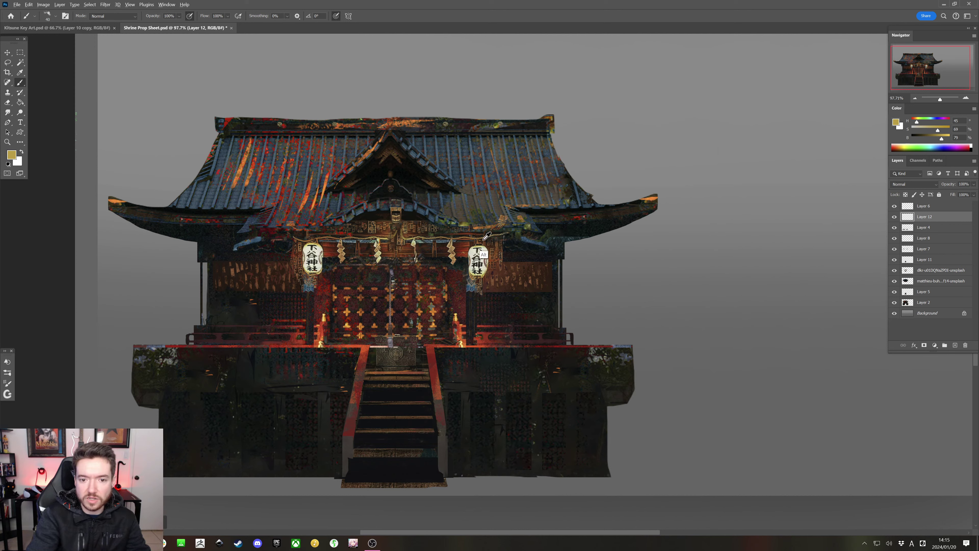
# Paint the selected ropes under both side eaves in a dark reddish brown sampled beside the right lantern
pyautogui.keyDown('alt'); pyautogui.click(462, 263); pyautogui.keyUp('alt')
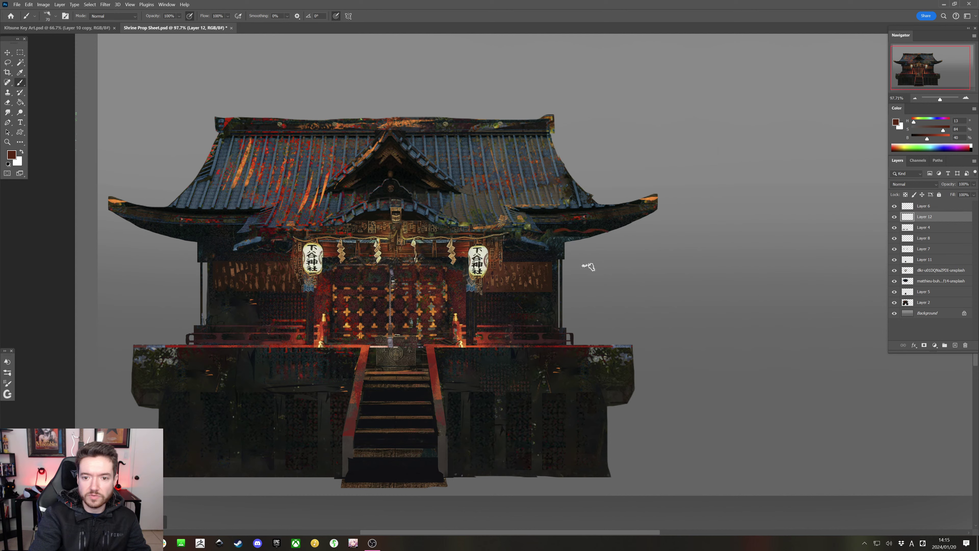
pyautogui.press(']')
pyautogui.press(']')
pyautogui.press(']')
pyautogui.moveTo(243, 238); pyautogui.dragTo(120, 219)
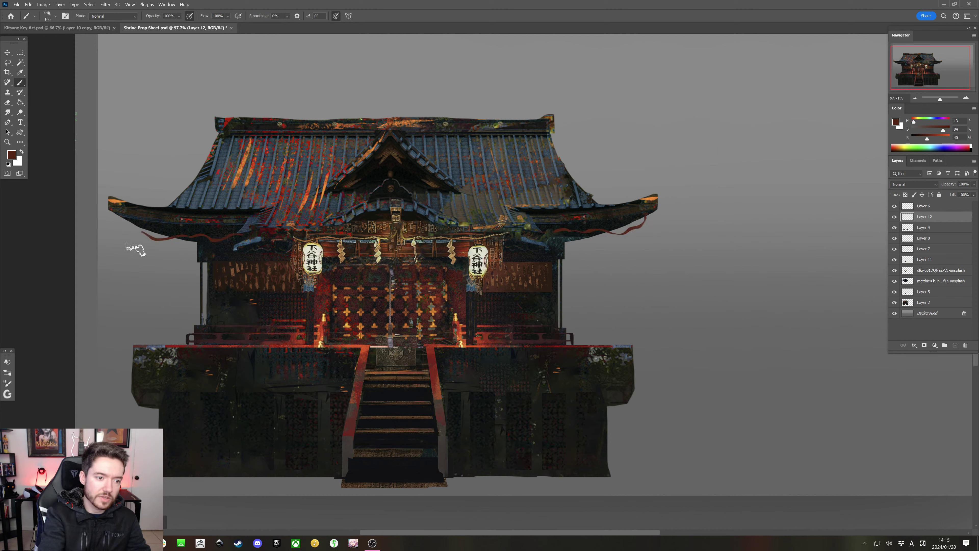
pyautogui.press('[')
pyautogui.press('[')
pyautogui.press('[')
pyautogui.press('[')
pyautogui.press('[')
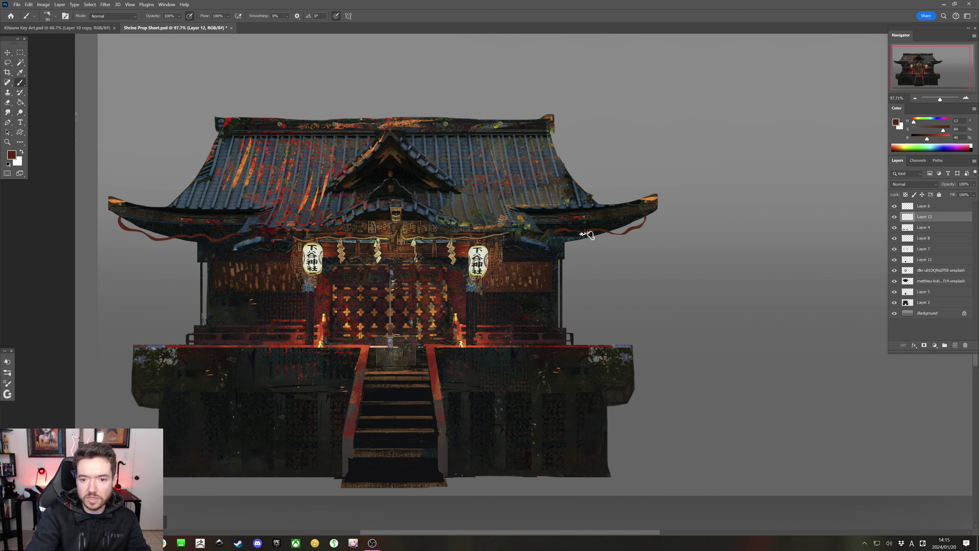
# Shade the side ropes with a larger brush in near-black sampled under the eaves, and add tan touches sampled near the left lantern
pyautogui.keyDown('alt'); pyautogui.click(580, 227); pyautogui.keyUp('alt')
pyautogui.press(']')
pyautogui.press(']')
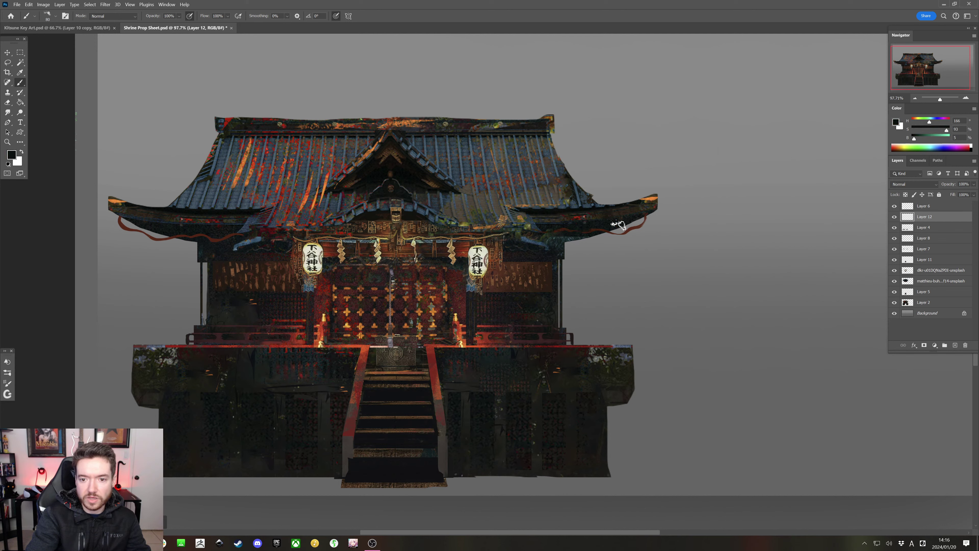
pyautogui.press(']')
pyautogui.press(']')
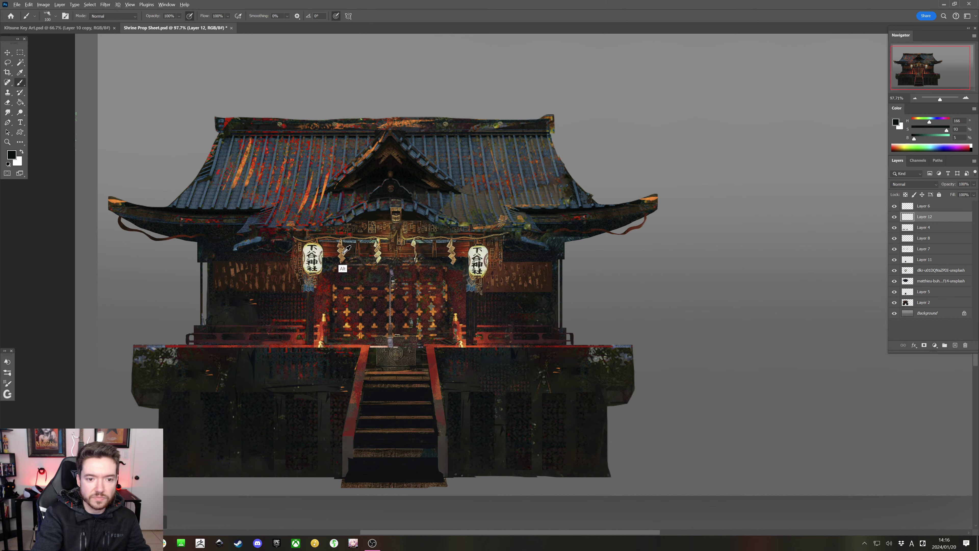
pyautogui.keyDown('alt'); pyautogui.click(327, 258); pyautogui.keyUp('alt')
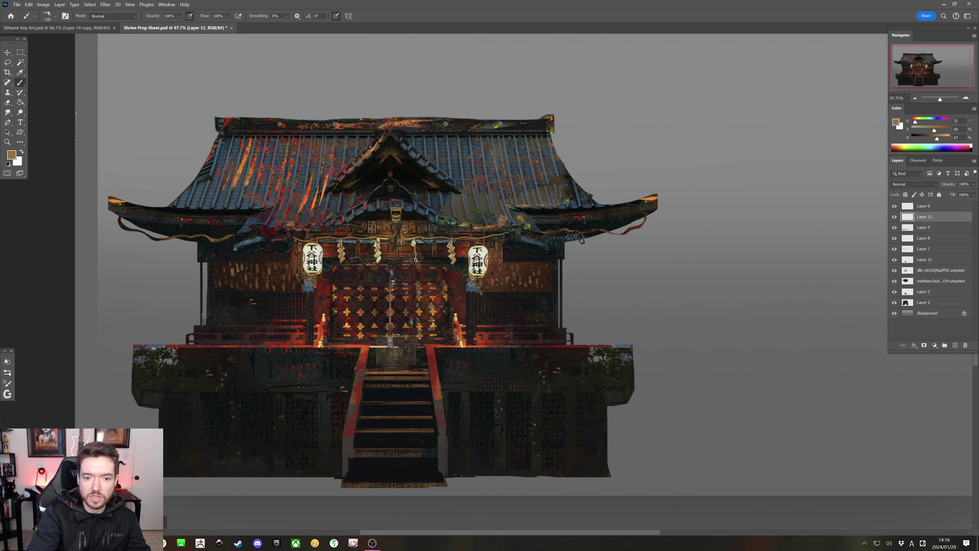
pyautogui.press('[')
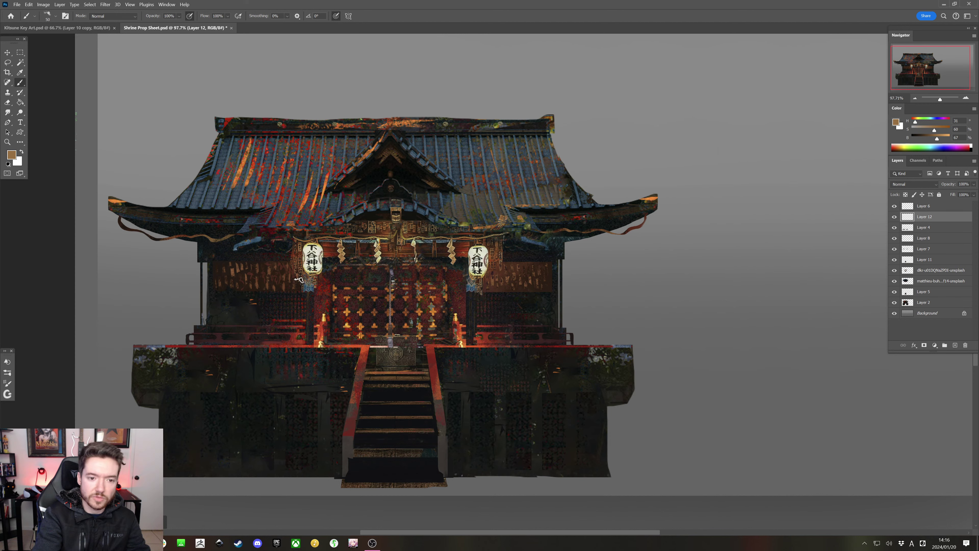
pyautogui.press('[')
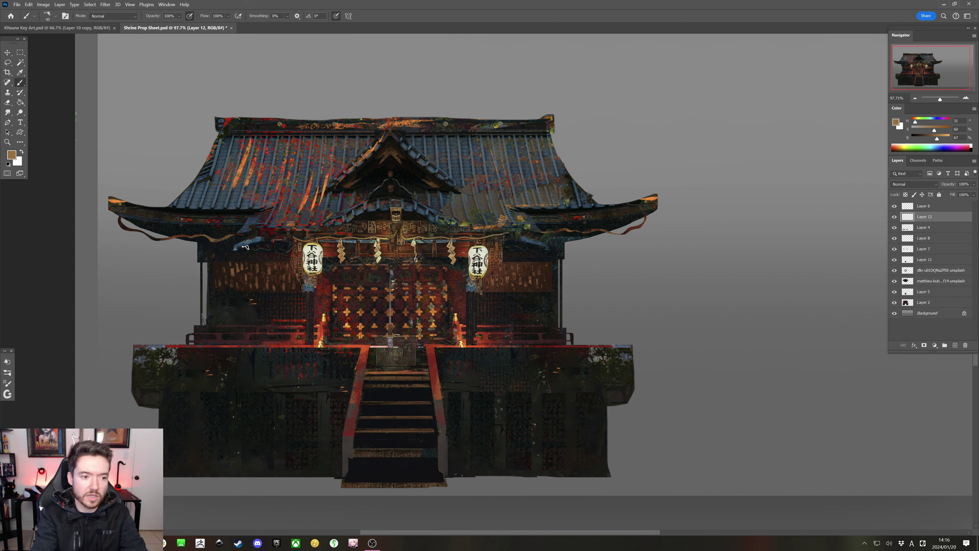
pyautogui.click(7, 62)
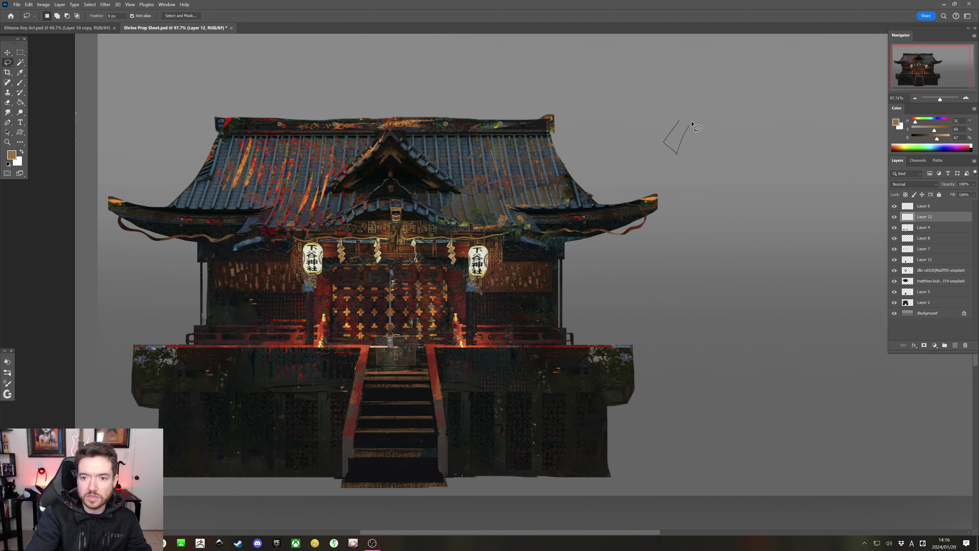
pyautogui.moveTo(686, 147)
pyautogui.mouseDown()
pyautogui.moveTo(694, 146)
pyautogui.moveTo(682, 172)
pyautogui.moveTo(673, 164)
pyautogui.moveTo(686, 149)
pyautogui.moveTo(694, 160)
pyautogui.moveTo(684, 185)
pyautogui.moveTo(688, 175)
pyautogui.moveTo(697, 187)
pyautogui.mouseUp()
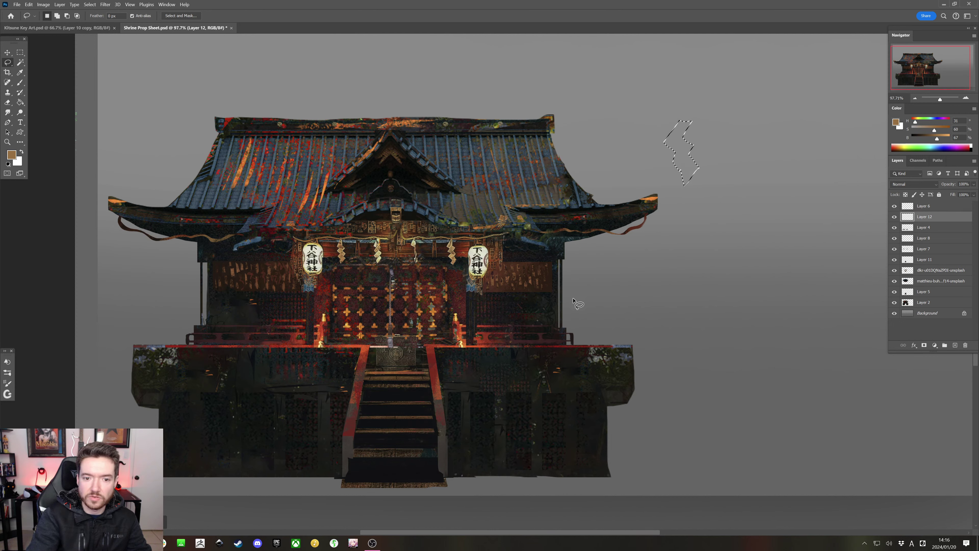
pyautogui.hotkey('ctrl', 'd')
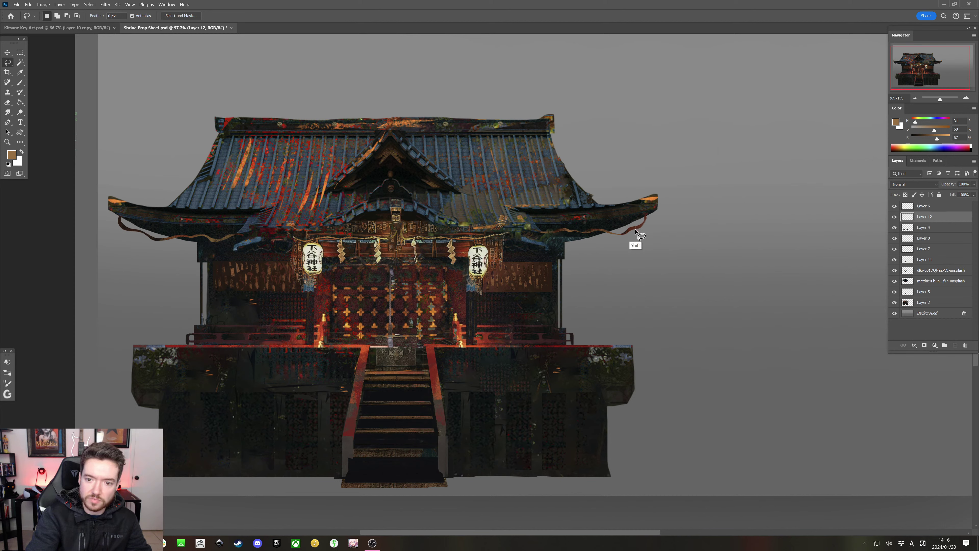
# Lasso three zigzag paper-streamer shapes hanging from the rope under the right eave
pyautogui.moveTo(637, 228)
pyautogui.mouseDown()
pyautogui.moveTo(635, 253)
pyautogui.moveTo(605, 235)
pyautogui.moveTo(605, 243)
pyautogui.moveTo(608, 232)
pyautogui.moveTo(608, 252)
pyautogui.mouseUp()
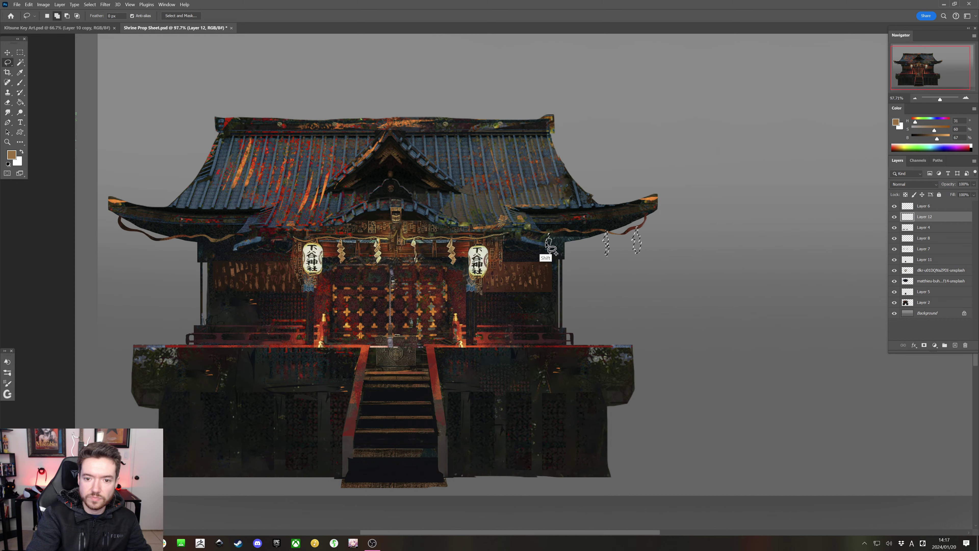
pyautogui.moveTo(555, 248); pyautogui.dragTo(549, 256)
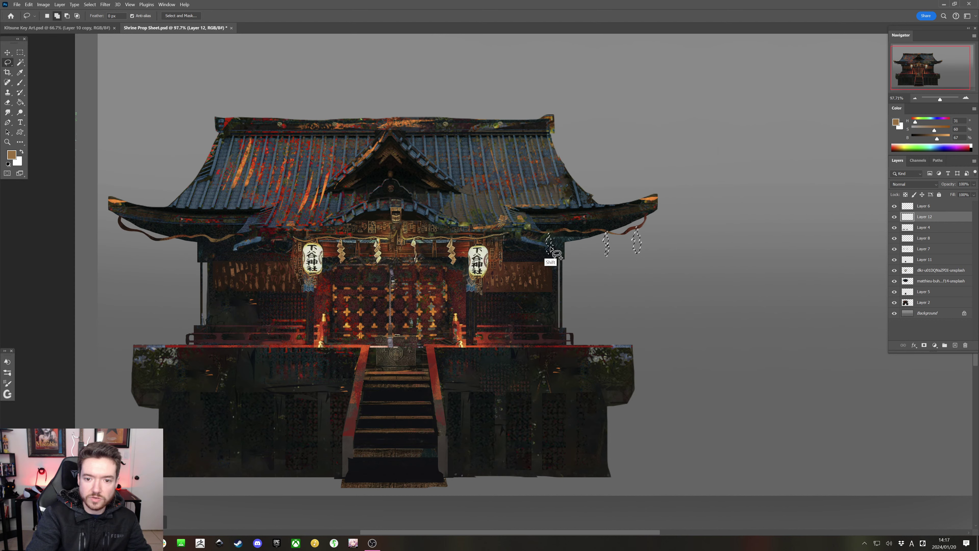
pyautogui.moveTo(549, 261); pyautogui.dragTo(550, 261)
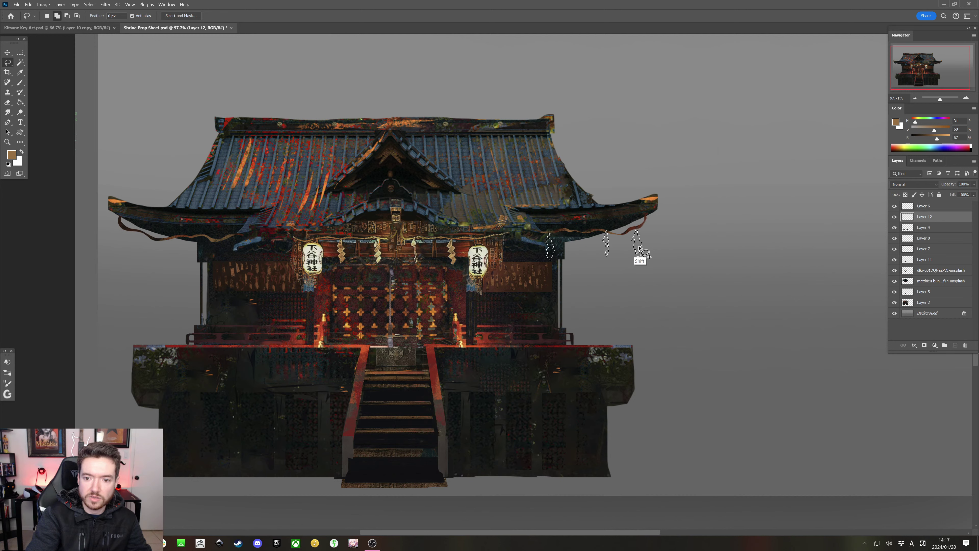
pyautogui.moveTo(639, 258); pyautogui.dragTo(641, 253)
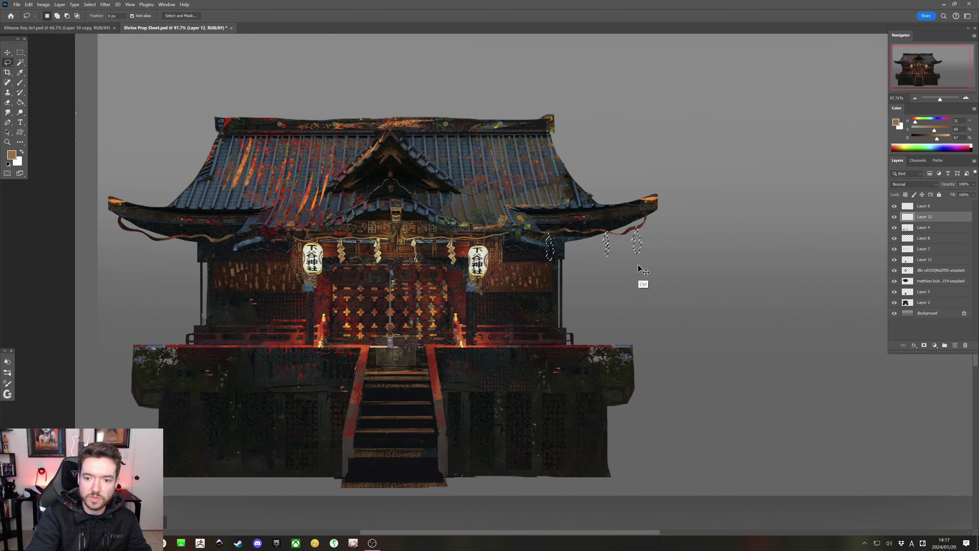
pyautogui.moveTo(637, 255)
pyautogui.mouseDown()
pyautogui.moveTo(640, 227)
pyautogui.moveTo(640, 261)
pyautogui.moveTo(637, 244)
pyautogui.mouseUp()
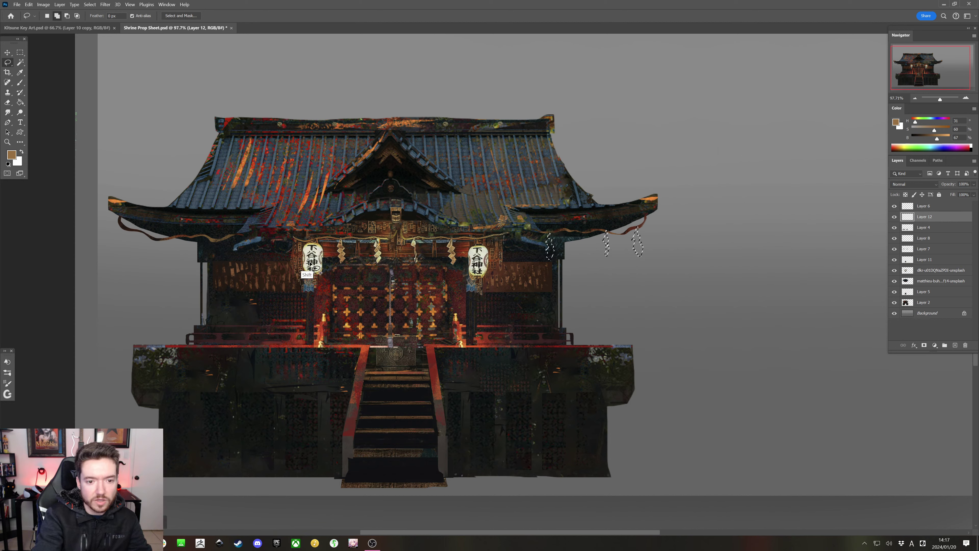
# Add four zigzag streamer shapes under the left eave to the selection, then hide the selection outline and switch to the Brush
pyautogui.moveTo(217, 237); pyautogui.dragTo(225, 258)
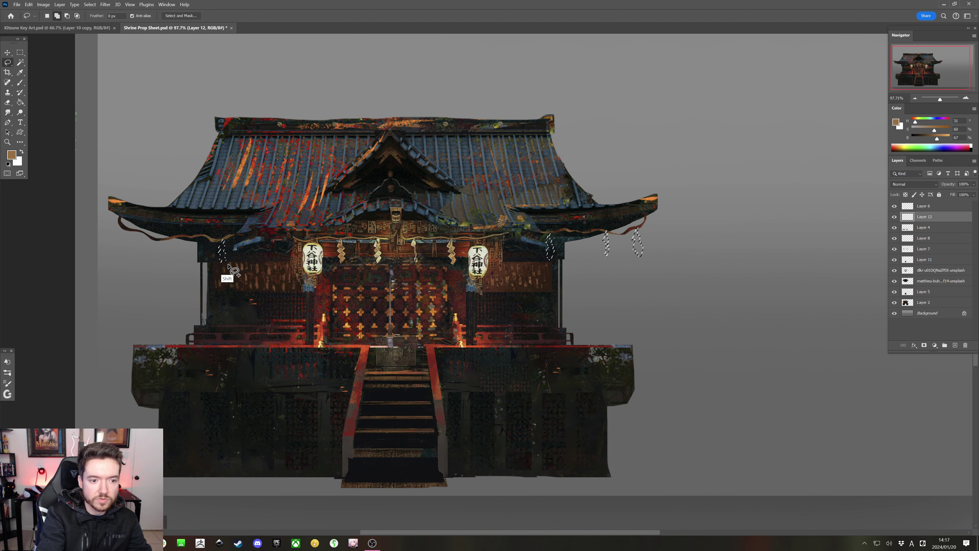
pyautogui.moveTo(181, 241); pyautogui.dragTo(178, 254)
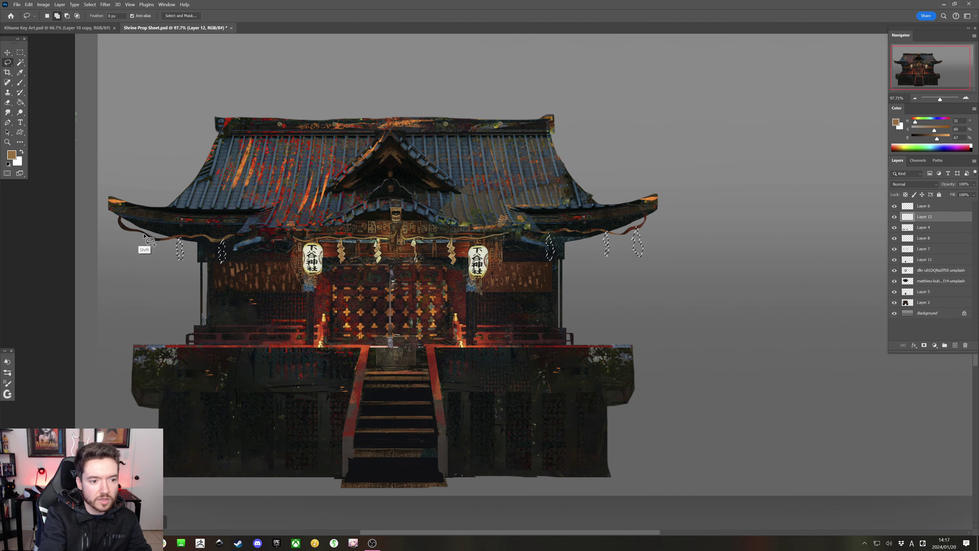
pyautogui.moveTo(136, 232); pyautogui.dragTo(135, 237)
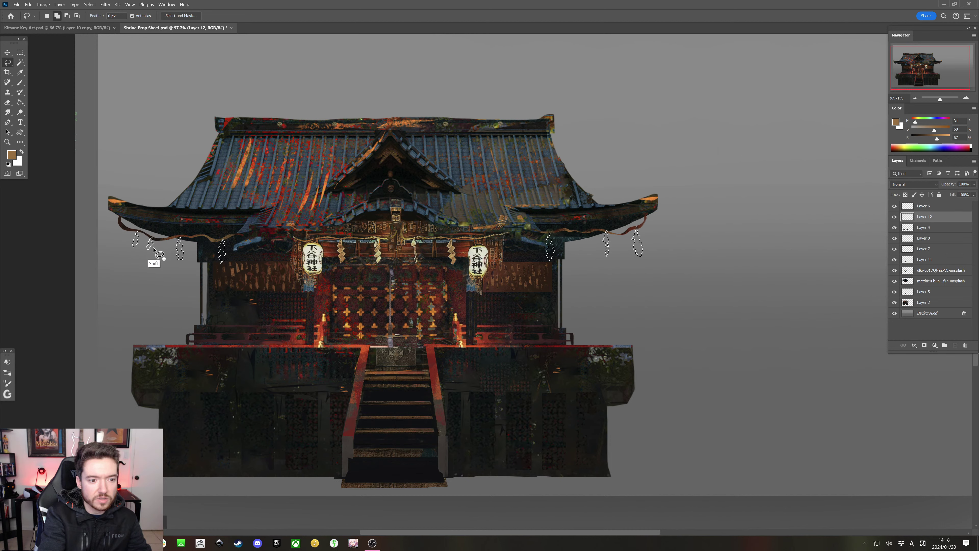
pyautogui.moveTo(152, 246); pyautogui.dragTo(147, 250)
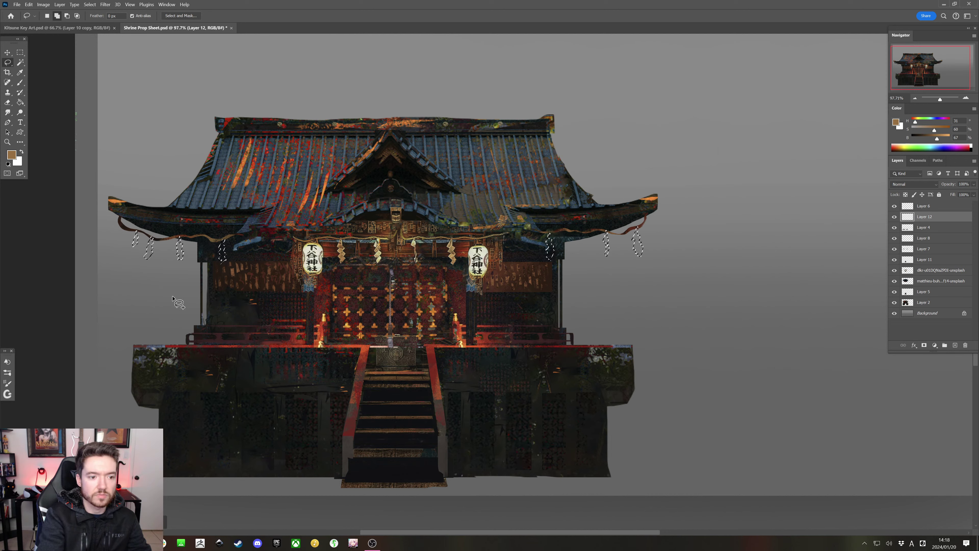
pyautogui.press('b')
pyautogui.hotkey('ctrl', 'h')
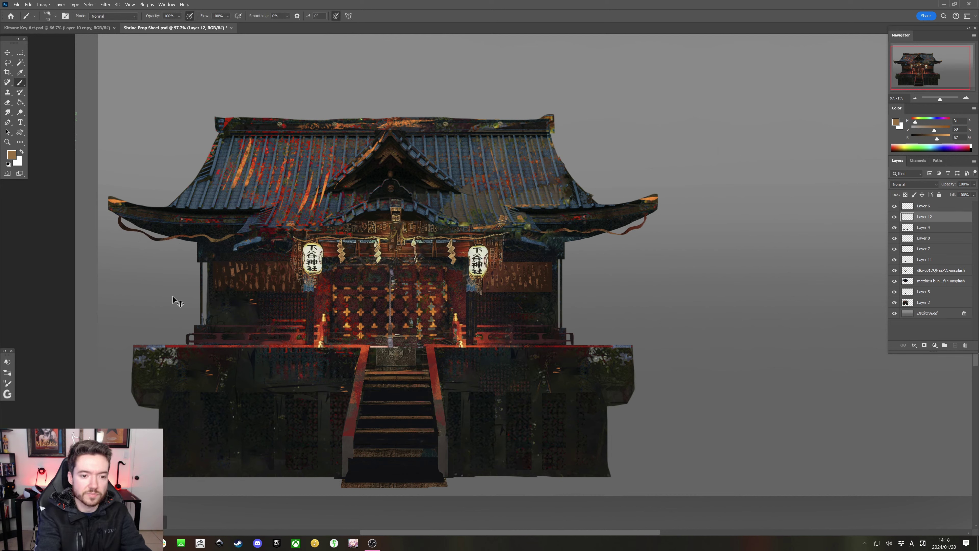
# Fill the selected streamers under both eaves with a light orange-brown sampled beside the right lantern, using a larger brush
pyautogui.press(']')
pyautogui.press(']')
pyautogui.keyDown('alt'); pyautogui.click(506, 246); pyautogui.keyUp('alt')
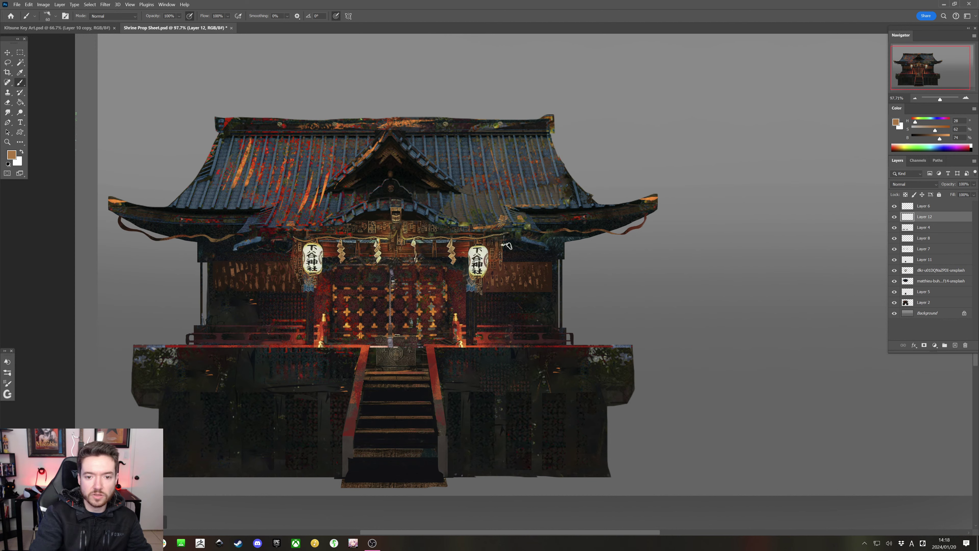
pyautogui.press(']')
pyautogui.press(']')
pyautogui.press(']')
pyautogui.moveTo(548, 236); pyautogui.dragTo(551, 258)
pyautogui.moveTo(605, 232)
pyautogui.mouseDown()
pyautogui.moveTo(627, 275)
pyautogui.moveTo(638, 255)
pyautogui.mouseUp()
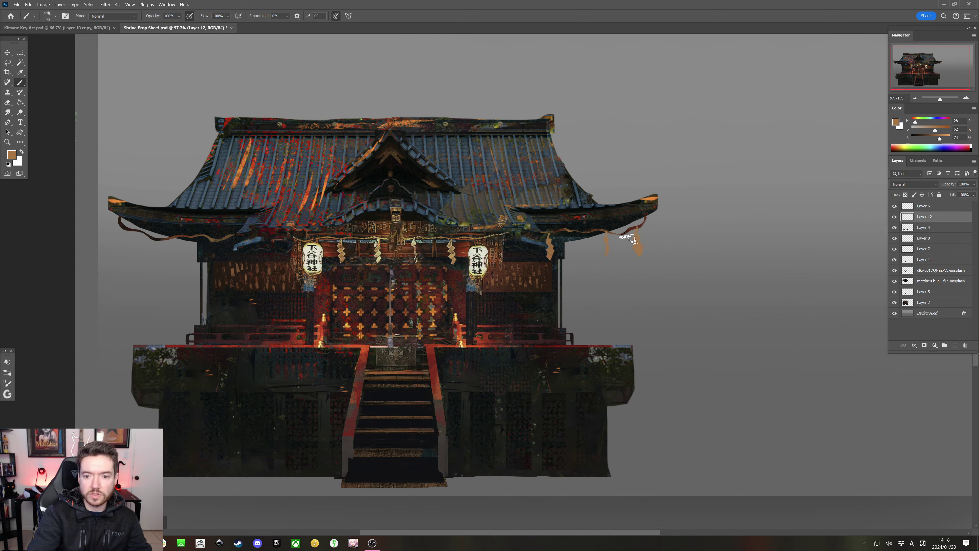
pyautogui.moveTo(221, 240); pyautogui.dragTo(223, 263)
pyautogui.moveTo(178, 238); pyautogui.dragTo(180, 259)
pyautogui.moveTo(148, 237)
pyautogui.mouseDown()
pyautogui.moveTo(149, 257)
pyautogui.moveTo(136, 245)
pyautogui.mouseUp()
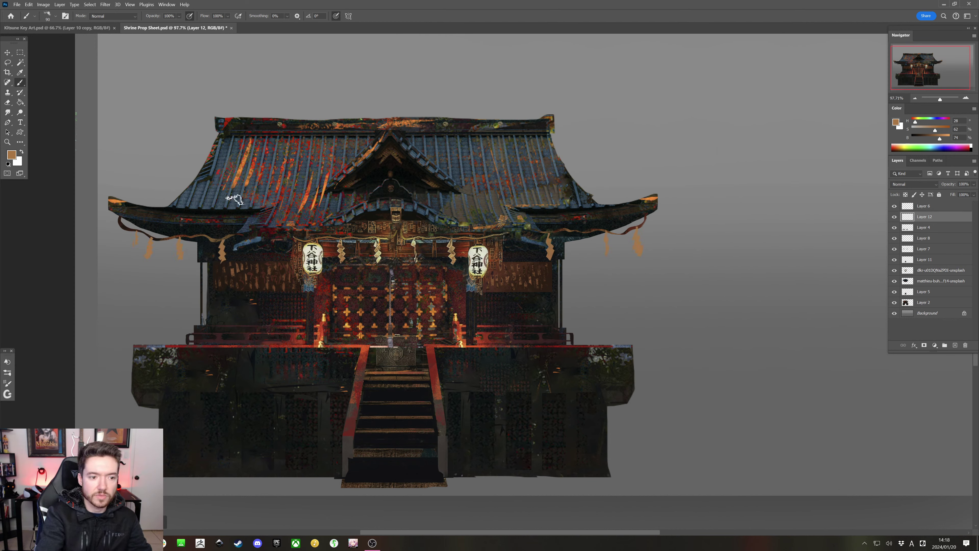
# Shade the streamers under both eaves with a near-black brown sampled below the left eave
pyautogui.keyDown('alt'); pyautogui.click(125, 230); pyautogui.keyUp('alt')
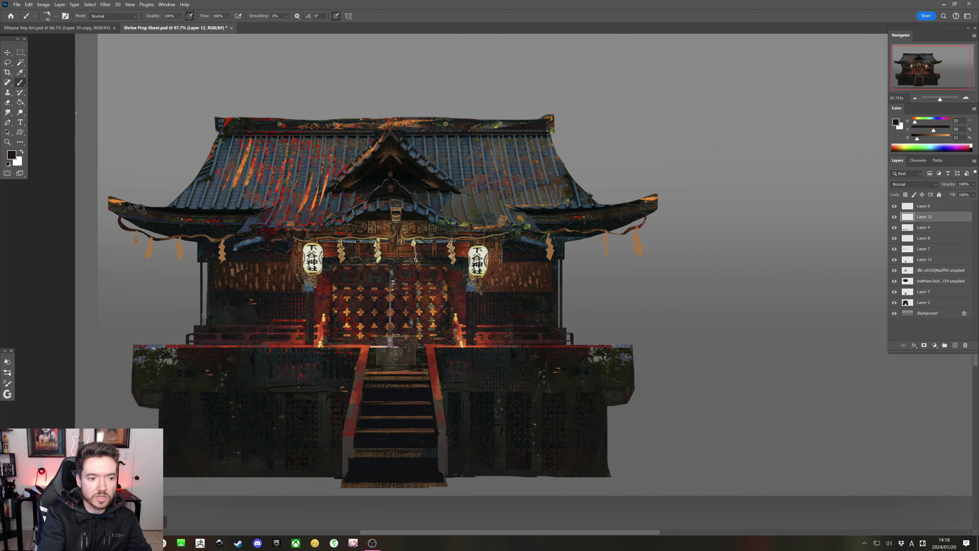
pyautogui.moveTo(147, 235)
pyautogui.mouseDown()
pyautogui.moveTo(149, 252)
pyautogui.moveTo(136, 245)
pyautogui.moveTo(180, 259)
pyautogui.mouseUp()
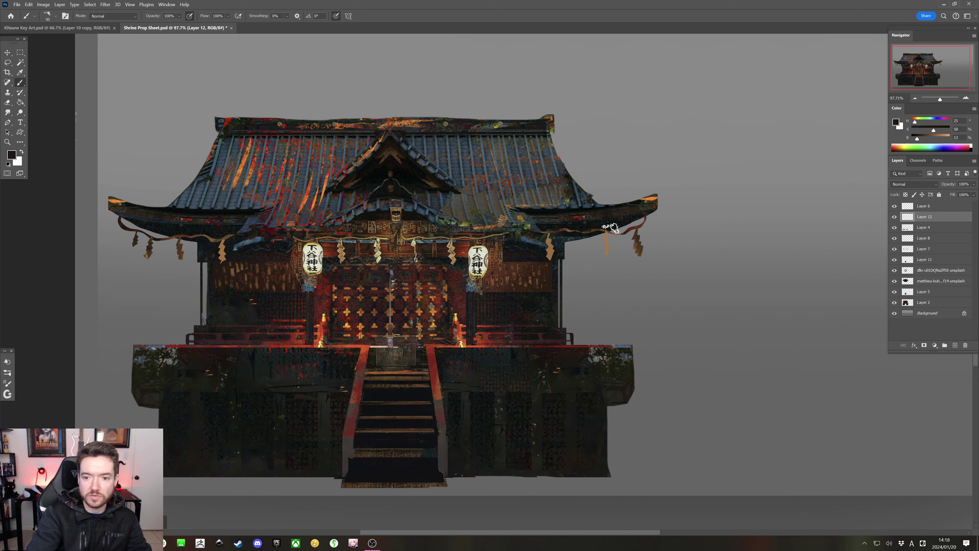
pyautogui.moveTo(607, 231); pyautogui.dragTo(607, 253)
pyautogui.moveTo(550, 233); pyautogui.dragTo(551, 258)
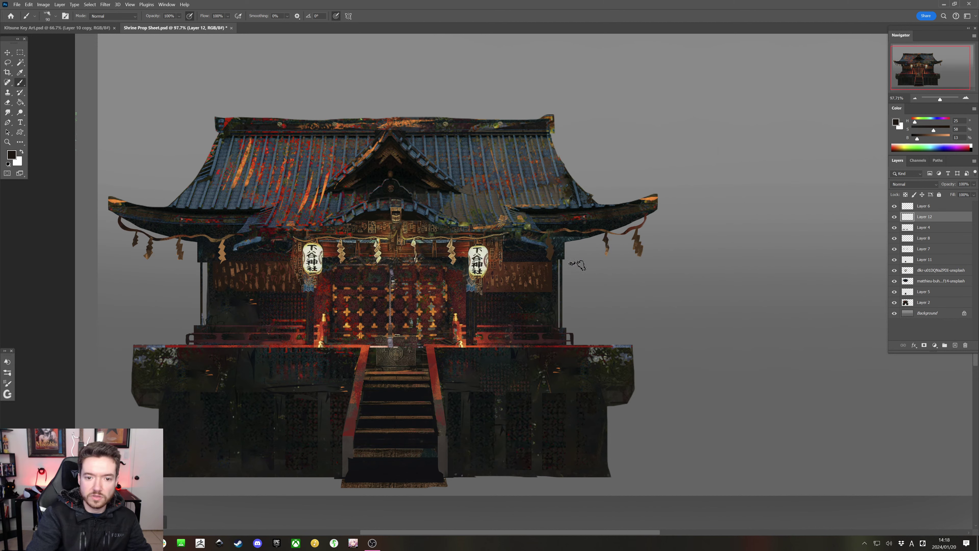
# Add fine tan highlights to the streamers with a much smaller brush, sampling the colour near the paper streamer beside the right lantern
pyautogui.keyDown('alt'); pyautogui.click(452, 274); pyautogui.keyUp('alt')
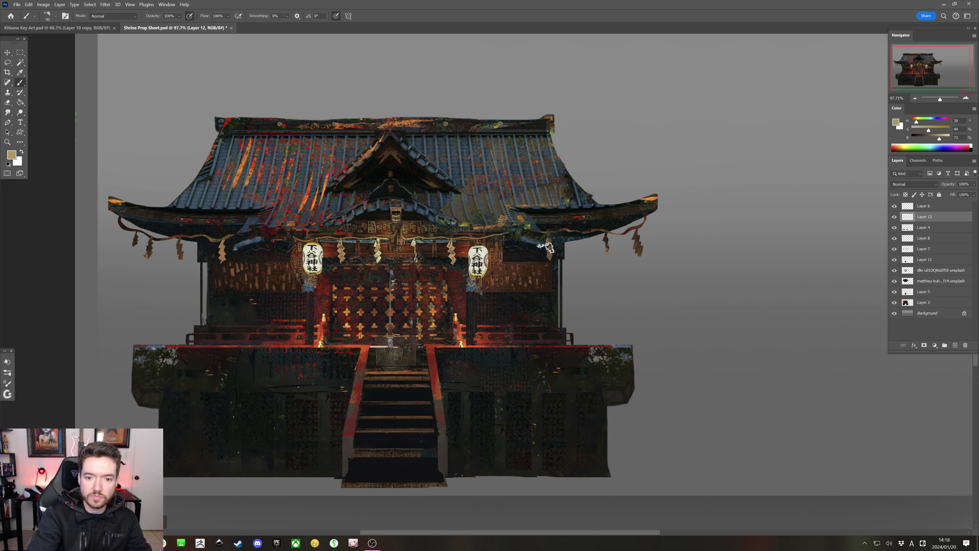
pyautogui.press('[')
pyautogui.press('[')
pyautogui.press('[')
pyautogui.press('[')
pyautogui.press('[')
pyautogui.press('[')
pyautogui.press('[')
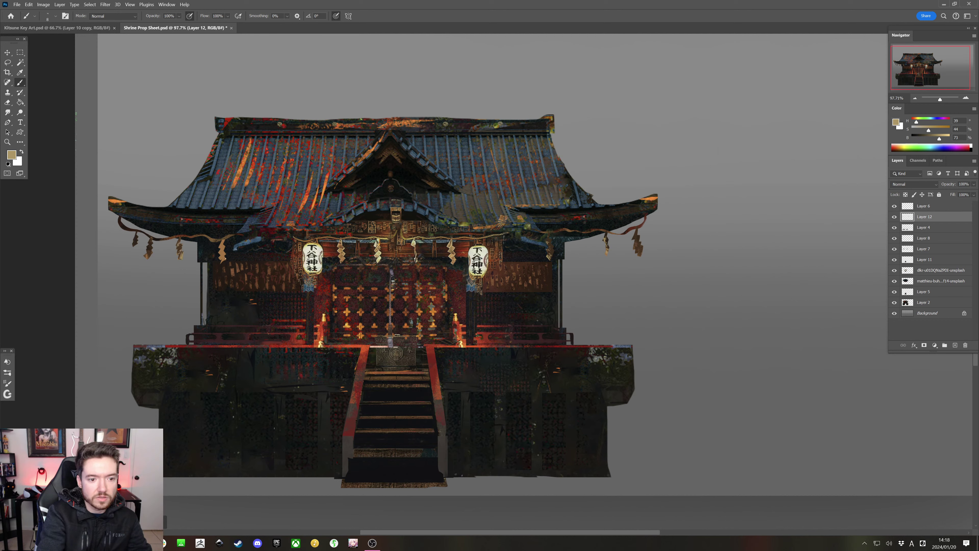
pyautogui.moveTo(220, 253); pyautogui.dragTo(225, 257)
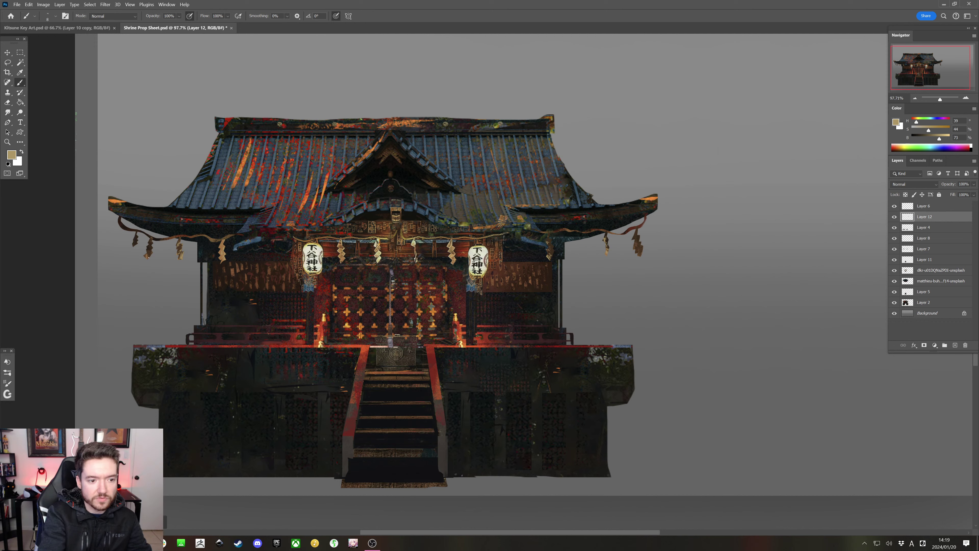
pyautogui.moveTo(149, 252); pyautogui.dragTo(148, 257)
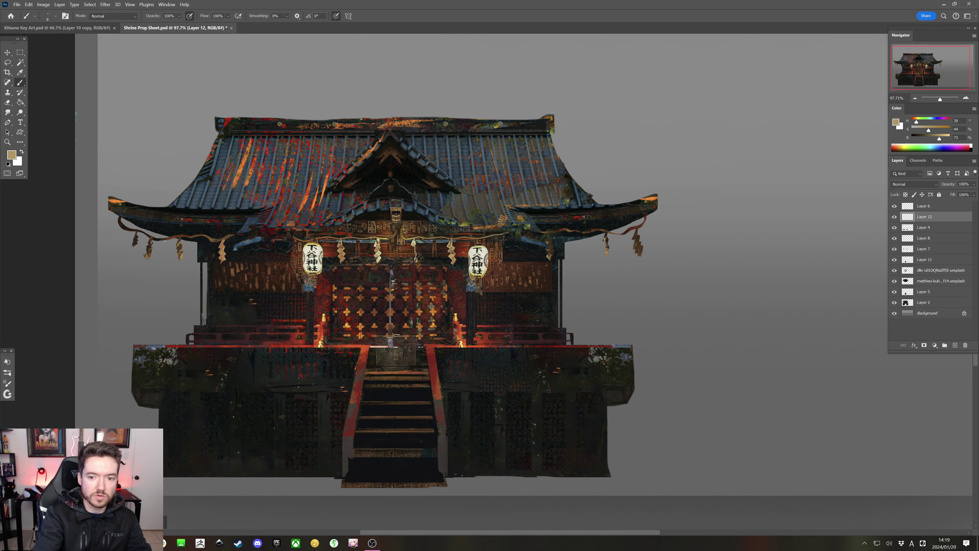
# Refine the folds of the outer right and inner left streamers with a fine brush, using browns and near-black sampled around them
pyautogui.keyDown('alt'); pyautogui.click(638, 255); pyautogui.keyUp('alt')
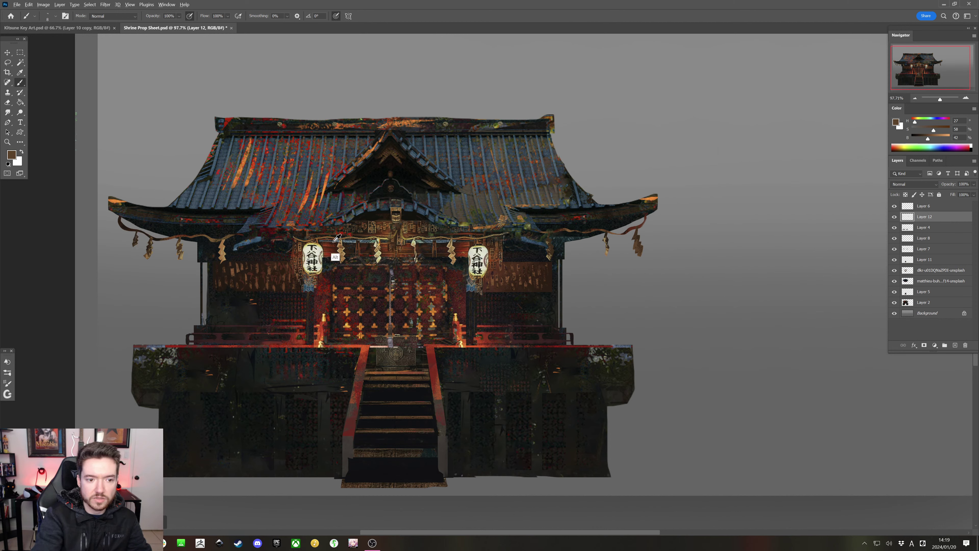
pyautogui.keyDown('alt'); pyautogui.click(214, 250); pyautogui.keyUp('alt')
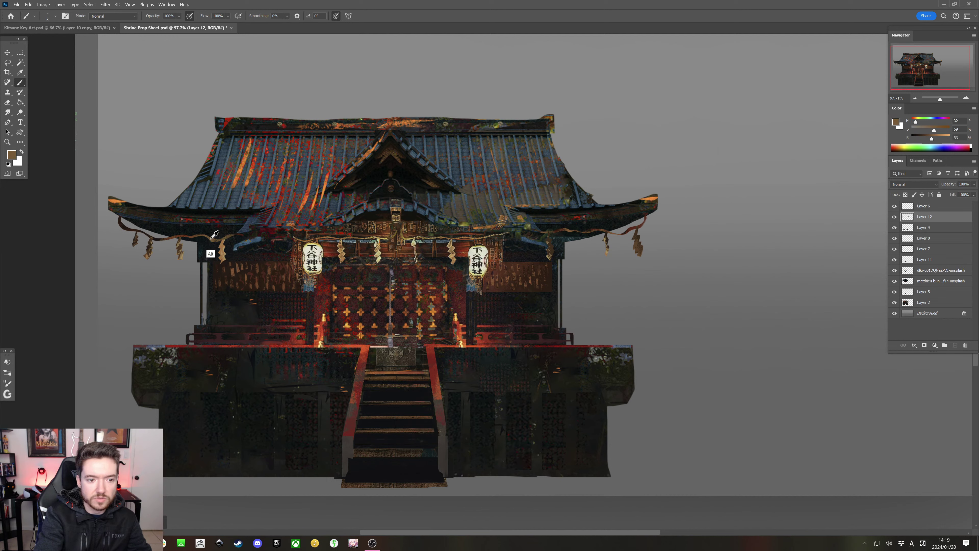
pyautogui.keyDown('alt'); pyautogui.click(217, 243); pyautogui.keyUp('alt')
pyautogui.keyDown('alt'); pyautogui.click(218, 243); pyautogui.keyUp('alt')
pyautogui.press('[')
pyautogui.press('[')
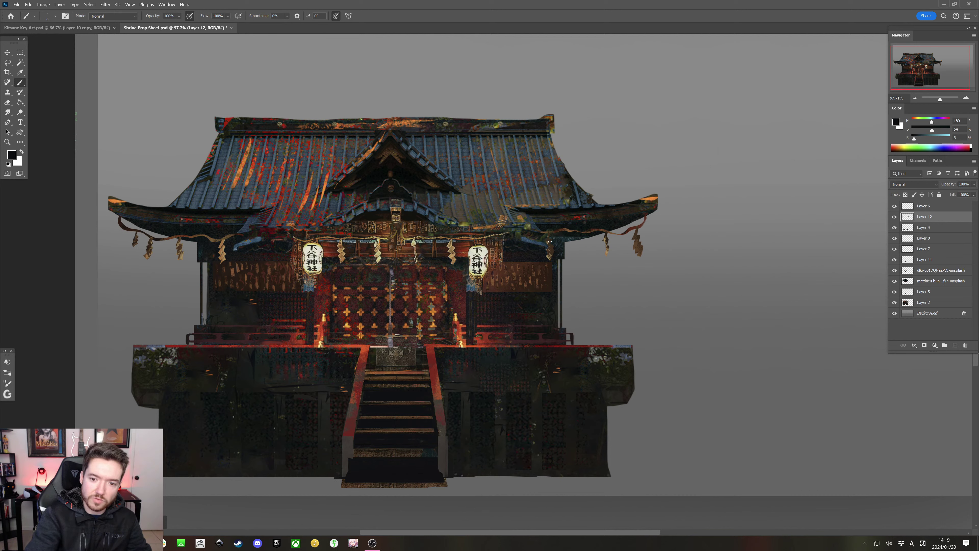
# Touch up the two inner streamers under the right eave with sampled dark brown and tan tones, then save the document
pyautogui.press(']')
pyautogui.keyDown('alt'); pyautogui.click(548, 271); pyautogui.keyUp('alt')
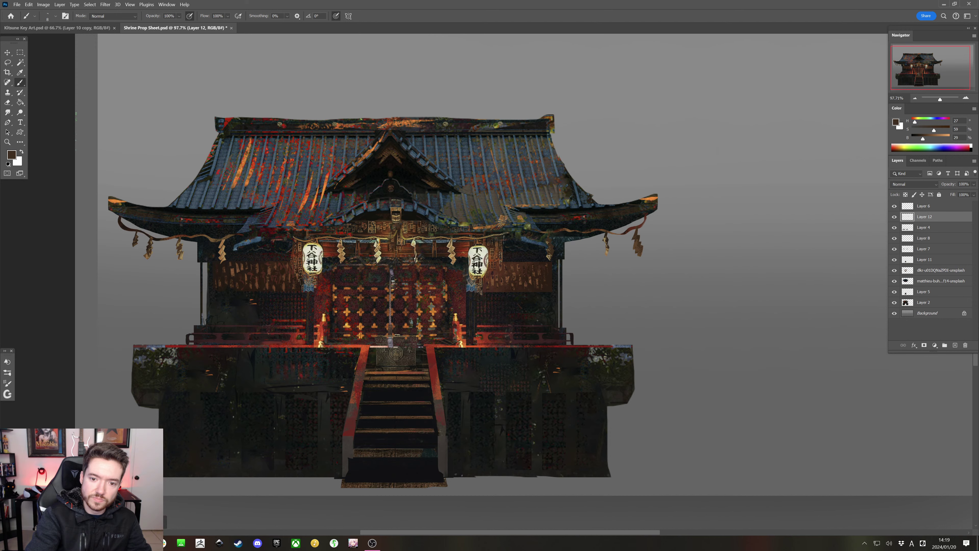
pyautogui.keyDown('alt'); pyautogui.click(551, 252); pyautogui.keyUp('alt')
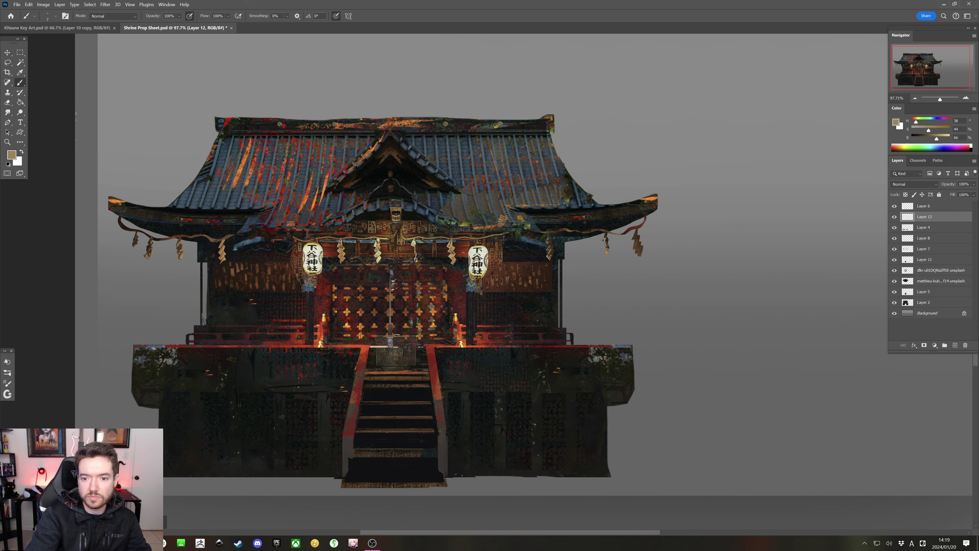
pyautogui.keyDown('alt'); pyautogui.click(609, 259); pyautogui.keyUp('alt')
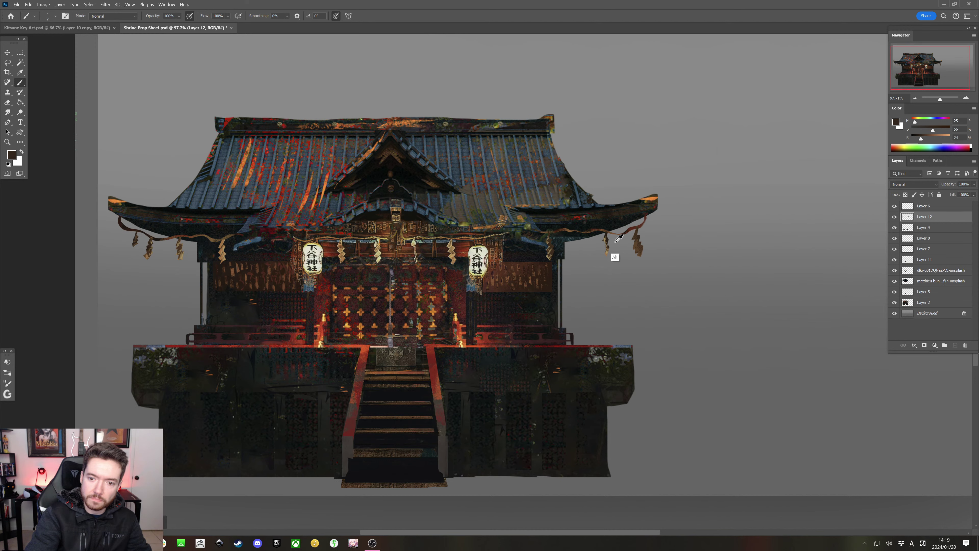
pyautogui.keyDown('alt'); pyautogui.click(605, 241); pyautogui.keyUp('alt')
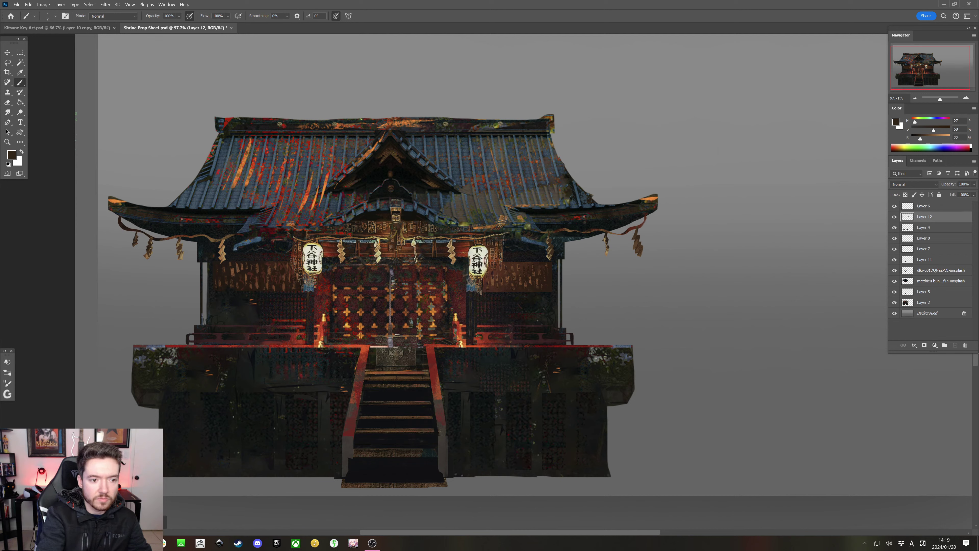
pyautogui.hotkey('ctrl', 's')
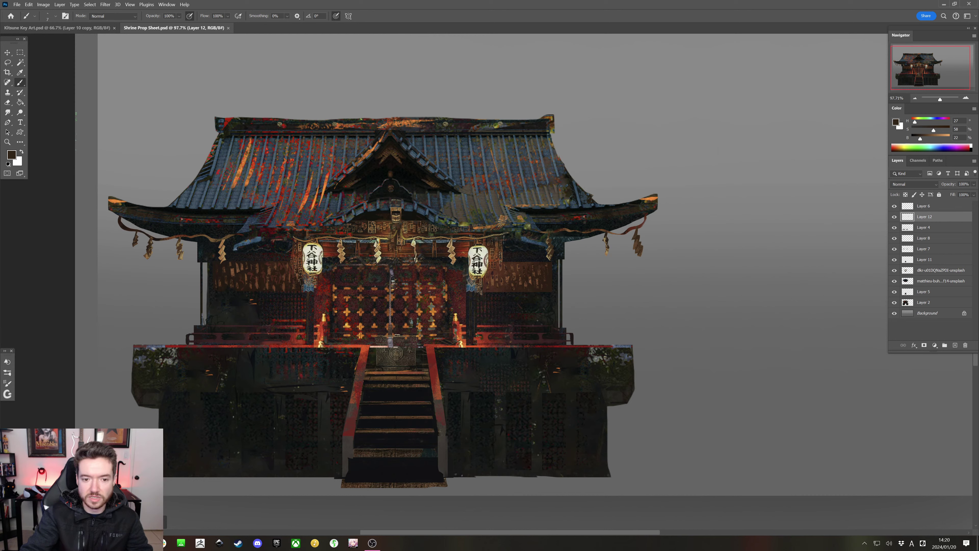
# Select the dlkr photo layer, toggle its visibility off and on to check its content, and switch to the Lasso tool
pyautogui.click(920, 270)
pyautogui.click(895, 270)
pyautogui.click(895, 270)
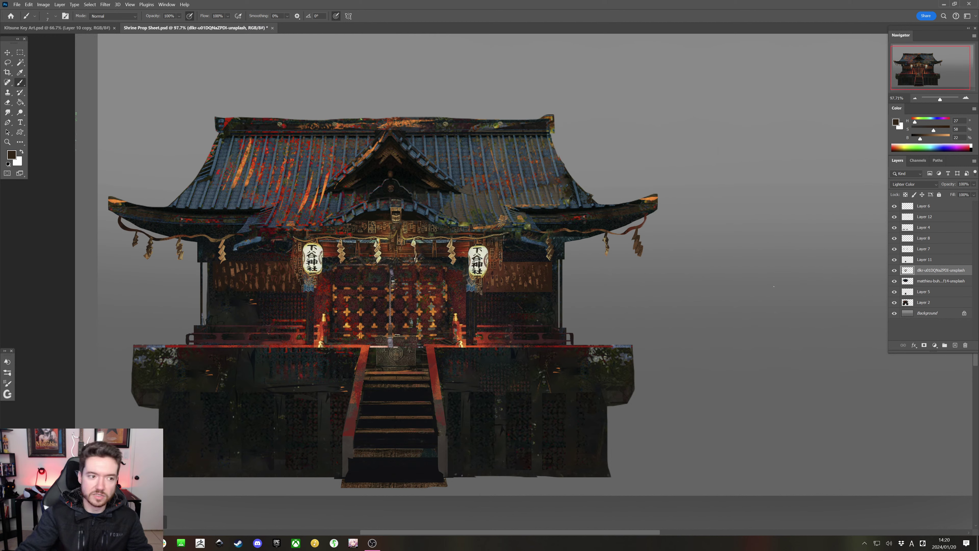
pyautogui.press('l')
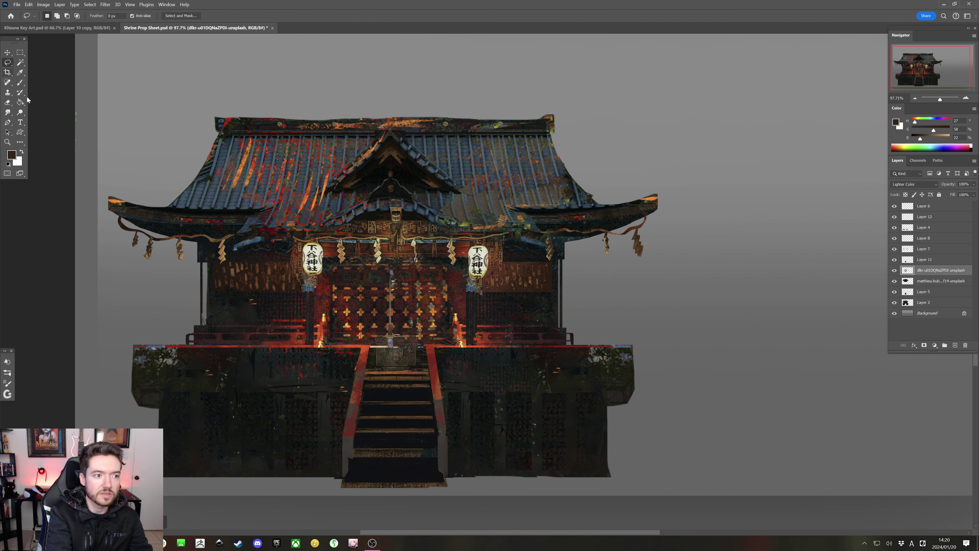
# Try to lasso the offering box at the top of the stairs and move it up against the shrine doors
pyautogui.moveTo(417, 328)
pyautogui.mouseDown()
pyautogui.moveTo(375, 350)
pyautogui.moveTo(373, 363)
pyautogui.moveTo(420, 376)
pyautogui.mouseUp()
pyautogui.moveTo(418, 329)
pyautogui.mouseDown()
pyautogui.moveTo(378, 330)
pyautogui.moveTo(375, 361)
pyautogui.moveTo(416, 369)
pyautogui.moveTo(404, 330)
pyautogui.mouseUp()
pyautogui.hotkey('ctrl', 't')
pyautogui.press('Return')
pyautogui.hotkey('ctrl', 'd')
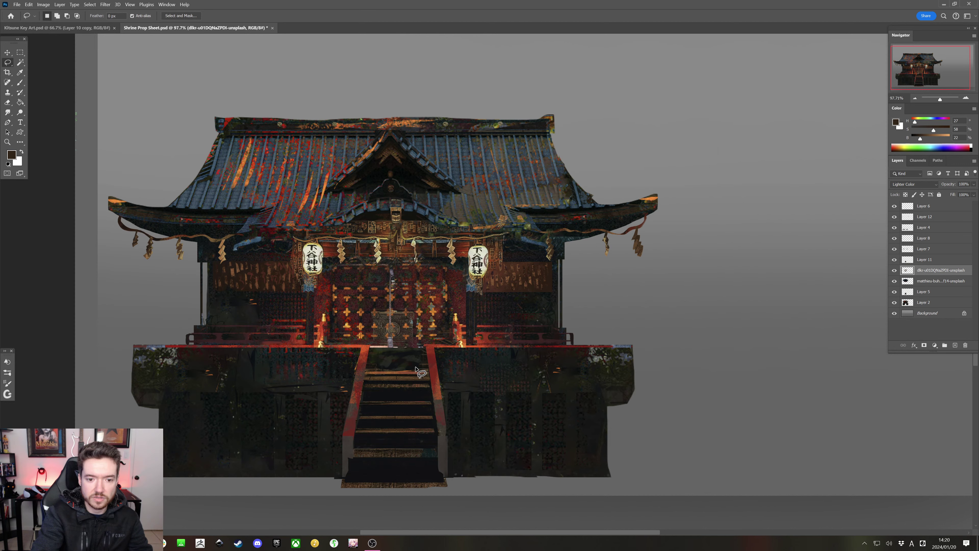
# Lasso the offering box, move it up in front of the shrine doors and scale it down to about 85%
pyautogui.moveTo(416, 371); pyautogui.dragTo(418, 369)
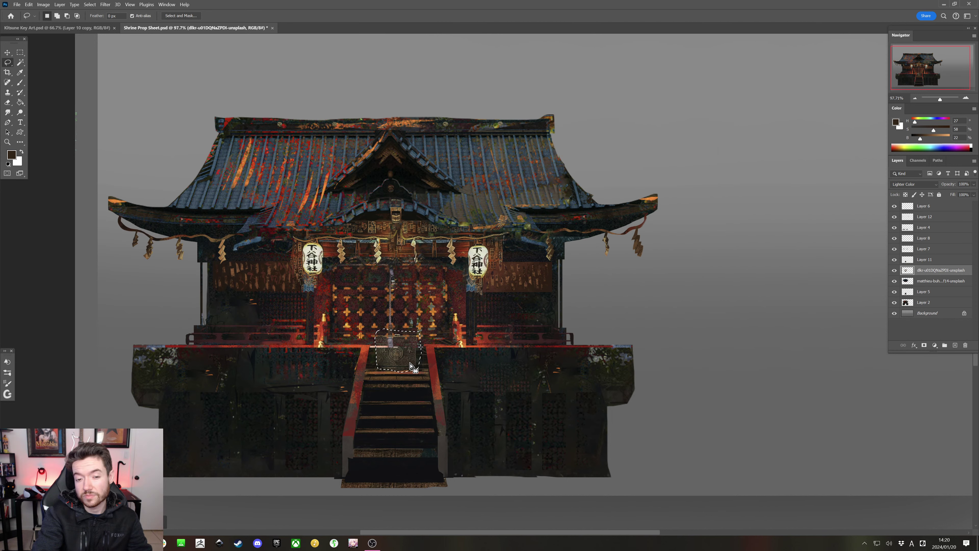
pyautogui.moveTo(409, 364); pyautogui.dragTo(406, 340)
pyautogui.hotkey('ctrl', 't')
pyautogui.moveTo(417, 306); pyautogui.dragTo(411, 310)
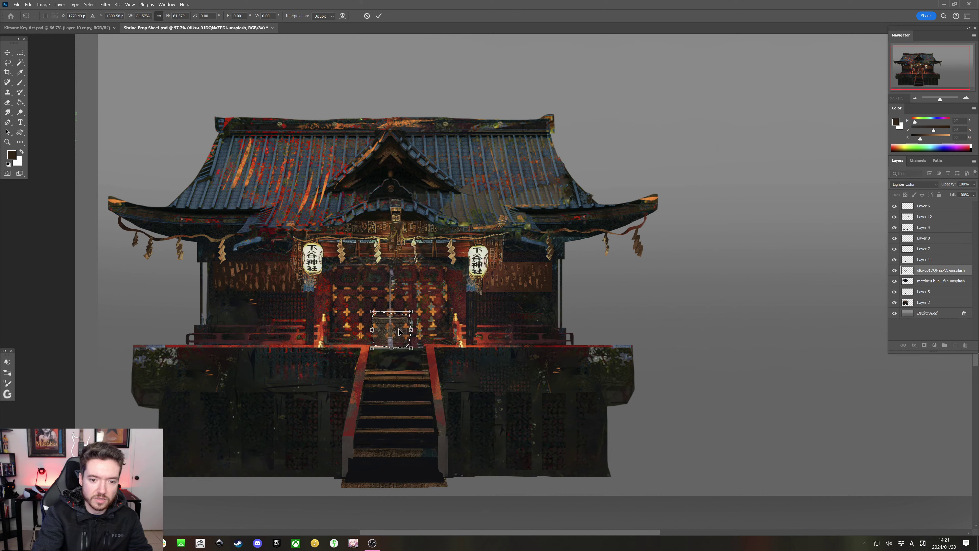
pyautogui.press('Return')
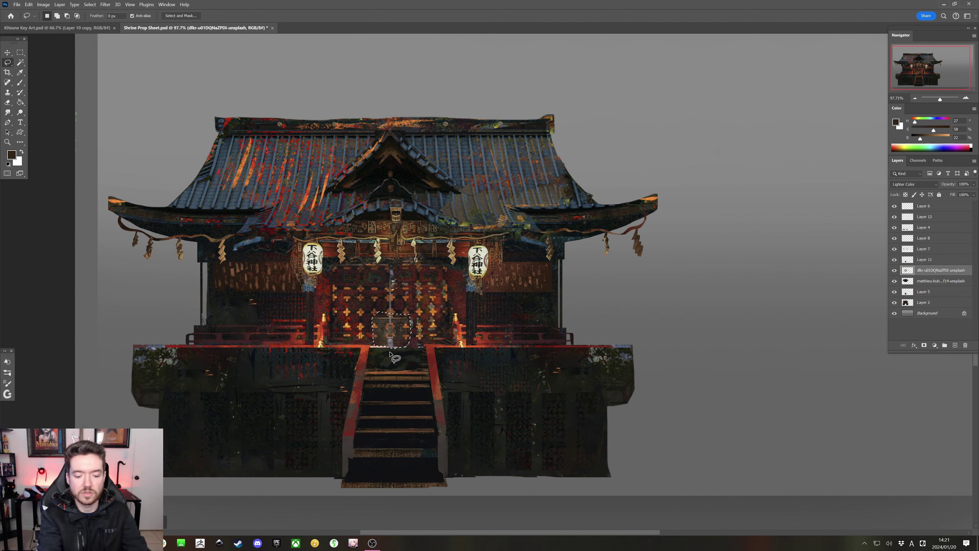
# Copy the selected offering box to its own layer and set that layer's blend mode to Normal
pyautogui.hotkey('ctrl', 'j')
pyautogui.click(916, 184)
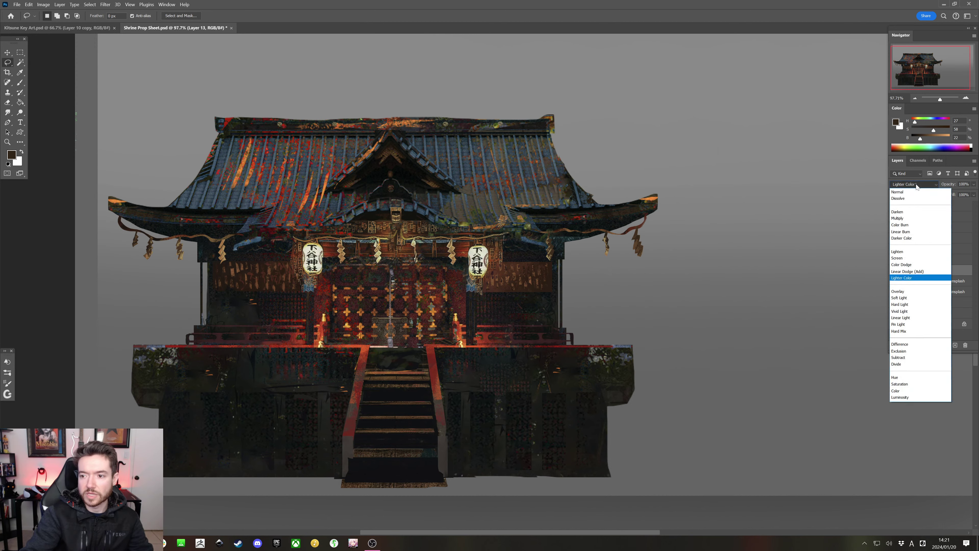
pyautogui.click(911, 193)
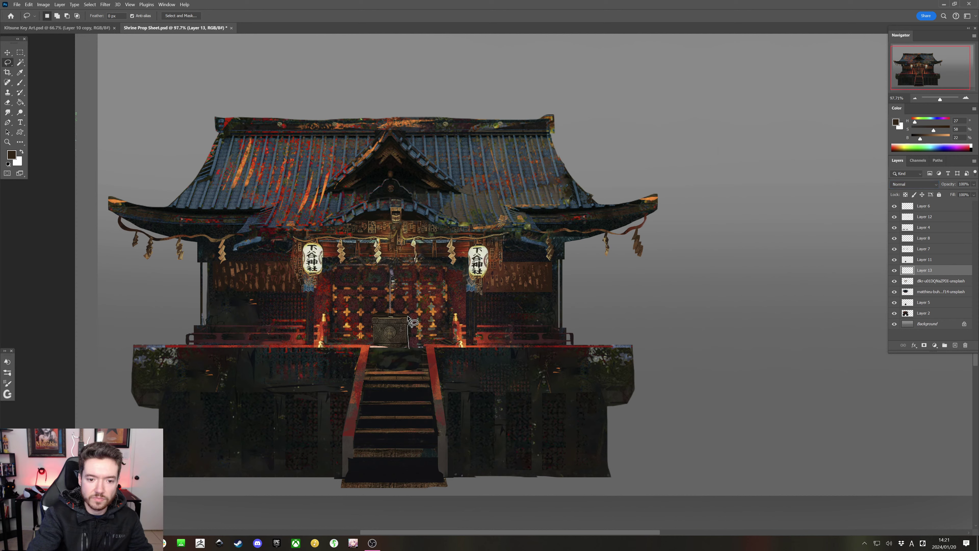
# Lasso the narrow strip along the offering box's right edge and deselect it
pyautogui.moveTo(401, 322)
pyautogui.mouseDown()
pyautogui.moveTo(428, 328)
pyautogui.moveTo(412, 345)
pyautogui.moveTo(372, 348)
pyautogui.moveTo(372, 320)
pyautogui.moveTo(401, 315)
pyautogui.moveTo(351, 326)
pyautogui.moveTo(408, 335)
pyautogui.moveTo(405, 349)
pyautogui.moveTo(417, 349)
pyautogui.moveTo(419, 325)
pyautogui.mouseUp()
pyautogui.click(351, 326)
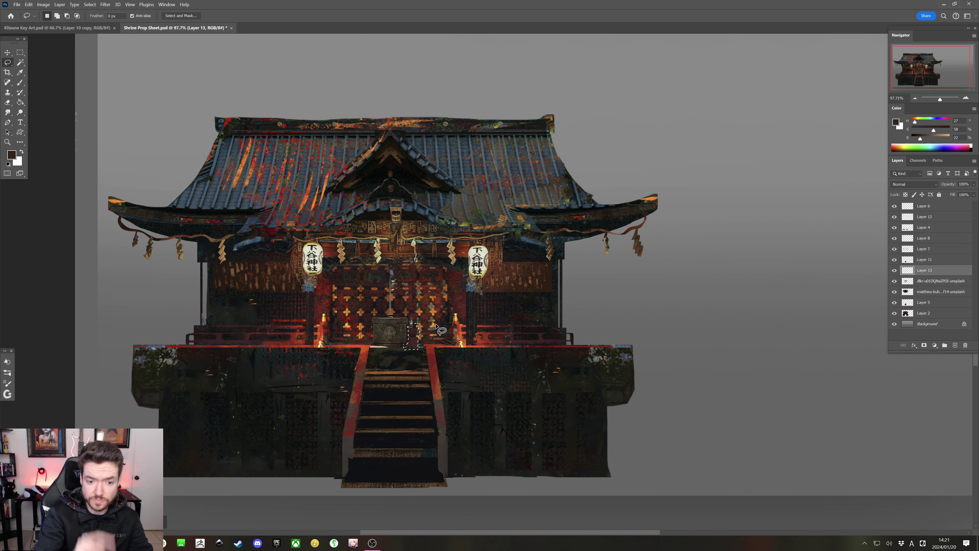
pyautogui.click(436, 326)
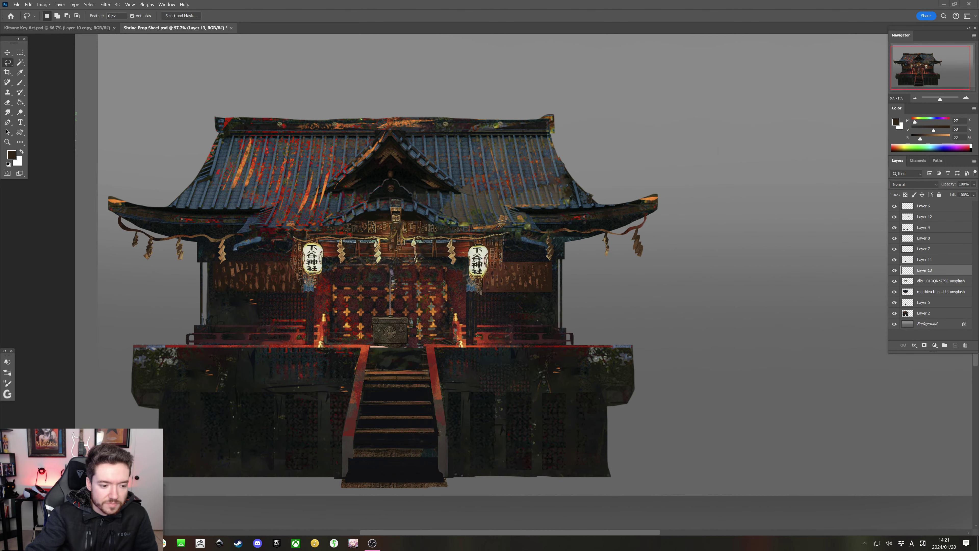
# Switch to the browser and search Unsplash for "fox shrine"
pyautogui.hotkey('alt', 'Tab')
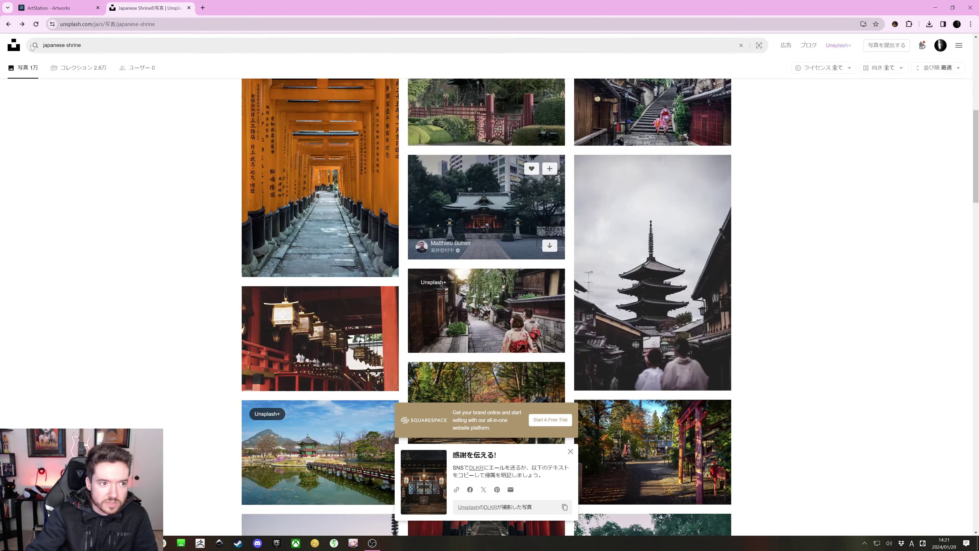
pyautogui.click(8, 41)
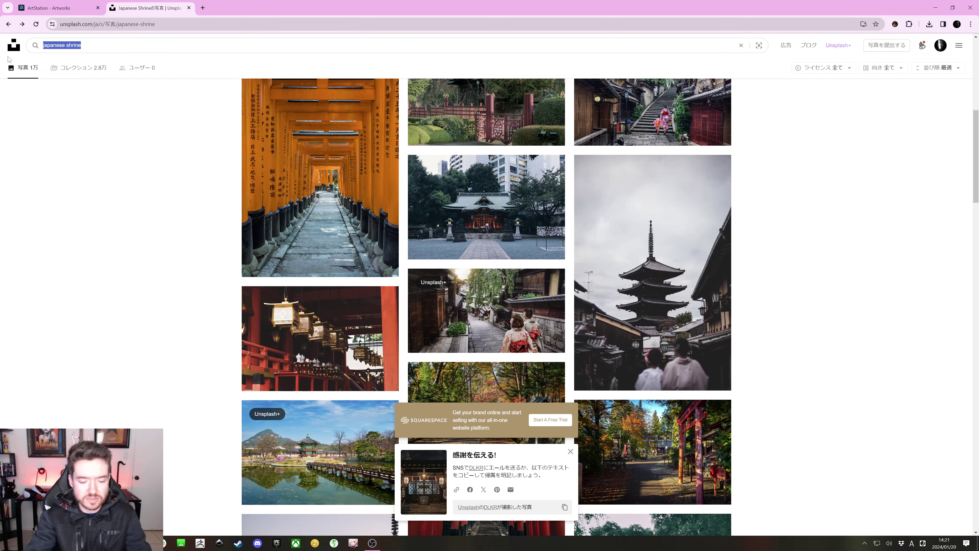
pyautogui.write('fox sh')
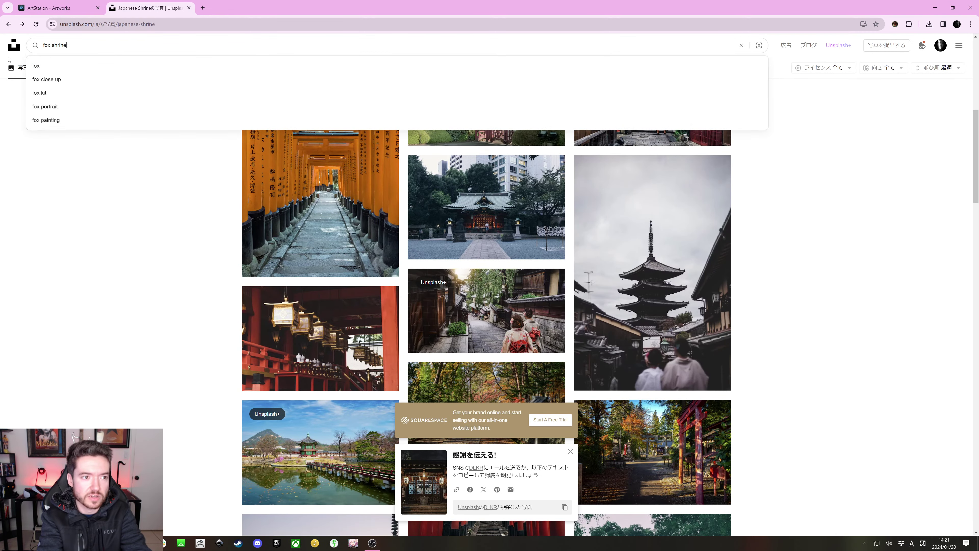
pyautogui.click(34, 46)
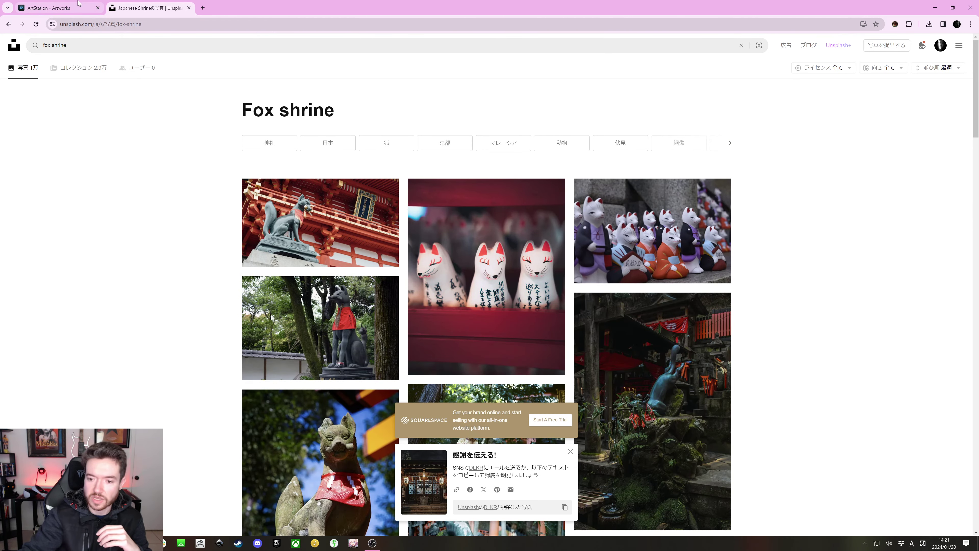
# Browse the fox shrine search results for usable fox statue photos and return to the start of the results
pyautogui.scroll(-5, 319, 249)
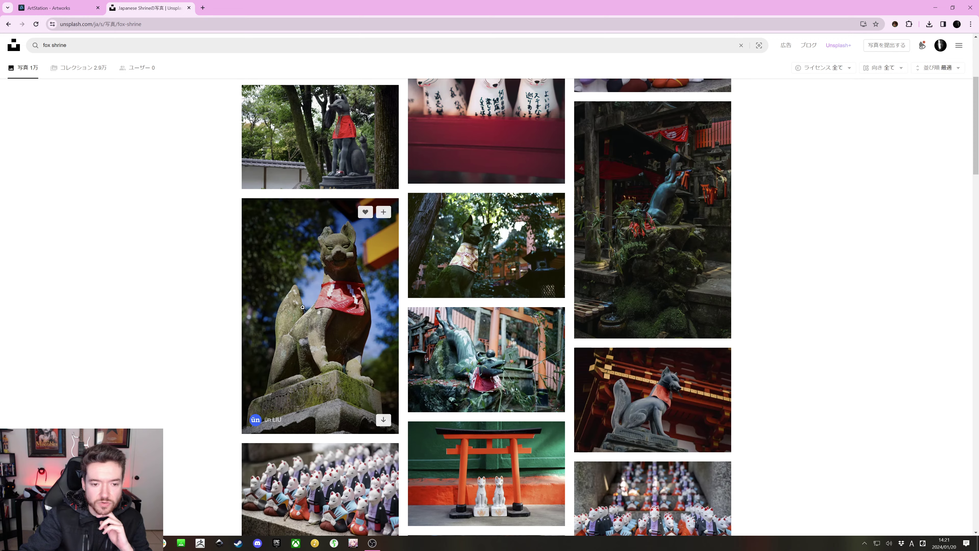
pyautogui.scroll(4, 303, 307)
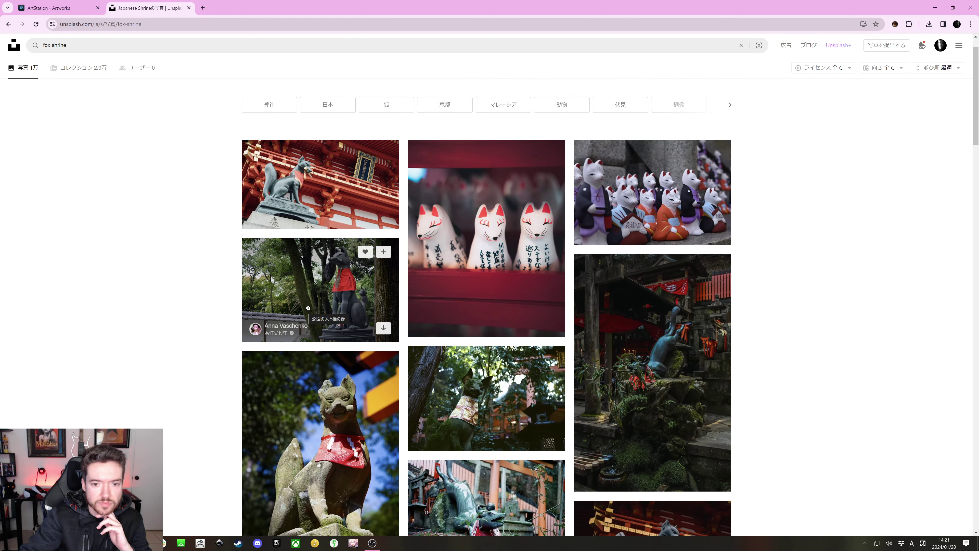
pyautogui.scroll(-10, 344, 288)
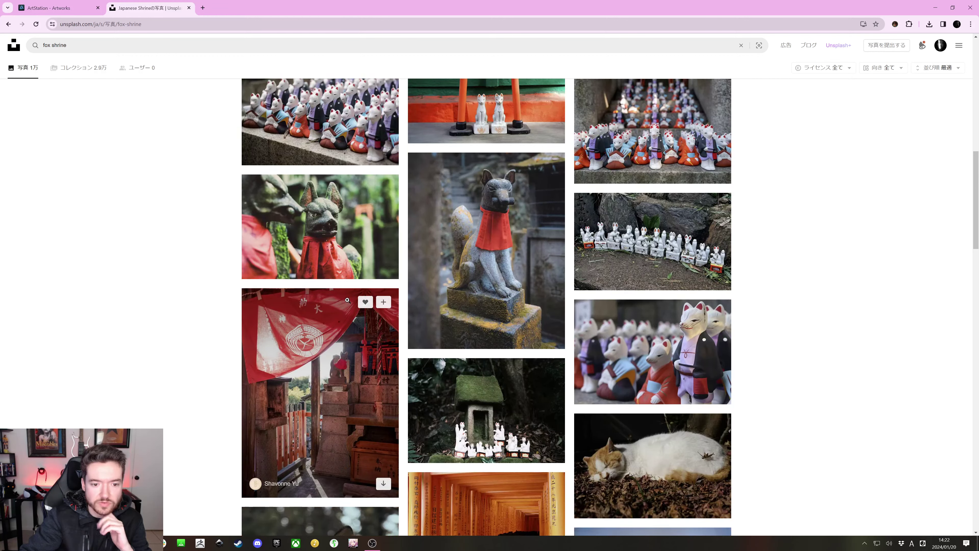
pyautogui.scroll(-8, 347, 299)
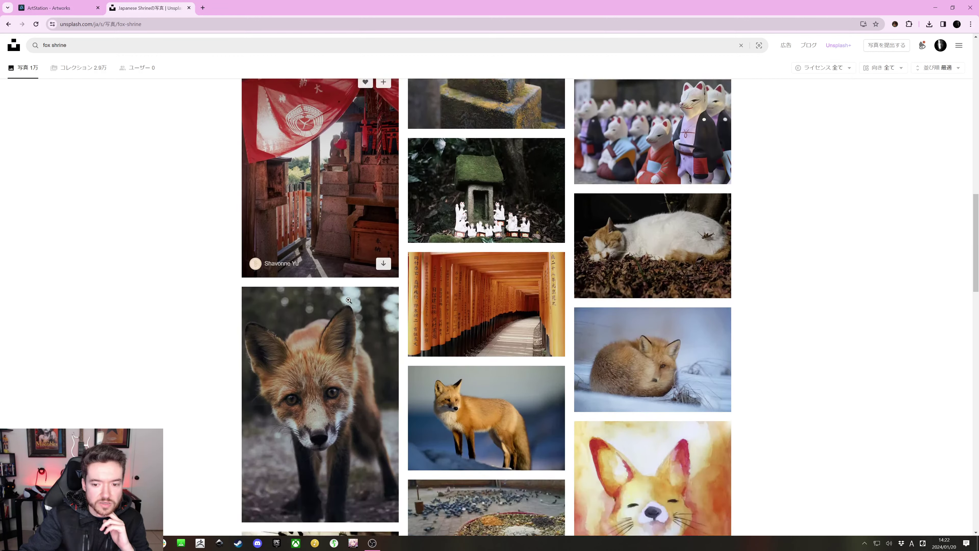
pyautogui.scroll(-5, 351, 298)
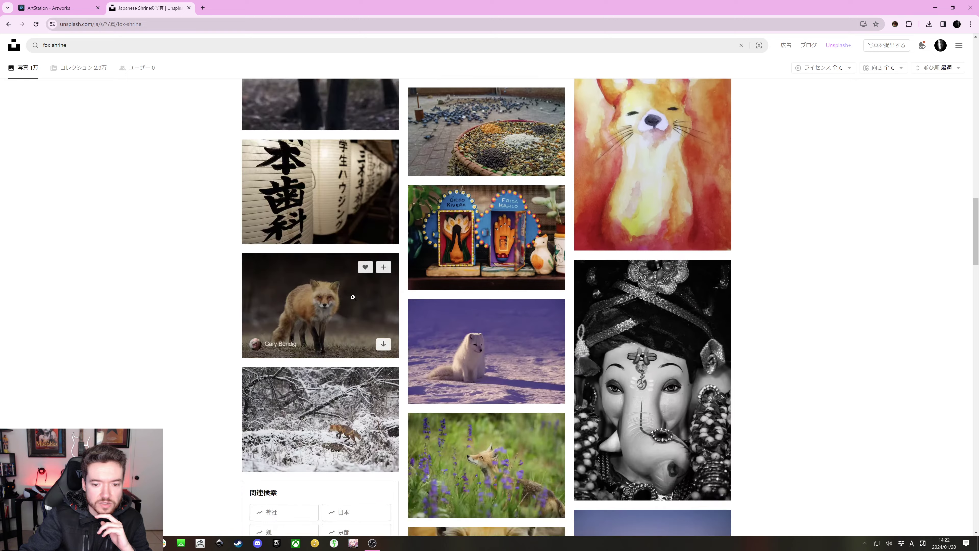
pyautogui.scroll(-8, 354, 297)
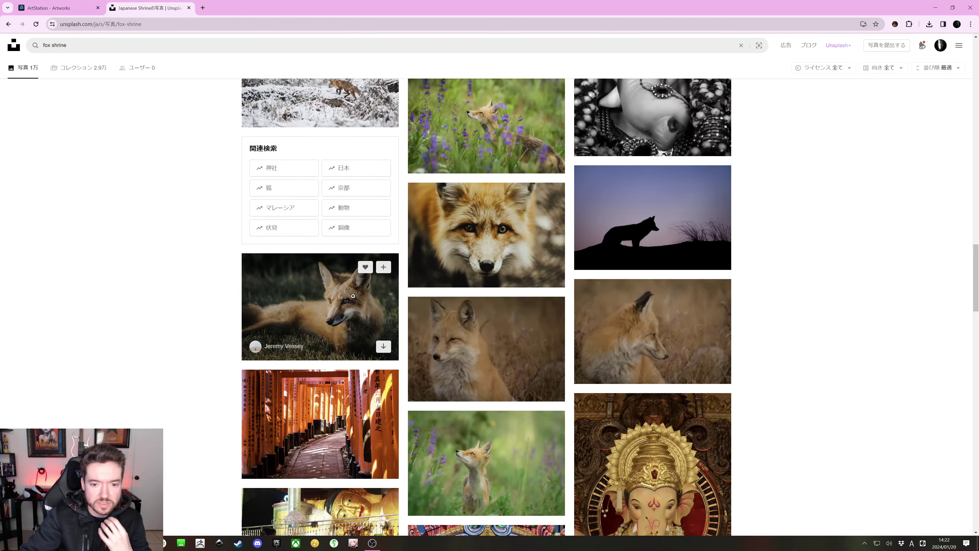
pyautogui.scroll(-6, 353, 296)
pyautogui.scroll(-6, 353, 296)
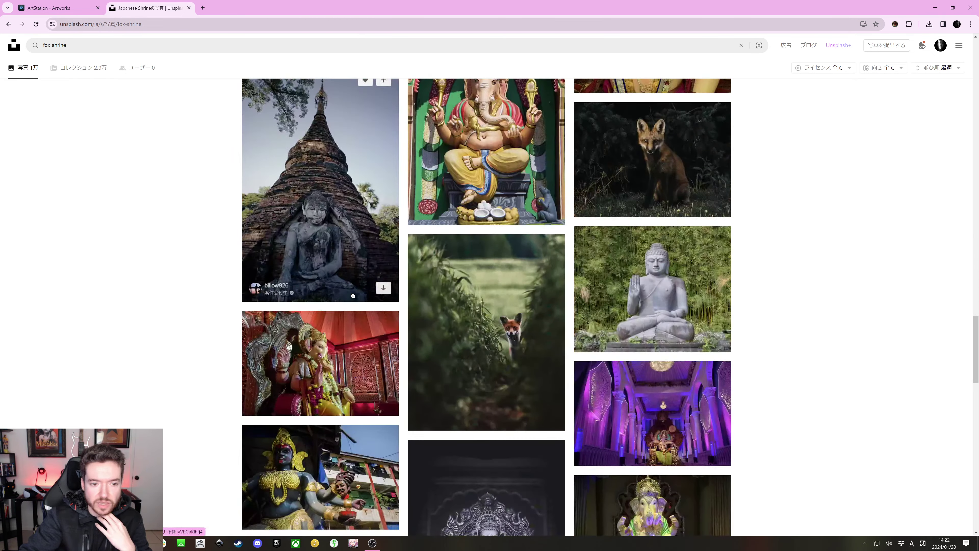
pyautogui.scroll(-6, 353, 296)
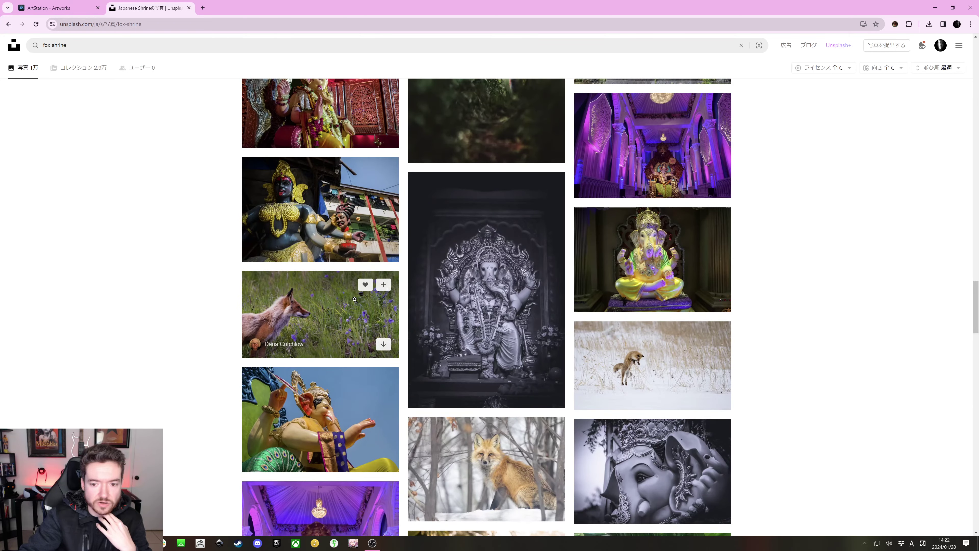
pyautogui.scroll(-7, 355, 299)
pyautogui.scroll(-5, 356, 304)
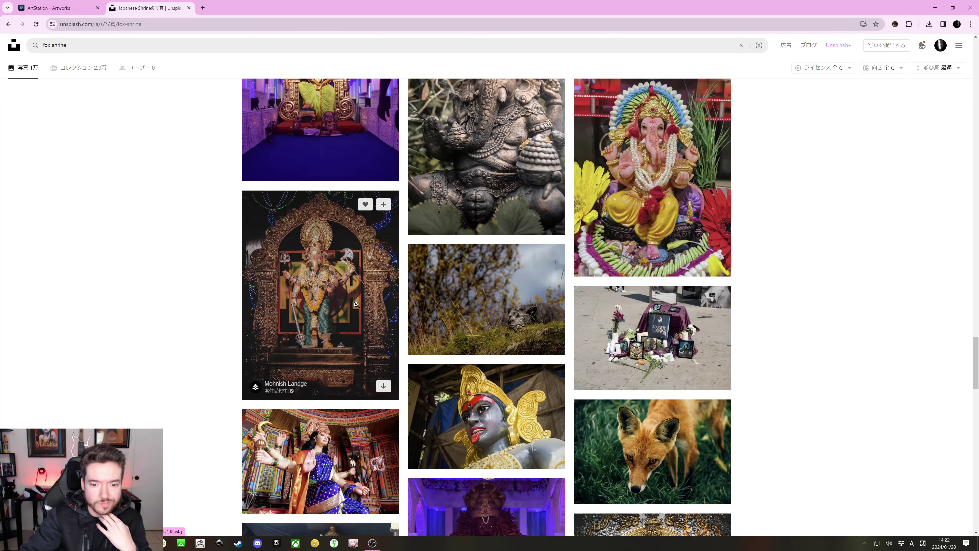
pyautogui.scroll(-7, 356, 304)
pyautogui.scroll(-5, 356, 304)
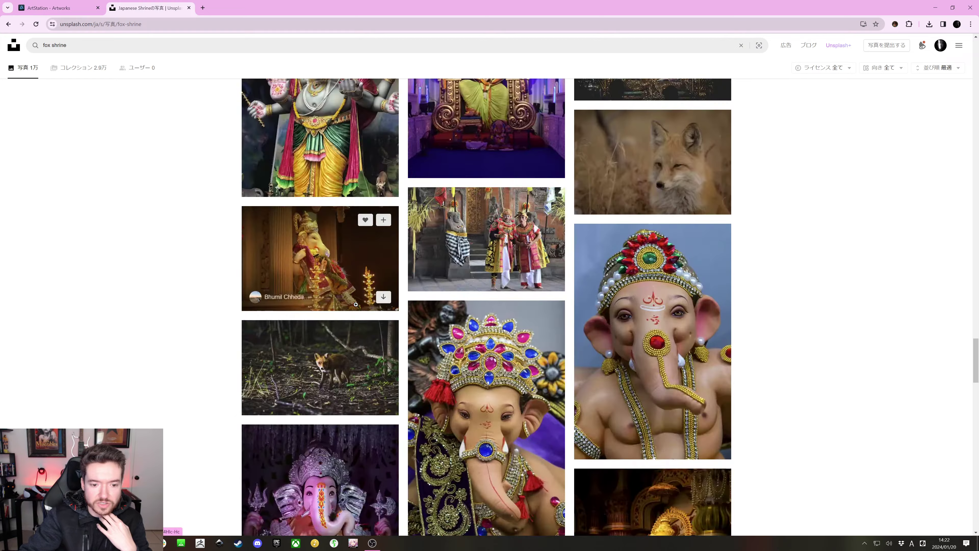
pyautogui.scroll(-7, 356, 304)
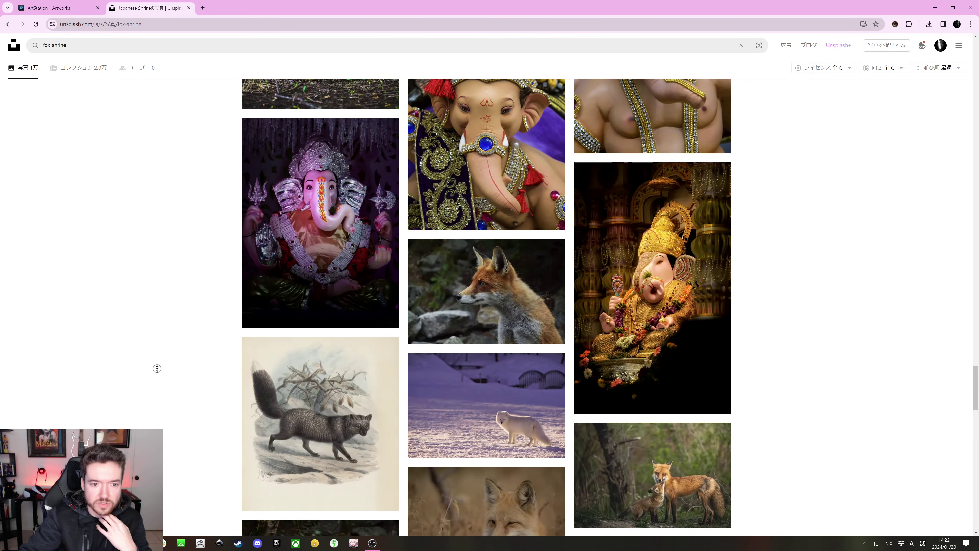
pyautogui.middleClick(179, 219)
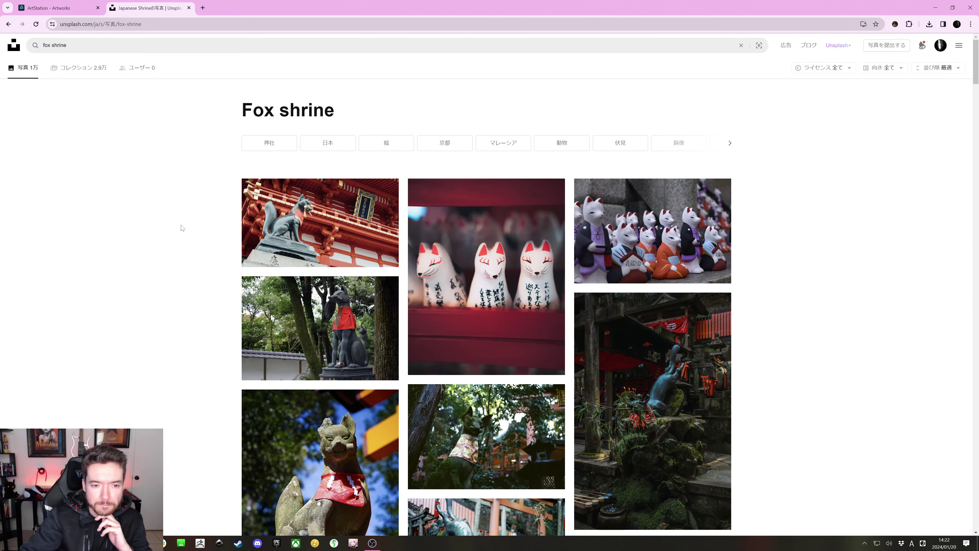
# Open the photo of the dark fox statue with the red bib and look through its related photos
pyautogui.click(297, 316)
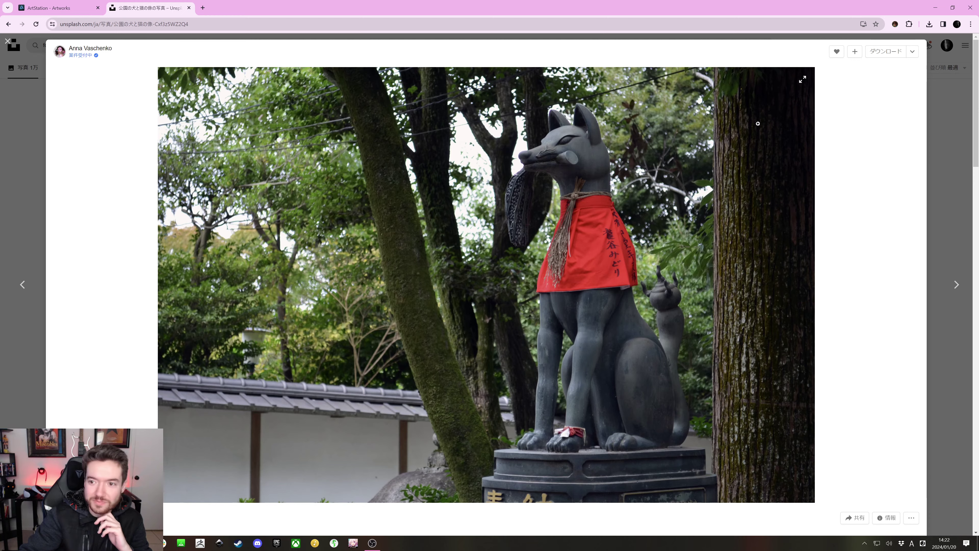
pyautogui.scroll(-10, 582, 271)
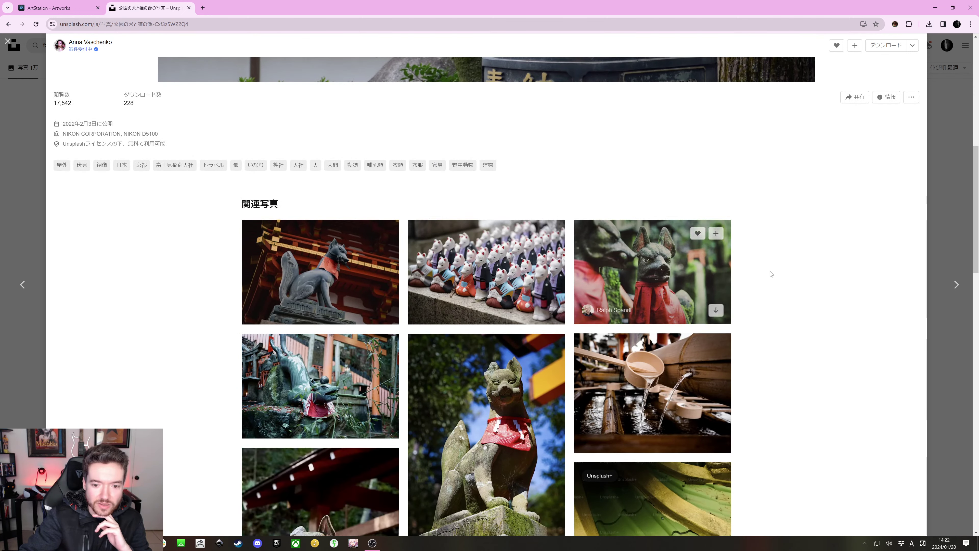
pyautogui.scroll(-4, 769, 276)
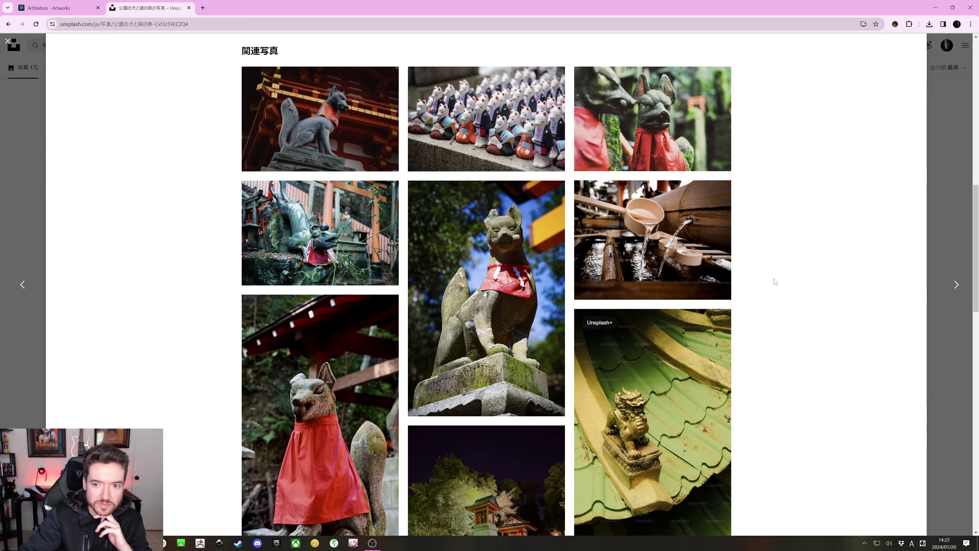
pyautogui.scroll(-5, 773, 284)
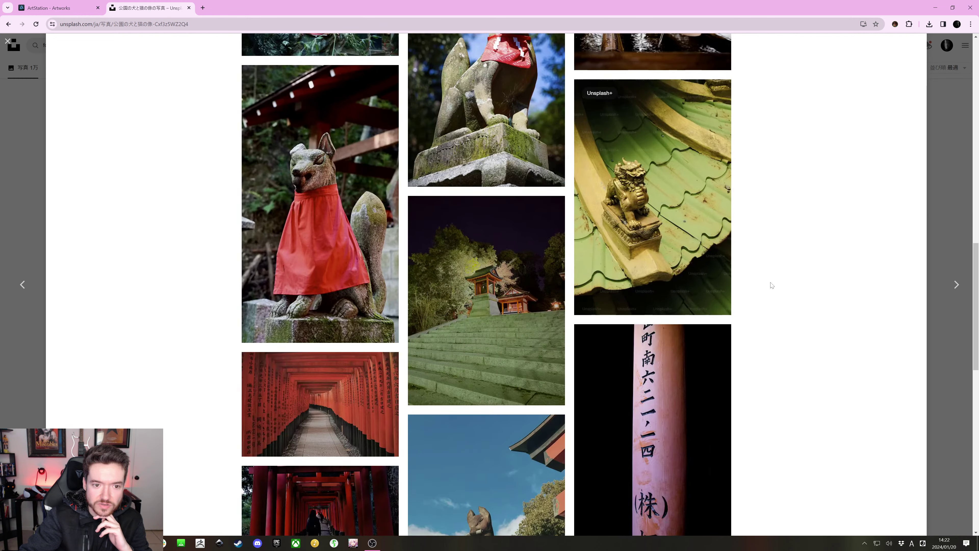
pyautogui.scroll(-6, 772, 285)
pyautogui.scroll(-5, 767, 284)
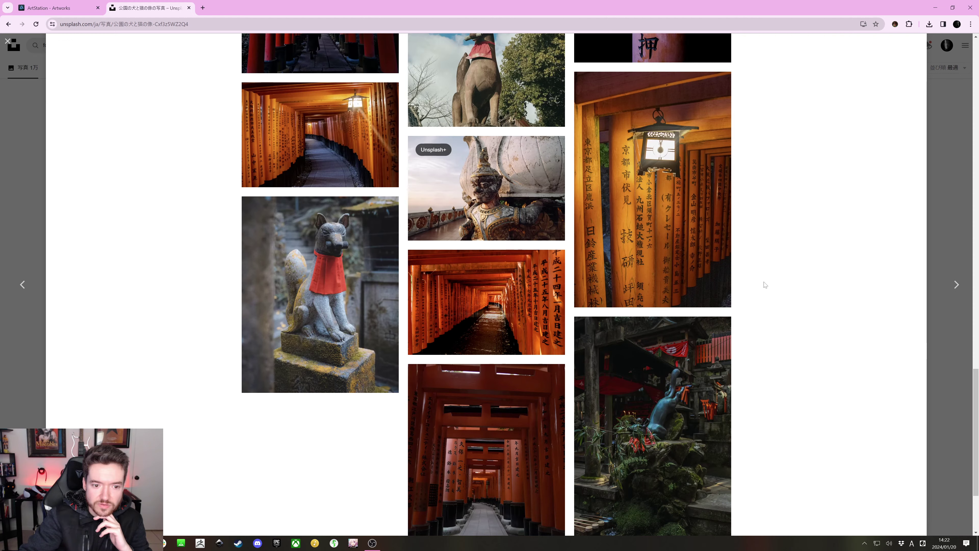
pyautogui.scroll(-3, 755, 289)
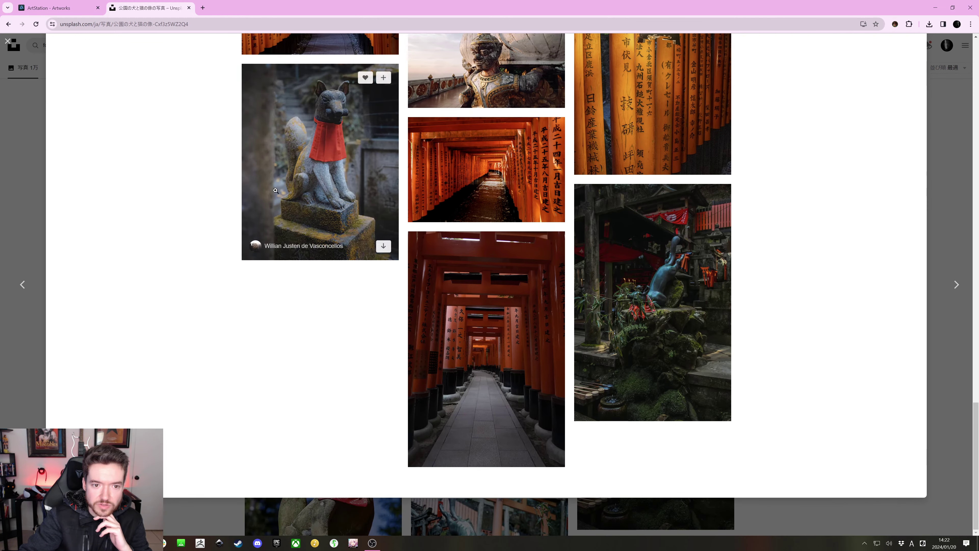
pyautogui.scroll(3, 800, 342)
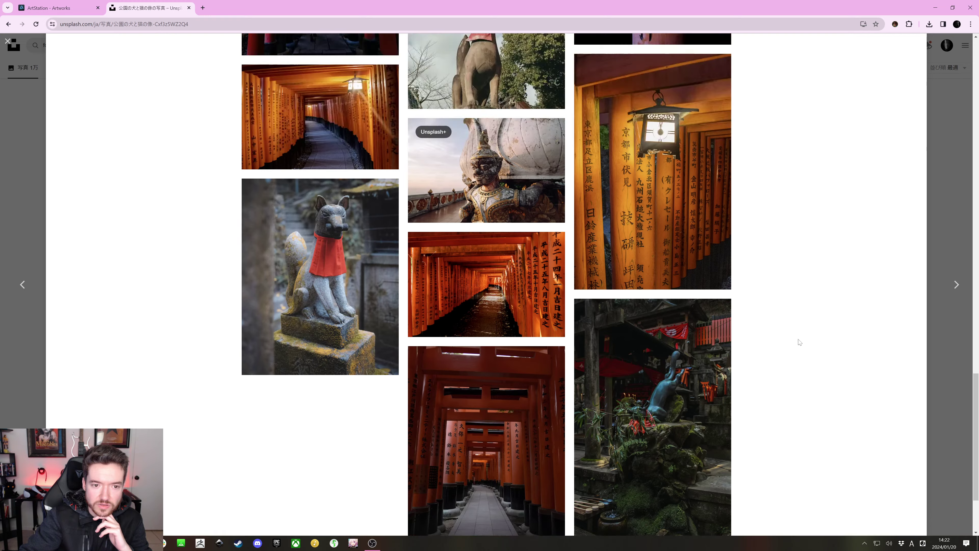
pyautogui.scroll(10, 799, 342)
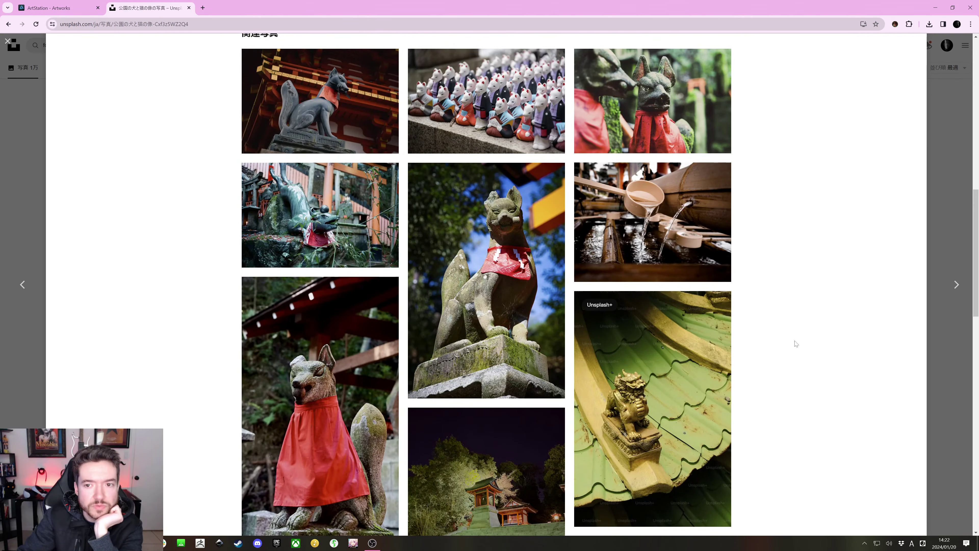
pyautogui.scroll(14, 799, 342)
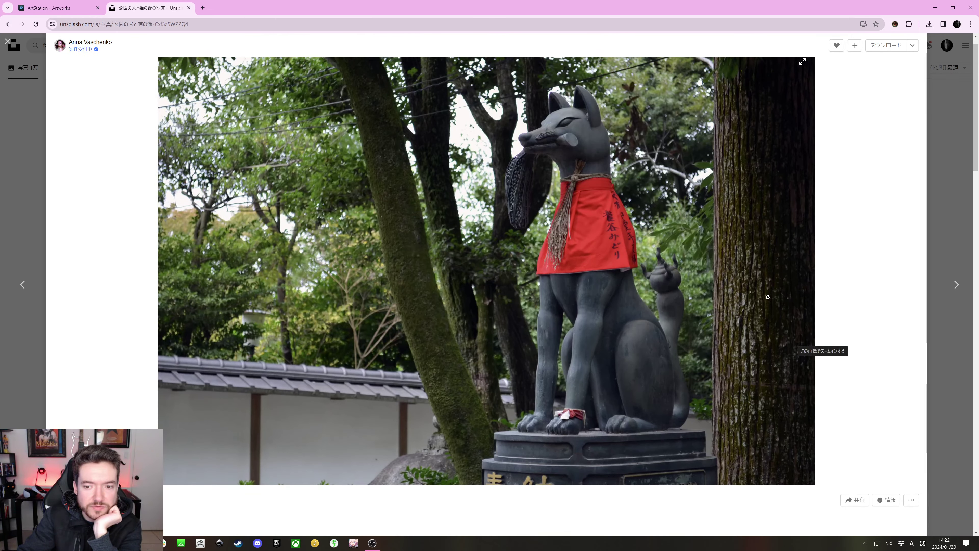
# Return to the fox shrine results and open the photo of the mossy stone fox statue with the red bib
pyautogui.click(938, 161)
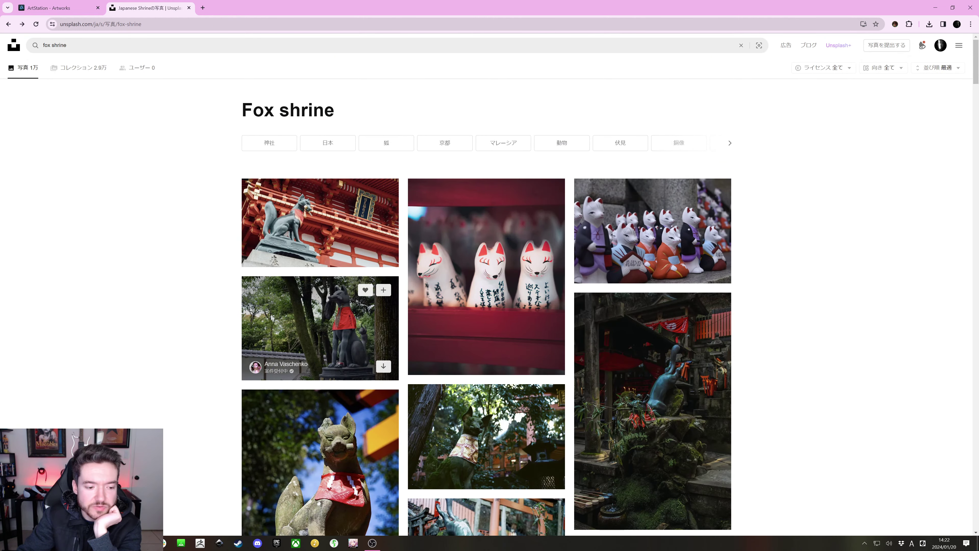
pyautogui.scroll(-4, 394, 219)
pyautogui.click(386, 270)
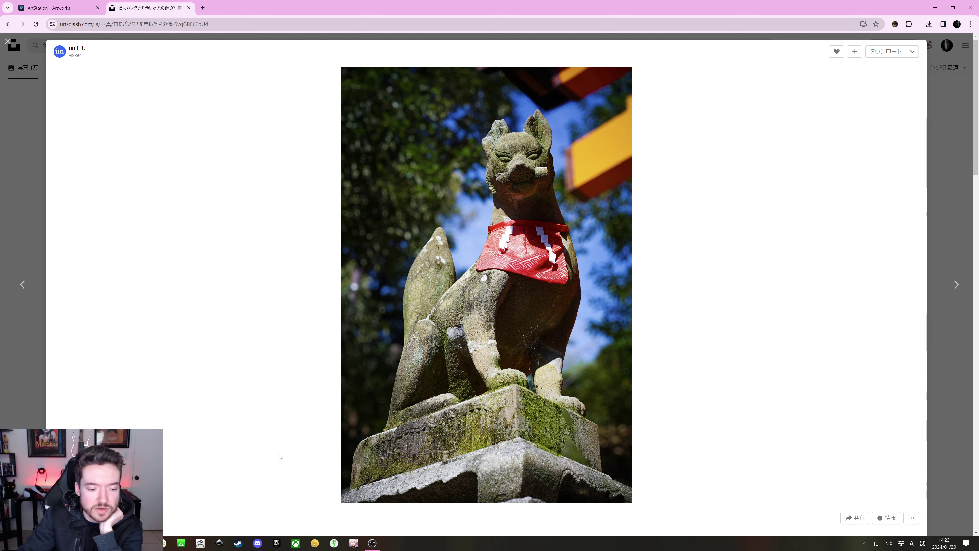
# Switch to Photoshop, place the sitting red fox photo into the Shrine Prop Sheet and scale it down to fit within the canvas
pyautogui.hotkey('alt', 'Tab')
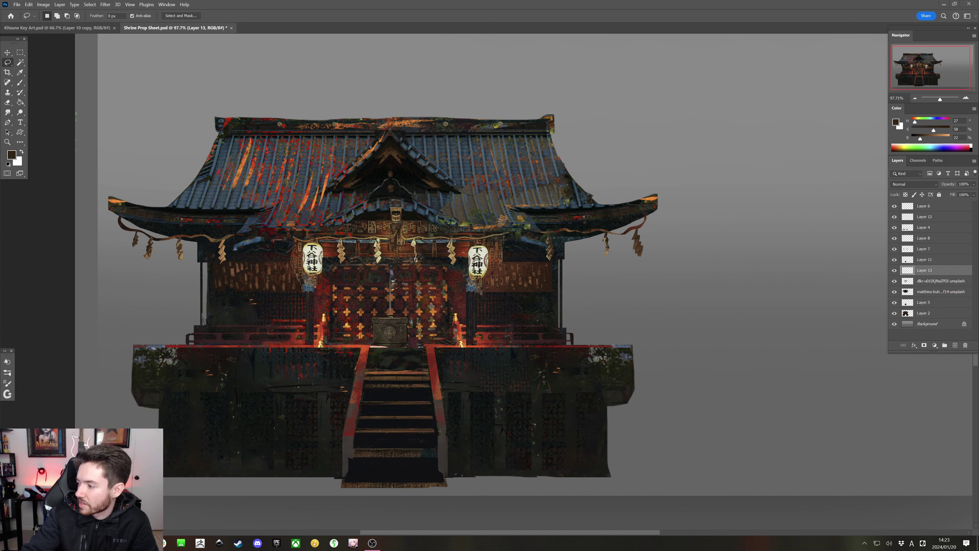
pyautogui.moveTo(424, 169); pyautogui.dragTo(373, 359)
pyautogui.moveTo(751, 253); pyautogui.dragTo(797, 240)
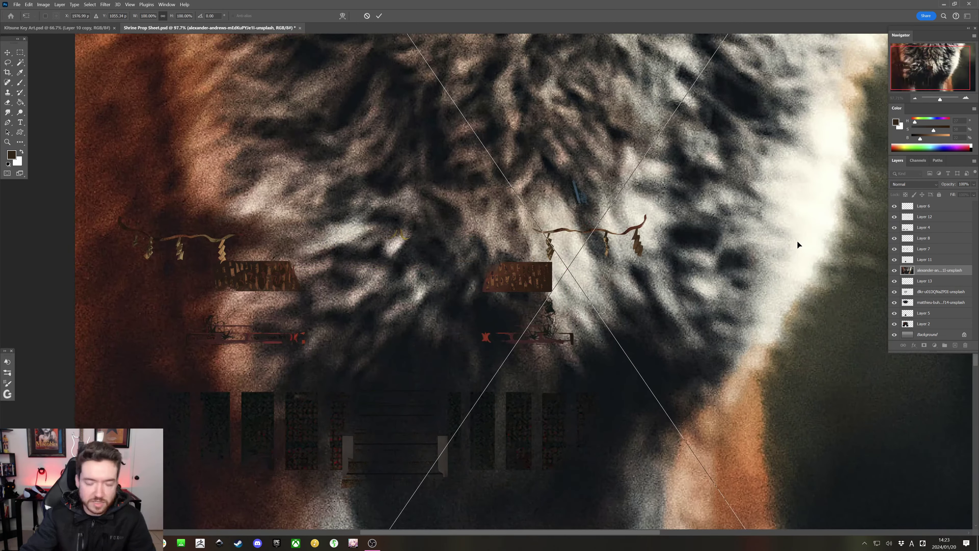
pyautogui.scroll(-3, 726, 287)
pyautogui.scroll(-8, 726, 288)
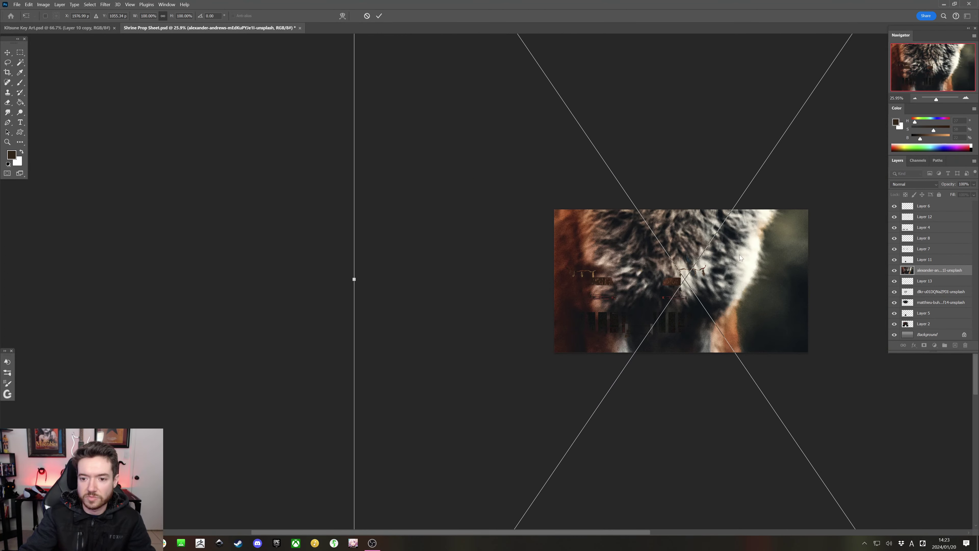
pyautogui.moveTo(626, 237); pyautogui.dragTo(392, 236)
pyautogui.scroll(-3, 411, 237)
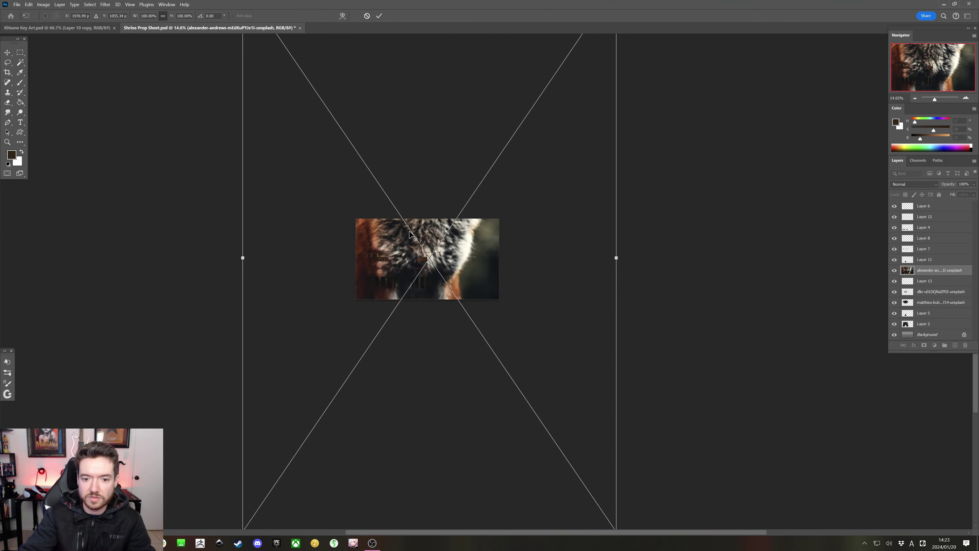
pyautogui.moveTo(614, 256)
pyautogui.mouseDown()
pyautogui.moveTo(294, 257)
pyautogui.moveTo(415, 248)
pyautogui.mouseUp()
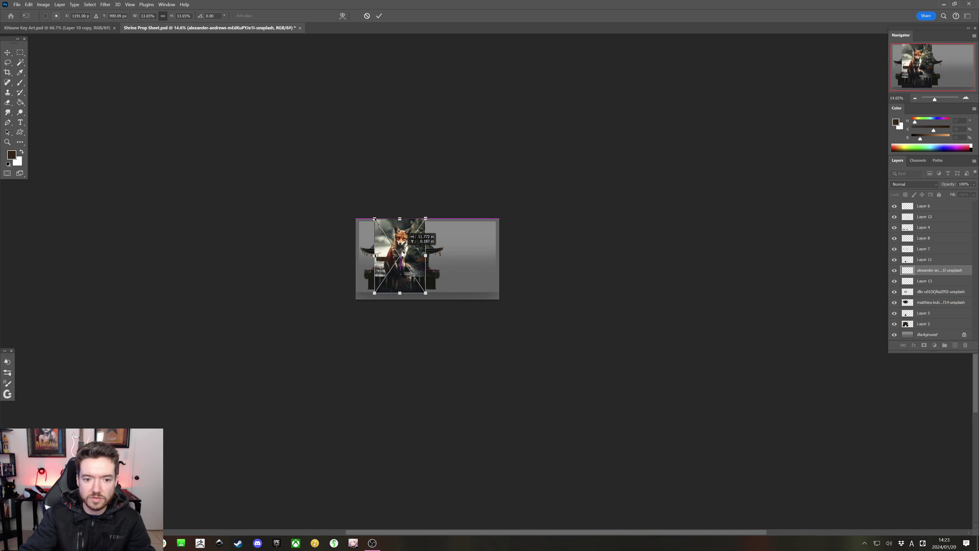
pyautogui.press('Return')
# Shrink the fox photo to a small picture and move it onto the empty background to the right of the shrine
pyautogui.scroll(3, 404, 258)
pyautogui.scroll(2, 404, 258)
pyautogui.hotkey('ctrl', 't')
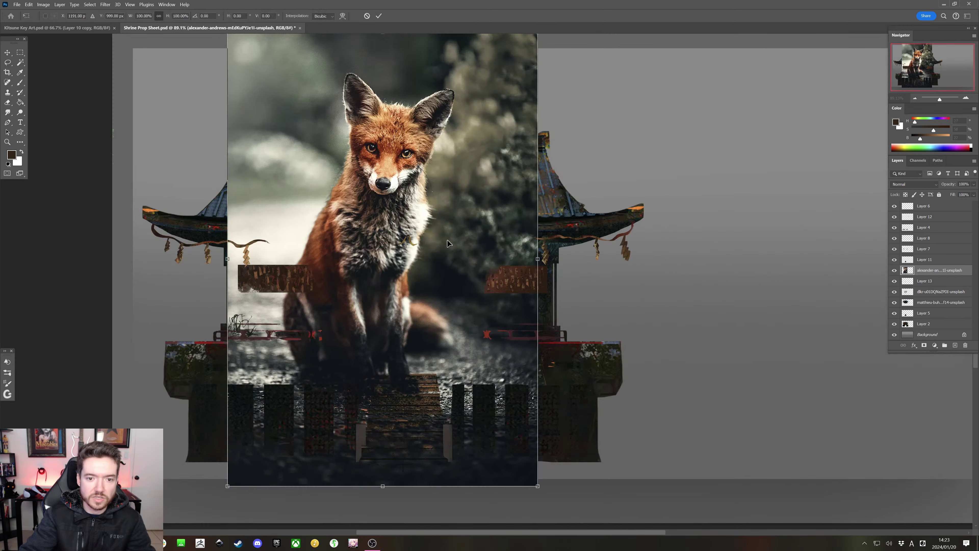
pyautogui.moveTo(537, 257); pyautogui.dragTo(498, 274)
pyautogui.moveTo(497, 275); pyautogui.dragTo(467, 275)
pyautogui.moveTo(558, 278); pyautogui.dragTo(671, 272)
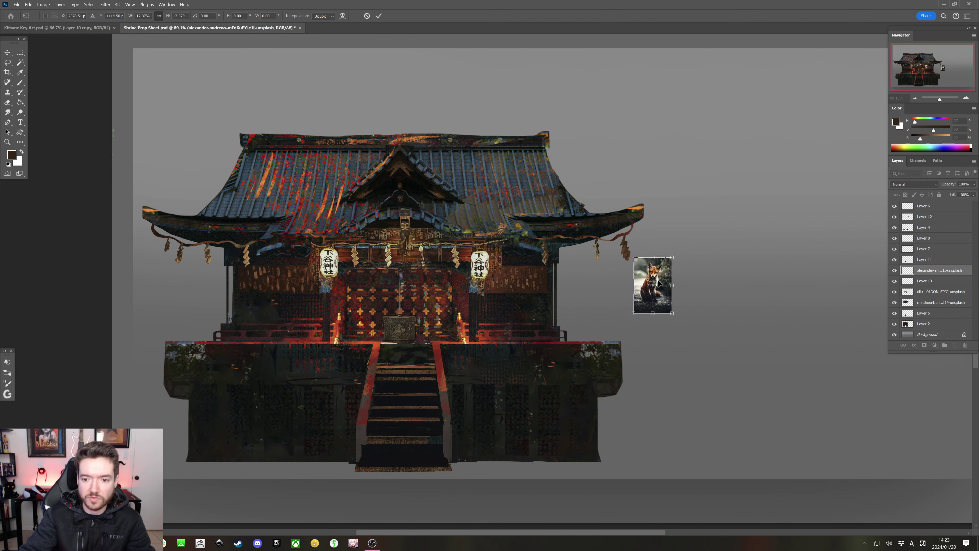
pyautogui.press('Return')
# Cut the fox out of its photo by selecting the subject, inverting the selection and deleting the background
pyautogui.press('l')
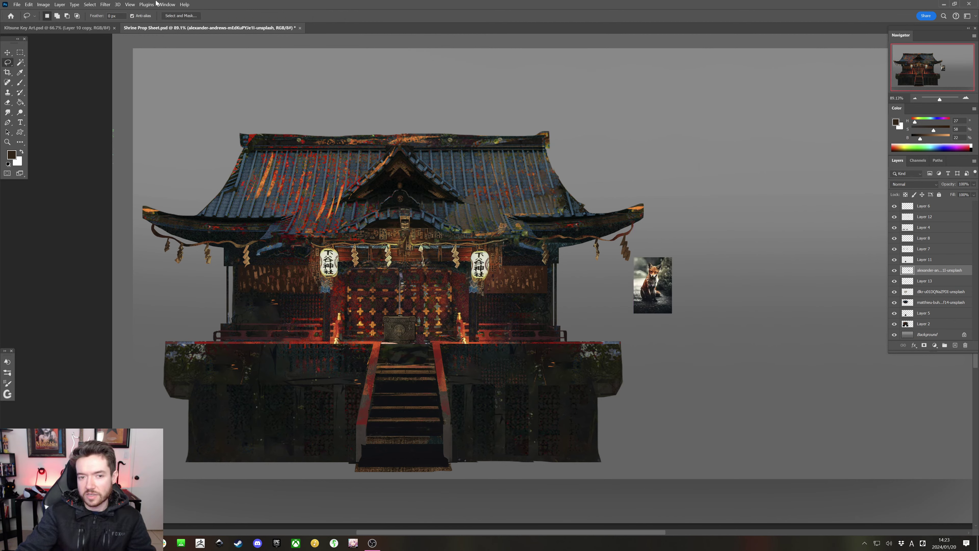
pyautogui.click(89, 4)
pyautogui.click(117, 90)
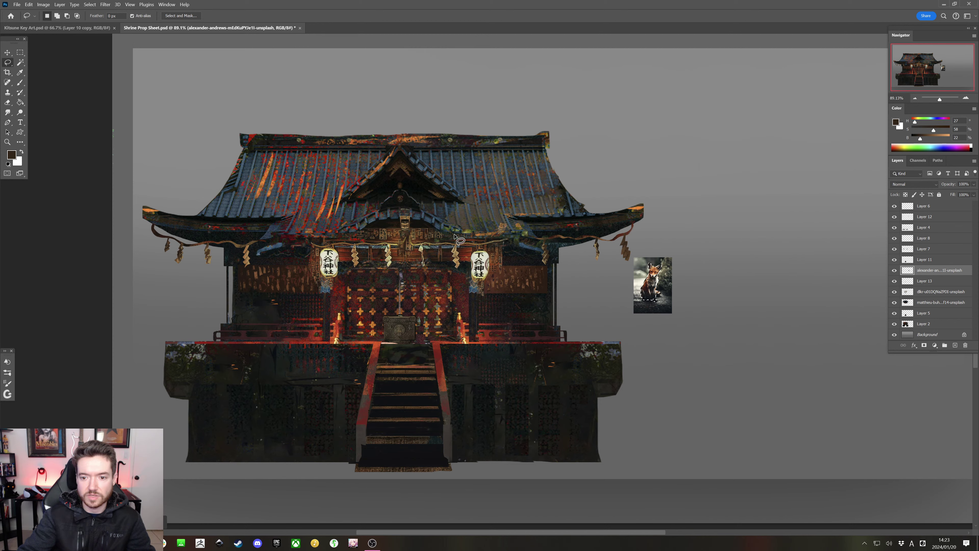
pyautogui.hotkey('ctrl', 'shift', 'i')
pyautogui.press('Delete')
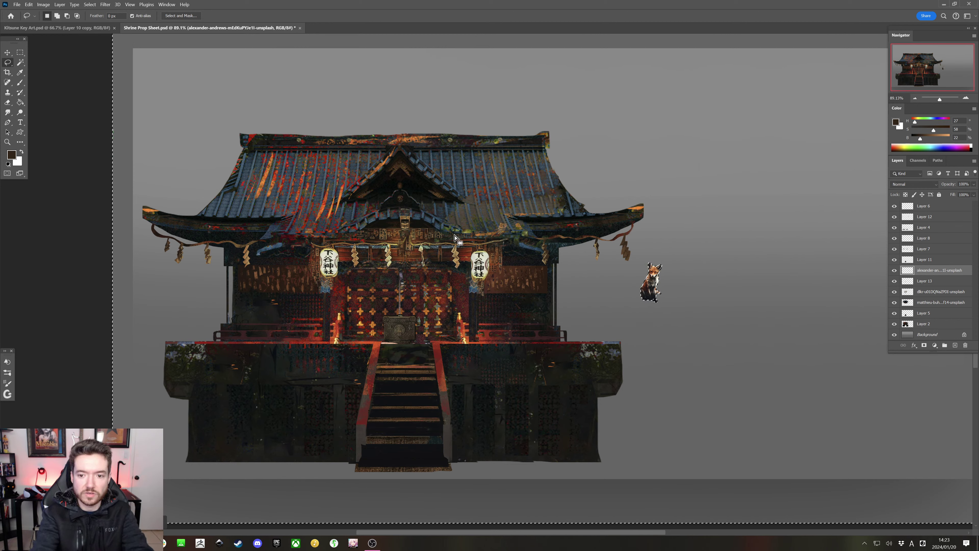
pyautogui.hotkey('ctrl', 'd')
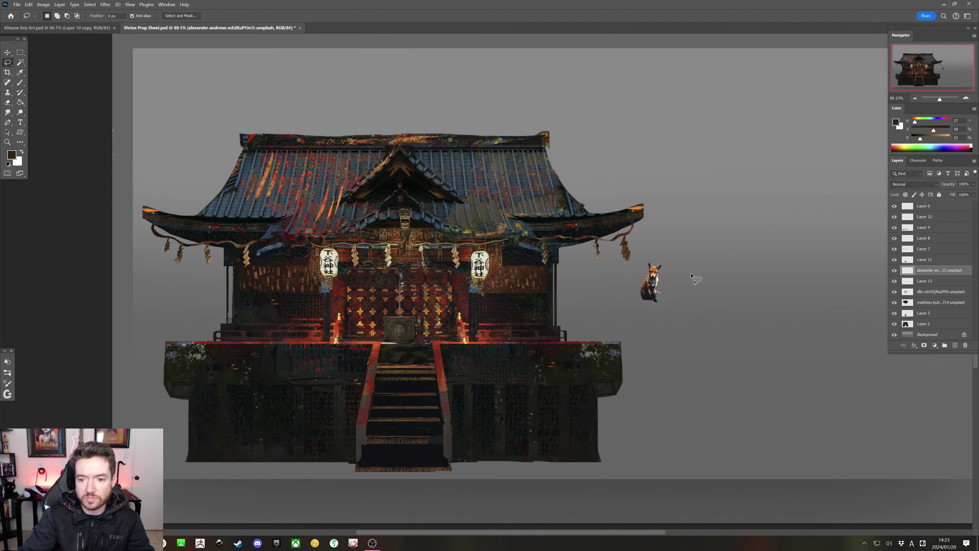
# Move the fox cut-out onto the top of the offering box in front of the doors and adjust its transform
pyautogui.hotkey('ctrl', 't')
pyautogui.moveTo(662, 264)
pyautogui.mouseDown()
pyautogui.moveTo(669, 255)
pyautogui.moveTo(404, 284)
pyautogui.moveTo(404, 298)
pyautogui.moveTo(415, 297)
pyautogui.moveTo(400, 300)
pyautogui.mouseUp()
pyautogui.press('Return')
pyautogui.press('l')
pyautogui.hotkey('ctrl', 't')
pyautogui.press('Return')
pyautogui.hotkey('ctrl', 't')
pyautogui.press('Return')
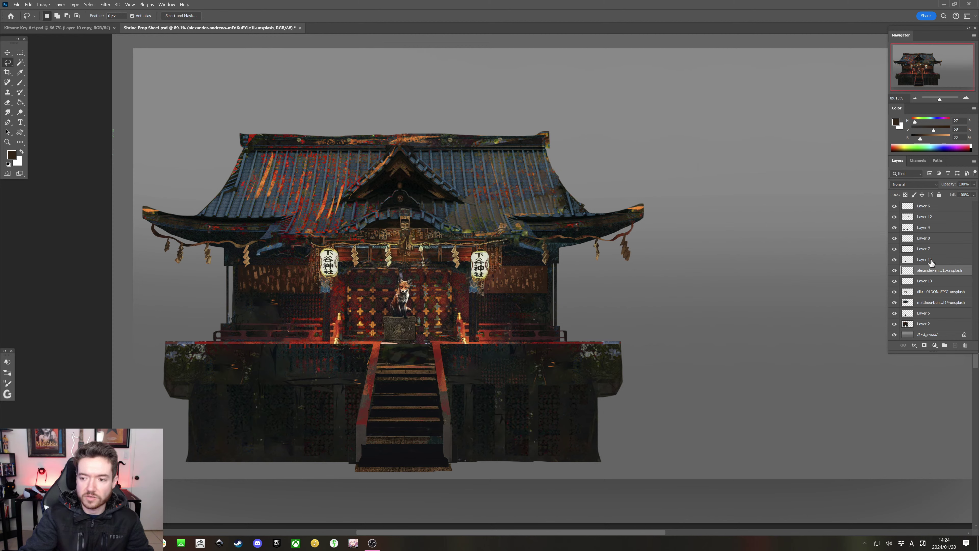
# Lock the fox layer's transparent pixels and brush the fox into a silhouette with a near-black sampled from the shrine's stone base
pyautogui.click(906, 194)
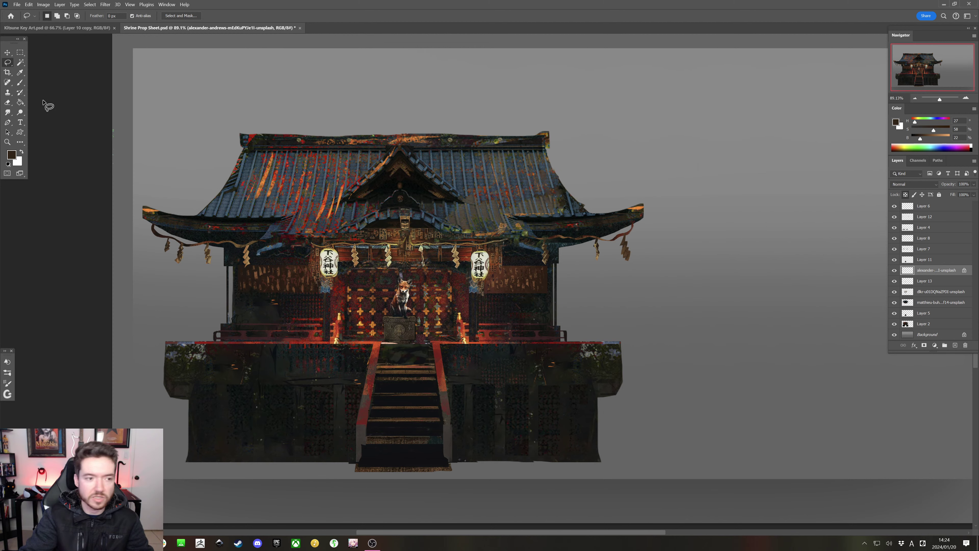
pyautogui.click(20, 82)
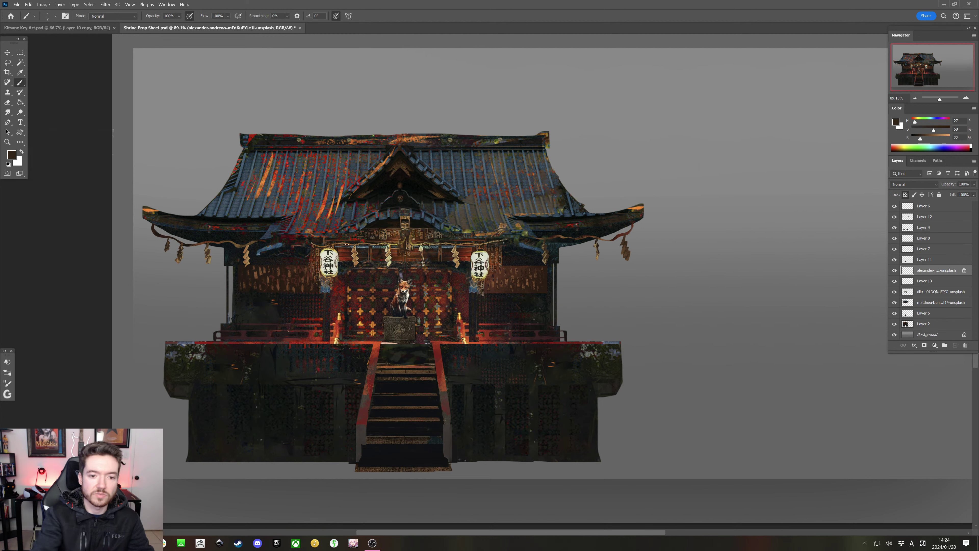
pyautogui.press('alt')
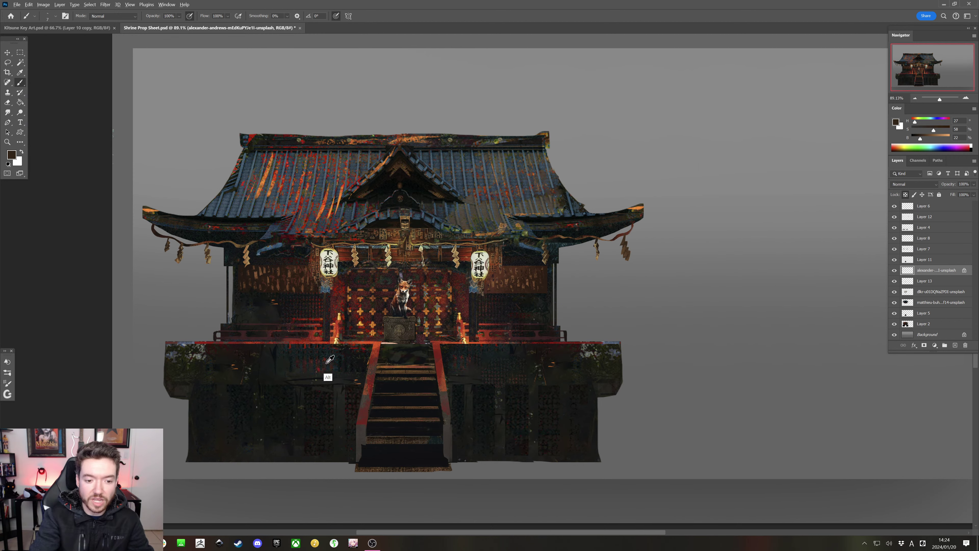
pyautogui.keyDown('alt'); pyautogui.click(265, 374); pyautogui.keyUp('alt')
pyautogui.press(']')
pyautogui.press(']')
pyautogui.press(']')
pyautogui.press(']')
pyautogui.moveTo(406, 270)
pyautogui.mouseDown()
pyautogui.moveTo(410, 305)
pyautogui.moveTo(401, 294)
pyautogui.mouseUp()
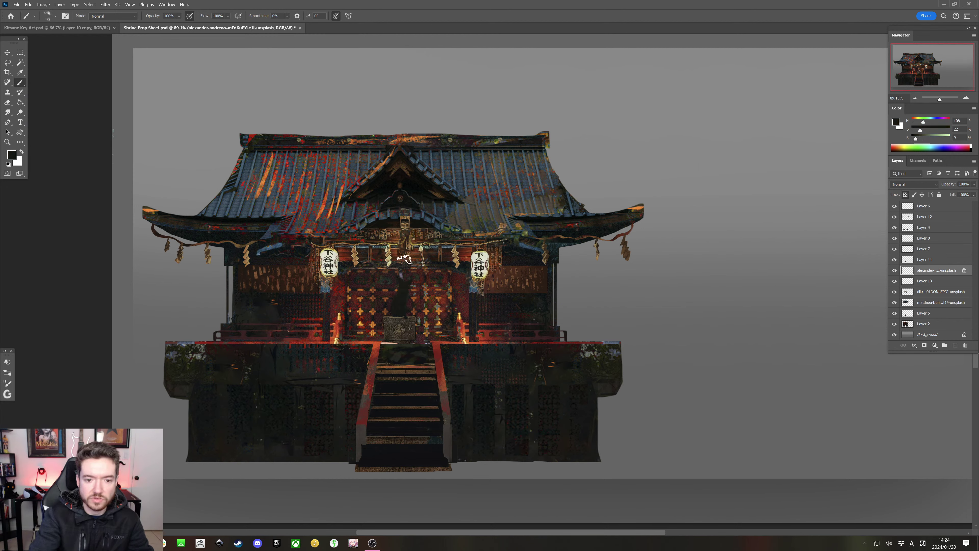
pyautogui.press('[')
pyautogui.press('[')
pyautogui.press('[')
pyautogui.press('[')
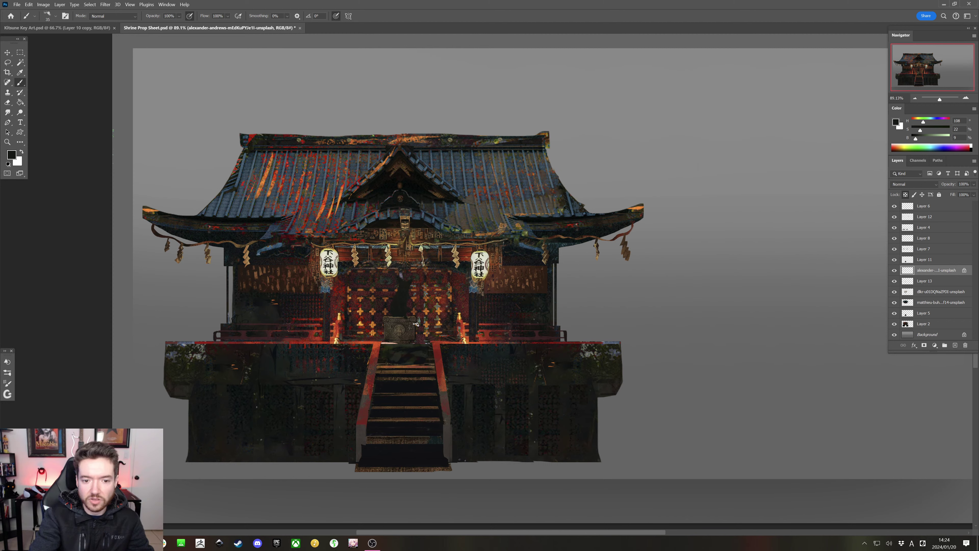
pyautogui.press(']')
pyautogui.press(']')
pyautogui.press(']')
pyautogui.press(']')
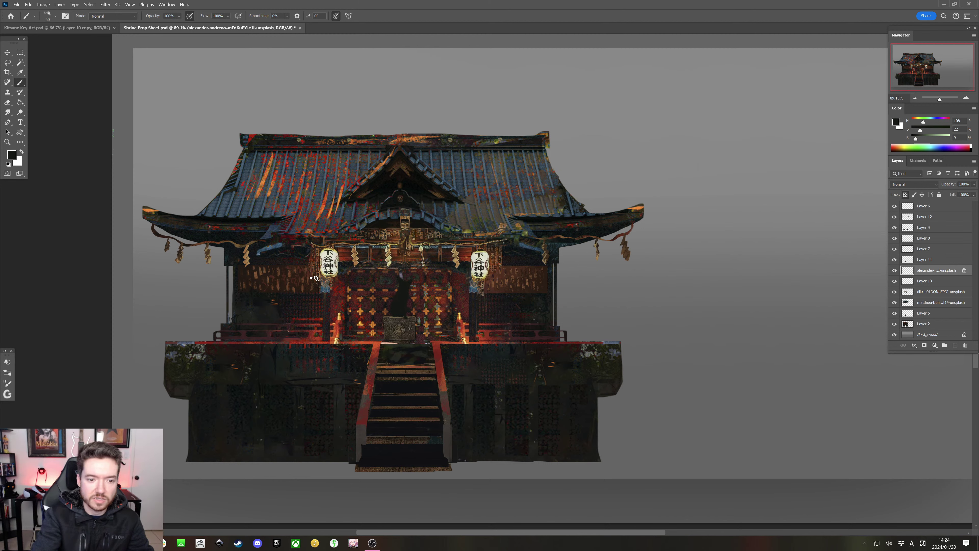
# Repaint the fox silhouette with tones sampled from the brown wall, the dark stone base and the roof eave
pyautogui.keyDown('alt'); pyautogui.click(306, 302); pyautogui.keyUp('alt')
pyautogui.press('[')
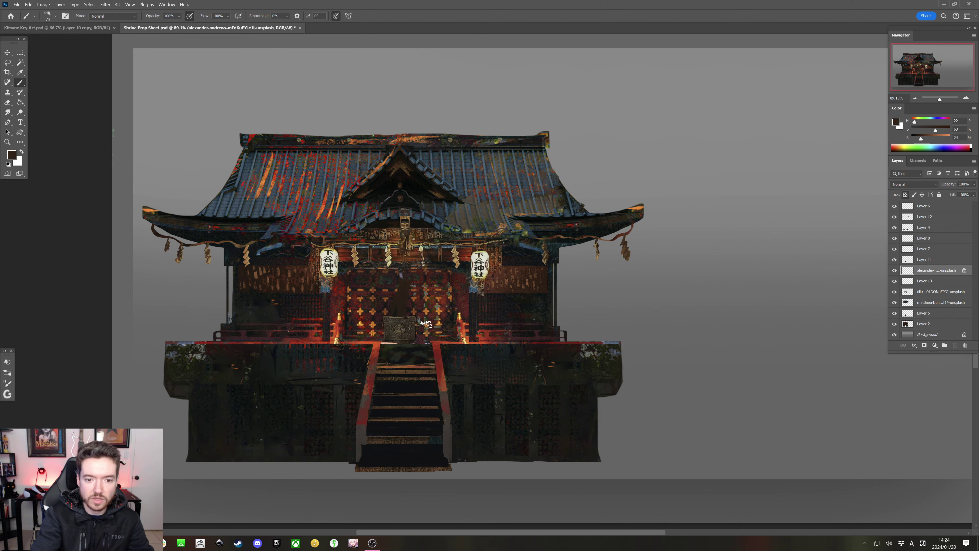
pyautogui.keyDown('alt'); pyautogui.click(592, 371); pyautogui.keyUp('alt')
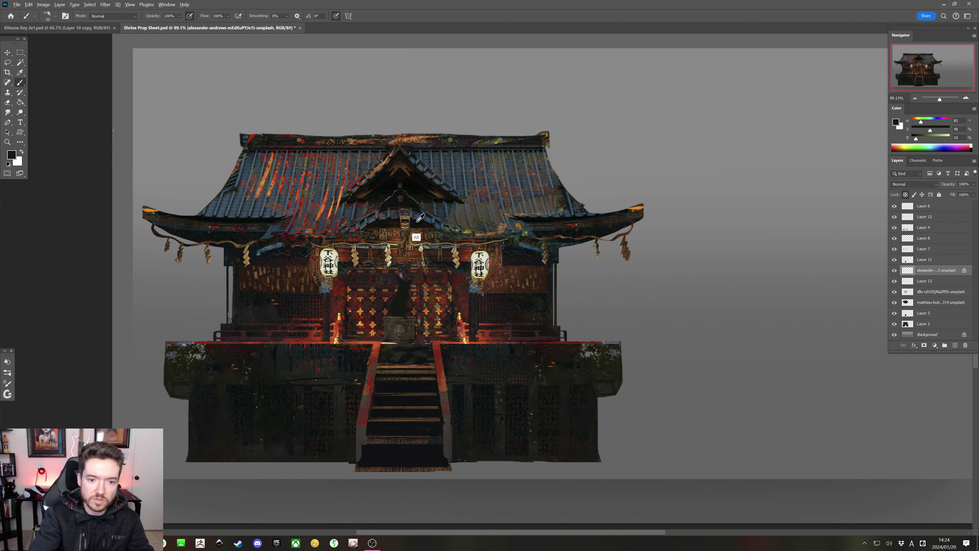
pyautogui.keyDown('alt'); pyautogui.click(549, 227); pyautogui.keyUp('alt')
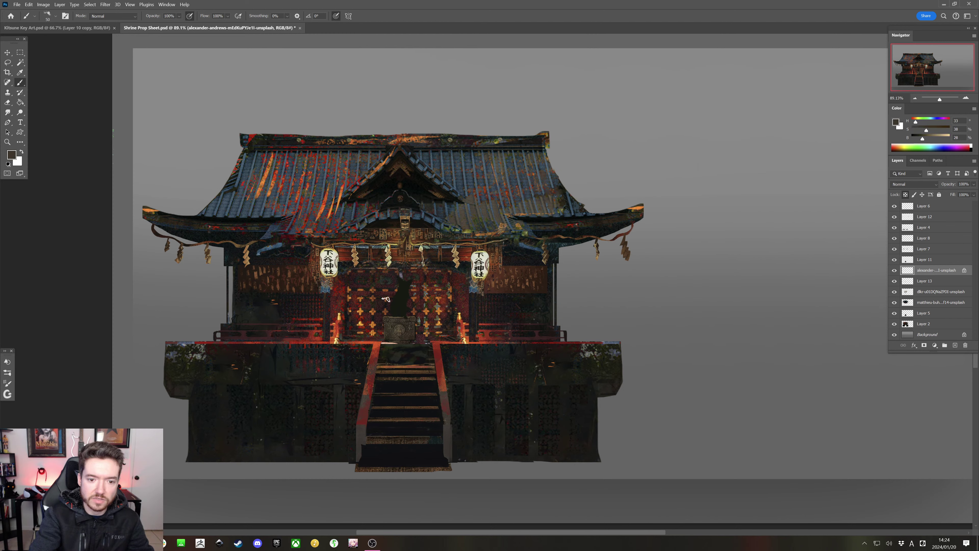
pyautogui.keyDown('alt'); pyautogui.click(406, 307); pyautogui.keyUp('alt')
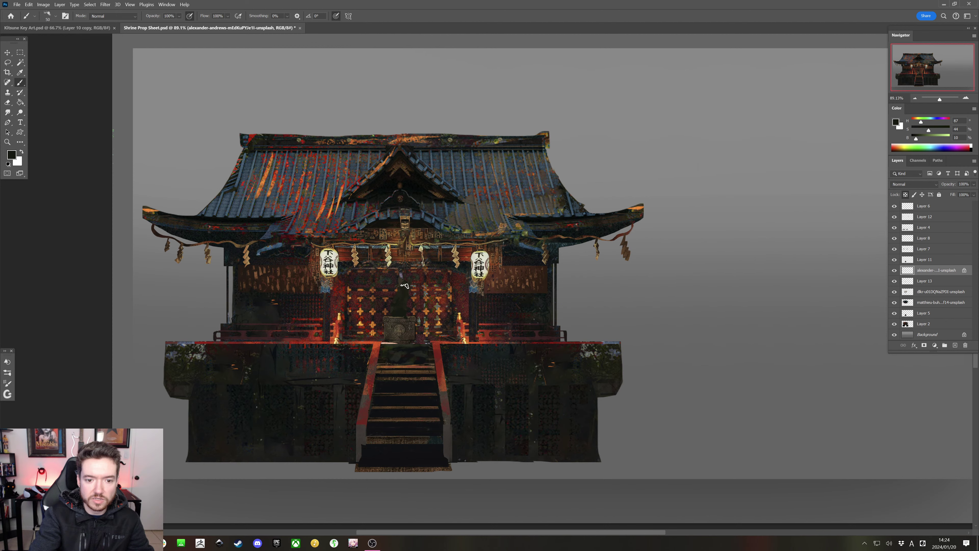
# Shade the fox's head and body with dark tones sampled from the figure itself, using a smaller brush
pyautogui.keyDown('alt'); pyautogui.click(401, 308); pyautogui.keyUp('alt')
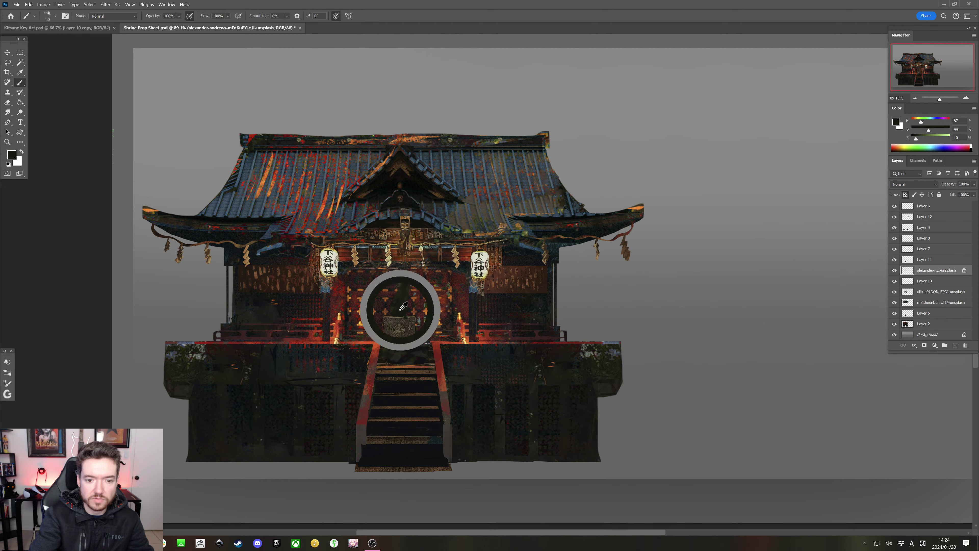
pyautogui.keyDown('alt'); pyautogui.click(407, 279); pyautogui.keyUp('alt')
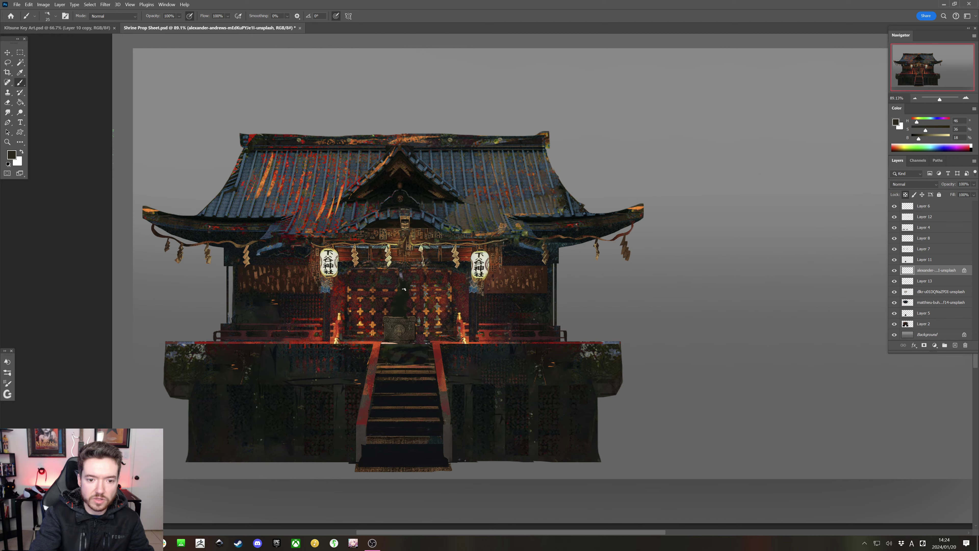
pyautogui.keyDown('alt'); pyautogui.click(401, 309); pyautogui.keyUp('alt')
pyautogui.keyDown('alt'); pyautogui.click(402, 284); pyautogui.keyUp('alt')
pyautogui.press('[')
pyautogui.keyDown('alt'); pyautogui.click(402, 291); pyautogui.keyUp('alt')
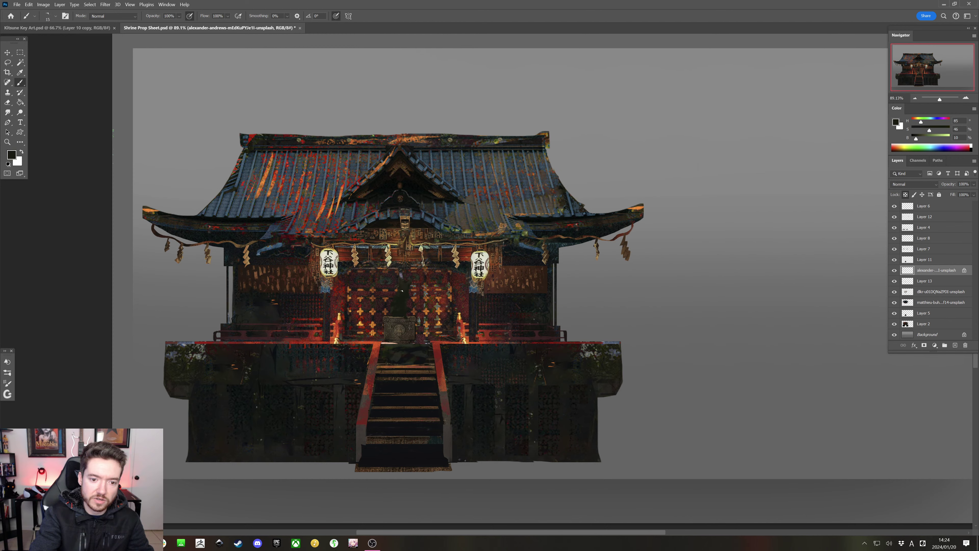
pyautogui.keyDown('alt'); pyautogui.click(406, 292); pyautogui.keyUp('alt')
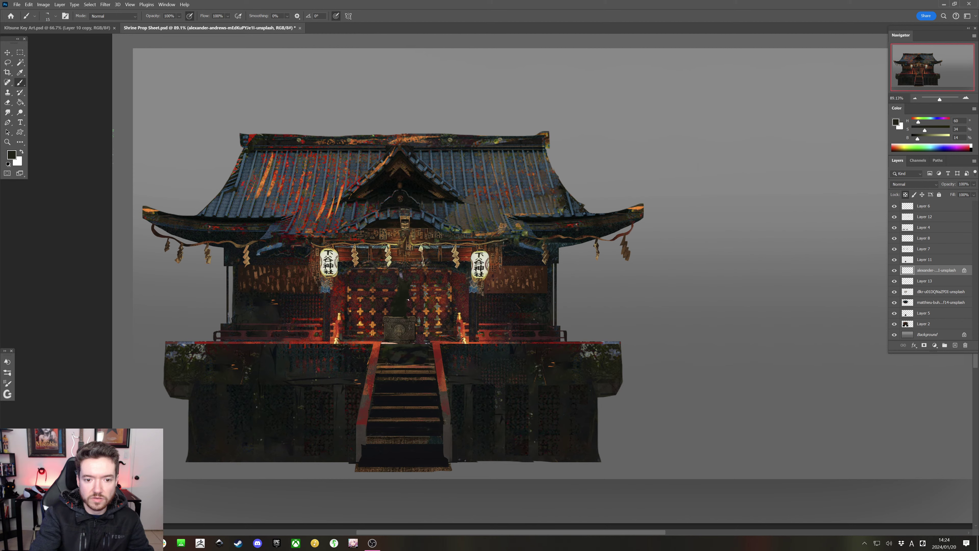
# Paint fine accents on the fox statue with brown sampled from the wall and red sampled from the railing, using a smaller brush
pyautogui.keyDown('alt'); pyautogui.click(497, 290); pyautogui.keyUp('alt')
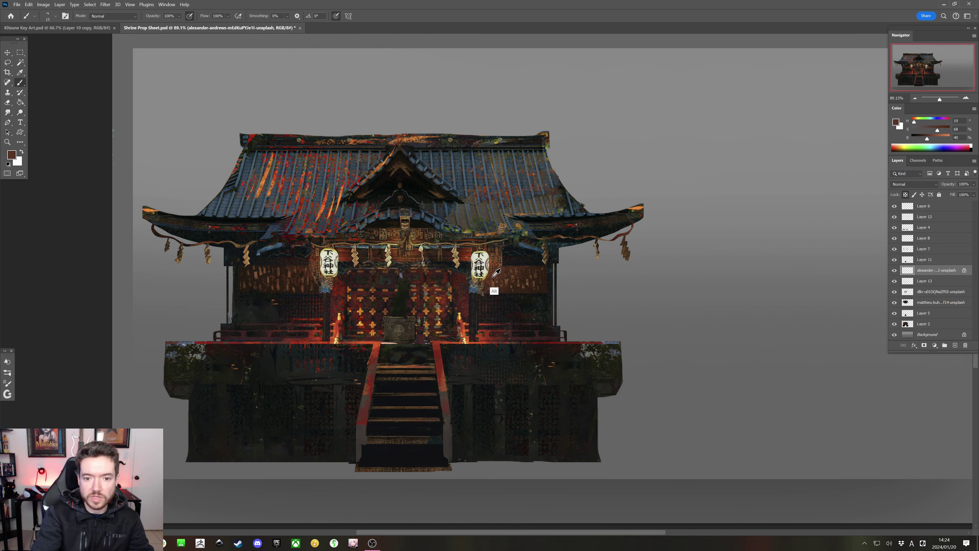
pyautogui.press('[')
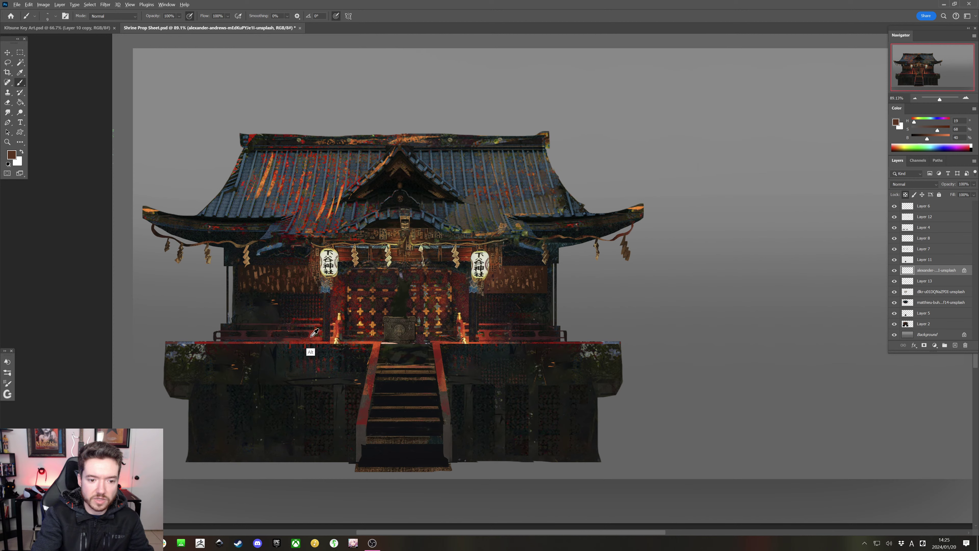
pyautogui.keyDown('alt'); pyautogui.click(310, 352); pyautogui.keyUp('alt')
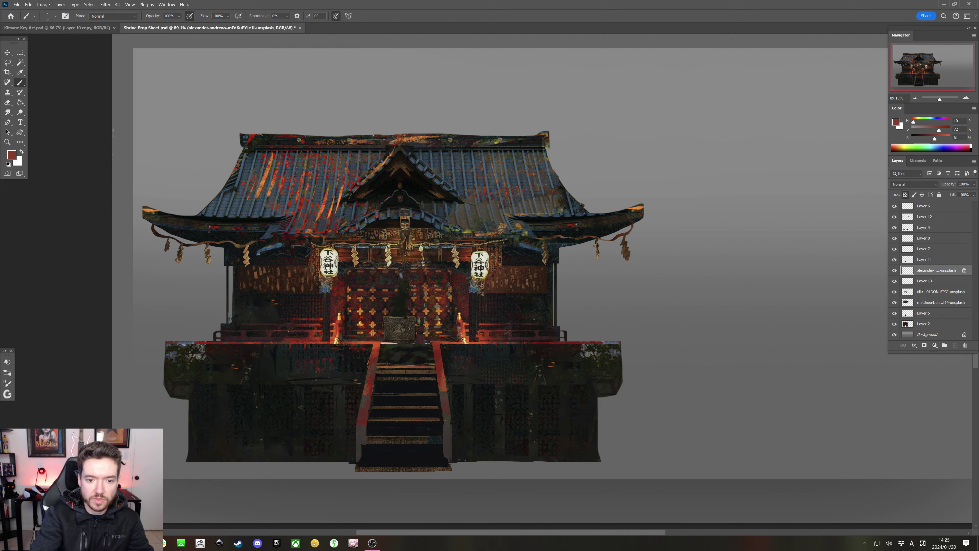
pyautogui.press('[')
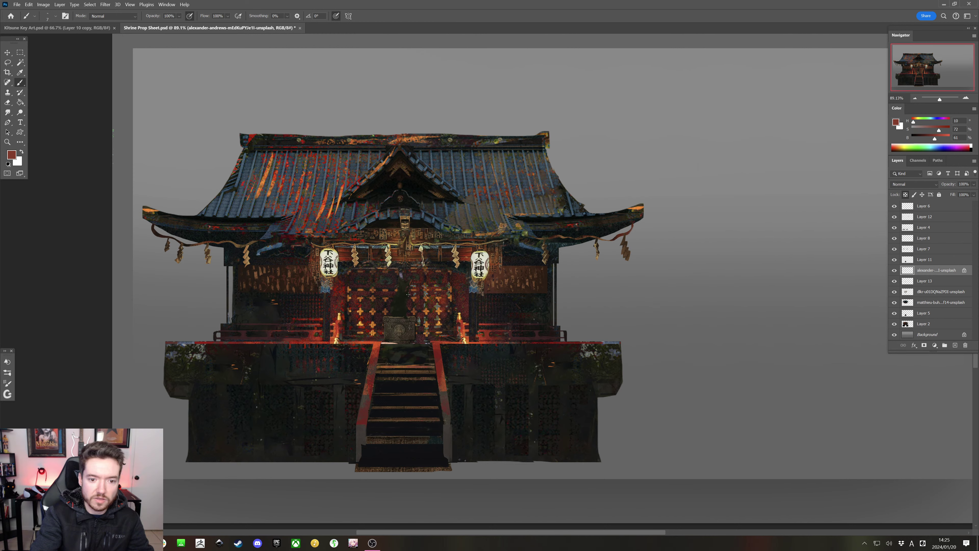
pyautogui.press('ctrl')
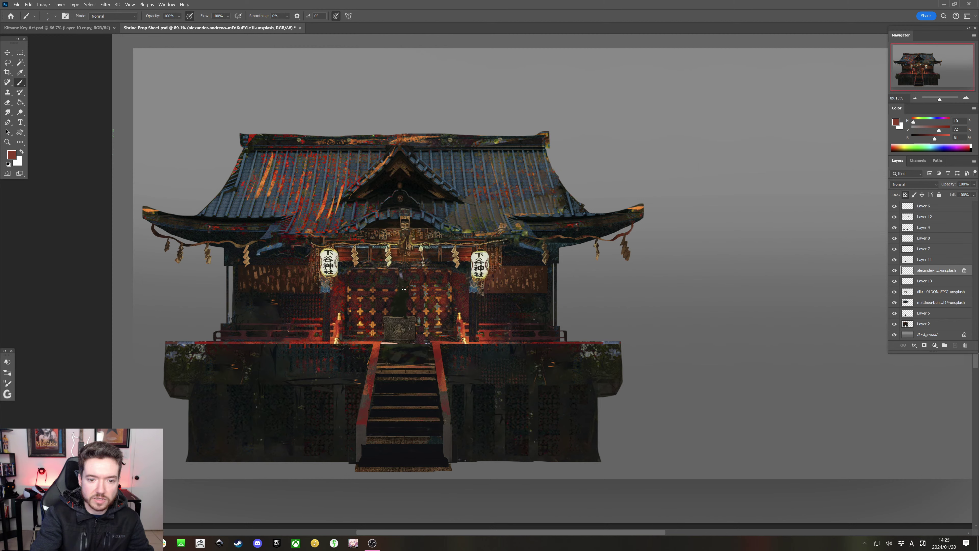
pyautogui.press('ctrl')
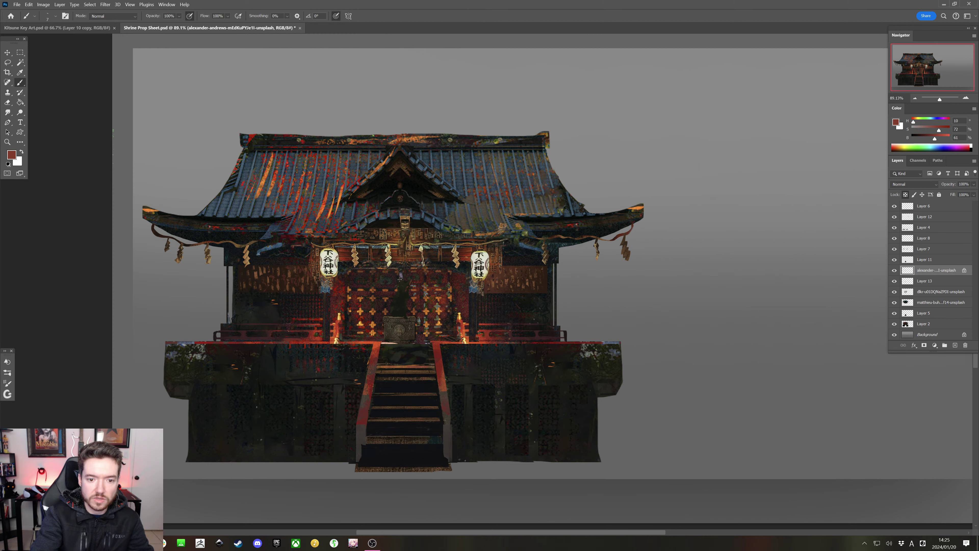
# Refine the fox with its own dark tone, door and lantern colours, and an offering-box brown raised to 46% brightness
pyautogui.keyDown('alt'); pyautogui.click(403, 286); pyautogui.keyUp('alt')
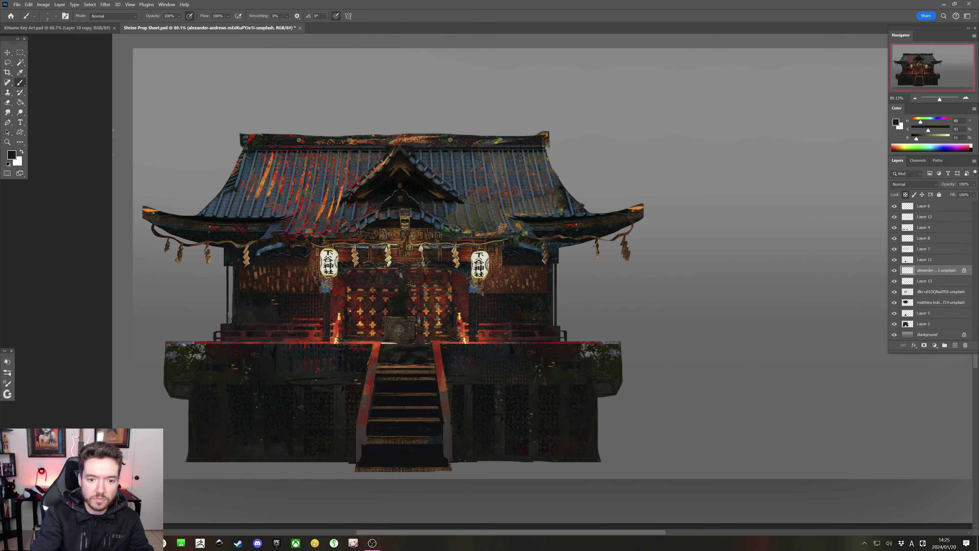
pyautogui.keyDown('alt'); pyautogui.click(410, 290); pyautogui.keyUp('alt')
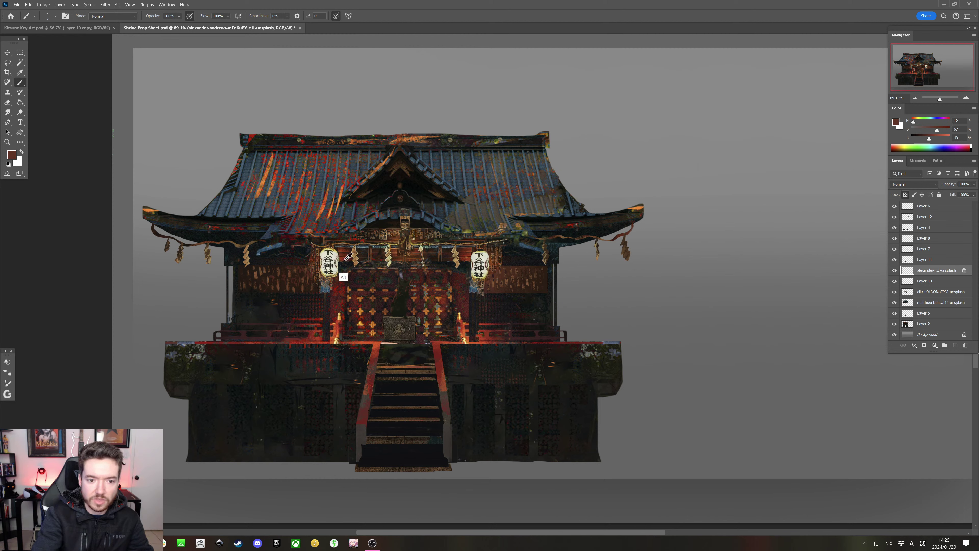
pyautogui.keyDown('alt'); pyautogui.click(337, 263); pyautogui.keyUp('alt')
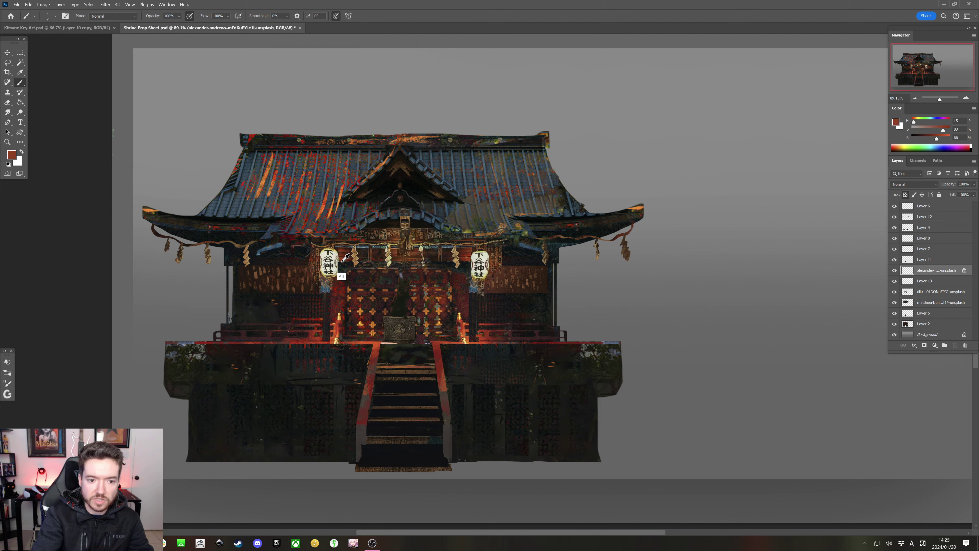
pyautogui.keyDown('alt'); pyautogui.click(333, 253); pyautogui.keyUp('alt')
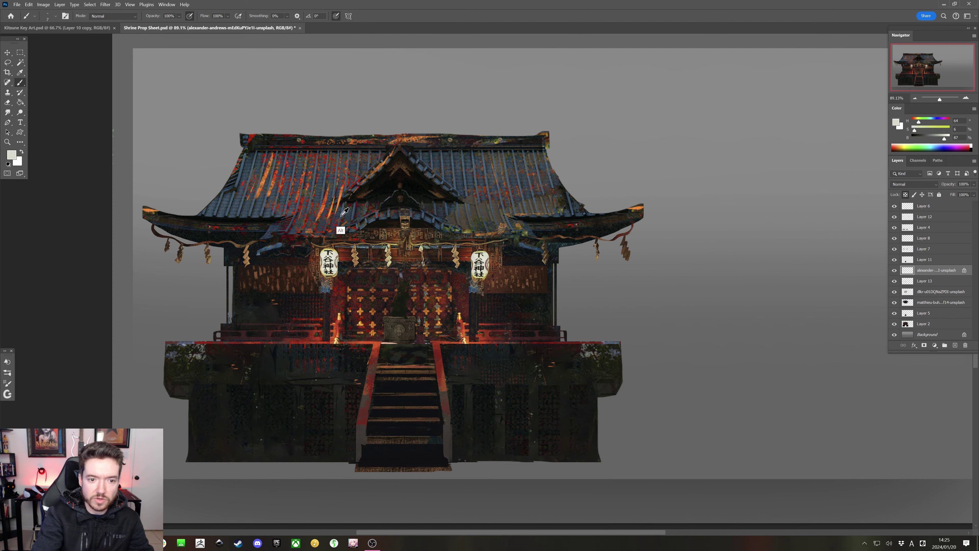
pyautogui.keyDown('alt'); pyautogui.click(399, 328); pyautogui.keyUp('alt')
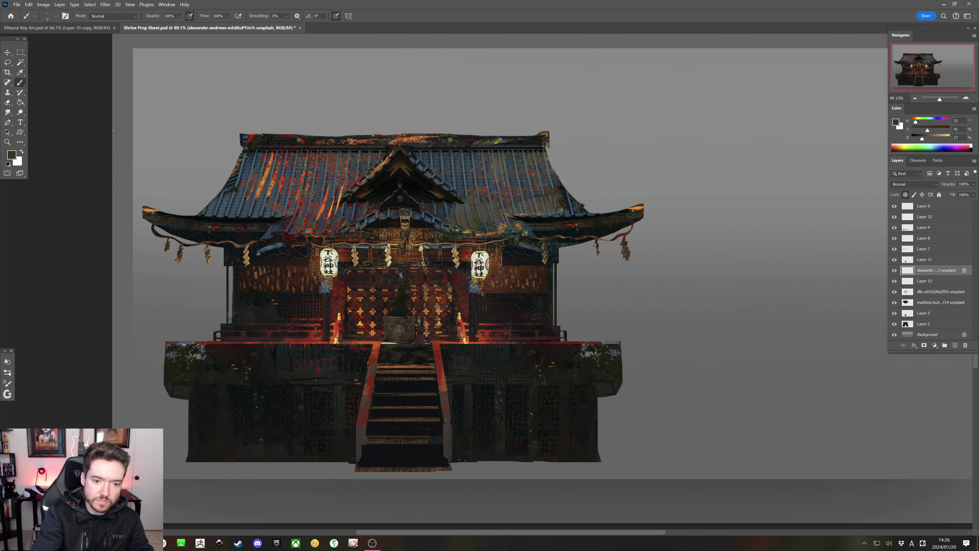
pyautogui.moveTo(915, 135); pyautogui.dragTo(926, 143)
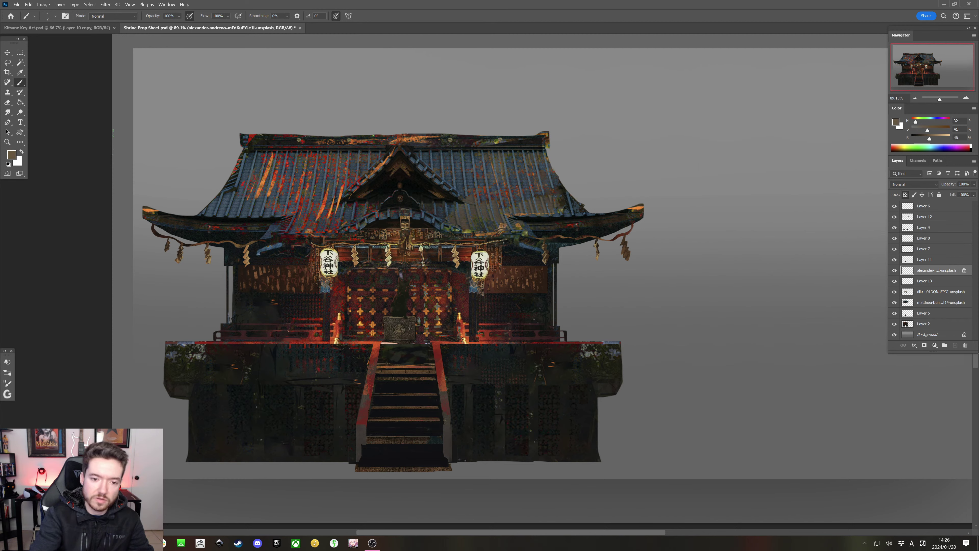
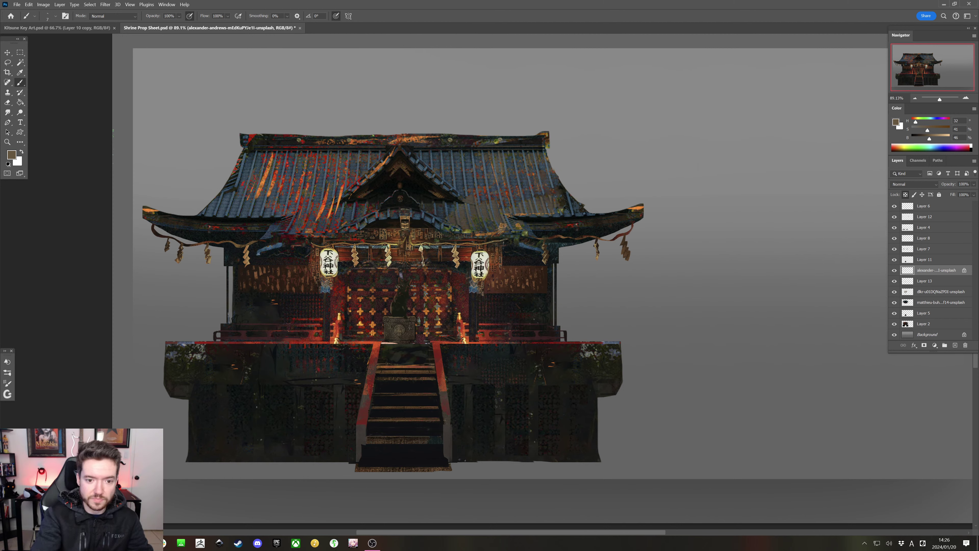
# Select a narrow bib shape around the fox's neck with the Lasso and brush it in red sampled from the stair railing
pyautogui.press('l')
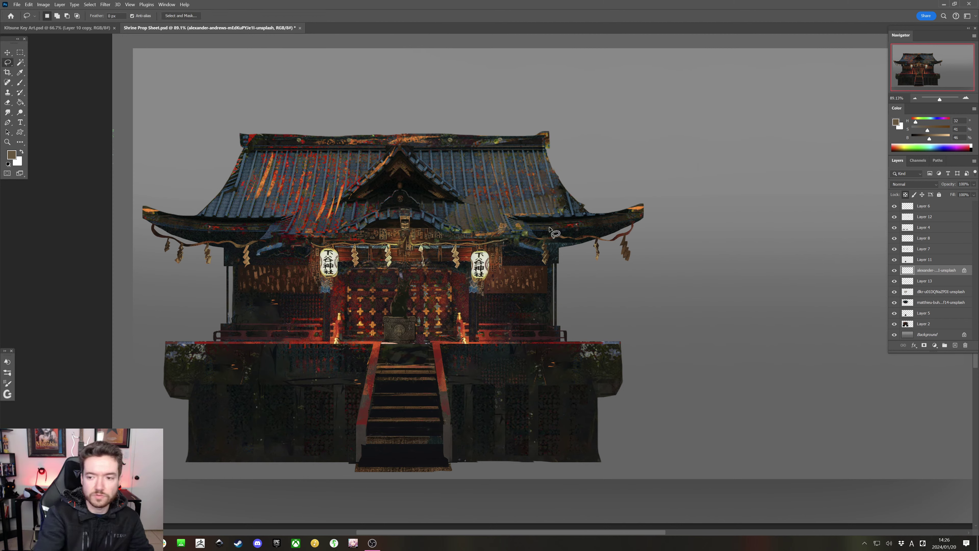
pyautogui.click(906, 195)
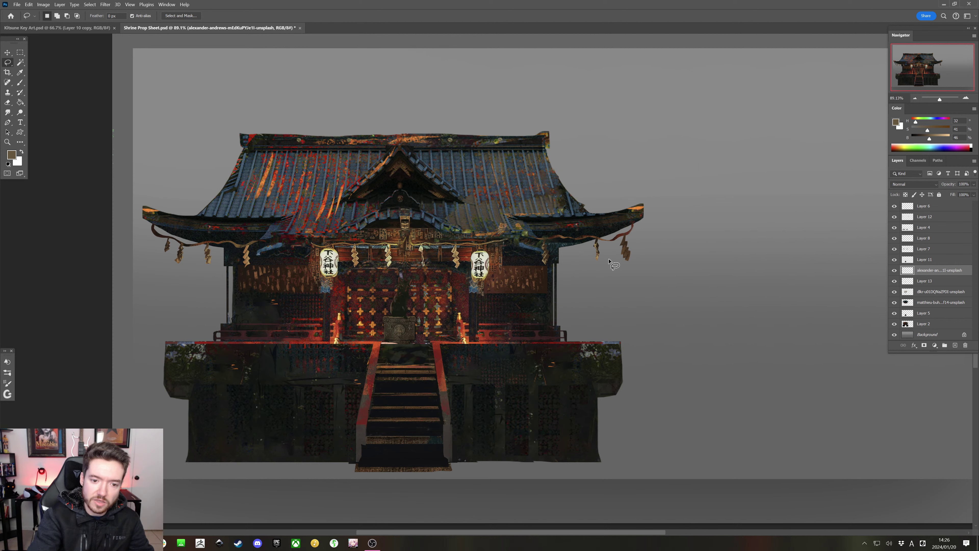
pyautogui.click(905, 195)
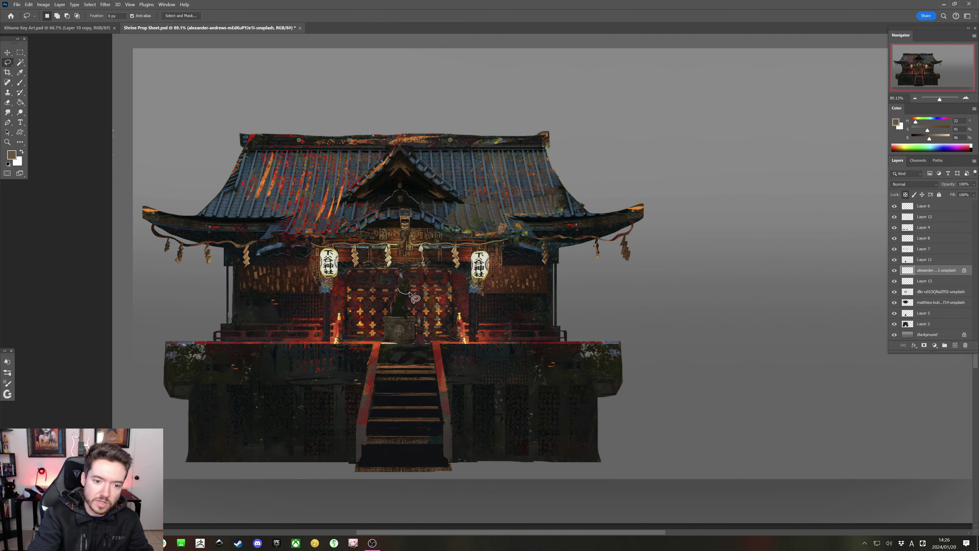
pyautogui.moveTo(409, 297)
pyautogui.mouseDown()
pyautogui.moveTo(411, 309)
pyautogui.moveTo(397, 288)
pyautogui.mouseUp()
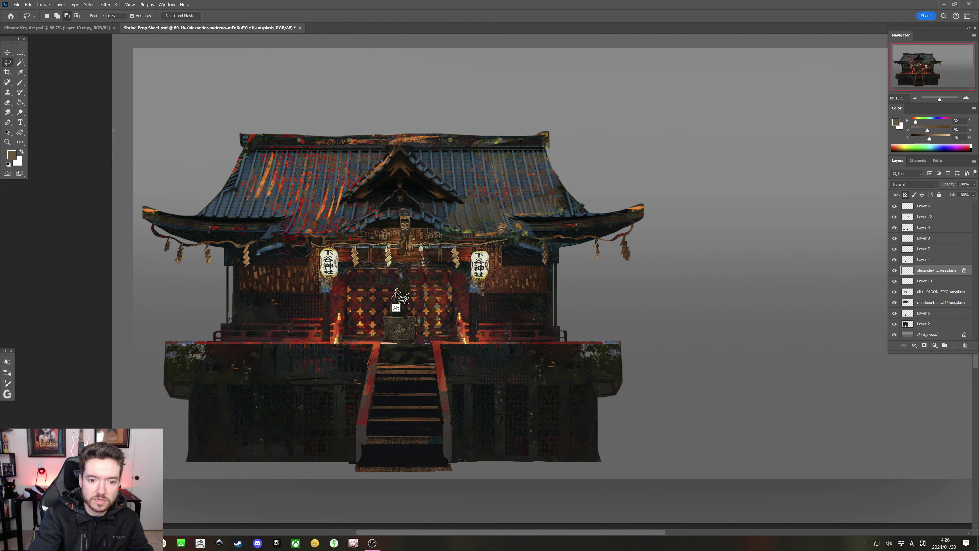
pyautogui.press('alt')
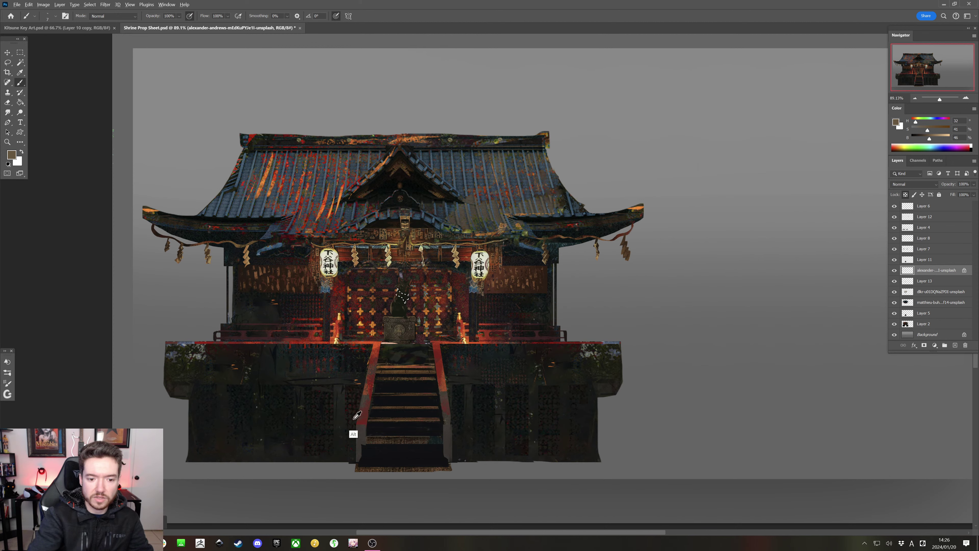
pyautogui.keyDown('alt'); pyautogui.click(361, 431); pyautogui.keyUp('alt')
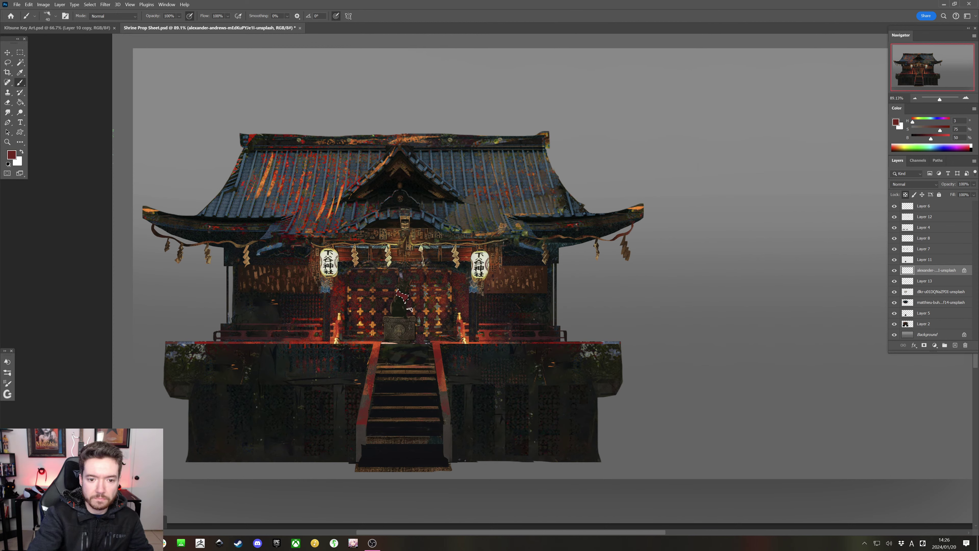
# Shade the fox's red bib inside the selection with dark tones sampled from the figure, using a smaller brush
pyautogui.press('[')
pyautogui.press('[')
pyautogui.press('[')
pyautogui.press('[')
pyautogui.press('[')
pyautogui.keyDown('alt'); pyautogui.click(403, 297); pyautogui.keyUp('alt')
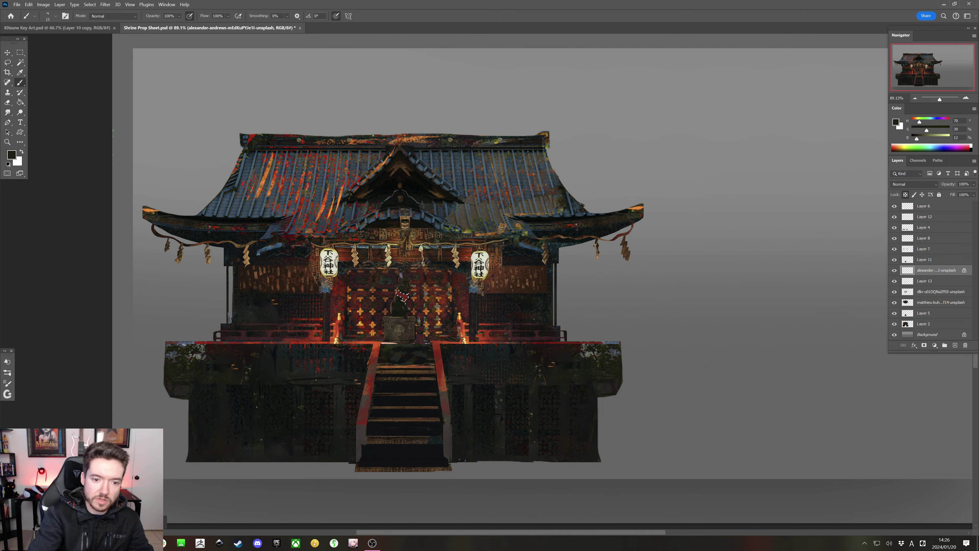
pyautogui.keyDown('alt'); pyautogui.click(403, 298); pyautogui.keyUp('alt')
pyautogui.keyDown('alt'); pyautogui.click(402, 296); pyautogui.keyUp('alt')
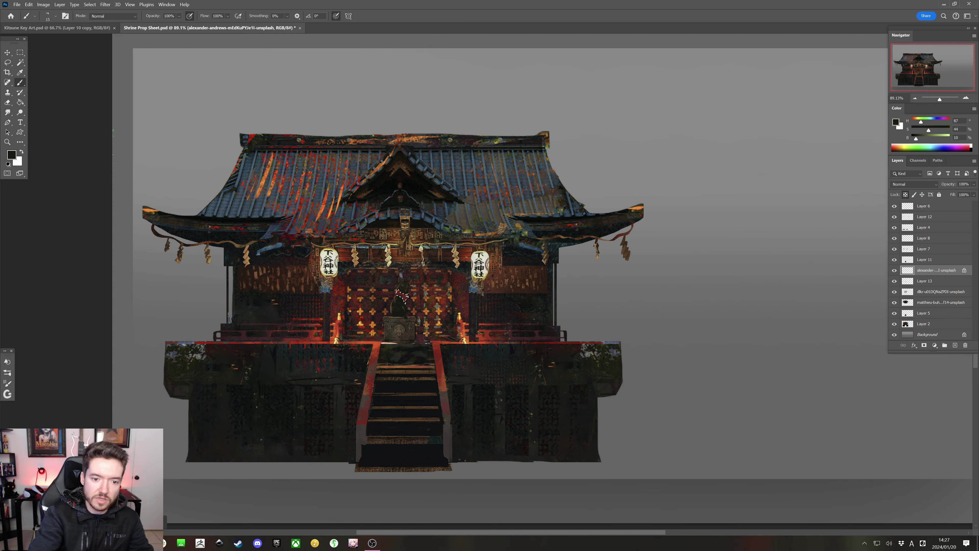
pyautogui.keyDown('alt'); pyautogui.click(405, 291); pyautogui.keyUp('alt')
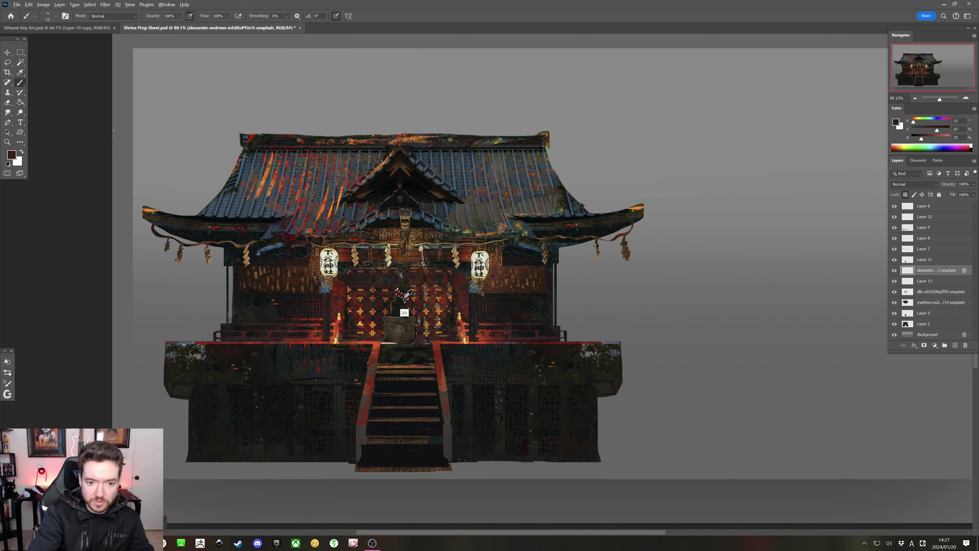
pyautogui.keyDown('alt'); pyautogui.click(398, 293); pyautogui.keyUp('alt')
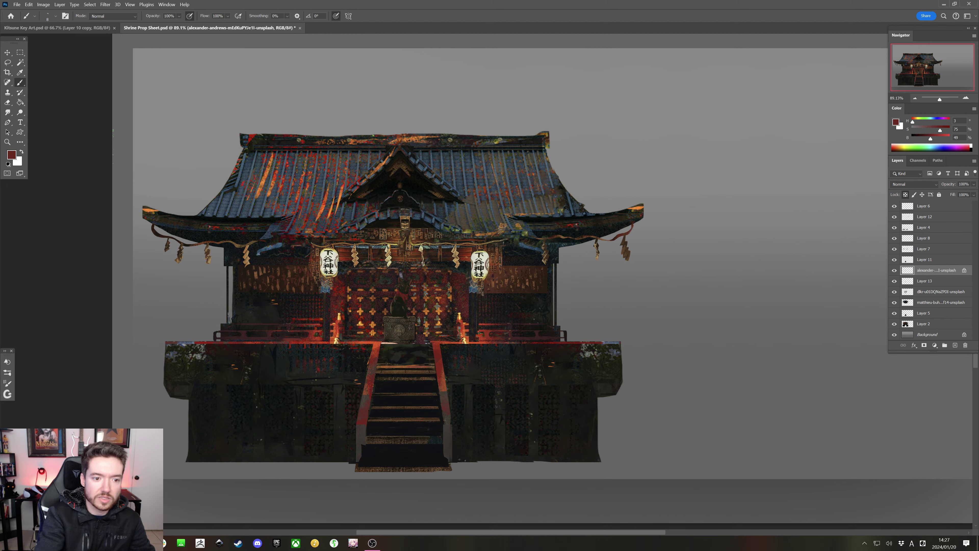
# Lasso a small detail on the fox's bib and paint it with tan sampled from a hanging streamer, reducing the brush size
pyautogui.press('l')
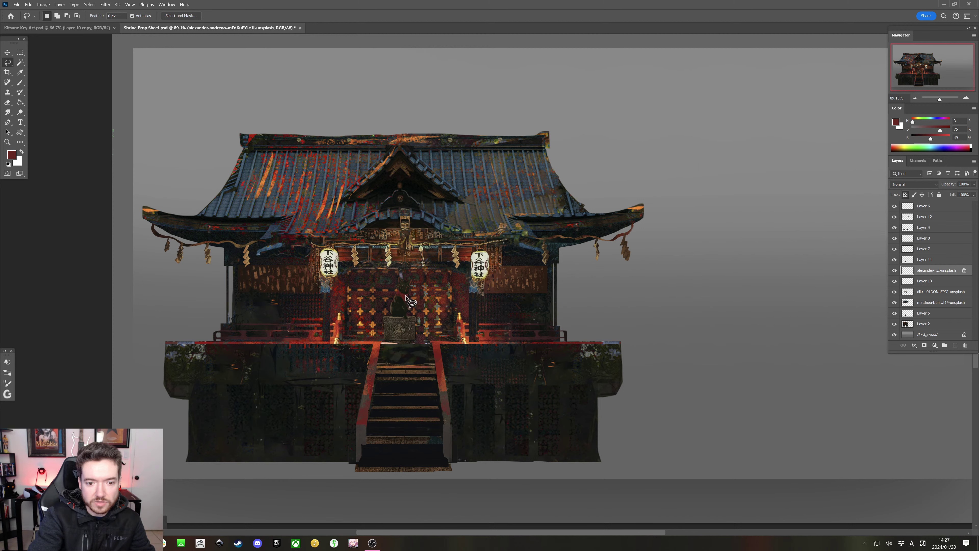
pyautogui.press('shift')
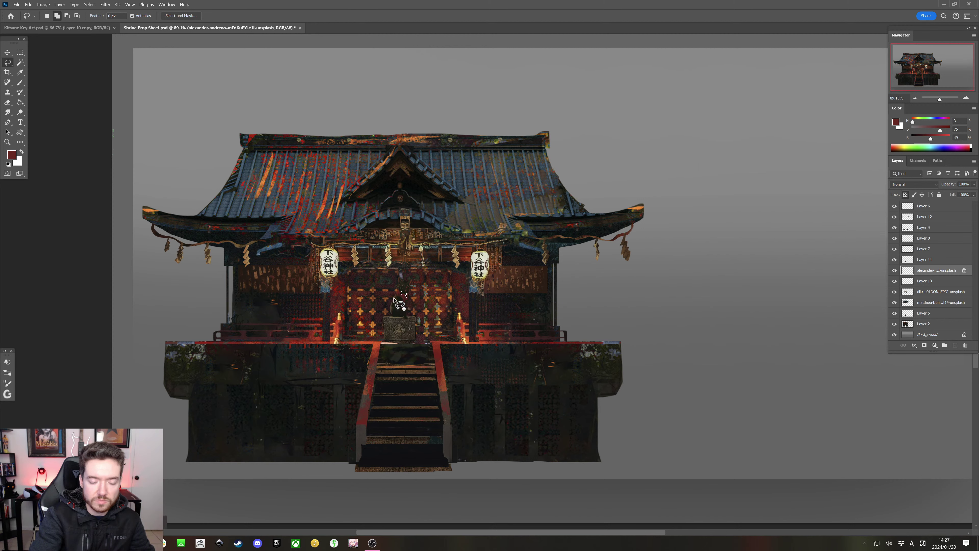
pyautogui.press('b')
pyautogui.keyDown('alt'); pyautogui.click(358, 256); pyautogui.keyUp('alt')
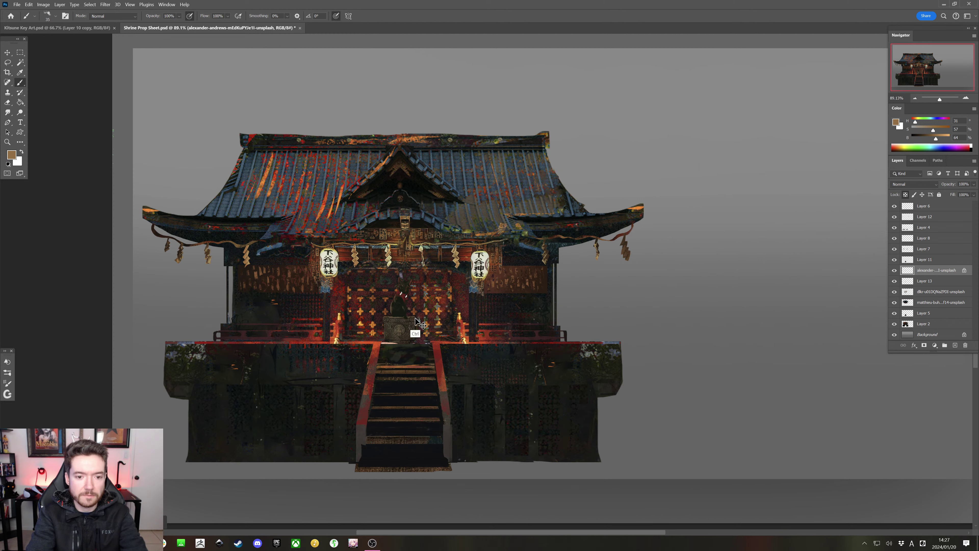
pyautogui.press('[')
pyautogui.press('[')
pyautogui.press('[')
pyautogui.press('[')
pyautogui.press('[')
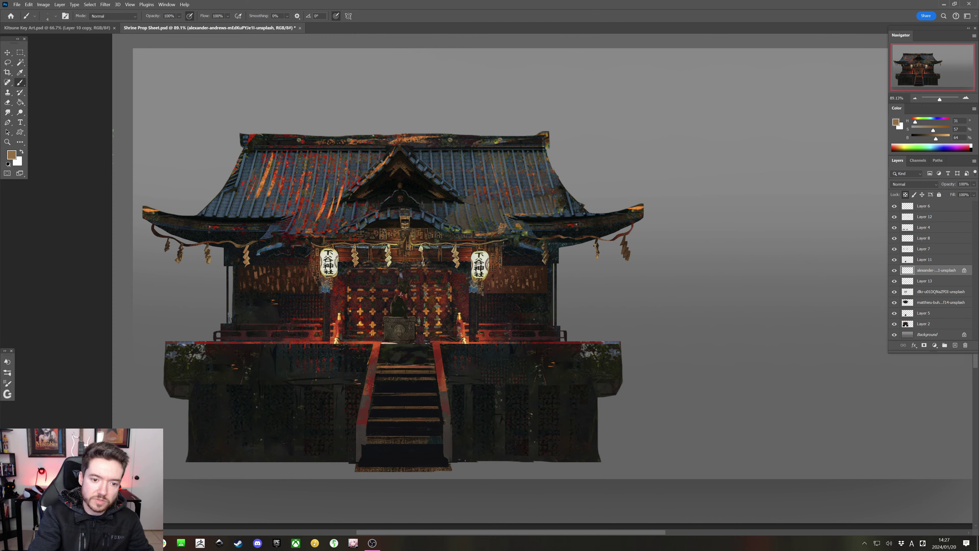
# Clean up the fox's neck and chest around the bib with near-black tones sampled from the figure, enlarging the brush slightly
pyautogui.keyDown('alt'); pyautogui.click(403, 292); pyautogui.keyUp('alt')
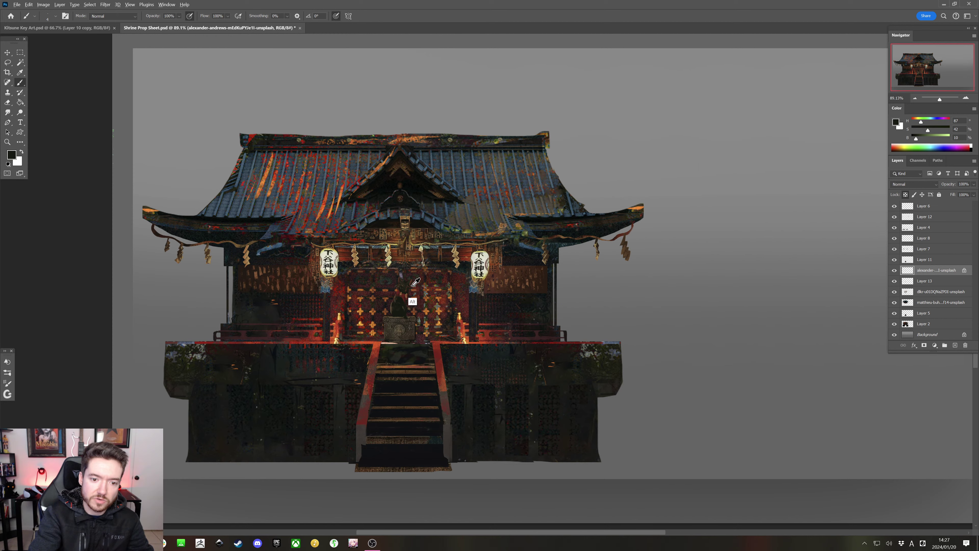
pyautogui.keyDown('alt'); pyautogui.click(403, 291); pyautogui.keyUp('alt')
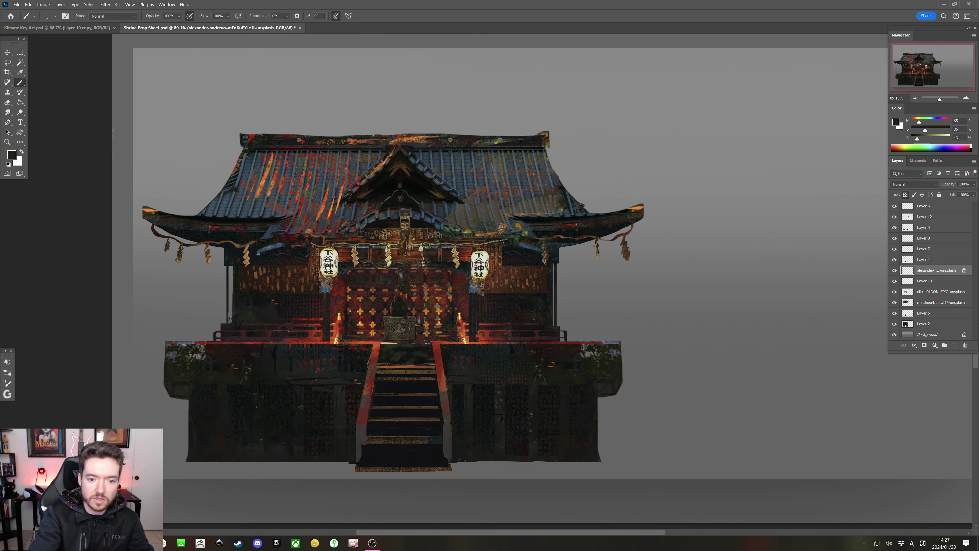
pyautogui.keyDown('alt'); pyautogui.click(401, 301); pyautogui.keyUp('alt')
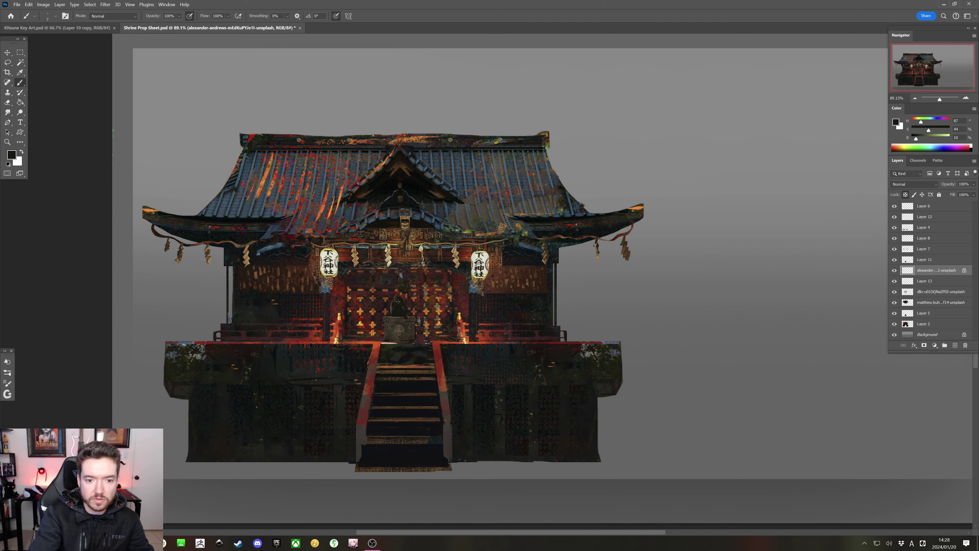
pyautogui.press(']')
pyautogui.press(']')
pyautogui.keyDown('alt'); pyautogui.click(398, 300); pyautogui.keyUp('alt')
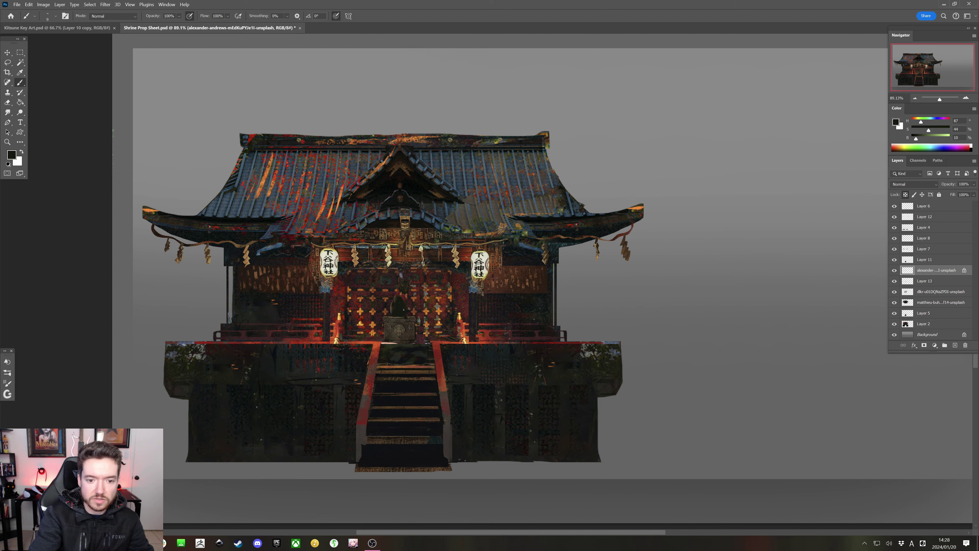
pyautogui.press('alt')
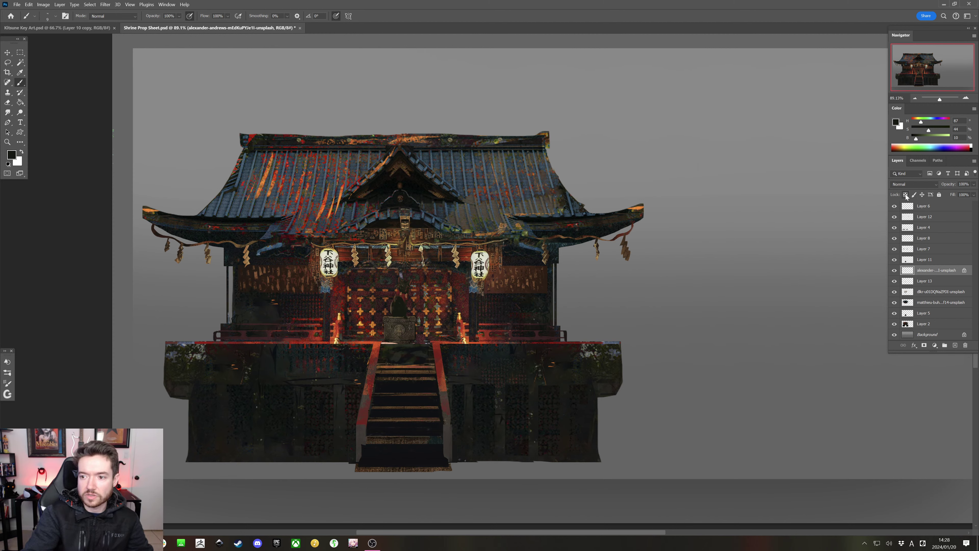
# Unlock the fox layer's transparent pixels, touch up the statue's base with a brown sampled from the offering box, and save the file
pyautogui.press('/')
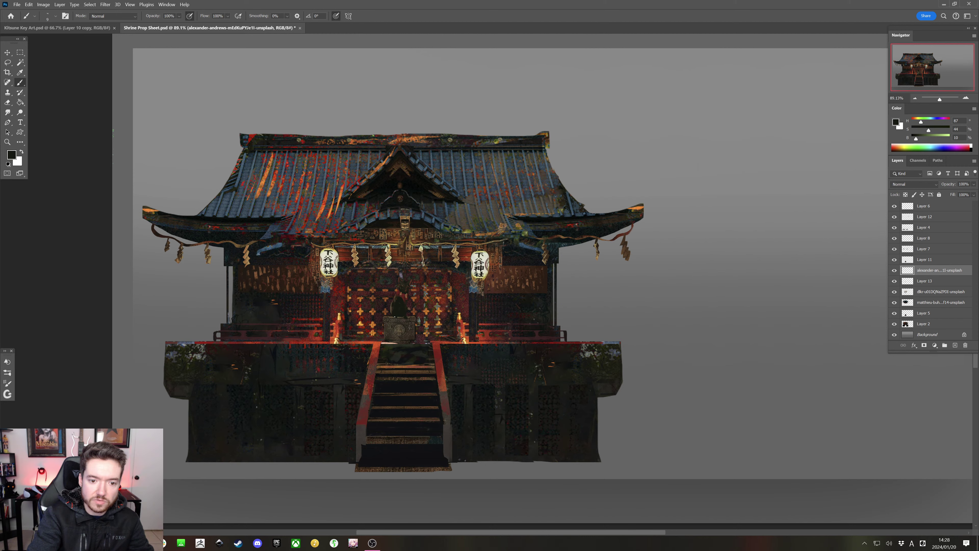
pyautogui.keyDown('alt'); pyautogui.click(391, 321); pyautogui.keyUp('alt')
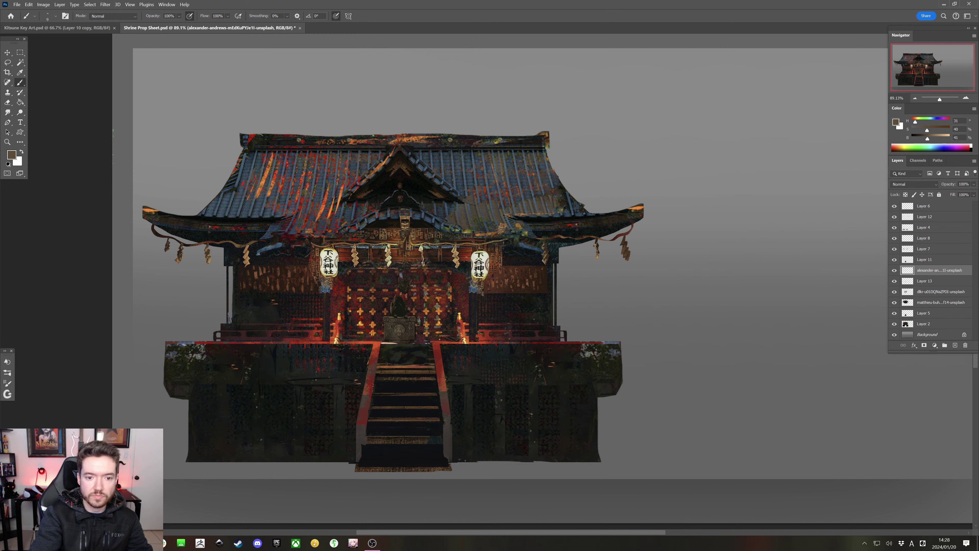
pyautogui.hotkey('ctrl', 's')
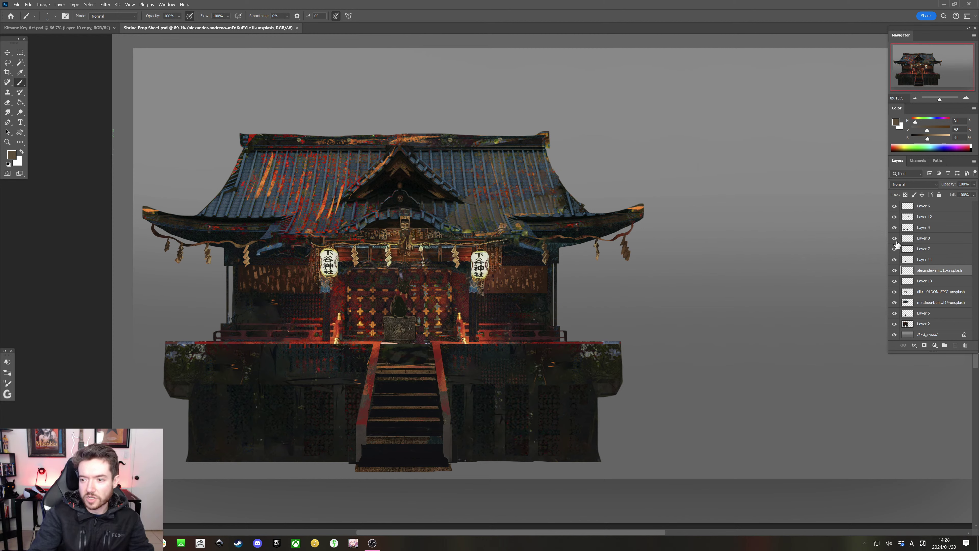
# Identify the offering box layer by toggling layer visibility, select Layer 13, and apply a Levels adjustment that slightly shifts its midtones
pyautogui.click(894, 227)
pyautogui.click(895, 228)
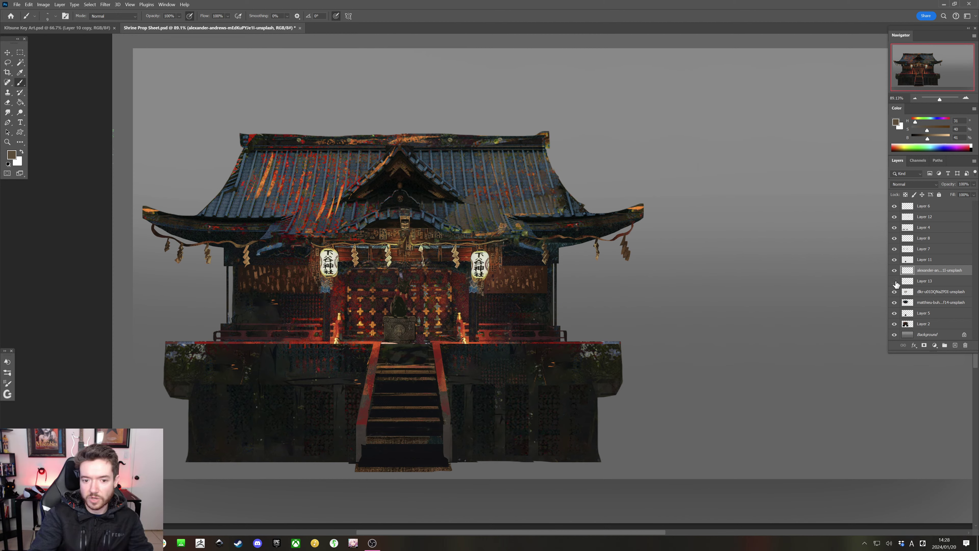
pyautogui.click(894, 281)
pyautogui.click(913, 286)
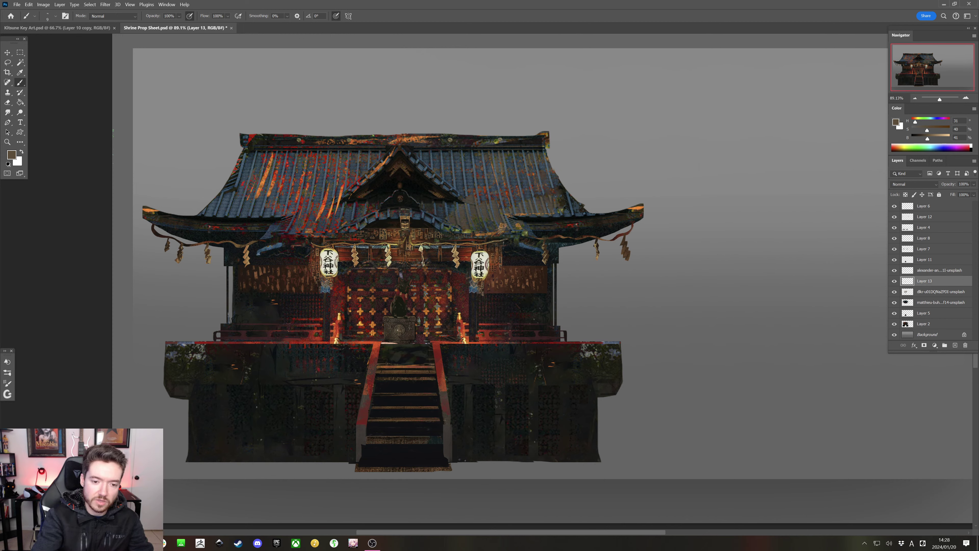
pyautogui.click(43, 5)
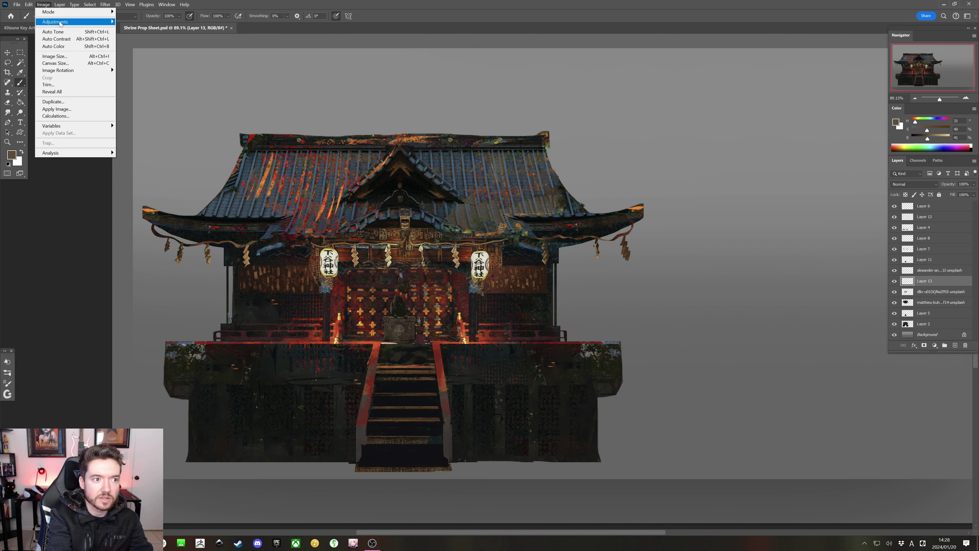
pyautogui.moveTo(60, 22)
pyautogui.click(133, 28)
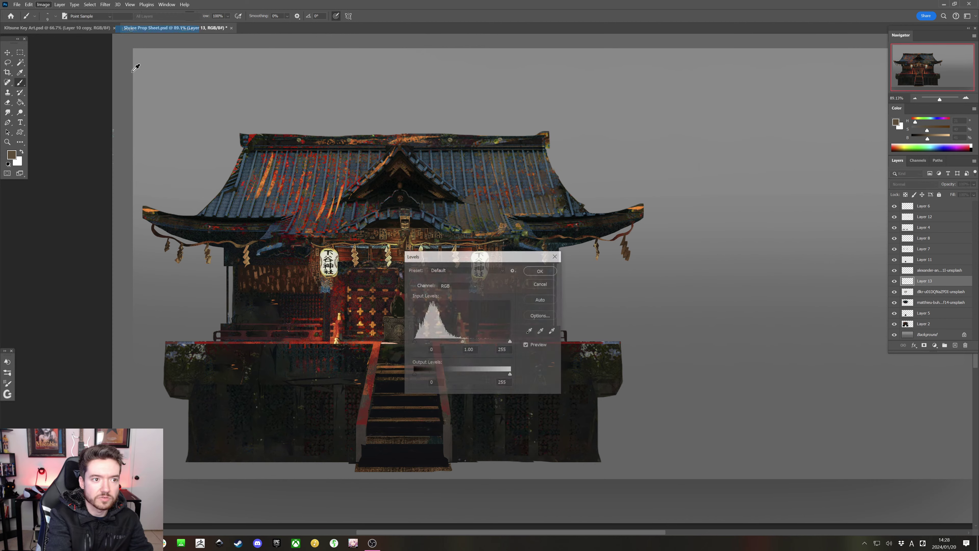
pyautogui.click(424, 372)
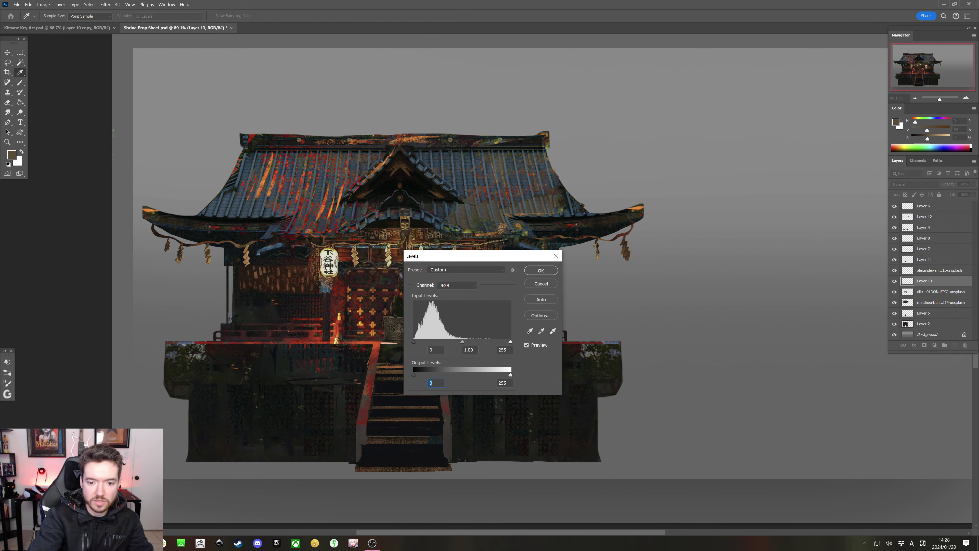
pyautogui.moveTo(461, 343); pyautogui.dragTo(465, 343)
pyautogui.press('Return')
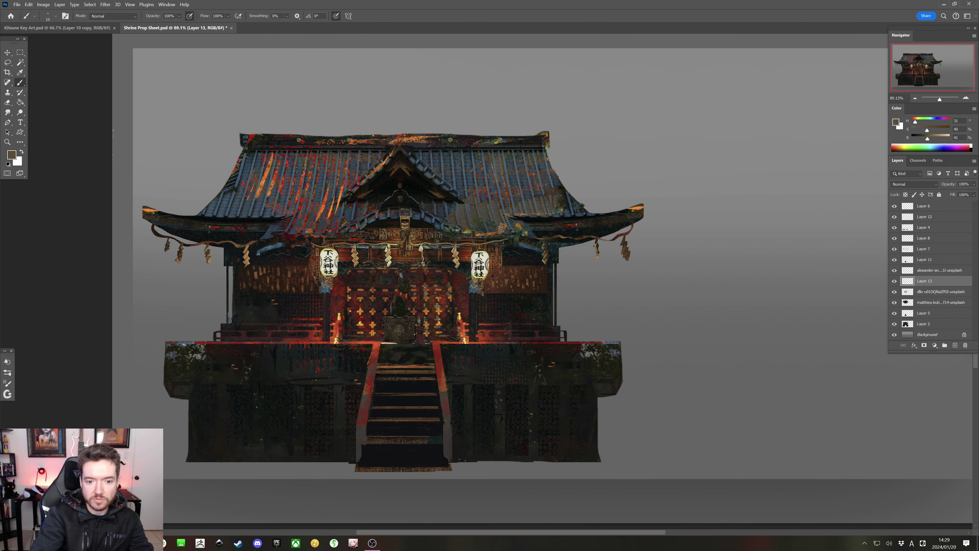
# Reduce the brush size and paint along the bottom edge of the offering box, sampling browns from the box
pyautogui.press('[')
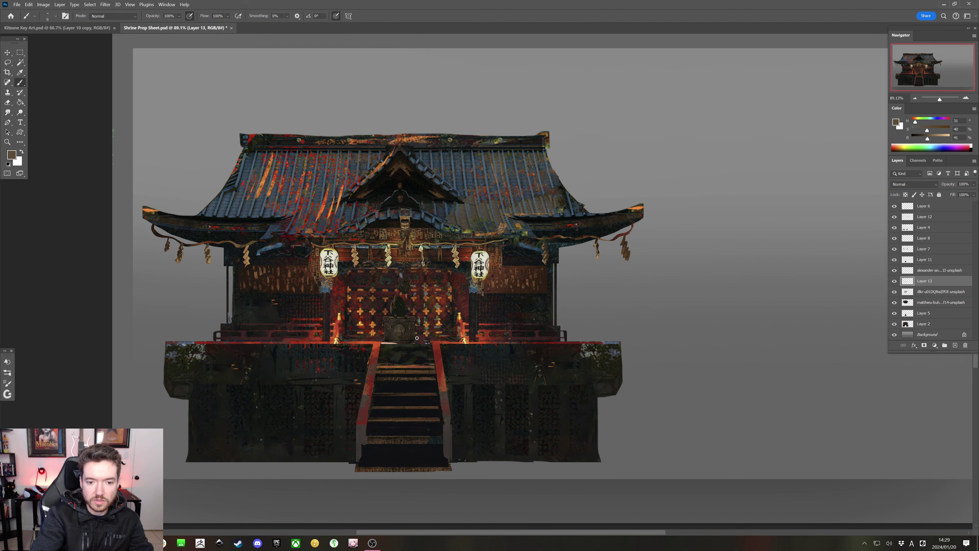
pyautogui.moveTo(398, 343); pyautogui.dragTo(416, 344)
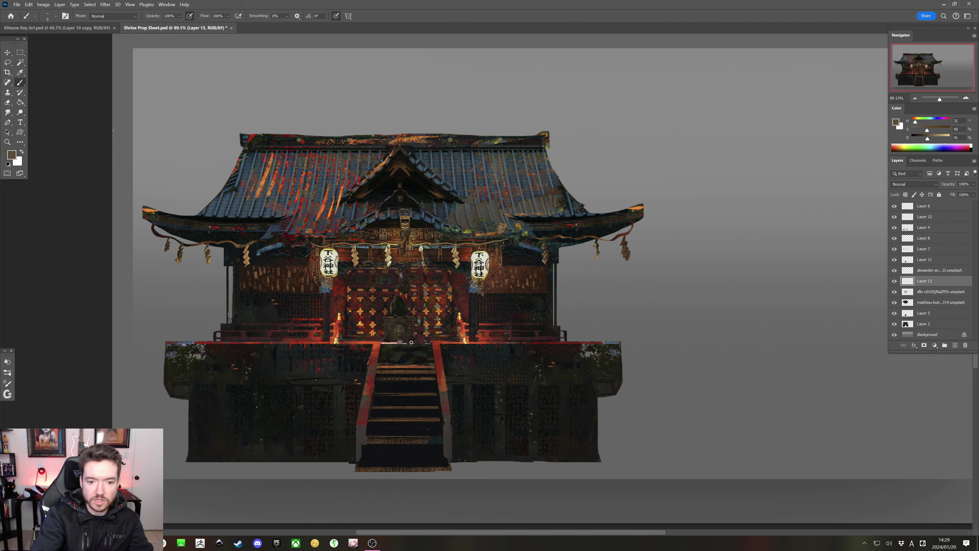
pyautogui.keyDown('alt'); pyautogui.click(399, 330); pyautogui.keyUp('alt')
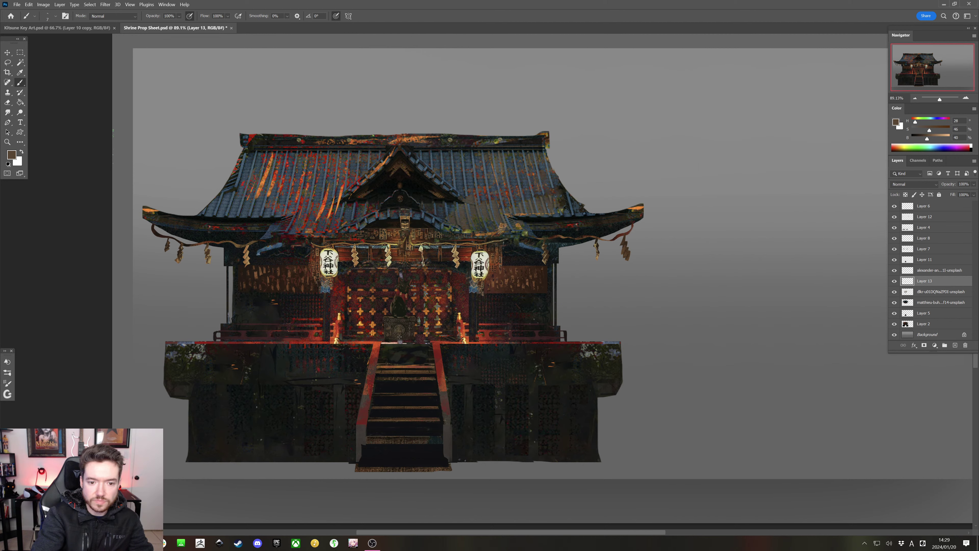
pyautogui.keyDown('alt'); pyautogui.click(401, 336); pyautogui.keyUp('alt')
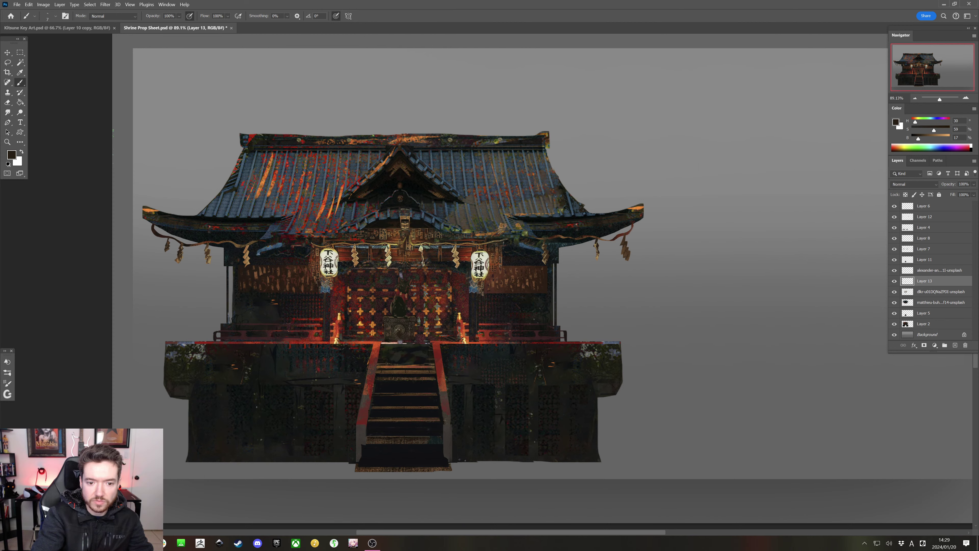
# Refine the offering box's front details with near-black and grey-brown tones sampled from the box, and save the file
pyautogui.keyDown('alt'); pyautogui.click(395, 331); pyautogui.keyUp('alt')
pyautogui.keyDown('alt'); pyautogui.click(399, 328); pyautogui.keyUp('alt')
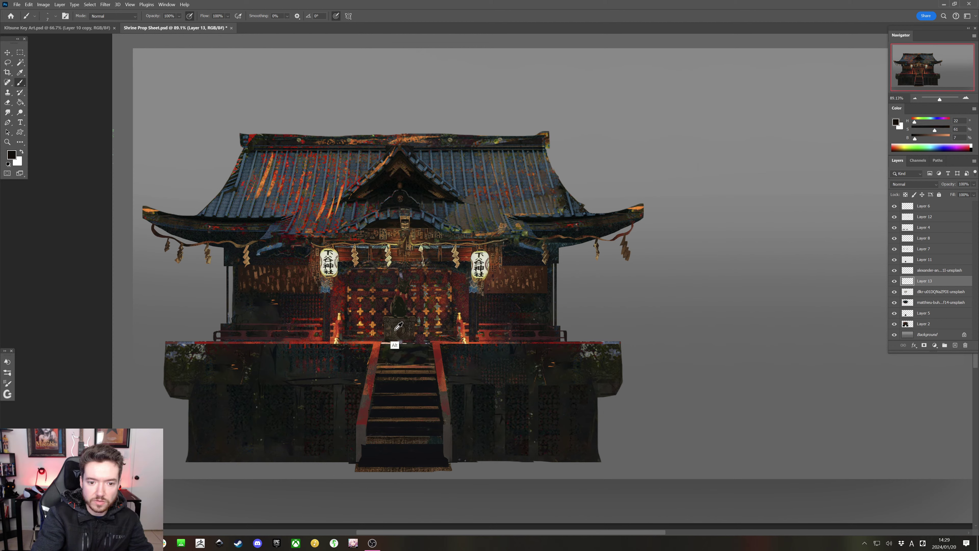
pyautogui.keyDown('alt'); pyautogui.click(396, 331); pyautogui.keyUp('alt')
pyautogui.keyDown('alt'); pyautogui.click(410, 329); pyautogui.keyUp('alt')
pyautogui.keyDown('alt'); pyautogui.click(410, 329); pyautogui.keyUp('alt')
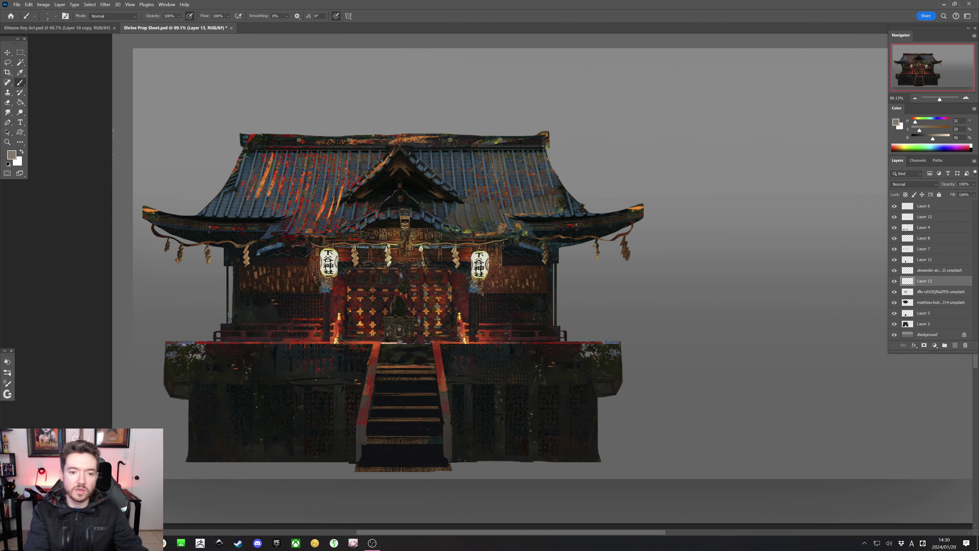
pyautogui.hotkey('ctrl', 's')
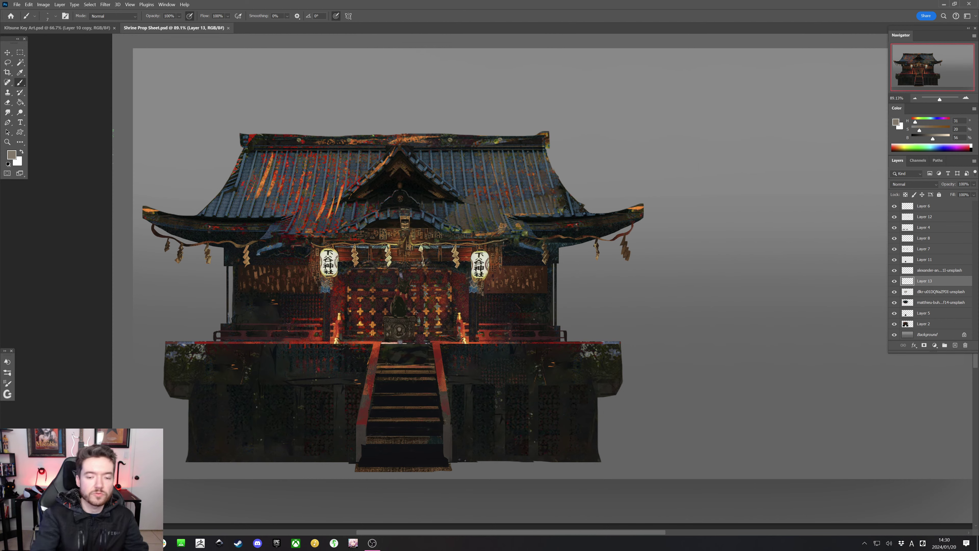
pyautogui.press('l')
pyautogui.moveTo(644, 318); pyautogui.dragTo(645, 400)
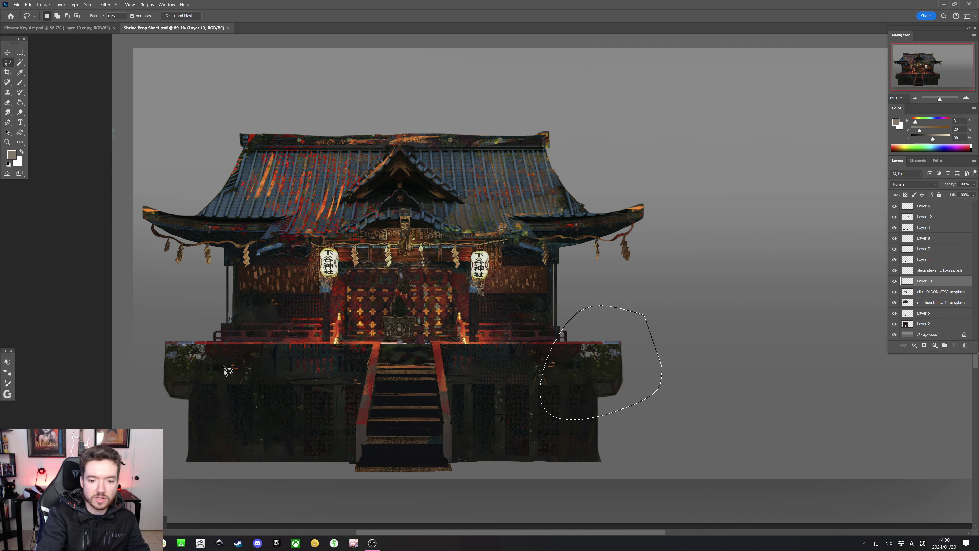
pyautogui.hotkey('ctrl', 'd')
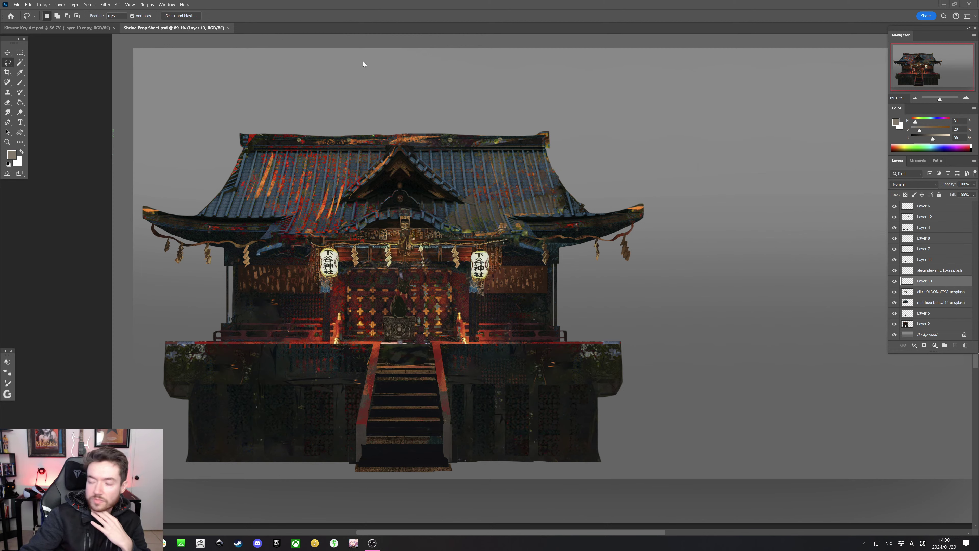
# Switch to Unsplash in the browser and replace the fox shrine search with "japanese shrine"
pyautogui.hotkey('alt', 'Tab')
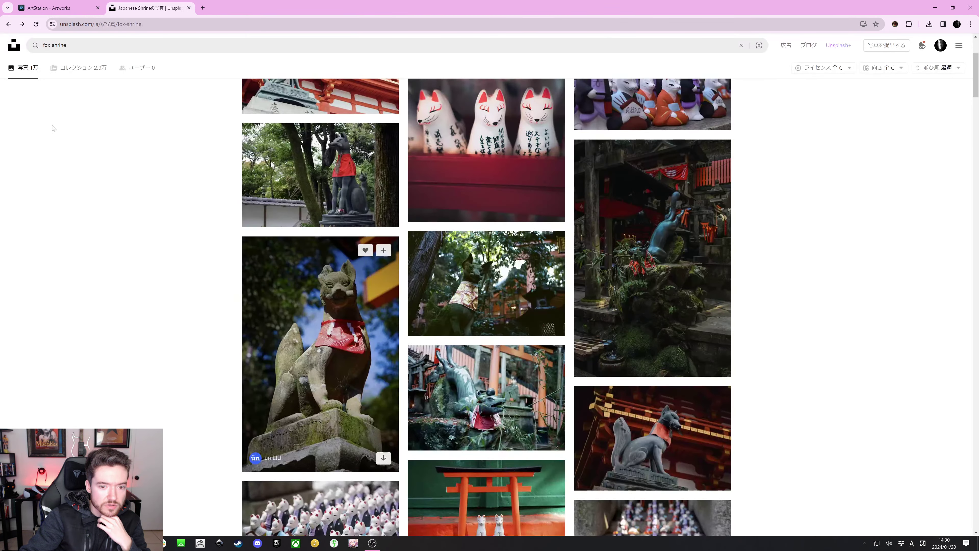
pyautogui.click(9, 41)
pyautogui.scroll(4, 157, 270)
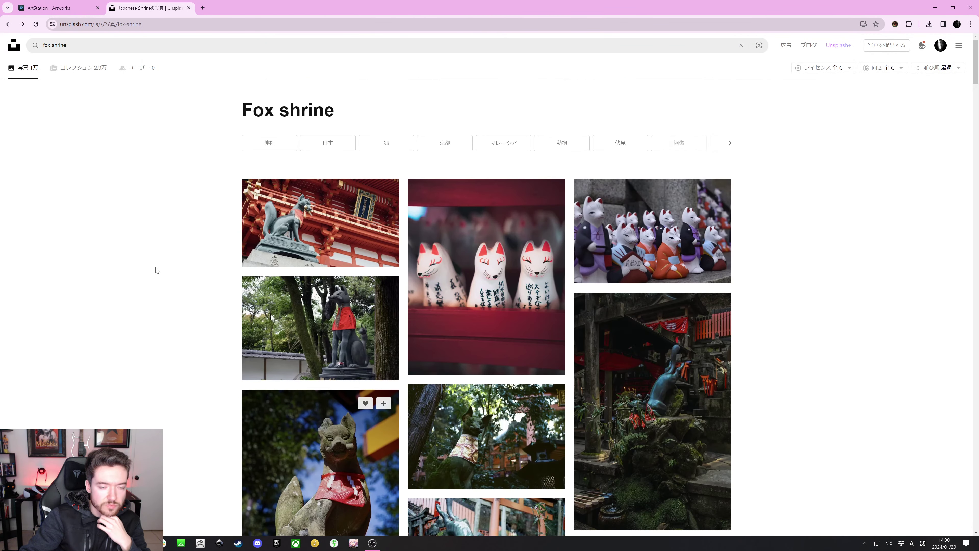
pyautogui.press('/')
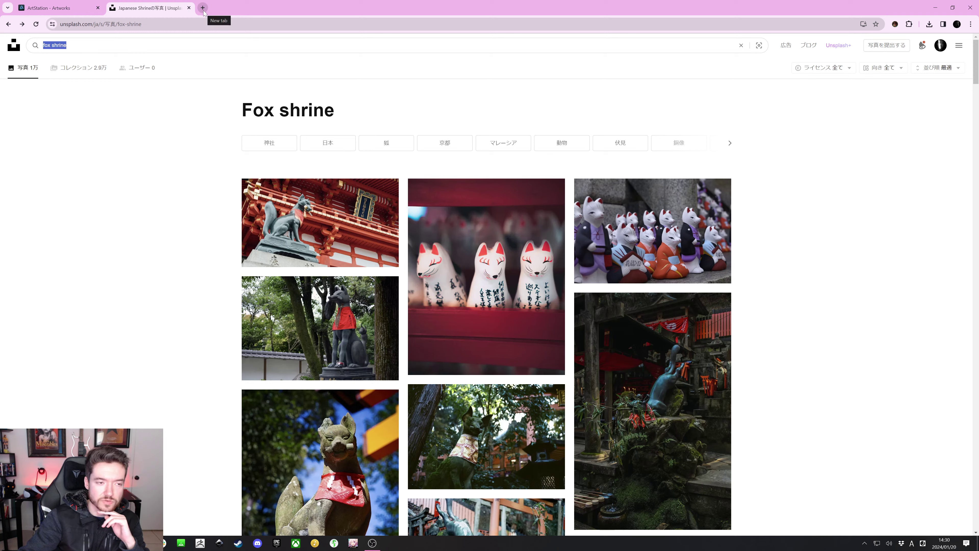
pyautogui.write('jap')
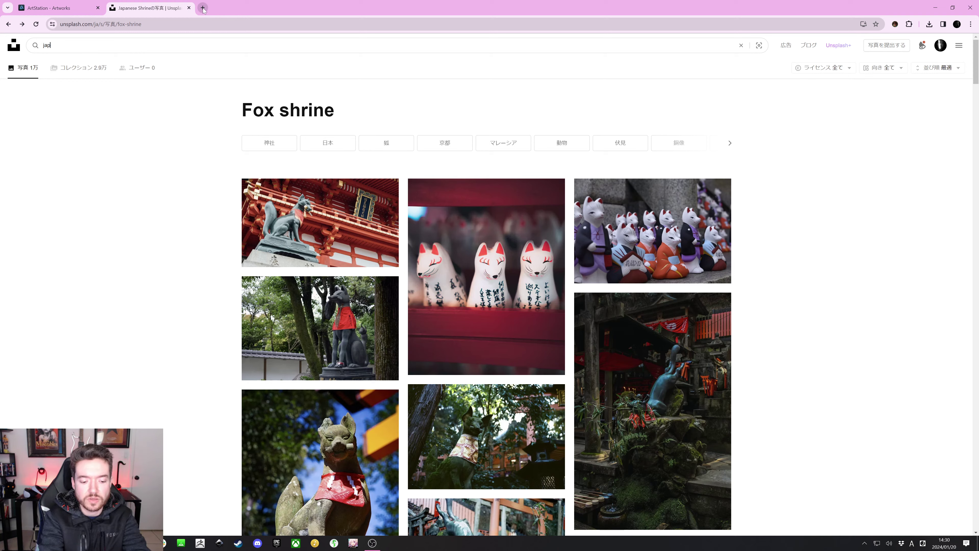
pyautogui.write('anese shrine')
pyautogui.press('Return')
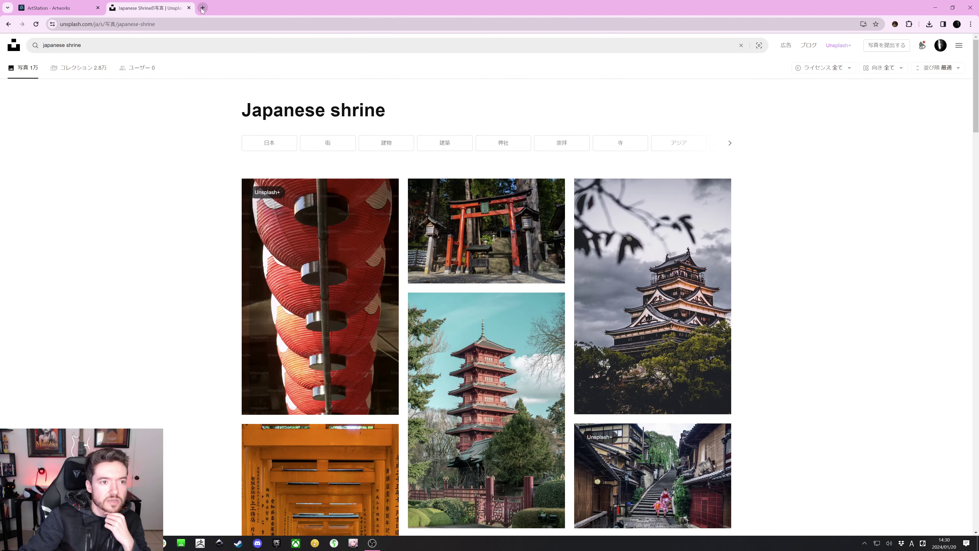
# Search Google Images for "yuel granblue character" in a new browser tab
pyautogui.click(202, 8)
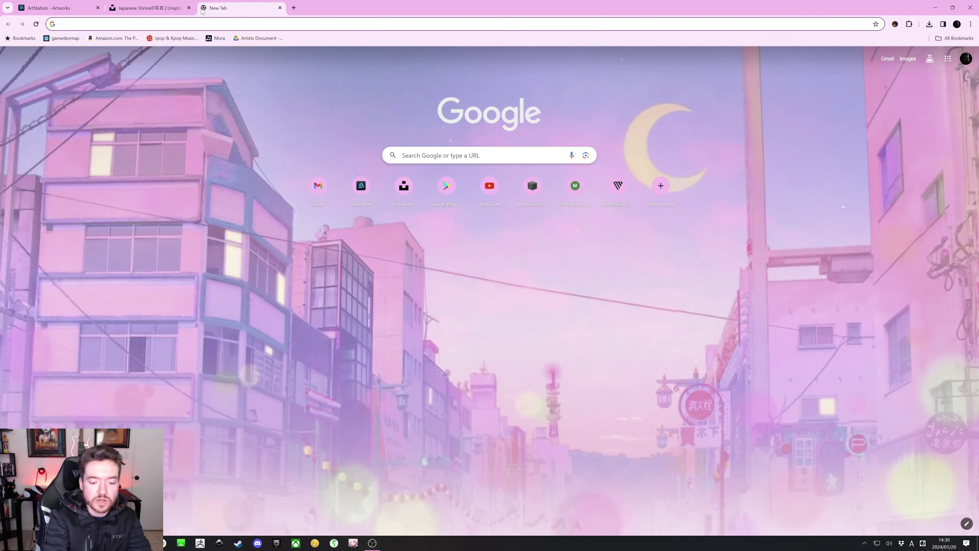
pyautogui.write('yuel')
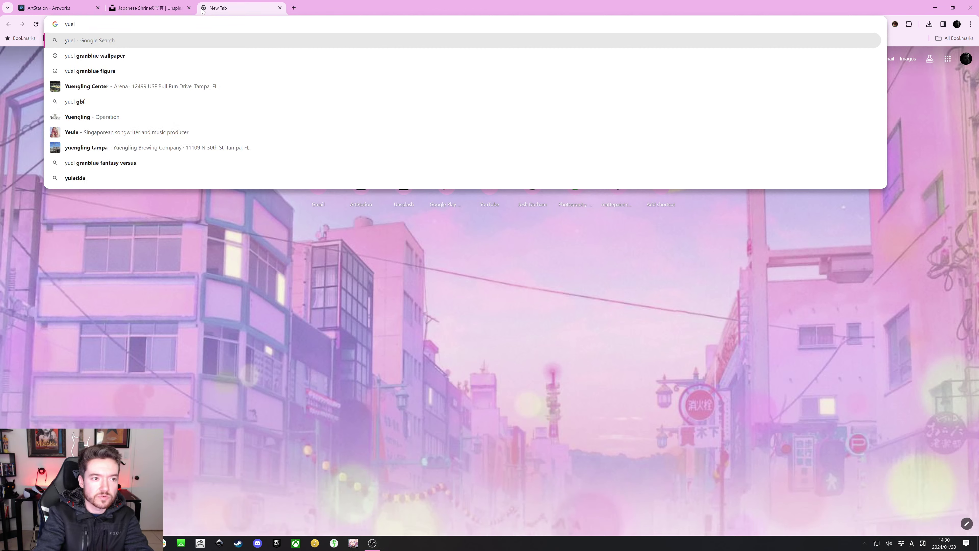
pyautogui.write(' granblue')
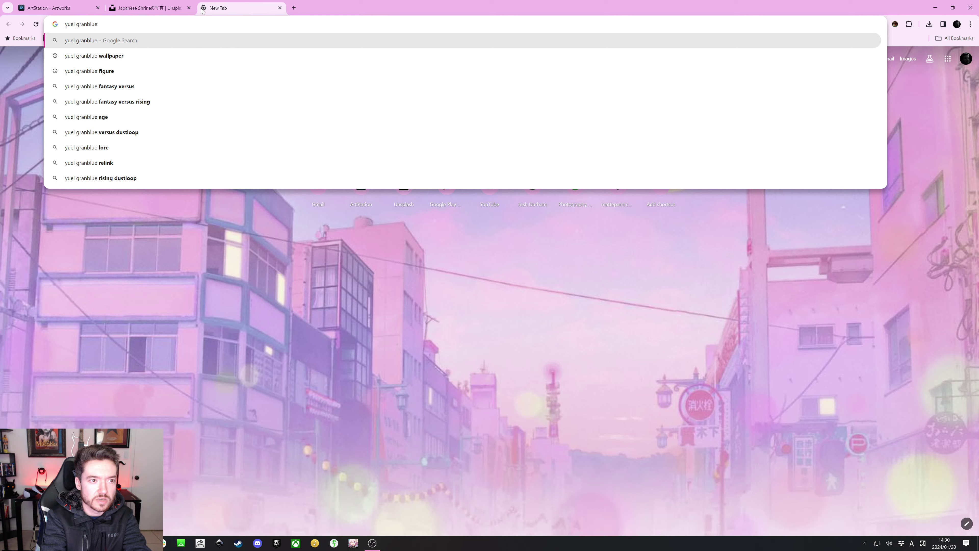
pyautogui.write(' character')
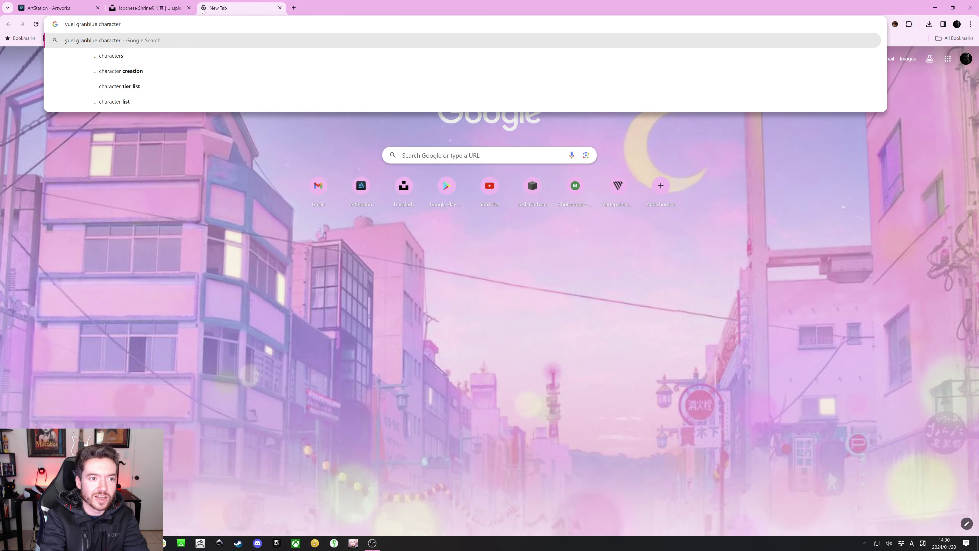
pyautogui.press('Return')
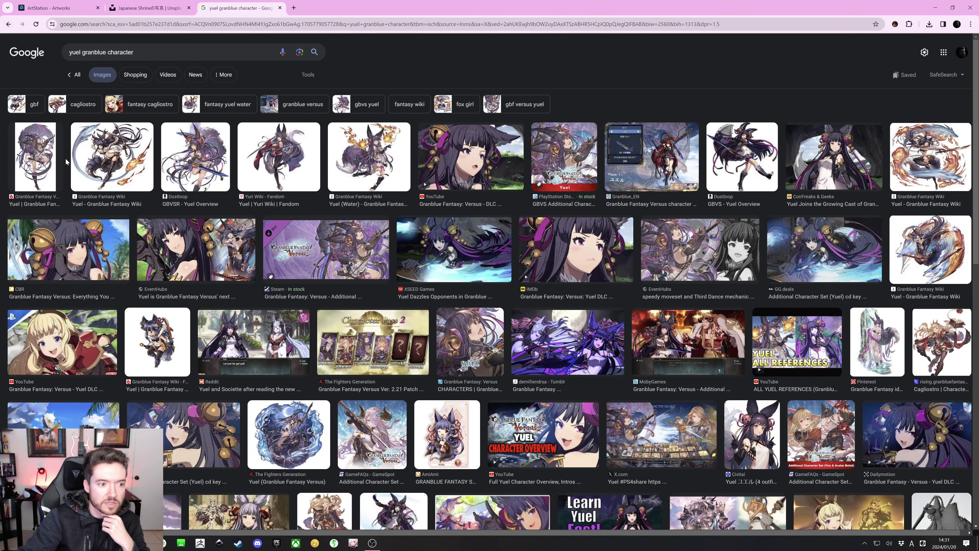
# Preview several Yuel character illustrations from Granblue Fantasy in the image results, and close that browser tab
pyautogui.click(53, 161)
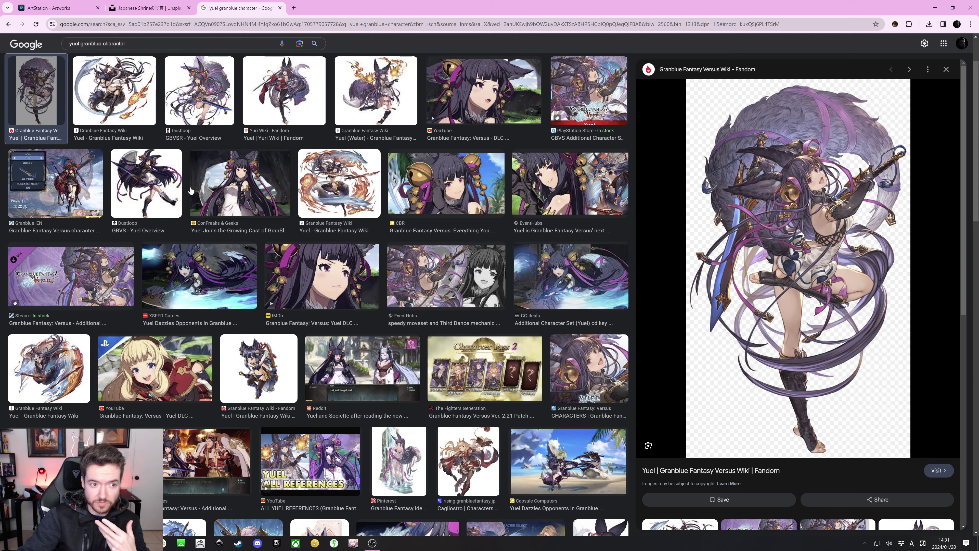
pyautogui.click(167, 189)
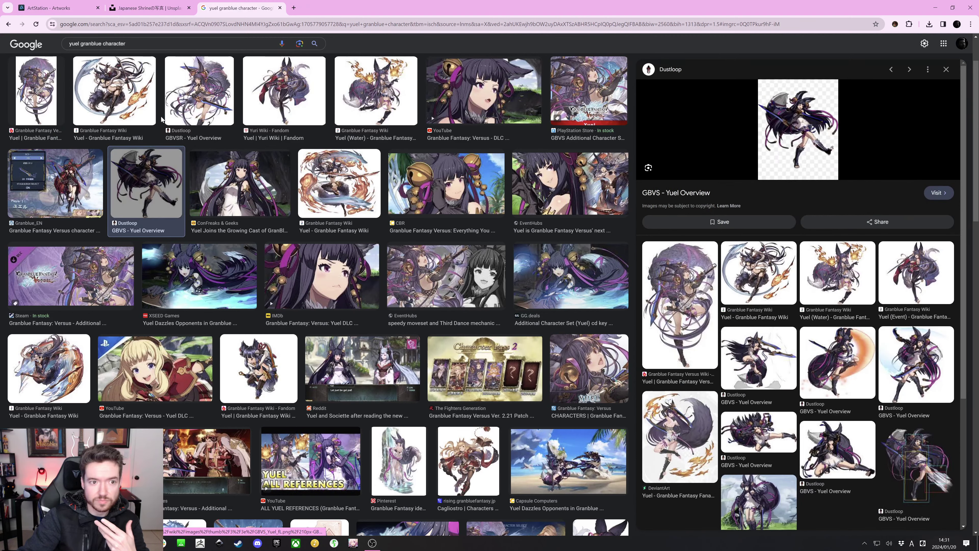
pyautogui.click(183, 109)
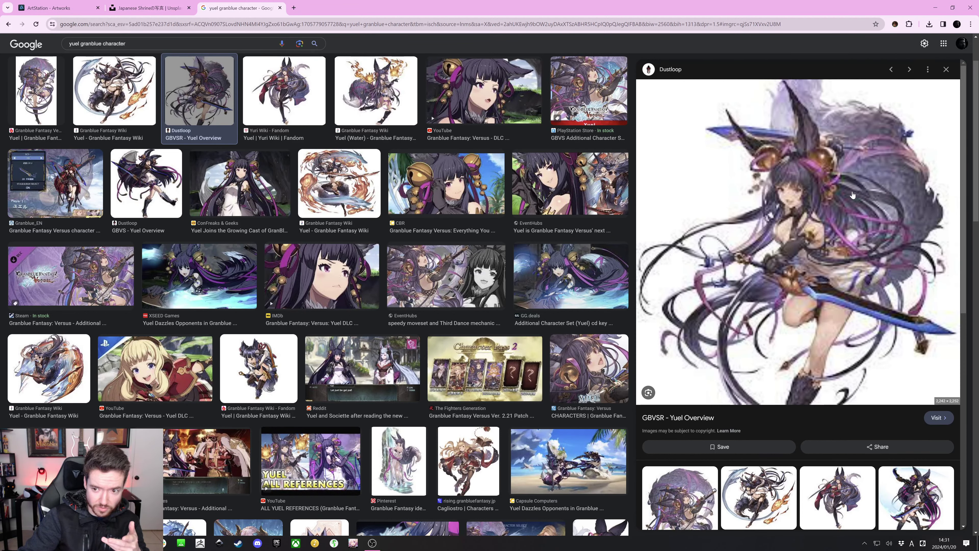
pyautogui.click(779, 480)
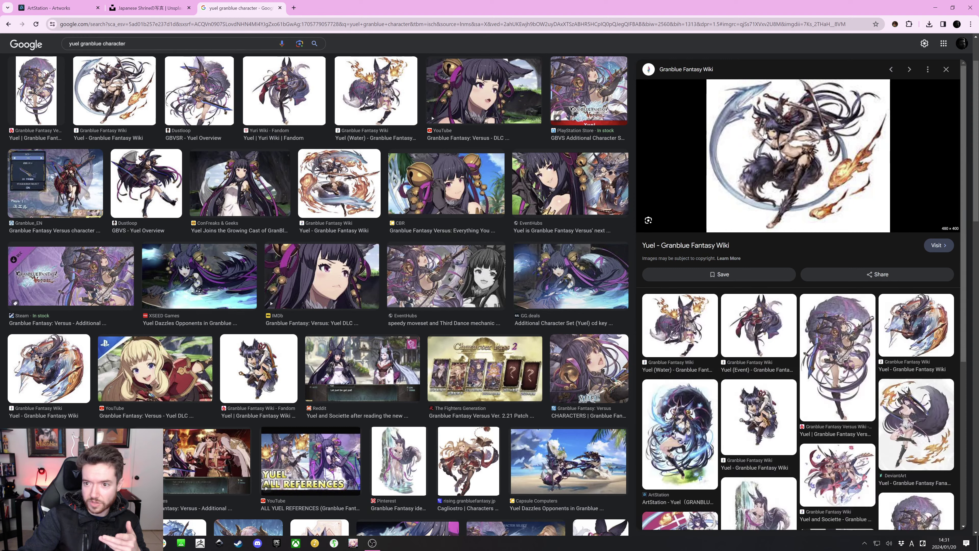
pyautogui.click(280, 7)
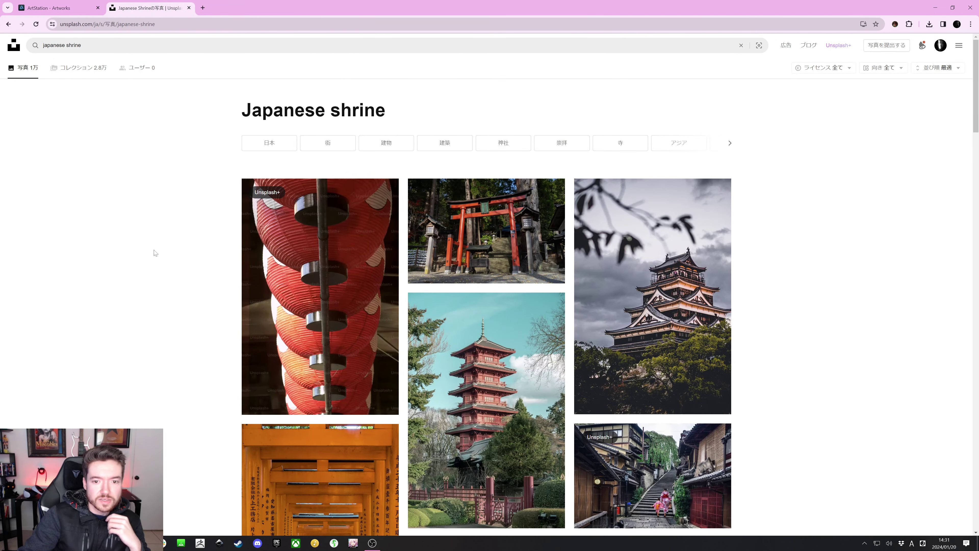
# Browse the Japanese shrine photo results and open the photo of the shrine hall hung with a thick straw rope
pyautogui.scroll(-5, 199, 279)
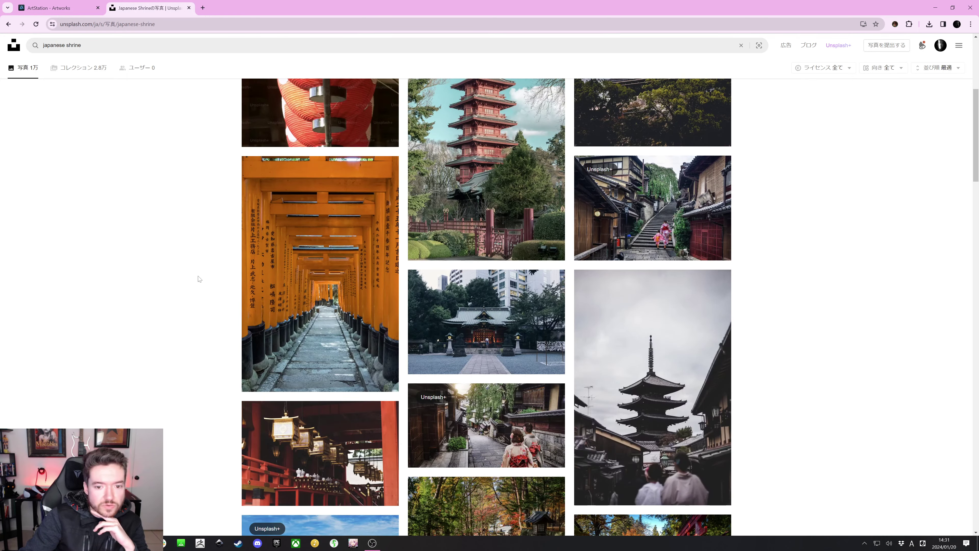
pyautogui.scroll(-4, 201, 279)
pyautogui.scroll(-3, 201, 279)
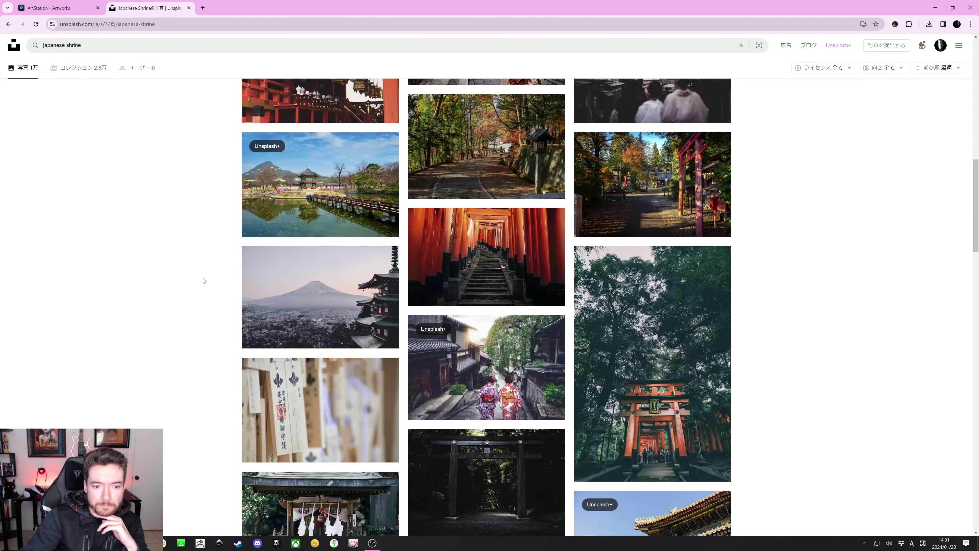
pyautogui.scroll(-5, 209, 283)
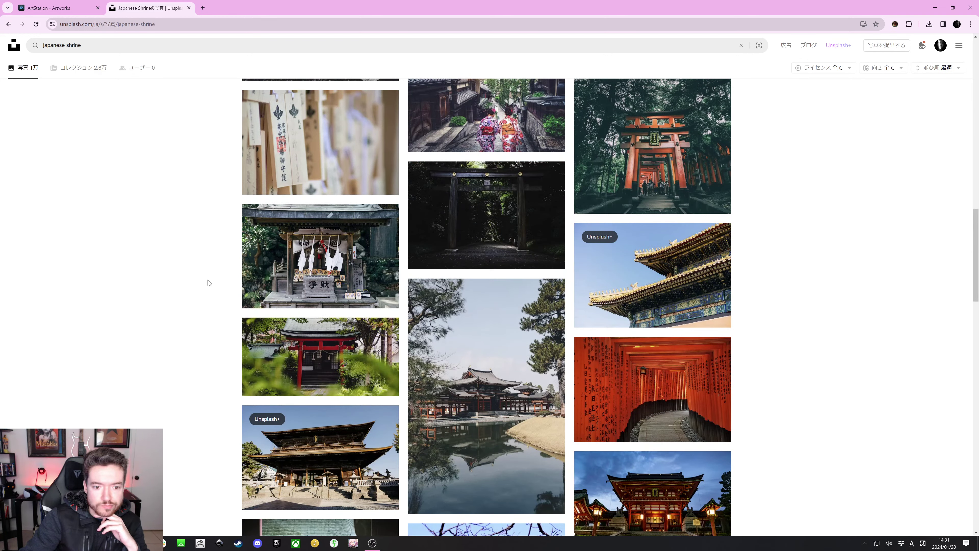
pyautogui.scroll(-4, 208, 283)
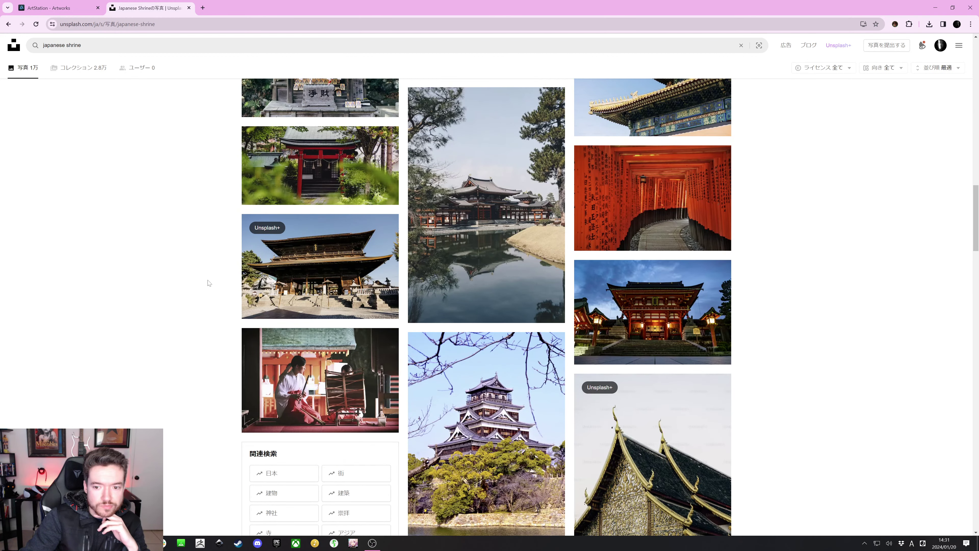
pyautogui.scroll(-8, 209, 283)
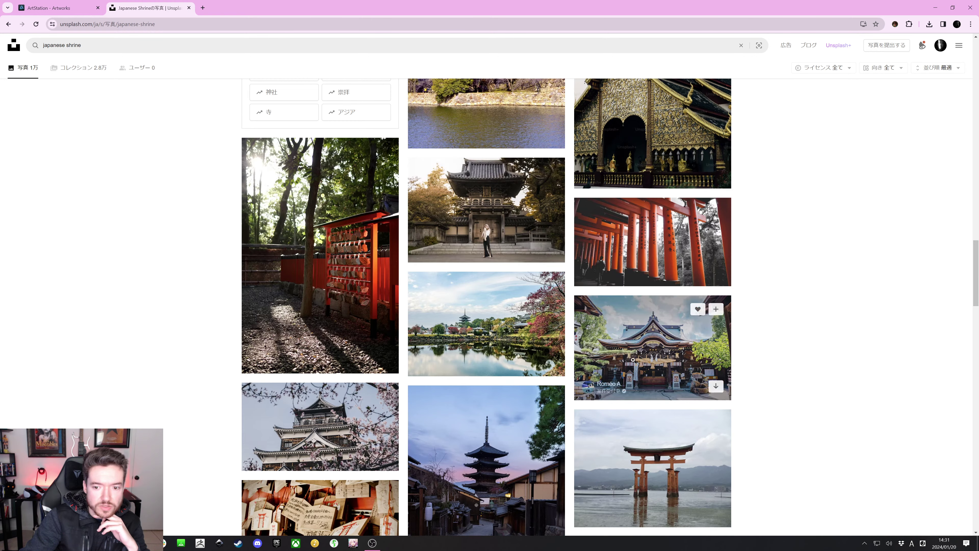
pyautogui.click(656, 360)
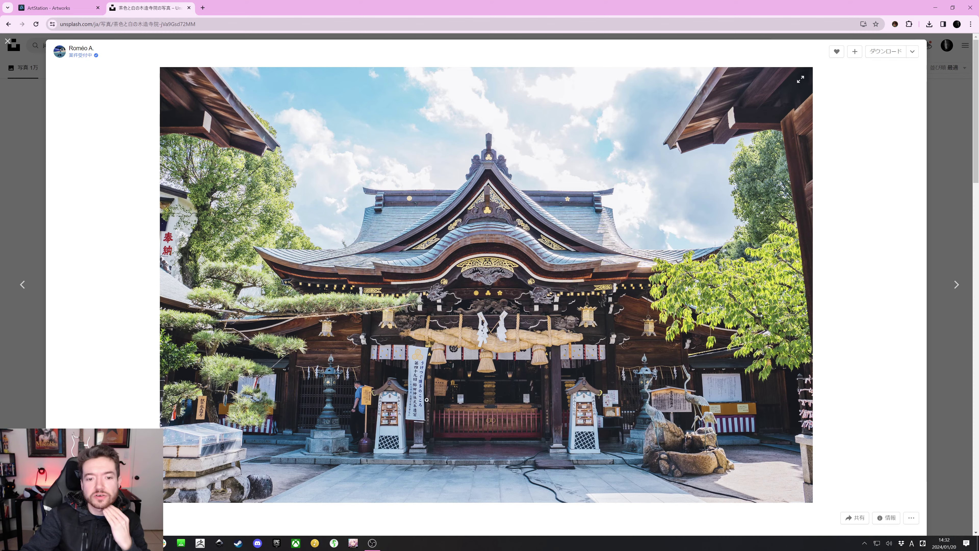
# Examine the shrine photo at enlarged size, looking over the facade, rope, lanterns and offering area for usable details
pyautogui.click(495, 361)
pyautogui.click(495, 361)
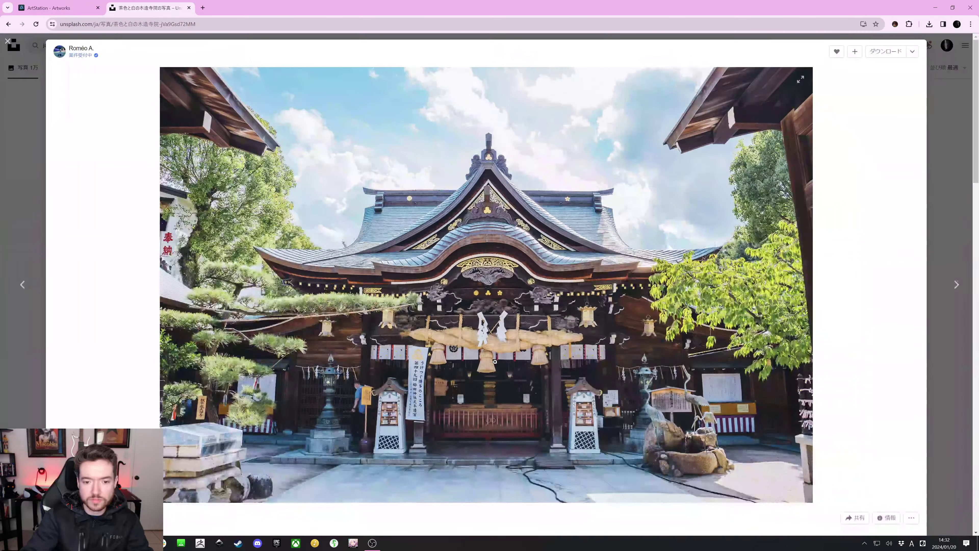
pyautogui.click(495, 361)
pyautogui.click(495, 361)
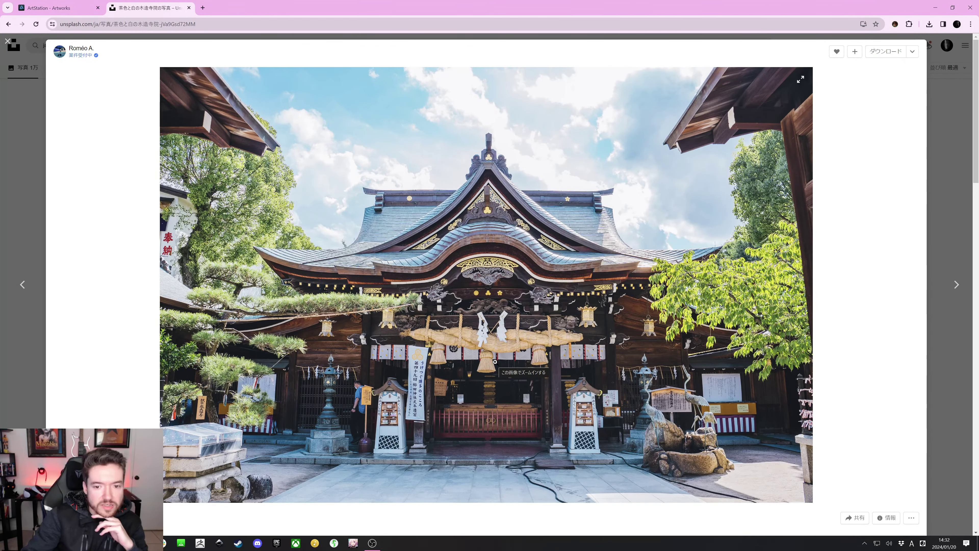
pyautogui.click(495, 361)
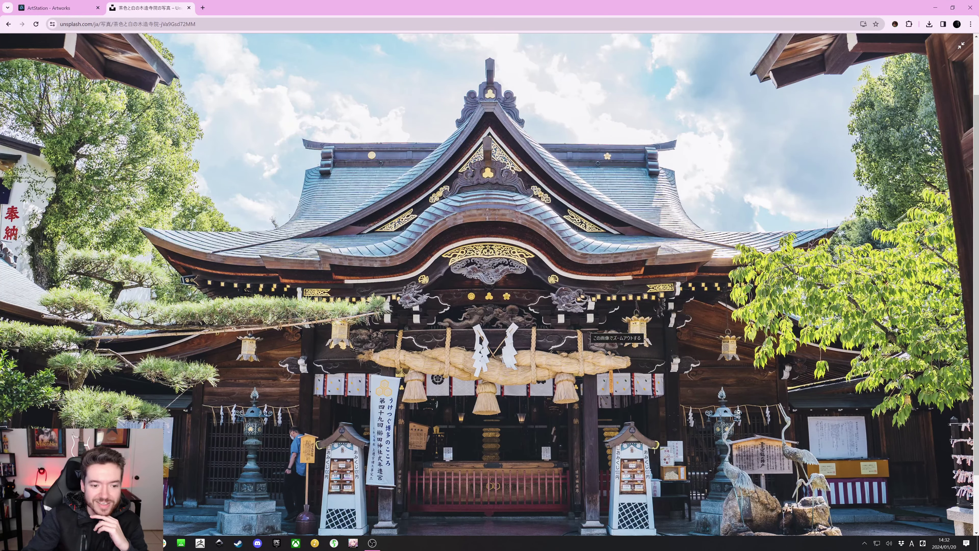
pyautogui.click(630, 347)
pyautogui.click(539, 483)
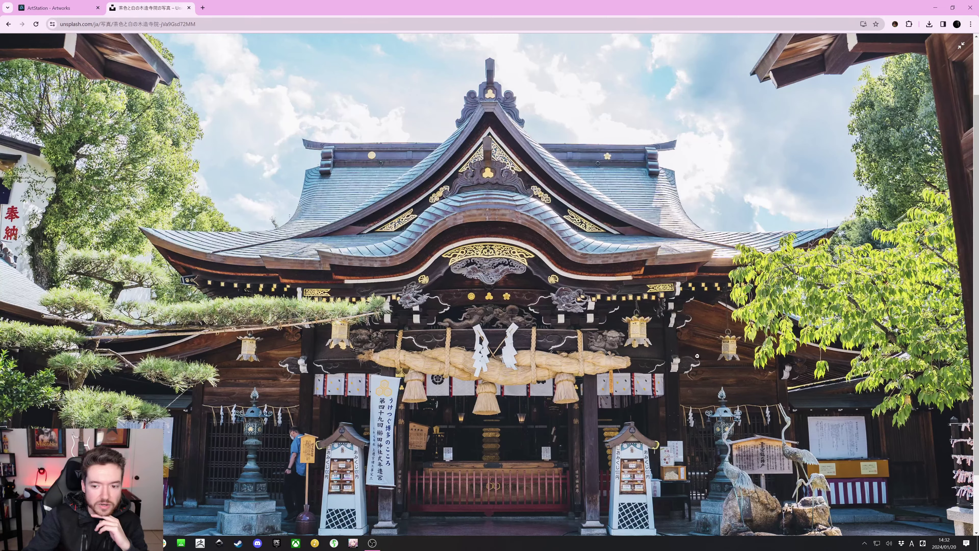
pyautogui.click(722, 387)
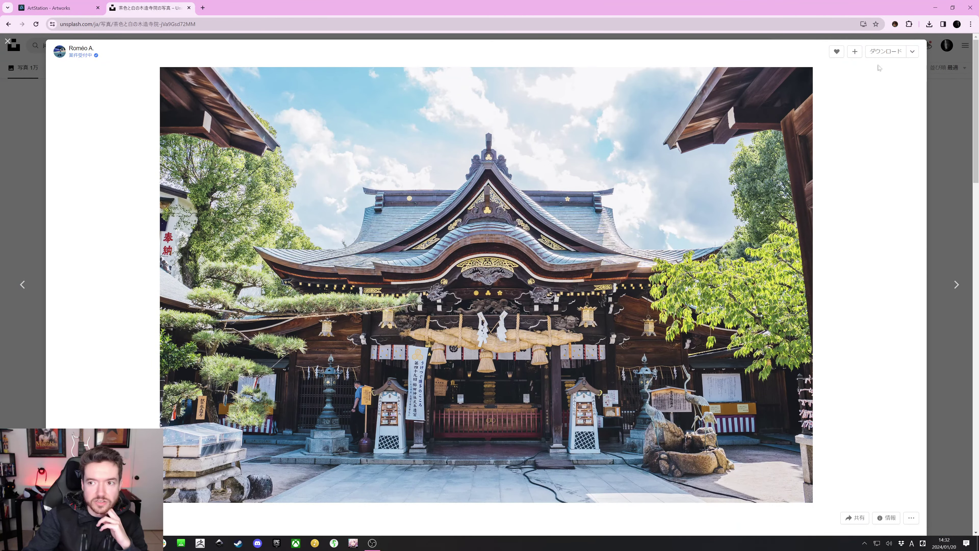
# Download the shrine photo, switch to Photoshop and place the photo into the Shrine Prop Sheet document
pyautogui.click(912, 51)
pyautogui.click(858, 99)
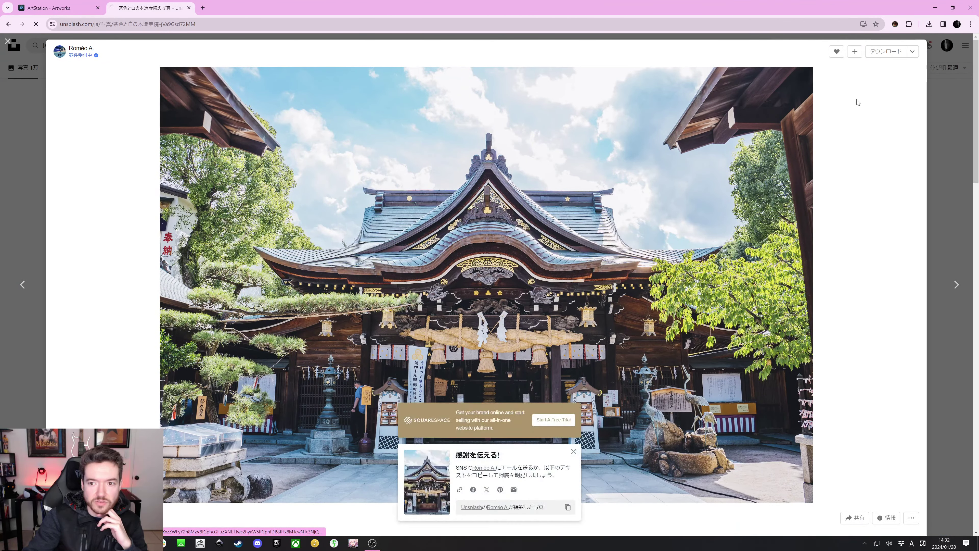
pyautogui.hotkey('alt', 'Tab')
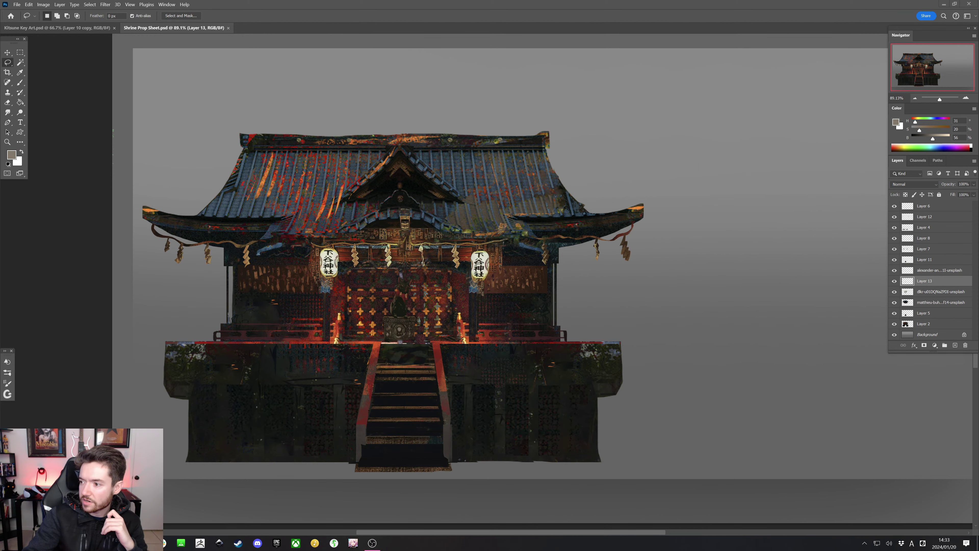
pyautogui.moveTo(617, 88); pyautogui.dragTo(380, 309)
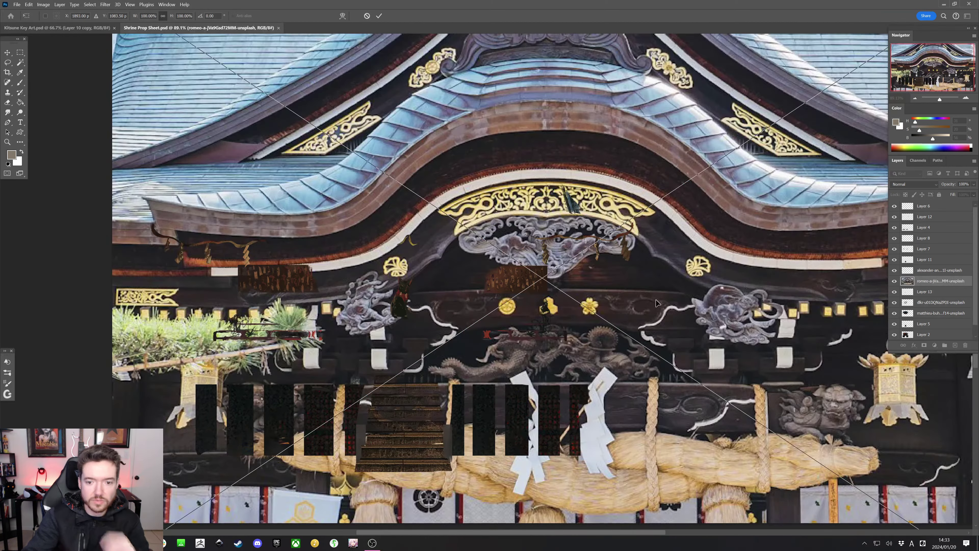
# Scale the placed shrine photo down to about the canvas height and move its layer above all others
pyautogui.scroll(-5, 657, 304)
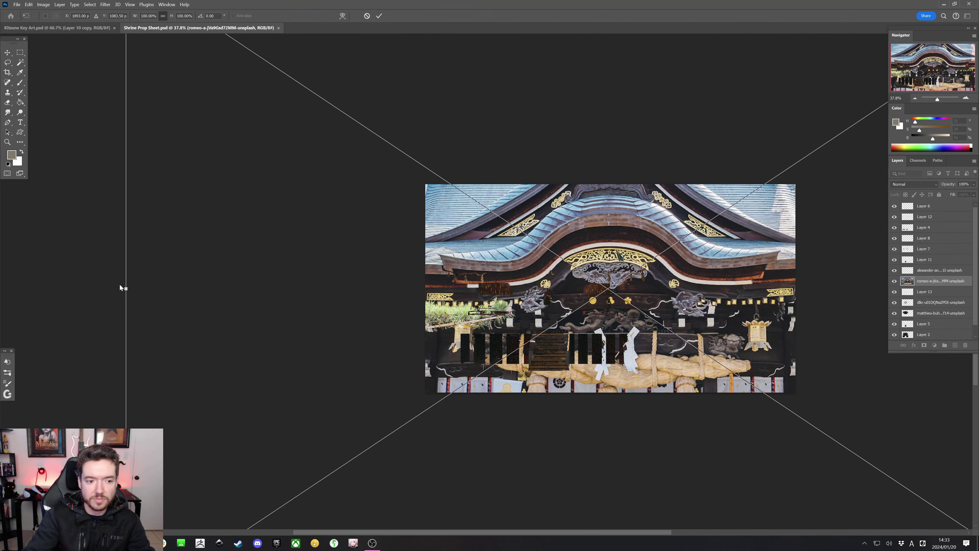
pyautogui.moveTo(122, 285)
pyautogui.mouseDown()
pyautogui.moveTo(411, 270)
pyautogui.moveTo(779, 284)
pyautogui.moveTo(433, 288)
pyautogui.mouseUp()
pyautogui.press('Return')
pyautogui.press('l')
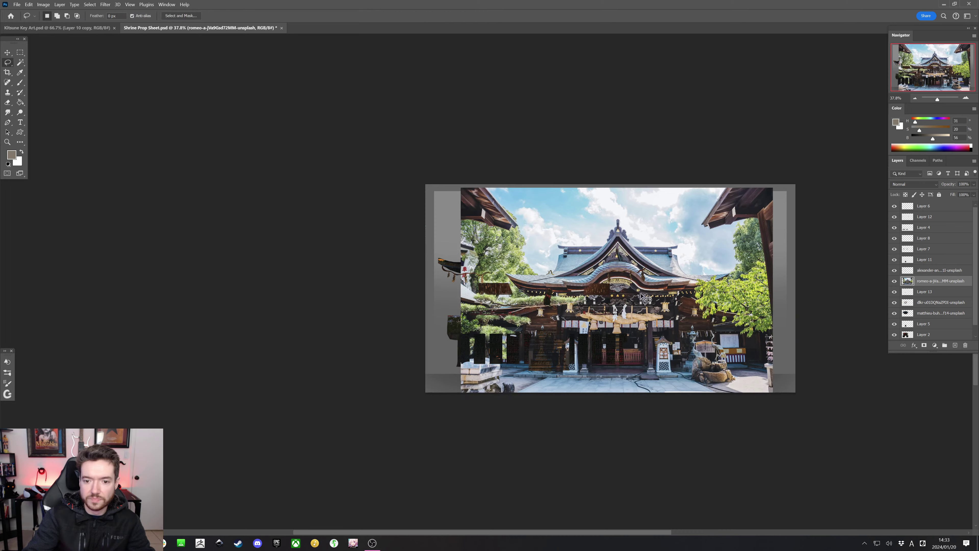
pyautogui.scroll(4, 652, 297)
pyautogui.moveTo(937, 283); pyautogui.dragTo(922, 202)
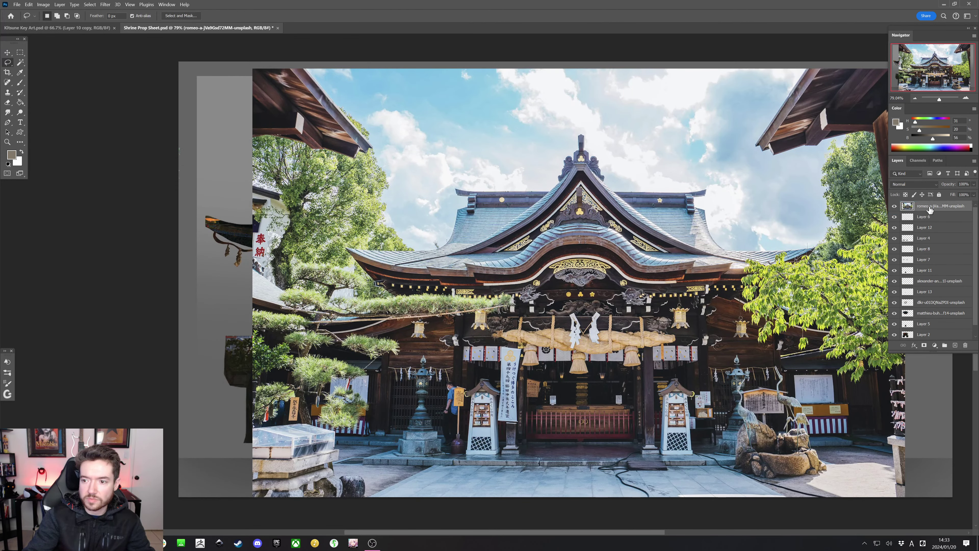
pyautogui.click(918, 186)
pyautogui.click(918, 188)
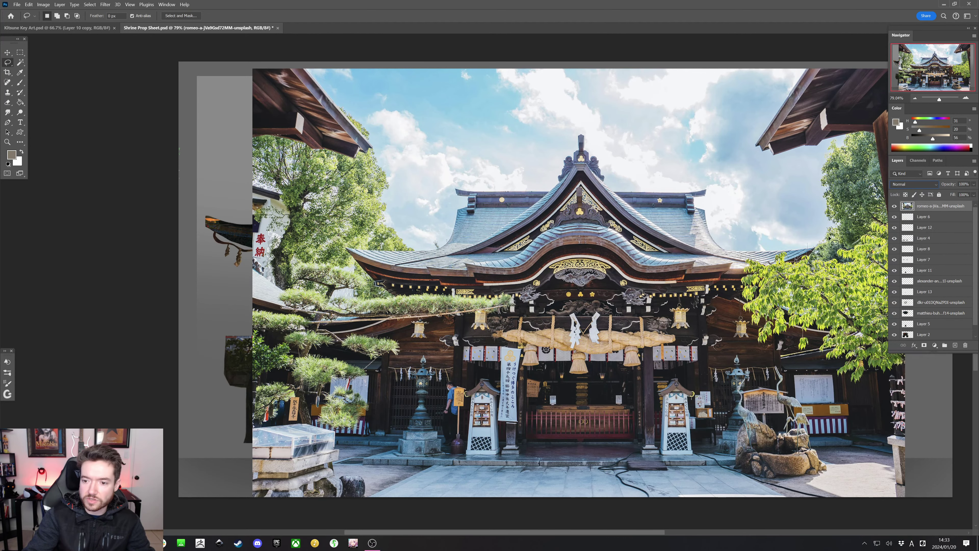
# Cut the photo down to a small rectangular patch of dark wooden wall beside the stone lantern, deleting everything else
pyautogui.moveTo(767, 259); pyautogui.dragTo(686, 236)
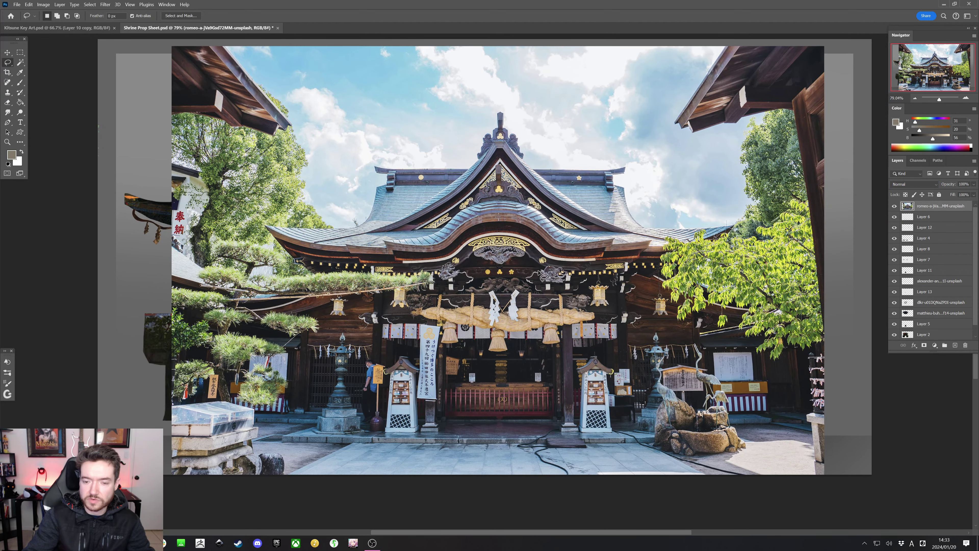
pyautogui.click(20, 52)
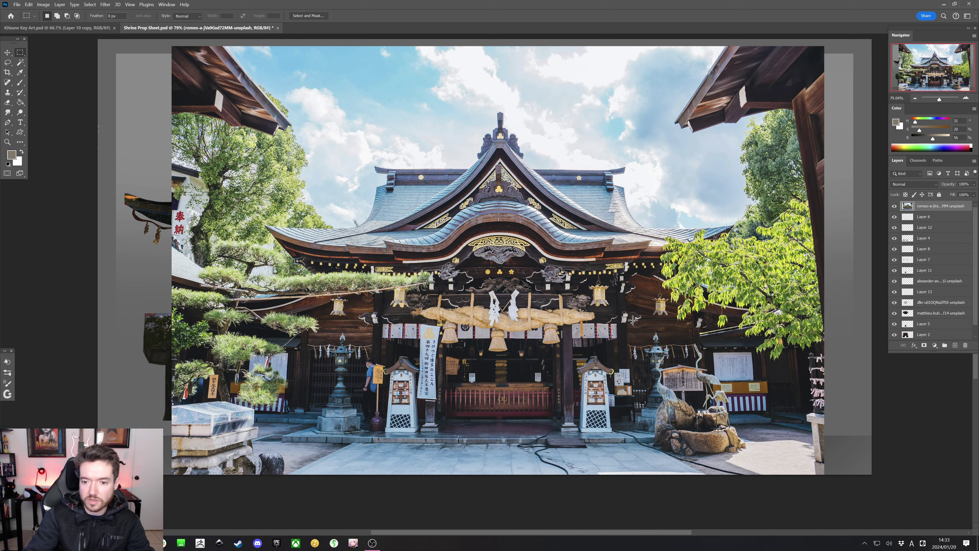
pyautogui.moveTo(625, 317); pyautogui.dragTo(695, 345)
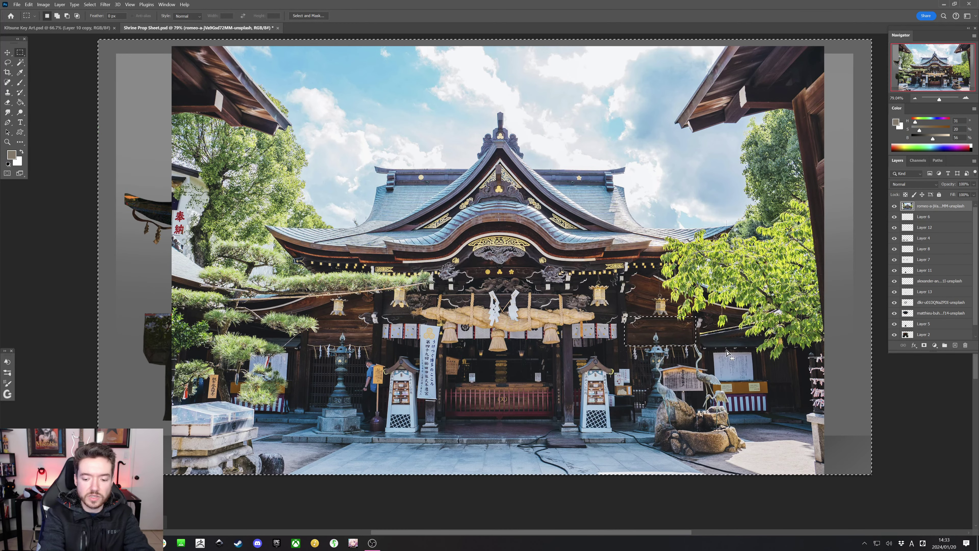
pyautogui.hotkey('ctrl', 'shift', 'i')
pyautogui.press('Delete')
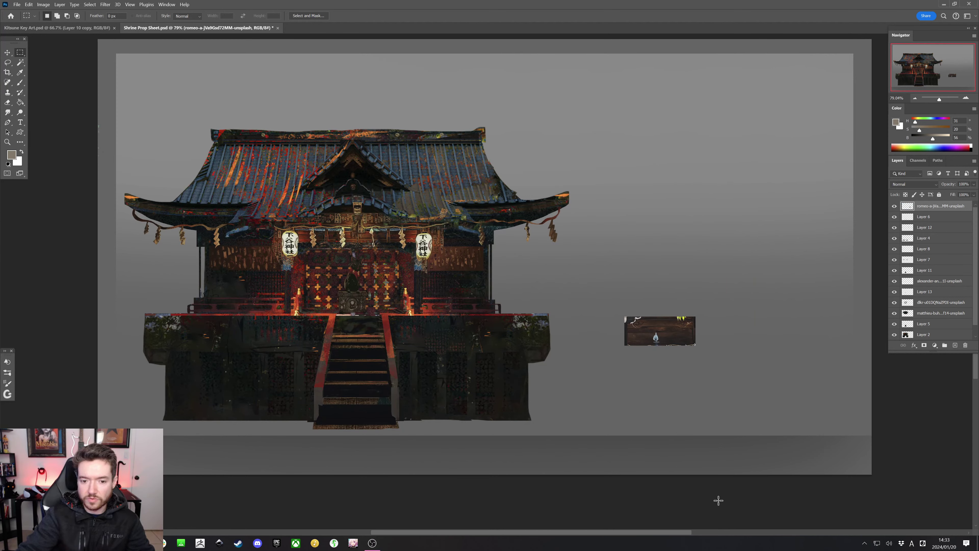
# Try the Darken blend mode on the wooden patch layer
pyautogui.moveTo(386, 314); pyautogui.dragTo(546, 350)
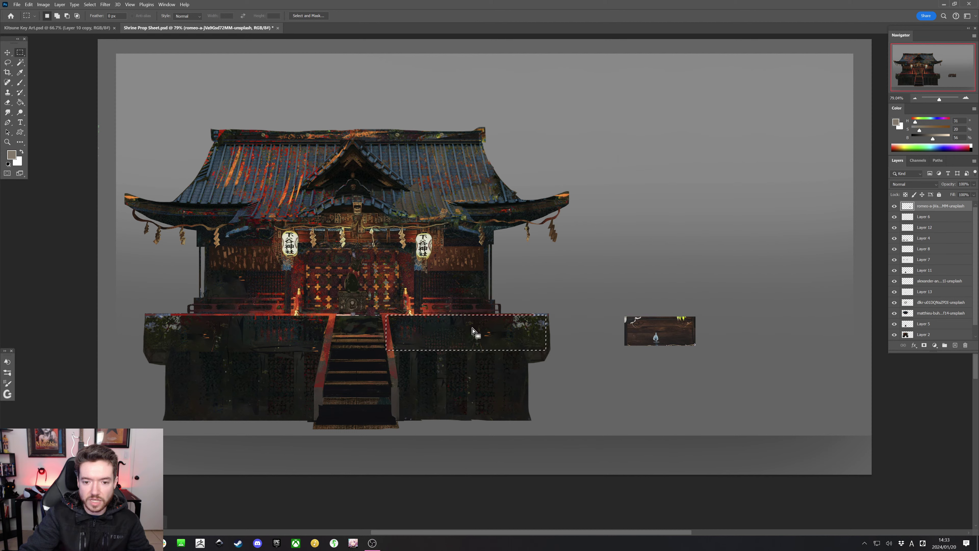
pyautogui.click(914, 184)
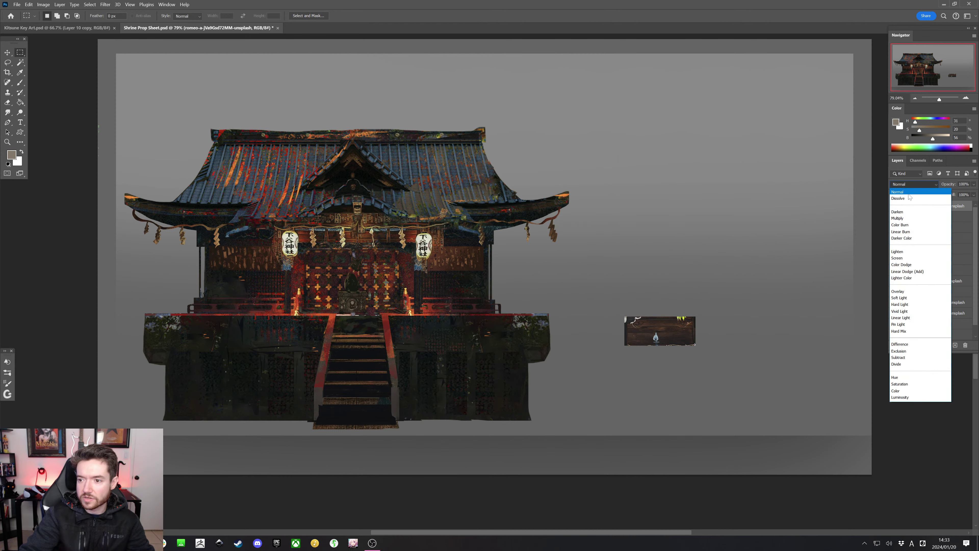
pyautogui.click(906, 198)
pyautogui.hotkey('ctrl', 't')
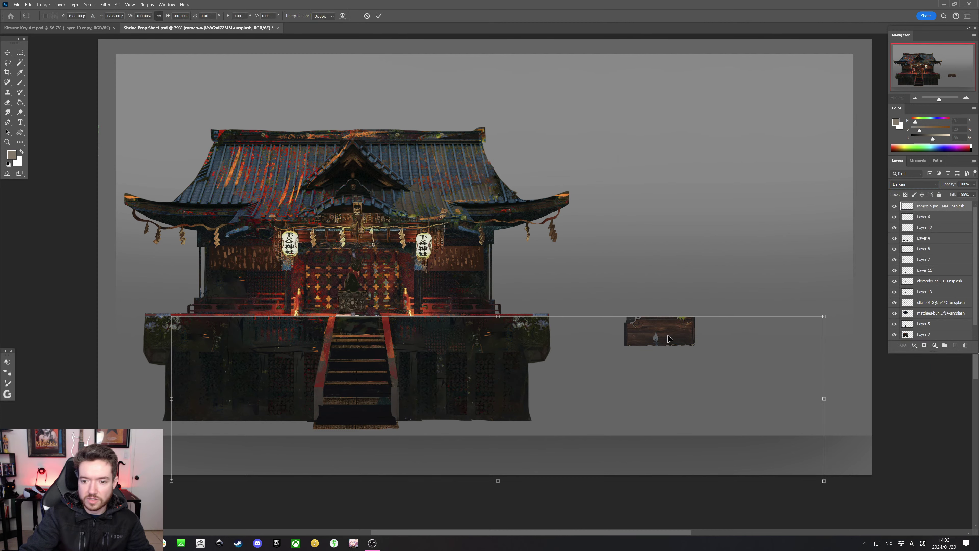
pyautogui.press('Return')
pyautogui.click(7, 73)
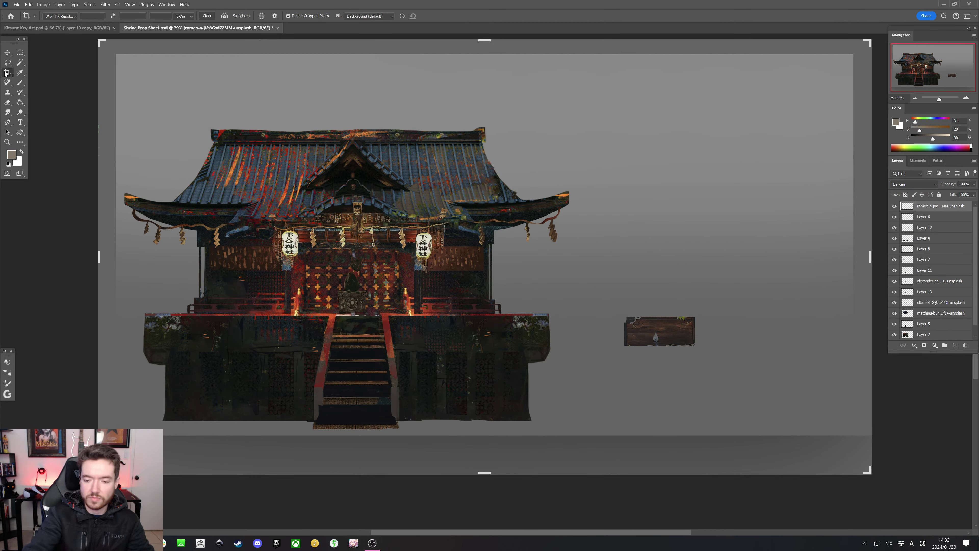
# Move the wooden patch onto the shrine base just right of the stairs and set its blend mode to Lighter Color
pyautogui.hotkey('ctrl', 't')
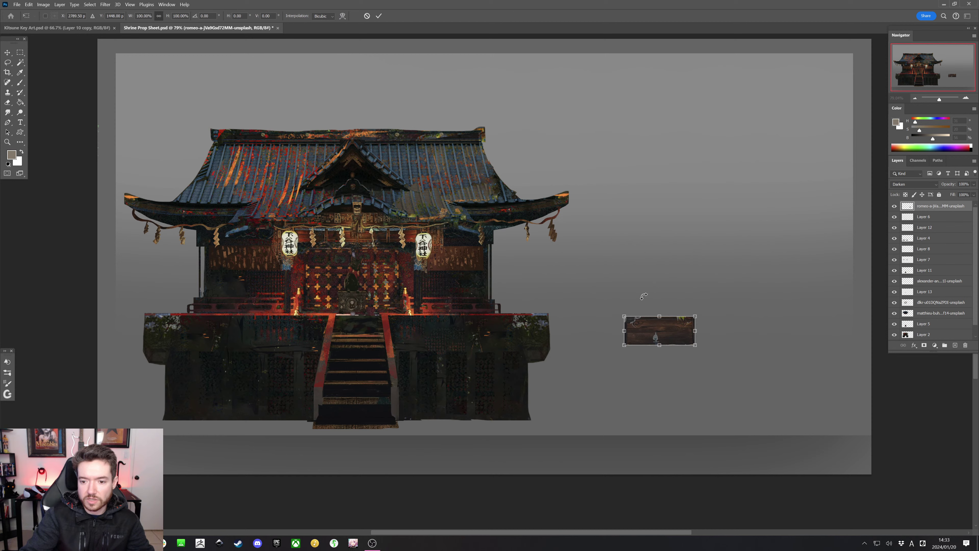
pyautogui.moveTo(661, 340); pyautogui.dragTo(444, 339)
pyautogui.press('Return')
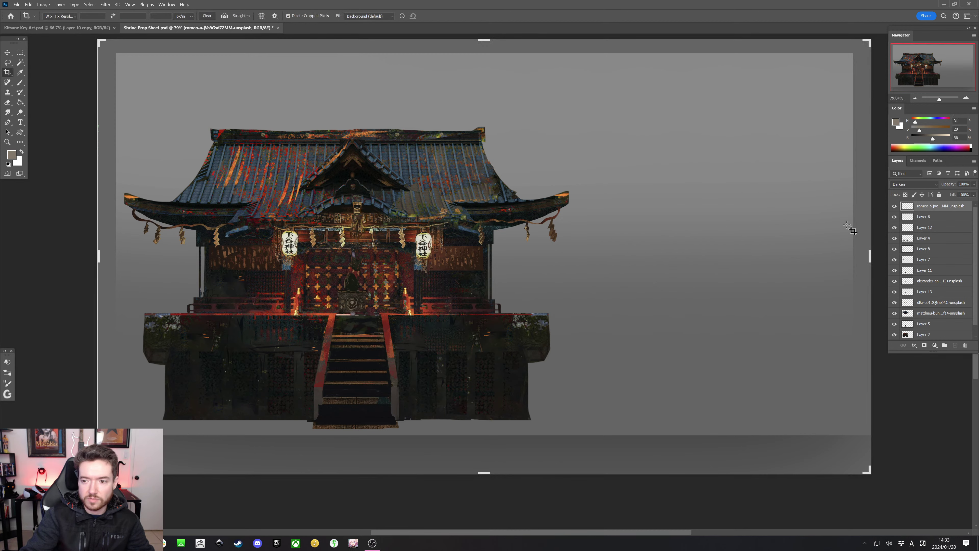
pyautogui.click(913, 184)
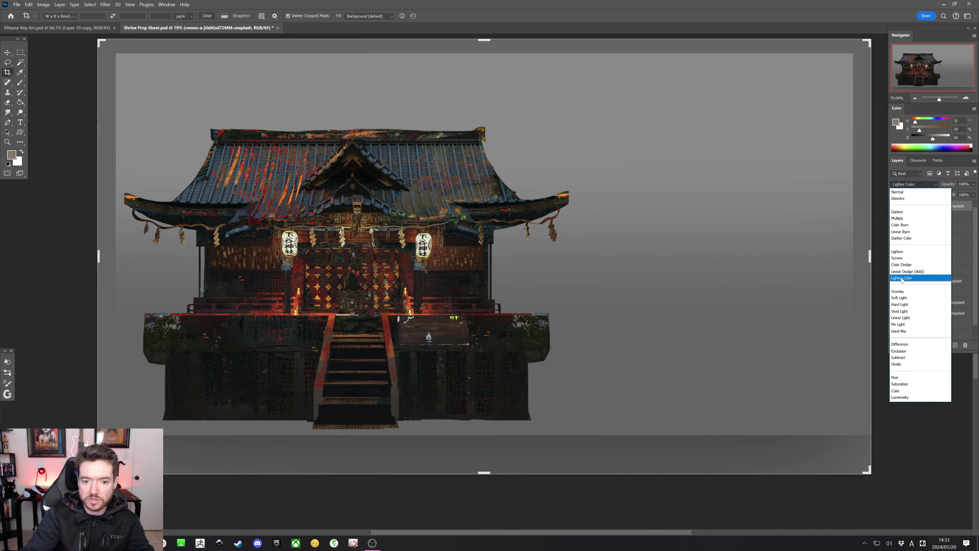
pyautogui.click(901, 279)
pyautogui.hotkey('ctrl', 't')
pyautogui.moveTo(441, 328); pyautogui.dragTo(429, 332)
pyautogui.press('Return')
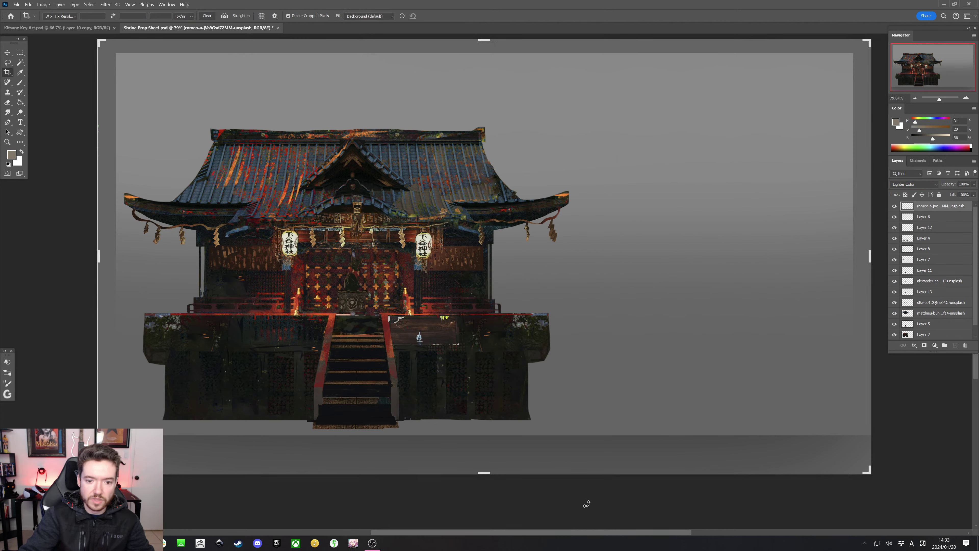
# Duplicate the wooden patch and place the copy at the right end of the shrine base, leaving a gap between them
pyautogui.click(6, 63)
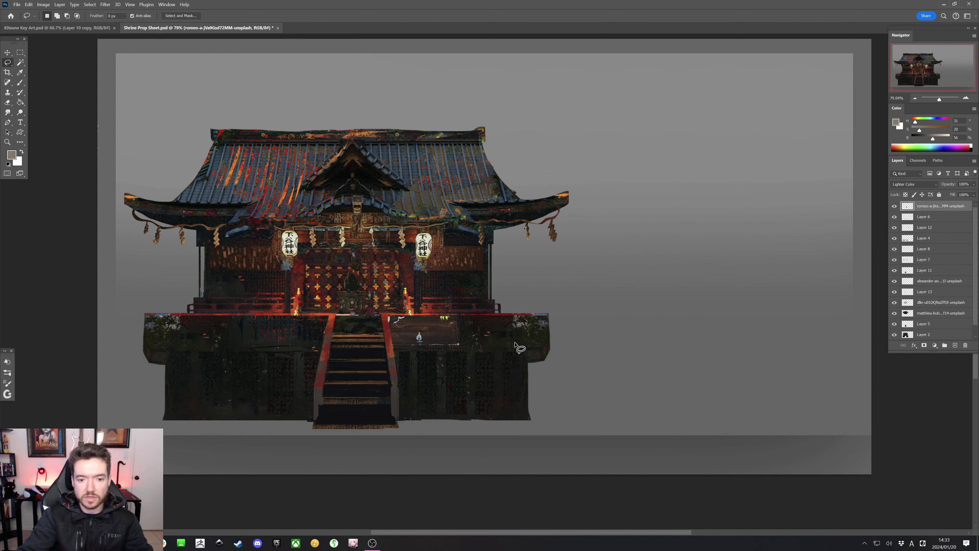
pyautogui.hotkey('ctrl', 'alt', 't')
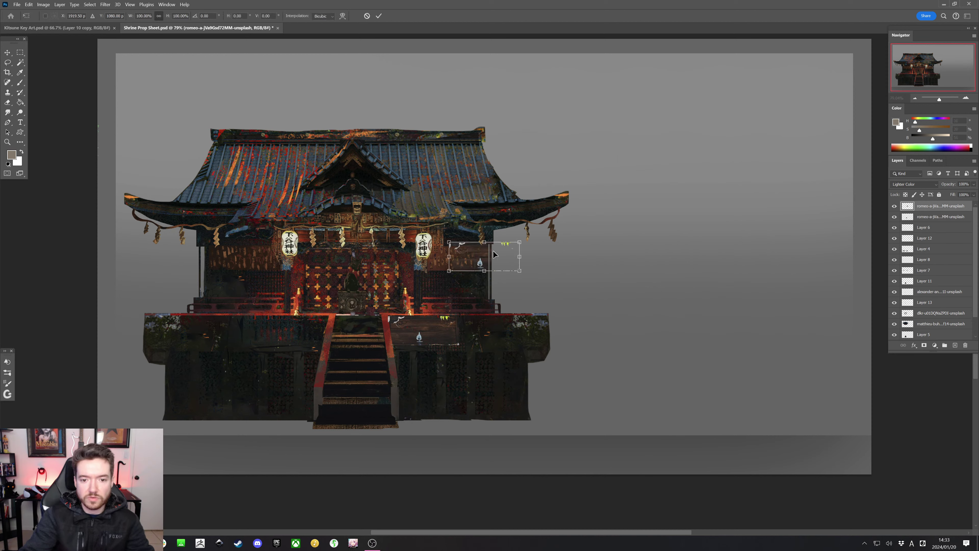
pyautogui.moveTo(432, 330); pyautogui.dragTo(504, 330)
pyautogui.press('Return')
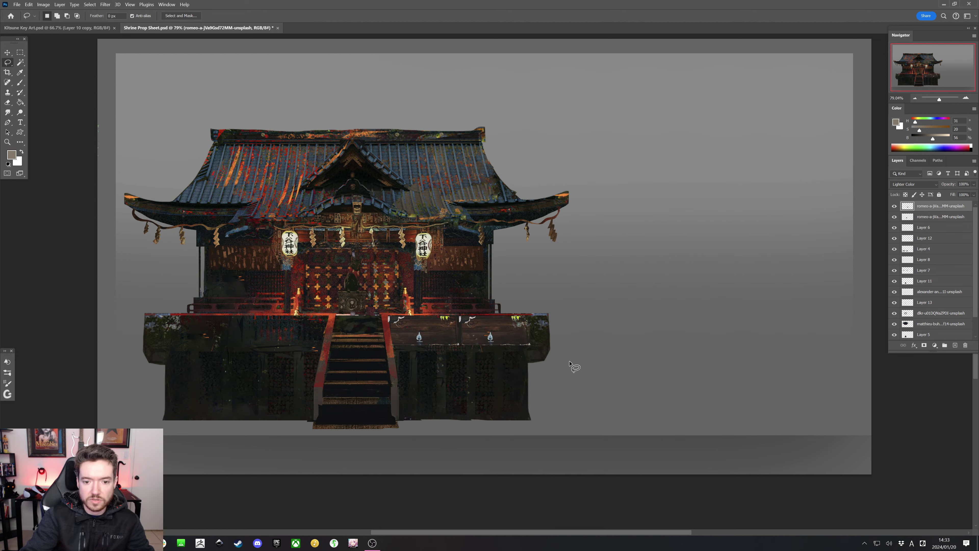
pyautogui.hotkey('ctrl', 't')
pyautogui.moveTo(511, 331); pyautogui.dragTo(525, 332)
pyautogui.press('Return')
pyautogui.press('l')
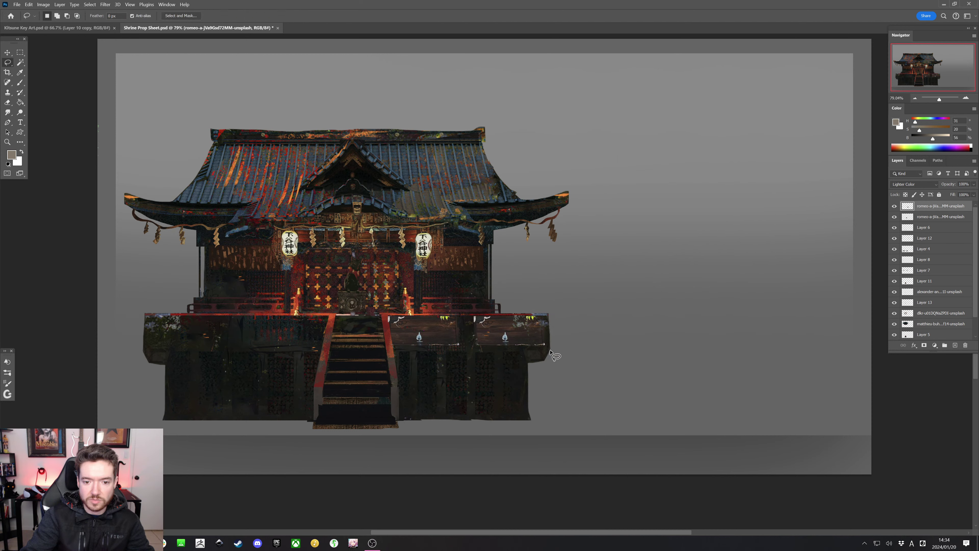
# Try other blend modes, such as Divide and Darker Color, on the wooden patch at the right end of the base
pyautogui.click(904, 184)
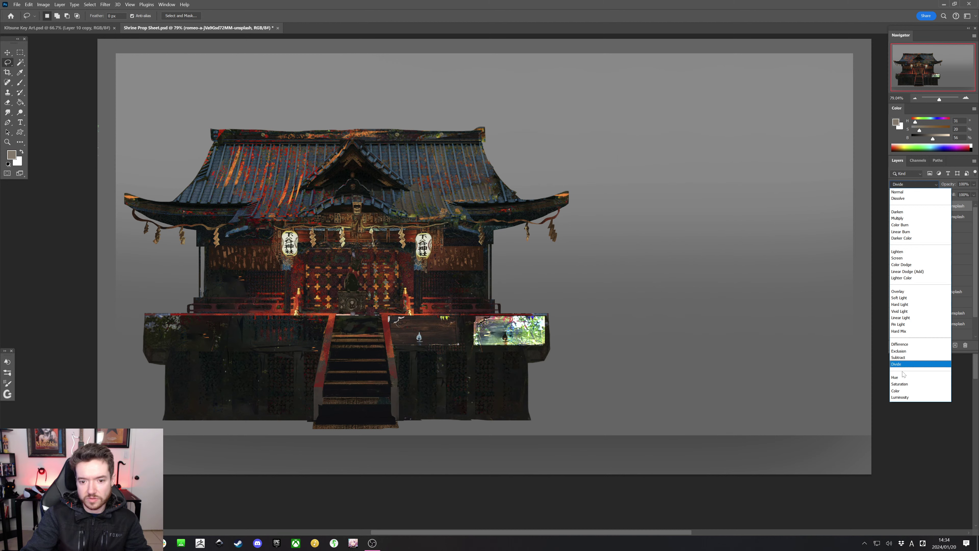
pyautogui.click(873, 350)
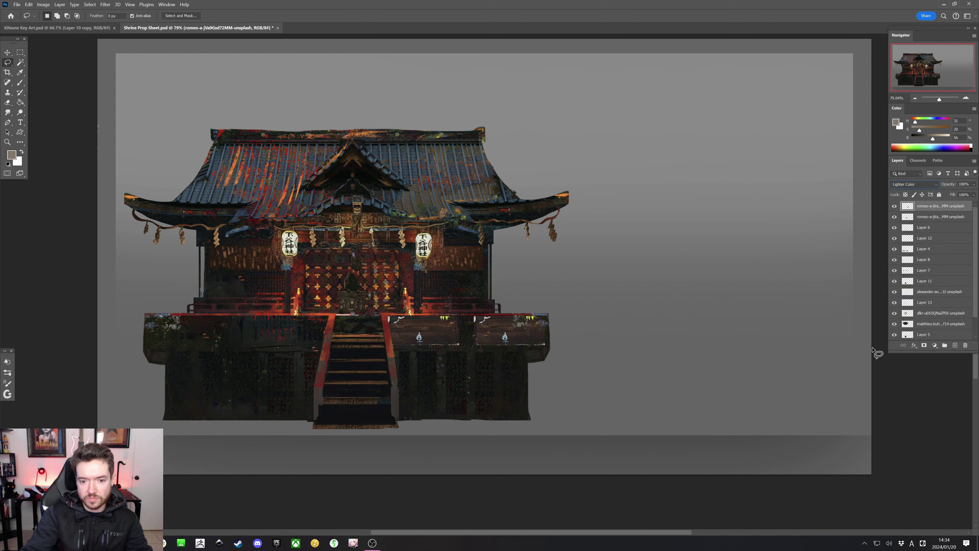
pyautogui.click(910, 184)
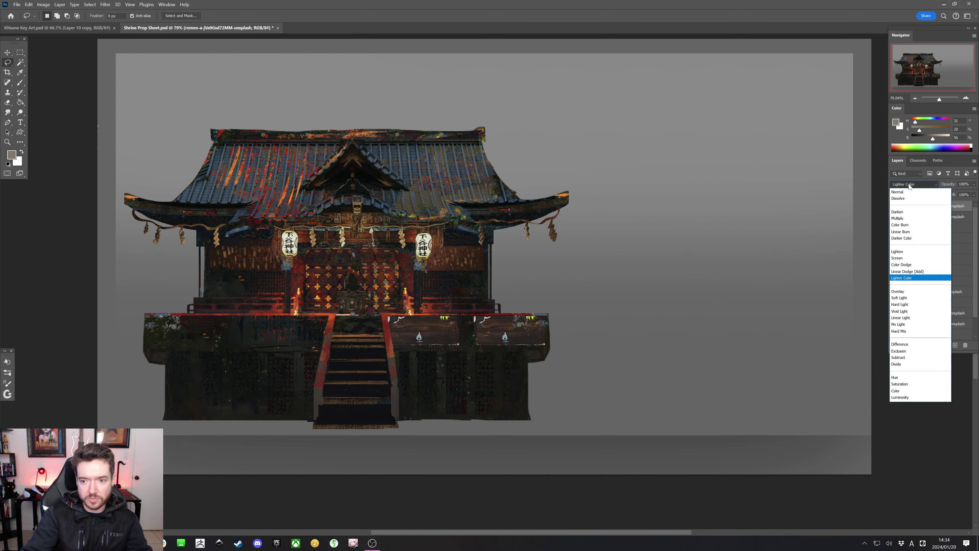
pyautogui.click(883, 171)
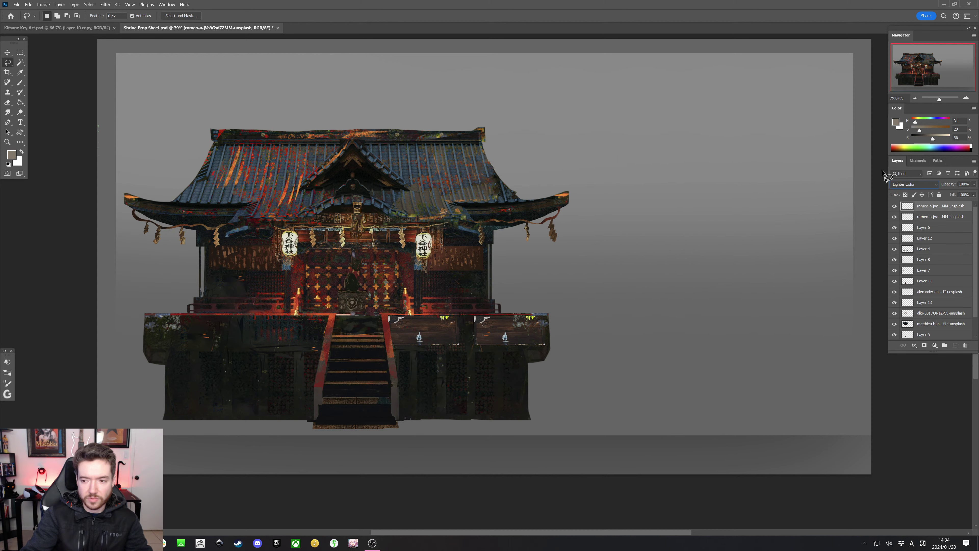
pyautogui.click(906, 184)
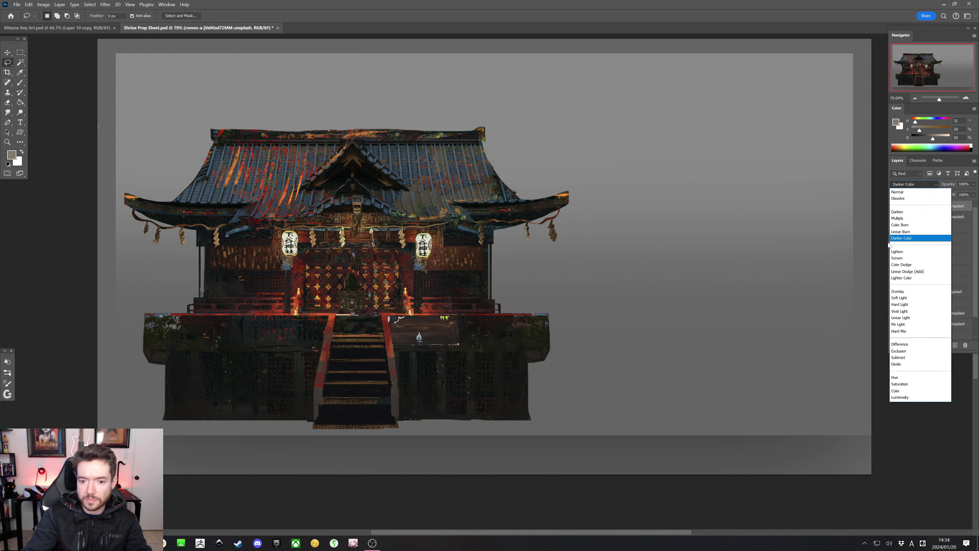
pyautogui.click(866, 242)
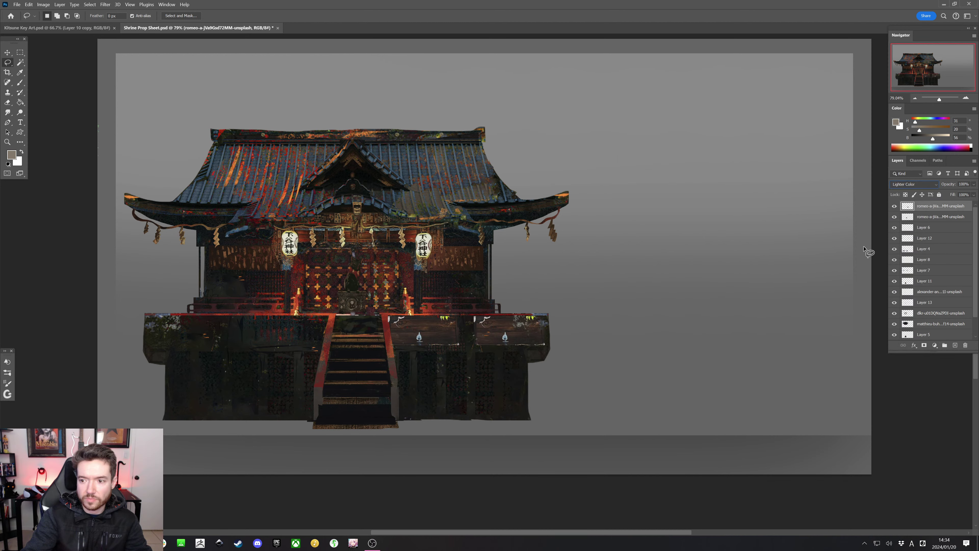
# Move the wooden patch beside the stairs slightly right, closer to its copy
pyautogui.click(912, 217)
pyautogui.hotkey('ctrl', 't')
pyautogui.moveTo(423, 329); pyautogui.dragTo(428, 329)
pyautogui.press('Return')
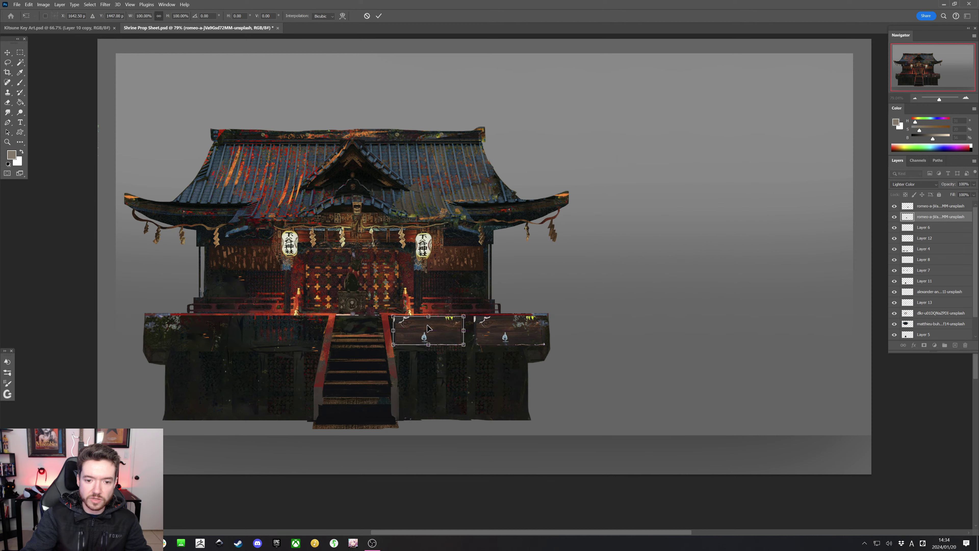
pyautogui.press('l')
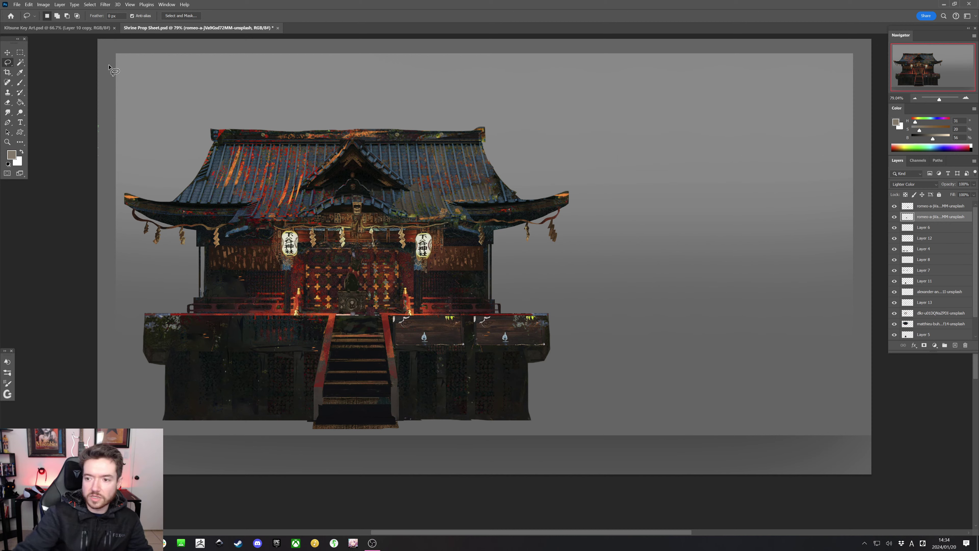
# Merge the two wooden patch layers into one and set the merged layer's blend mode to Lighter Color
pyautogui.keyDown('shift'); pyautogui.click(928, 206); pyautogui.keyUp('shift')
pyautogui.rightClick(929, 206)
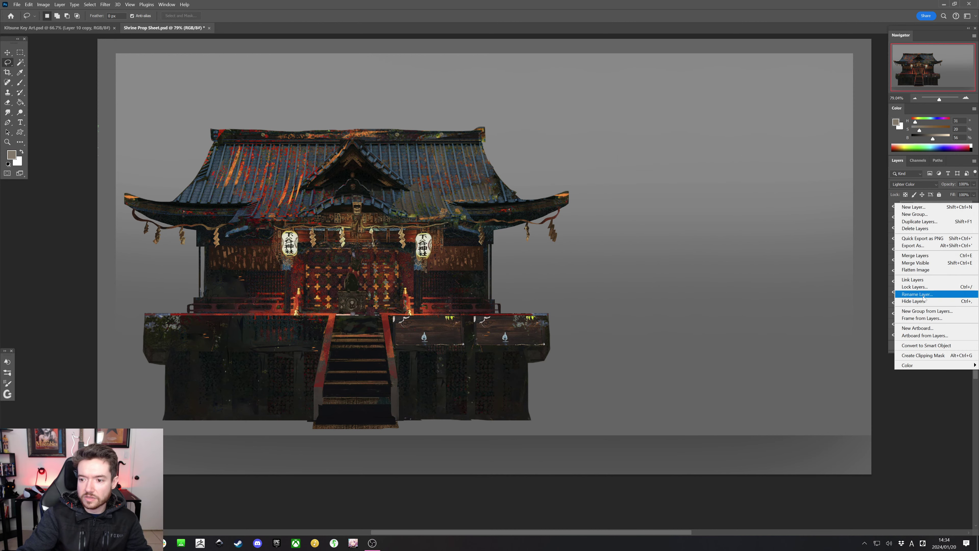
pyautogui.click(925, 255)
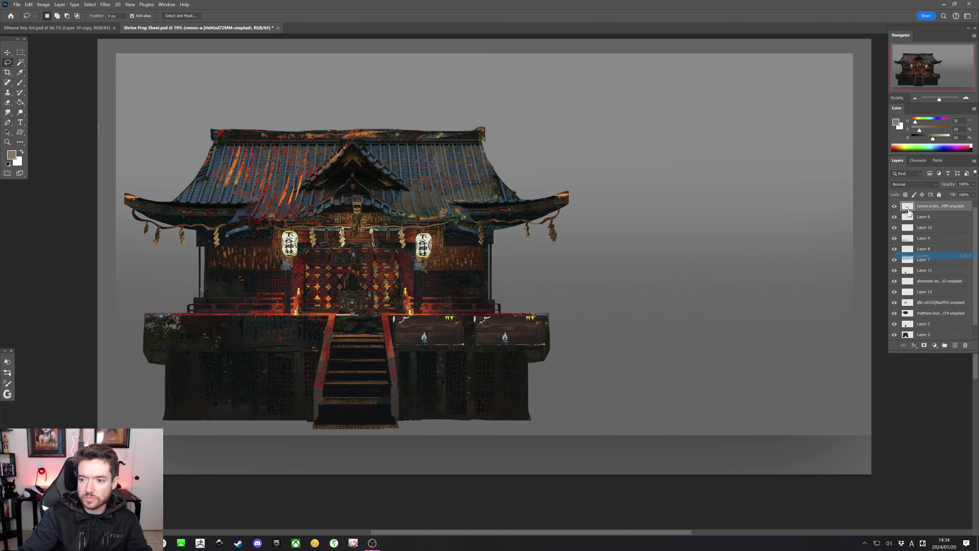
pyautogui.click(907, 186)
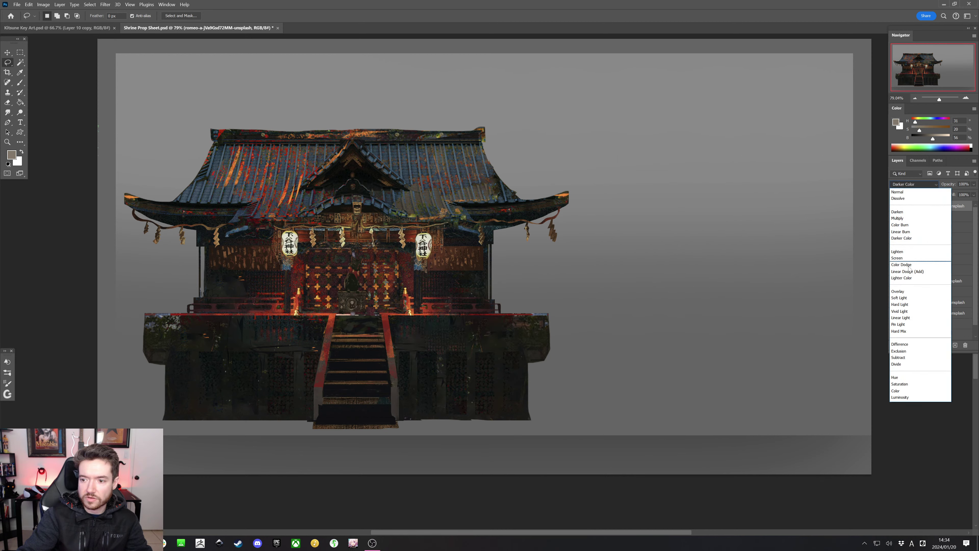
pyautogui.click(909, 278)
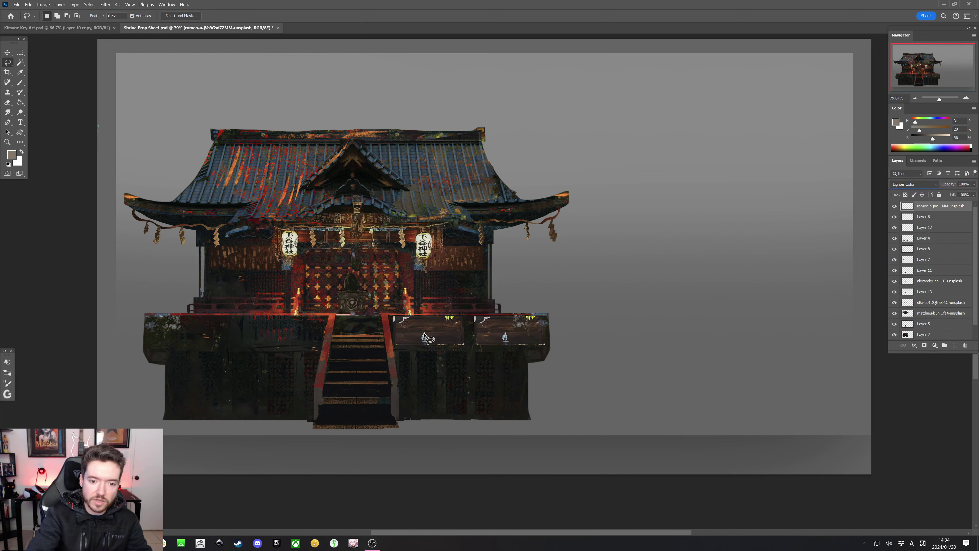
# Remove the bright lantern spots and the white marks in the upper left corner of both wooden patches with Content-Aware Fill
pyautogui.moveTo(424, 335); pyautogui.dragTo(425, 334)
pyautogui.keyDown('shift'); pyautogui.moveTo(508, 347); pyautogui.dragTo(507, 346); pyautogui.keyUp('shift')
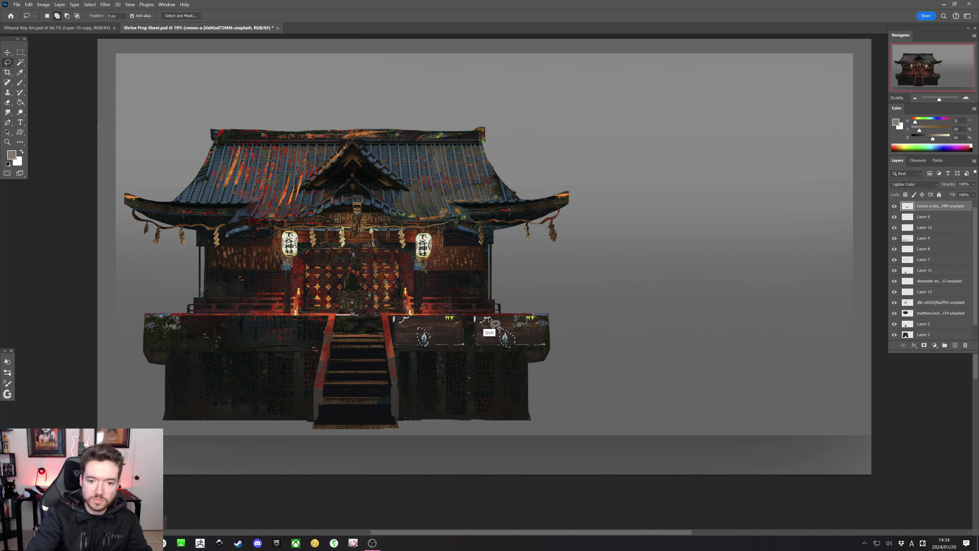
pyautogui.keyDown('shift'); pyautogui.moveTo(487, 314); pyautogui.dragTo(486, 315); pyautogui.keyUp('shift')
pyautogui.keyDown('shift'); pyautogui.moveTo(405, 315); pyautogui.dragTo(404, 315); pyautogui.keyUp('shift')
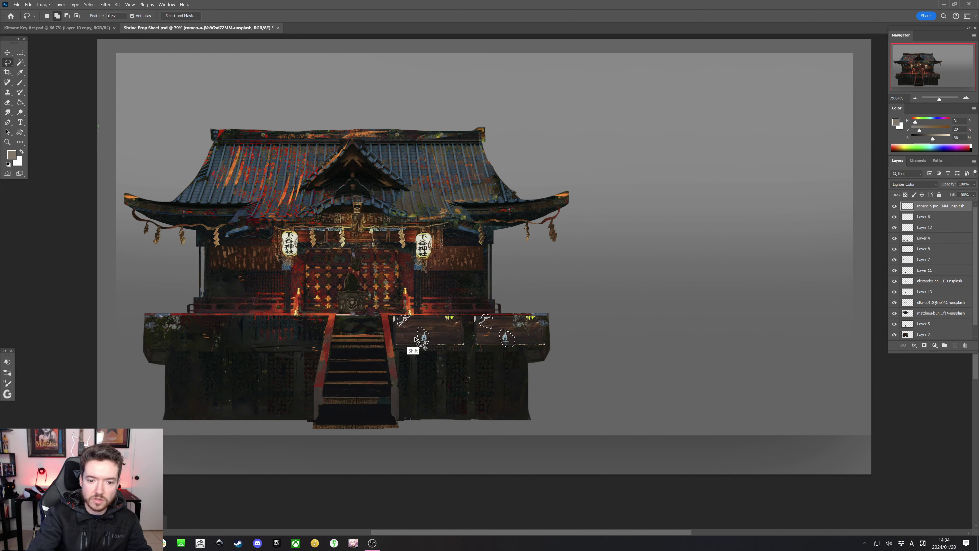
pyautogui.hotkey('shift', 'BackSpace')
pyautogui.press('Return')
pyautogui.hotkey('ctrl', 'd')
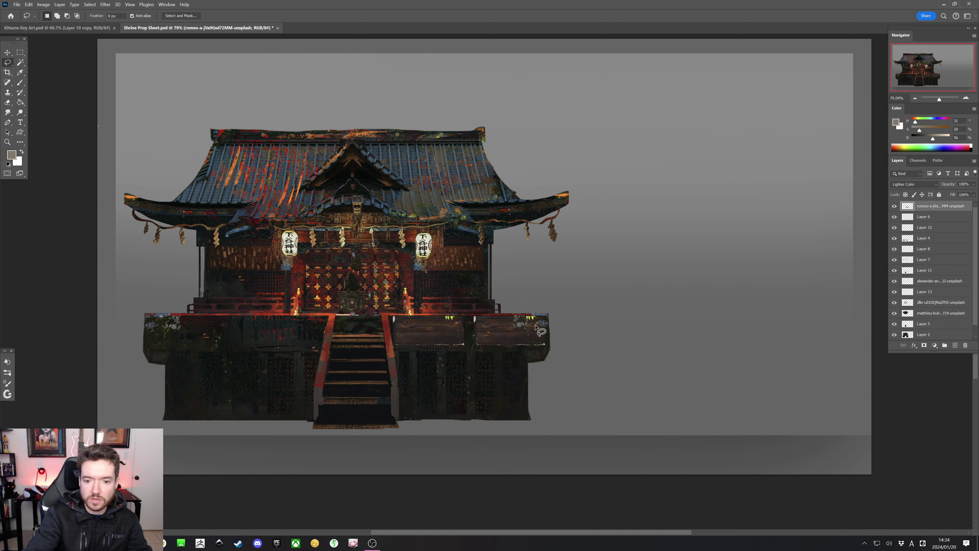
# Remove the small bright yellow-green spots along the upper edge of both wooden patches with Content-Aware Fill
pyautogui.moveTo(528, 324); pyautogui.dragTo(528, 323)
pyautogui.moveTo(450, 326)
pyautogui.keyDown('shift'); pyautogui.mouseDown()
pyautogui.moveTo(444, 316)
pyautogui.moveTo(450, 325)
pyautogui.mouseUp(); pyautogui.keyUp('shift')
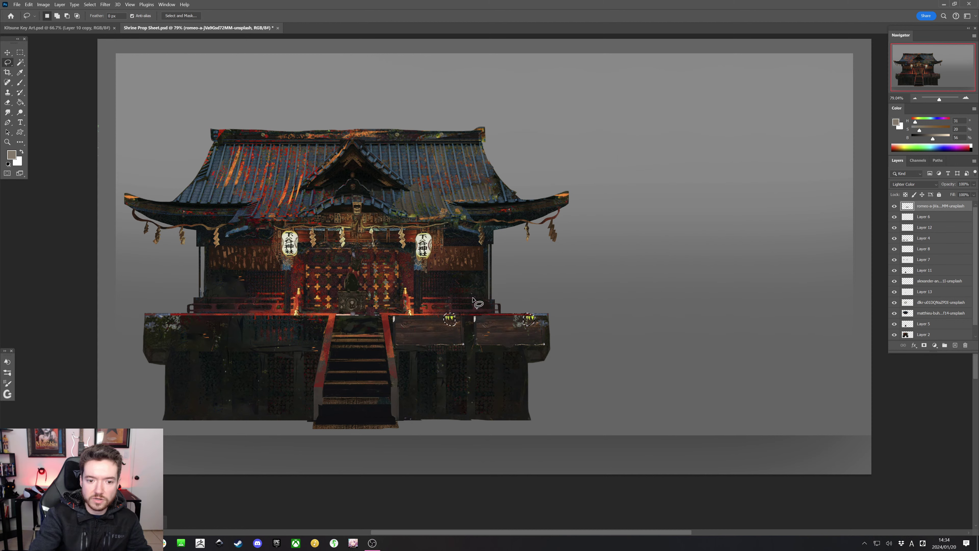
pyautogui.hotkey('shift', 'BackSpace')
pyautogui.press('Return')
pyautogui.hotkey('ctrl', 'd')
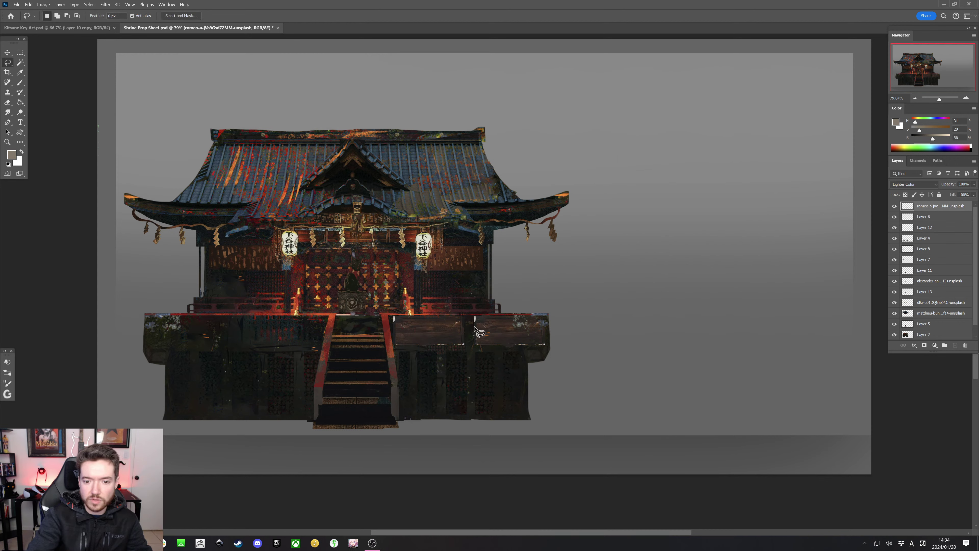
# Fill the gap between the two wooden patches and the strip beside the stairs with Content-Aware Fill to form one continuous plank
pyautogui.moveTo(446, 328); pyautogui.dragTo(498, 321)
pyautogui.hotkey('shift', 'BackSpace')
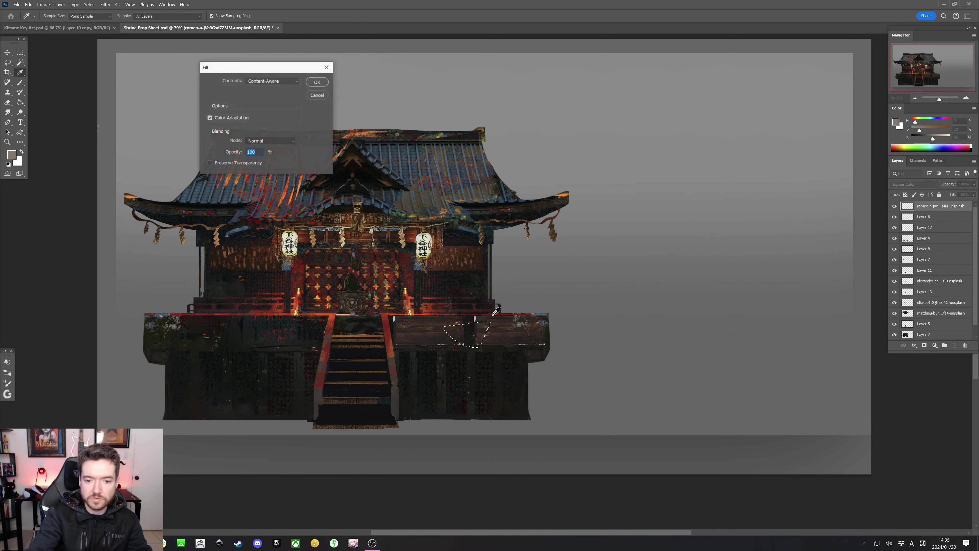
pyautogui.press('Return')
pyautogui.hotkey('ctrl', 'd')
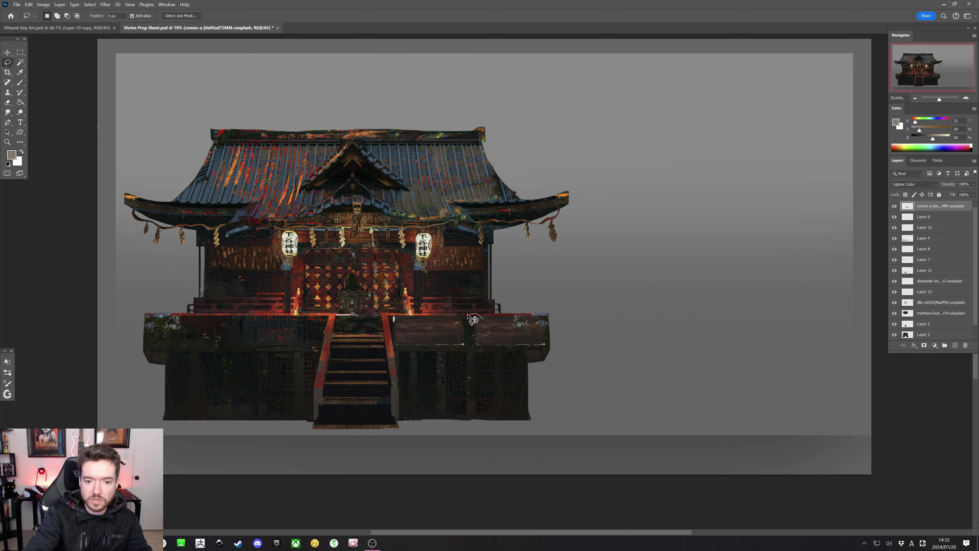
pyautogui.moveTo(470, 318)
pyautogui.mouseDown()
pyautogui.moveTo(482, 339)
pyautogui.moveTo(462, 343)
pyautogui.moveTo(456, 320)
pyautogui.mouseUp()
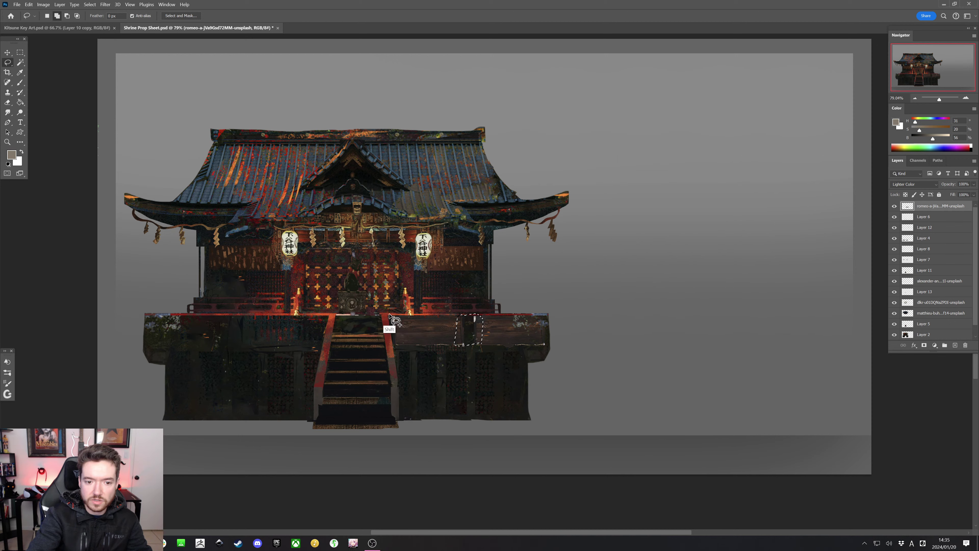
pyautogui.moveTo(390, 316)
pyautogui.mouseDown()
pyautogui.moveTo(393, 347)
pyautogui.moveTo(403, 344)
pyautogui.mouseUp()
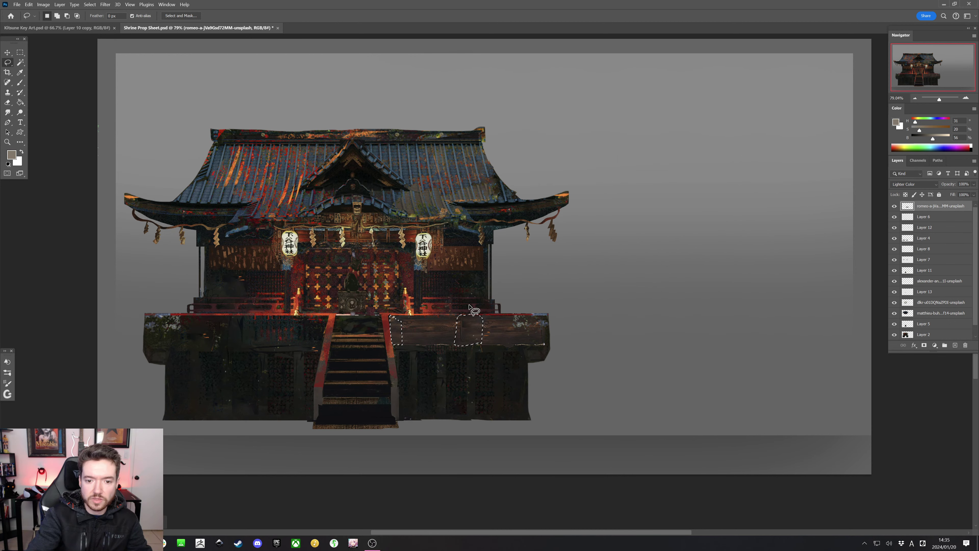
pyautogui.hotkey('ctrl', 'd')
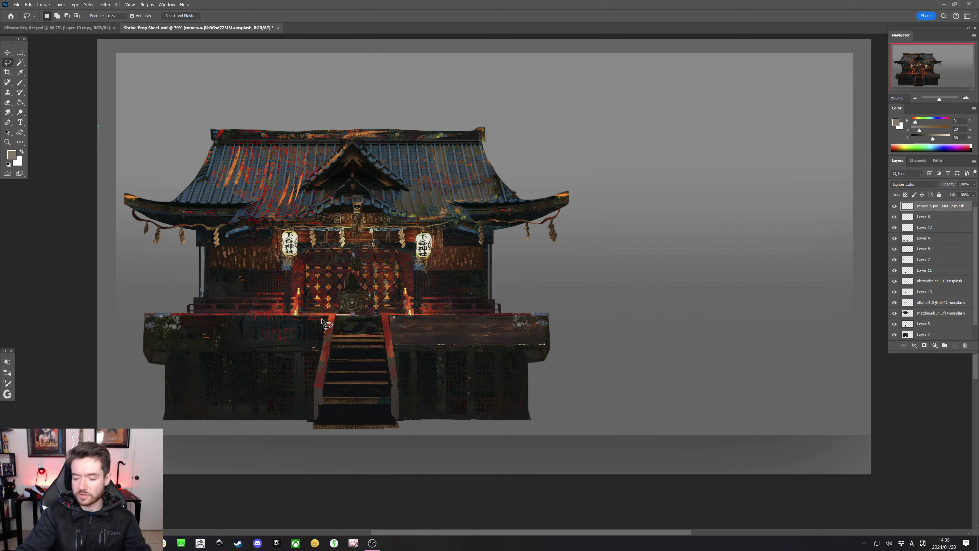
# Duplicate the finished wooden plank layer and place the copy across the shrine base left of the stairs
pyautogui.hotkey('ctrl', 'j')
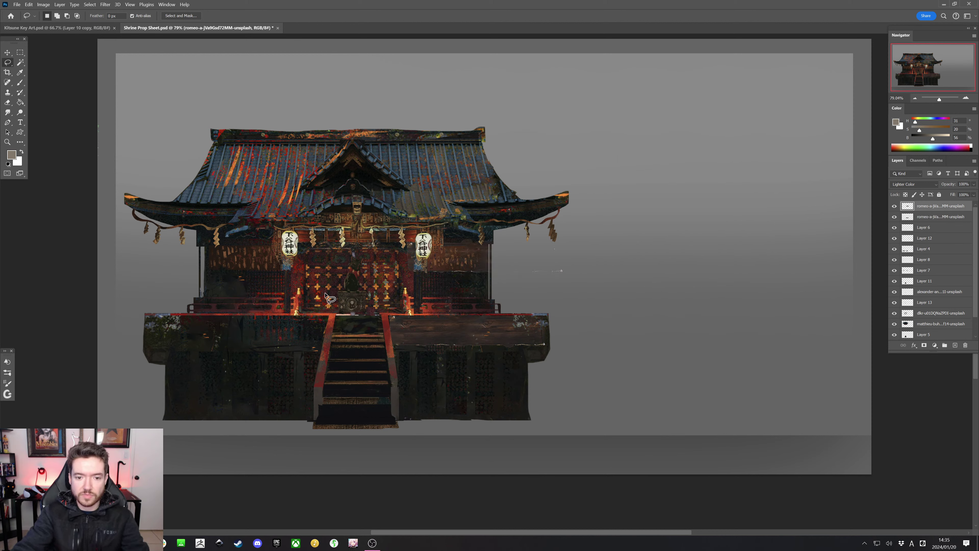
pyautogui.hotkey('ctrl', 't')
pyautogui.moveTo(491, 268)
pyautogui.mouseDown()
pyautogui.moveTo(242, 347)
pyautogui.moveTo(253, 341)
pyautogui.moveTo(232, 338)
pyautogui.mouseUp()
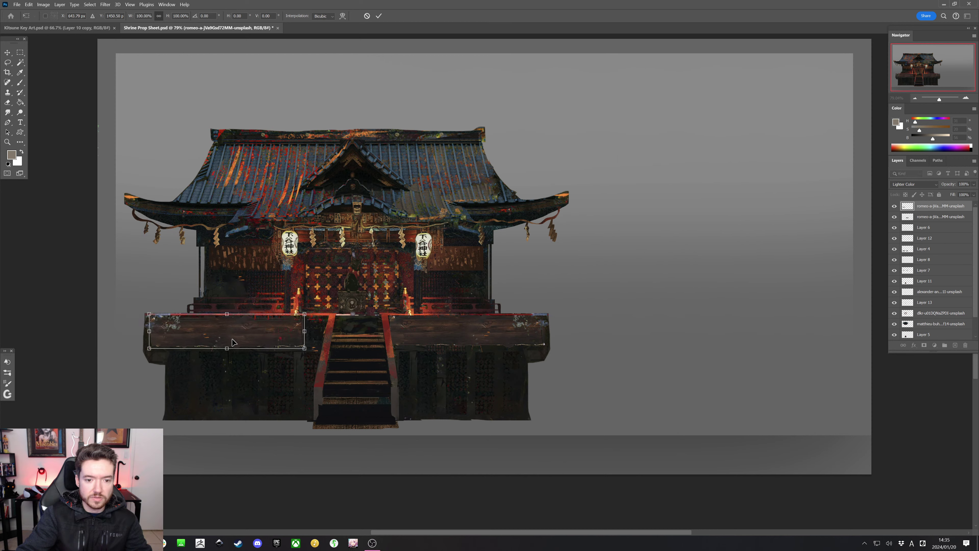
pyautogui.press('Return')
pyautogui.press('l')
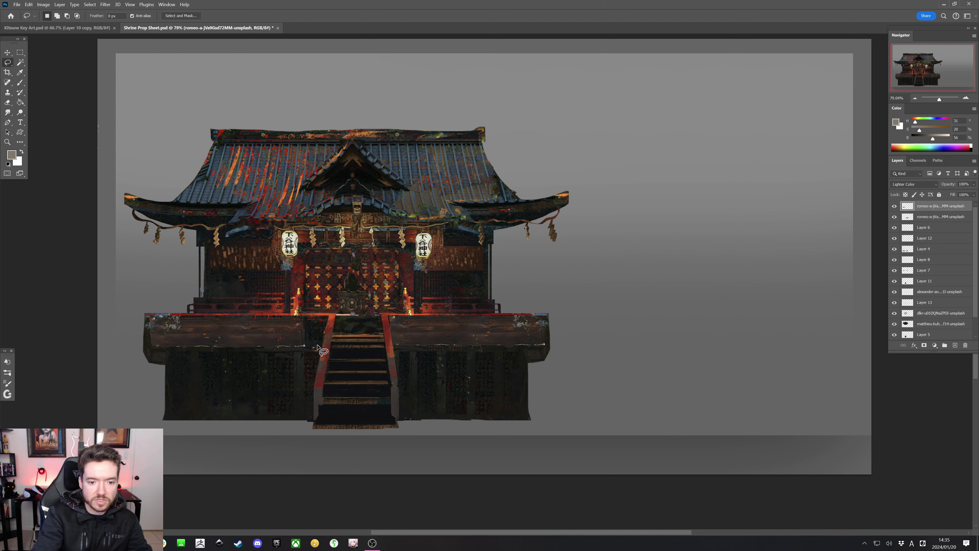
pyautogui.moveTo(317, 346)
pyautogui.mouseDown()
pyautogui.moveTo(315, 312)
pyautogui.moveTo(335, 323)
pyautogui.mouseUp()
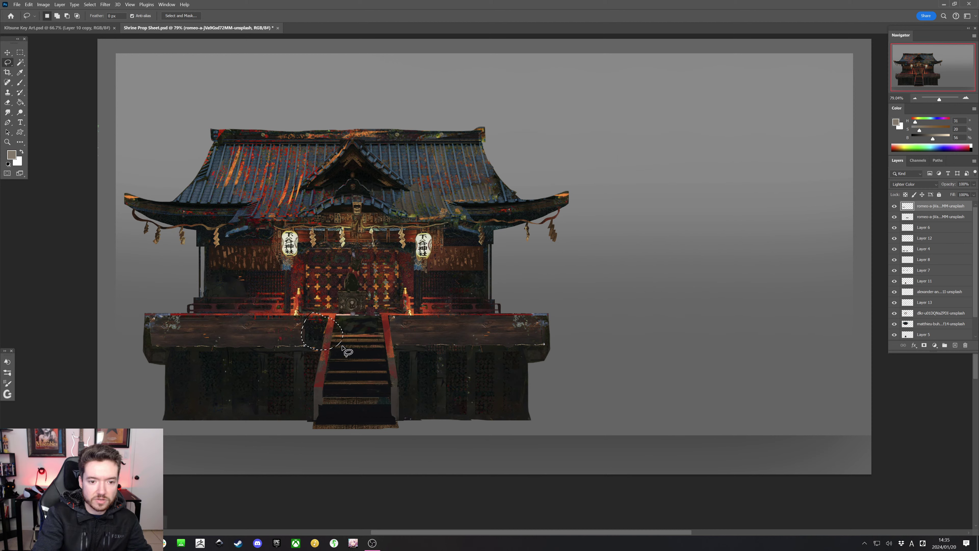
pyautogui.hotkey('ctrl', 'd')
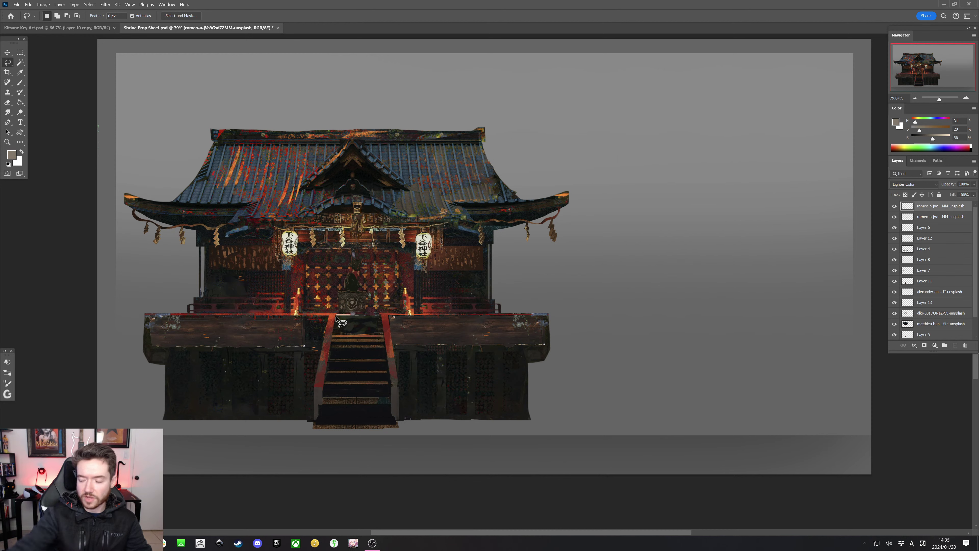
# Duplicate all layers from Layer 2 up to Layer 6 and merge the copies into a single layer
pyautogui.scroll(-2, 949, 261)
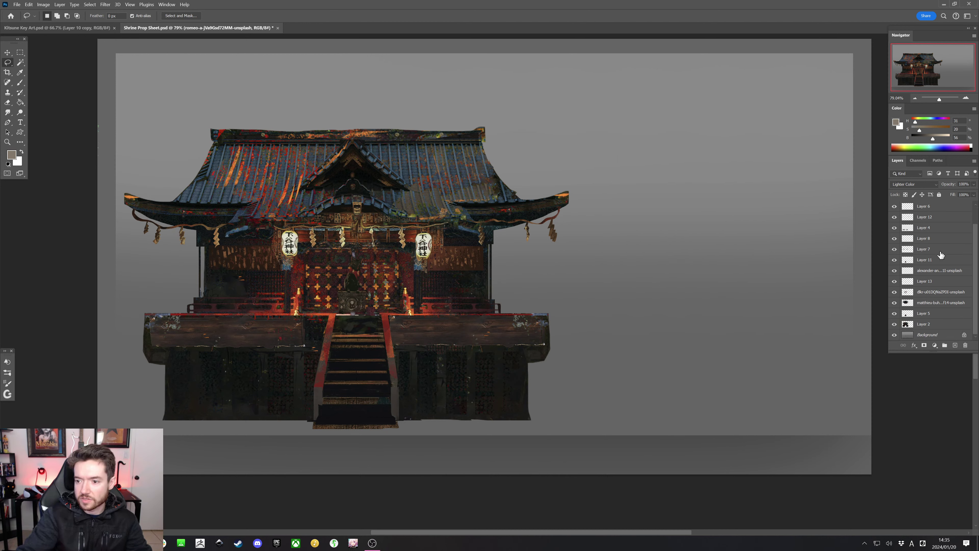
pyautogui.click(921, 325)
pyautogui.scroll(2, 909, 238)
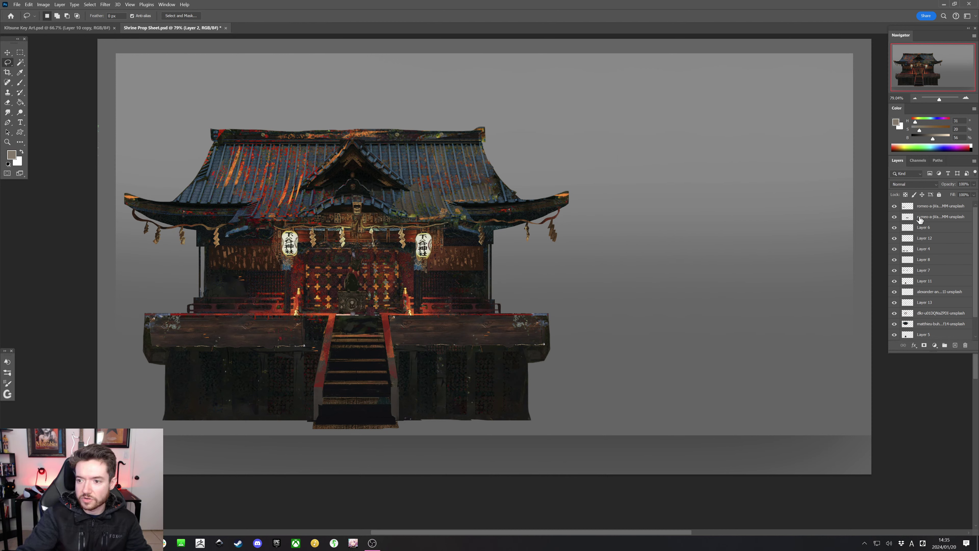
pyautogui.keyDown('shift'); pyautogui.click(922, 231); pyautogui.keyUp('shift')
pyautogui.rightClick(921, 232)
pyautogui.click(918, 249)
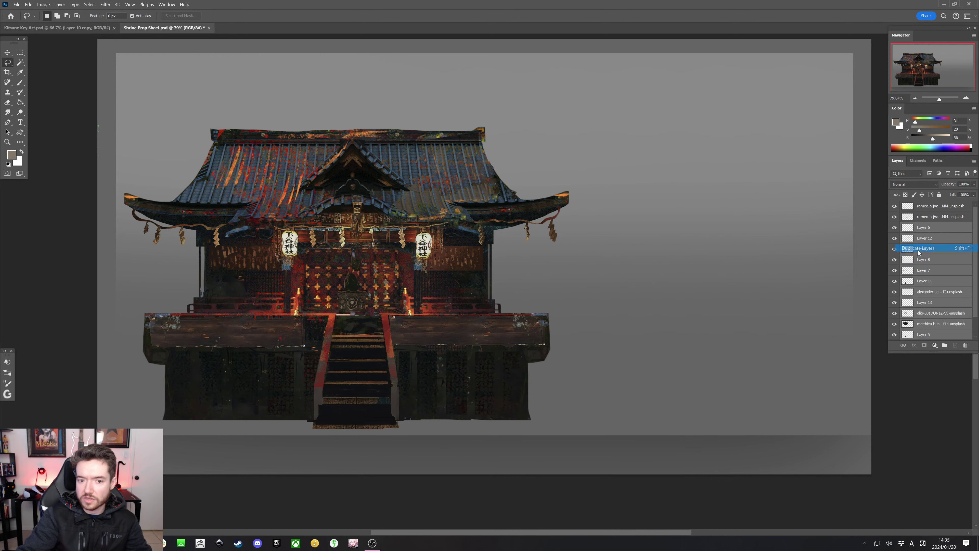
pyautogui.click(337, 86)
pyautogui.rightClick(918, 263)
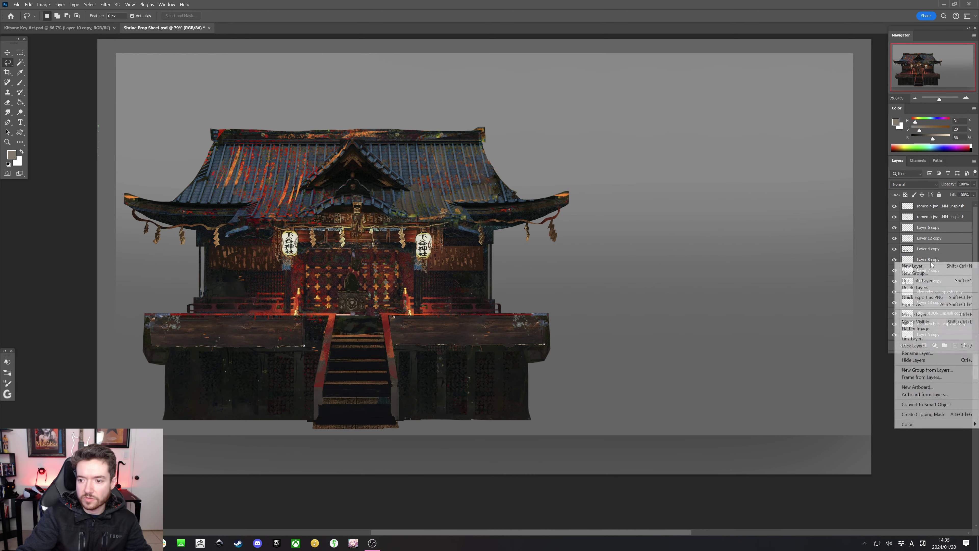
pyautogui.click(928, 314)
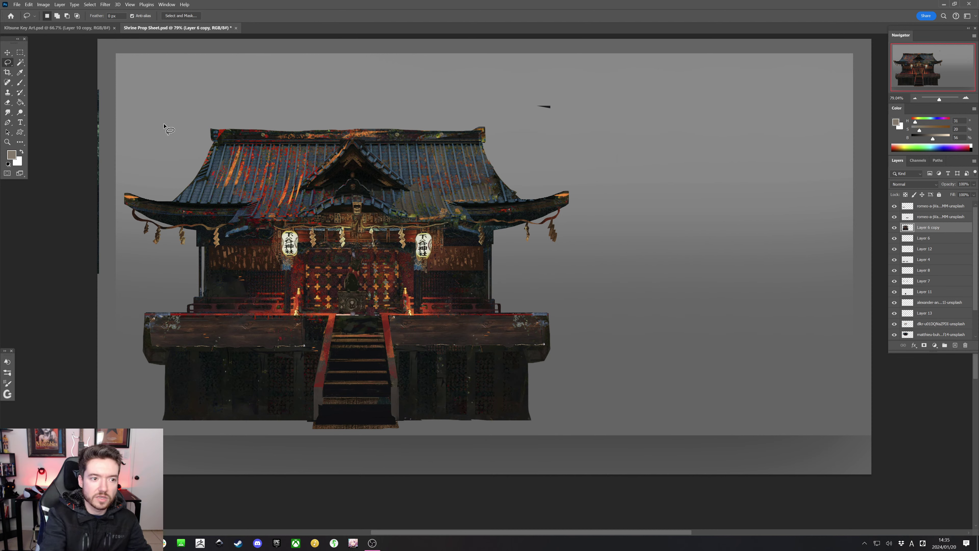
# Delete the stray fragments above the roof's right side and along the canvas's left edge from the merged layer
pyautogui.moveTo(575, 89); pyautogui.dragTo(563, 79)
pyautogui.moveTo(66, 73)
pyautogui.mouseDown()
pyautogui.moveTo(134, 62)
pyautogui.moveTo(110, 171)
pyautogui.moveTo(117, 277)
pyautogui.moveTo(56, 223)
pyautogui.moveTo(96, 85)
pyautogui.mouseUp()
pyautogui.press('Delete')
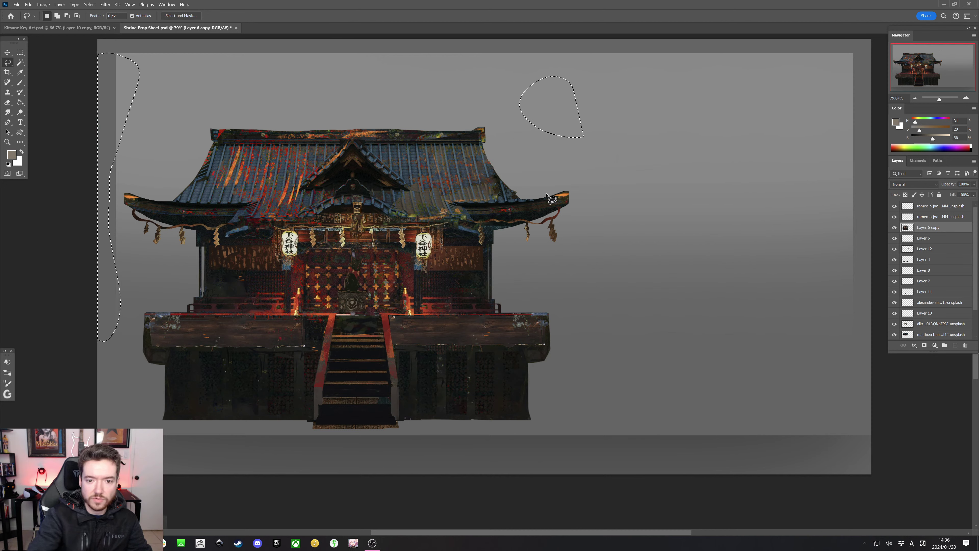
pyautogui.hotkey('ctrl', 'd')
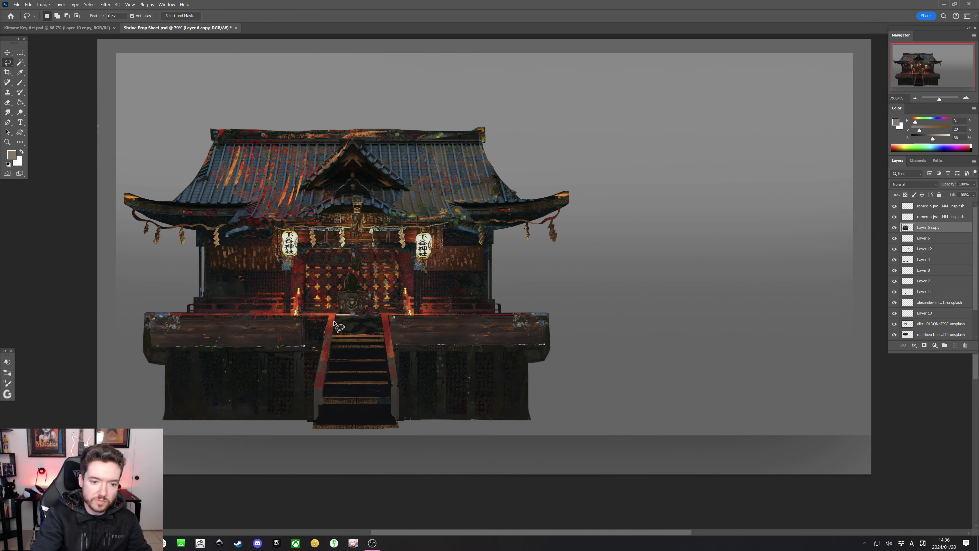
# Cut out the stairs' left rail on the merged layer with the Polygonal Lasso and shift it left to widen the stairs
pyautogui.rightClick(8, 62)
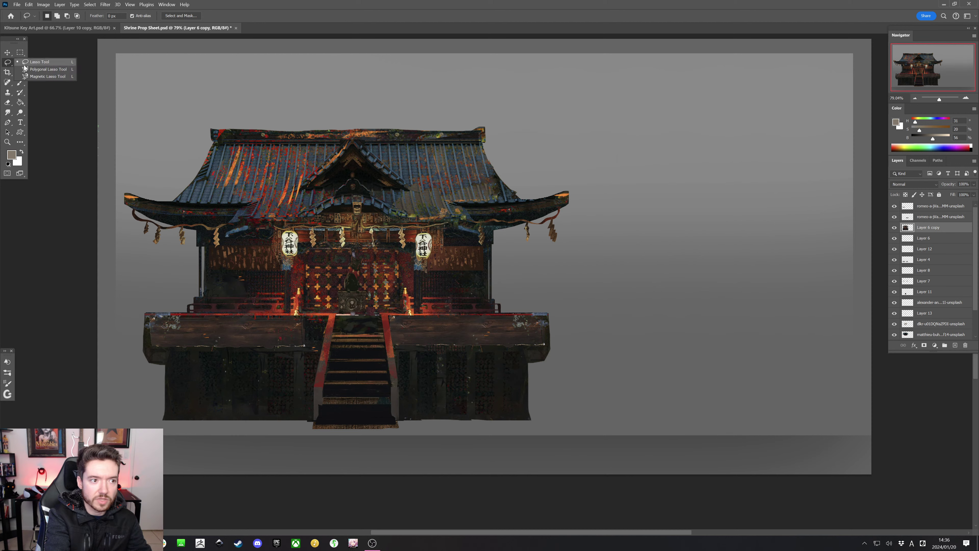
pyautogui.click(35, 69)
pyautogui.click(335, 314)
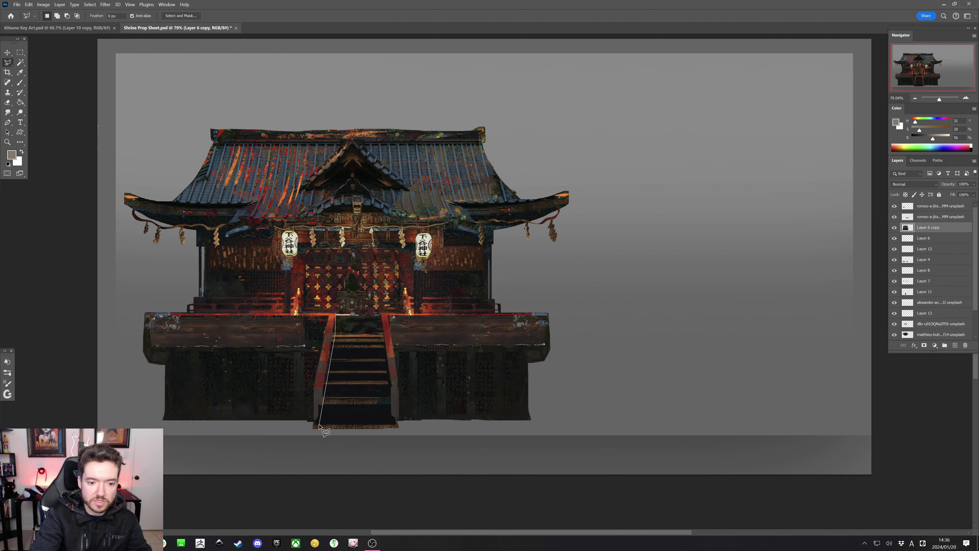
pyautogui.press('Escape')
pyautogui.click(339, 339)
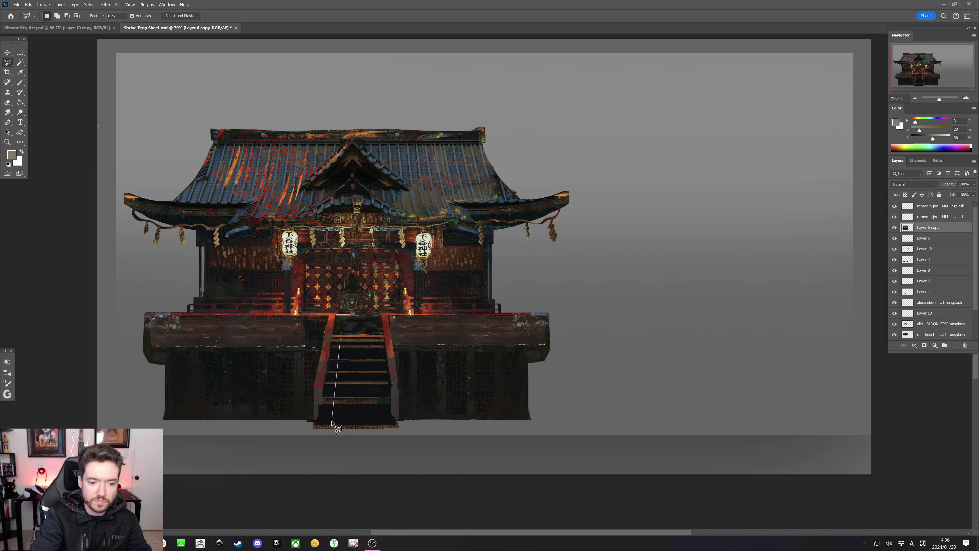
pyautogui.click(314, 422)
pyautogui.click(314, 387)
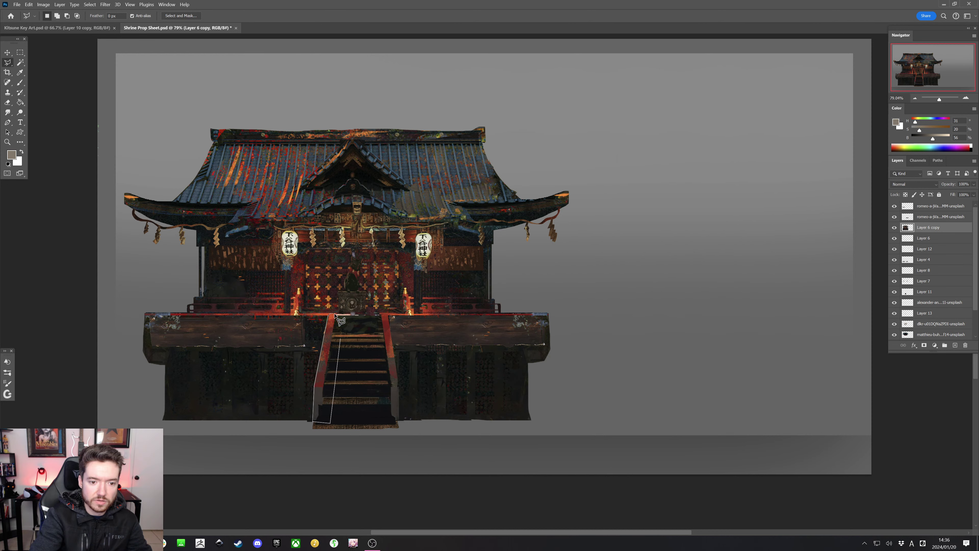
pyautogui.keyDown('ctrl'); pyautogui.click(339, 345); pyautogui.keyUp('ctrl')
pyautogui.hotkey('ctrl', 't')
pyautogui.moveTo(335, 360); pyautogui.dragTo(312, 360)
pyautogui.press('Return')
pyautogui.hotkey('ctrl', 'd')
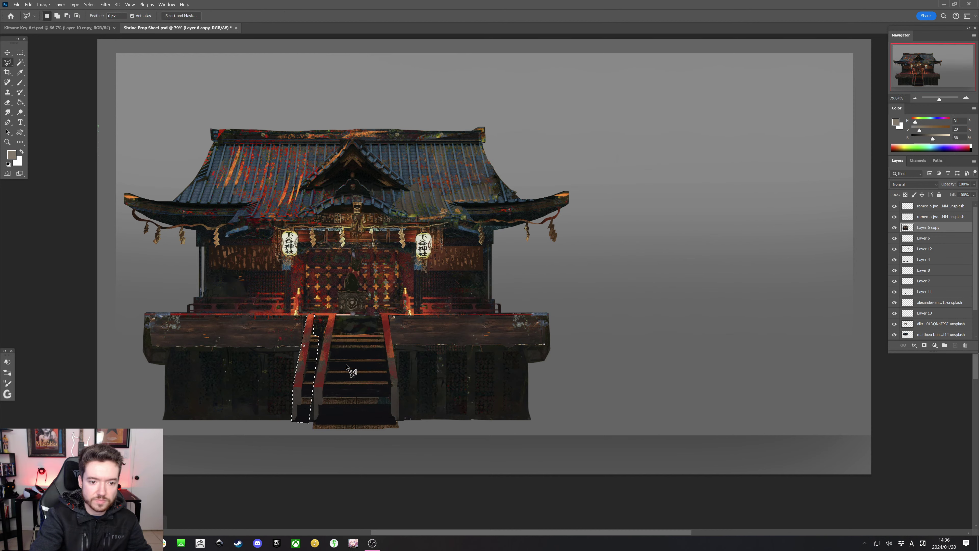
# Select the gap left by the moved rail with a contiguous Magic Wand and paint over the old rail with colours sampled from the steps
pyautogui.click(20, 62)
pyautogui.click(325, 340)
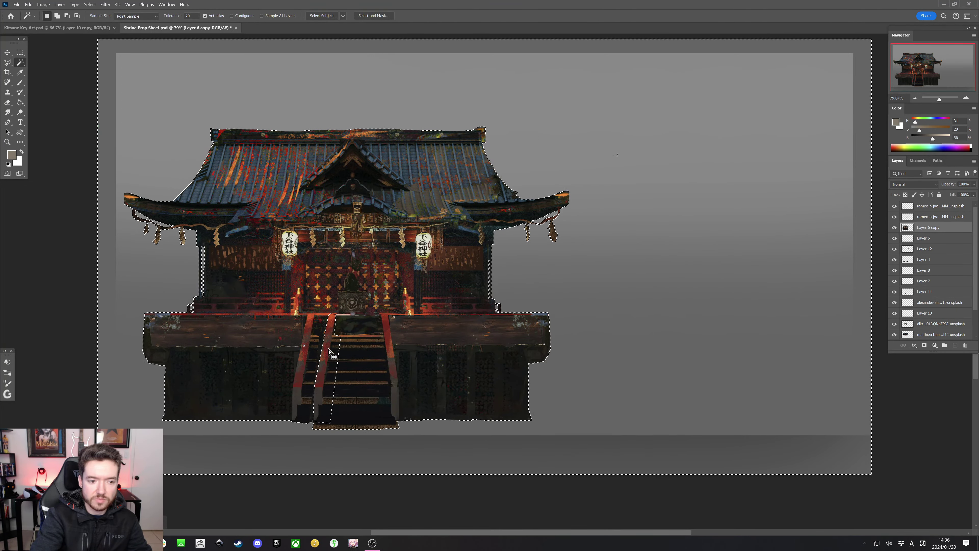
pyautogui.hotkey('ctrl', 'd')
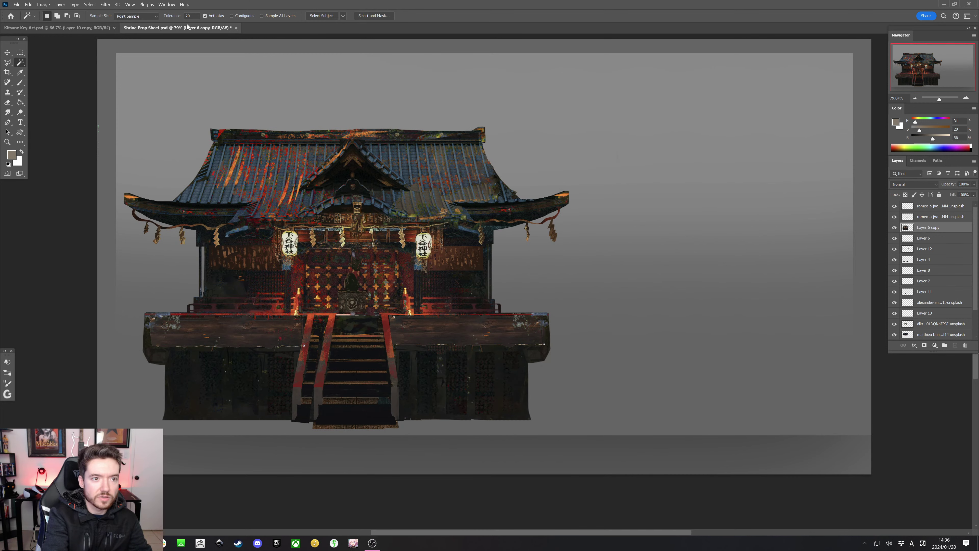
pyautogui.click(233, 16)
pyautogui.click(325, 374)
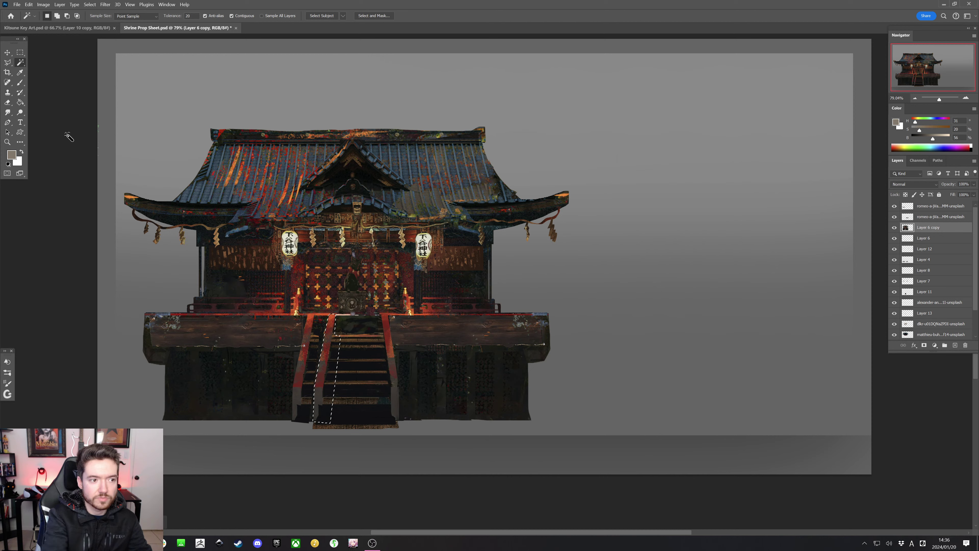
pyautogui.press('b')
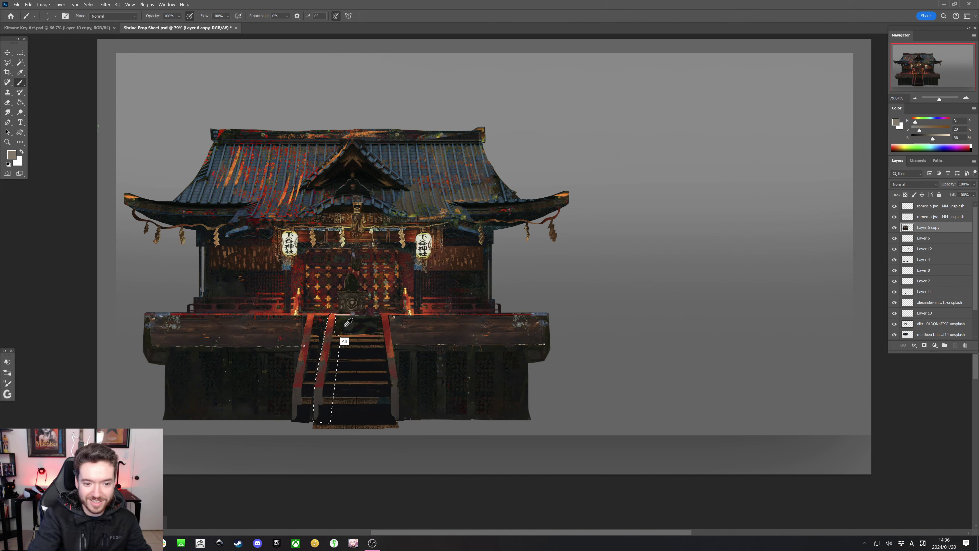
pyautogui.keyDown('alt'); pyautogui.click(341, 339); pyautogui.keyUp('alt')
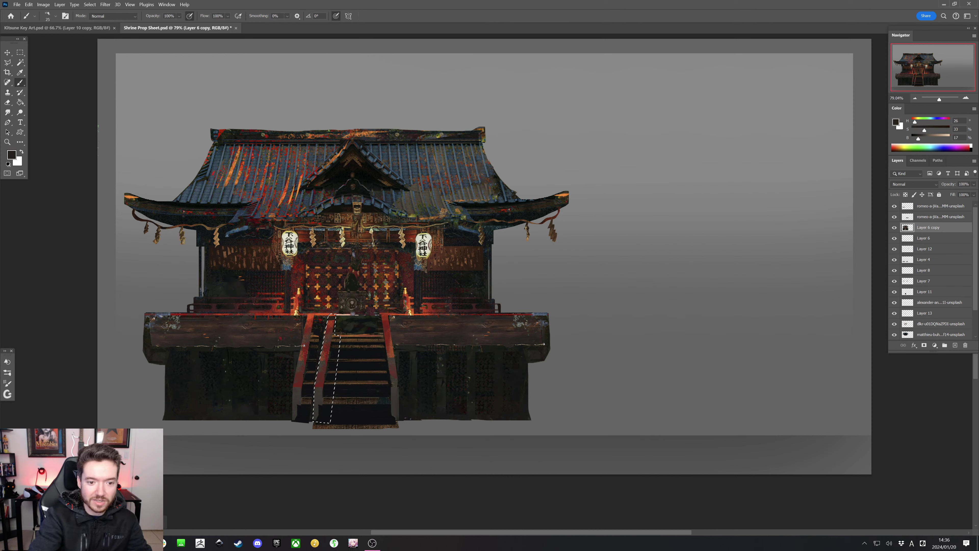
pyautogui.keyDown('alt'); pyautogui.click(345, 321); pyautogui.keyUp('alt')
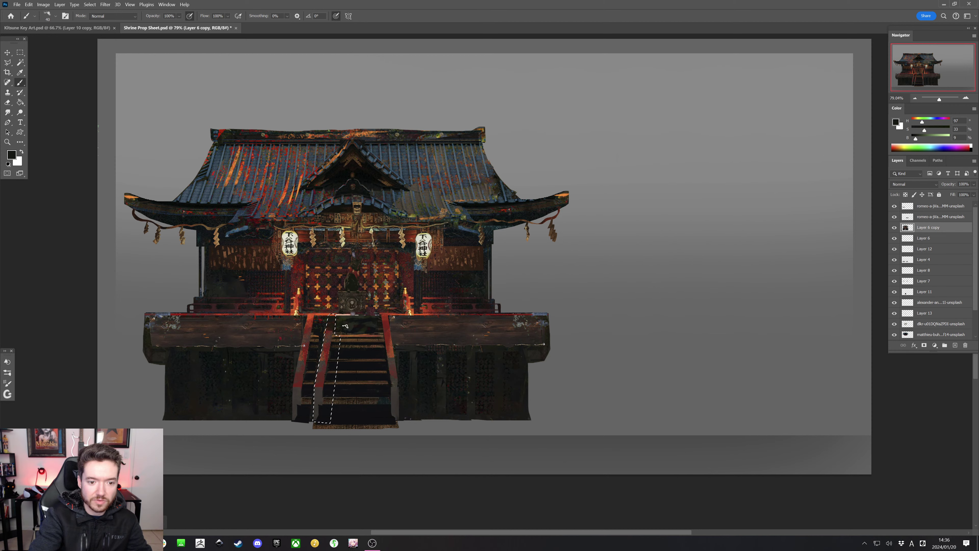
pyautogui.keyDown('alt'); pyautogui.click(345, 336); pyautogui.keyUp('alt')
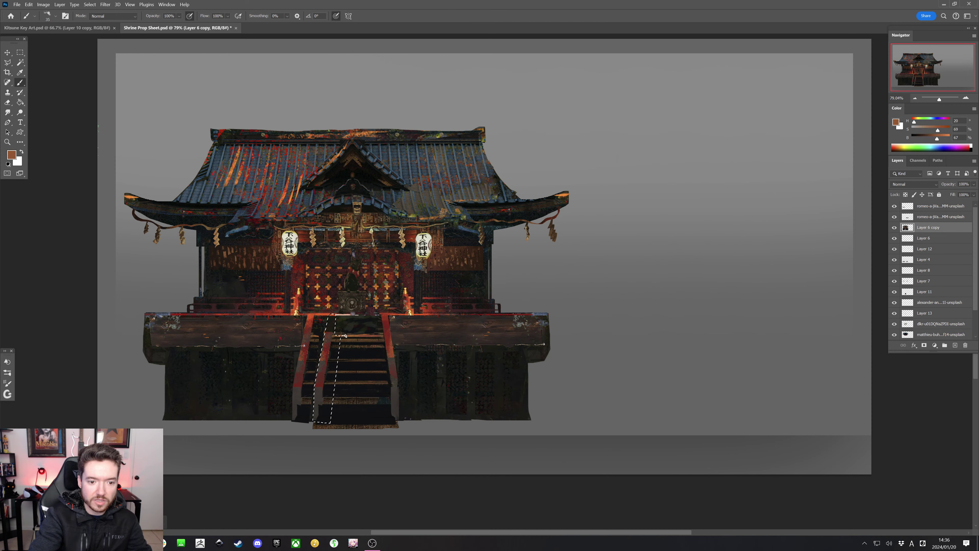
pyautogui.keyDown('alt'); pyautogui.click(326, 332); pyautogui.keyUp('alt')
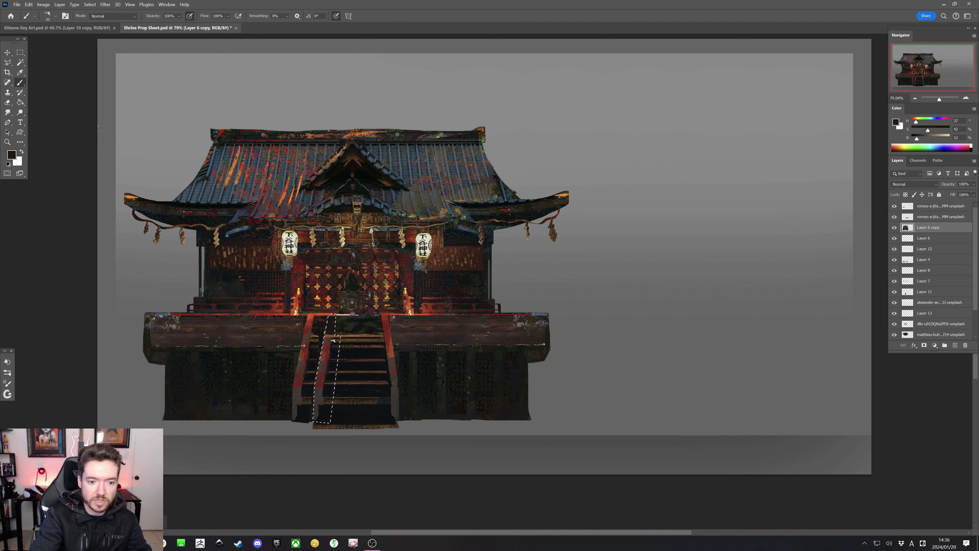
pyautogui.keyDown('alt'); pyautogui.click(335, 338); pyautogui.keyUp('alt')
pyautogui.keyDown('alt'); pyautogui.click(335, 341); pyautogui.keyUp('alt')
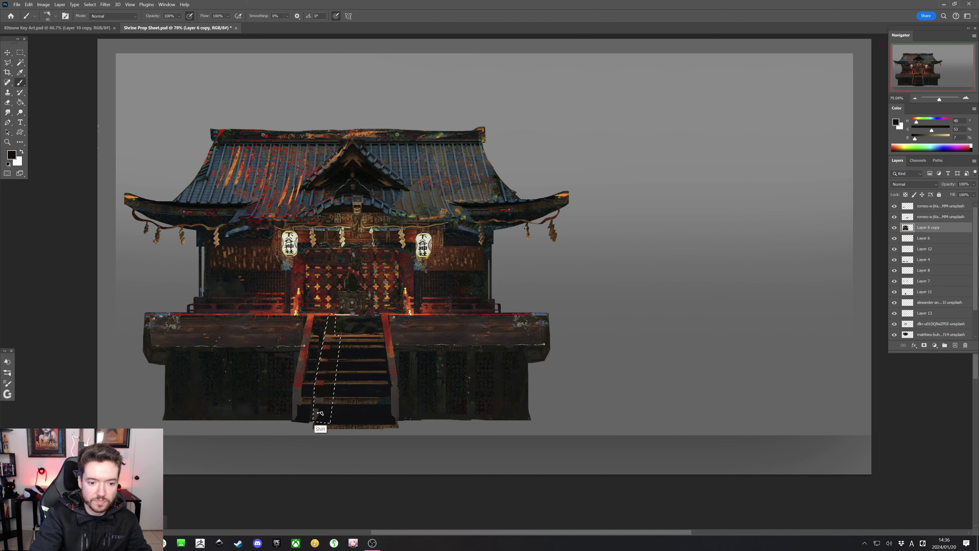
# Paint the lower step edges across the selected gap with sampled brown tones and a smaller brush, and clear the selection
pyautogui.keyDown('alt'); pyautogui.click(321, 396); pyautogui.keyUp('alt')
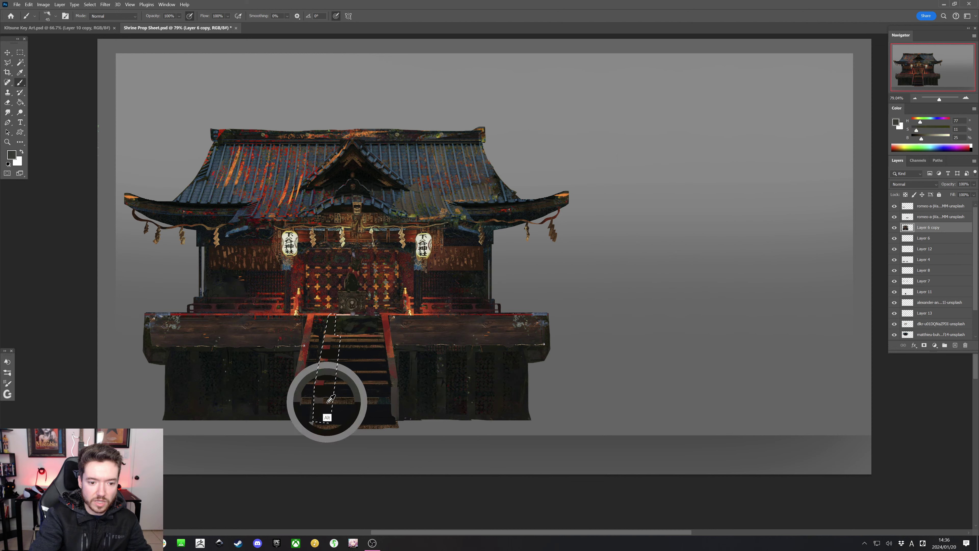
pyautogui.keyDown('alt'); pyautogui.click(331, 382); pyautogui.keyUp('alt')
pyautogui.press('[')
pyautogui.press('[')
pyautogui.press('[')
pyautogui.press('[')
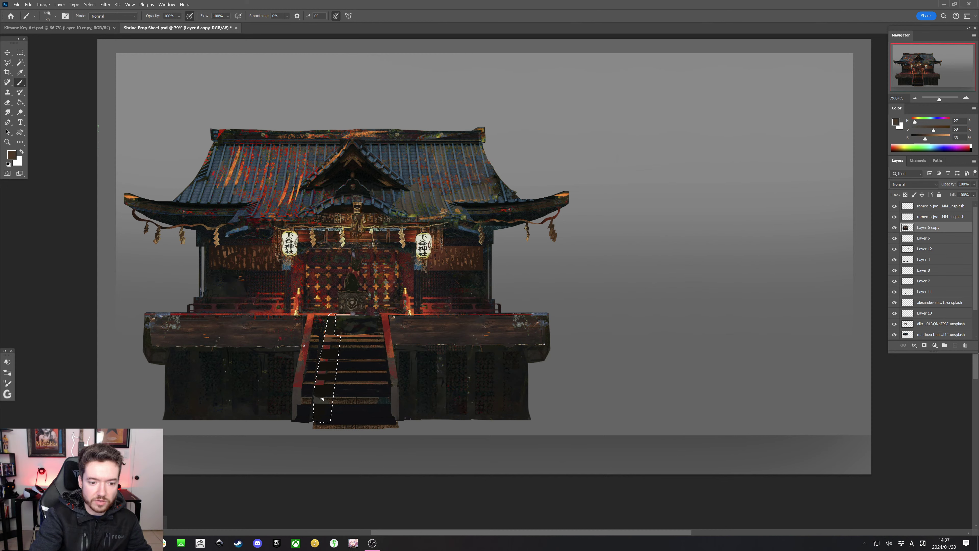
pyautogui.press('[')
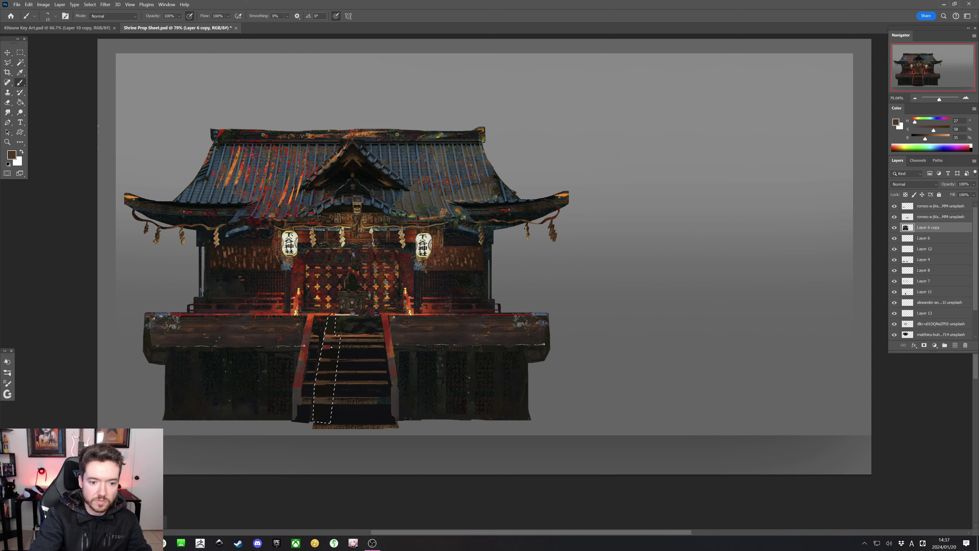
pyautogui.hotkey('ctrl', 'd')
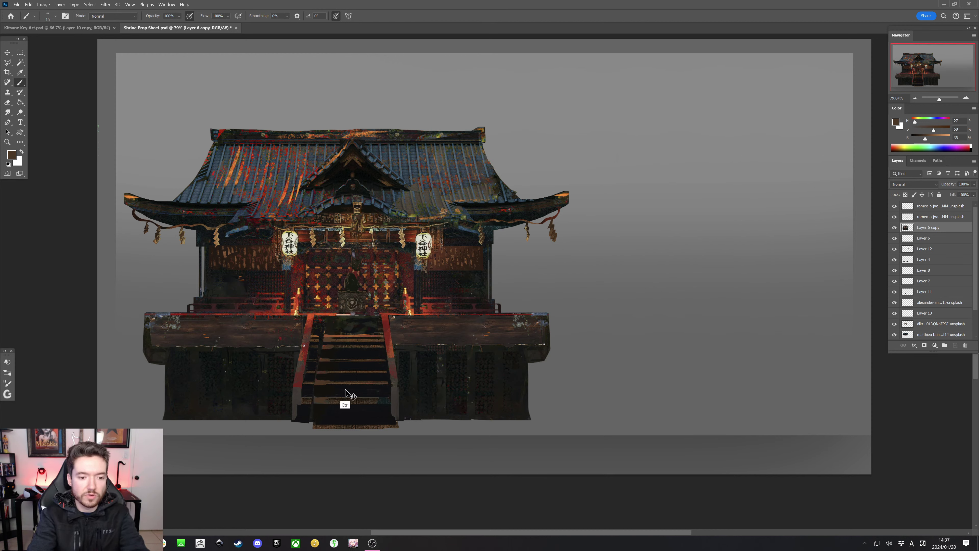
# Extend the dark risers and brown step edges up to the moved rail by painting with colours sampled from the stairs
pyautogui.press('[')
pyautogui.keyDown('alt'); pyautogui.click(306, 424); pyautogui.keyUp('alt')
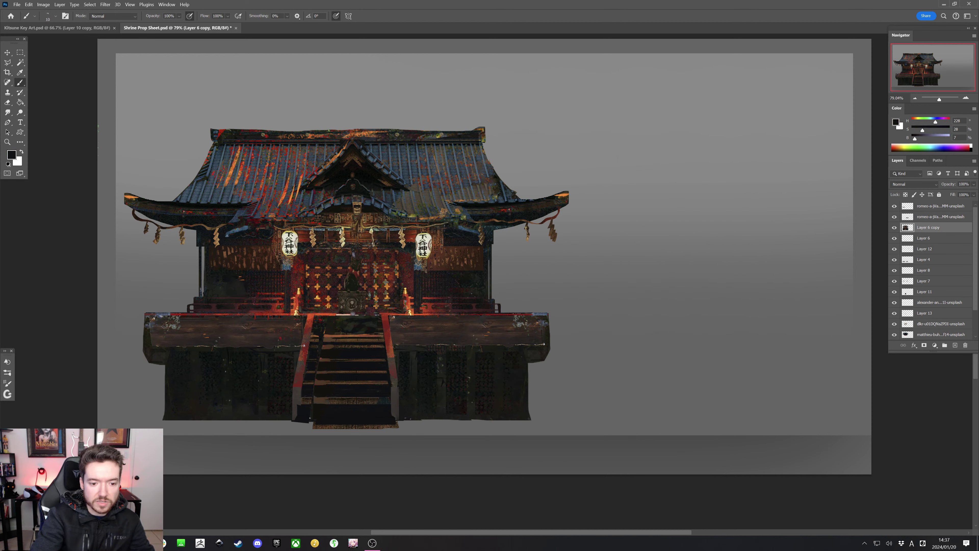
pyautogui.keyDown('alt'); pyautogui.click(314, 421); pyautogui.keyUp('alt')
pyautogui.keyDown('alt'); pyautogui.click(318, 400); pyautogui.keyUp('alt')
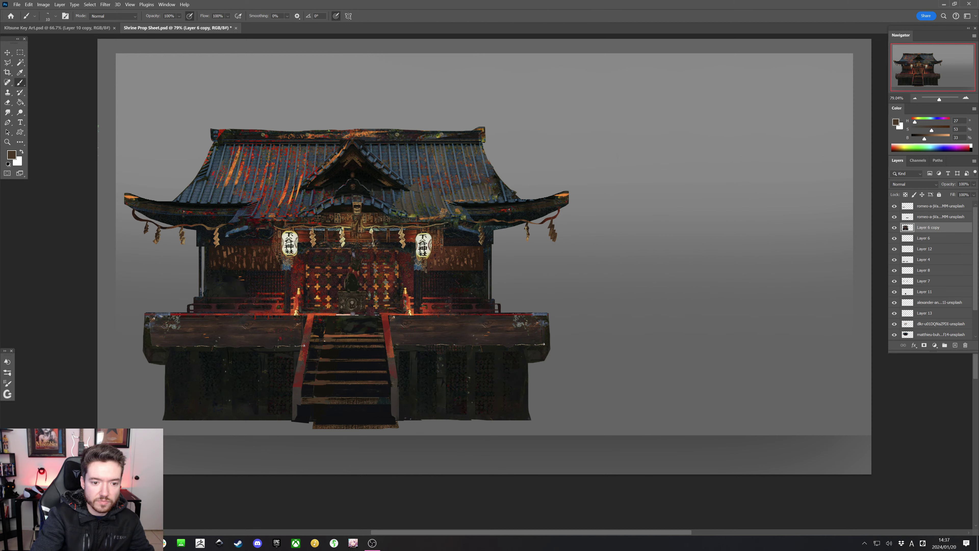
pyautogui.keyDown('alt'); pyautogui.click(328, 332); pyautogui.keyUp('alt')
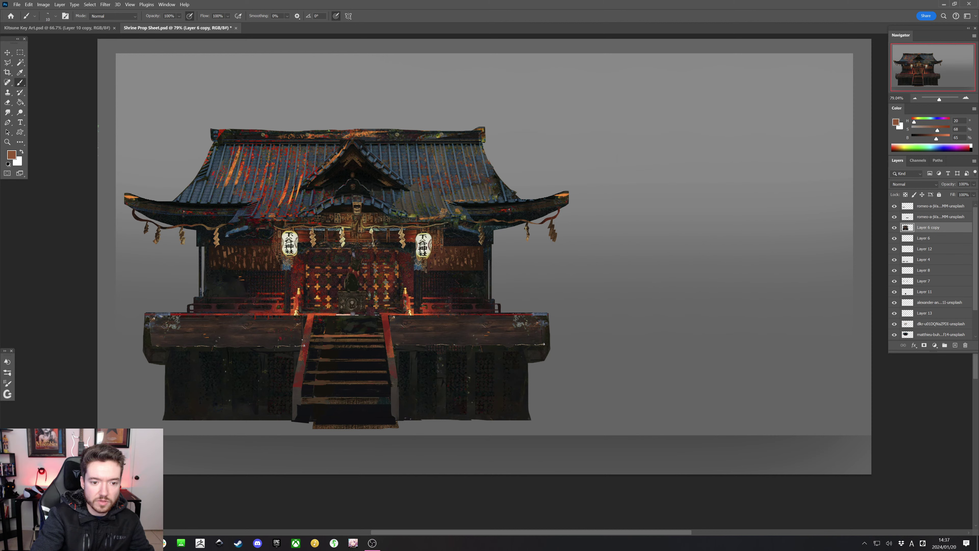
pyautogui.keyDown('alt'); pyautogui.click(328, 343); pyautogui.keyUp('alt')
pyautogui.keyDown('alt'); pyautogui.click(325, 354); pyautogui.keyUp('alt')
pyautogui.press(']')
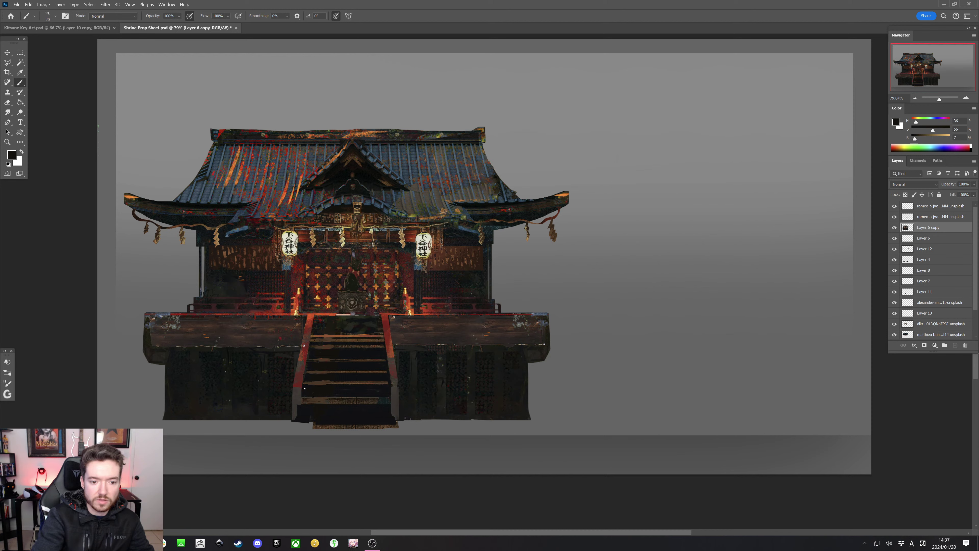
# Paint the bases of the stair rails and the dark lower edge of the bottom step with sampled colours
pyautogui.keyDown('alt'); pyautogui.click(318, 416); pyautogui.keyUp('alt')
pyautogui.keyDown('alt'); pyautogui.click(297, 401); pyautogui.keyUp('alt')
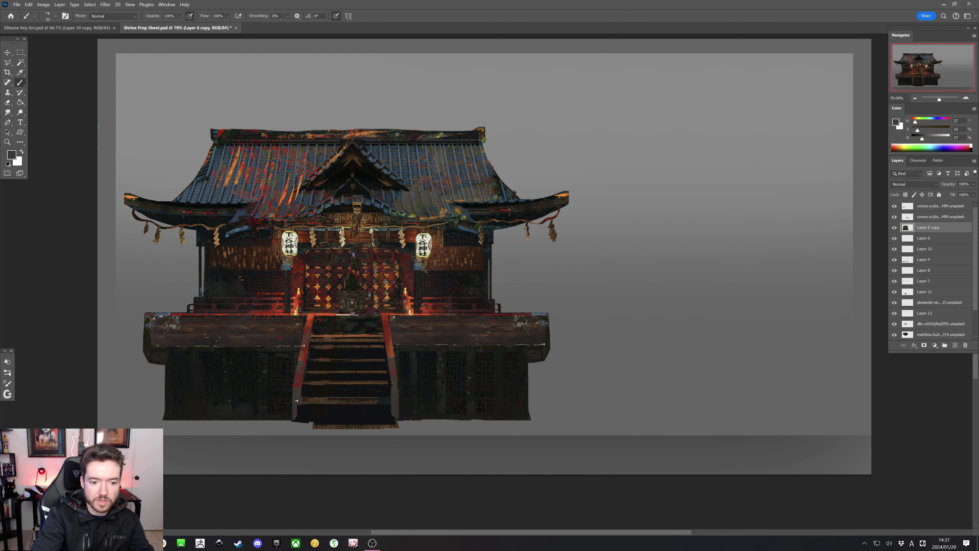
pyautogui.keyDown('shift'); pyautogui.click(297, 420); pyautogui.keyUp('shift')
pyautogui.keyDown('alt'); pyautogui.click(397, 411); pyautogui.keyUp('alt')
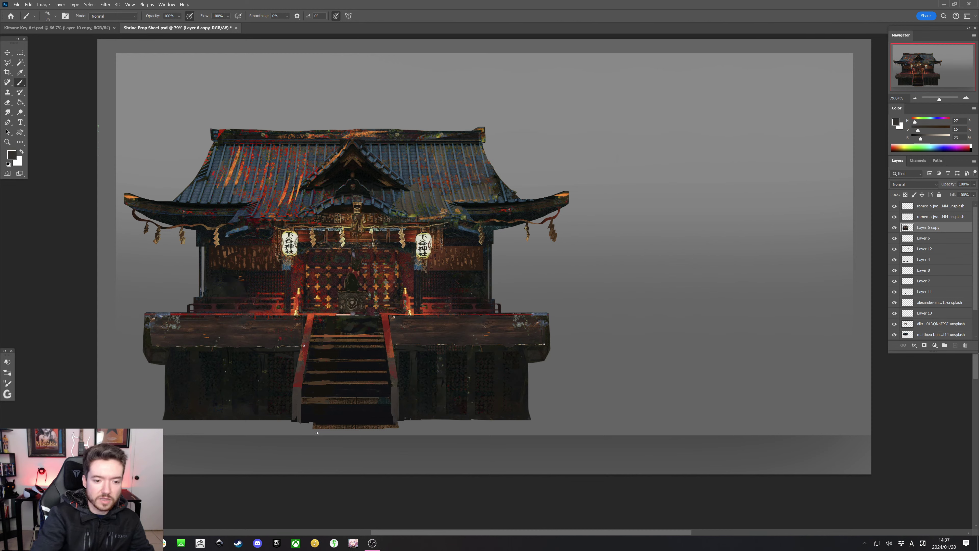
pyautogui.keyDown('alt'); pyautogui.click(314, 416); pyautogui.keyUp('alt')
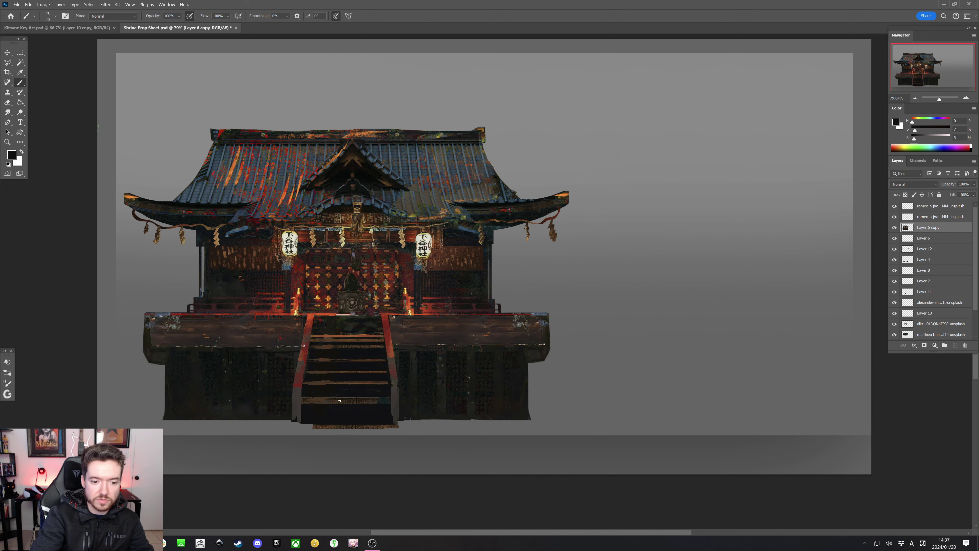
# Select the strip below the bottom step and rail ends with the Rectangular Marquee and delete it from the underlying layers, Layer 2 through Layer 11
pyautogui.click(21, 62)
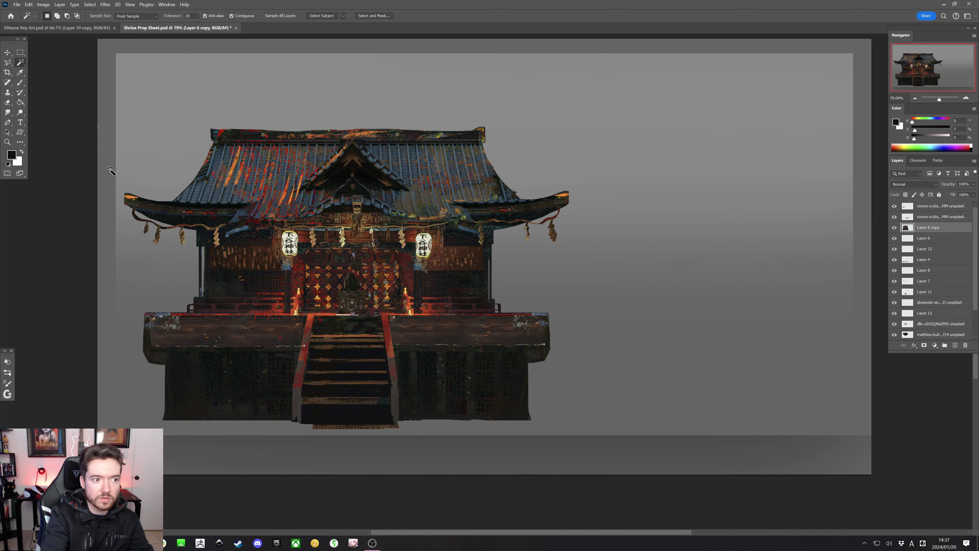
pyautogui.click(22, 54)
pyautogui.moveTo(302, 423); pyautogui.dragTo(403, 444)
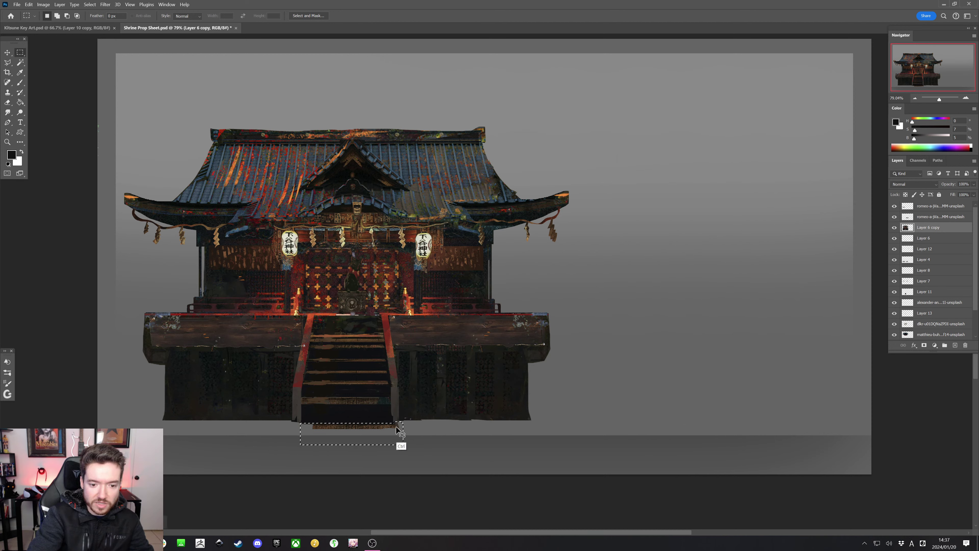
pyautogui.moveTo(394, 423); pyautogui.dragTo(404, 431)
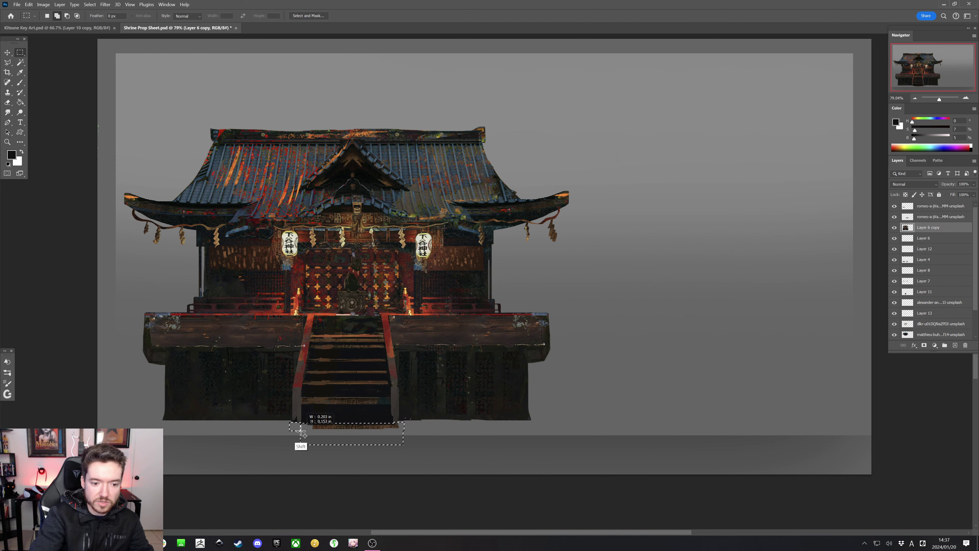
pyautogui.moveTo(301, 432); pyautogui.dragTo(301, 432)
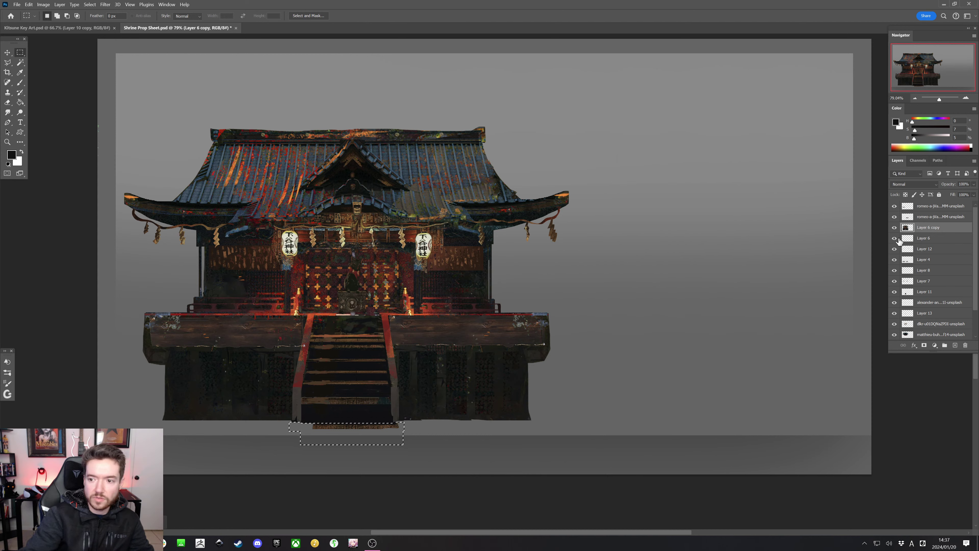
pyautogui.click(952, 217)
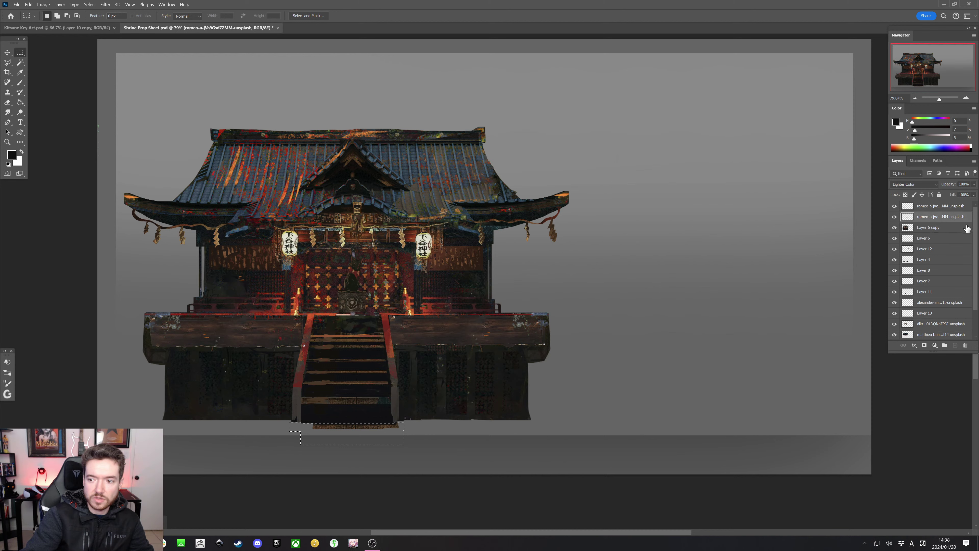
pyautogui.moveTo(975, 233)
pyautogui.mouseDown()
pyautogui.moveTo(974, 265)
pyautogui.moveTo(971, 233)
pyautogui.mouseUp()
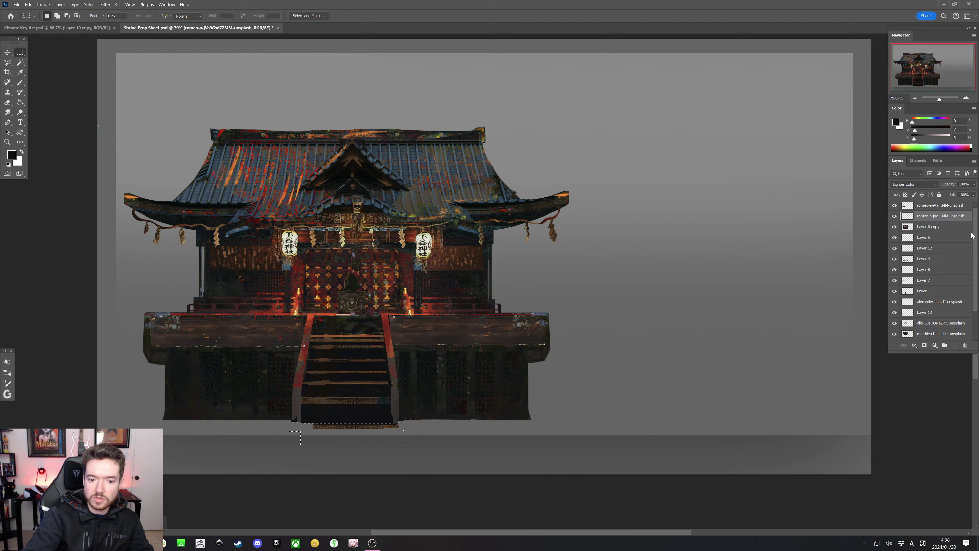
pyautogui.scroll(-2, 972, 236)
pyautogui.click(925, 325)
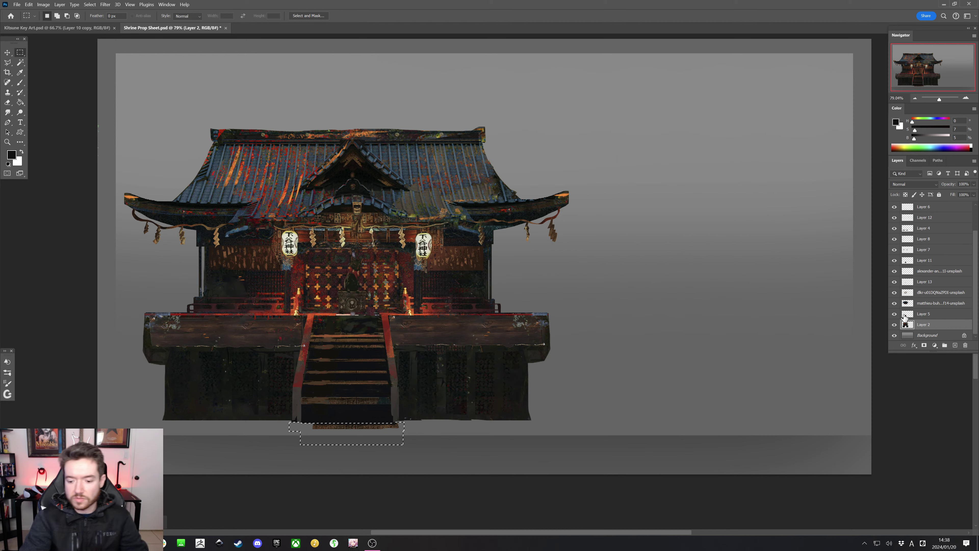
pyautogui.click(923, 304)
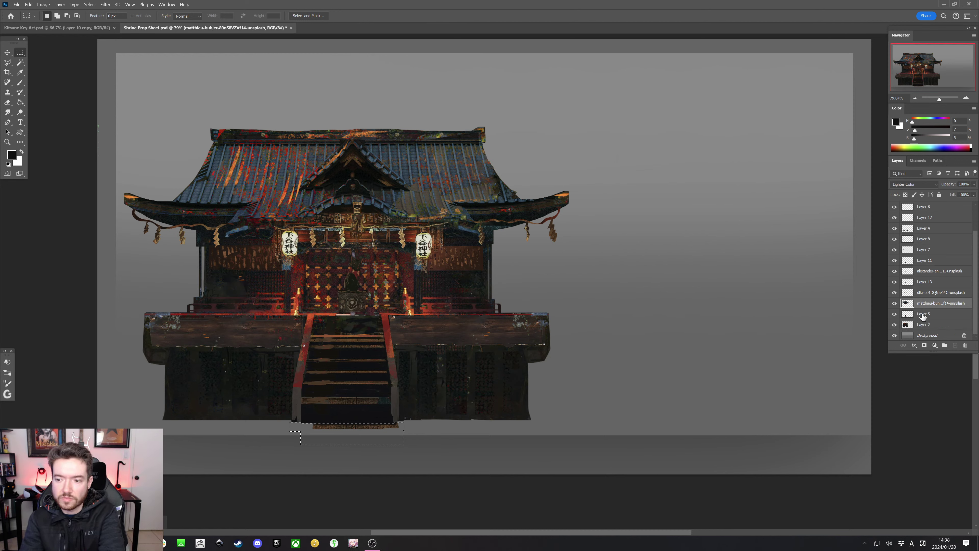
pyautogui.click(923, 315)
pyautogui.click(925, 304)
pyautogui.click(925, 293)
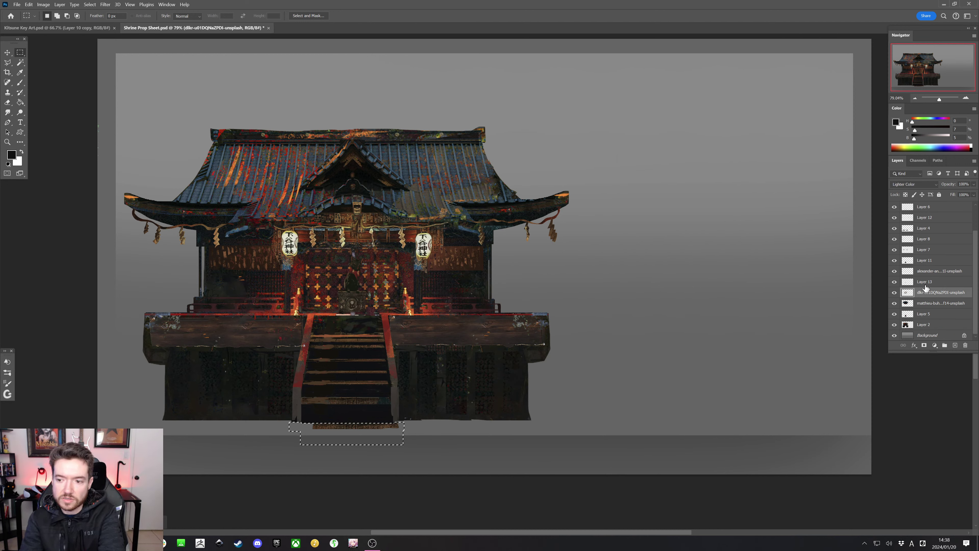
pyautogui.click(926, 281)
pyautogui.click(925, 271)
pyautogui.click(922, 261)
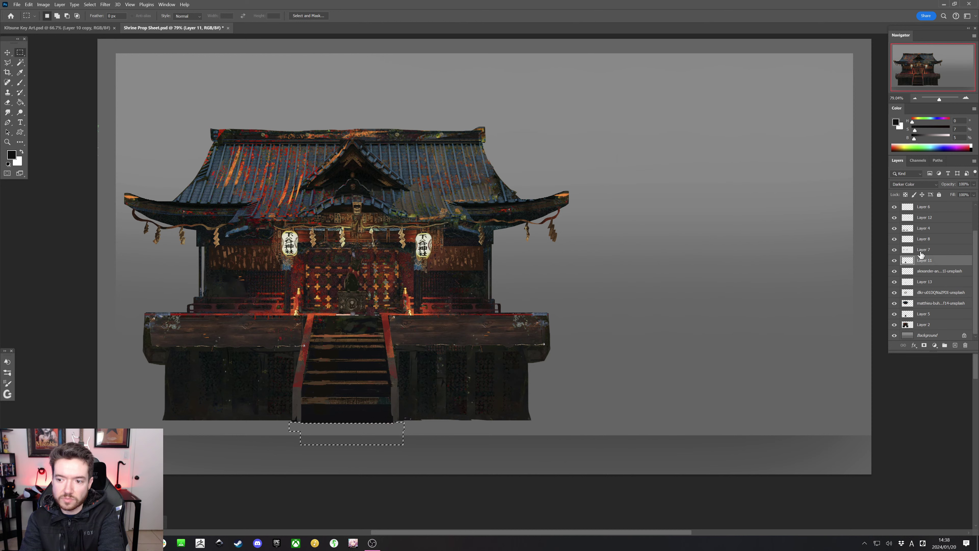
# Clear the selection, activate the topmost wood-beam photo layer and toggle its visibility to check which part of the shrine it covers
pyautogui.hotkey('ctrl', 'd')
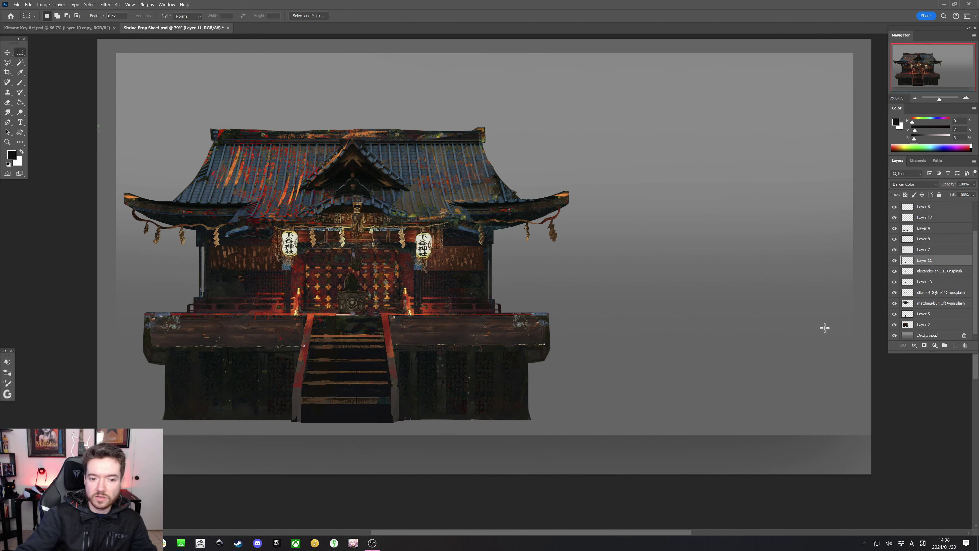
pyautogui.scroll(3, 939, 240)
pyautogui.click(943, 230)
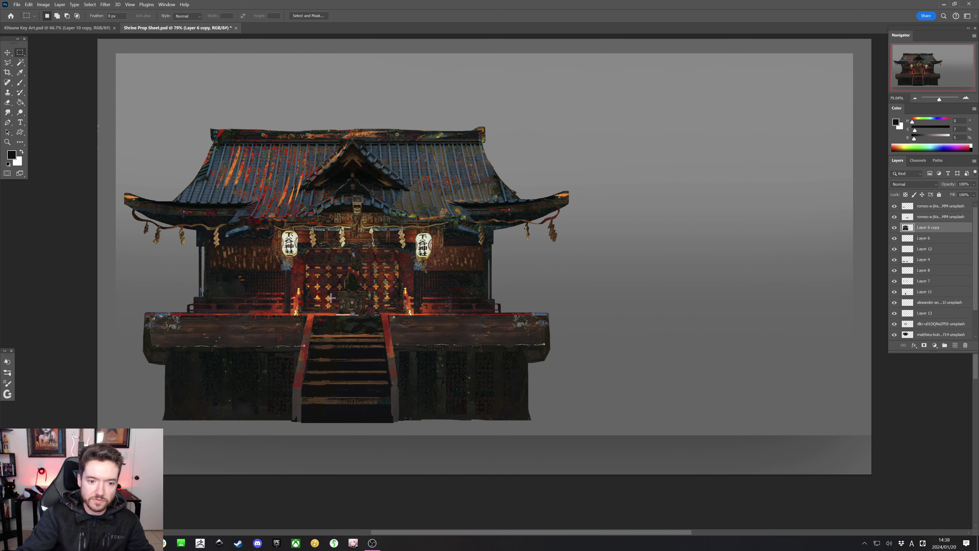
pyautogui.click(929, 208)
pyautogui.click(894, 207)
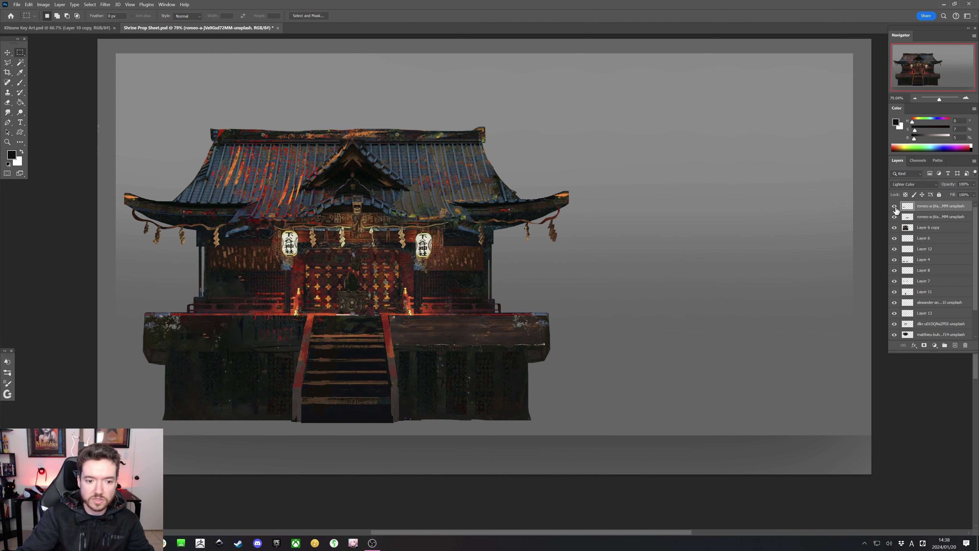
pyautogui.click(895, 207)
# Lasso small areas at the left end of the wooden platform beam and fill them, clearing the selection after each fill
pyautogui.click(8, 62)
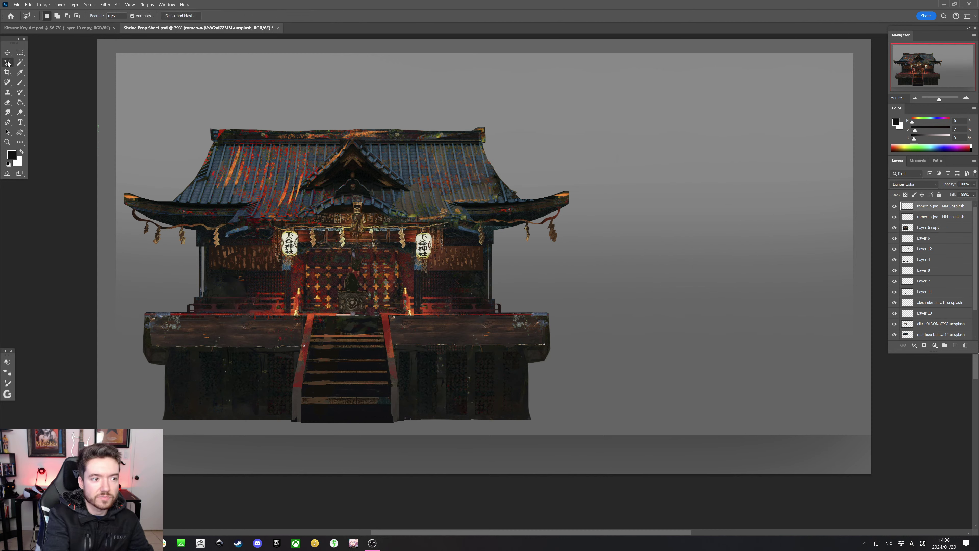
pyautogui.moveTo(328, 299); pyautogui.dragTo(316, 315)
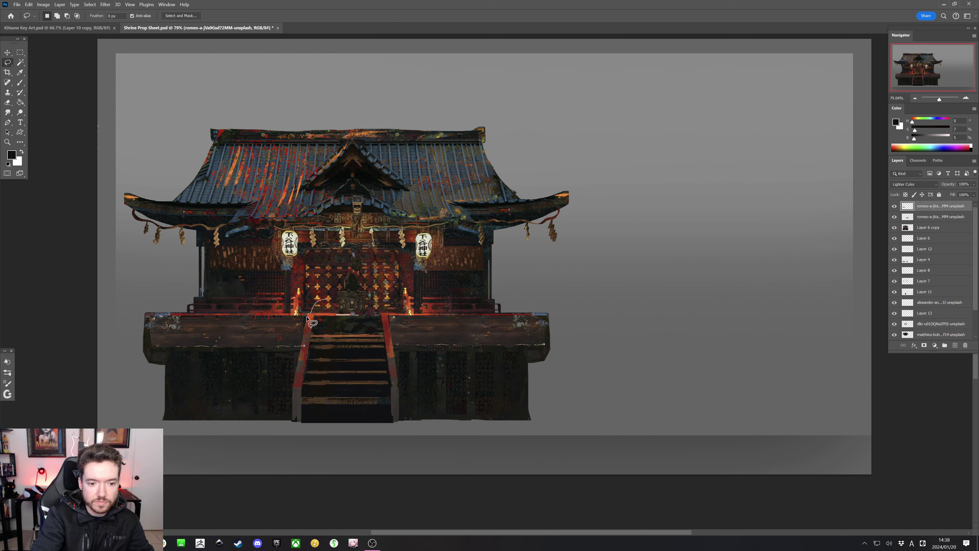
pyautogui.moveTo(304, 362); pyautogui.dragTo(335, 357)
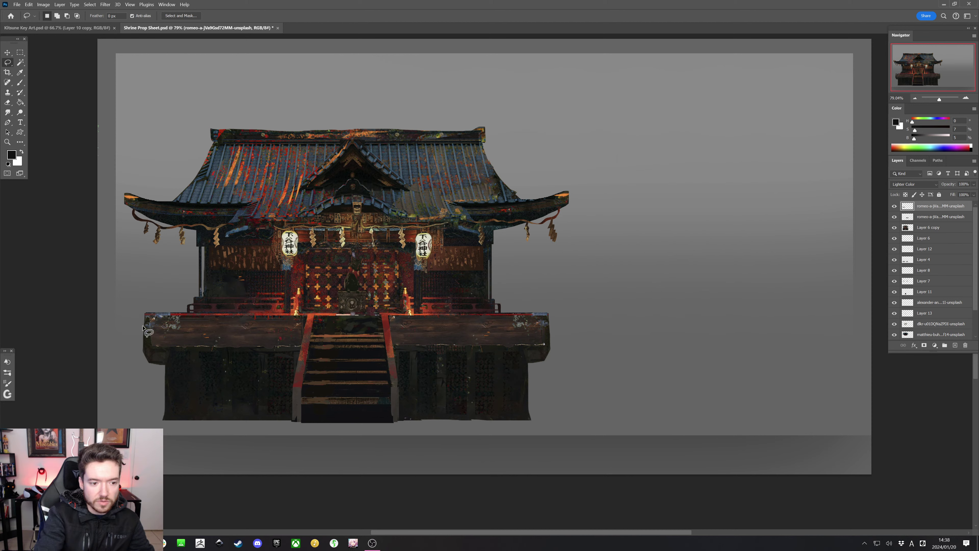
pyautogui.moveTo(148, 318); pyautogui.dragTo(145, 351)
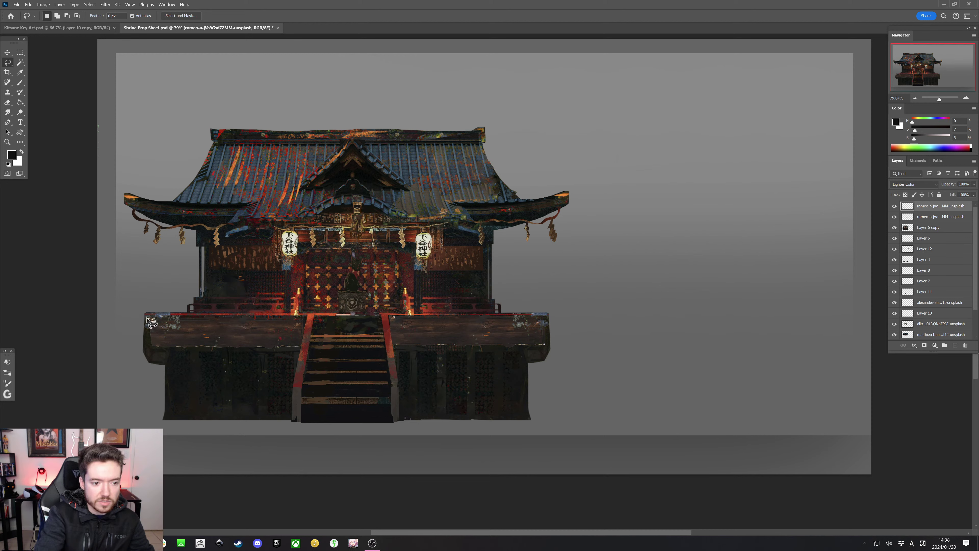
pyautogui.moveTo(147, 317); pyautogui.dragTo(147, 318)
pyautogui.hotkey('shift', 'F5')
pyautogui.press('Return')
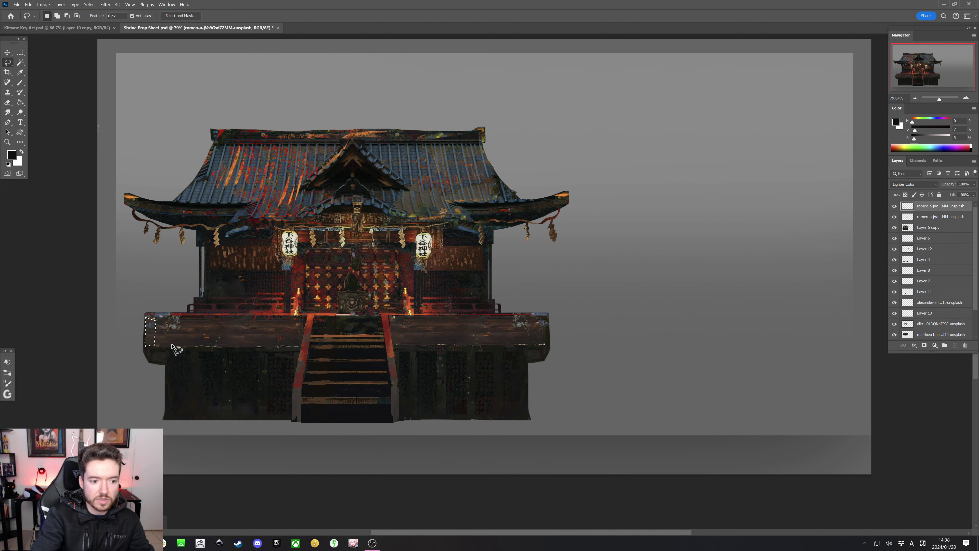
pyautogui.hotkey('ctrl', 'd')
pyautogui.moveTo(146, 319)
pyautogui.mouseDown()
pyautogui.moveTo(147, 351)
pyautogui.moveTo(130, 318)
pyautogui.mouseUp()
pyautogui.hotkey('shift', 'F5')
pyautogui.press('Return')
pyautogui.hotkey('ctrl', 'd')
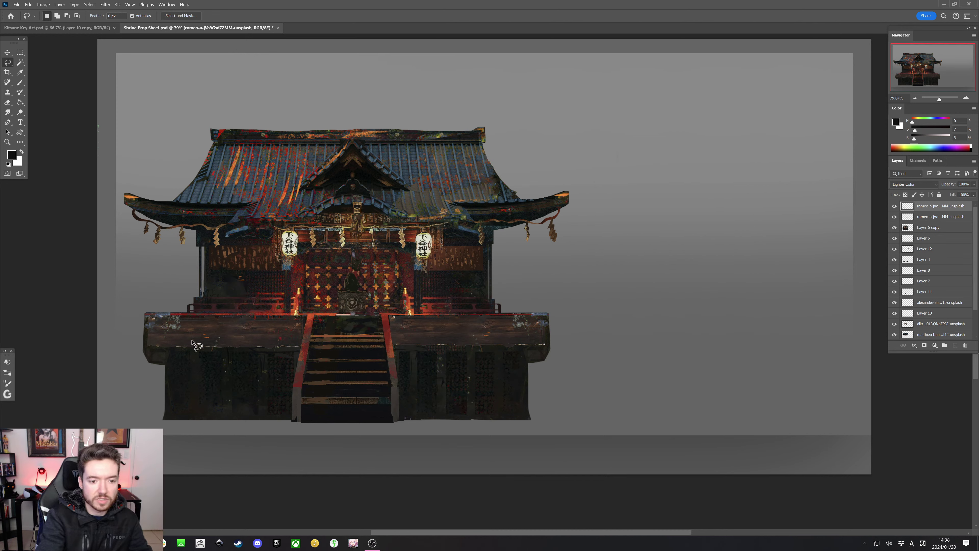
# Merge the two topmost wood-beam photo layers into one and keep its blend mode at Normal
pyautogui.press('m')
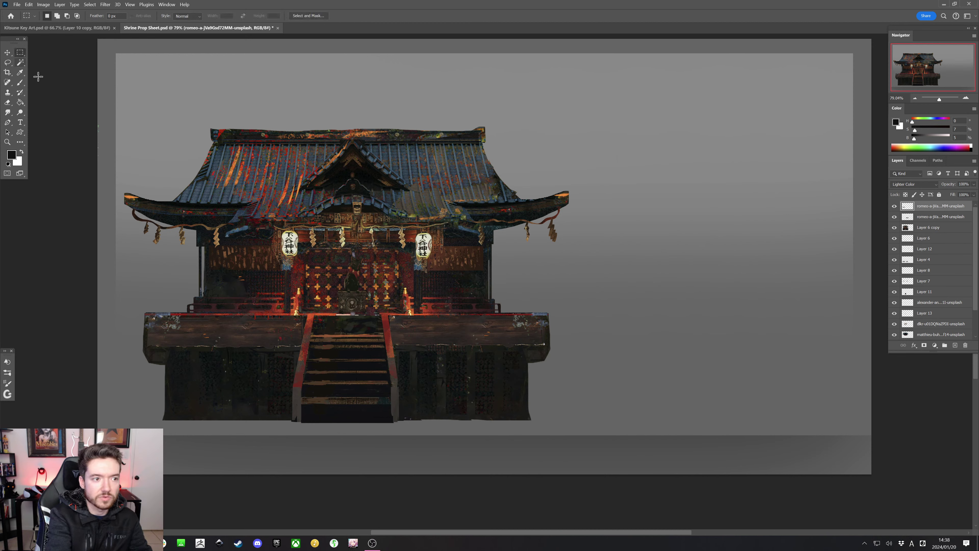
pyautogui.moveTo(142, 346); pyautogui.dragTo(593, 411)
pyautogui.rightClick(941, 220)
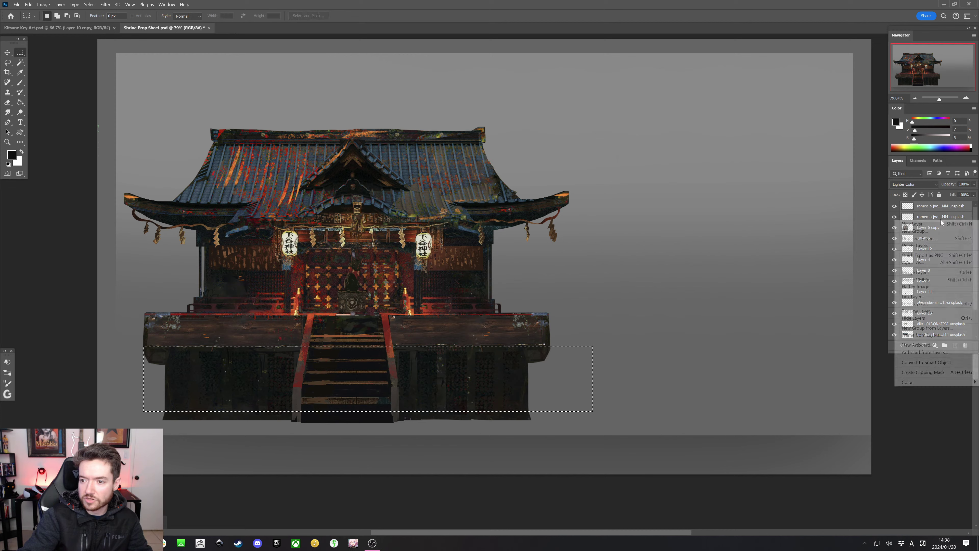
pyautogui.click(917, 276)
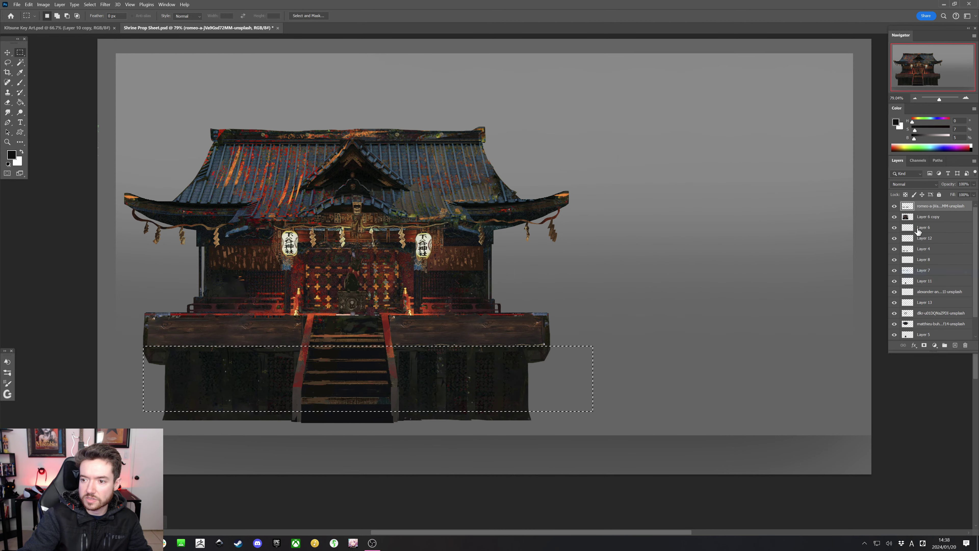
pyautogui.click(923, 183)
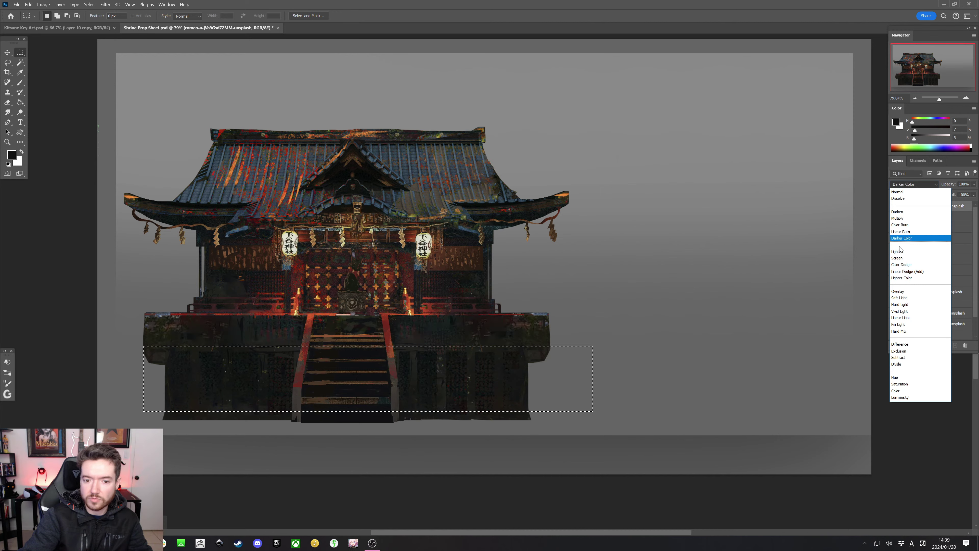
pyautogui.click(897, 191)
pyautogui.click(43, 4)
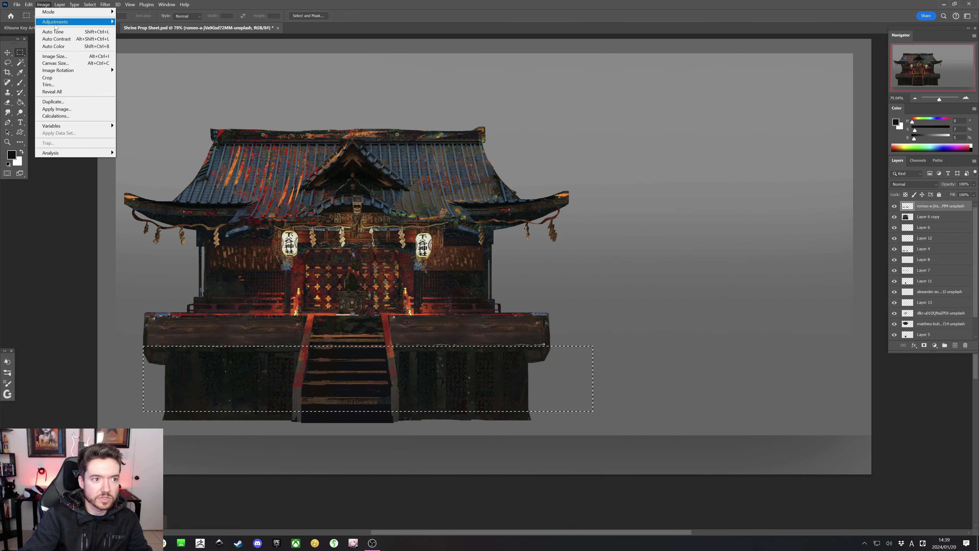
pyautogui.moveTo(77, 23)
pyautogui.click(140, 31)
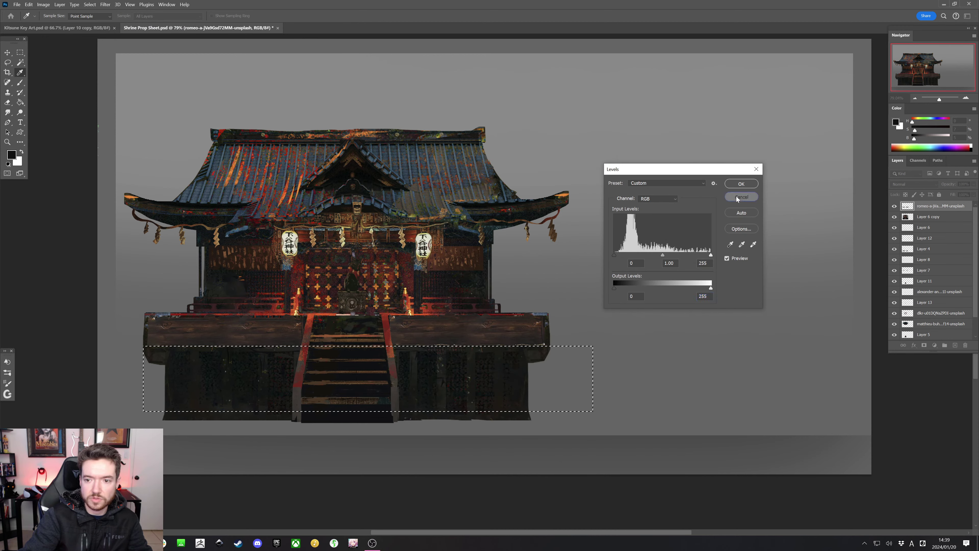
pyautogui.click(741, 184)
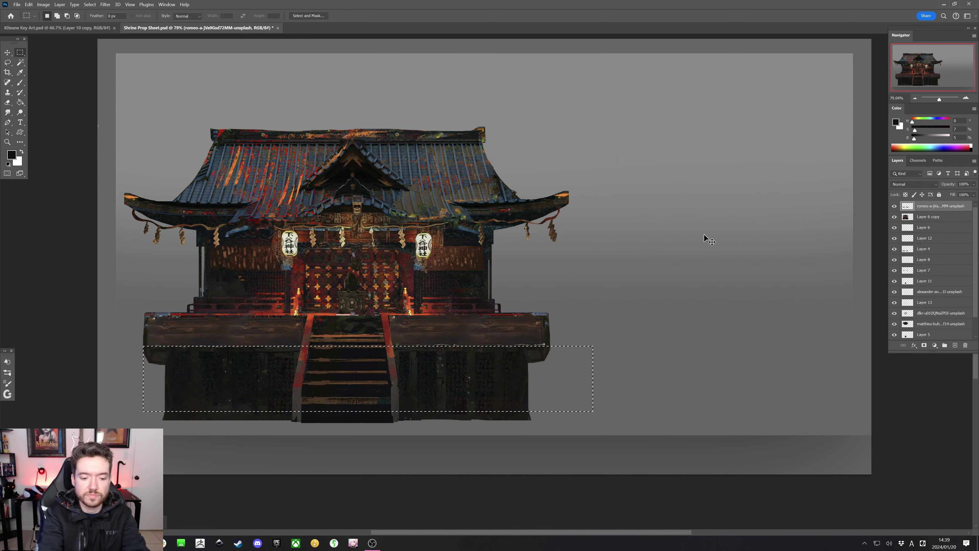
pyautogui.hotkey('ctrl', 'd')
# Darken the merged wood-beam layer with Levels, setting the white output level to 206
pyautogui.click(43, 4)
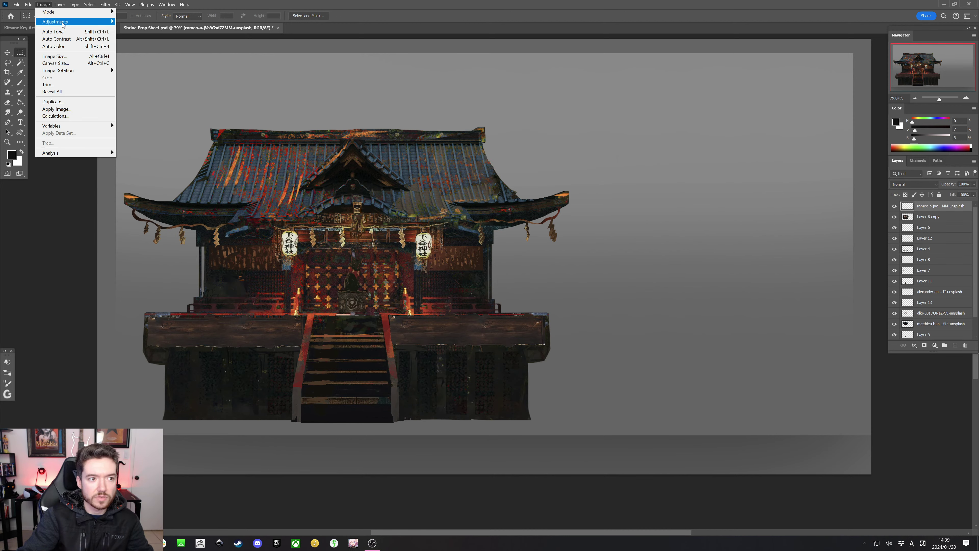
pyautogui.moveTo(66, 23)
pyautogui.click(133, 33)
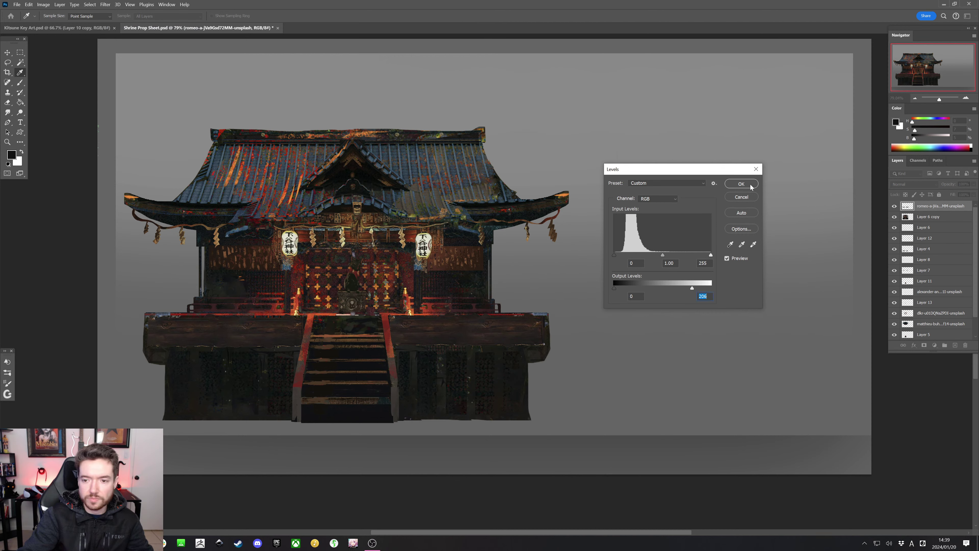
pyautogui.click(741, 185)
pyautogui.press('m')
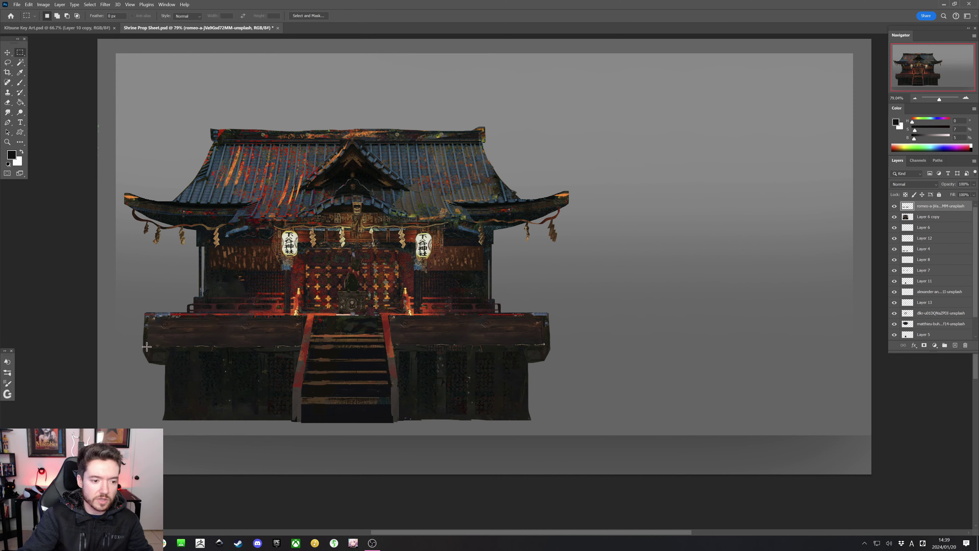
pyautogui.moveTo(145, 345); pyautogui.dragTo(562, 422)
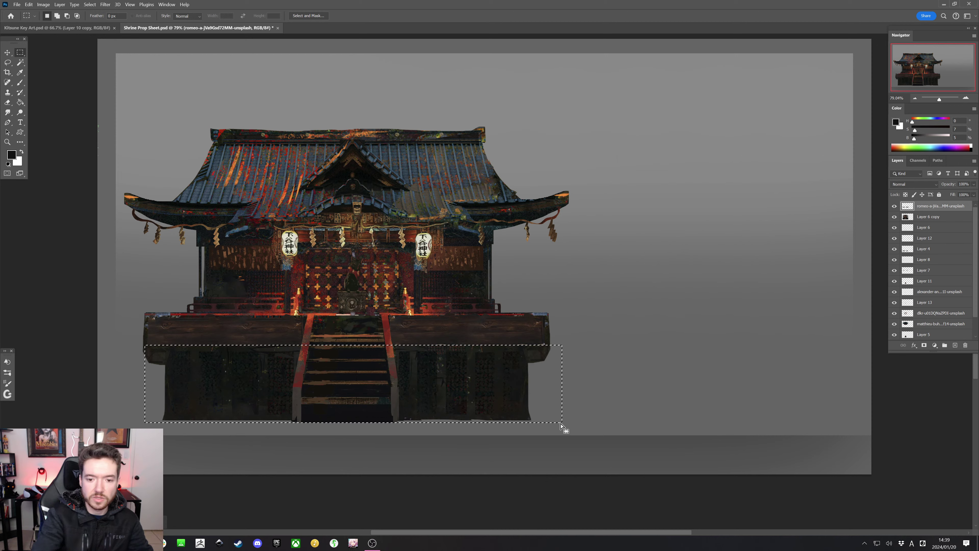
pyautogui.click(606, 365)
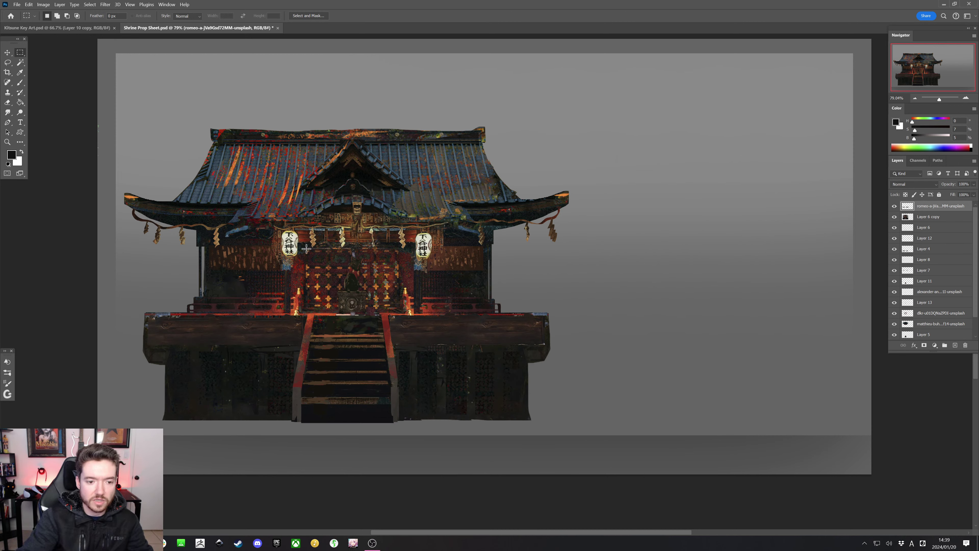
pyautogui.click(8, 63)
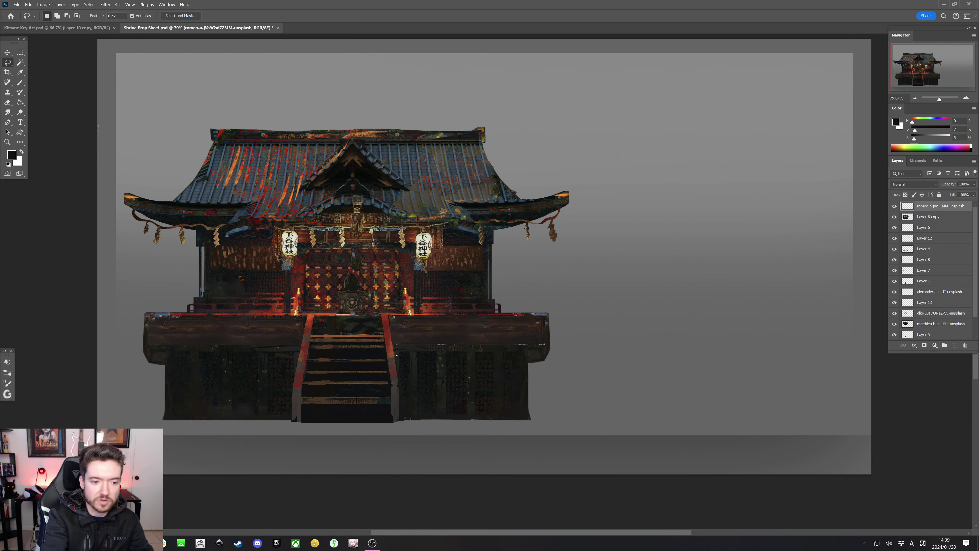
pyautogui.press('b')
# Select a thin horizontal strip under the platform beam and add evenly spaced vertical post strips on the base wall right of the stairs
pyautogui.click(20, 52)
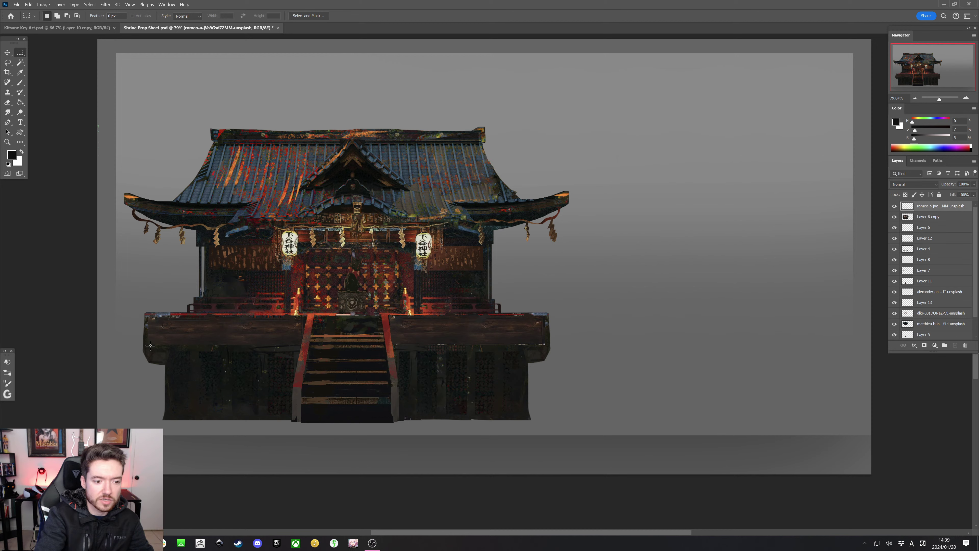
pyautogui.moveTo(150, 344); pyautogui.dragTo(502, 420)
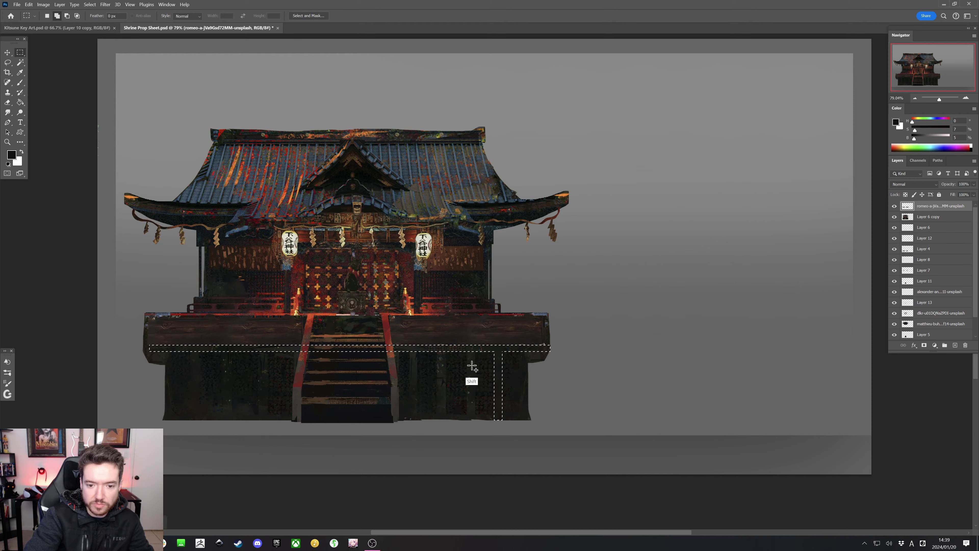
pyautogui.moveTo(467, 346); pyautogui.dragTo(446, 421)
pyautogui.moveTo(409, 346); pyautogui.dragTo(418, 419)
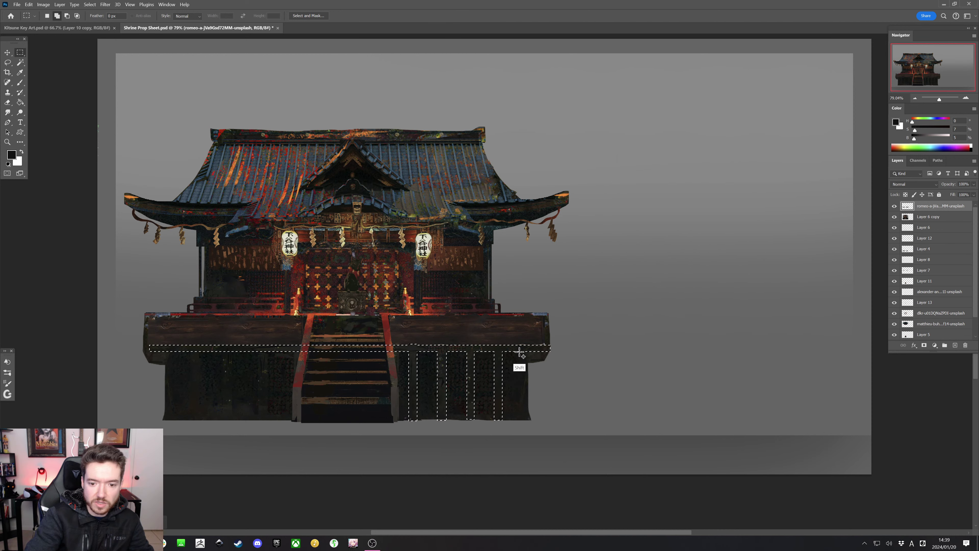
pyautogui.moveTo(518, 348); pyautogui.dragTo(528, 421)
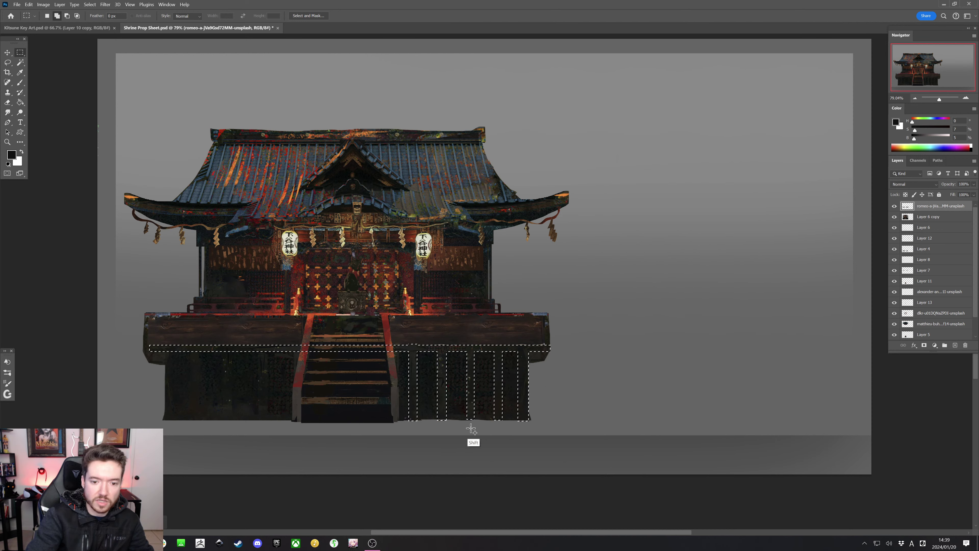
# Add narrow strips beside both stair rails and vertical post strips across the base wall left of the stairs to the marquee selection
pyautogui.moveTo(293, 349); pyautogui.dragTo(298, 374)
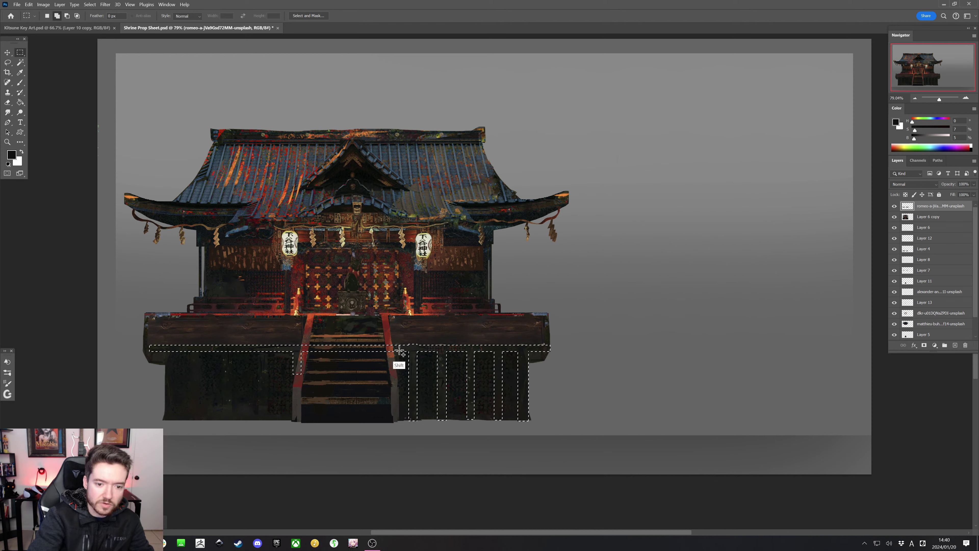
pyautogui.moveTo(400, 350); pyautogui.dragTo(394, 379)
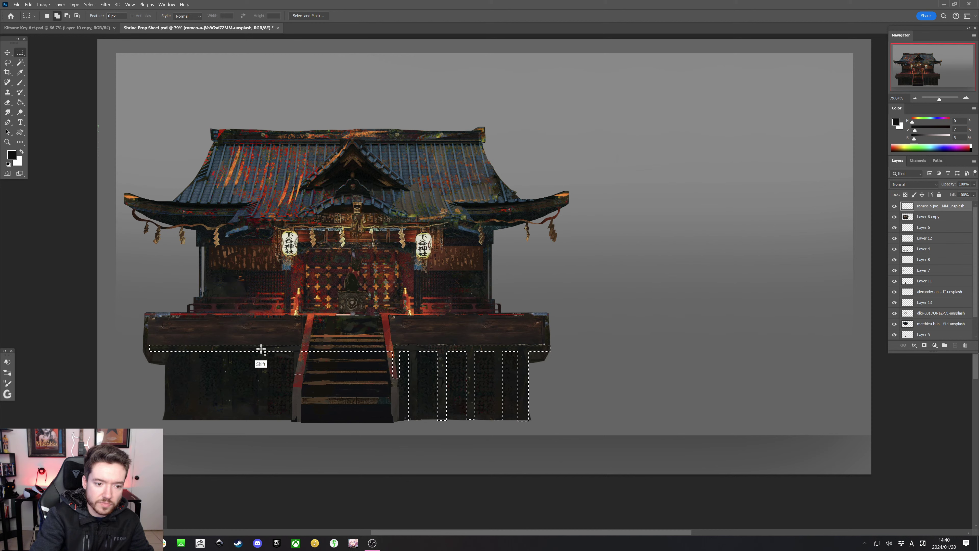
pyautogui.moveTo(261, 350); pyautogui.dragTo(269, 424)
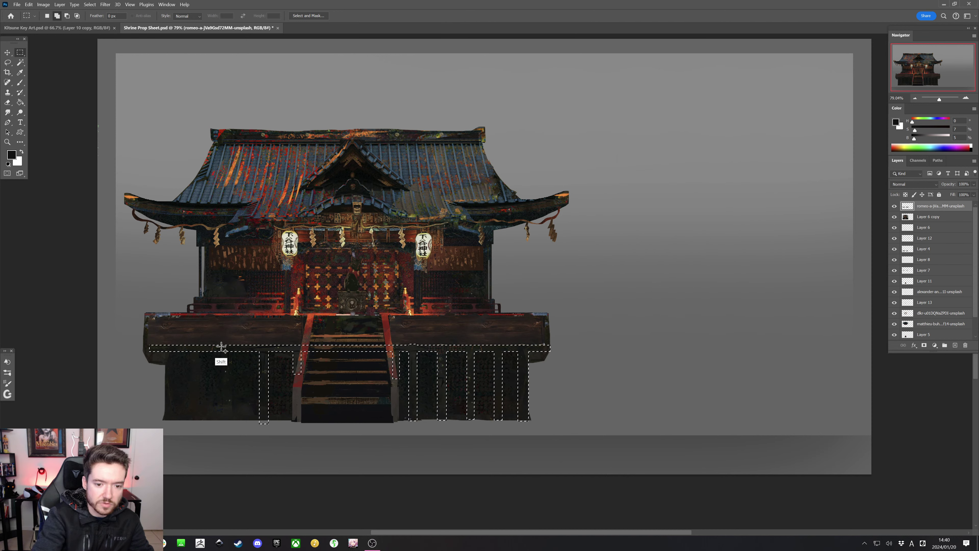
pyautogui.moveTo(222, 349); pyautogui.dragTo(231, 420)
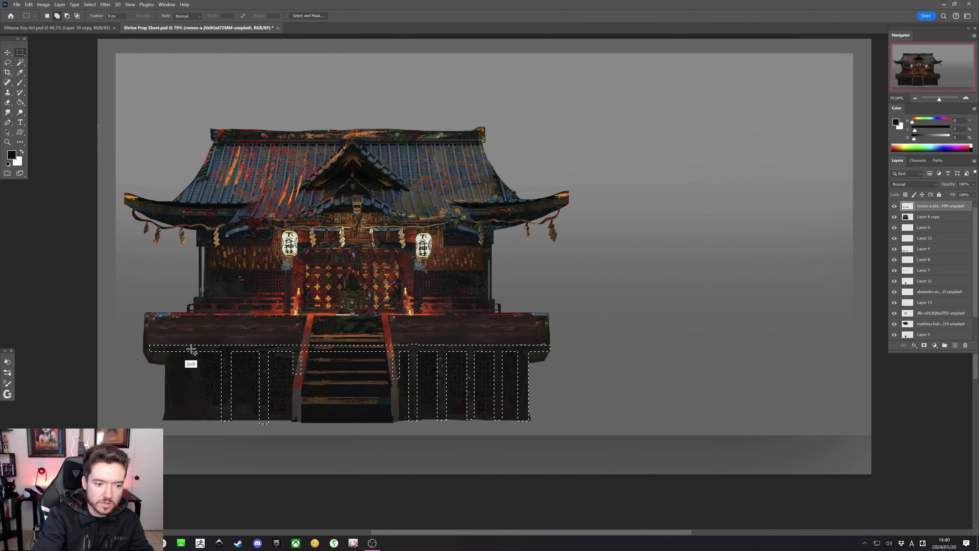
pyautogui.moveTo(192, 349)
pyautogui.mouseDown()
pyautogui.moveTo(201, 420)
pyautogui.moveTo(165, 369)
pyautogui.moveTo(171, 421)
pyautogui.moveTo(298, 431)
pyautogui.mouseUp()
# Add the base wall's lower edge to the selection, then subtract the area below it and the stairs with their rails, and switch to the Brush
pyautogui.press('shift')
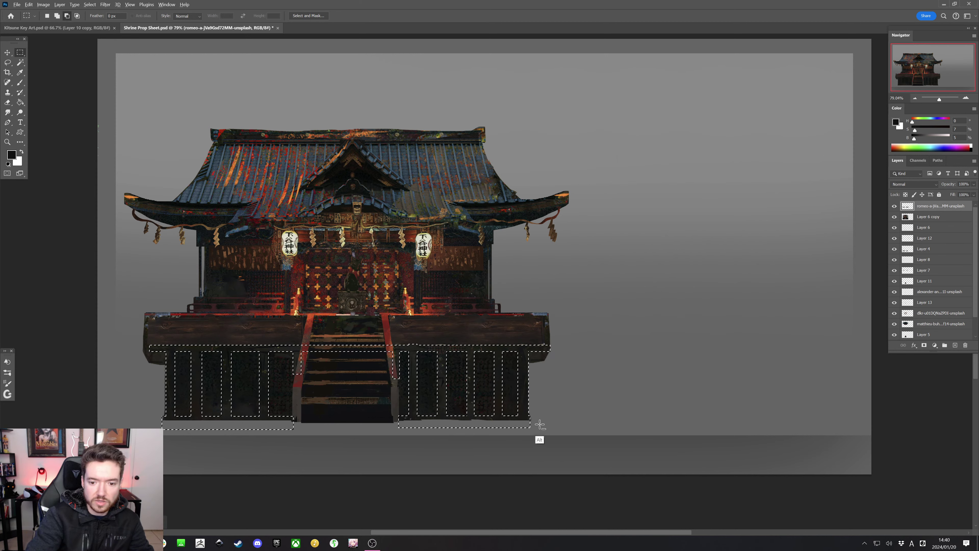
pyautogui.moveTo(420, 443); pyautogui.dragTo(152, 421)
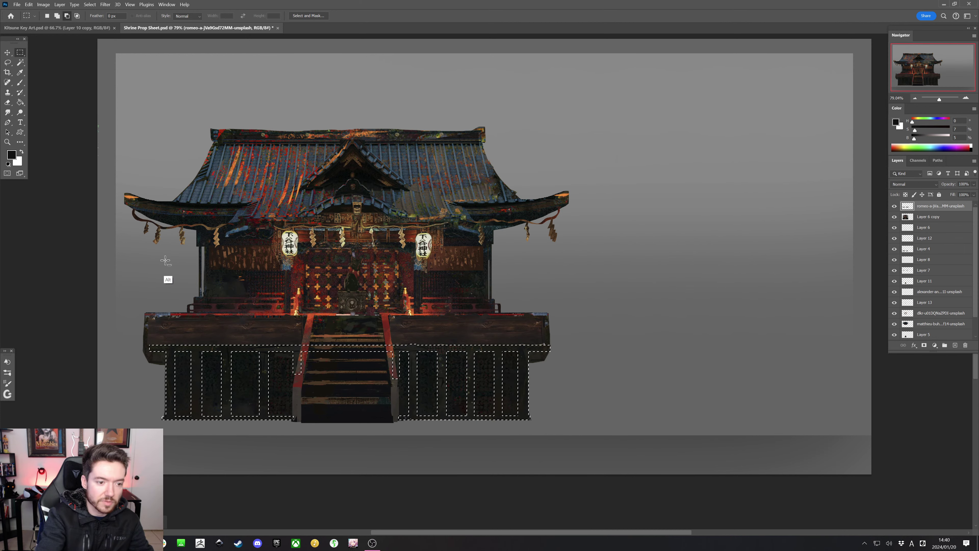
pyautogui.press('l')
pyautogui.hotkey('shift', 'l')
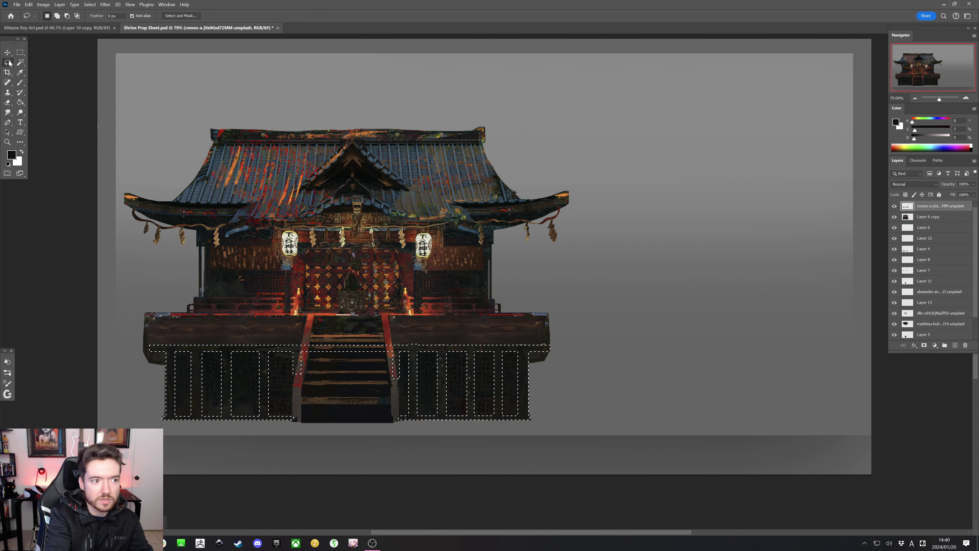
pyautogui.press('alt')
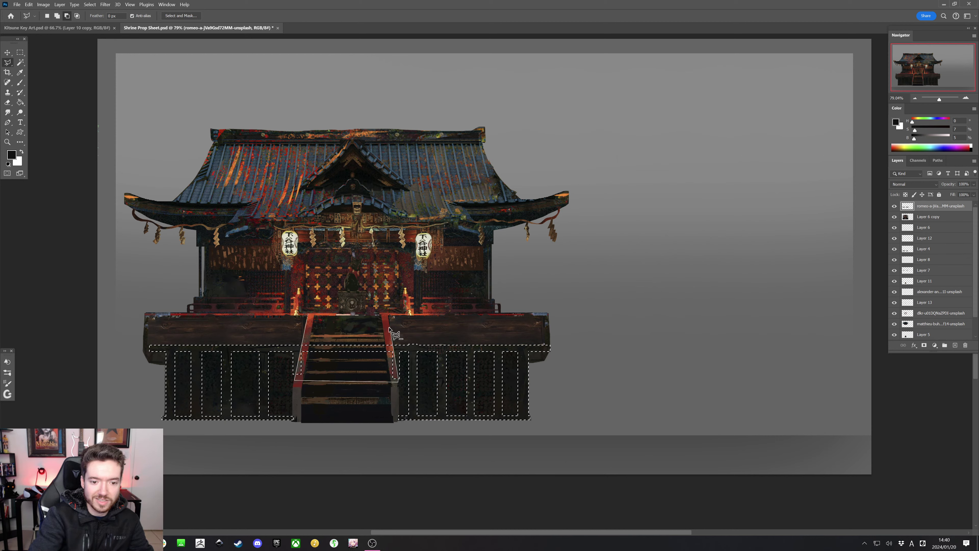
pyautogui.press('b')
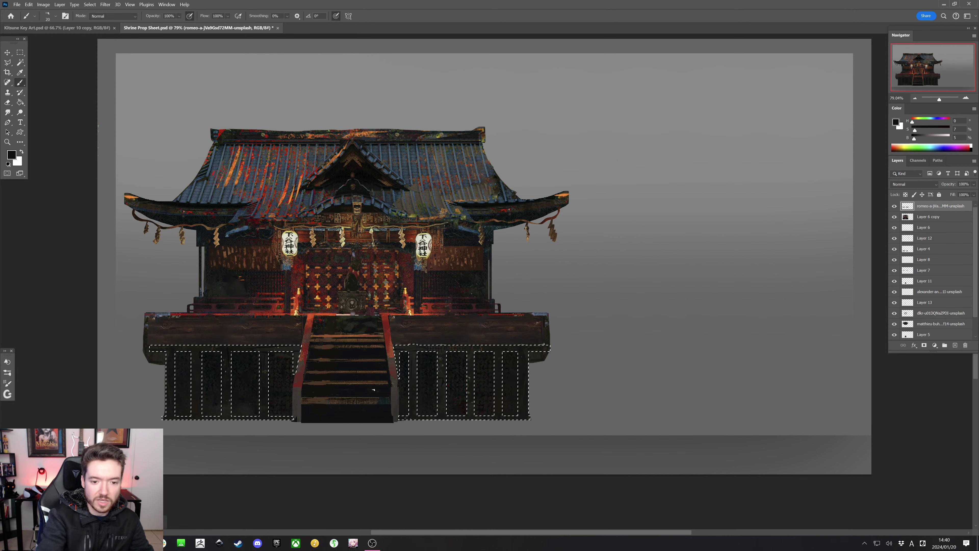
# Paint the selected post framework on the base wall with brown tones sampled from the platform beam, using a larger brush, and deselect
pyautogui.press('alt')
pyautogui.keyDown('alt'); pyautogui.click(420, 333); pyautogui.keyUp('alt')
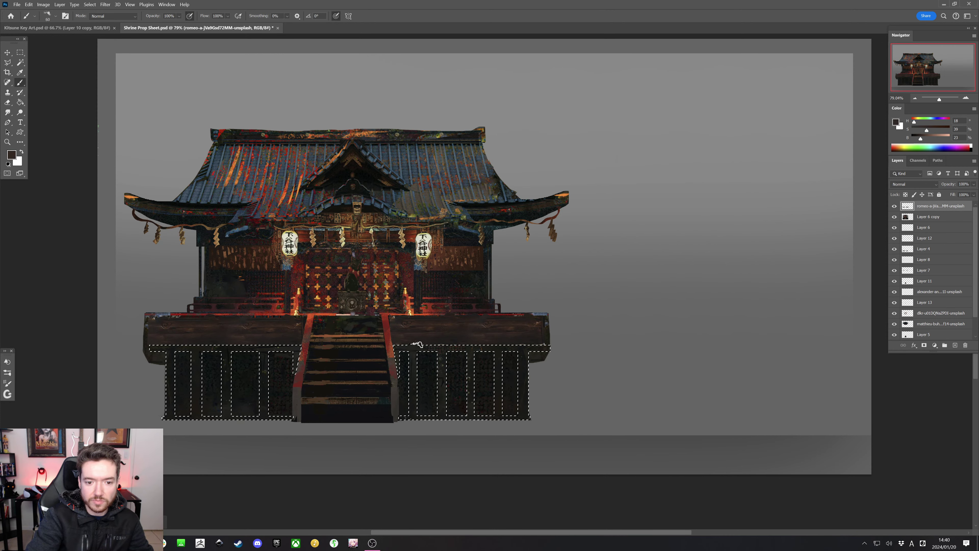
pyautogui.press(']')
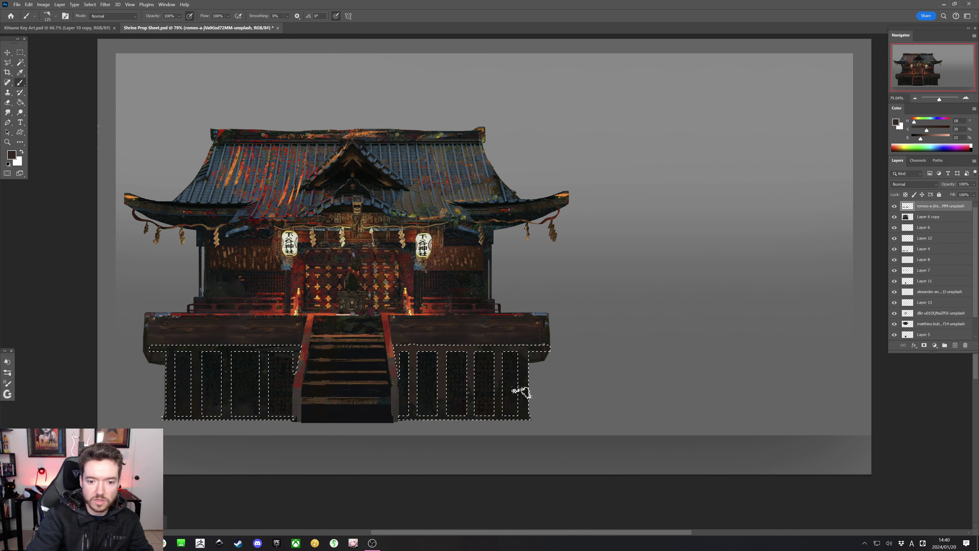
pyautogui.keyDown('alt'); pyautogui.click(463, 333); pyautogui.keyUp('alt')
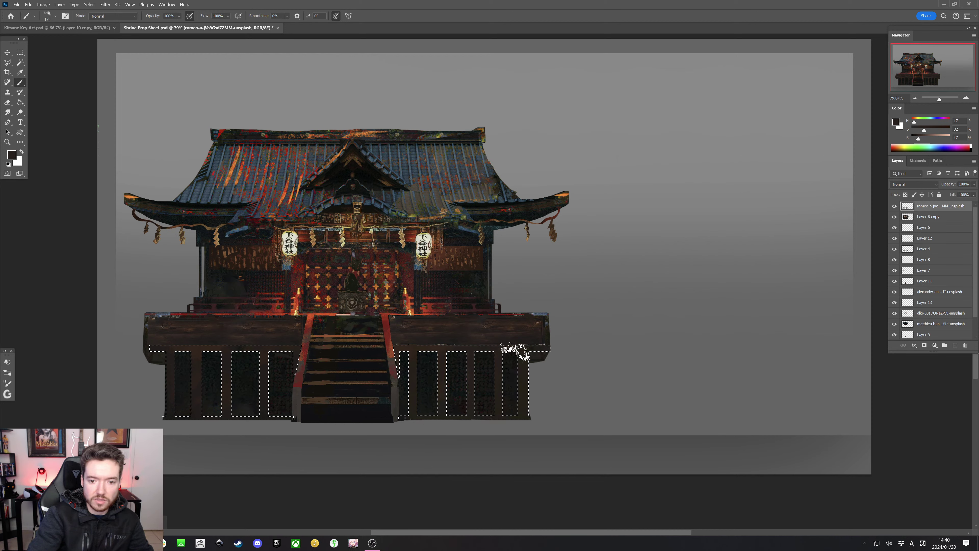
pyautogui.keyDown('alt'); pyautogui.click(489, 335); pyautogui.keyUp('alt')
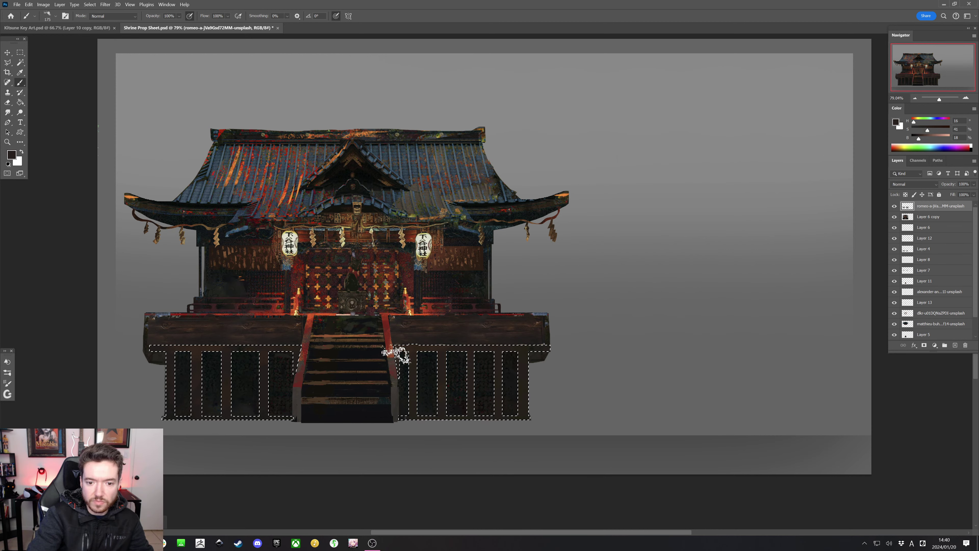
pyautogui.keyDown('alt'); pyautogui.click(536, 339); pyautogui.keyUp('alt')
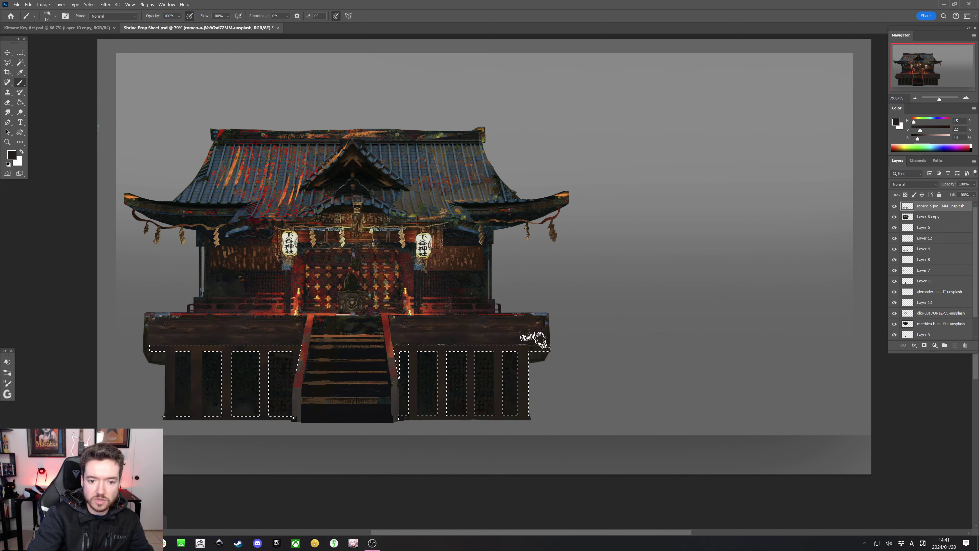
pyautogui.keyDown('alt'); pyautogui.click(409, 349); pyautogui.keyUp('alt')
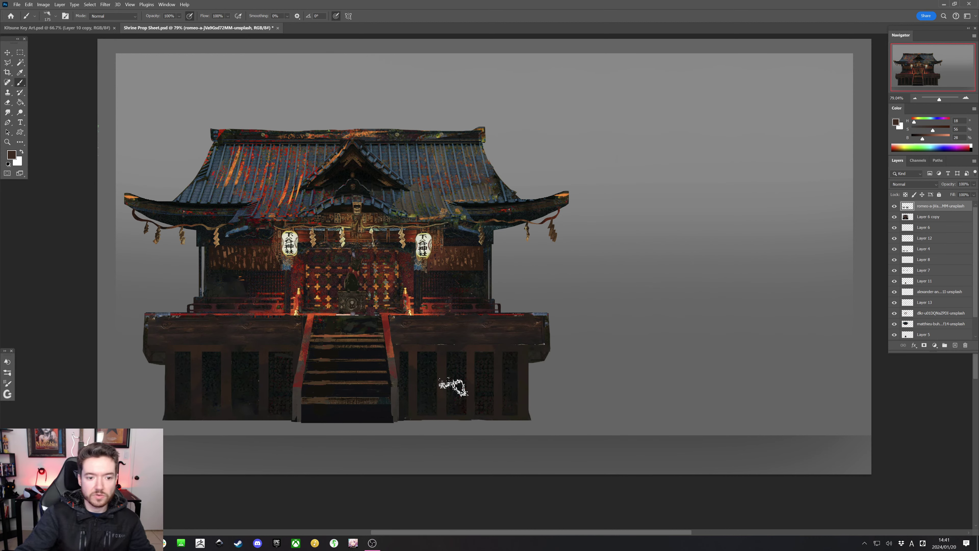
pyautogui.hotkey('ctrl', 'd')
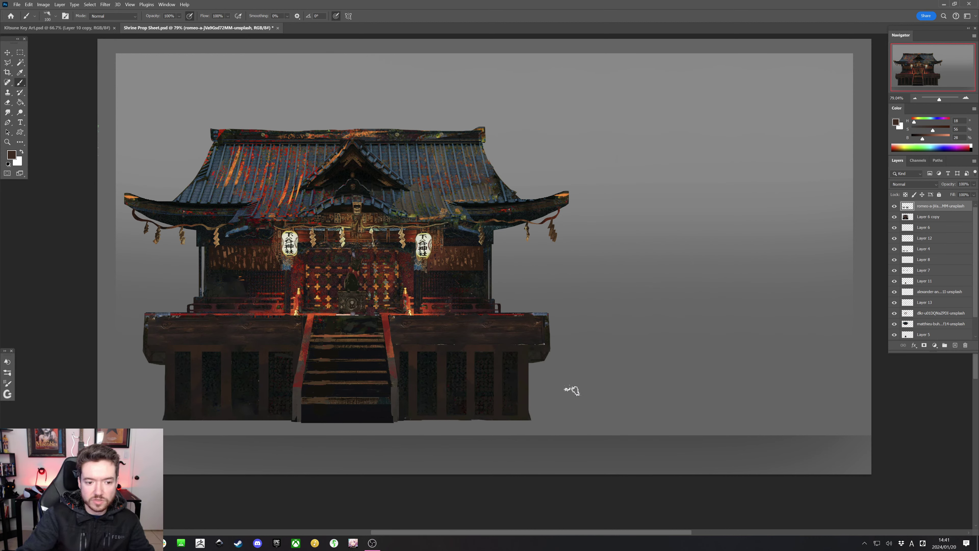
# Reselect the post framework, paint its lower part and bottom edge with a sampled dark brown using a smaller brush, and deselect
pyautogui.press('[')
pyautogui.press('[')
pyautogui.hotkey('ctrl', 'shift', 'd')
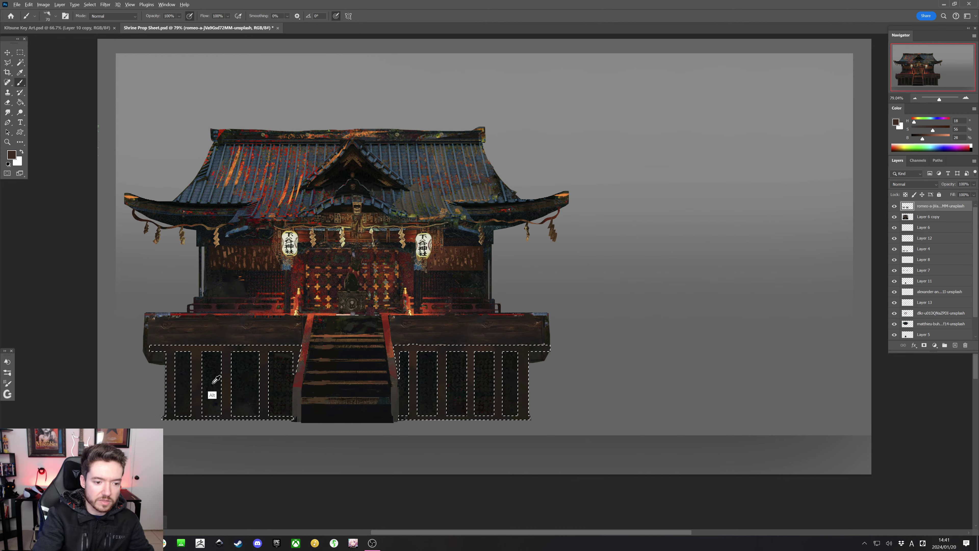
pyautogui.keyDown('alt'); pyautogui.click(175, 414); pyautogui.keyUp('alt')
pyautogui.moveTo(172, 416); pyautogui.dragTo(284, 398)
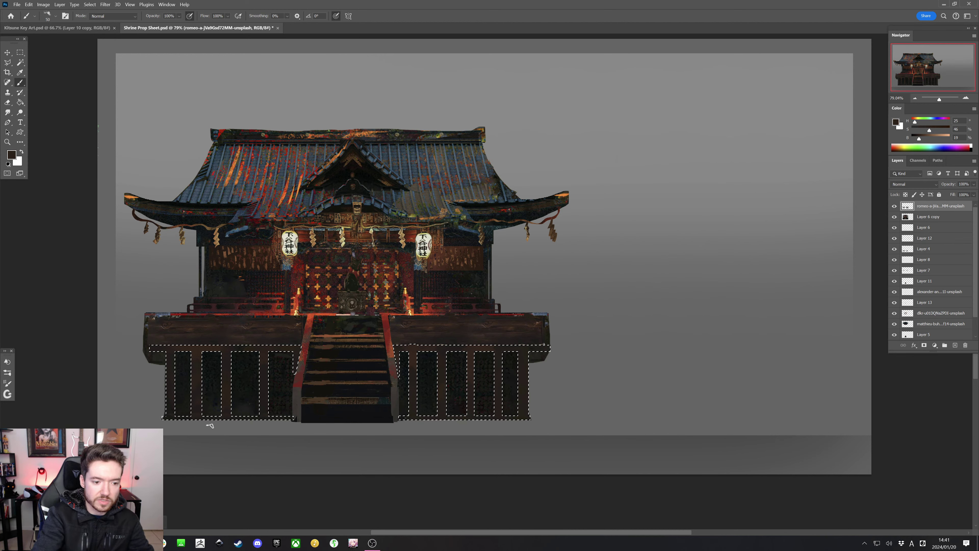
pyautogui.press('[')
pyautogui.press('[')
pyautogui.press('[')
pyautogui.moveTo(175, 418); pyautogui.dragTo(229, 417)
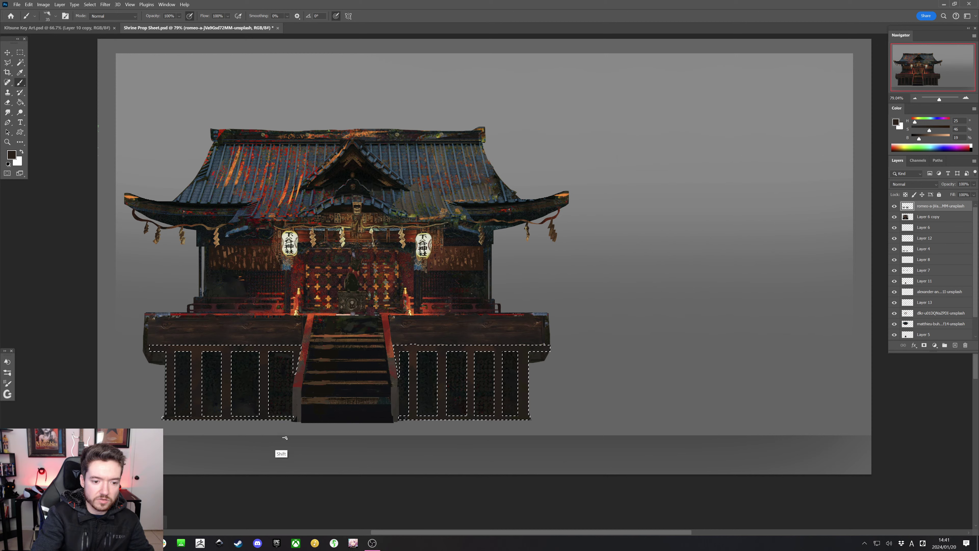
pyautogui.press(']')
pyautogui.hotkey('ctrl', 'd')
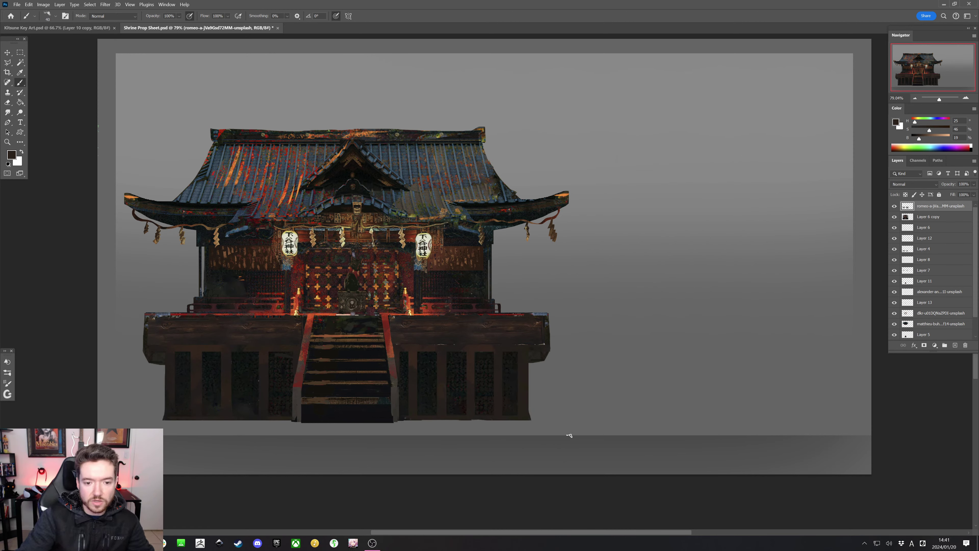
# Lasso small curved bracket shapes where the posts meet the upper and lower edges of the base wall right of the stairs
pyautogui.click(11, 61)
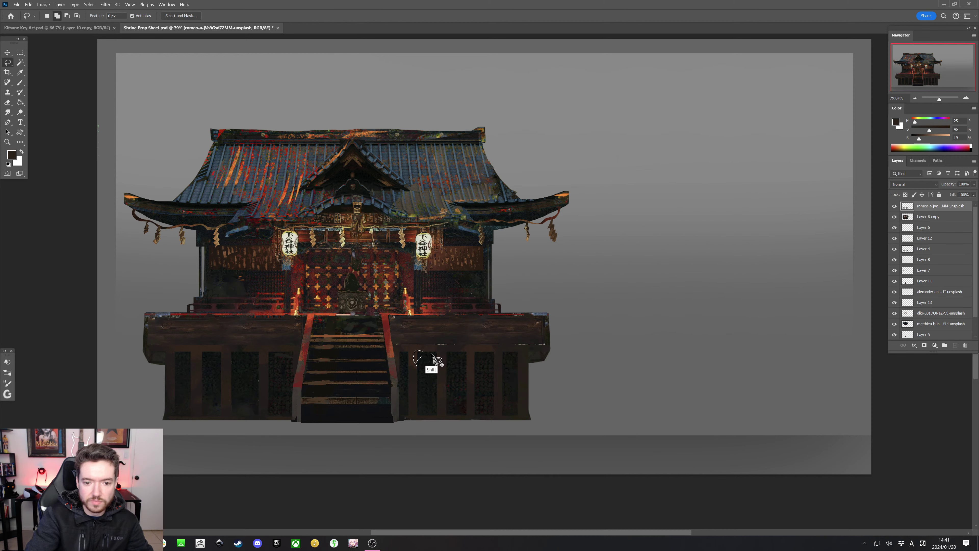
pyautogui.moveTo(433, 348)
pyautogui.mouseDown()
pyautogui.moveTo(439, 367)
pyautogui.moveTo(463, 348)
pyautogui.moveTo(471, 370)
pyautogui.moveTo(475, 348)
pyautogui.moveTo(471, 371)
pyautogui.moveTo(493, 359)
pyautogui.moveTo(490, 350)
pyautogui.moveTo(497, 366)
pyautogui.moveTo(505, 350)
pyautogui.moveTo(498, 365)
pyautogui.moveTo(521, 369)
pyautogui.moveTo(517, 420)
pyautogui.moveTo(525, 401)
pyautogui.moveTo(507, 410)
pyautogui.moveTo(523, 409)
pyautogui.moveTo(520, 395)
pyautogui.mouseUp()
pyautogui.hotkey('ctrl', 'z')
pyautogui.hotkey('ctrl', 'z')
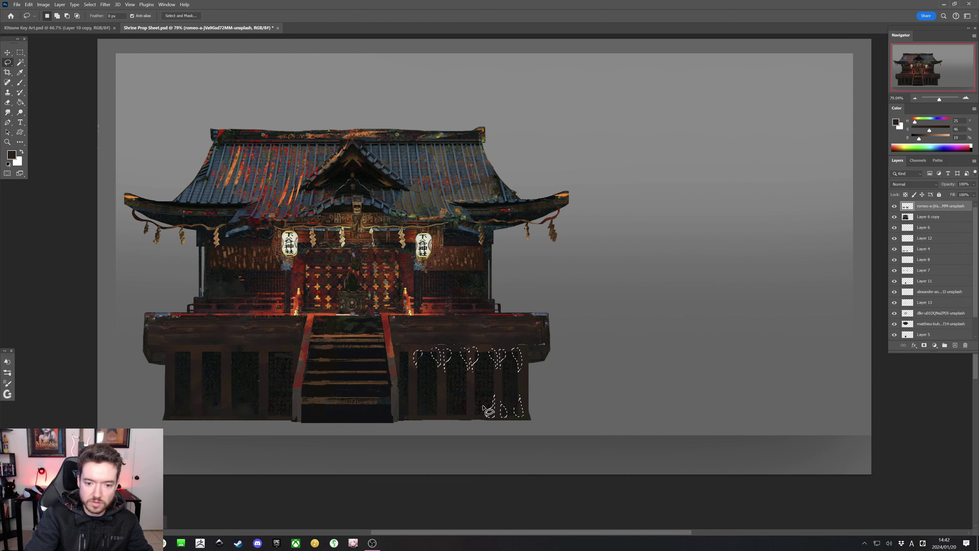
pyautogui.press('shift')
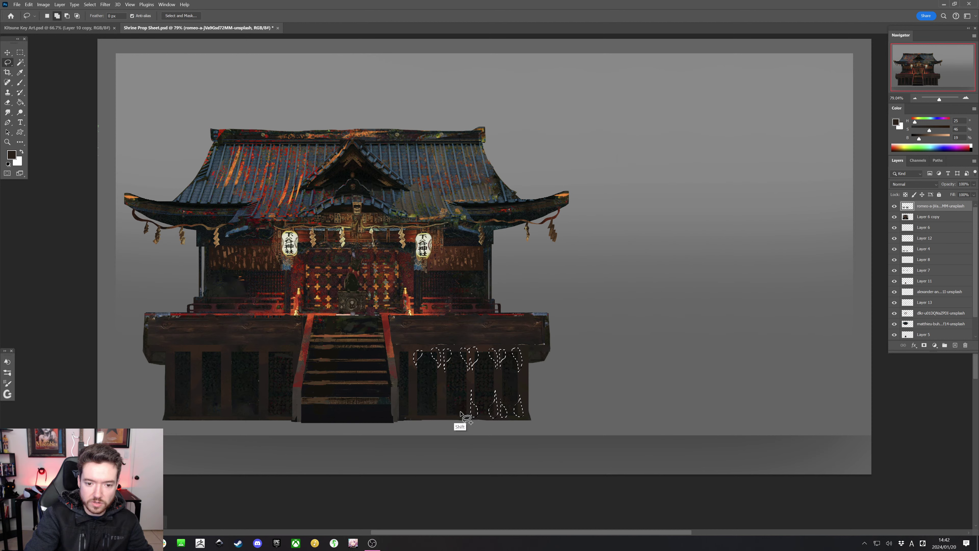
pyautogui.moveTo(464, 419); pyautogui.dragTo(463, 420)
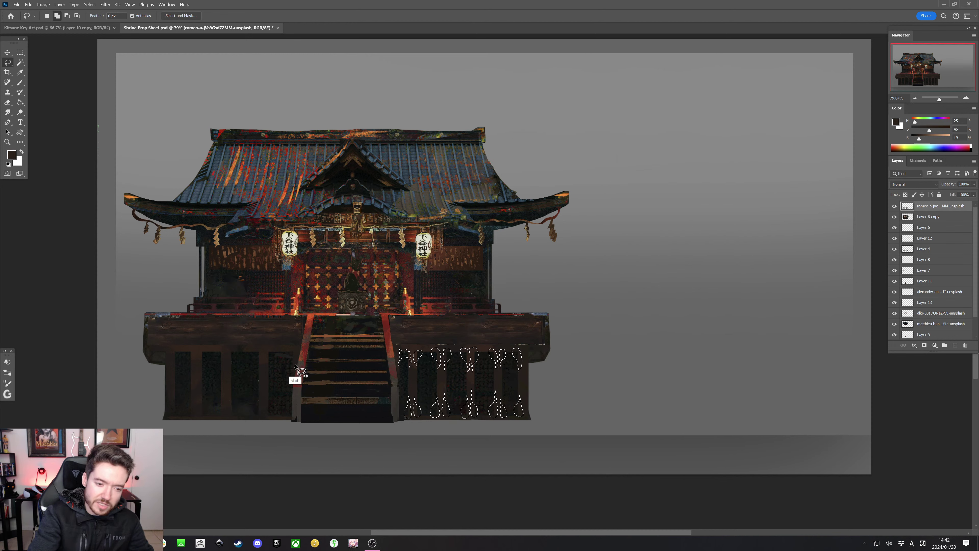
# Add matching curved bracket shapes at the post ends left of the stairs to the lasso selection, switch to the Brush and deselect
pyautogui.moveTo(295, 366)
pyautogui.mouseDown()
pyautogui.moveTo(285, 351)
pyautogui.moveTo(296, 364)
pyautogui.mouseUp()
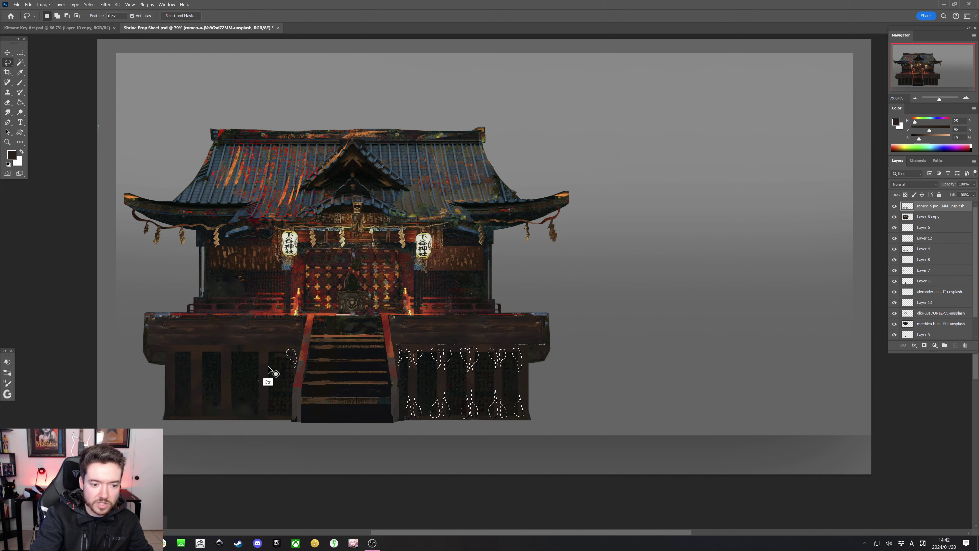
pyautogui.moveTo(267, 367)
pyautogui.mouseDown()
pyautogui.moveTo(265, 349)
pyautogui.moveTo(263, 363)
pyautogui.moveTo(252, 348)
pyautogui.moveTo(262, 364)
pyautogui.mouseUp()
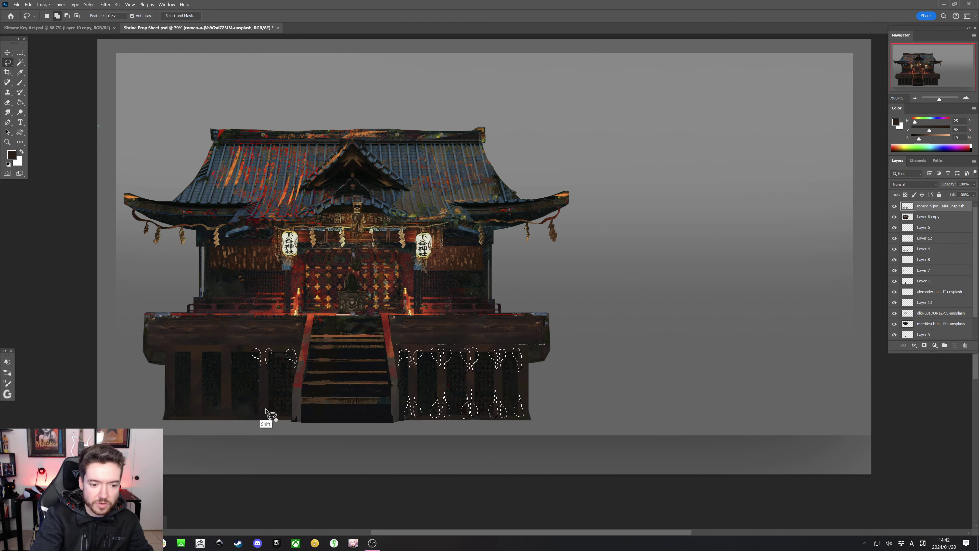
pyautogui.moveTo(266, 412)
pyautogui.mouseDown()
pyautogui.moveTo(258, 404)
pyautogui.moveTo(255, 415)
pyautogui.moveTo(266, 423)
pyautogui.moveTo(263, 402)
pyautogui.mouseUp()
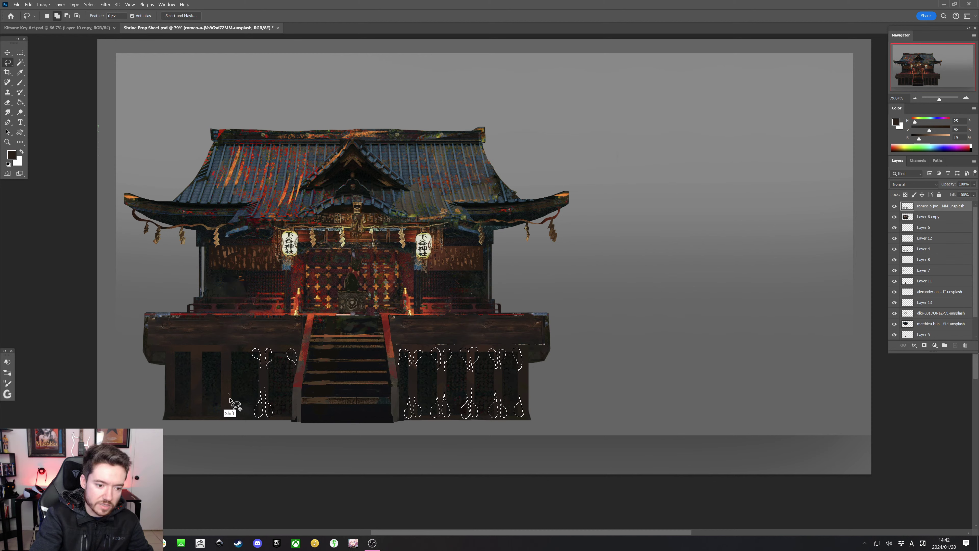
pyautogui.moveTo(230, 418)
pyautogui.mouseDown()
pyautogui.moveTo(230, 394)
pyautogui.moveTo(216, 414)
pyautogui.moveTo(229, 419)
pyautogui.mouseUp()
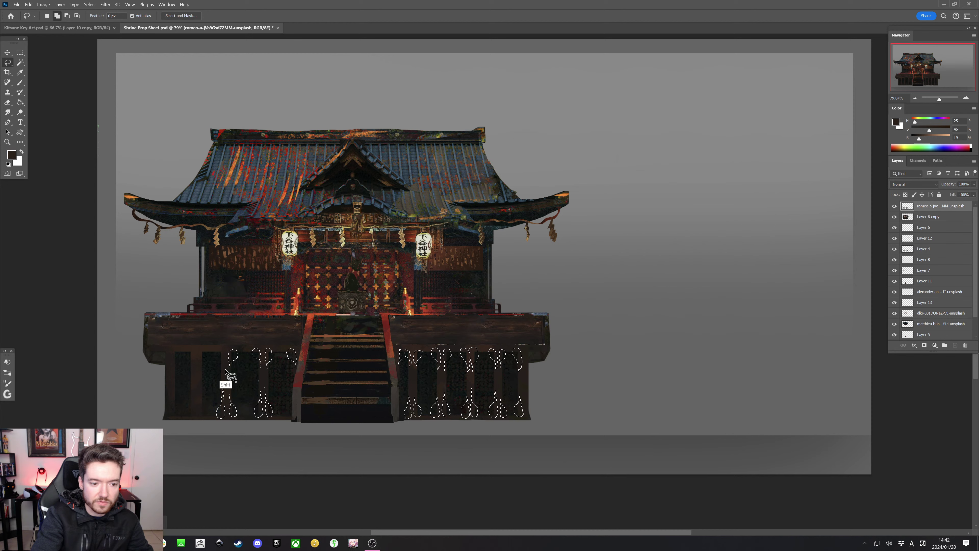
pyautogui.moveTo(225, 371)
pyautogui.mouseDown()
pyautogui.moveTo(224, 350)
pyautogui.moveTo(225, 370)
pyautogui.moveTo(201, 382)
pyautogui.moveTo(208, 372)
pyautogui.moveTo(197, 357)
pyautogui.moveTo(188, 376)
pyautogui.mouseUp()
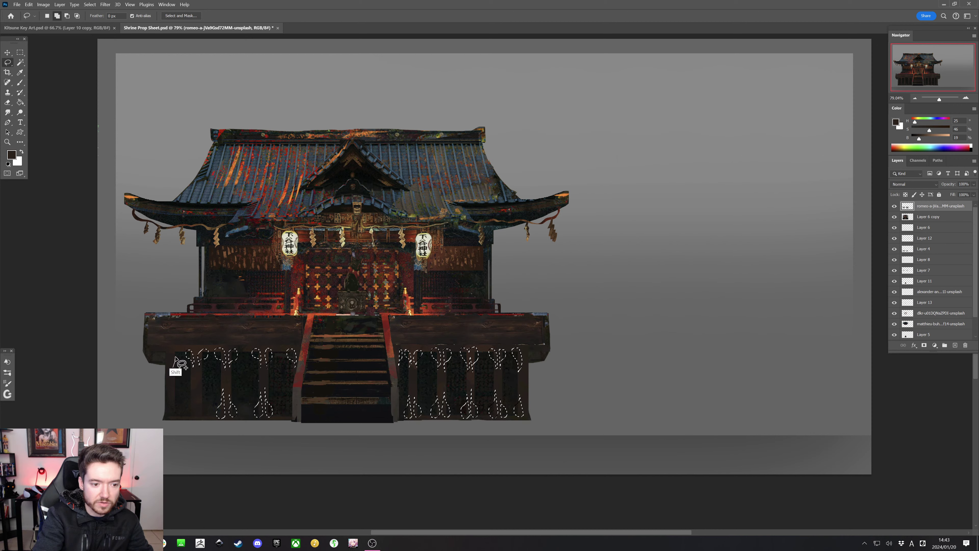
pyautogui.moveTo(173, 368)
pyautogui.mouseDown()
pyautogui.moveTo(172, 359)
pyautogui.moveTo(178, 415)
pyautogui.moveTo(174, 405)
pyautogui.moveTo(186, 414)
pyautogui.moveTo(190, 391)
pyautogui.moveTo(186, 407)
pyautogui.moveTo(193, 414)
pyautogui.moveTo(195, 396)
pyautogui.moveTo(202, 416)
pyautogui.mouseUp()
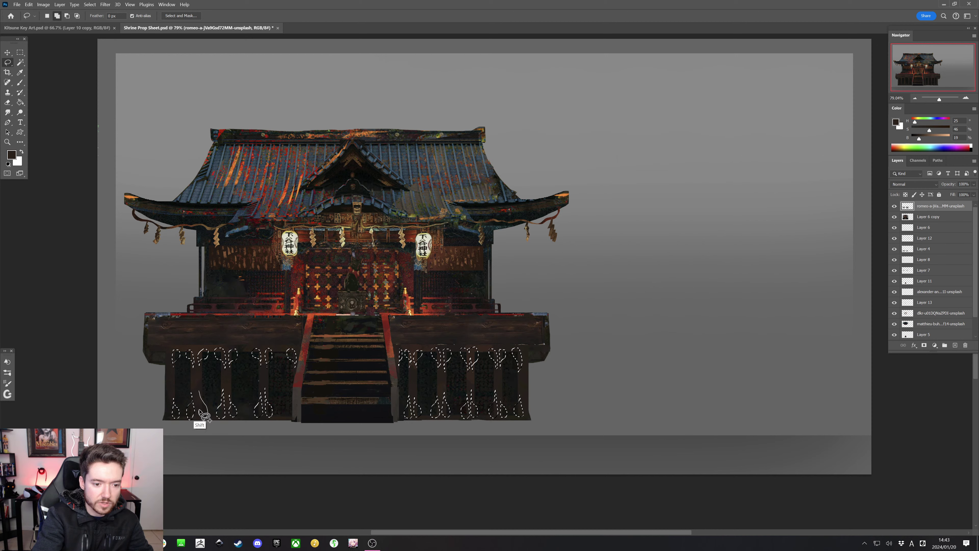
pyautogui.moveTo(290, 408)
pyautogui.mouseDown()
pyautogui.moveTo(284, 418)
pyautogui.moveTo(290, 412)
pyautogui.mouseUp()
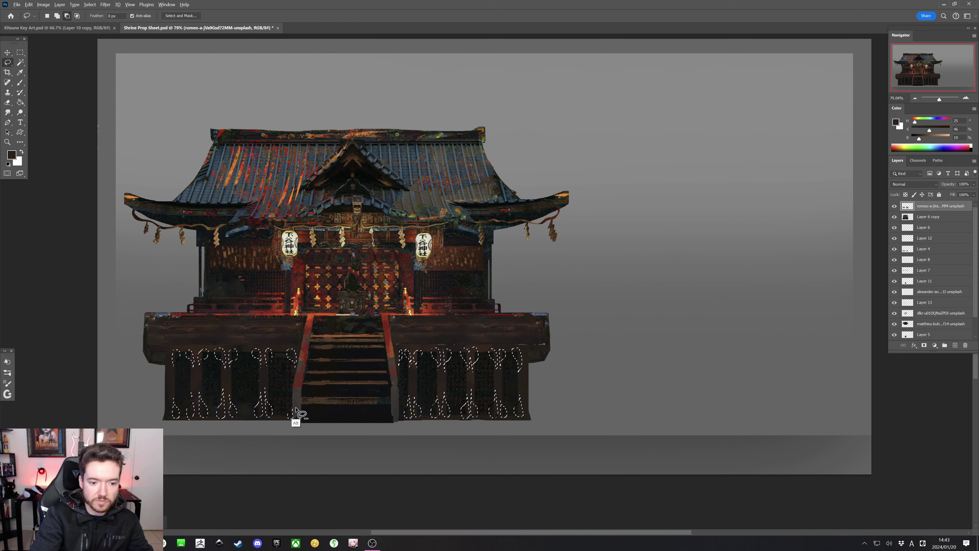
pyautogui.press('b')
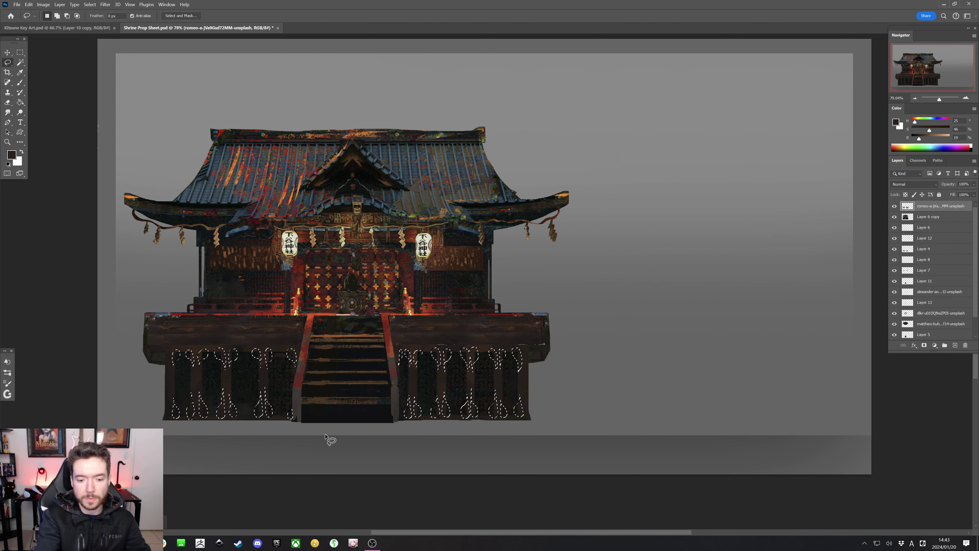
pyautogui.hotkey('ctrl', 'd')
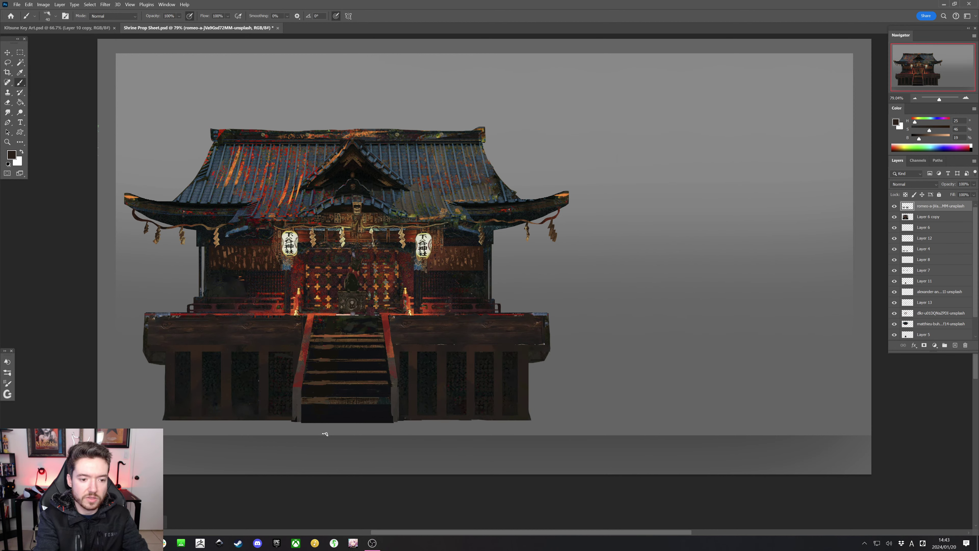
# Enlarge the brush and paint the lower wall on both sides of the stairs with dark browns sampled from its posts
pyautogui.keyDown('alt'); pyautogui.click(194, 381); pyautogui.keyUp('alt')
pyautogui.press(']')
pyautogui.press(']')
pyautogui.press(']')
pyautogui.press(']')
pyautogui.press(']')
pyautogui.press(']')
pyautogui.press(']')
pyautogui.press(']')
pyautogui.press(']')
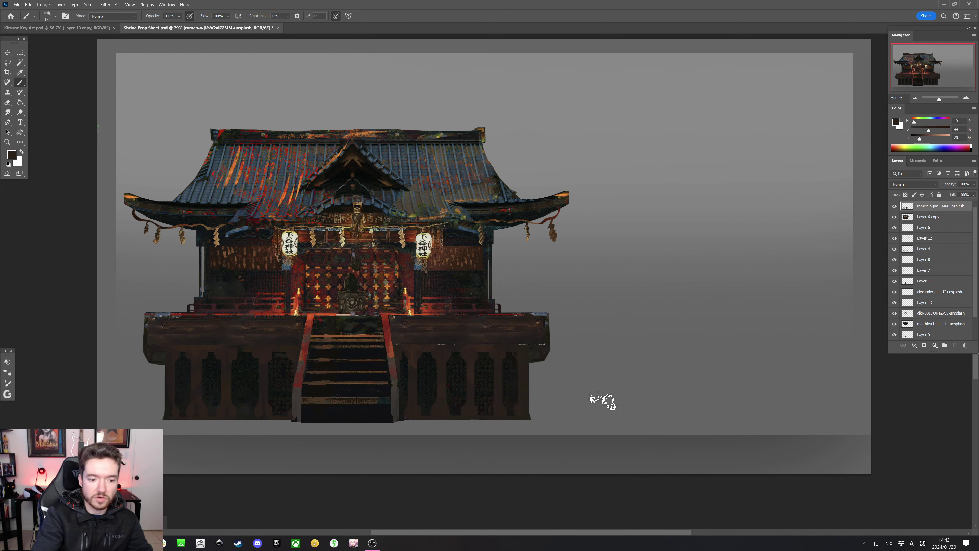
pyautogui.keyDown('alt'); pyautogui.click(290, 409); pyautogui.keyUp('alt')
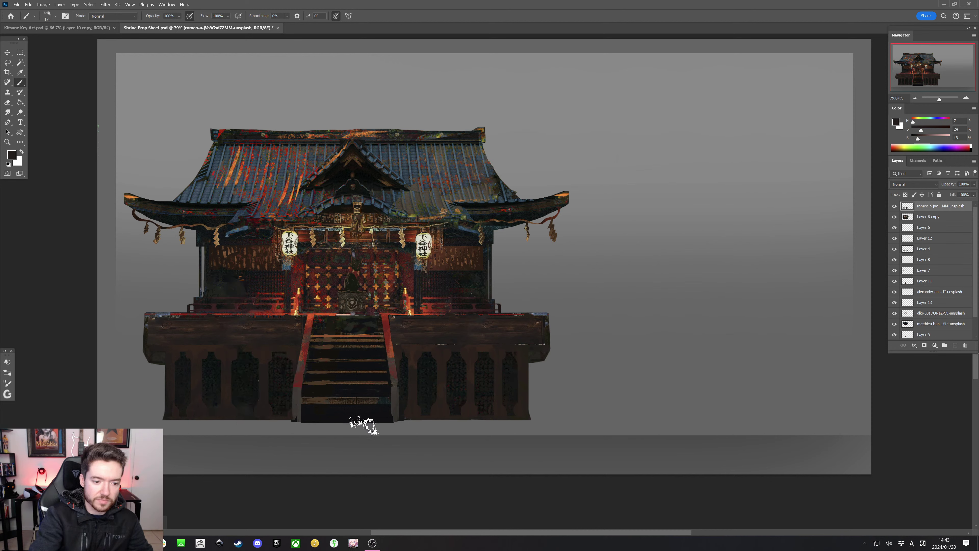
pyautogui.press('alt')
pyautogui.keyDown('alt'); pyautogui.click(444, 398); pyautogui.keyUp('alt')
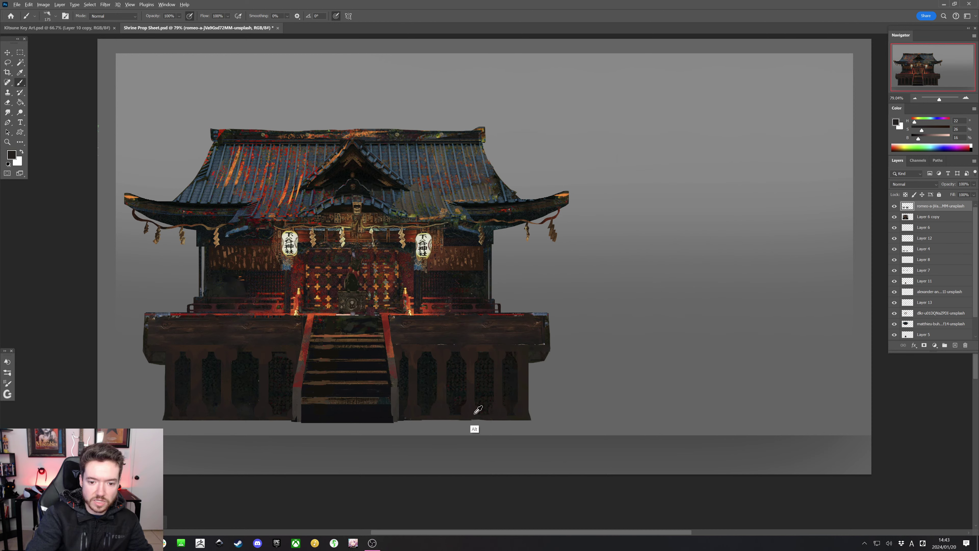
pyautogui.keyDown('alt'); pyautogui.click(469, 402); pyautogui.keyUp('alt')
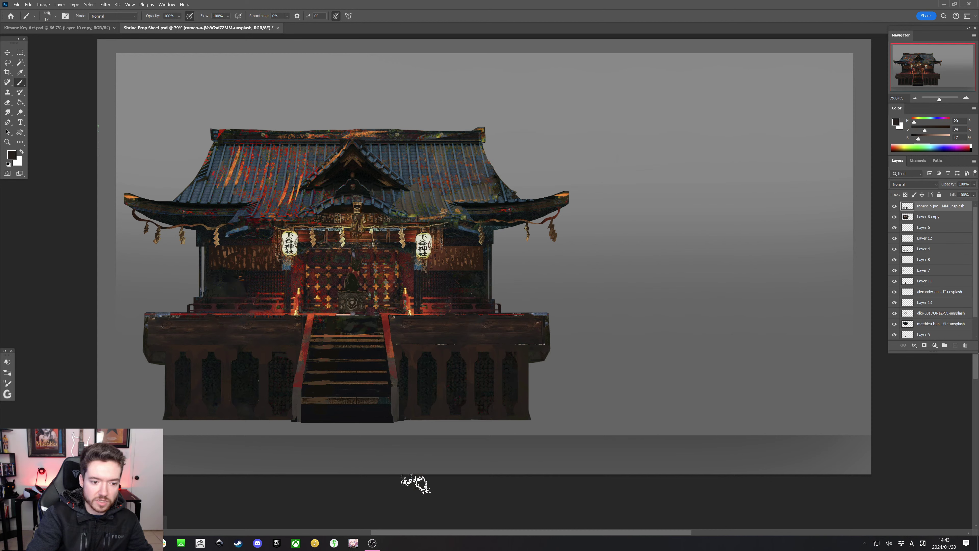
# Paint over the outermost posts left of the stairs with dark browns sampled from the surrounding wood
pyautogui.keyDown('alt'); pyautogui.click(197, 411); pyautogui.keyUp('alt')
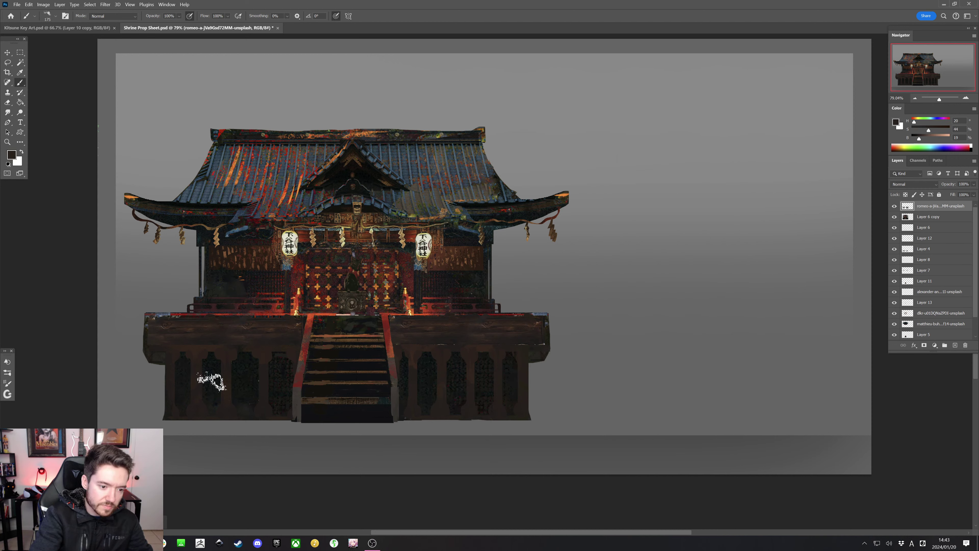
pyautogui.keyDown('alt'); pyautogui.click(199, 413); pyautogui.keyUp('alt')
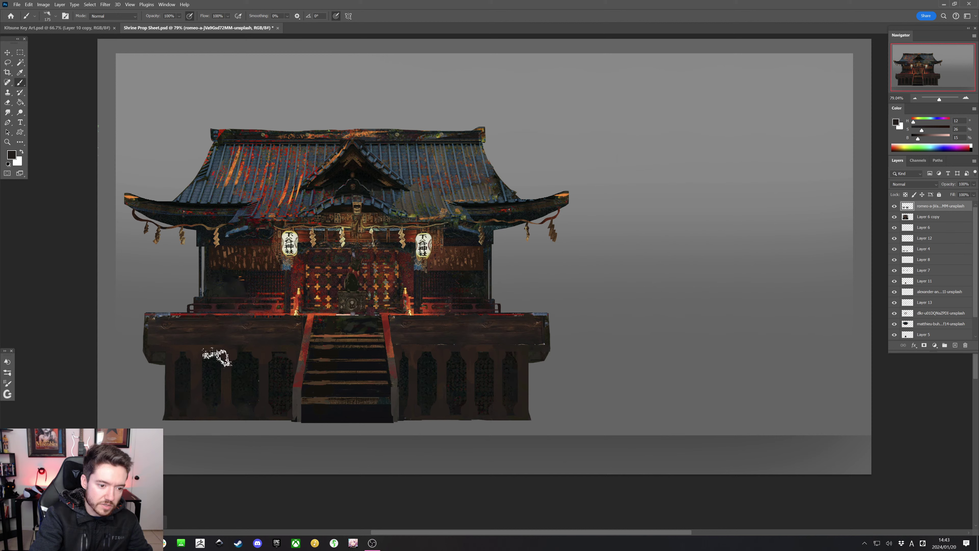
pyautogui.keyDown('alt'); pyautogui.click(200, 392); pyautogui.keyUp('alt')
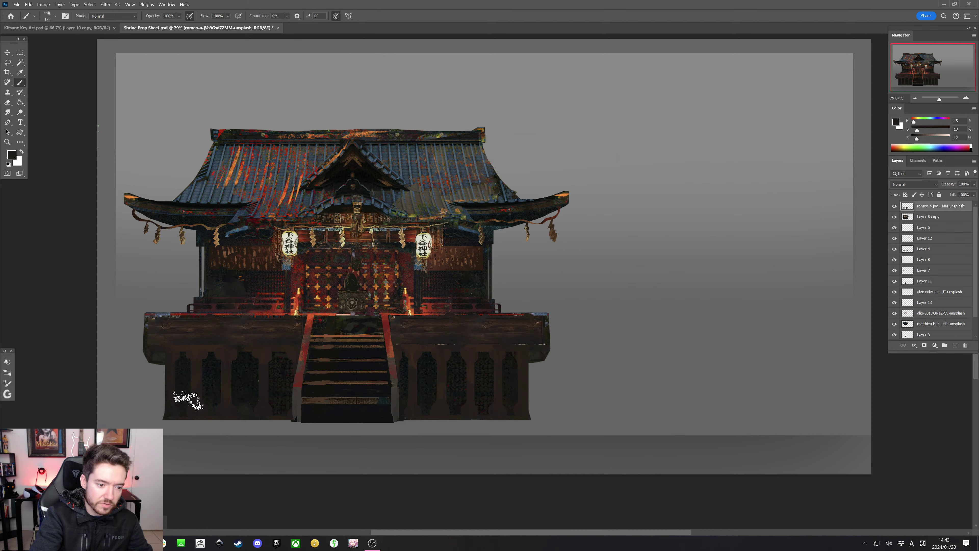
pyautogui.keyDown('alt'); pyautogui.click(177, 358); pyautogui.keyUp('alt')
pyautogui.keyDown('alt'); pyautogui.click(169, 361); pyautogui.keyUp('alt')
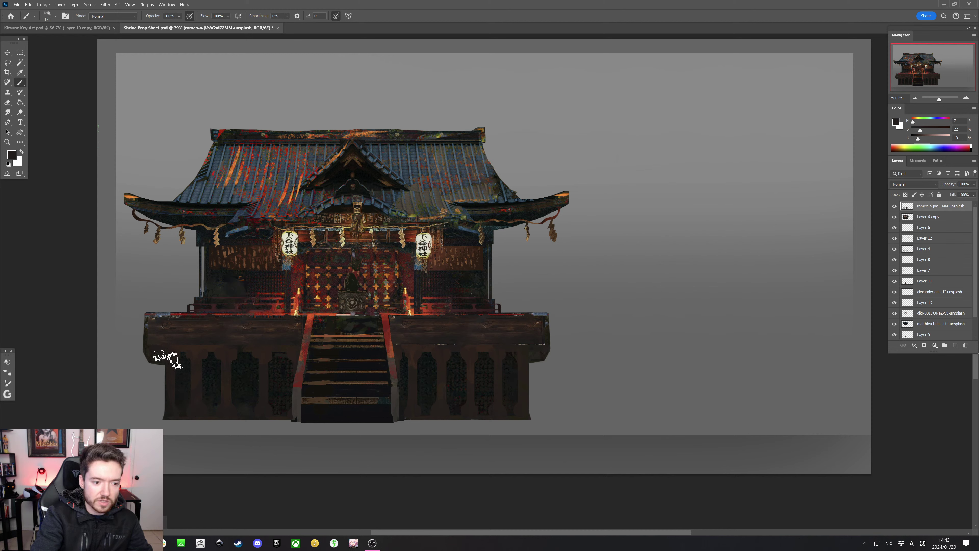
# Shrink the brush and touch up the wood around the top of the second lattice opening left of the stairs with sampled browns
pyautogui.press('[')
pyautogui.press('[')
pyautogui.press('[')
pyautogui.press('[')
pyautogui.keyDown('alt'); pyautogui.click(196, 353); pyautogui.keyUp('alt')
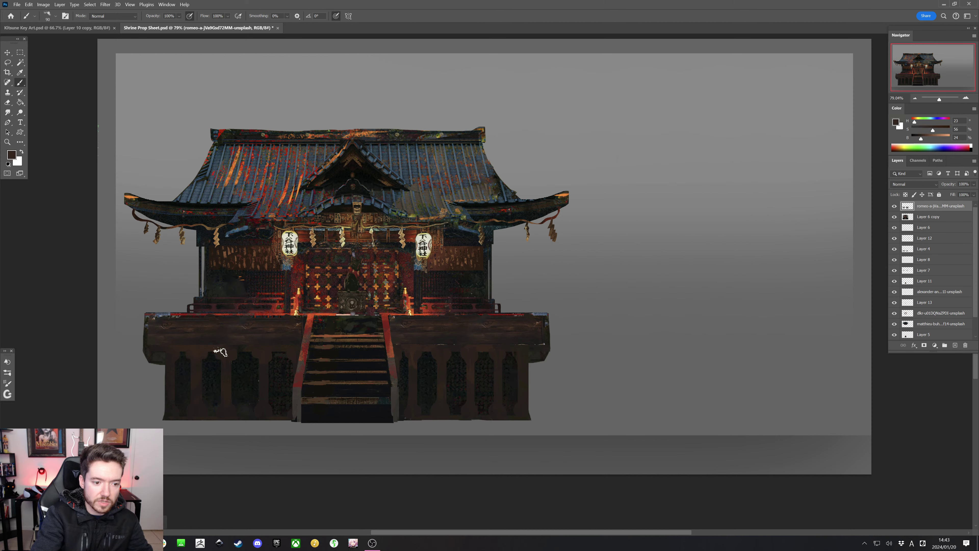
pyautogui.keyDown('alt'); pyautogui.click(227, 383); pyautogui.keyUp('alt')
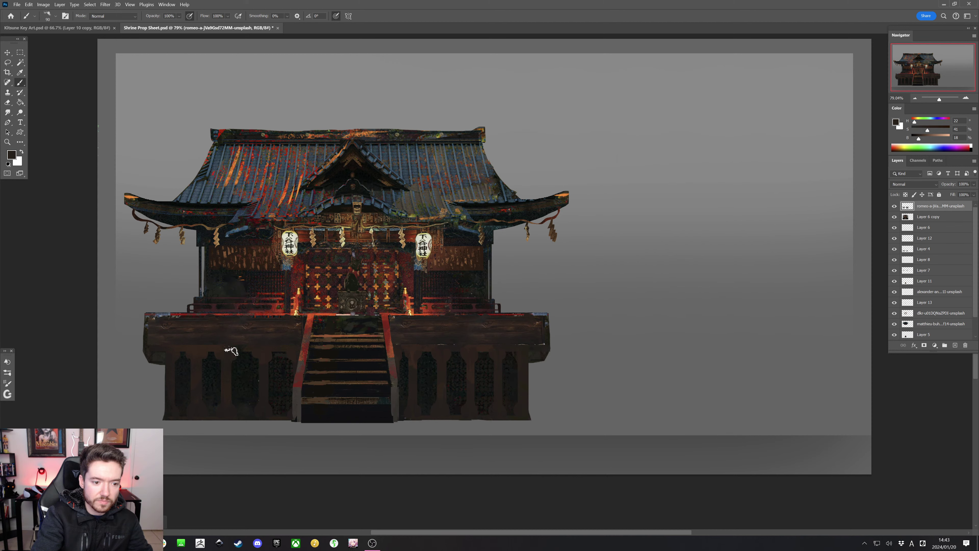
pyautogui.keyDown('alt'); pyautogui.click(219, 350); pyautogui.keyUp('alt')
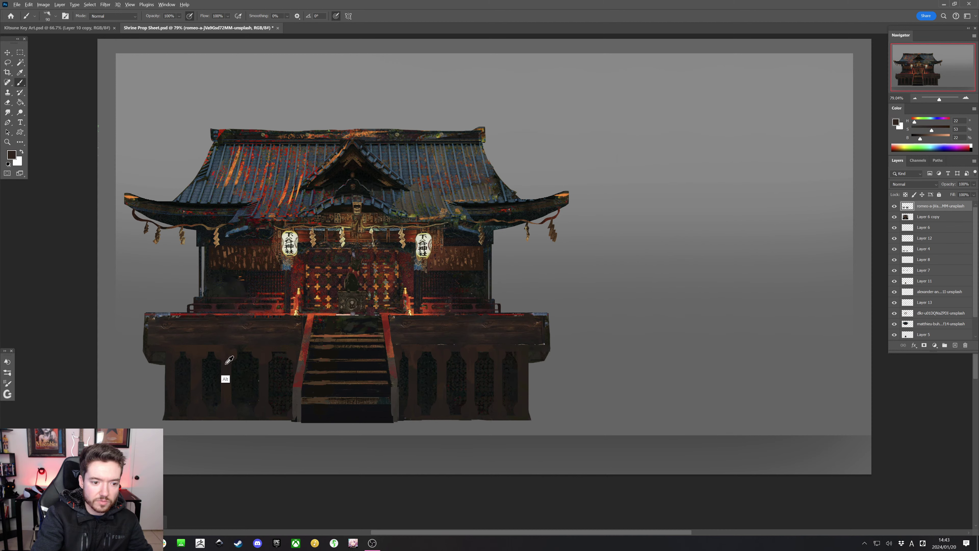
# Refine the post between the second and third lattice openings on the left wall with closely sampled browns
pyautogui.keyDown('alt'); pyautogui.click(226, 366); pyautogui.keyUp('alt')
pyautogui.keyDown('alt'); pyautogui.click(226, 358); pyautogui.keyUp('alt')
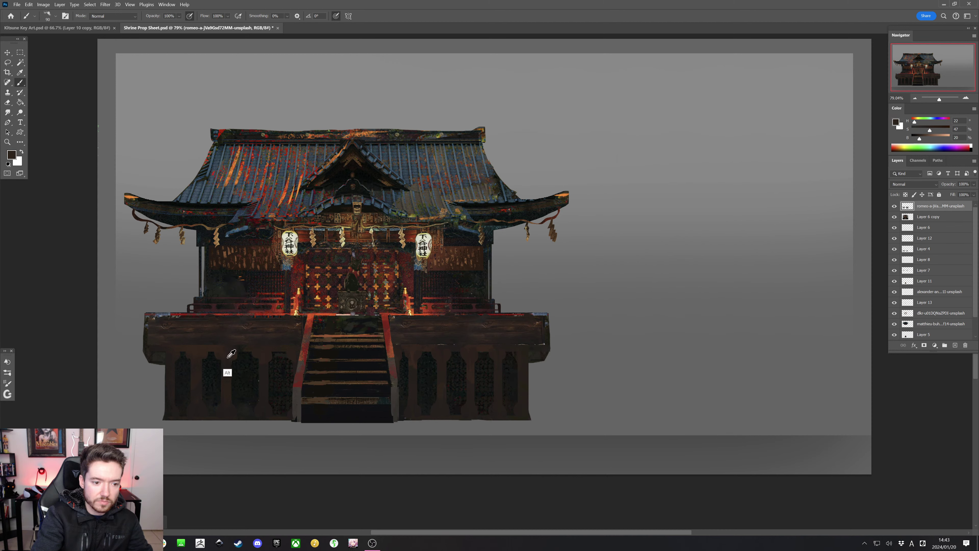
pyautogui.keyDown('alt'); pyautogui.click(231, 354); pyautogui.keyUp('alt')
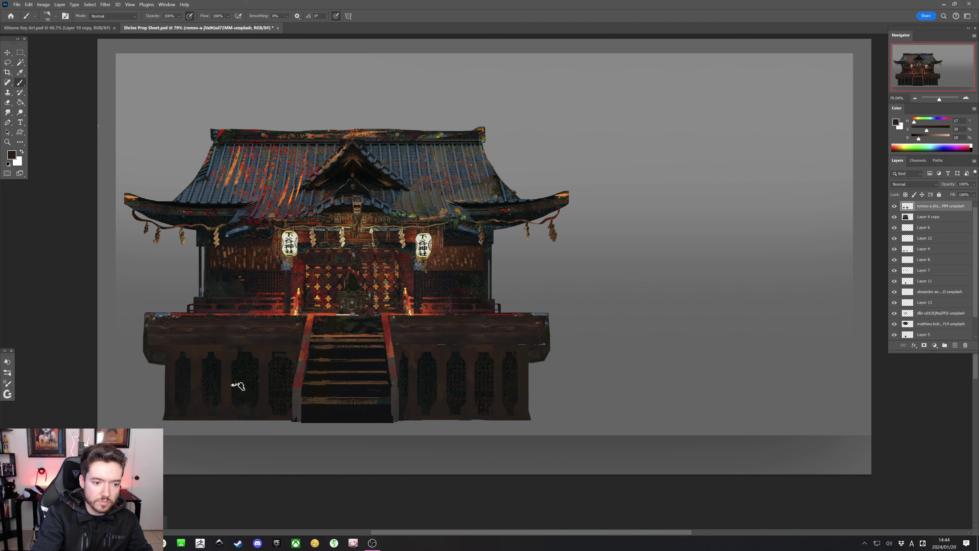
pyautogui.keyDown('alt'); pyautogui.click(231, 364); pyautogui.keyUp('alt')
pyautogui.moveTo(232, 364); pyautogui.dragTo(224, 364)
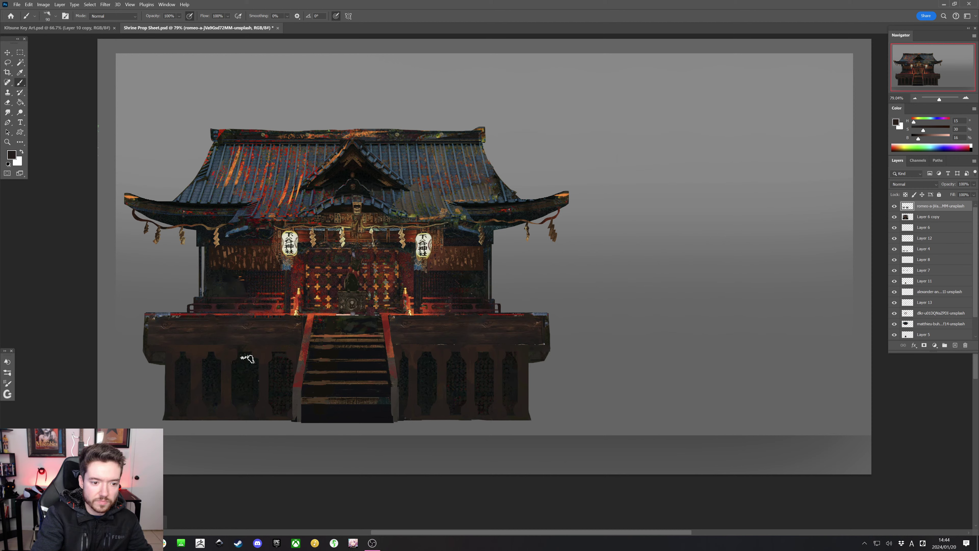
# Clean up the post between the third and fourth lattice openings left of the stairs with sampled wood tones
pyautogui.keyDown('alt'); pyautogui.click(266, 358); pyautogui.keyUp('alt')
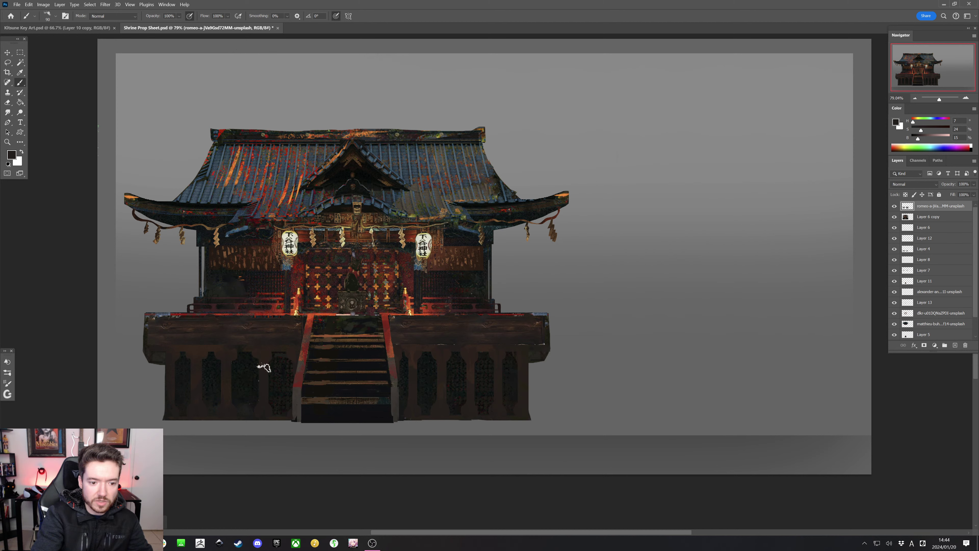
pyautogui.keyDown('alt'); pyautogui.click(263, 362); pyautogui.keyUp('alt')
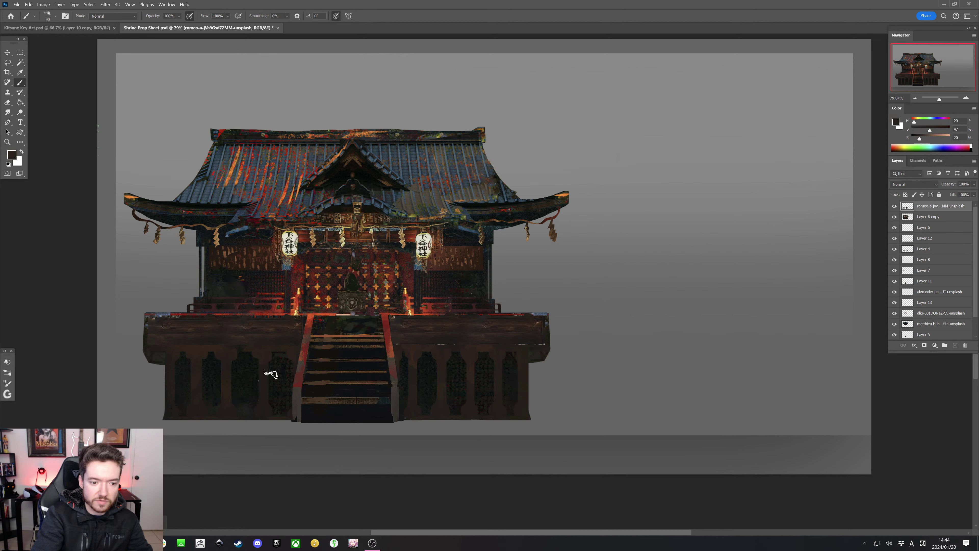
pyautogui.keyDown('alt'); pyautogui.click(296, 360); pyautogui.keyUp('alt')
# Touch up the tops of the posts right of the stairs with browns sampled from each post, and save the document
pyautogui.keyDown('alt'); pyautogui.click(405, 353); pyautogui.keyUp('alt')
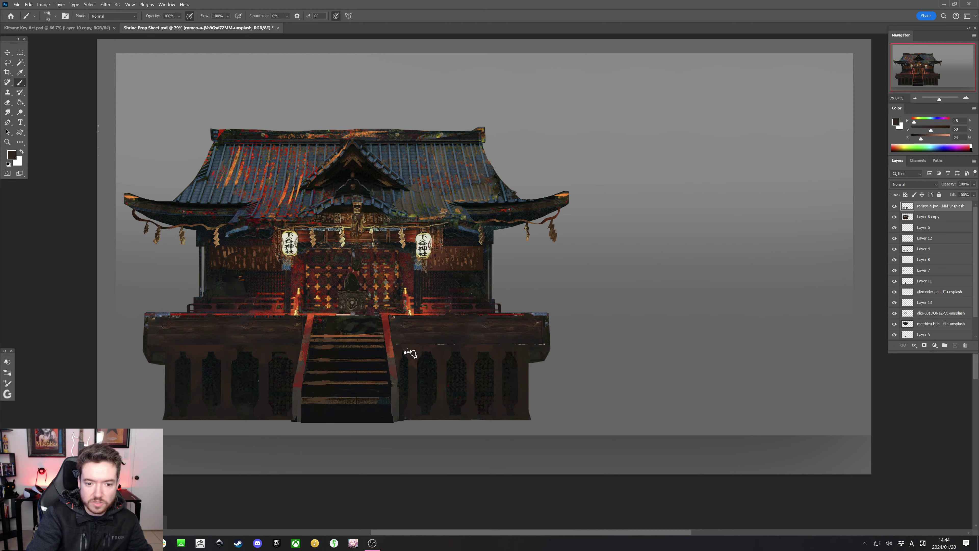
pyautogui.keyDown('alt'); pyautogui.click(440, 353); pyautogui.keyUp('alt')
pyautogui.keyDown('alt'); pyautogui.click(439, 350); pyautogui.keyUp('alt')
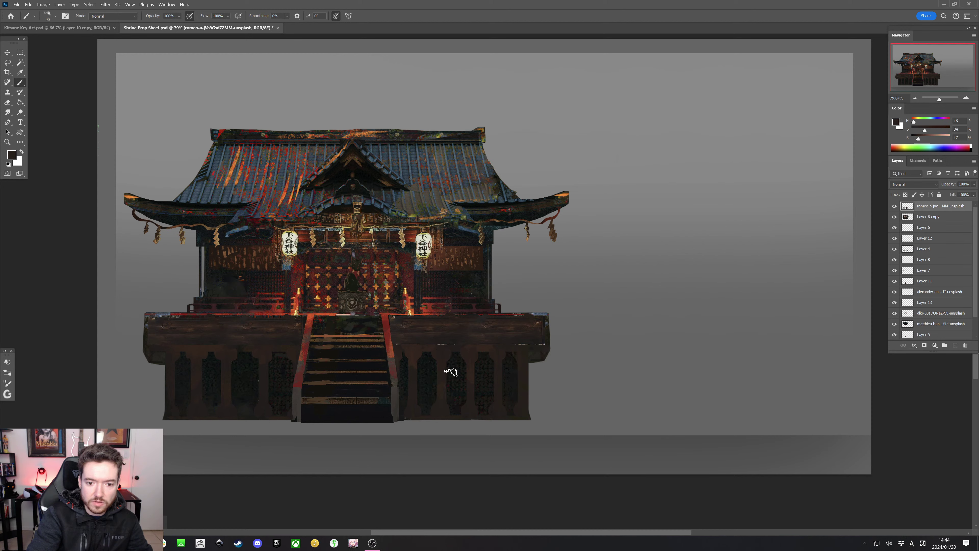
pyautogui.keyDown('alt'); pyautogui.click(444, 351); pyautogui.keyUp('alt')
pyautogui.keyDown('alt'); pyautogui.click(469, 346); pyautogui.keyUp('alt')
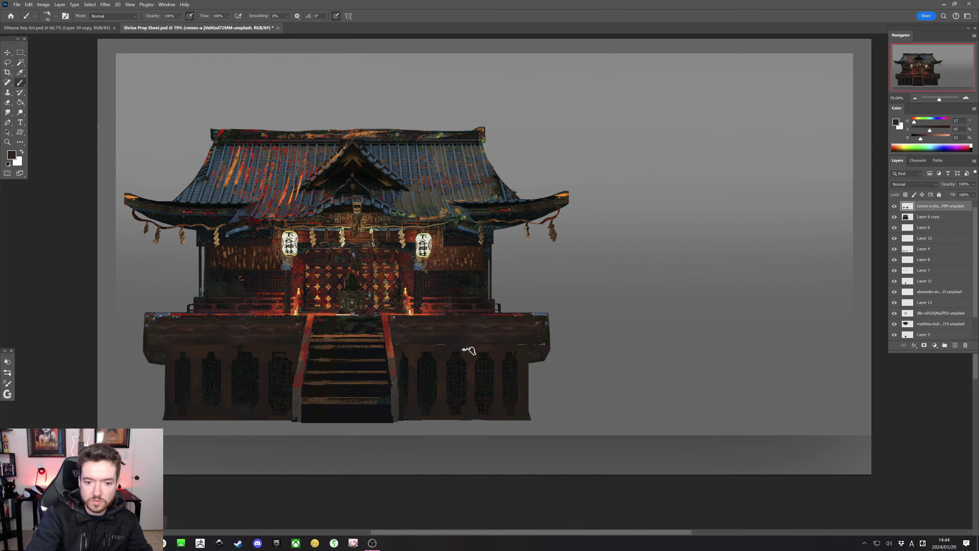
pyautogui.keyDown('alt'); pyautogui.click(498, 350); pyautogui.keyUp('alt')
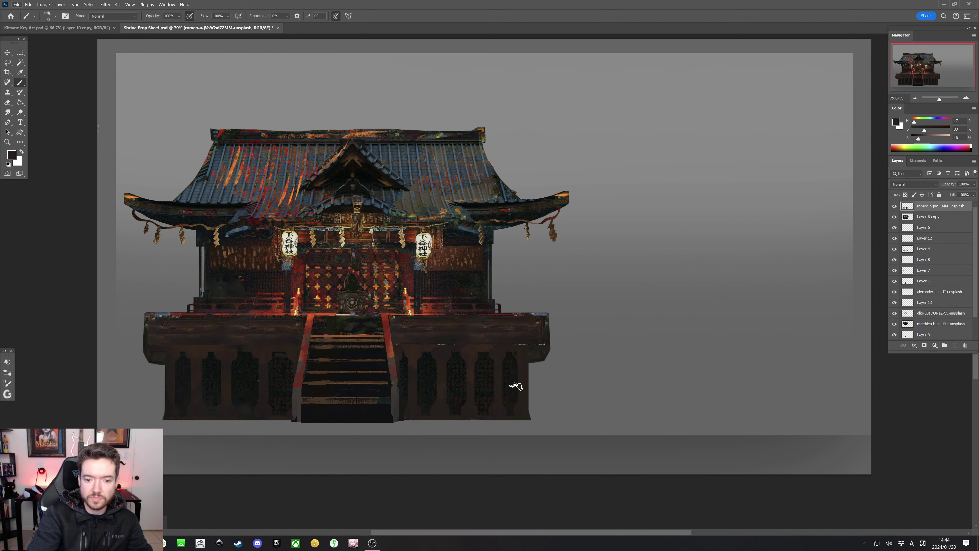
pyautogui.hotkey('ctrl', 's')
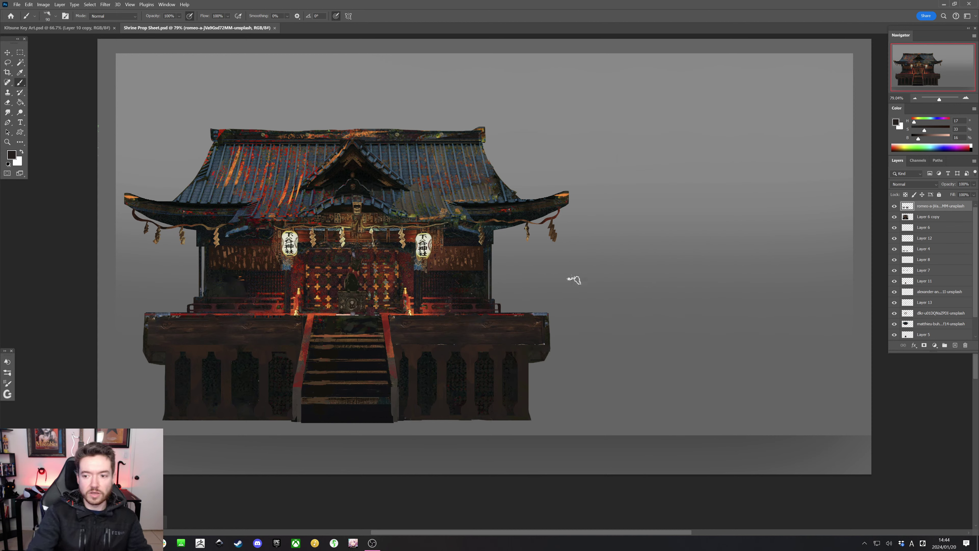
# Adjust the brush size and smooth the wood under the right-hand beam around the lattice openings with sampled browns
pyautogui.press('[')
pyautogui.keyDown('alt'); pyautogui.click(422, 351); pyautogui.keyUp('alt')
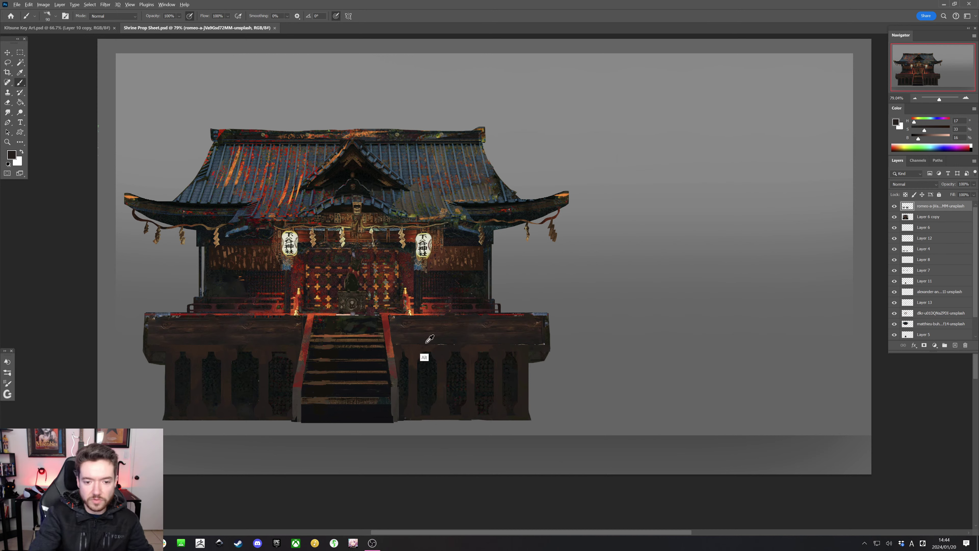
pyautogui.moveTo(443, 351); pyautogui.dragTo(472, 363)
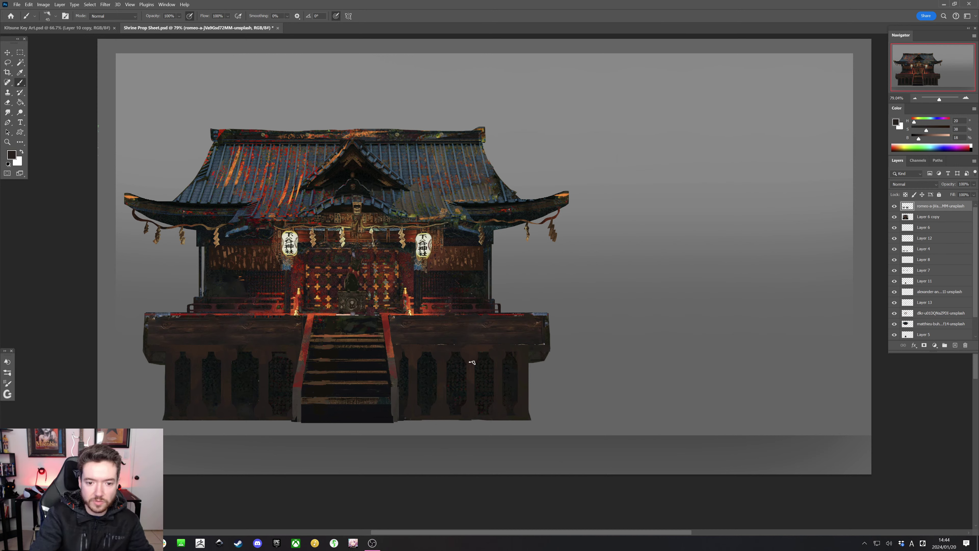
pyautogui.press(']')
pyautogui.keyDown('alt'); pyautogui.click(509, 368); pyautogui.keyUp('alt')
pyautogui.keyDown('shift'); pyautogui.click(449, 349); pyautogui.keyUp('shift')
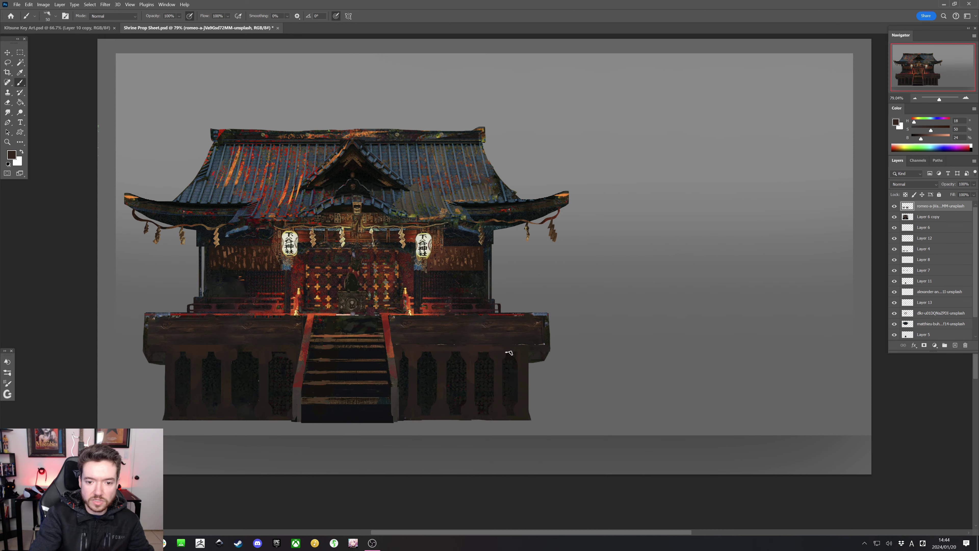
# Darken the bottom edge of the wall right of the stairs using dark tones sampled from the lattice and wood
pyautogui.keyDown('alt'); pyautogui.click(411, 375); pyautogui.keyUp('alt')
pyautogui.keyDown('alt'); pyautogui.click(522, 418); pyautogui.keyUp('alt')
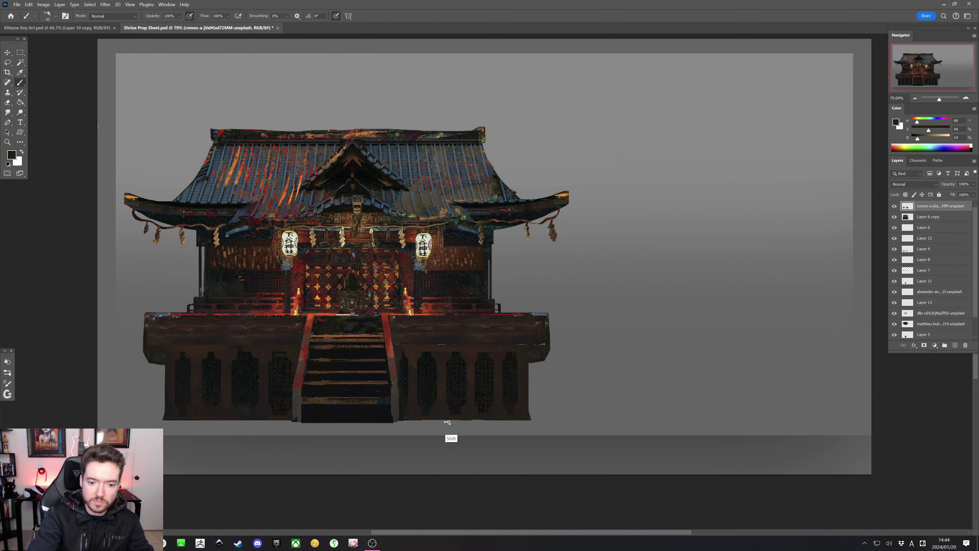
pyautogui.click(535, 416)
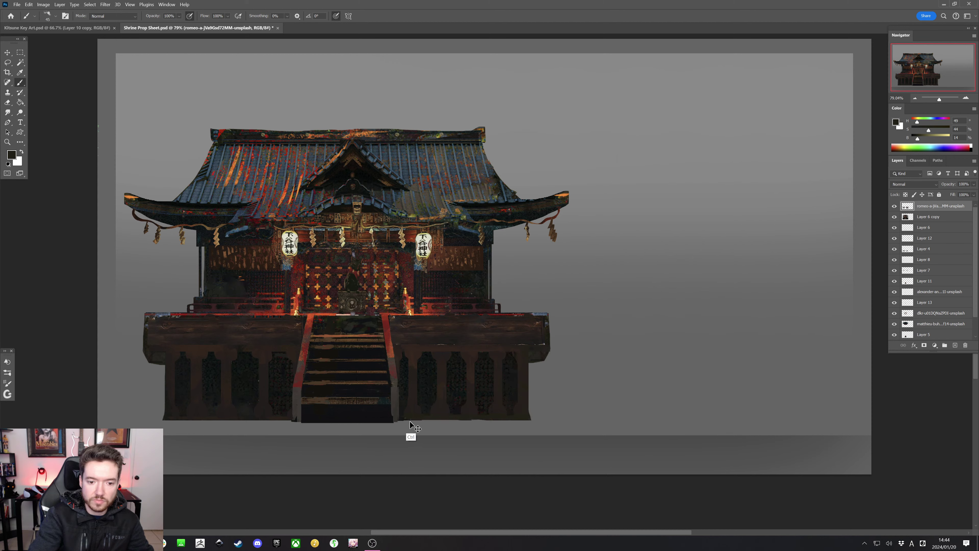
pyautogui.keyDown('alt'); pyautogui.click(417, 399); pyautogui.keyUp('alt')
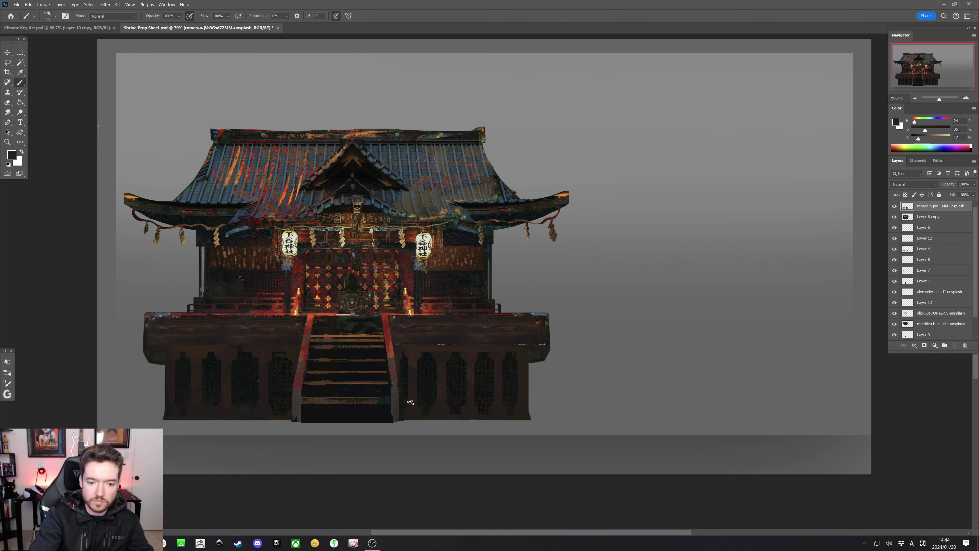
# Paint straight strokes along the underside of the beam left of the stairs with browns sampled along it
pyautogui.keyDown('alt'); pyautogui.click(291, 348); pyautogui.keyUp('alt')
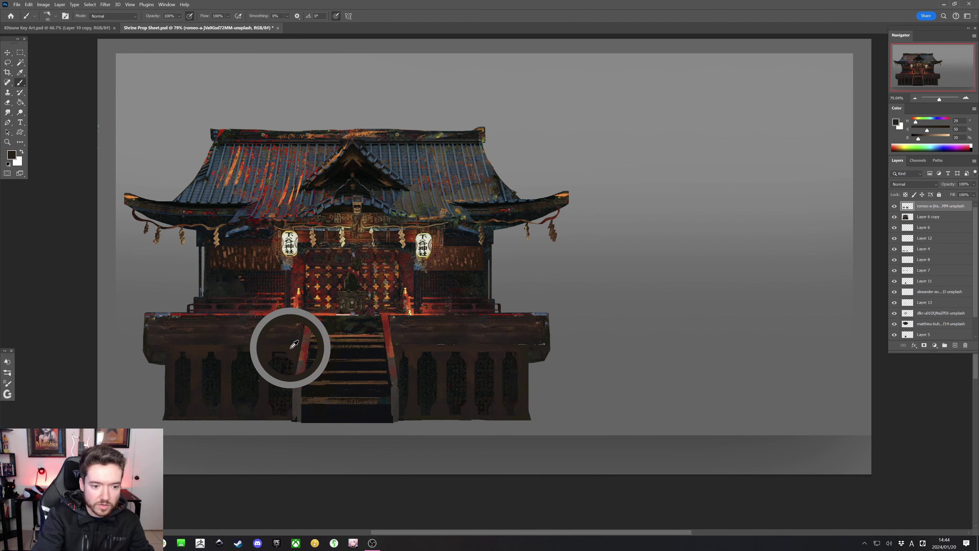
pyautogui.keyDown('alt'); pyautogui.click(244, 346); pyautogui.keyUp('alt')
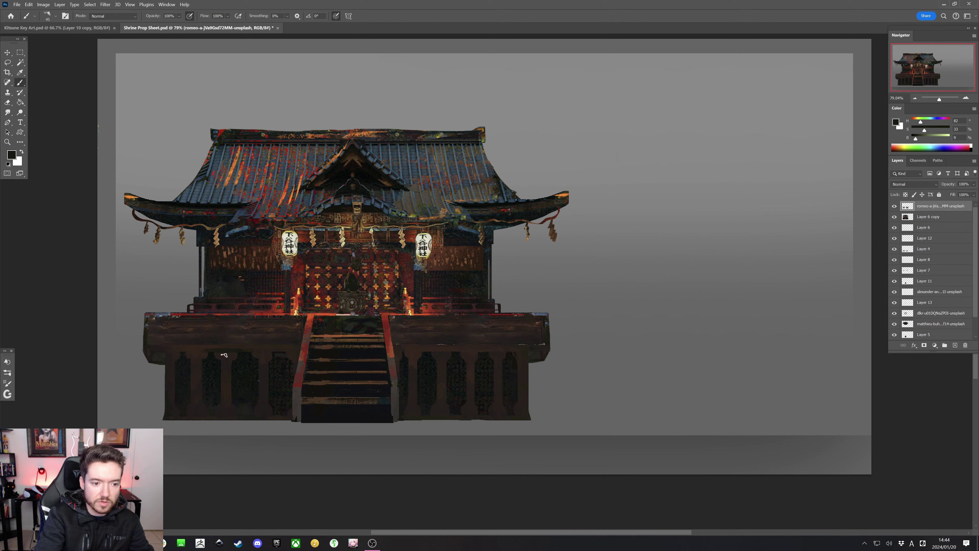
pyautogui.keyDown('alt'); pyautogui.click(216, 345); pyautogui.keyUp('alt')
pyautogui.press('shift')
pyautogui.keyDown('alt'); pyautogui.click(175, 347); pyautogui.keyUp('alt')
pyautogui.press('shift')
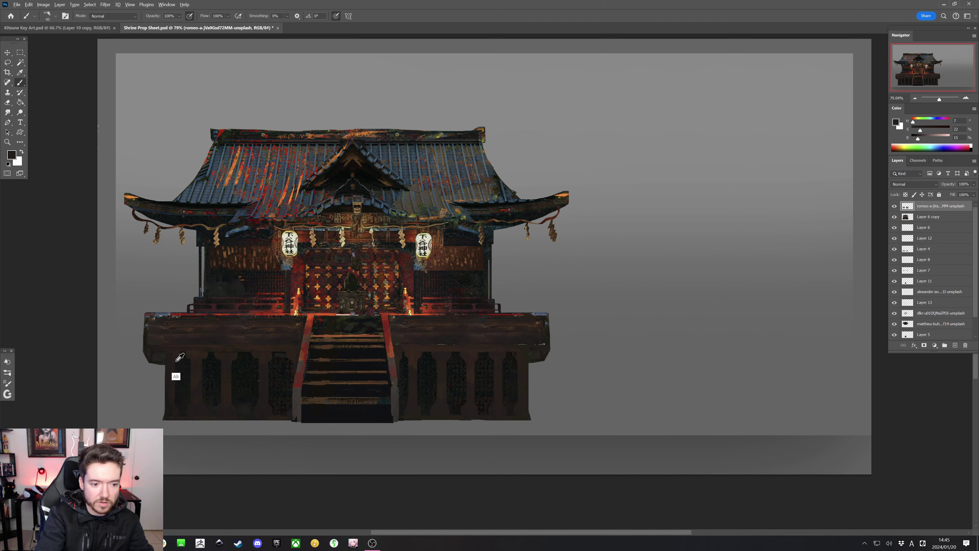
# Tidy the bottom edge of the wall left of the stairs with a sampled dark brown and a smaller brush
pyautogui.press('alt')
pyautogui.keyDown('alt'); pyautogui.click(193, 378); pyautogui.keyUp('alt')
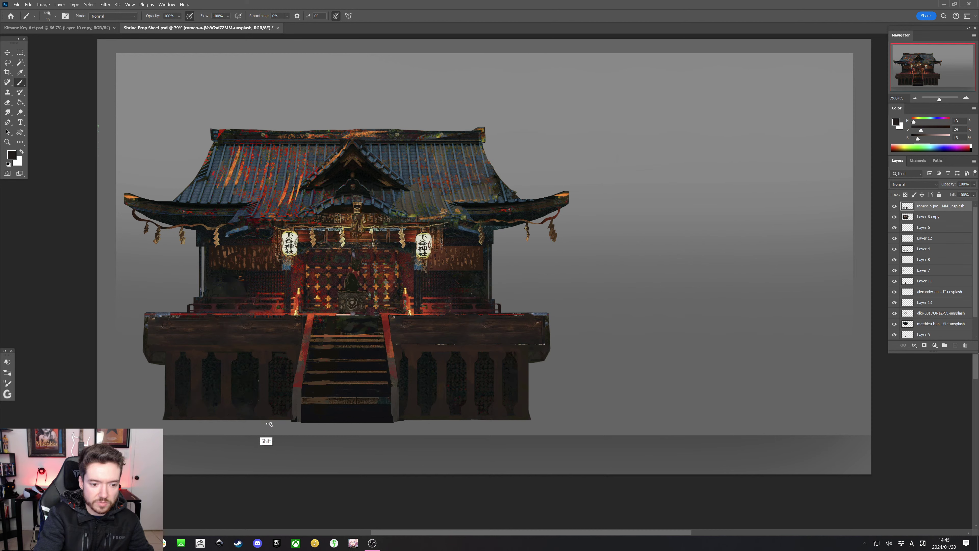
pyautogui.press('[')
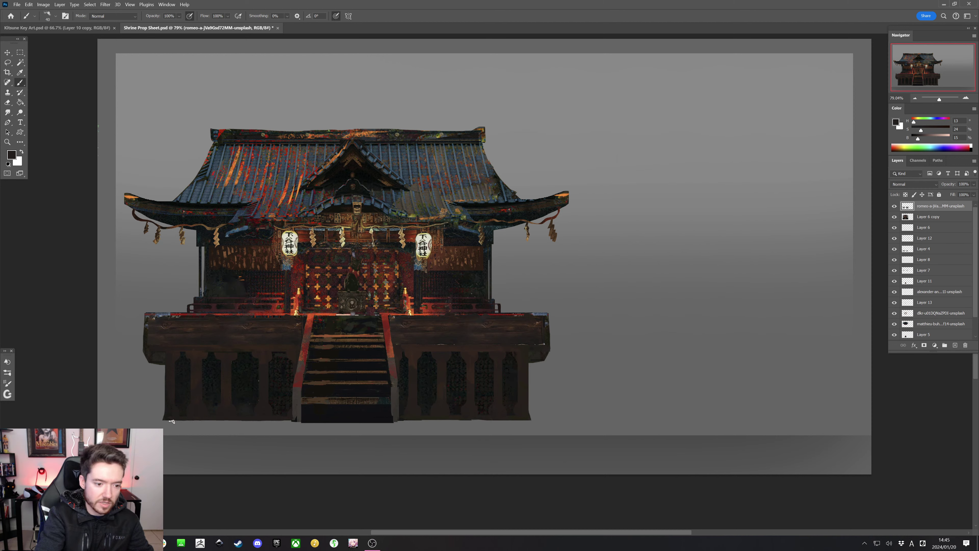
# Trim narrow vertical strips off both outer sides of the wooden base, including on Layer 2, deselect, and save the file
pyautogui.press('m')
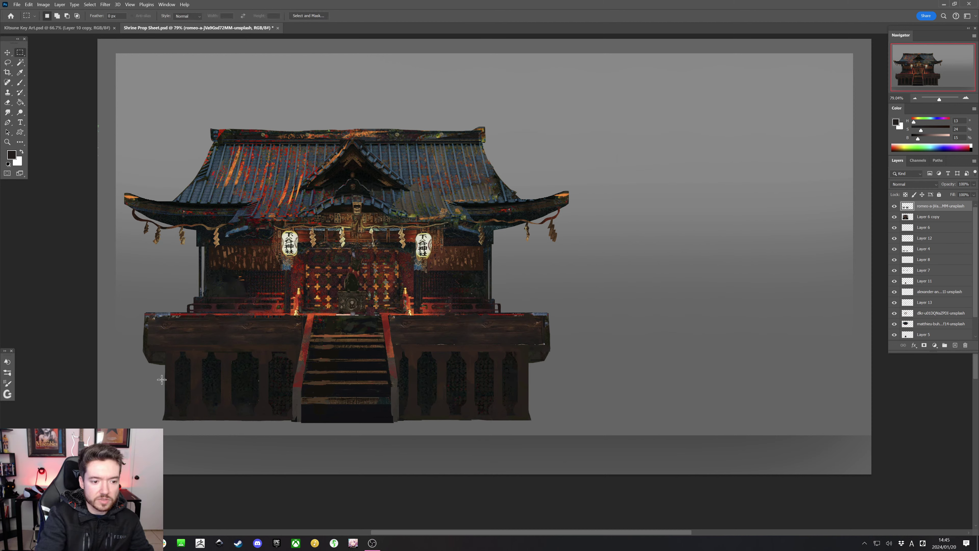
pyautogui.moveTo(157, 364); pyautogui.dragTo(166, 430)
pyautogui.press('shift')
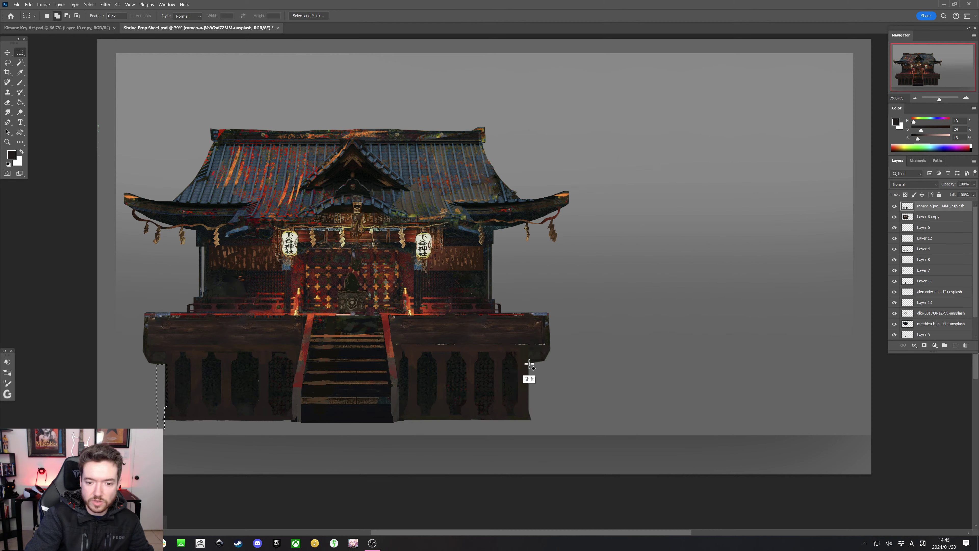
pyautogui.moveTo(529, 364); pyautogui.dragTo(535, 430)
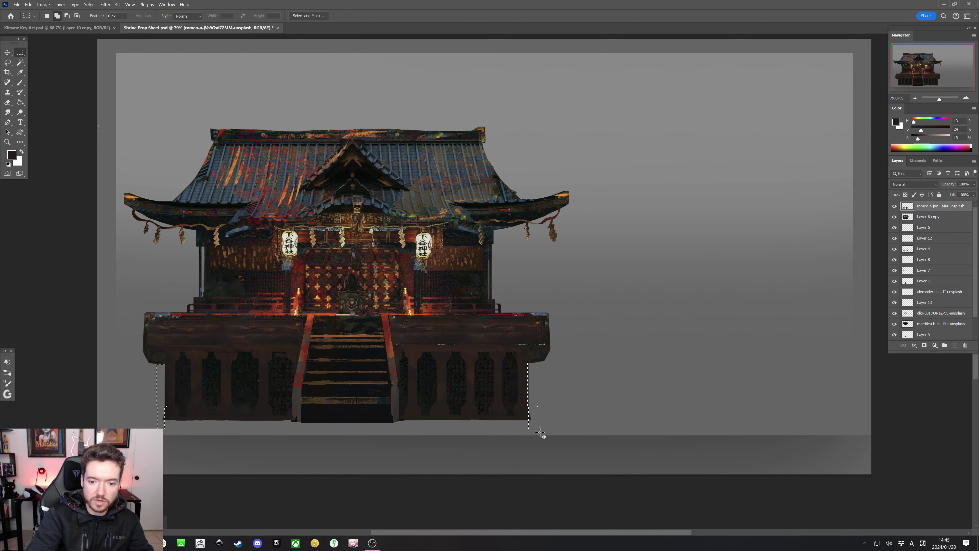
pyautogui.click(931, 218)
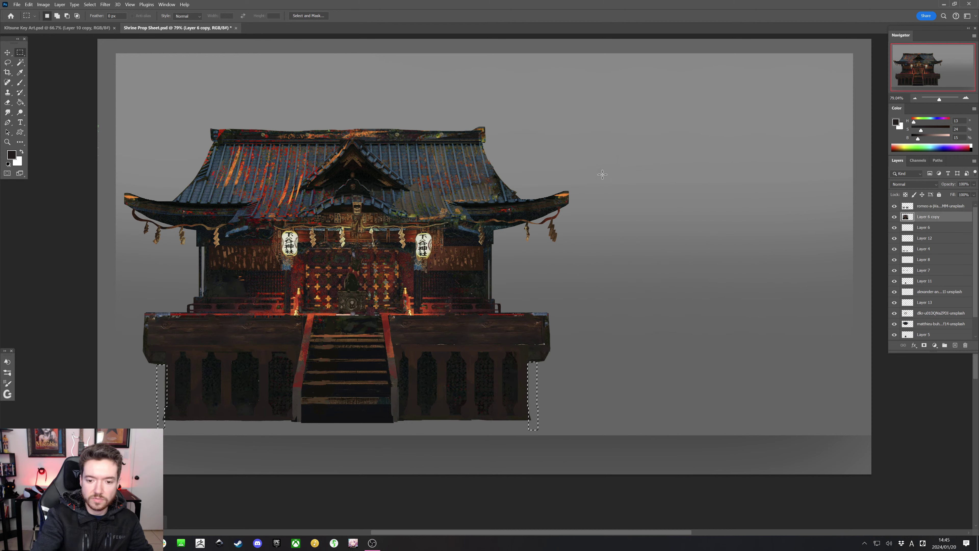
pyautogui.scroll(-1, 920, 291)
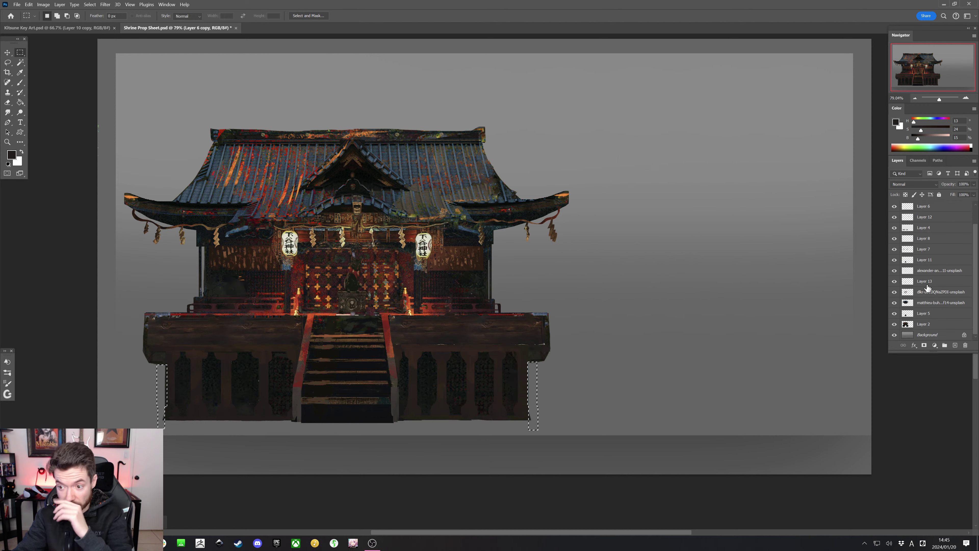
pyautogui.click(922, 325)
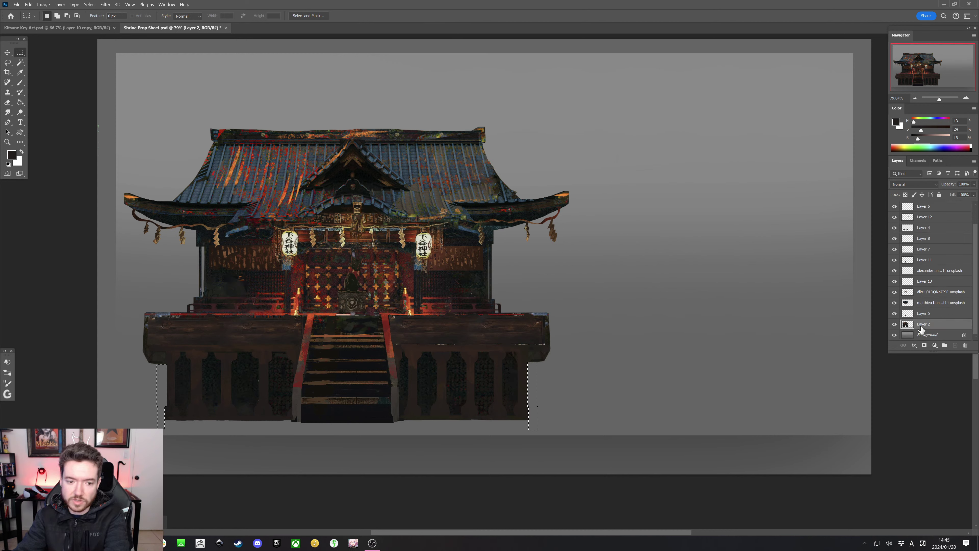
pyautogui.press('Delete')
pyautogui.hotkey('ctrl', 'd')
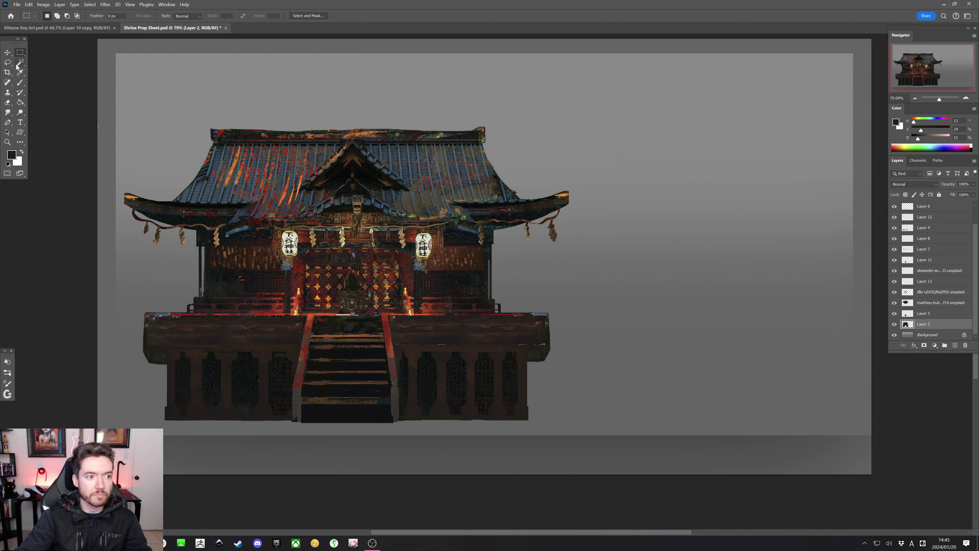
pyautogui.click(7, 62)
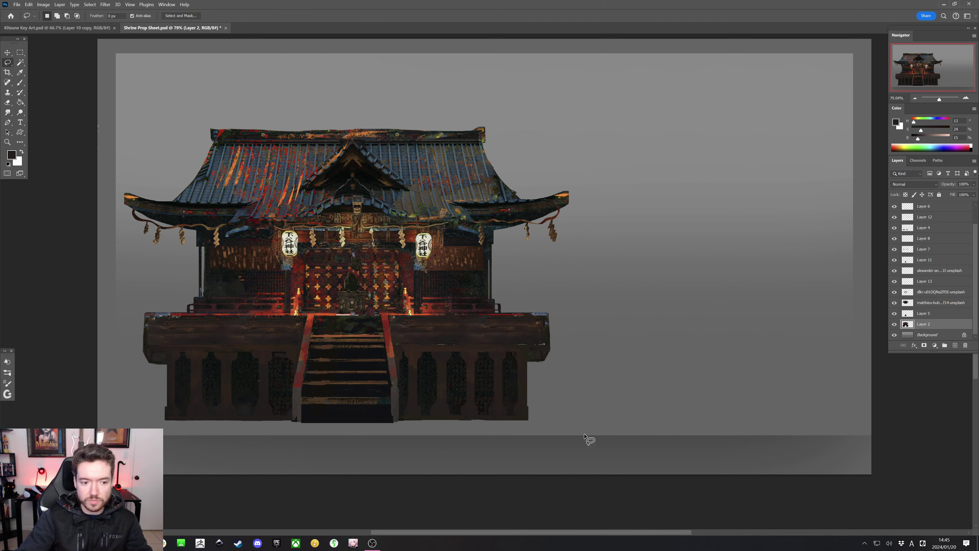
pyautogui.hotkey('ctrl', 's')
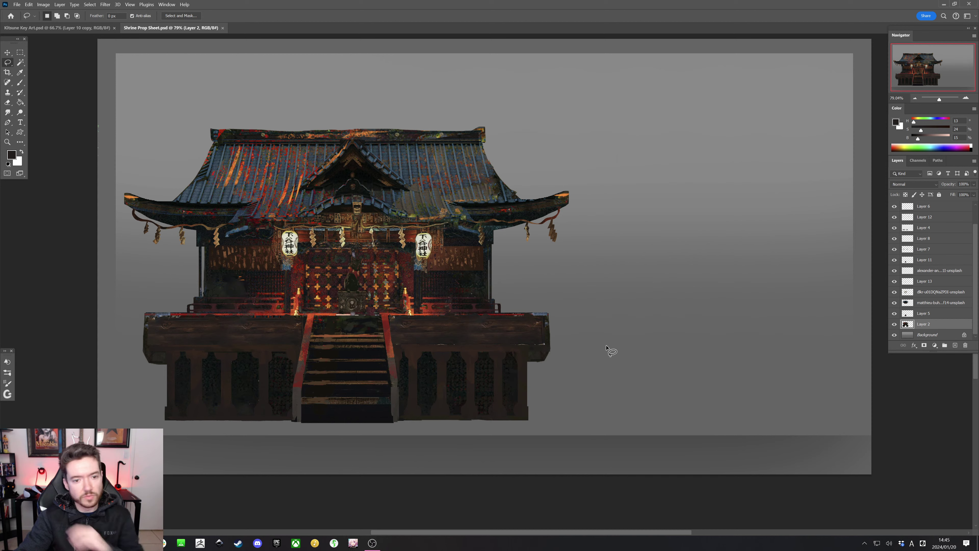
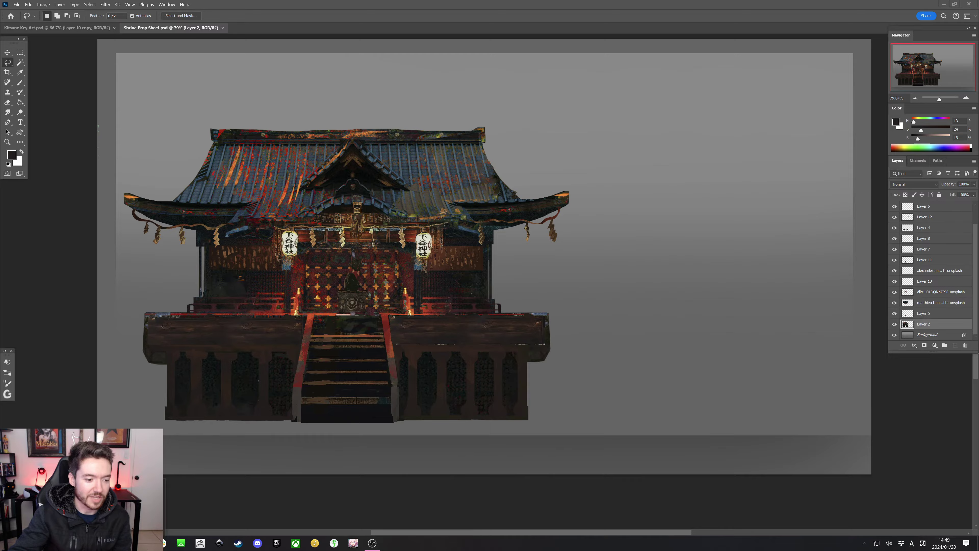
# Switch to Chrome and search Google for "new bodhum ffxiii-2" in a new tab
pyautogui.hotkey('alt', 'Tab')
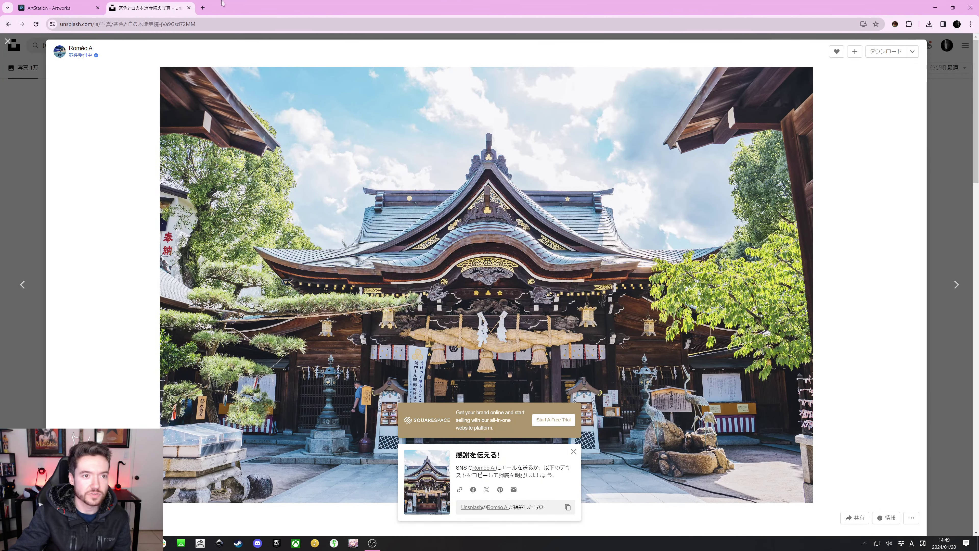
pyautogui.click(201, 24)
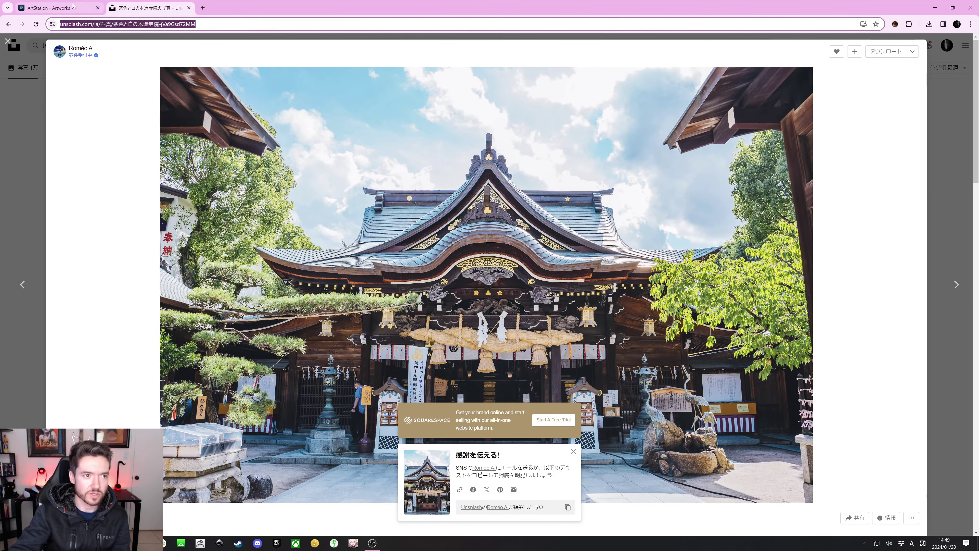
pyautogui.click(204, 9)
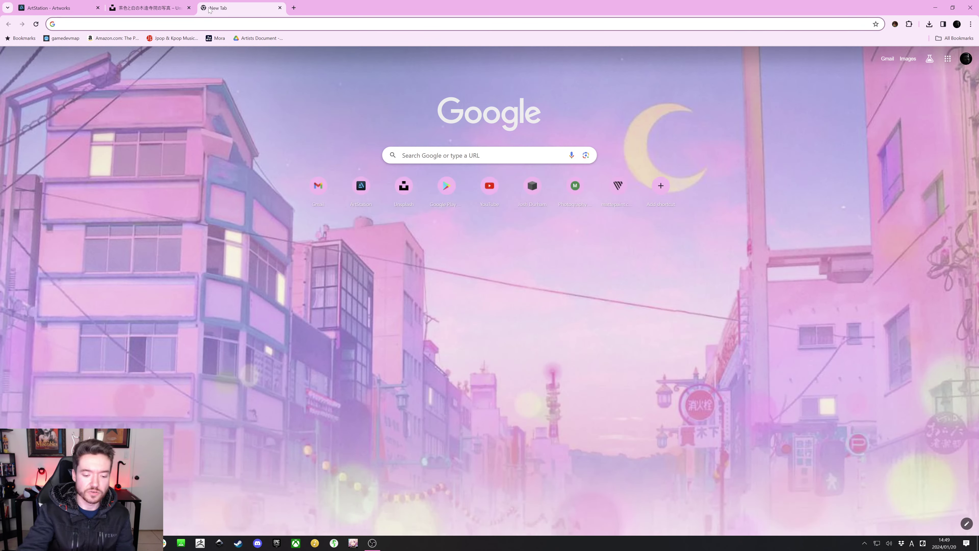
pyautogui.write('new bhodum')
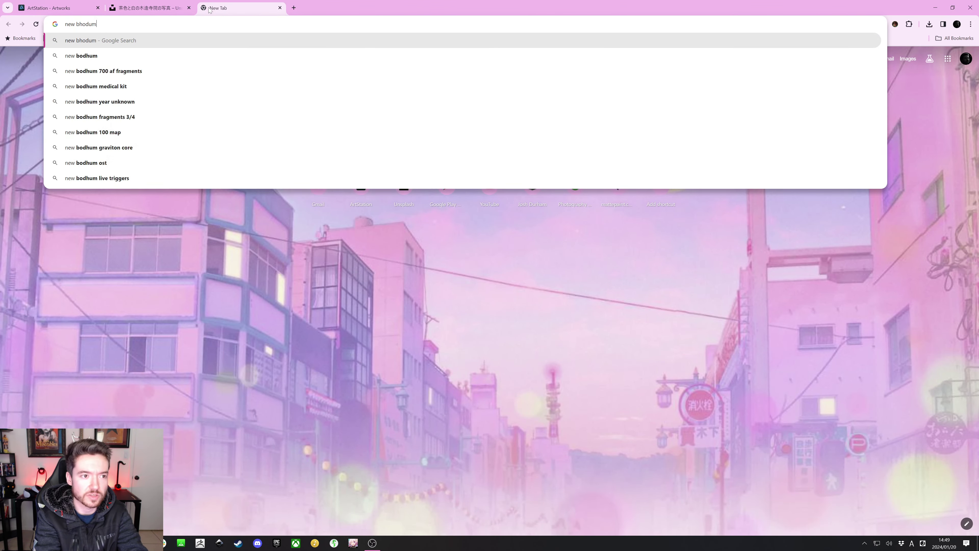
pyautogui.press('Down')
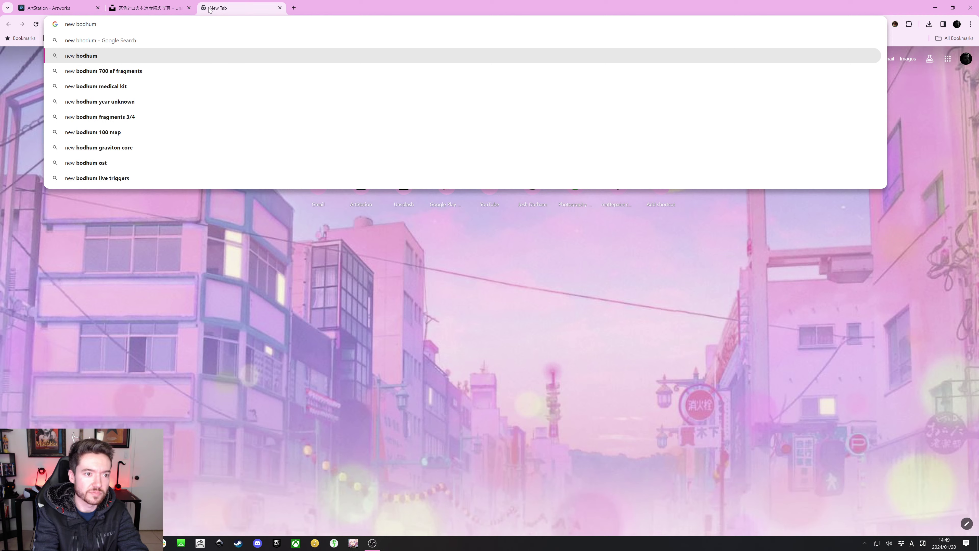
pyautogui.write('ffx')
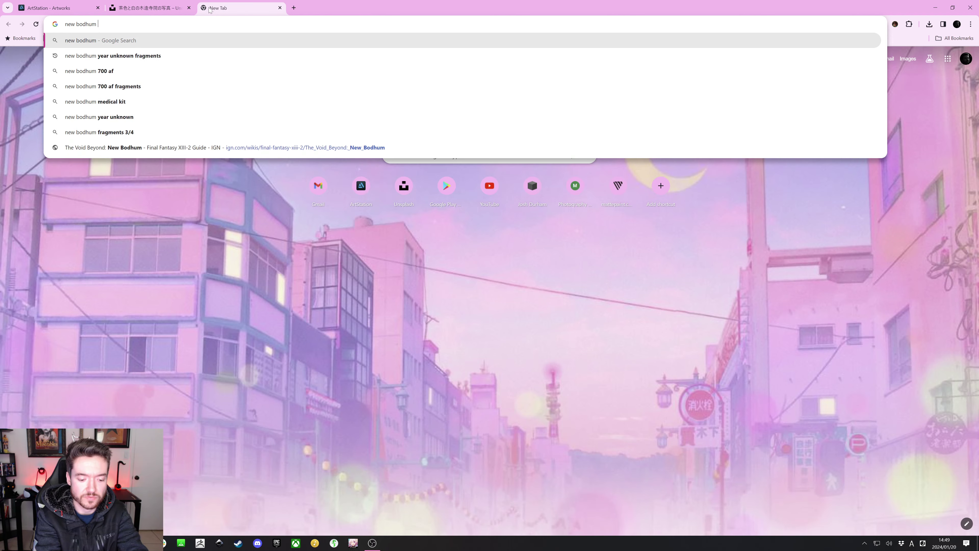
pyautogui.press('Down')
pyautogui.press('Down')
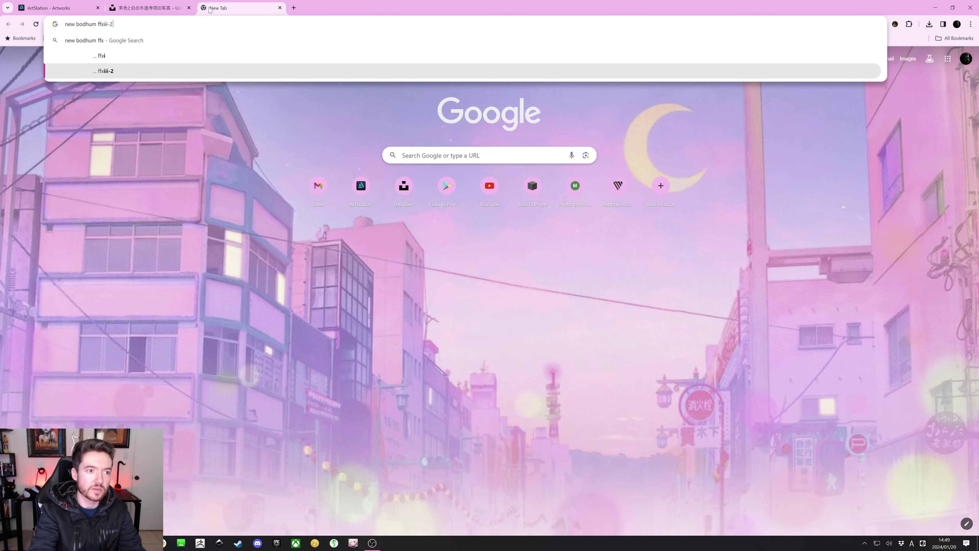
pyautogui.press('Return')
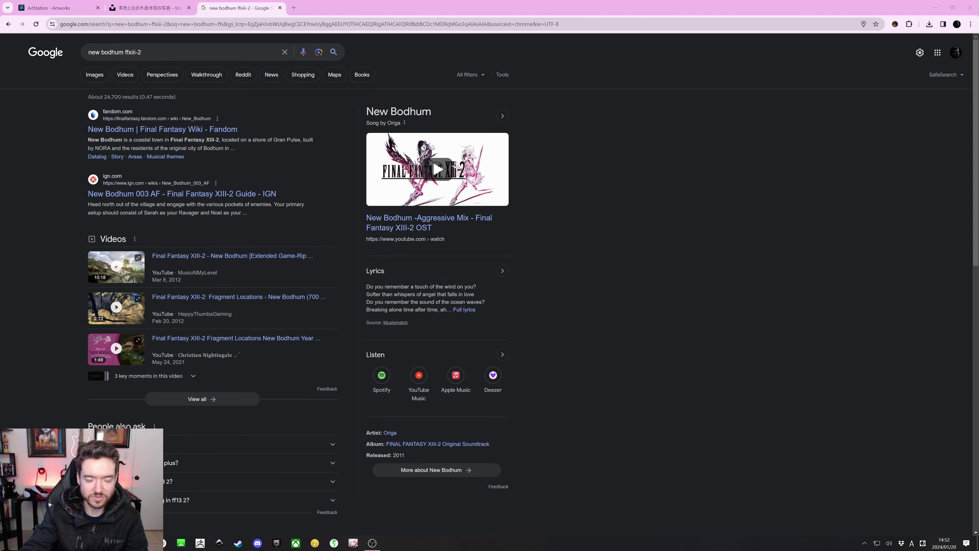
# Return to Photoshop, add a new layer above Layer 6 copy, and sample a near-black from the lattice for a small brush
pyautogui.hotkey('alt', 'Tab')
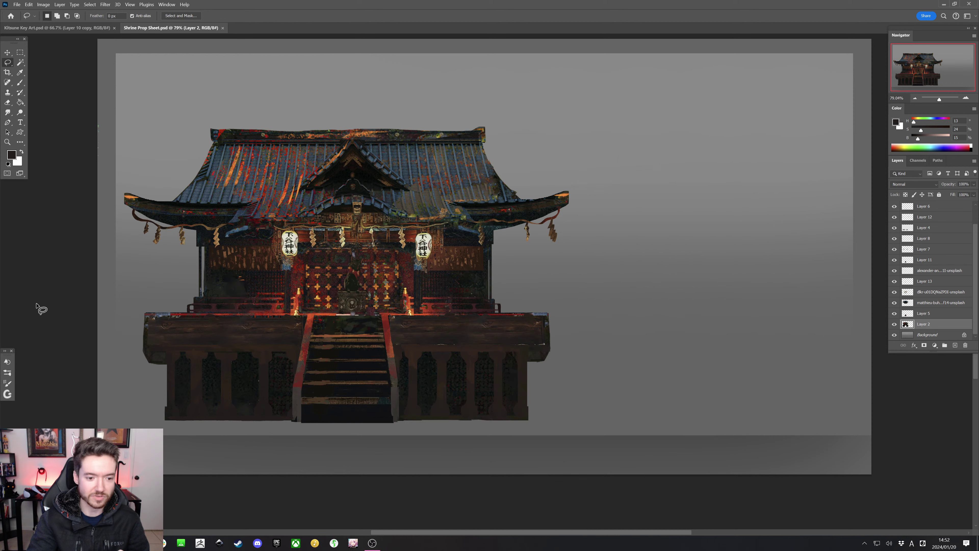
pyautogui.press('b')
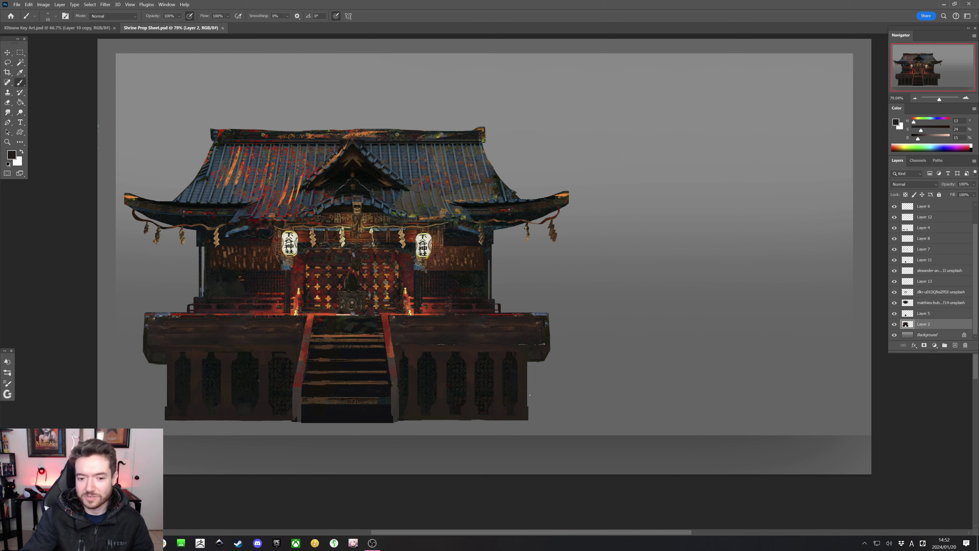
pyautogui.press('shift')
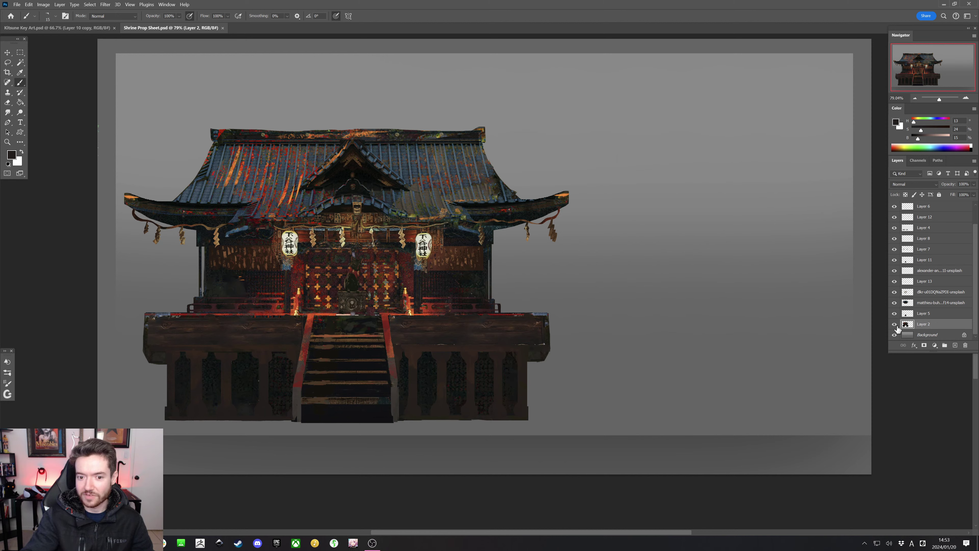
pyautogui.scroll(1, 917, 295)
pyautogui.click(921, 220)
pyautogui.hotkey('ctrl', 'shift', 'alt', 'n')
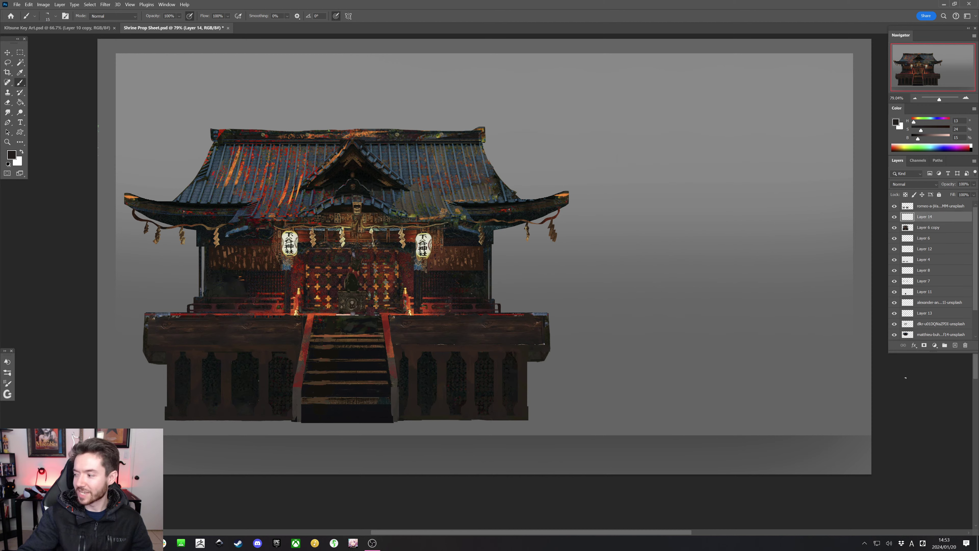
pyautogui.press('[')
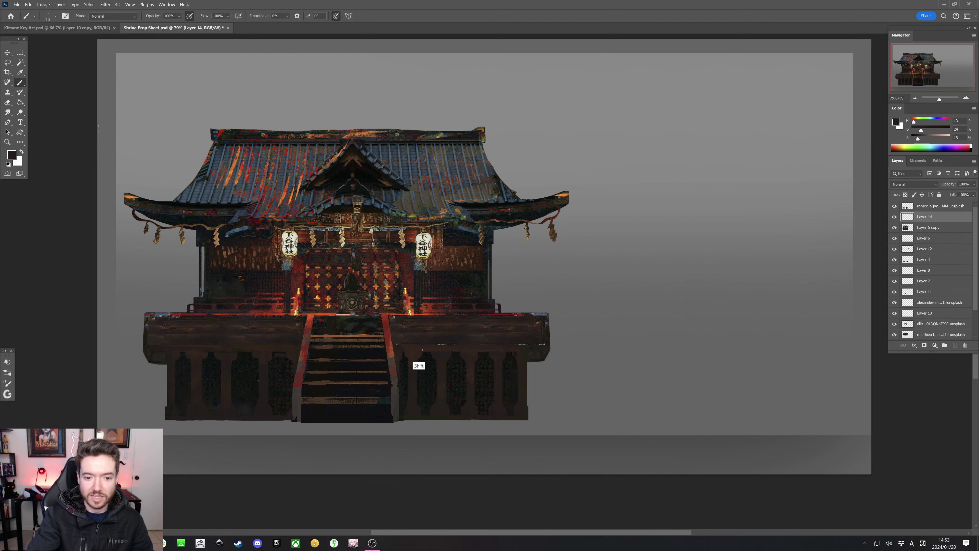
pyautogui.press(']')
pyautogui.keyDown('alt'); pyautogui.click(428, 357); pyautogui.keyUp('alt')
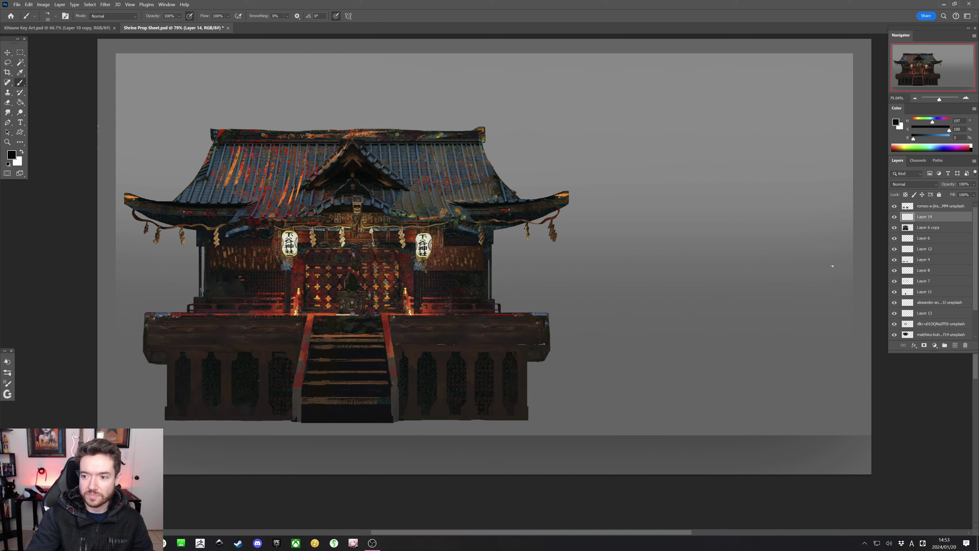
pyautogui.press('[')
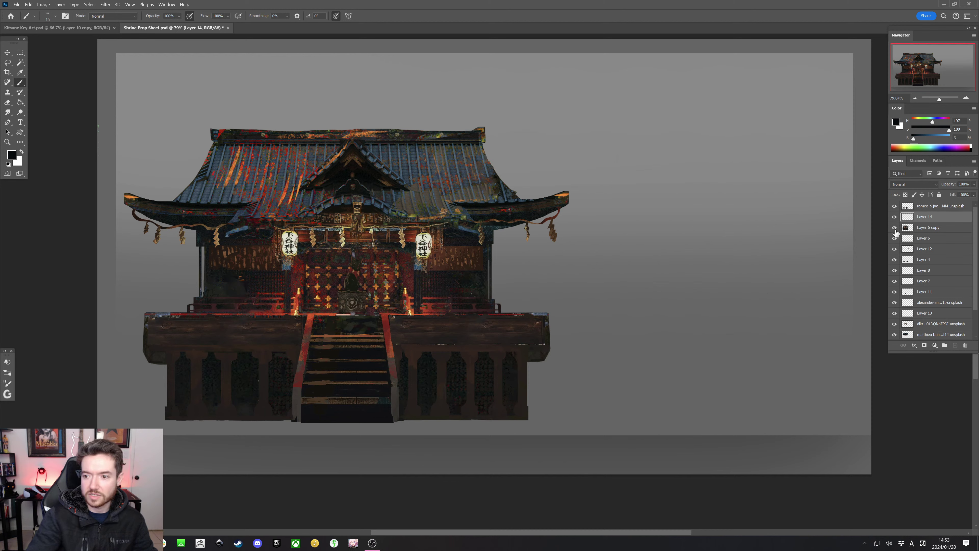
# Add a new layer above the romeo photo layer and paint thin, straight near-black strokes around the base's lattice openings
pyautogui.click(921, 208)
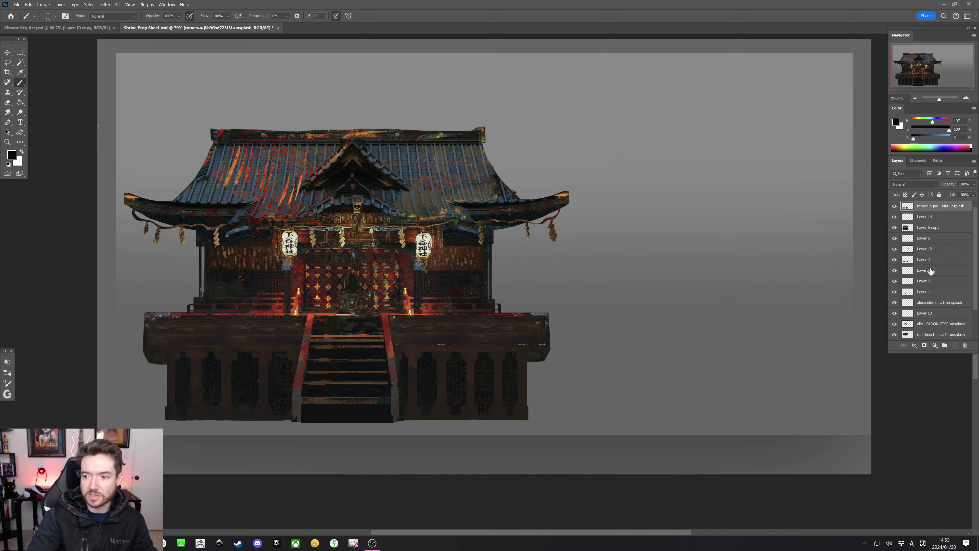
pyautogui.click(955, 346)
pyautogui.press('[')
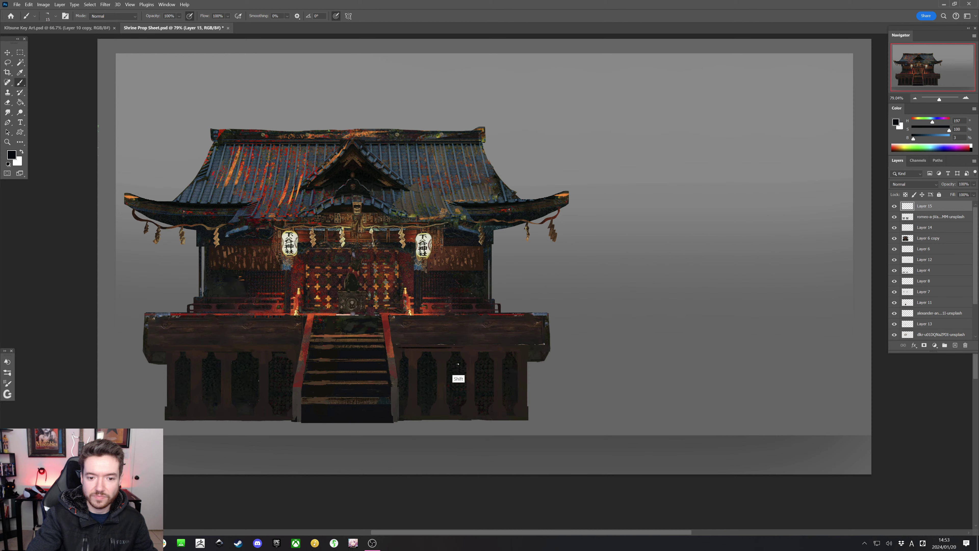
pyautogui.press(']')
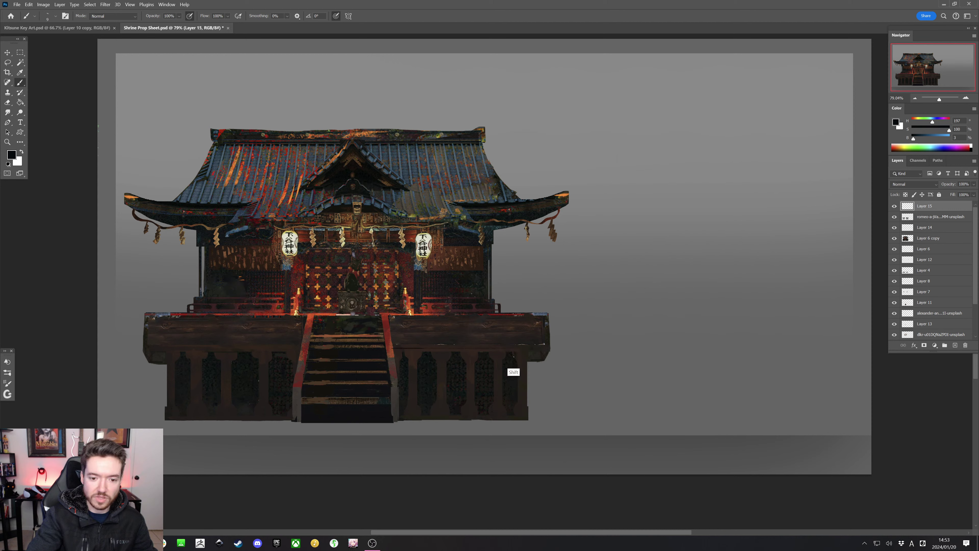
pyautogui.press('shift')
pyautogui.press('[')
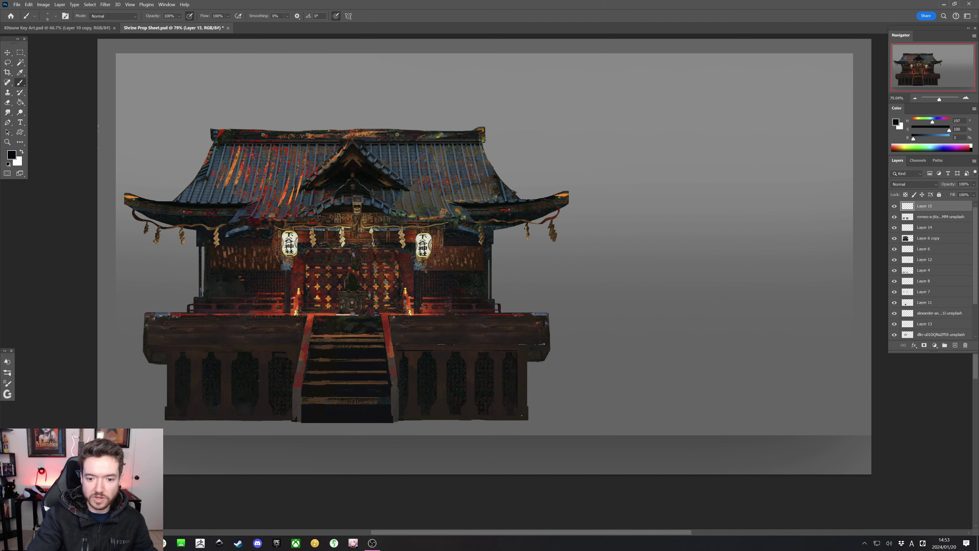
pyautogui.press('shift')
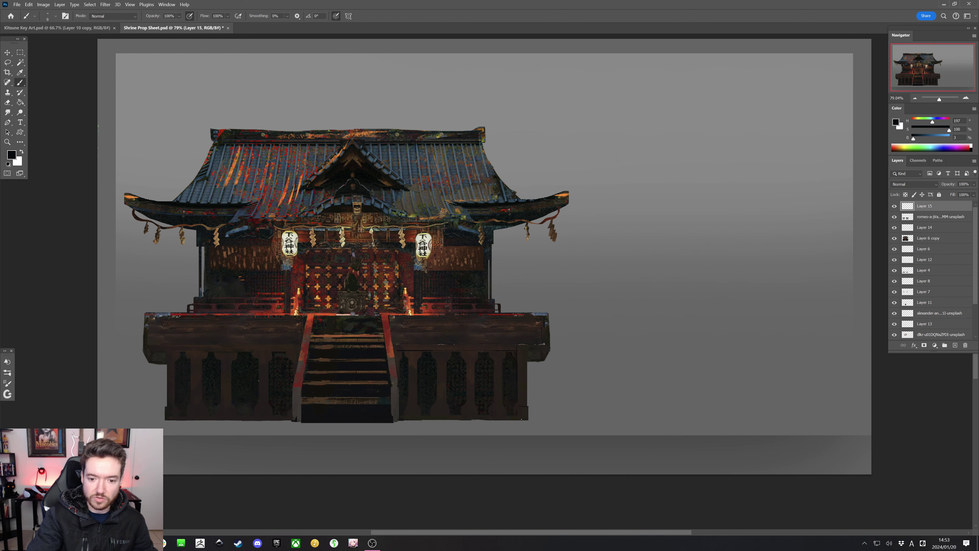
pyautogui.press('shift')
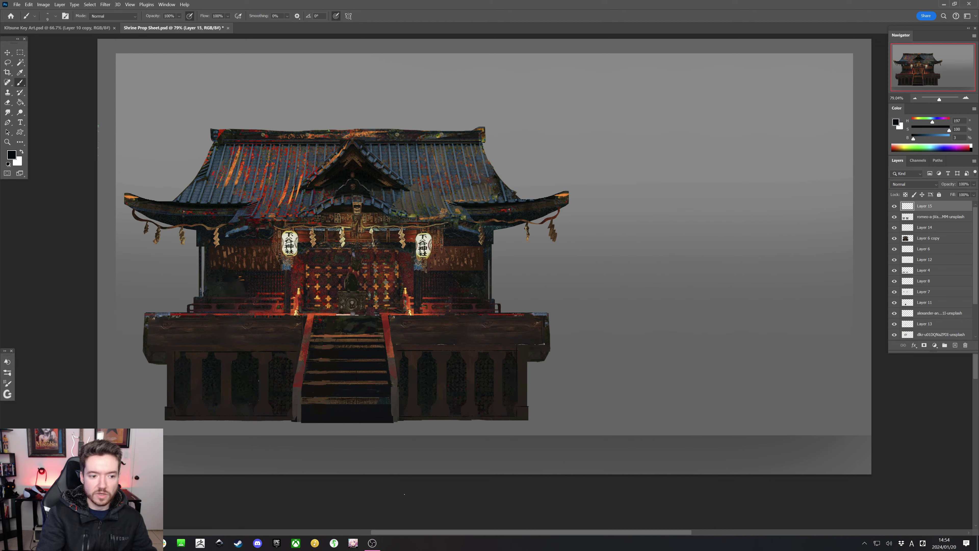
# Lasso beneath the right overhang of the wooden base, trim that area on Layer 6 copy and Layer 2, and deselect
pyautogui.click(8, 62)
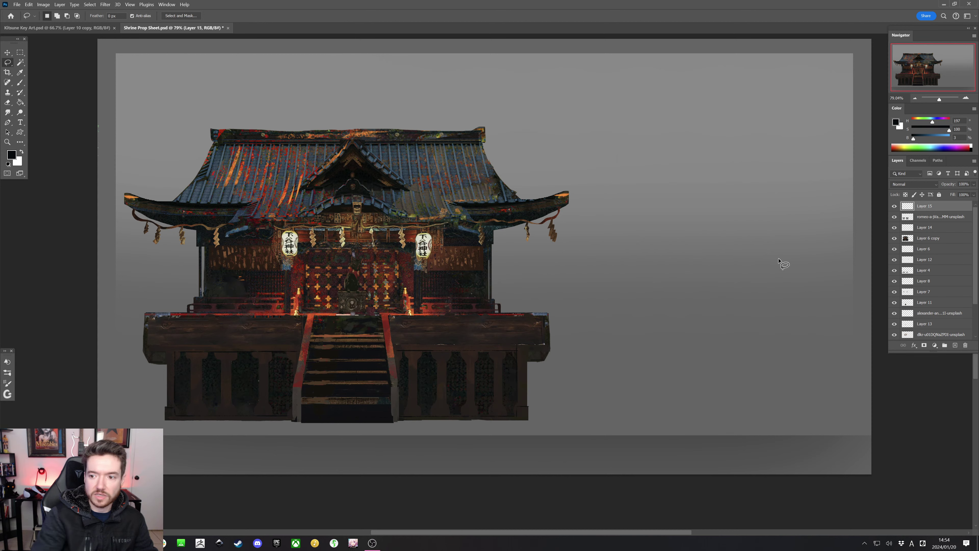
pyautogui.hotkey('alt', '[')
pyautogui.hotkey('alt', '[')
pyautogui.hotkey('alt', '[')
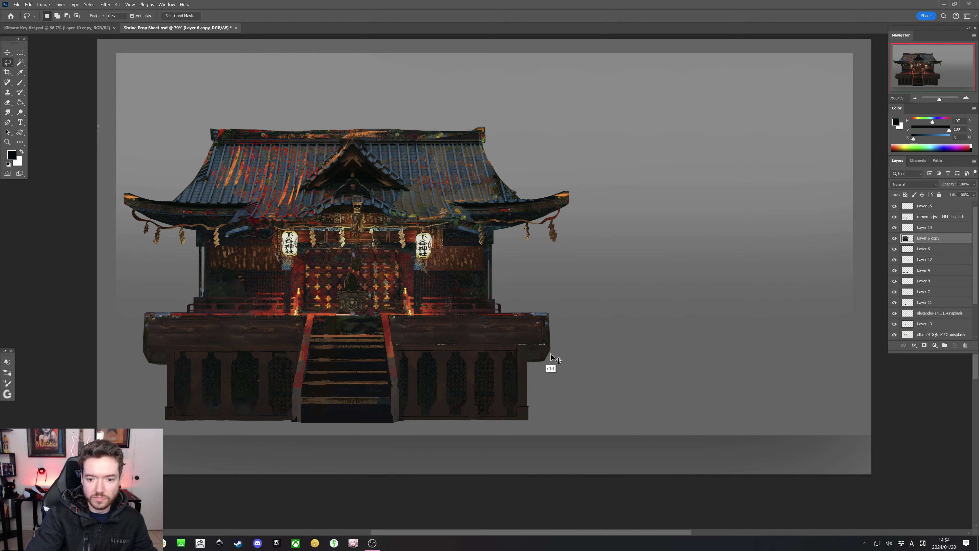
pyautogui.moveTo(562, 344)
pyautogui.mouseDown()
pyautogui.moveTo(536, 359)
pyautogui.moveTo(532, 384)
pyautogui.moveTo(531, 372)
pyautogui.moveTo(544, 352)
pyautogui.moveTo(563, 351)
pyautogui.moveTo(549, 384)
pyautogui.moveTo(535, 370)
pyautogui.moveTo(541, 364)
pyautogui.mouseUp()
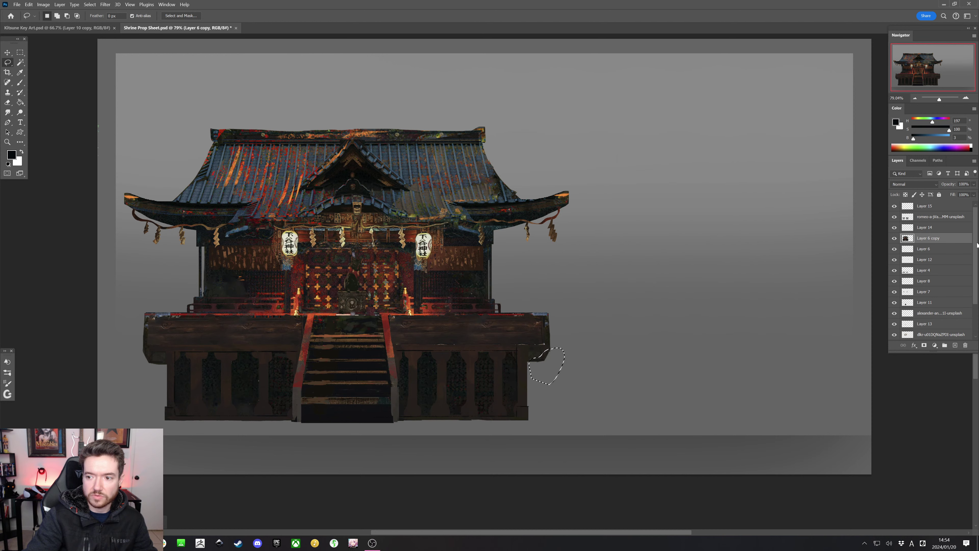
pyautogui.scroll(-3, 968, 311)
pyautogui.click(927, 325)
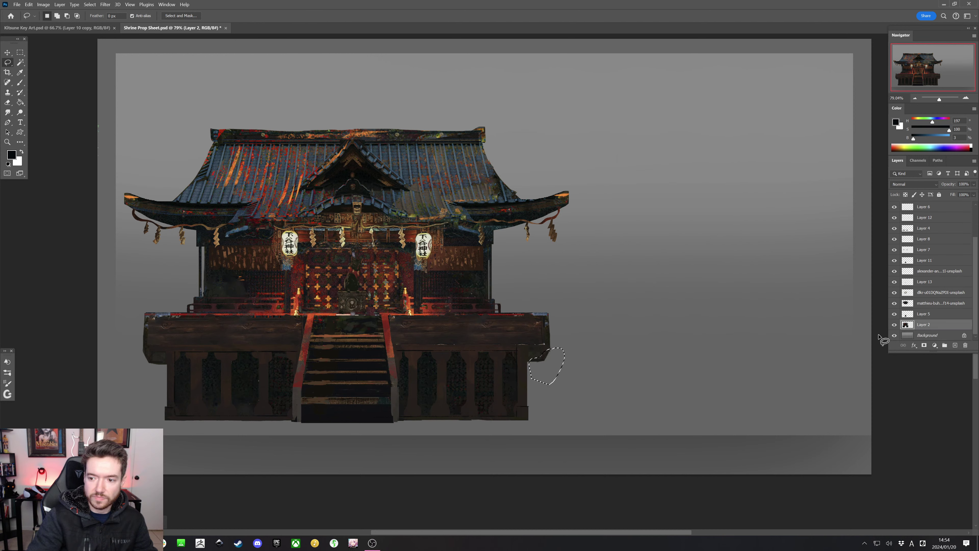
pyautogui.hotkey('ctrl', 'd')
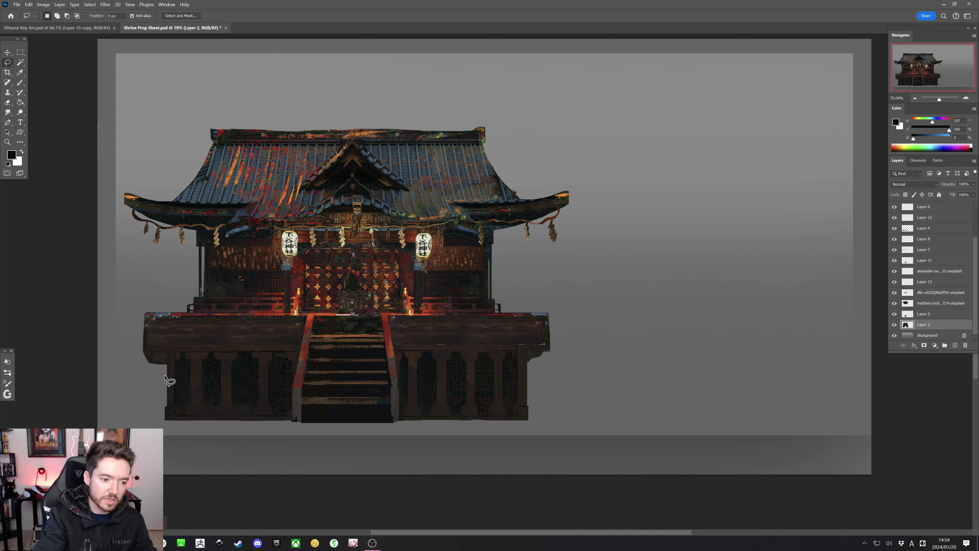
# Lasso beneath the left overhang of the wooden base, trim that area on Layer 2 and Layer 6 copy, and dismiss the warning
pyautogui.moveTo(165, 379)
pyautogui.mouseDown()
pyautogui.moveTo(143, 346)
pyautogui.moveTo(132, 352)
pyautogui.moveTo(151, 395)
pyautogui.mouseUp()
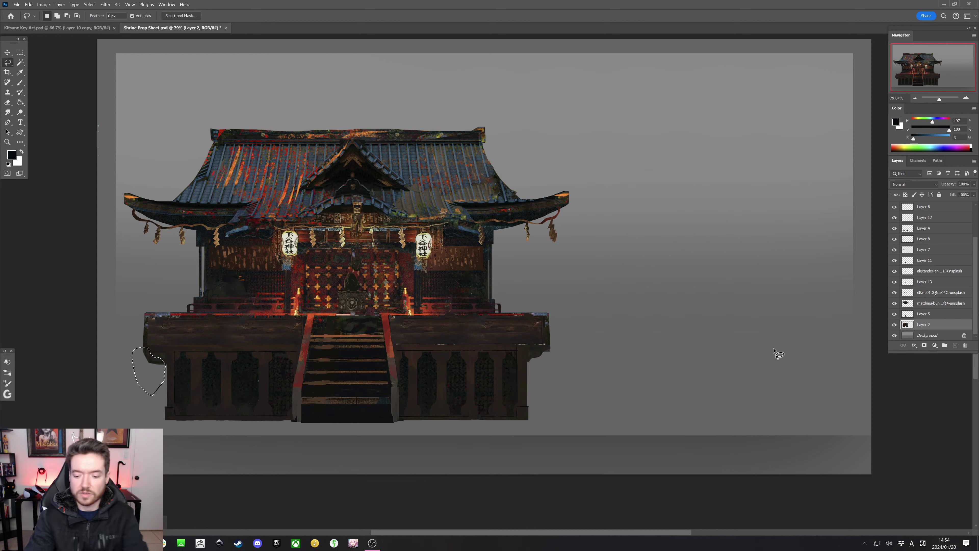
pyautogui.scroll(2, 970, 237)
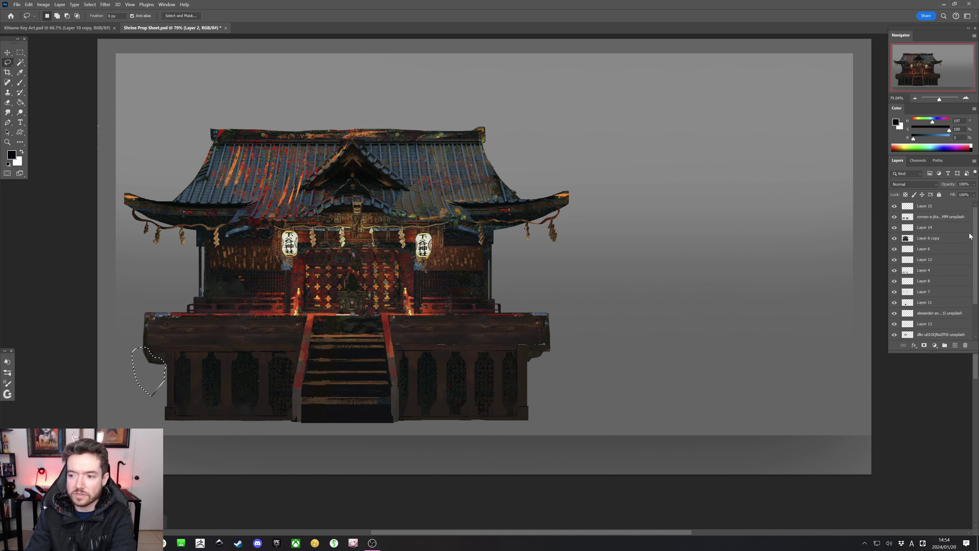
pyautogui.click(941, 240)
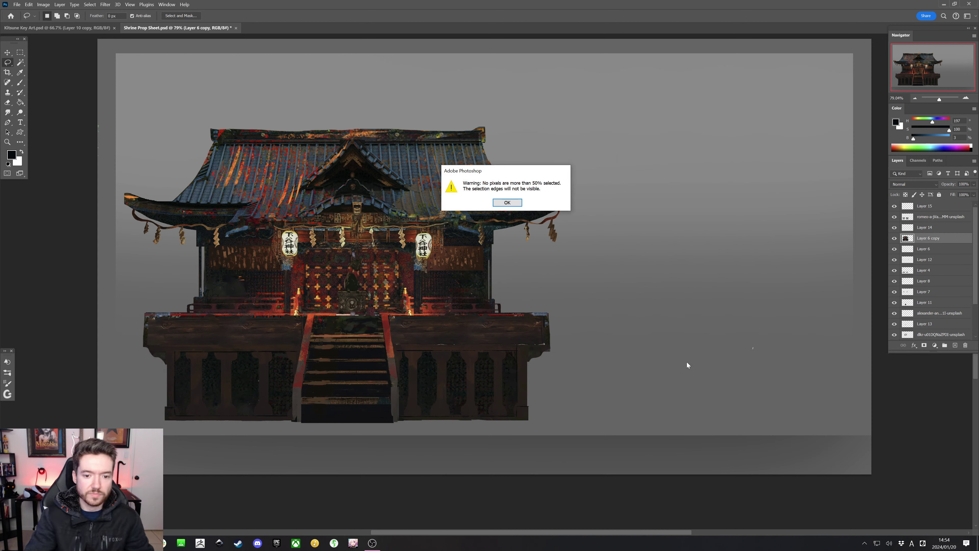
pyautogui.click(509, 204)
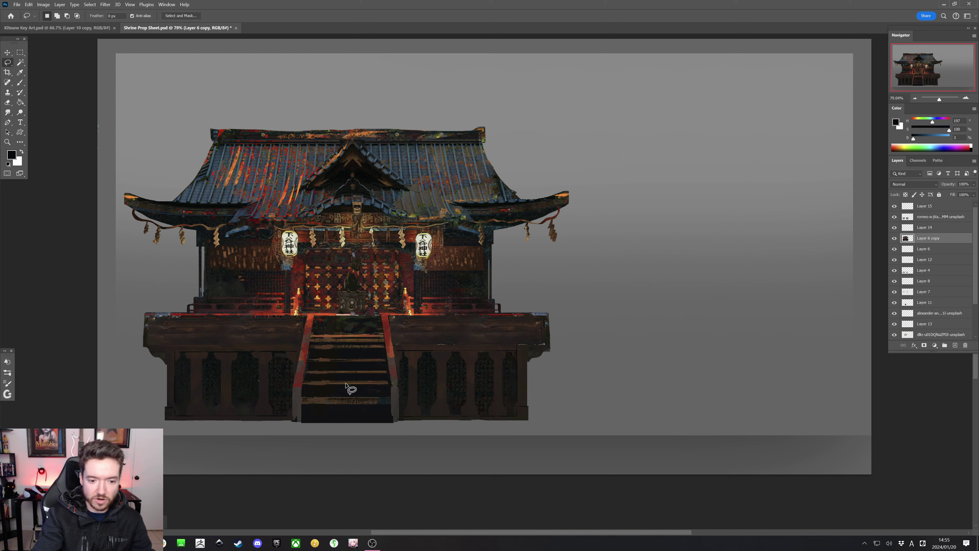
# Select the dark stair risers on Layer 6 copy with the Magic Wand, adding the missed patches on the lowest risers
pyautogui.click(20, 82)
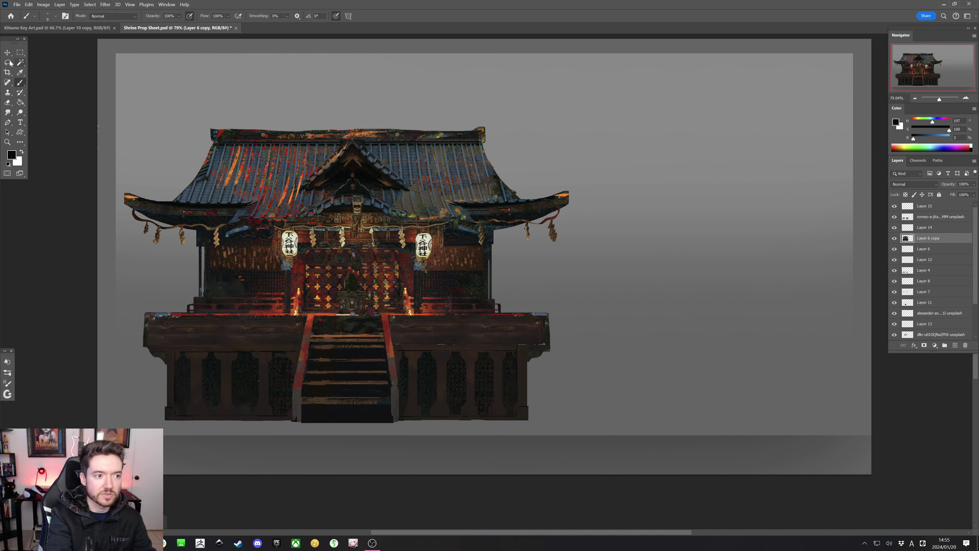
pyautogui.click(20, 62)
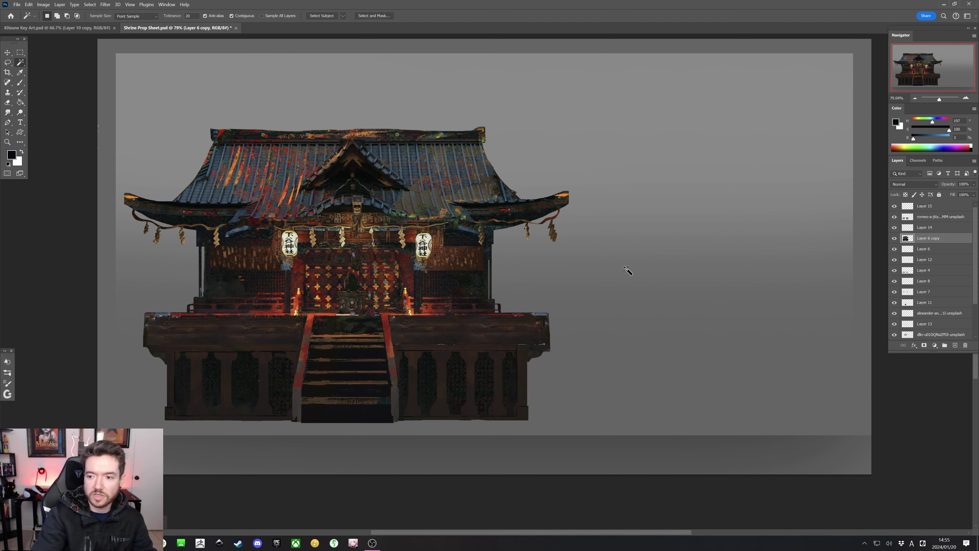
pyautogui.click(356, 353)
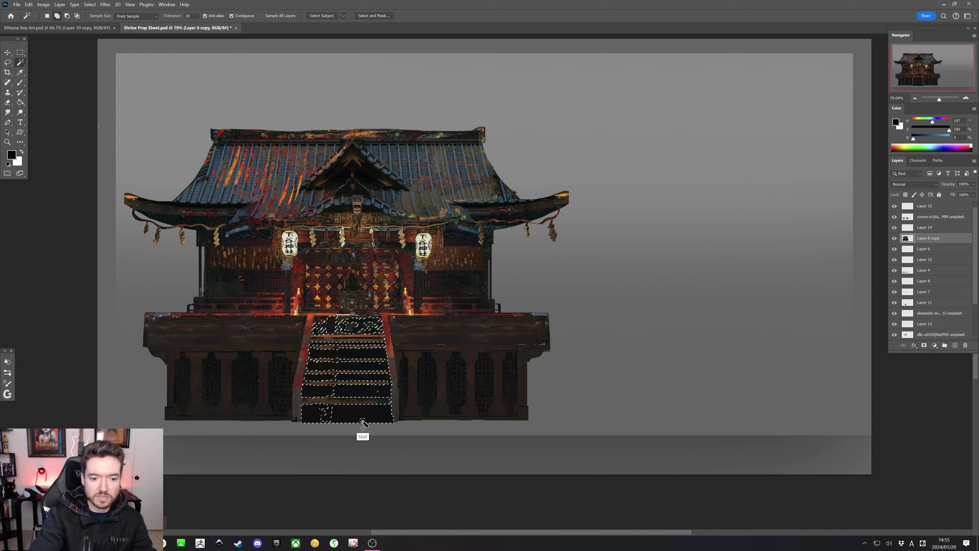
pyautogui.keyDown('shift'); pyautogui.click(369, 405); pyautogui.keyUp('shift')
pyautogui.keyDown('shift'); pyautogui.click(338, 399); pyautogui.keyUp('shift')
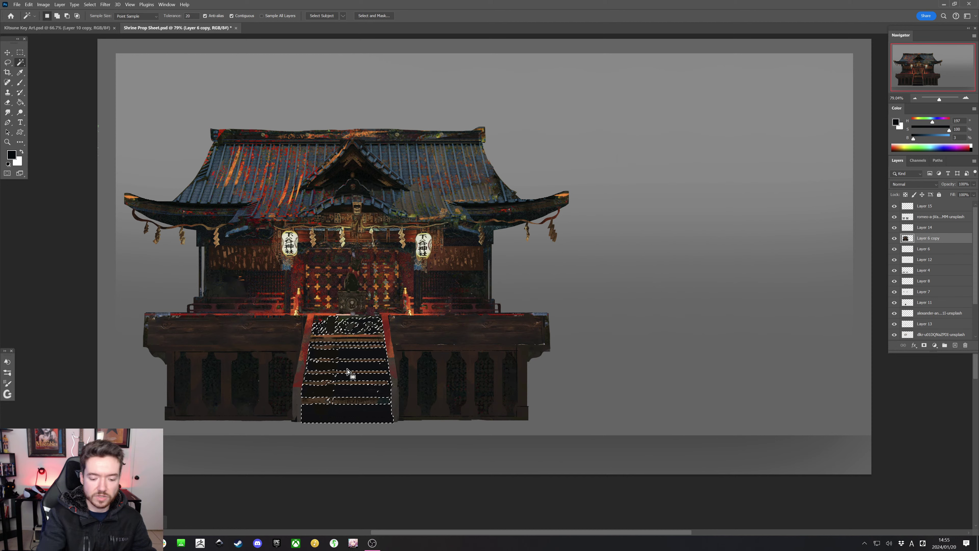
# Subtract the dark panel above the stairs from the selection with the Rectangular Marquee and clean up stray gaps among the risers
pyautogui.press('m')
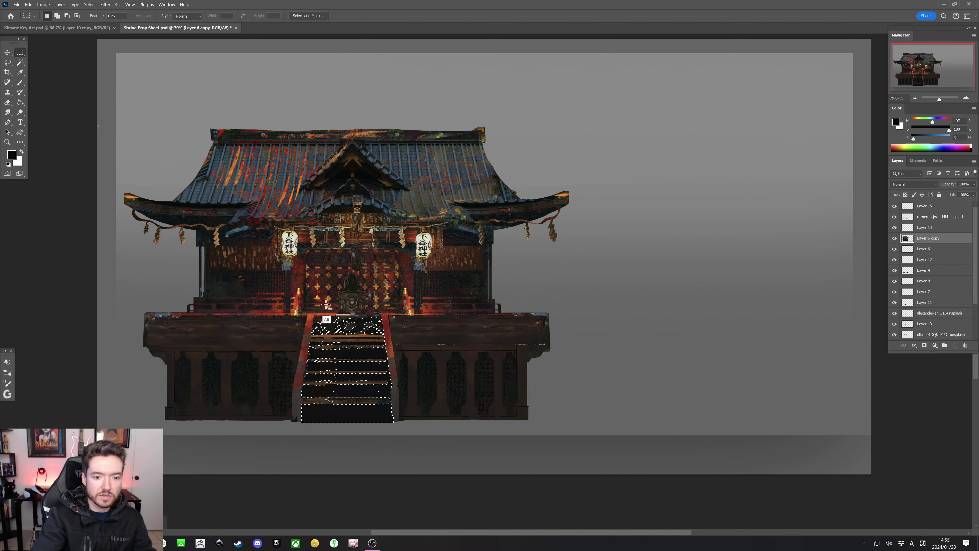
pyautogui.moveTo(295, 303); pyautogui.dragTo(423, 335)
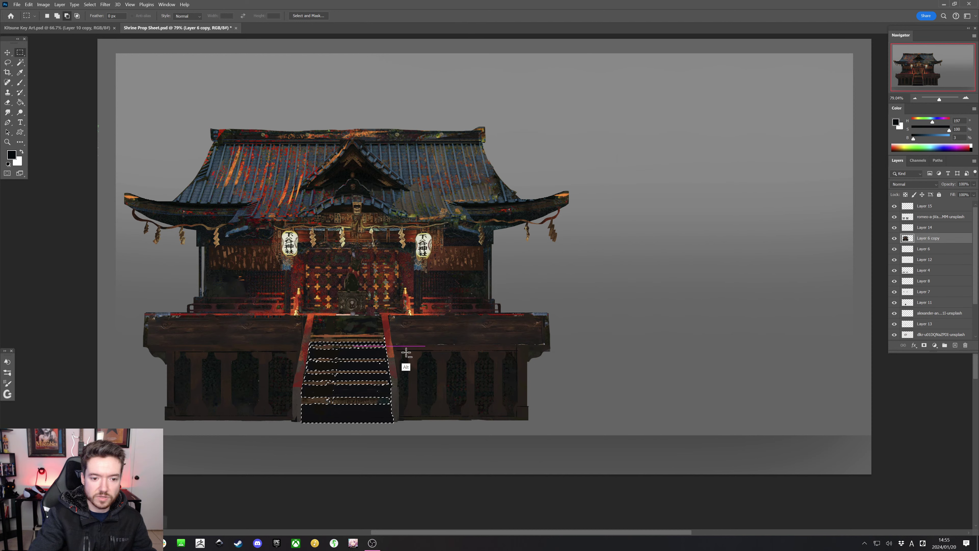
pyautogui.moveTo(398, 365)
pyautogui.mouseDown()
pyautogui.moveTo(381, 378)
pyautogui.moveTo(399, 384)
pyautogui.mouseUp()
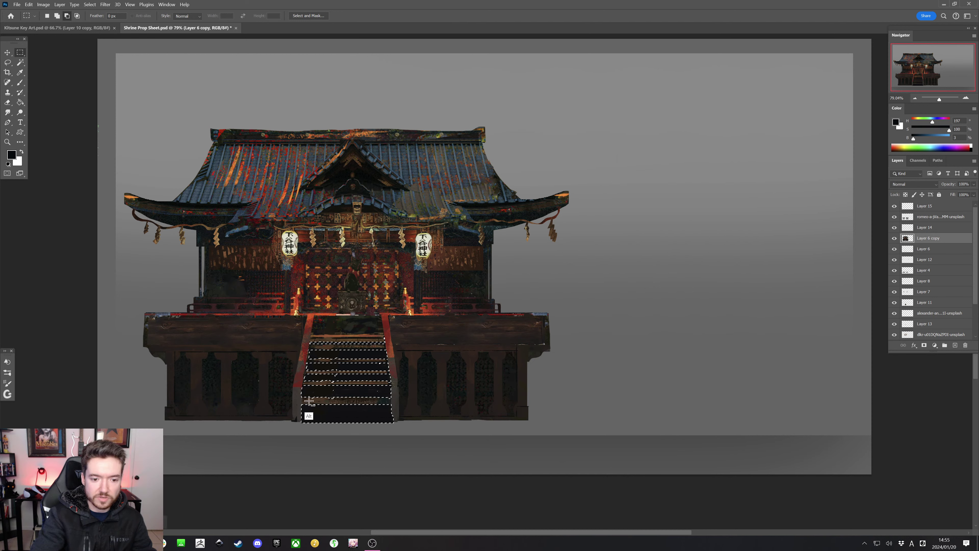
pyautogui.moveTo(372, 404); pyautogui.dragTo(414, 406)
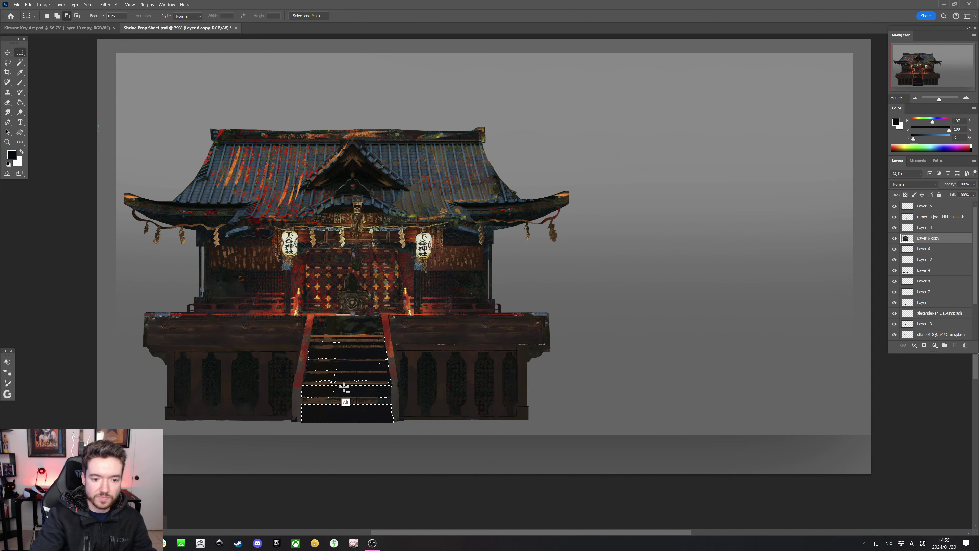
pyautogui.press('shift')
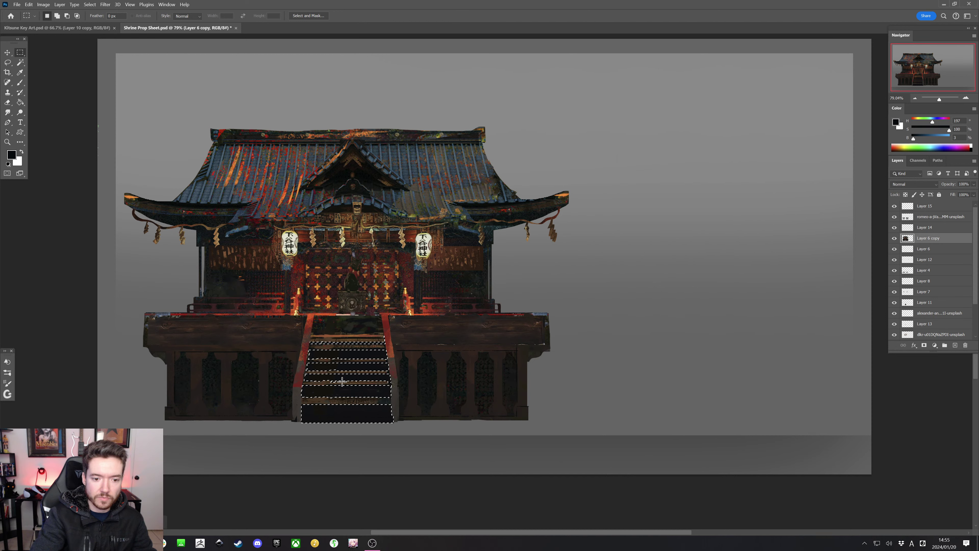
pyautogui.moveTo(342, 370); pyautogui.dragTo(341, 369)
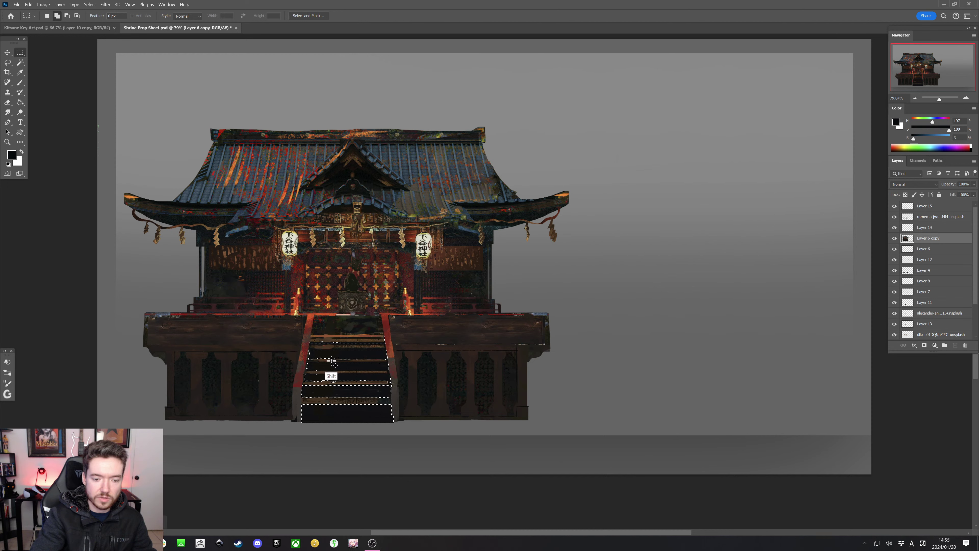
# Sample a very dark brown from the lower stairs for a larger textured brush and add a new layer above Layer 6 copy
pyautogui.press('b')
pyautogui.hotkey('ctrl', 'd')
pyautogui.press('alt')
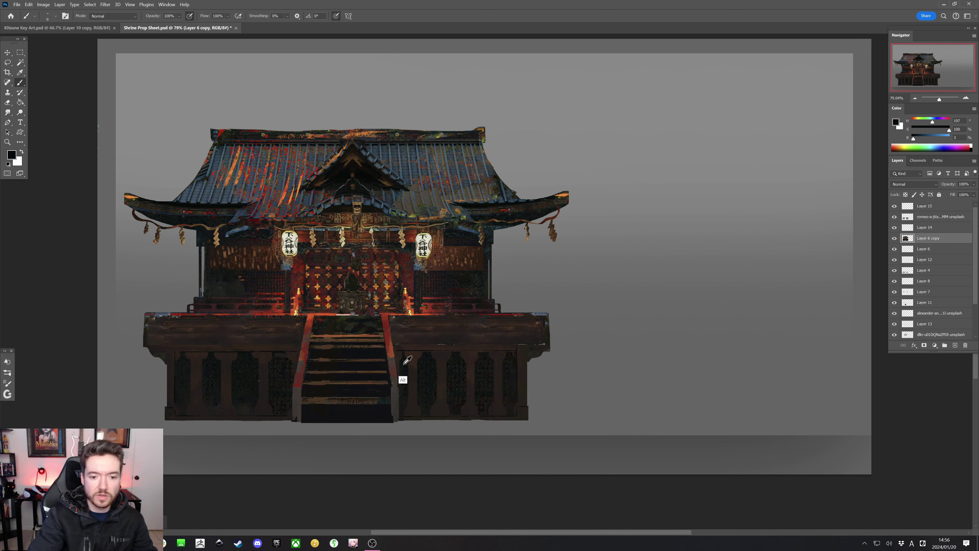
pyautogui.keyDown('alt'); pyautogui.click(371, 402); pyautogui.keyUp('alt')
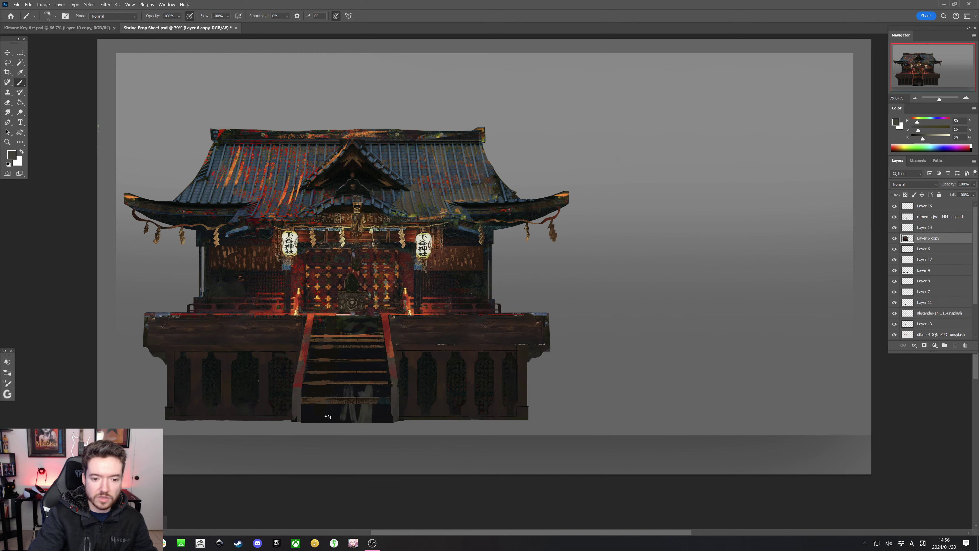
pyautogui.keyDown('alt'); pyautogui.click(370, 400); pyautogui.keyUp('alt')
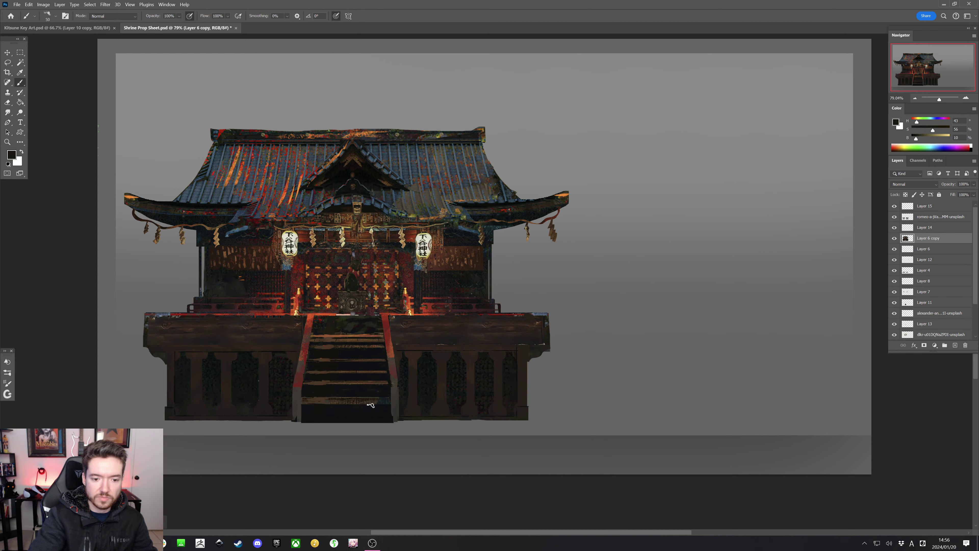
pyautogui.press(']')
pyautogui.press(']')
pyautogui.press(']')
pyautogui.press(']')
pyautogui.press(']')
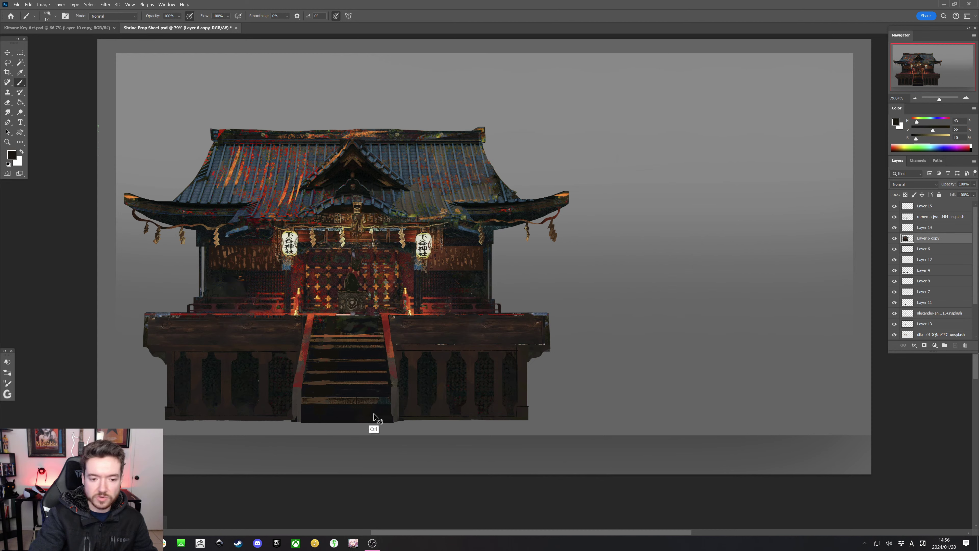
pyautogui.click(956, 346)
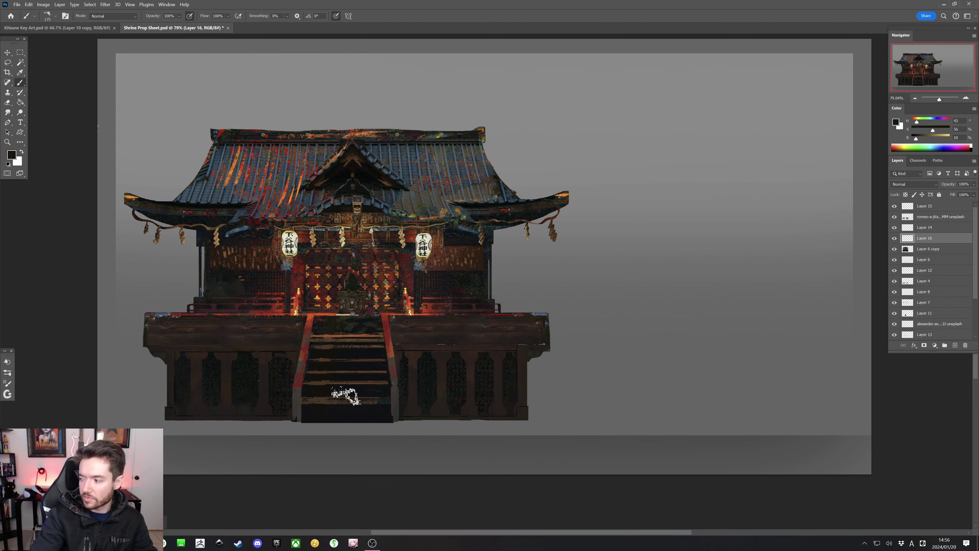
# Paint textured dark olive-brown strokes over the lowest stair risers on the new layer with a reduced brush
pyautogui.press('[')
pyautogui.press('[')
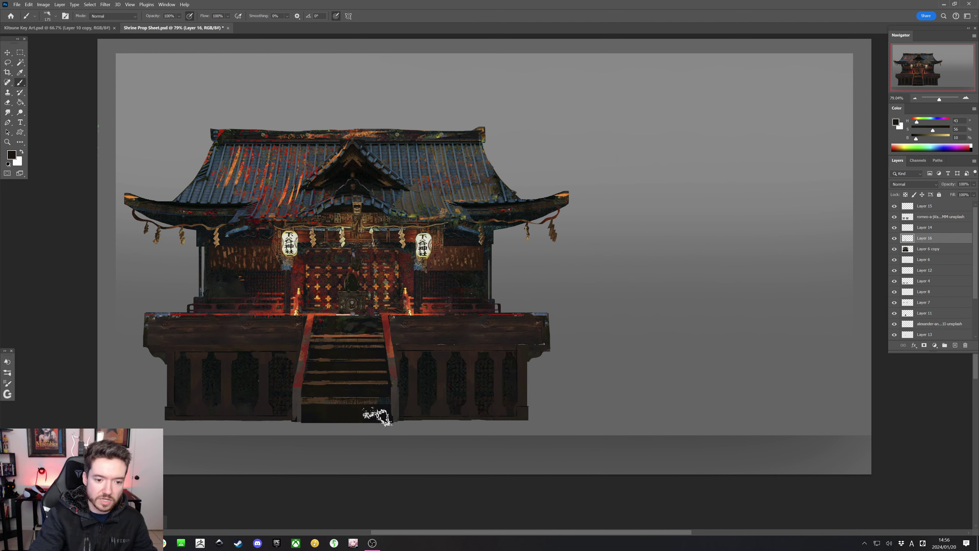
pyautogui.press('[')
pyautogui.keyDown('alt'); pyautogui.click(368, 349); pyautogui.keyUp('alt')
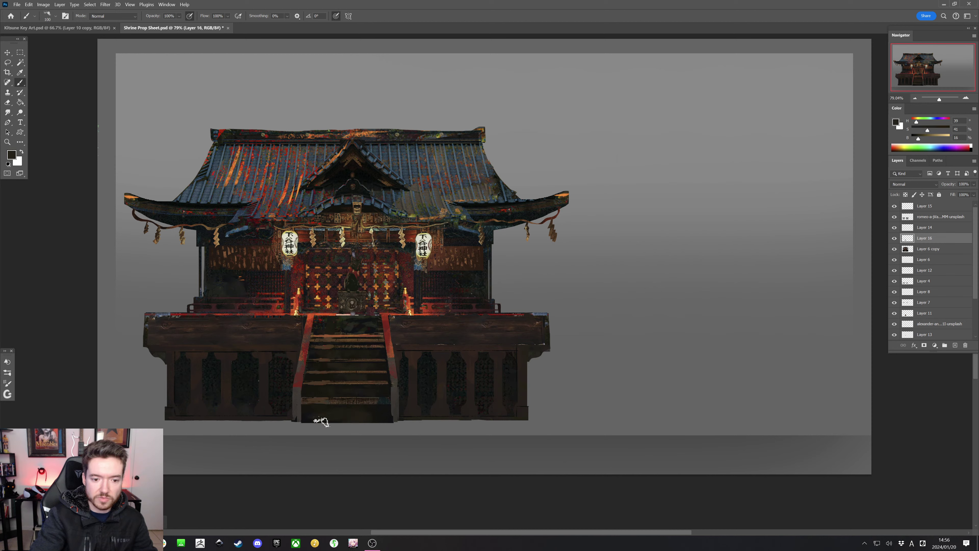
pyautogui.press('alt')
pyautogui.keyDown('alt'); pyautogui.click(378, 413); pyautogui.keyUp('alt')
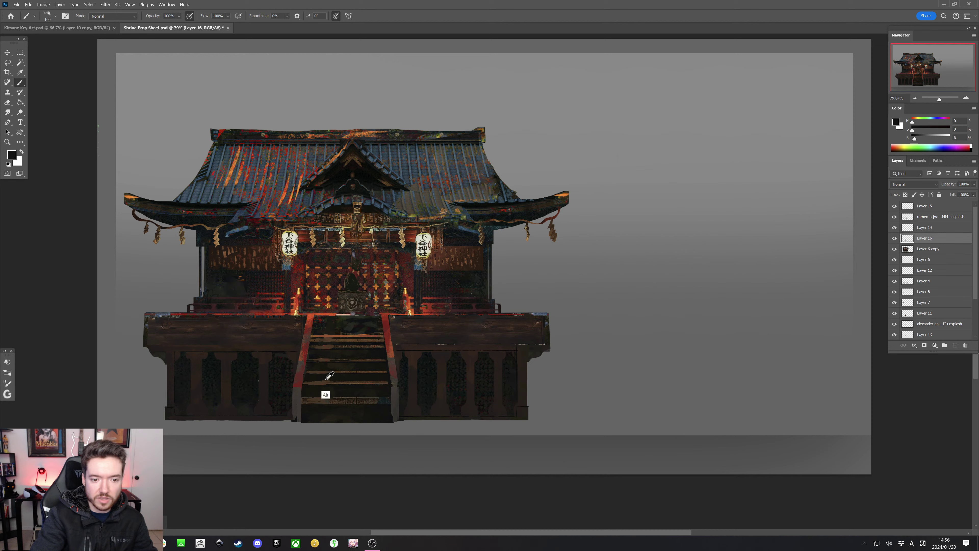
# Vary the middle stair risers with dark olive and near-black tones sampled from the steps, using a smaller brush
pyautogui.keyDown('alt'); pyautogui.click(329, 363); pyautogui.keyUp('alt')
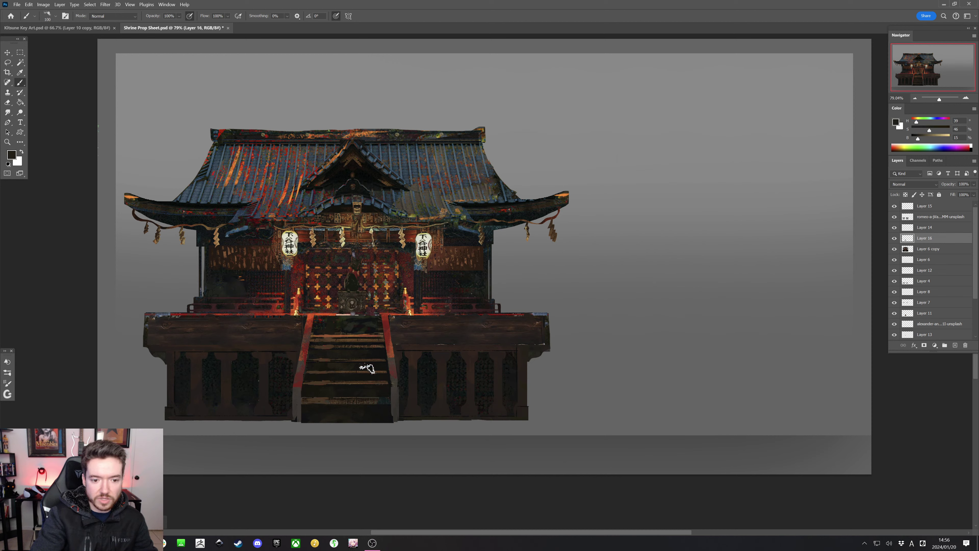
pyautogui.keyDown('alt'); pyautogui.click(364, 359); pyautogui.keyUp('alt')
pyautogui.press('[')
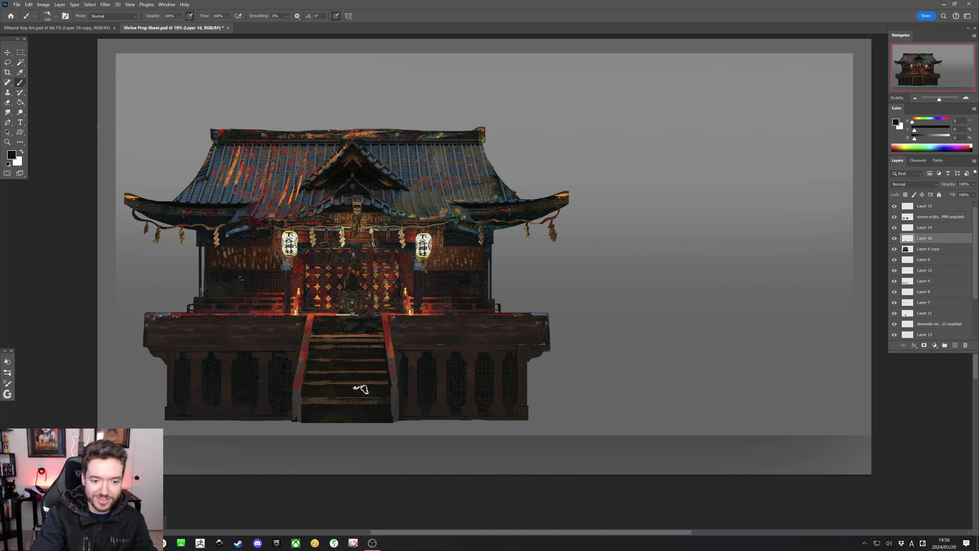
pyautogui.press('[')
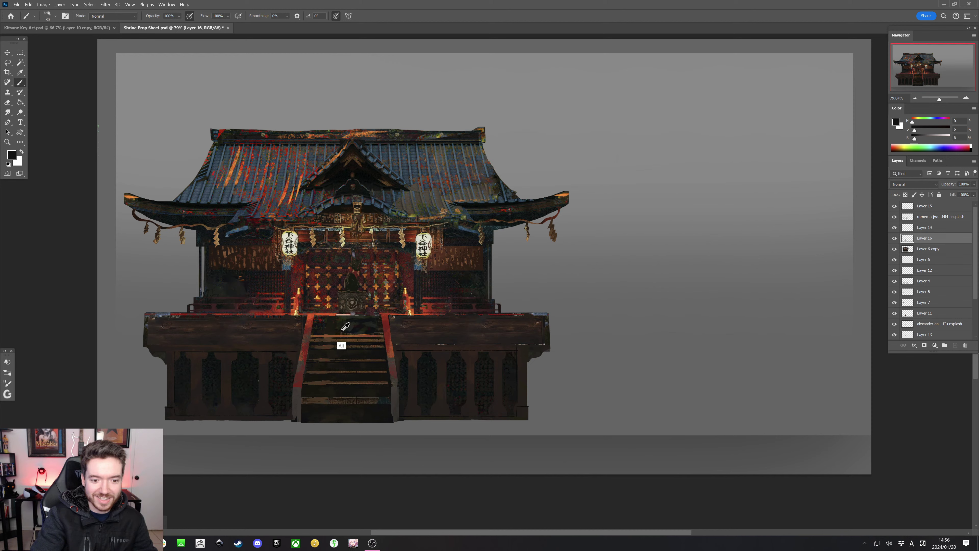
# Sample dark brown and near-black tones around the stairs and paint small textured variations over the middle risers
pyautogui.keyDown('alt'); pyautogui.click(296, 325); pyautogui.keyUp('alt')
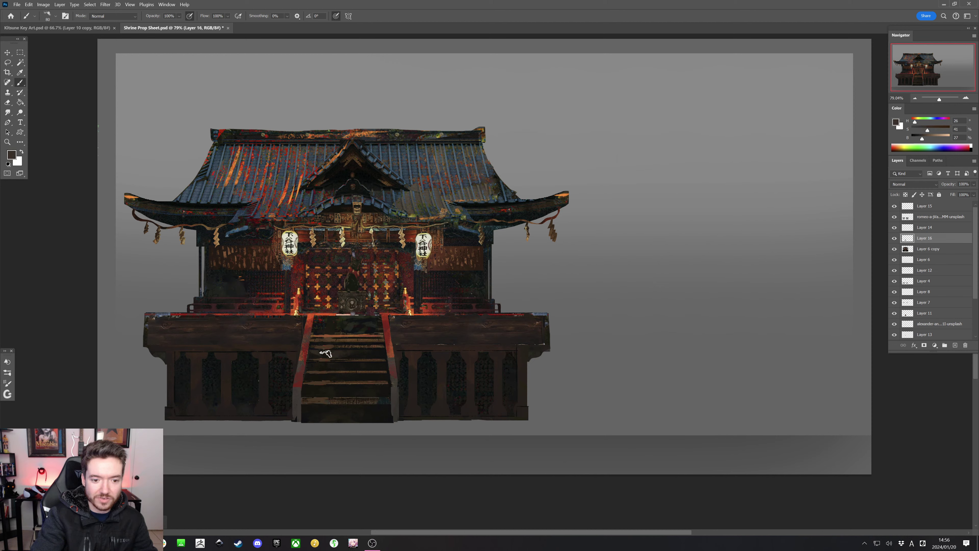
pyautogui.press('[')
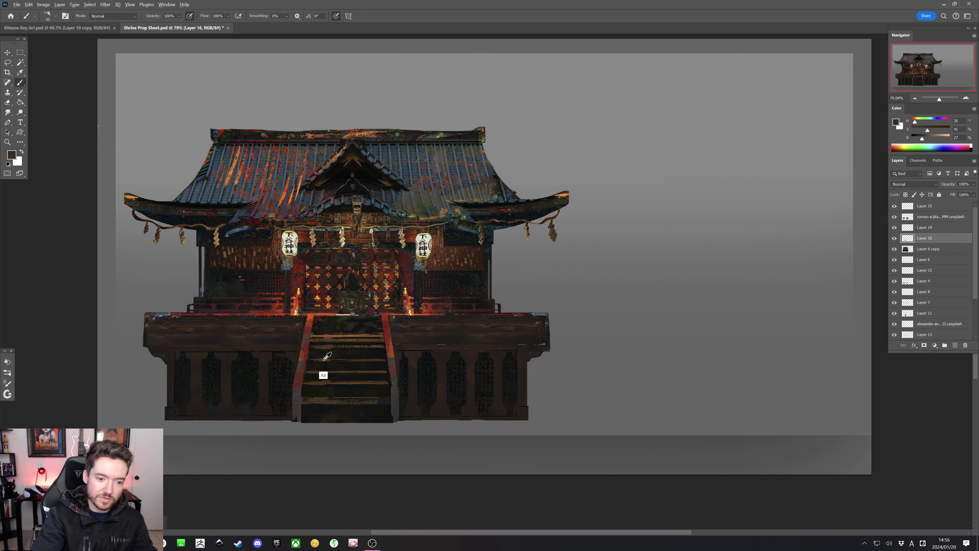
pyautogui.keyDown('alt'); pyautogui.click(324, 360); pyautogui.keyUp('alt')
pyautogui.keyDown('alt'); pyautogui.click(339, 361); pyautogui.keyUp('alt')
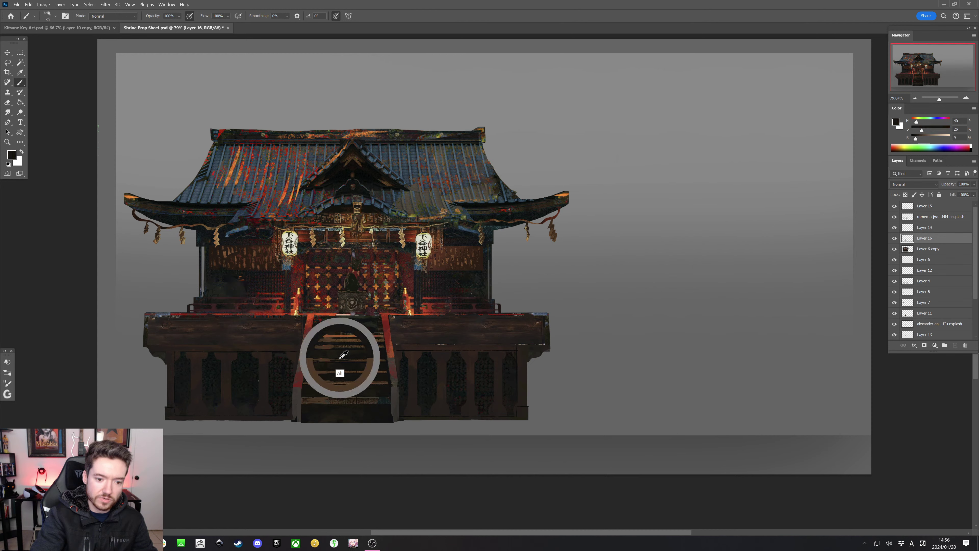
pyautogui.press(']')
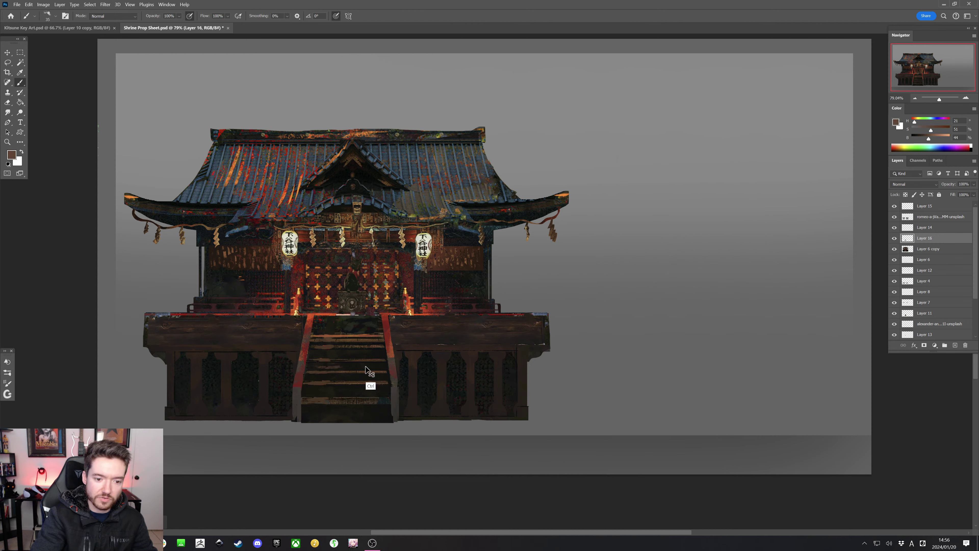
# Sample a dark olive-brown from the lower treads and dab it onto the middle stairs with an enlarged brush, undoing a stray stroke
pyautogui.keyDown('alt'); pyautogui.click(371, 397); pyautogui.keyUp('alt')
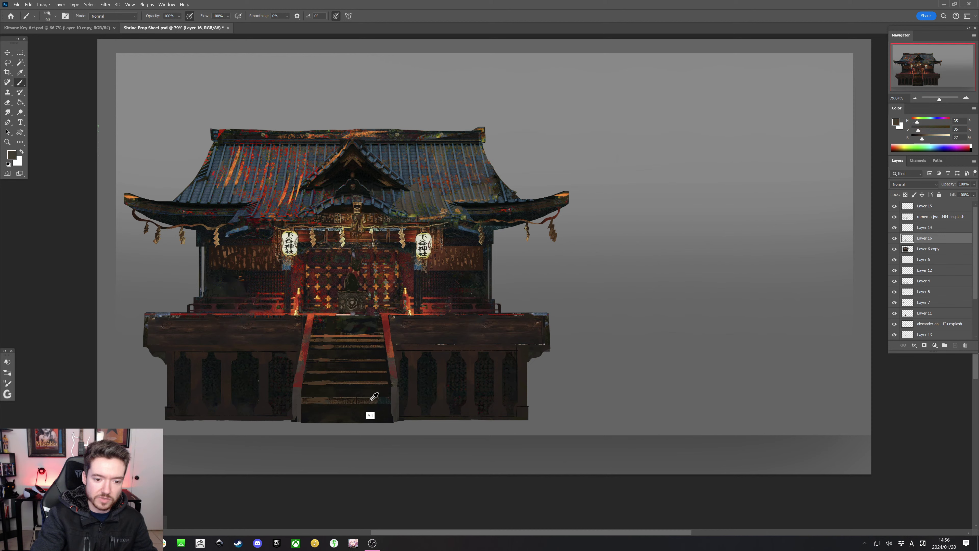
pyautogui.press(']')
pyautogui.press(']')
pyautogui.hotkey('ctrl', 'z')
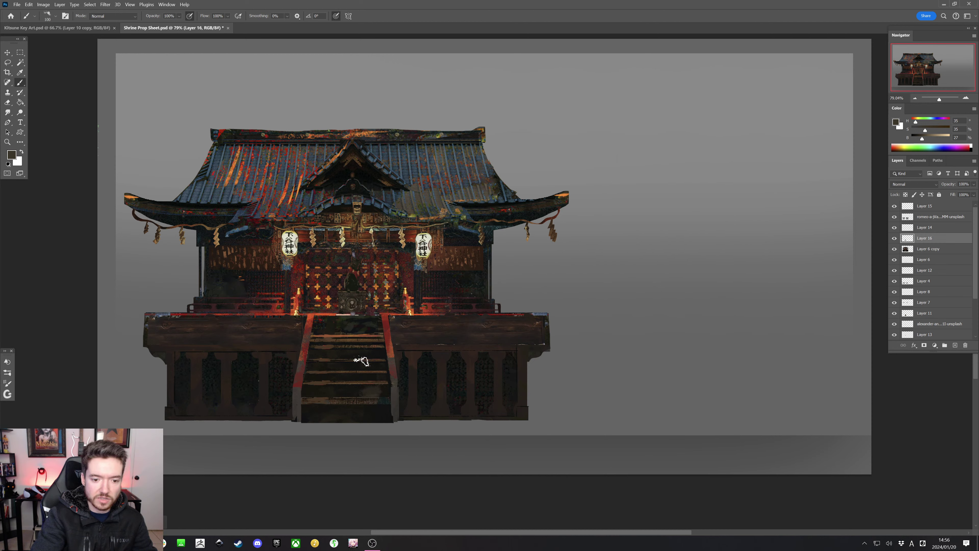
pyautogui.click(351, 371)
# Sample near-black from the lower steps and paint fine dark breaks along the stair treads with a much smaller brush
pyautogui.keyDown('alt'); pyautogui.click(382, 377); pyautogui.keyUp('alt')
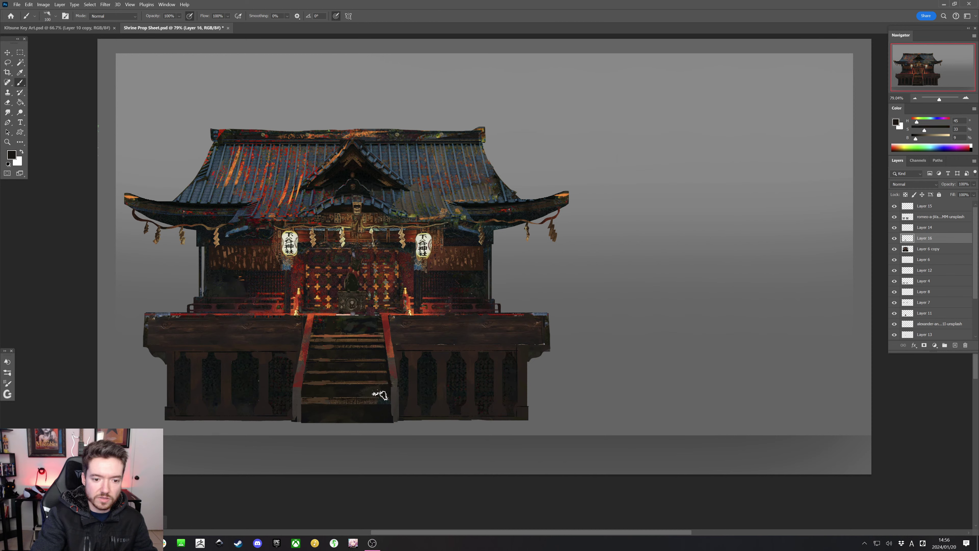
pyautogui.press('[')
pyautogui.press('[')
pyautogui.press('[')
pyautogui.press('[')
pyautogui.press('[')
pyautogui.press('[')
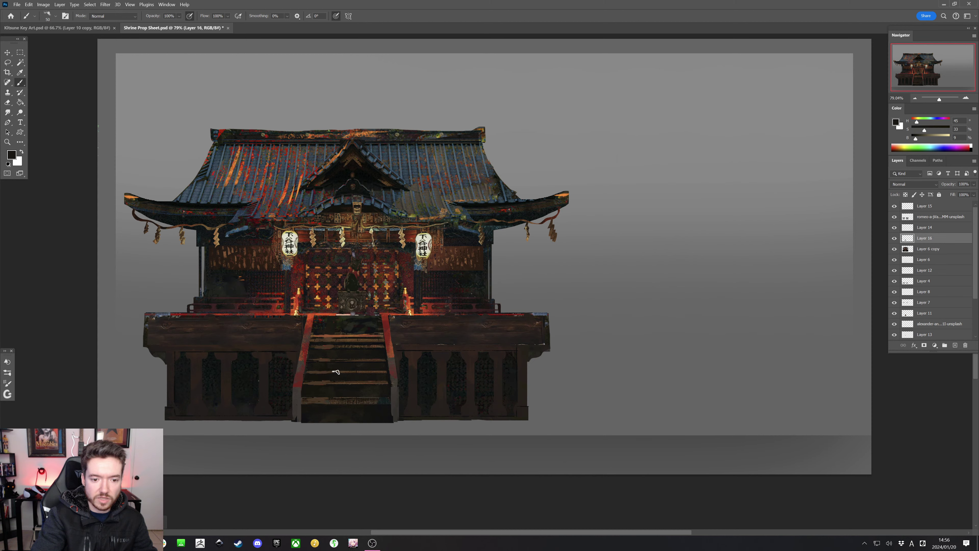
pyautogui.press('[')
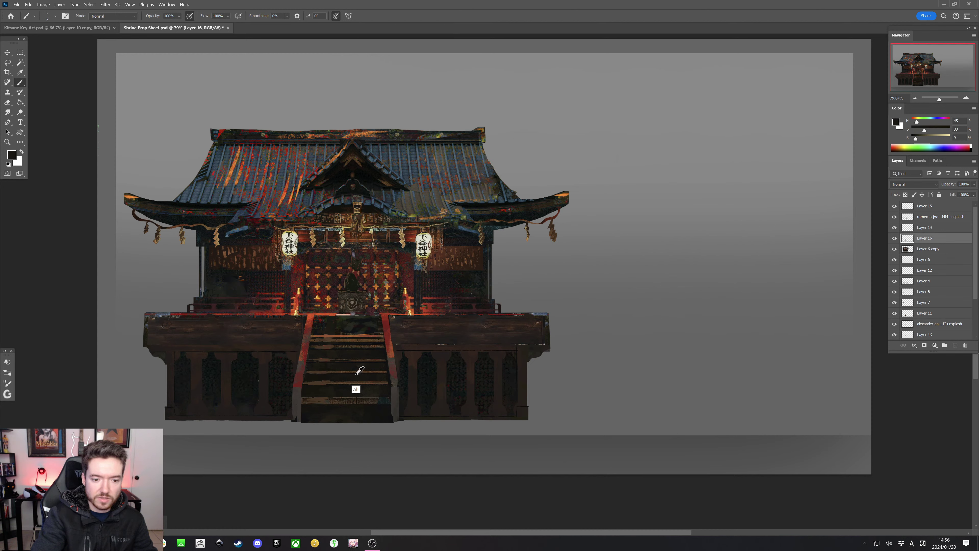
pyautogui.press(']')
pyautogui.press(']')
pyautogui.press(']')
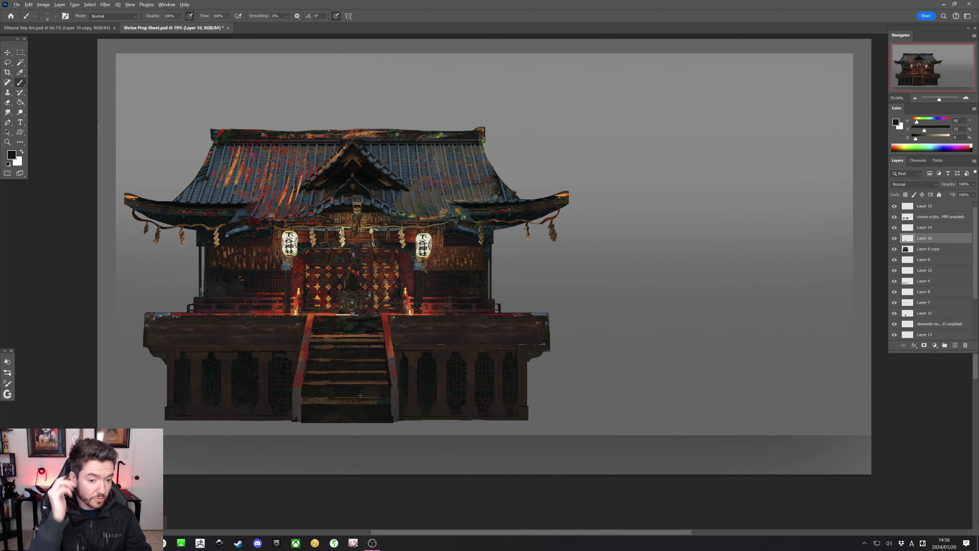
pyautogui.press(']')
pyautogui.press(']')
pyautogui.press(']')
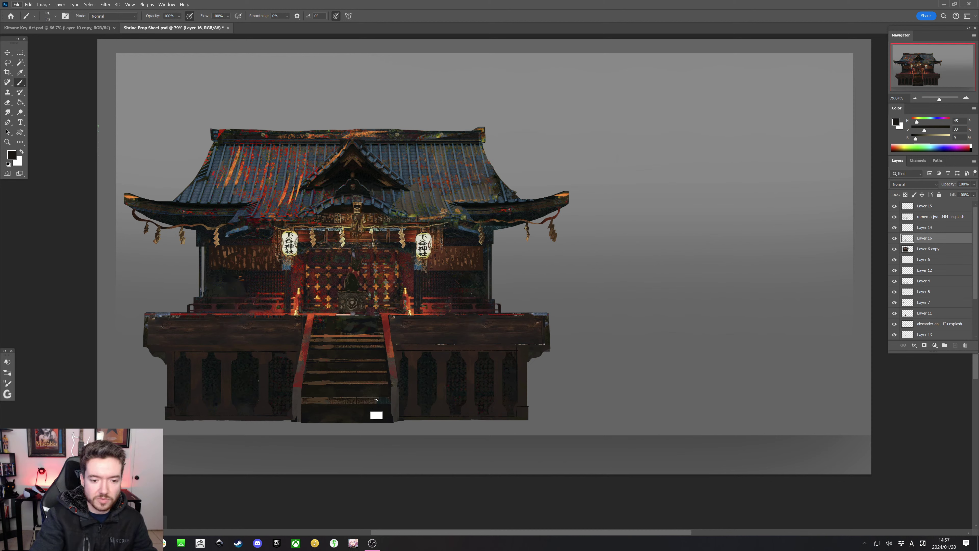
pyautogui.press('shift')
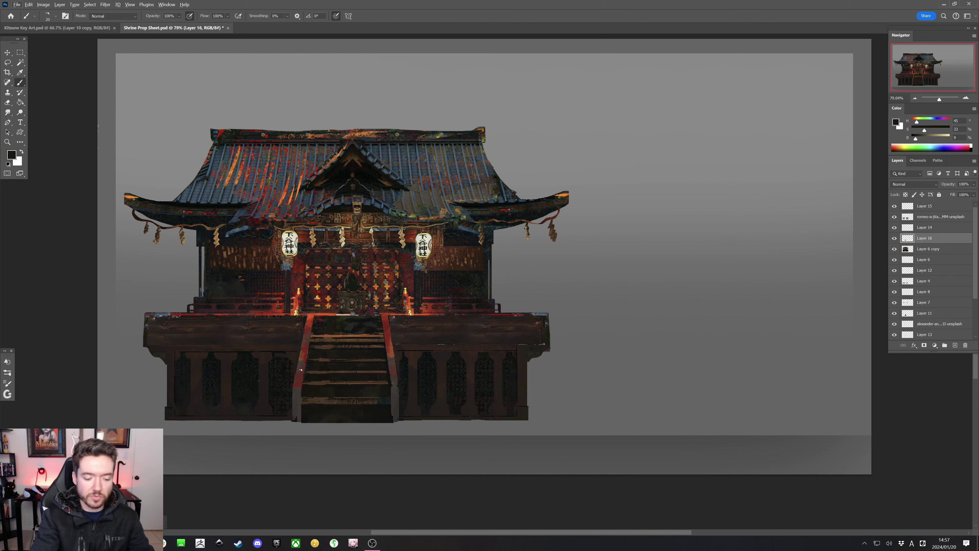
# Sample a warm brown from a middle tread and add fine wood-toned strokes to the steps with a small brush
pyautogui.press('ctrl')
pyautogui.keyDown('alt'); pyautogui.click(355, 373); pyautogui.keyUp('alt')
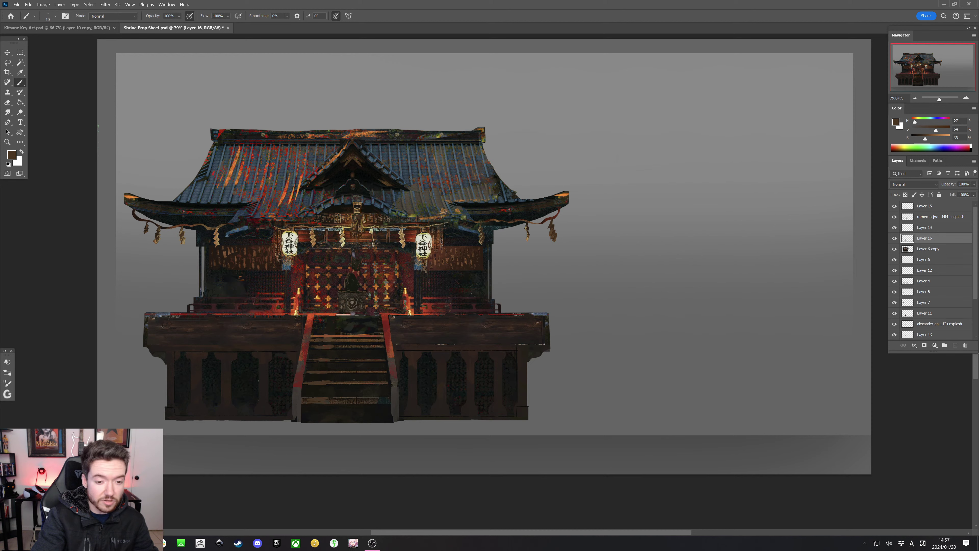
pyautogui.press(']')
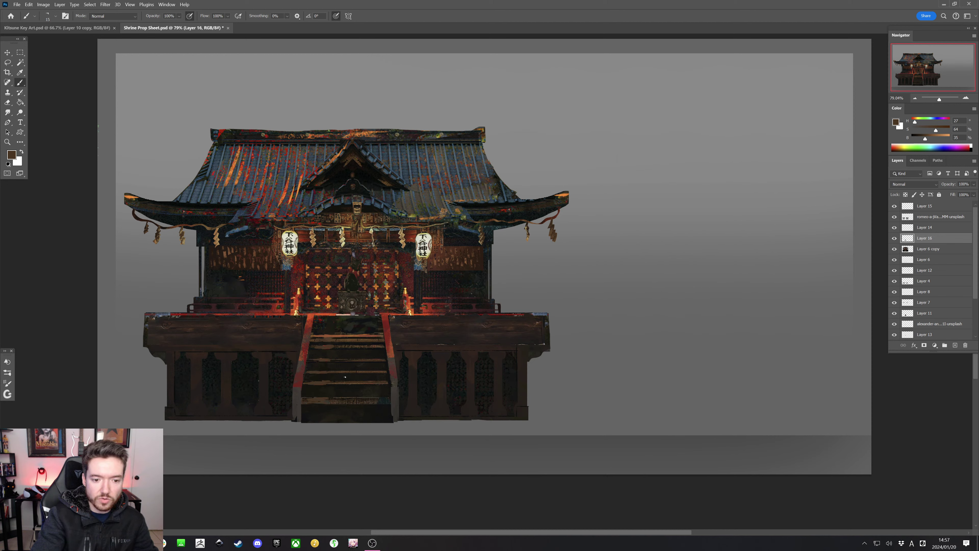
# Sample a dark reddish tone beside the shrine and try vertical and horizontal test strokes on the blank canvas at increasing brush sizes
pyautogui.keyDown('alt'); pyautogui.click(478, 299); pyautogui.keyUp('alt')
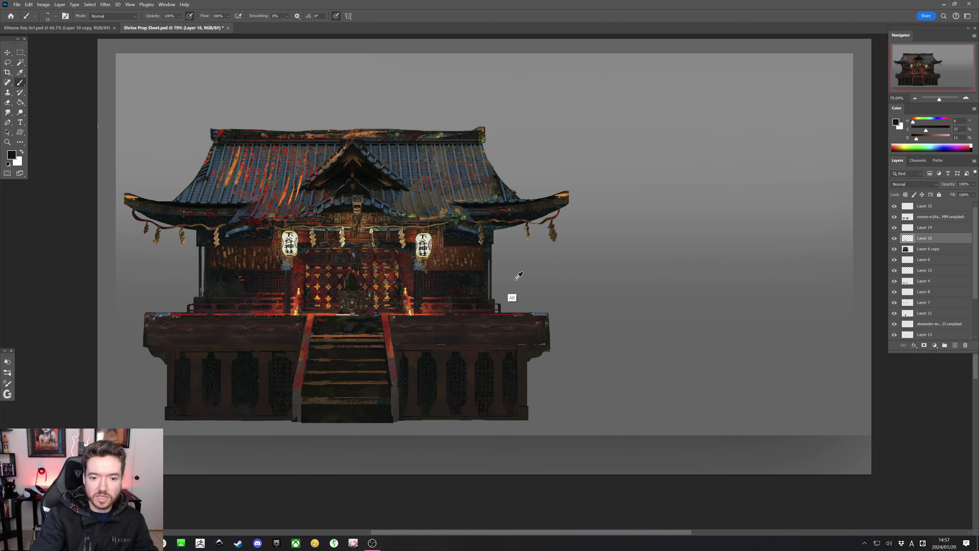
pyautogui.press(']')
pyautogui.press(']')
pyautogui.moveTo(647, 173); pyautogui.dragTo(647, 214)
pyautogui.moveTo(648, 173); pyautogui.dragTo(677, 173)
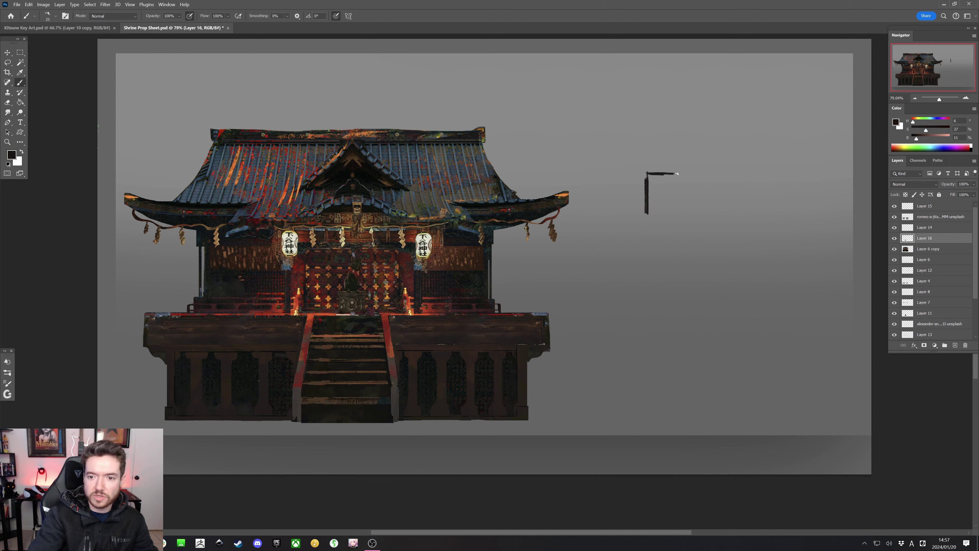
pyautogui.press(']')
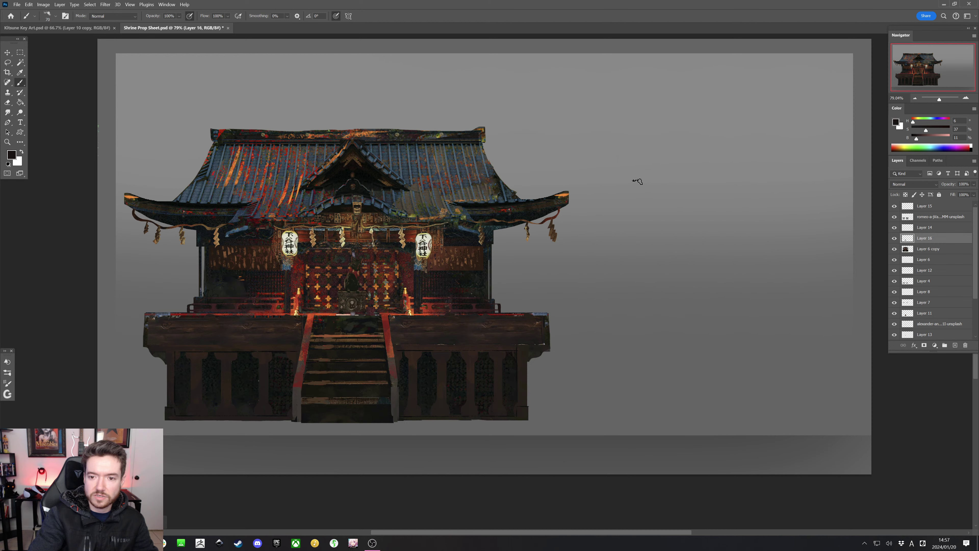
pyautogui.press(']')
pyautogui.press(']')
pyautogui.press(']')
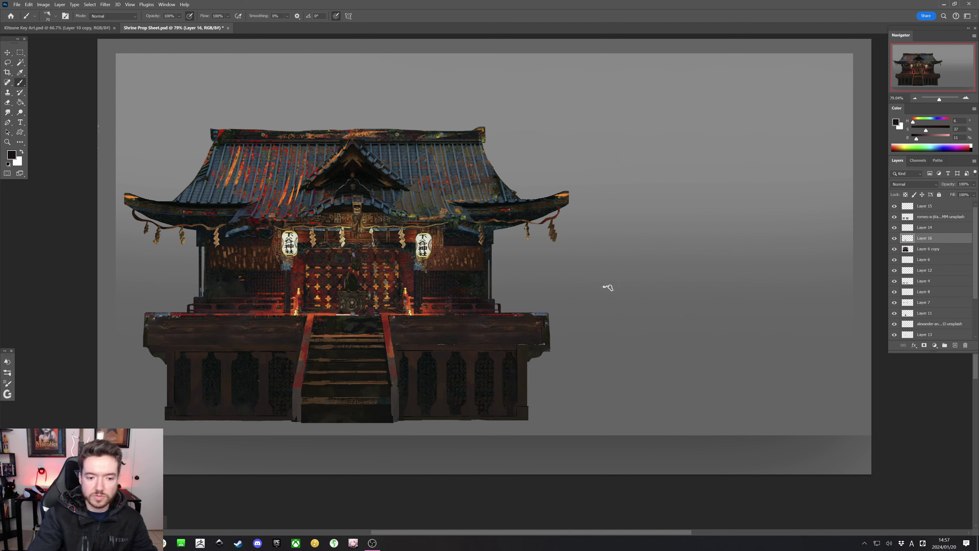
pyautogui.moveTo(652, 213); pyautogui.dragTo(699, 216)
pyautogui.hotkey('ctrl', 'z')
# Paint a thick, dark horizontal bar as a sample step on the blank canvas beside the shrine with a larger brush
pyautogui.press(']')
pyautogui.press(']')
pyautogui.press(']')
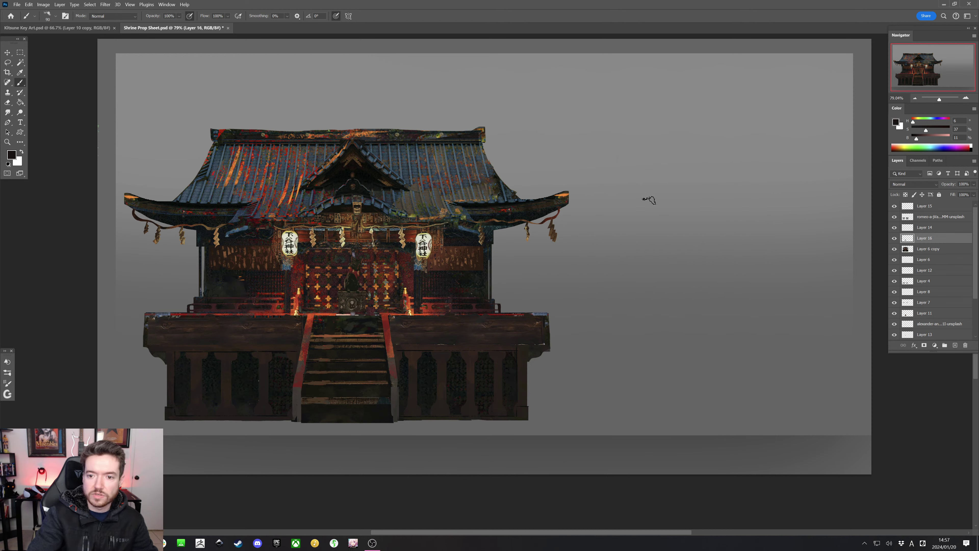
pyautogui.moveTo(634, 198)
pyautogui.mouseDown()
pyautogui.moveTo(708, 205)
pyautogui.moveTo(676, 209)
pyautogui.mouseUp()
# Draw a dark diagonal arrow pointing down toward the sample bar with a much smaller brush to indicate the light direction
pyautogui.press('[')
pyautogui.press('[')
pyautogui.press('[')
pyautogui.press('[')
pyautogui.press('[')
pyautogui.press('[')
pyautogui.press('[')
pyautogui.press('[')
pyautogui.press('[')
pyautogui.press('[')
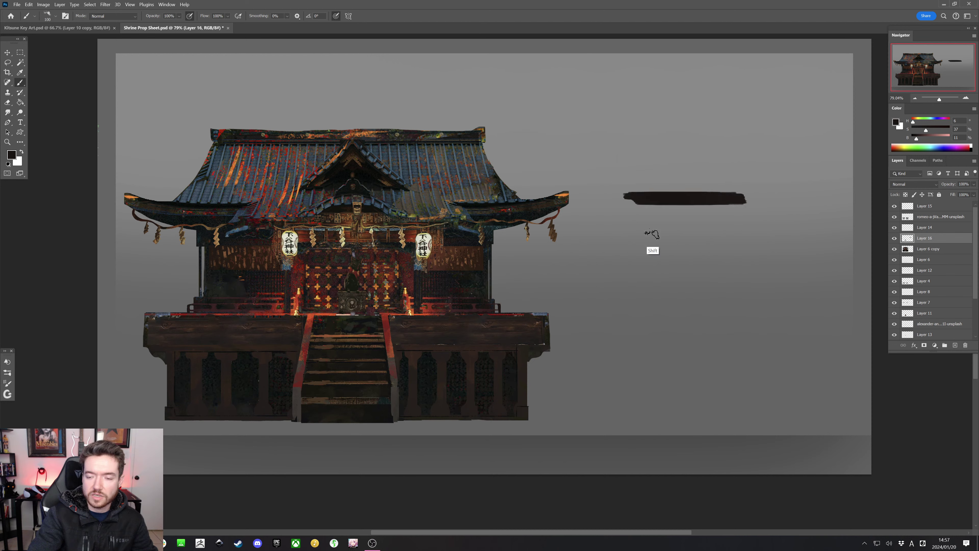
pyautogui.moveTo(575, 111); pyautogui.dragTo(610, 147)
pyautogui.moveTo(611, 146); pyautogui.dragTo(593, 140)
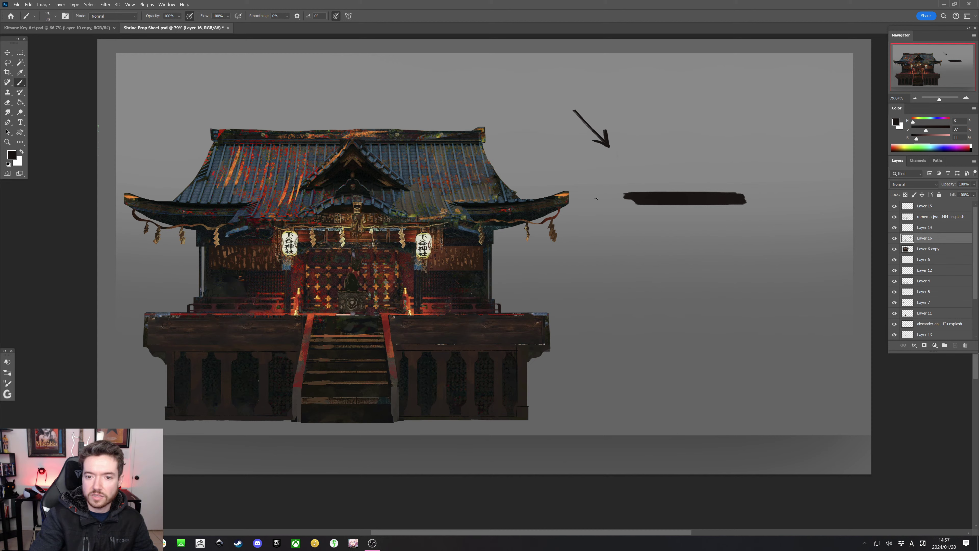
# Sample bright orange from the roof's eave tip and paint a straight highlight along the sample bar's upper edge
pyautogui.keyDown('alt'); pyautogui.click(565, 198); pyautogui.keyUp('alt')
pyautogui.press(']')
pyautogui.press(']')
pyautogui.moveTo(625, 192); pyautogui.dragTo(686, 192)
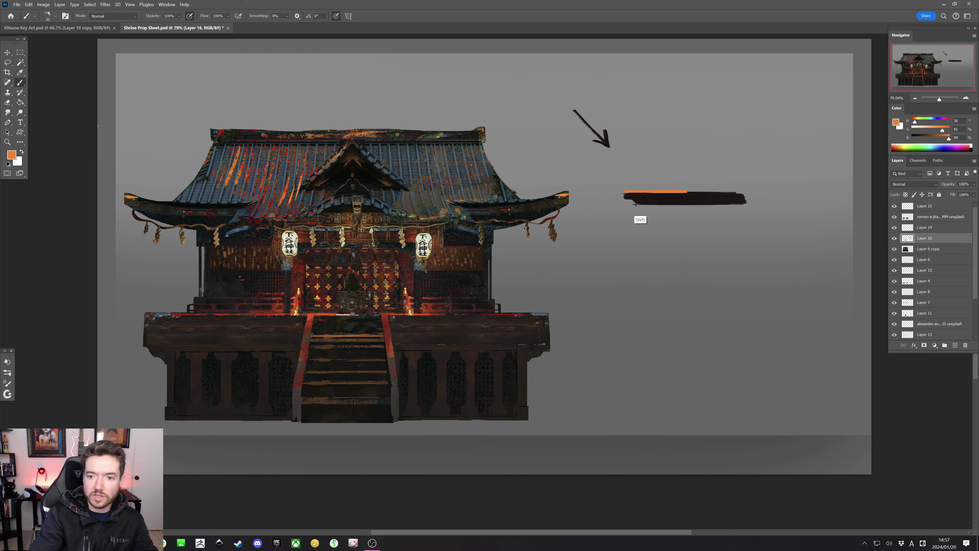
pyautogui.keyDown('shift'); pyautogui.click(741, 192); pyautogui.keyUp('shift')
pyautogui.press('[')
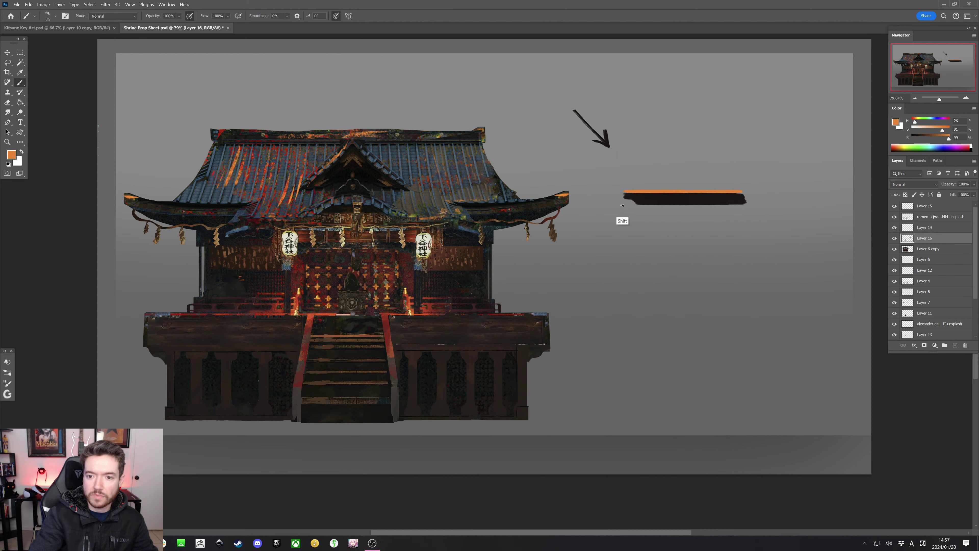
# Paint a straight orange line beneath the sample bar and add broken strokes inside it with the colour's brightness lowered to 65%
pyautogui.press(']')
pyautogui.press(']')
pyautogui.moveTo(621, 206); pyautogui.dragTo(738, 221)
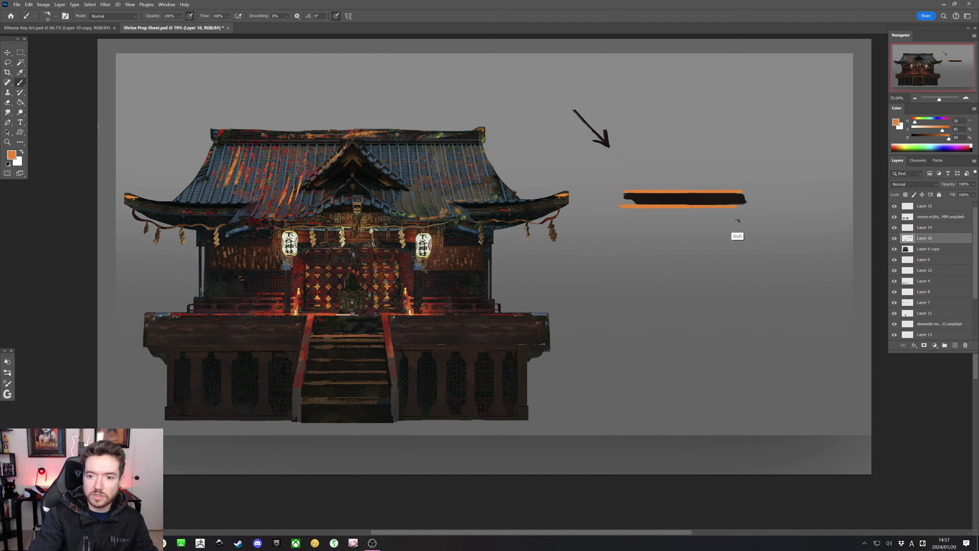
pyautogui.keyDown('shift'); pyautogui.click(755, 207); pyautogui.keyUp('shift')
pyautogui.press('[')
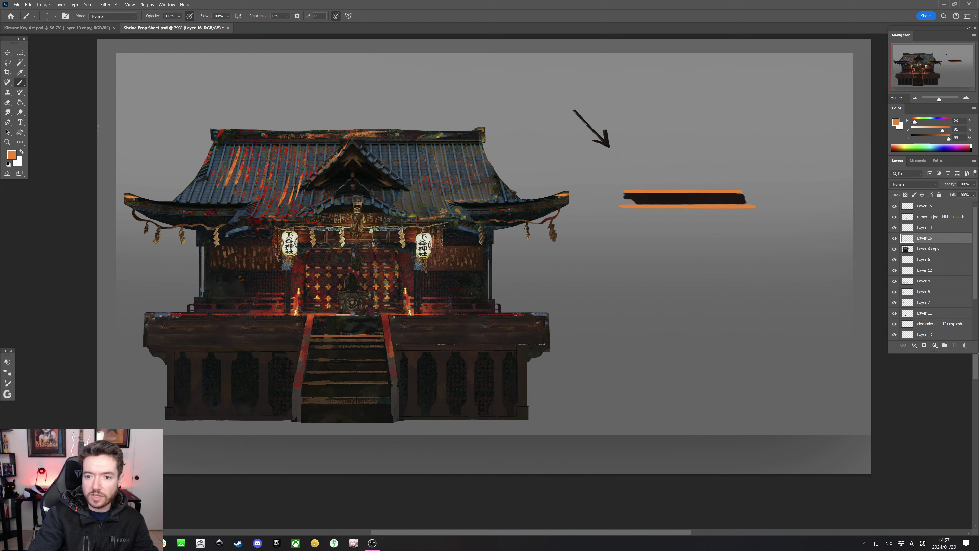
pyautogui.click(936, 138)
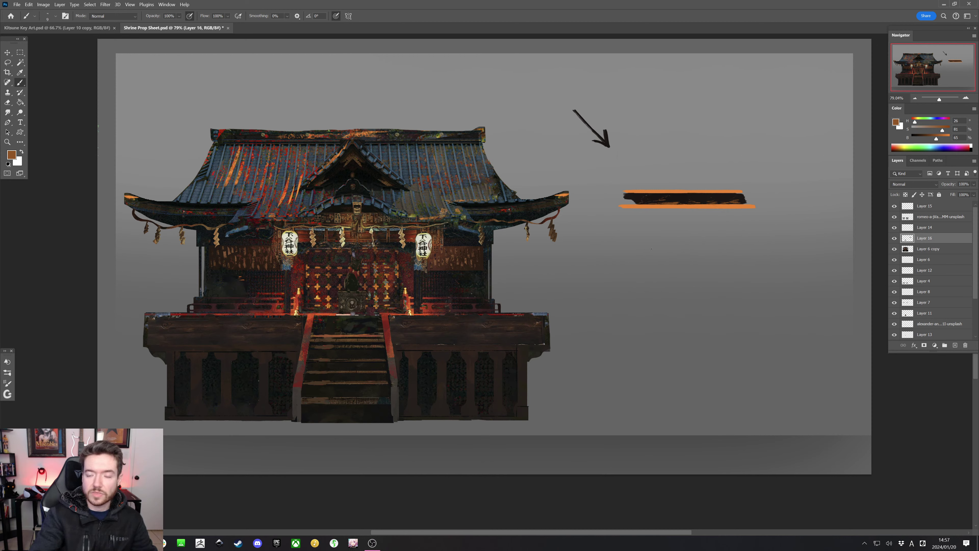
# Remove the arrow and the sample bar from the blank canvas beside the shrine
pyautogui.hotkey('ctrl', 'z')
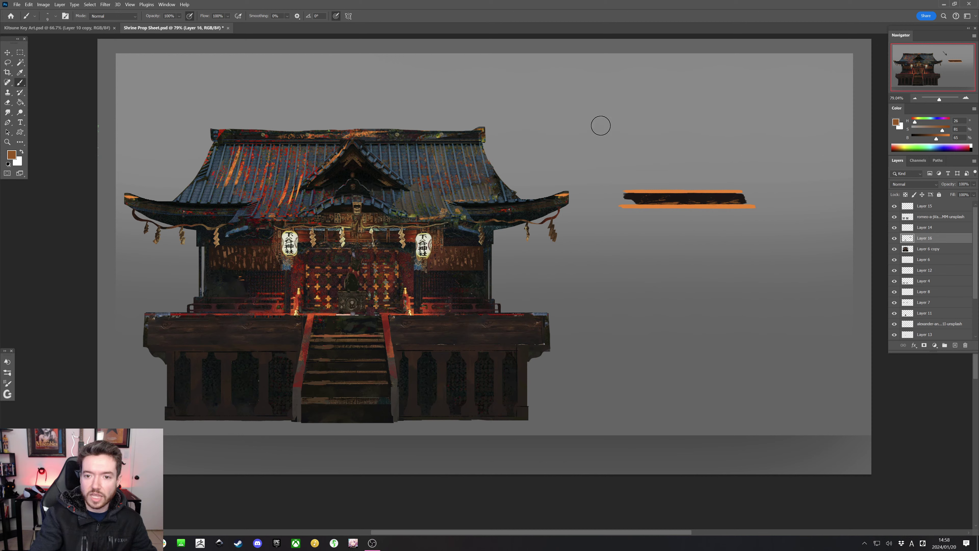
pyautogui.hotkey('ctrl', 'z')
pyautogui.moveTo(612, 244)
pyautogui.mouseDown()
pyautogui.moveTo(687, 180)
pyautogui.moveTo(694, 219)
pyautogui.moveTo(720, 213)
pyautogui.moveTo(745, 245)
pyautogui.mouseUp()
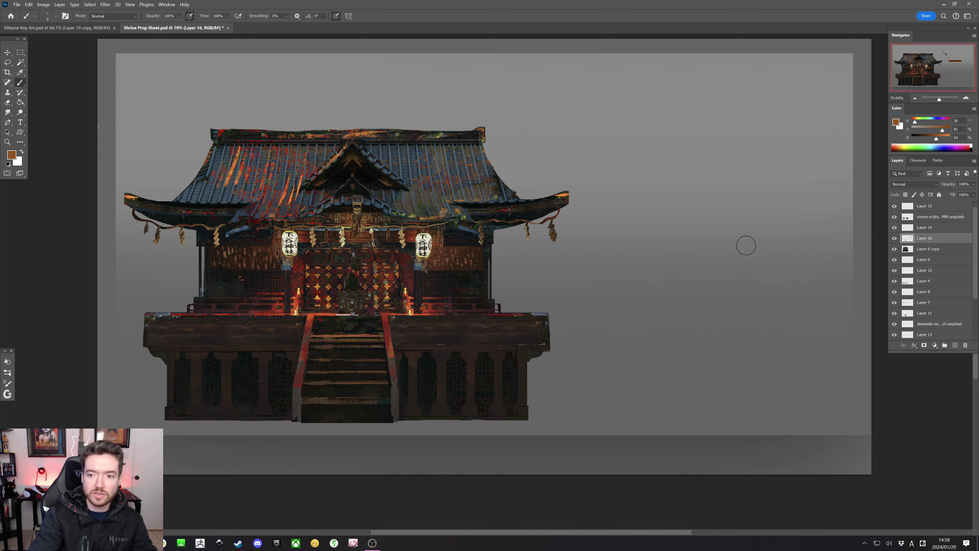
# Sample brown and dark olive tones from the stair treads and paint fine colour variations across the lower steps
pyautogui.keyDown('alt'); pyautogui.click(329, 358); pyautogui.keyUp('alt')
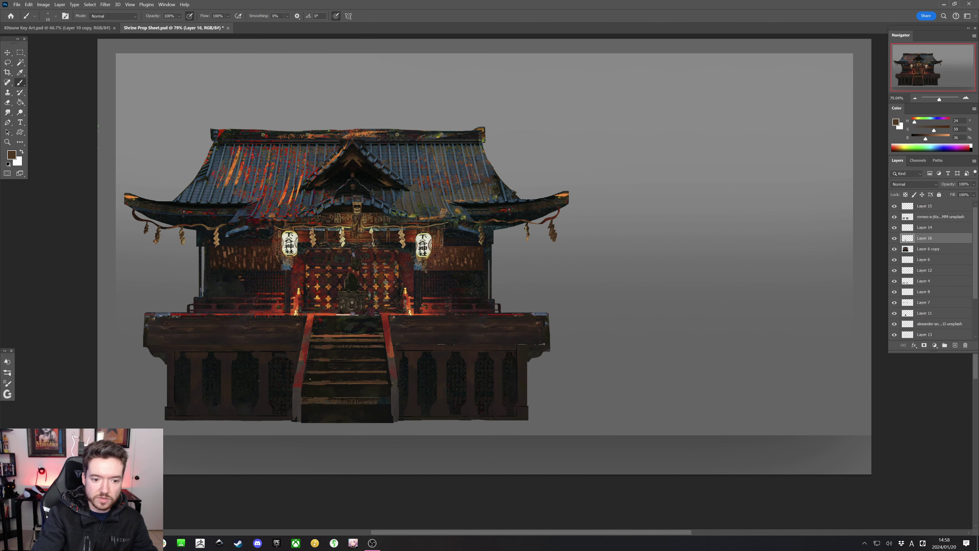
pyautogui.keyDown('alt'); pyautogui.click(379, 396); pyautogui.keyUp('alt')
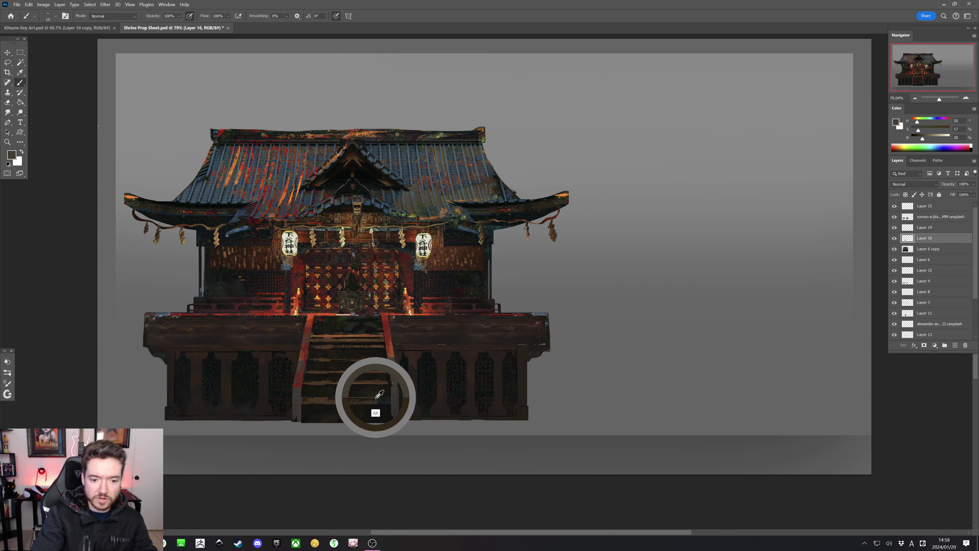
pyautogui.moveTo(375, 397); pyautogui.dragTo(380, 397)
pyautogui.keyDown('alt'); pyautogui.click(380, 396); pyautogui.keyUp('alt')
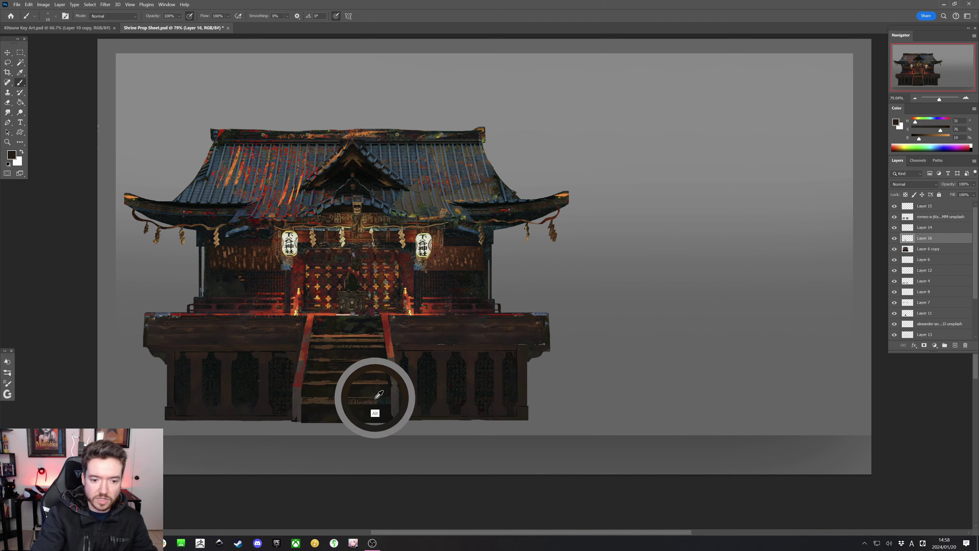
pyautogui.keyDown('alt'); pyautogui.click(380, 391); pyautogui.keyUp('alt')
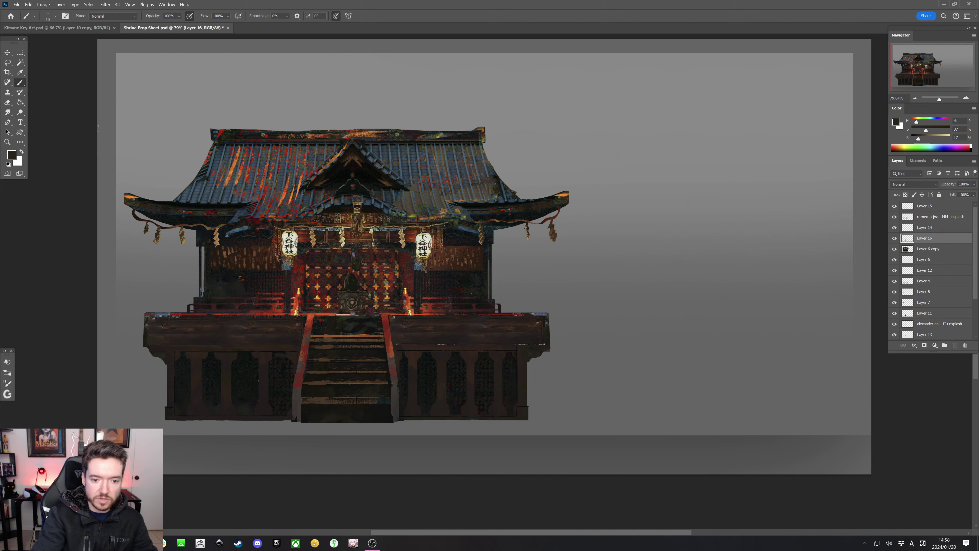
# Sample dark tones from the stairs and paint varied dark patches across the steps with small and larger brush sizes
pyautogui.press(']')
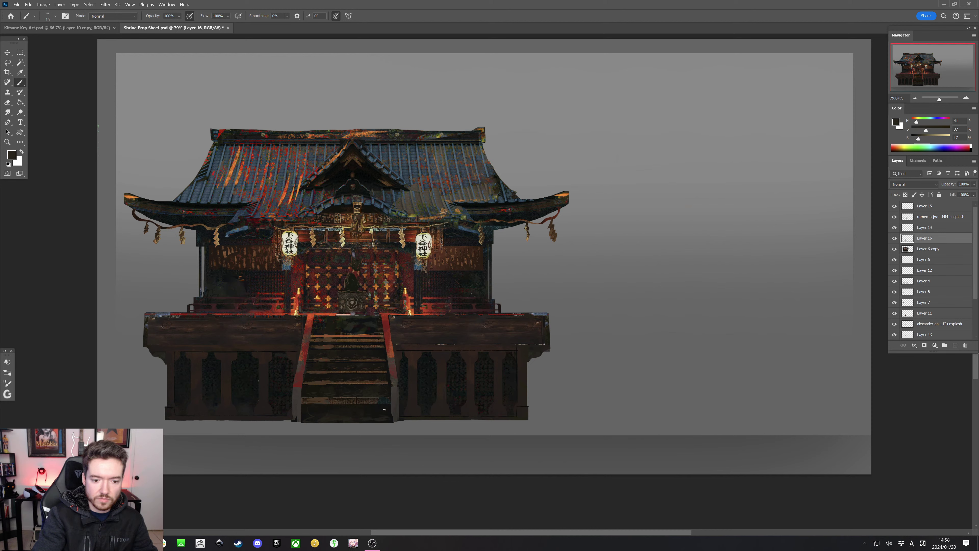
pyautogui.press('[')
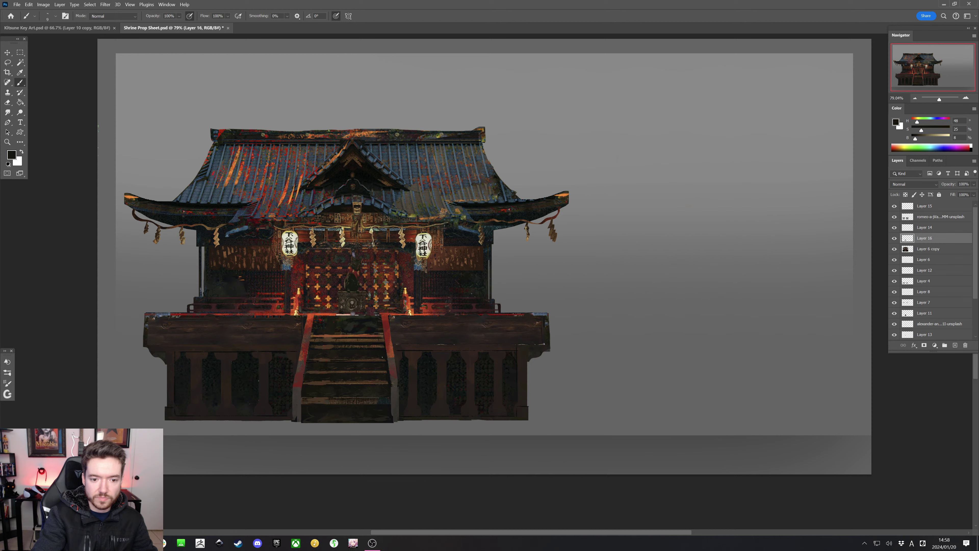
pyautogui.keyDown('alt'); pyautogui.click(381, 354); pyautogui.keyUp('alt')
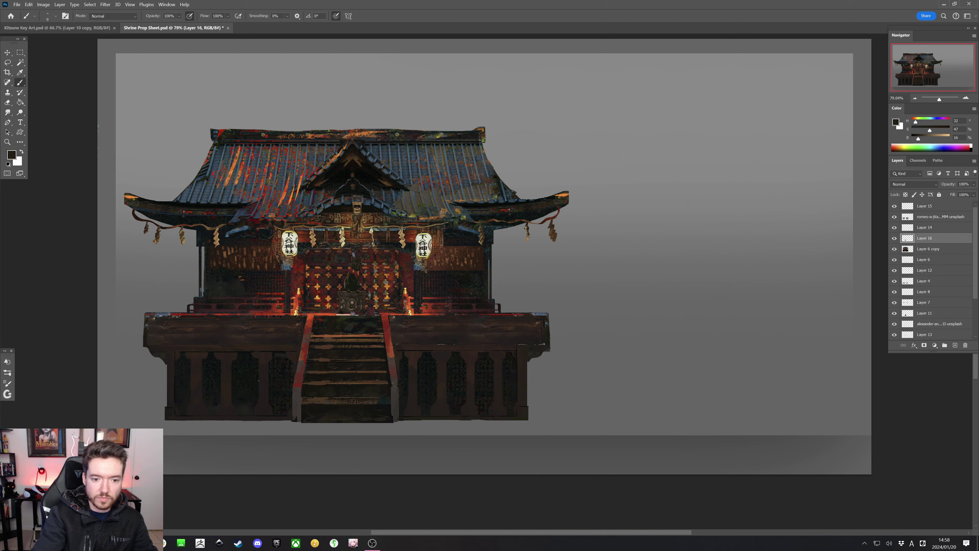
pyautogui.press(']')
pyautogui.press(']')
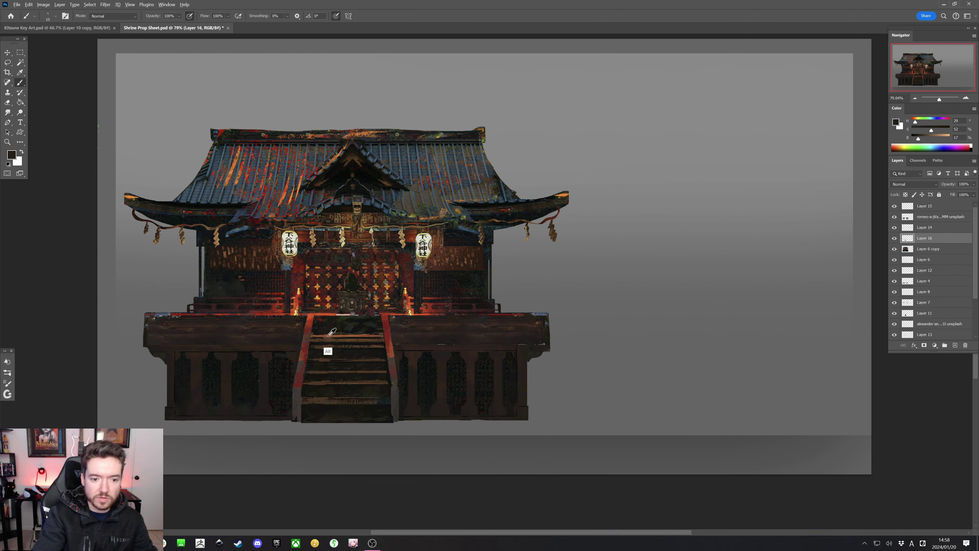
# Sample orange-brown from the top stair tread, paint a straight highlight along it, and blend in a darker brown towards its far end
pyautogui.keyDown('alt'); pyautogui.click(320, 339); pyautogui.keyUp('alt')
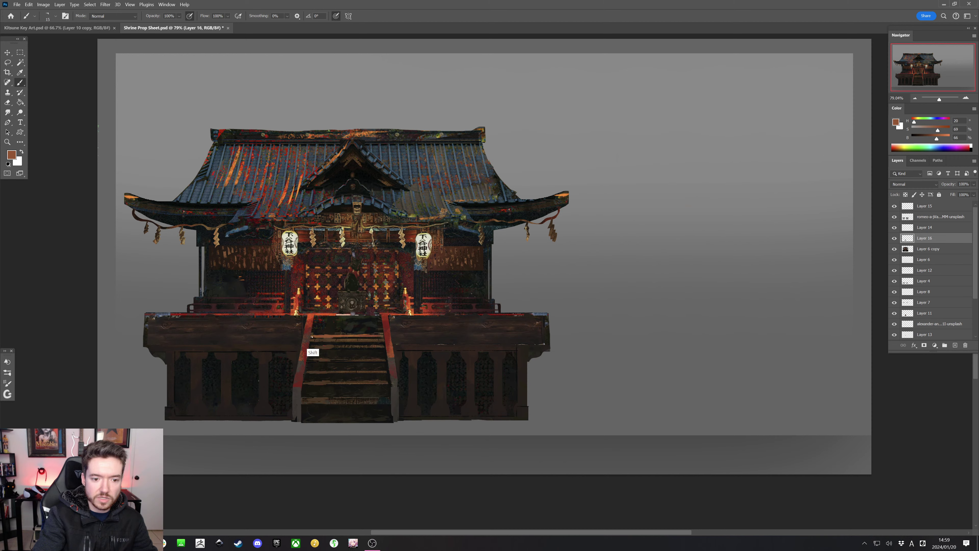
pyautogui.press('shift')
pyautogui.press(']')
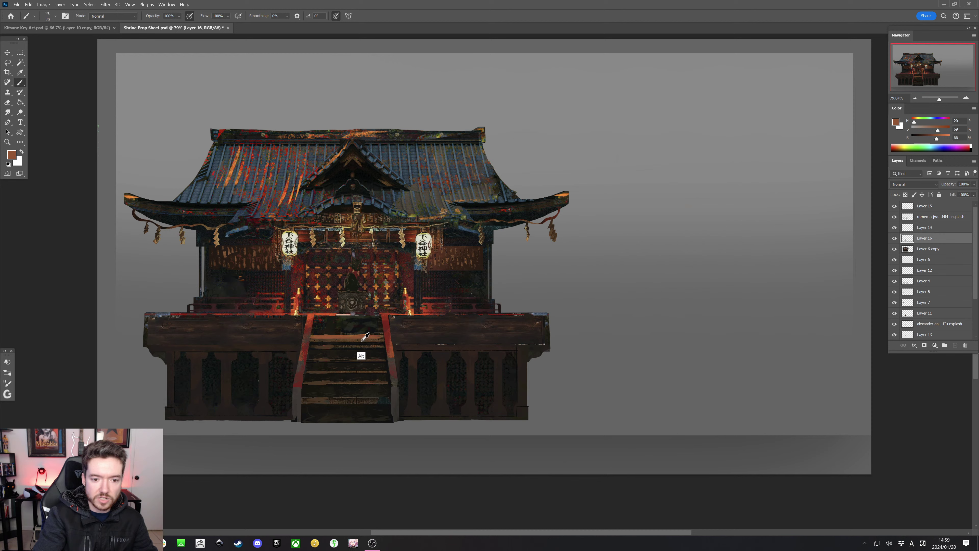
pyautogui.keyDown('alt'); pyautogui.click(357, 339); pyautogui.keyUp('alt')
pyautogui.moveTo(359, 339); pyautogui.dragTo(373, 335)
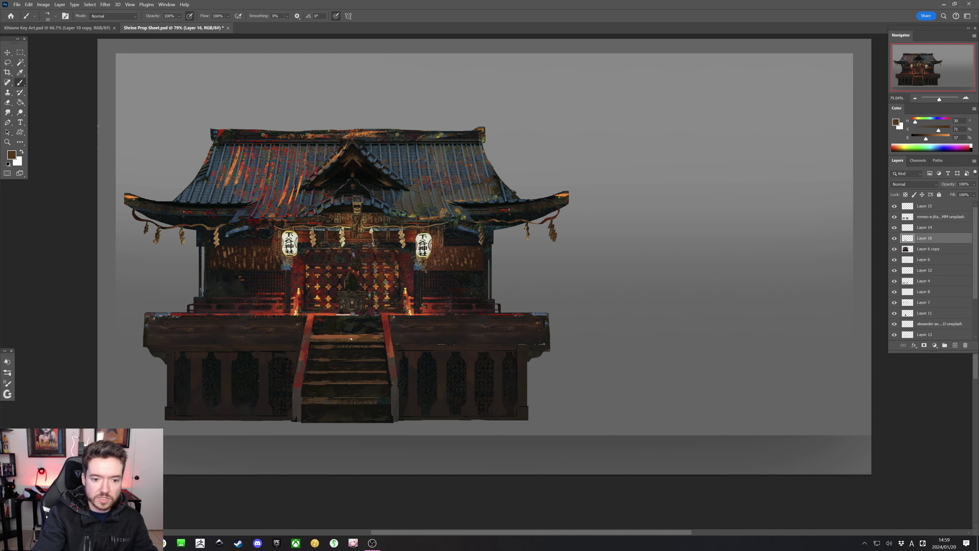
# Break up the top tread's highlight with sampled dark and orange-brown tones, adding fine dark cracks along the plank
pyautogui.keyDown('alt'); pyautogui.click(327, 332); pyautogui.keyUp('alt')
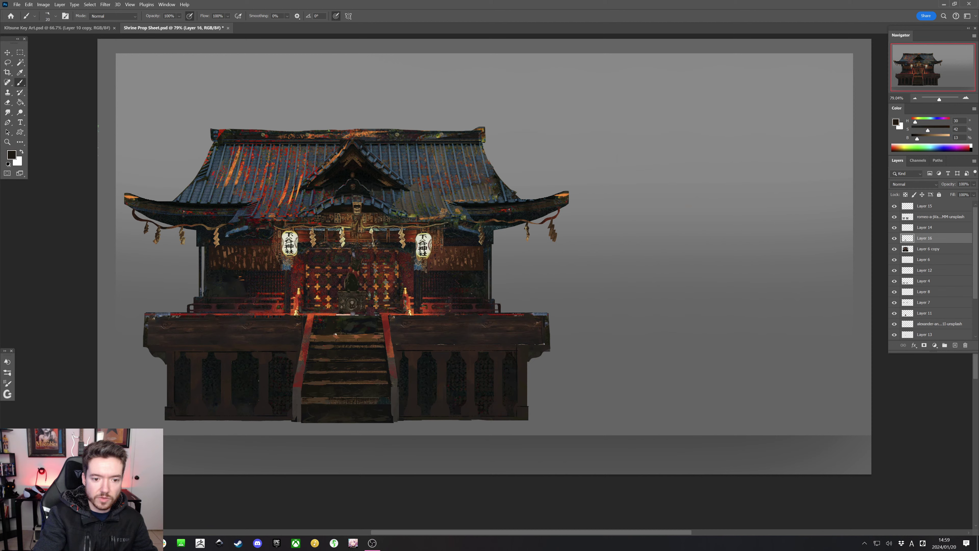
pyautogui.keyDown('alt'); pyautogui.click(335, 335); pyautogui.keyUp('alt')
pyautogui.press('[')
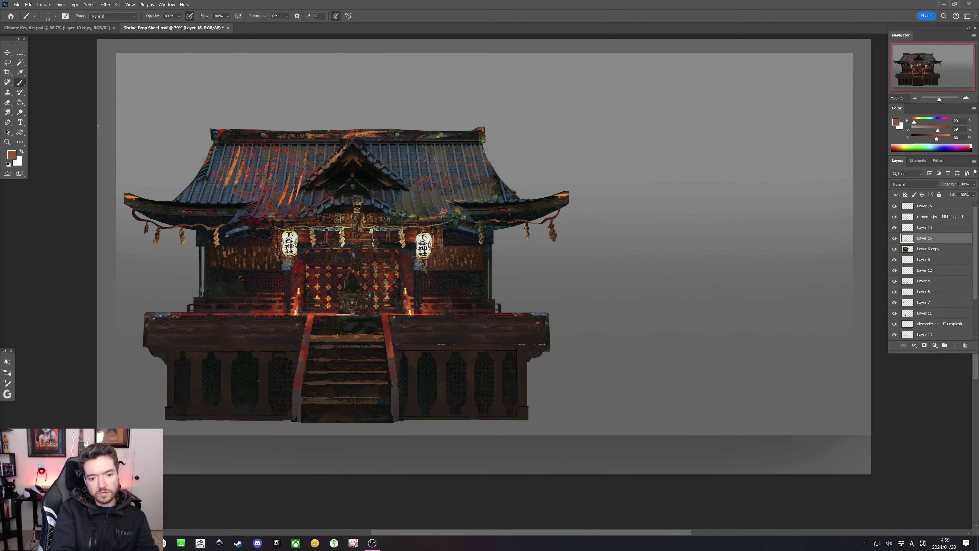
pyautogui.keyDown('alt'); pyautogui.click(373, 337); pyautogui.keyUp('alt')
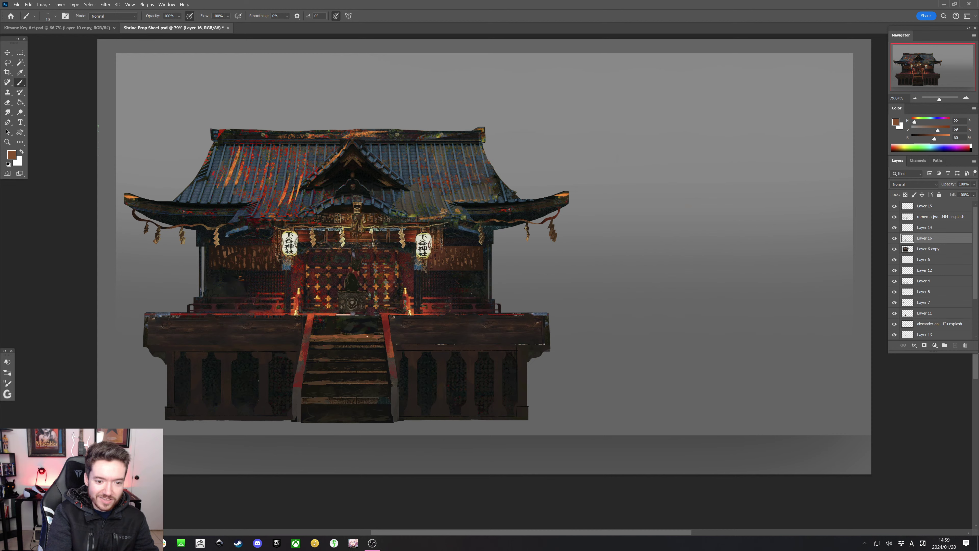
pyautogui.keyDown('alt'); pyautogui.click(337, 342); pyautogui.keyUp('alt')
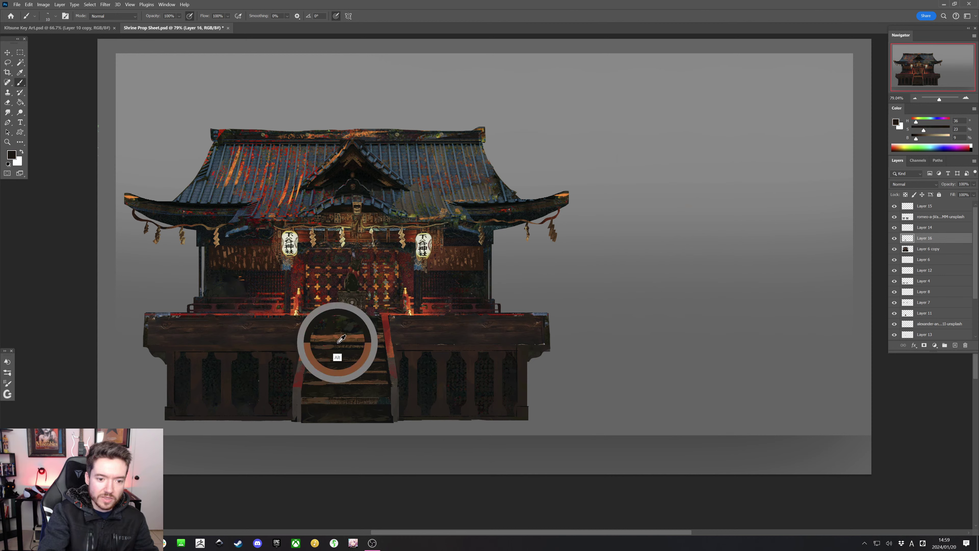
pyautogui.press('[')
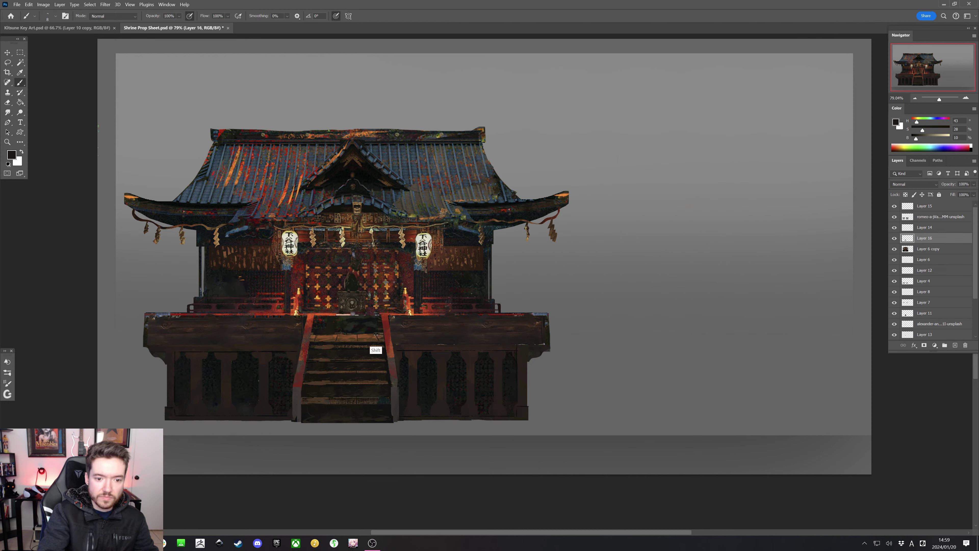
pyautogui.press('shift')
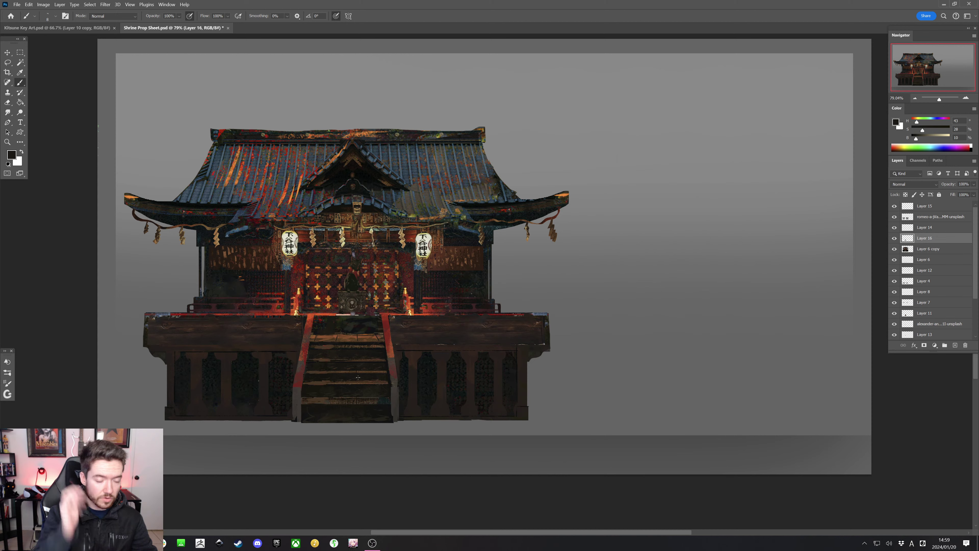
# Sample browns and near-blacks from the middle steps and paint fine wood variations on their treads and risers
pyautogui.keyDown('alt'); pyautogui.click(331, 346); pyautogui.keyUp('alt')
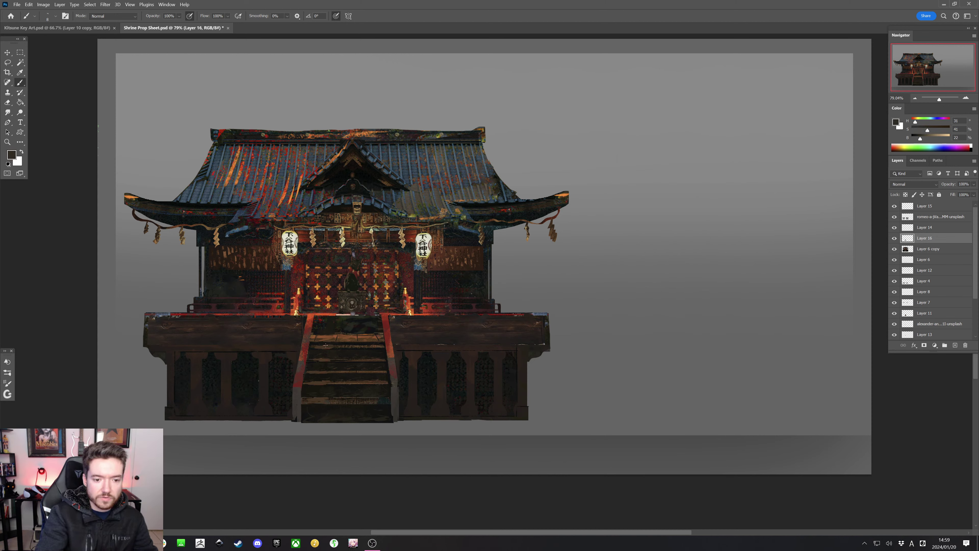
pyautogui.keyDown('alt'); pyautogui.click(322, 344); pyautogui.keyUp('alt')
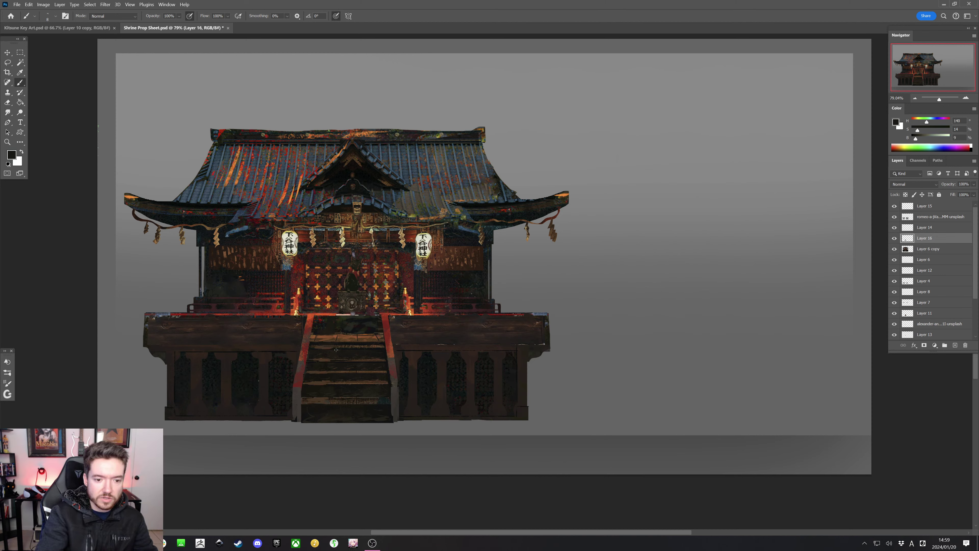
pyautogui.keyDown('alt'); pyautogui.click(327, 350); pyautogui.keyUp('alt')
pyautogui.keyDown('alt'); pyautogui.click(328, 358); pyautogui.keyUp('alt')
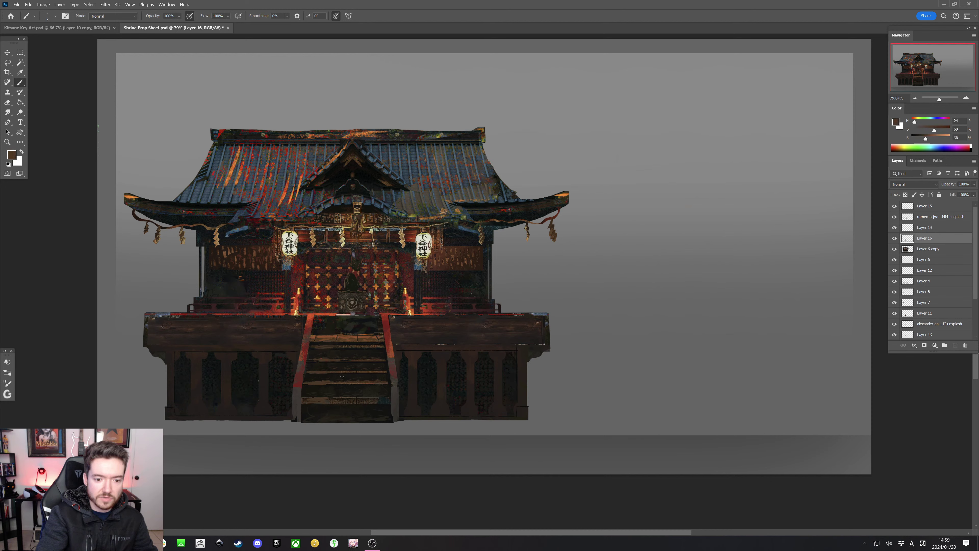
pyautogui.keyDown('alt'); pyautogui.click(332, 379); pyautogui.keyUp('alt')
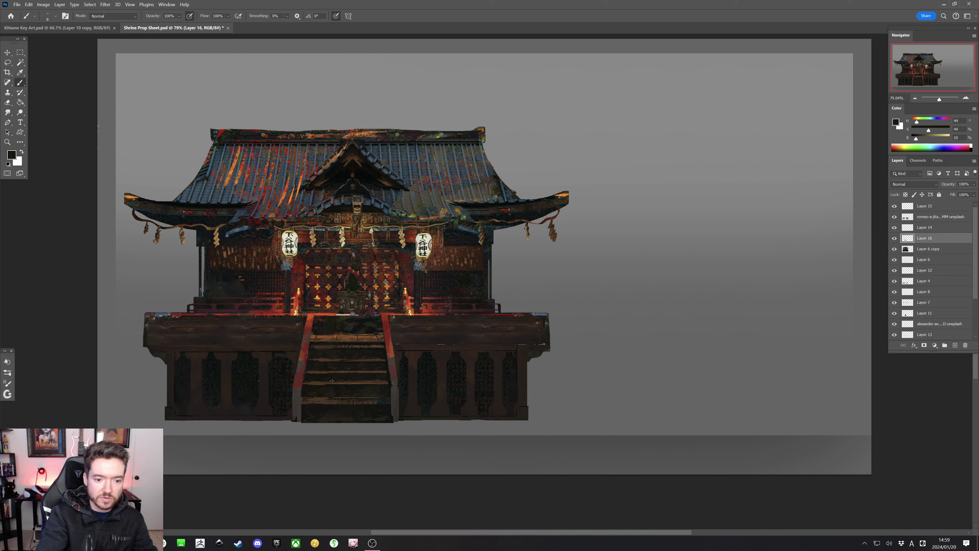
pyautogui.keyDown('alt'); pyautogui.click(324, 385); pyautogui.keyUp('alt')
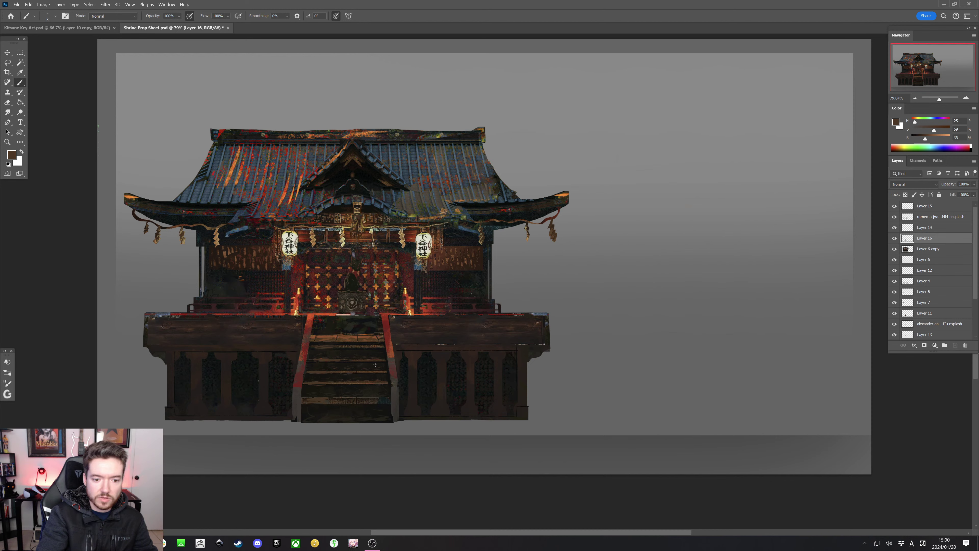
# Sample near-black at the stairs' lower corner, darken the lower ends of both stair rails with a larger brush, and save the file
pyautogui.press(']')
pyautogui.press(']')
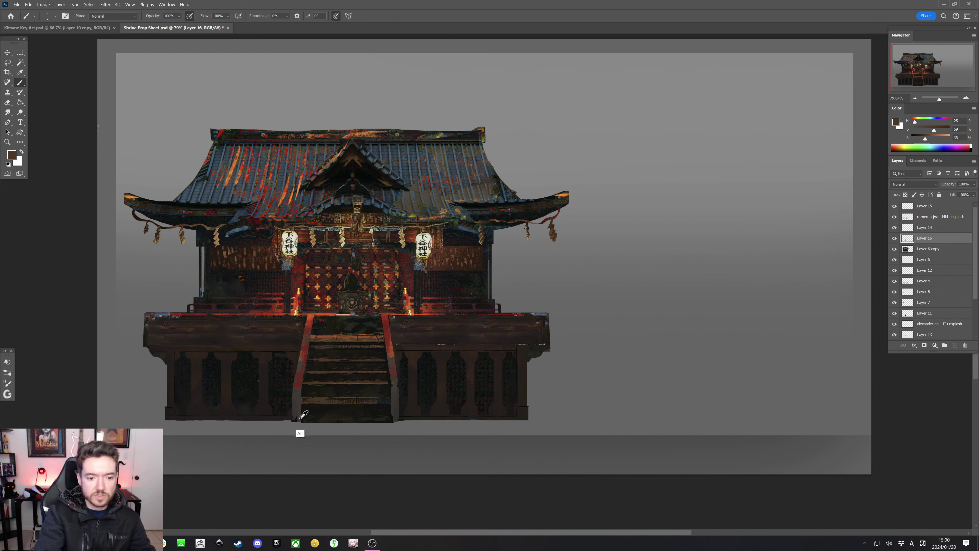
pyautogui.keyDown('alt'); pyautogui.click(298, 419); pyautogui.keyUp('alt')
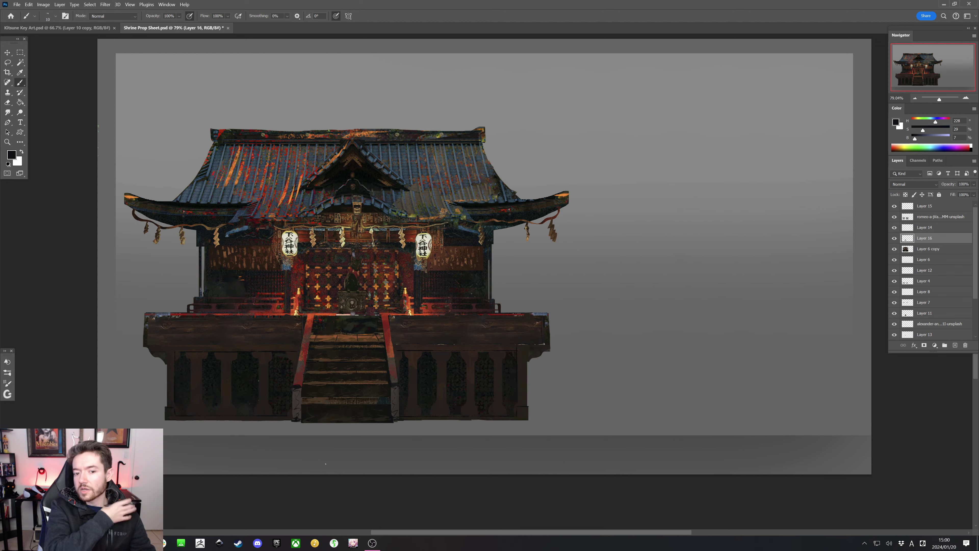
pyautogui.hotkey('ctrl', 's')
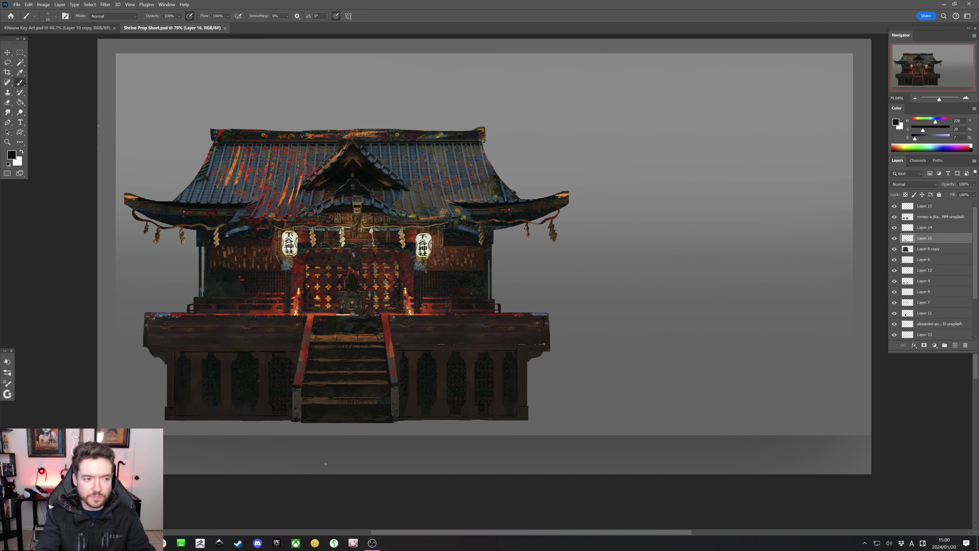
# Add a new empty layer directly above Layer 6 copy
pyautogui.click(8, 62)
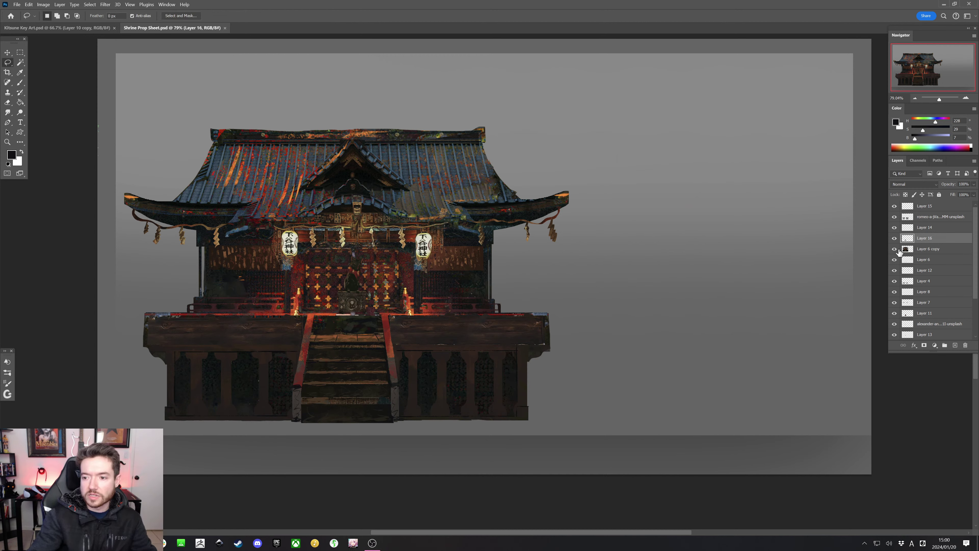
pyautogui.click(926, 252)
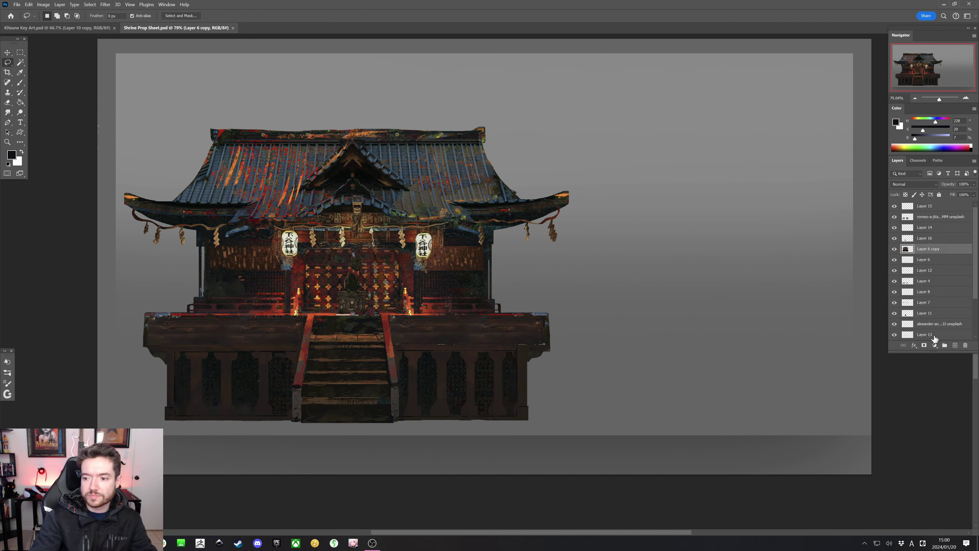
pyautogui.click(953, 346)
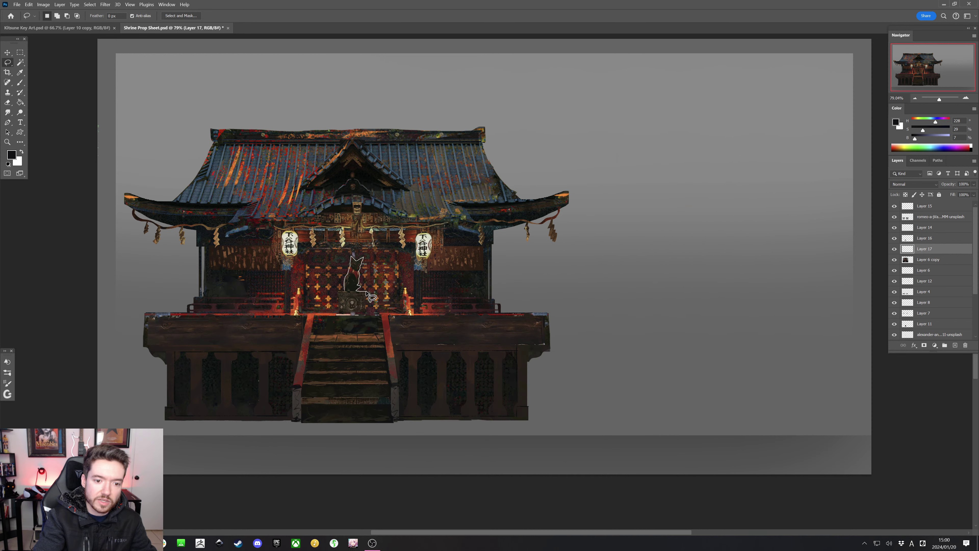
# Lasso the fox statue and its pedestal in front of the shrine doors, adding and subtracting areas to tidy the selection's edges
pyautogui.moveTo(366, 313)
pyautogui.mouseDown()
pyautogui.moveTo(361, 321)
pyautogui.moveTo(341, 314)
pyautogui.mouseUp()
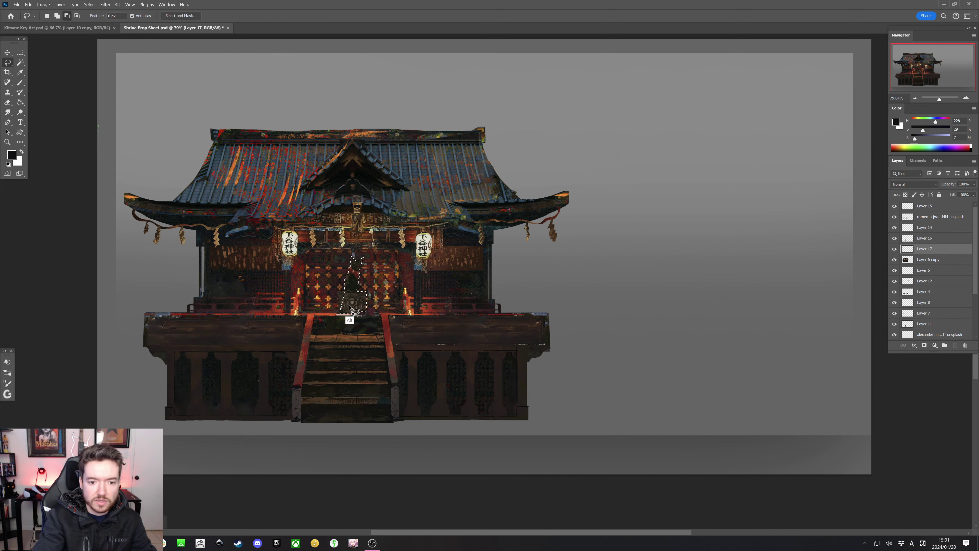
pyautogui.press('shift')
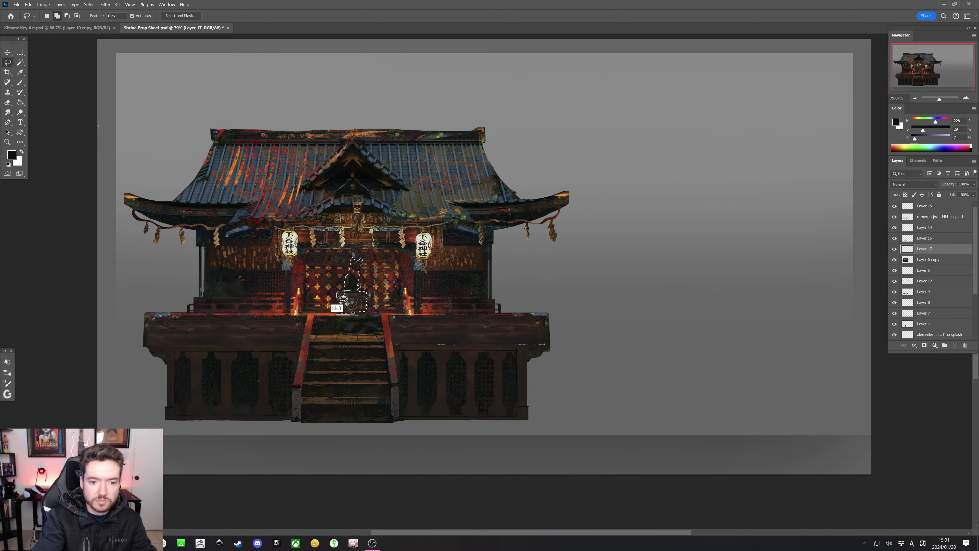
pyautogui.moveTo(337, 292)
pyautogui.mouseDown()
pyautogui.moveTo(340, 312)
pyautogui.moveTo(352, 315)
pyautogui.mouseUp()
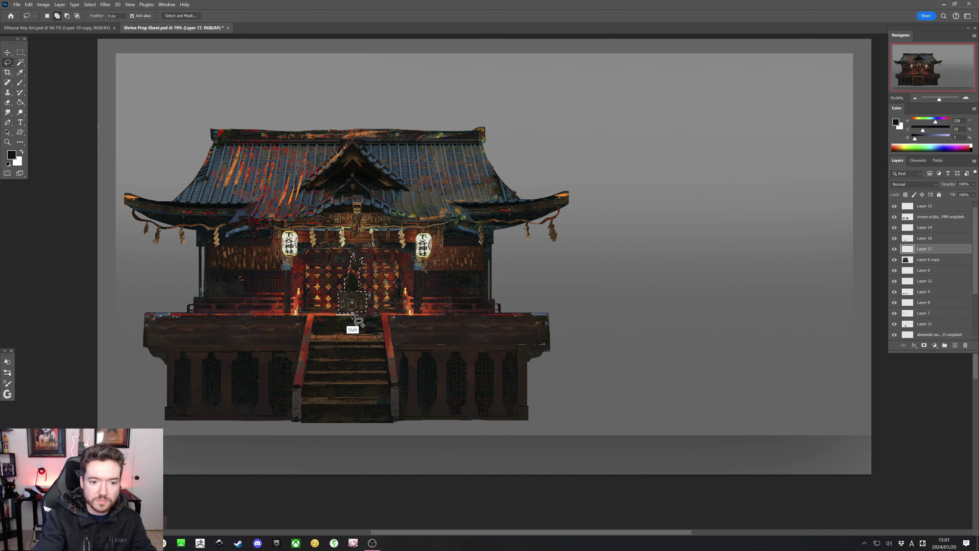
pyautogui.press('alt')
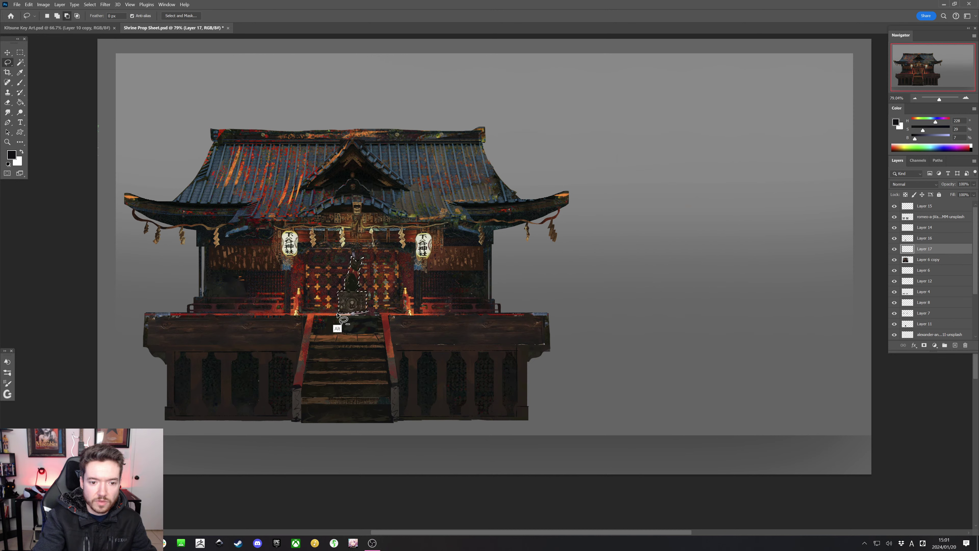
pyautogui.moveTo(361, 307)
pyautogui.mouseDown()
pyautogui.moveTo(378, 317)
pyautogui.moveTo(344, 324)
pyautogui.moveTo(372, 324)
pyautogui.moveTo(360, 339)
pyautogui.moveTo(367, 314)
pyautogui.mouseUp()
pyautogui.press('shift')
pyautogui.press('alt')
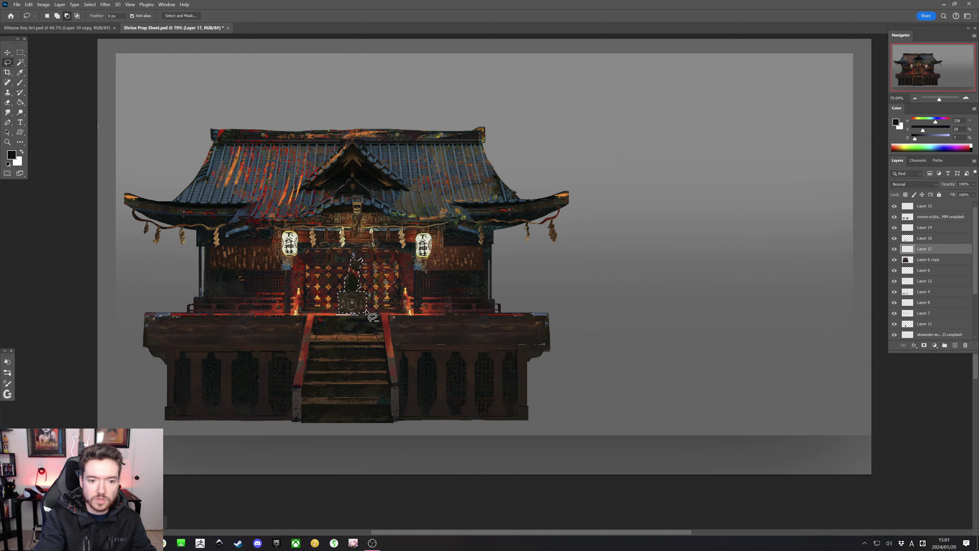
# Invert the fox statue selection for painting around it and clear the selection outline from view
pyautogui.press('b')
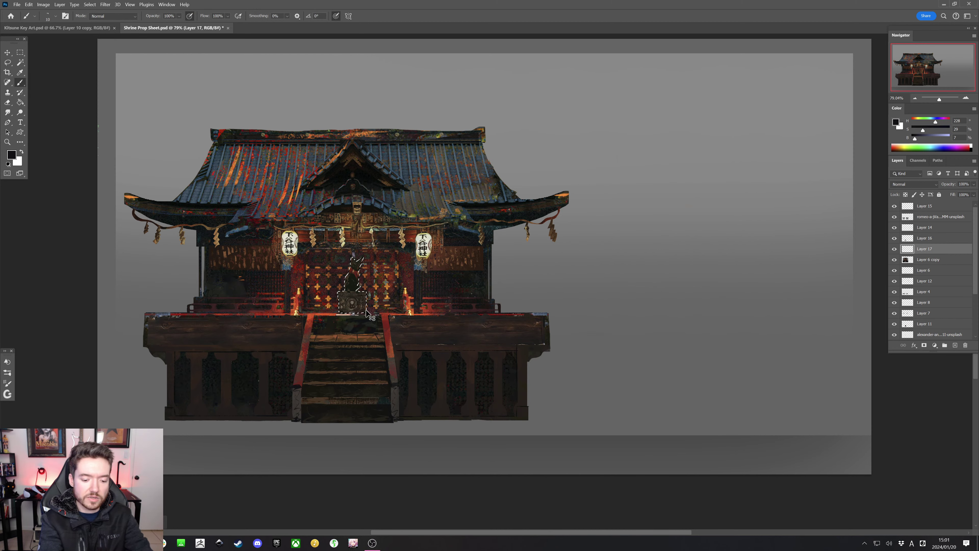
pyautogui.hotkey('ctrl', 'shift', 'i')
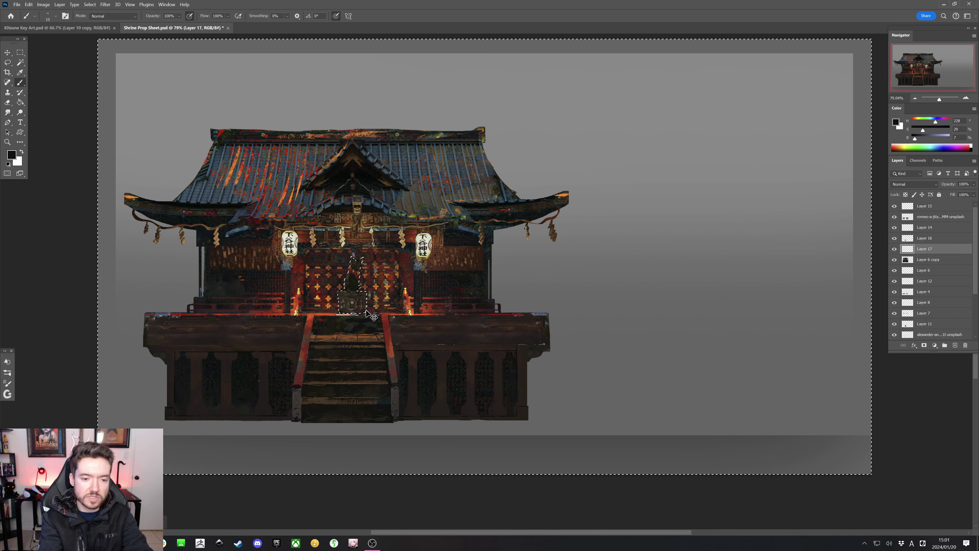
pyautogui.hotkey('ctrl', 'd')
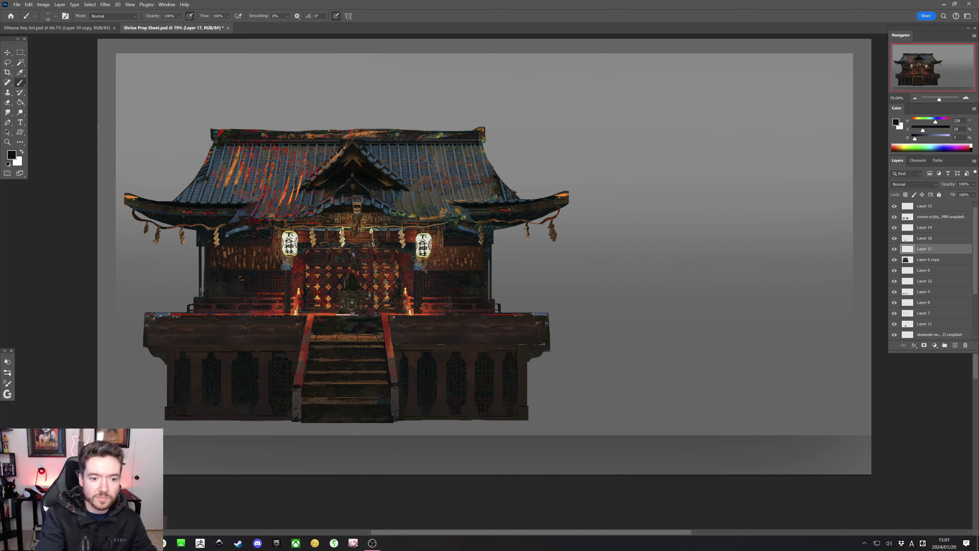
# Sample the dark red beside the left lantern, choose another brush preset, set its blending mode to Screen and enlarge it to about 175
pyautogui.press('alt')
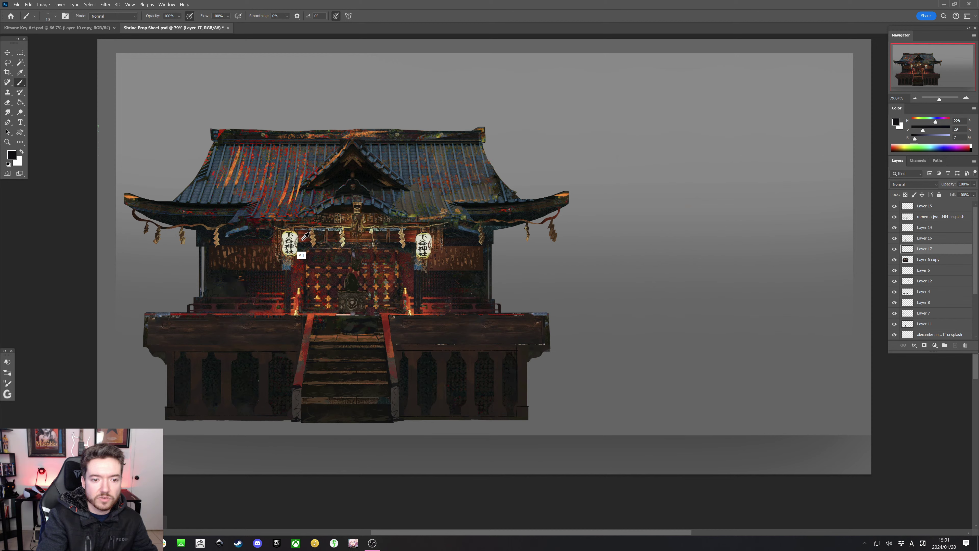
pyautogui.keyDown('alt'); pyautogui.click(303, 236); pyautogui.keyUp('alt')
pyautogui.click(47, 16)
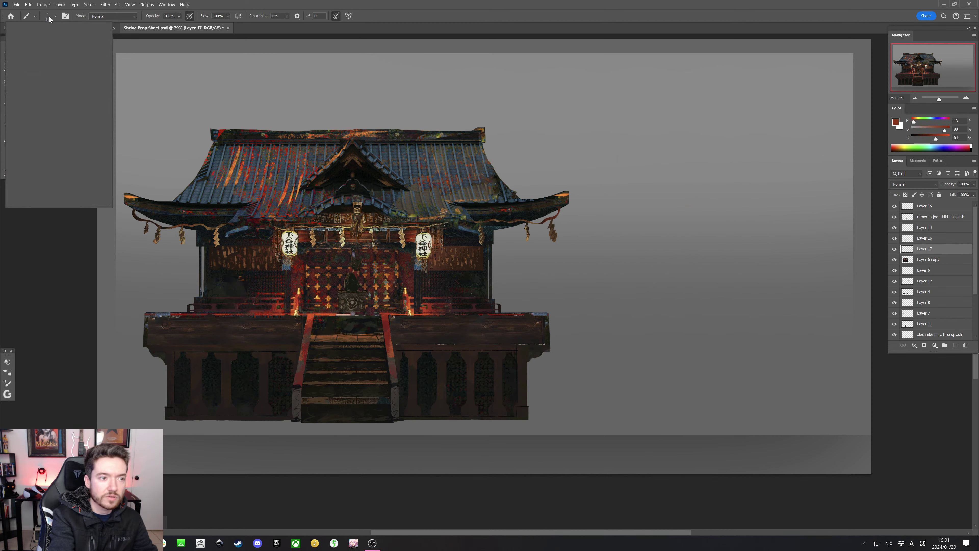
pyautogui.click(58, 102)
pyautogui.click(118, 18)
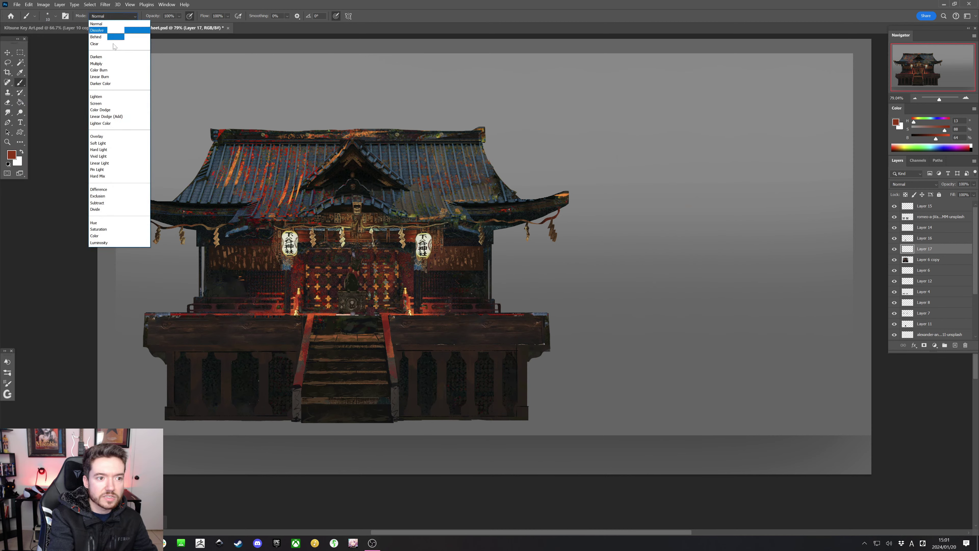
pyautogui.click(110, 103)
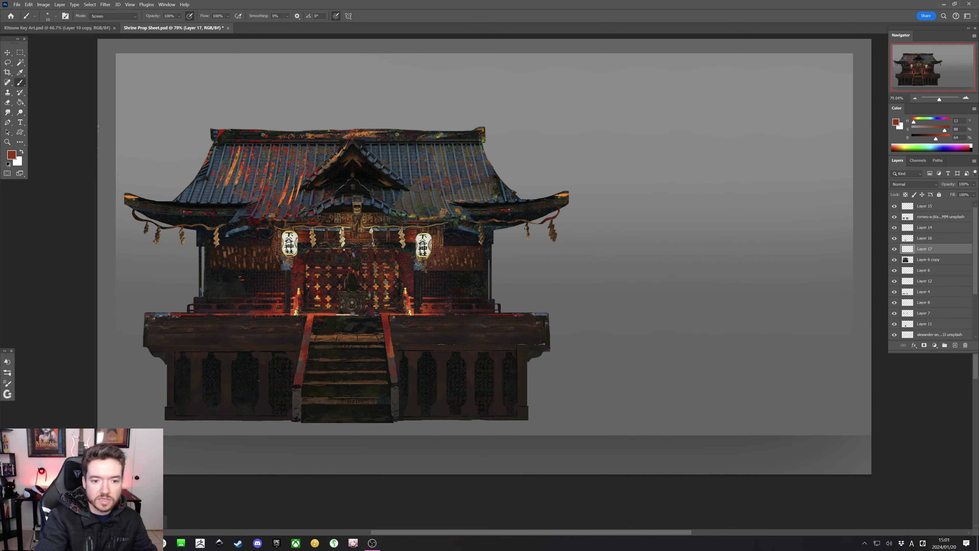
pyautogui.keyDown('alt'); pyautogui.rightClick(338, 264); pyautogui.keyUp('alt')
pyautogui.press(']')
pyautogui.press(']')
pyautogui.press(']')
pyautogui.press(']')
pyautogui.press(']')
pyautogui.press(']')
pyautogui.press(']')
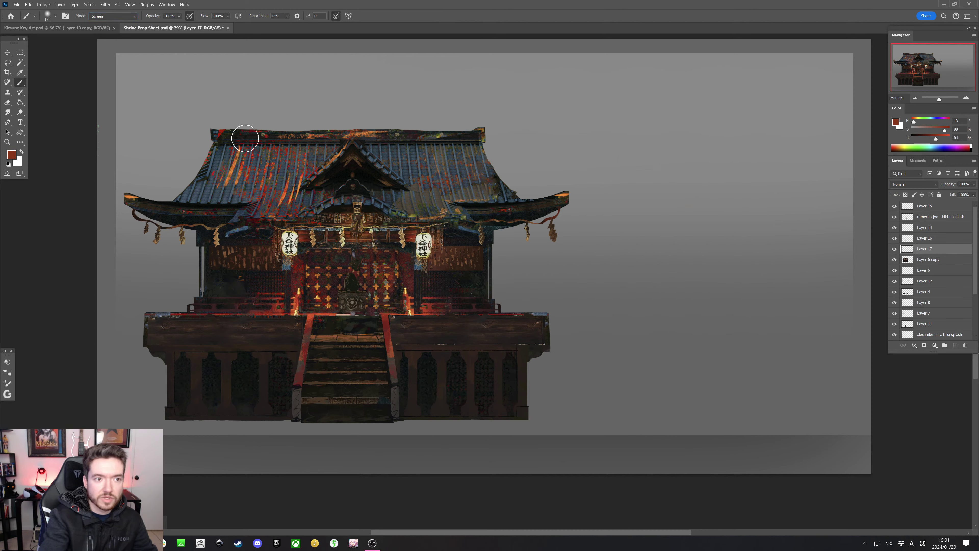
# Check the shrine in the Kitsune Key Art document, and return to the Shrine Prop Sheet
pyautogui.click(109, 23)
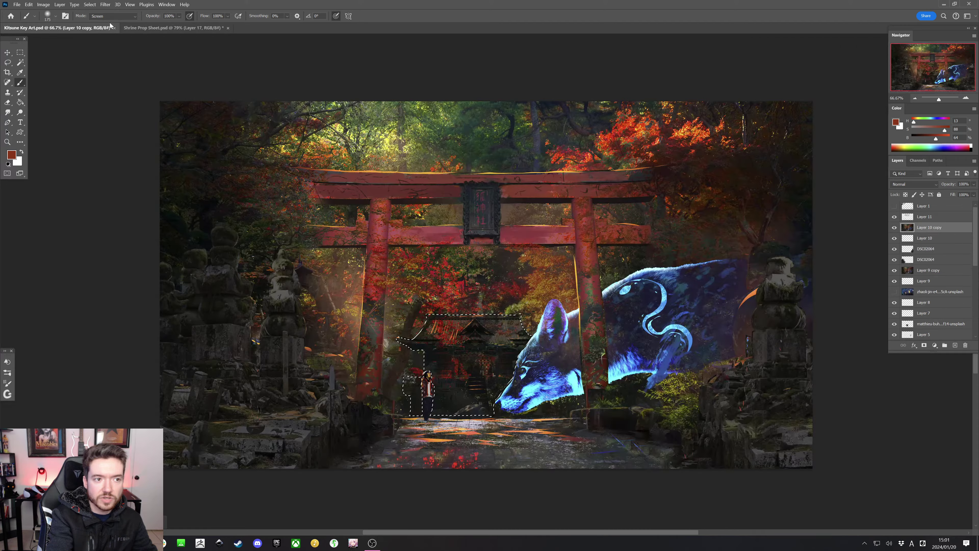
pyautogui.hotkey('ctrl', 'Tab')
pyautogui.click(109, 22)
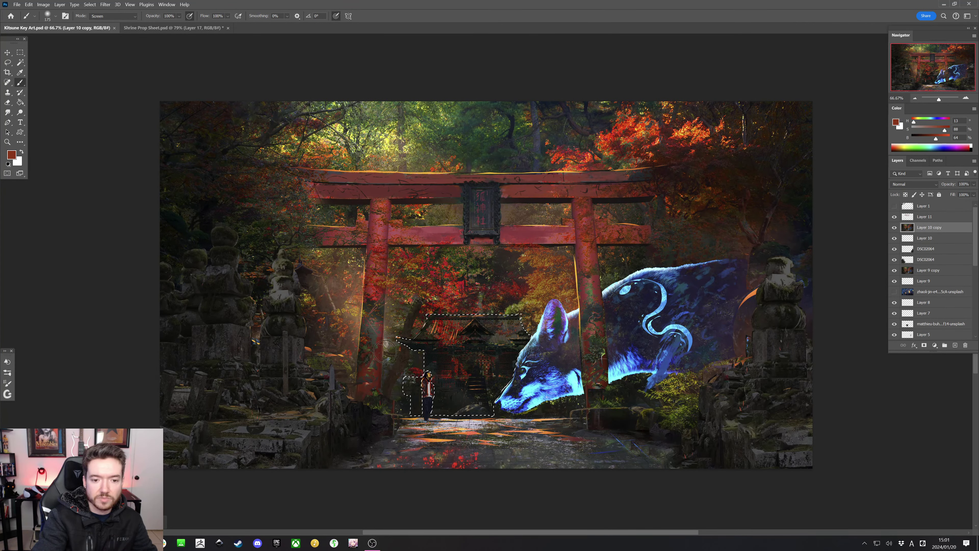
pyautogui.click(138, 24)
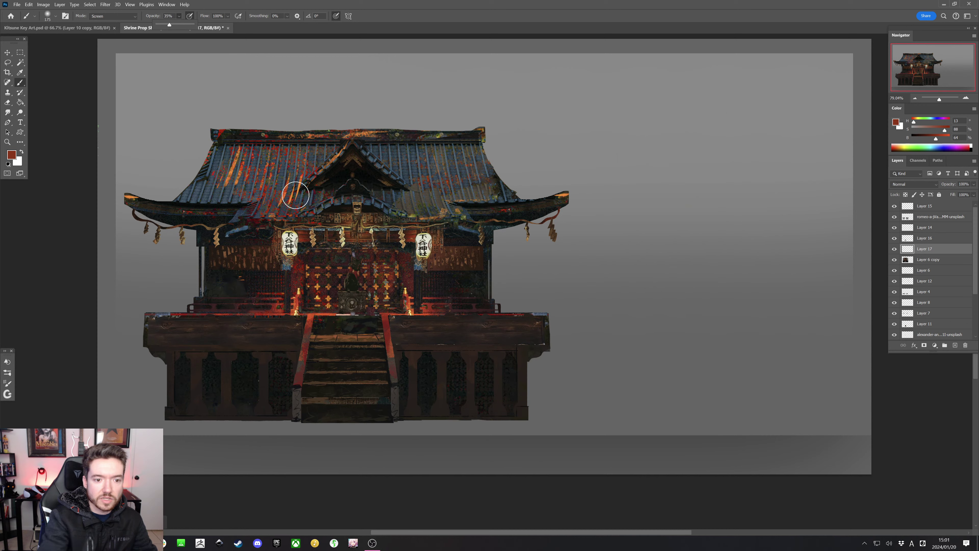
# Lighten the brush colour to 43% saturation, reduce brush opacity to about 35%, and brush glow over the doors around the fox statue
pyautogui.moveTo(945, 130)
pyautogui.mouseDown()
pyautogui.moveTo(928, 130)
pyautogui.moveTo(941, 138)
pyautogui.mouseUp()
pyautogui.press(']')
pyautogui.press(']')
pyautogui.moveTo(361, 246)
pyautogui.mouseDown()
pyautogui.moveTo(378, 266)
pyautogui.moveTo(354, 273)
pyautogui.moveTo(375, 262)
pyautogui.moveTo(403, 303)
pyautogui.mouseUp()
pyautogui.press(']')
pyautogui.press(']')
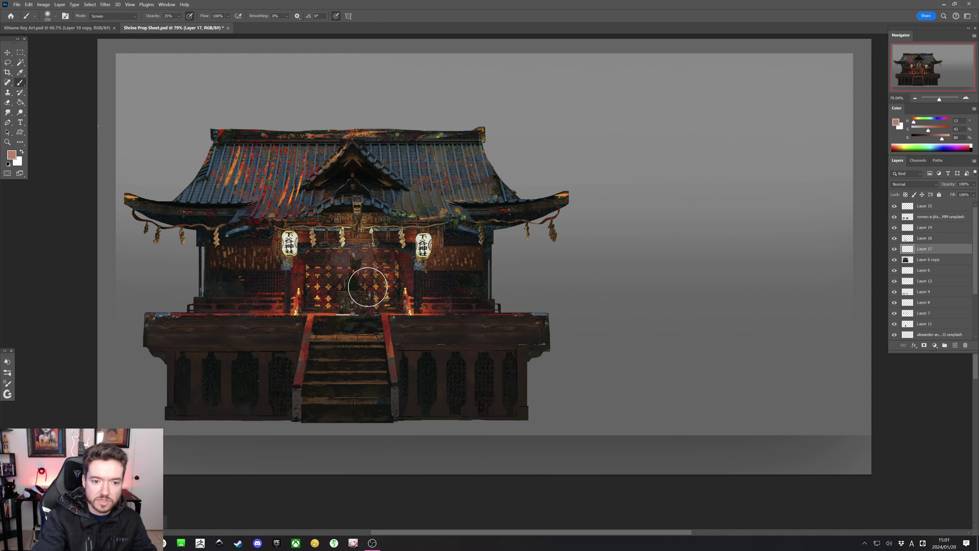
pyautogui.press(']')
pyautogui.press(']')
pyautogui.press(']')
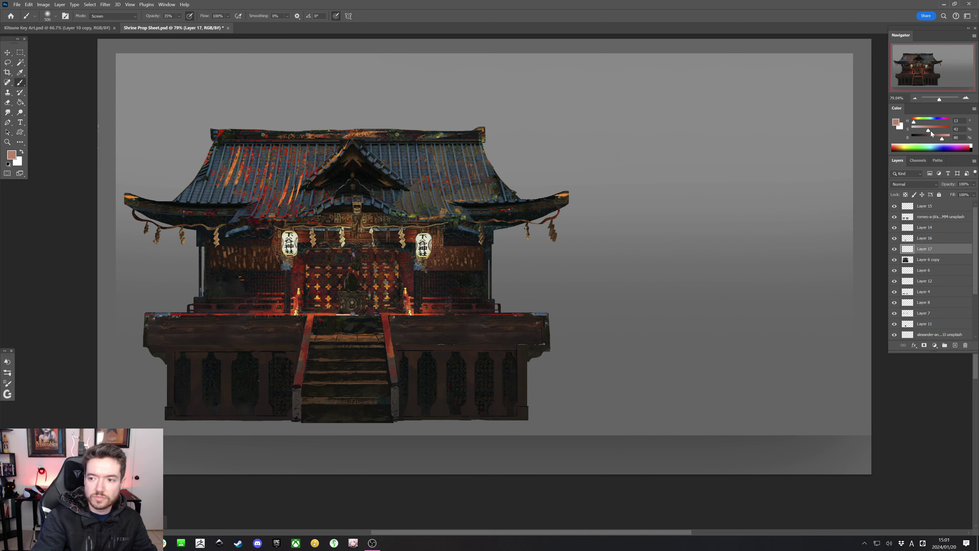
# Raise the brush colour's saturation to 65% and paint a warm glow behind the fox statue, ending with a 250 brush
pyautogui.moveTo(931, 130); pyautogui.dragTo(936, 130)
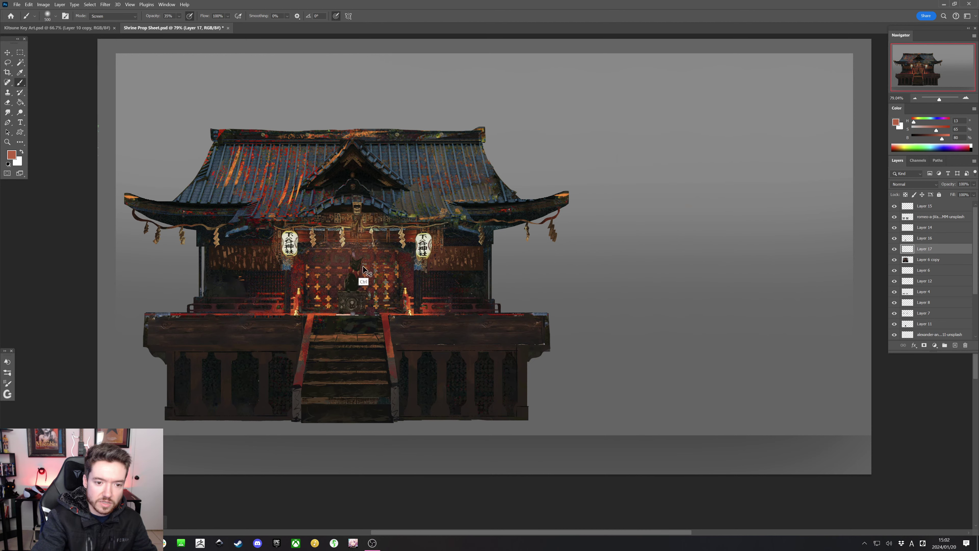
pyautogui.press('[')
pyautogui.press('[')
pyautogui.press('[')
pyautogui.press('[')
pyautogui.press('[')
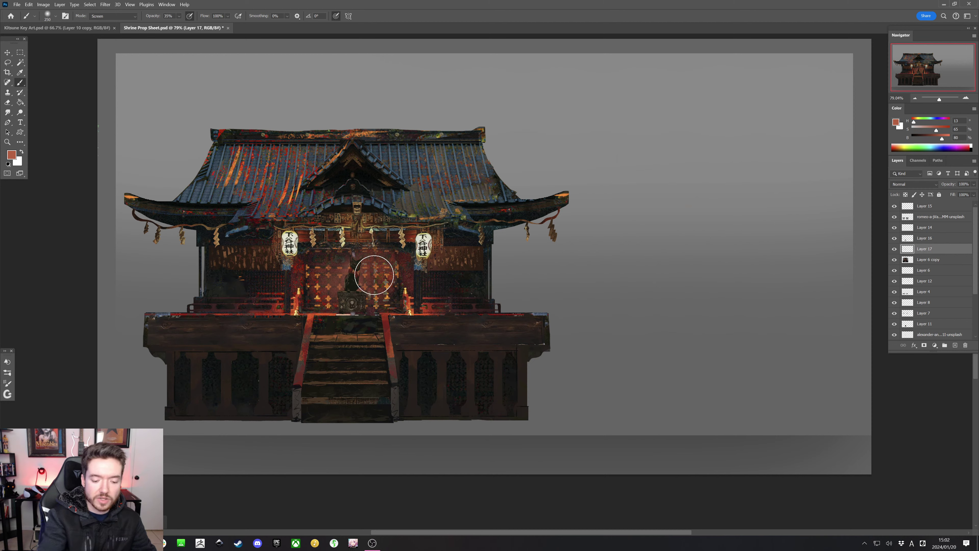
# Add a new empty layer directly above Layer 17 and ready the Lasso tool
pyautogui.click(8, 63)
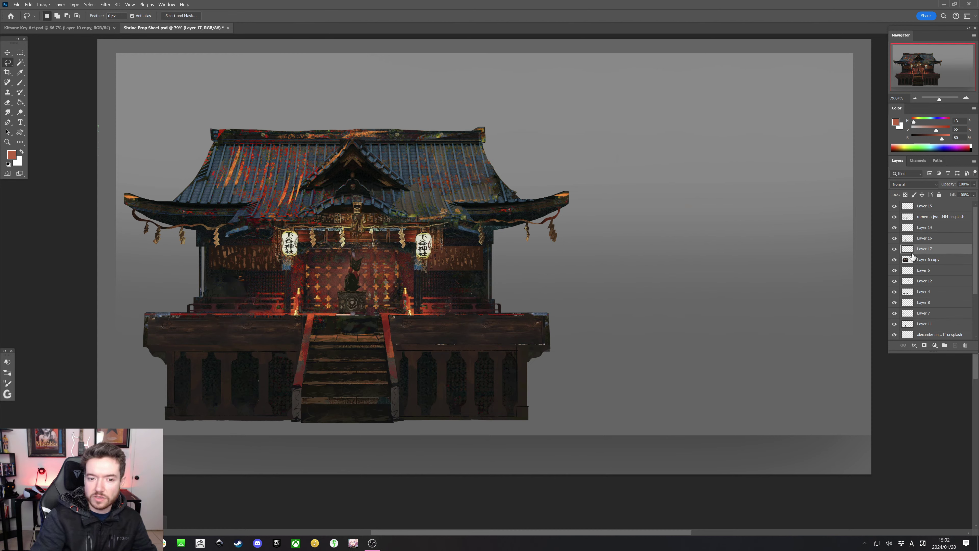
pyautogui.hotkey('ctrl', 'shift', 'alt', 'n')
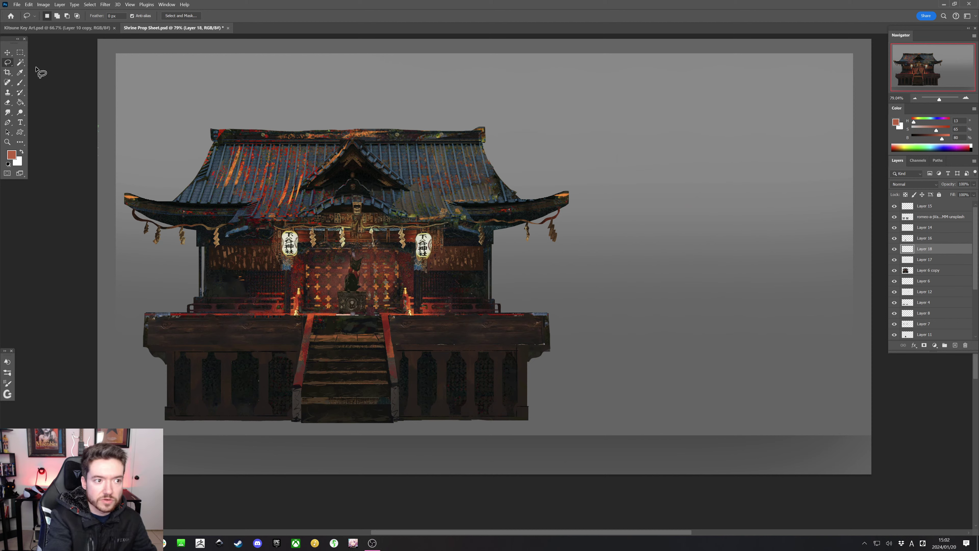
pyautogui.press('m')
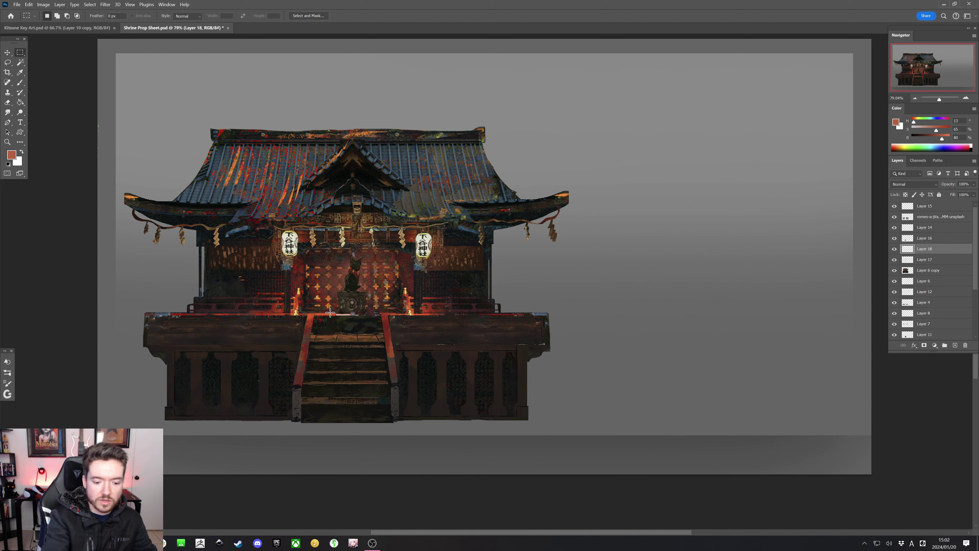
pyautogui.click(8, 63)
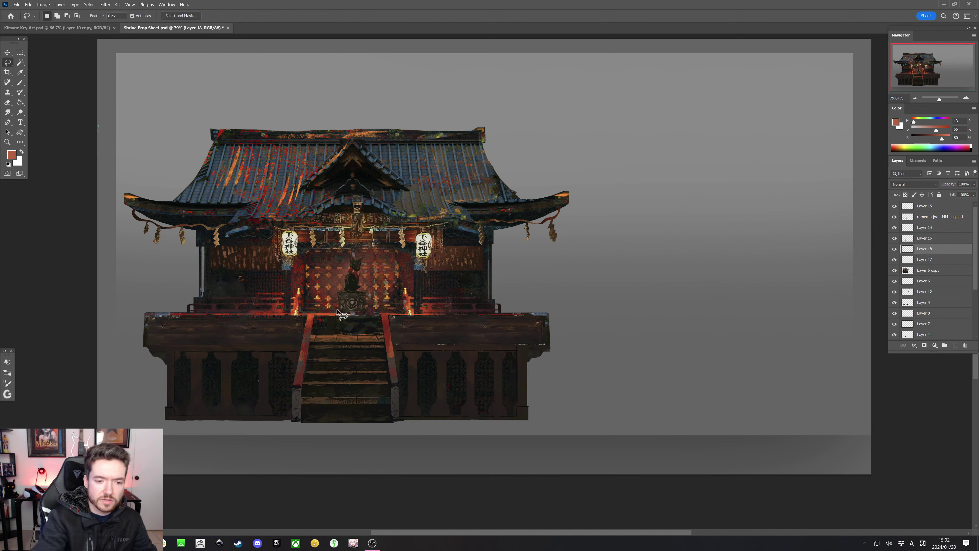
# On Layer 6 copy, lasso a thin strip along the stairs' top edge, fill it, and deselect
pyautogui.click(931, 271)
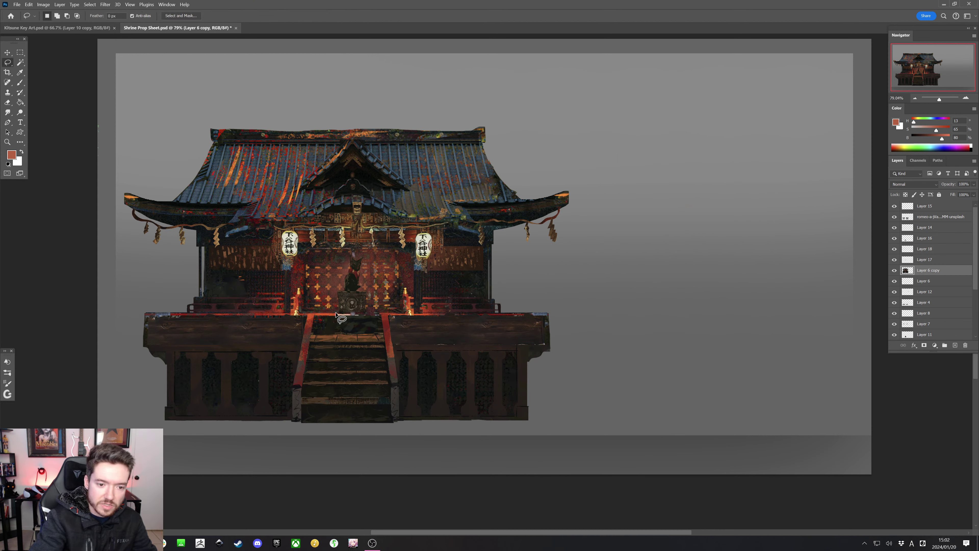
pyautogui.moveTo(315, 313); pyautogui.dragTo(338, 313)
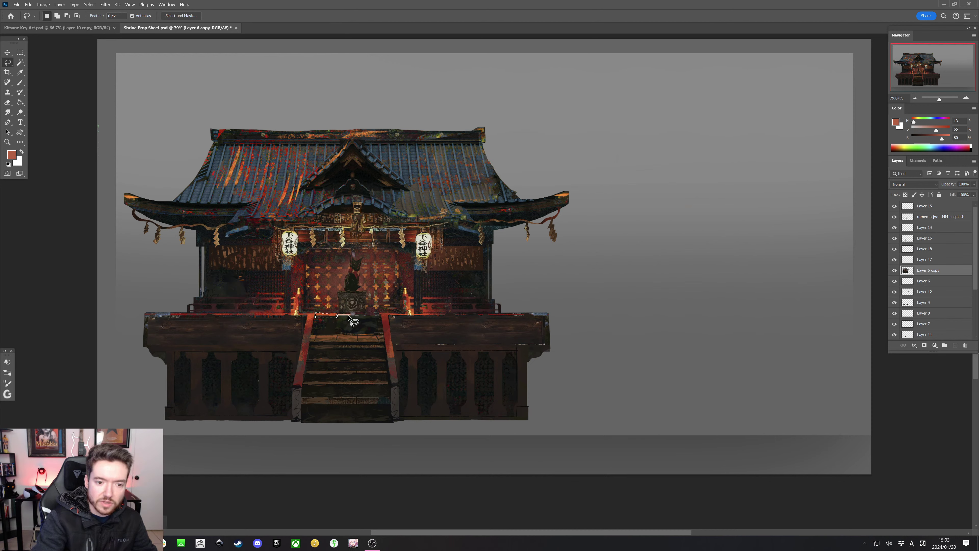
pyautogui.hotkey('shift', 'F5')
pyautogui.press('Return')
pyautogui.hotkey('ctrl', 'd')
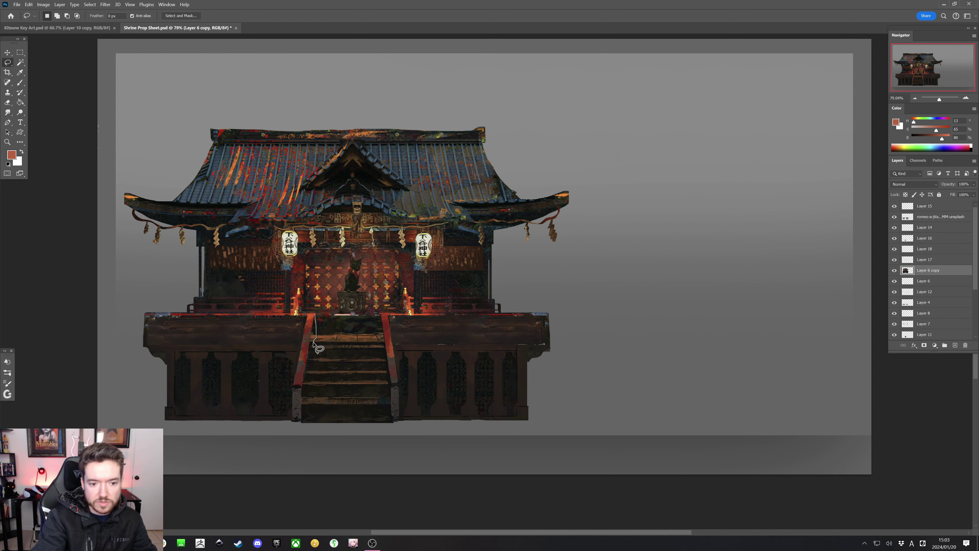
# Lasso narrow strips inside the upper ends of both stair rails and sample near-black from the stairs' top for the brush
pyautogui.moveTo(313, 329); pyautogui.dragTo(314, 315)
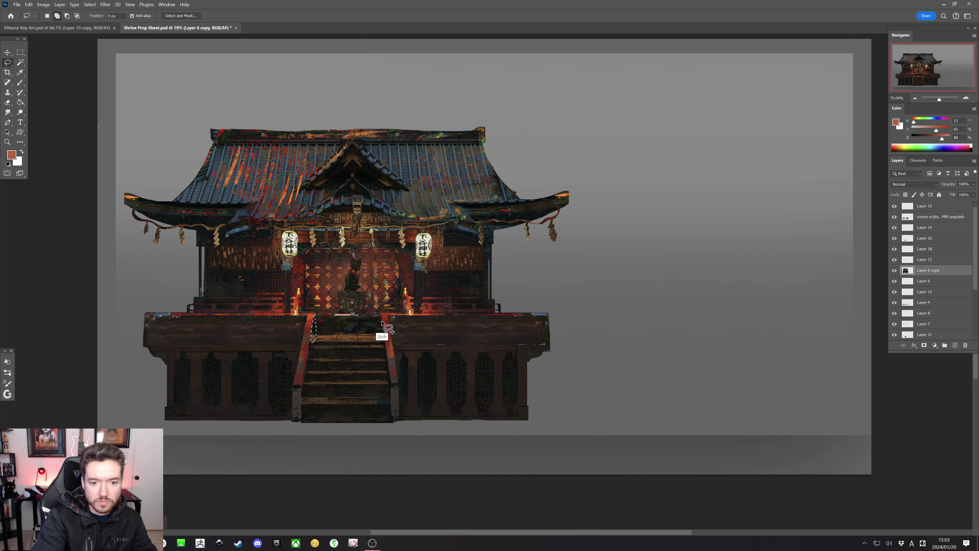
pyautogui.moveTo(379, 313); pyautogui.dragTo(384, 341)
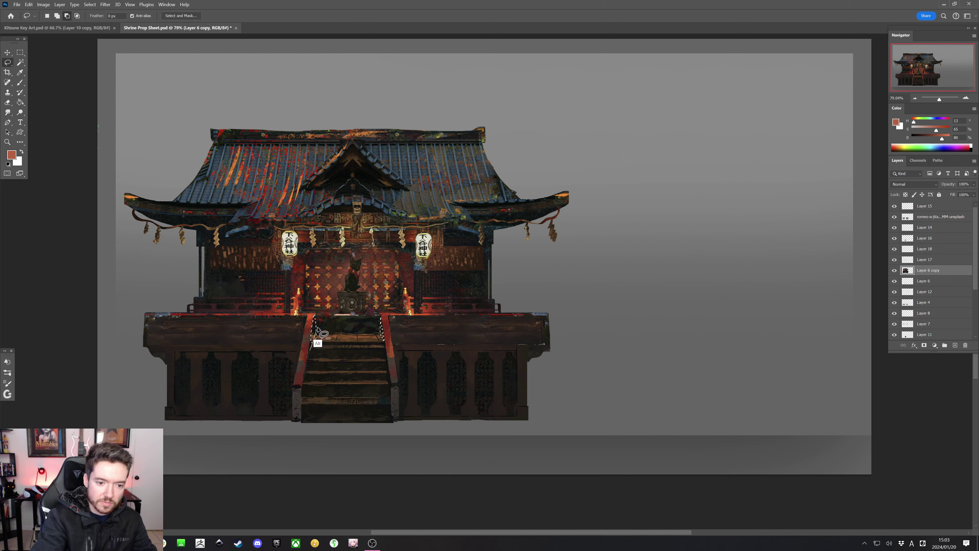
pyautogui.press('b')
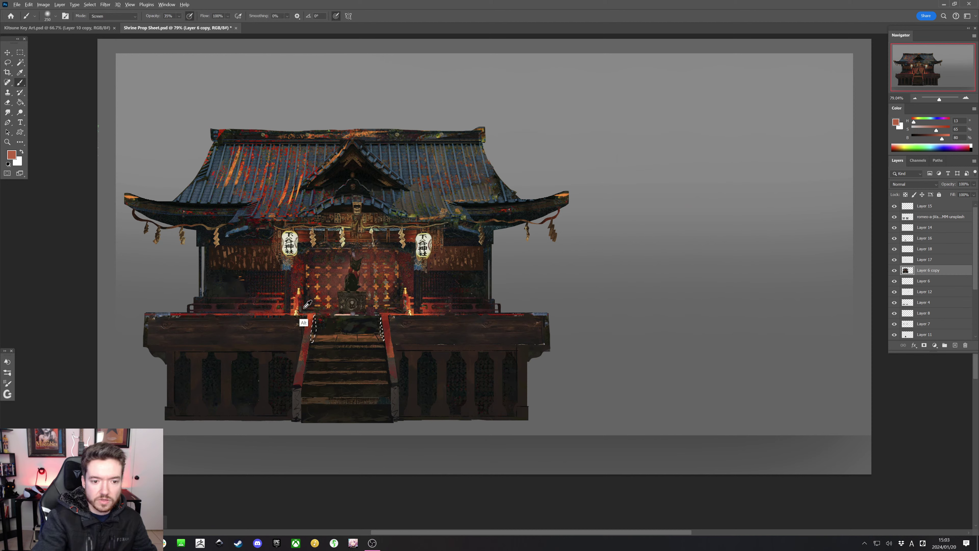
pyautogui.keyDown('alt'); pyautogui.click(327, 324); pyautogui.keyUp('alt')
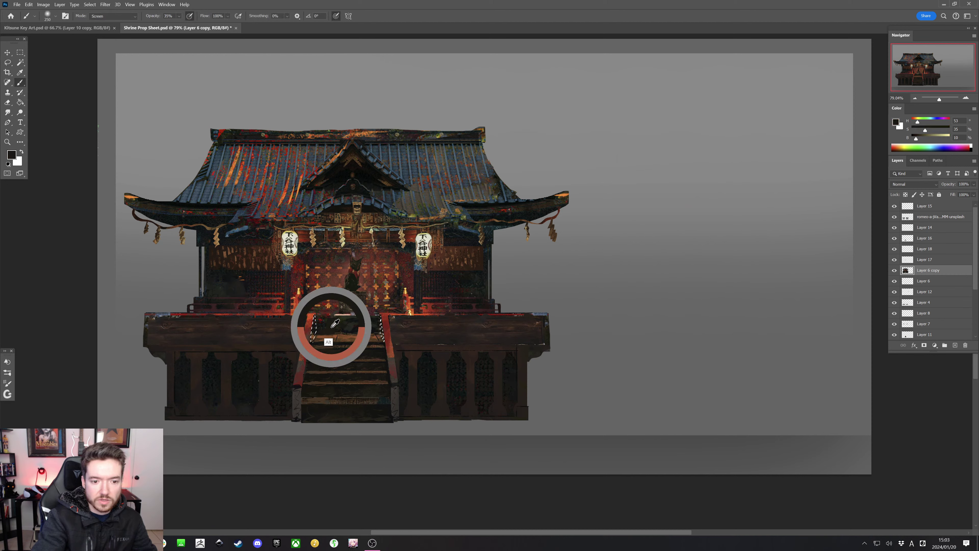
# Return the brush to Normal mode at 100% opacity, choose a textured preset, and brush over the selected strip beside the left rail
pyautogui.click(100, 18)
pyautogui.click(101, 18)
pyautogui.moveTo(186, 25); pyautogui.dragTo(210, 25)
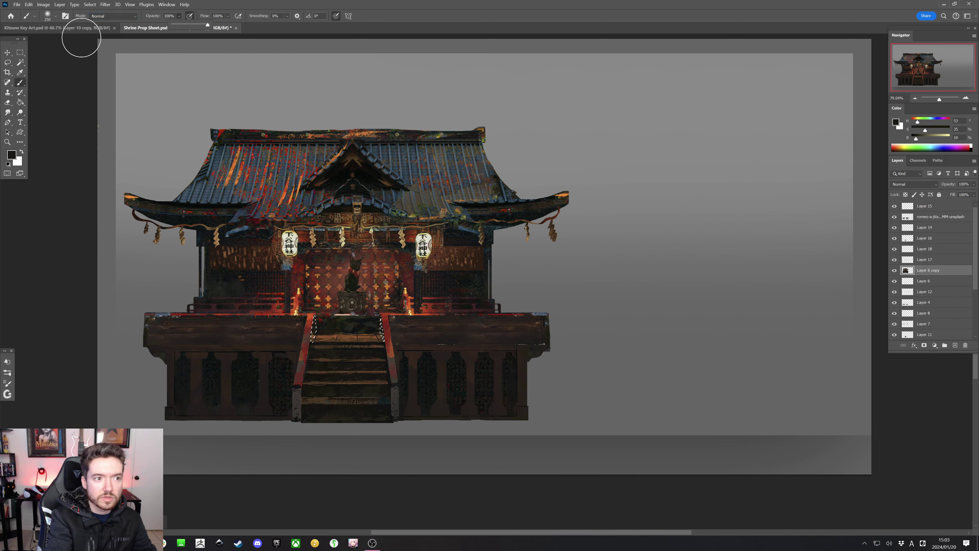
pyautogui.click(47, 16)
pyautogui.click(15, 102)
pyautogui.moveTo(323, 312); pyautogui.dragTo(311, 348)
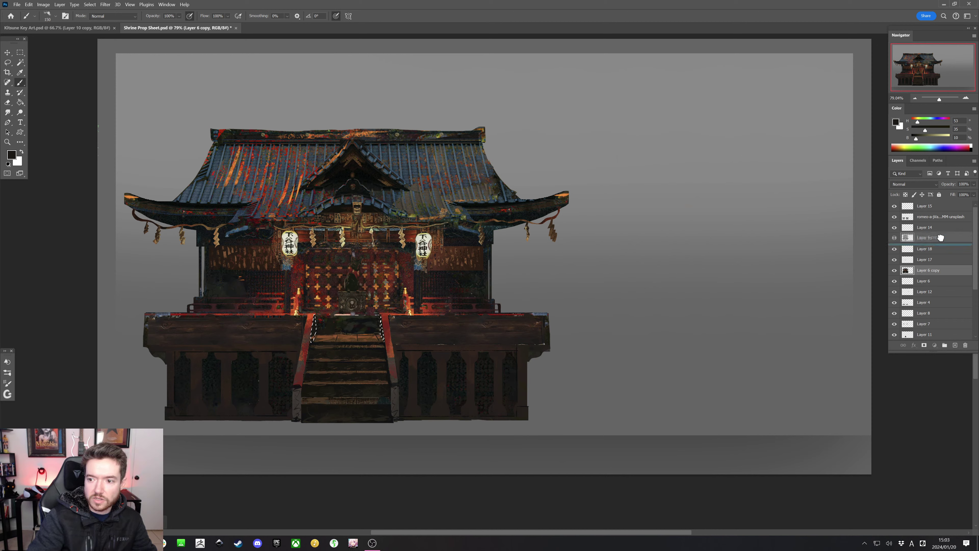
# Add a new layer directly beneath Layer 15 and darken the selected strips beside both stair rails with a smaller brush
pyautogui.click(955, 345)
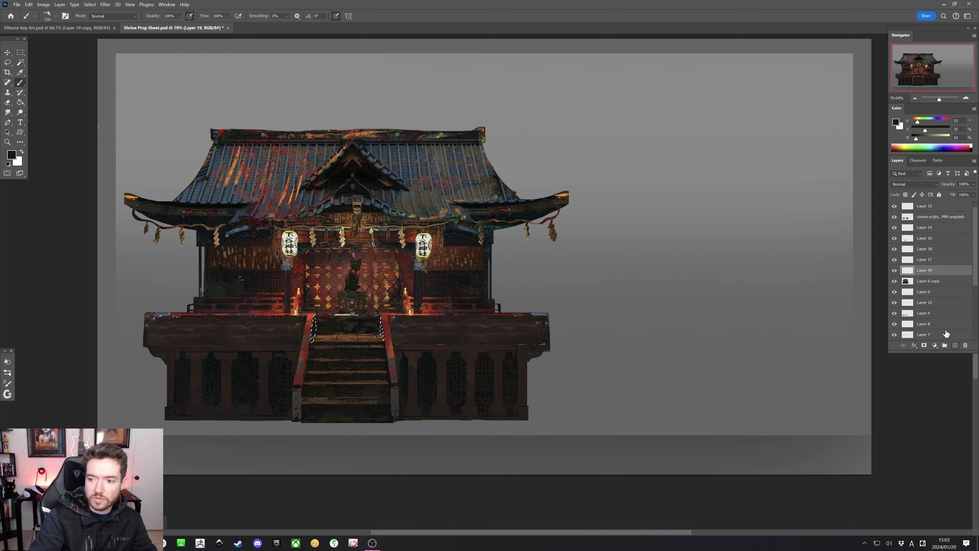
pyautogui.moveTo(931, 274); pyautogui.dragTo(936, 213)
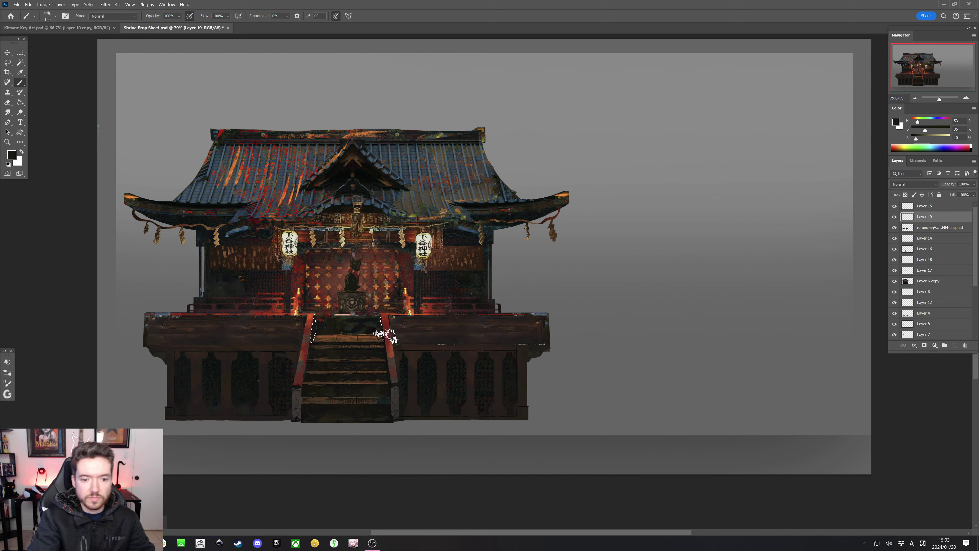
pyautogui.press('[')
pyautogui.press('[')
pyautogui.press('[')
pyautogui.press('[')
pyautogui.press('[')
pyautogui.press('[')
pyautogui.press('[')
pyautogui.press('[')
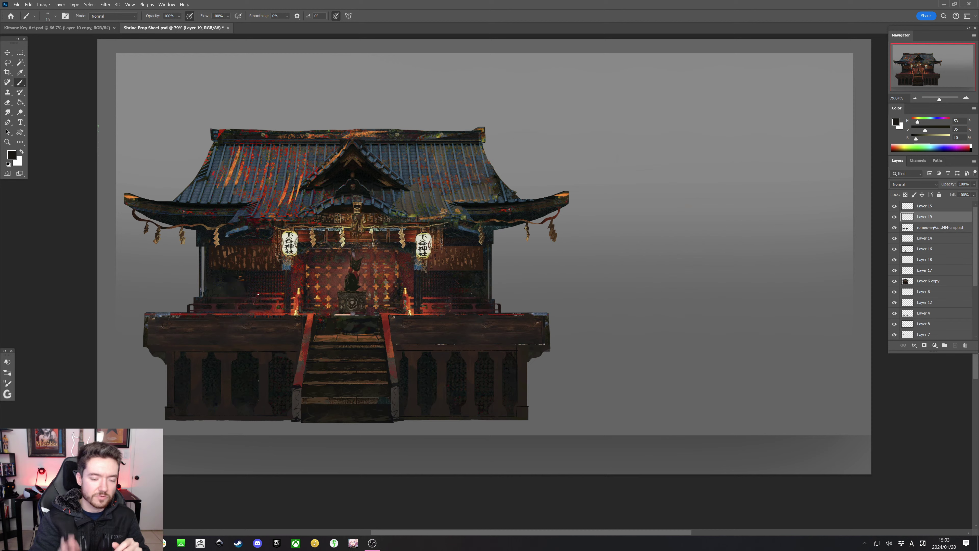
# Add a new layer above Layer 19 and lasso small upright shapes in front of the doors on both sides of the fox pedestal
pyautogui.press('l')
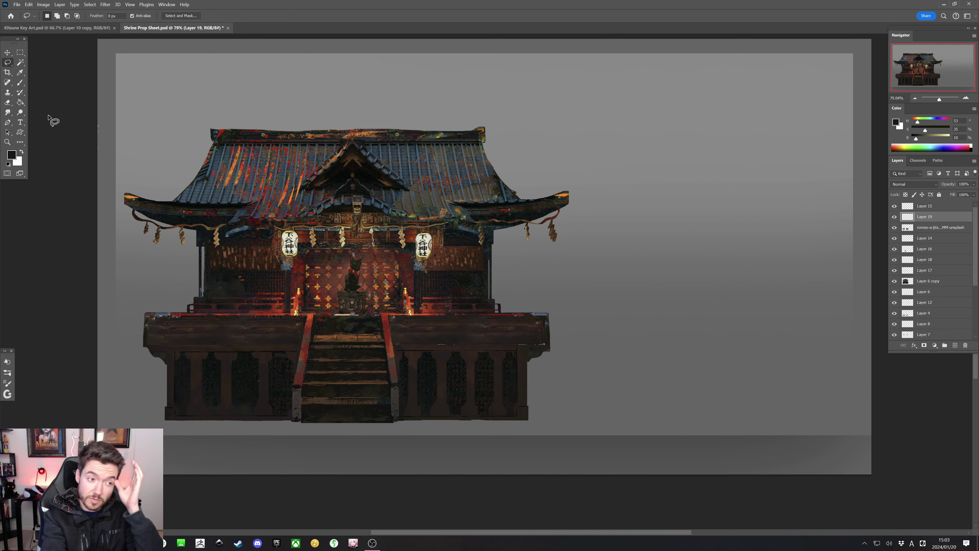
pyautogui.click(955, 345)
pyautogui.moveTo(316, 308)
pyautogui.mouseDown()
pyautogui.moveTo(316, 283)
pyautogui.moveTo(331, 315)
pyautogui.moveTo(376, 283)
pyautogui.moveTo(378, 307)
pyautogui.mouseUp()
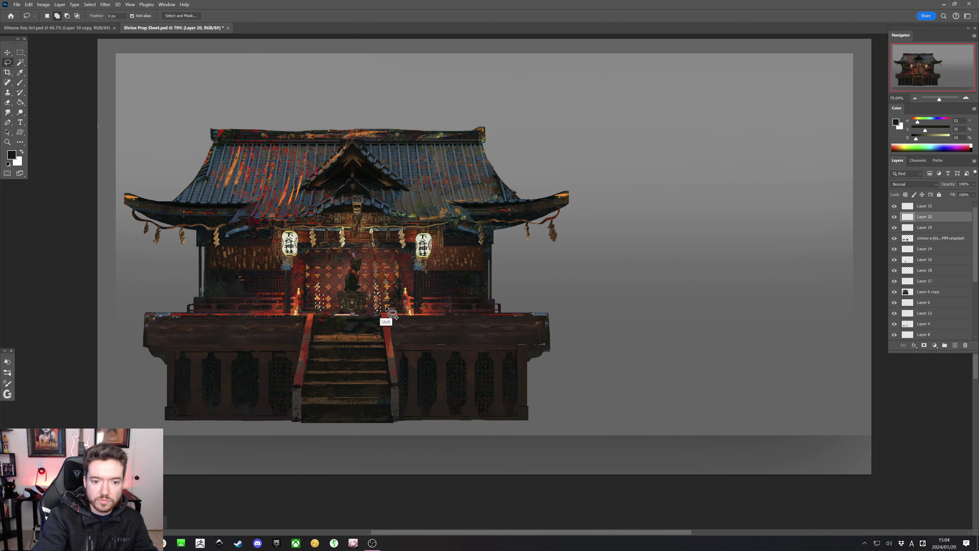
pyautogui.moveTo(386, 309)
pyautogui.mouseDown()
pyautogui.moveTo(386, 281)
pyautogui.moveTo(392, 311)
pyautogui.moveTo(381, 313)
pyautogui.mouseUp()
pyautogui.hotkey('ctrl', 'z')
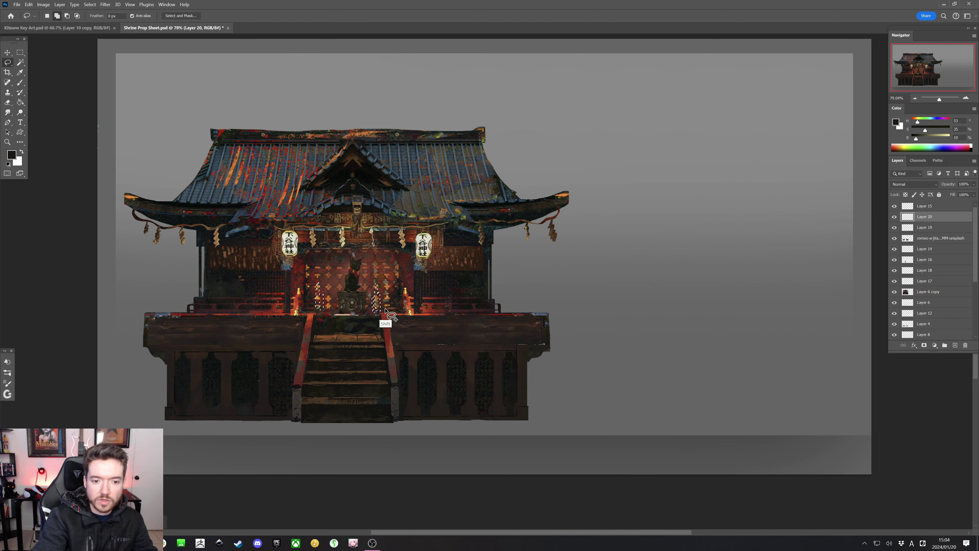
pyautogui.moveTo(380, 307)
pyautogui.mouseDown()
pyautogui.moveTo(403, 320)
pyautogui.moveTo(366, 311)
pyautogui.mouseUp()
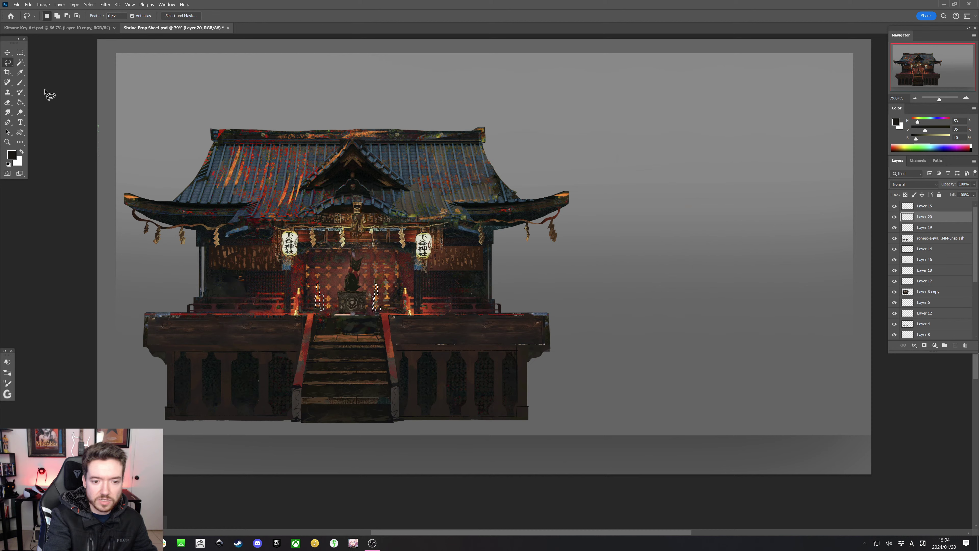
# Add and trim further lasso areas to refine the selected upright shapes on both sides of the fox pedestal
pyautogui.press('shift')
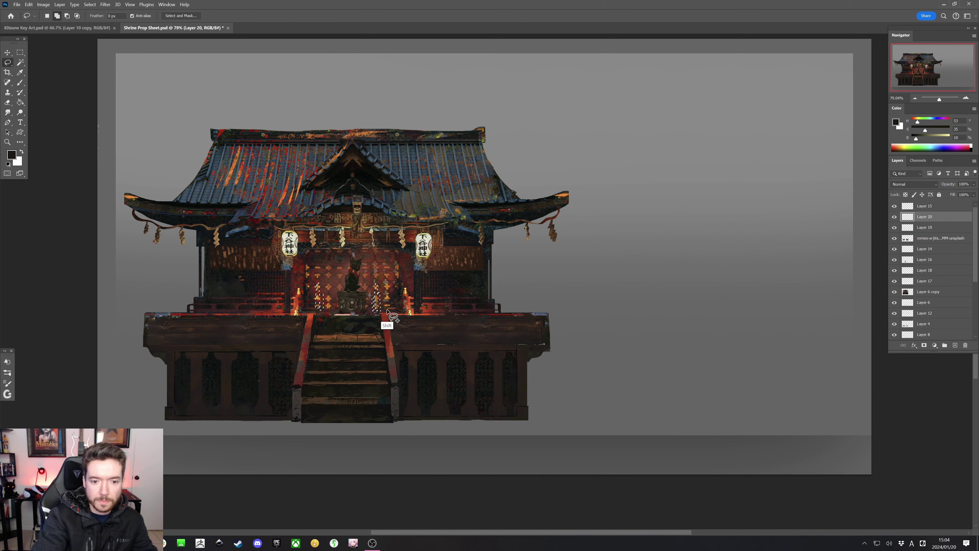
pyautogui.moveTo(389, 294)
pyautogui.mouseDown()
pyautogui.moveTo(392, 308)
pyautogui.moveTo(392, 284)
pyautogui.moveTo(392, 309)
pyautogui.mouseUp()
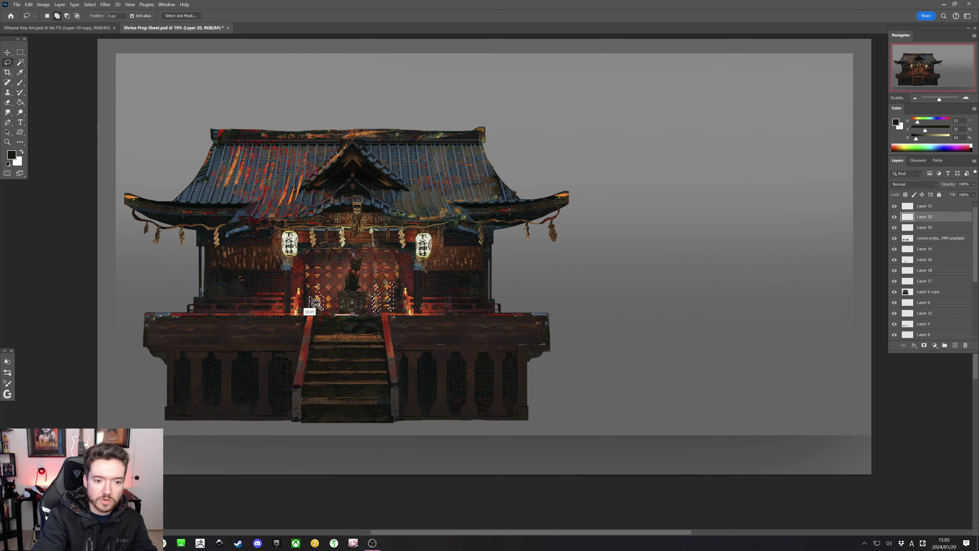
pyautogui.moveTo(312, 309); pyautogui.dragTo(313, 310)
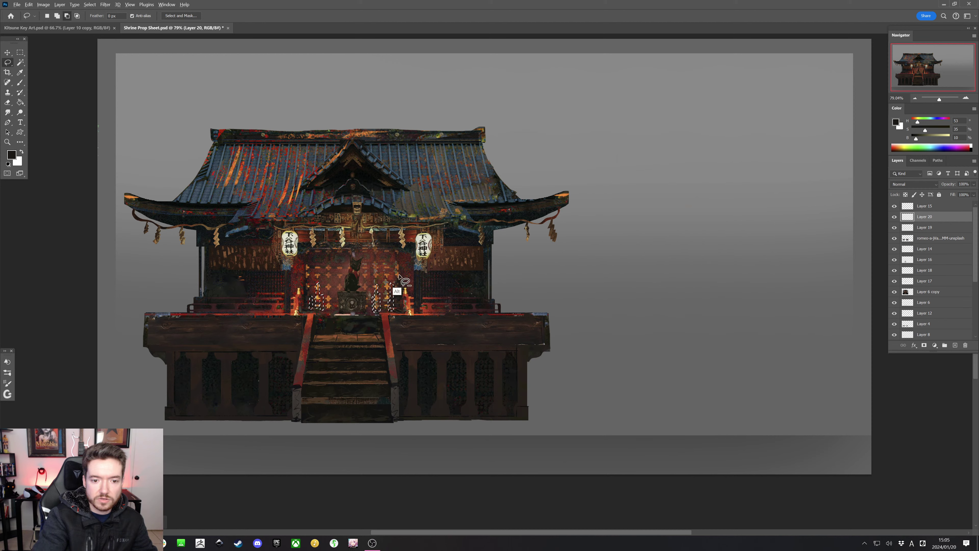
pyautogui.moveTo(403, 272)
pyautogui.mouseDown()
pyautogui.moveTo(369, 299)
pyautogui.moveTo(409, 314)
pyautogui.mouseUp()
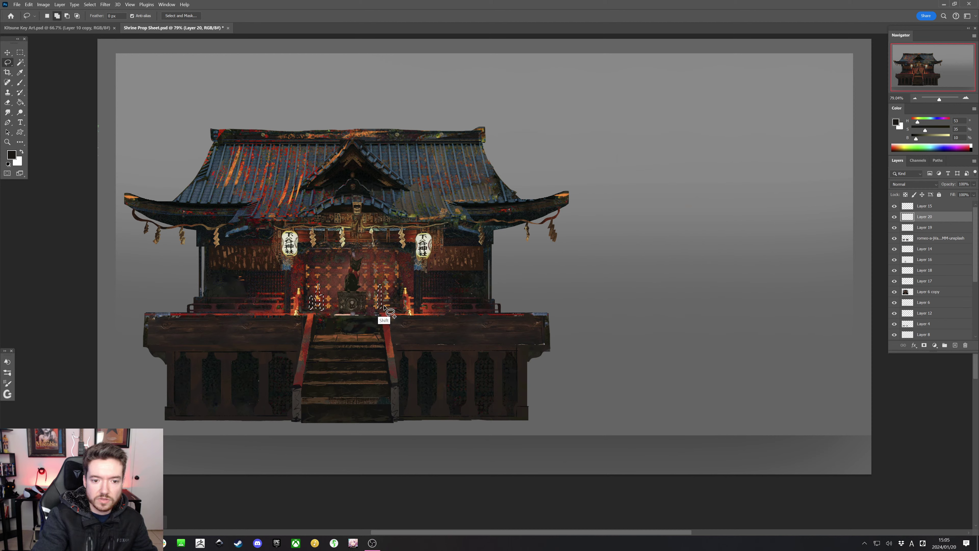
pyautogui.moveTo(398, 310); pyautogui.dragTo(387, 296)
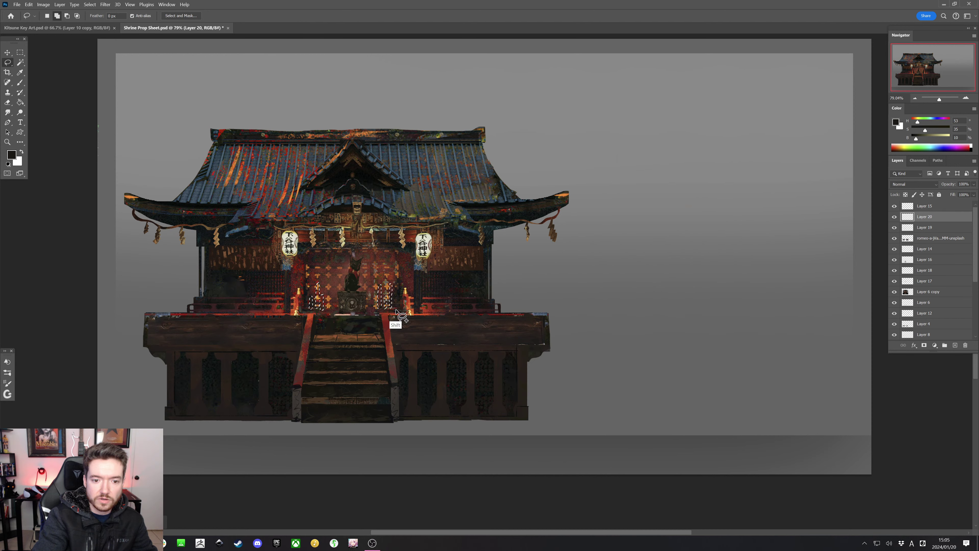
pyautogui.moveTo(395, 307)
pyautogui.mouseDown()
pyautogui.moveTo(391, 274)
pyautogui.moveTo(397, 310)
pyautogui.mouseUp()
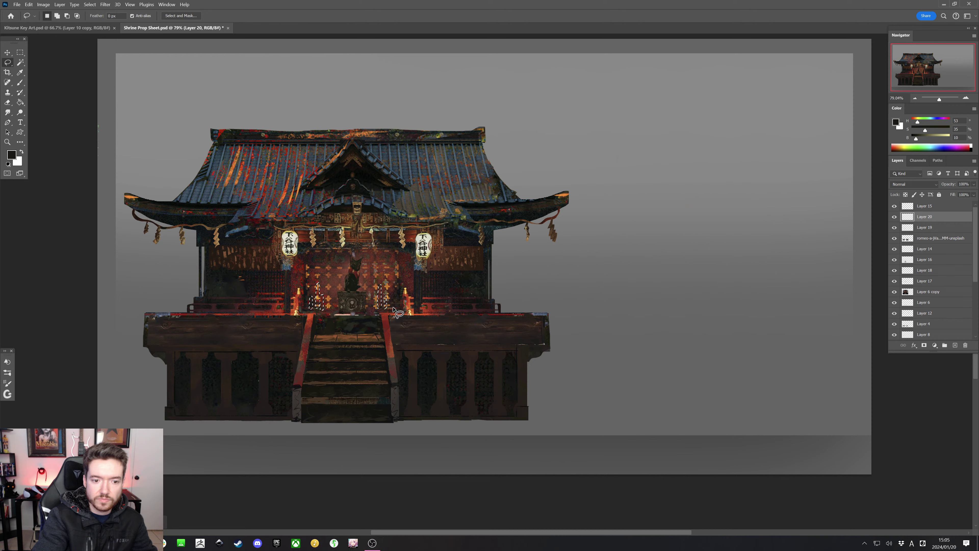
pyautogui.press('shift')
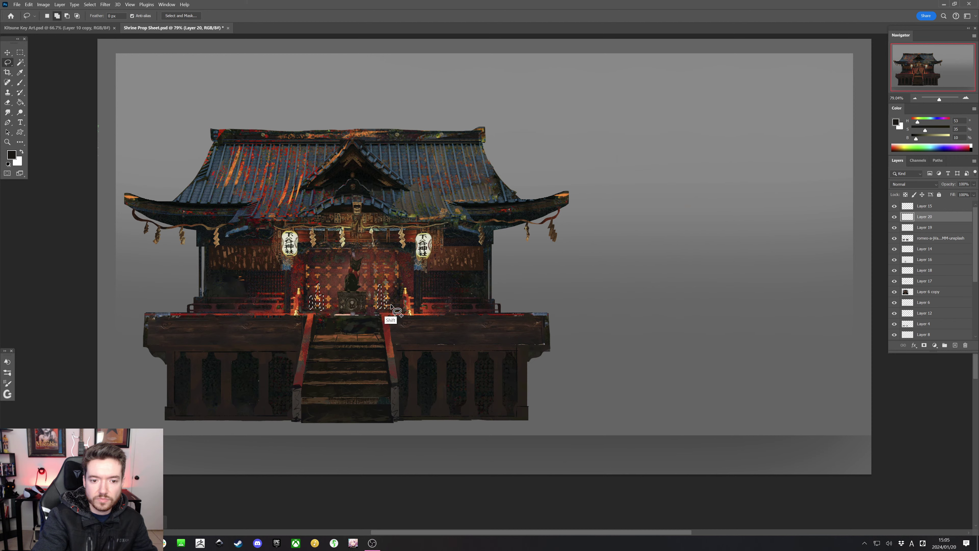
pyautogui.moveTo(389, 306)
pyautogui.mouseDown()
pyautogui.moveTo(372, 308)
pyautogui.moveTo(373, 286)
pyautogui.moveTo(385, 302)
pyautogui.mouseUp()
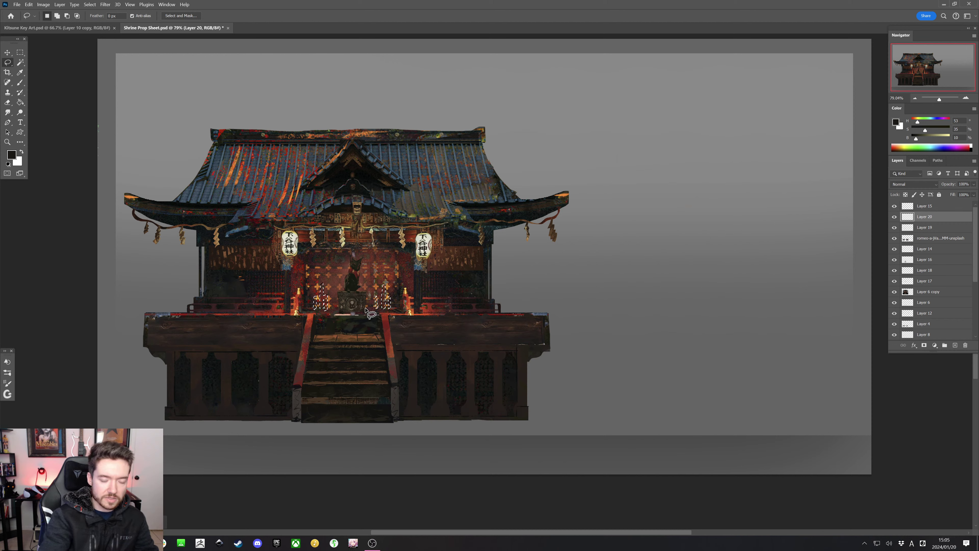
# Sample near-black from the fox statue, paint the selected upright shapes with an enlarged brush, and clear the selection
pyautogui.press('b')
pyautogui.press('alt')
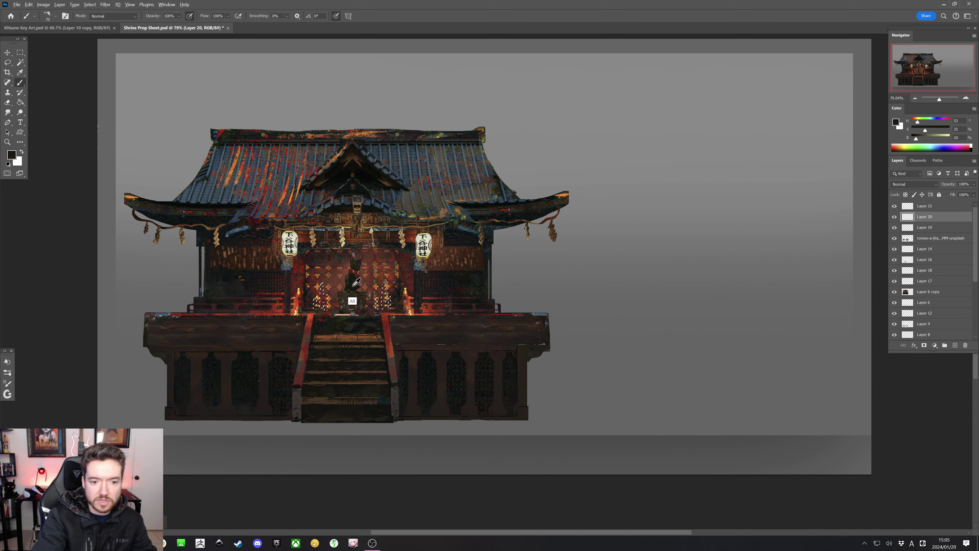
pyautogui.keyDown('alt'); pyautogui.click(355, 284); pyautogui.keyUp('alt')
pyautogui.press(']')
pyautogui.press(']')
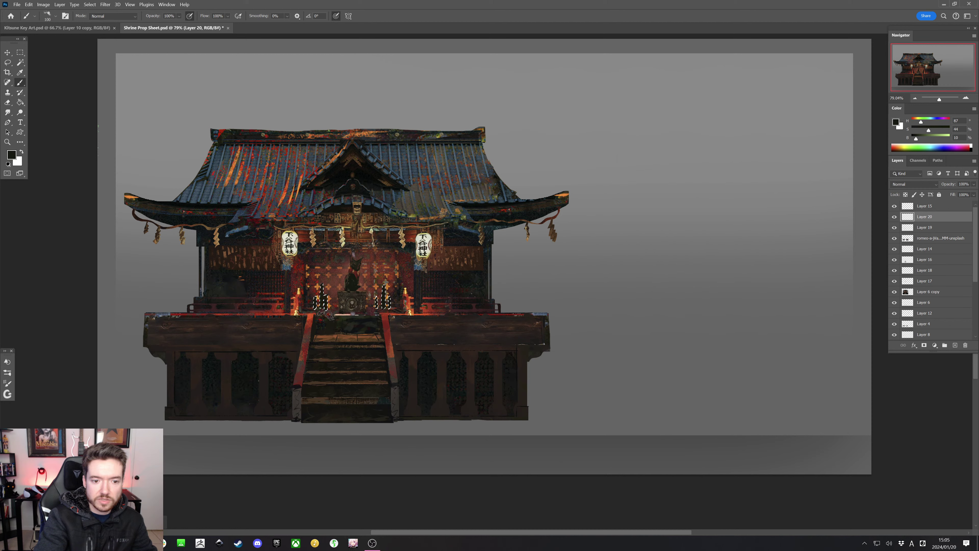
pyautogui.hotkey('ctrl', 'd')
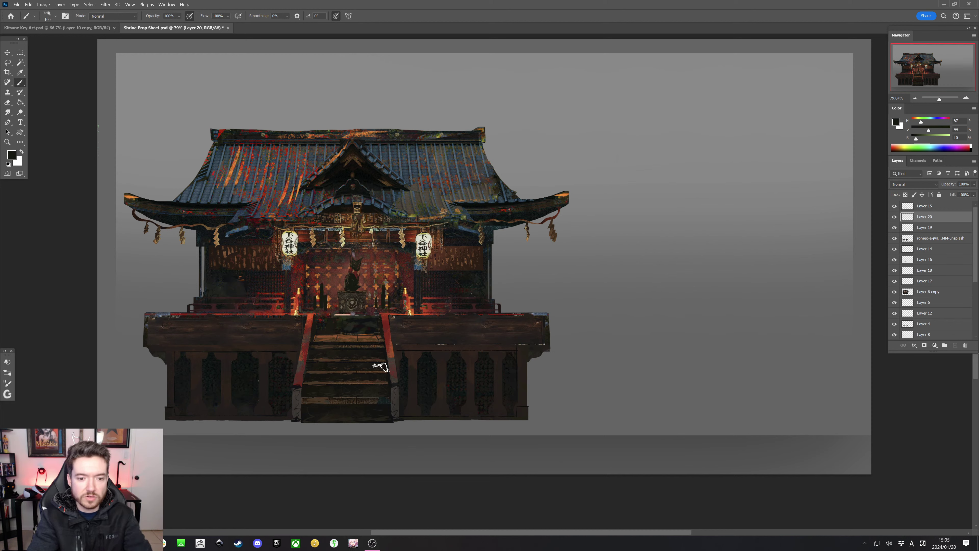
pyautogui.press('[')
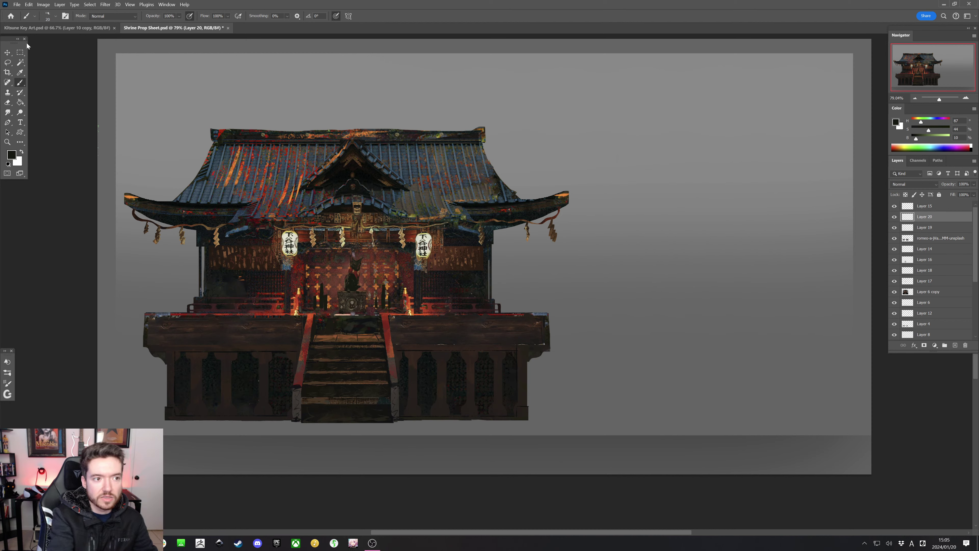
# Marquee a thin horizontal strip across the base of the upright objects and subtract the pedestal area from it
pyautogui.press('m')
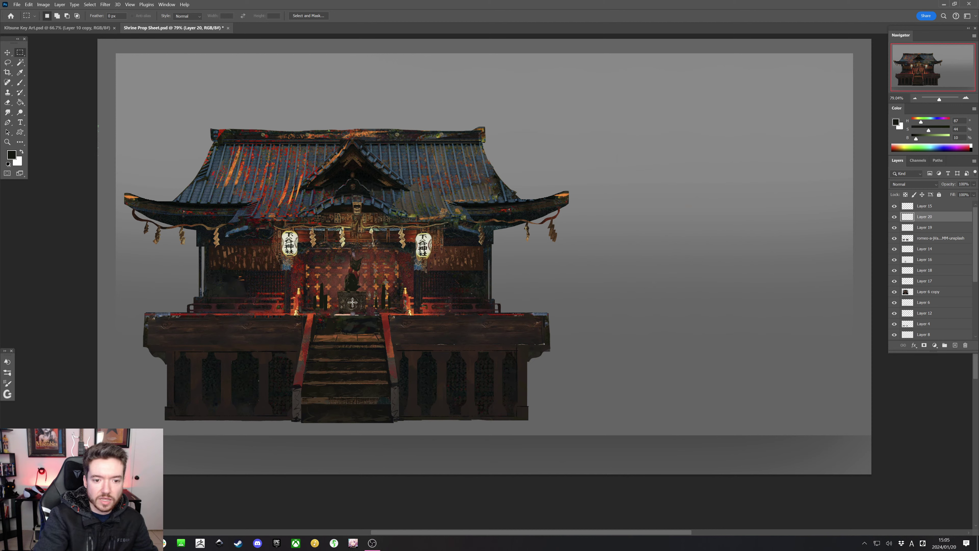
pyautogui.hotkey('ctrl', 't')
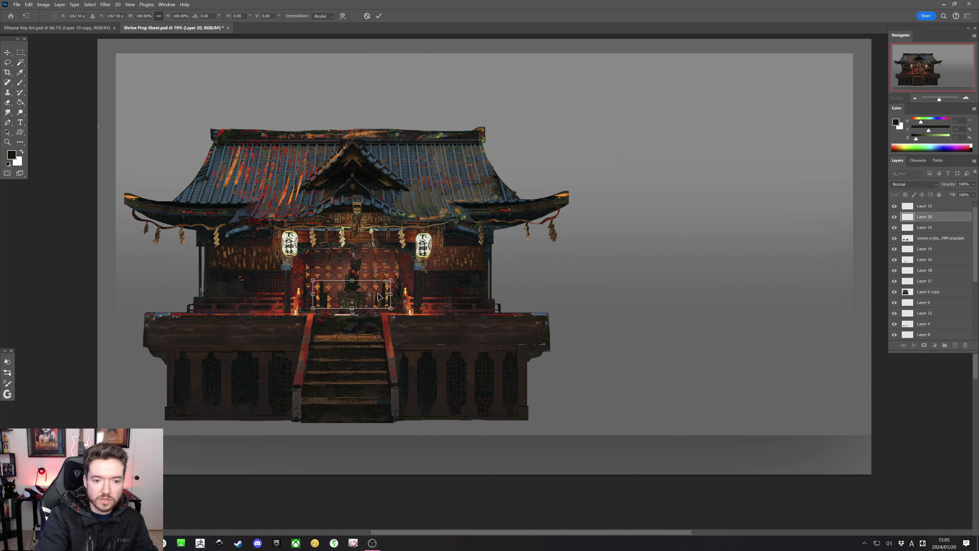
pyautogui.press('Return')
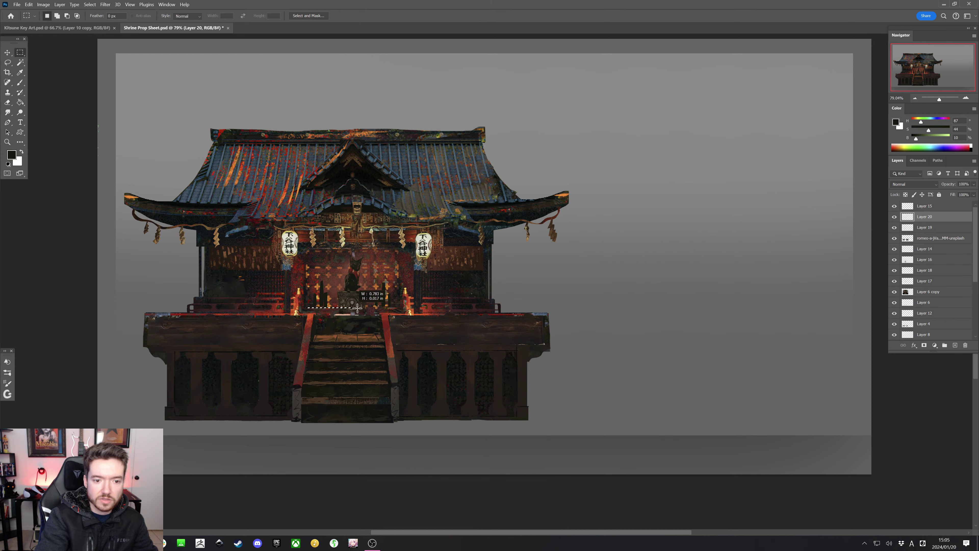
pyautogui.moveTo(308, 307); pyautogui.dragTo(401, 309)
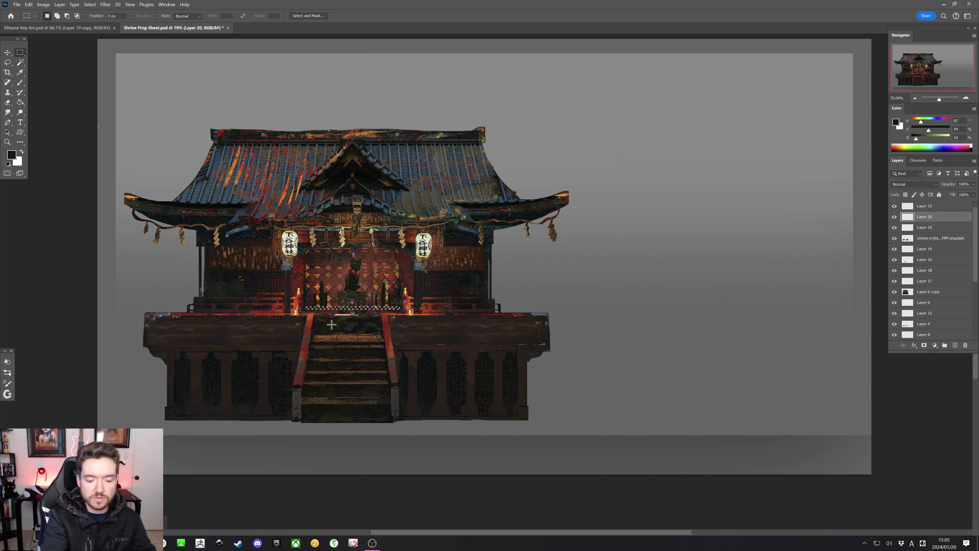
pyautogui.press('alt')
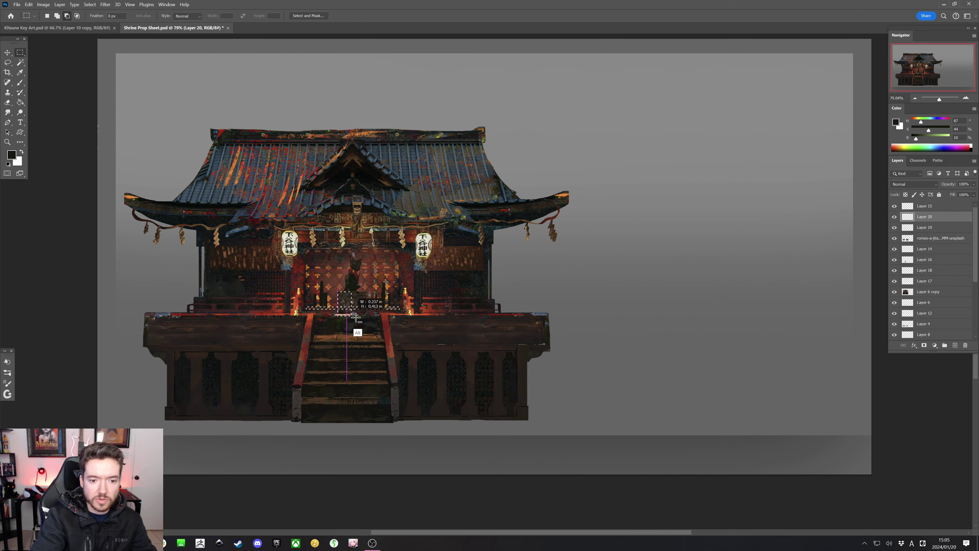
pyautogui.moveTo(338, 292); pyautogui.dragTo(366, 318)
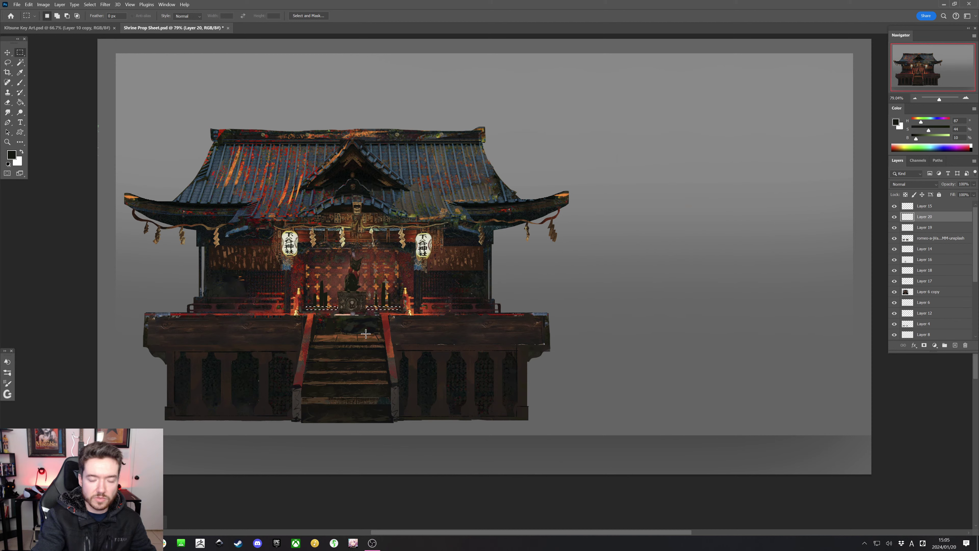
# Brush near-black and a dark olive sampled near the right candle along the selected strips beside the pedestal
pyautogui.press('b')
pyautogui.press(']')
pyautogui.press(']')
pyautogui.press(']')
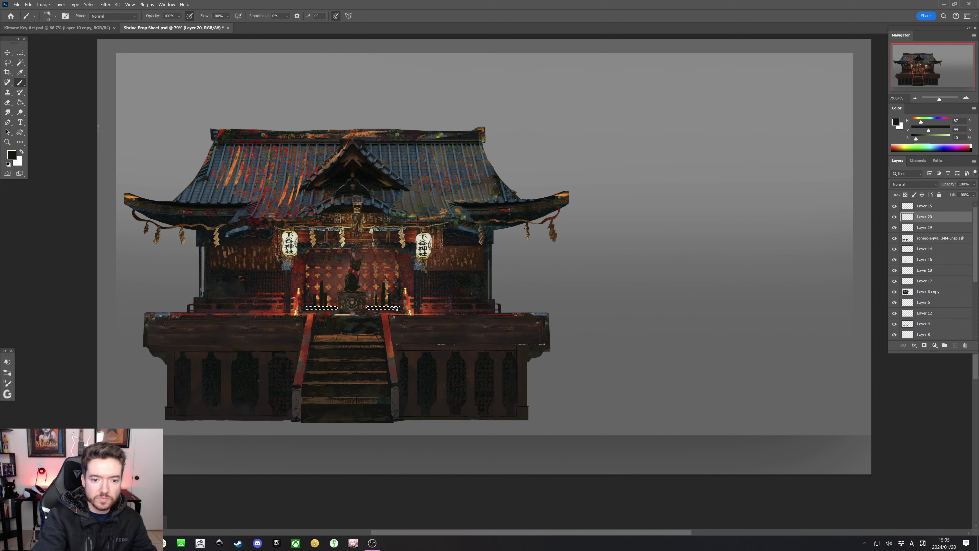
pyautogui.keyDown('alt'); pyautogui.click(408, 286); pyautogui.keyUp('alt')
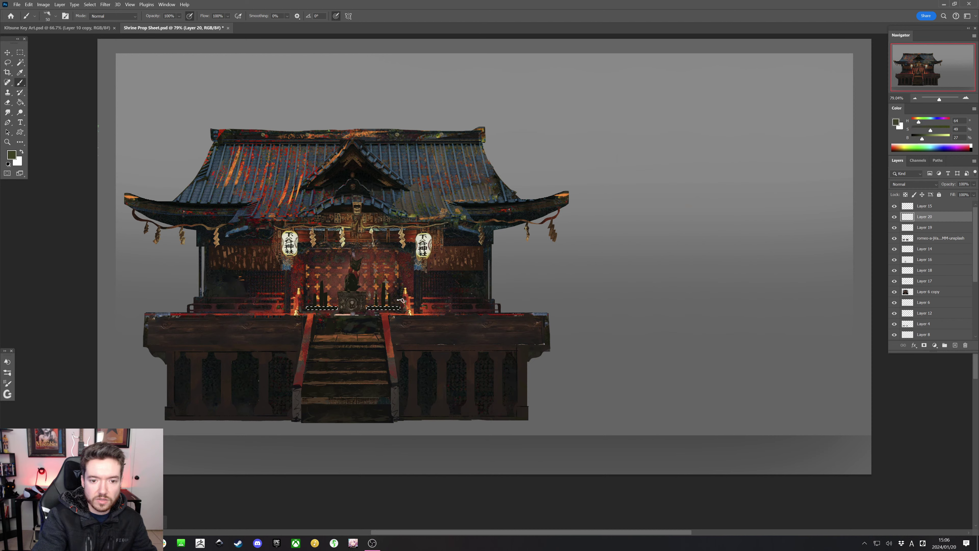
pyautogui.moveTo(377, 309); pyautogui.dragTo(350, 310)
# Sample dark red and brown tones around the candle and platform edge and tint the base strips with a smaller brush
pyautogui.keyDown('alt'); pyautogui.click(408, 280); pyautogui.keyUp('alt')
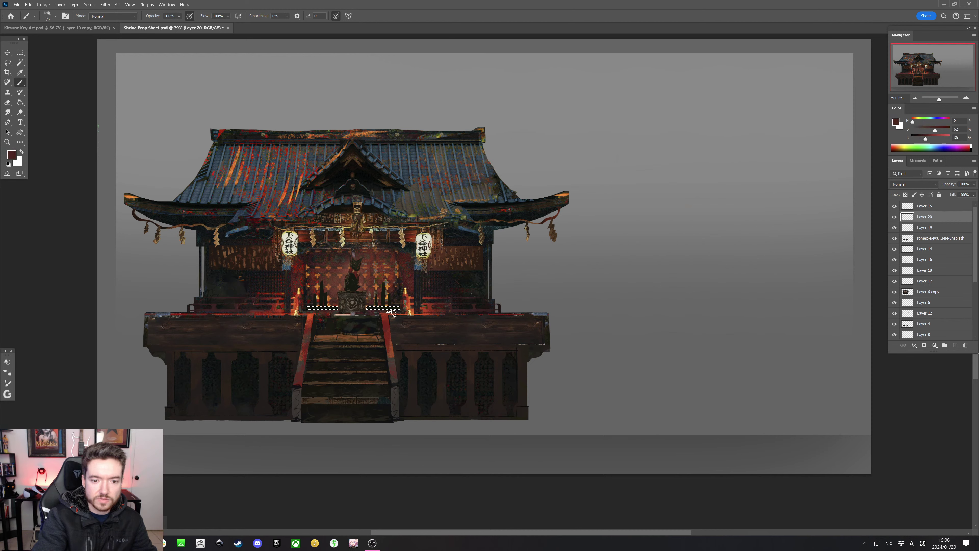
pyautogui.press('[')
pyautogui.press('[')
pyautogui.press('[')
pyautogui.press('[')
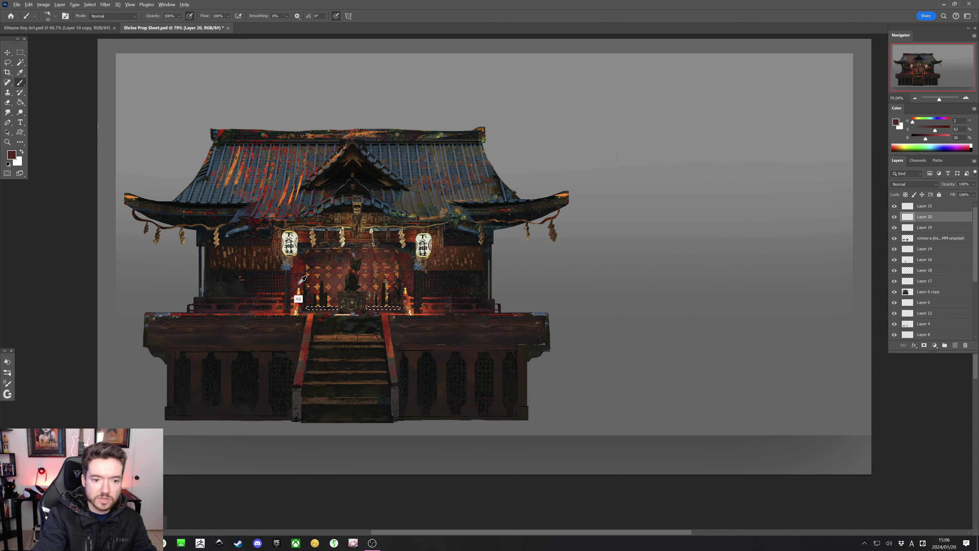
pyautogui.keyDown('alt'); pyautogui.click(332, 314); pyautogui.keyUp('alt')
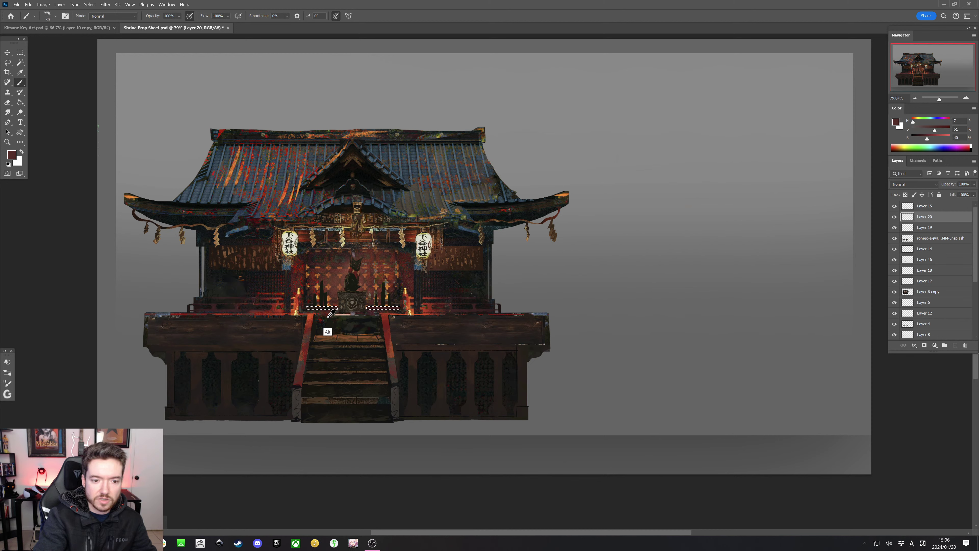
pyautogui.keyDown('alt'); pyautogui.click(342, 315); pyautogui.keyUp('alt')
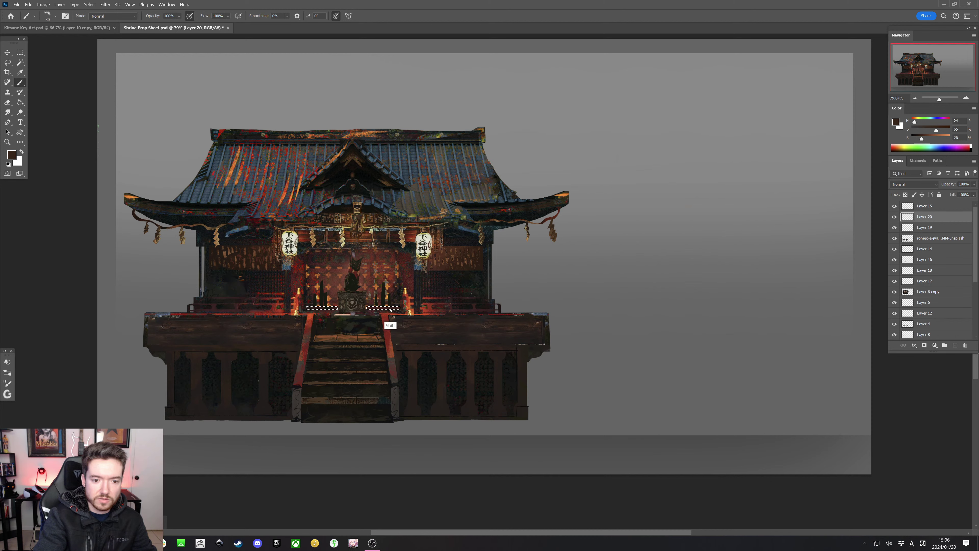
# Sample bright orange from the right candle and add small glowing highlights around the upright objects with a fine brush
pyautogui.keyDown('alt'); pyautogui.click(412, 300); pyautogui.keyUp('alt')
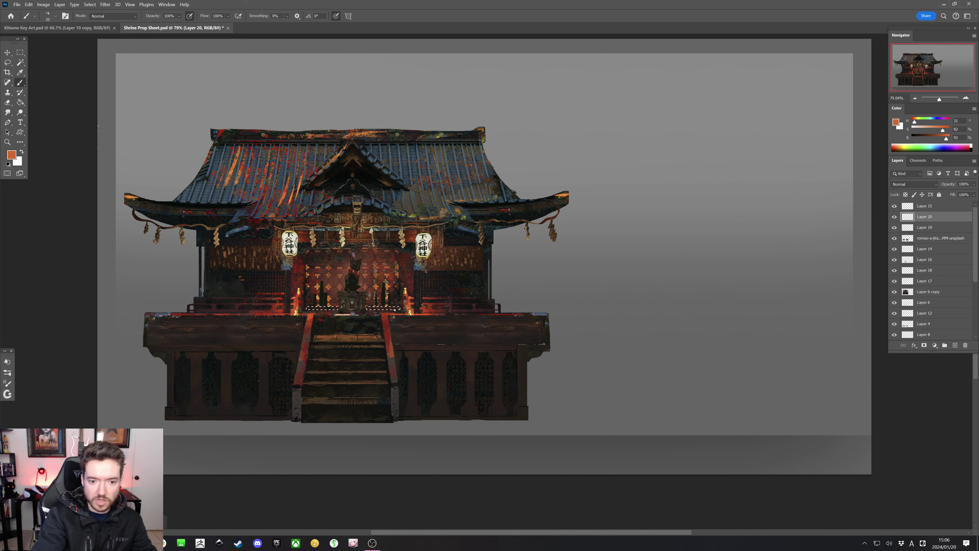
pyautogui.press('[')
pyautogui.press('[')
pyautogui.press(']')
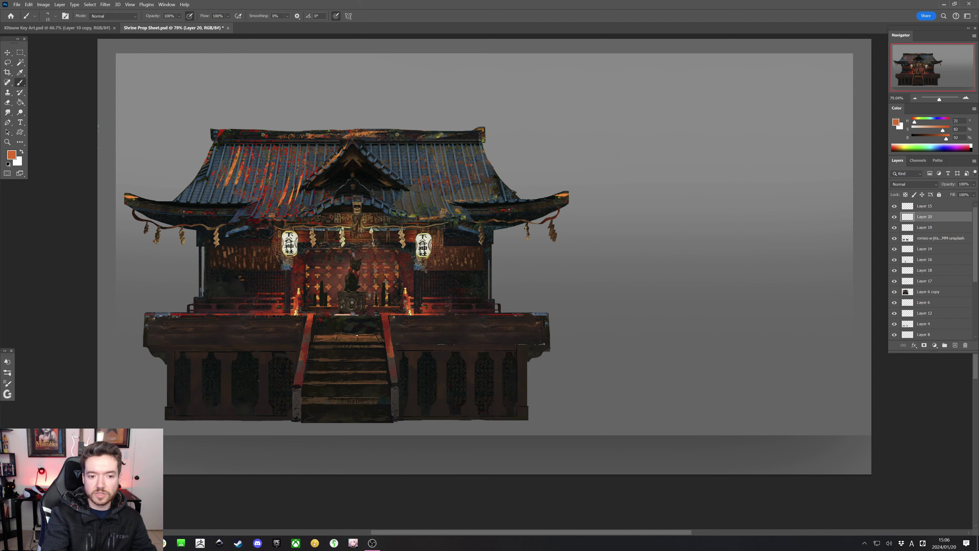
pyautogui.press('[')
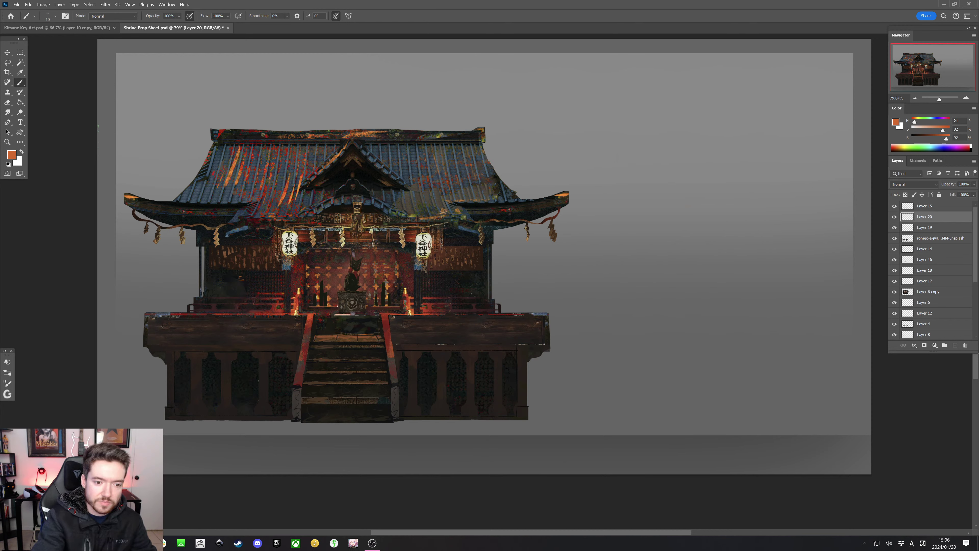
# Select the dark upright objects on both sides of the pedestal with the Magic Wand
pyautogui.click(20, 62)
pyautogui.click(322, 295)
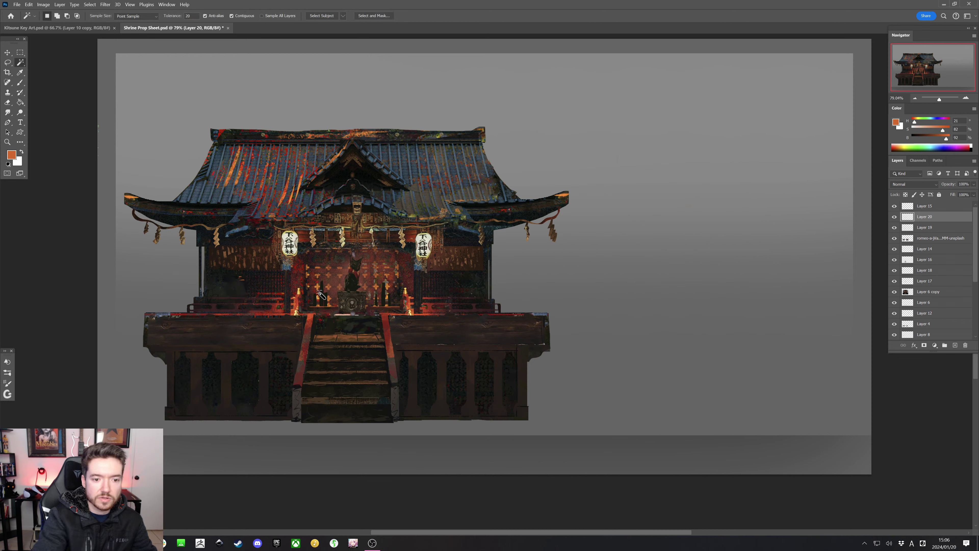
pyautogui.keyDown('shift'); pyautogui.click(315, 300); pyautogui.keyUp('shift')
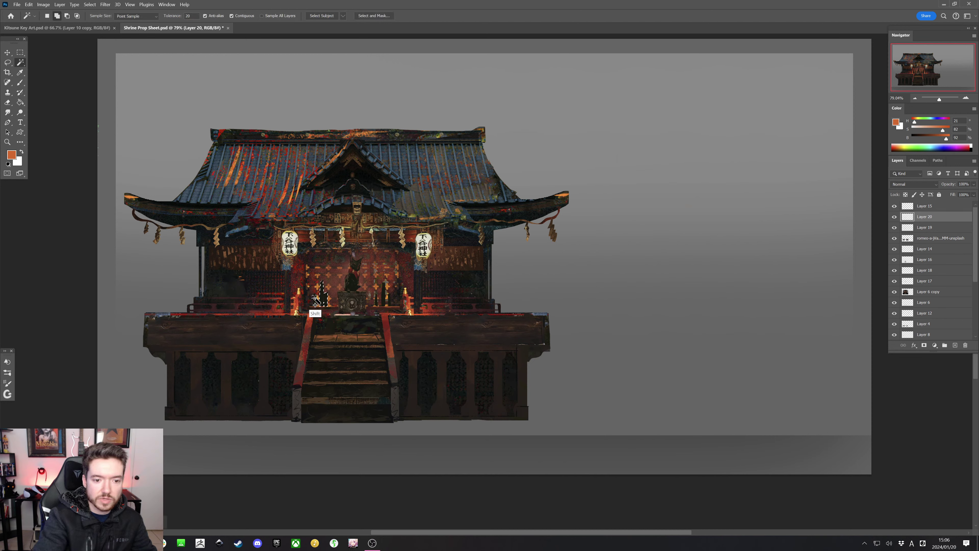
pyautogui.keyDown('shift'); pyautogui.click(377, 298); pyautogui.keyUp('shift')
pyautogui.keyDown('shift'); pyautogui.click(384, 298); pyautogui.keyUp('shift')
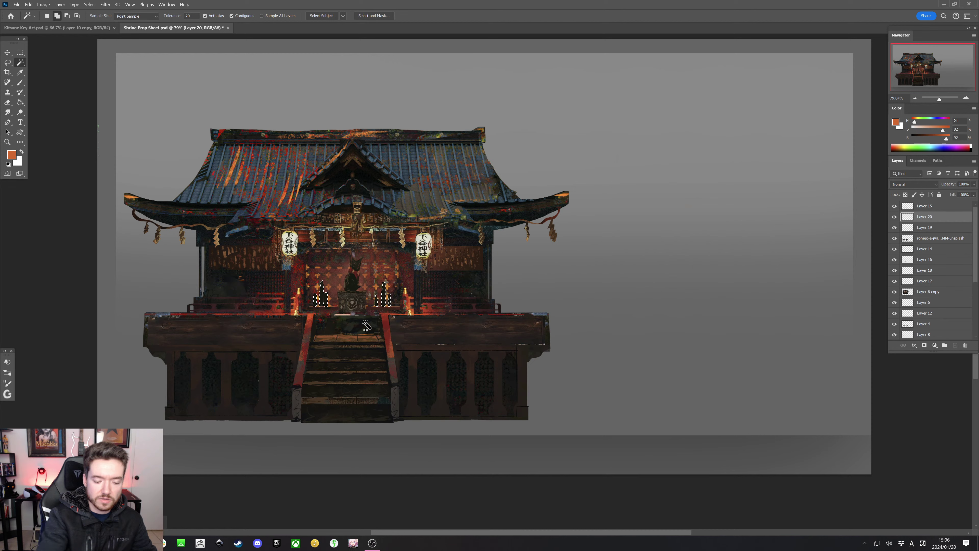
# Sample muted browns around the pedestal and doors and brush them over the upright objects on both sides, adjusting the brush size
pyautogui.press('b')
pyautogui.hotkey('ctrl', 'd')
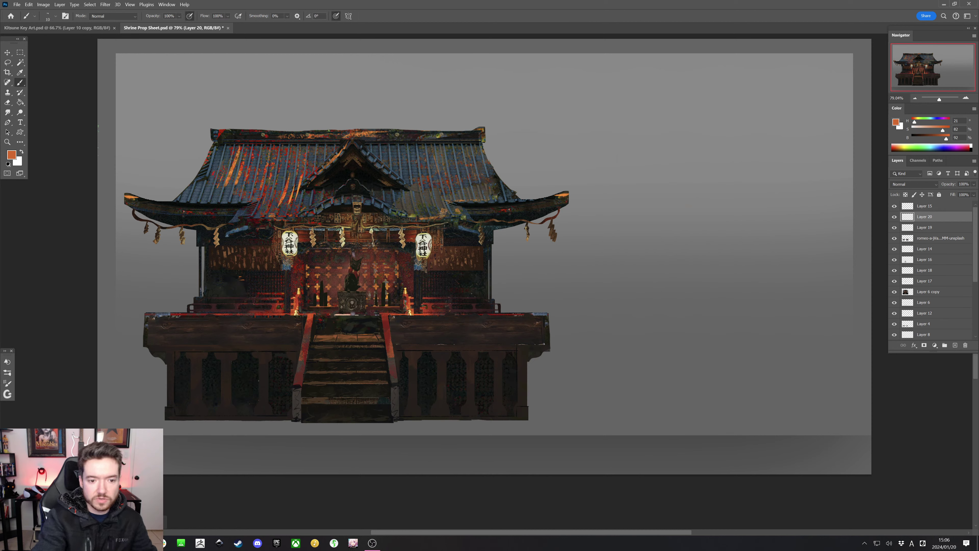
pyautogui.press(']')
pyautogui.press(']')
pyautogui.press(']')
pyautogui.keyDown('alt'); pyautogui.click(345, 294); pyautogui.keyUp('alt')
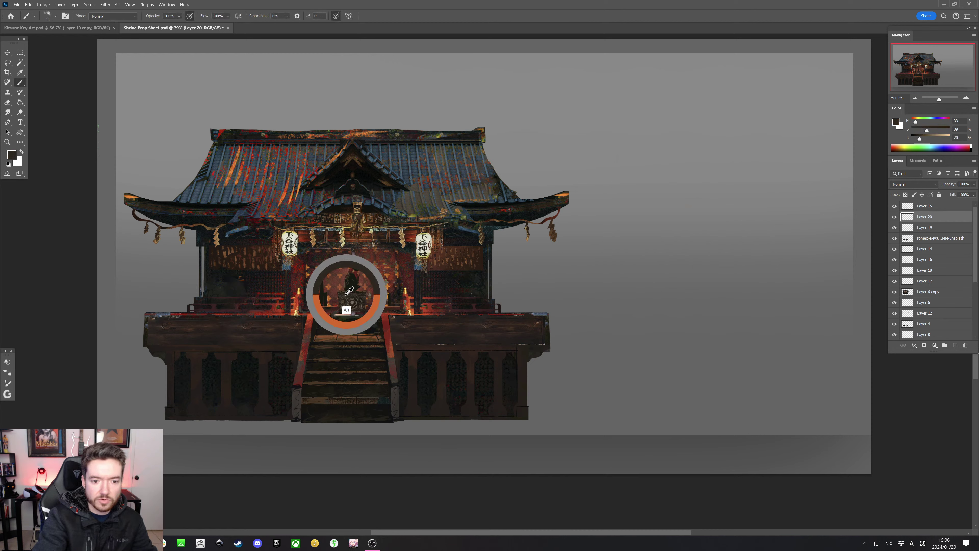
pyautogui.press(']')
pyautogui.press(']')
pyautogui.press(']')
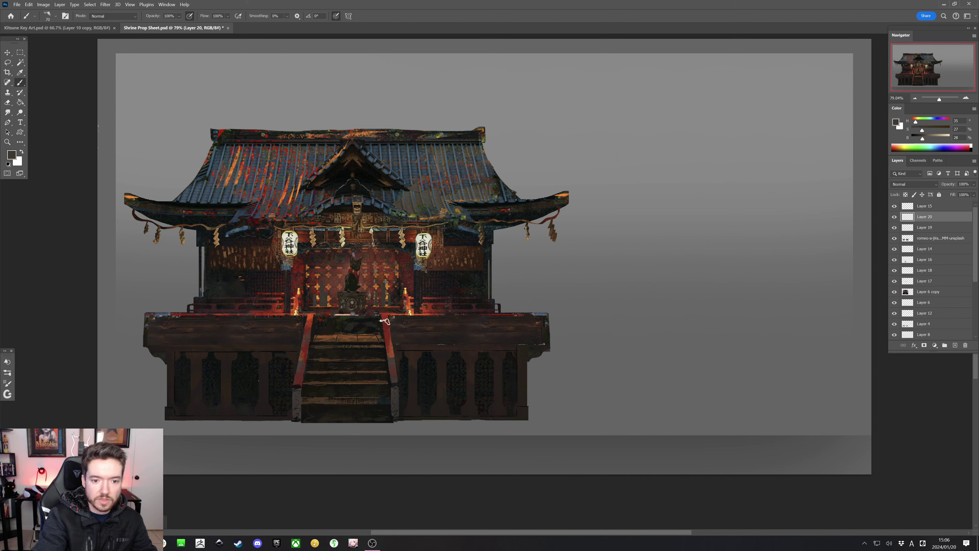
pyautogui.press('[')
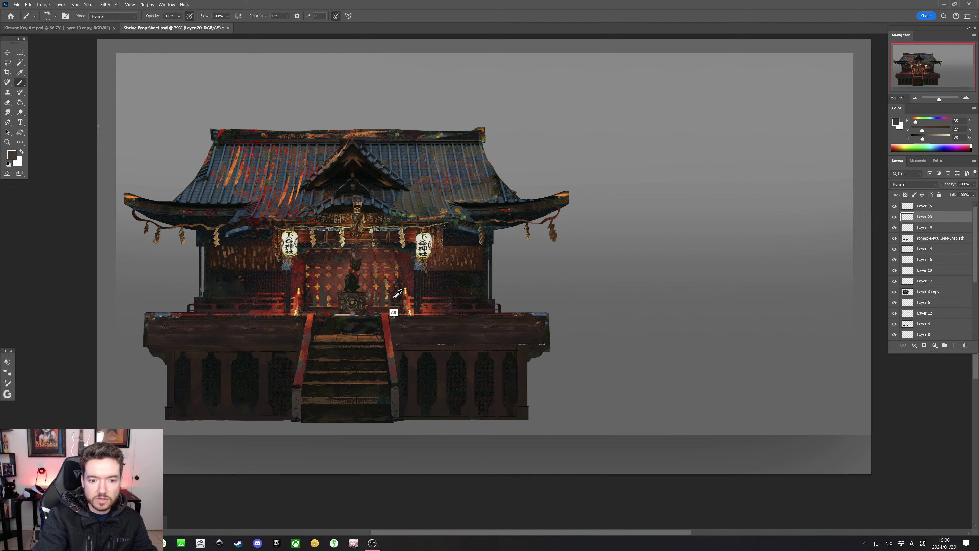
pyautogui.keyDown('alt'); pyautogui.click(392, 296); pyautogui.keyUp('alt')
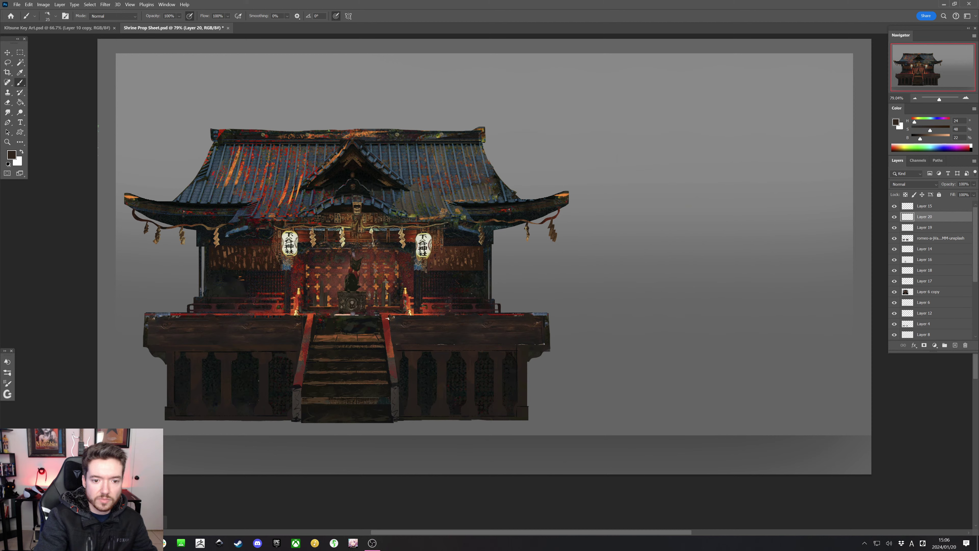
# Sample dark and muted brown tones around the pedestal, lighten the brown, and brush it over the upright objects with a larger brush
pyautogui.keyDown('alt'); pyautogui.click(357, 302); pyautogui.keyUp('alt')
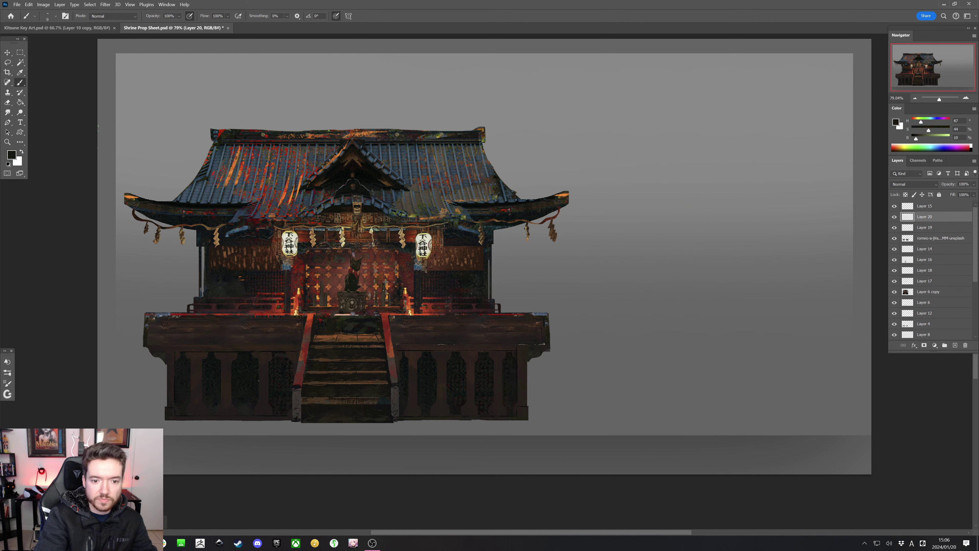
pyautogui.press(']')
pyautogui.press(']')
pyautogui.press(']')
pyautogui.press(']')
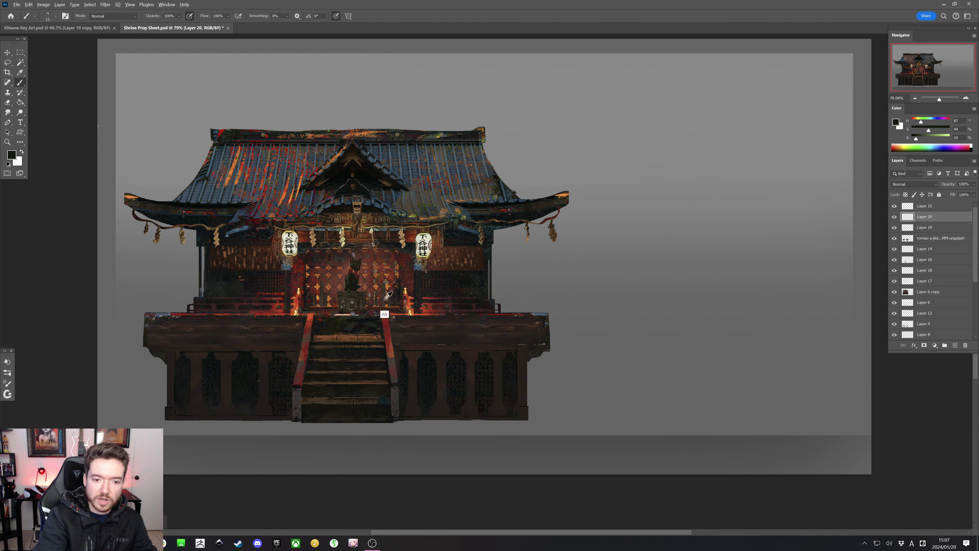
pyautogui.keyDown('alt'); pyautogui.click(389, 307); pyautogui.keyUp('alt')
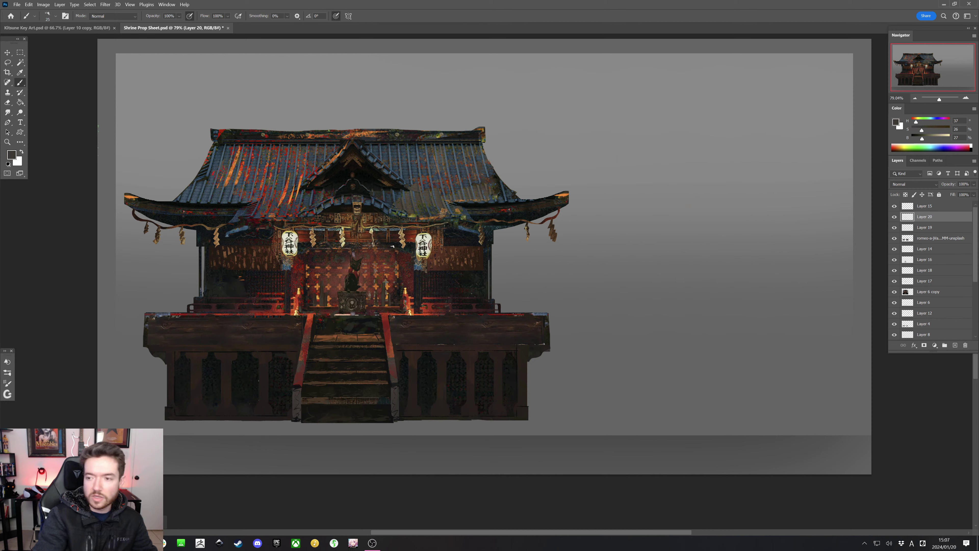
pyautogui.click(931, 138)
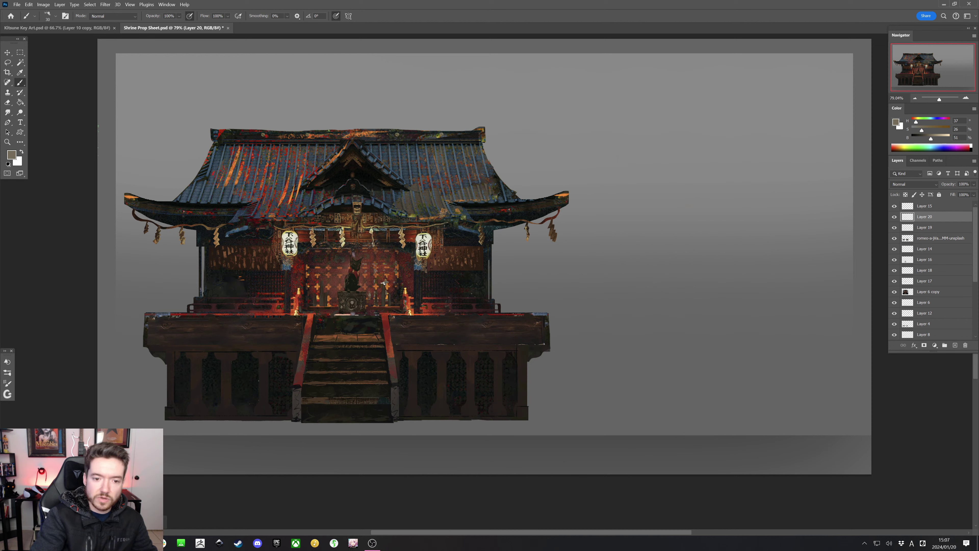
pyautogui.press(']')
pyautogui.press(']')
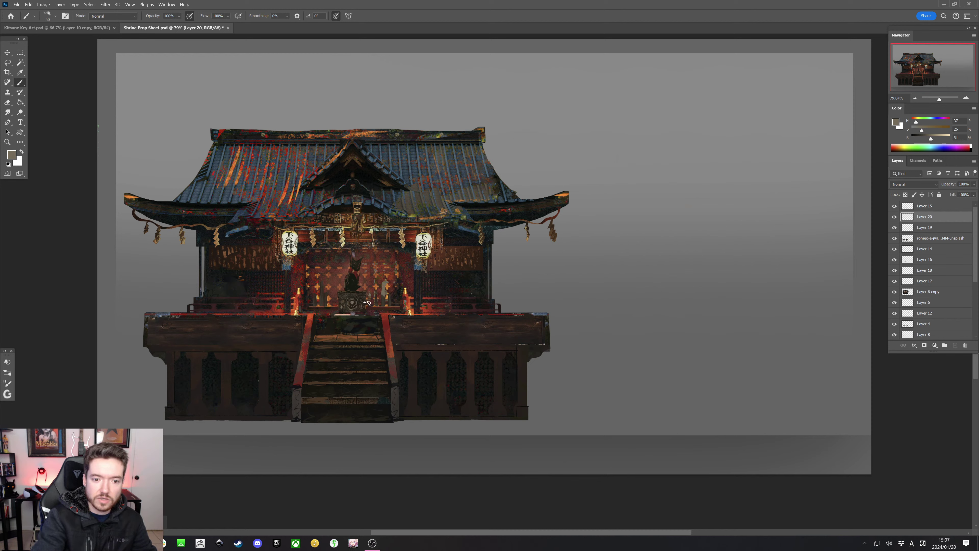
# Sample orange near the right candle and dark tones around the pedestal, refining the small highlights and shadows with a finer brush
pyautogui.keyDown('alt'); pyautogui.click(391, 304); pyautogui.keyUp('alt')
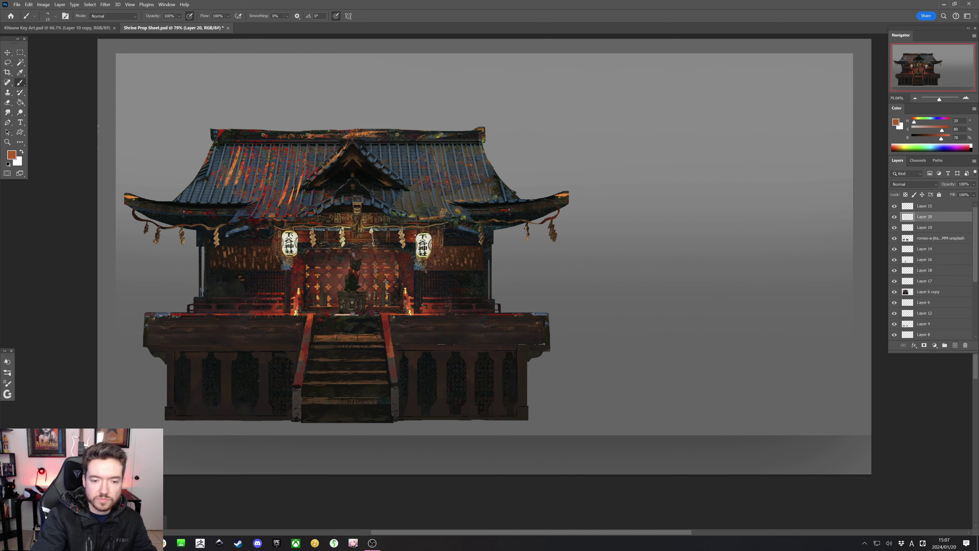
pyautogui.press('[')
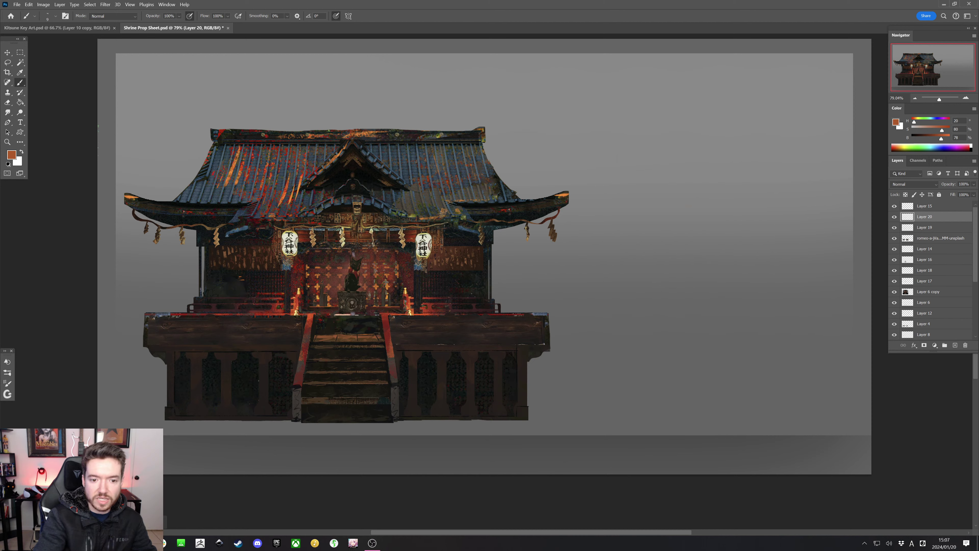
pyautogui.press('[')
pyautogui.keyDown('alt'); pyautogui.click(355, 300); pyautogui.keyUp('alt')
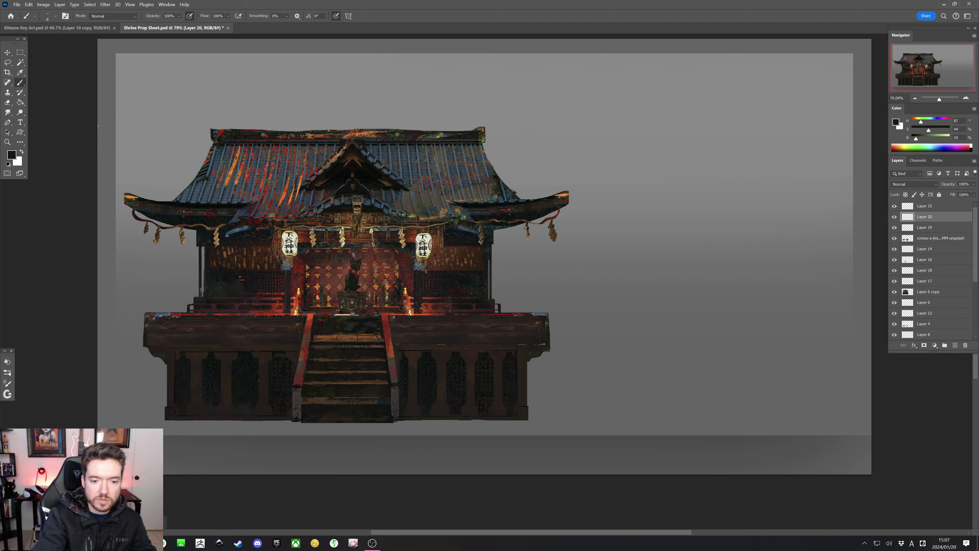
pyautogui.keyDown('alt'); pyautogui.click(378, 304); pyautogui.keyUp('alt')
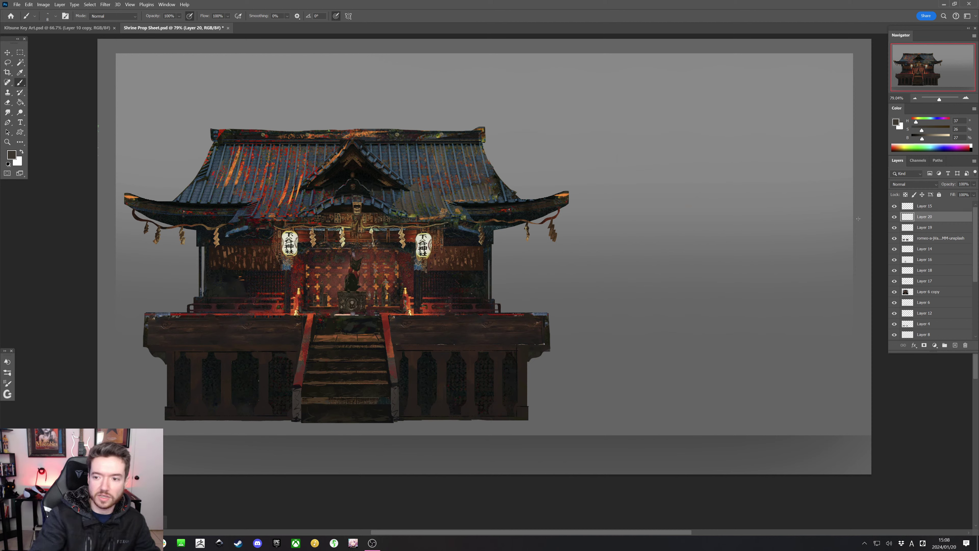
# Toggle Layer 20 off and on to compare its painted details, and add a new layer above it
pyautogui.click(895, 218)
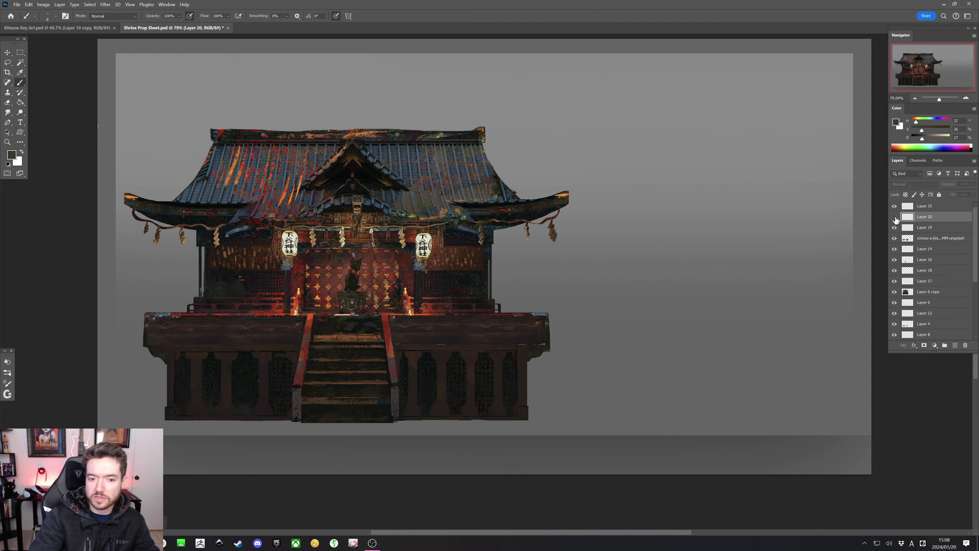
pyautogui.click(895, 218)
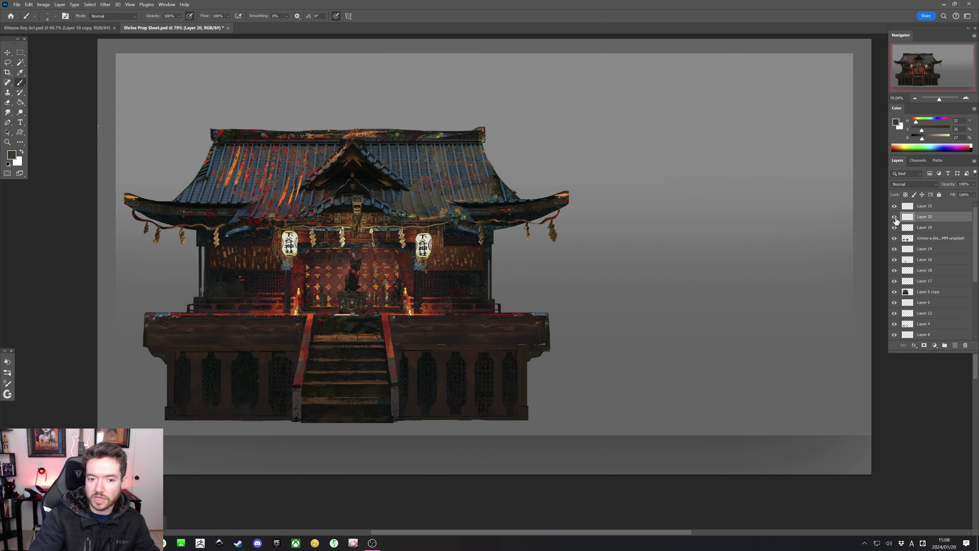
pyautogui.click(955, 346)
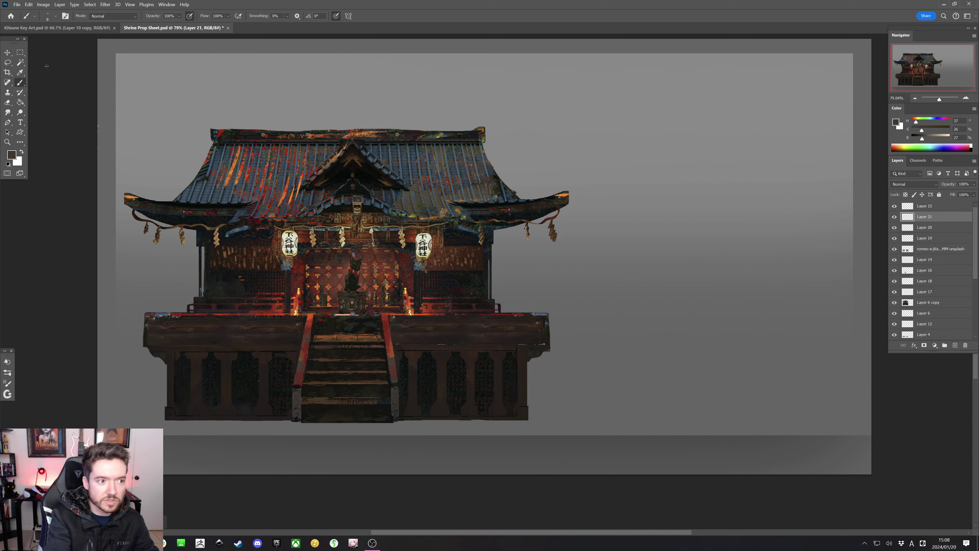
# Outline several small shapes around the pedestal base and along the platform edge on both sides with the Lasso tool
pyautogui.click(7, 62)
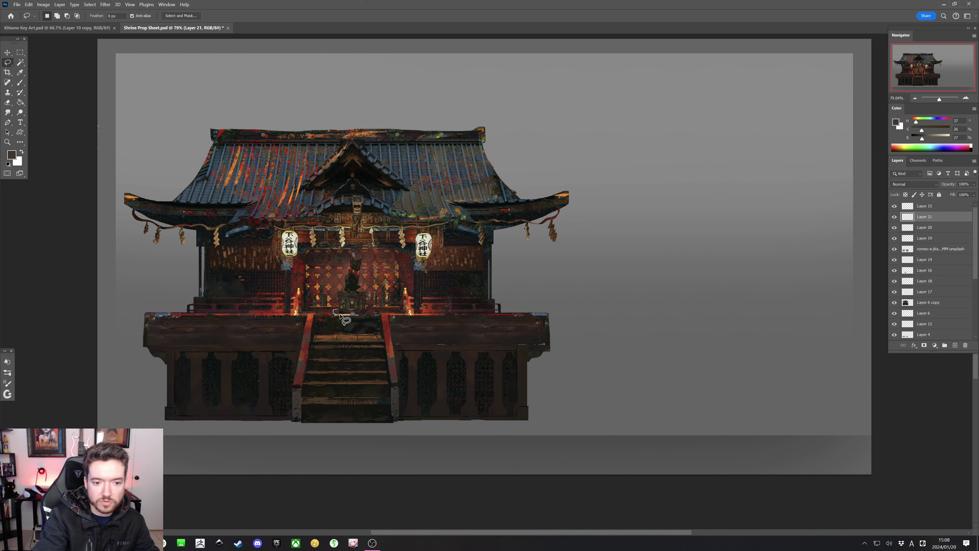
pyautogui.moveTo(339, 315); pyautogui.dragTo(341, 312)
pyautogui.press('shift')
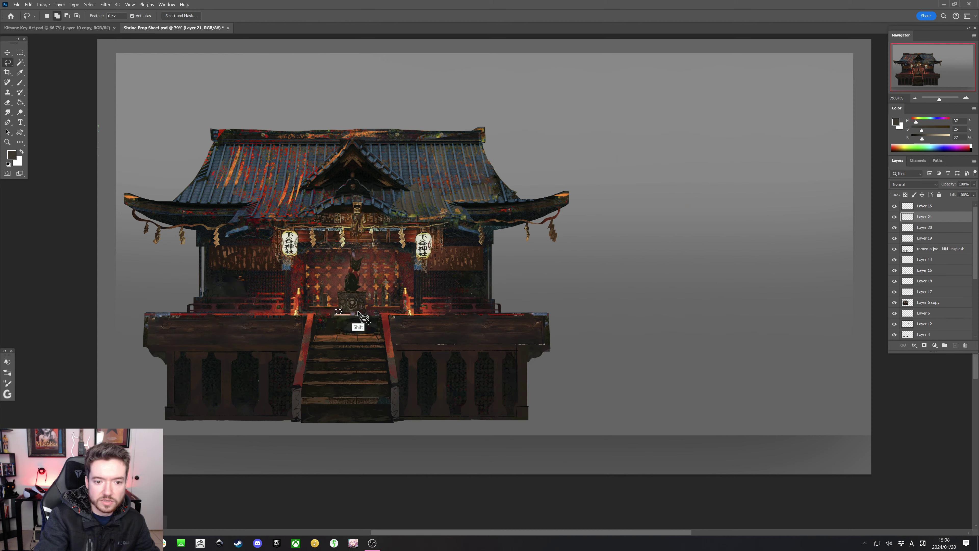
pyautogui.moveTo(347, 306); pyautogui.dragTo(367, 317)
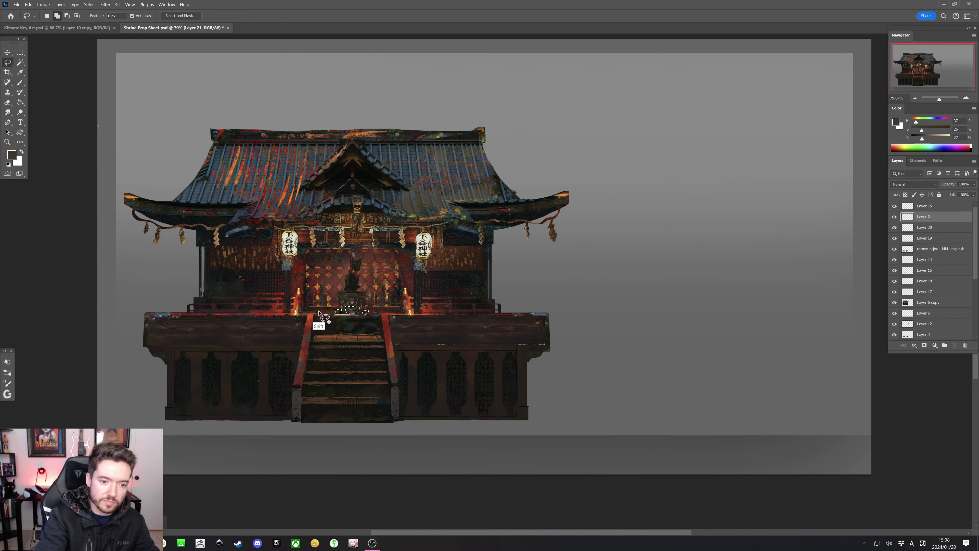
pyautogui.moveTo(318, 312); pyautogui.dragTo(320, 312)
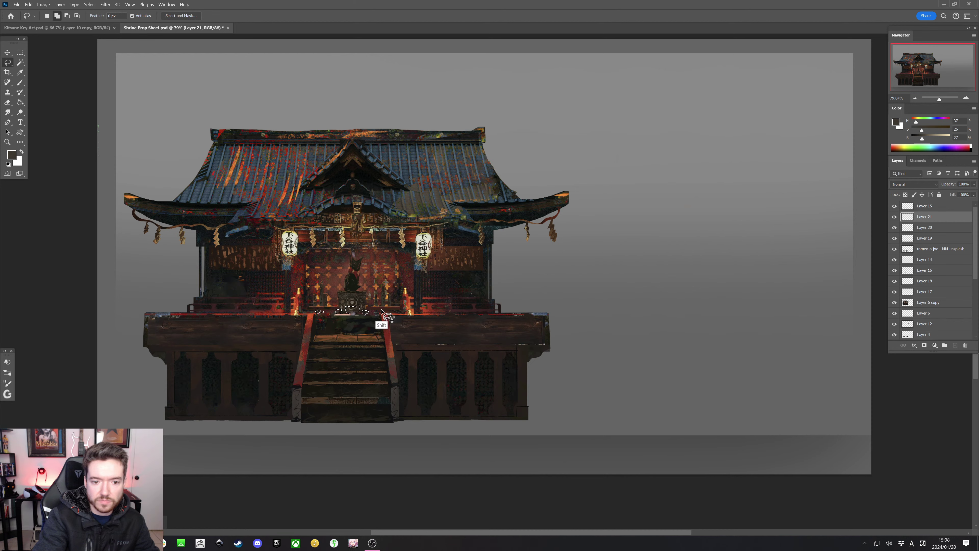
pyautogui.moveTo(387, 311); pyautogui.dragTo(381, 314)
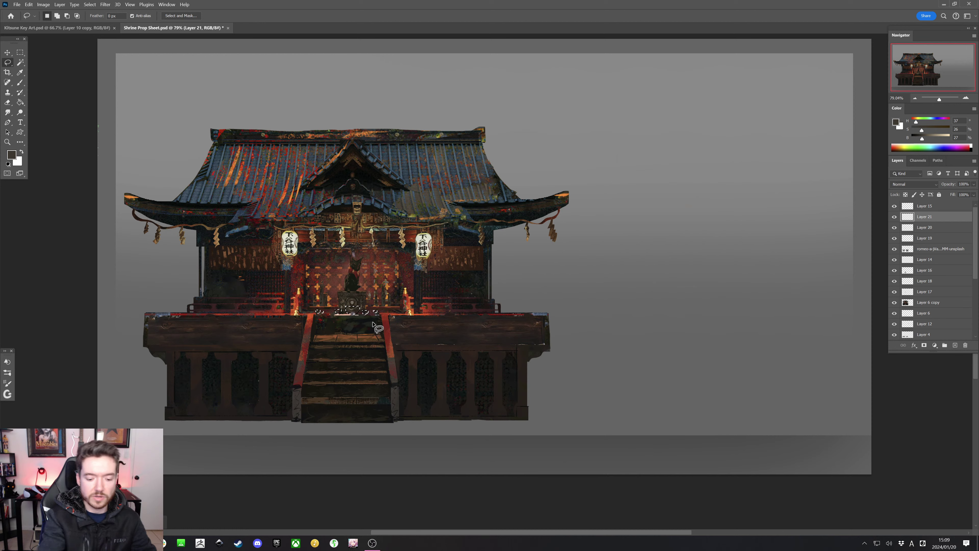
# Clear the selection outlines, sample near-black brown from the pedestal base, and set up the brush for small dark details, adjusting its size
pyautogui.hotkey('ctrl', 'd')
pyautogui.press('b')
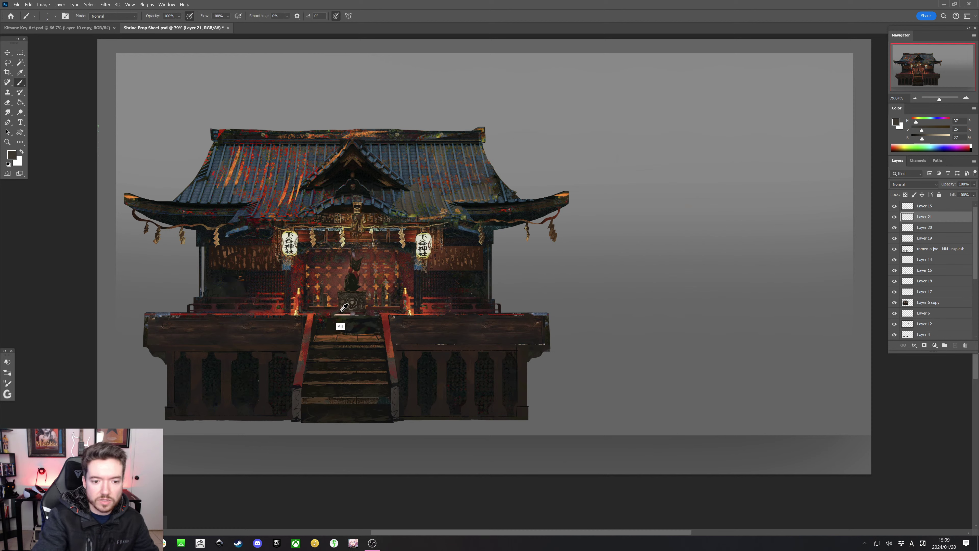
pyautogui.keyDown('alt'); pyautogui.click(341, 311); pyautogui.keyUp('alt')
pyautogui.press(']')
pyautogui.press(']')
pyautogui.press(']')
pyautogui.press(']')
pyautogui.press(']')
pyautogui.press(']')
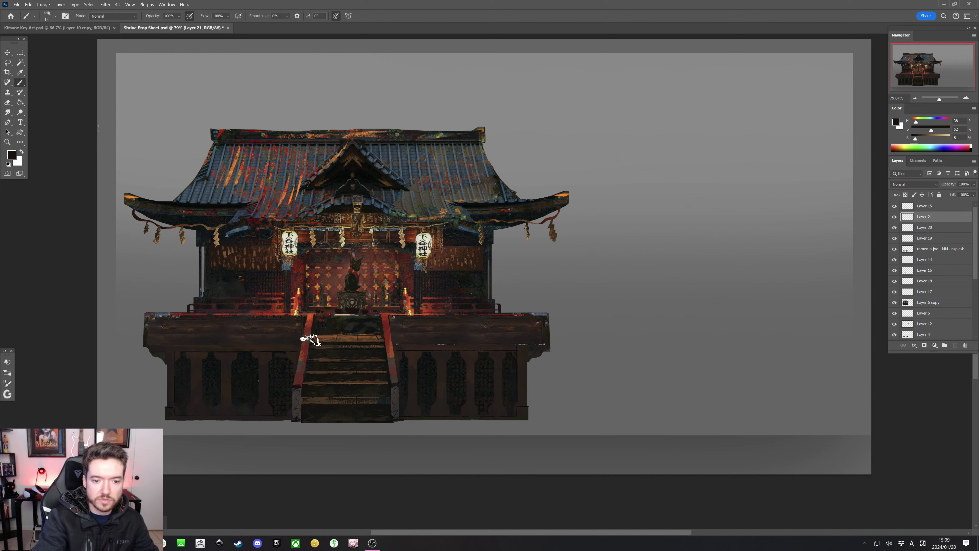
pyautogui.press('[')
pyautogui.press('[')
pyautogui.press('[')
pyautogui.press('[')
pyautogui.press('[')
pyautogui.press('[')
pyautogui.press('[')
pyautogui.press('[')
pyautogui.press('[')
pyautogui.press('[')
pyautogui.press('[')
pyautogui.press('[')
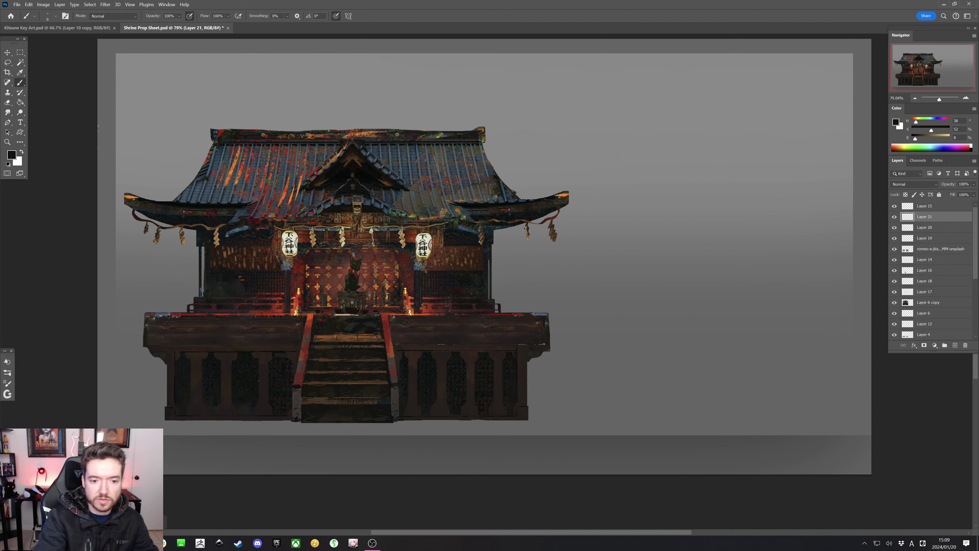
# Sample red-orange beside the pedestal and muted brown from the platform edge, and brush the tones around the base with a larger brush
pyautogui.keyDown('alt'); pyautogui.click(374, 311); pyautogui.keyUp('alt')
pyautogui.press('ctrl')
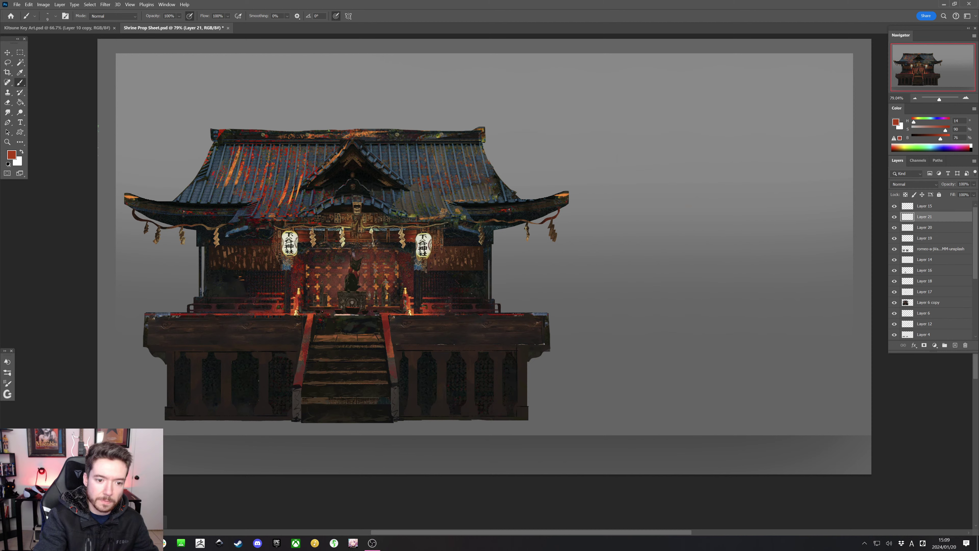
pyautogui.keyDown('alt'); pyautogui.click(348, 318); pyautogui.keyUp('alt')
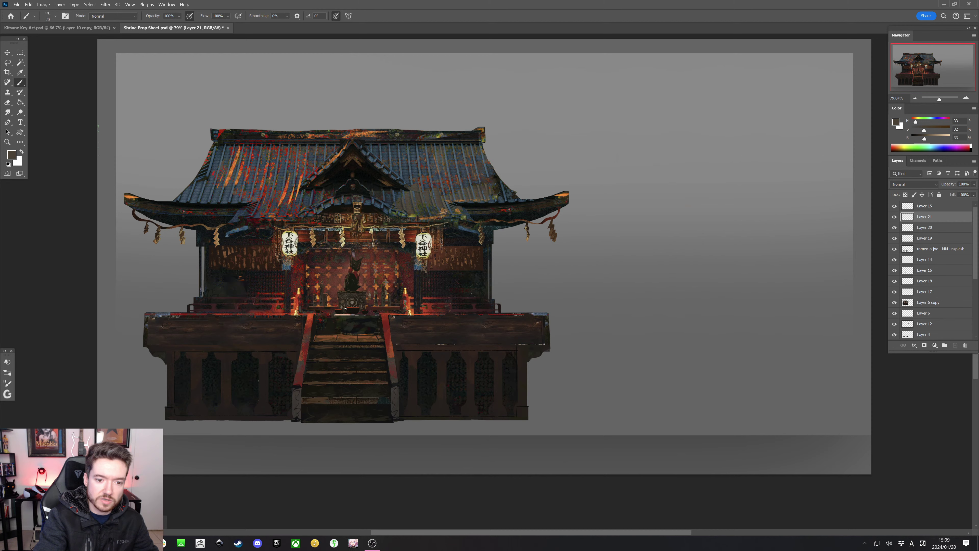
pyautogui.press(']')
pyautogui.press(']')
pyautogui.press(']')
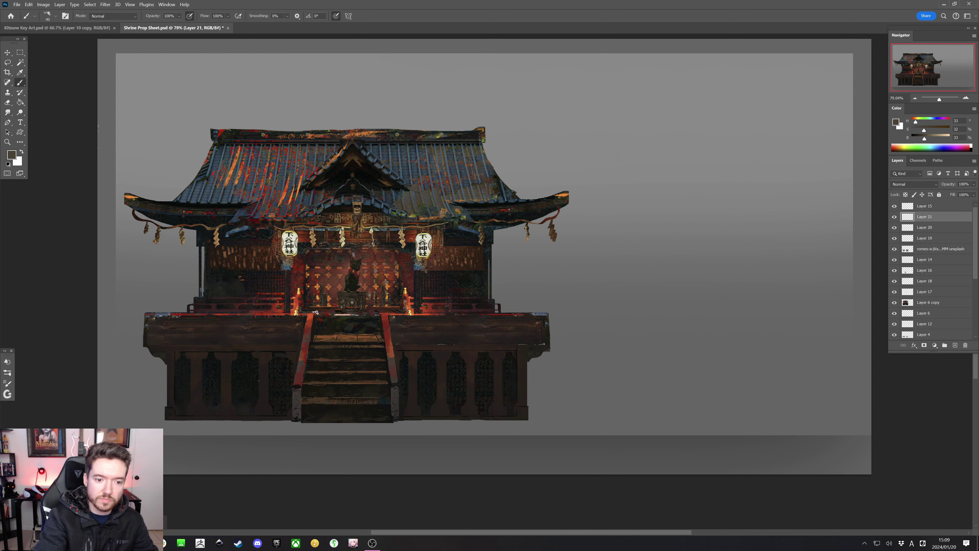
# Sample near-black brown from the pedestal base and refine the small forms in front of it with a finer brush
pyautogui.press('[')
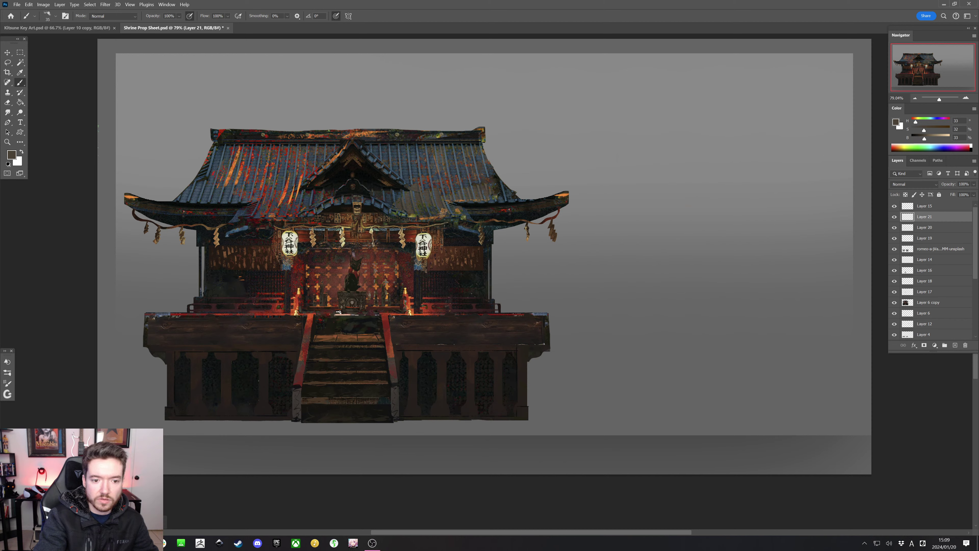
pyautogui.press('[')
pyautogui.press('[')
pyautogui.press('[')
pyautogui.keyDown('alt'); pyautogui.click(346, 310); pyautogui.keyUp('alt')
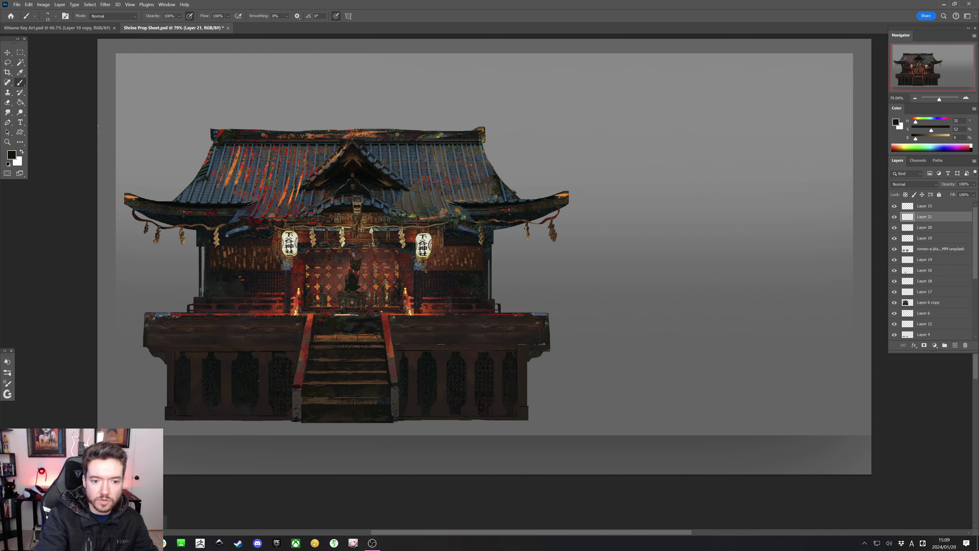
pyautogui.press('[')
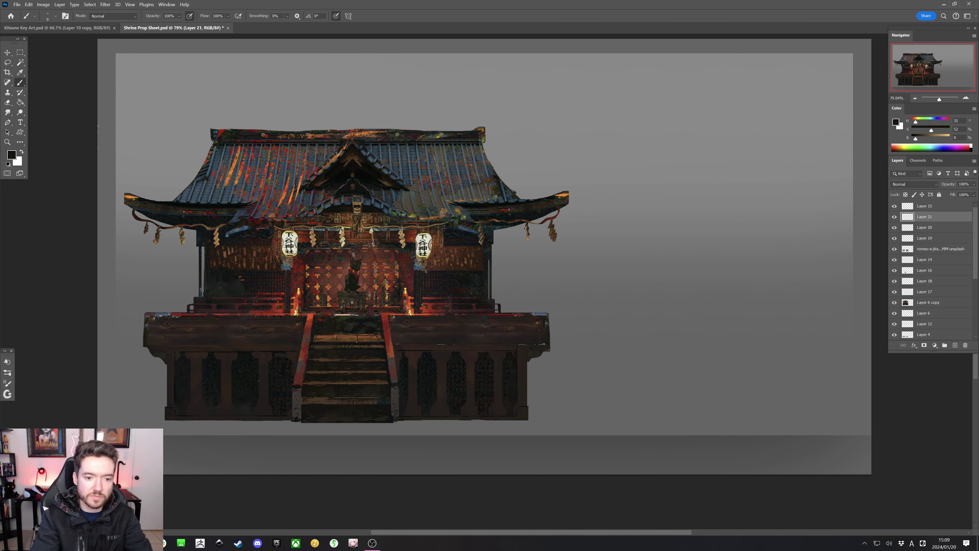
# Build a multi-part Lasso selection of small shapes on the pedestal front, at its base corners, and along the platform on both sides
pyautogui.scroll(5, 360, 339)
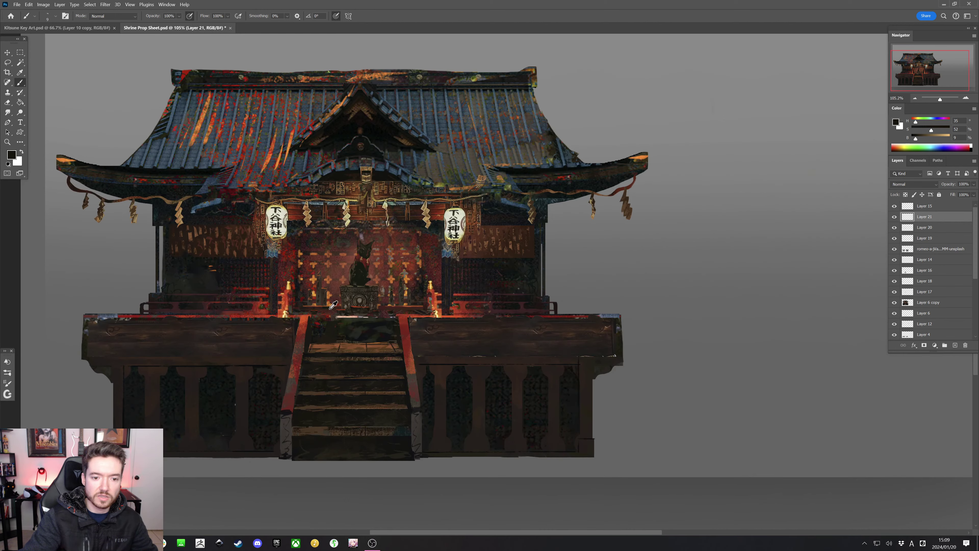
pyautogui.press('l')
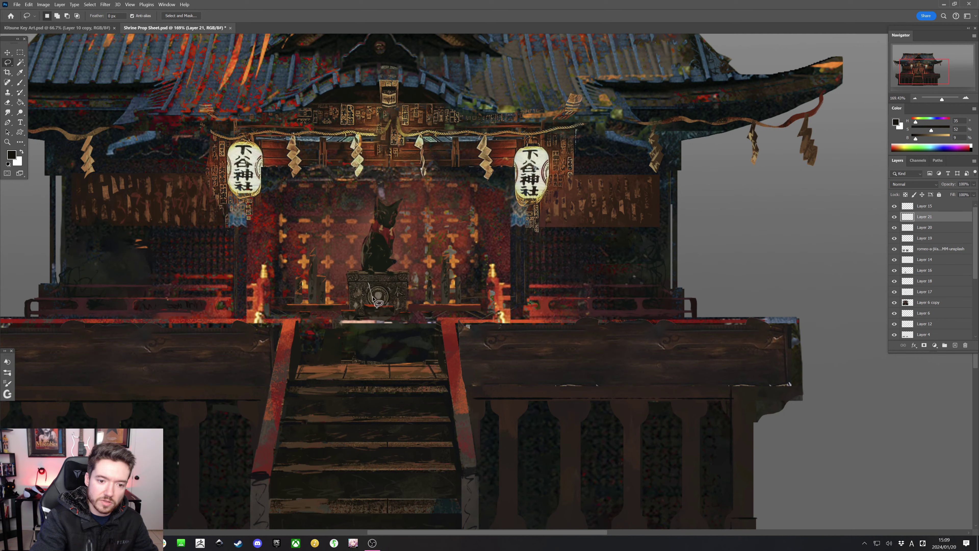
pyautogui.moveTo(378, 303); pyautogui.dragTo(371, 305)
pyautogui.press('shift')
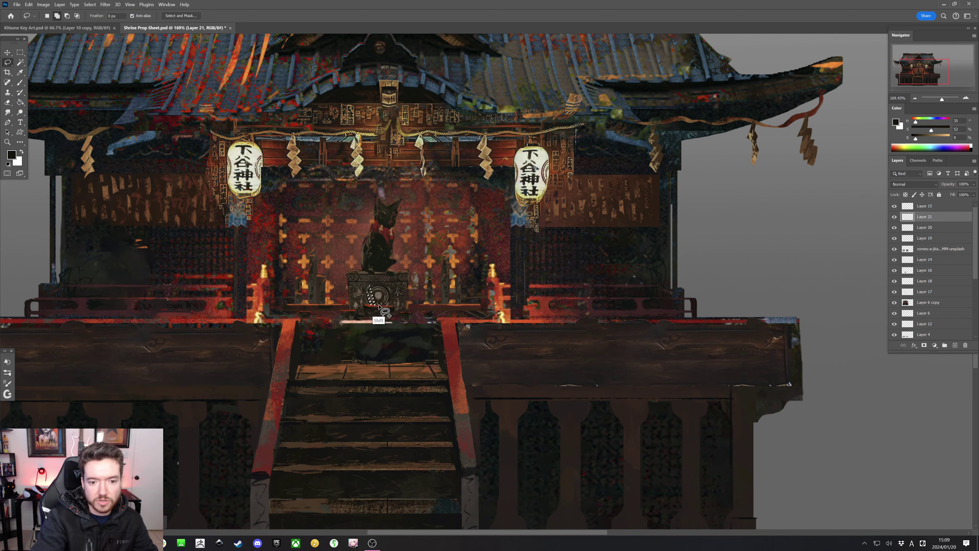
pyautogui.moveTo(379, 306); pyautogui.dragTo(387, 306)
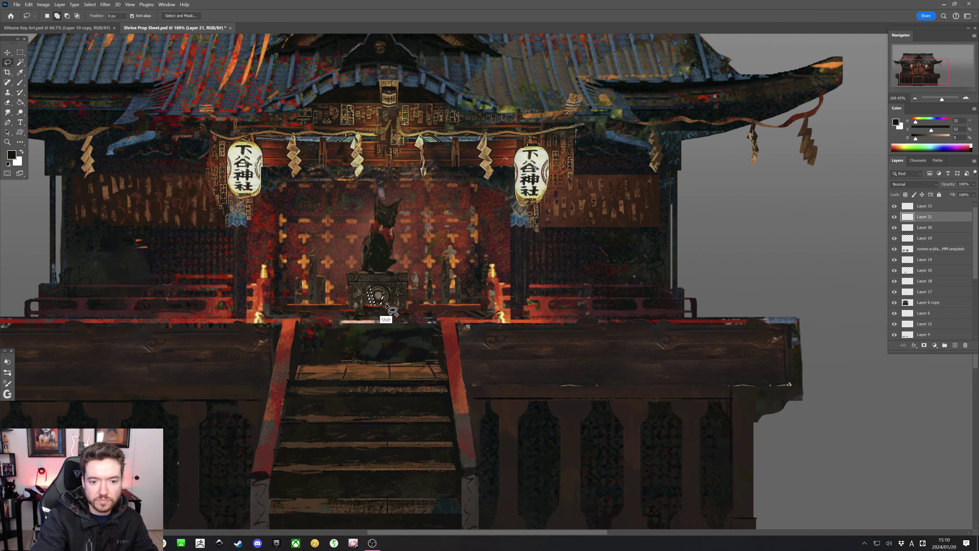
pyautogui.moveTo(387, 303)
pyautogui.mouseDown()
pyautogui.moveTo(402, 309)
pyautogui.moveTo(410, 296)
pyautogui.moveTo(408, 313)
pyautogui.mouseUp()
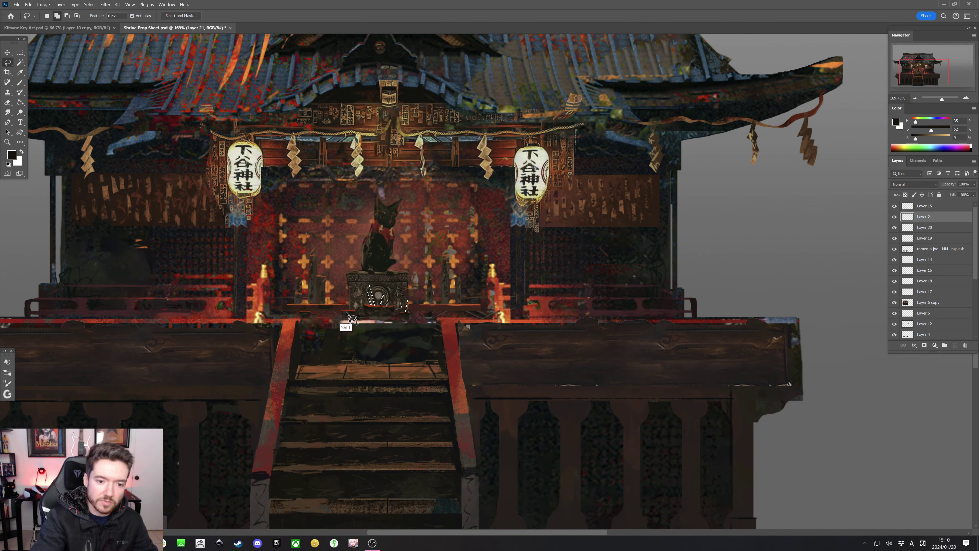
pyautogui.moveTo(347, 313)
pyautogui.mouseDown()
pyautogui.moveTo(353, 295)
pyautogui.moveTo(352, 310)
pyautogui.moveTo(300, 301)
pyautogui.moveTo(304, 313)
pyautogui.mouseUp()
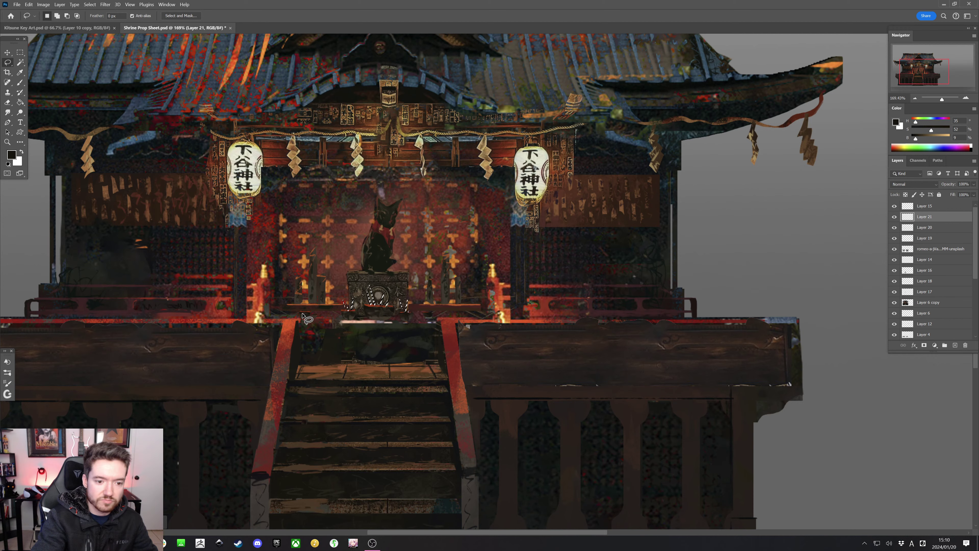
pyautogui.press('shift')
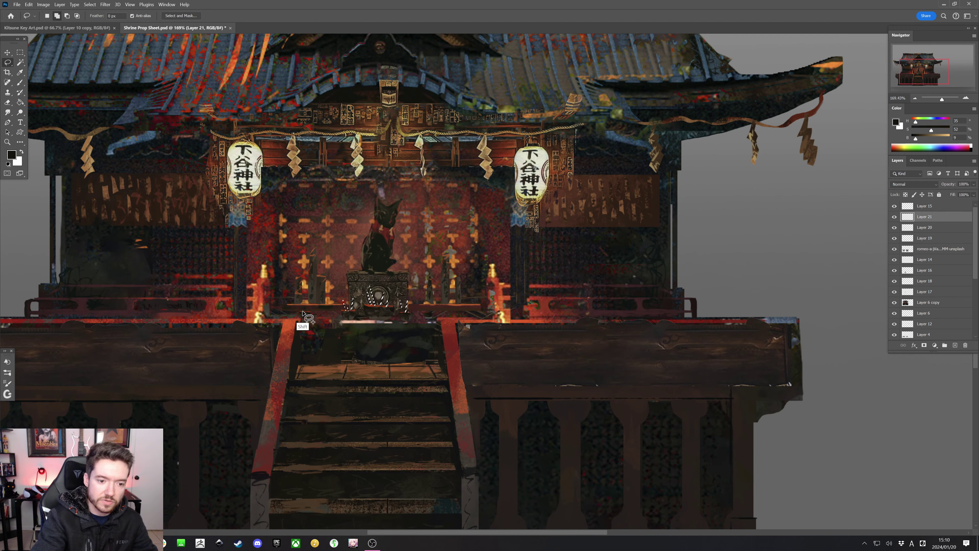
pyautogui.moveTo(302, 313)
pyautogui.mouseDown()
pyautogui.moveTo(305, 299)
pyautogui.moveTo(306, 314)
pyautogui.moveTo(317, 313)
pyautogui.mouseUp()
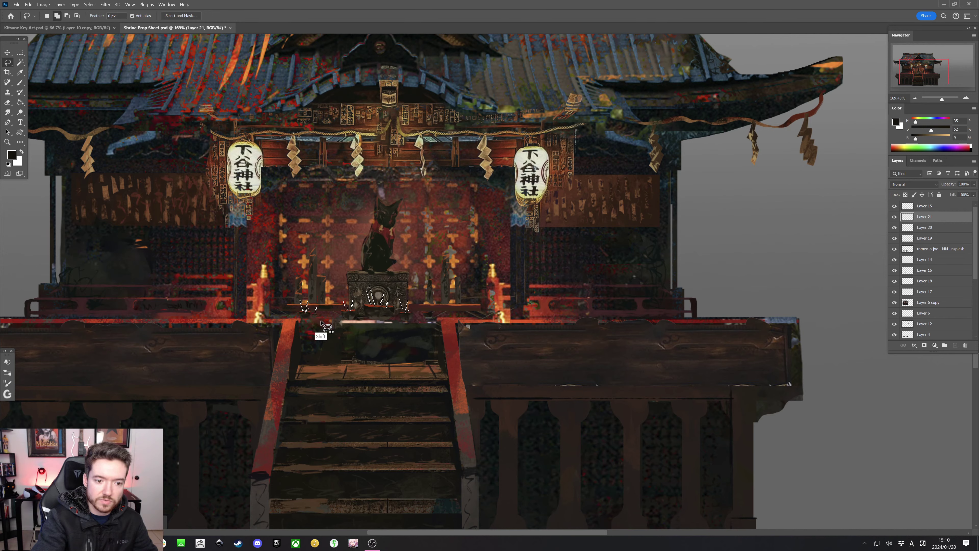
pyautogui.moveTo(426, 313)
pyautogui.mouseDown()
pyautogui.moveTo(423, 302)
pyautogui.moveTo(427, 313)
pyautogui.mouseUp()
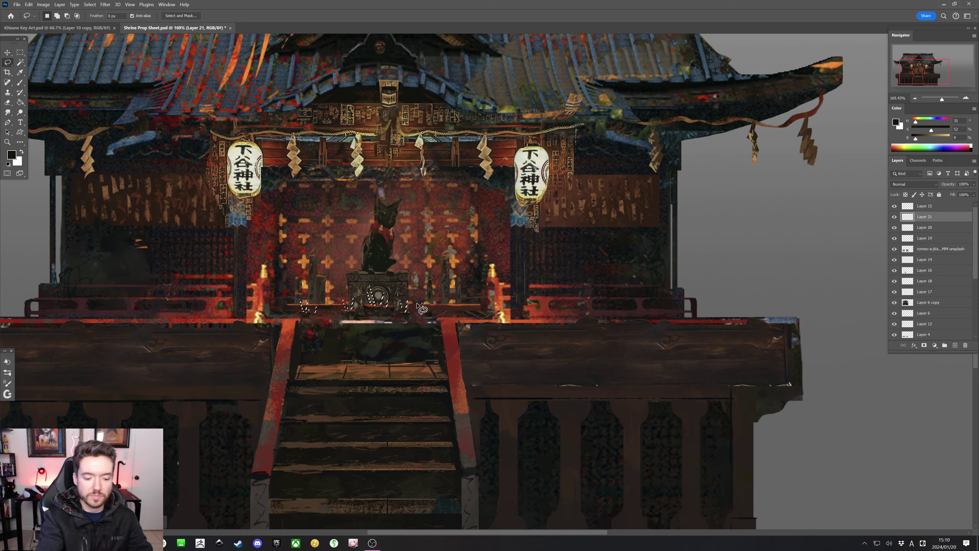
# Hide the selection outlines, sample greenish near-black from the fox statue, and brush it into the selected small shapes with a larger brush
pyautogui.press('b')
pyautogui.hotkey('ctrl', 'h')
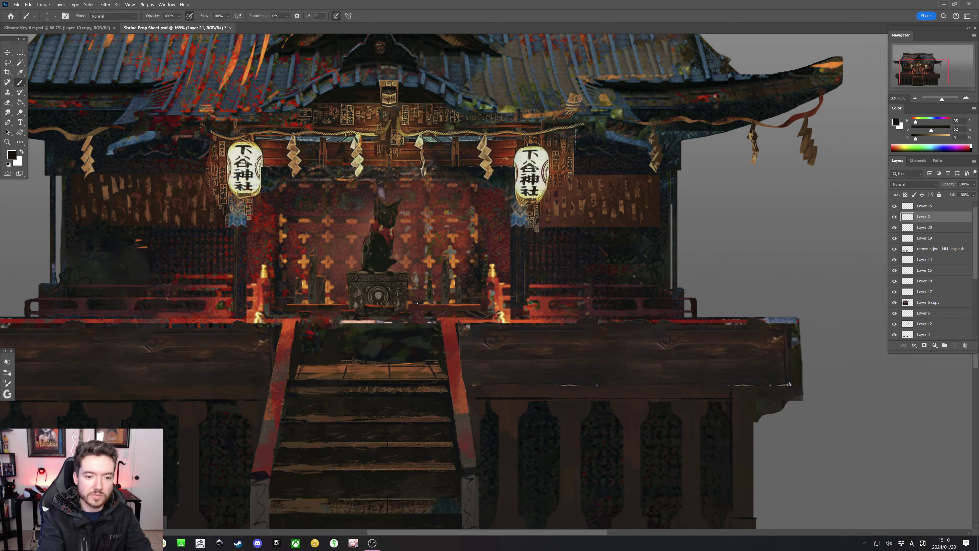
pyautogui.keyDown('alt'); pyautogui.click(379, 258); pyautogui.keyUp('alt')
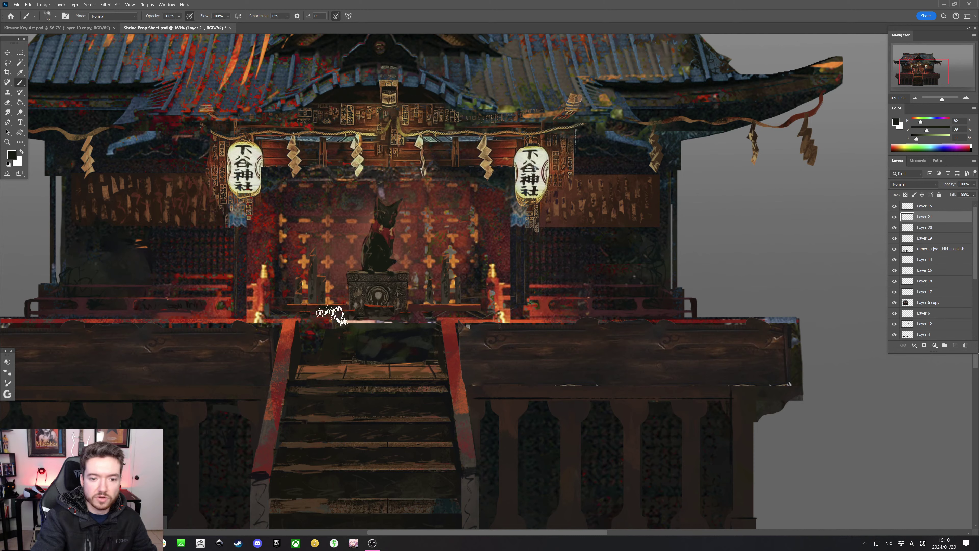
pyautogui.press(']')
pyautogui.press(']')
pyautogui.press(']')
pyautogui.press(']')
pyautogui.press(']')
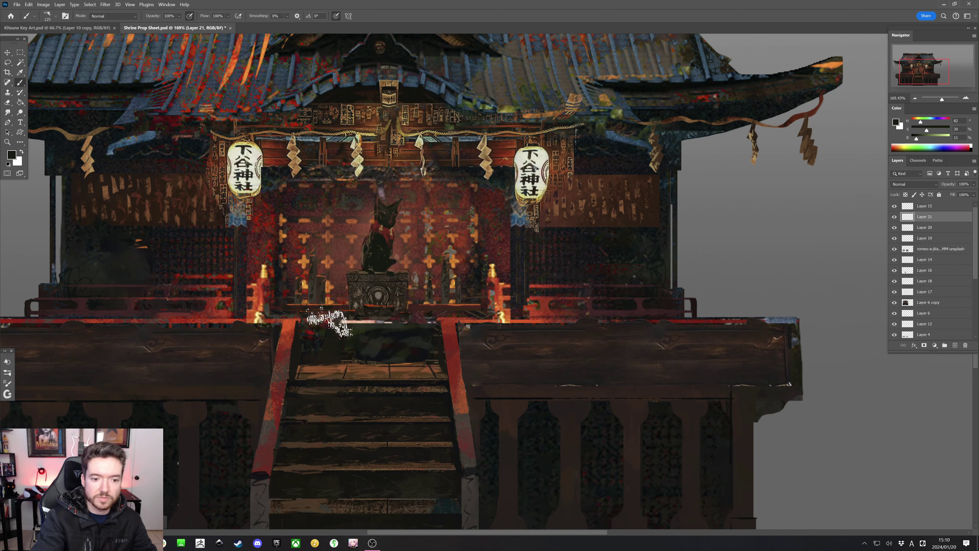
# Sample orange from the glowing post beside the doorway, brighten and shift it toward yellow-orange, and paint fine accents around the pedestal with a much smaller brush
pyautogui.press('[')
pyautogui.press('[')
pyautogui.press('[')
pyautogui.press('[')
pyautogui.press('[')
pyautogui.press('[')
pyautogui.press('[')
pyautogui.press('[')
pyautogui.press('[')
pyautogui.press('[')
pyautogui.press('[')
pyautogui.press('[')
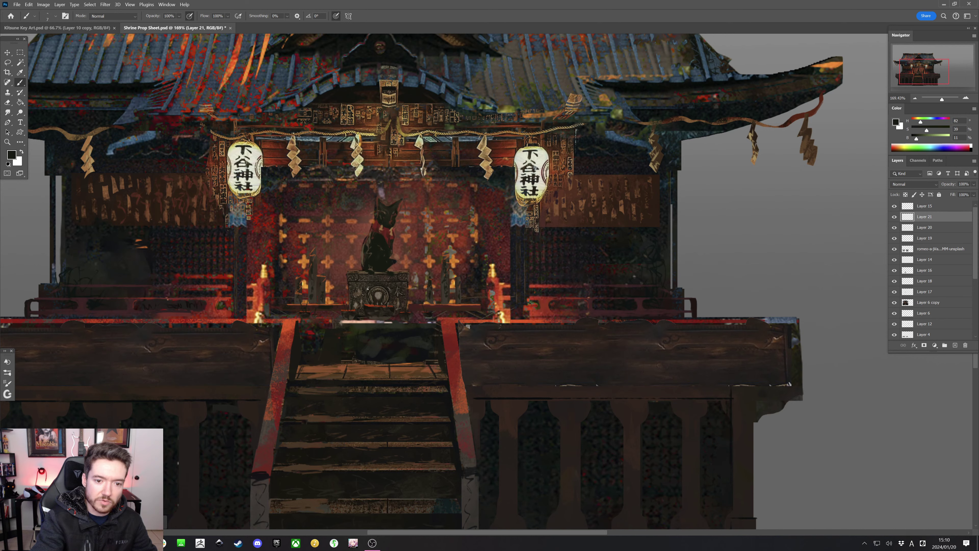
pyautogui.keyDown('alt'); pyautogui.click(258, 295); pyautogui.keyUp('alt')
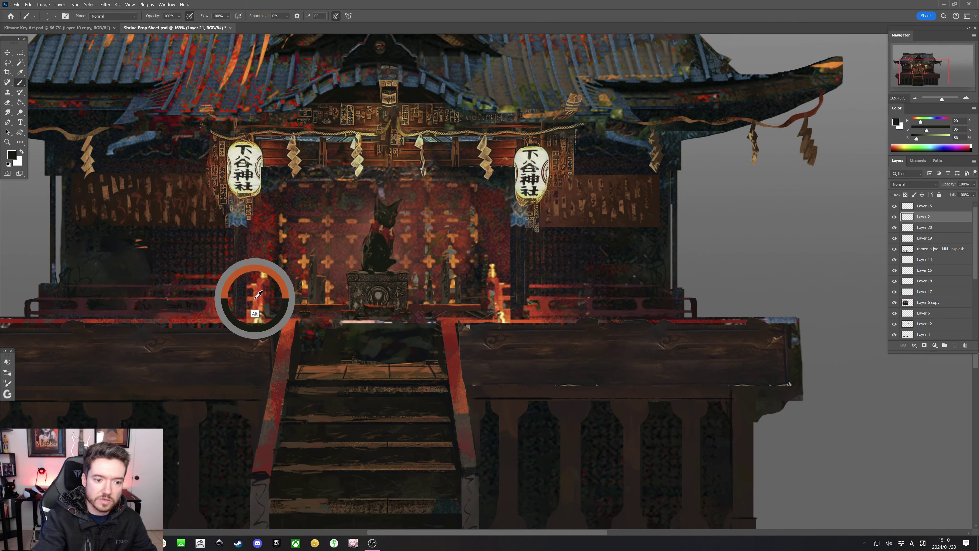
pyautogui.click(948, 136)
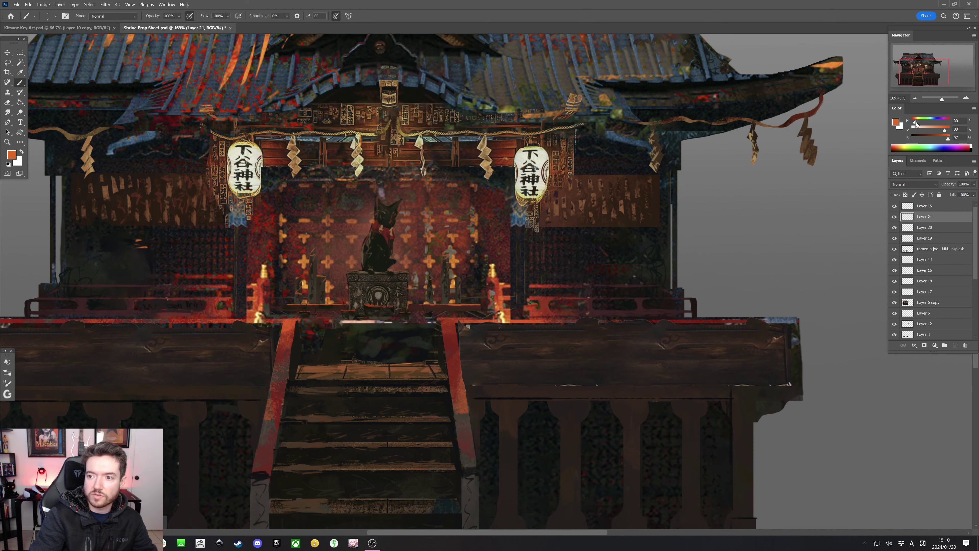
pyautogui.moveTo(916, 122); pyautogui.dragTo(916, 124)
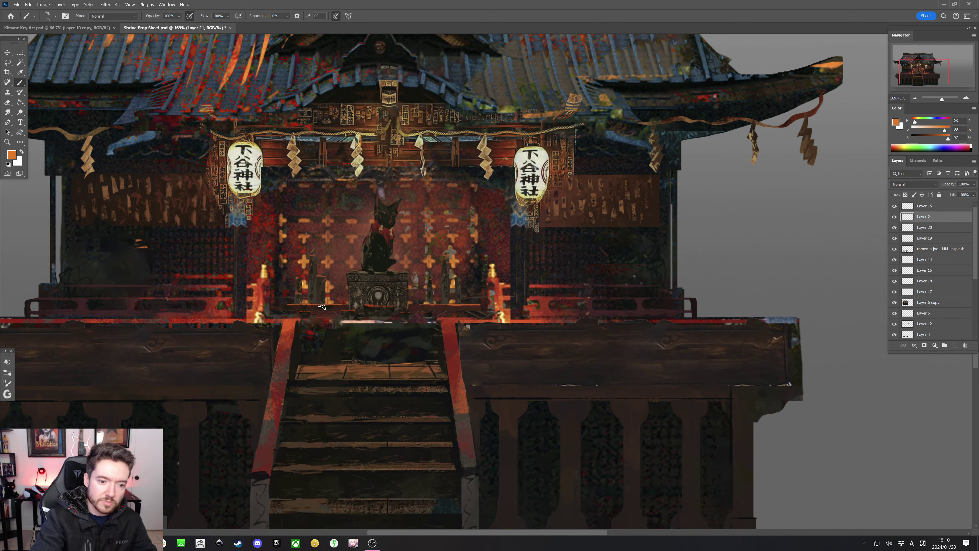
pyautogui.press('[')
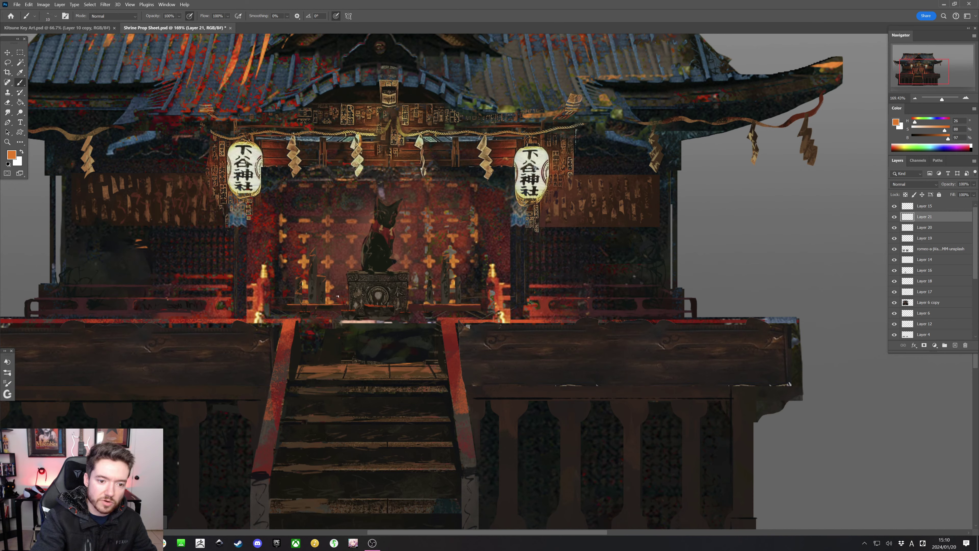
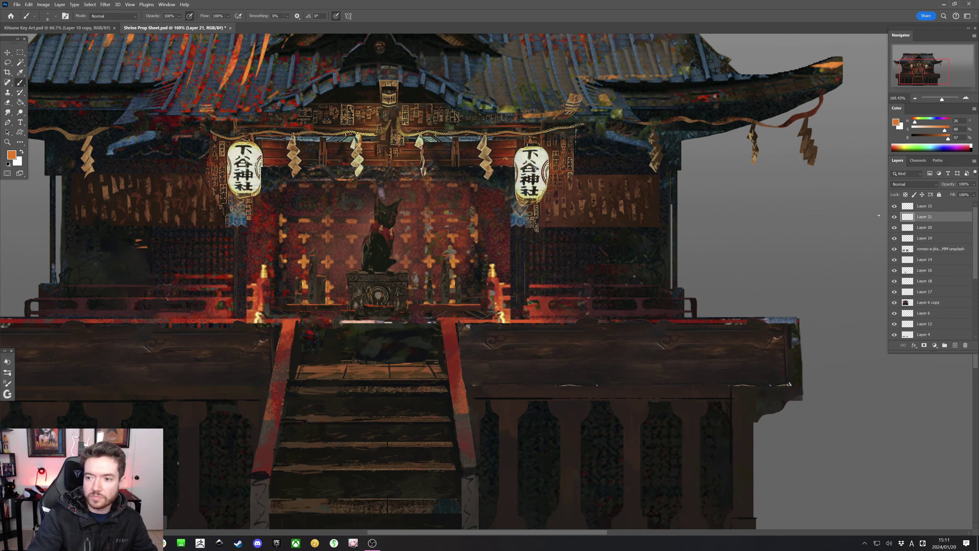
# Check Layer 21 against the whole shrine and add a new layer above it
pyautogui.scroll(-3, 672, 281)
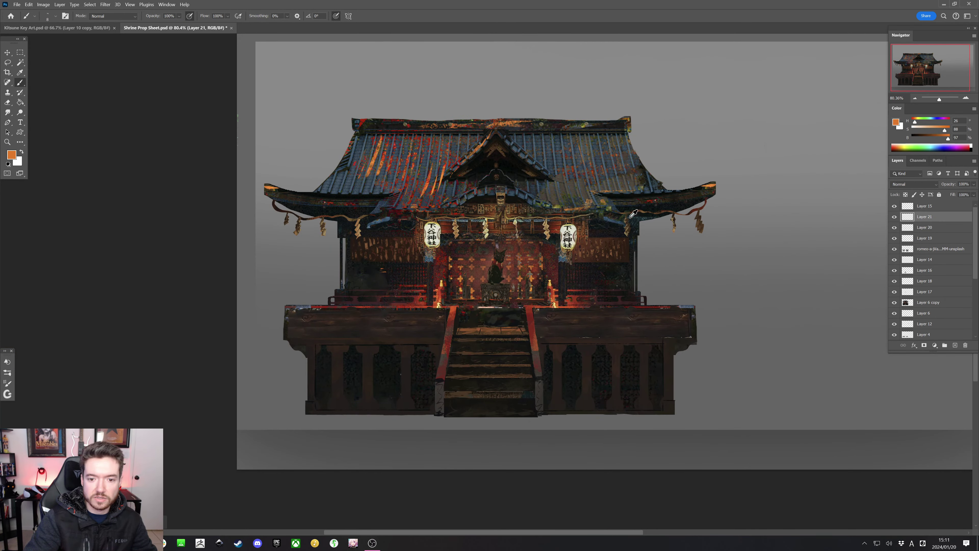
pyautogui.scroll(2, 665, 244)
pyautogui.click(11, 63)
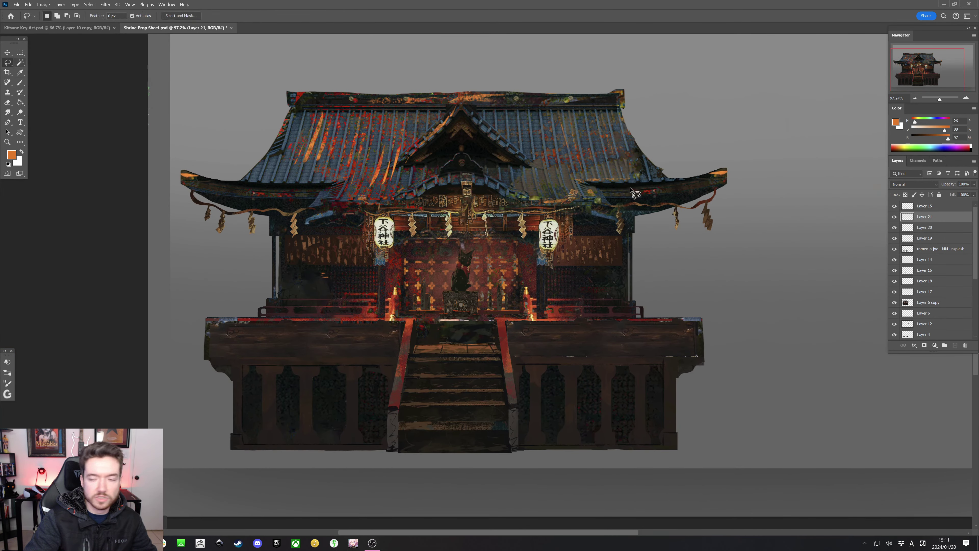
pyautogui.click(895, 217)
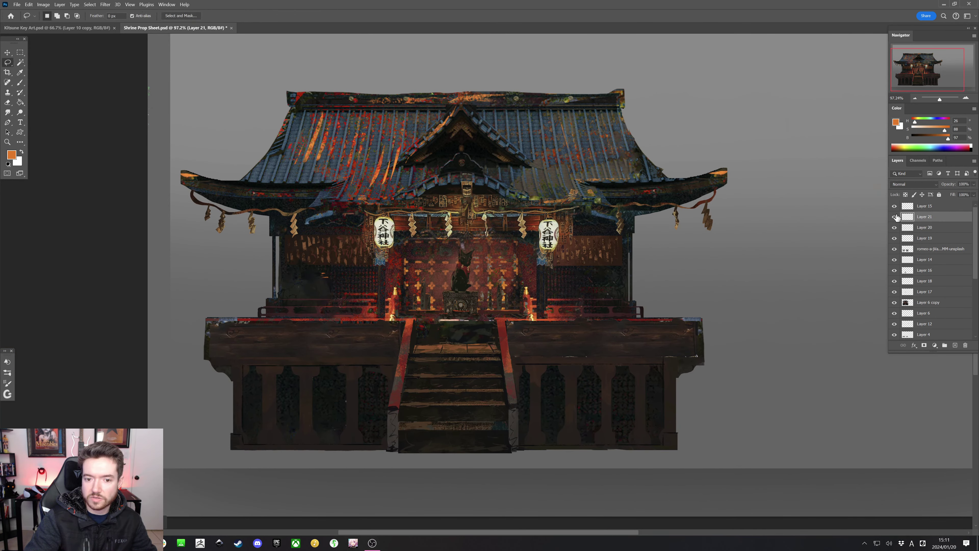
pyautogui.click(953, 349)
# Build a multi-part Lasso selection of small upright shapes on the pedestal, beside both its sides, and along the platform's stone markers
pyautogui.scroll(5, 625, 337)
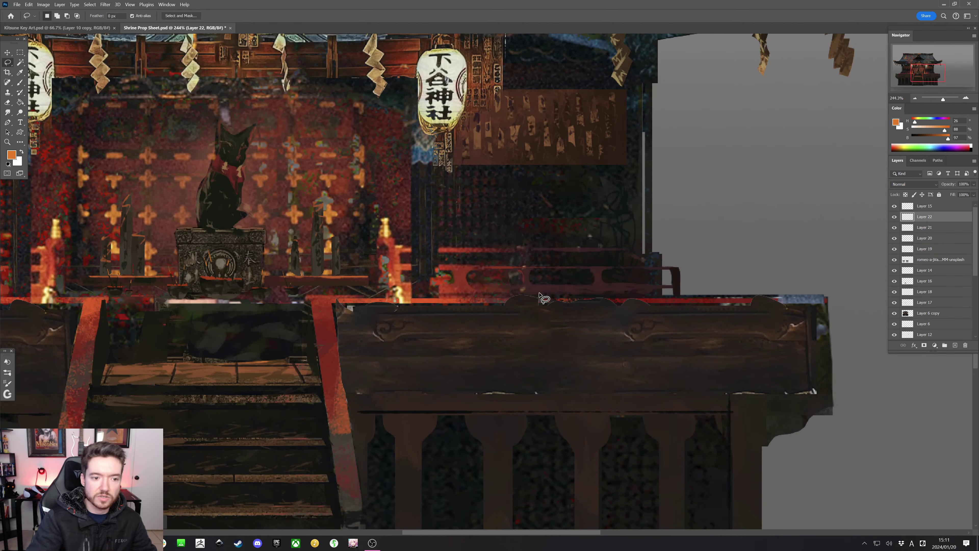
pyautogui.moveTo(331, 248); pyautogui.dragTo(464, 280)
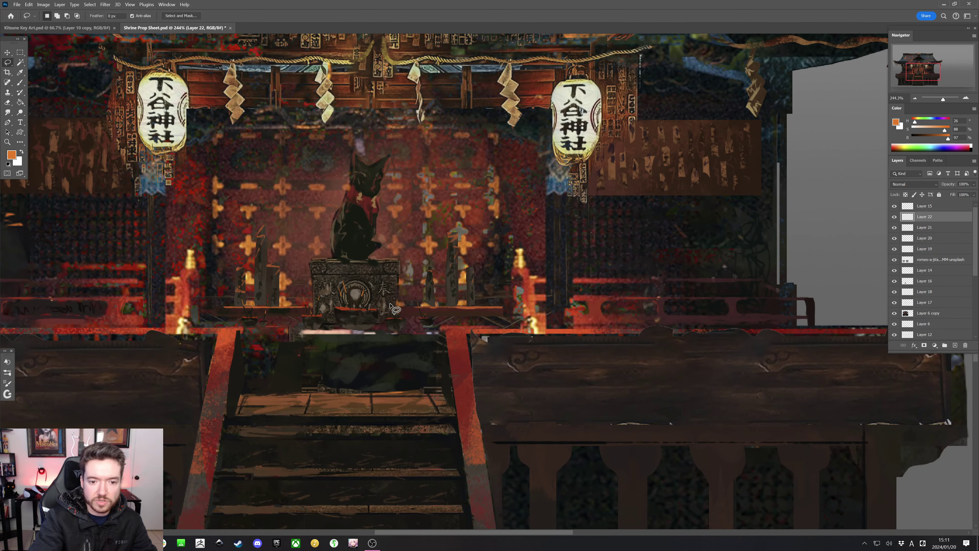
pyautogui.moveTo(386, 297)
pyautogui.mouseDown()
pyautogui.moveTo(401, 294)
pyautogui.moveTo(389, 319)
pyautogui.moveTo(387, 298)
pyautogui.moveTo(360, 288)
pyautogui.moveTo(366, 274)
pyautogui.moveTo(345, 295)
pyautogui.moveTo(336, 268)
pyautogui.moveTo(335, 293)
pyautogui.moveTo(338, 272)
pyautogui.moveTo(320, 304)
pyautogui.moveTo(301, 281)
pyautogui.moveTo(309, 297)
pyautogui.mouseUp()
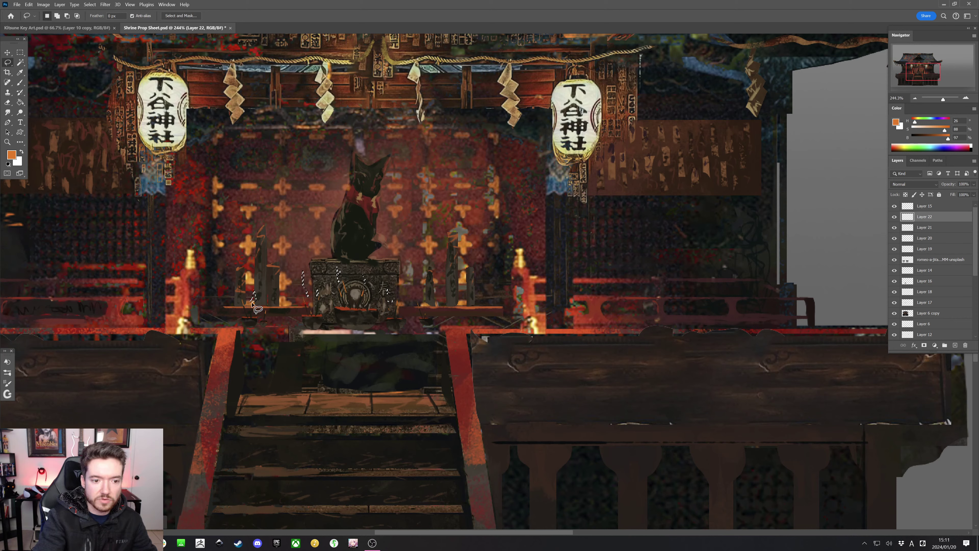
pyautogui.moveTo(255, 303)
pyautogui.mouseDown()
pyautogui.moveTo(246, 283)
pyautogui.moveTo(249, 306)
pyautogui.mouseUp()
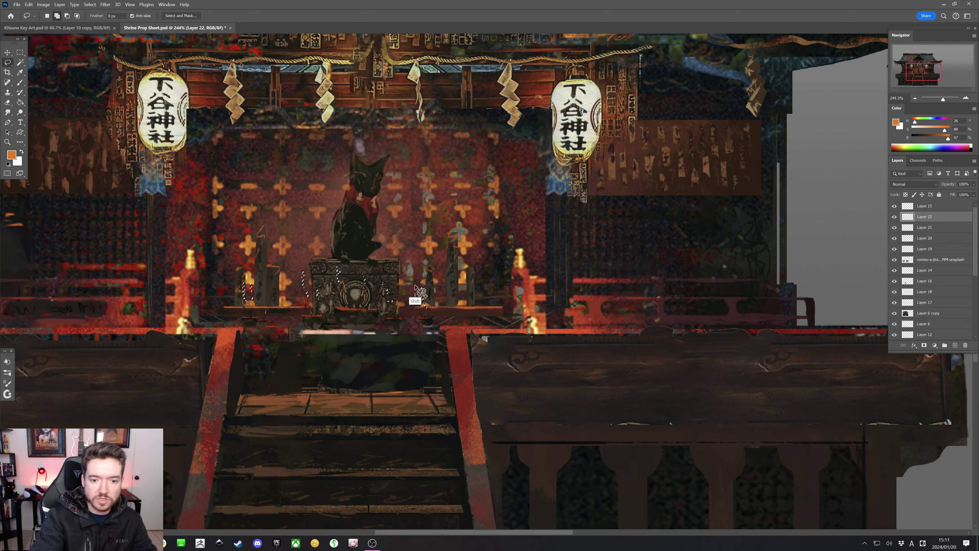
pyautogui.moveTo(423, 302); pyautogui.dragTo(423, 305)
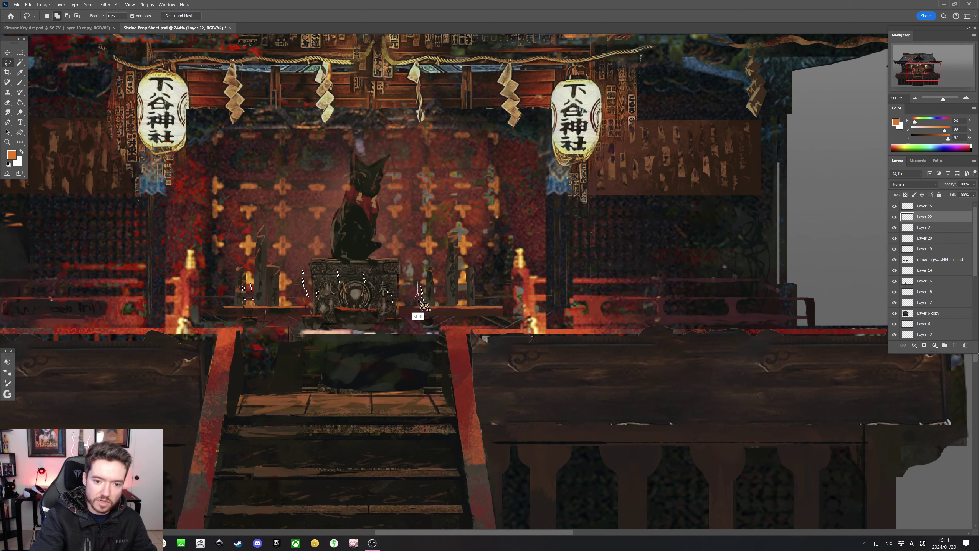
pyautogui.press('shift')
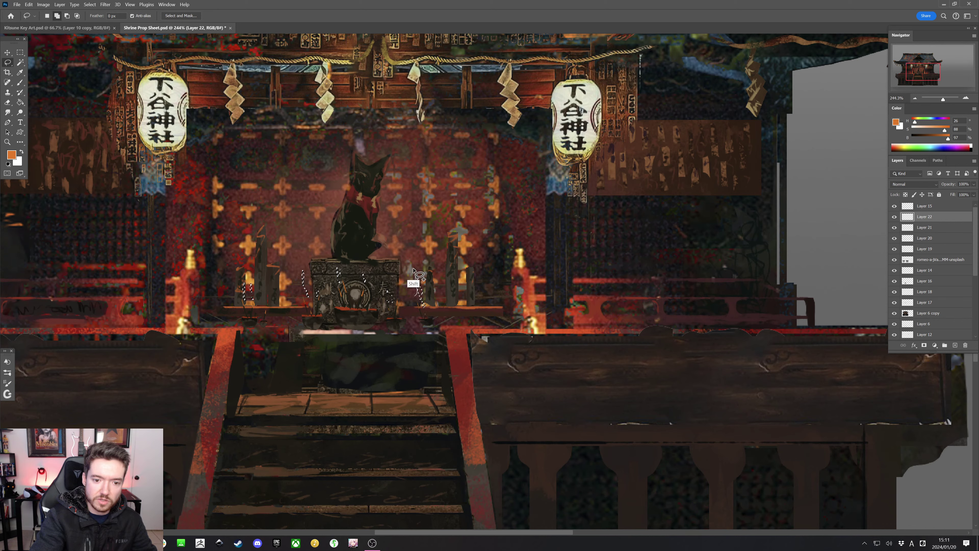
pyautogui.moveTo(417, 302)
pyautogui.mouseDown()
pyautogui.moveTo(426, 321)
pyautogui.moveTo(422, 258)
pyautogui.moveTo(422, 275)
pyautogui.mouseUp()
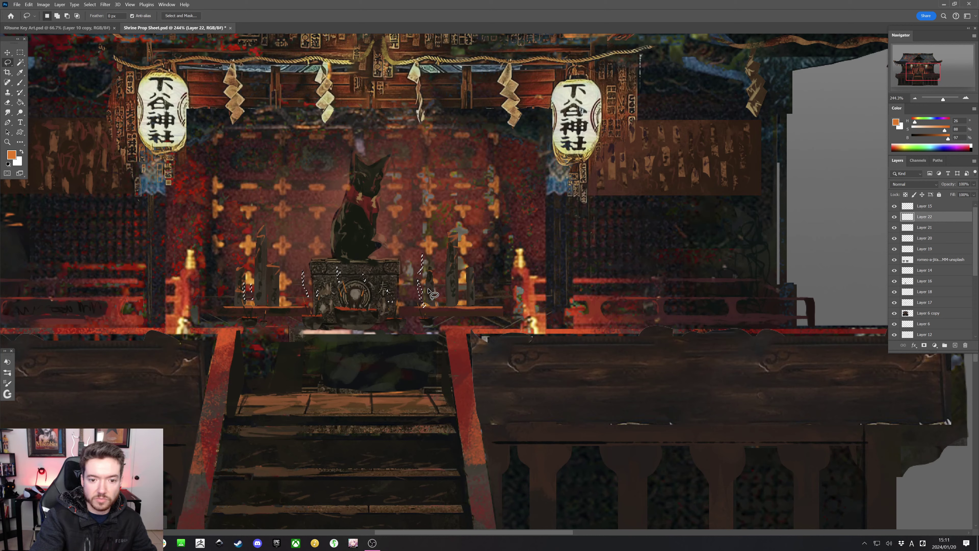
pyautogui.press('shift')
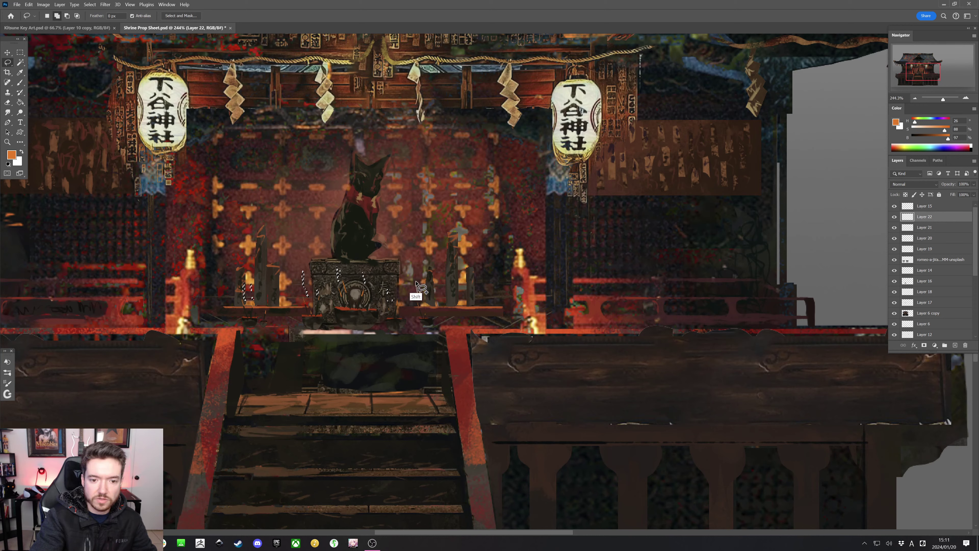
pyautogui.moveTo(418, 300)
pyautogui.mouseDown()
pyautogui.moveTo(421, 276)
pyautogui.moveTo(425, 294)
pyautogui.moveTo(423, 300)
pyautogui.mouseUp()
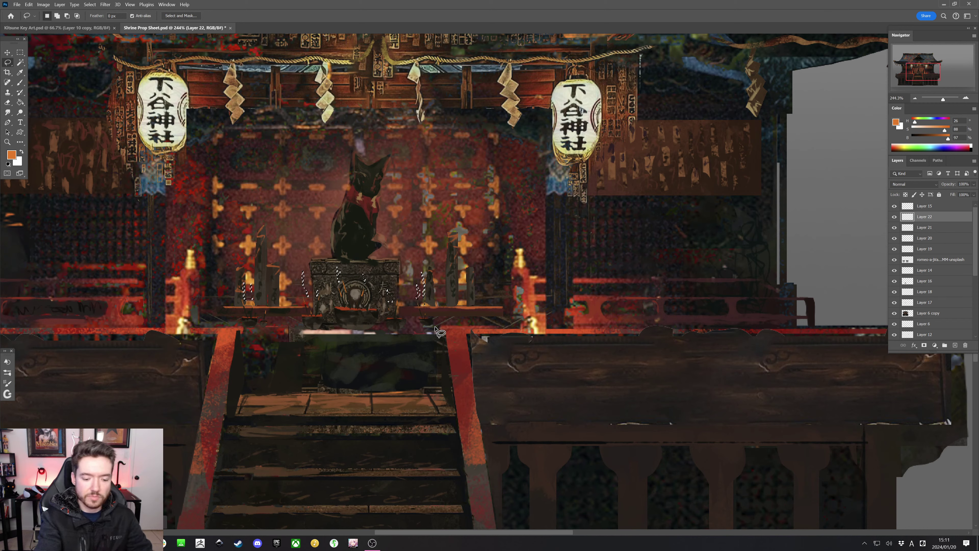
# Clear the selection outlines, sample near-black green from the stone marker beside the pedestal, and brush dark small forms with a larger brush
pyautogui.press('b')
pyautogui.hotkey('ctrl', 'd')
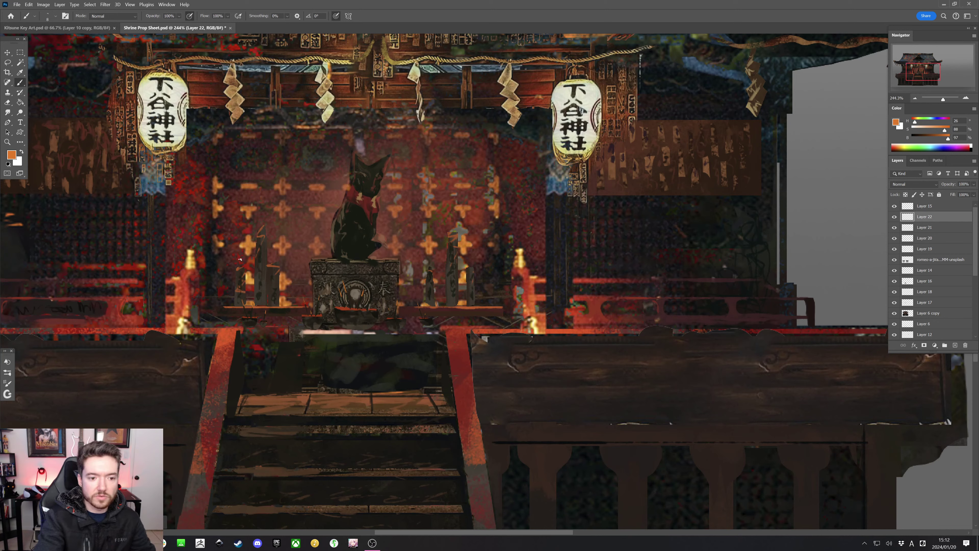
pyautogui.keyDown('alt'); pyautogui.click(261, 280); pyautogui.keyUp('alt')
pyautogui.press(']')
pyautogui.press(']')
pyautogui.press(']')
pyautogui.press(']')
pyautogui.press(']')
pyautogui.press(']')
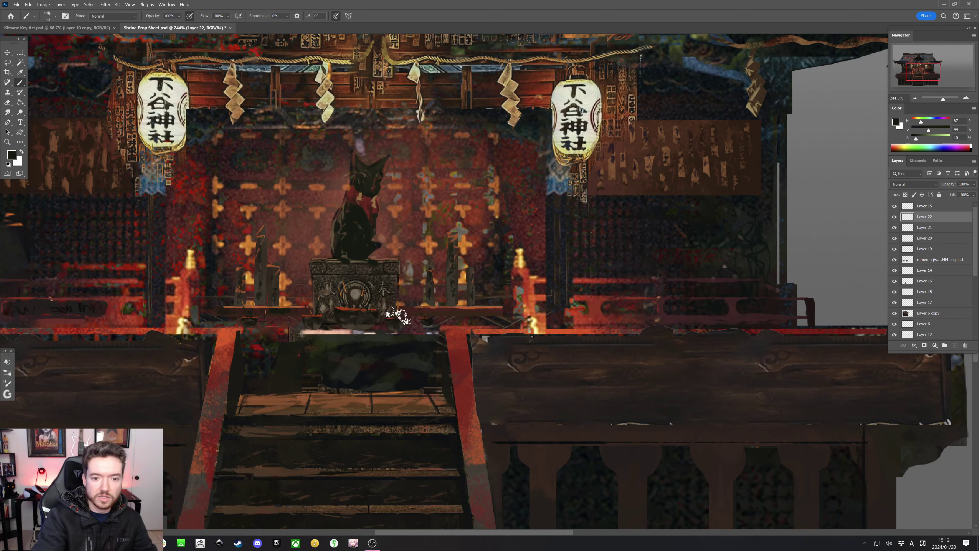
pyautogui.moveTo(303, 284); pyautogui.dragTo(303, 269)
pyautogui.moveTo(251, 294); pyautogui.dragTo(251, 282)
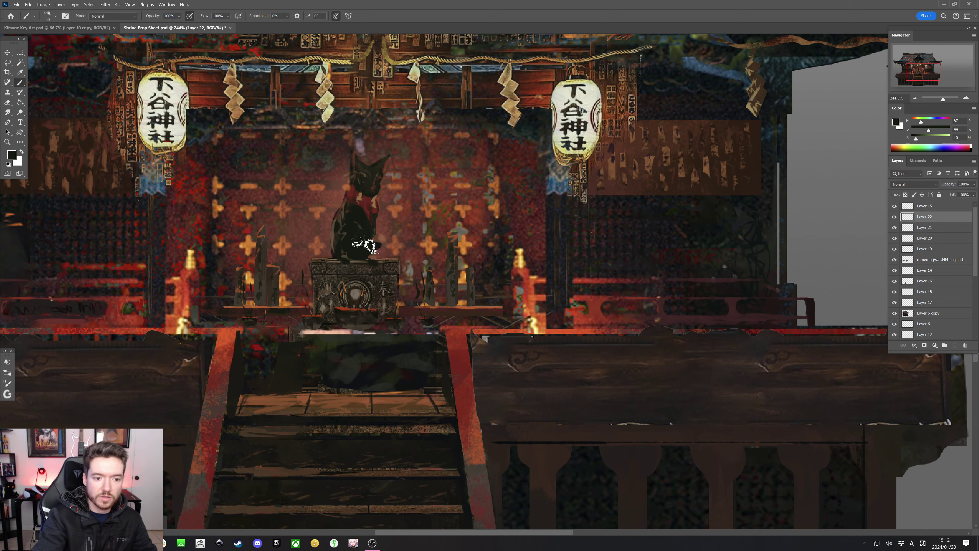
# Sample muted brown from the pedestal's edge and refine the small forms around it with a finer brush
pyautogui.press('[')
pyautogui.press('[')
pyautogui.press('[')
pyautogui.keyDown('alt'); pyautogui.click(313, 276); pyautogui.keyUp('alt')
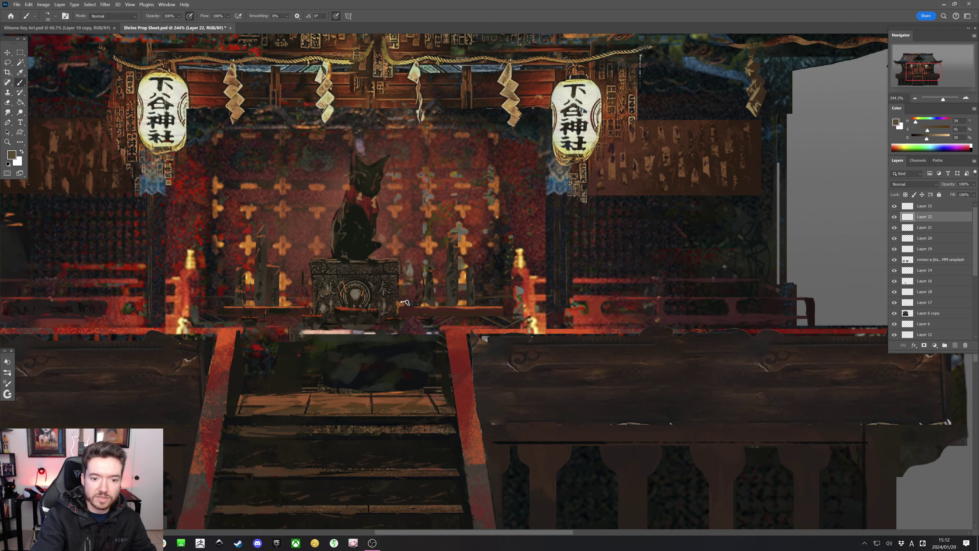
# Save the Shrine Prop Sheet, switch to the Kitsune Key Art document, and deselect the active selection around its background shrine
pyautogui.scroll(-6, 368, 313)
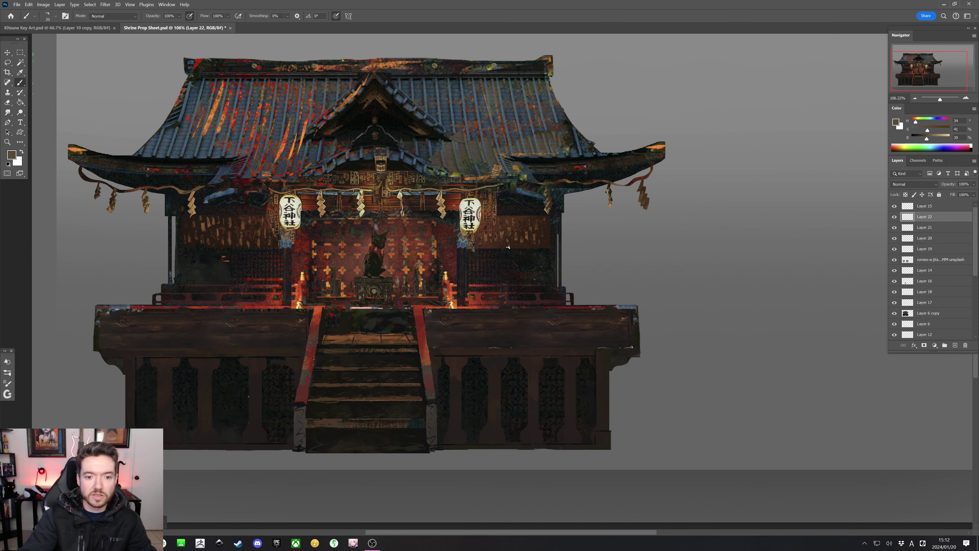
pyautogui.scroll(-4, 475, 254)
pyautogui.moveTo(529, 163); pyautogui.dragTo(481, 208)
pyautogui.scroll(3, 388, 338)
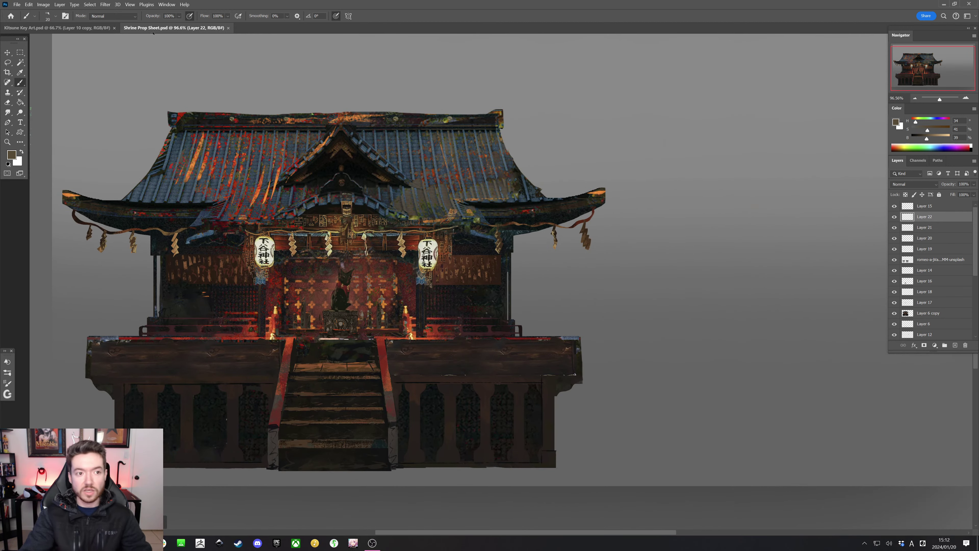
pyautogui.click(57, 28)
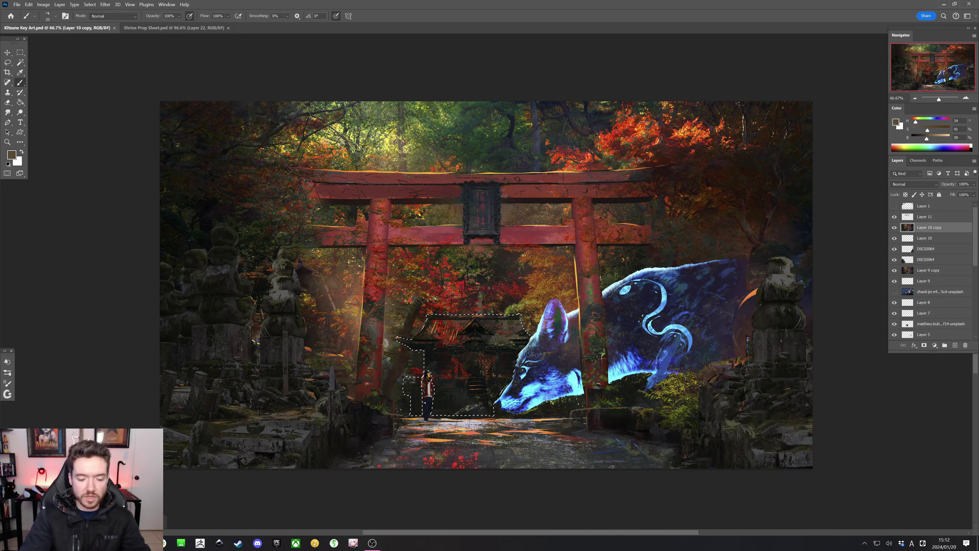
pyautogui.hotkey('ctrl', 'd')
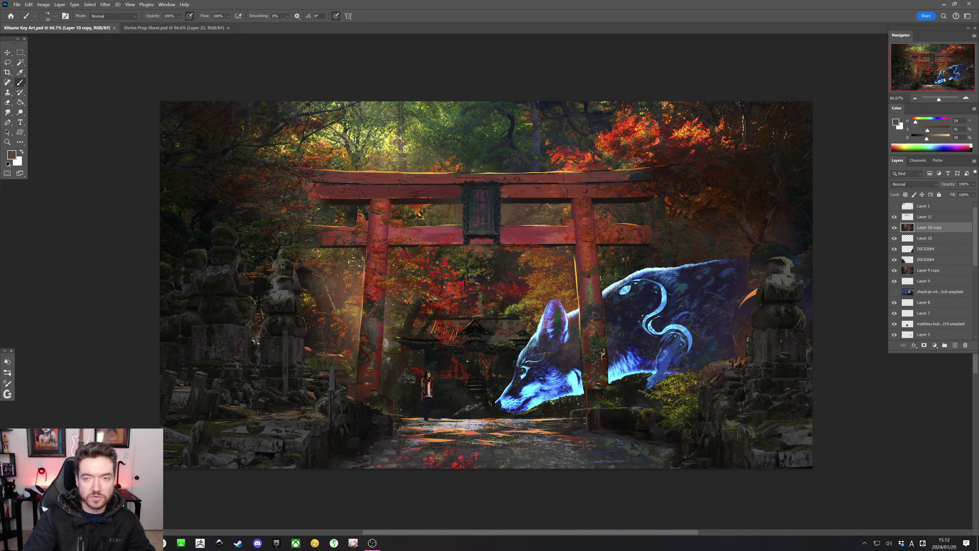
# Examine the key art's mossy rocks, stone monuments, torii gate, and background shrine up close and as a whole
pyautogui.scroll(5, 786, 414)
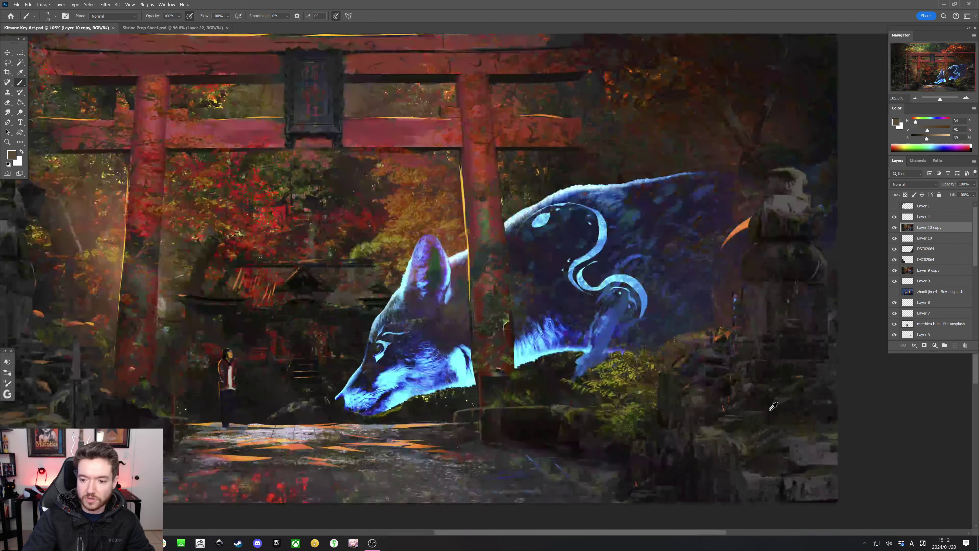
pyautogui.moveTo(714, 406); pyautogui.dragTo(714, 293)
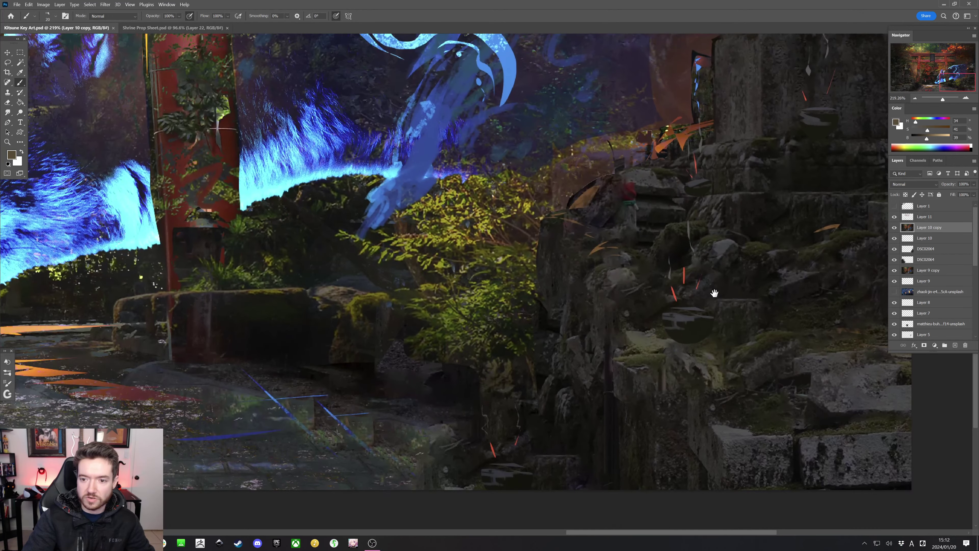
pyautogui.hscroll(-10, 514, 439)
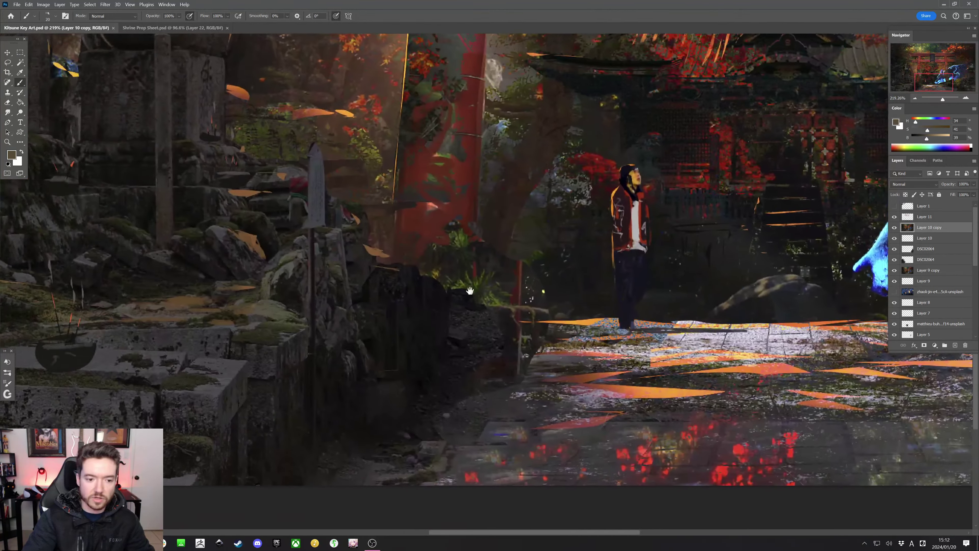
pyautogui.moveTo(470, 290); pyautogui.dragTo(537, 421)
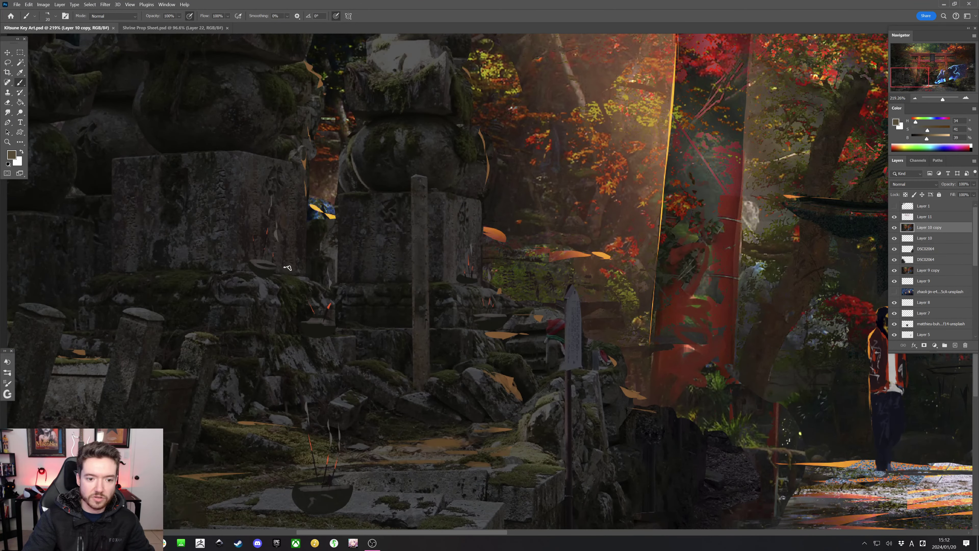
pyautogui.scroll(-3, 594, 300)
pyautogui.moveTo(625, 198); pyautogui.dragTo(284, 210)
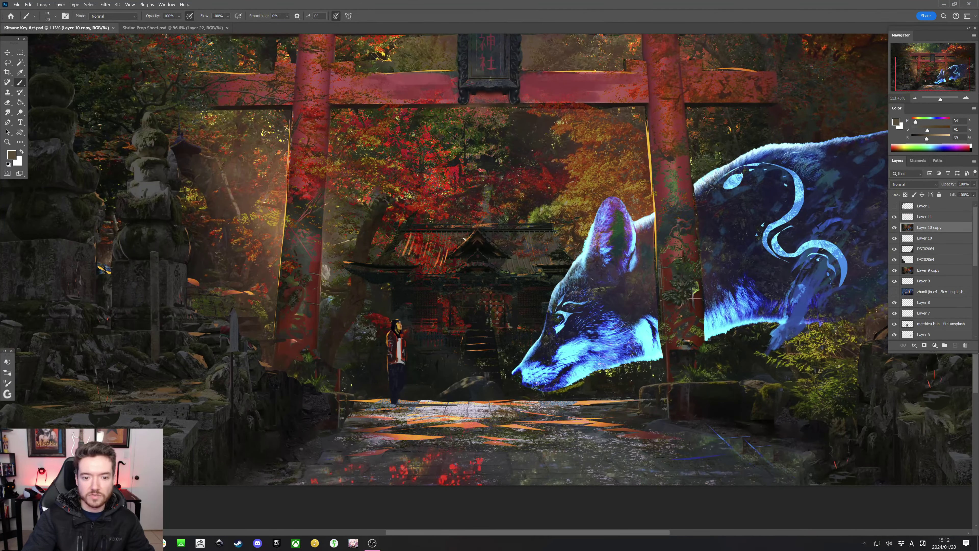
pyautogui.scroll(-4, 464, 239)
pyautogui.scroll(2, 481, 275)
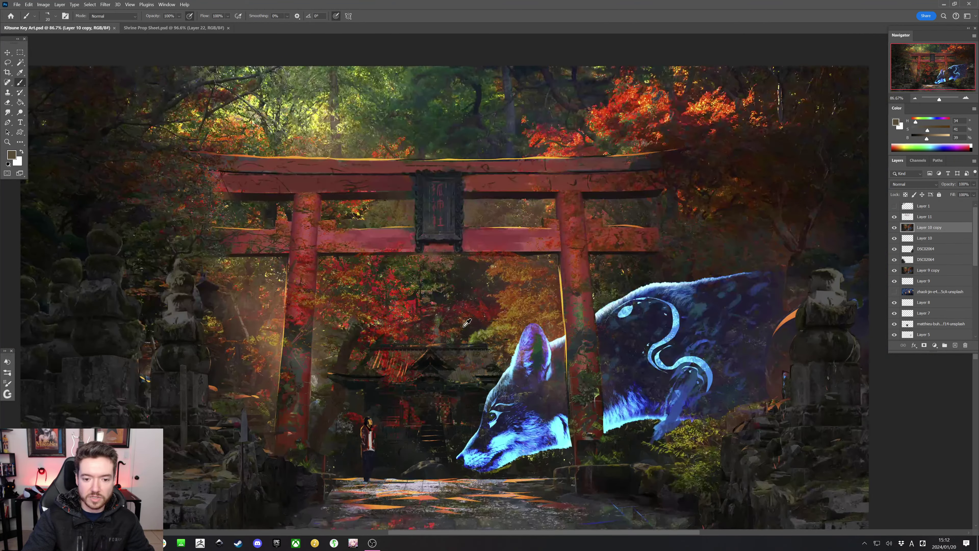
# Compare the shrine on the Shrine Prop Sheet with the Kitsune Key Art scene, finishing on the prop sheet
pyautogui.moveTo(518, 314); pyautogui.dragTo(523, 281)
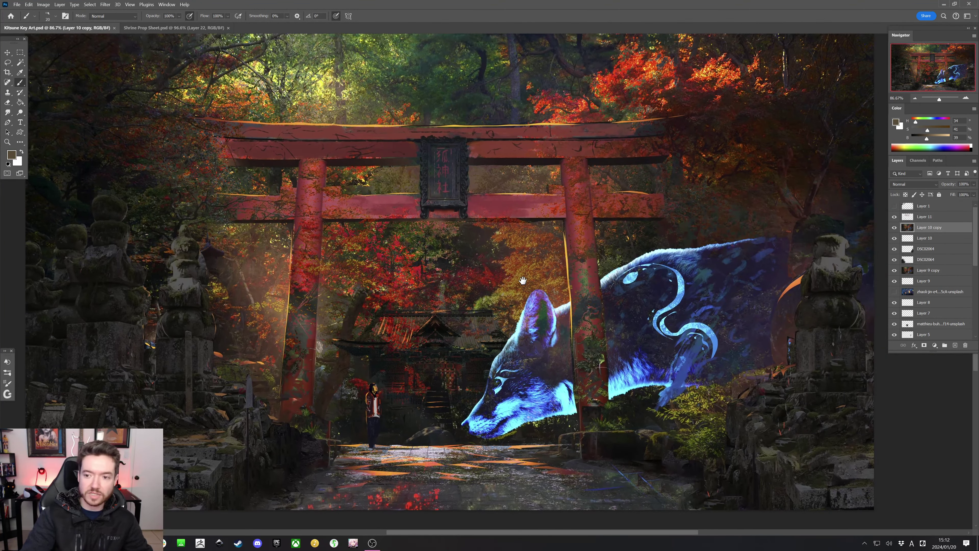
pyautogui.click(161, 29)
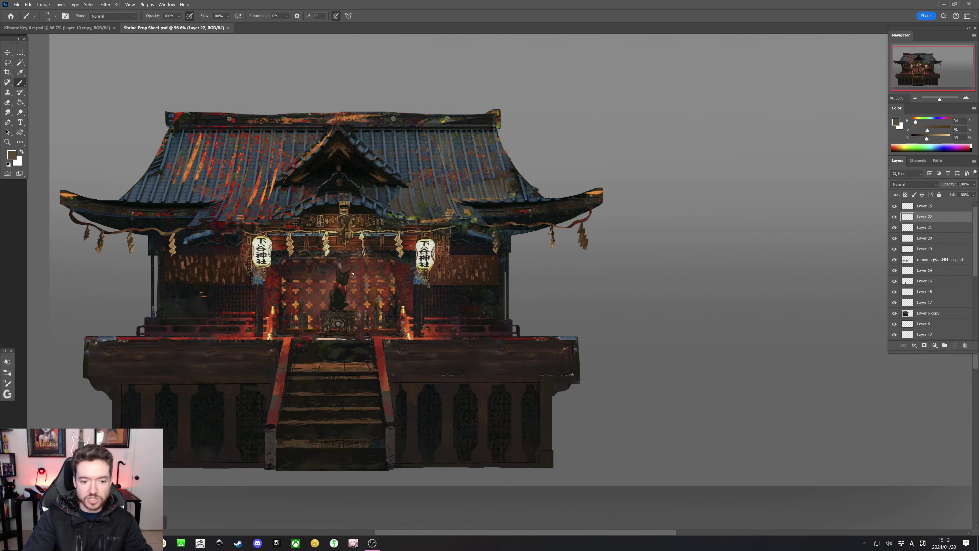
pyautogui.click(57, 28)
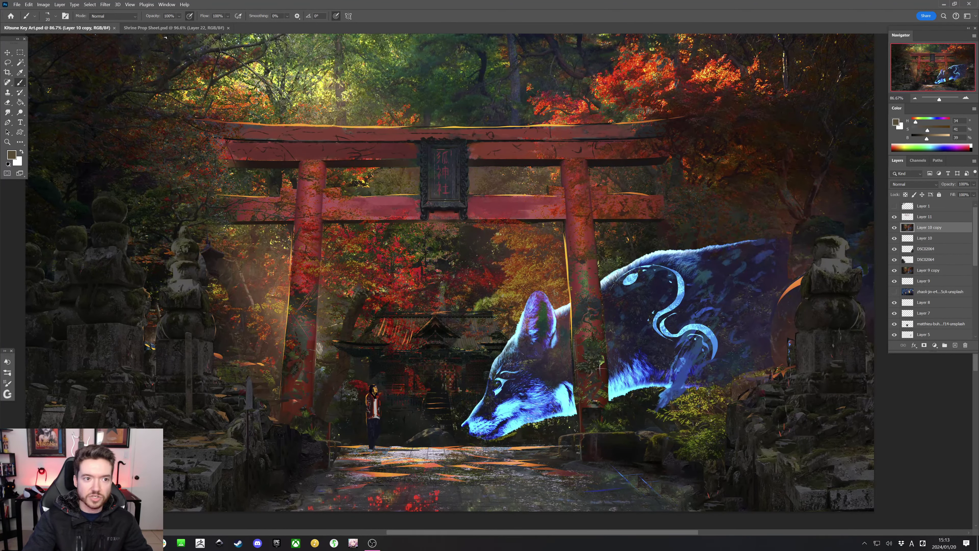
pyautogui.click(167, 27)
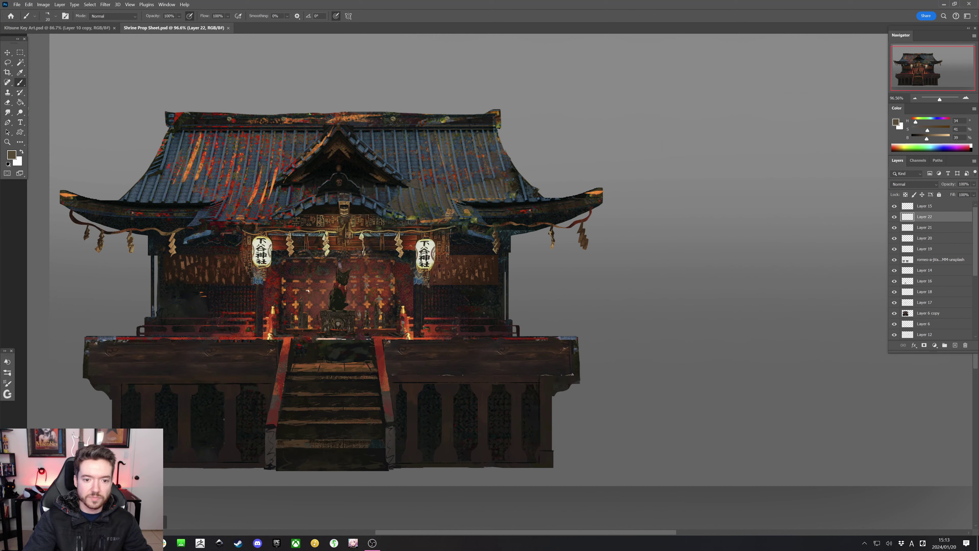
pyautogui.click(70, 28)
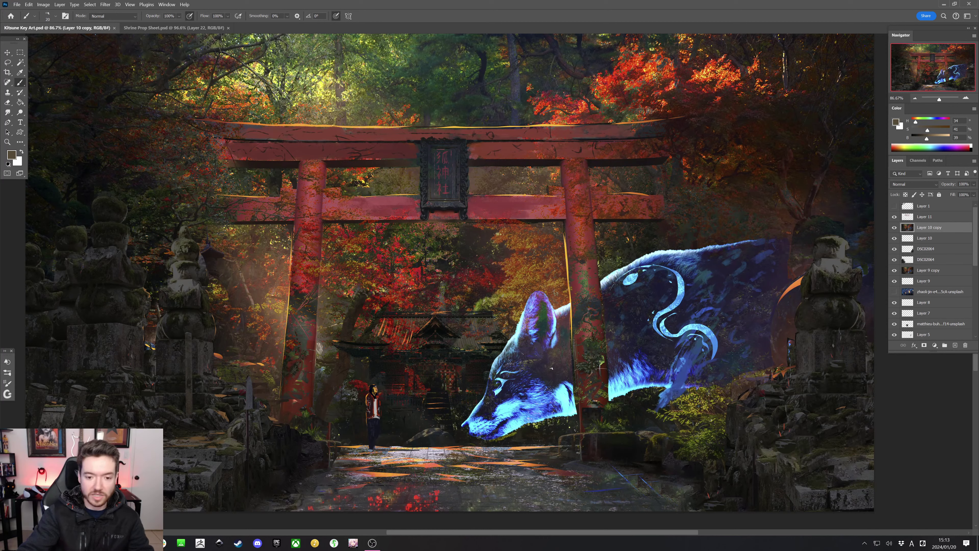
pyautogui.click(139, 28)
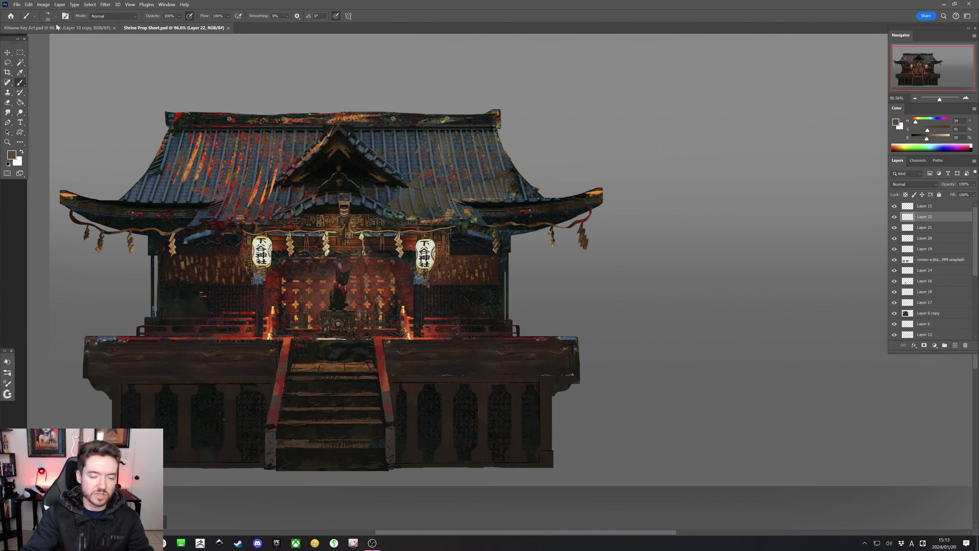
pyautogui.moveTo(359, 202); pyautogui.dragTo(461, 204)
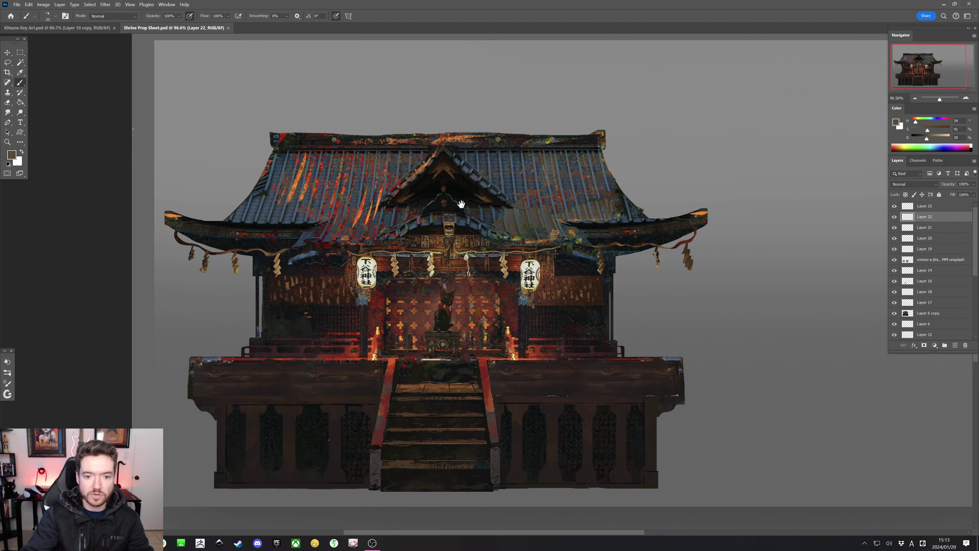
# Select a narrow vertical strip beside the shrine's left lantern, brush it with sampled near-black blue, and clear the selection
pyautogui.click(20, 52)
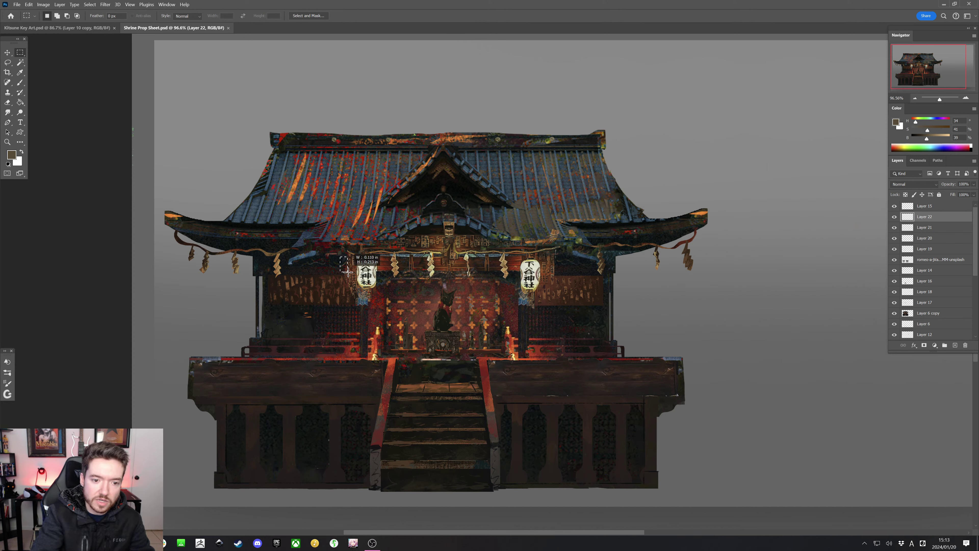
pyautogui.moveTo(342, 256); pyautogui.dragTo(348, 274)
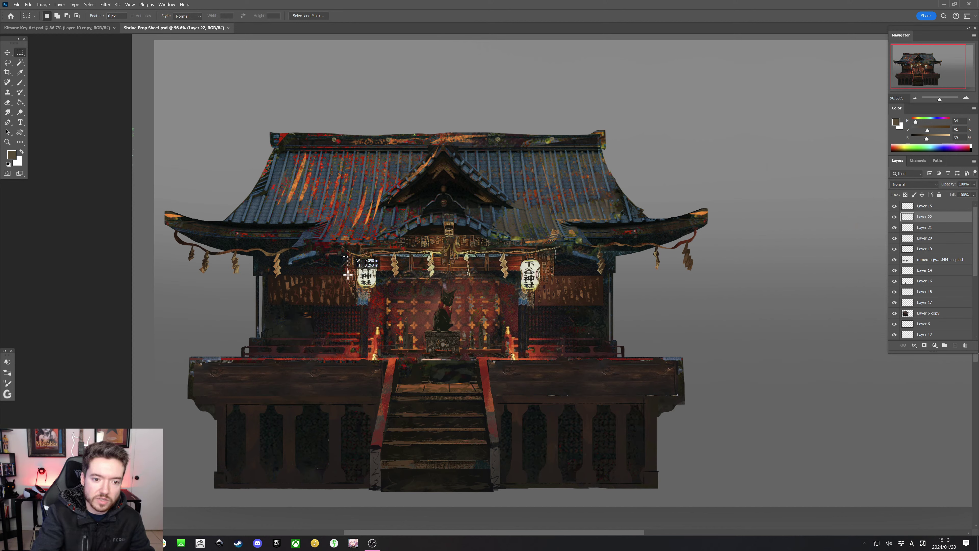
pyautogui.press('b')
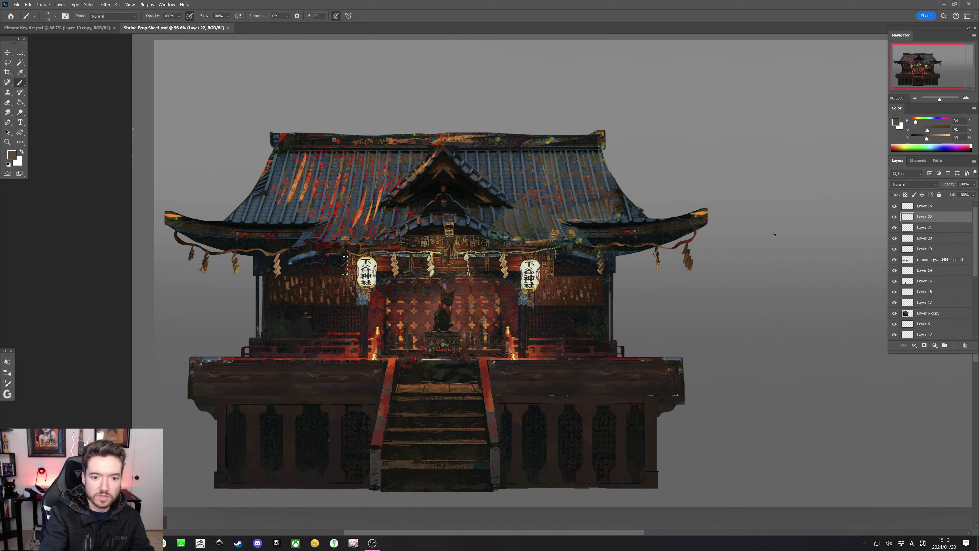
pyautogui.keyDown('alt'); pyautogui.click(345, 269); pyautogui.keyUp('alt')
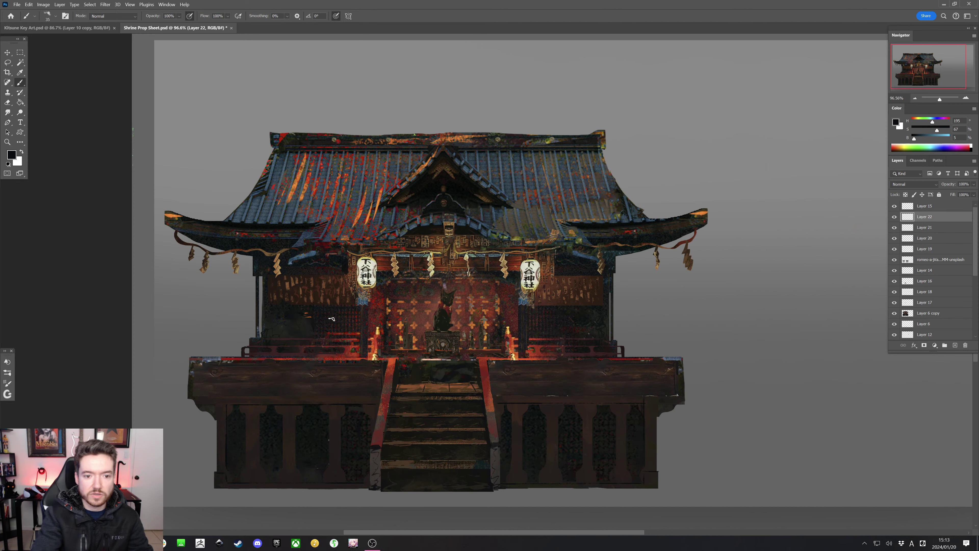
# Sample warm brown beside the left lantern, add fine touches there with a smaller brush, and save the Shrine Prop Sheet
pyautogui.press('alt')
pyautogui.keyDown('alt'); pyautogui.click(353, 286); pyautogui.keyUp('alt')
pyautogui.press('[')
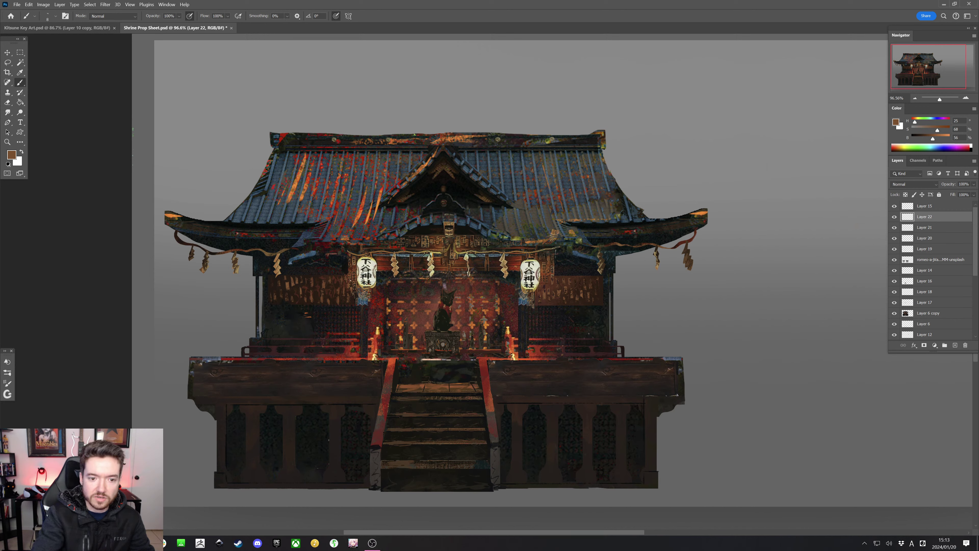
pyautogui.hotkey('ctrl', 's')
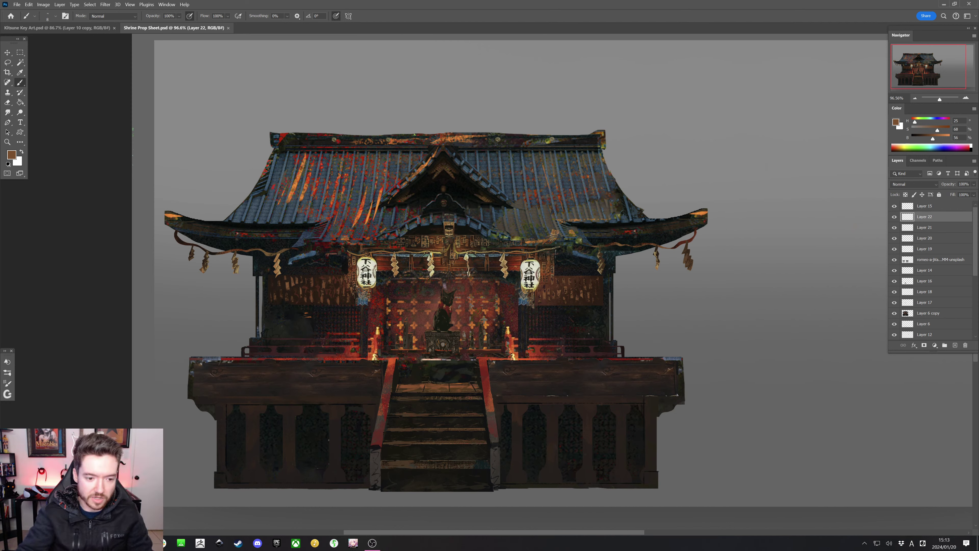
# Sample near-black green from the base's left lattice panel and paint straight shadow lines beneath the left platform beam, enlarging the brush
pyautogui.press('alt')
pyautogui.keyDown('alt'); pyautogui.click(232, 413); pyautogui.keyUp('alt')
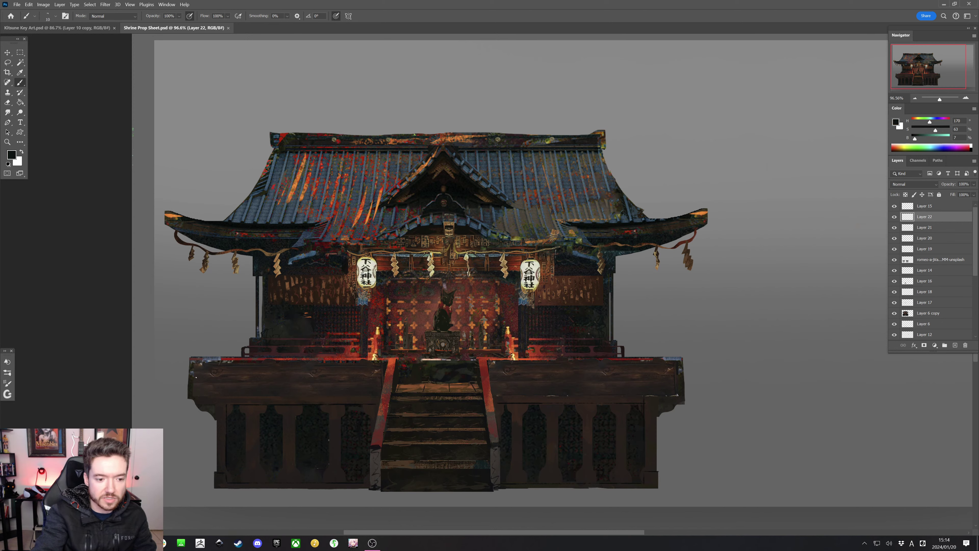
pyautogui.click(195, 389)
pyautogui.press('shift')
pyautogui.moveTo(237, 401); pyautogui.dragTo(349, 405)
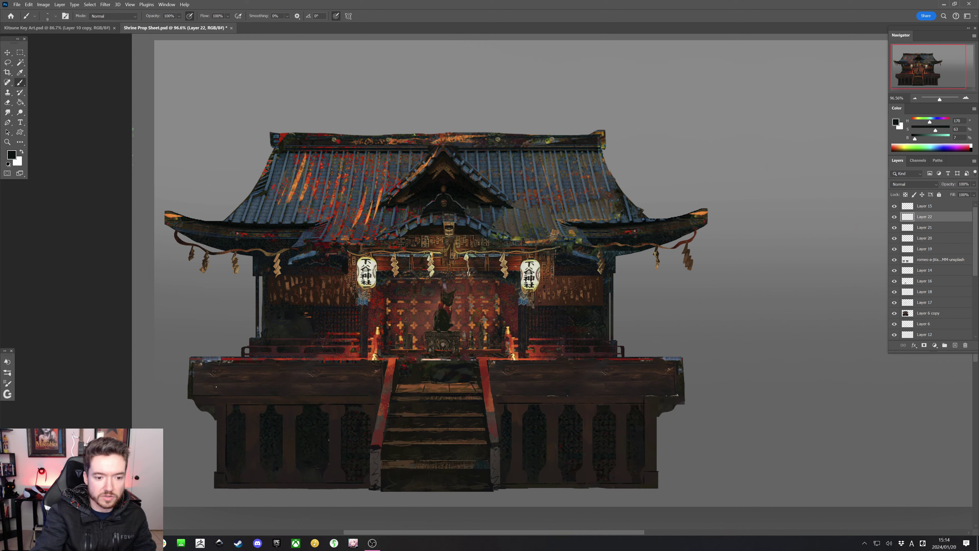
pyautogui.press(']')
pyautogui.moveTo(197, 387); pyautogui.dragTo(360, 404)
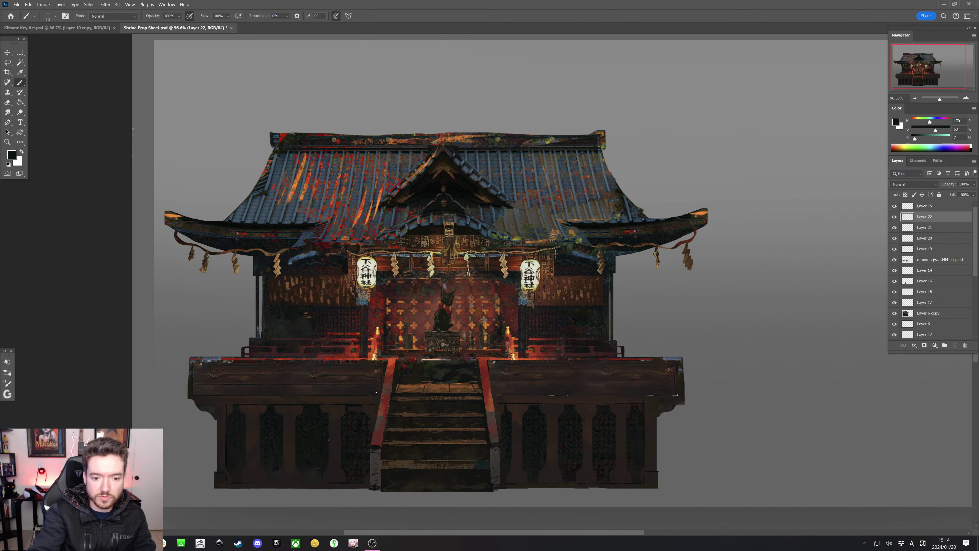
# Carry the dark shadow line beneath the right platform beam and cover its light specks with sampled dark olive tones
pyautogui.press('shift')
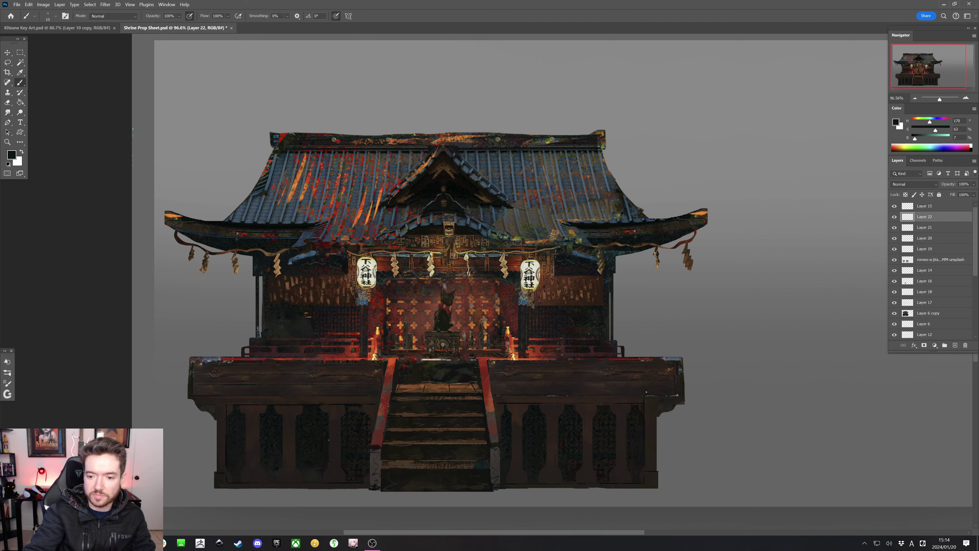
pyautogui.keyDown('alt'); pyautogui.click(646, 395); pyautogui.keyUp('alt')
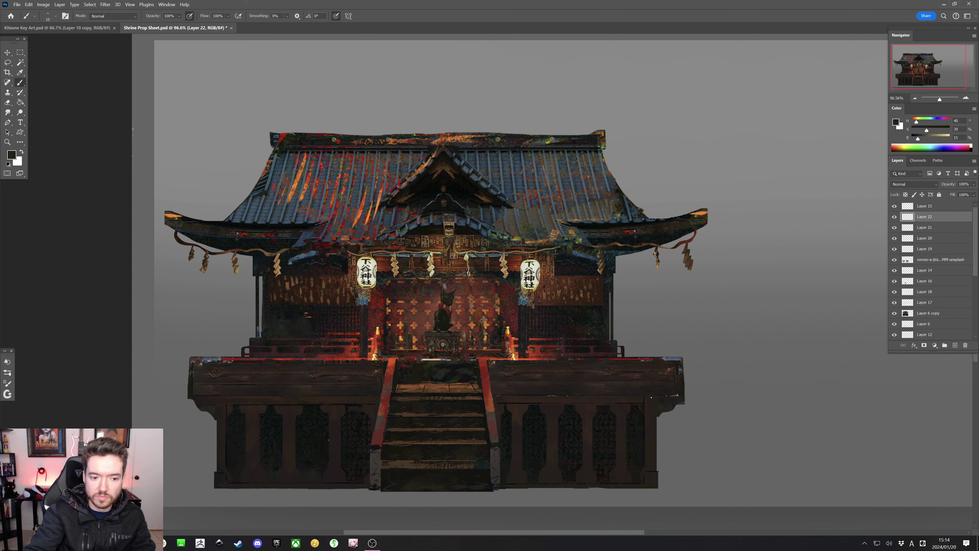
pyautogui.keyDown('alt'); pyautogui.click(637, 407); pyautogui.keyUp('alt')
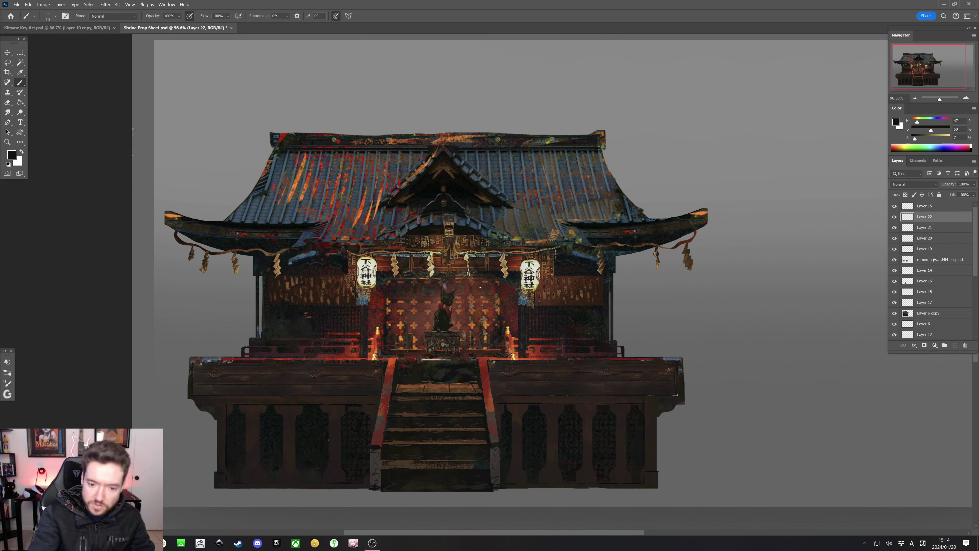
# Cover the pale edge at the top of the stairs with sampled dark gray and add straight reddish-brown strokes sampled near the right lantern
pyautogui.press(']')
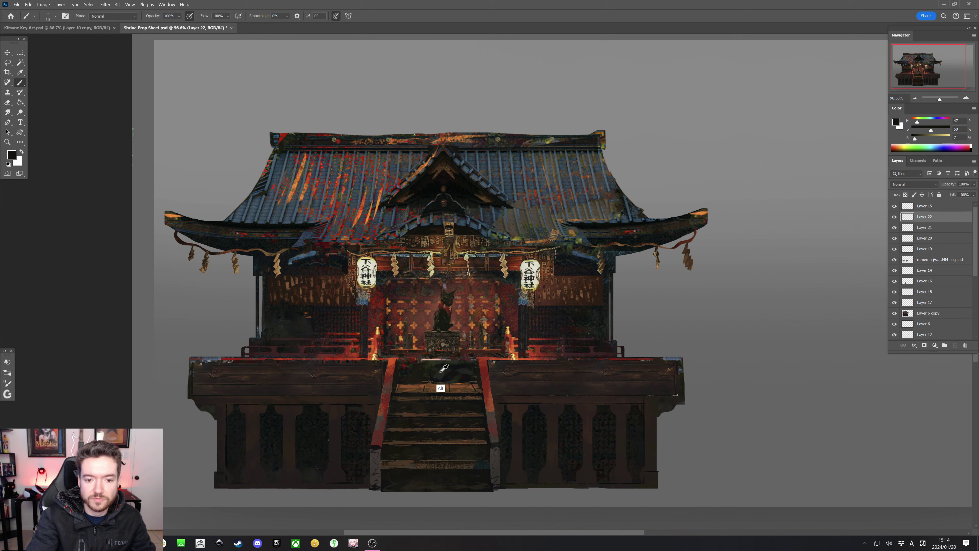
pyautogui.keyDown('alt'); pyautogui.click(435, 365); pyautogui.keyUp('alt')
pyautogui.keyDown('alt'); pyautogui.click(424, 363); pyautogui.keyUp('alt')
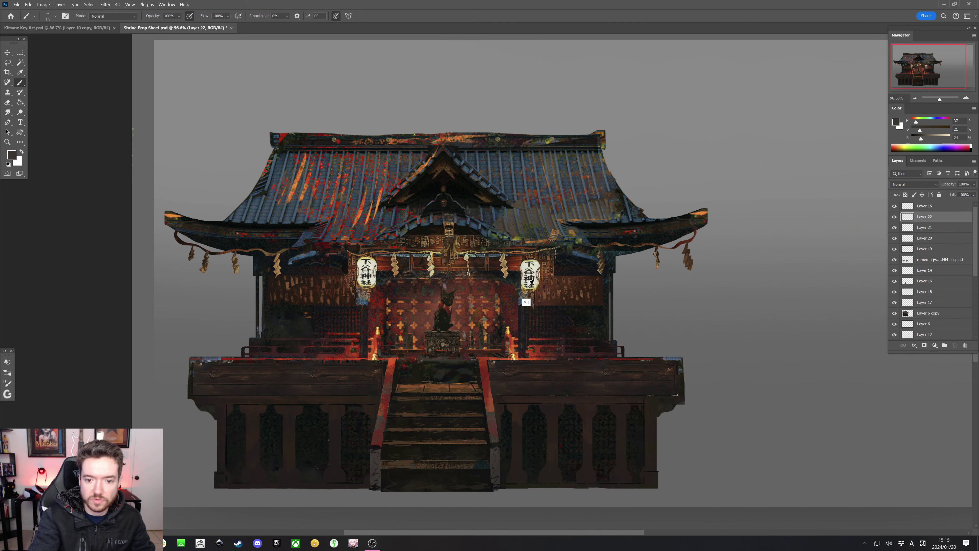
pyautogui.keyDown('alt'); pyautogui.click(518, 268); pyautogui.keyUp('alt')
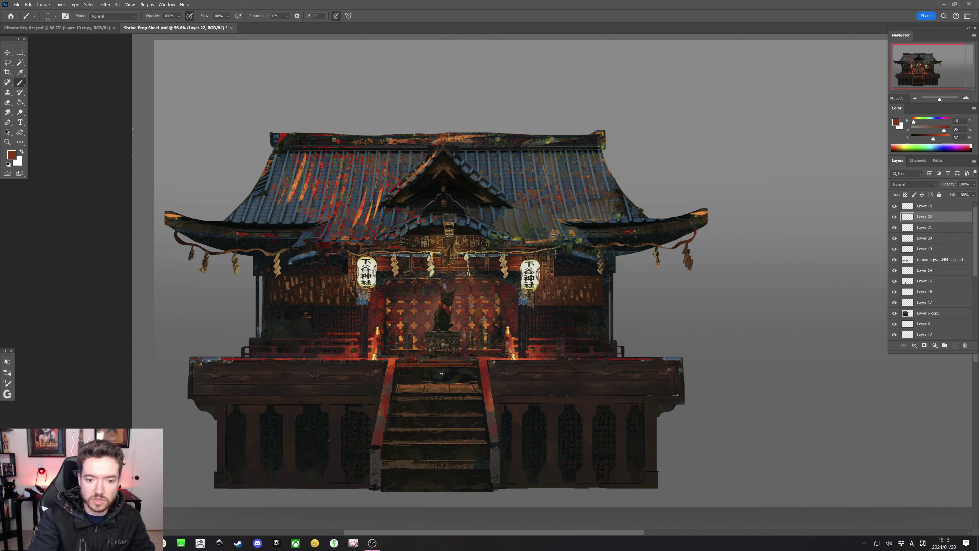
pyautogui.keyDown('shift'); pyautogui.click(475, 365); pyautogui.keyUp('shift')
pyautogui.press('[')
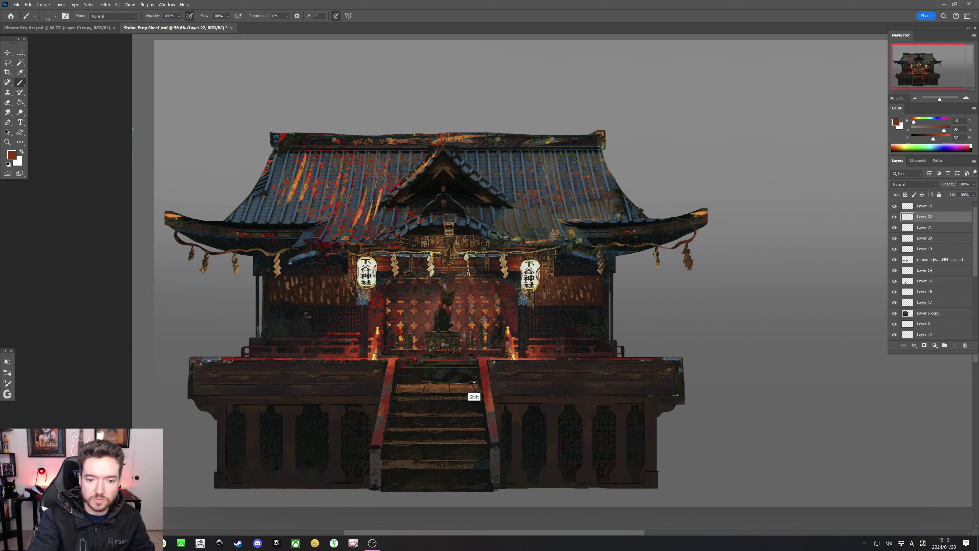
# Sample bright orange from the glowing platform edge, touch up the top of the stairs, and save the Shrine Prop Sheet
pyautogui.keyDown('alt'); pyautogui.click(500, 359); pyautogui.keyUp('alt')
pyautogui.keyDown('alt'); pyautogui.click(517, 357); pyautogui.keyUp('alt')
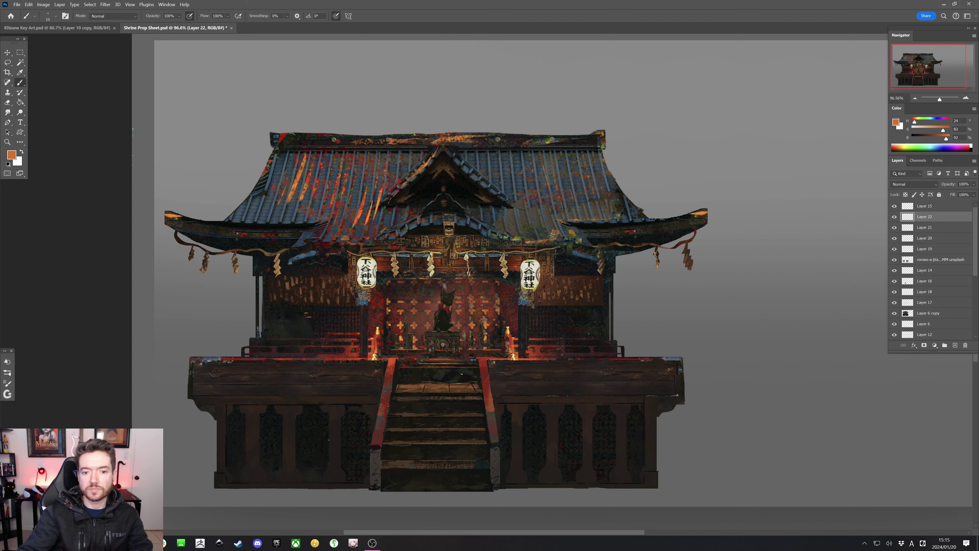
pyautogui.hotkey('ctrl', 's')
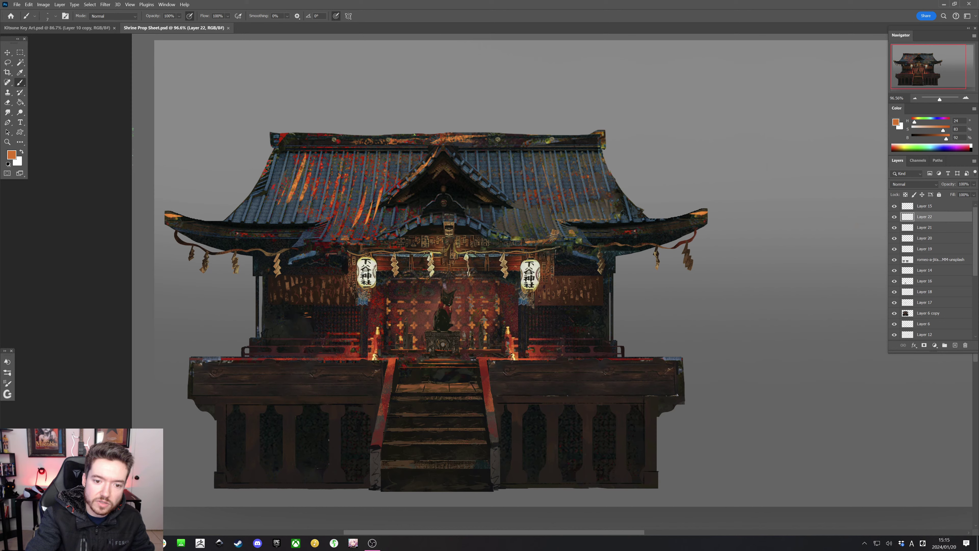
# Paint tiny orange rim highlights on the fox statue's head and neck with a finer brush
pyautogui.press('[')
pyautogui.moveTo(451, 299); pyautogui.dragTo(450, 303)
pyautogui.moveTo(451, 302); pyautogui.dragTo(449, 305)
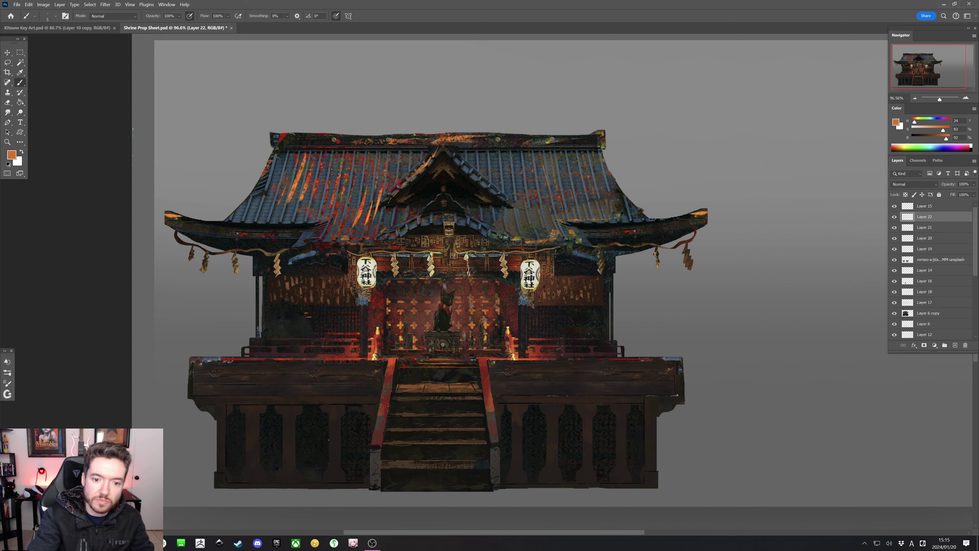
pyautogui.press('shift')
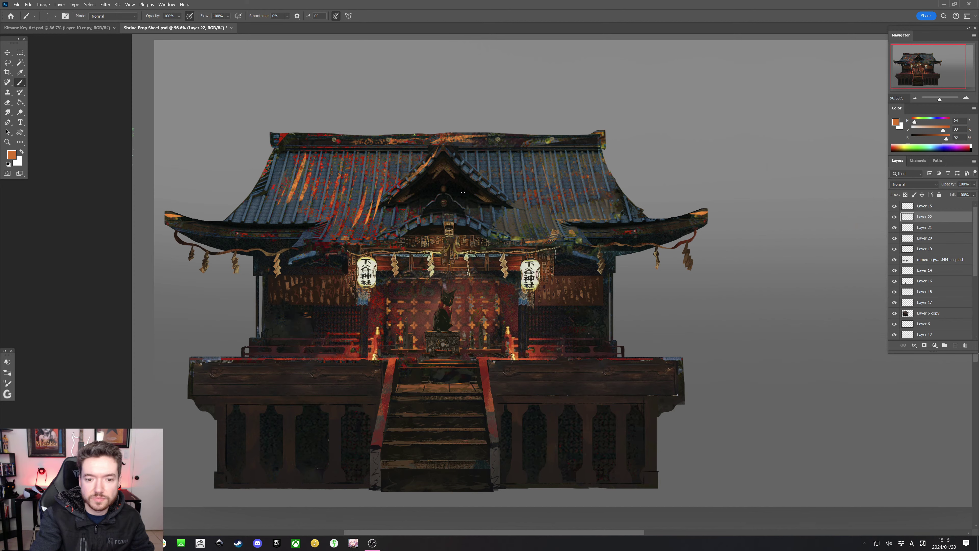
# Sample dark olive from the fox statue and muted red-brown behind its ears, refine its silhouette, and save the prop sheet
pyautogui.keyDown('alt'); pyautogui.click(448, 326); pyautogui.keyUp('alt')
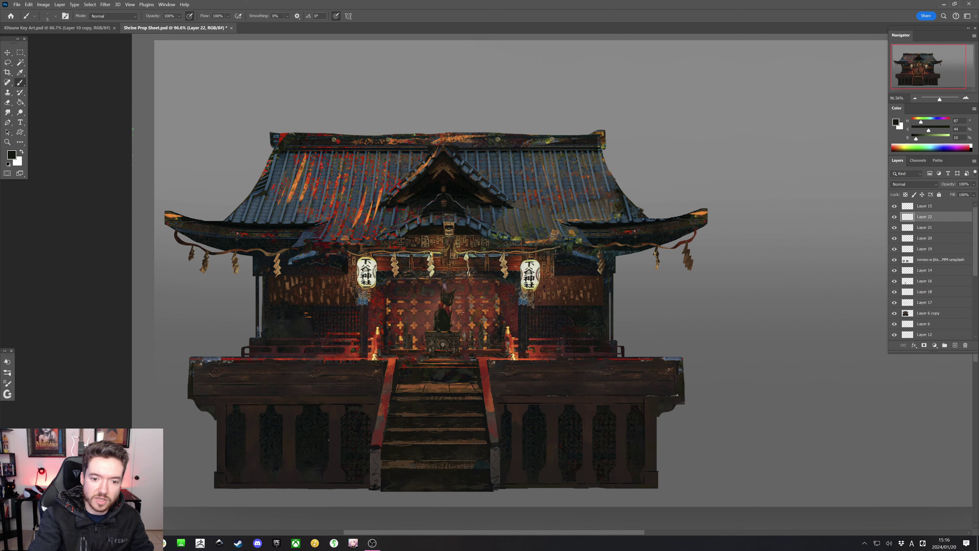
pyautogui.keyDown('alt'); pyautogui.click(450, 290); pyautogui.keyUp('alt')
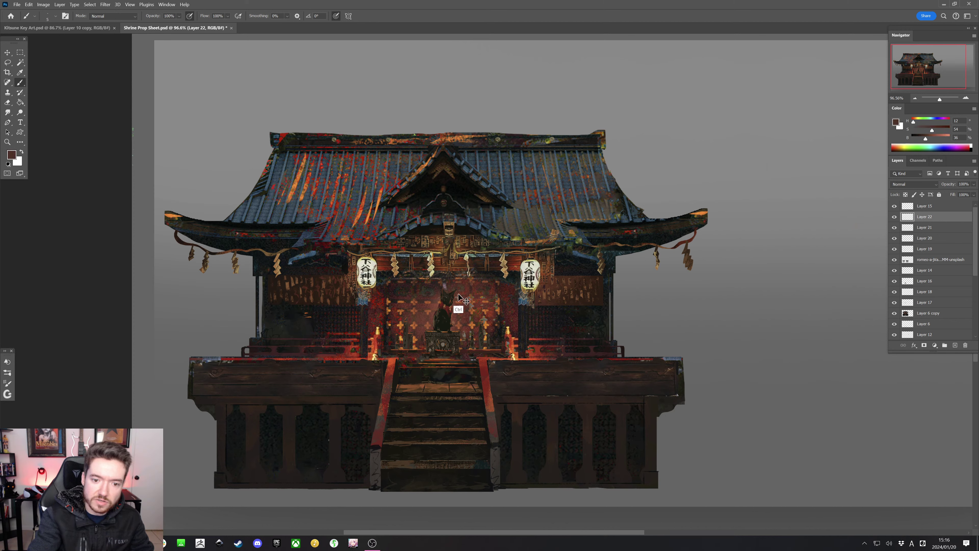
pyautogui.hotkey('ctrl', 's')
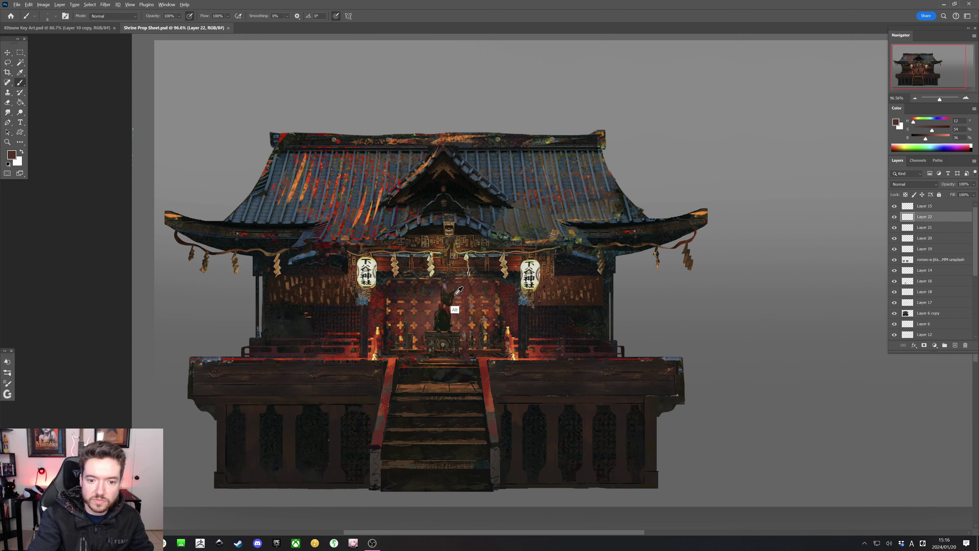
# Reshape the fox statue's ears and muzzle using reddish browns and dark greens sampled around its head
pyautogui.keyDown('alt'); pyautogui.click(452, 294); pyautogui.keyUp('alt')
pyautogui.moveTo(452, 295); pyautogui.dragTo(446, 289)
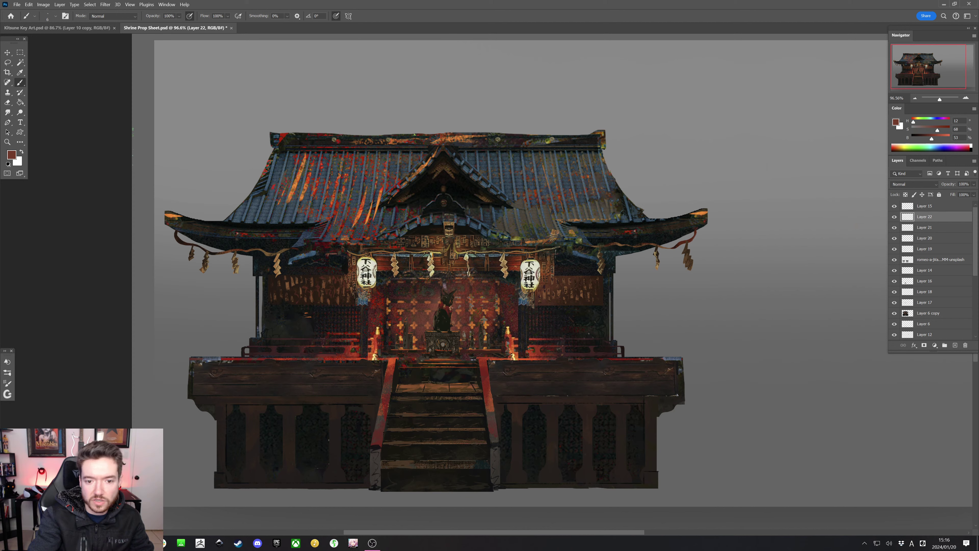
pyautogui.keyDown('alt'); pyautogui.click(450, 302); pyautogui.keyUp('alt')
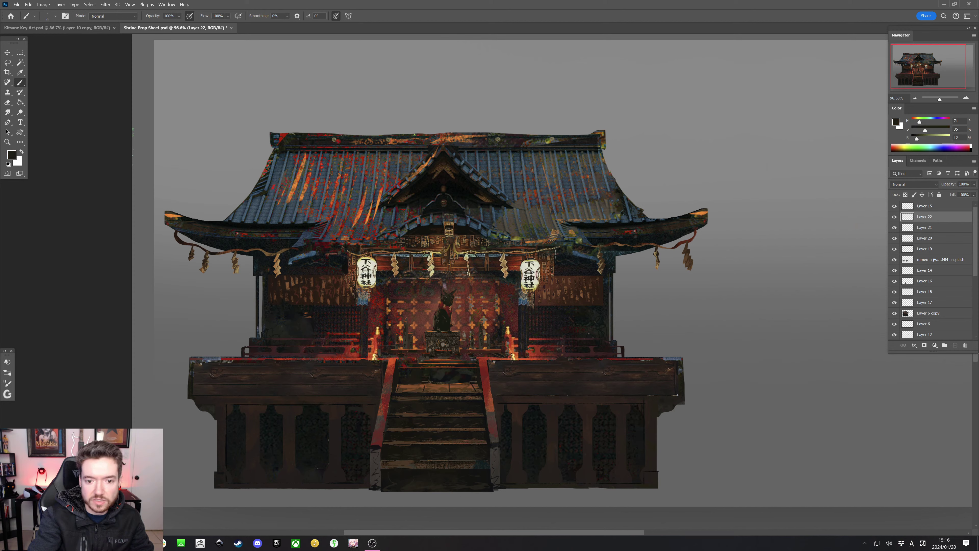
pyautogui.keyDown('alt'); pyautogui.click(451, 299); pyautogui.keyUp('alt')
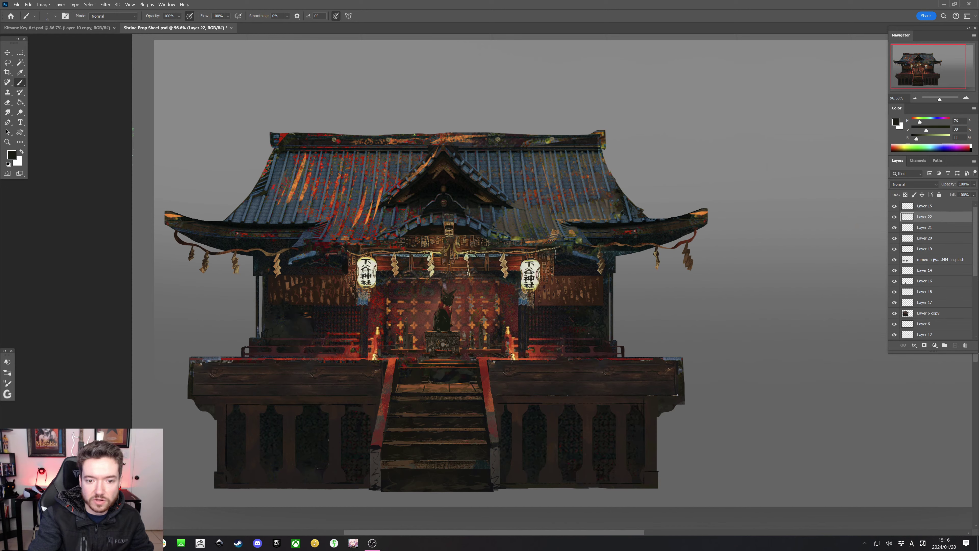
pyautogui.keyDown('alt'); pyautogui.click(449, 305); pyautogui.keyUp('alt')
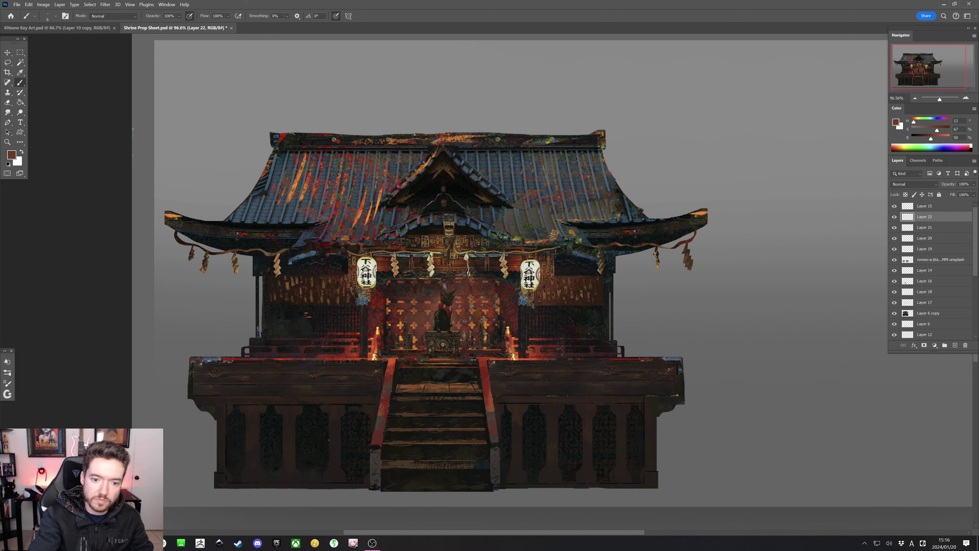
pyautogui.keyDown('alt'); pyautogui.click(452, 303); pyautogui.keyUp('alt')
pyautogui.keyDown('alt'); pyautogui.click(453, 301); pyautogui.keyUp('alt')
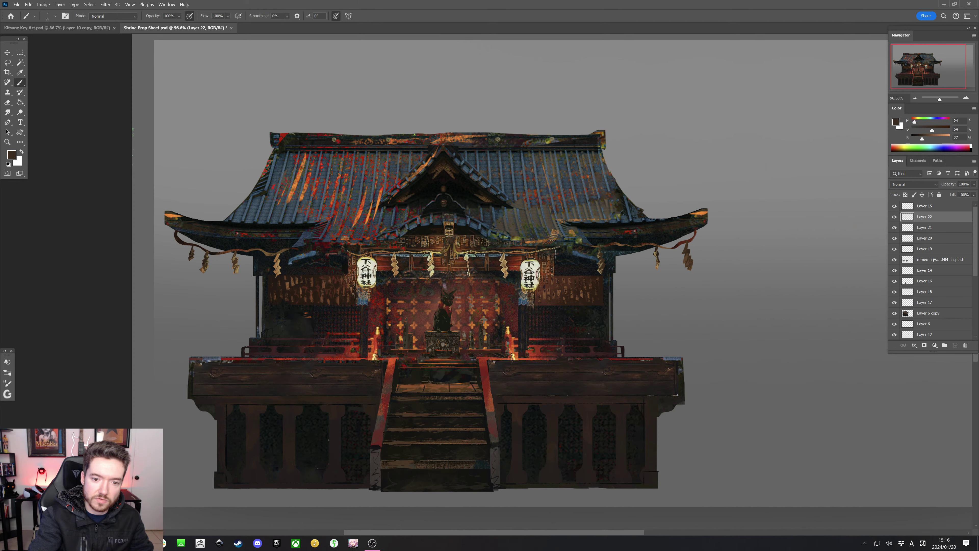
# Refine the fox statue's head and ears with dark olive and reddish brown sampled around it, and save the prop sheet
pyautogui.keyDown('alt'); pyautogui.click(450, 302); pyautogui.keyUp('alt')
pyautogui.keyDown('alt'); pyautogui.click(448, 302); pyautogui.keyUp('alt')
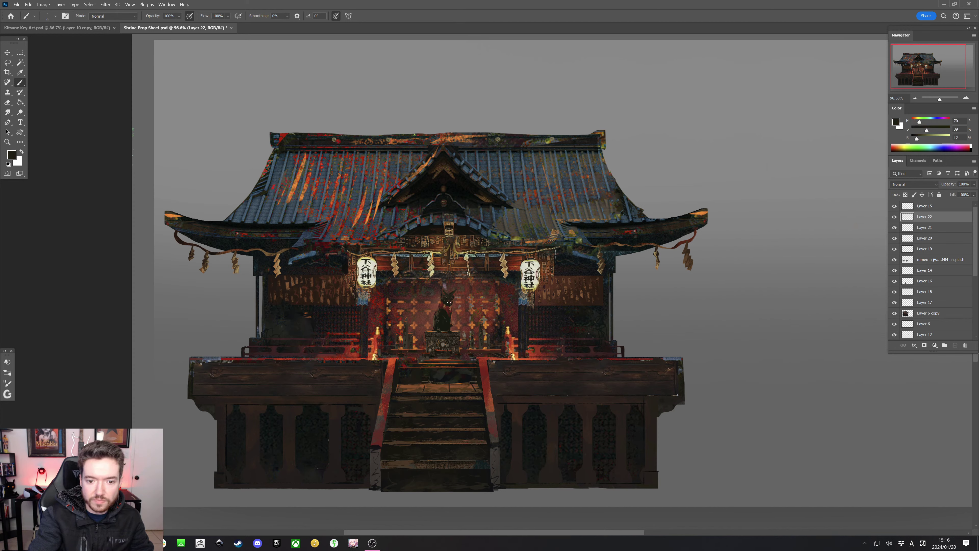
pyautogui.keyDown('alt'); pyautogui.click(449, 301); pyautogui.keyUp('alt')
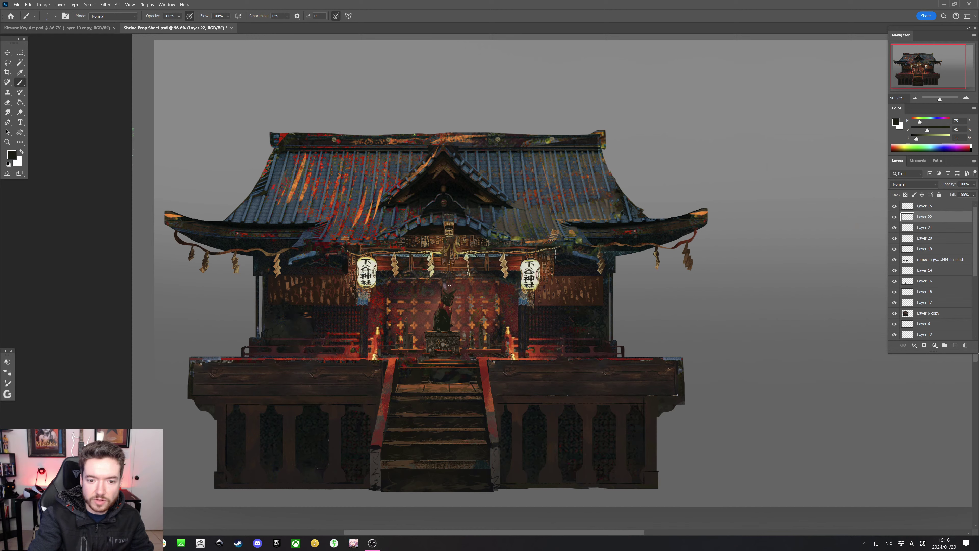
pyautogui.keyDown('alt'); pyautogui.click(449, 303); pyautogui.keyUp('alt')
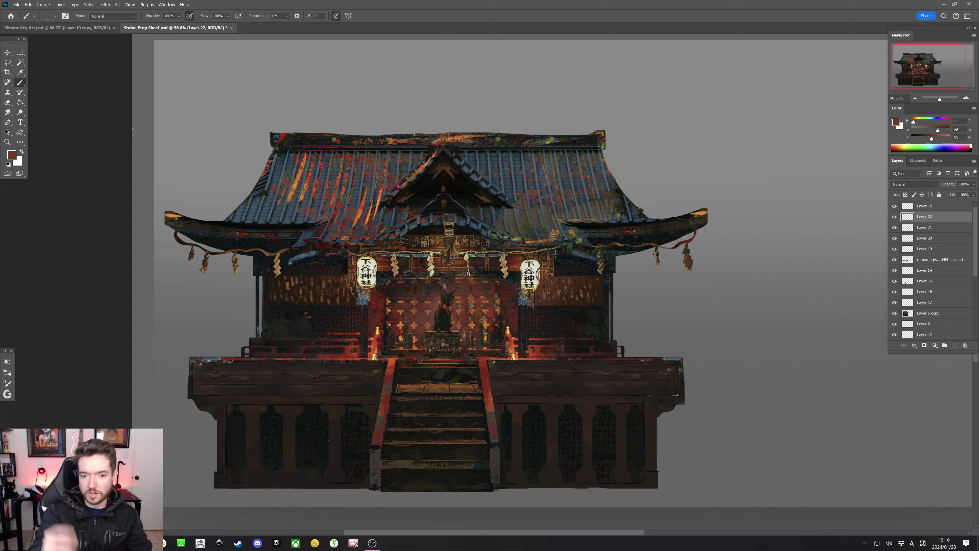
pyautogui.hotkey('ctrl', 's')
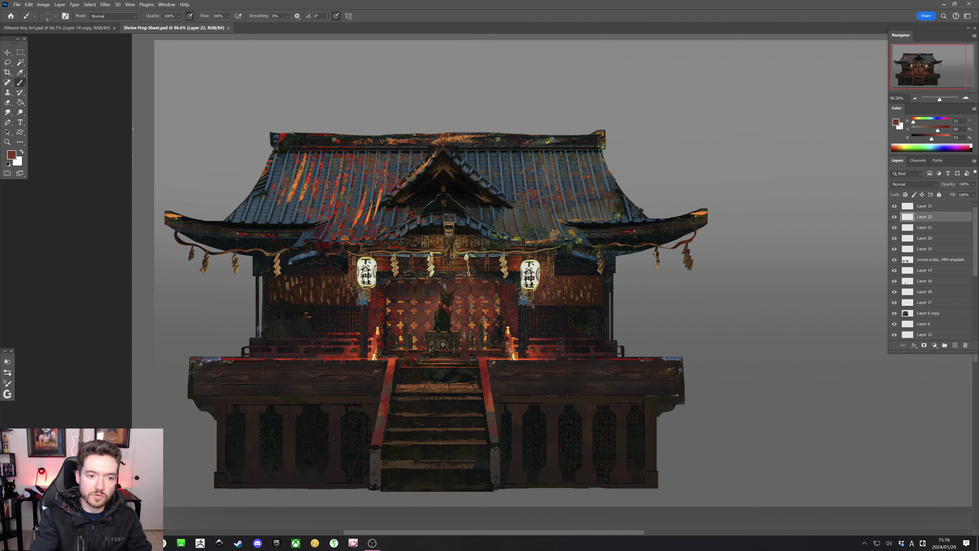
# Retouch the lower-left roof slope above the eave with sampled slate blue and save the prop sheet
pyautogui.keyDown('alt'); pyautogui.click(278, 204); pyautogui.keyUp('alt')
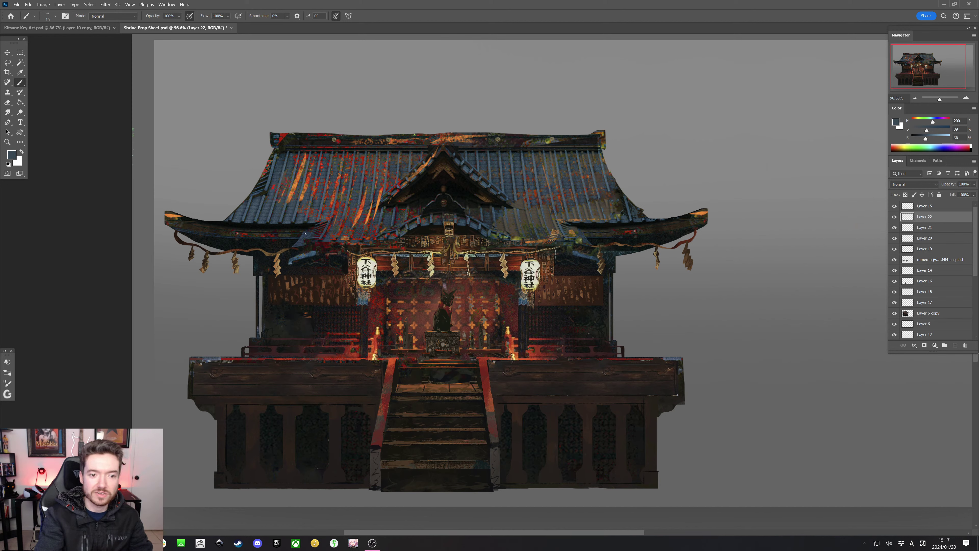
pyautogui.hotkey('ctrl', 's')
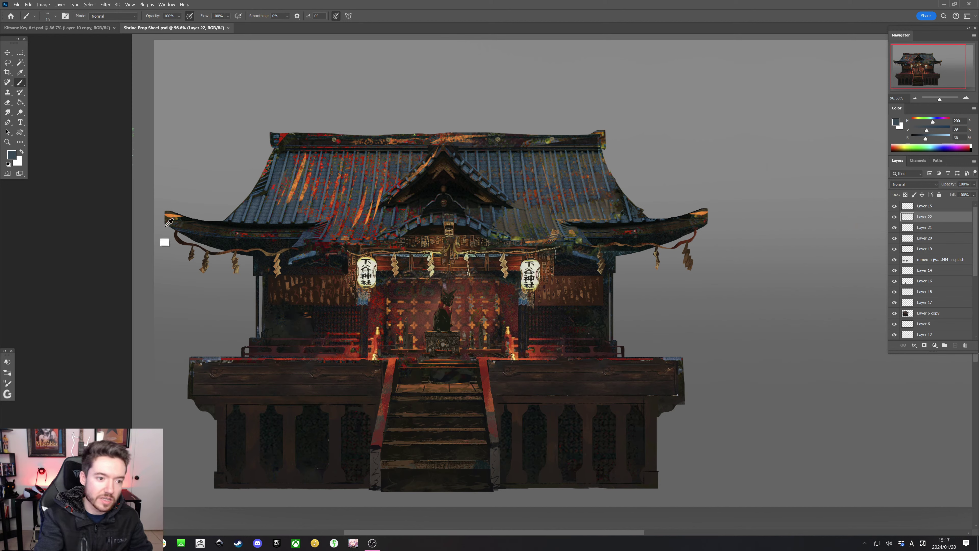
# Paint over the orange highlights on both upturned eave tips with dark olive sampled from them
pyautogui.keyDown('alt'); pyautogui.click(166, 213); pyautogui.keyUp('alt')
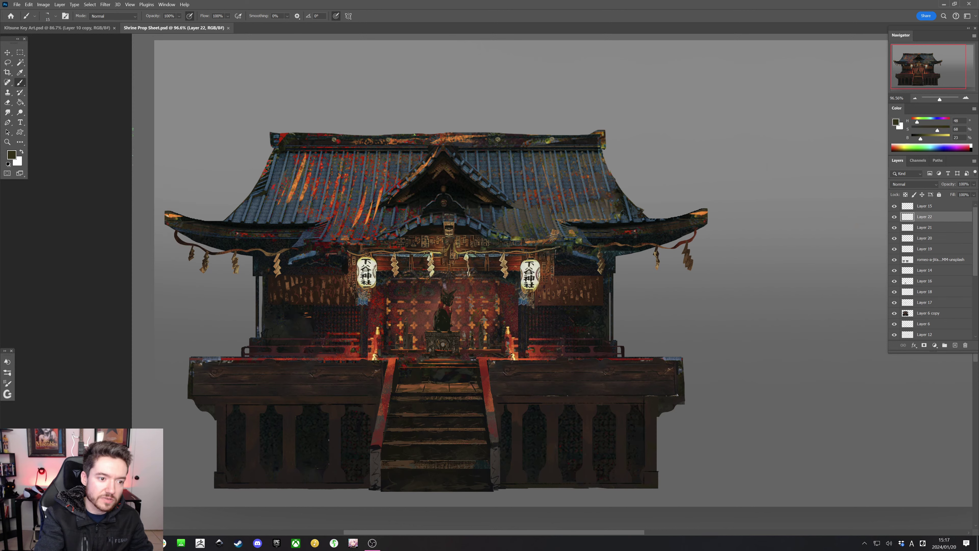
pyautogui.moveTo(168, 217); pyautogui.dragTo(172, 218)
pyautogui.keyDown('alt'); pyautogui.click(187, 218); pyautogui.keyUp('alt')
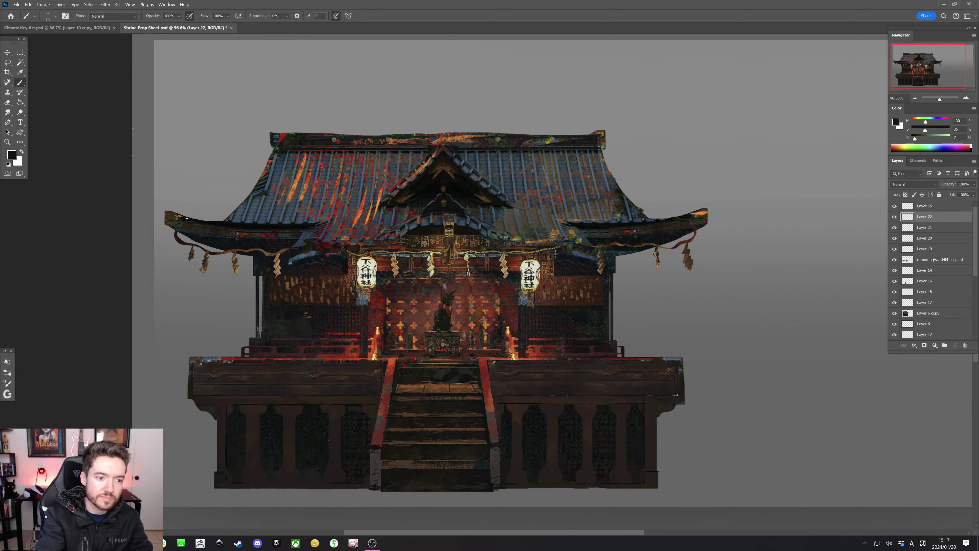
pyautogui.keyDown('alt'); pyautogui.click(700, 211); pyautogui.keyUp('alt')
pyautogui.moveTo(701, 210); pyautogui.dragTo(702, 211)
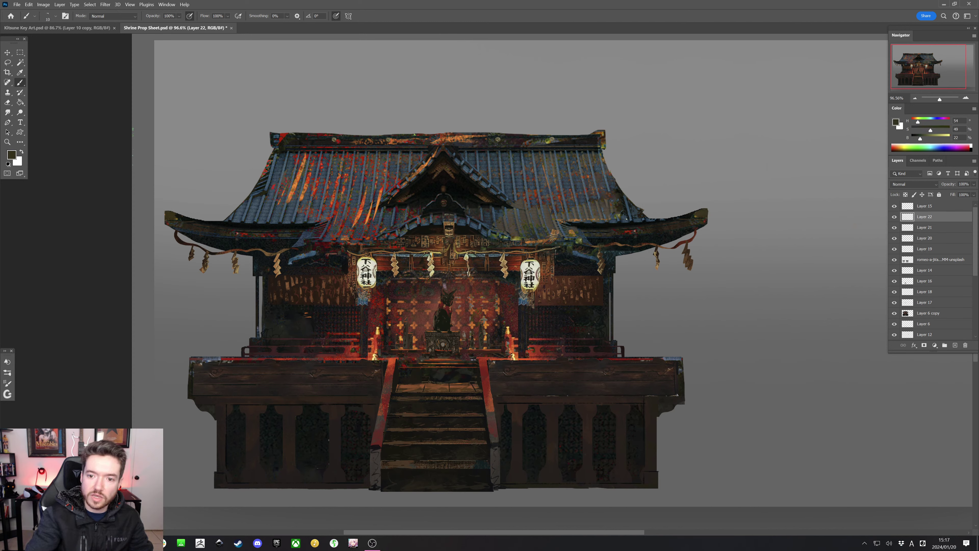
# Sample dark blue from the right-hand roof and paint over the red and orange specks beside the central gable
pyautogui.keyDown('alt'); pyautogui.click(646, 225); pyautogui.keyUp('alt')
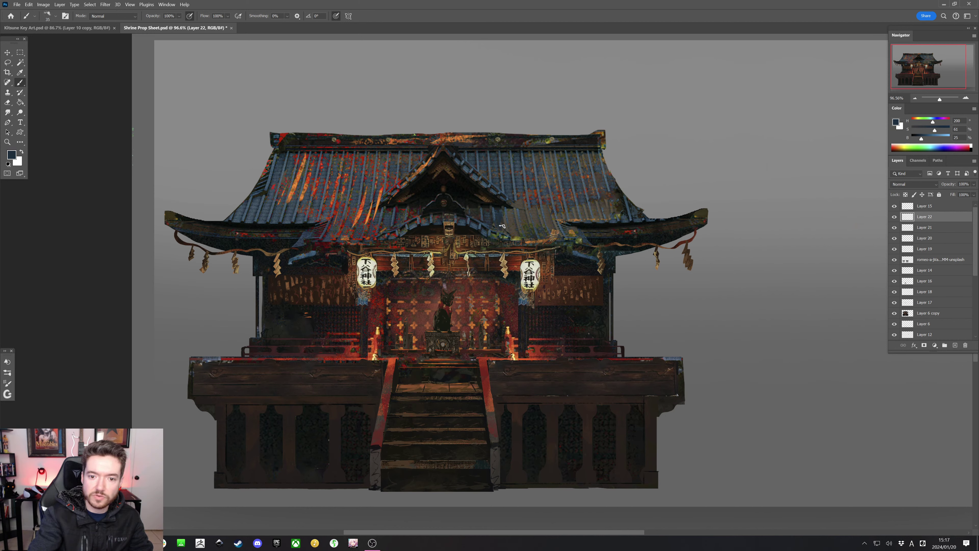
pyautogui.keyDown('alt'); pyautogui.click(509, 212); pyautogui.keyUp('alt')
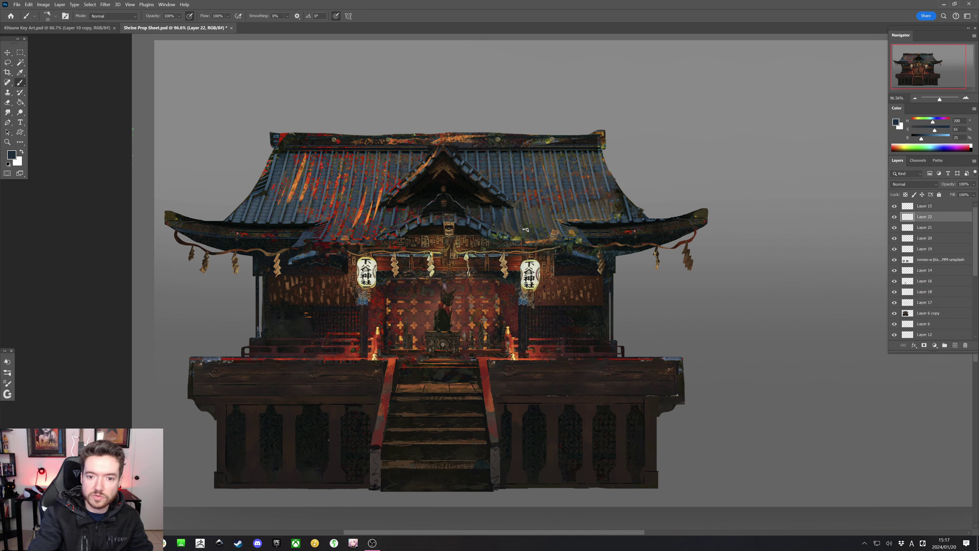
pyautogui.moveTo(519, 183)
pyautogui.mouseDown()
pyautogui.moveTo(532, 210)
pyautogui.moveTo(532, 172)
pyautogui.moveTo(544, 233)
pyautogui.mouseUp()
pyautogui.press(']')
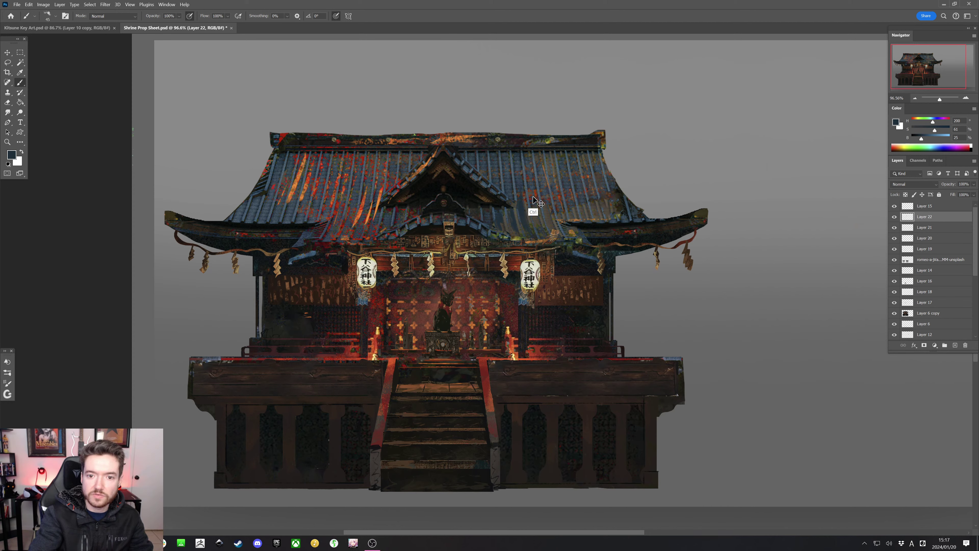
# Cover the remaining rust specks across the right-hand roof slope with sampled slate blue, varying the brush size
pyautogui.keyDown('alt'); pyautogui.click(529, 182); pyautogui.keyUp('alt')
pyautogui.press('[')
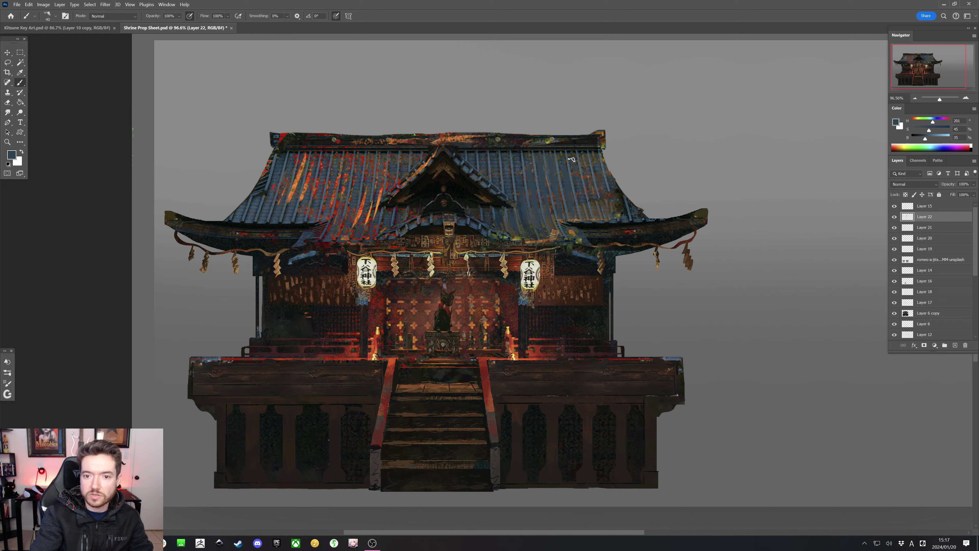
pyautogui.press(']')
pyautogui.press('[')
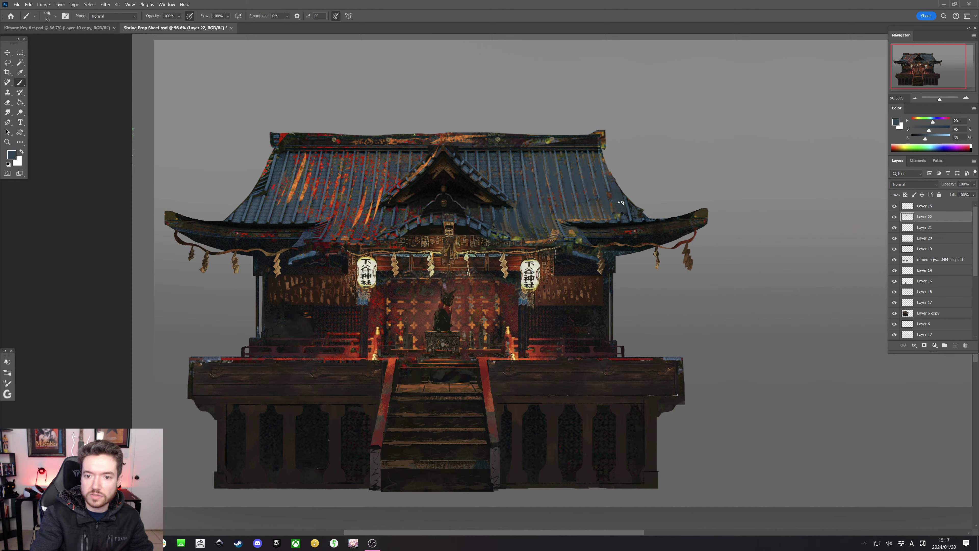
pyautogui.press('[')
pyautogui.press('[')
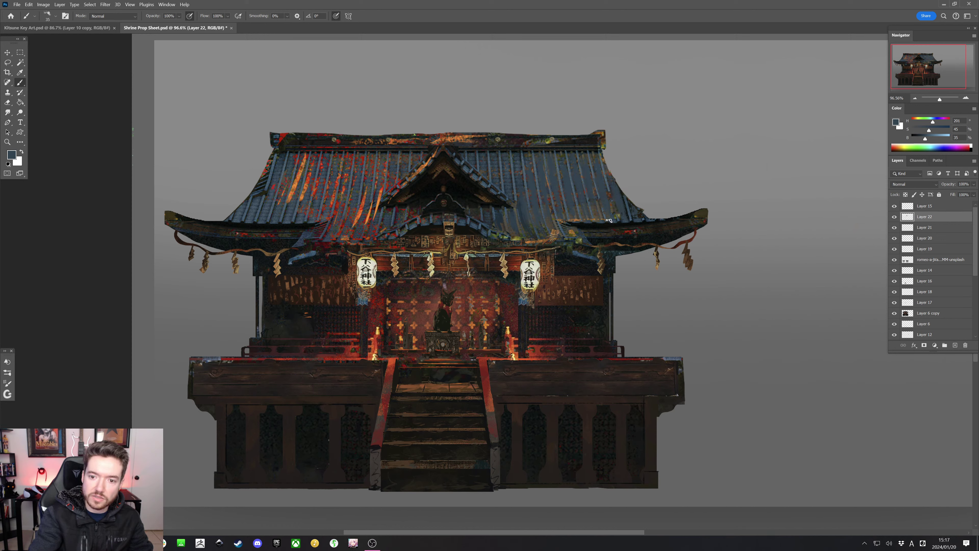
pyautogui.press(']')
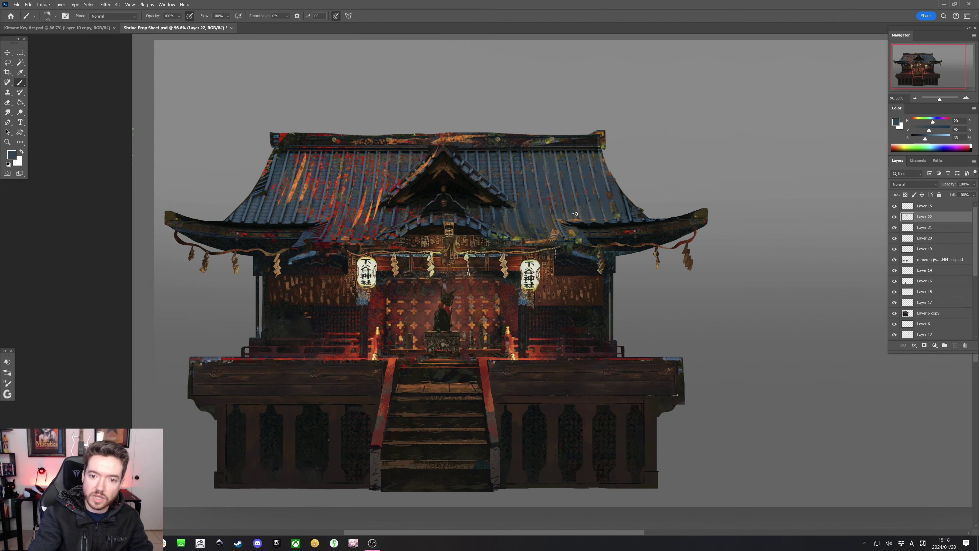
# Refine the tile ridges and outer edge of the right-hand roof with sampled blues, grey-blue and near-black
pyautogui.press('alt')
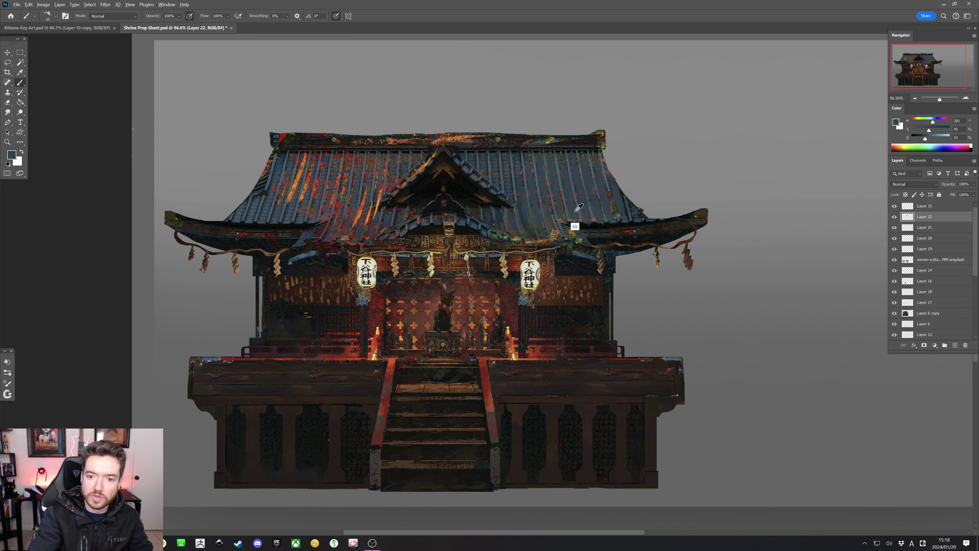
pyautogui.keyDown('alt'); pyautogui.click(569, 221); pyautogui.keyUp('alt')
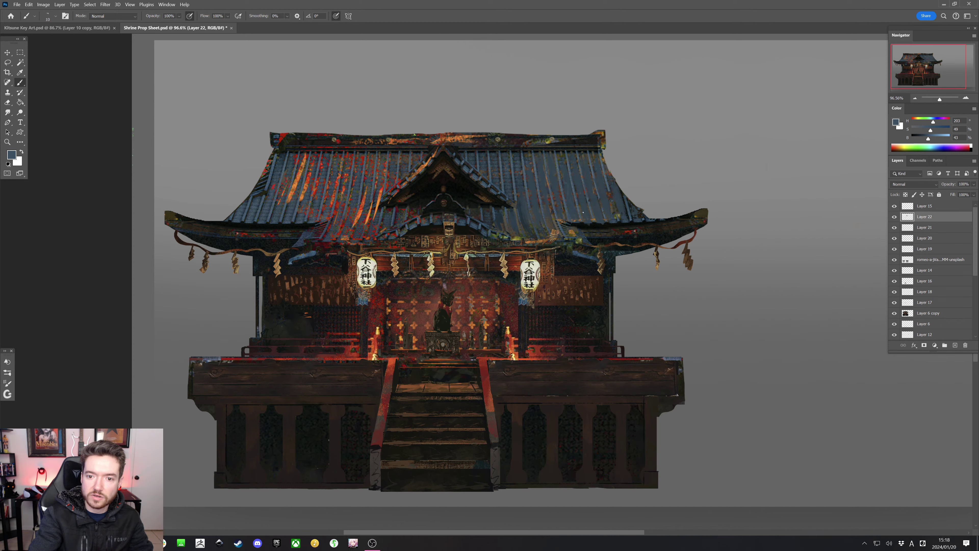
pyautogui.keyDown('alt'); pyautogui.click(580, 216); pyautogui.keyUp('alt')
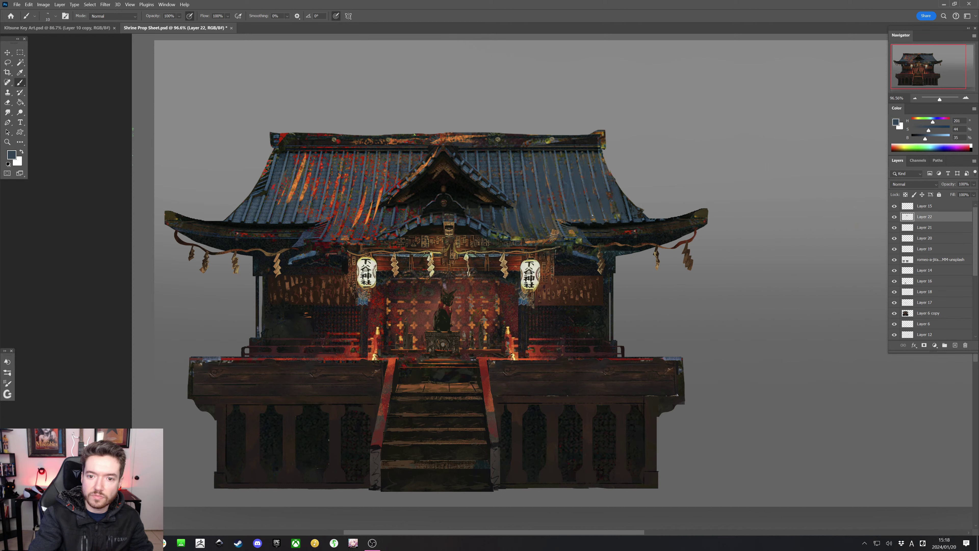
pyautogui.keyDown('alt'); pyautogui.click(579, 206); pyautogui.keyUp('alt')
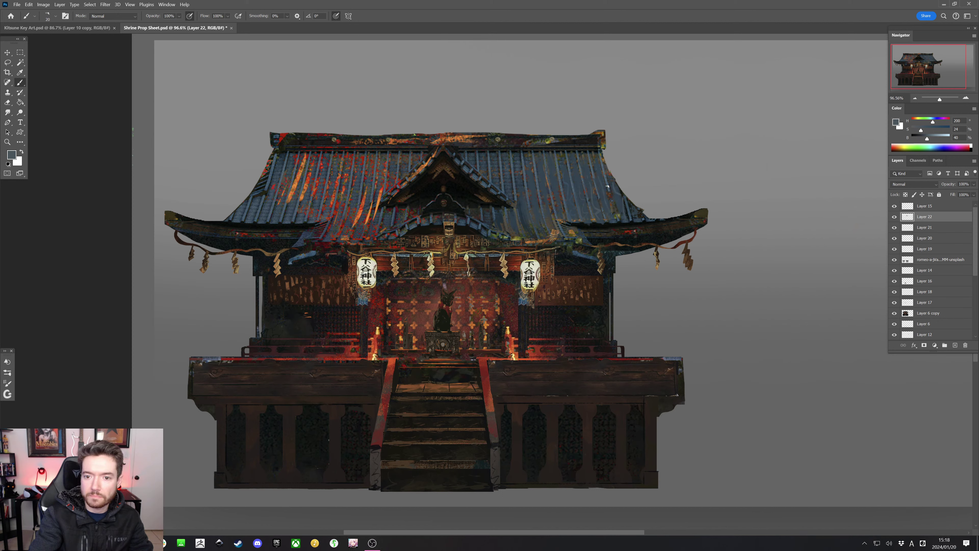
pyautogui.keyDown('alt'); pyautogui.click(608, 202); pyautogui.keyUp('alt')
pyautogui.keyDown('alt'); pyautogui.click(628, 204); pyautogui.keyUp('alt')
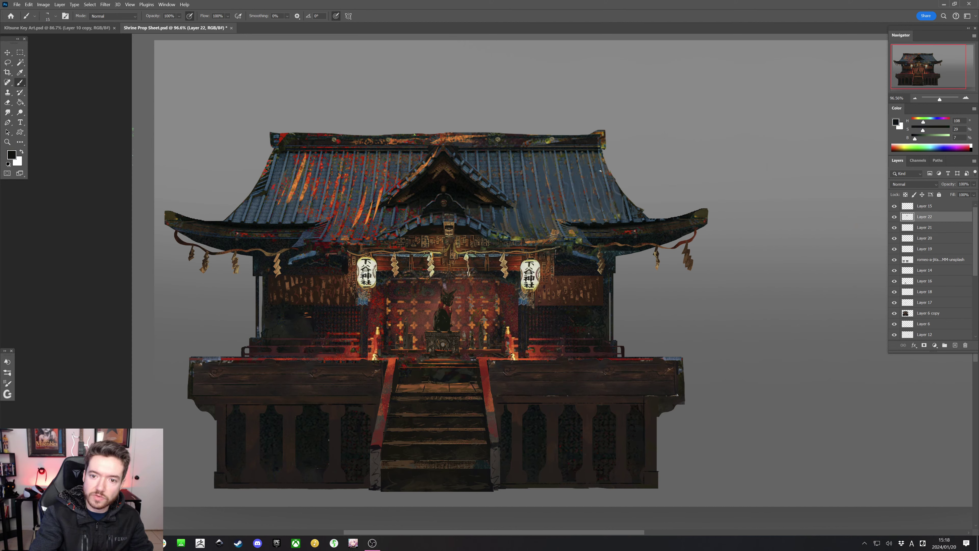
pyautogui.press('[')
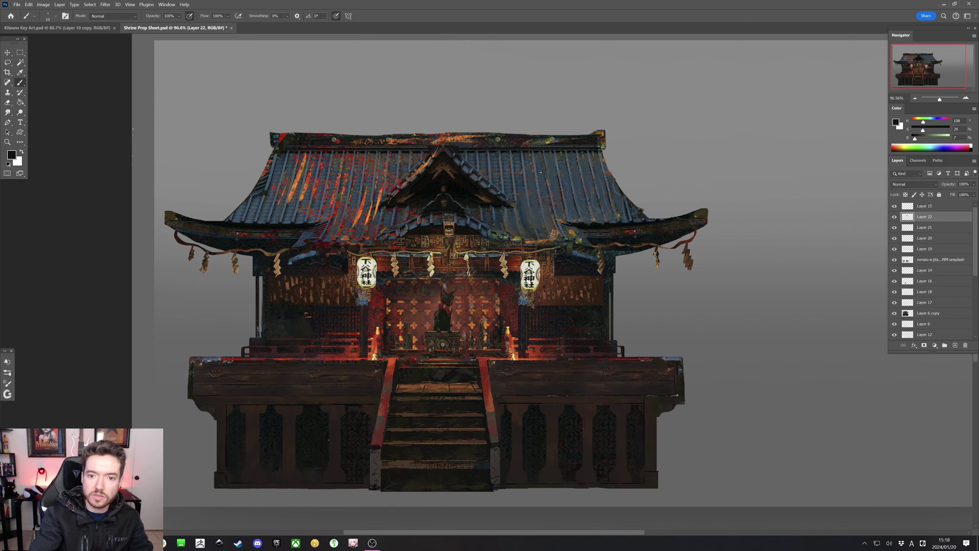
# Rework the roof tiles right of the gable with sampled blues and near-black, and compare the painting with Layer 22 hidden and shown
pyautogui.keyDown('alt'); pyautogui.click(547, 188); pyautogui.keyUp('alt')
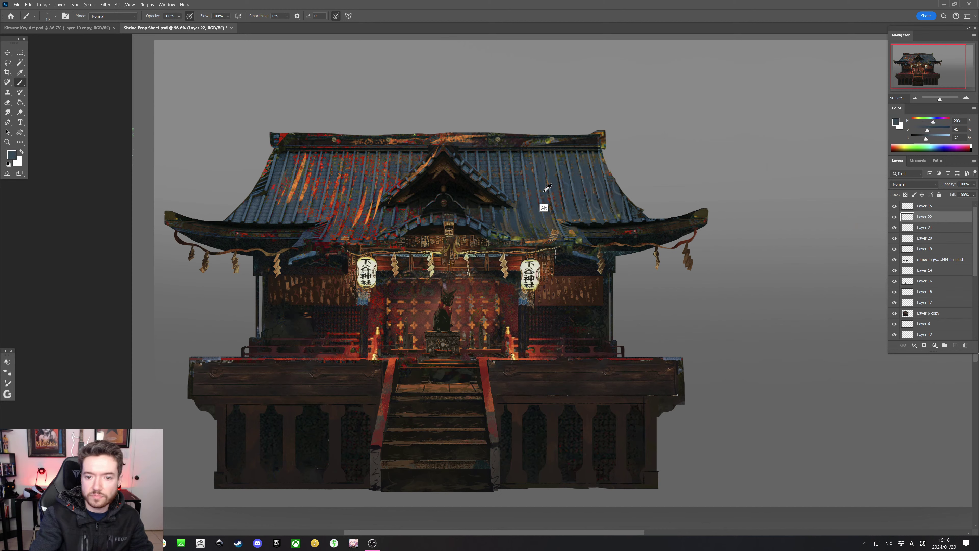
pyautogui.keyDown('alt'); pyautogui.click(557, 193); pyautogui.keyUp('alt')
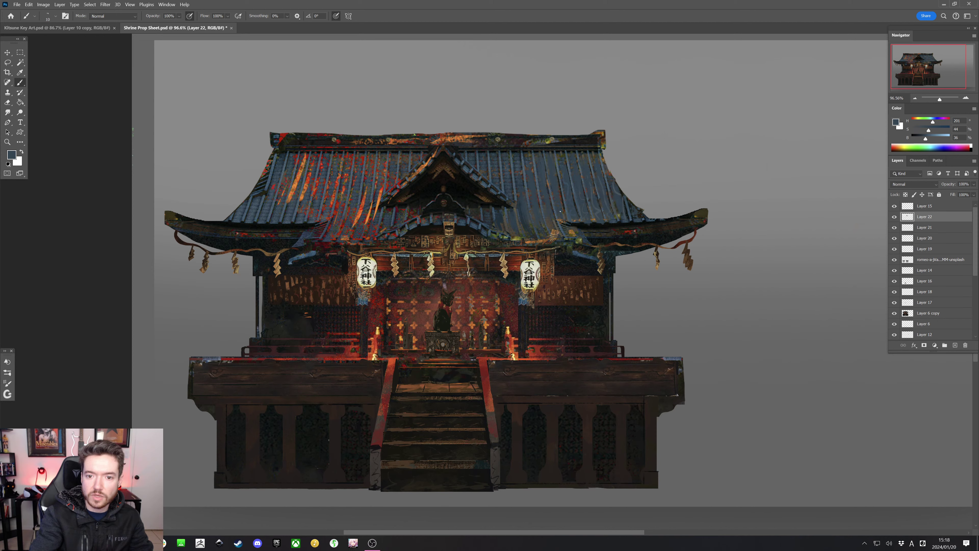
pyautogui.keyDown('alt'); pyautogui.click(514, 186); pyautogui.keyUp('alt')
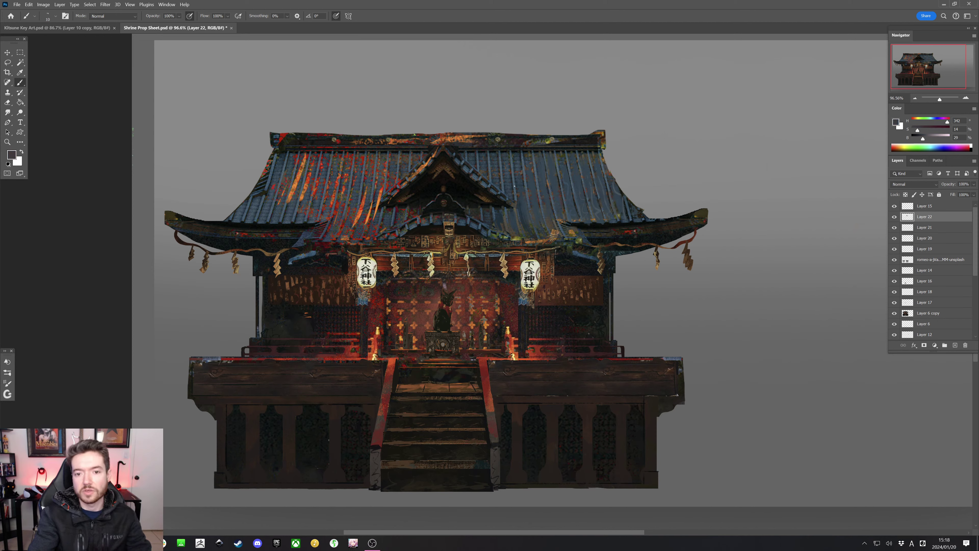
pyautogui.keyDown('alt'); pyautogui.click(524, 201); pyautogui.keyUp('alt')
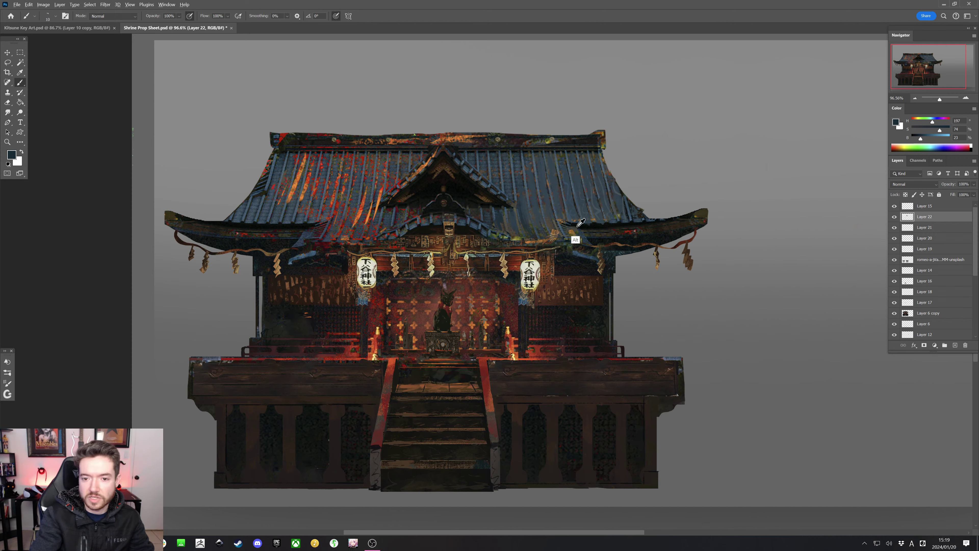
pyautogui.keyDown('alt'); pyautogui.click(565, 215); pyautogui.keyUp('alt')
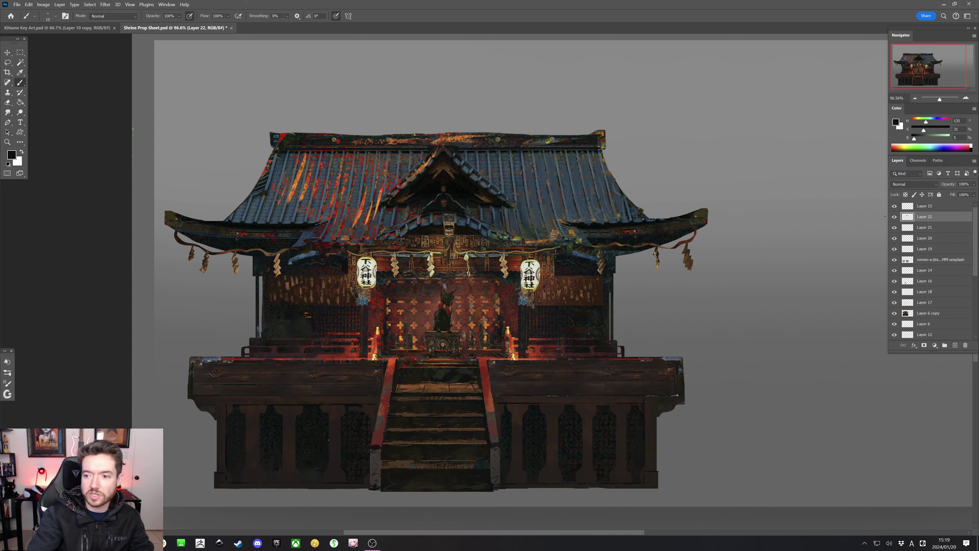
pyautogui.click(894, 216)
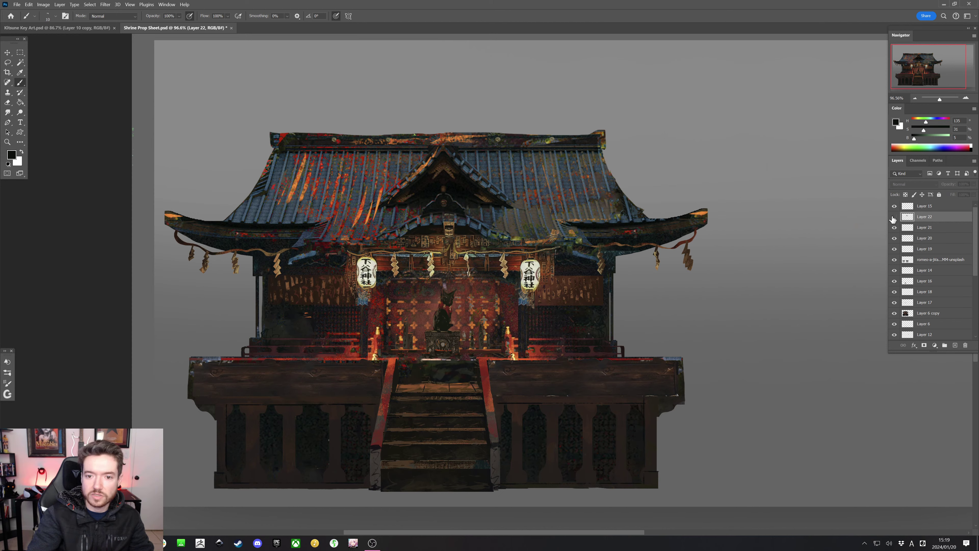
pyautogui.click(895, 218)
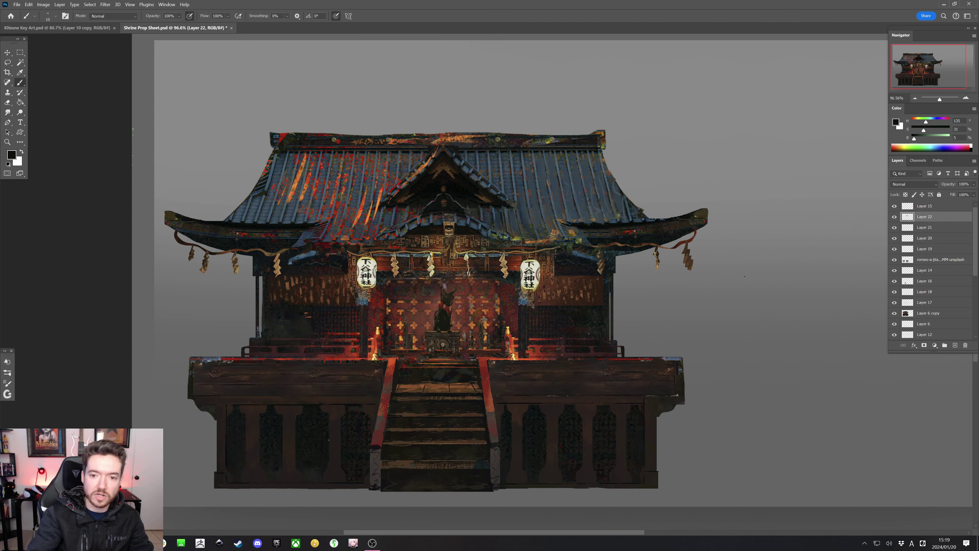
# Blend the lower tiles of the right-hand roof with a larger brush in sampled muted grey-blue
pyautogui.press(']')
pyautogui.press(']')
pyautogui.press(']')
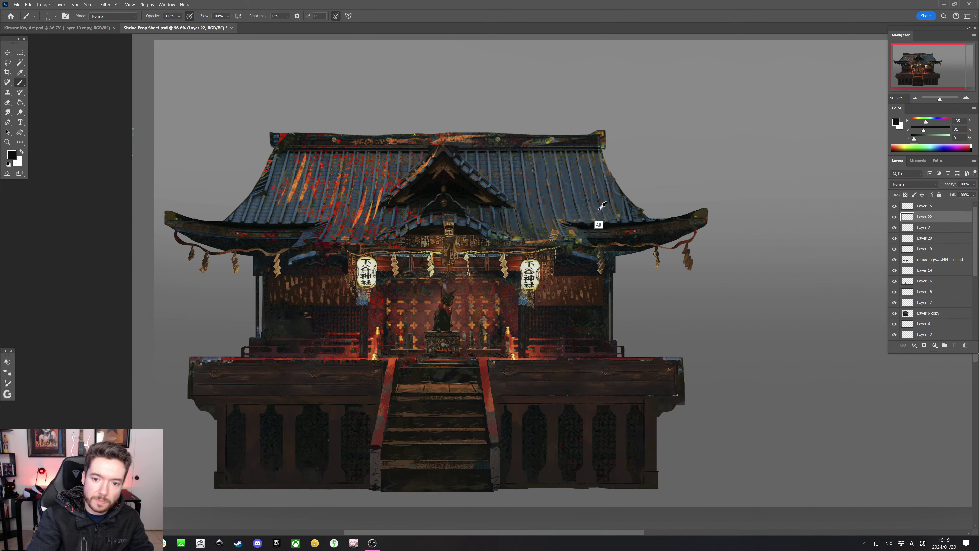
pyautogui.keyDown('alt'); pyautogui.click(596, 214); pyautogui.keyUp('alt')
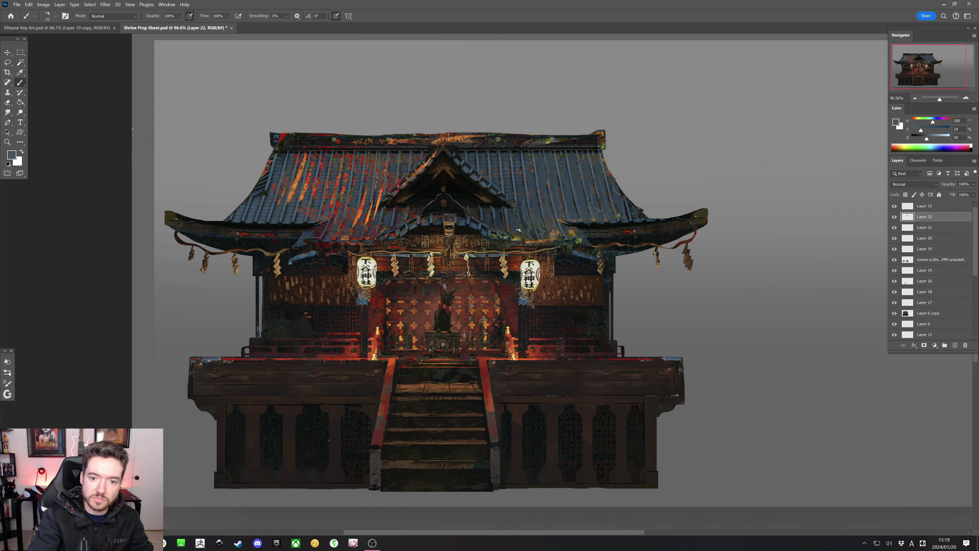
pyautogui.press('[')
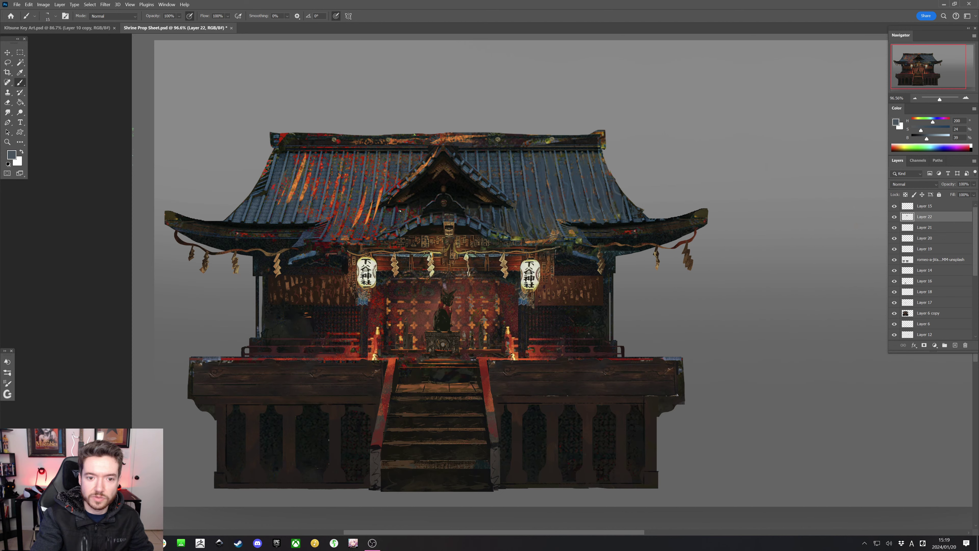
# Cover the rust specks and dark marks along the outer edge of the left-hand roof slope with sampled slate blue
pyautogui.press(']')
pyautogui.keyDown('alt'); pyautogui.click(278, 204); pyautogui.keyUp('alt')
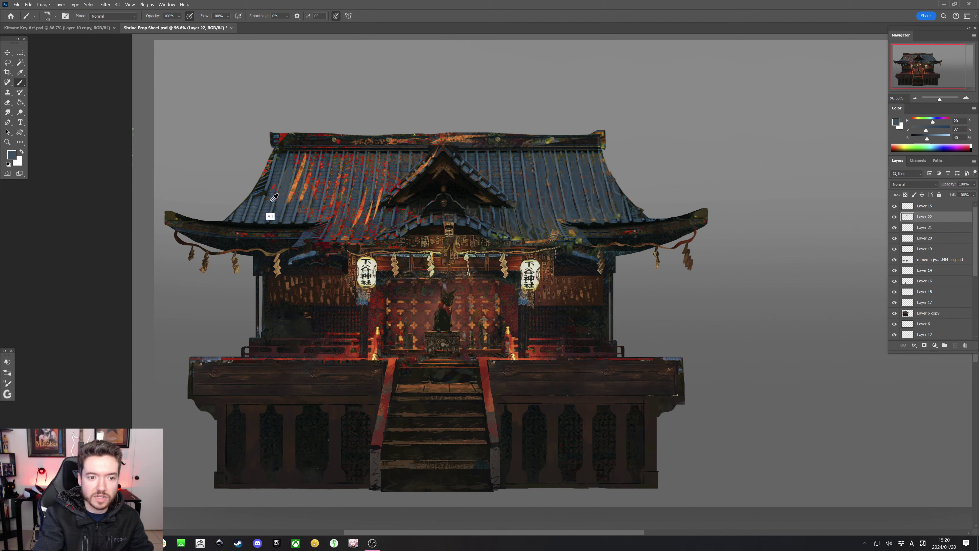
pyautogui.keyDown('alt'); pyautogui.click(270, 195); pyautogui.keyUp('alt')
pyautogui.press('[')
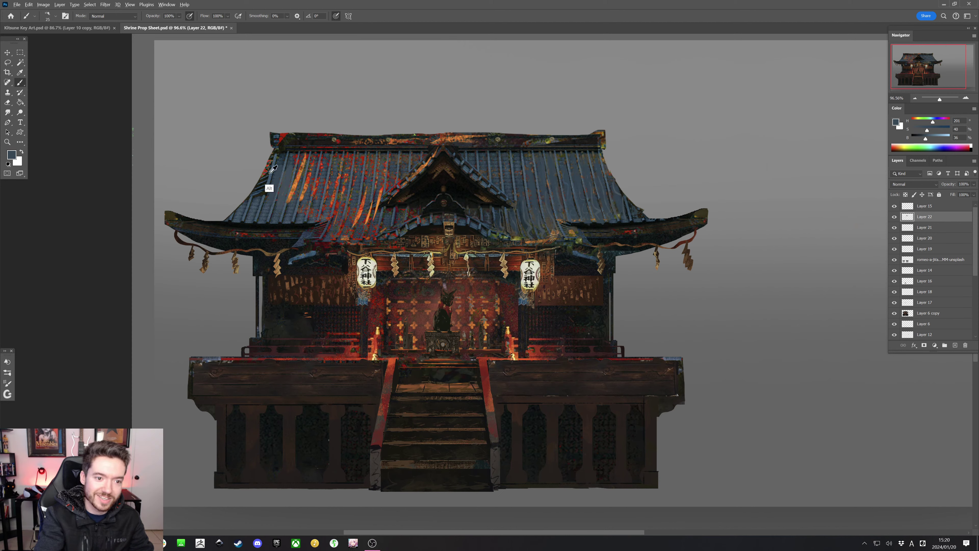
pyautogui.keyDown('alt'); pyautogui.click(267, 170); pyautogui.keyUp('alt')
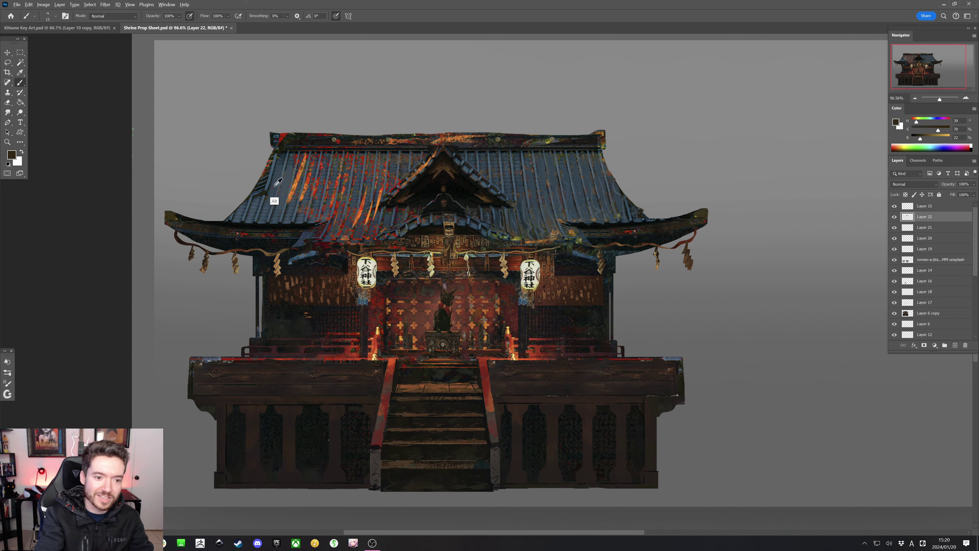
pyautogui.keyDown('alt'); pyautogui.click(258, 203); pyautogui.keyUp('alt')
pyautogui.press(']')
pyautogui.moveTo(268, 159); pyautogui.dragTo(259, 203)
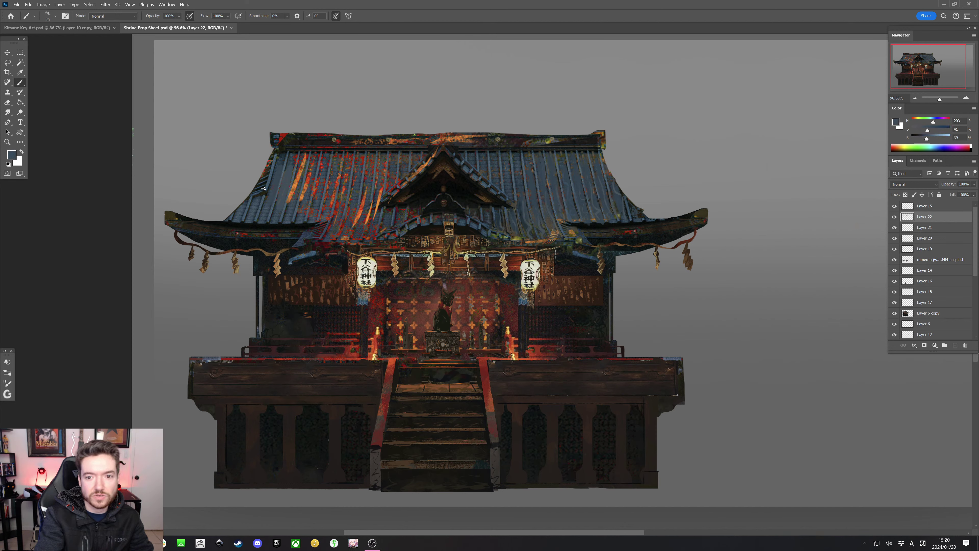
pyautogui.moveTo(271, 162); pyautogui.dragTo(258, 198)
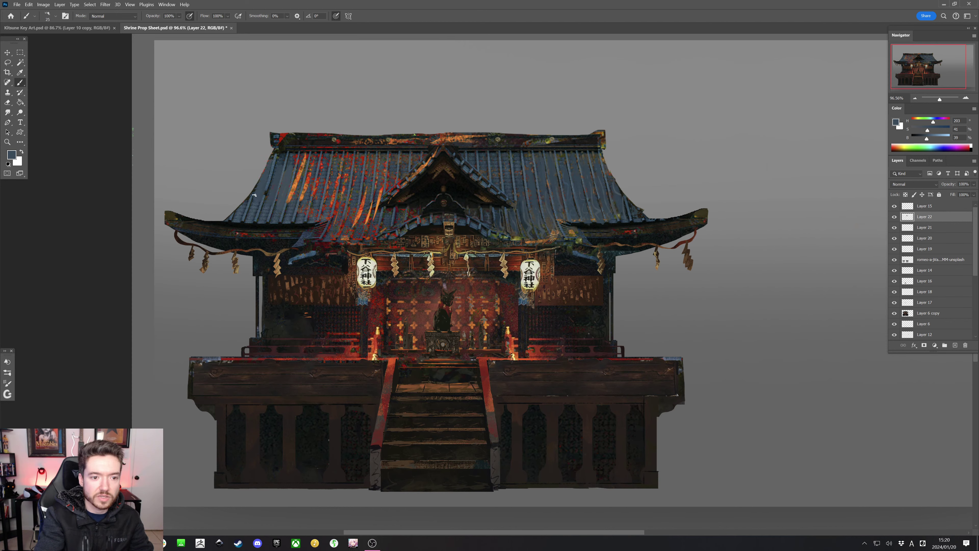
# Refine the outermost tile ridges of the left-hand roof with a smaller brush in sampled blues and dark olive
pyautogui.keyDown('alt'); pyautogui.click(250, 201); pyautogui.keyUp('alt')
pyautogui.press('[')
pyautogui.press('[')
pyautogui.press('[')
pyautogui.keyDown('alt'); pyautogui.click(252, 195); pyautogui.keyUp('alt')
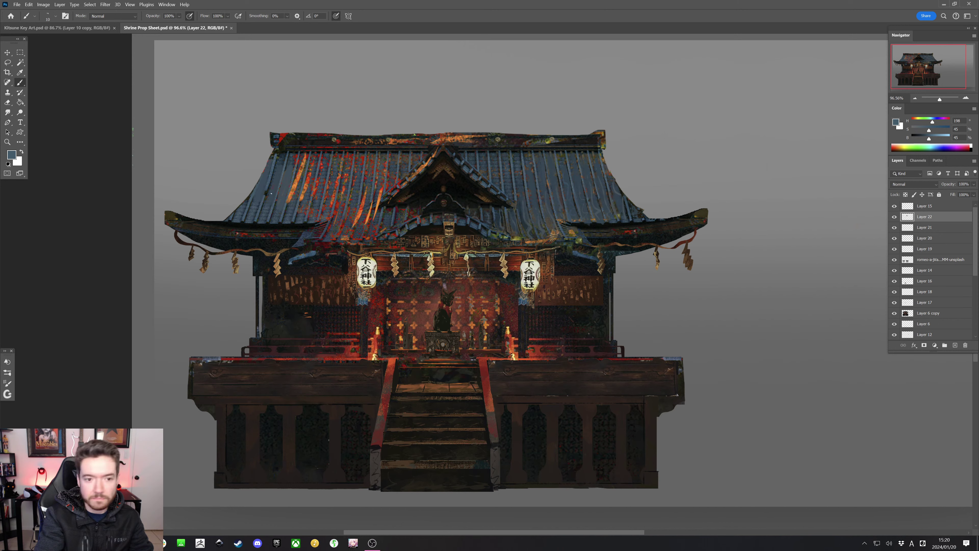
pyautogui.keyDown('alt'); pyautogui.click(266, 192); pyautogui.keyUp('alt')
pyautogui.keyDown('alt'); pyautogui.click(267, 193); pyautogui.keyUp('alt')
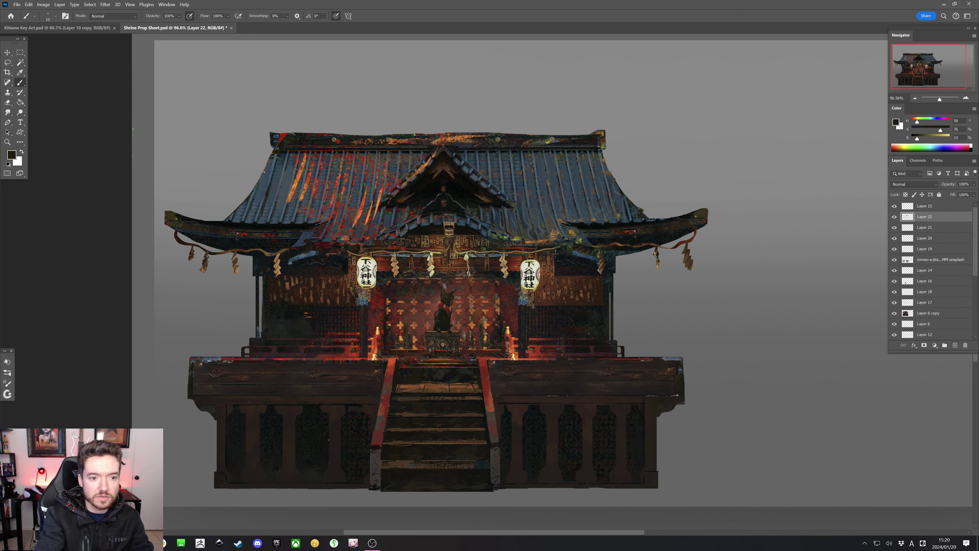
pyautogui.moveTo(255, 194); pyautogui.dragTo(260, 186)
# Paint over the outermost orange streaks on the left-hand roof slope with sampled slate blue, and touch up the tile gaps in dark green
pyautogui.keyDown('alt'); pyautogui.click(291, 208); pyautogui.keyUp('alt')
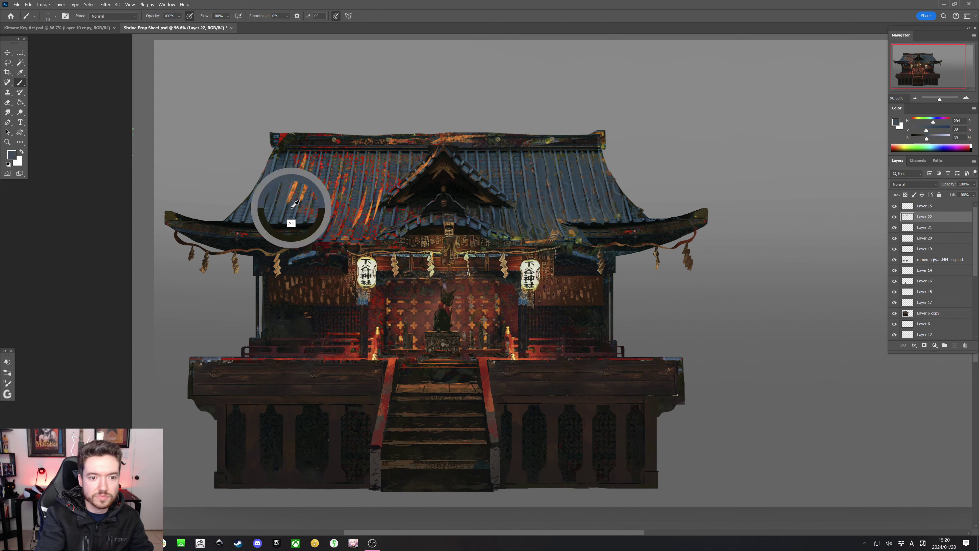
pyautogui.moveTo(292, 202)
pyautogui.mouseDown()
pyautogui.moveTo(303, 155)
pyautogui.moveTo(300, 165)
pyautogui.mouseUp()
pyautogui.press('[')
pyautogui.press('[')
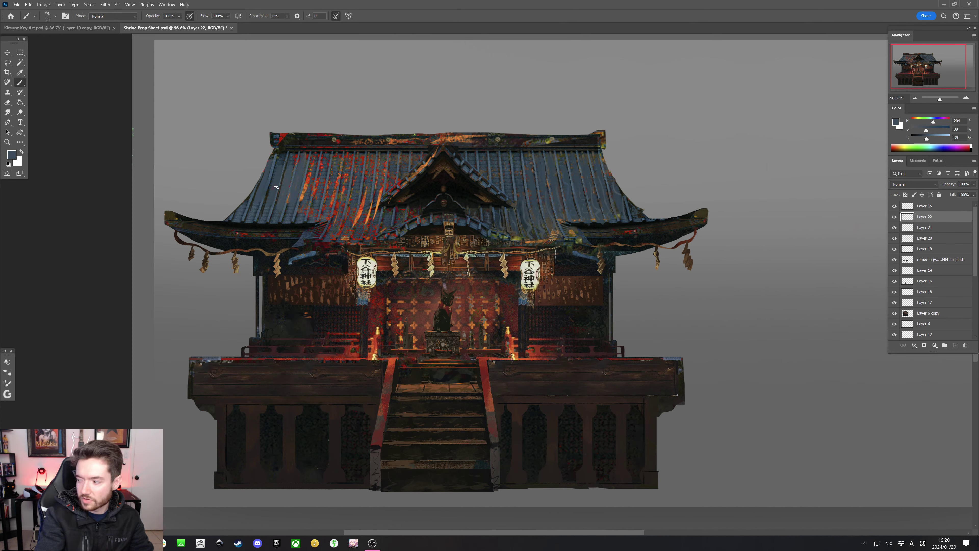
pyautogui.press('[')
pyautogui.keyDown('alt'); pyautogui.click(290, 199); pyautogui.keyUp('alt')
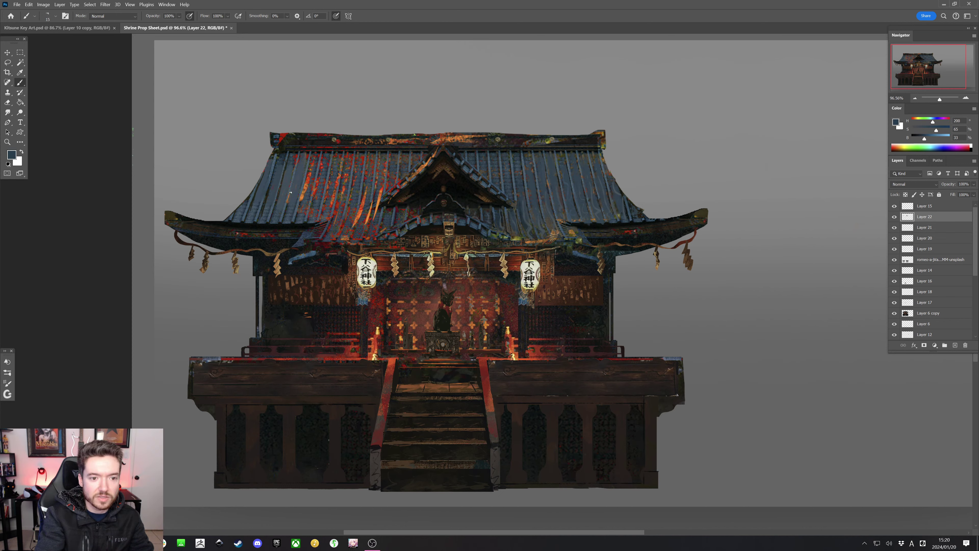
pyautogui.keyDown('alt'); pyautogui.click(288, 207); pyautogui.keyUp('alt')
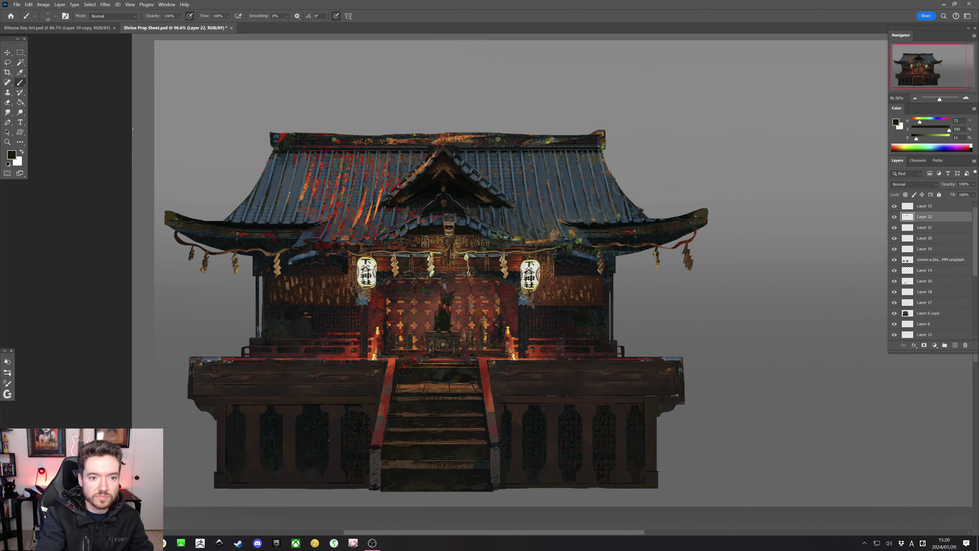
# Cover the next orange streaks on the left-hand roof slope with a larger brush in sampled muted blue
pyautogui.press(']')
pyautogui.press(']')
pyautogui.press(']')
pyautogui.keyDown('alt'); pyautogui.click(301, 218); pyautogui.keyUp('alt')
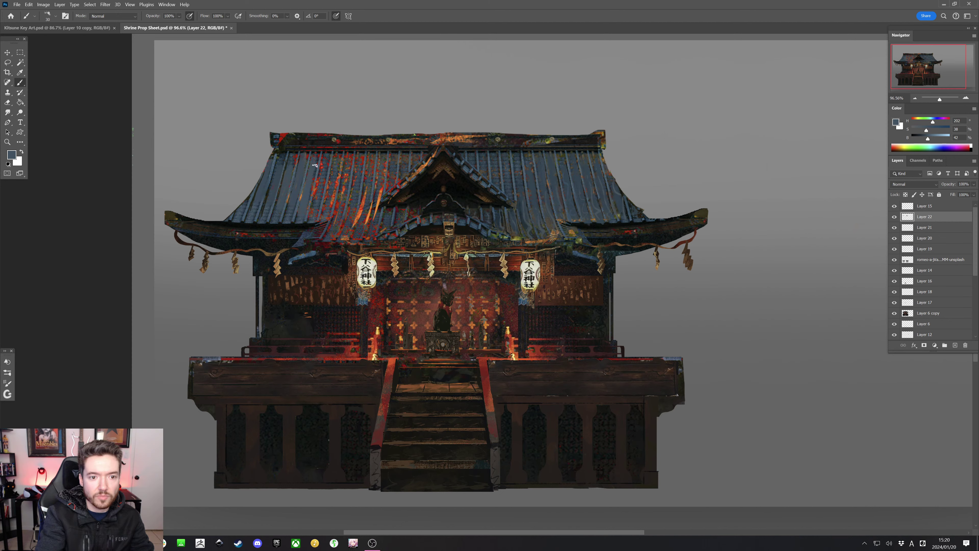
pyautogui.keyDown('alt'); pyautogui.click(300, 219); pyautogui.keyUp('alt')
pyautogui.press(']')
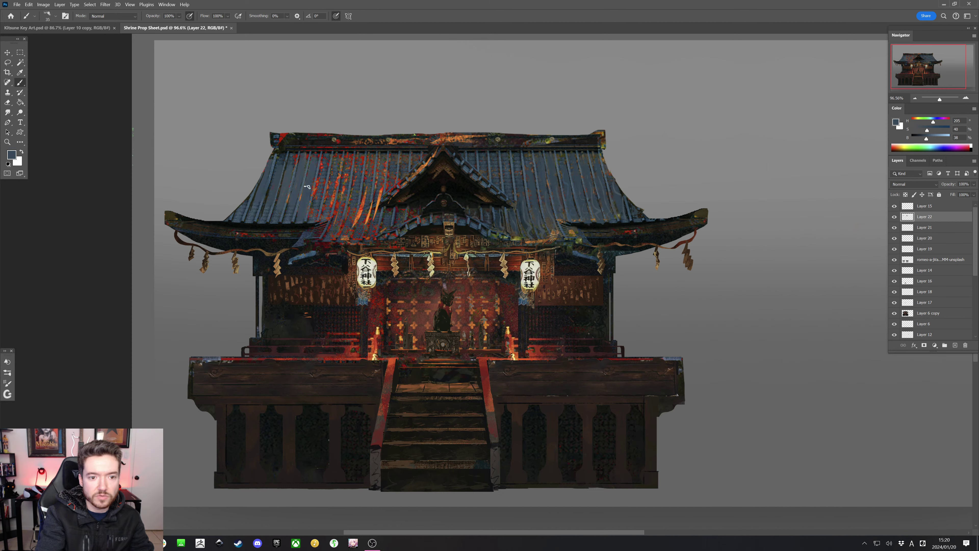
# Define the gaps between the repainted left-hand roof tiles with a small brush in sampled dark olive and near-black
pyautogui.press('[')
pyautogui.press('[')
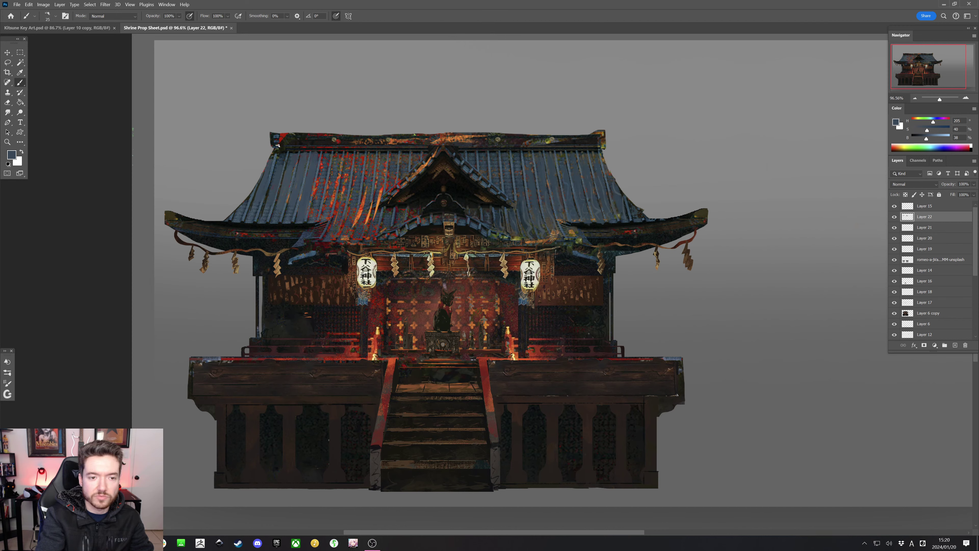
pyautogui.press('[')
pyautogui.keyDown('alt'); pyautogui.click(285, 220); pyautogui.keyUp('alt')
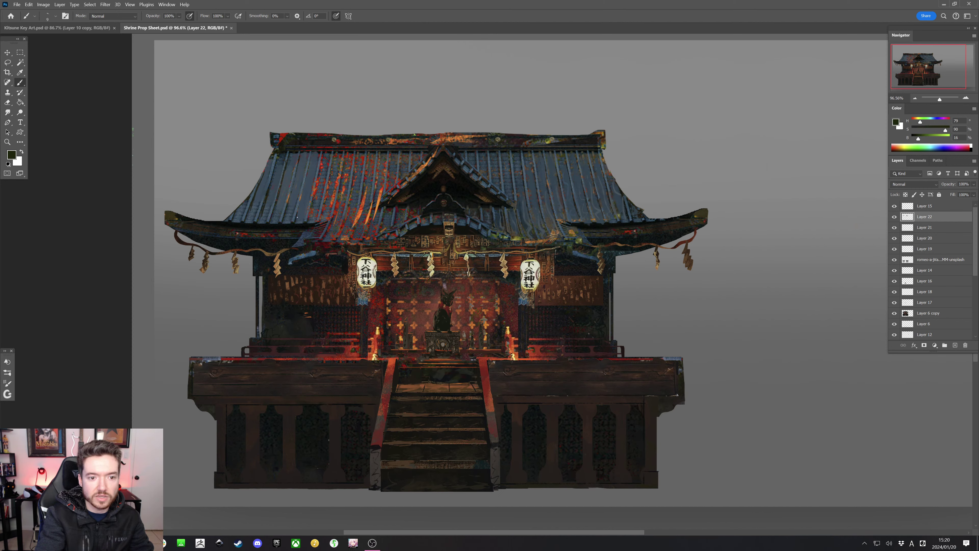
pyautogui.press('ctrl')
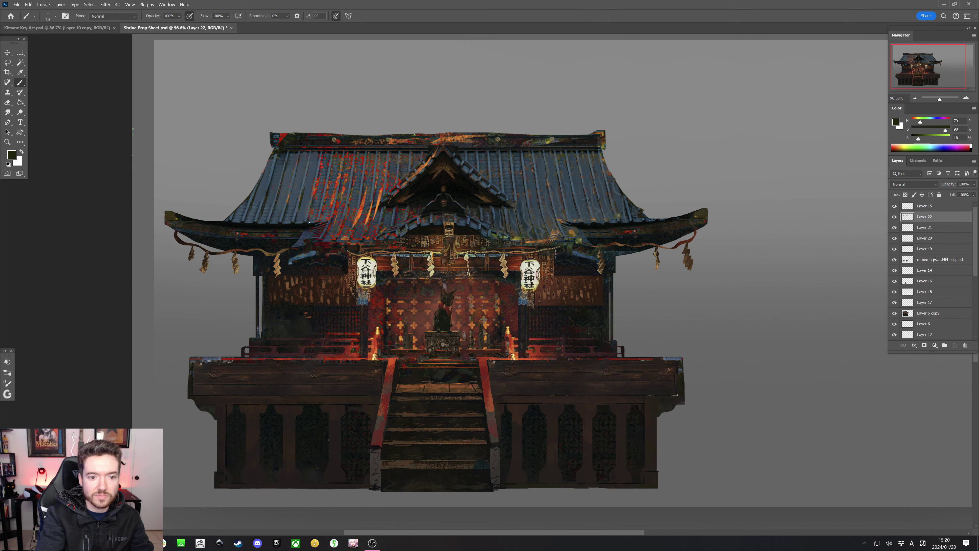
pyautogui.keyDown('alt'); pyautogui.click(308, 222); pyautogui.keyUp('alt')
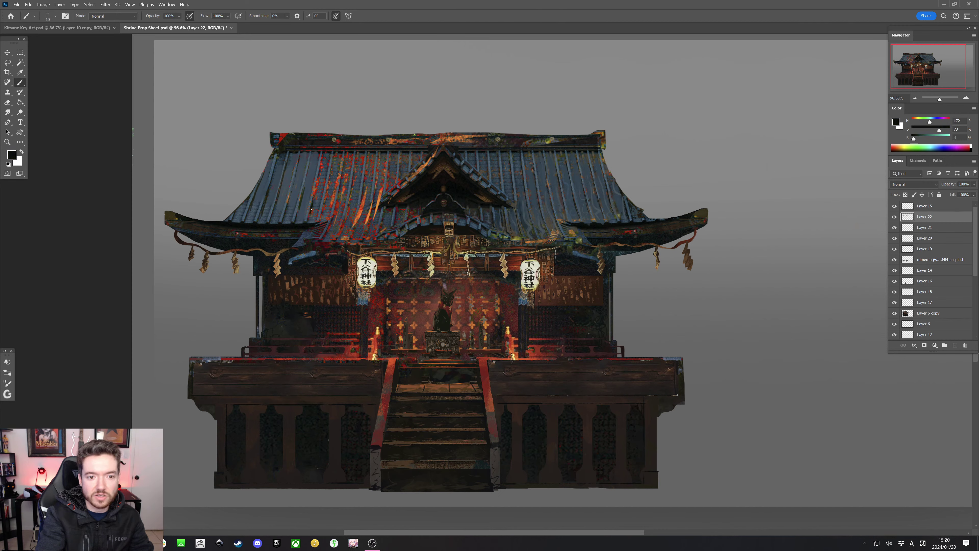
pyautogui.press(']')
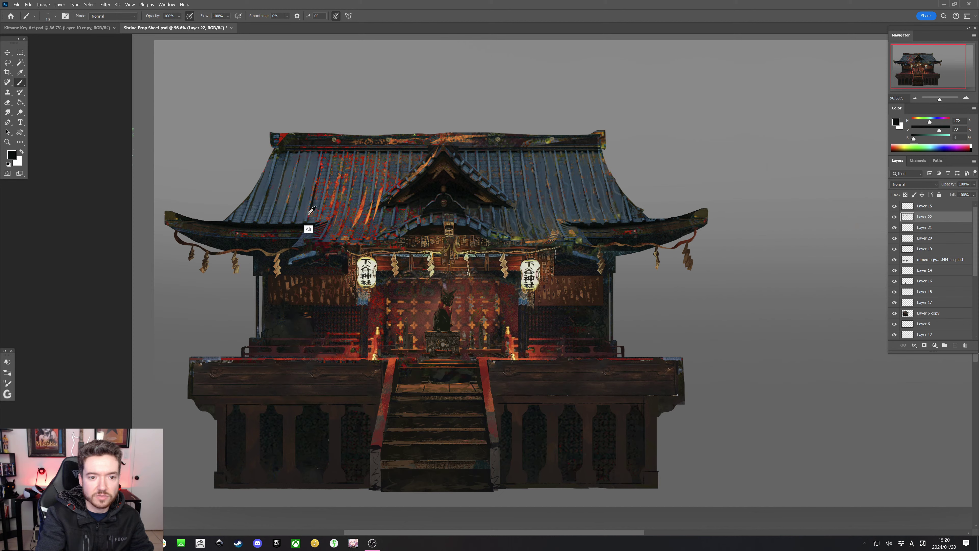
# Paint out the red specks around the middle of the left-hand roof slope with sampled grey-blues, varying the brush size
pyautogui.keyDown('alt'); pyautogui.click(307, 211); pyautogui.keyUp('alt')
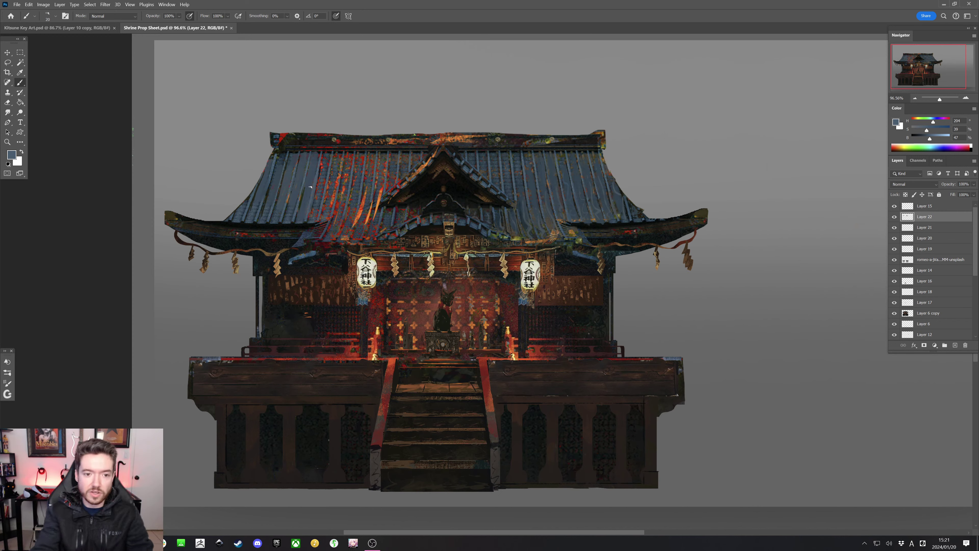
pyautogui.press('[')
pyautogui.press('[')
pyautogui.keyDown('alt'); pyautogui.click(313, 220); pyautogui.keyUp('alt')
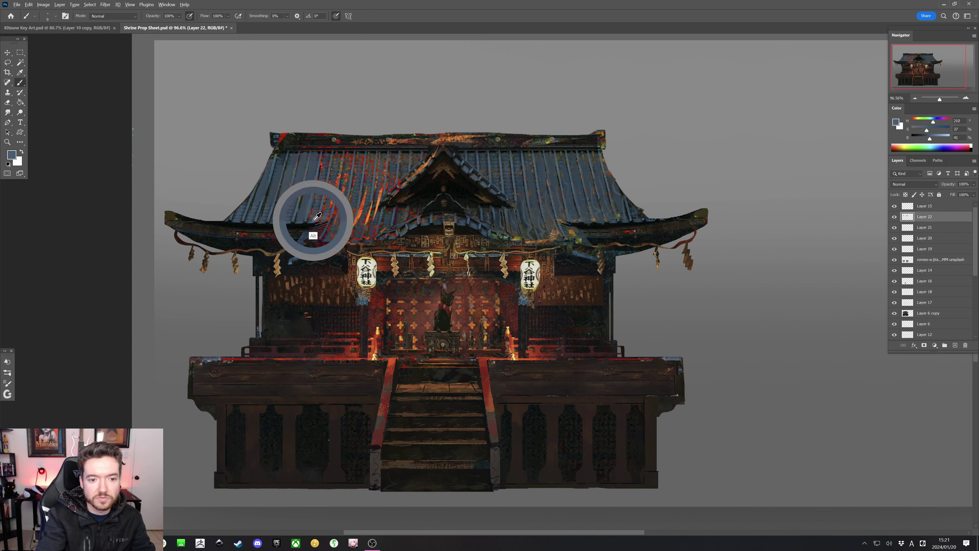
pyautogui.press(']')
pyautogui.press(']')
pyautogui.press(']')
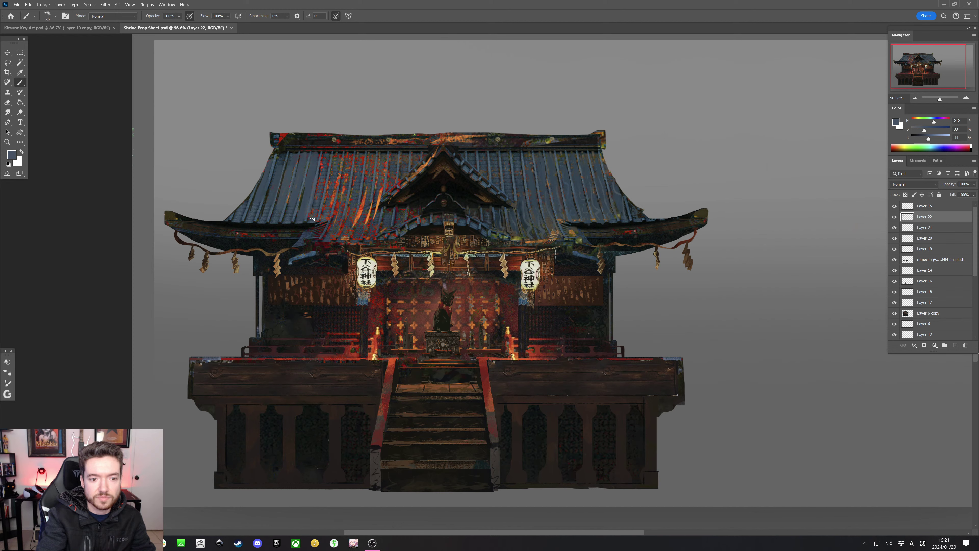
pyautogui.keyDown('alt'); pyautogui.click(290, 214); pyautogui.keyUp('alt')
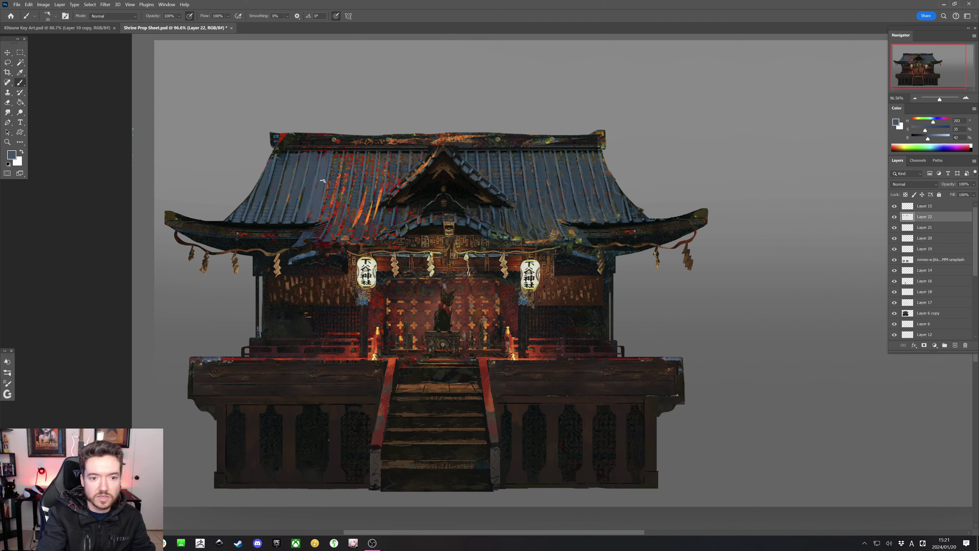
pyautogui.press('[')
pyautogui.keyDown('alt'); pyautogui.click(303, 219); pyautogui.keyUp('alt')
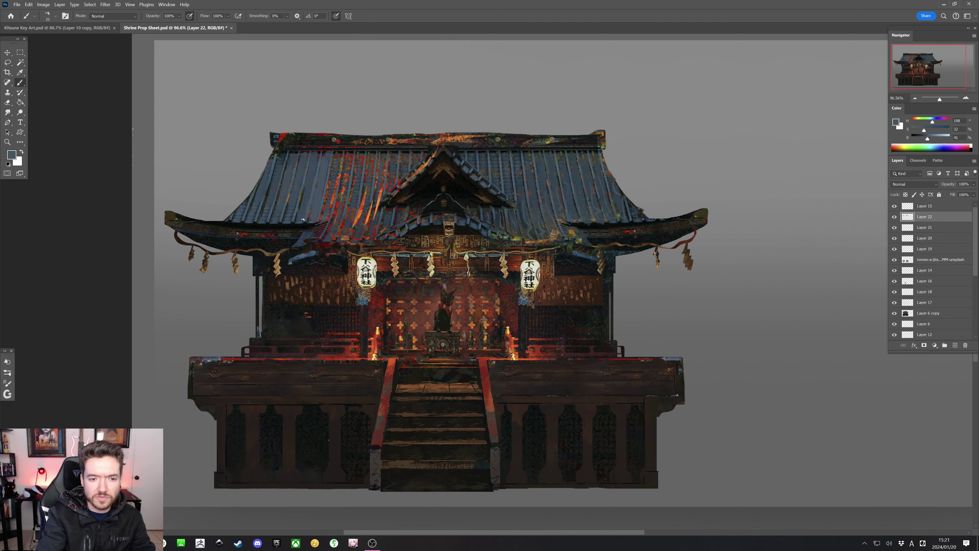
# Darken the gap between the newly cleaned tiles of the left-hand roof with a smaller brush in sampled near-black
pyautogui.press('[')
pyautogui.keyDown('alt'); pyautogui.click(307, 217); pyautogui.keyUp('alt')
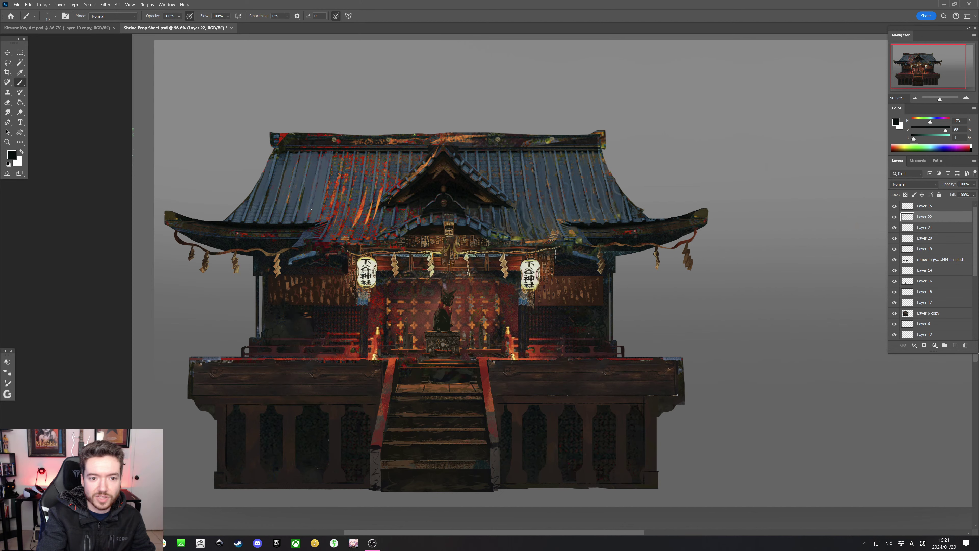
pyautogui.moveTo(310, 159); pyautogui.dragTo(307, 178)
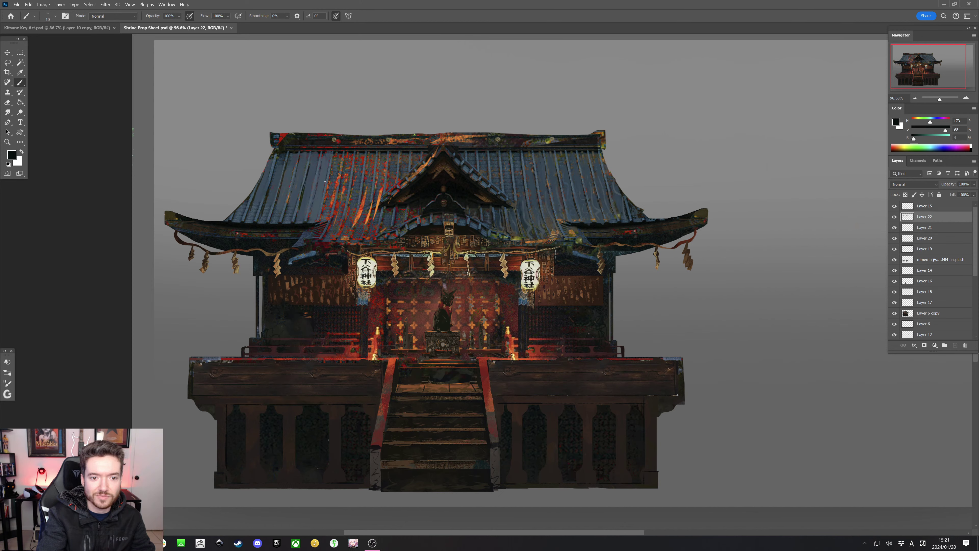
# Cover the rust specks further toward the gable on the left-hand roof with sampled grey-blue, and separate the tiles with near-black
pyautogui.keyDown('alt'); pyautogui.click(325, 204); pyautogui.keyUp('alt')
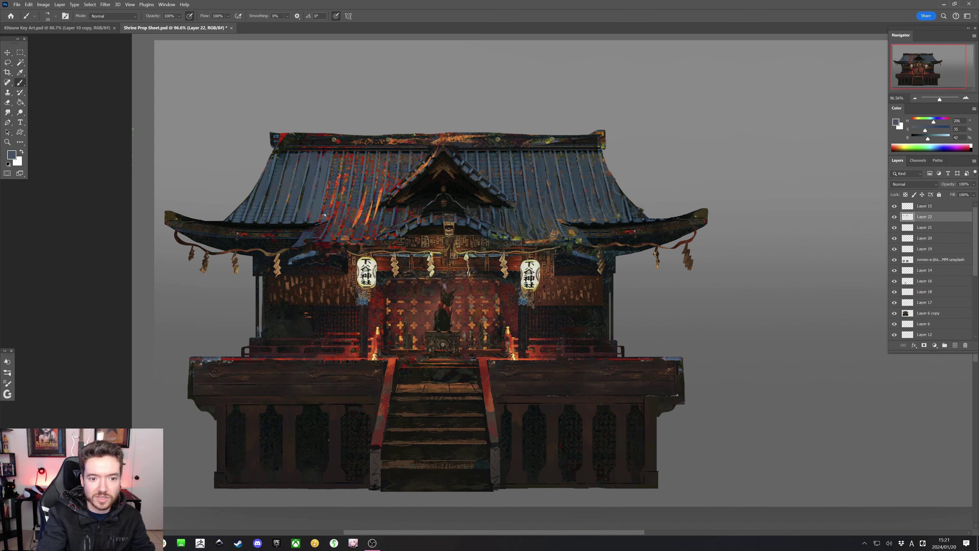
pyautogui.press(']')
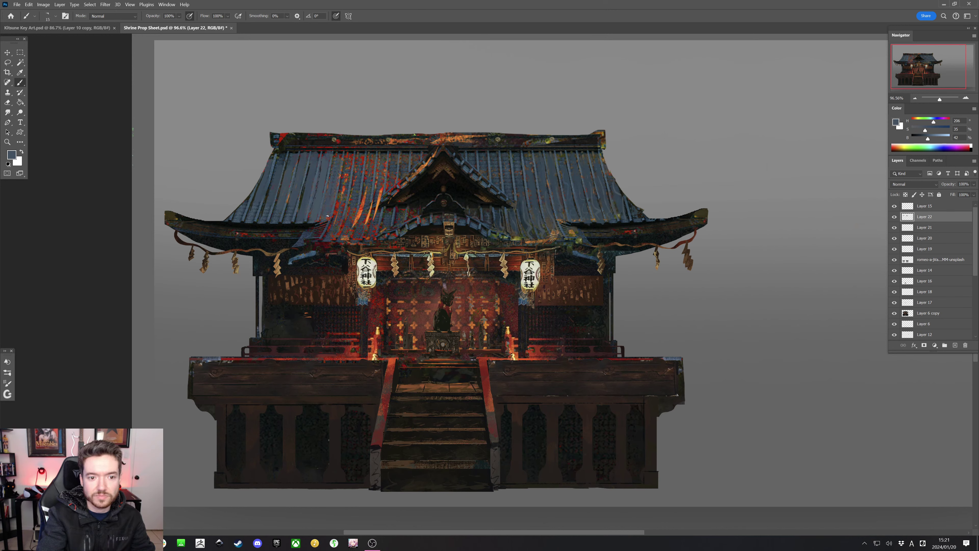
pyautogui.keyDown('alt'); pyautogui.click(316, 223); pyautogui.keyUp('alt')
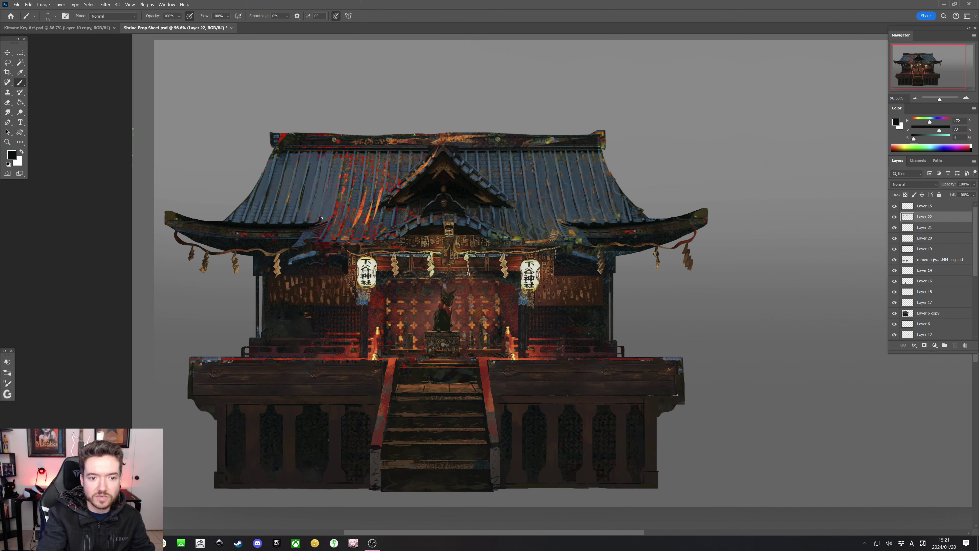
pyautogui.press('[')
pyautogui.press('[')
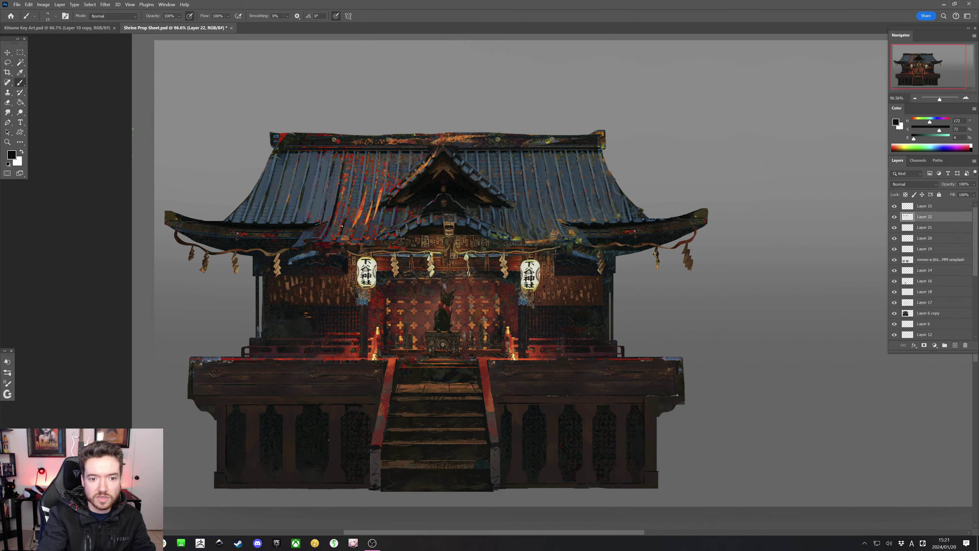
pyautogui.press(']')
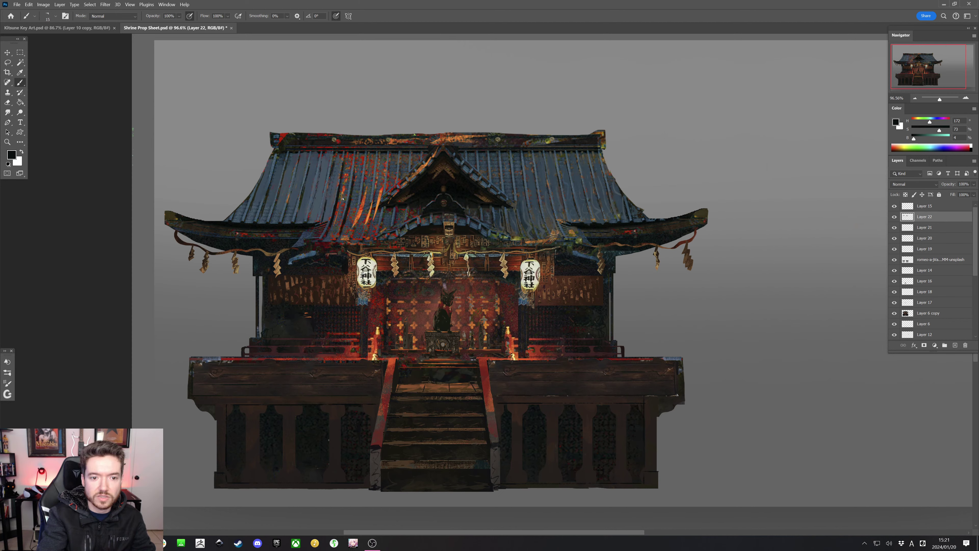
# Paint over the red and orange streaks on the roof tiles left of the gable with sampled slate-blue and dark tones
pyautogui.keyDown('alt'); pyautogui.click(349, 217); pyautogui.keyUp('alt')
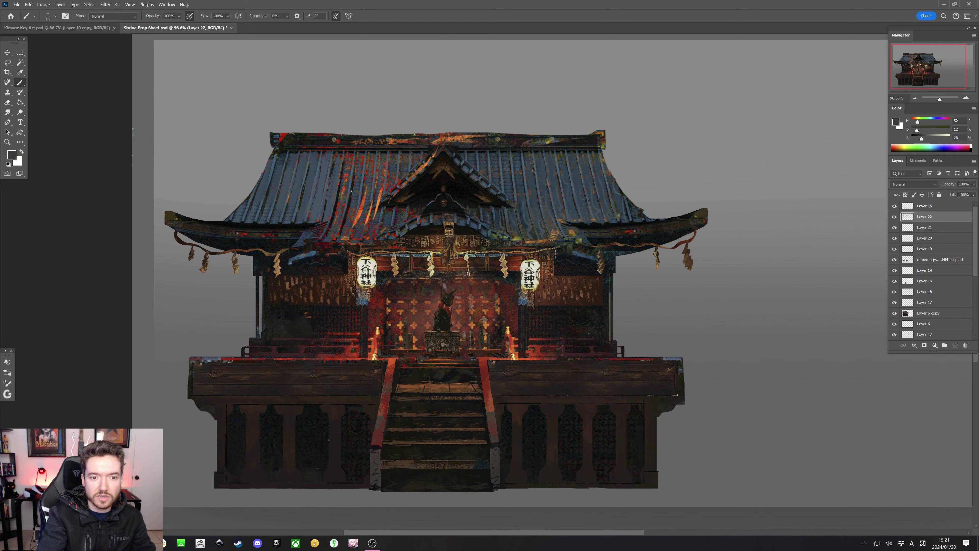
pyautogui.keyDown('alt'); pyautogui.click(347, 192); pyautogui.keyUp('alt')
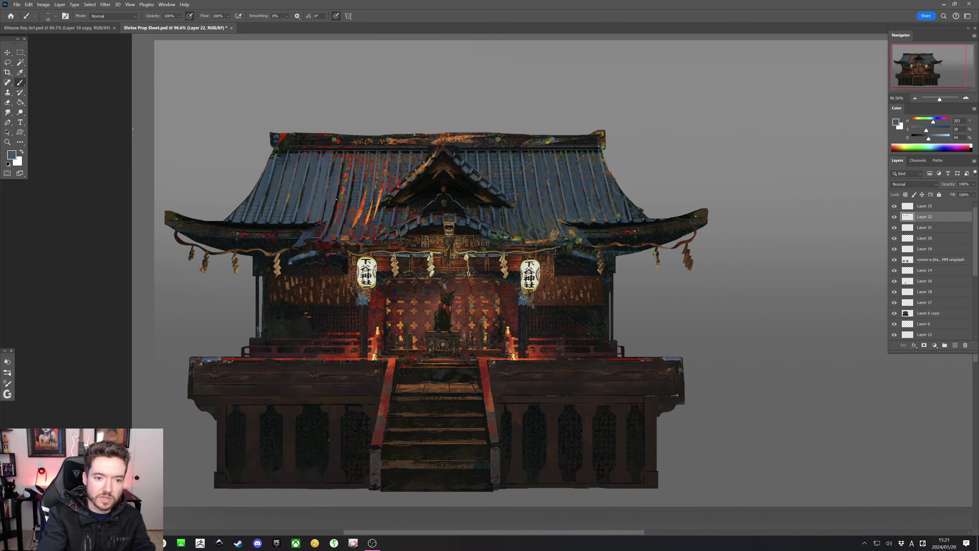
pyautogui.keyDown('alt'); pyautogui.click(332, 187); pyautogui.keyUp('alt')
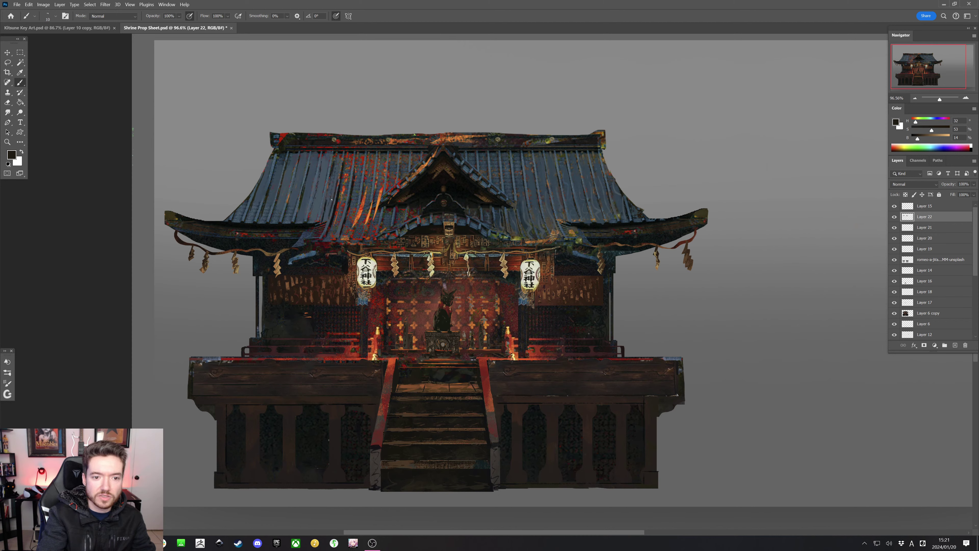
pyautogui.keyDown('alt'); pyautogui.click(360, 199); pyautogui.keyUp('alt')
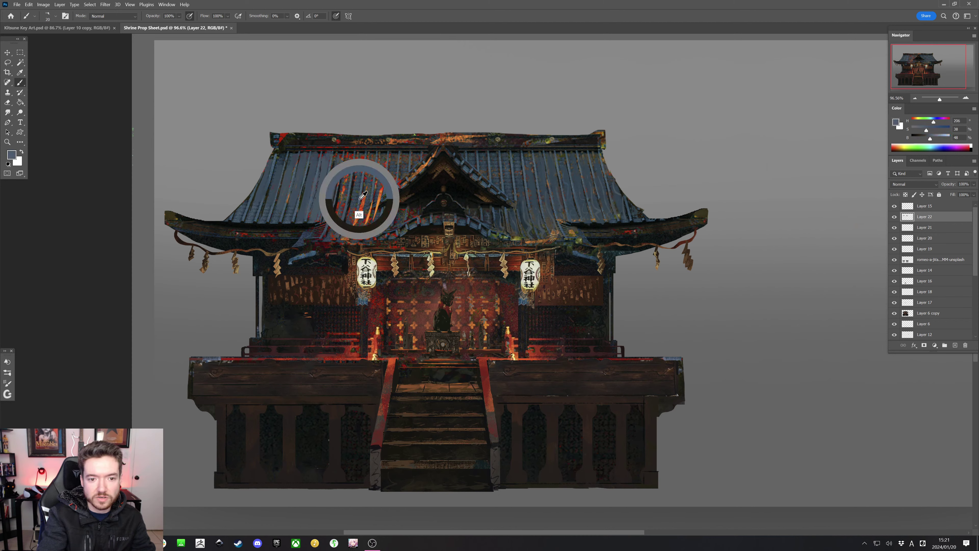
pyautogui.keyDown('alt'); pyautogui.click(368, 202); pyautogui.keyUp('alt')
pyautogui.keyDown('alt'); pyautogui.click(357, 213); pyautogui.keyUp('alt')
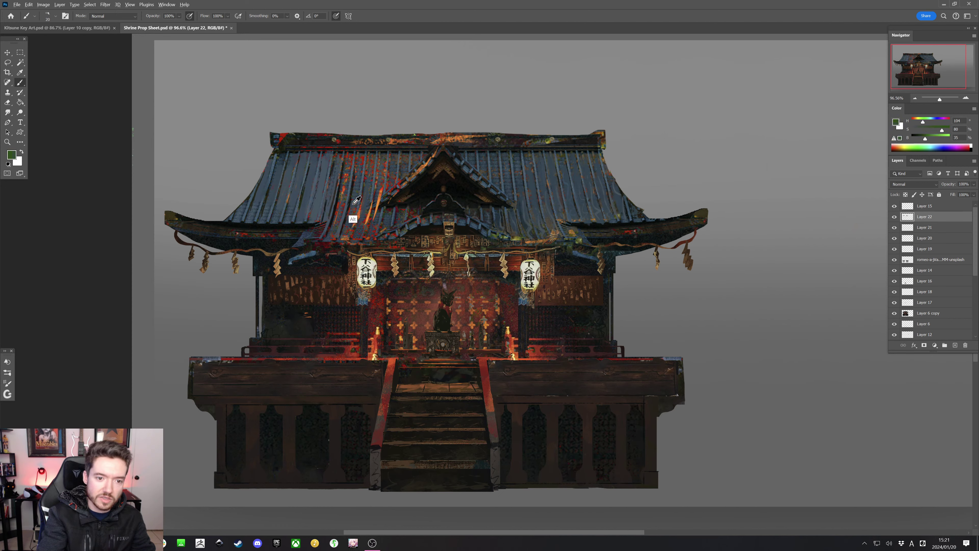
pyautogui.keyDown('alt'); pyautogui.click(349, 223); pyautogui.keyUp('alt')
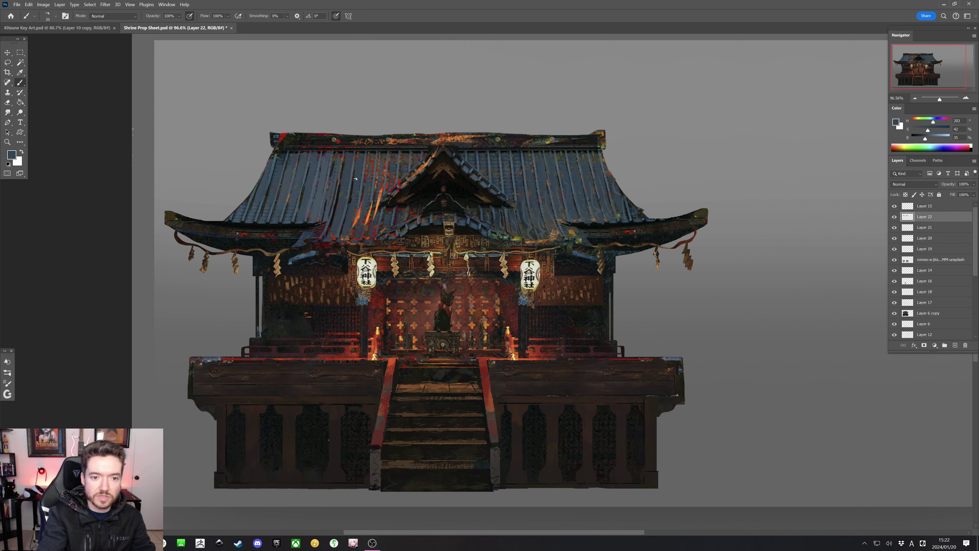
# Redefine the dark grooves between the roof tiles left of the orange streaks, using a smaller brush and colors sampled from the roof
pyautogui.keyDown('alt'); pyautogui.click(351, 196); pyautogui.keyUp('alt')
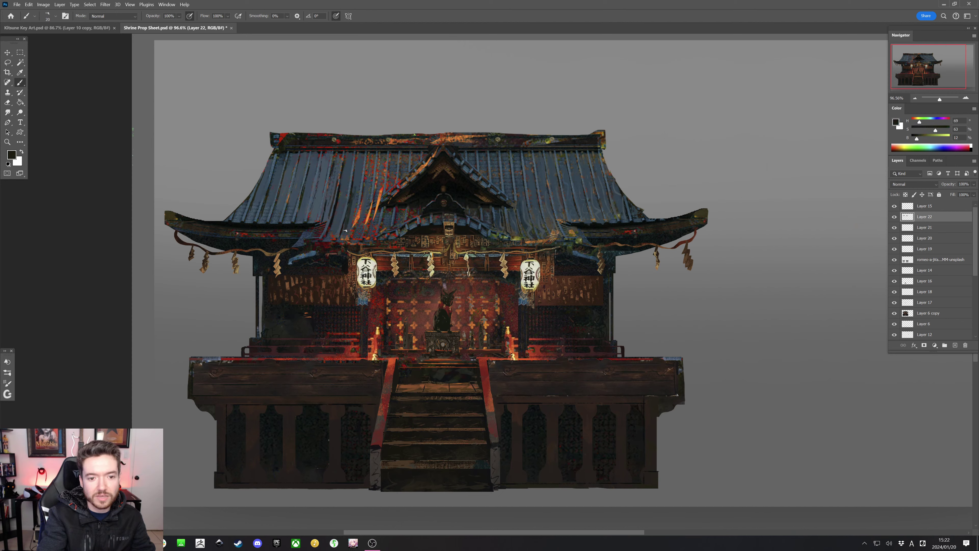
pyautogui.press('[')
pyautogui.press('[')
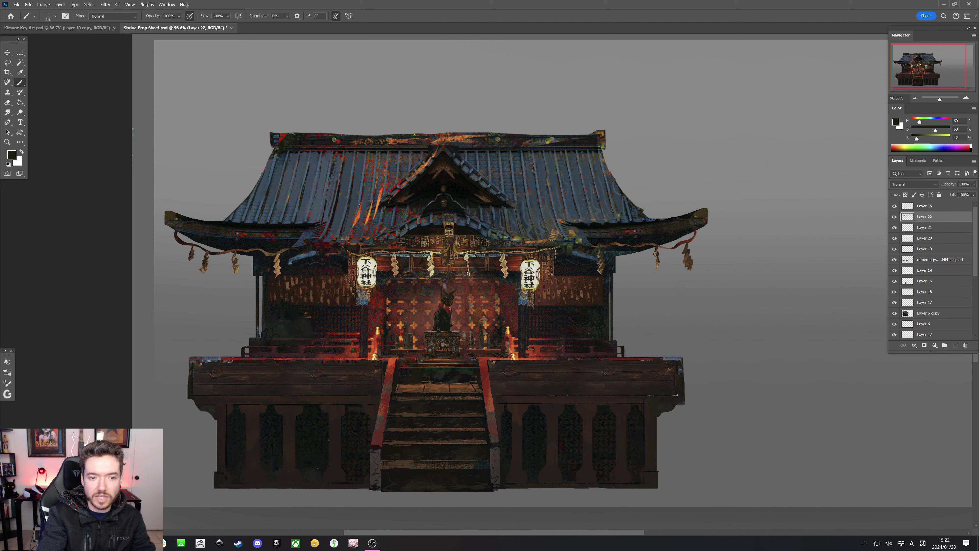
pyautogui.press(']')
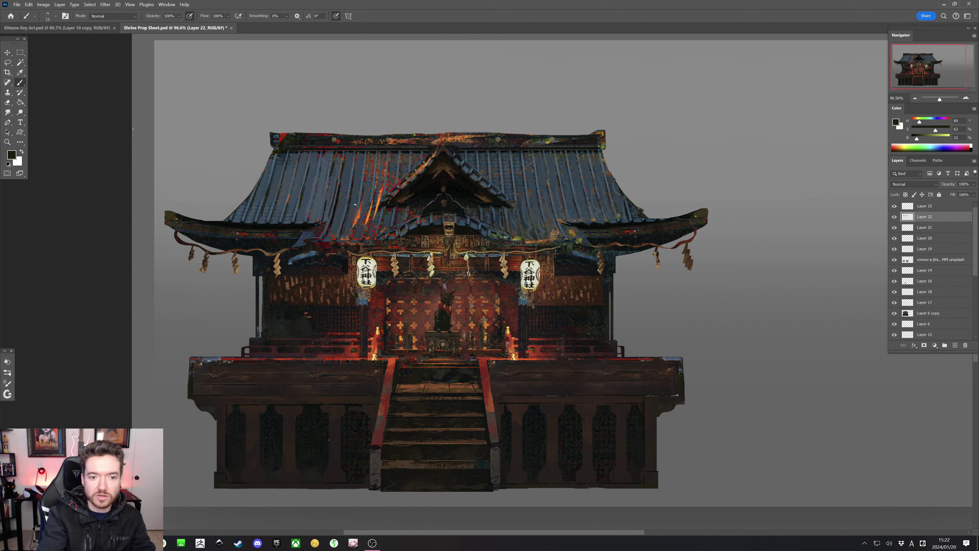
pyautogui.press('[')
pyautogui.keyDown('alt'); pyautogui.click(356, 213); pyautogui.keyUp('alt')
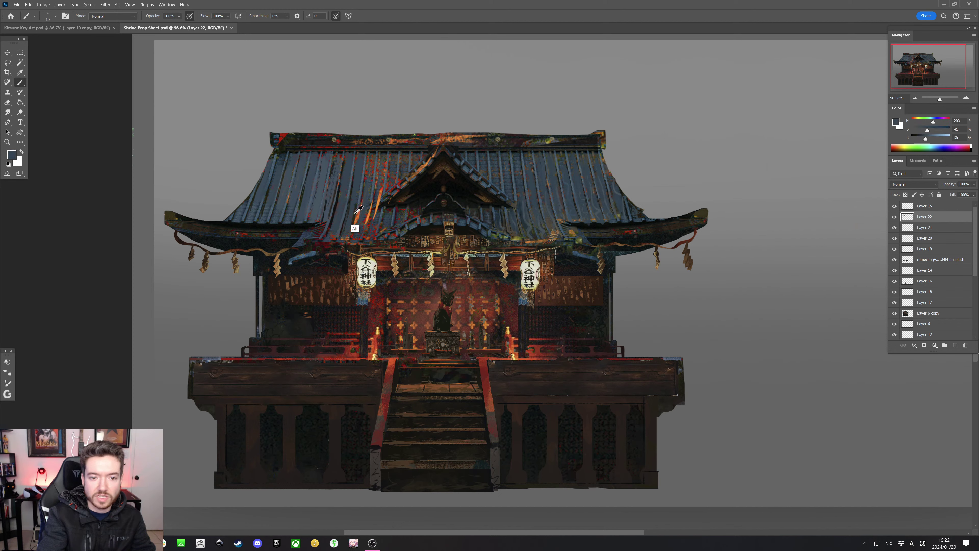
pyautogui.keyDown('alt'); pyautogui.click(356, 212); pyautogui.keyUp('alt')
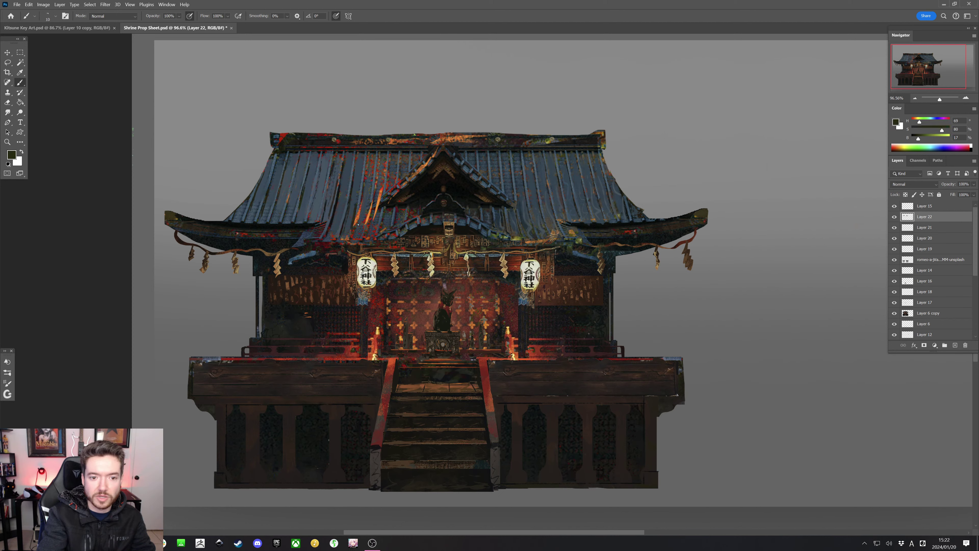
# Cover the red specks on the upper roof tiles left of the gable with sampled dark and blue-grey tones, adjusting the brush size
pyautogui.keyDown('alt'); pyautogui.click(412, 186); pyautogui.keyUp('alt')
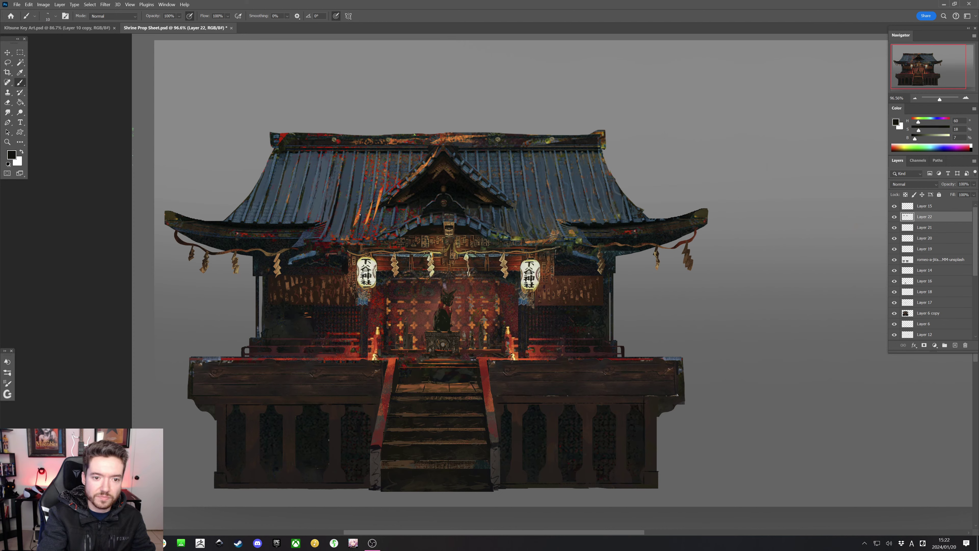
pyautogui.keyDown('alt'); pyautogui.click(369, 184); pyautogui.keyUp('alt')
pyautogui.press(']')
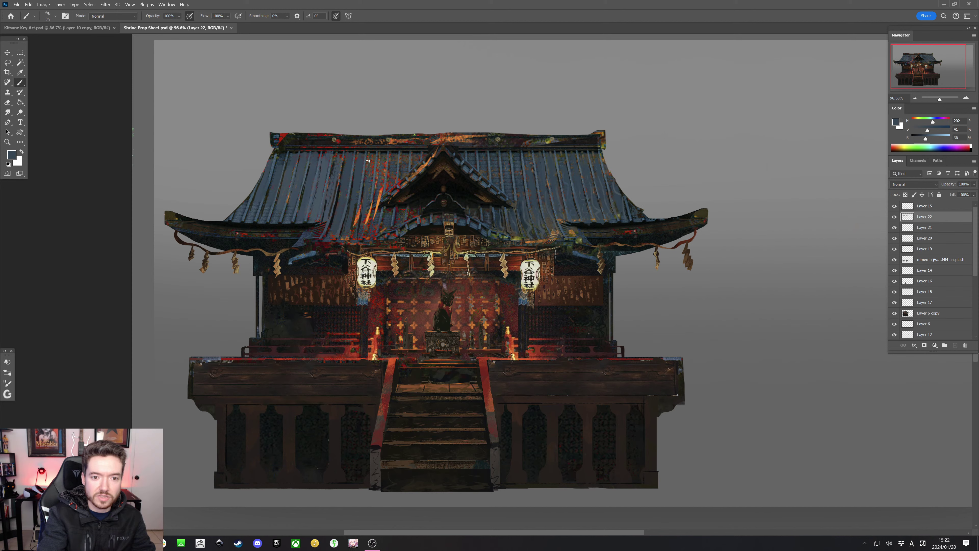
pyautogui.press('[')
pyautogui.press('[')
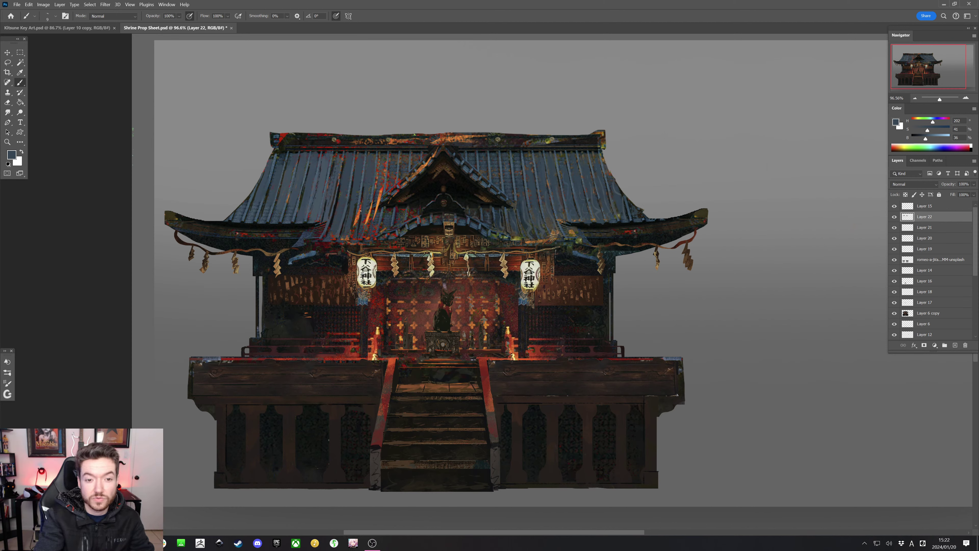
# Replace the orange streak on the lower roof left of the gable with fine blue-grey tile and dark groove strokes
pyautogui.keyDown('alt'); pyautogui.click(359, 222); pyautogui.keyUp('alt')
pyautogui.press('[')
pyautogui.keyDown('alt'); pyautogui.click(360, 202); pyautogui.keyUp('alt')
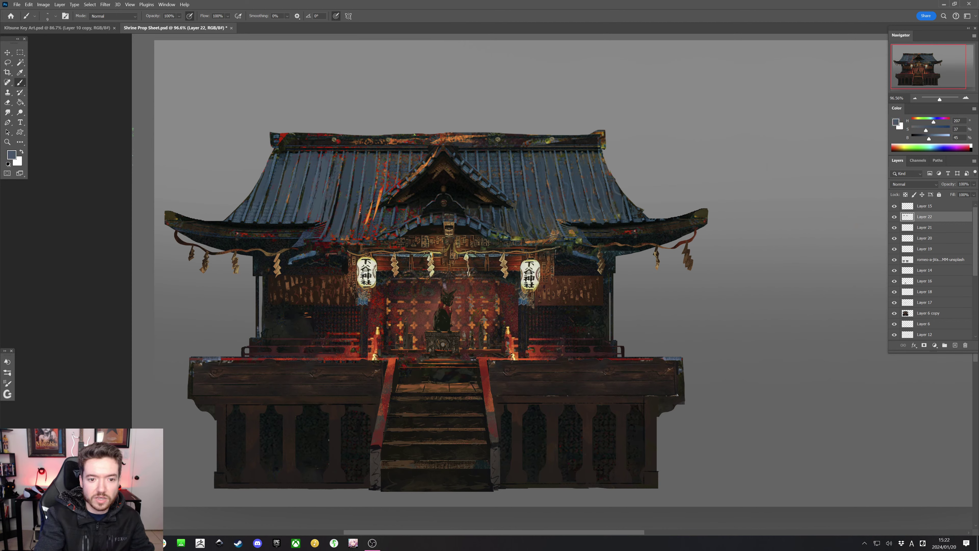
pyautogui.keyDown('alt'); pyautogui.click(363, 211); pyautogui.keyUp('alt')
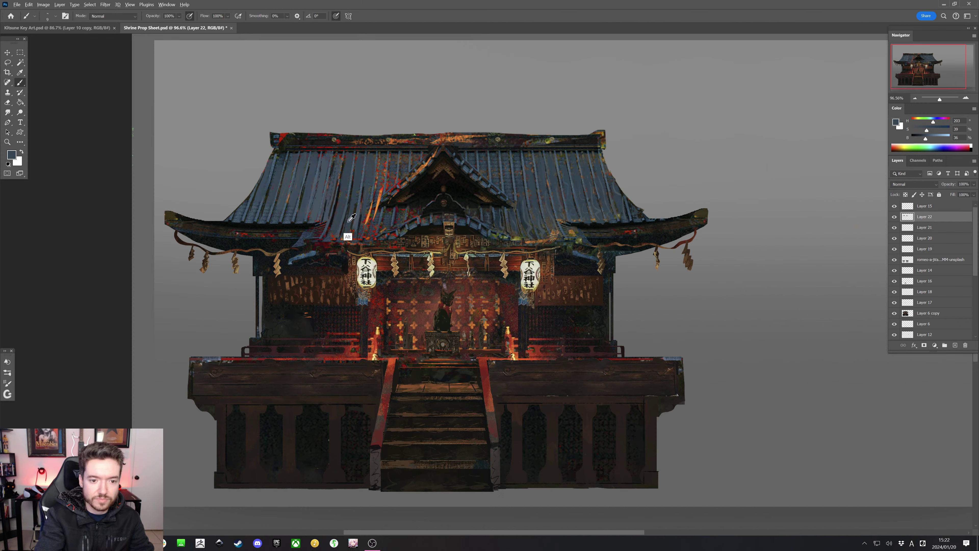
pyautogui.keyDown('alt'); pyautogui.click(352, 230); pyautogui.keyUp('alt')
pyautogui.keyDown('alt'); pyautogui.click(356, 218); pyautogui.keyUp('alt')
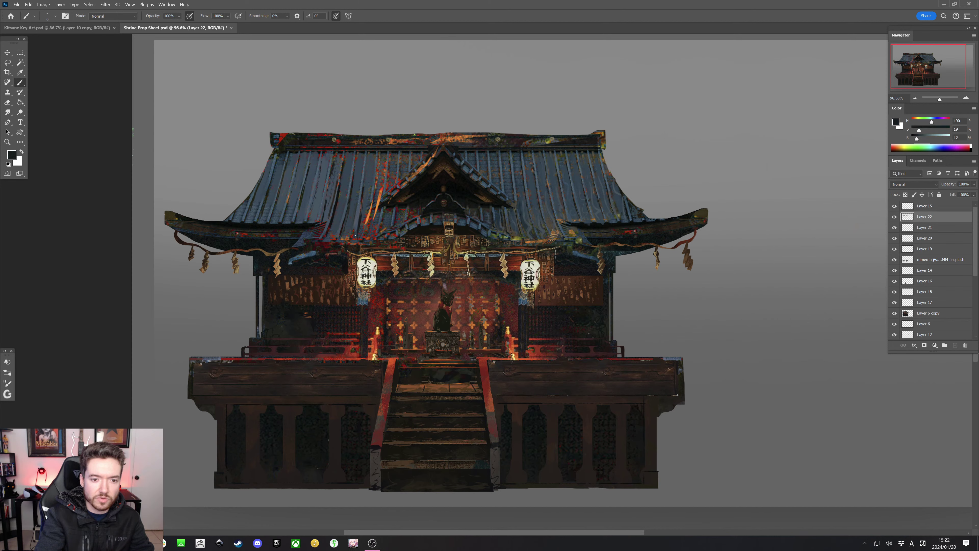
# Paint out the remaining bright orange and red streaks beside the gable's left slope with sampled slate blue
pyautogui.keyDown('alt'); pyautogui.click(366, 204); pyautogui.keyUp('alt')
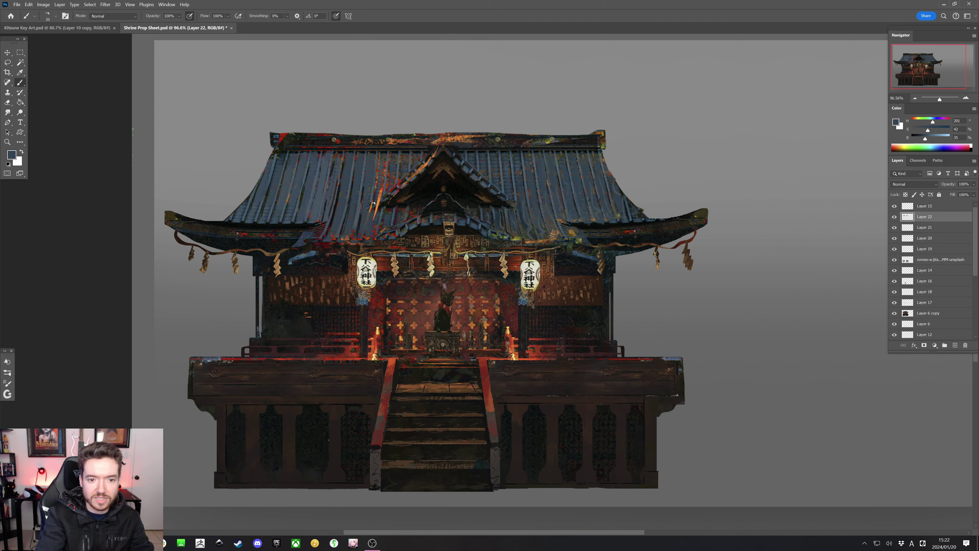
pyautogui.keyDown('alt'); pyautogui.click(380, 178); pyautogui.keyUp('alt')
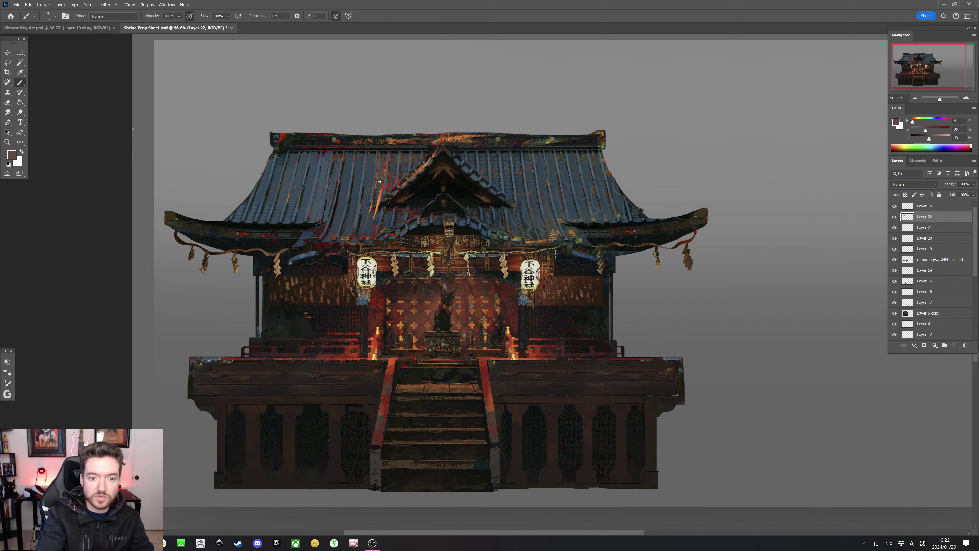
pyautogui.keyDown('alt'); pyautogui.click(381, 169); pyautogui.keyUp('alt')
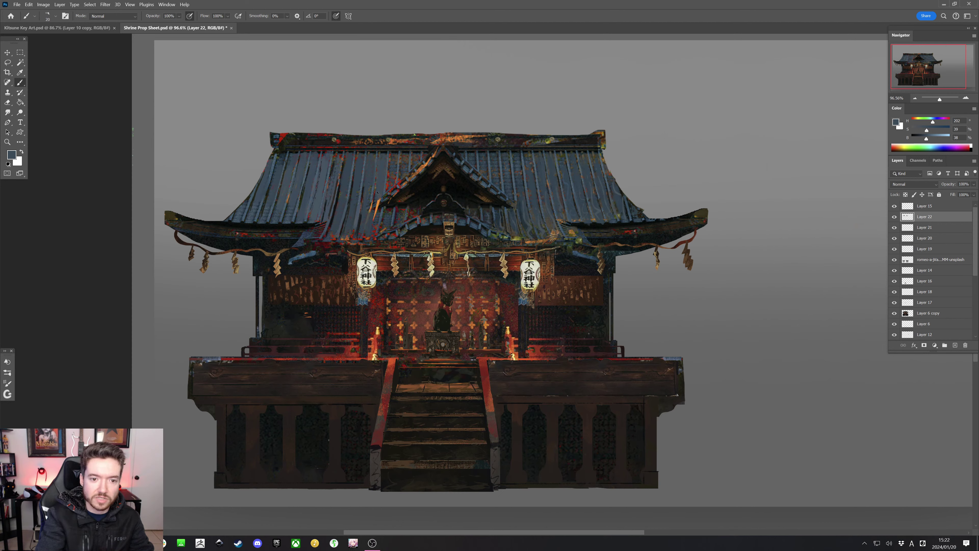
pyautogui.keyDown('alt'); pyautogui.click(373, 212); pyautogui.keyUp('alt')
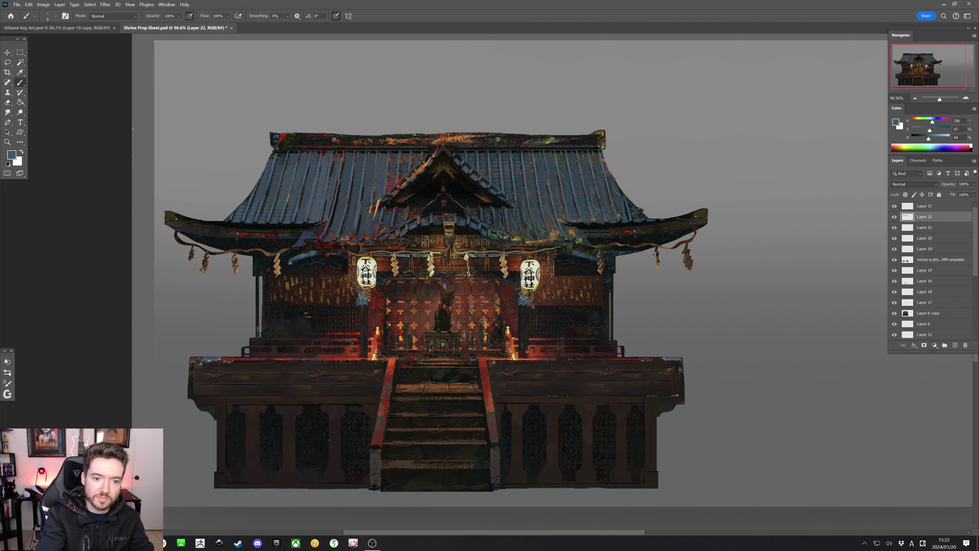
# Refine the tiles below the gable's left corner with sampled dark and blue tones, undoing the misplaced groove stroke
pyautogui.keyDown('alt'); pyautogui.click(364, 235); pyautogui.keyUp('alt')
pyautogui.keyDown('alt'); pyautogui.click(388, 223); pyautogui.keyUp('alt')
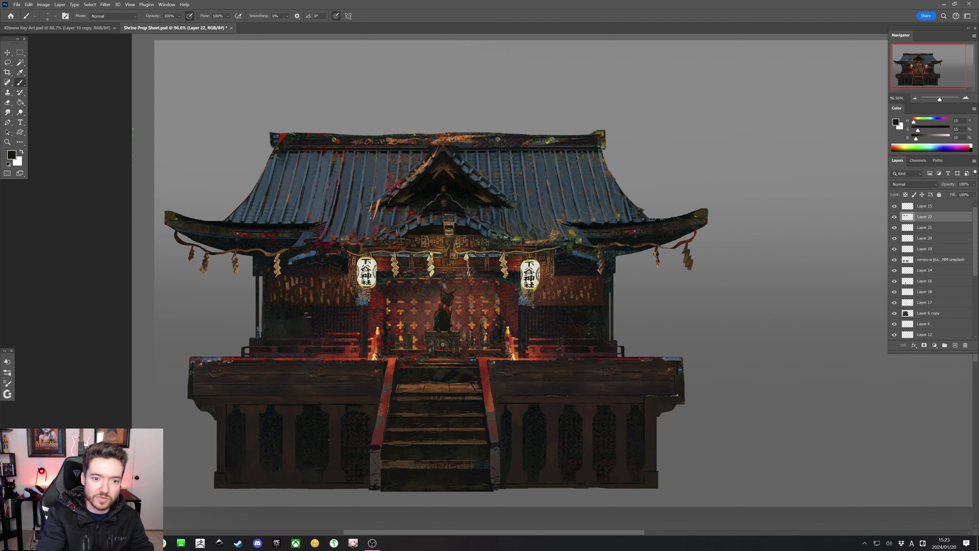
pyautogui.moveTo(370, 233); pyautogui.dragTo(368, 215)
pyautogui.hotkey('ctrl', 'z')
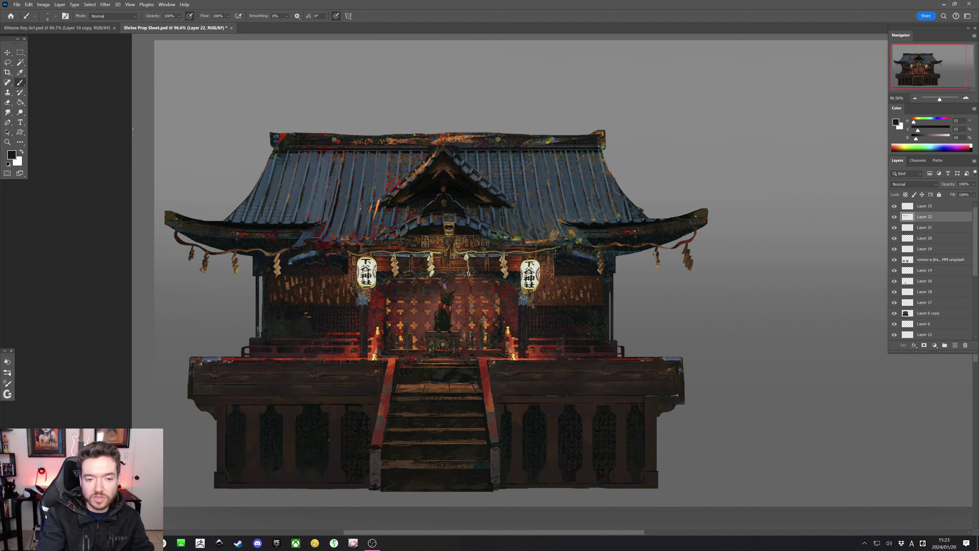
pyautogui.keyDown('alt'); pyautogui.click(374, 220); pyautogui.keyUp('alt')
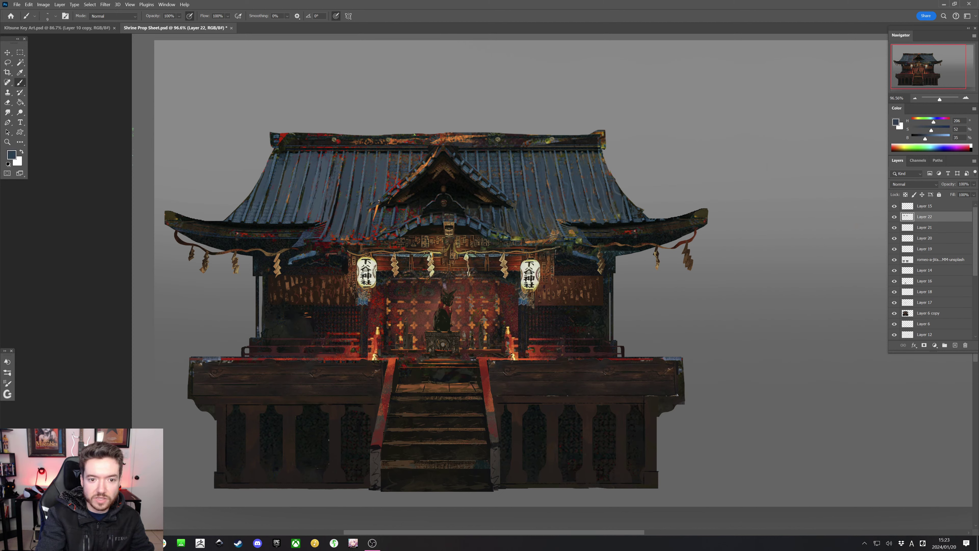
pyautogui.keyDown('alt'); pyautogui.click(374, 208); pyautogui.keyUp('alt')
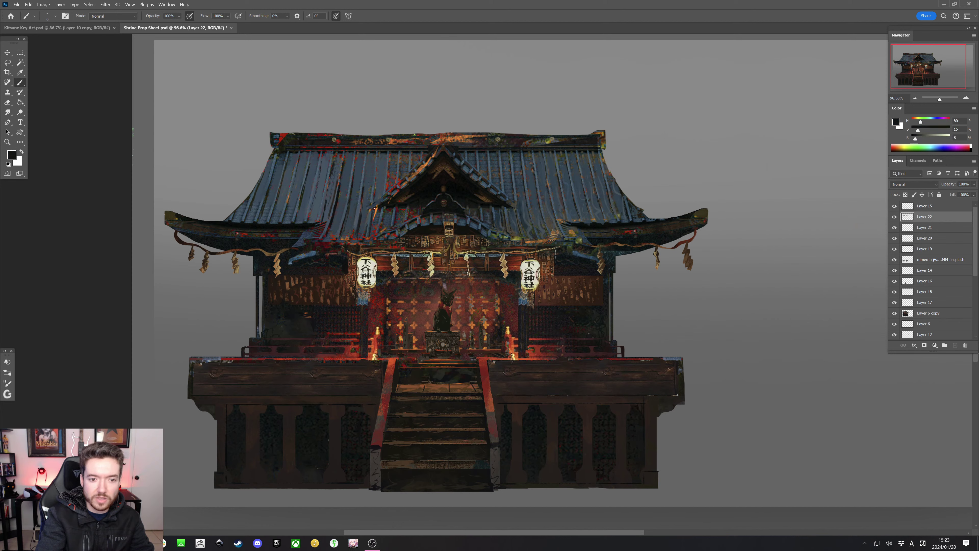
# Clean up the tile edges and dark grooves around the gable's left corner with alternating sampled dark and blue-grey strokes
pyautogui.keyDown('alt'); pyautogui.click(374, 226); pyautogui.keyUp('alt')
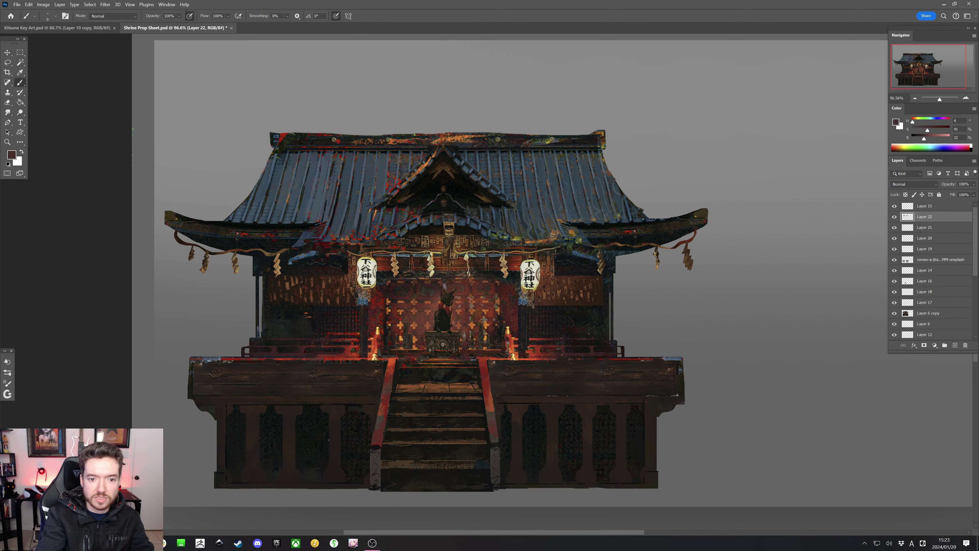
pyautogui.keyDown('alt'); pyautogui.click(373, 220); pyautogui.keyUp('alt')
pyautogui.keyDown('alt'); pyautogui.click(371, 205); pyautogui.keyUp('alt')
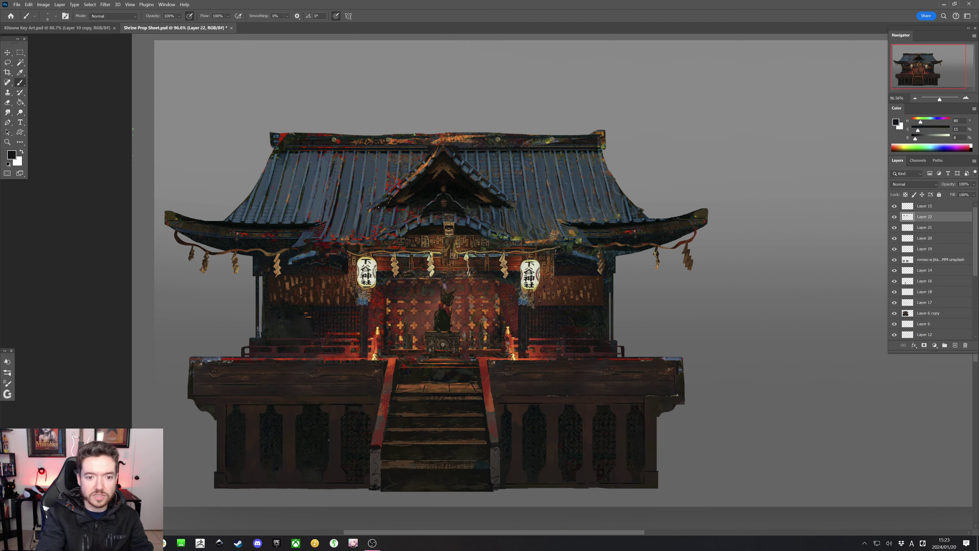
pyautogui.keyDown('alt'); pyautogui.click(371, 214); pyautogui.keyUp('alt')
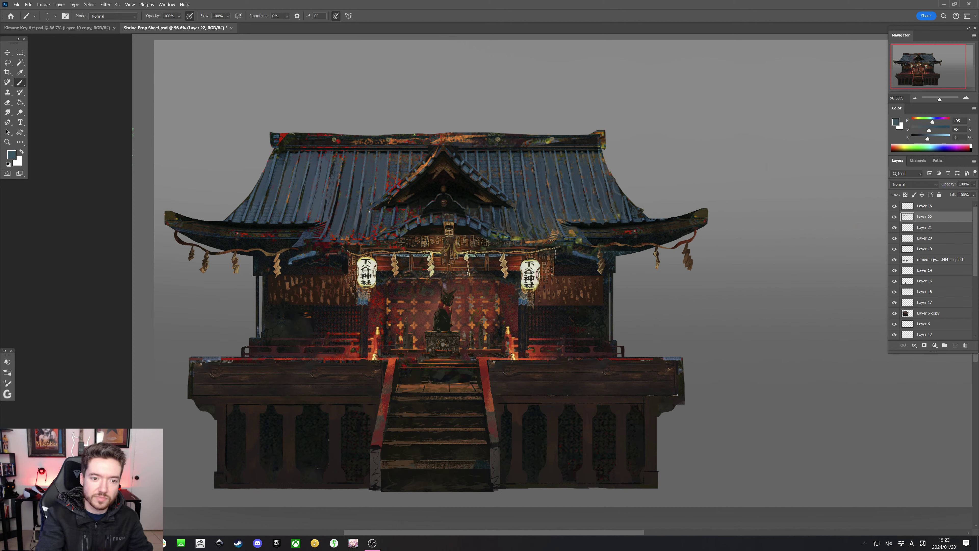
pyautogui.keyDown('alt'); pyautogui.click(368, 217); pyautogui.keyUp('alt')
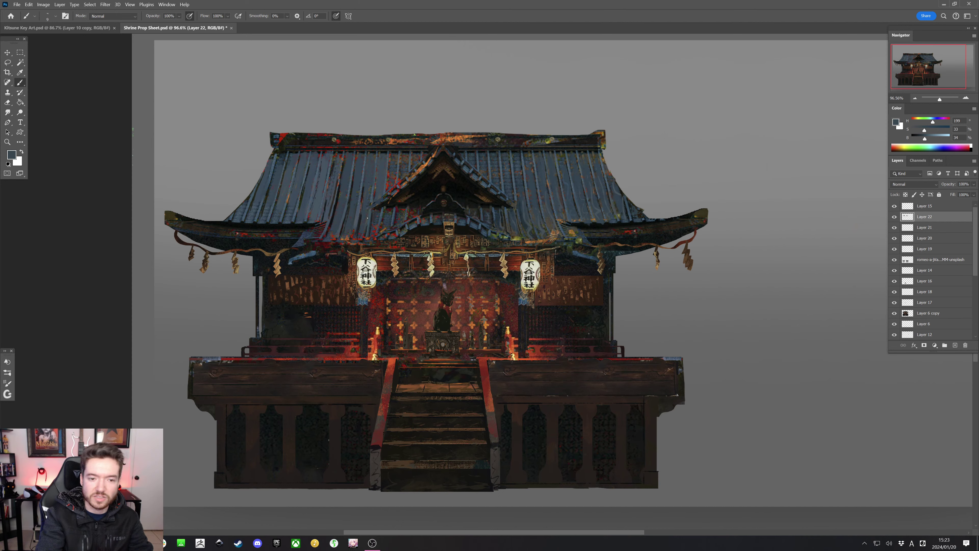
pyautogui.keyDown('alt'); pyautogui.click(361, 218); pyautogui.keyUp('alt')
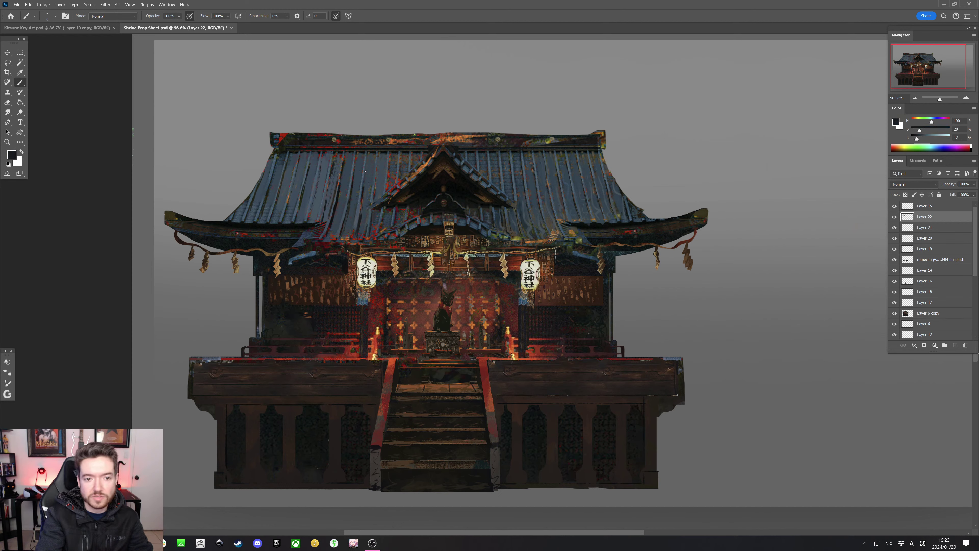
pyautogui.moveTo(365, 170); pyautogui.dragTo(377, 189)
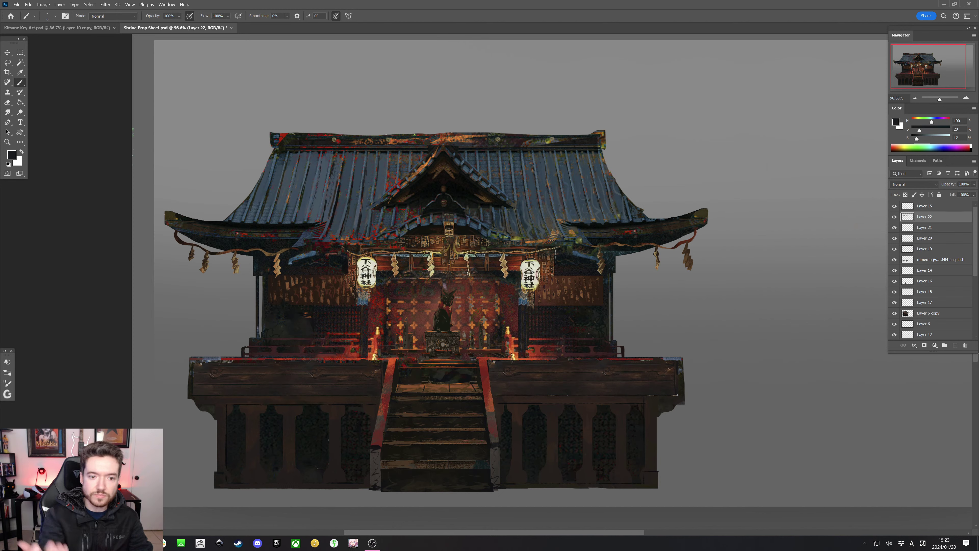
# Touch up the tiles and grooves on the far left part of the roof with sampled blue-grey and dark olive tones
pyautogui.keyDown('alt'); pyautogui.click(286, 207); pyautogui.keyUp('alt')
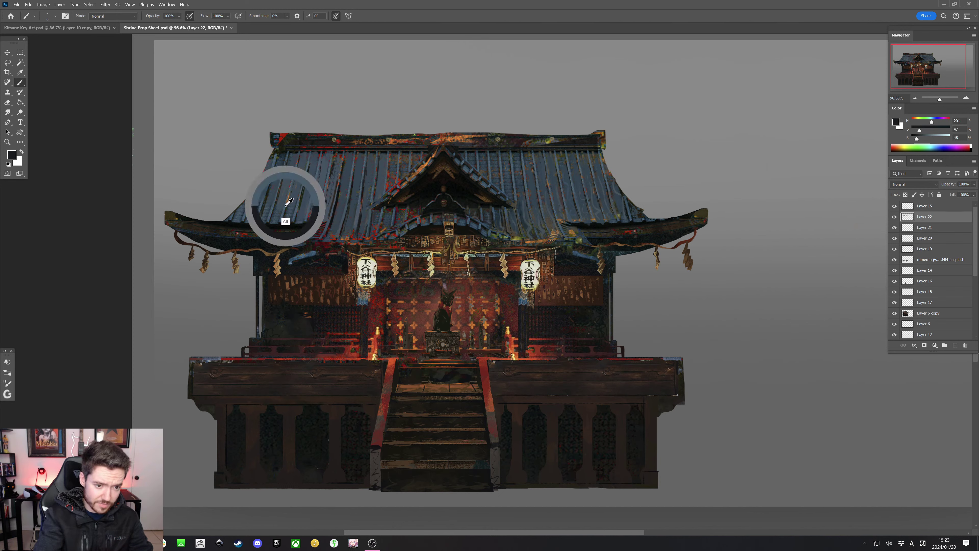
pyautogui.keyDown('alt'); pyautogui.click(289, 199); pyautogui.keyUp('alt')
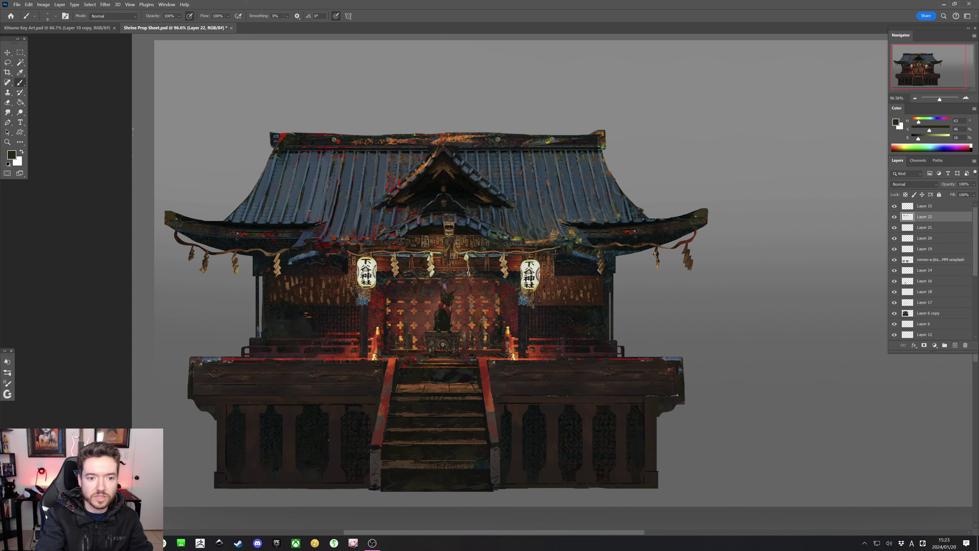
pyautogui.keyDown('alt'); pyautogui.click(310, 205); pyautogui.keyUp('alt')
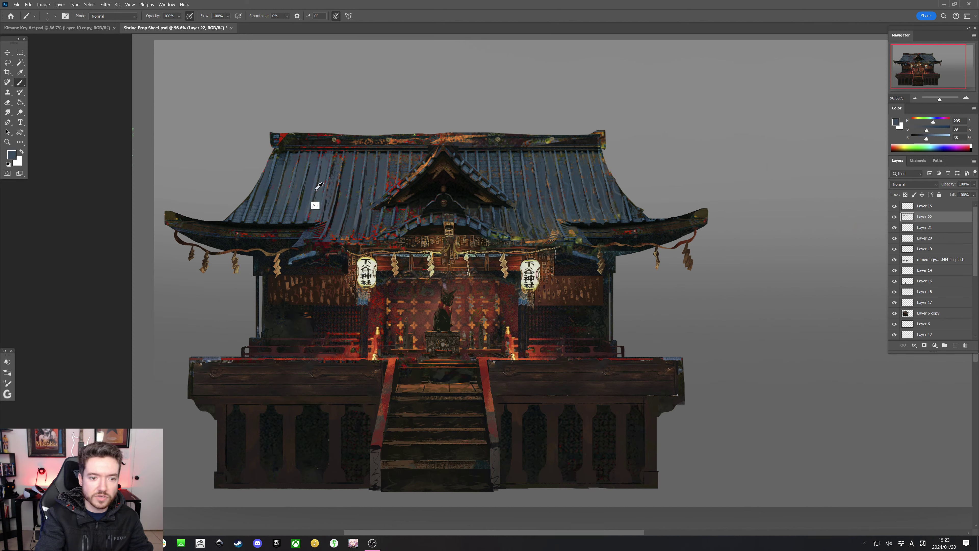
pyautogui.keyDown('alt'); pyautogui.click(291, 216); pyautogui.keyUp('alt')
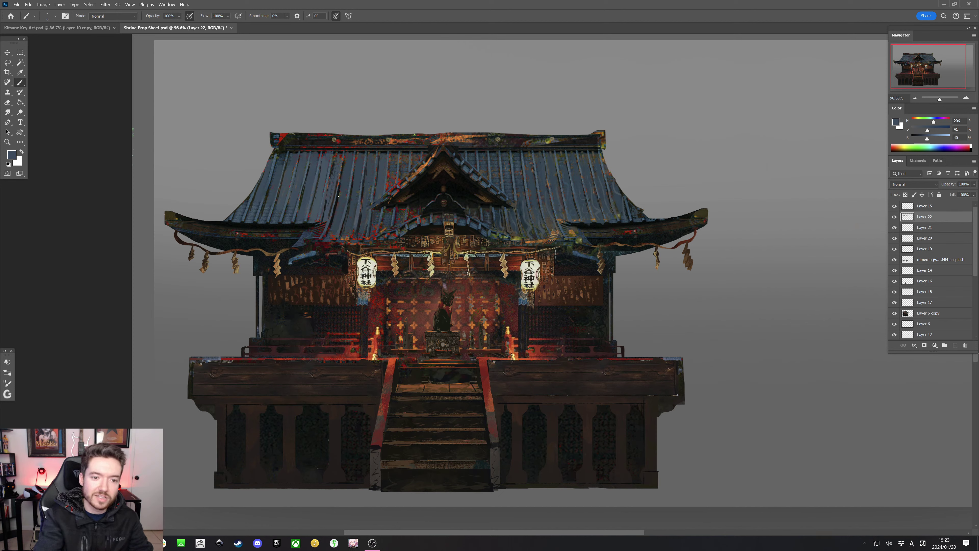
# Paint over stray red streaks on the lower roof tiles between the left eave and the gable's base with sampled slate-blue tones
pyautogui.keyDown('alt'); pyautogui.click(327, 218); pyautogui.keyUp('alt')
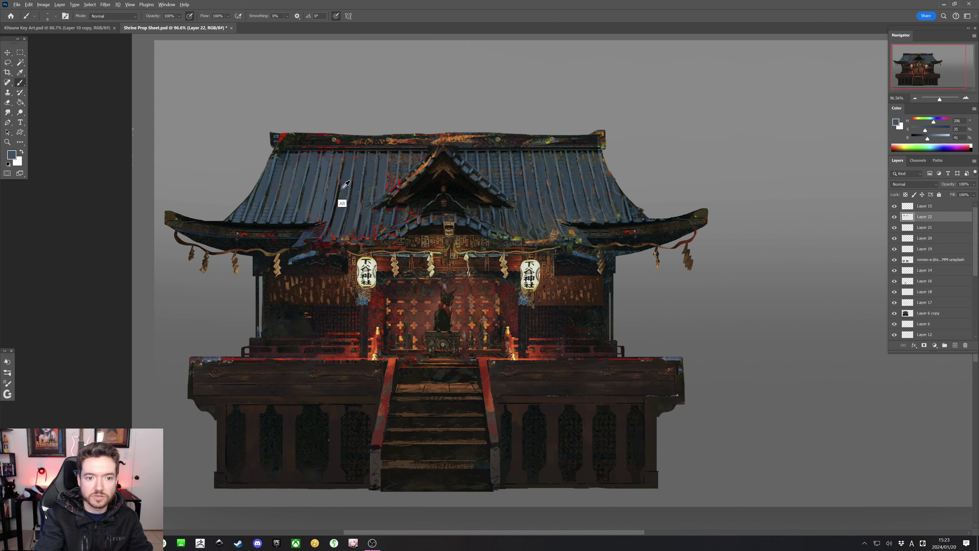
pyautogui.keyDown('alt'); pyautogui.click(340, 199); pyautogui.keyUp('alt')
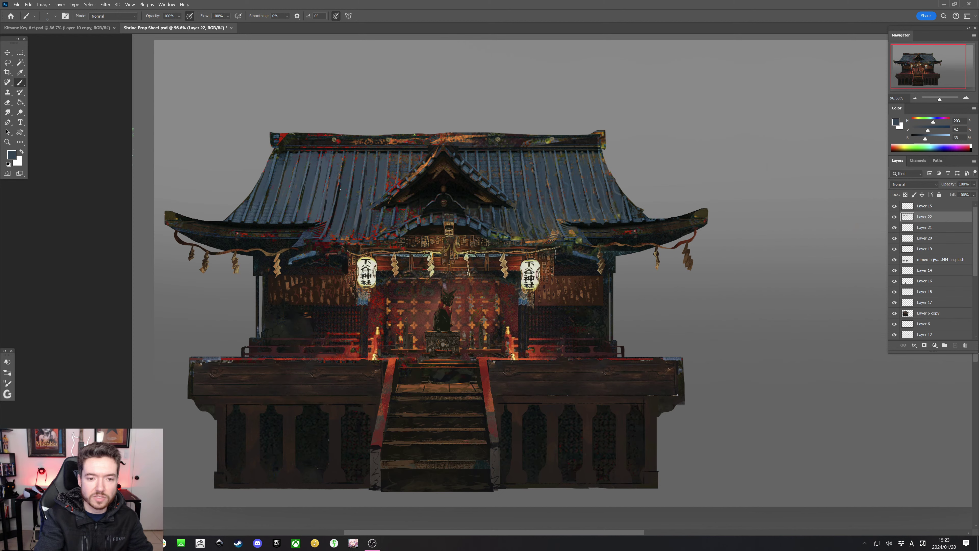
pyautogui.keyDown('alt'); pyautogui.click(388, 219); pyautogui.keyUp('alt')
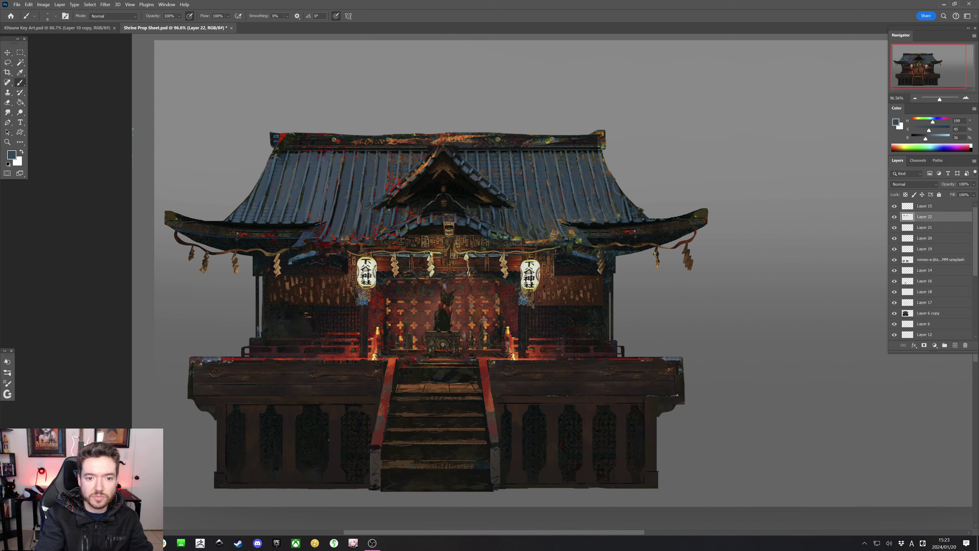
pyautogui.keyDown('alt'); pyautogui.click(384, 229); pyautogui.keyUp('alt')
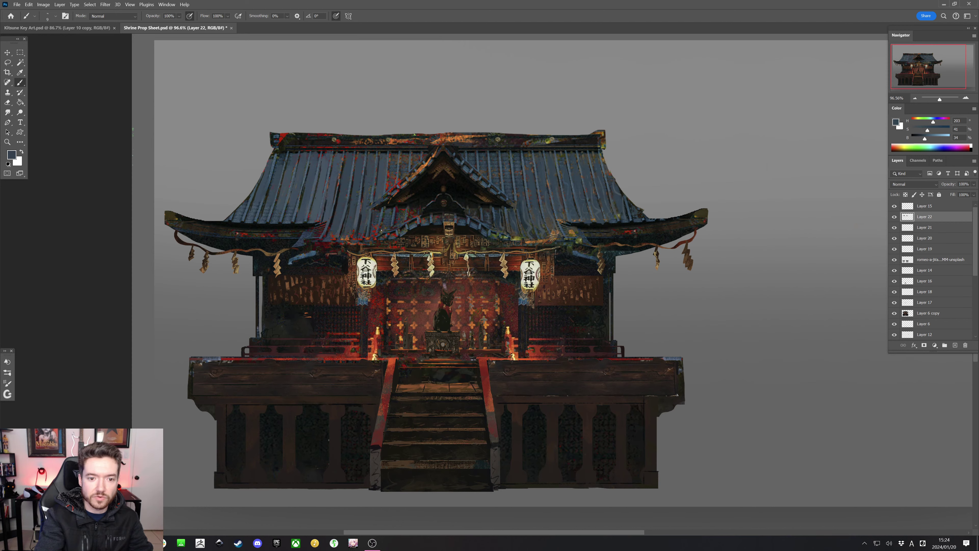
pyautogui.keyDown('alt'); pyautogui.click(374, 229); pyautogui.keyUp('alt')
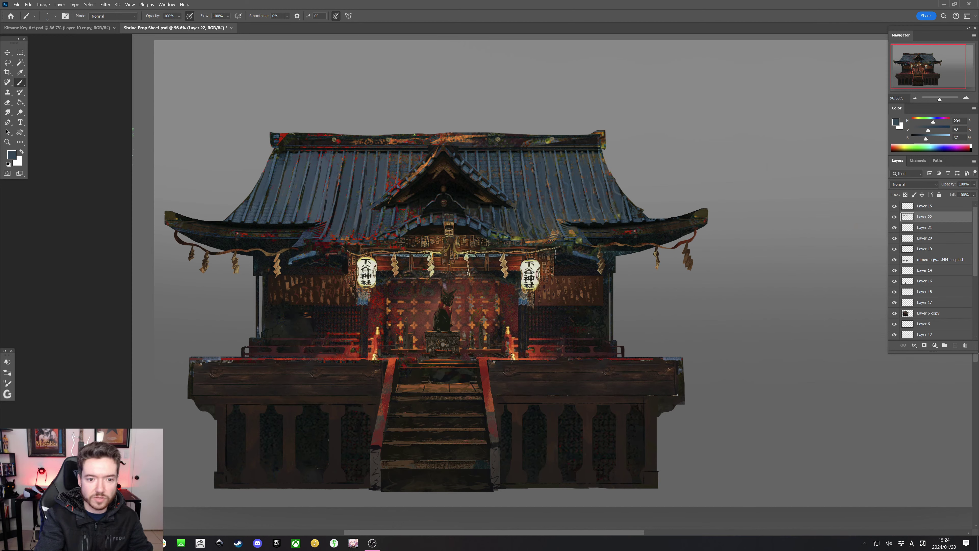
pyautogui.keyDown('alt'); pyautogui.click(360, 236); pyautogui.keyUp('alt')
pyautogui.keyDown('alt'); pyautogui.click(361, 234); pyautogui.keyUp('alt')
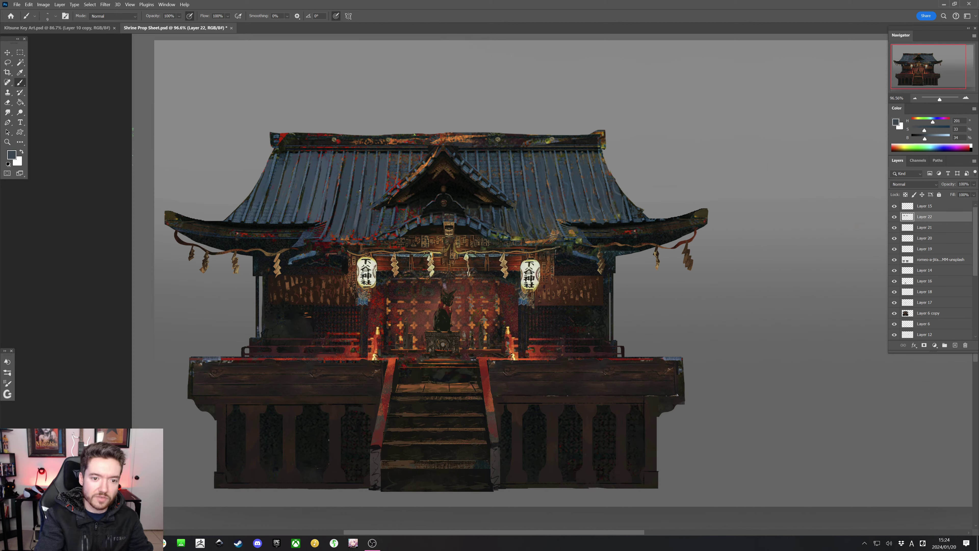
pyautogui.moveTo(360, 233)
pyautogui.mouseDown()
pyautogui.moveTo(360, 215)
pyautogui.moveTo(358, 234)
pyautogui.mouseUp()
pyautogui.keyDown('alt'); pyautogui.click(363, 222); pyautogui.keyUp('alt')
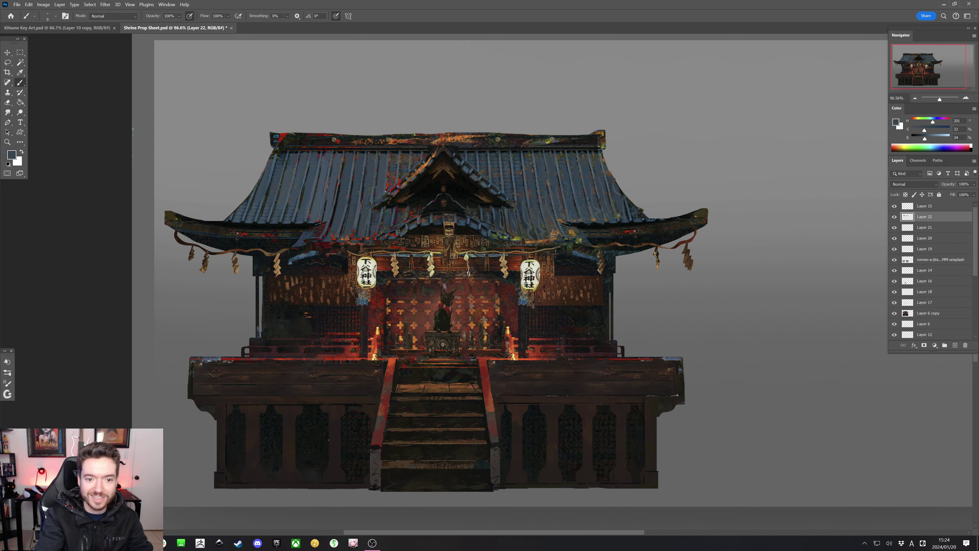
# Refine the edge of the gable's left slope and corner with alternating sampled blue-grey, near-black and orange strokes
pyautogui.keyDown('alt'); pyautogui.click(388, 187); pyautogui.keyUp('alt')
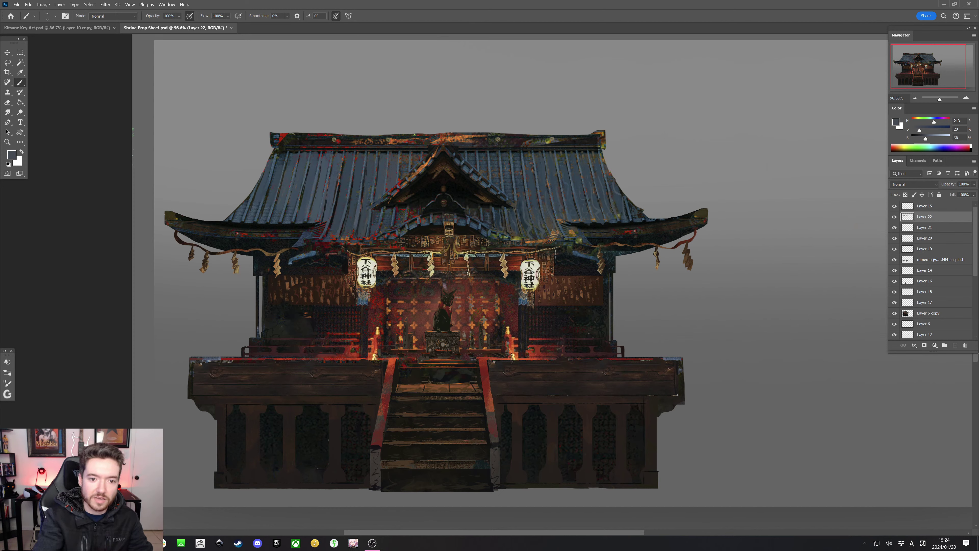
pyautogui.keyDown('alt'); pyautogui.click(396, 189); pyautogui.keyUp('alt')
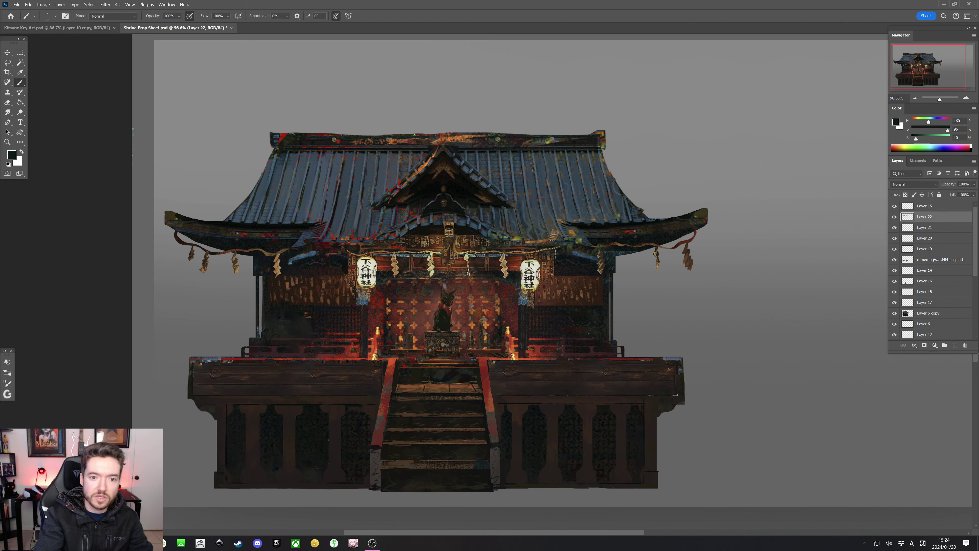
pyautogui.keyDown('alt'); pyautogui.click(426, 159); pyautogui.keyUp('alt')
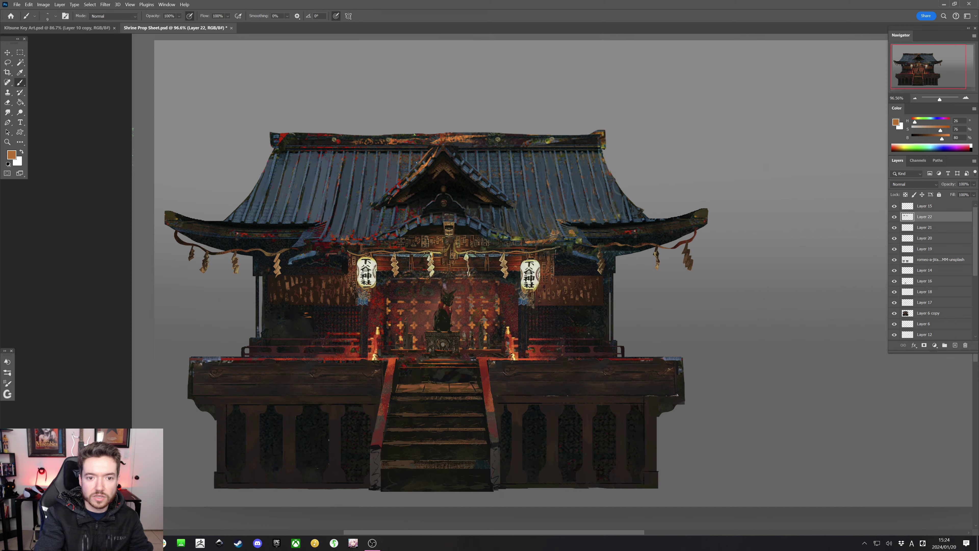
pyautogui.keyDown('alt'); pyautogui.click(390, 191); pyautogui.keyUp('alt')
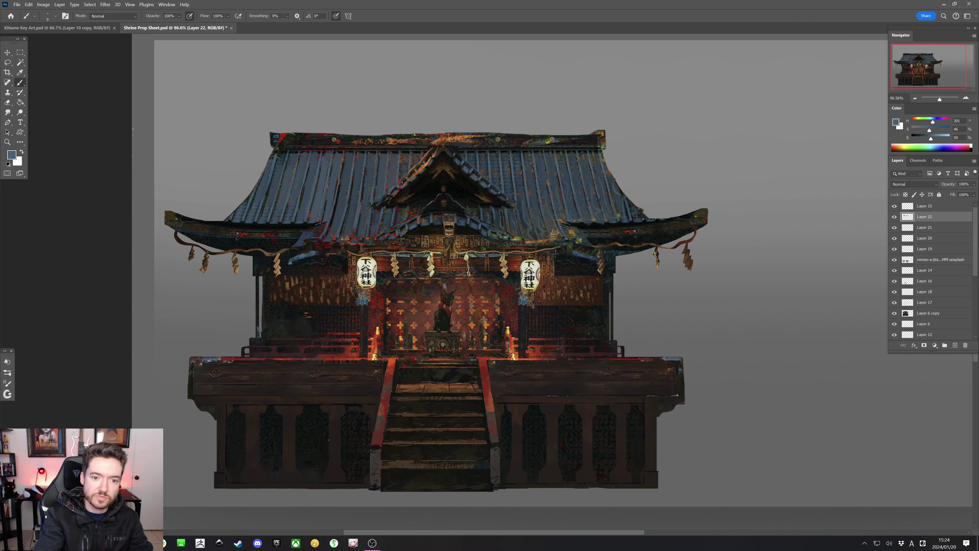
pyautogui.keyDown('alt'); pyautogui.click(413, 168); pyautogui.keyUp('alt')
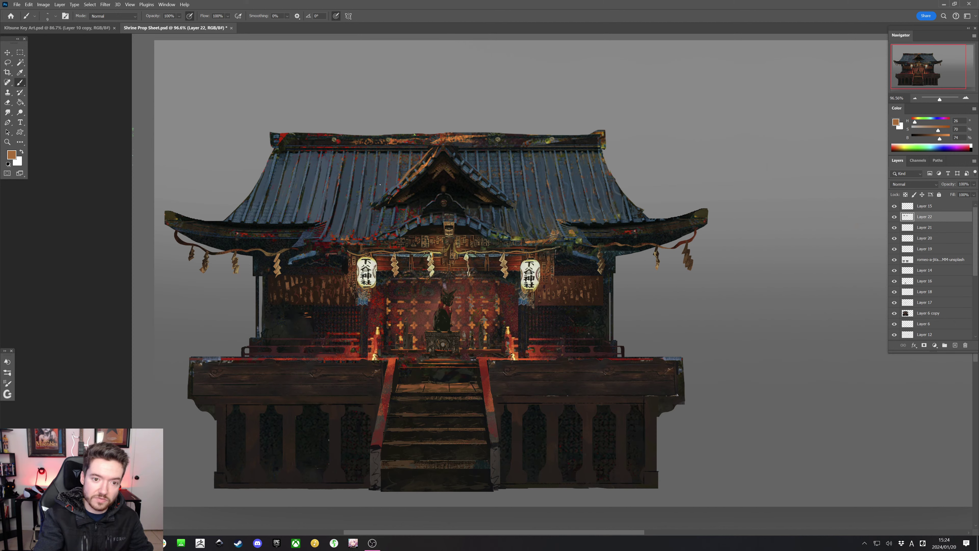
pyautogui.keyDown('alt'); pyautogui.click(405, 173); pyautogui.keyUp('alt')
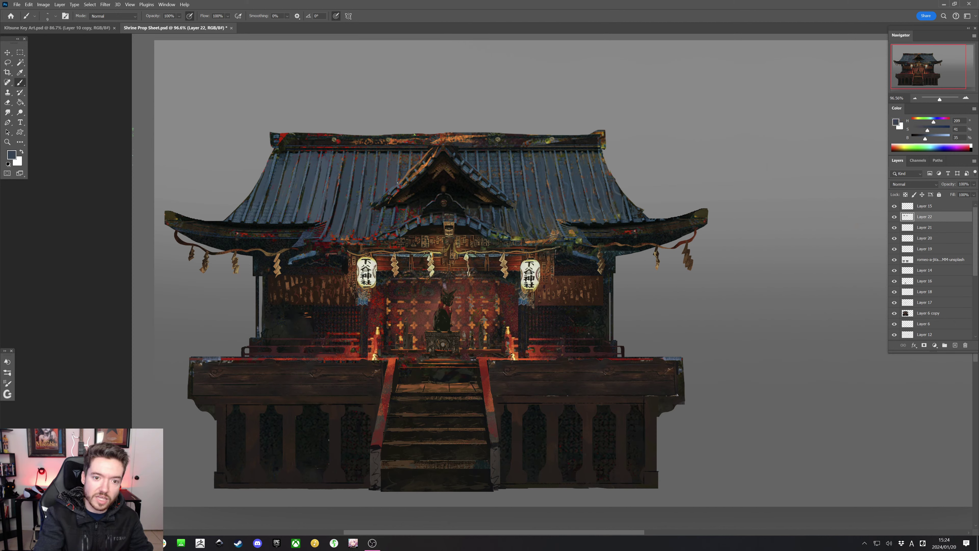
pyautogui.keyDown('alt'); pyautogui.click(410, 167); pyautogui.keyUp('alt')
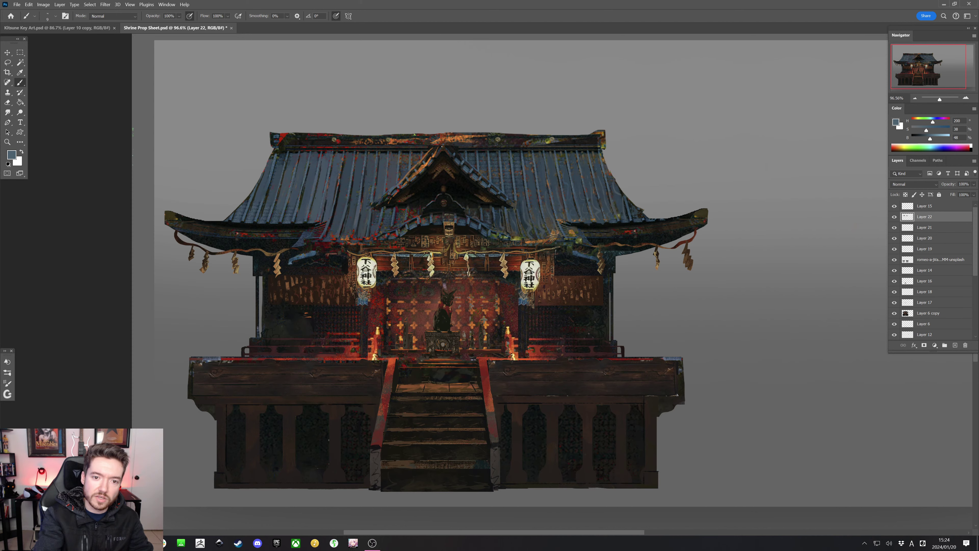
# Sharpen the gable's peak and right slope with sampled dark, slate-blue and orange tones, and save the document
pyautogui.keyDown('alt'); pyautogui.click(451, 148); pyautogui.keyUp('alt')
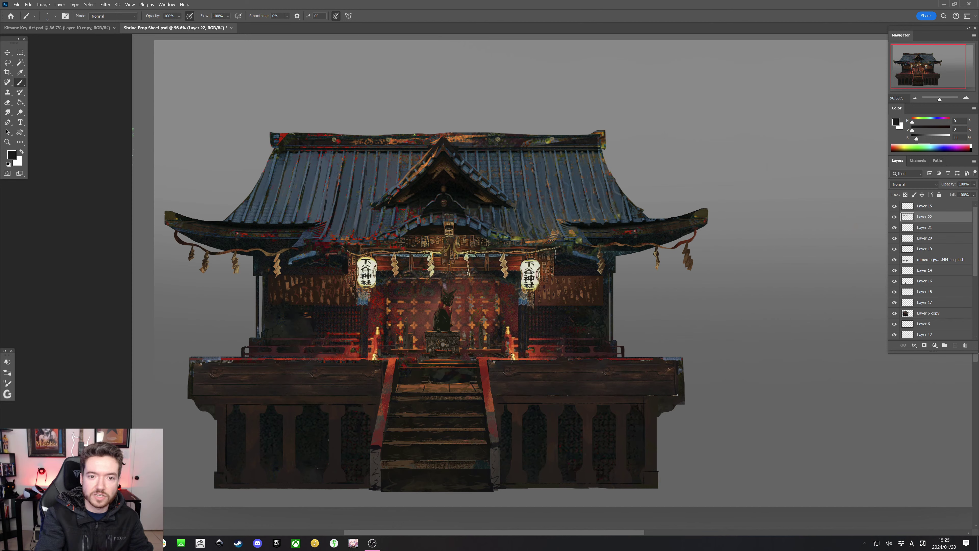
pyautogui.keyDown('alt'); pyautogui.click(459, 172); pyautogui.keyUp('alt')
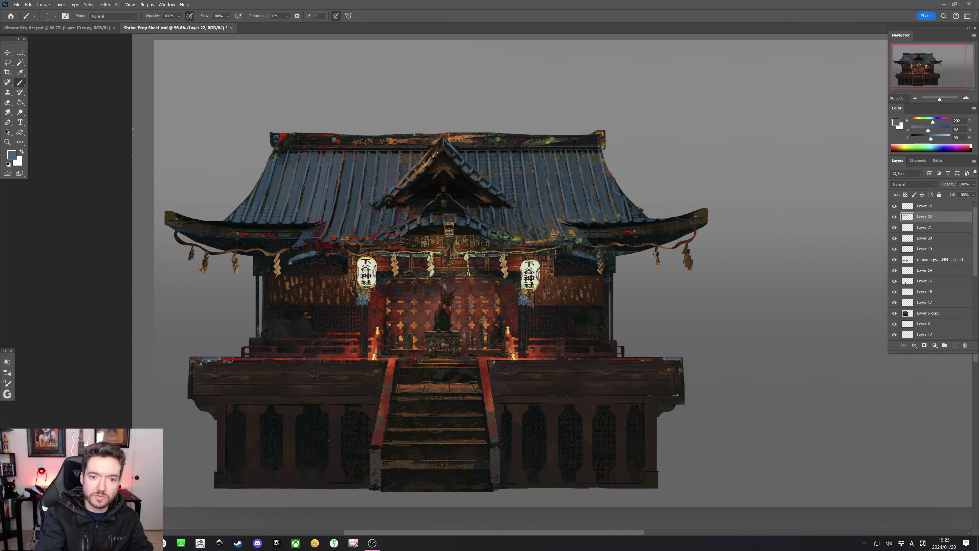
pyautogui.keyDown('alt'); pyautogui.click(438, 152); pyautogui.keyUp('alt')
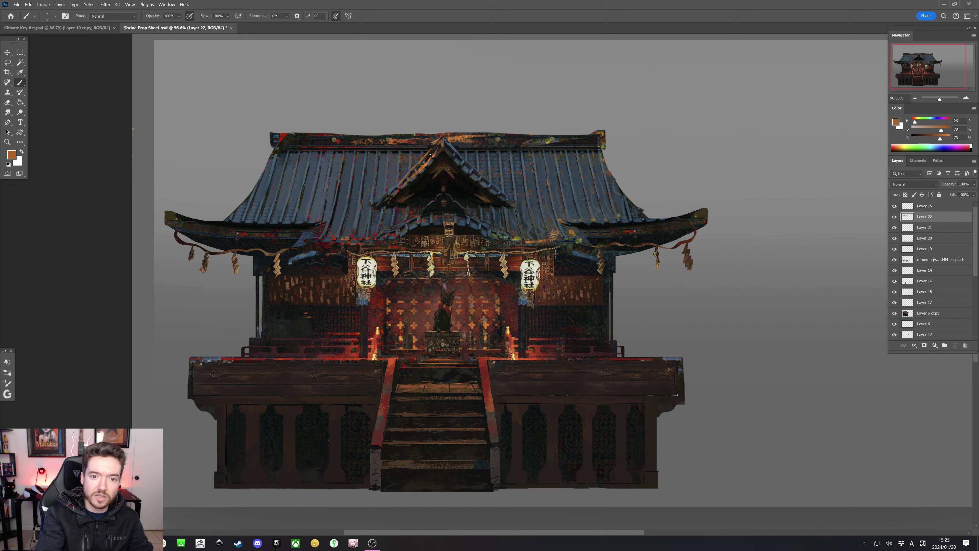
pyautogui.hotkey('ctrl', 's')
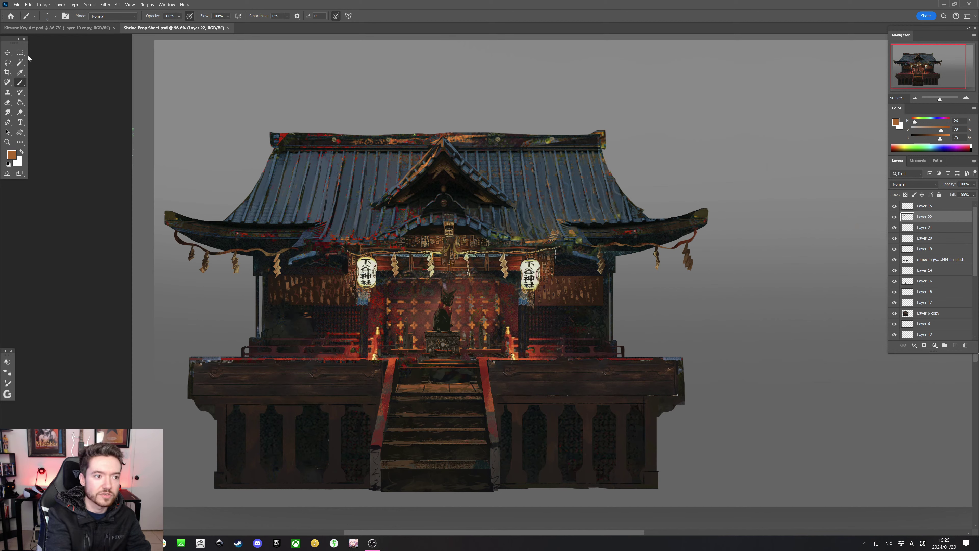
# Lasso the left end cap of the roof ridge, fill it with sampled dark green-black brush strokes, and deselect
pyautogui.click(20, 52)
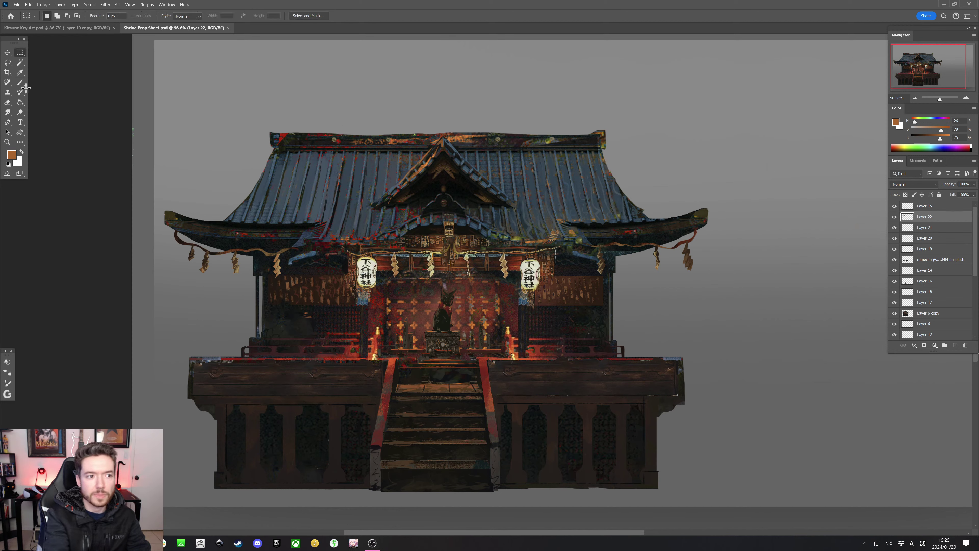
pyautogui.click(8, 62)
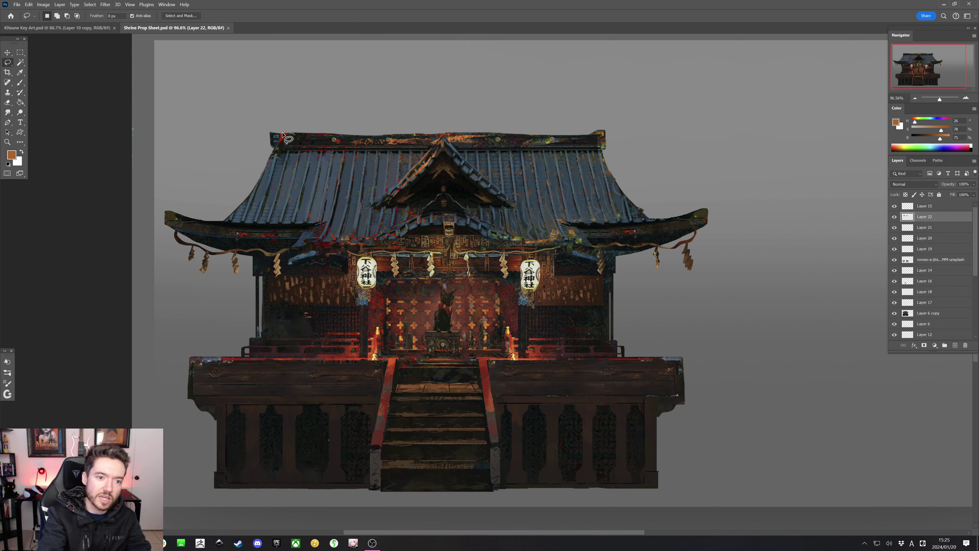
pyautogui.moveTo(270, 130)
pyautogui.mouseDown()
pyautogui.moveTo(275, 144)
pyautogui.moveTo(284, 132)
pyautogui.mouseUp()
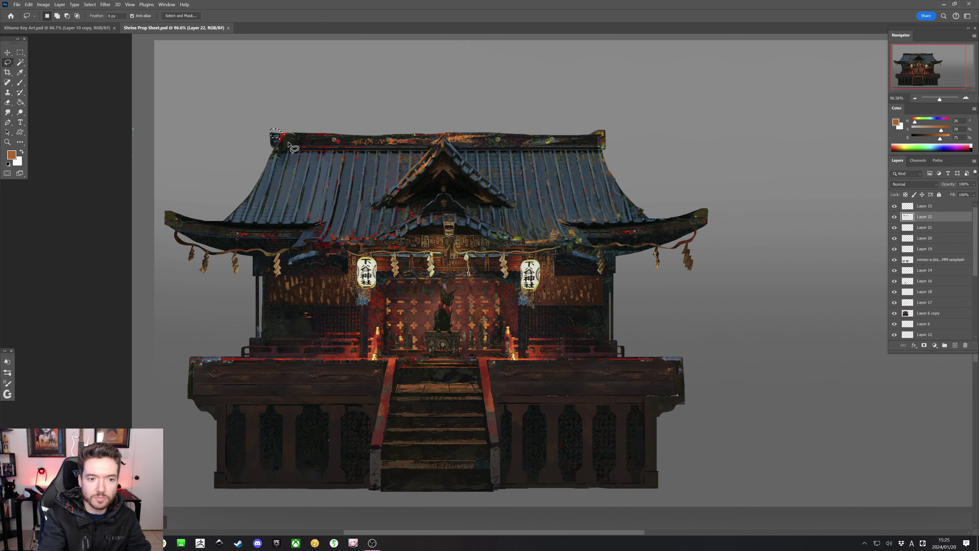
pyautogui.press('b')
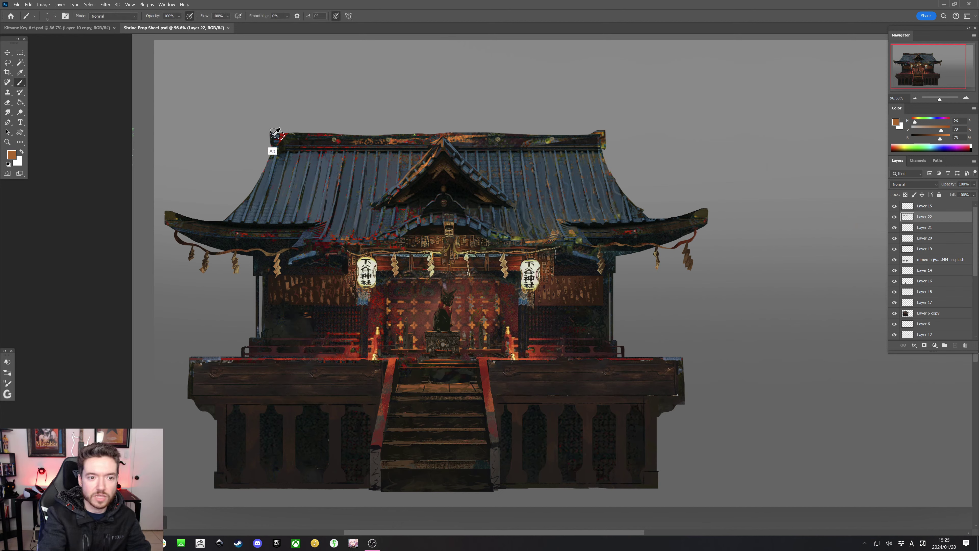
pyautogui.keyDown('alt'); pyautogui.click(272, 148); pyautogui.keyUp('alt')
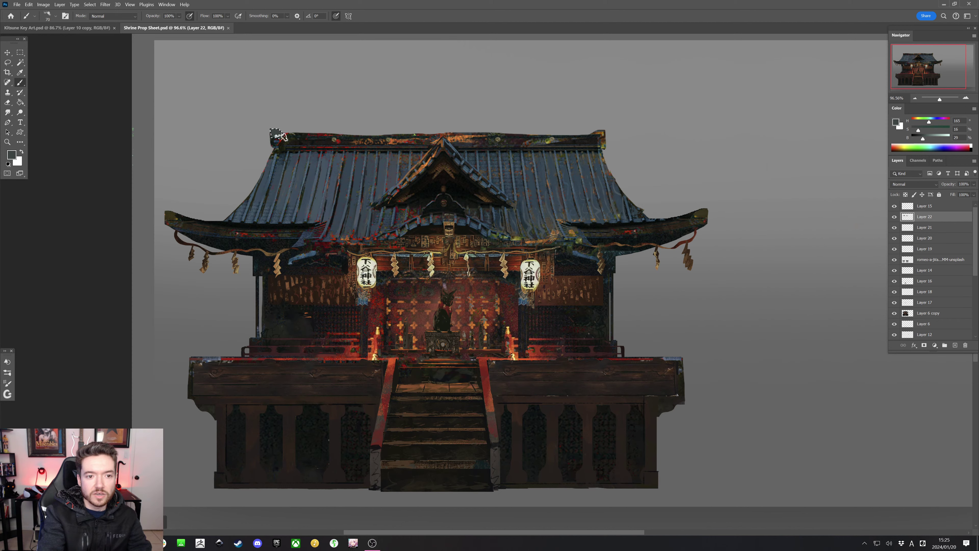
pyautogui.keyDown('alt'); pyautogui.click(272, 156); pyautogui.keyUp('alt')
pyautogui.moveTo(298, 130)
pyautogui.mouseDown()
pyautogui.moveTo(278, 133)
pyautogui.moveTo(297, 147)
pyautogui.mouseUp()
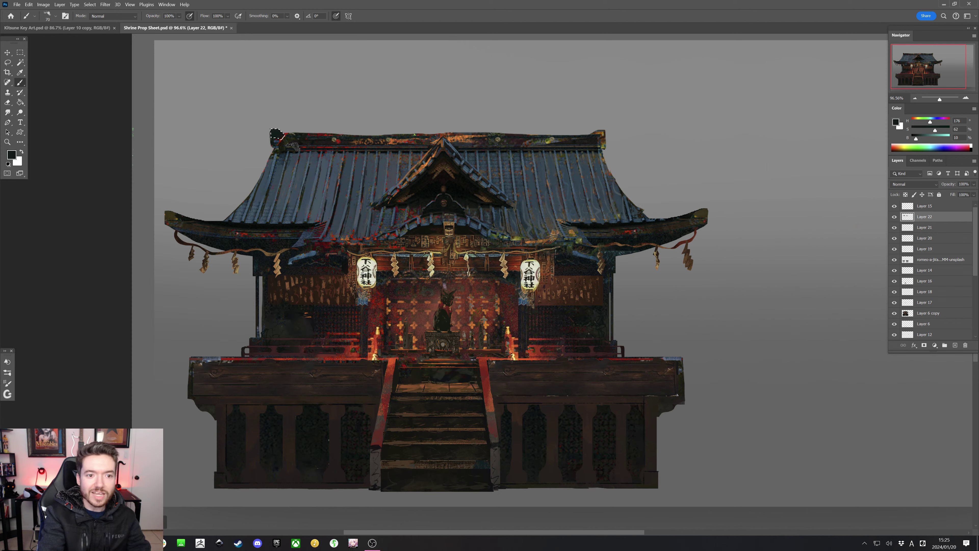
pyautogui.hotkey('ctrl', 'd')
# Paint the ridge's right end cap with a smaller brush in a dark tone sampled from the cap
pyautogui.press('[')
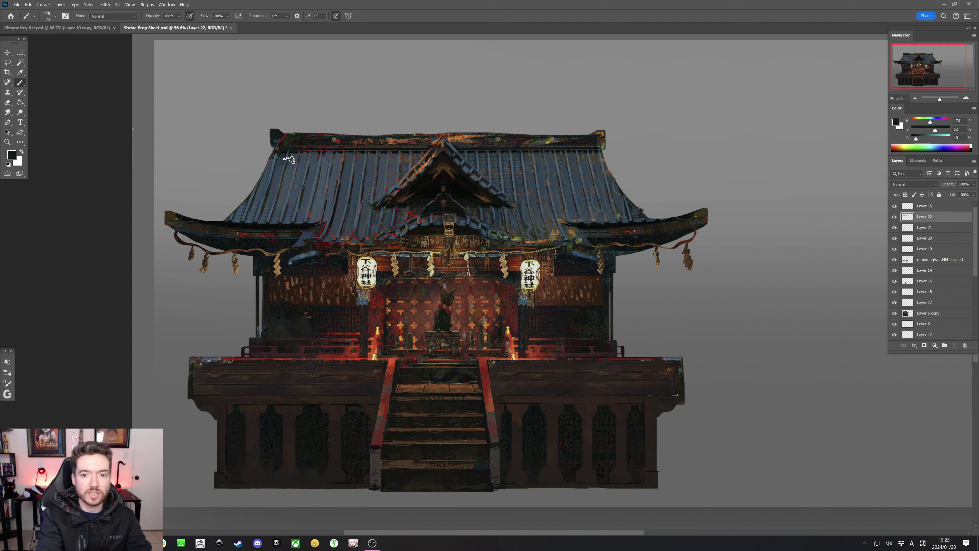
pyautogui.press('[')
pyautogui.press('[')
pyautogui.press('[')
pyautogui.press('[')
pyautogui.press('[')
pyautogui.keyDown('alt'); pyautogui.click(596, 136); pyautogui.keyUp('alt')
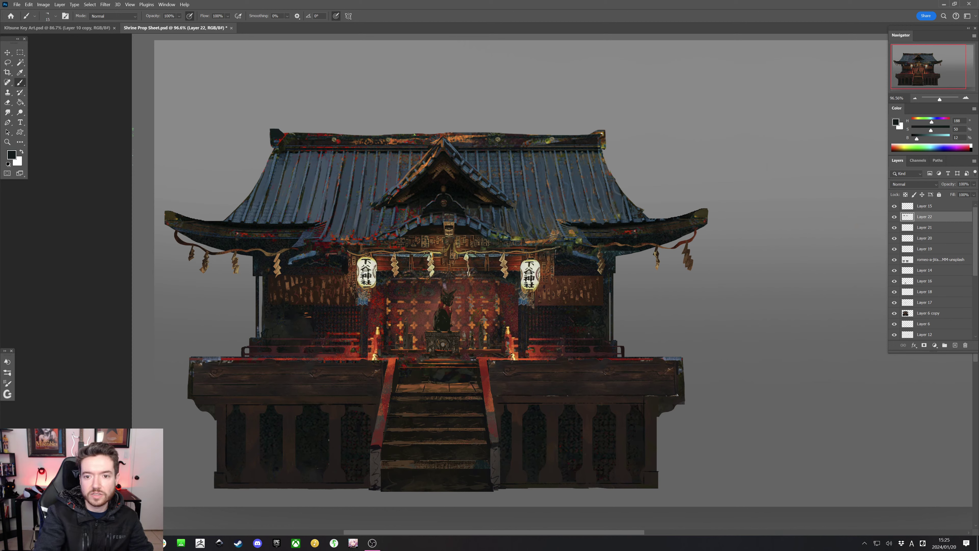
pyautogui.moveTo(596, 133); pyautogui.dragTo(601, 133)
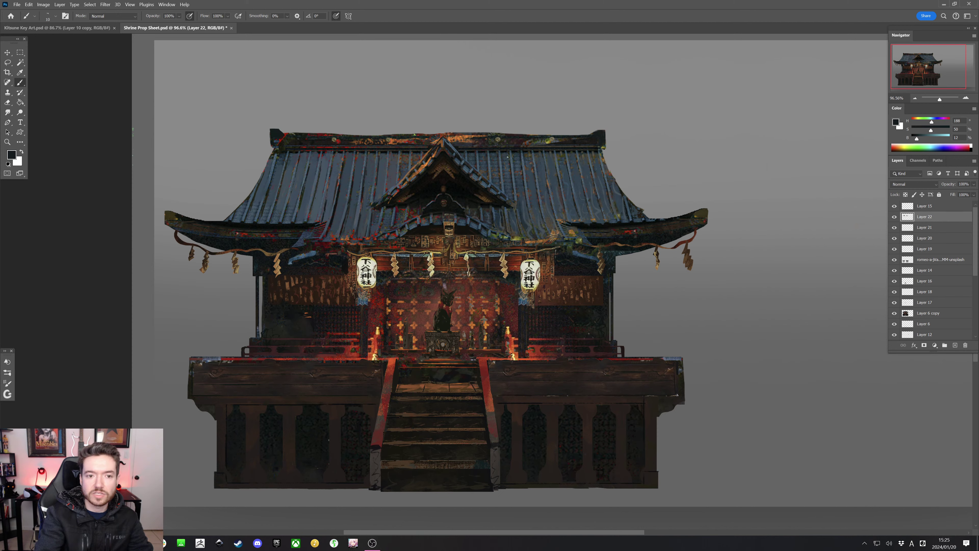
# Straighten the ridge's uneven top edge by deleting a rectangular selection above it from Layer 6 copy, and deselect
pyautogui.press('m')
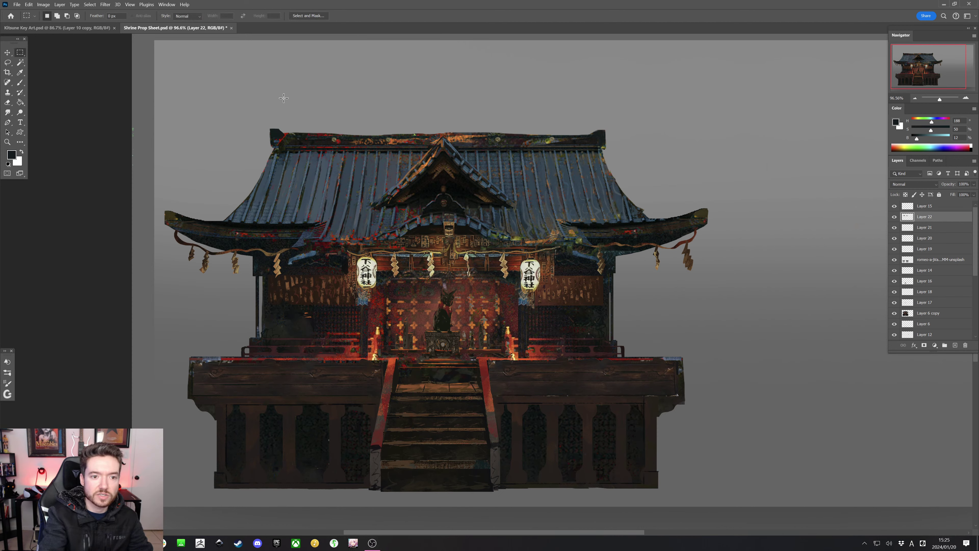
pyautogui.moveTo(284, 96); pyautogui.dragTo(590, 139)
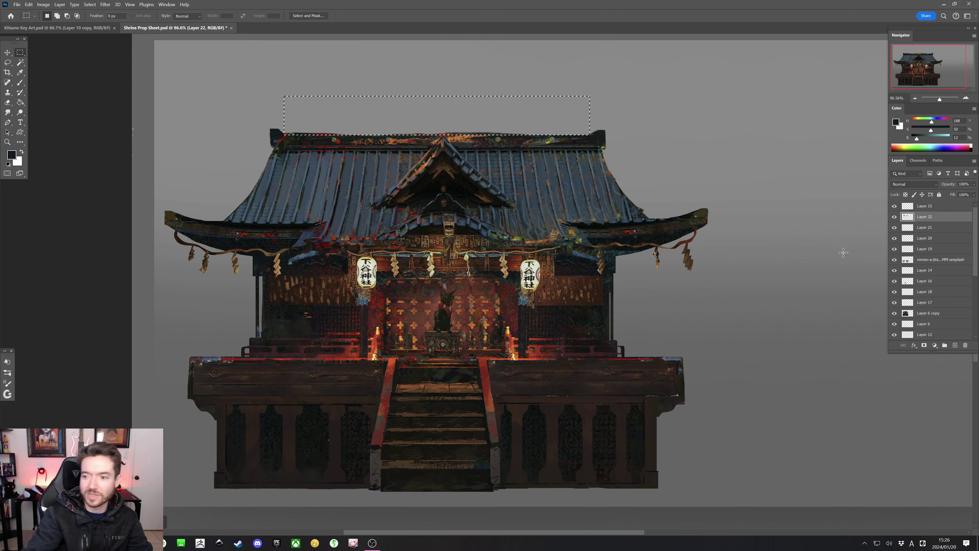
pyautogui.scroll(-5, 971, 324)
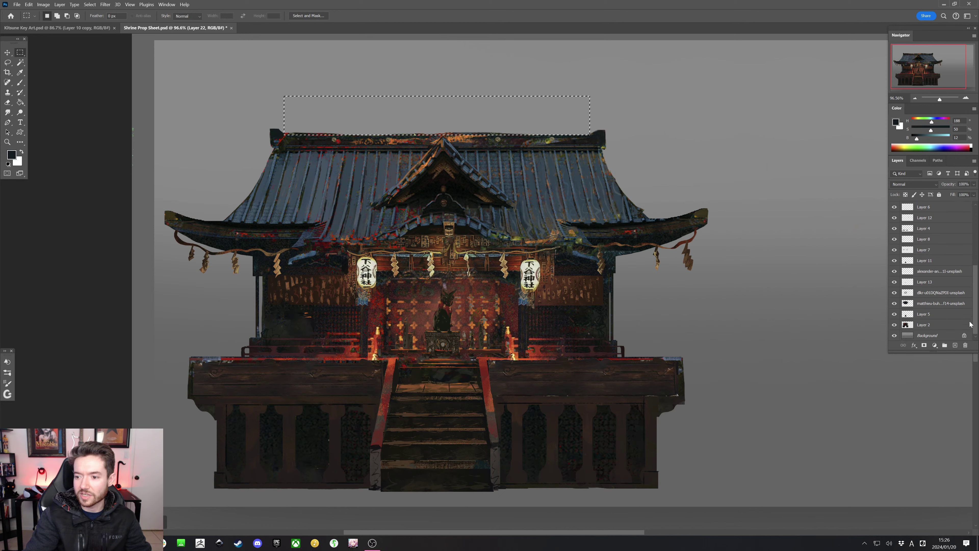
pyautogui.click(949, 325)
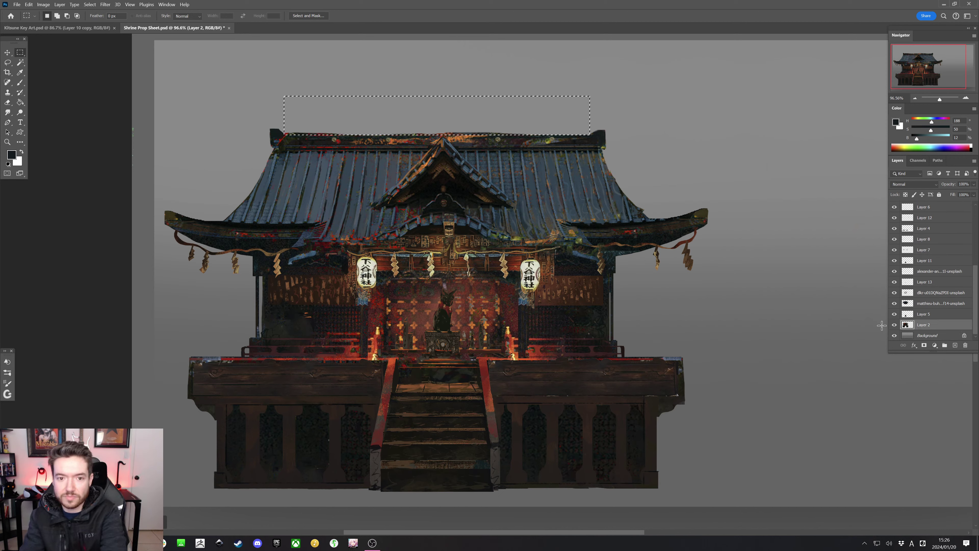
pyautogui.click(935, 302)
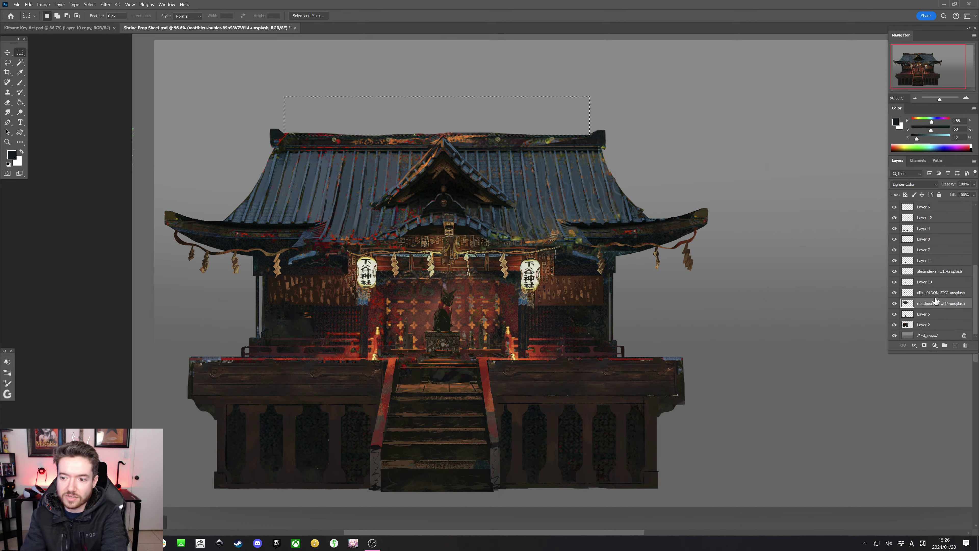
pyautogui.click(937, 294)
pyautogui.click(945, 282)
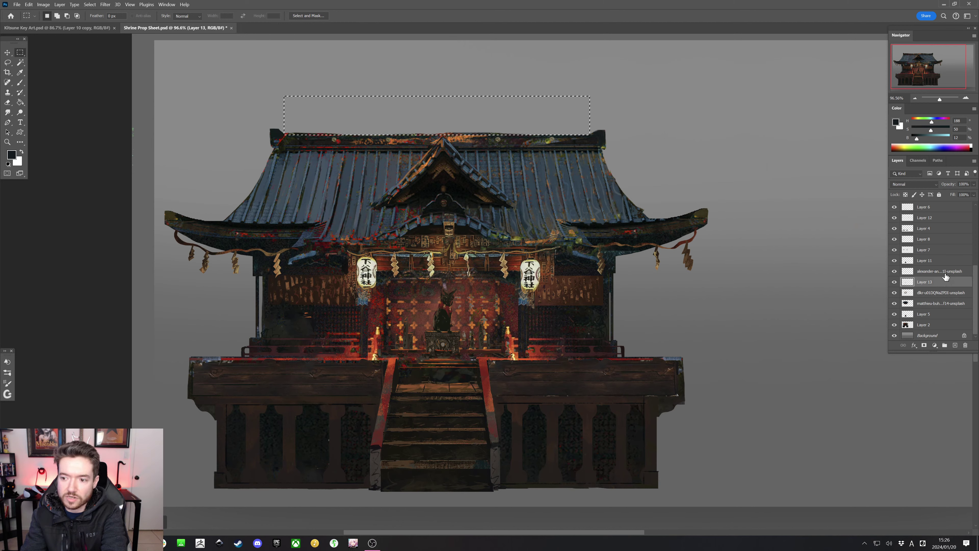
pyautogui.click(946, 276)
pyautogui.click(946, 261)
pyautogui.scroll(1, 975, 275)
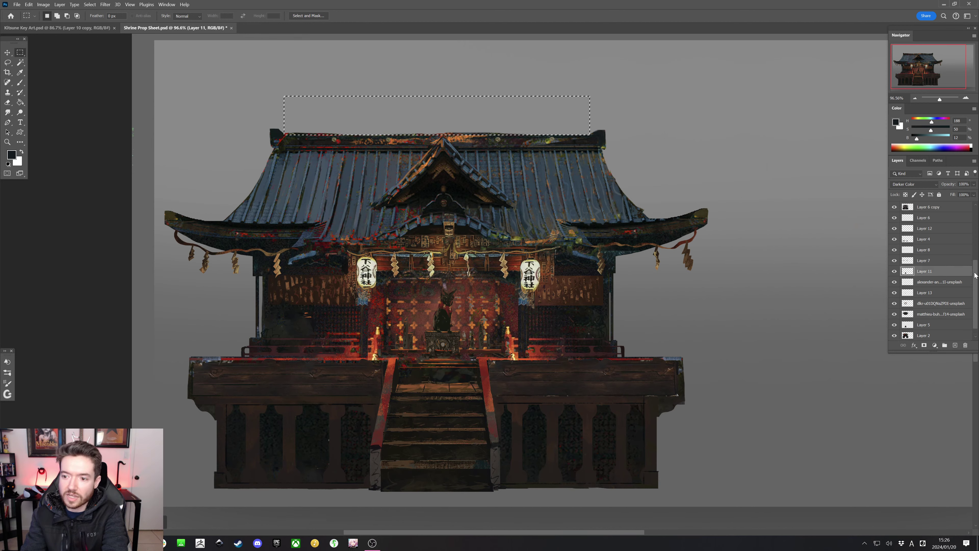
pyautogui.scroll(3, 960, 271)
pyautogui.click(941, 239)
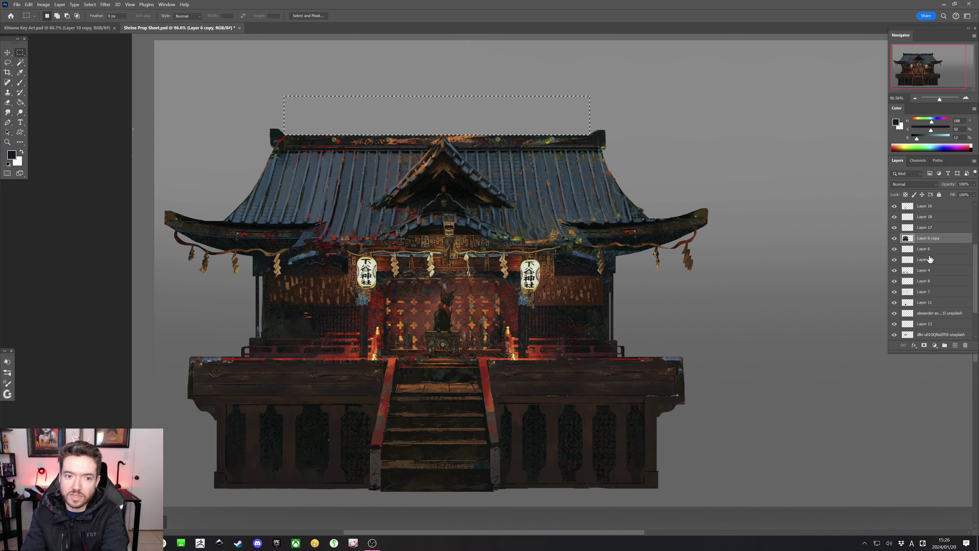
pyautogui.hotkey('ctrl', 'd')
# Return to Layer 22 and touch up the roof tiles left of the gable with a smaller brush in sampled slate blue
pyautogui.moveTo(974, 271); pyautogui.dragTo(977, 230)
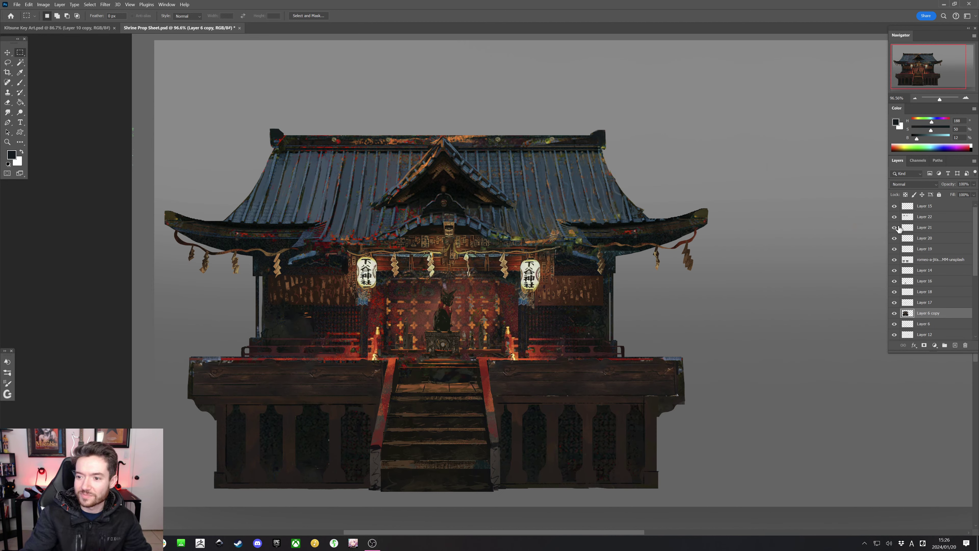
pyautogui.click(894, 216)
pyautogui.click(895, 216)
pyautogui.click(921, 217)
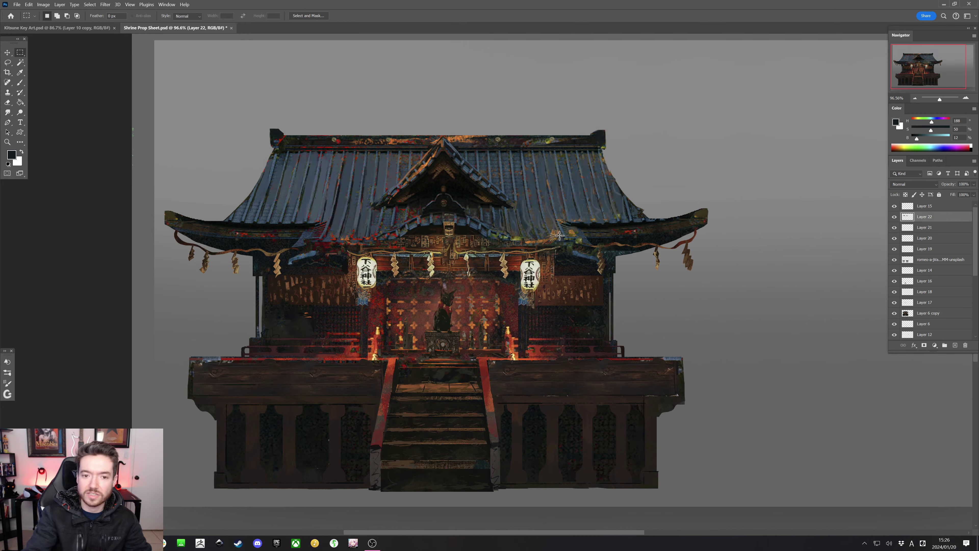
pyautogui.press('b')
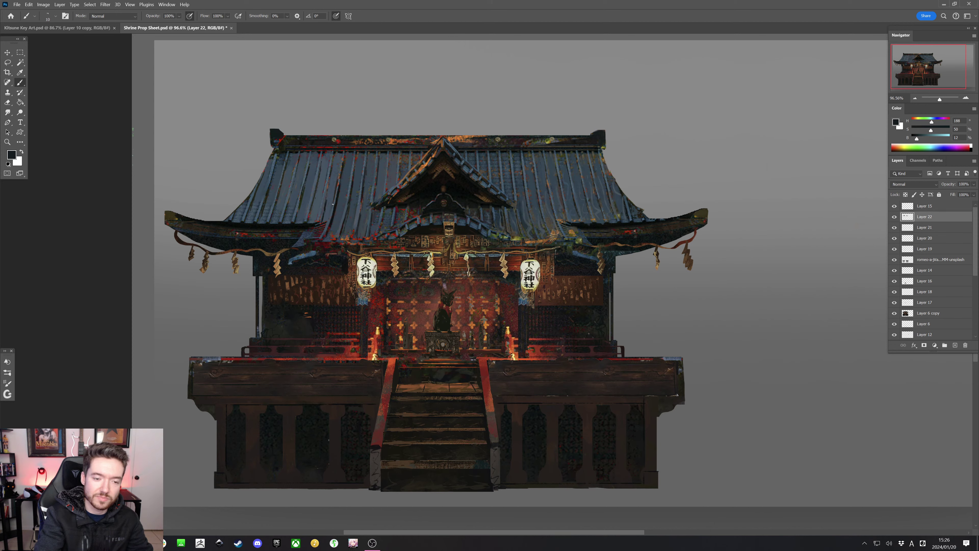
pyautogui.press('[')
pyautogui.press('[')
pyautogui.keyDown('alt'); pyautogui.click(339, 188); pyautogui.keyUp('alt')
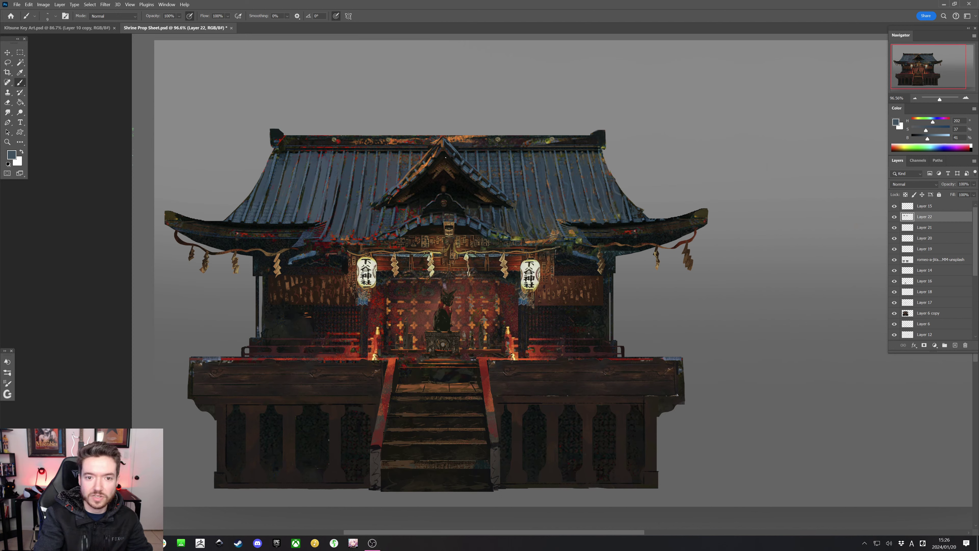
# Select a thin rectangular strip directly above the middle section of the roof ridge
pyautogui.press('m')
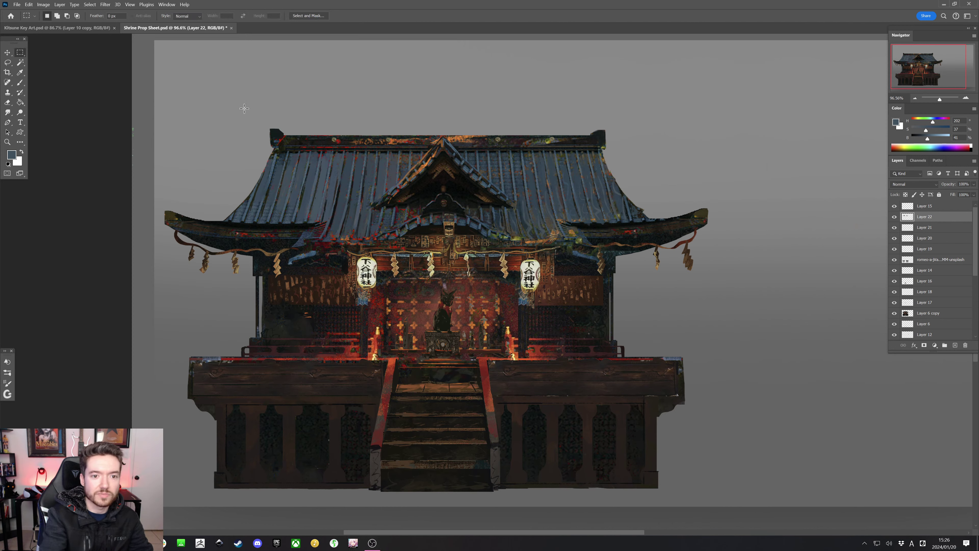
pyautogui.click(8, 62)
pyautogui.rightClick(8, 62)
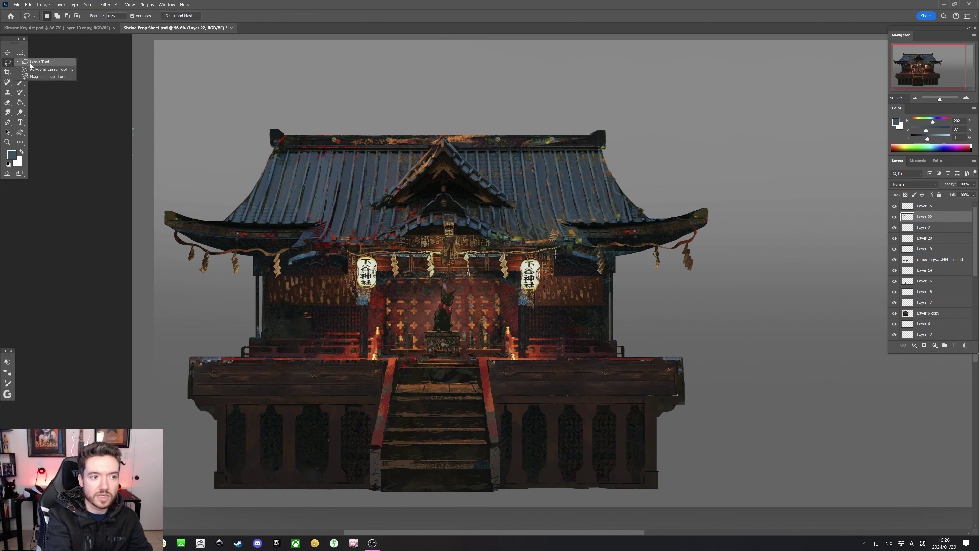
pyautogui.click(39, 69)
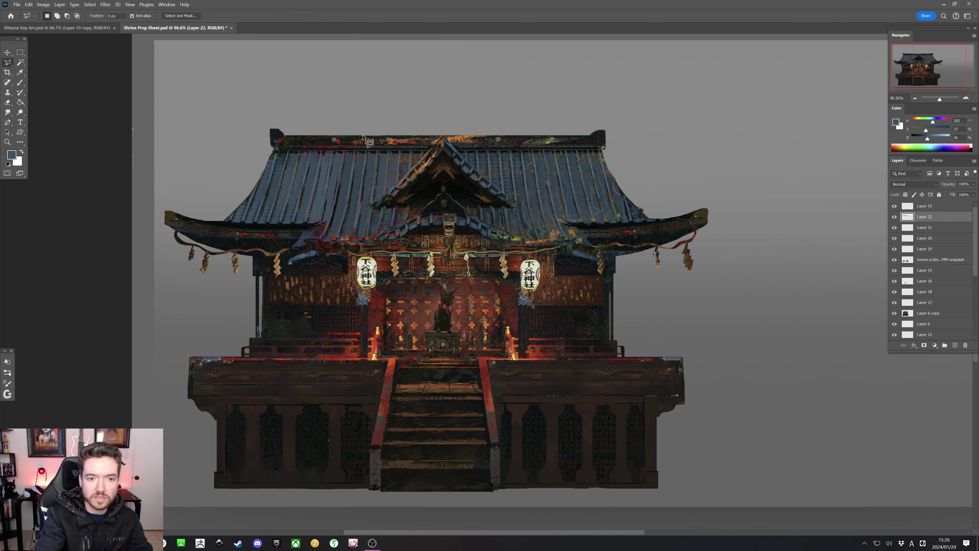
pyautogui.press('m')
pyautogui.moveTo(373, 131)
pyautogui.mouseDown()
pyautogui.moveTo(384, 142)
pyautogui.moveTo(514, 147)
pyautogui.mouseUp()
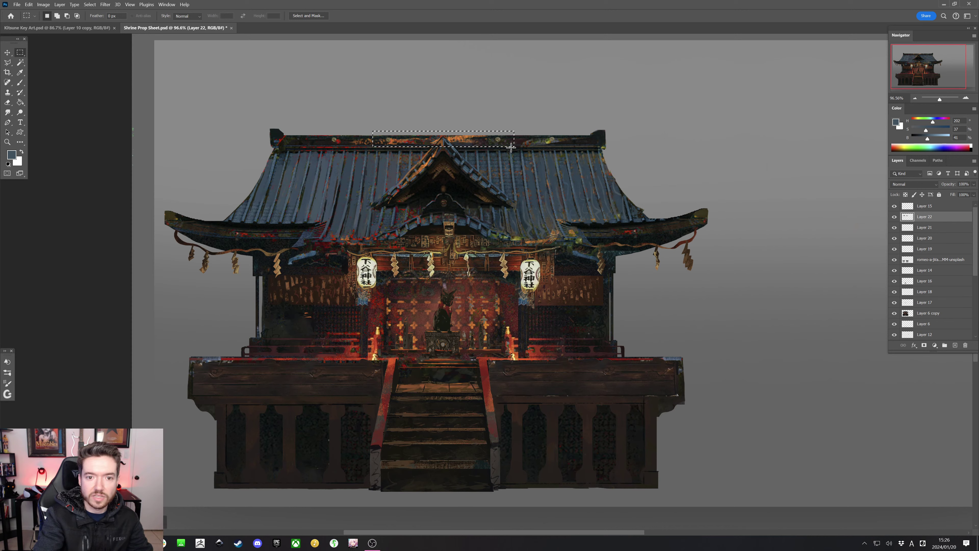
pyautogui.moveTo(358, 135); pyautogui.dragTo(529, 174)
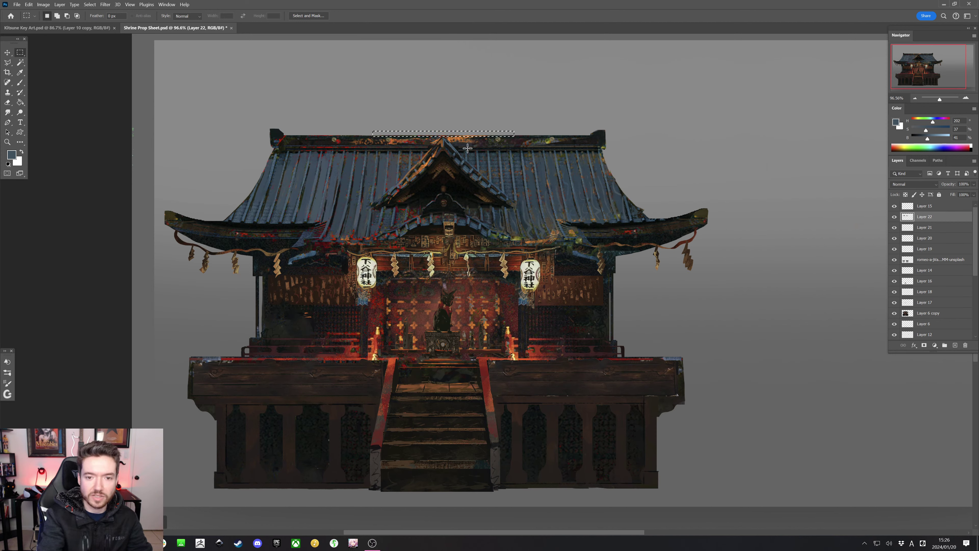
# Try to fill the strip above the ridge with Content-Aware contents on Layer 22
pyautogui.hotkey('shift', 'F5')
pyautogui.press('Return')
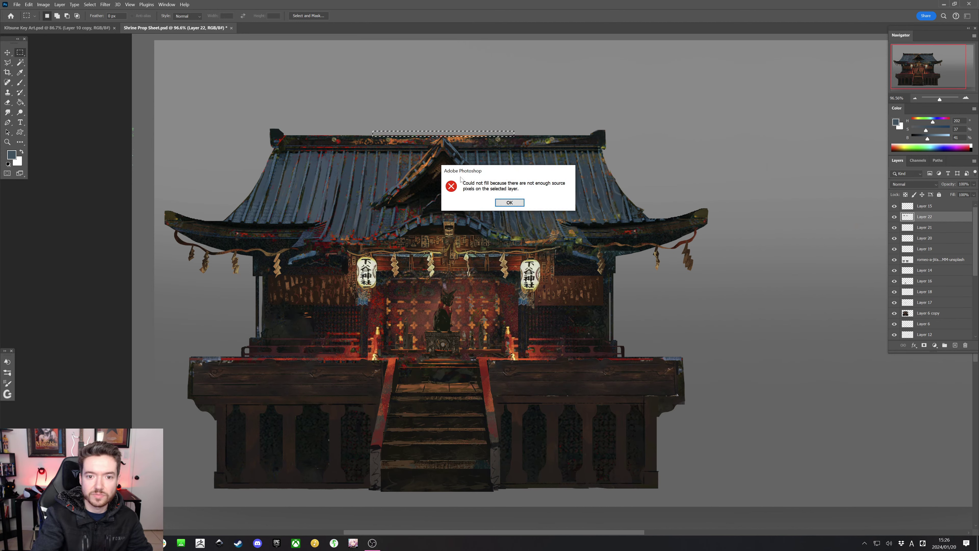
pyautogui.click(509, 202)
# Raise the ridge's middle section by filling the strip with Content-Aware contents on Layer 6 copy, and deselect
pyautogui.click(910, 314)
pyautogui.hotkey('shift', 'F5')
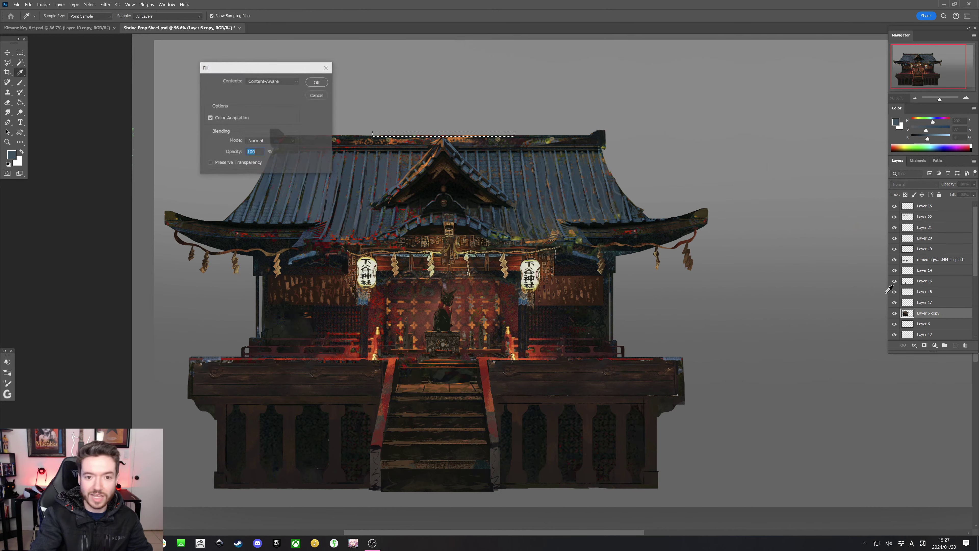
pyautogui.press('Return')
pyautogui.hotkey('ctrl', 'd')
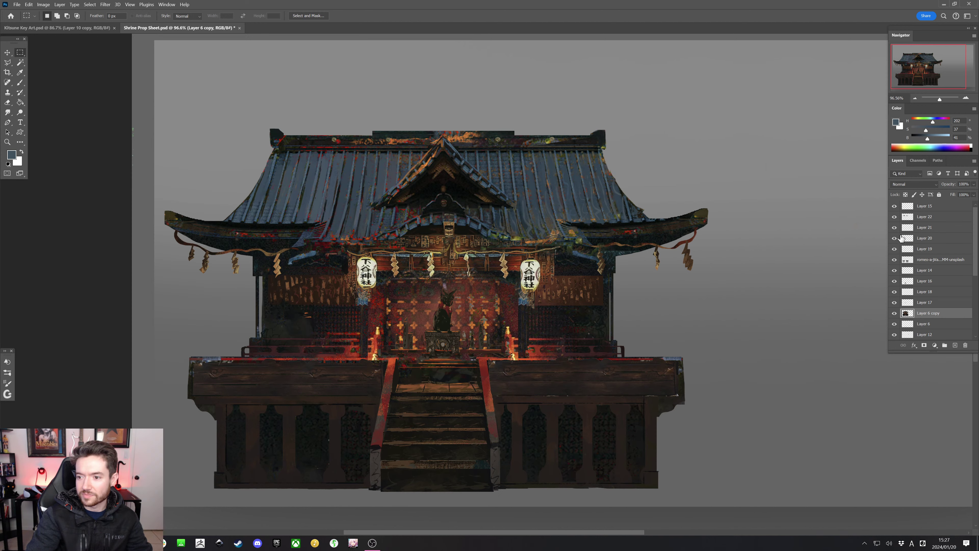
# Bevel both upper corners of the ridge's raised section by deleting Polygonal Lasso selections from Layer 6 copy, and deselect
pyautogui.click(917, 219)
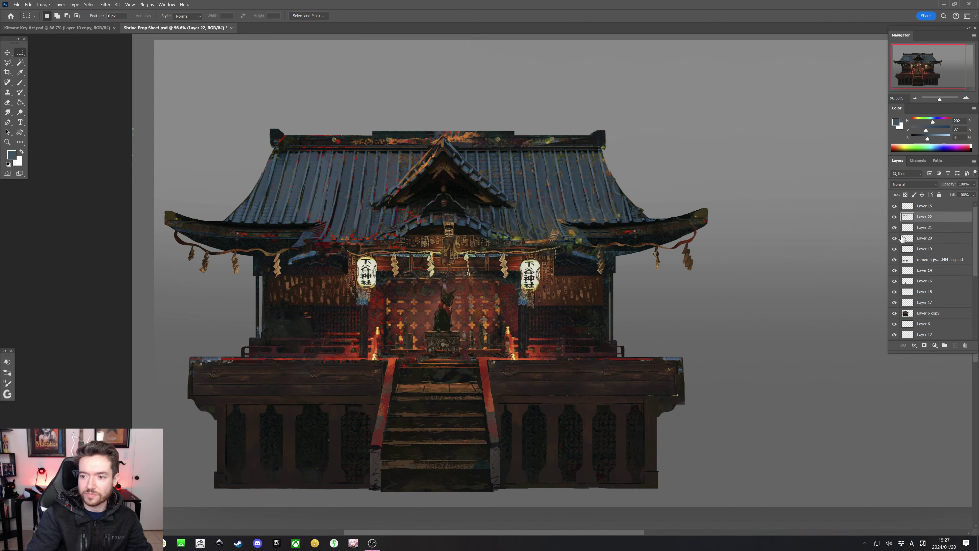
pyautogui.press('l')
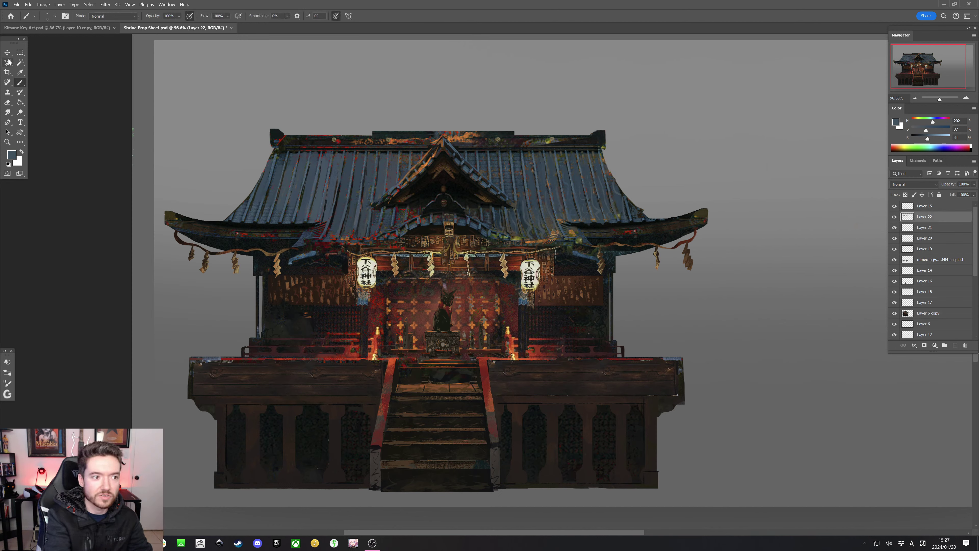
pyautogui.hotkey('shift', 'l')
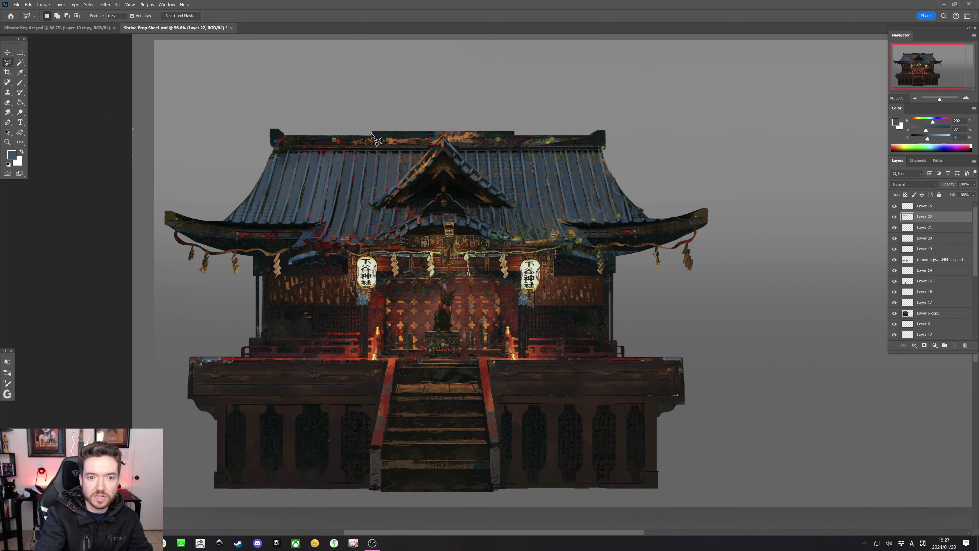
pyautogui.keyDown('ctrl'); pyautogui.click(369, 124); pyautogui.keyUp('ctrl')
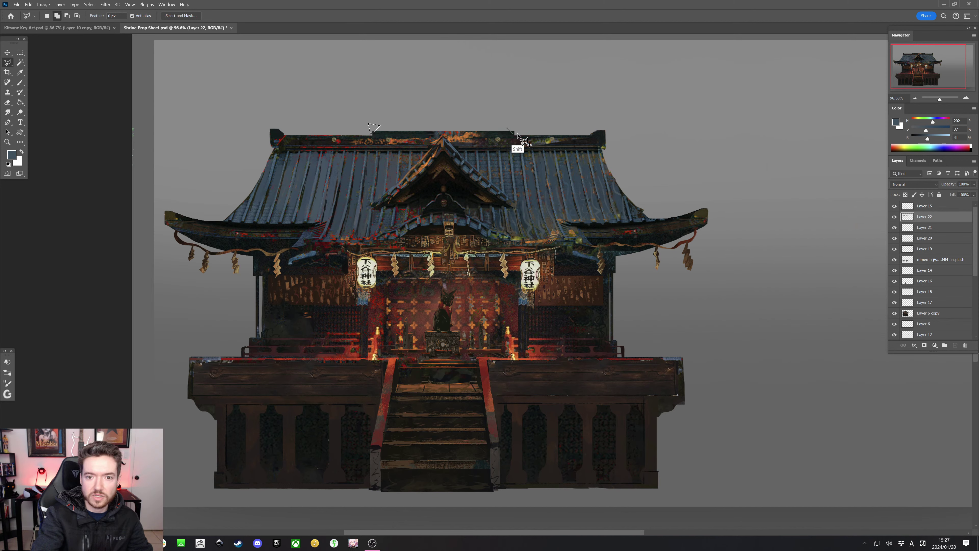
pyautogui.doubleClick(520, 127)
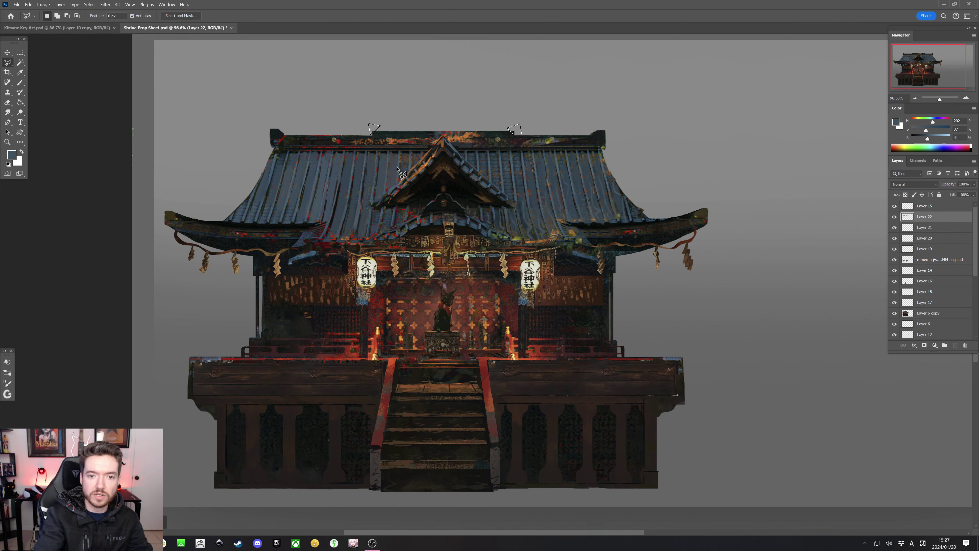
pyautogui.press('shift')
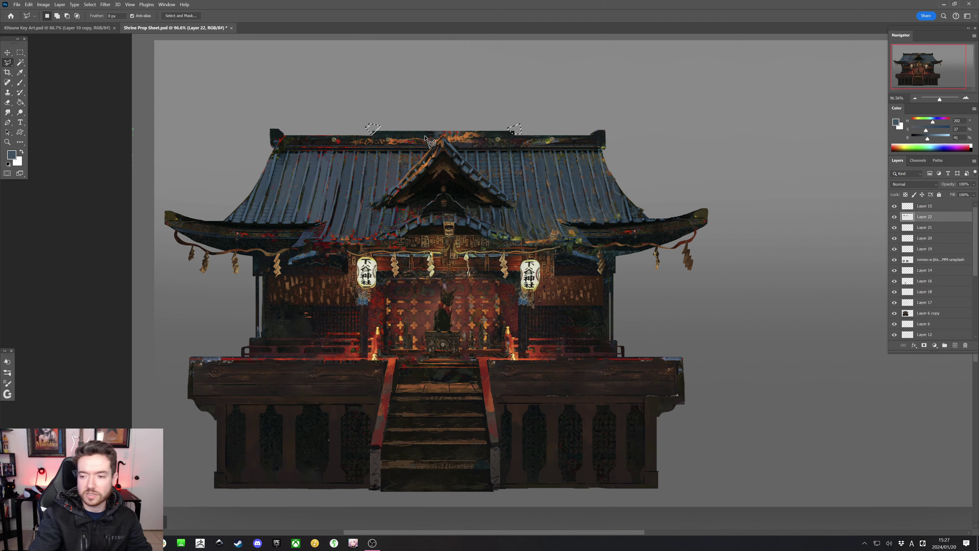
pyautogui.click(921, 319)
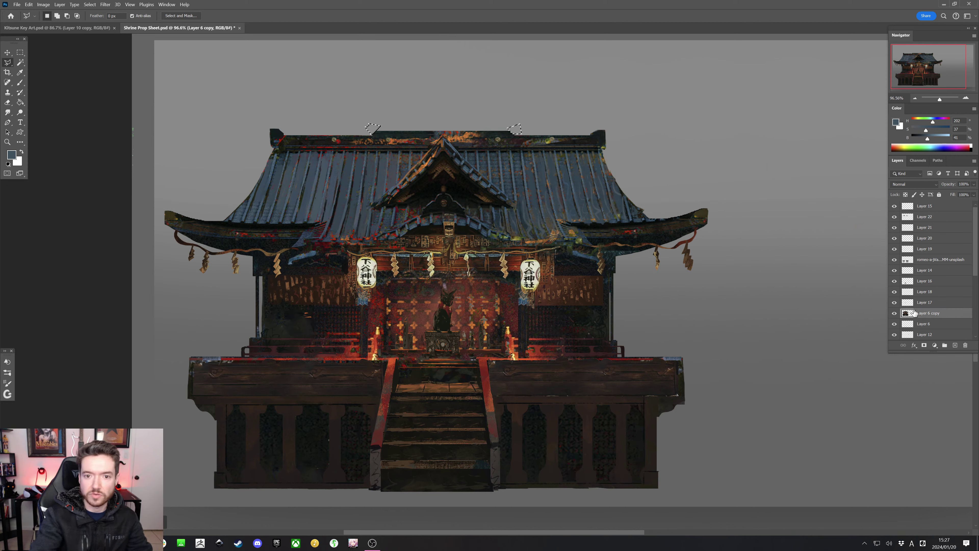
pyautogui.click(729, 199)
pyautogui.keyDown('ctrl'); pyautogui.click(763, 182); pyautogui.keyUp('ctrl')
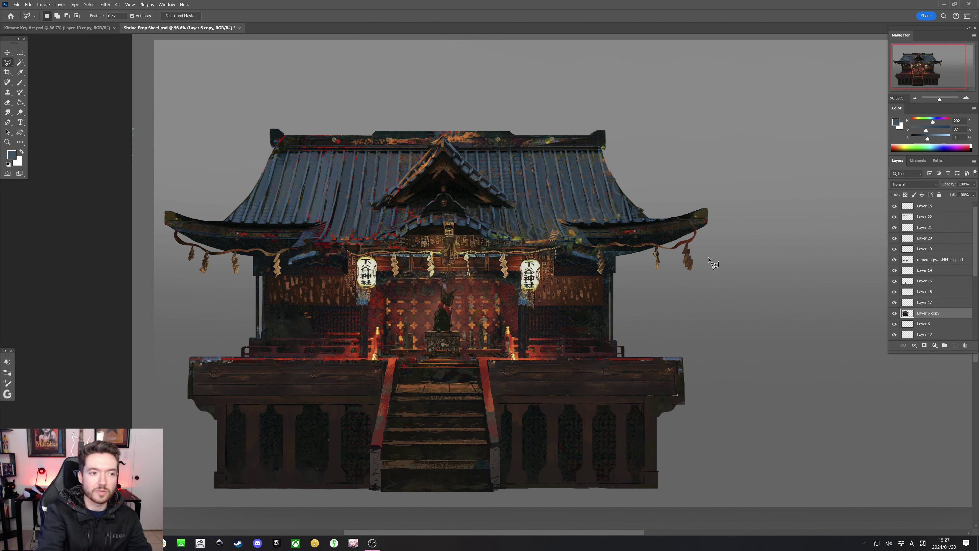
# Try straight brush strokes in sampled background grey along the ridge's top edge, and undo them
pyautogui.press('b')
pyautogui.keyDown('alt'); pyautogui.click(236, 153); pyautogui.keyUp('alt')
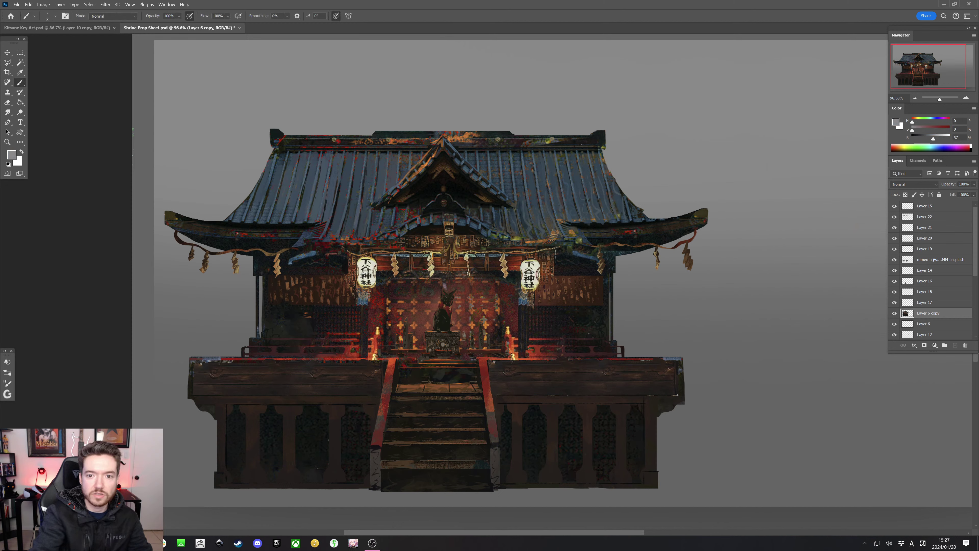
pyautogui.moveTo(594, 138)
pyautogui.mouseDown()
pyautogui.moveTo(466, 165)
pyautogui.moveTo(424, 158)
pyautogui.mouseUp()
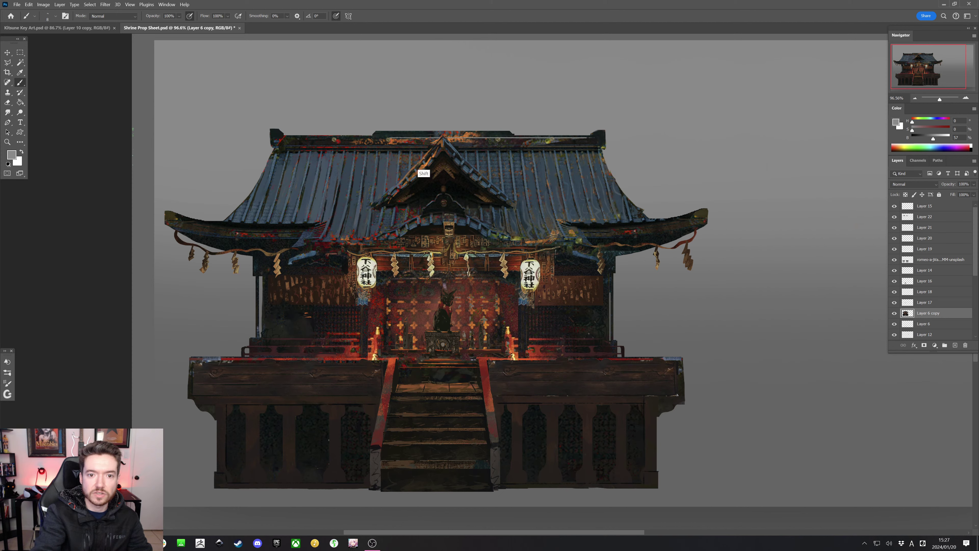
pyautogui.keyDown('shift'); pyautogui.click(311, 138); pyautogui.keyUp('shift')
pyautogui.keyDown('shift'); pyautogui.click(283, 138); pyautogui.keyUp('shift')
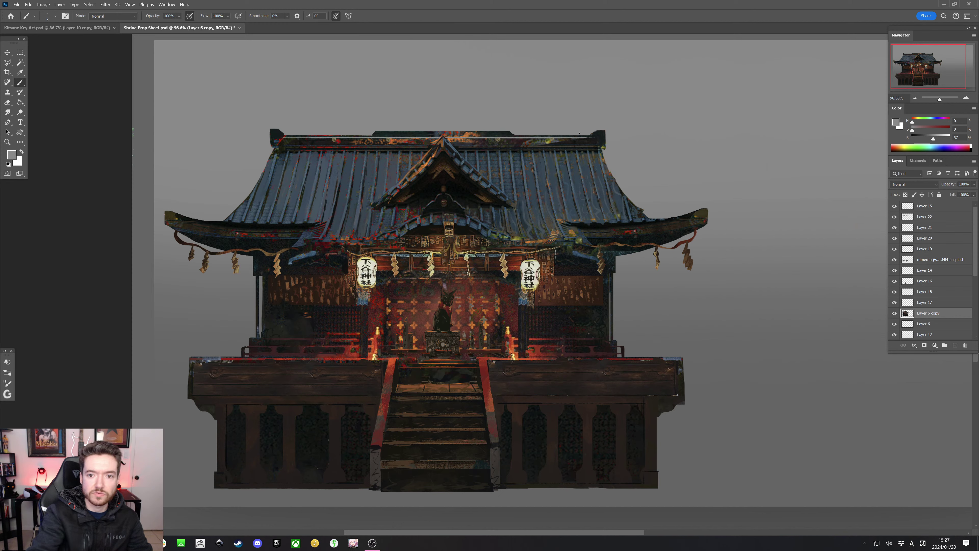
pyautogui.hotkey('ctrl', 'z')
pyautogui.hotkey('ctrl', 'z')
pyautogui.hotkey('ctrl', 'z')
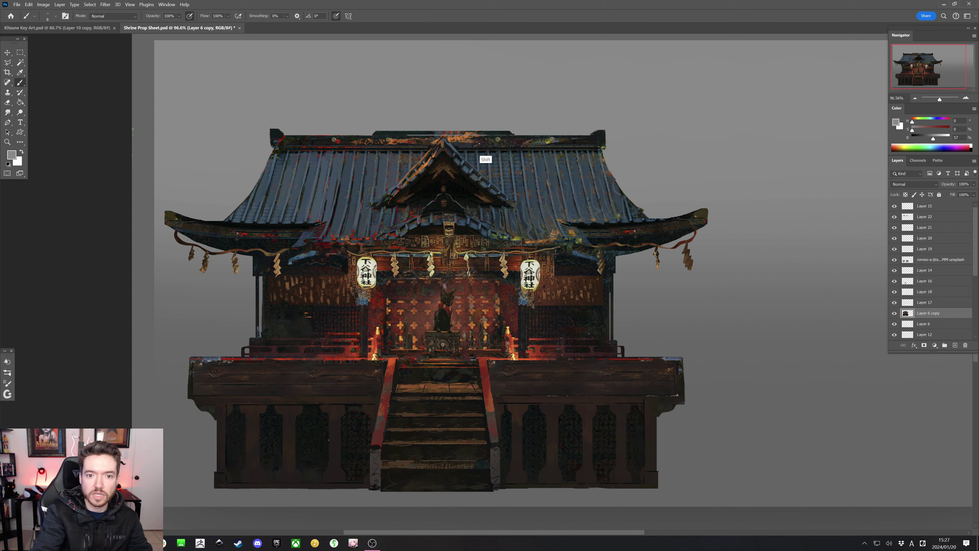
pyautogui.keyDown('shift'); pyautogui.click(285, 136); pyautogui.keyUp('shift')
pyautogui.keyDown('shift'); pyautogui.click(592, 136); pyautogui.keyUp('shift')
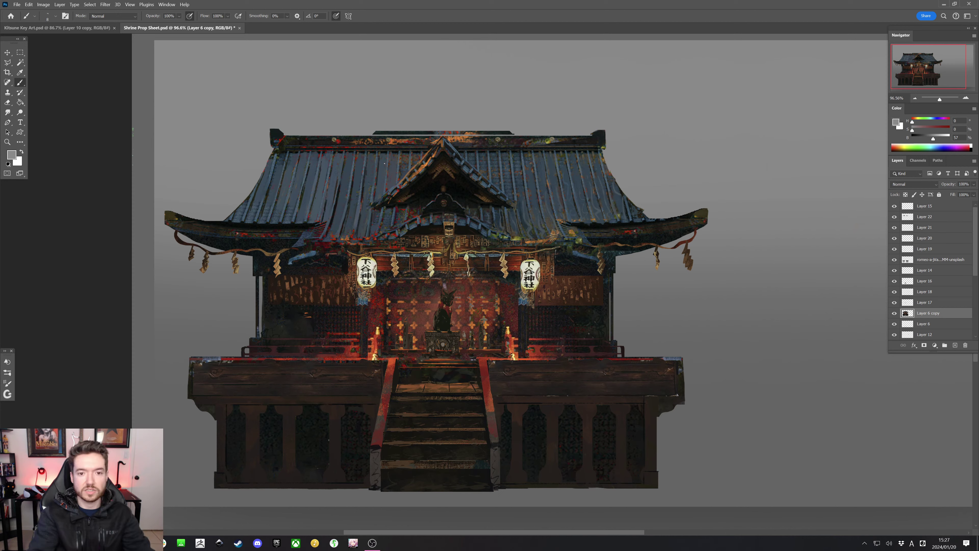
pyautogui.hotkey('ctrl', 'z')
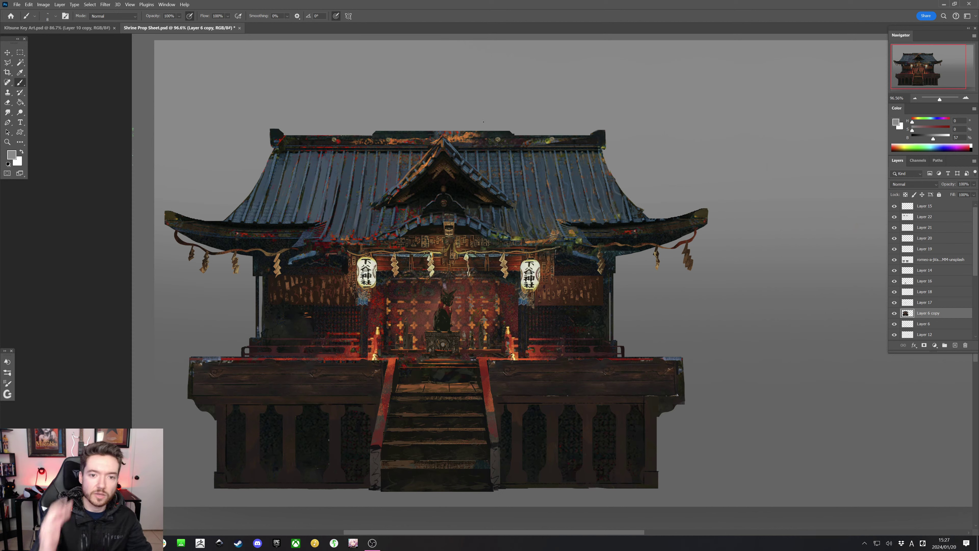
# Paint over the right part of the ridge's raised middle section with dark green-black tones sampled from the ridge
pyautogui.keyDown('alt'); pyautogui.click(507, 145); pyautogui.keyUp('alt')
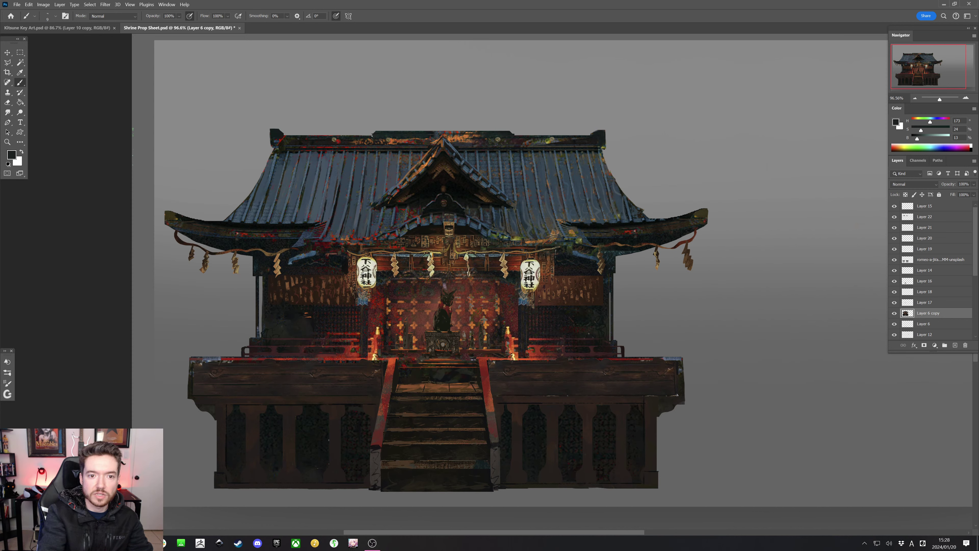
pyautogui.keyDown('alt'); pyautogui.click(495, 135); pyautogui.keyUp('alt')
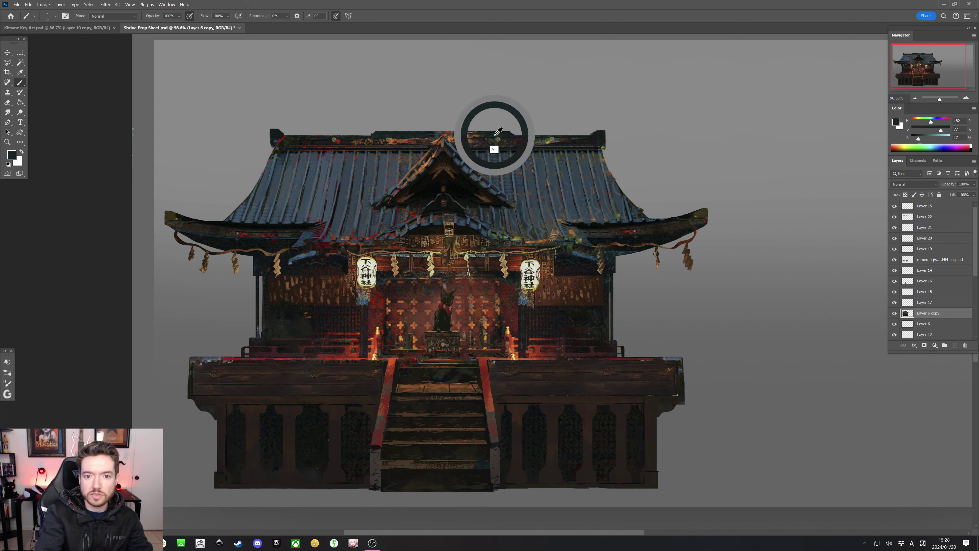
pyautogui.press(']')
pyautogui.press(']')
pyautogui.press(']')
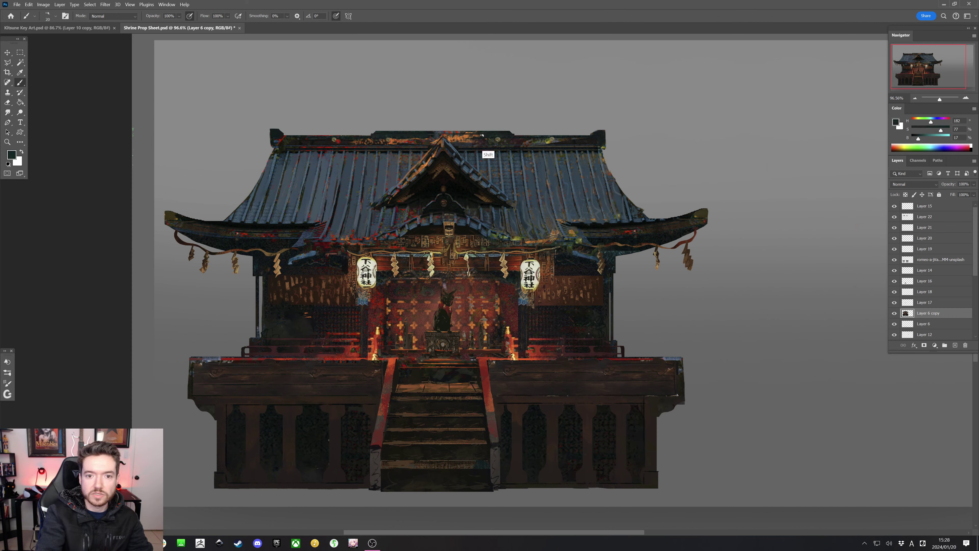
# Rework the ridge beside and right of the gable peak with sampled brown and near-black tones, using straight strokes
pyautogui.keyDown('alt'); pyautogui.click(466, 133); pyautogui.keyUp('alt')
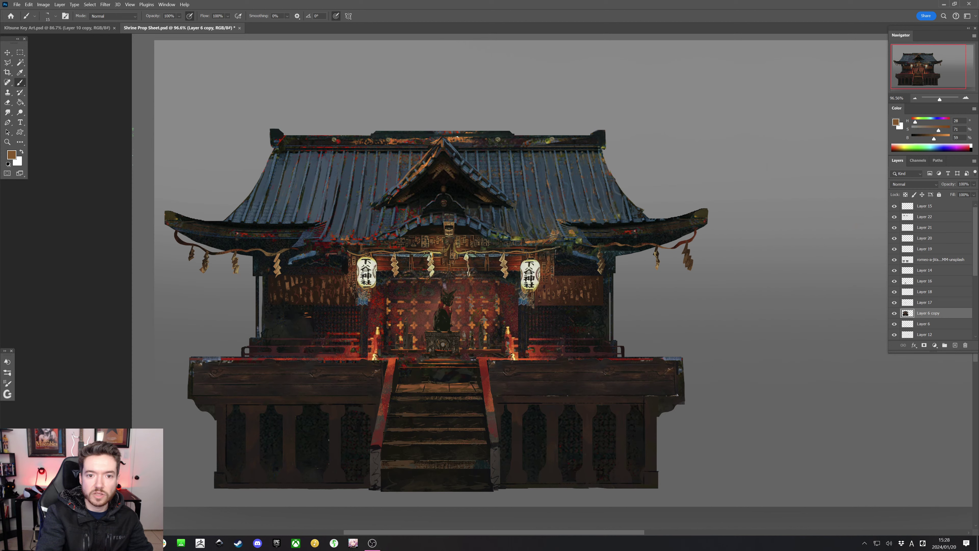
pyautogui.press('[')
pyautogui.keyDown('alt'); pyautogui.click(462, 140); pyautogui.keyUp('alt')
pyautogui.press('[')
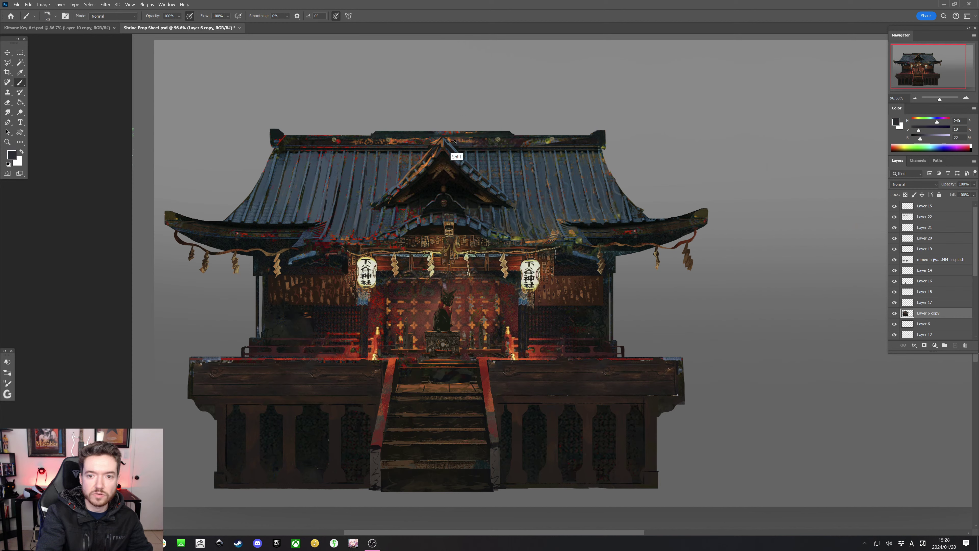
pyautogui.keyDown('alt'); pyautogui.click(591, 137); pyautogui.keyUp('alt')
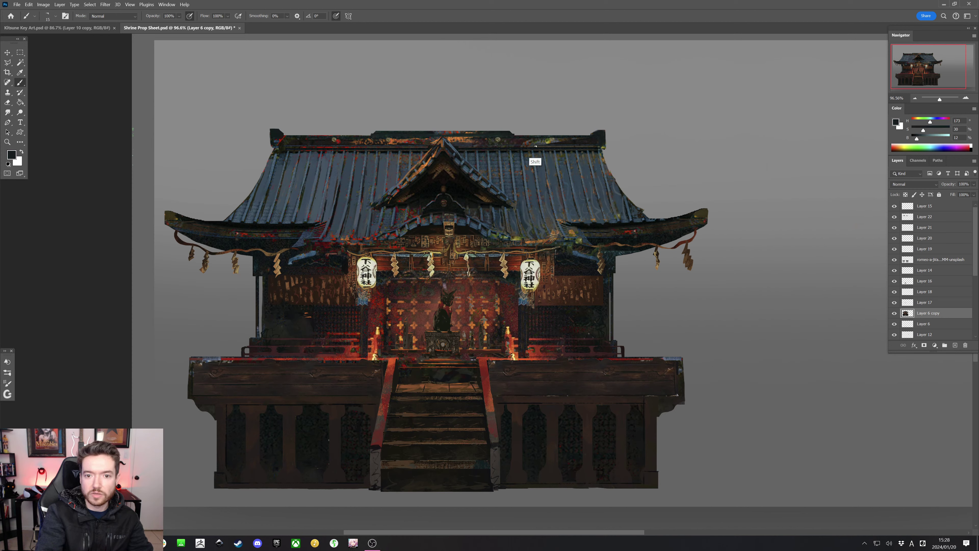
pyautogui.press('[')
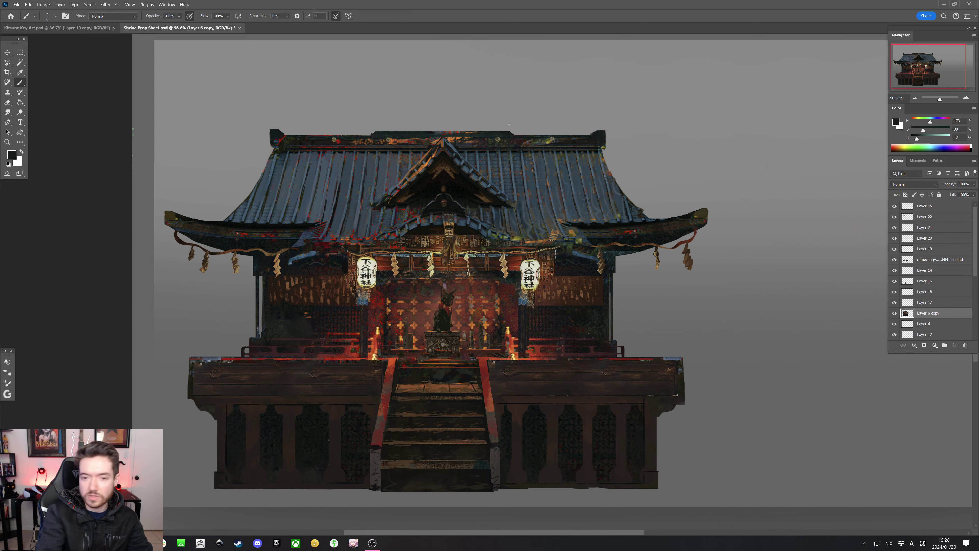
# Touch up the ridge and its left half with sampled dark blue-grey, olive, near-black and reddish-brown tones
pyautogui.keyDown('alt'); pyautogui.click(541, 153); pyautogui.keyUp('alt')
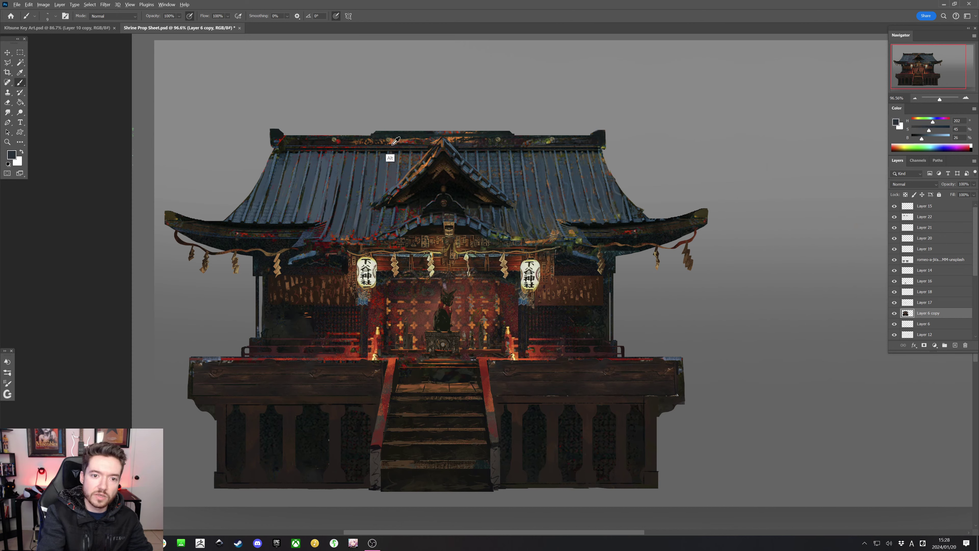
pyautogui.keyDown('alt'); pyautogui.click(428, 142); pyautogui.keyUp('alt')
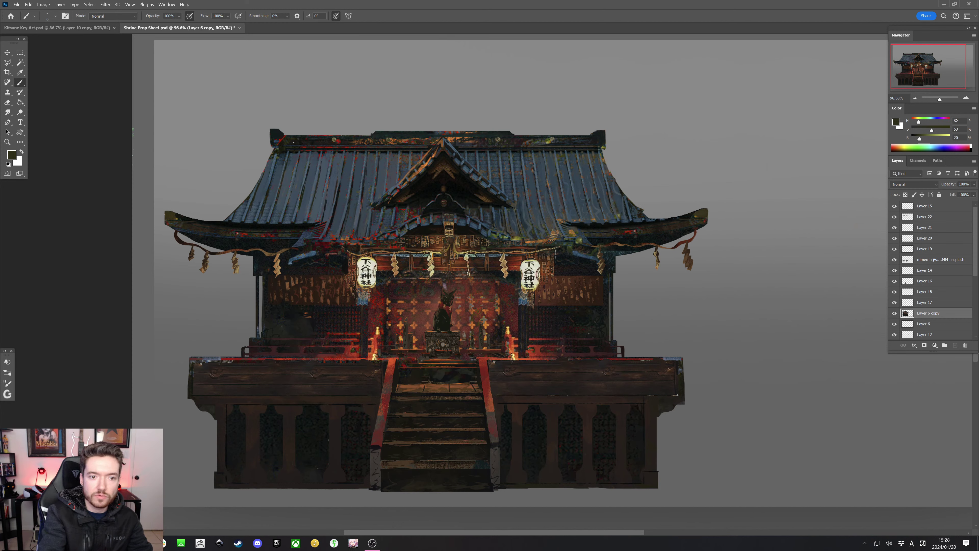
pyautogui.keyDown('alt'); pyautogui.click(285, 136); pyautogui.keyUp('alt')
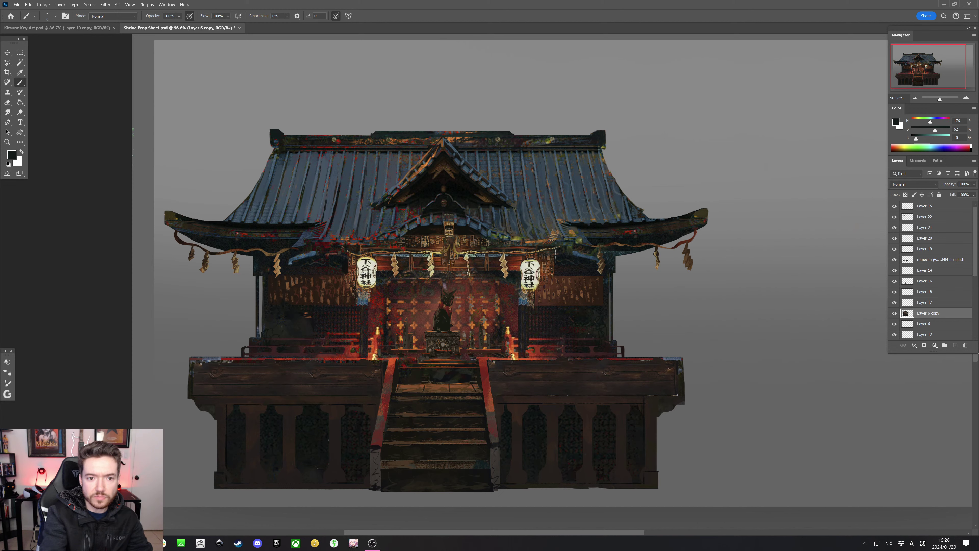
pyautogui.keyDown('alt'); pyautogui.click(356, 158); pyautogui.keyUp('alt')
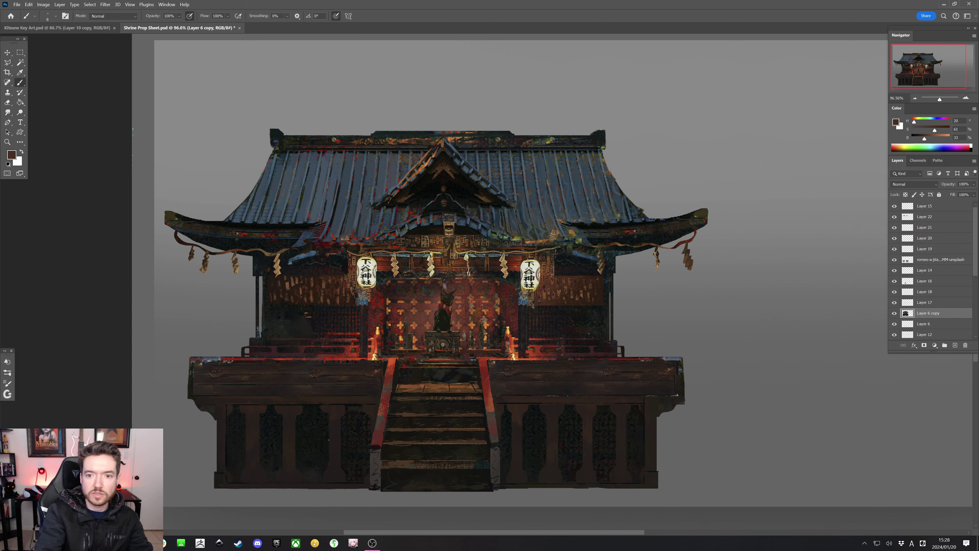
# Try straight brush strokes in sampled background grey across the veranda railing, and undo them
pyautogui.moveTo(636, 165); pyautogui.dragTo(613, 104)
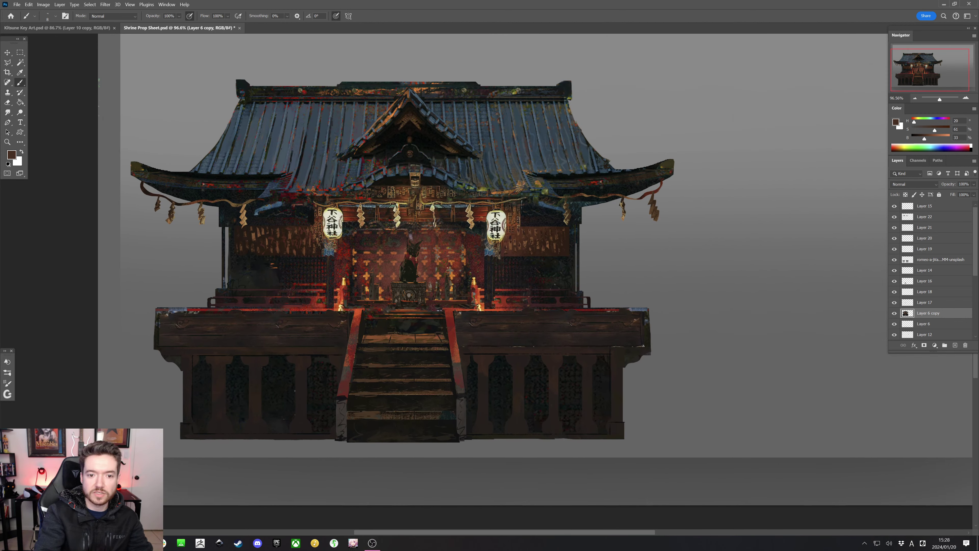
pyautogui.keyDown('alt'); pyautogui.click(599, 235); pyautogui.keyUp('alt')
pyautogui.moveTo(232, 280)
pyautogui.mouseDown()
pyautogui.moveTo(509, 294)
pyautogui.moveTo(324, 302)
pyautogui.mouseUp()
pyautogui.hotkey('ctrl', 'z')
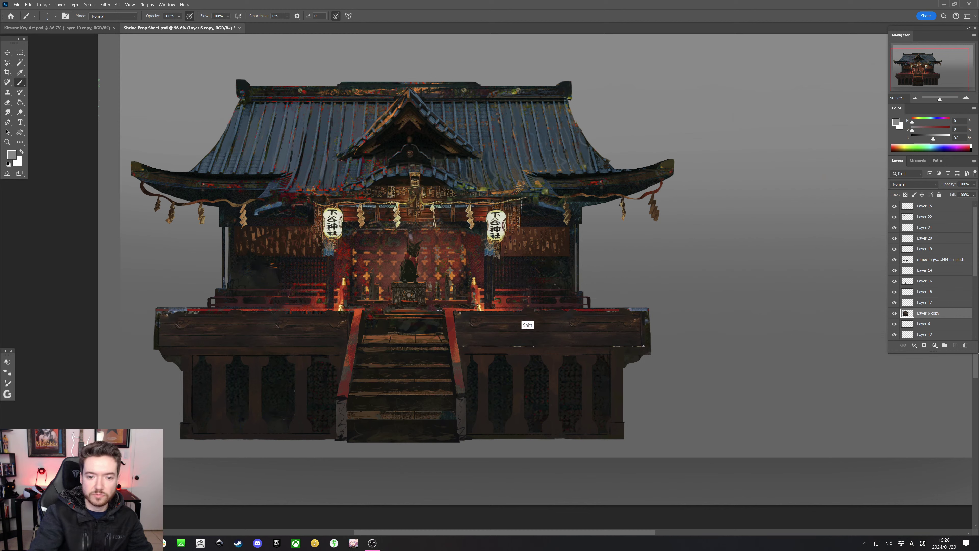
pyautogui.moveTo(234, 297)
pyautogui.mouseDown()
pyautogui.moveTo(308, 324)
pyautogui.moveTo(609, 315)
pyautogui.mouseUp()
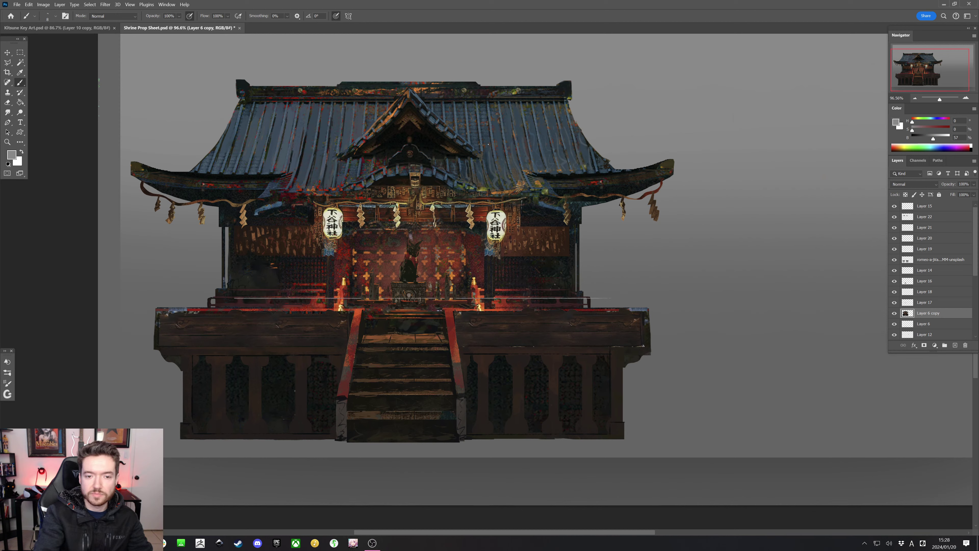
pyautogui.hotkey('ctrl', 'z')
# Add fine accents to the ridge in ochre sampled from its left part, using a smaller brush
pyautogui.moveTo(598, 78); pyautogui.dragTo(595, 135)
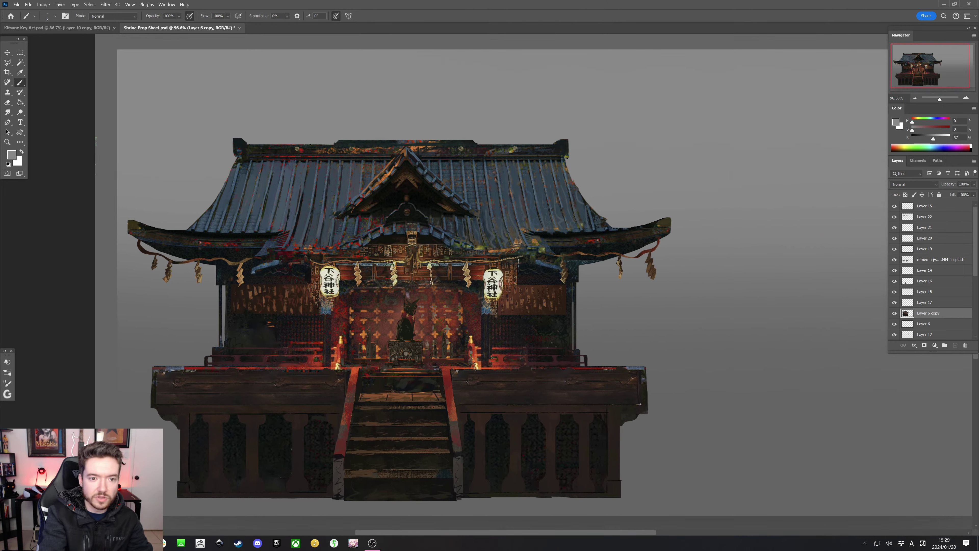
pyautogui.keyDown('alt'); pyautogui.click(332, 150); pyautogui.keyUp('alt')
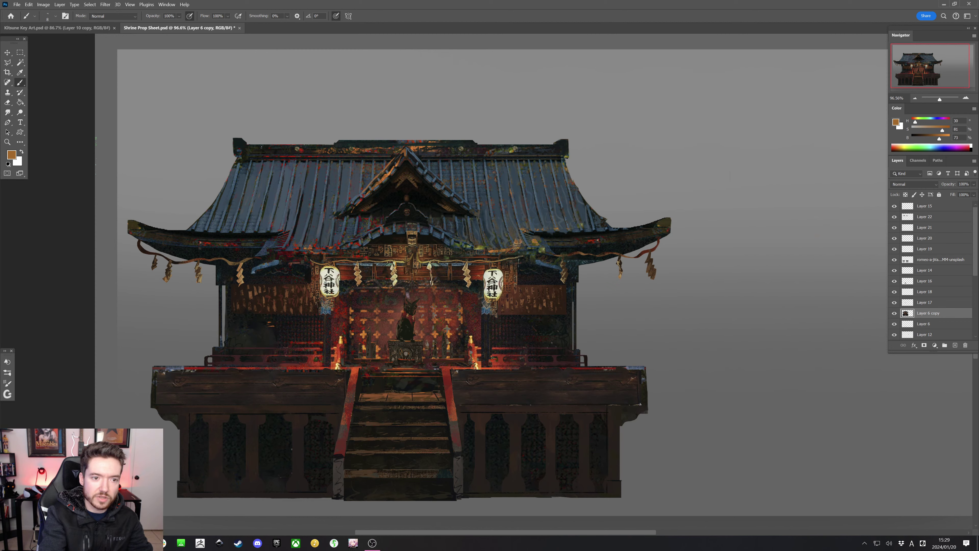
pyautogui.press('[')
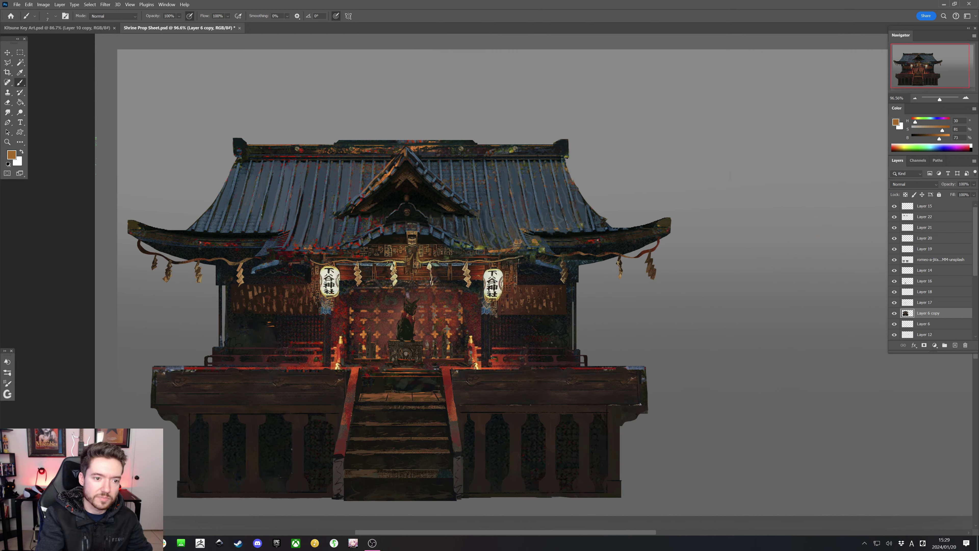
# Set the lasso type to the freehand Lasso Tool, and paint sampled blue-grey over the lower roof tiles on Layer 22
pyautogui.click(7, 64)
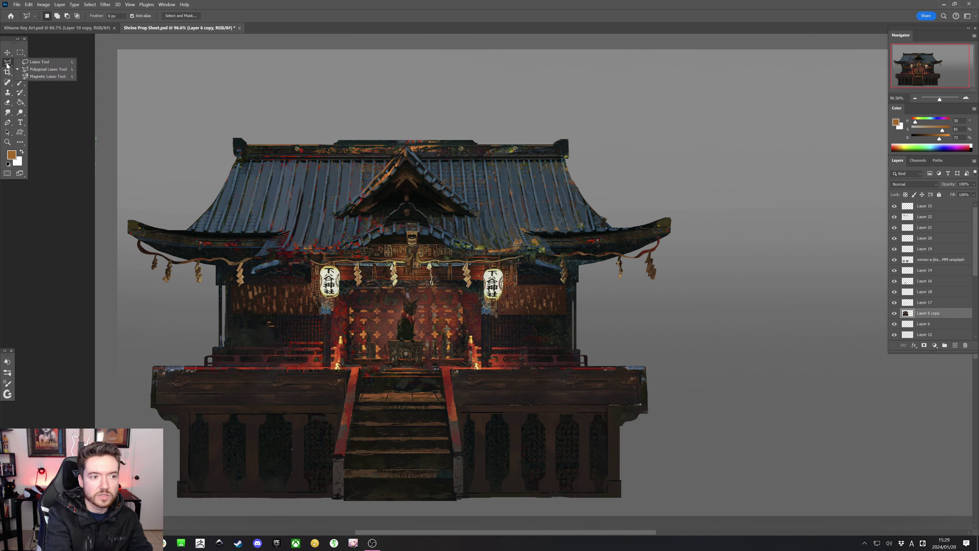
pyautogui.click(39, 63)
pyautogui.click(20, 82)
pyautogui.press('alt')
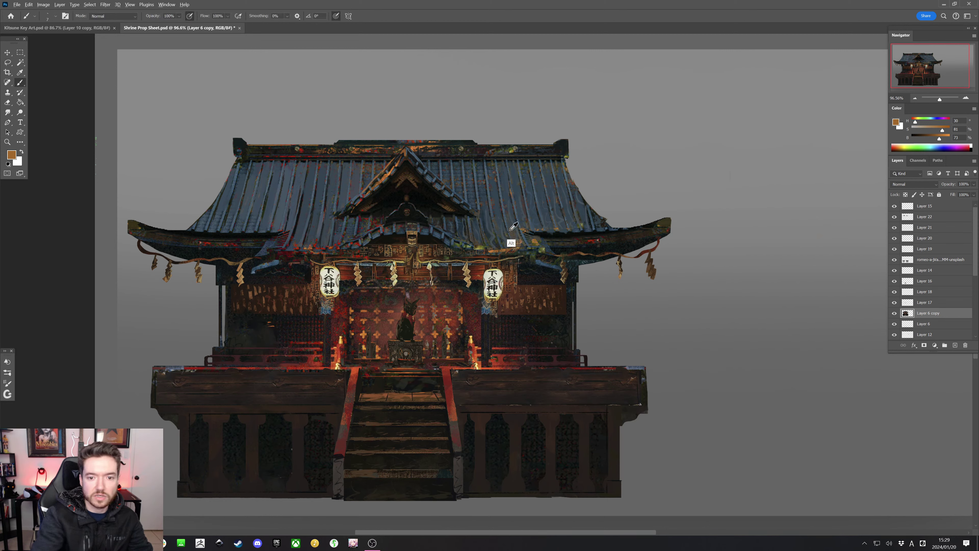
pyautogui.keyDown('alt'); pyautogui.click(495, 234); pyautogui.keyUp('alt')
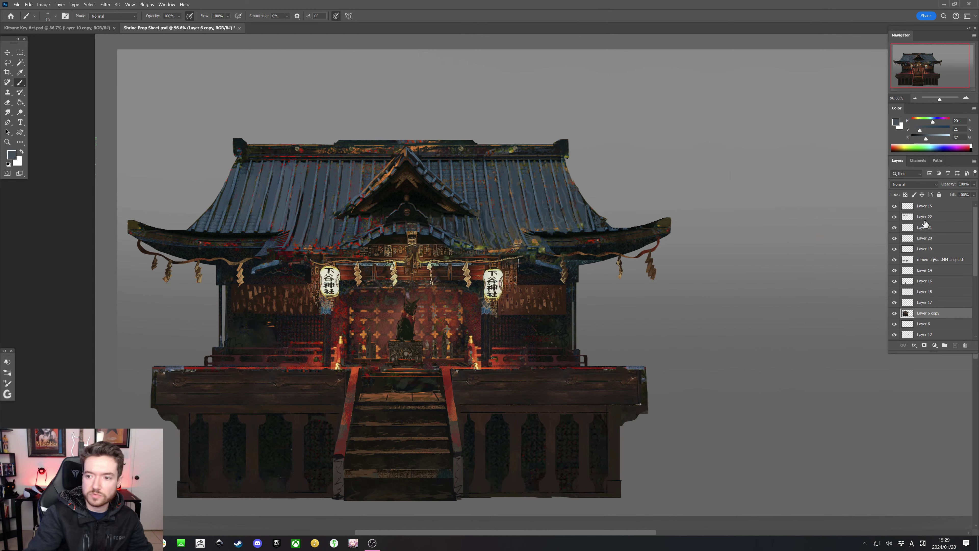
pyautogui.keyDown('ctrl'); pyautogui.click(316, 235); pyautogui.keyUp('ctrl')
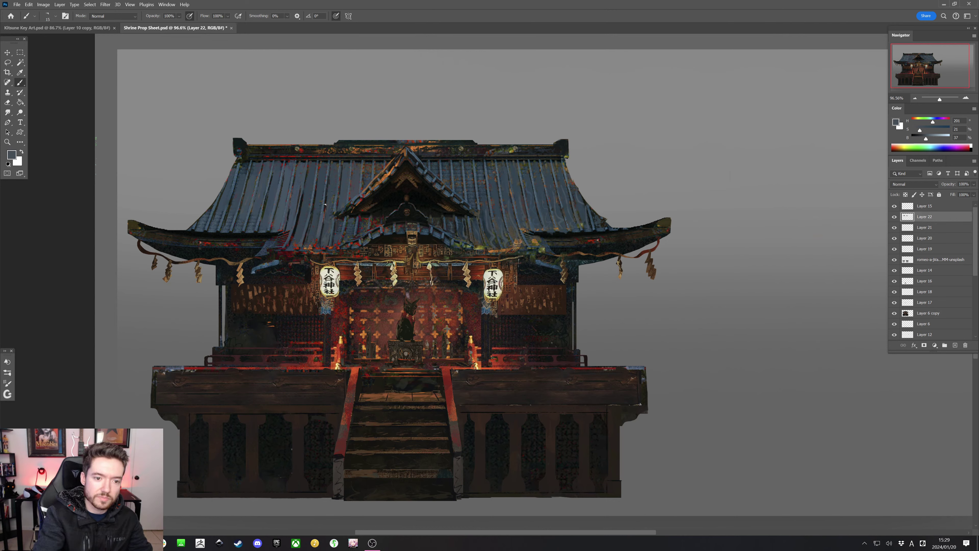
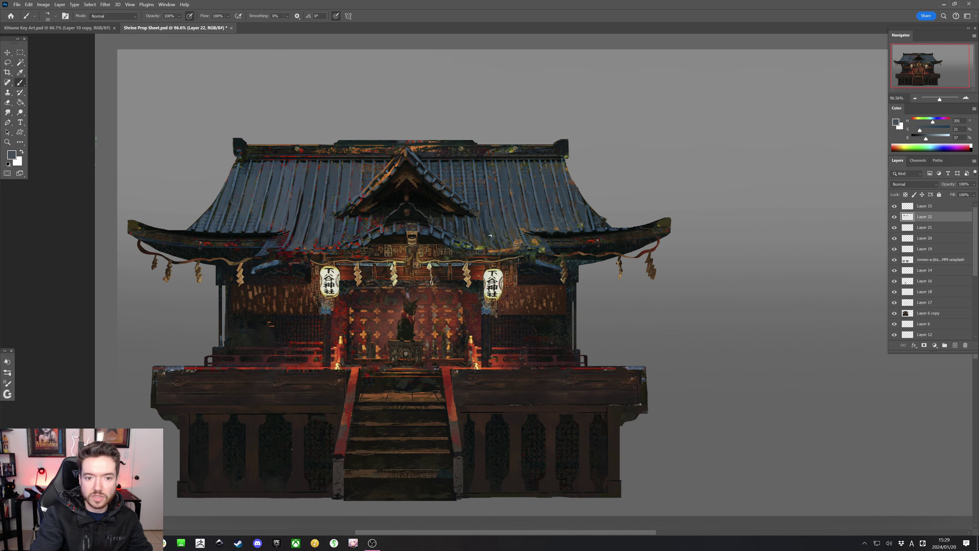
# Select the red and reddish streaks on the roof's left side of Layer 6 copy with the Magic Wand, adding several samples
pyautogui.click(20, 62)
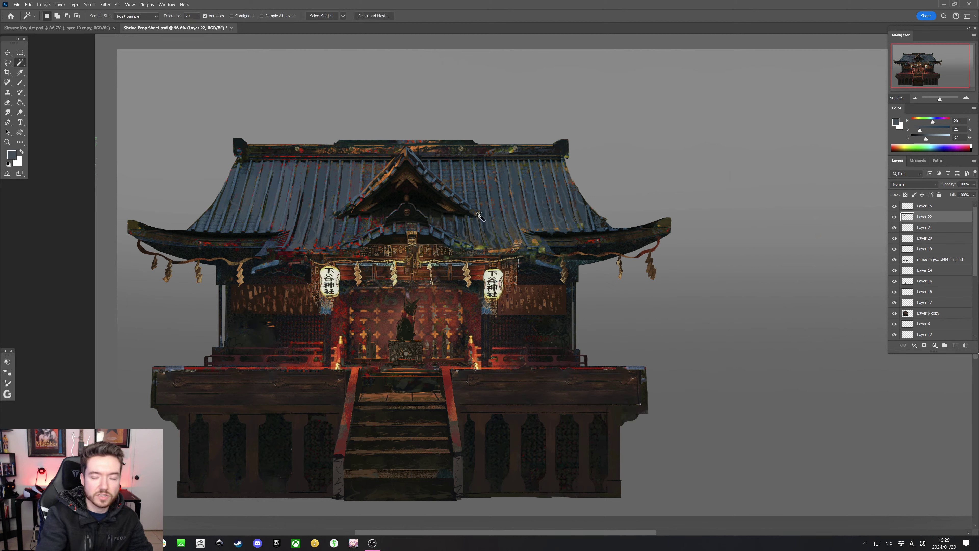
pyautogui.click(923, 314)
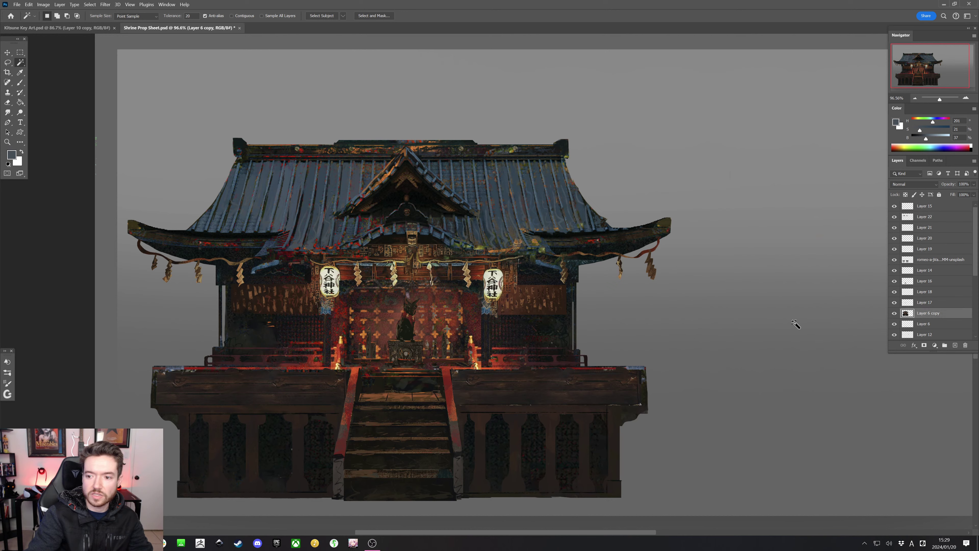
pyautogui.click(336, 244)
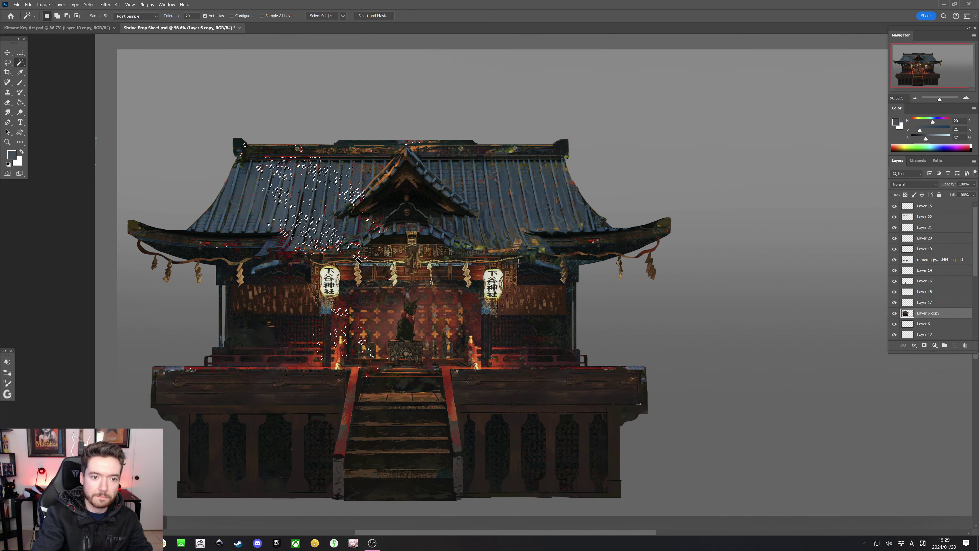
pyautogui.keyDown('shift'); pyautogui.click(314, 162); pyautogui.keyUp('shift')
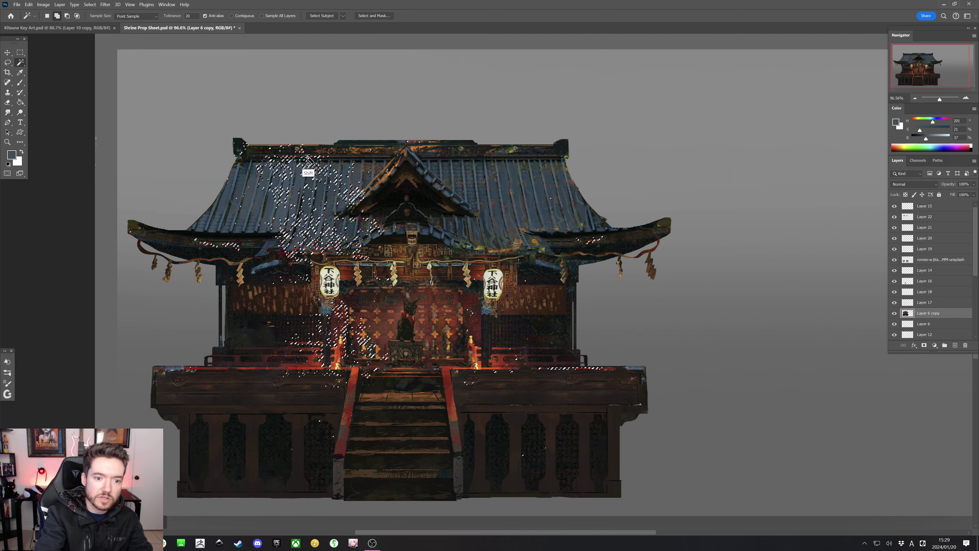
pyautogui.keyDown('shift'); pyautogui.click(257, 191); pyautogui.keyUp('shift')
# Remove the areas below the roof from the selection with the Lasso, fill the streaks with Content-Aware contents, and deselect
pyautogui.press('l')
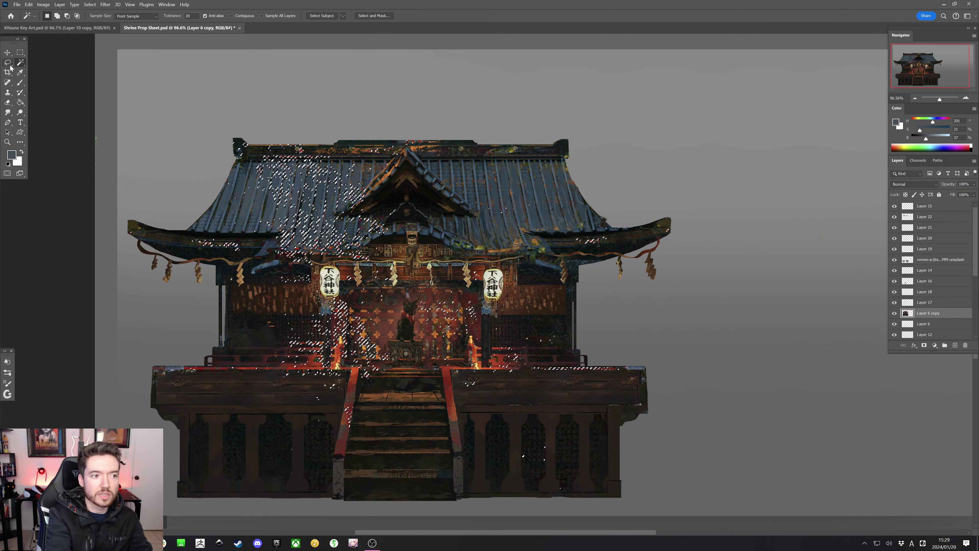
pyautogui.moveTo(130, 242)
pyautogui.mouseDown()
pyautogui.moveTo(514, 250)
pyautogui.moveTo(422, 459)
pyautogui.moveTo(296, 324)
pyautogui.mouseUp()
pyautogui.hotkey('shift', 'BackSpace')
pyautogui.press('Return')
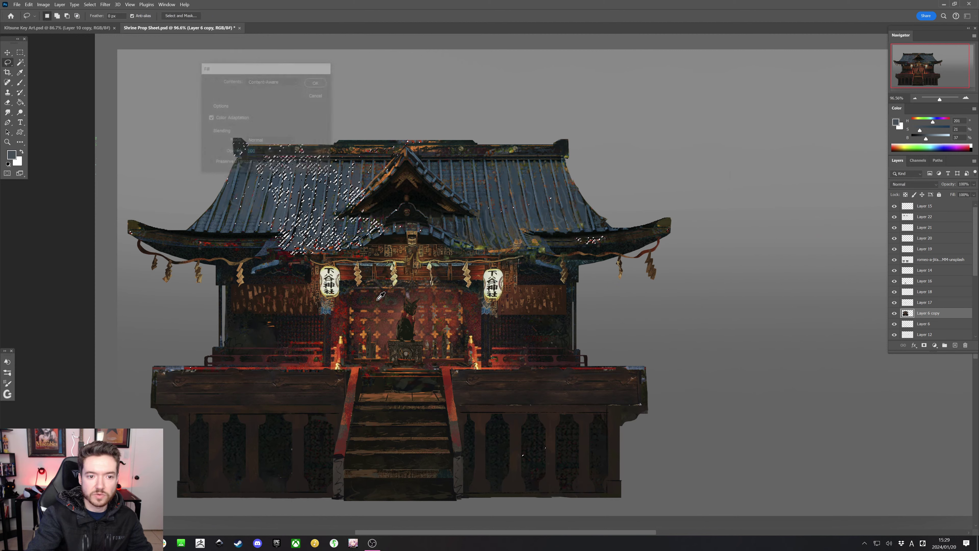
pyautogui.hotkey('ctrl', 'd')
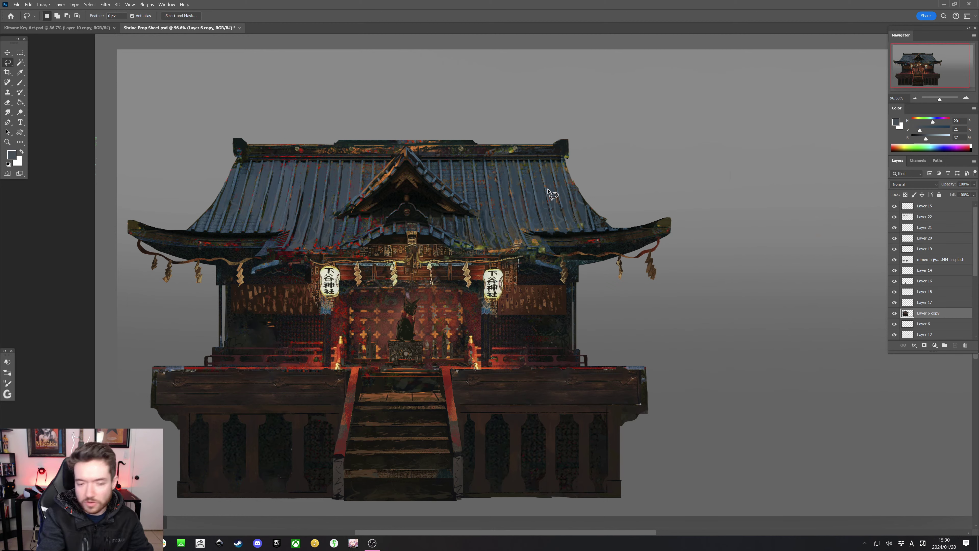
# Paint over the stray colours along the roof's lower edge left of the gable with sampled near-black, grey and dark red tones
pyautogui.press('b')
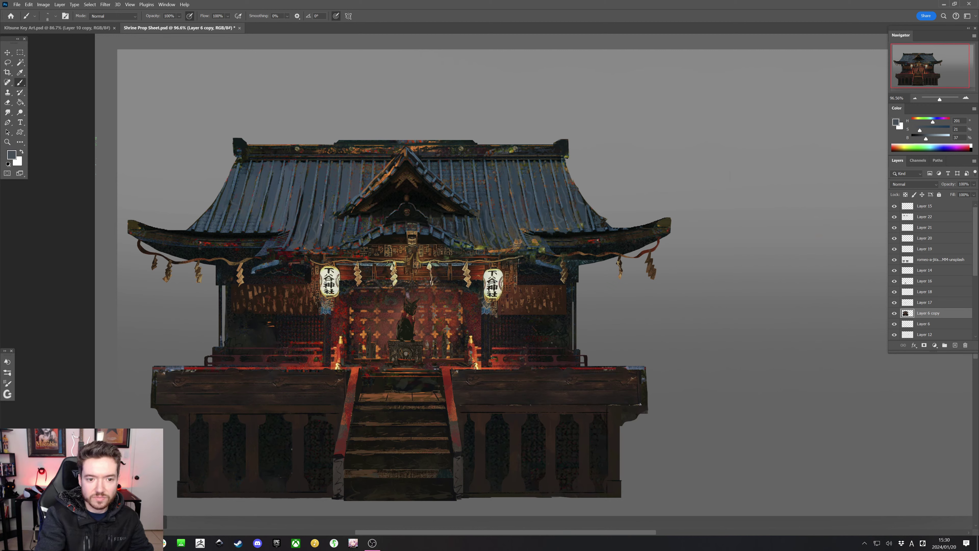
pyautogui.press(']')
pyautogui.press(']')
pyautogui.keyDown('alt'); pyautogui.click(323, 215); pyautogui.keyUp('alt')
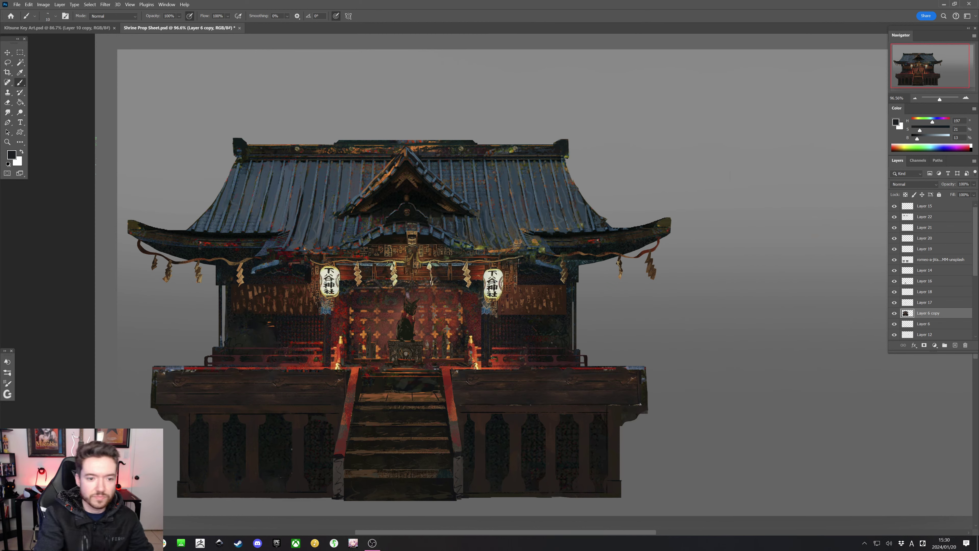
pyautogui.keyDown('alt'); pyautogui.click(296, 261); pyautogui.keyUp('alt')
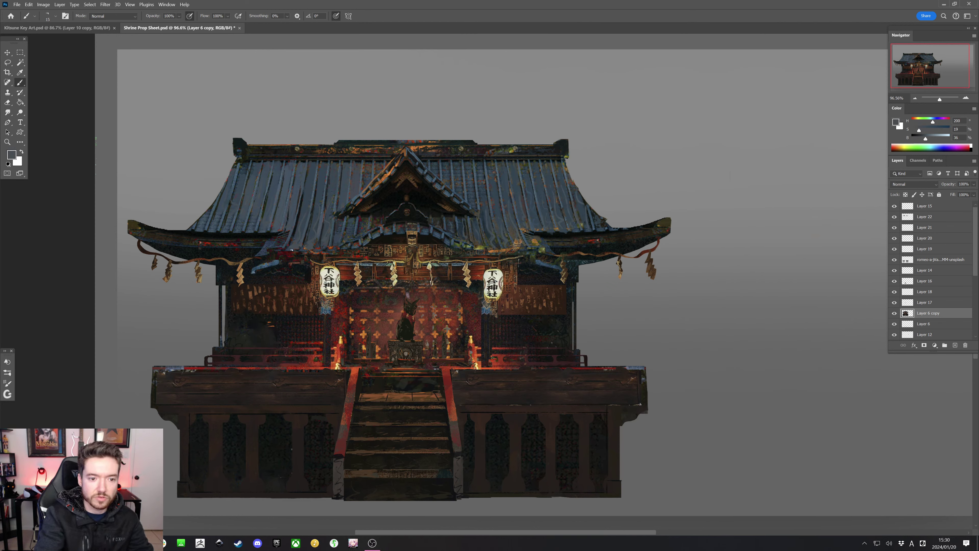
pyautogui.press(']')
pyautogui.keyDown('alt'); pyautogui.click(290, 267); pyautogui.keyUp('alt')
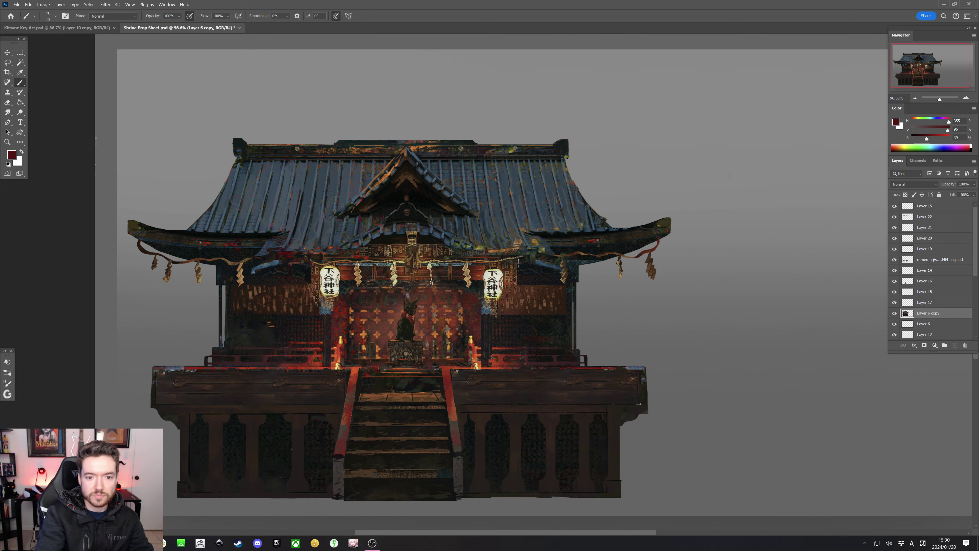
pyautogui.keyDown('alt'); pyautogui.click(440, 243); pyautogui.keyUp('alt')
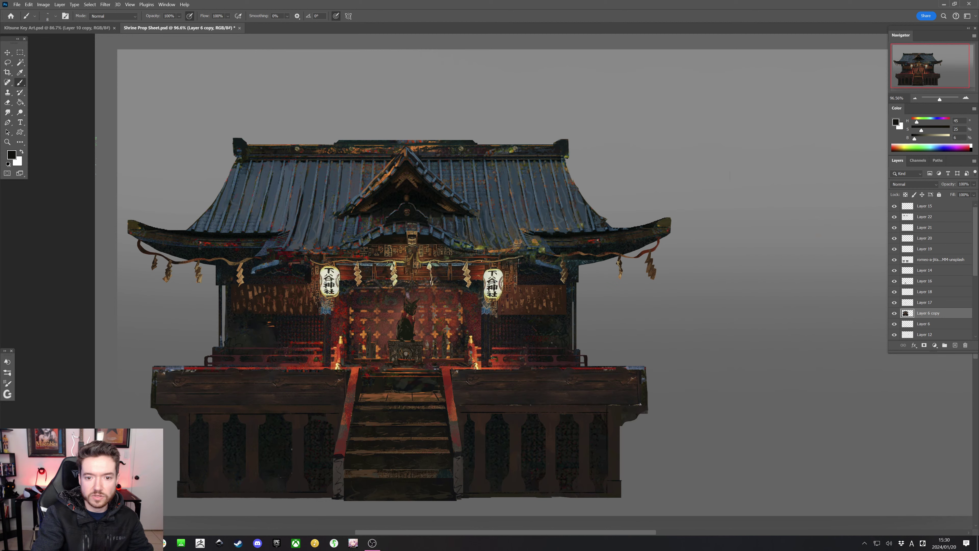
pyautogui.press('l')
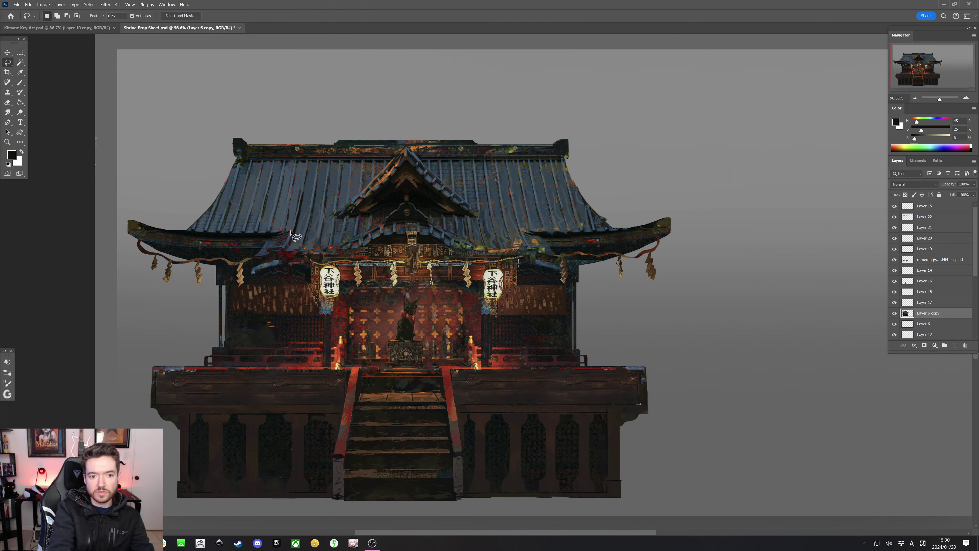
# Lasso the roof corner piece left of the gable on Layer 6 copy, copy it to a new layer, and flip it horizontally
pyautogui.moveTo(296, 232)
pyautogui.mouseDown()
pyautogui.moveTo(255, 257)
pyautogui.moveTo(290, 249)
pyautogui.mouseUp()
pyautogui.hotkey('ctrl', 'j')
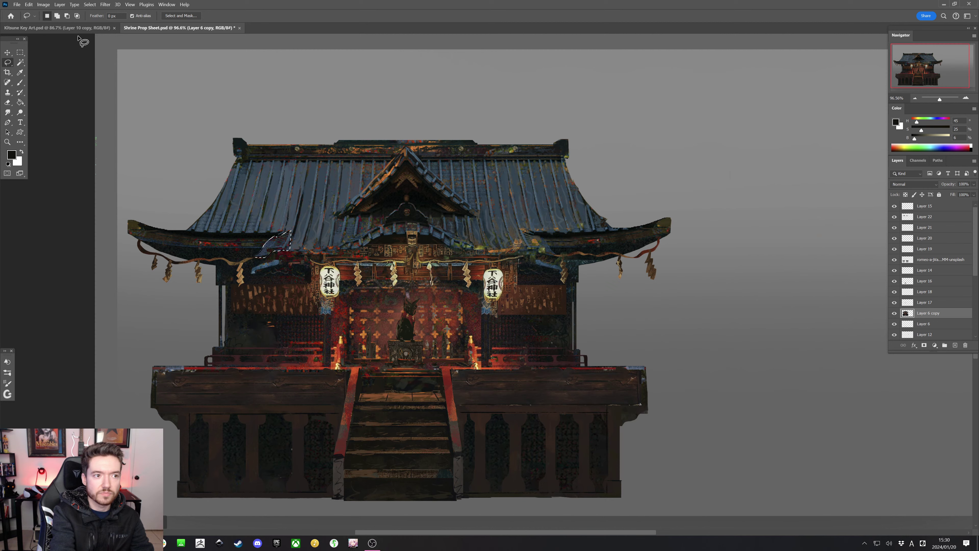
pyautogui.click(30, 6)
pyautogui.moveTo(72, 175)
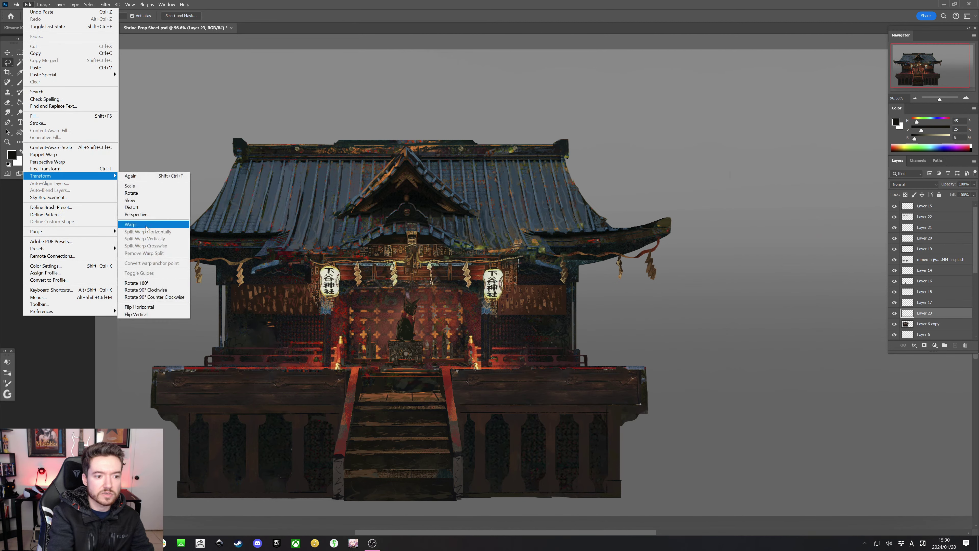
pyautogui.click(164, 307)
# Move the flipped corner piece to the matching spot on the eaves right of the gable, and preview the Darker Color blend mode
pyautogui.hotkey('ctrl', 't')
pyautogui.moveTo(278, 254)
pyautogui.mouseDown()
pyautogui.moveTo(541, 241)
pyautogui.moveTo(561, 262)
pyautogui.mouseUp()
pyautogui.press('Return')
pyautogui.press('l')
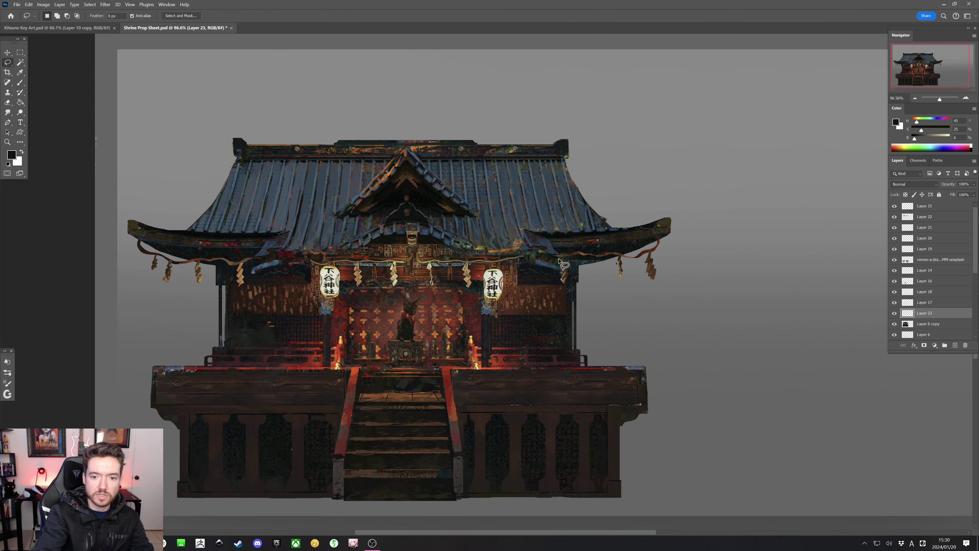
pyautogui.click(913, 184)
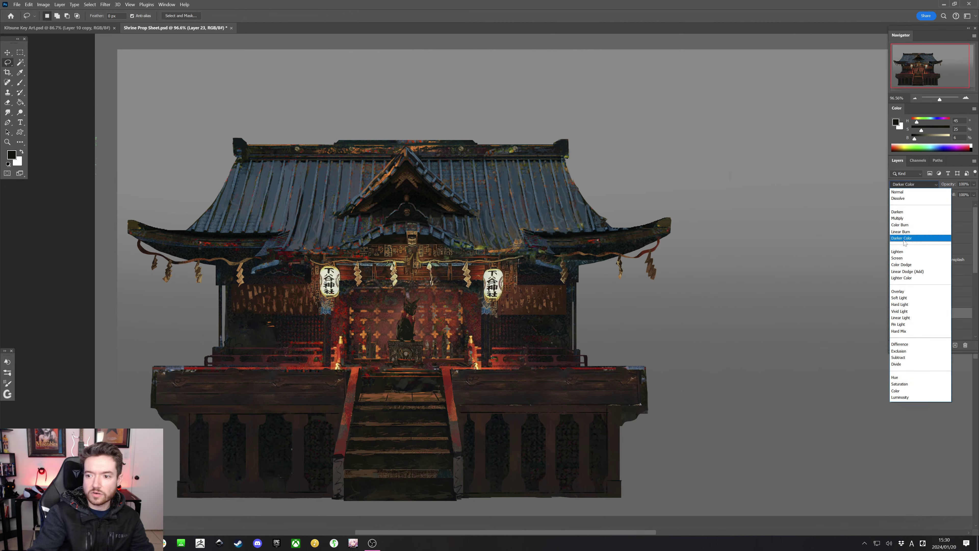
pyautogui.press('Escape')
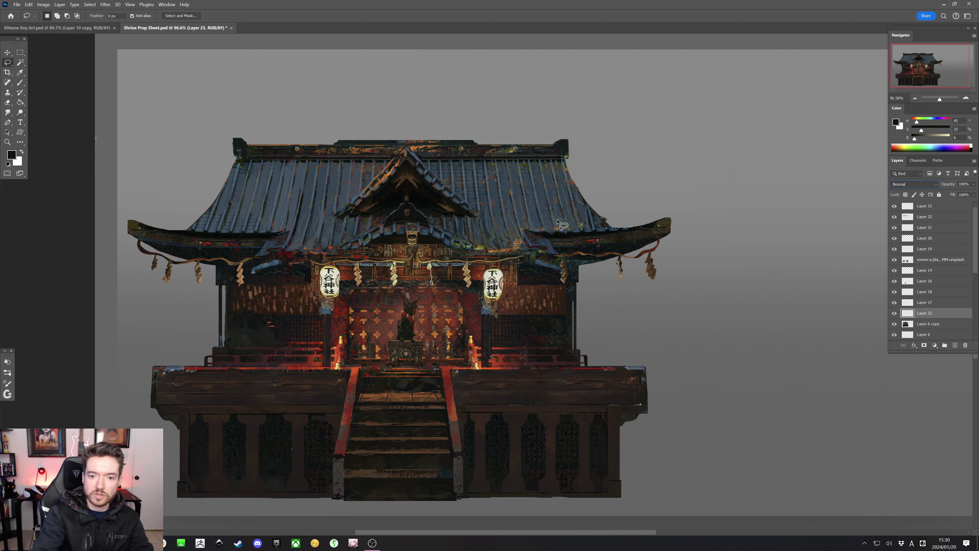
# Nudge the mirrored corner piece left and down to line up with the right eave, and make Layer 22 active
pyautogui.hotkey('ctrl', 't')
pyautogui.press('Left')
pyautogui.press('Left')
pyautogui.press('Left')
pyautogui.press('Left')
pyautogui.press('Left')
pyautogui.press('Left')
pyautogui.press('Left')
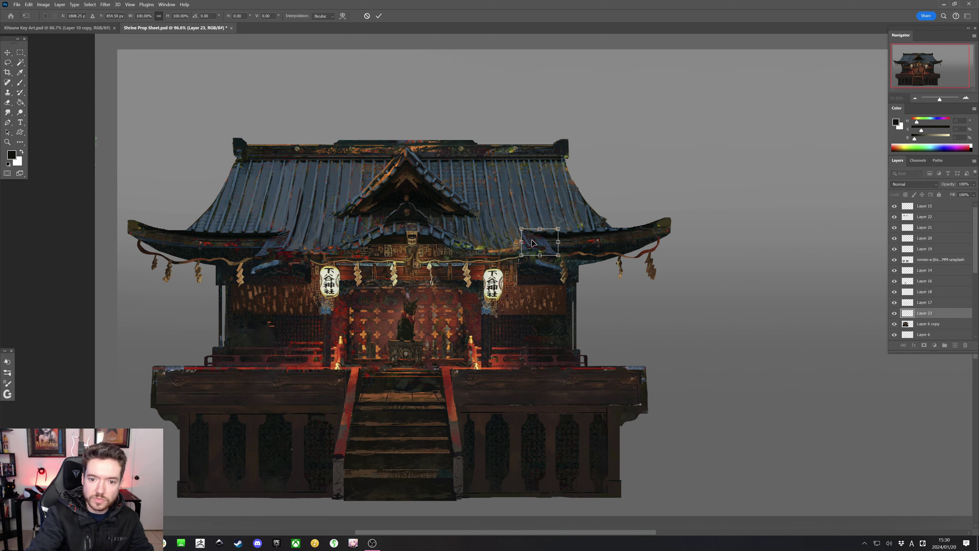
pyautogui.press('Down')
pyautogui.press('Down')
pyautogui.press('Down')
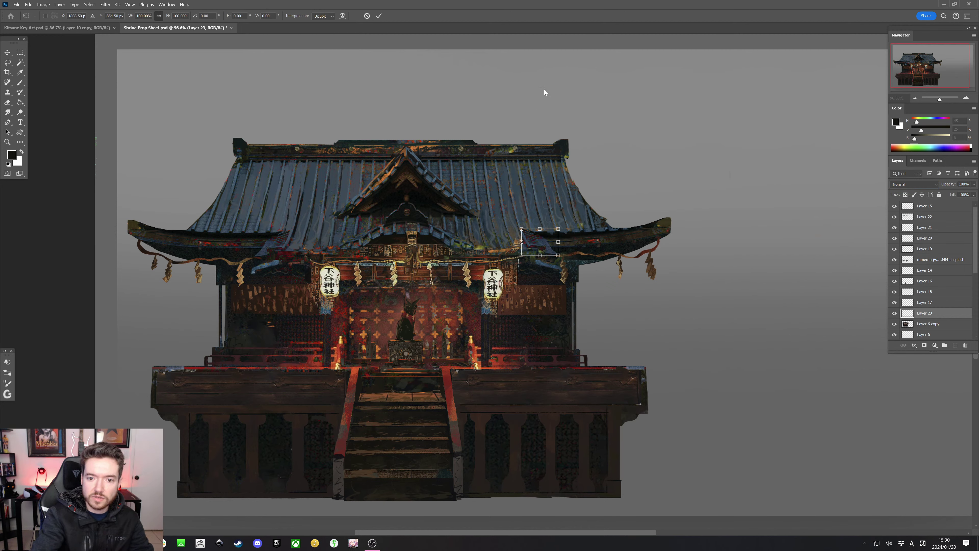
pyautogui.press('Return')
pyautogui.press('l')
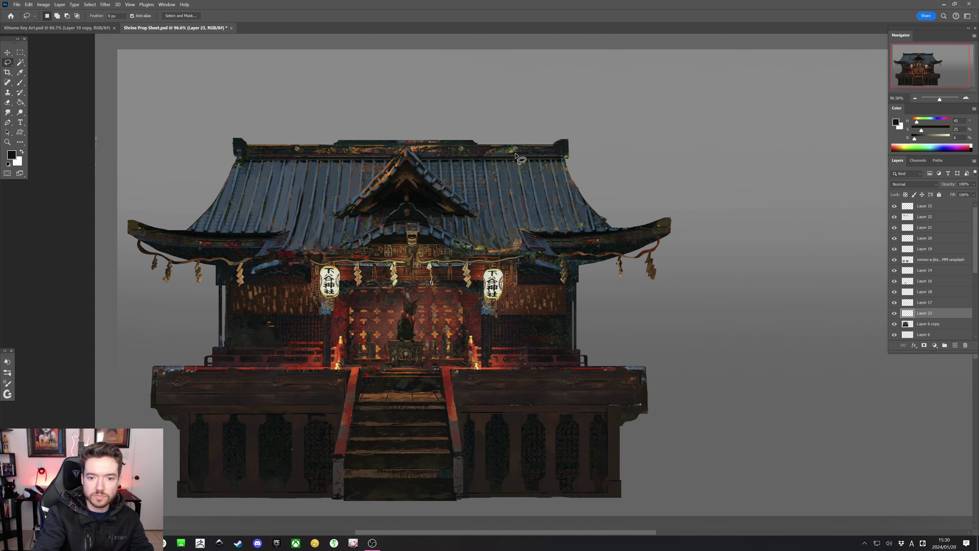
pyautogui.hotkey('ctrl', 't')
pyautogui.press('Escape')
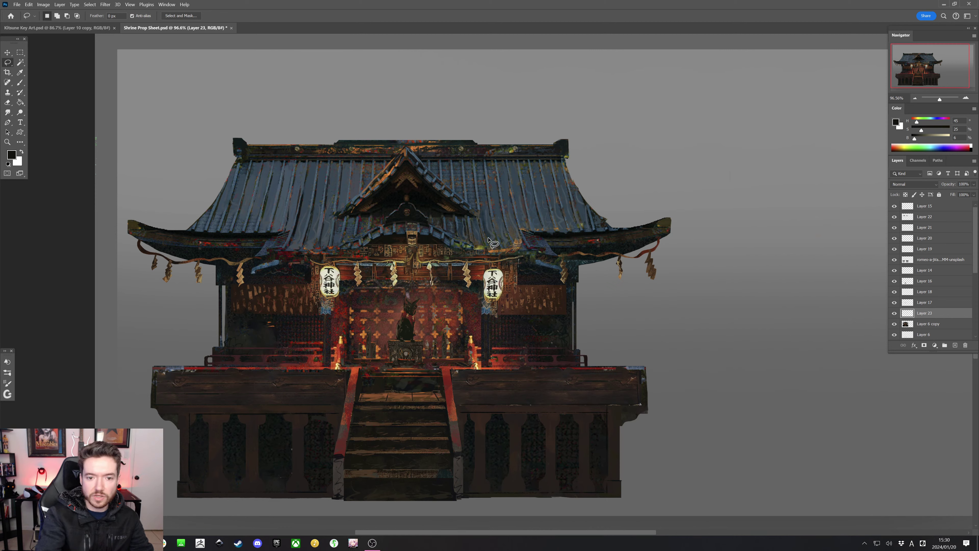
pyautogui.click(931, 218)
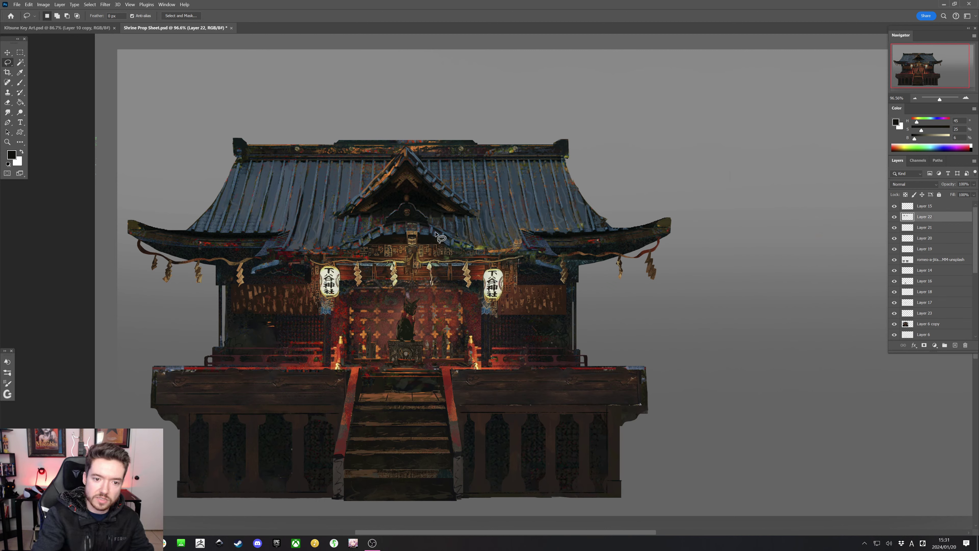
# Sketch a curved eave profile in sampled near-black in the empty area beside the roof, and undo it
pyautogui.press('b')
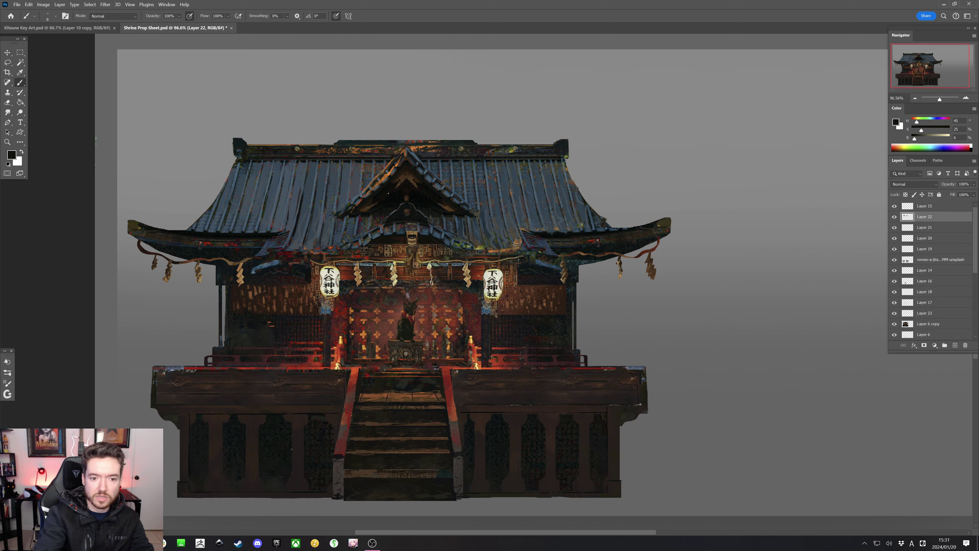
pyautogui.press('alt')
pyautogui.keyDown('alt'); pyautogui.click(390, 238); pyautogui.keyUp('alt')
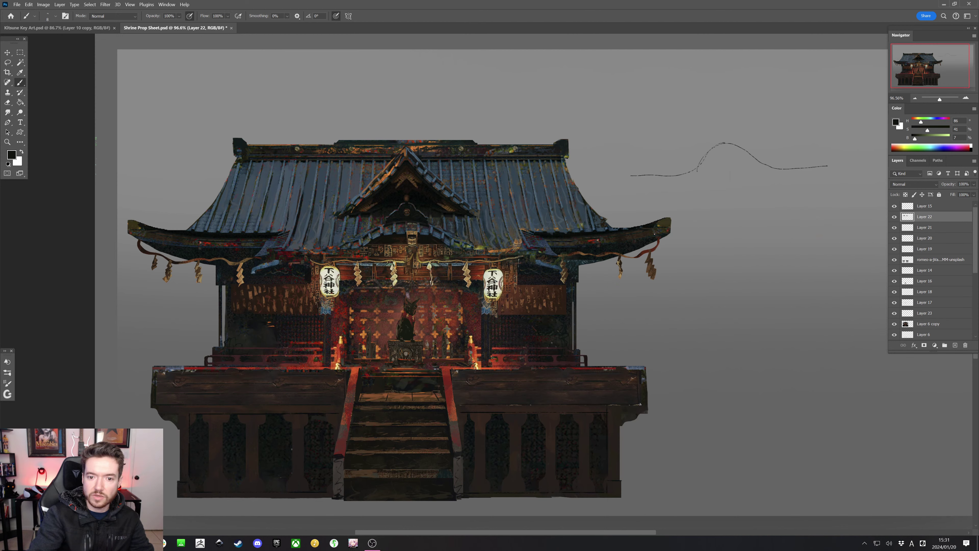
pyautogui.hotkey('ctrl', 'z')
# Lasso a curved band along the roof's lower edge under the gable, extend it over the left eave, and trim its upper edge
pyautogui.press('l')
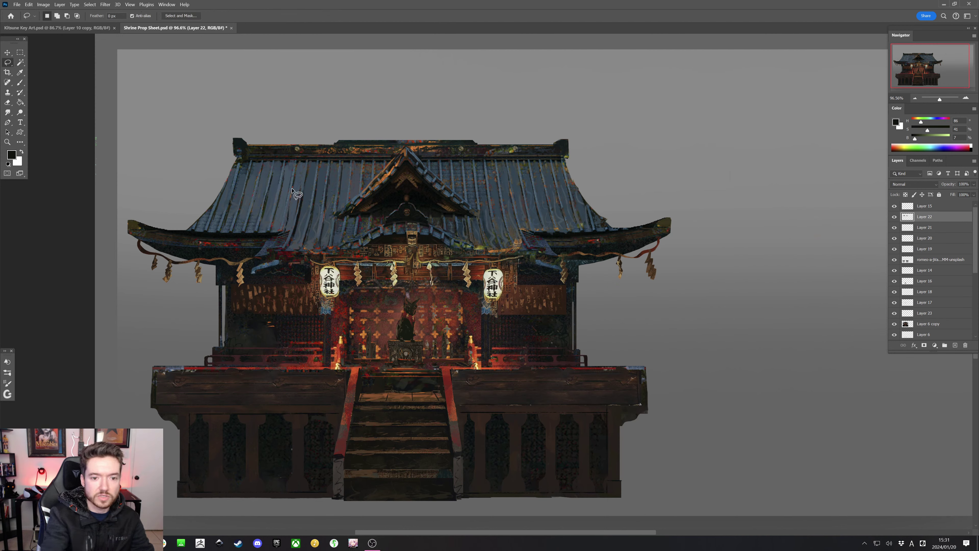
pyautogui.moveTo(423, 235)
pyautogui.mouseDown()
pyautogui.moveTo(458, 254)
pyautogui.moveTo(532, 251)
pyautogui.moveTo(466, 253)
pyautogui.moveTo(423, 236)
pyautogui.moveTo(460, 254)
pyautogui.moveTo(535, 254)
pyautogui.moveTo(484, 251)
pyautogui.moveTo(418, 226)
pyautogui.moveTo(334, 258)
pyautogui.moveTo(267, 252)
pyautogui.moveTo(419, 221)
pyautogui.mouseUp()
pyautogui.press('shift')
pyautogui.moveTo(366, 250)
pyautogui.mouseDown()
pyautogui.moveTo(361, 218)
pyautogui.moveTo(387, 223)
pyautogui.moveTo(335, 249)
pyautogui.moveTo(347, 255)
pyautogui.mouseUp()
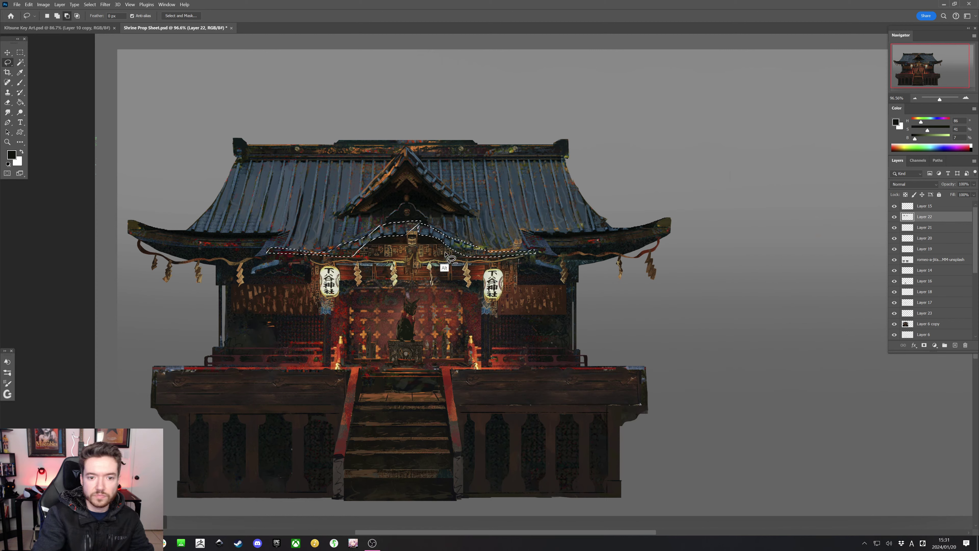
pyautogui.moveTo(395, 218)
pyautogui.mouseDown()
pyautogui.moveTo(326, 249)
pyautogui.moveTo(304, 241)
pyautogui.moveTo(414, 203)
pyautogui.moveTo(425, 217)
pyautogui.moveTo(402, 233)
pyautogui.moveTo(425, 232)
pyautogui.mouseUp()
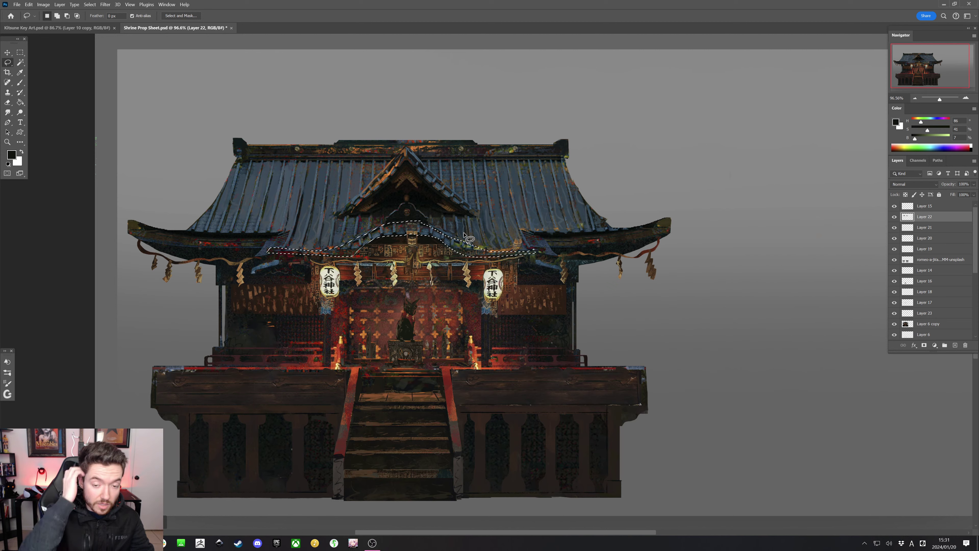
# Add the stray-coloured patches at the right end and the left part of the lower roof edge to the lasso selection
pyautogui.press('shift')
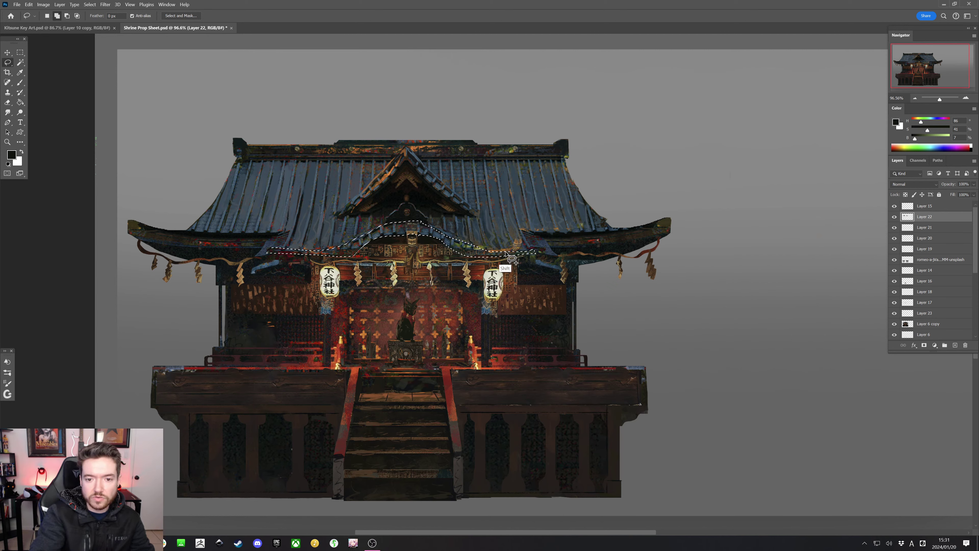
pyautogui.moveTo(523, 238); pyautogui.dragTo(507, 251)
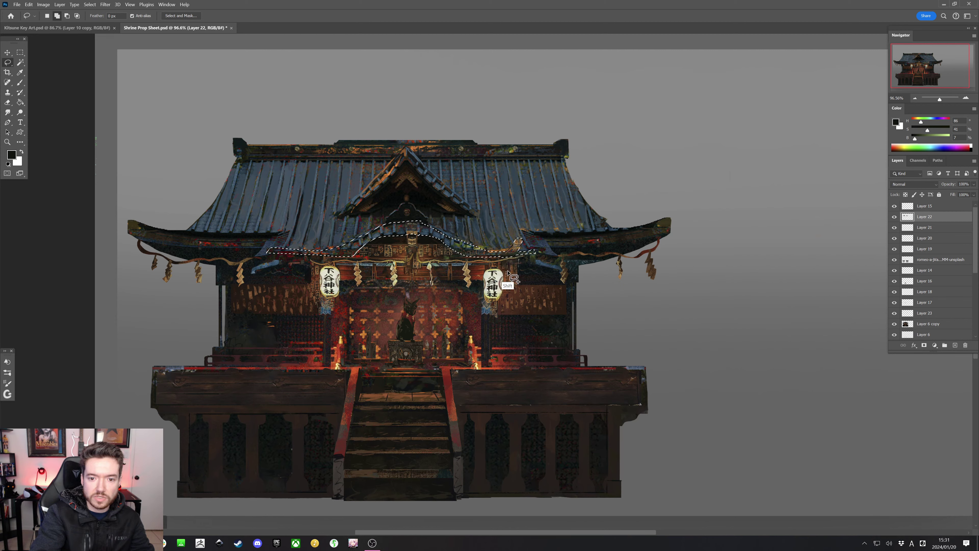
pyautogui.moveTo(321, 254); pyautogui.dragTo(316, 253)
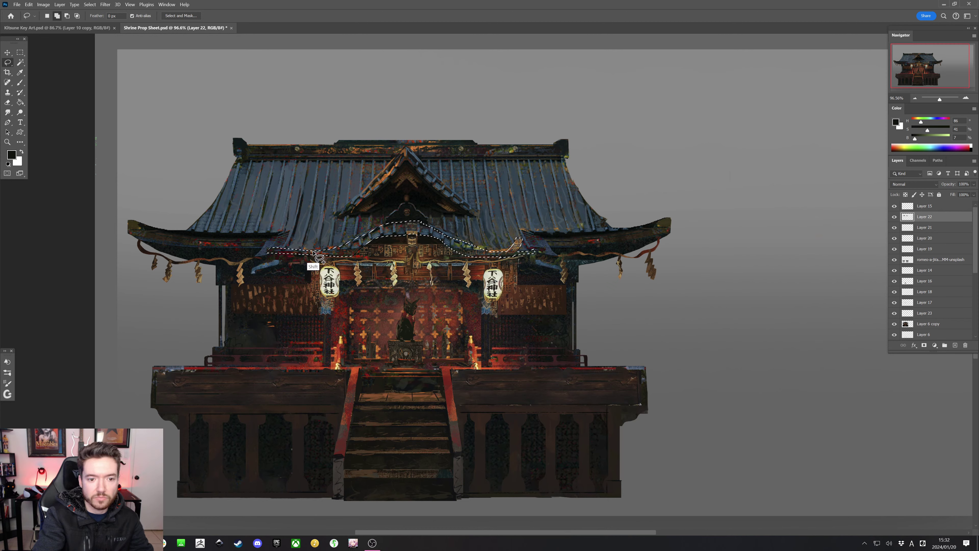
pyautogui.moveTo(303, 251); pyautogui.dragTo(308, 253)
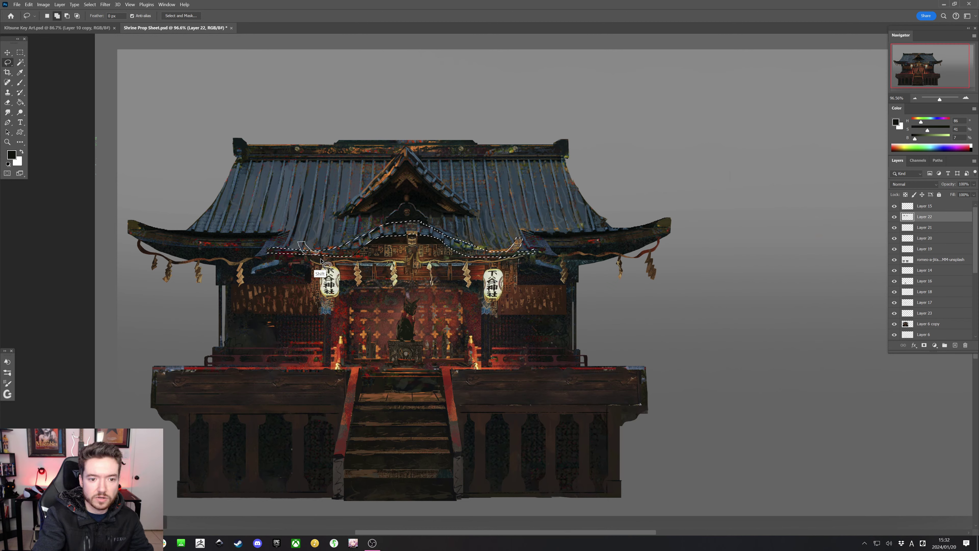
pyautogui.press('shift')
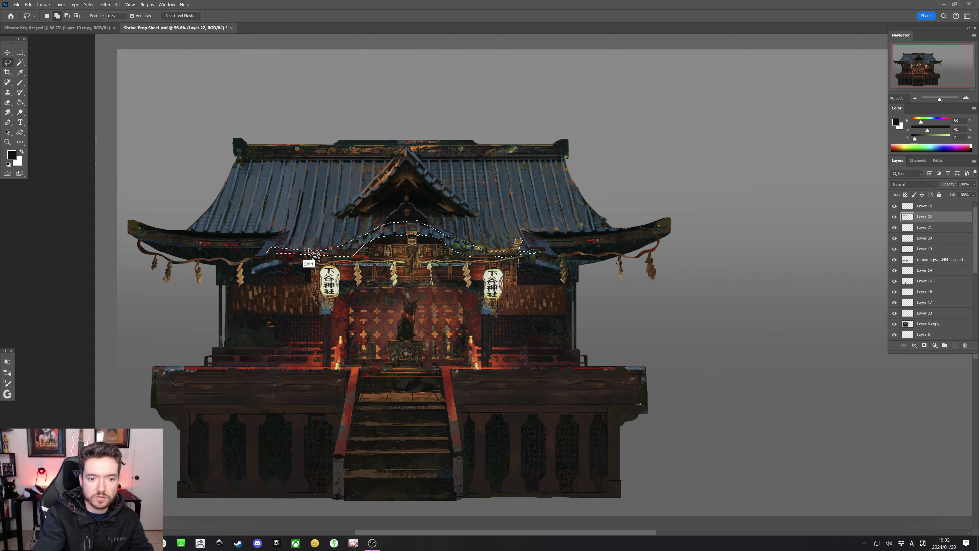
pyautogui.moveTo(303, 255); pyautogui.dragTo(304, 255)
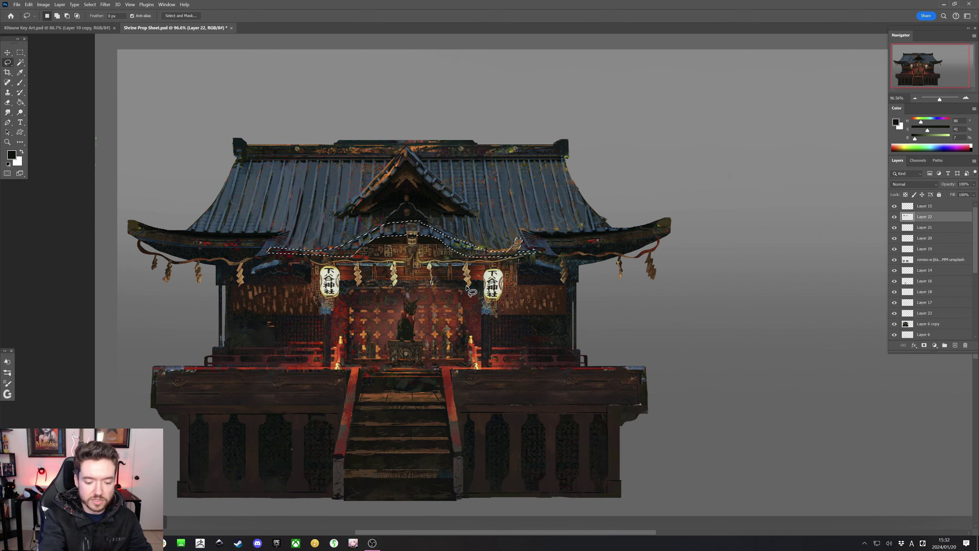
# Paint the outlined band under the roof's lower edge with sampled near-black using an enlarged brush, covering the red and yellow patches
pyautogui.press('b')
pyautogui.hotkey('ctrl', 'd')
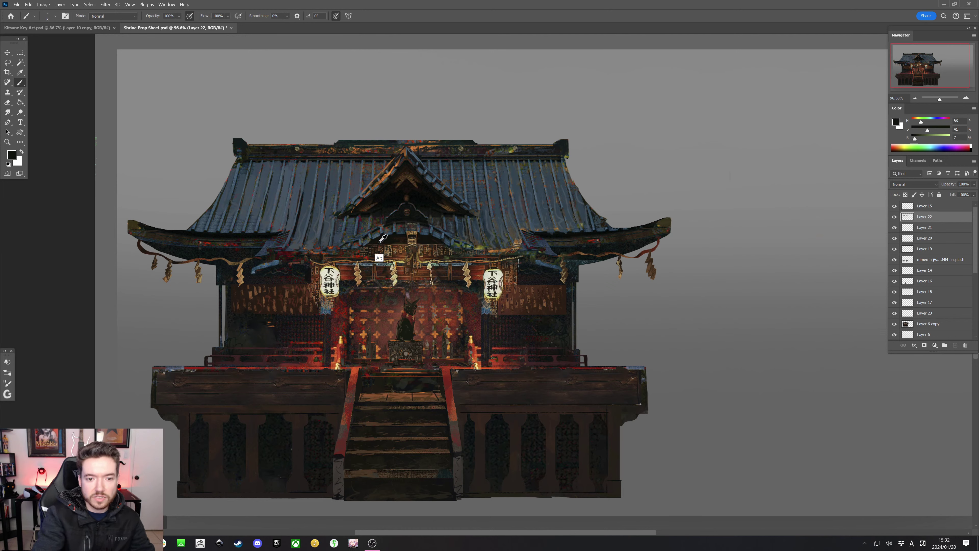
pyautogui.keyDown('alt'); pyautogui.click(376, 263); pyautogui.keyUp('alt')
pyautogui.press(']')
pyautogui.press(']')
pyautogui.press(']')
pyautogui.press(']')
pyautogui.press(']')
pyautogui.press(']')
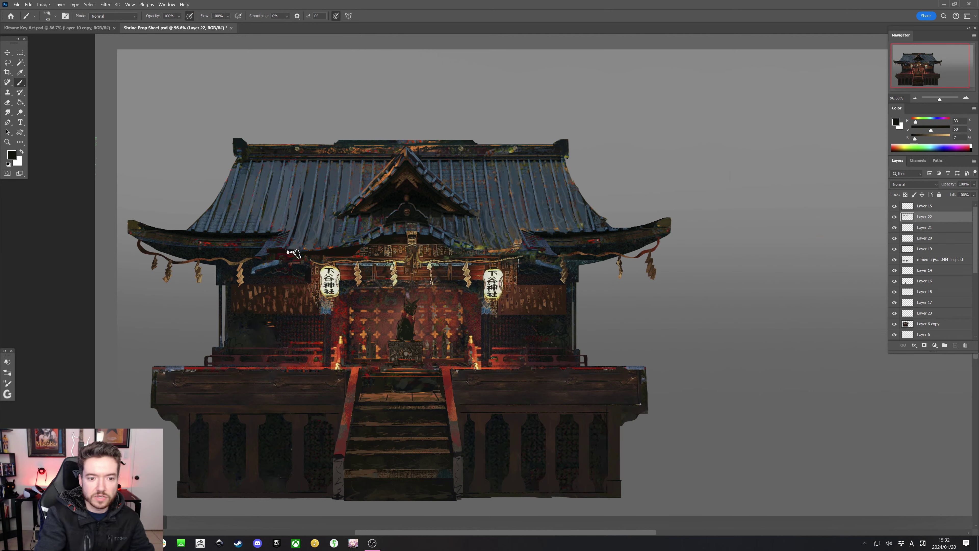
pyautogui.moveTo(440, 249); pyautogui.dragTo(546, 255)
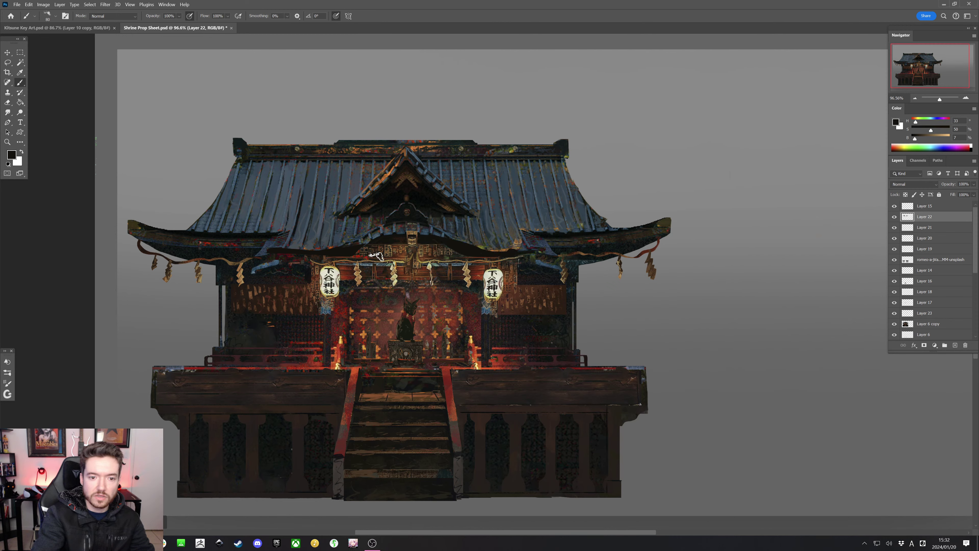
# Refine the tile edge left of the central curved gable with a smaller brush in sampled blue-grey and near-black tones
pyautogui.press('[')
pyautogui.keyDown('alt'); pyautogui.click(367, 237); pyautogui.keyUp('alt')
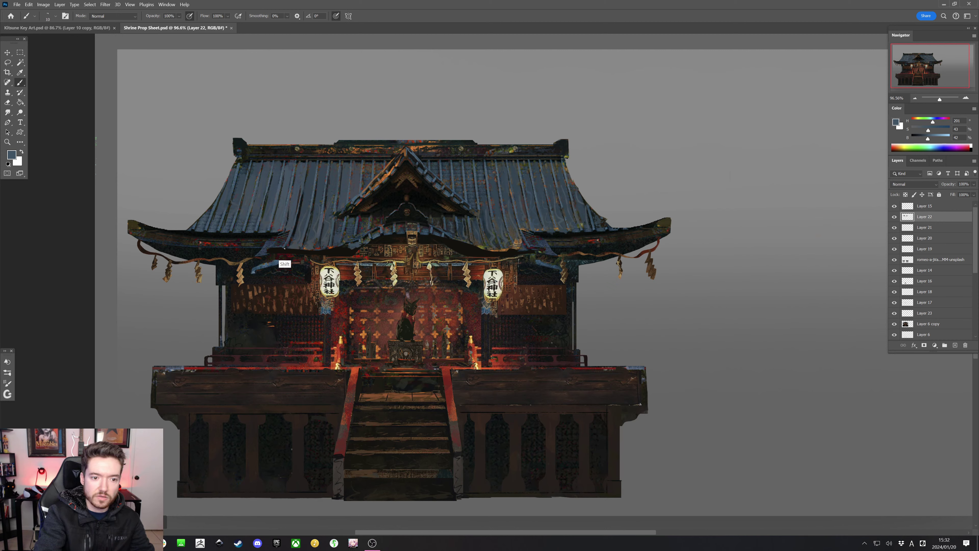
pyautogui.moveTo(284, 249); pyautogui.dragTo(339, 255)
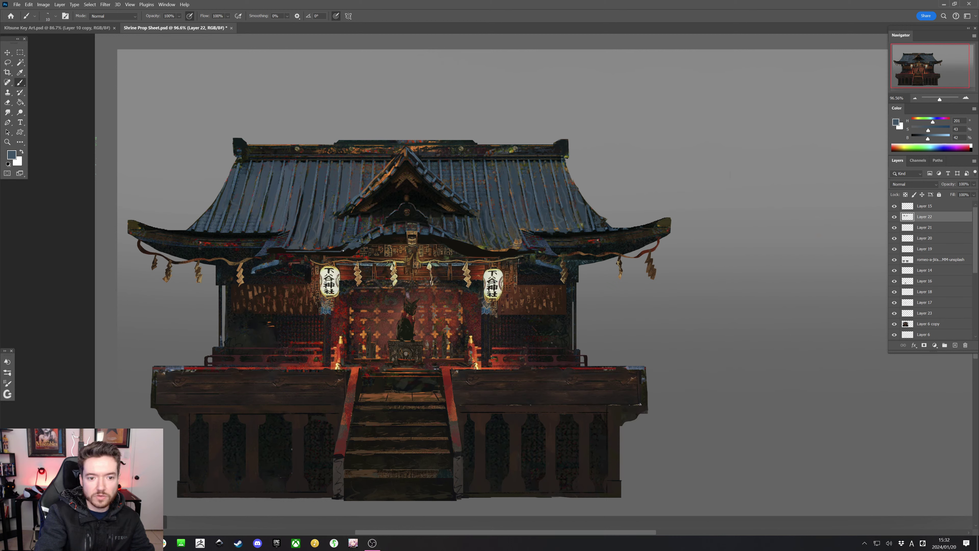
pyautogui.keyDown('alt'); pyautogui.click(349, 240); pyautogui.keyUp('alt')
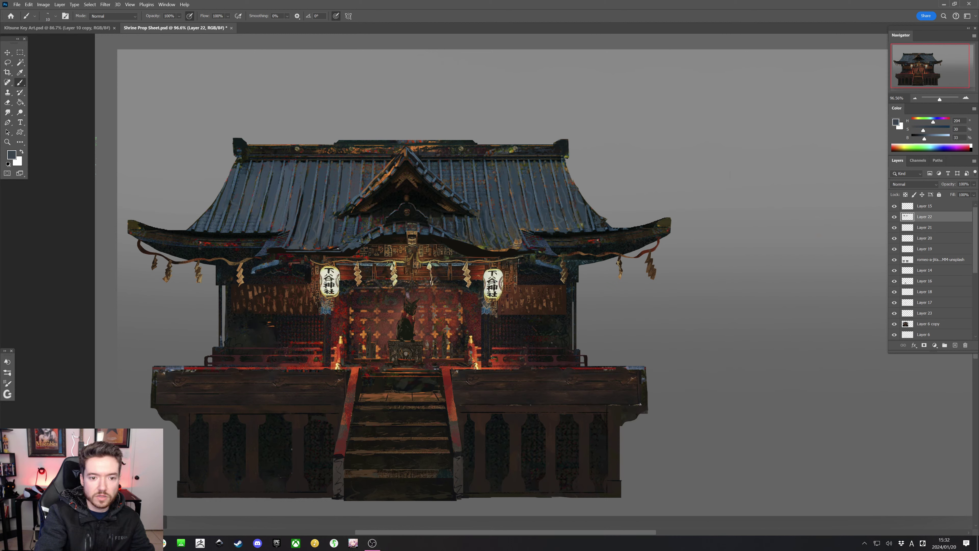
pyautogui.keyDown('alt'); pyautogui.click(327, 249); pyautogui.keyUp('alt')
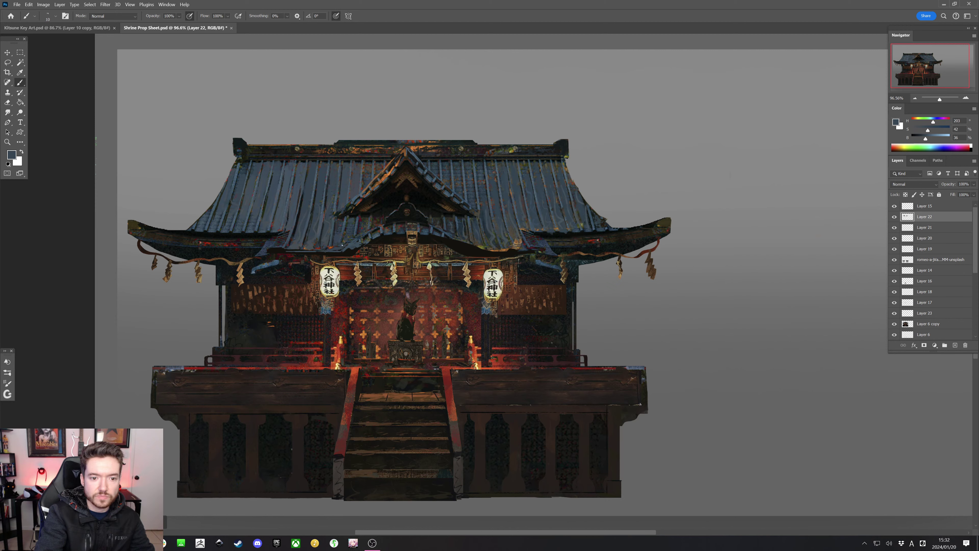
pyautogui.press(']')
pyautogui.keyDown('alt'); pyautogui.click(355, 249); pyautogui.keyUp('alt')
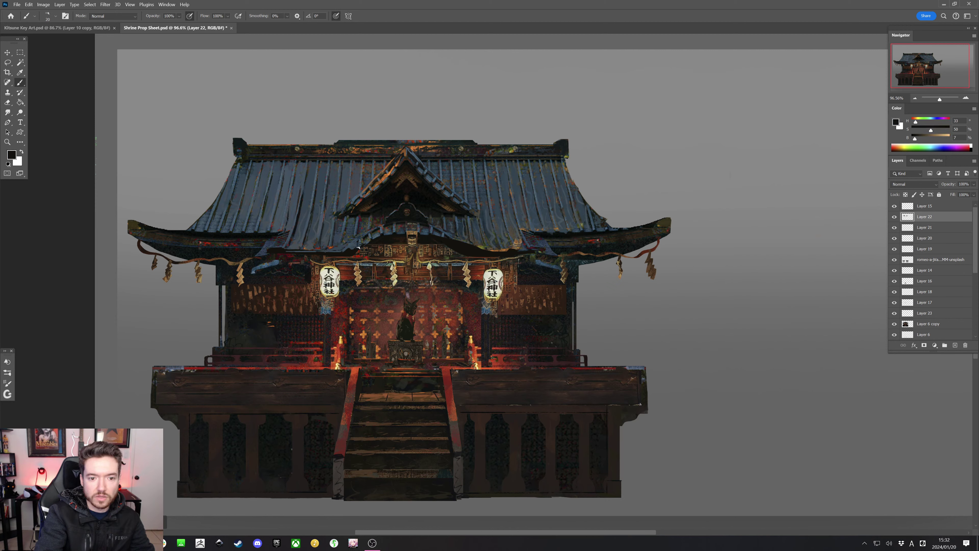
pyautogui.keyDown('alt'); pyautogui.click(352, 246); pyautogui.keyUp('alt')
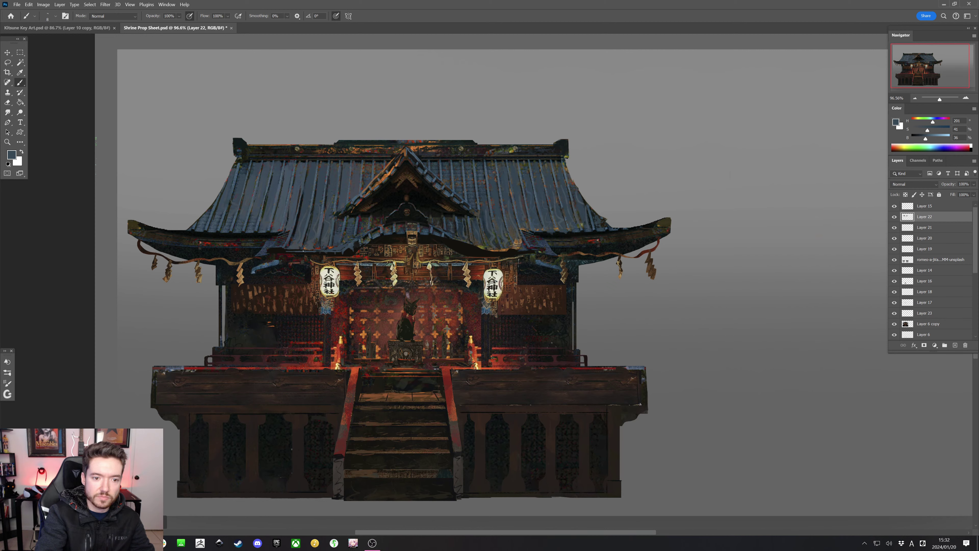
pyautogui.keyDown('alt'); pyautogui.click(296, 250); pyautogui.keyUp('alt')
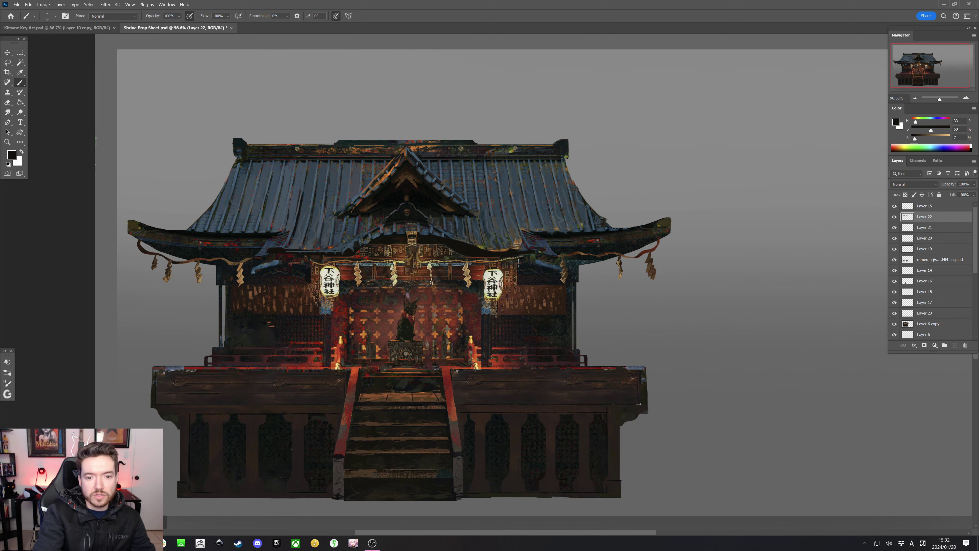
# Refine the tile edge right of the central curved gable with sampled blue-grey and near-black tones
pyautogui.keyDown('alt'); pyautogui.click(443, 241); pyautogui.keyUp('alt')
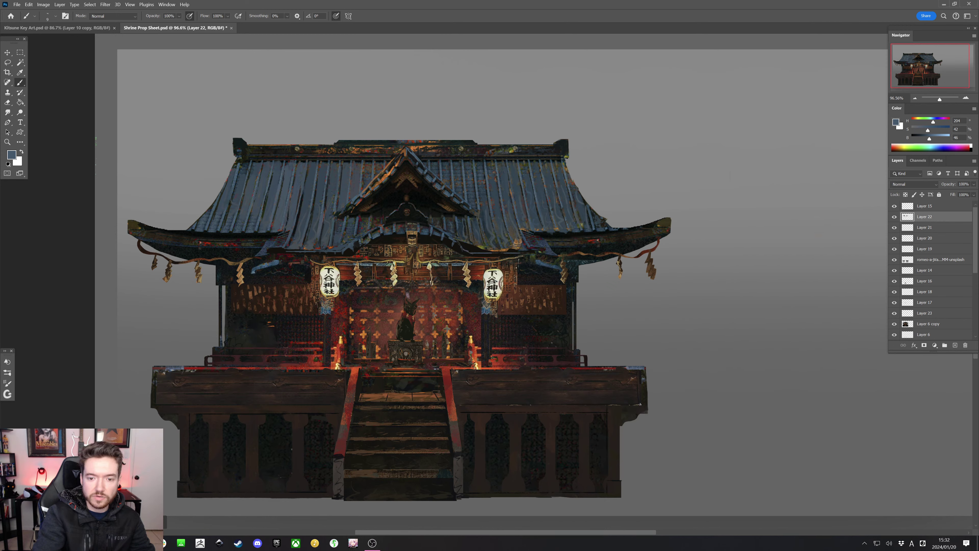
pyautogui.press('shift')
pyautogui.keyDown('alt'); pyautogui.click(525, 249); pyautogui.keyUp('alt')
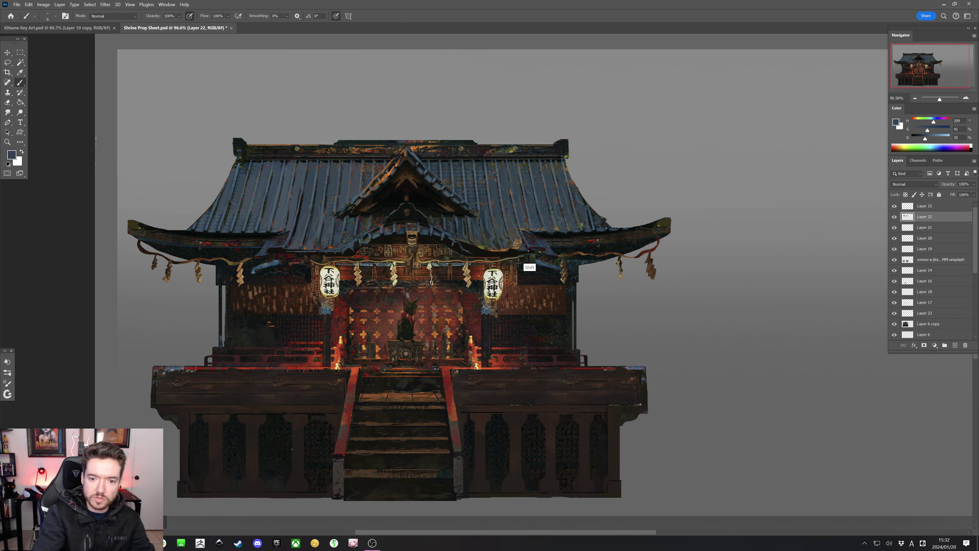
pyautogui.keyDown('alt'); pyautogui.click(470, 256); pyautogui.keyUp('alt')
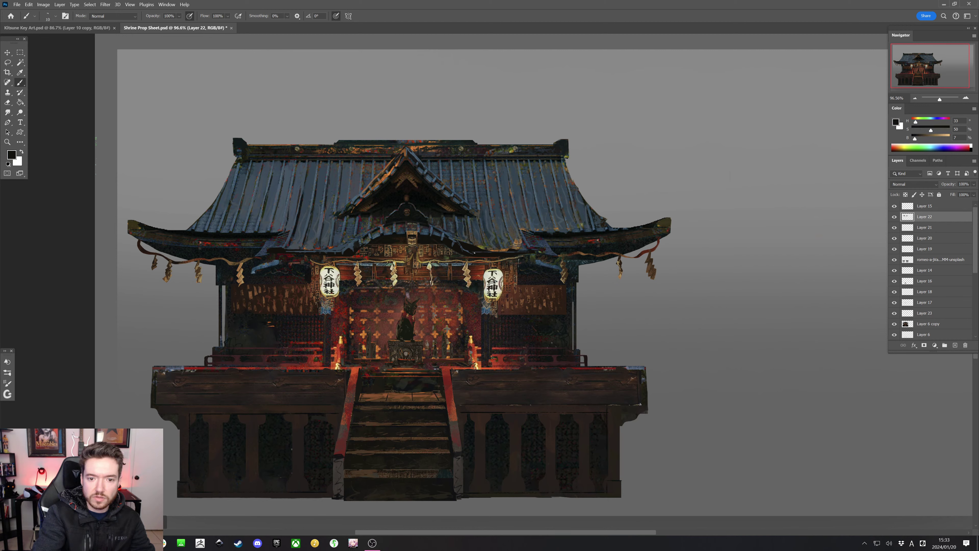
pyautogui.keyDown('alt'); pyautogui.click(467, 247); pyautogui.keyUp('alt')
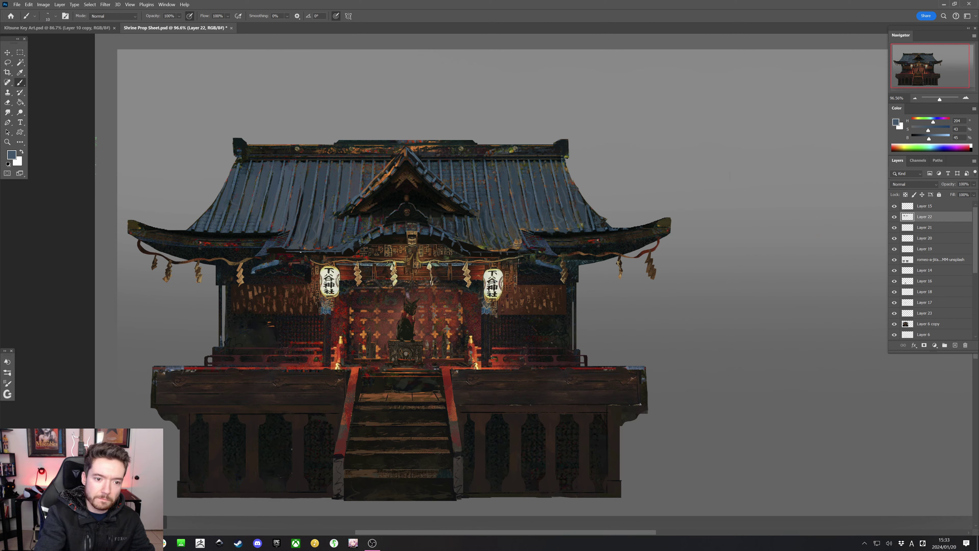
# Touch up the roof's lower edge left of the curved gable, above the left lantern, with sampled near-black and blue-grey
pyautogui.keyDown('alt'); pyautogui.click(280, 247); pyautogui.keyUp('alt')
pyautogui.press(']')
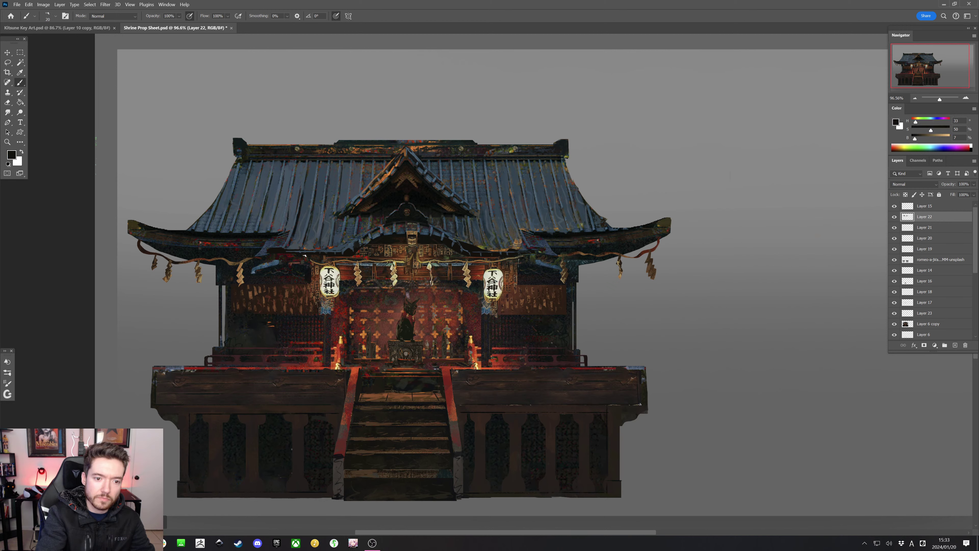
pyautogui.moveTo(288, 252); pyautogui.dragTo(301, 253)
pyautogui.press('[')
pyautogui.keyDown('alt'); pyautogui.click(302, 252); pyautogui.keyUp('alt')
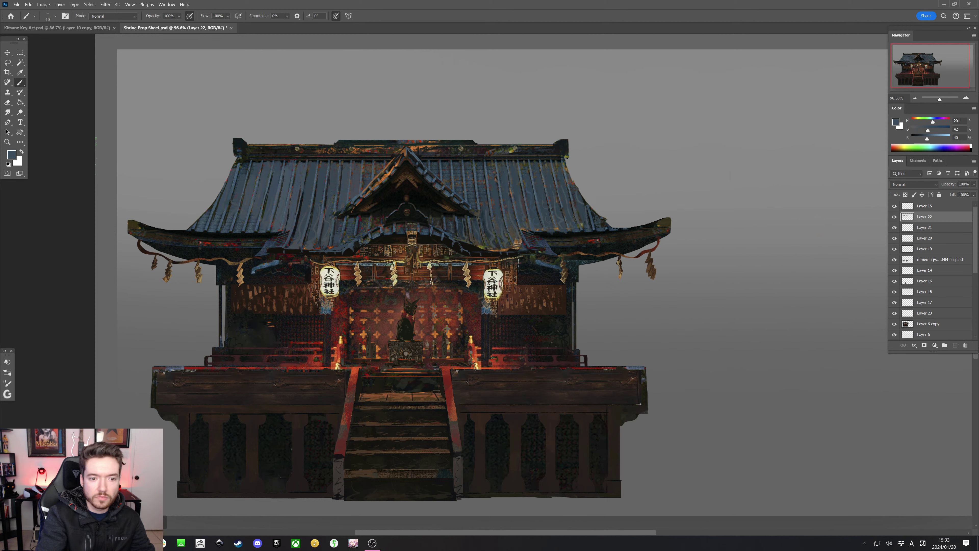
pyautogui.keyDown('alt'); pyautogui.click(332, 255); pyautogui.keyUp('alt')
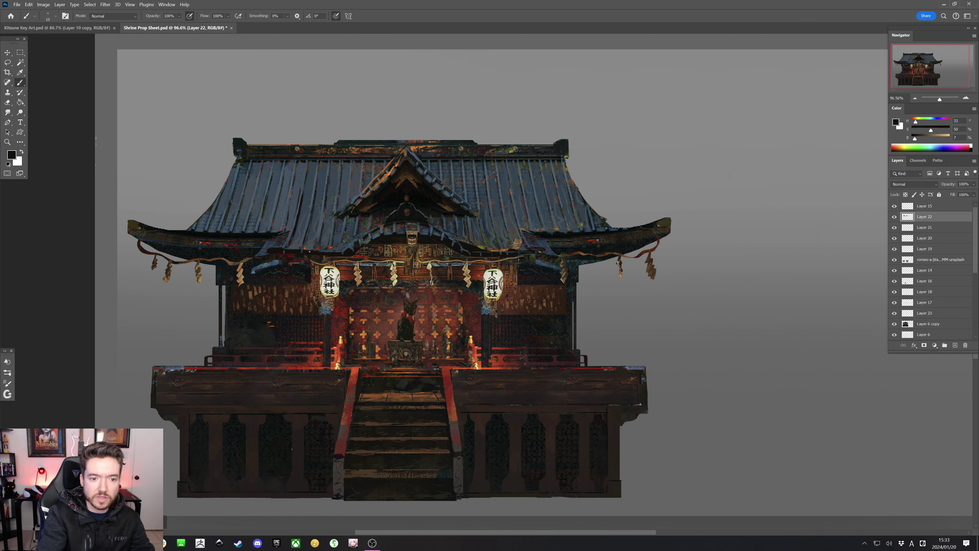
pyautogui.keyDown('alt'); pyautogui.click(328, 248); pyautogui.keyUp('alt')
# Darken the lower roof edge right of the curved gable with an enlarged near-black brush, adding sampled dark blue-grey touches
pyautogui.press(']')
pyautogui.press(']')
pyautogui.press(']')
pyautogui.press(']')
pyautogui.press(']')
pyautogui.keyDown('alt'); pyautogui.click(478, 250); pyautogui.keyUp('alt')
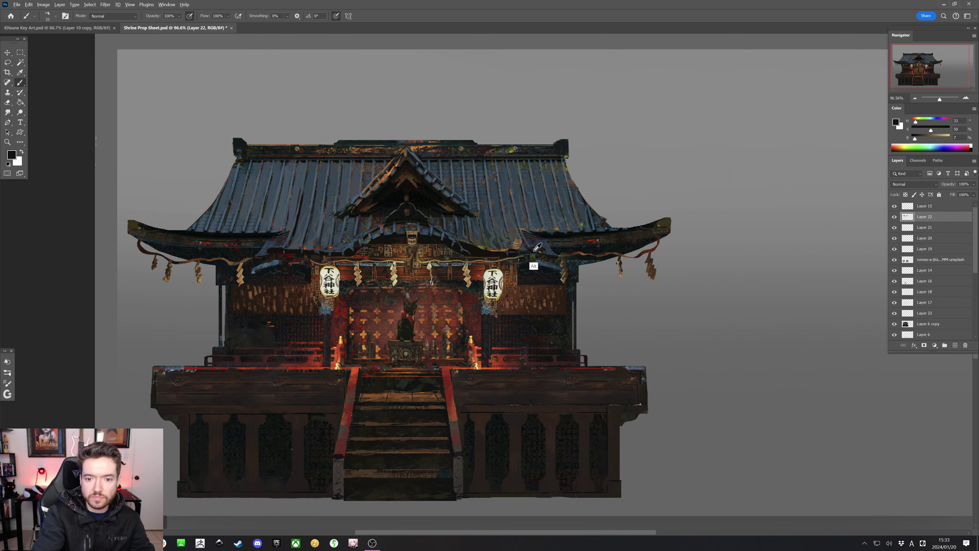
pyautogui.keyDown('alt'); pyautogui.click(523, 249); pyautogui.keyUp('alt')
pyautogui.press('[')
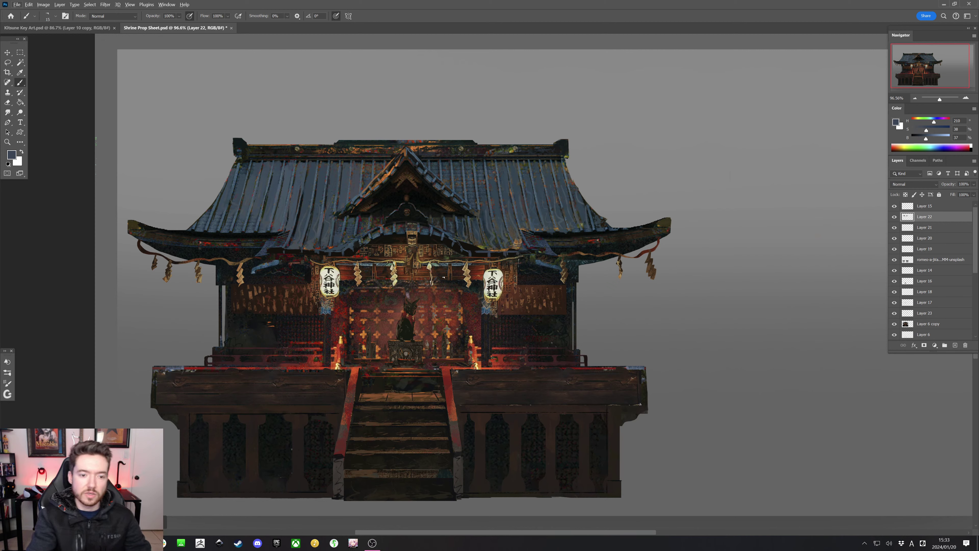
# Refine the tile edges on both sides of the curved gable with sampled teal-blue and dark grey tones
pyautogui.keyDown('alt'); pyautogui.click(483, 239); pyautogui.keyUp('alt')
pyautogui.keyDown('alt'); pyautogui.click(476, 249); pyautogui.keyUp('alt')
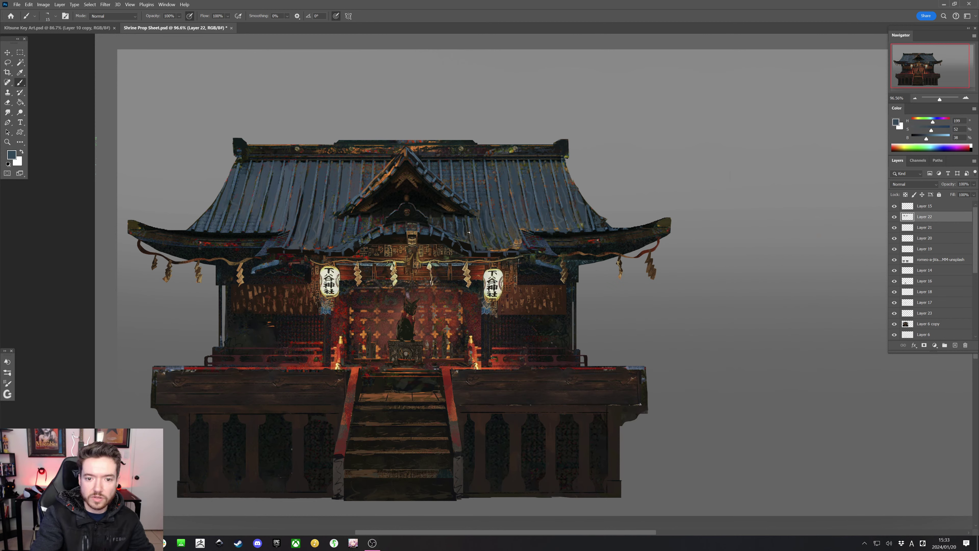
pyautogui.keyDown('alt'); pyautogui.click(478, 270); pyautogui.keyUp('alt')
pyautogui.keyDown('alt'); pyautogui.click(480, 251); pyautogui.keyUp('alt')
pyautogui.keyDown('alt'); pyautogui.click(462, 253); pyautogui.keyUp('alt')
pyautogui.press(']')
pyautogui.moveTo(462, 241); pyautogui.dragTo(468, 249)
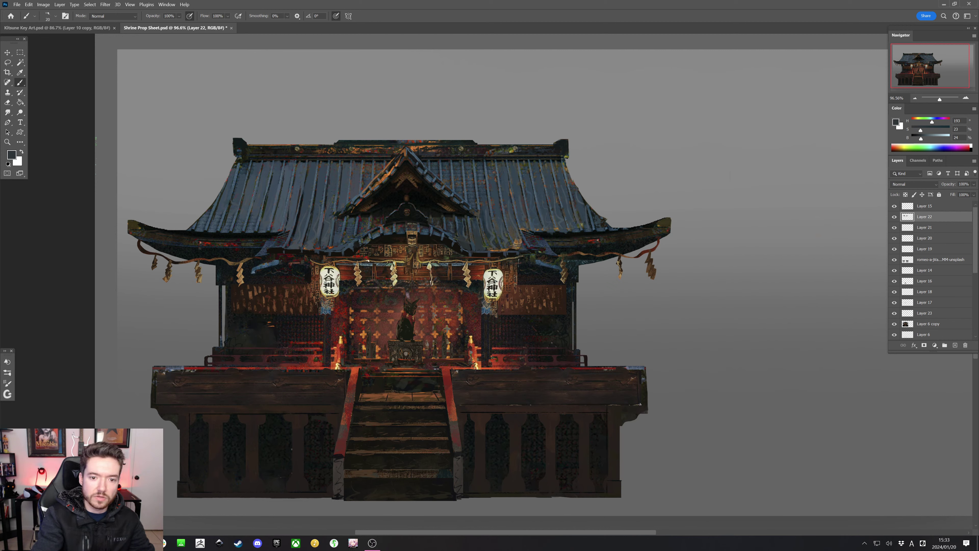
pyautogui.keyDown('alt'); pyautogui.click(304, 248); pyautogui.keyUp('alt')
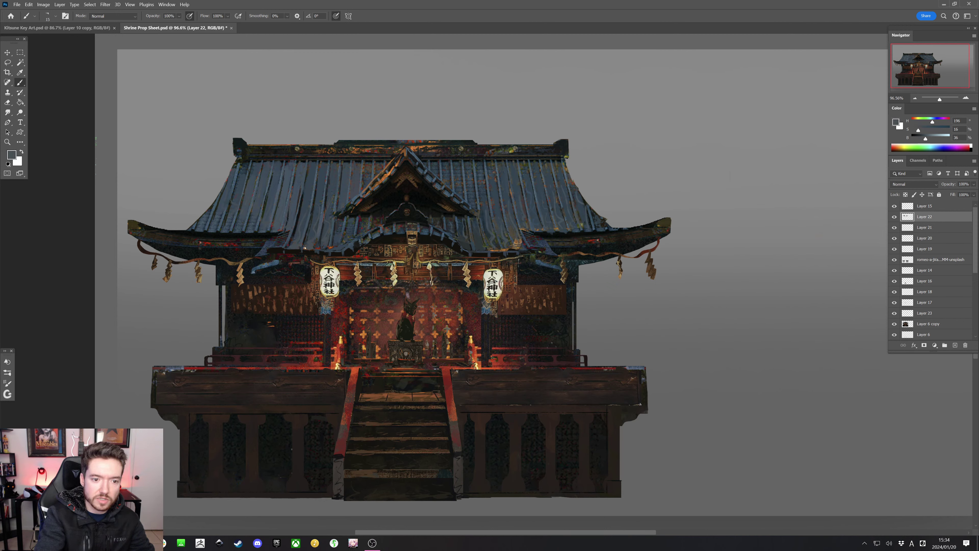
pyautogui.keyDown('alt'); pyautogui.click(266, 251); pyautogui.keyUp('alt')
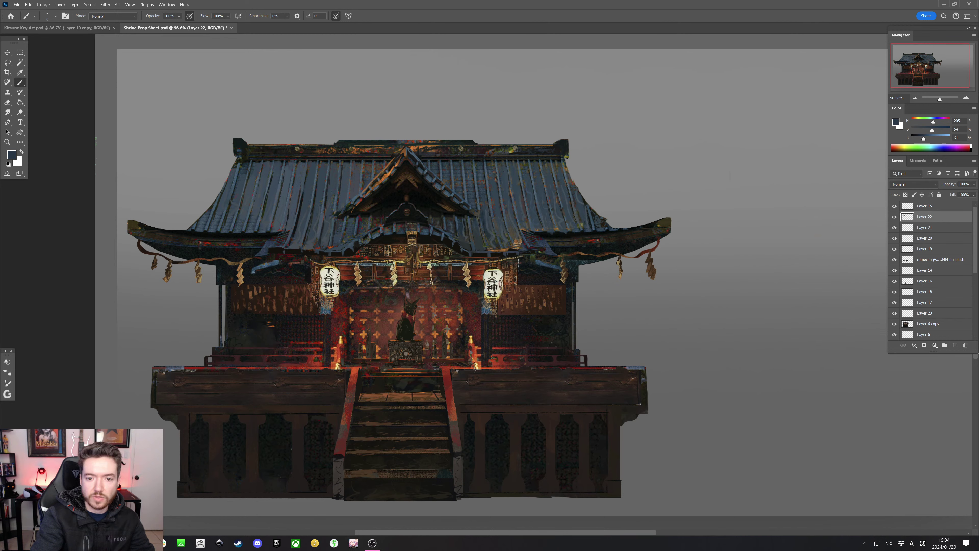
# Paint a slanted wooden beam end above the right lantern in near-black, using sampled blue and brown for the details
pyautogui.keyDown('alt'); pyautogui.click(517, 250); pyautogui.keyUp('alt')
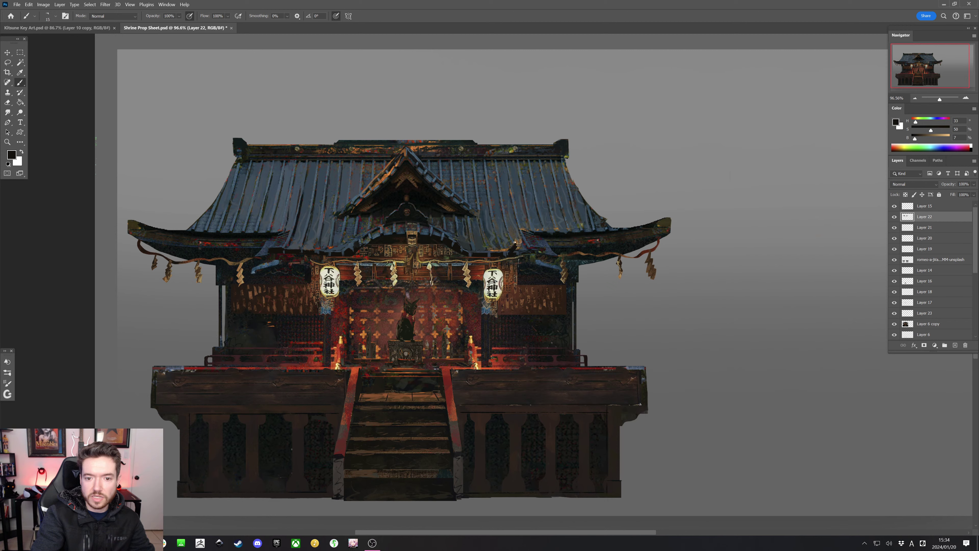
pyautogui.moveTo(517, 241); pyautogui.dragTo(516, 252)
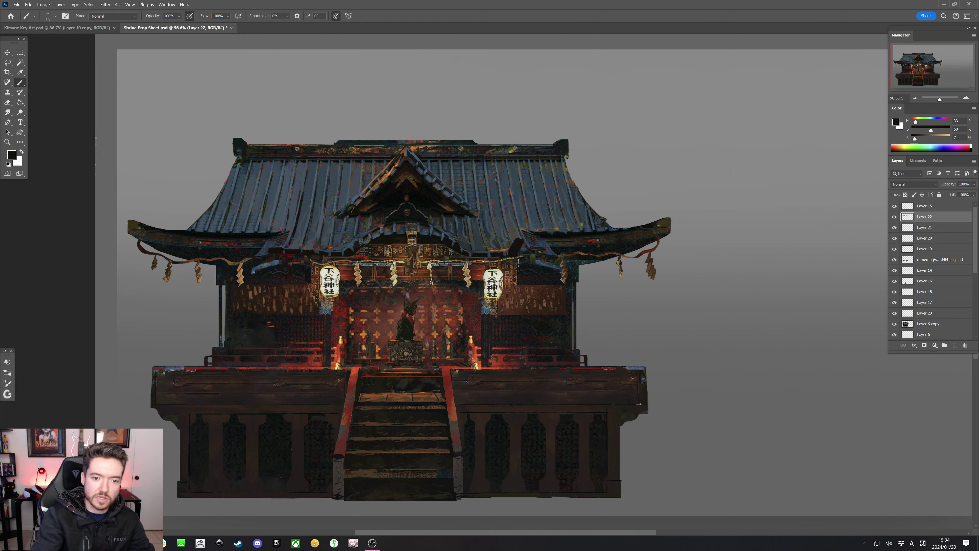
pyautogui.keyDown('alt'); pyautogui.click(435, 233); pyautogui.keyUp('alt')
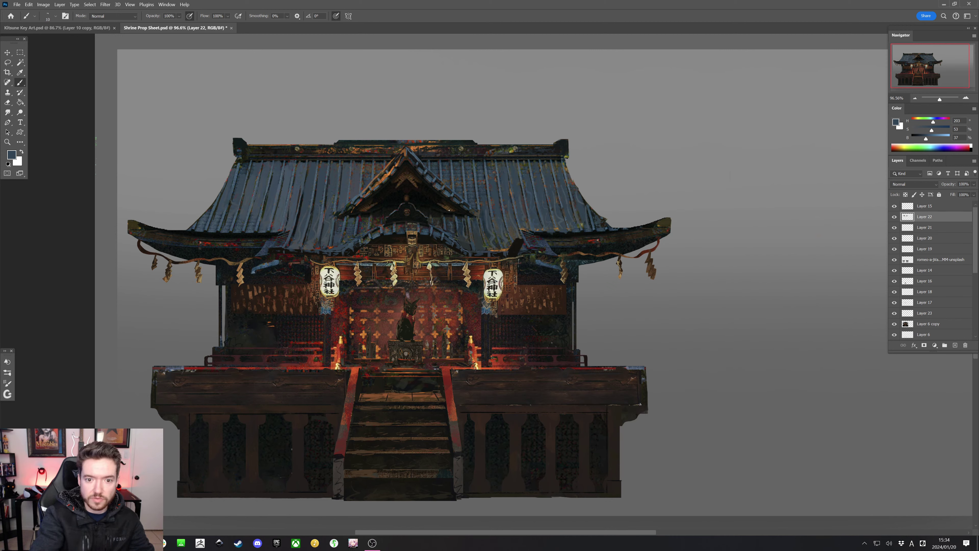
pyautogui.keyDown('alt'); pyautogui.click(448, 218); pyautogui.keyUp('alt')
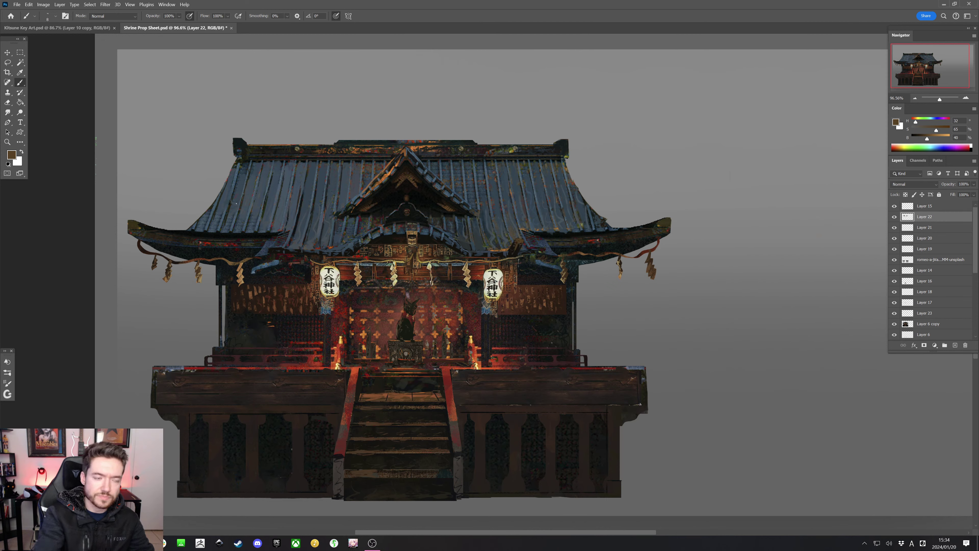
# Lasso the painted beam end above the right lantern and copy it onto its own layer
pyautogui.press('l')
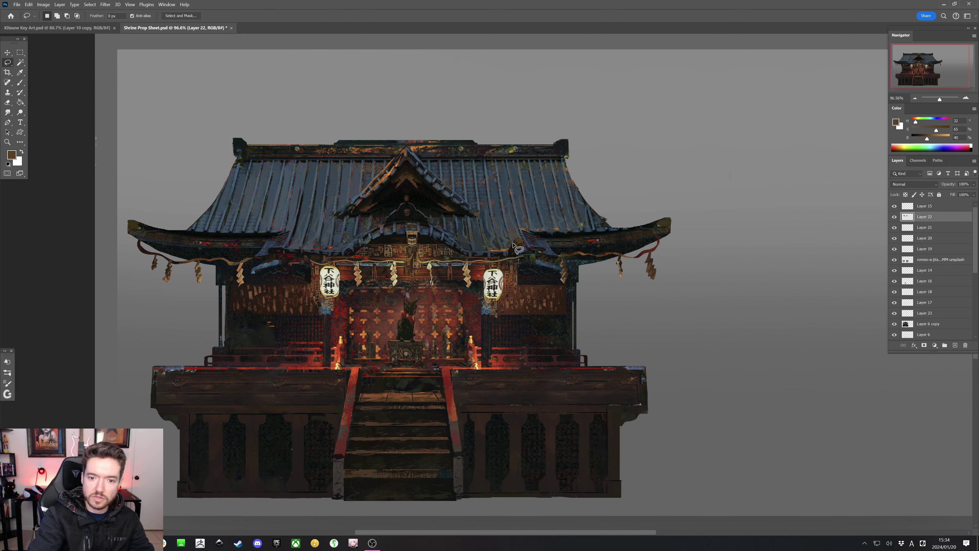
pyautogui.moveTo(514, 242)
pyautogui.mouseDown()
pyautogui.moveTo(517, 259)
pyautogui.moveTo(523, 240)
pyautogui.mouseUp()
pyautogui.hotkey('ctrl', 'c')
pyautogui.hotkey('ctrl', 'v')
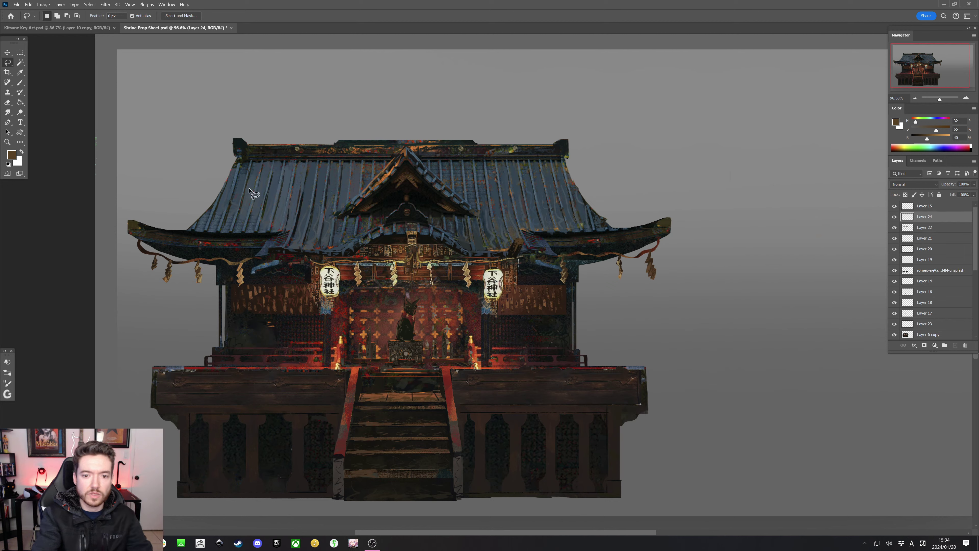
# Flip the copied beam end horizontally and place it at the mirrored spot above the left lantern
pyautogui.click(28, 5)
pyautogui.moveTo(77, 176)
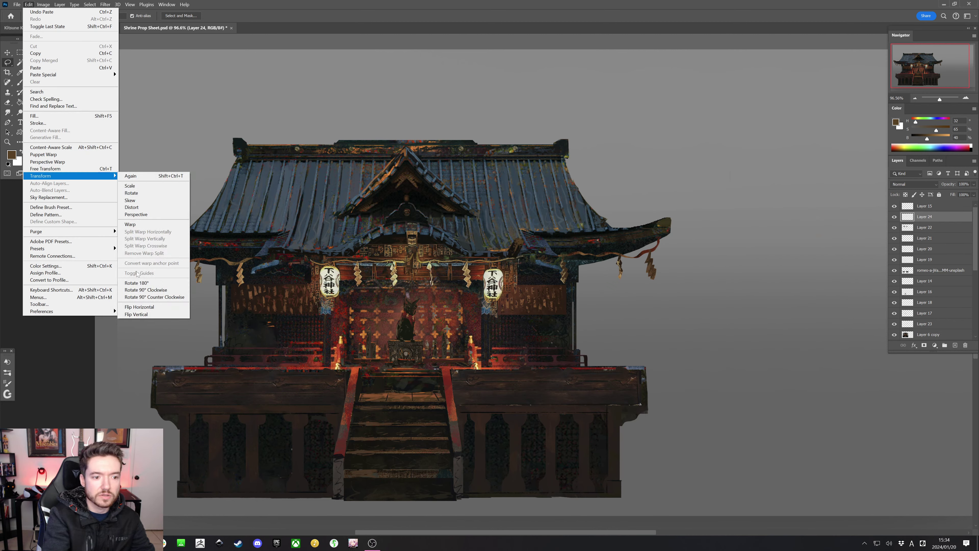
pyautogui.click(143, 307)
pyautogui.hotkey('ctrl', 't')
pyautogui.moveTo(514, 248); pyautogui.dragTo(299, 249)
pyautogui.press('Return')
pyautogui.press('l')
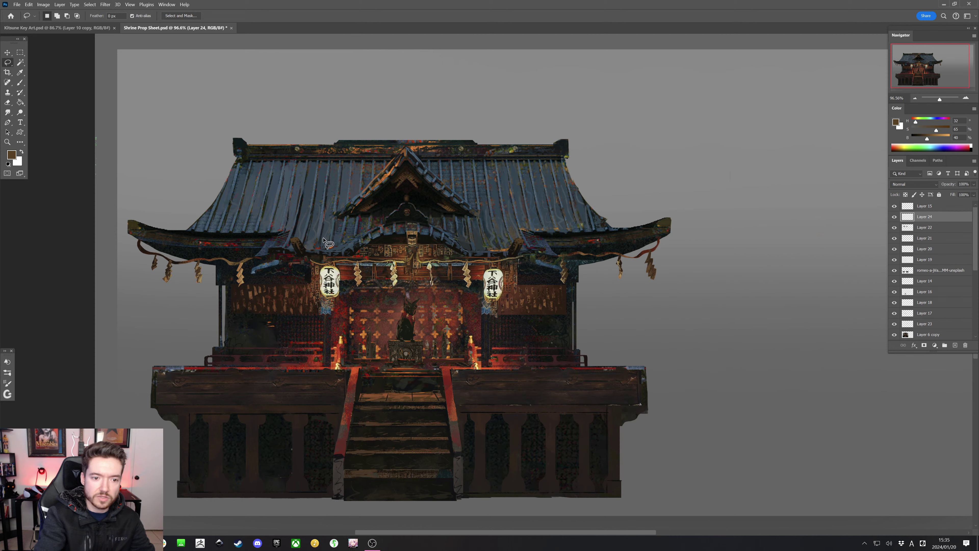
# Paint brown wood details beneath the triangular gable's peak using tones sampled from the central ornament
pyautogui.press('b')
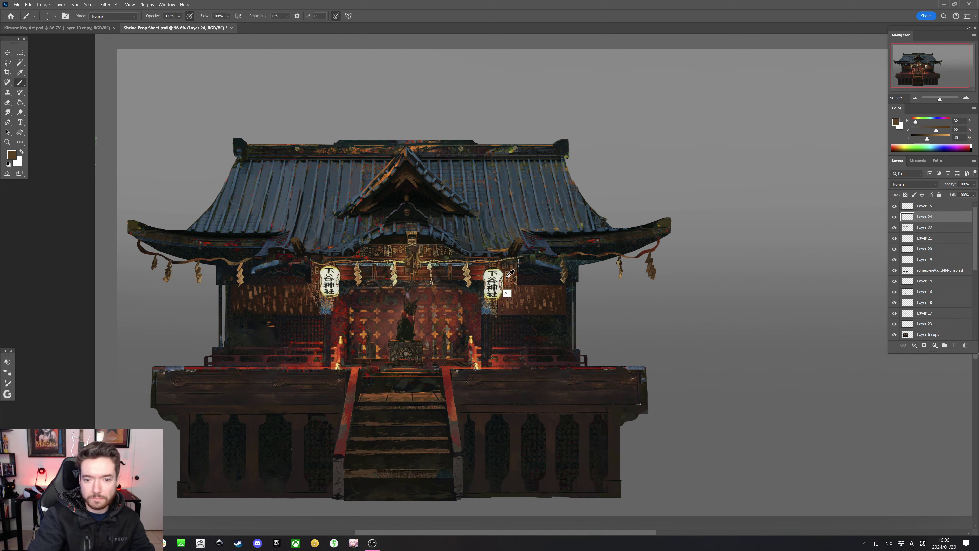
pyautogui.keyDown('alt'); pyautogui.click(494, 273); pyautogui.keyUp('alt')
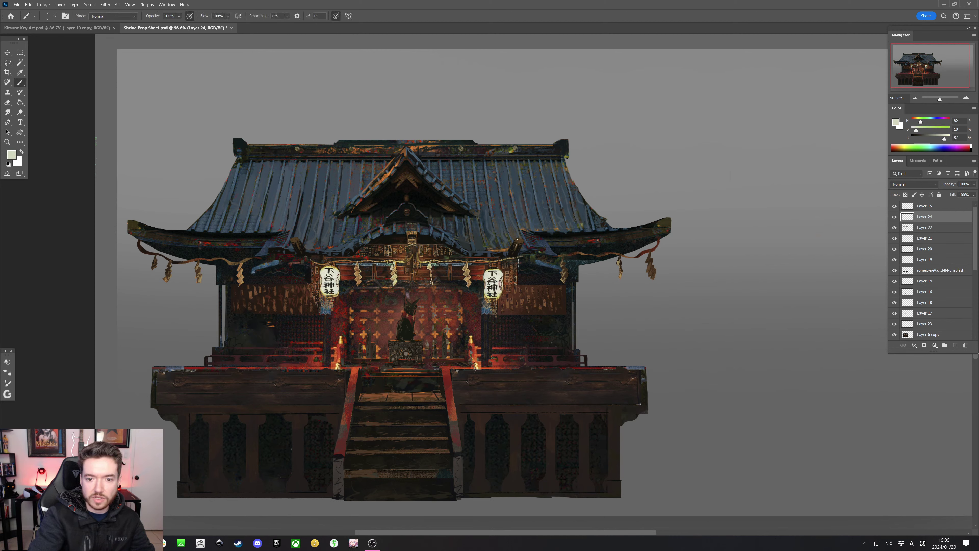
pyautogui.keyDown('alt'); pyautogui.click(415, 238); pyautogui.keyUp('alt')
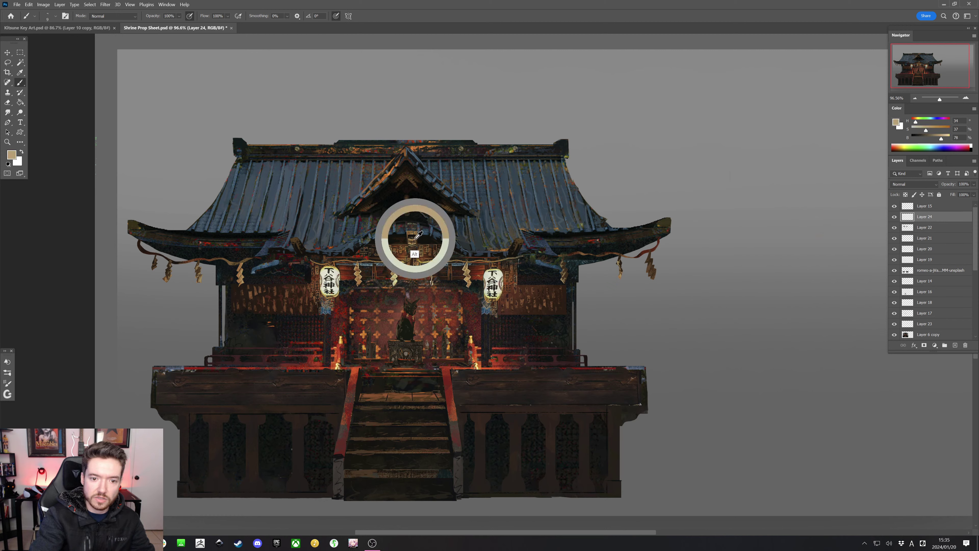
pyautogui.keyDown('alt'); pyautogui.click(416, 237); pyautogui.keyUp('alt')
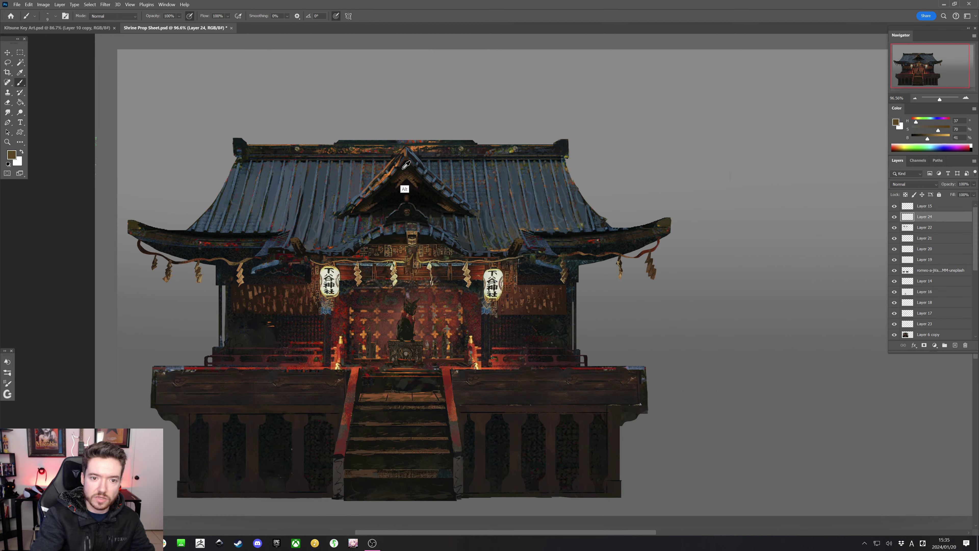
pyautogui.moveTo(404, 179); pyautogui.dragTo(417, 179)
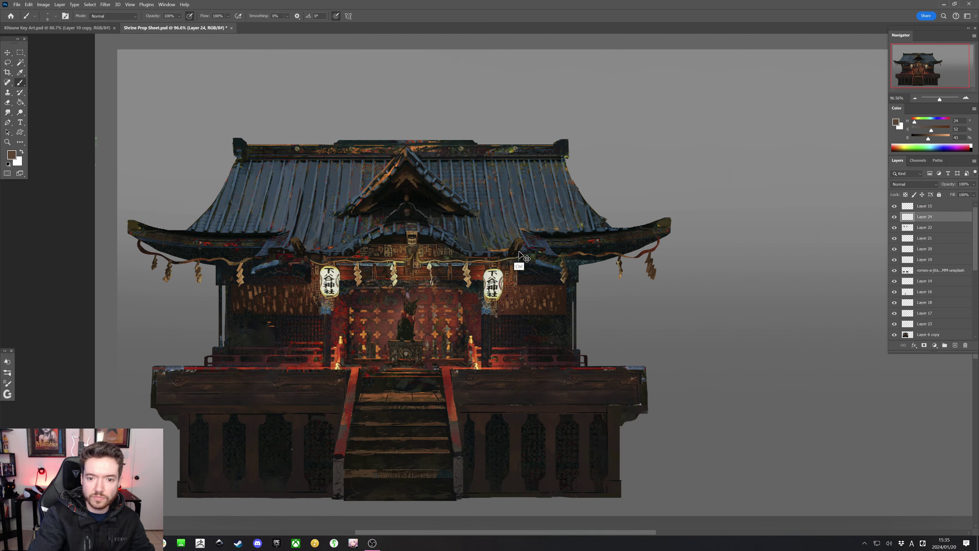
# Raise the brown's brightness to 60% and paint small wood highlights around the beam ends, reducing the brush size for detail
pyautogui.press(']')
pyautogui.moveTo(928, 137); pyautogui.dragTo(934, 140)
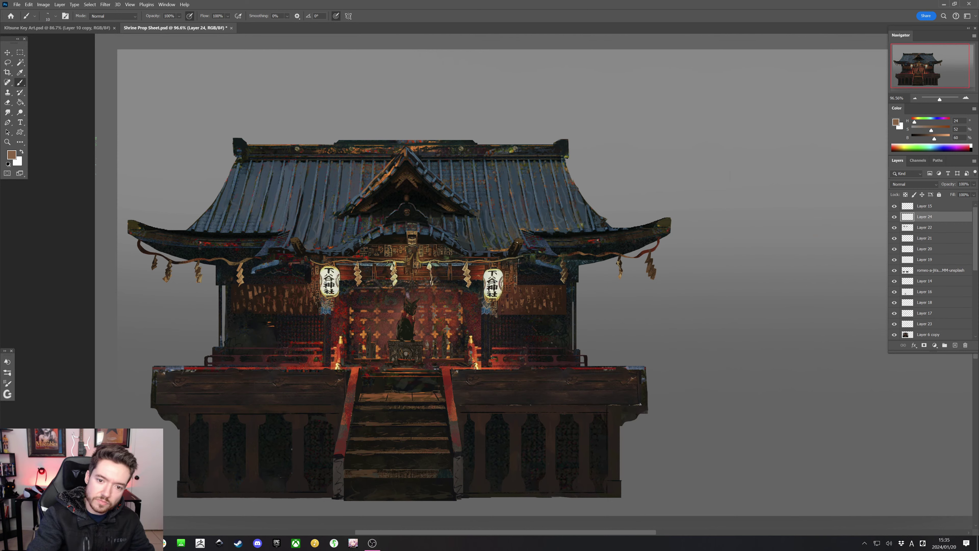
pyautogui.press('[')
pyautogui.press('[')
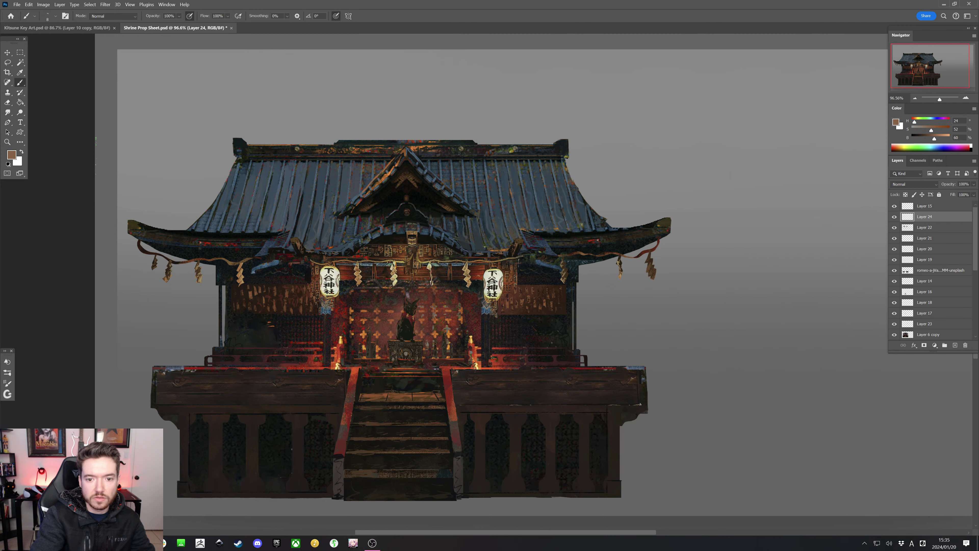
# Rework the shadowed interior of the triangular gable with sampled dark brown, near-black and muted red
pyautogui.keyDown('alt'); pyautogui.click(497, 265); pyautogui.keyUp('alt')
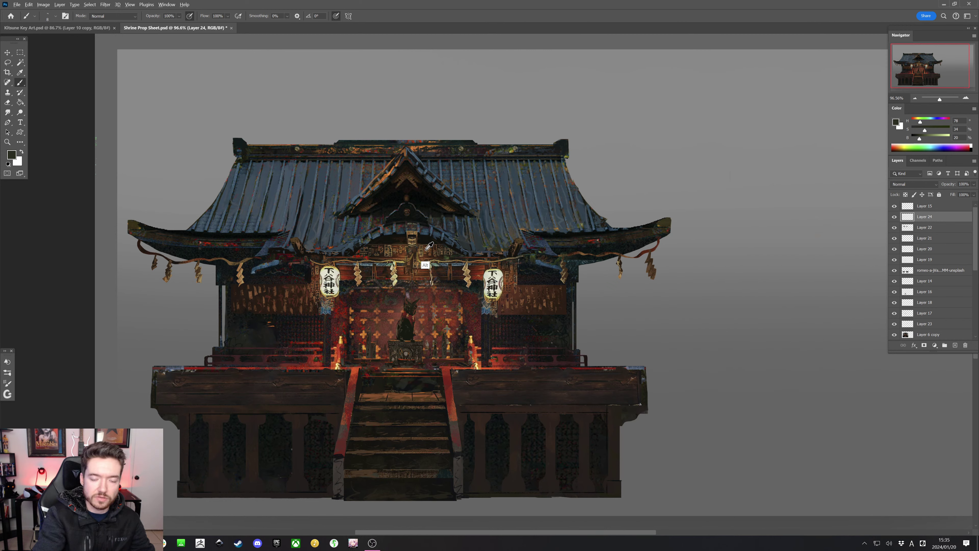
pyautogui.keyDown('alt'); pyautogui.click(519, 306); pyautogui.keyUp('alt')
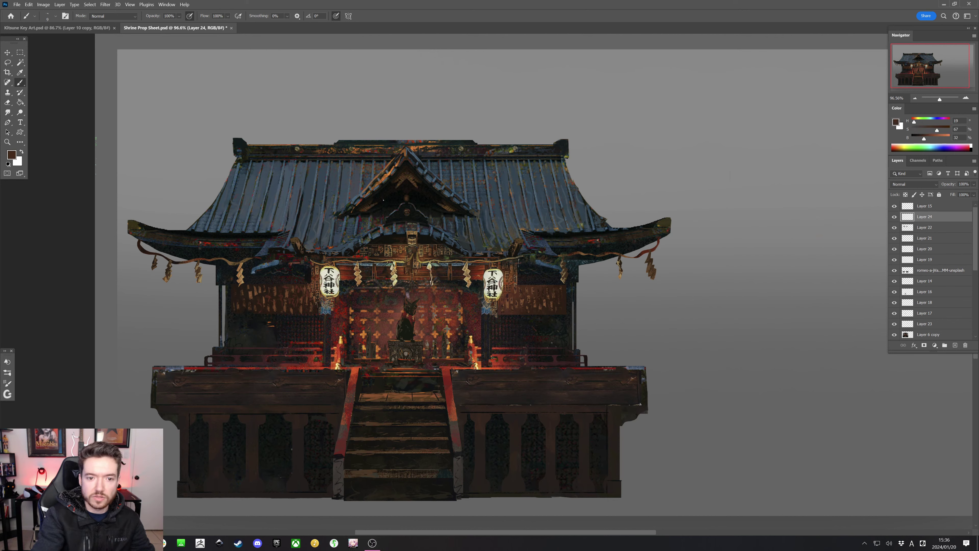
pyautogui.keyDown('alt'); pyautogui.click(421, 210); pyautogui.keyUp('alt')
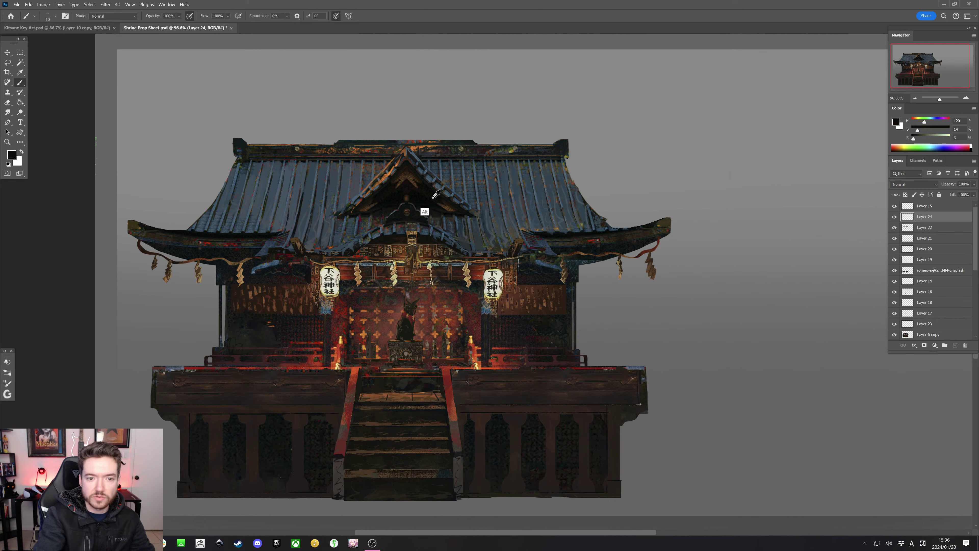
pyautogui.keyDown('alt'); pyautogui.click(404, 189); pyautogui.keyUp('alt')
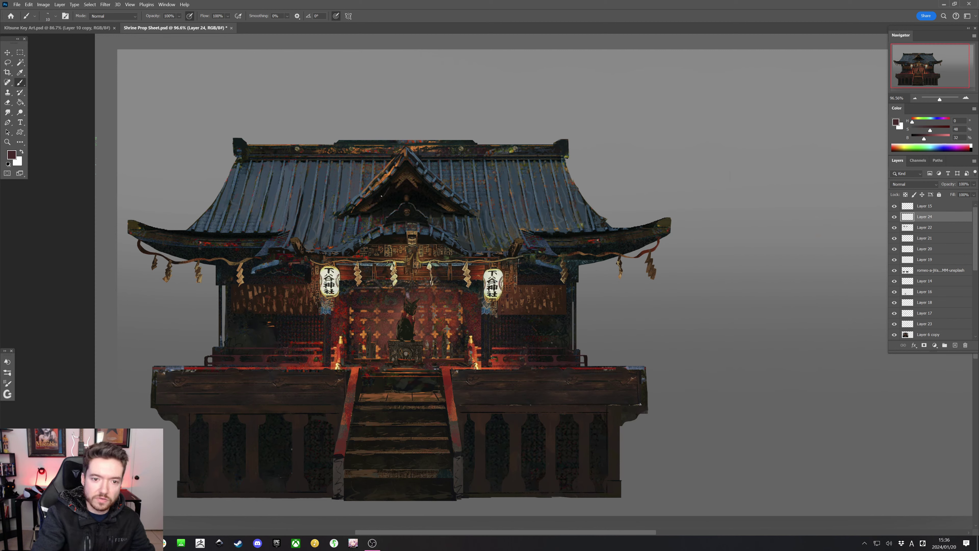
# Paint the woodwork on the triangular gable's left slope in sampled dark browns, finishing with a smaller brush
pyautogui.press(']')
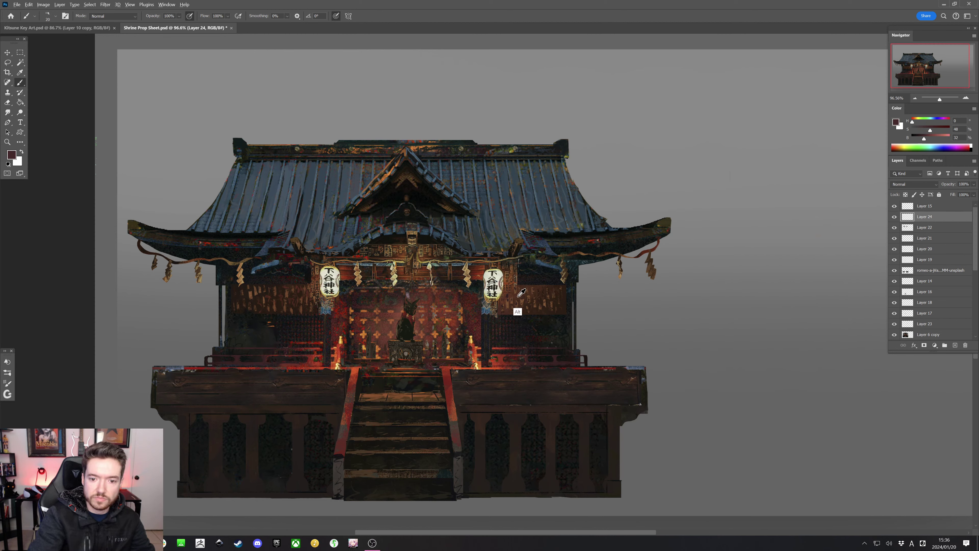
pyautogui.keyDown('alt'); pyautogui.click(530, 303); pyautogui.keyUp('alt')
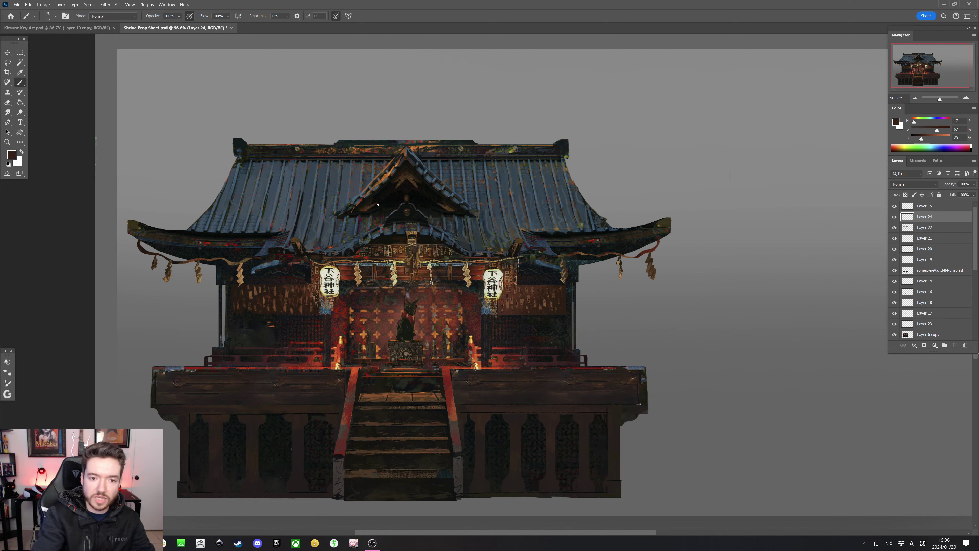
pyautogui.press(']')
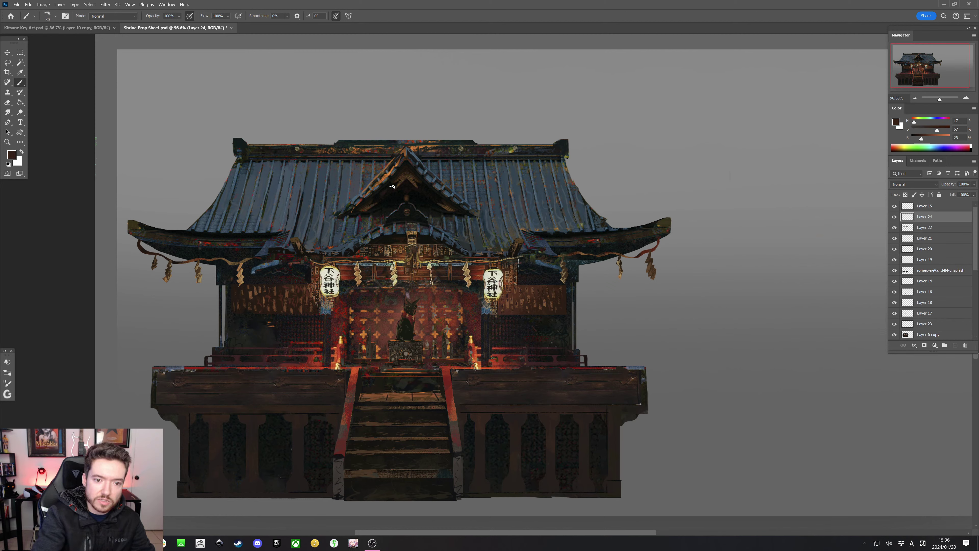
pyautogui.keyDown('alt'); pyautogui.click(390, 189); pyautogui.keyUp('alt')
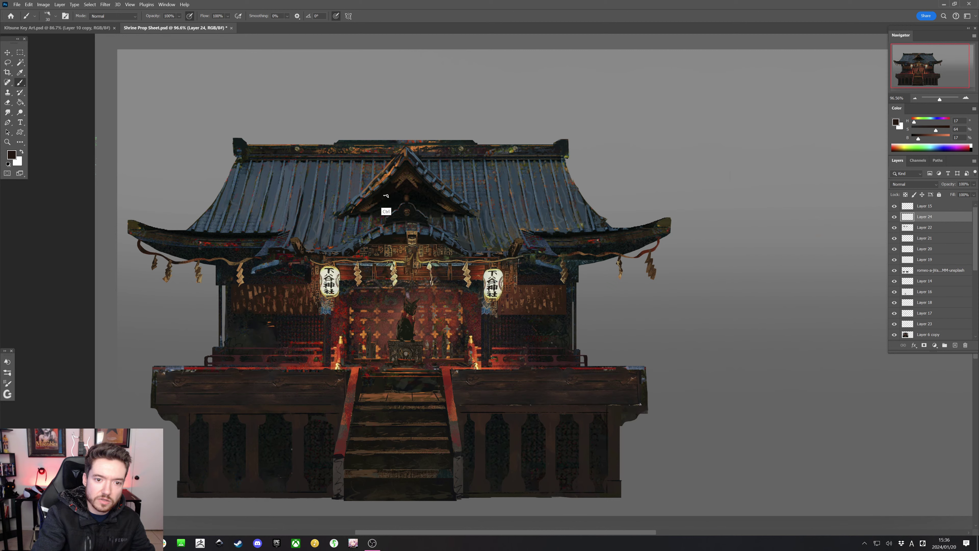
pyautogui.press('[')
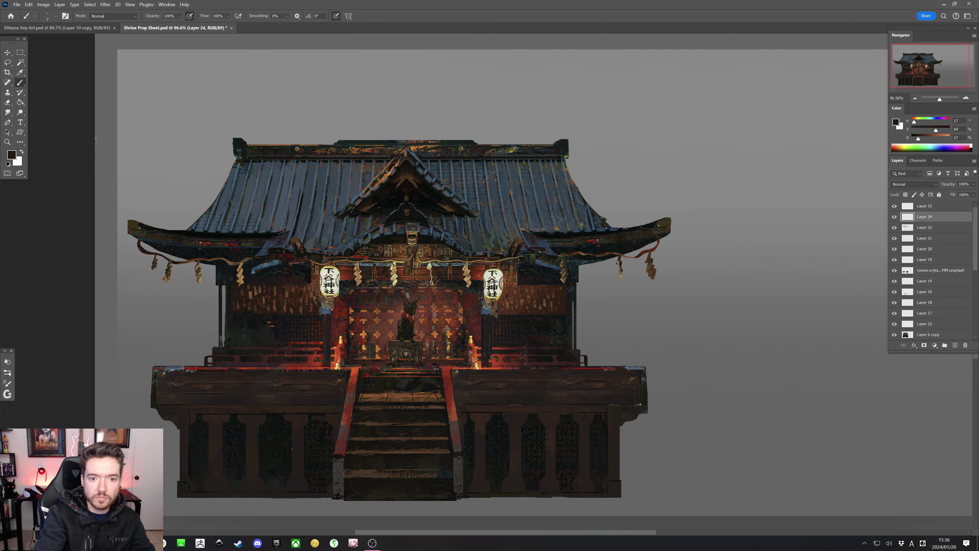
# Save the shrine document and view the whole prop sheet
pyautogui.hotkey('ctrl', 's')
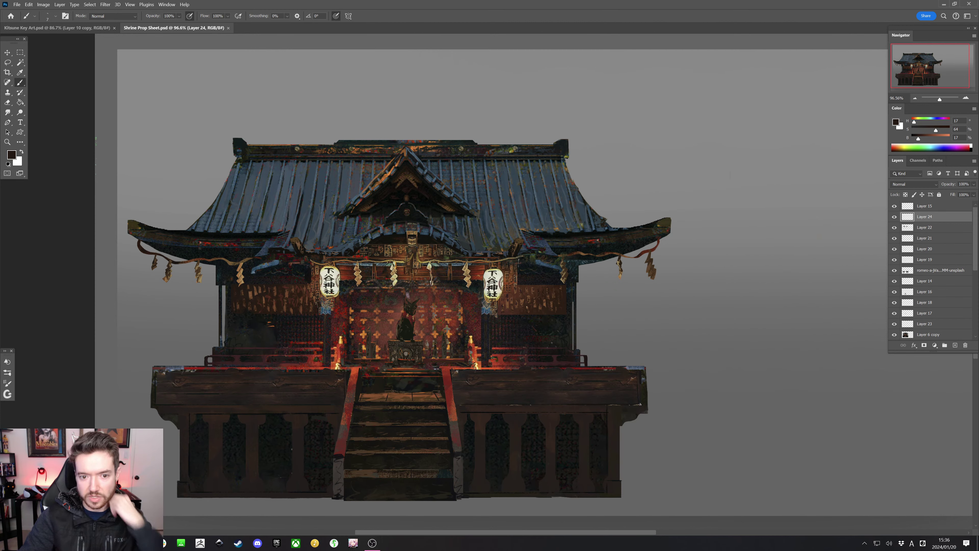
pyautogui.scroll(-4, 503, 253)
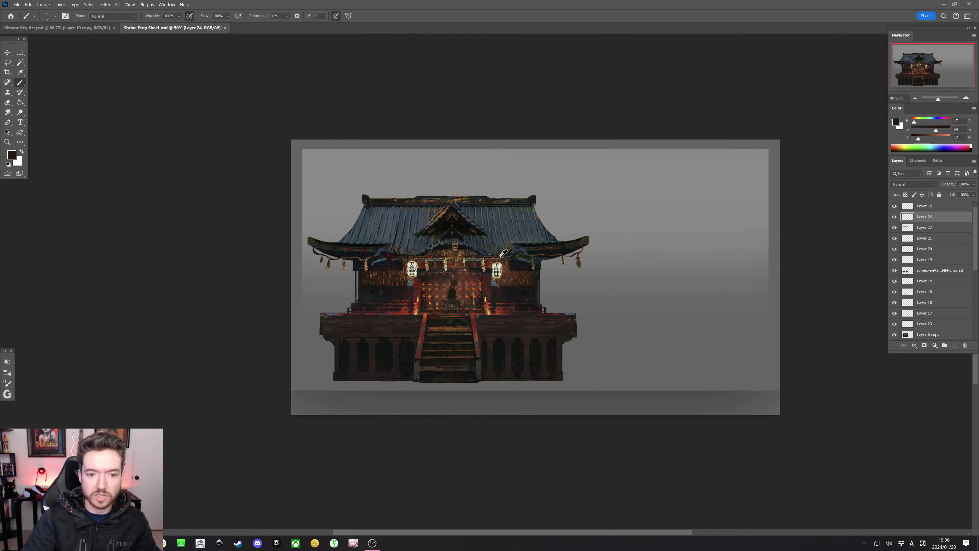
# Try to transform the lassoed central ornament below the triangular gable on Layer 24
pyautogui.scroll(2, 504, 271)
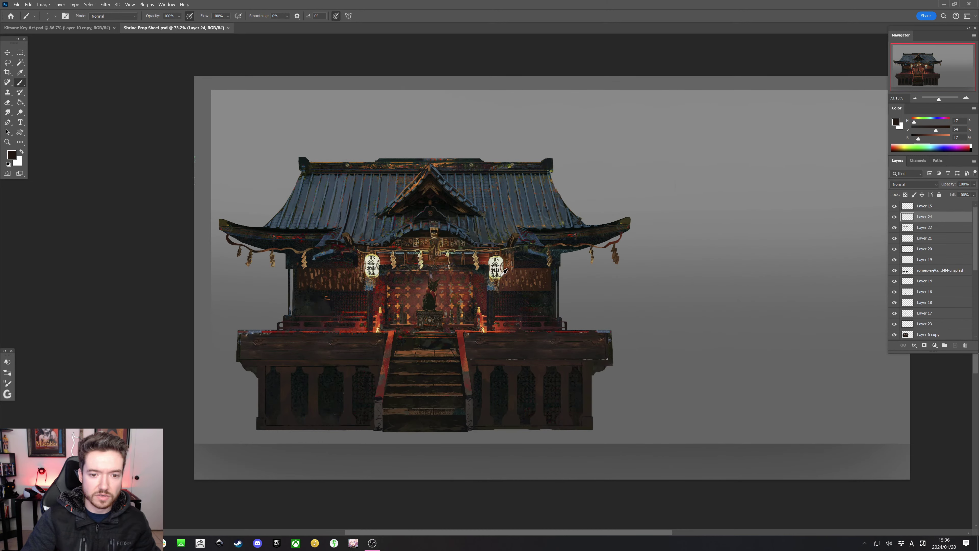
pyautogui.scroll(1, 503, 271)
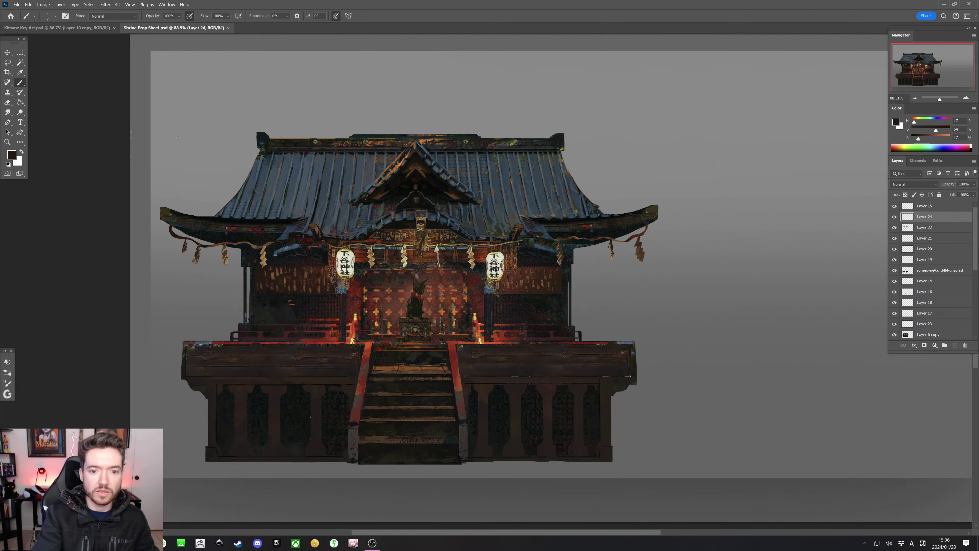
pyautogui.press('l')
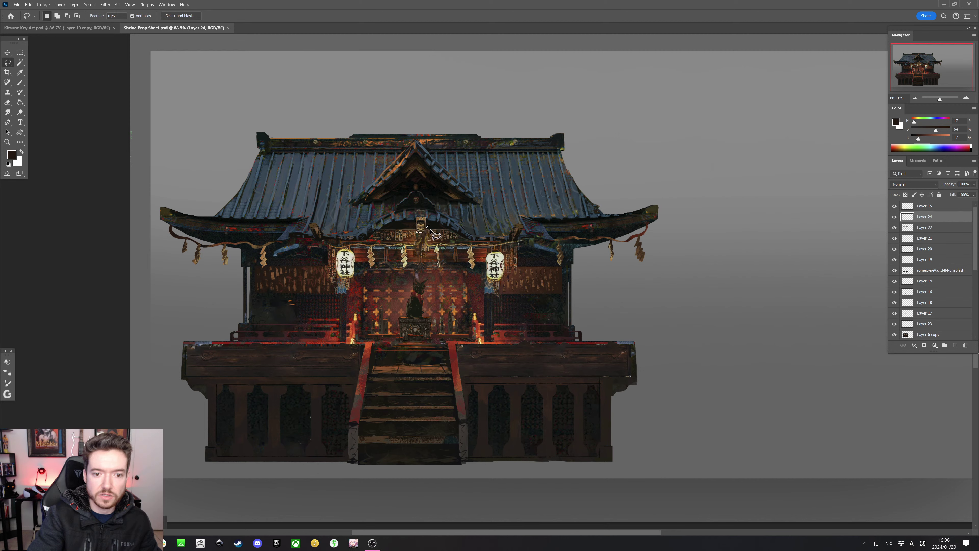
pyautogui.hotkey('ctrl', 't')
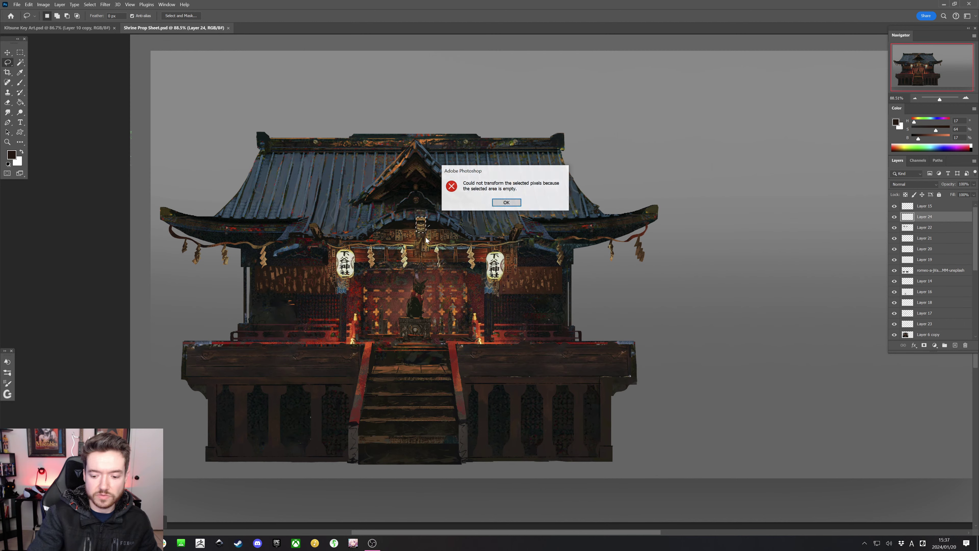
pyautogui.click(507, 203)
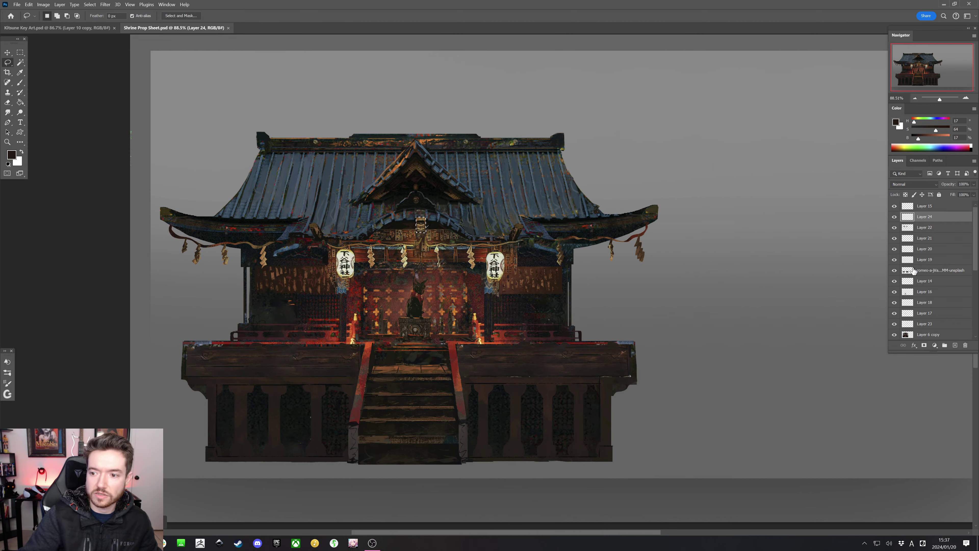
# Duplicate all layers from Layer 6 copy through Layer 15 and merge the duplicates into a single layer
pyautogui.click(929, 335)
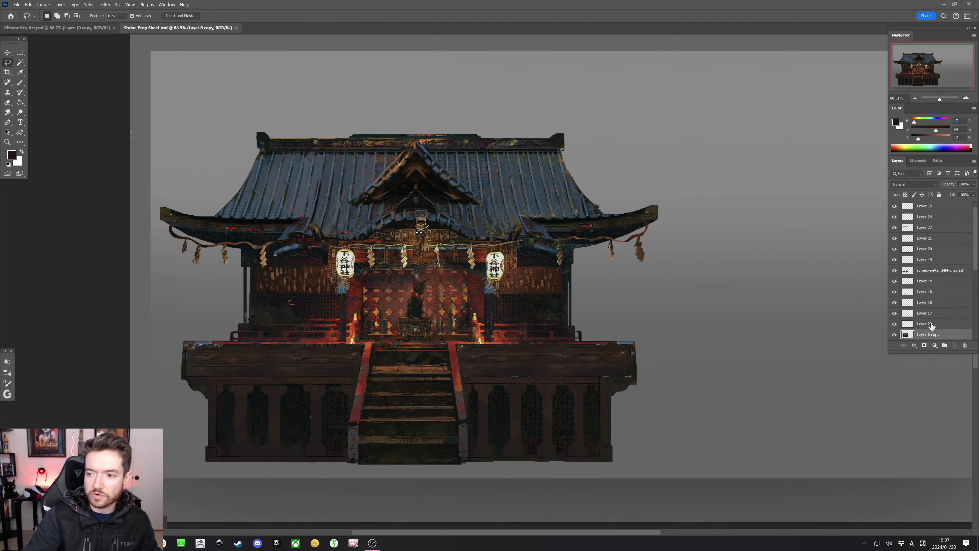
pyautogui.keyDown('shift'); pyautogui.click(920, 209); pyautogui.keyUp('shift')
pyautogui.rightClick(919, 209)
pyautogui.click(926, 228)
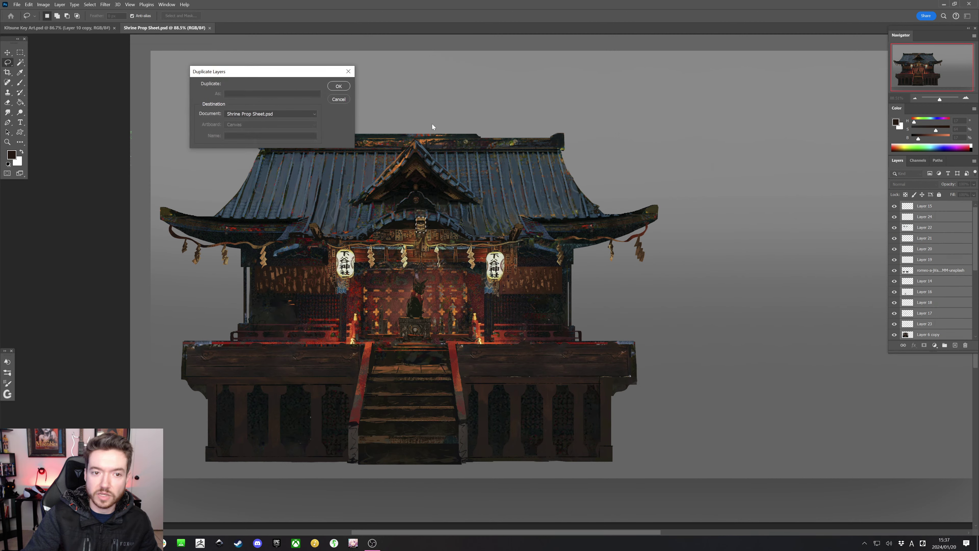
pyautogui.click(331, 88)
pyautogui.rightClick(927, 248)
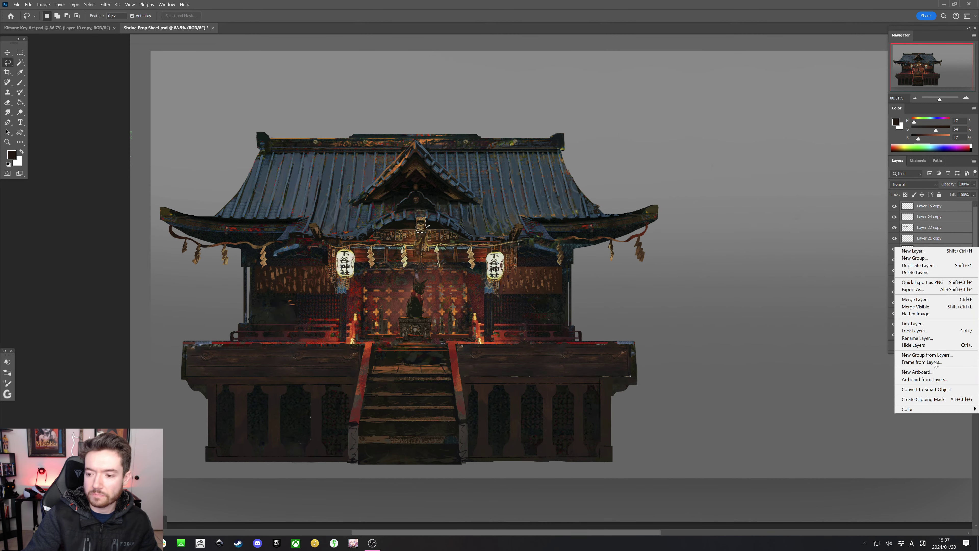
pyautogui.click(915, 299)
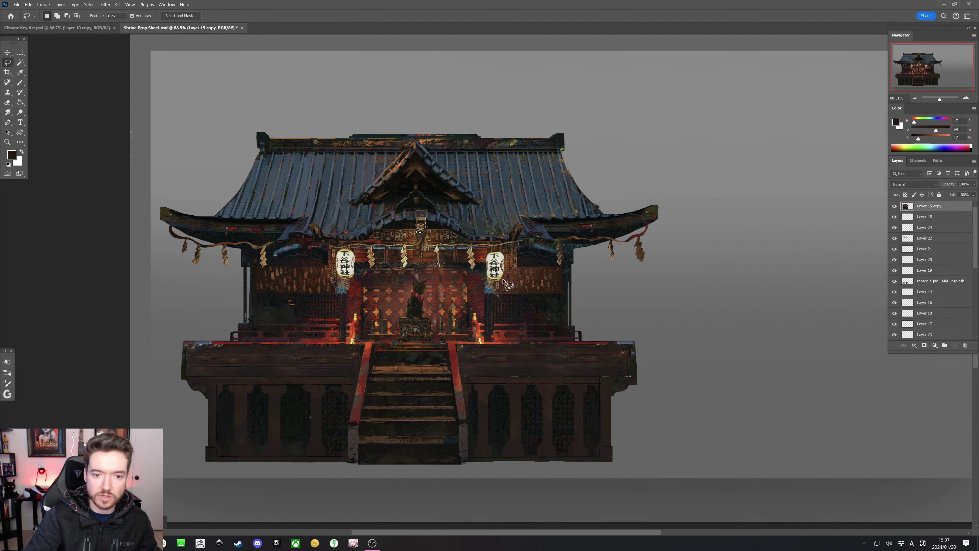
# Shift the selected central ornament slightly to the left with a free transform on the merged layer
pyautogui.hotkey('ctrl', 't')
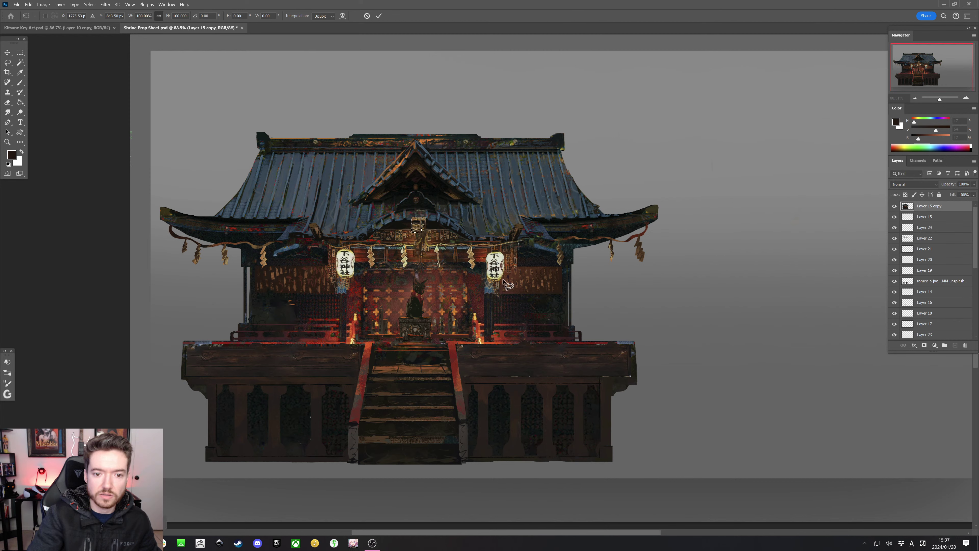
pyautogui.press('Return')
pyautogui.press('l')
pyautogui.press('w')
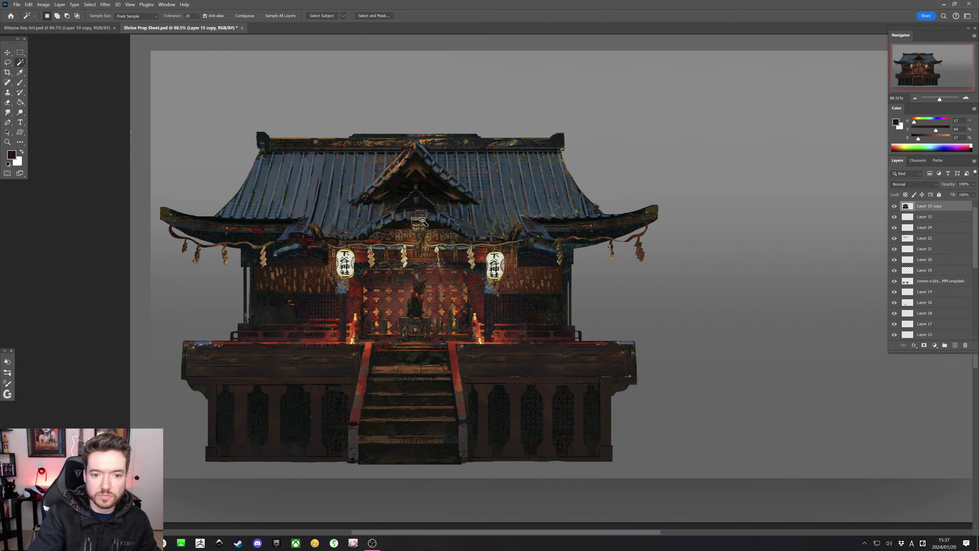
pyautogui.click(232, 16)
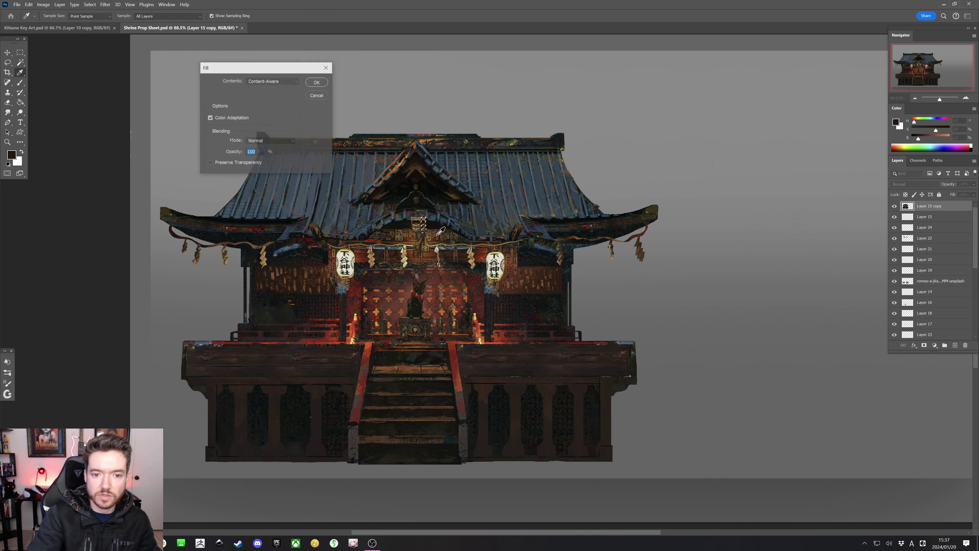
# Retouch the central ornament with sampled near-black, dark green and dark teal using a larger brush, and save the document
pyautogui.press('b')
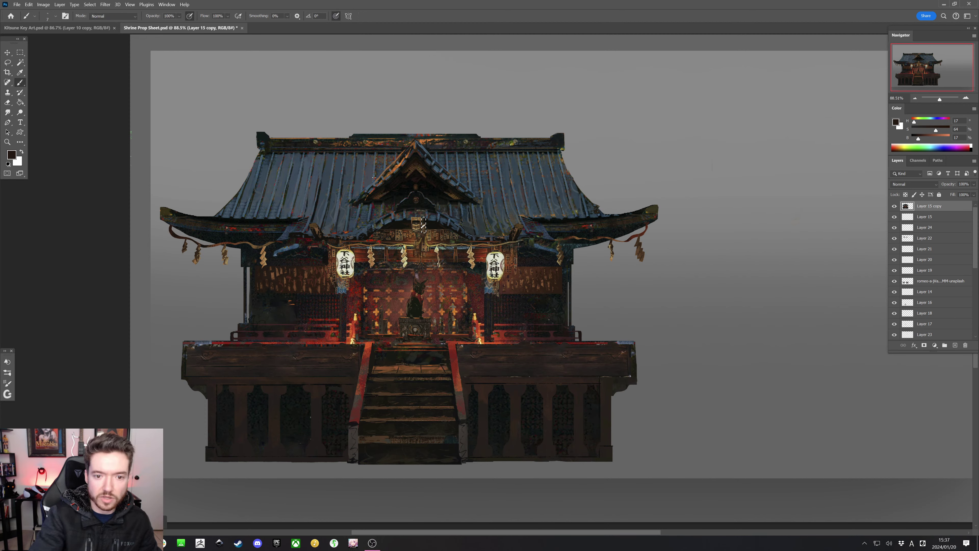
pyautogui.keyDown('alt'); pyautogui.click(430, 224); pyautogui.keyUp('alt')
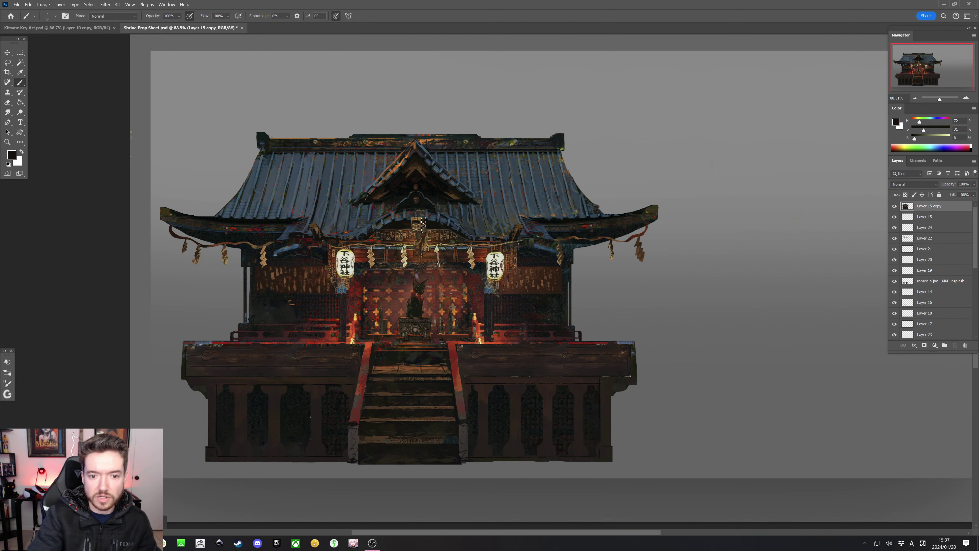
pyautogui.press(']')
pyautogui.keyDown('alt'); pyautogui.click(423, 224); pyautogui.keyUp('alt')
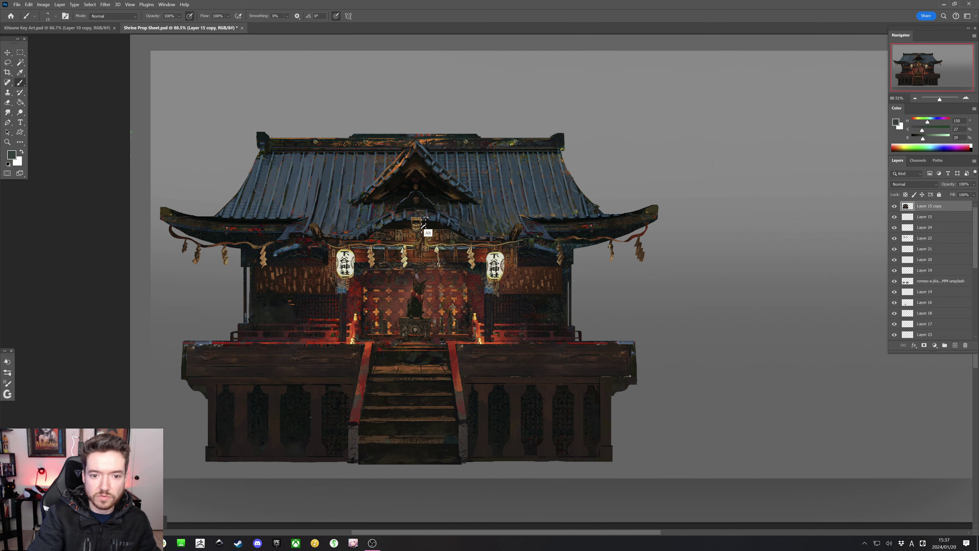
pyautogui.keyDown('alt'); pyautogui.click(424, 223); pyautogui.keyUp('alt')
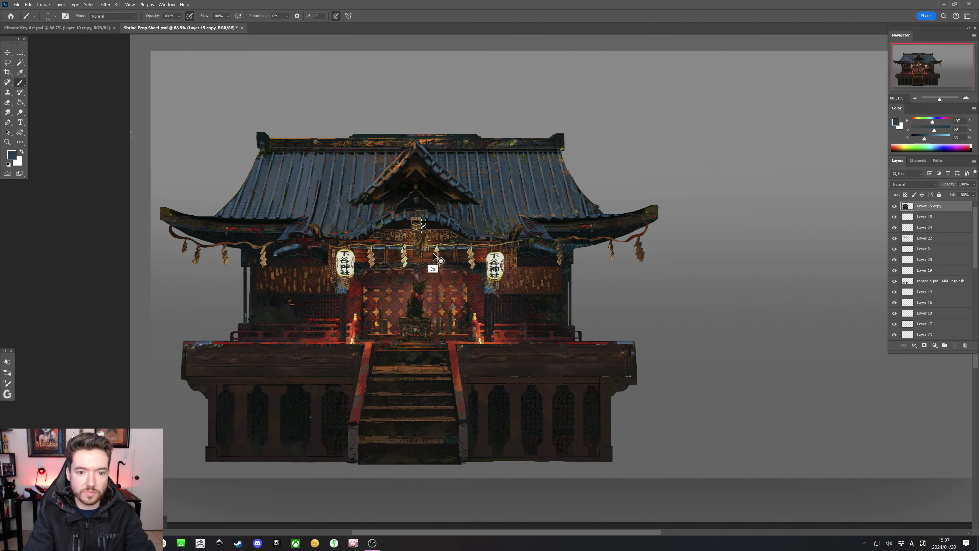
pyautogui.hotkey('ctrl', 's')
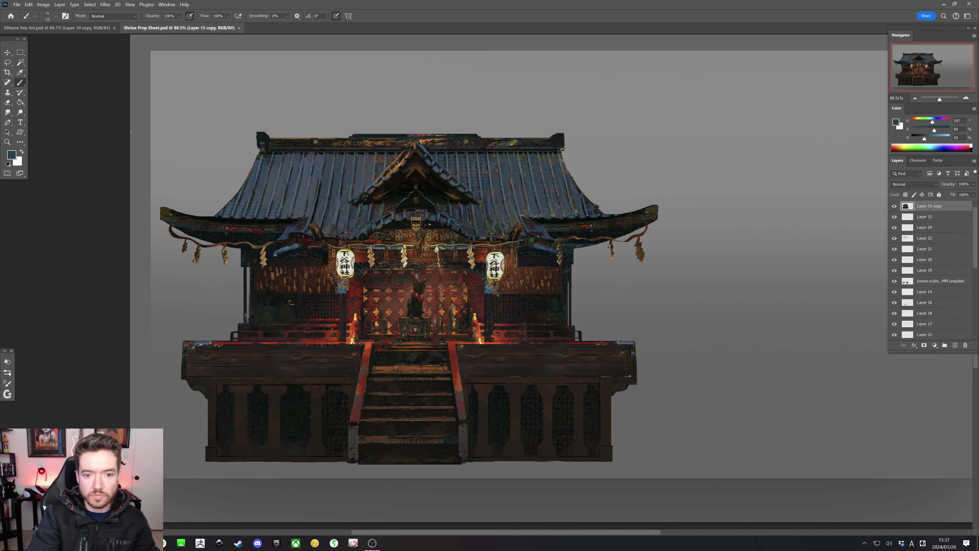
# Clean up the edges of the central ornament and the gable woodwork with sampled near-black and dark brown
pyautogui.keyDown('alt'); pyautogui.click(427, 215); pyautogui.keyUp('alt')
pyautogui.keyDown('alt'); pyautogui.click(424, 227); pyautogui.keyUp('alt')
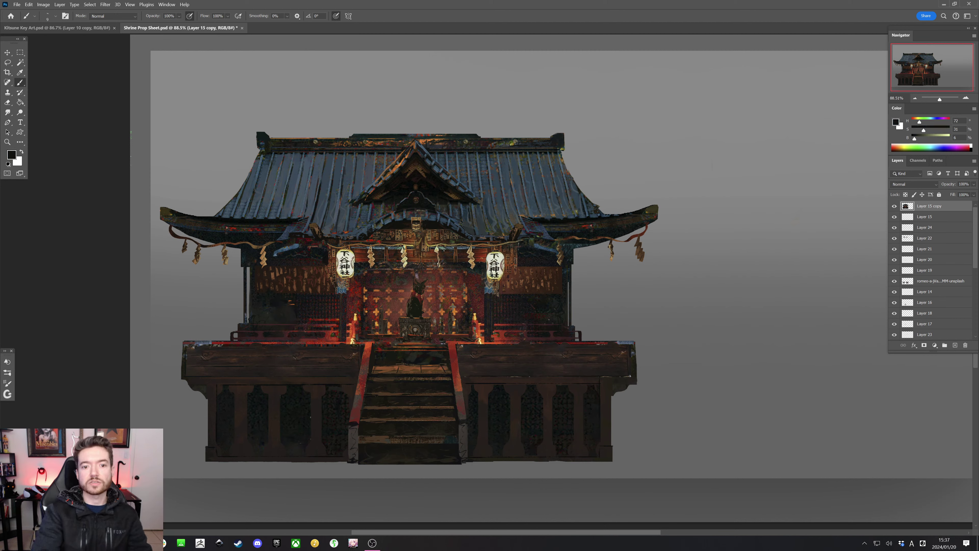
pyautogui.keyDown('alt'); pyautogui.click(433, 190); pyautogui.keyUp('alt')
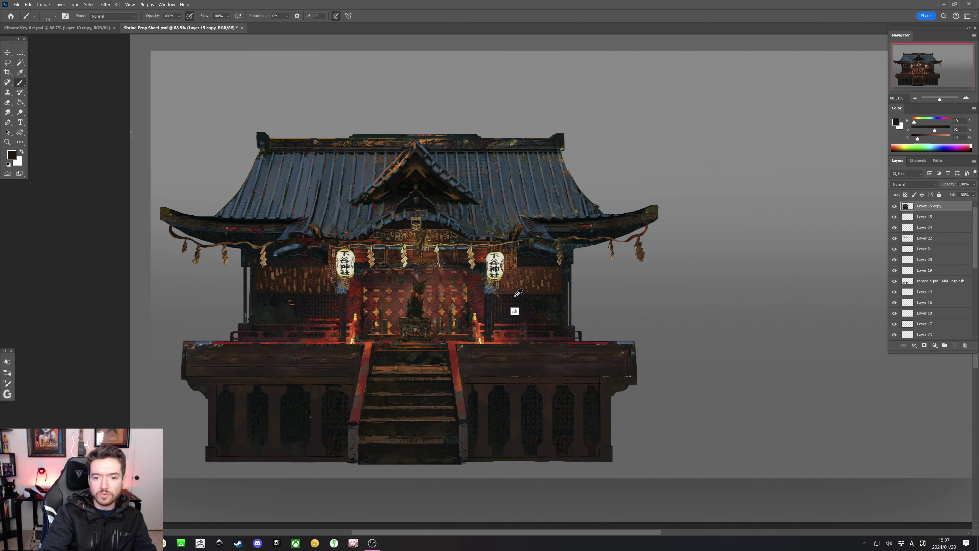
# Darken the shadowed side walls beside the entrance with sampled dark blue and near-black
pyautogui.keyDown('alt'); pyautogui.click(501, 311); pyautogui.keyUp('alt')
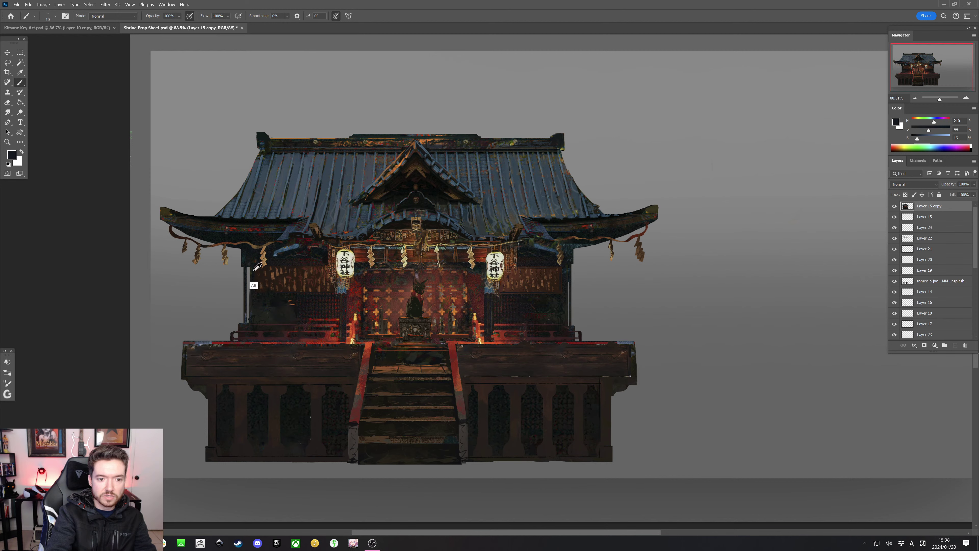
pyautogui.keyDown('alt'); pyautogui.click(254, 284); pyautogui.keyUp('alt')
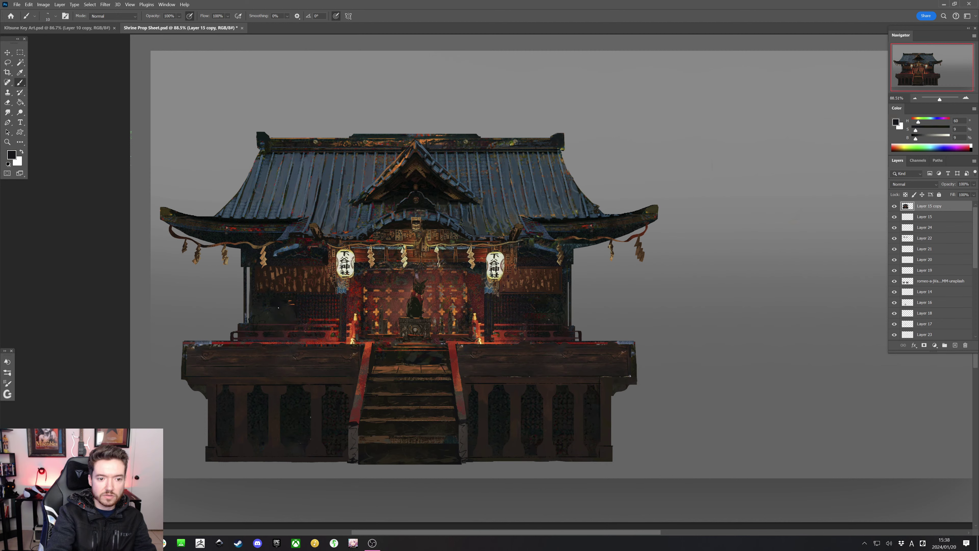
pyautogui.keyDown('alt'); pyautogui.click(268, 299); pyautogui.keyUp('alt')
pyautogui.moveTo(268, 271)
pyautogui.mouseDown()
pyautogui.moveTo(311, 278)
pyautogui.moveTo(277, 280)
pyautogui.mouseUp()
pyautogui.press('shift')
pyautogui.press('shift')
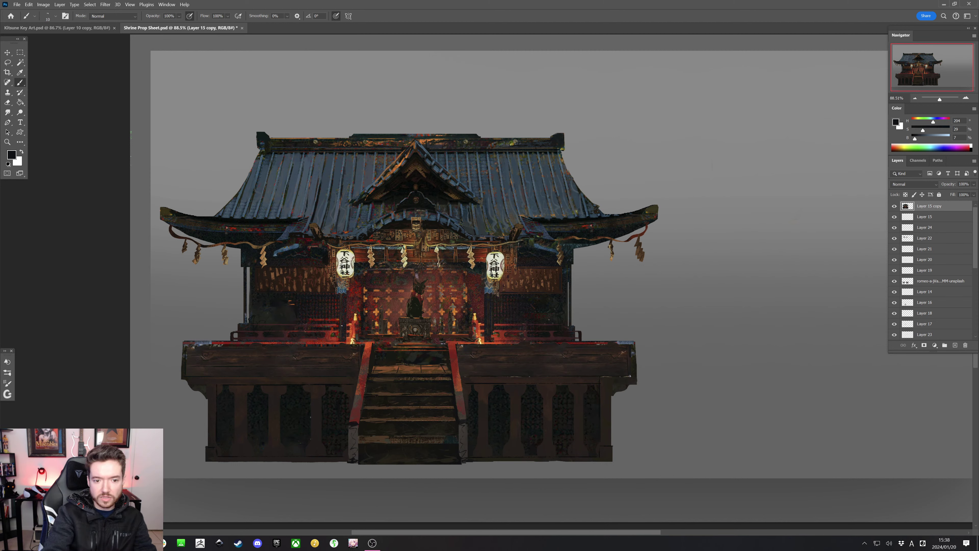
# Paint thin straight red lines on the left wall's lattice and railing, using a sampled candle-lit red with lowered brightness
pyautogui.keyDown('alt'); pyautogui.click(354, 326); pyautogui.keyUp('alt')
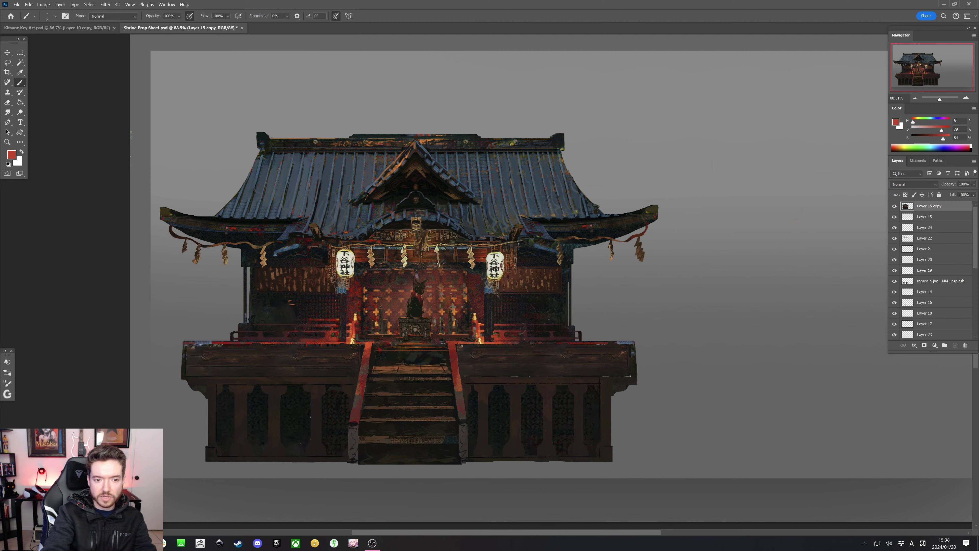
pyautogui.press('shift')
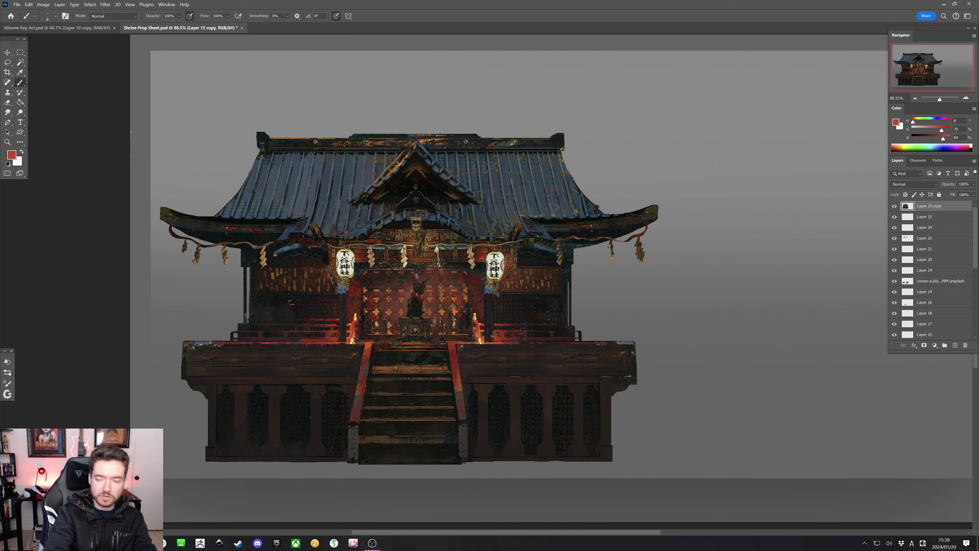
pyautogui.click(936, 139)
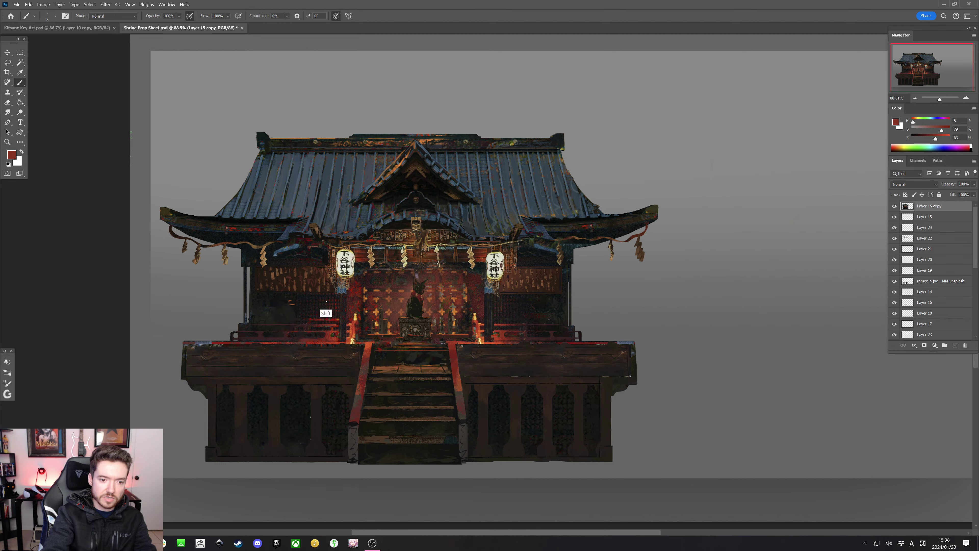
pyautogui.press('shift')
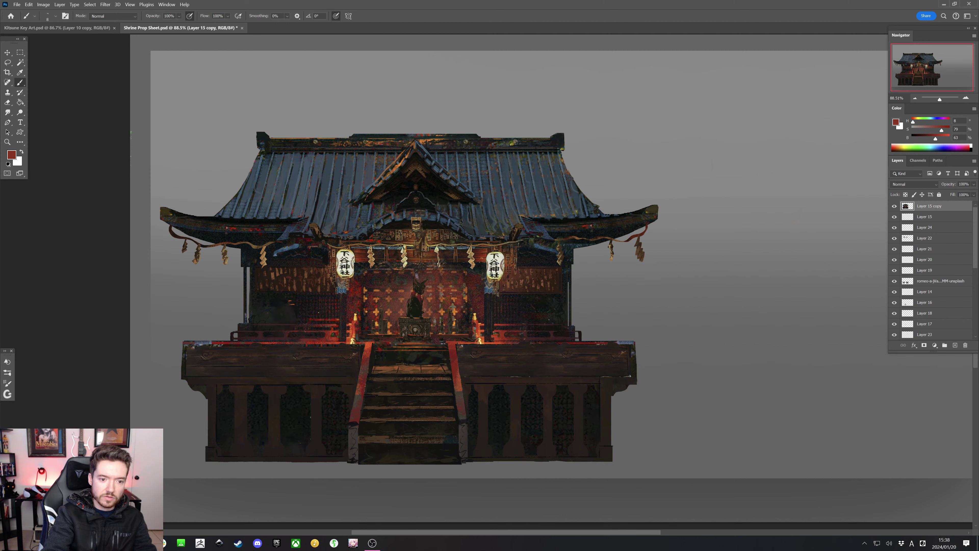
pyautogui.press('shift')
pyautogui.press('shift')
pyautogui.press('shift')
pyautogui.press('shift')
pyautogui.press('shift')
pyautogui.press('shift')
pyautogui.press('shift')
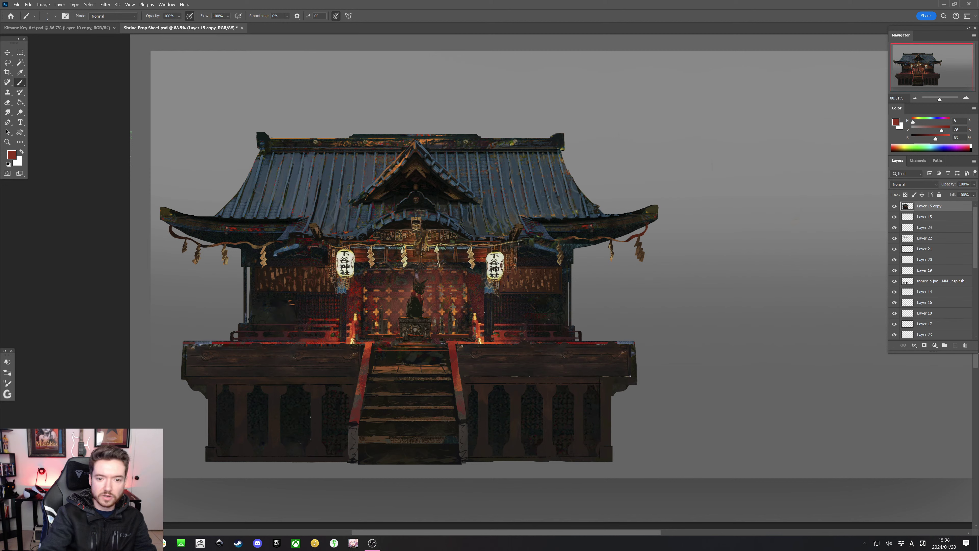
pyautogui.press('shift')
# Paint matching thin straight red lines on the right wall's lattice and railing
pyautogui.press('shift')
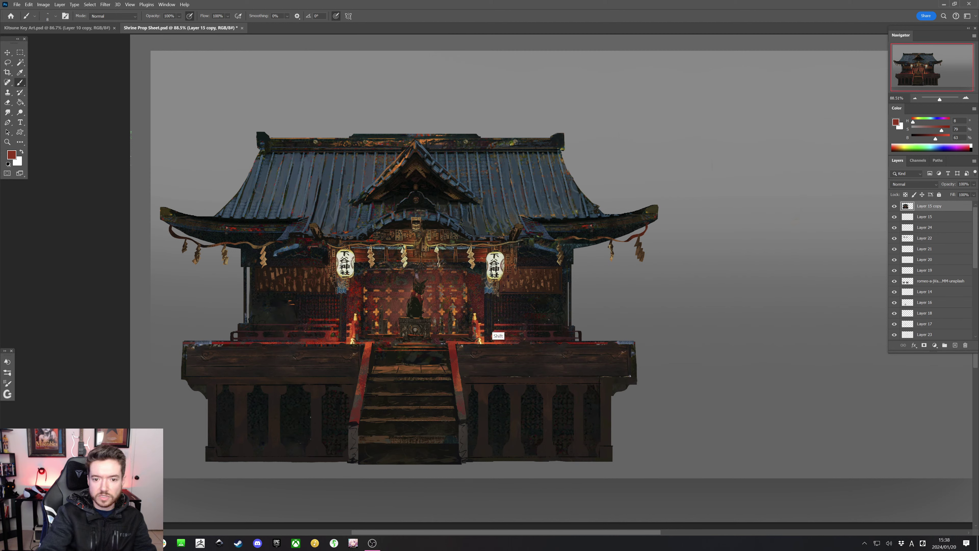
pyautogui.press('shift')
pyautogui.press('shift')
pyautogui.press('shift')
pyautogui.press('shift')
pyautogui.press('shift')
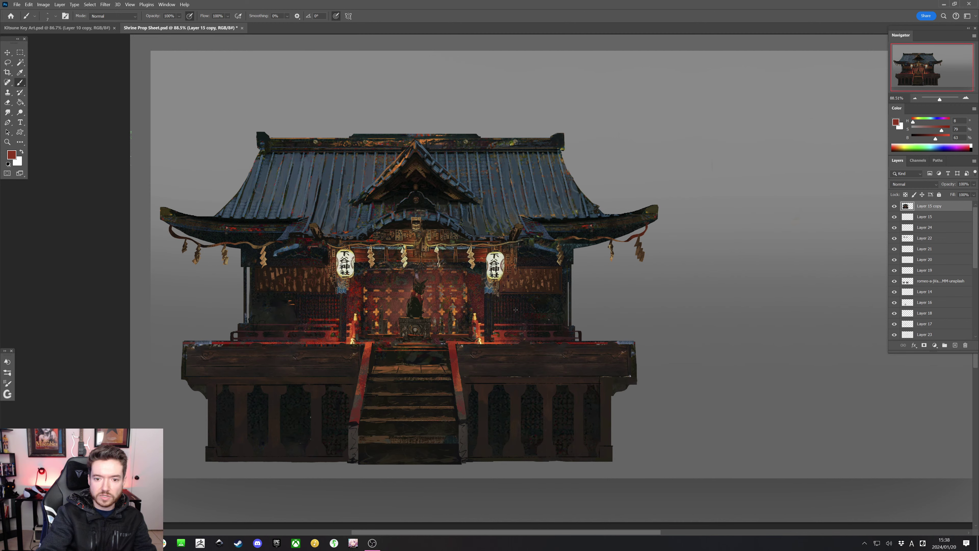
pyautogui.press('shift')
pyautogui.keyDown('shift'); pyautogui.click(522, 318); pyautogui.keyUp('shift')
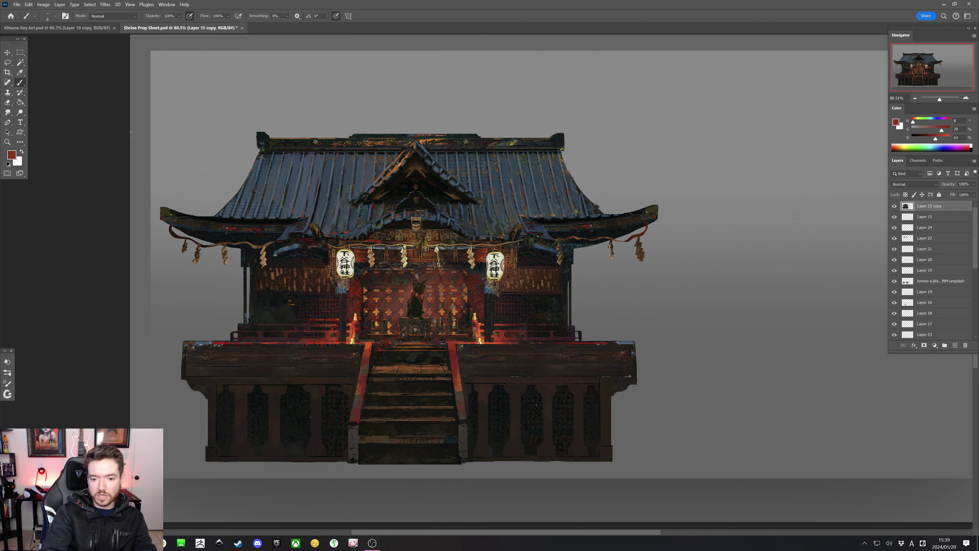
# Paint the right base panels and the underside of the right platform beam with sampled dark browns and a larger brush
pyautogui.keyDown('alt'); pyautogui.click(560, 407); pyautogui.keyUp('alt')
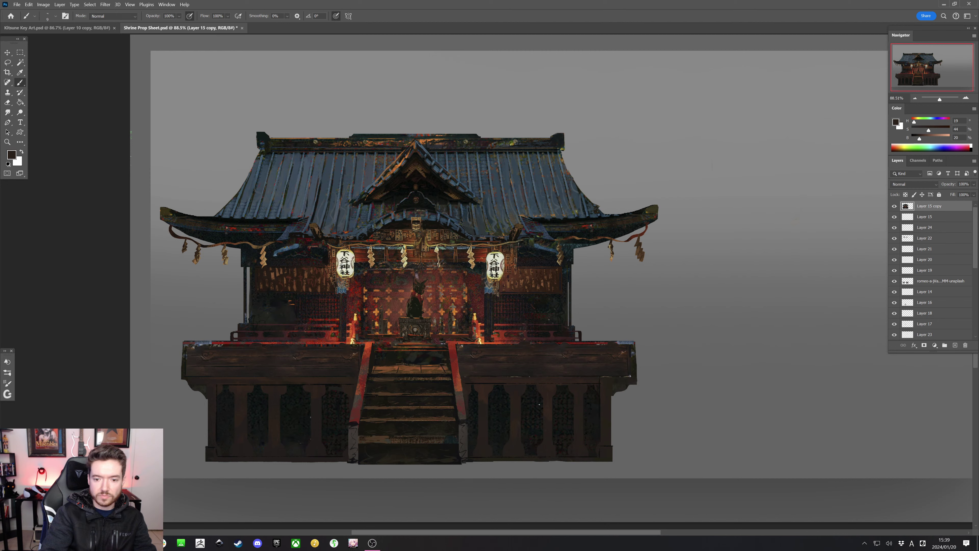
pyautogui.press(']')
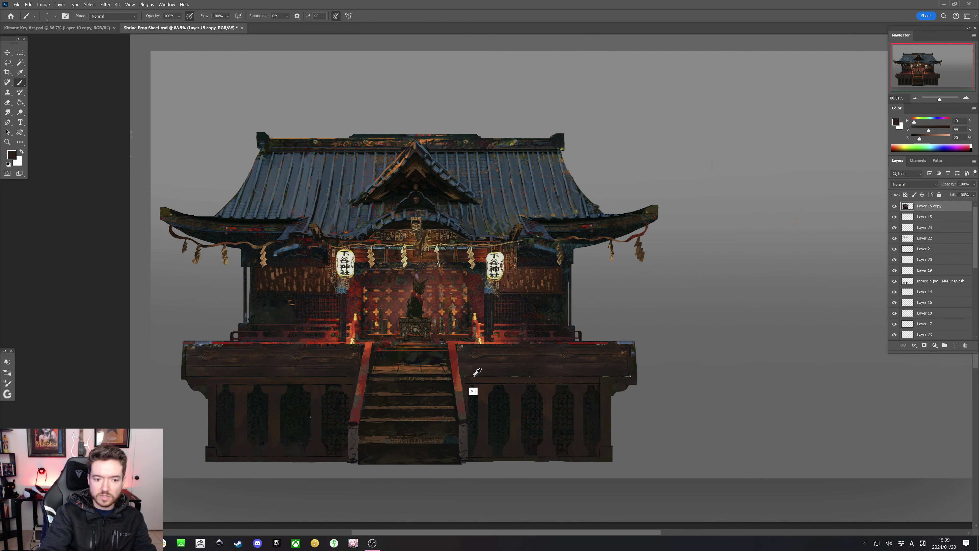
pyautogui.keyDown('alt'); pyautogui.click(473, 376); pyautogui.keyUp('alt')
pyautogui.moveTo(488, 378); pyautogui.dragTo(607, 386)
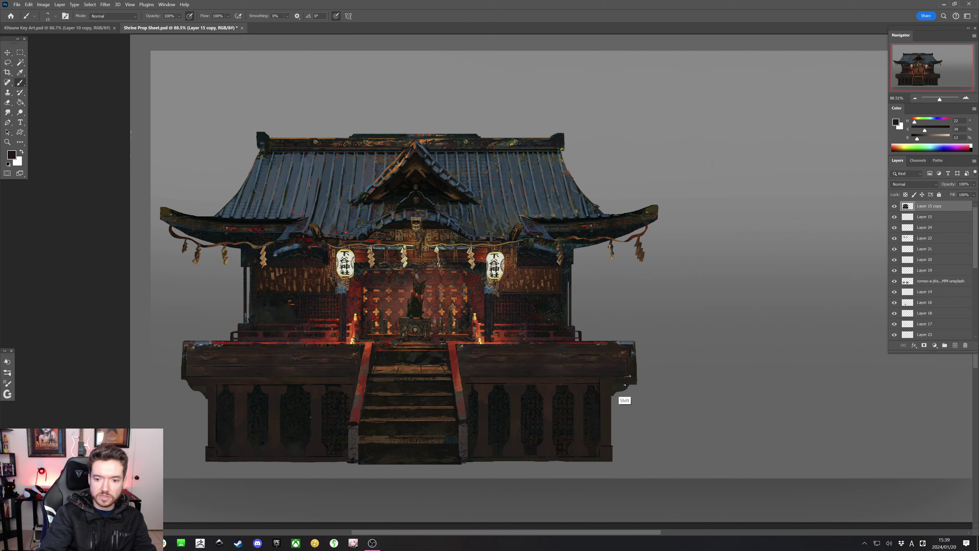
# Clean up the right end and upper edge of the platform beam with sampled dark brown
pyautogui.keyDown('alt'); pyautogui.click(630, 377); pyautogui.keyUp('alt')
pyautogui.keyDown('alt'); pyautogui.click(616, 342); pyautogui.keyUp('alt')
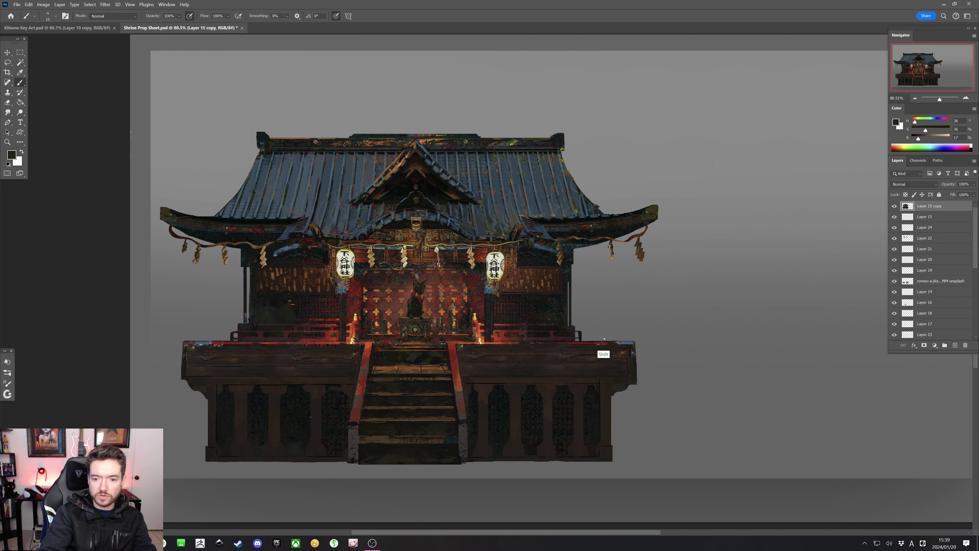
pyautogui.moveTo(589, 336)
pyautogui.mouseDown()
pyautogui.moveTo(635, 341)
pyautogui.moveTo(589, 335)
pyautogui.mouseUp()
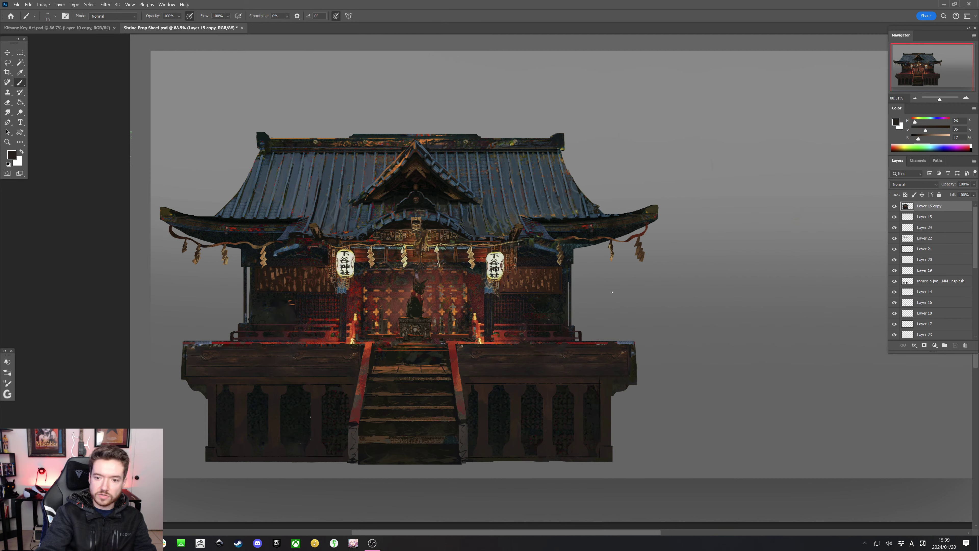
# Try to paint a straight dark line above the right end of the platform beam with a larger brush
pyautogui.press(']')
pyautogui.press(']')
pyautogui.moveTo(588, 336); pyautogui.dragTo(635, 337)
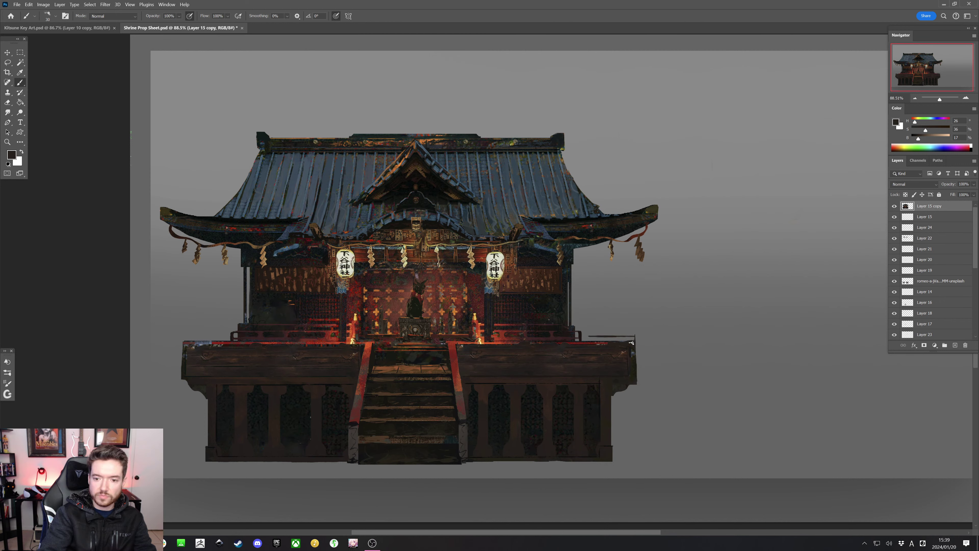
pyautogui.press('[')
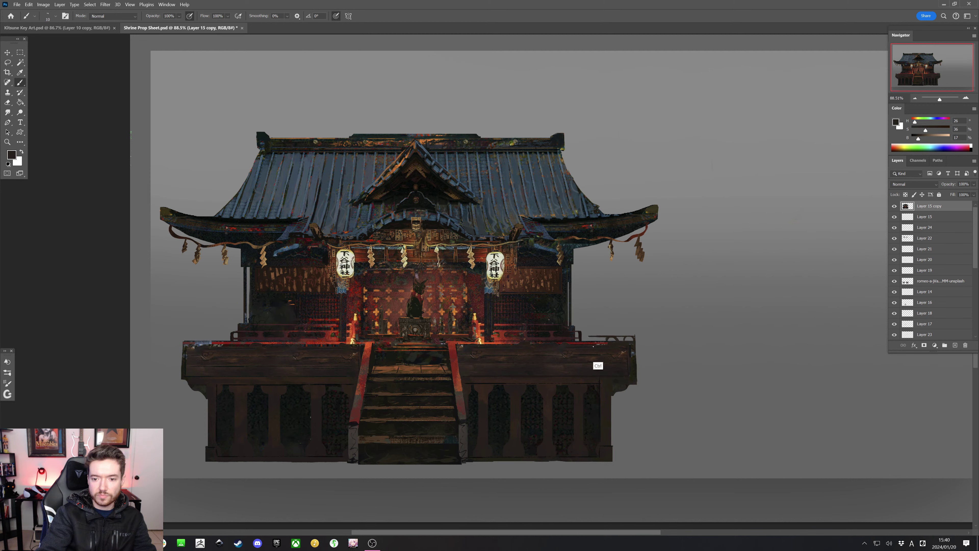
pyautogui.hotkey('ctrl', 'z')
pyautogui.hotkey('ctrl', 'z')
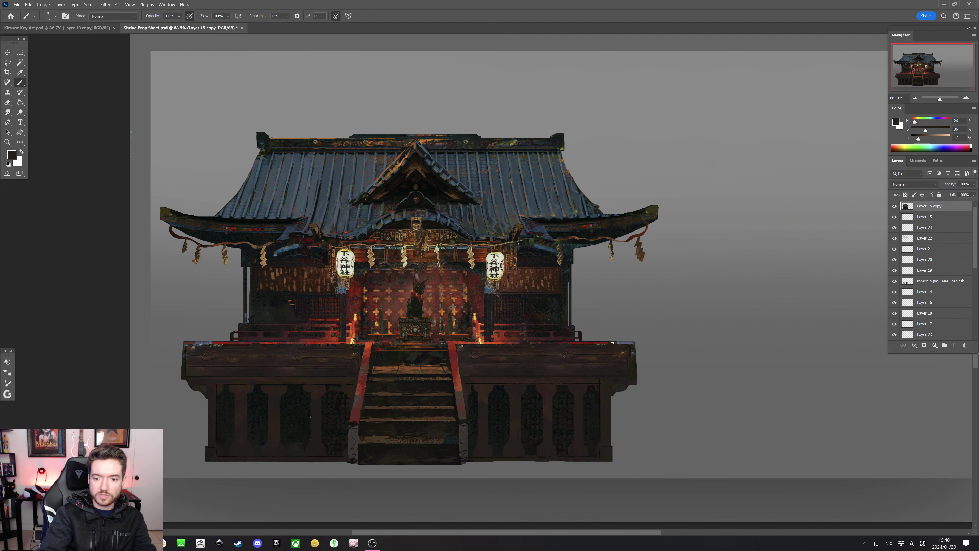
# Paint over the light specks on the upper edge at the right end of the platform beam with dark brown
pyautogui.moveTo(613, 343); pyautogui.dragTo(630, 344)
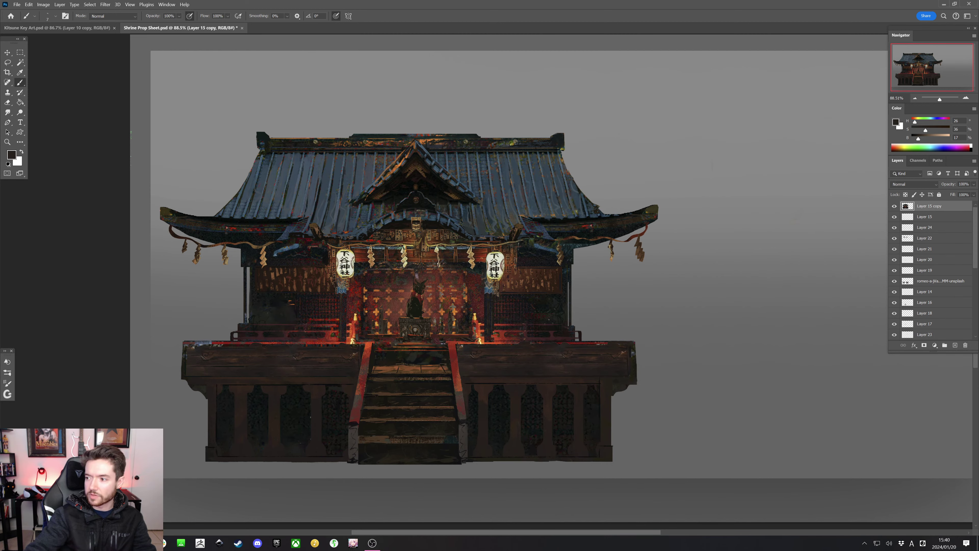
# Place the daylight shrine reference photo into the prop sheet as a new layer above the painting
pyautogui.moveTo(887, 172); pyautogui.dragTo(575, 173)
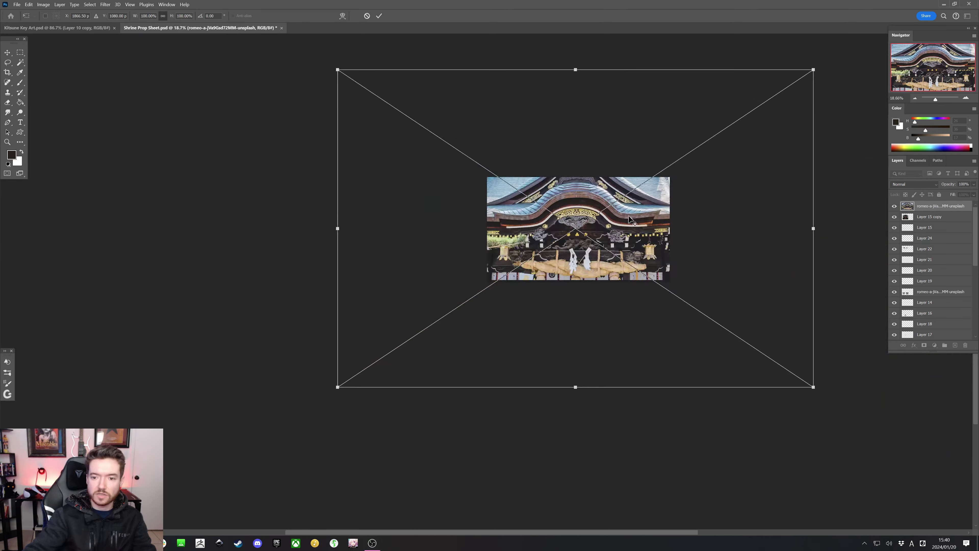
pyautogui.scroll(1, 629, 219)
pyautogui.moveTo(847, 222); pyautogui.dragTo(507, 221)
pyautogui.moveTo(427, 210); pyautogui.dragTo(604, 223)
pyautogui.press('Return')
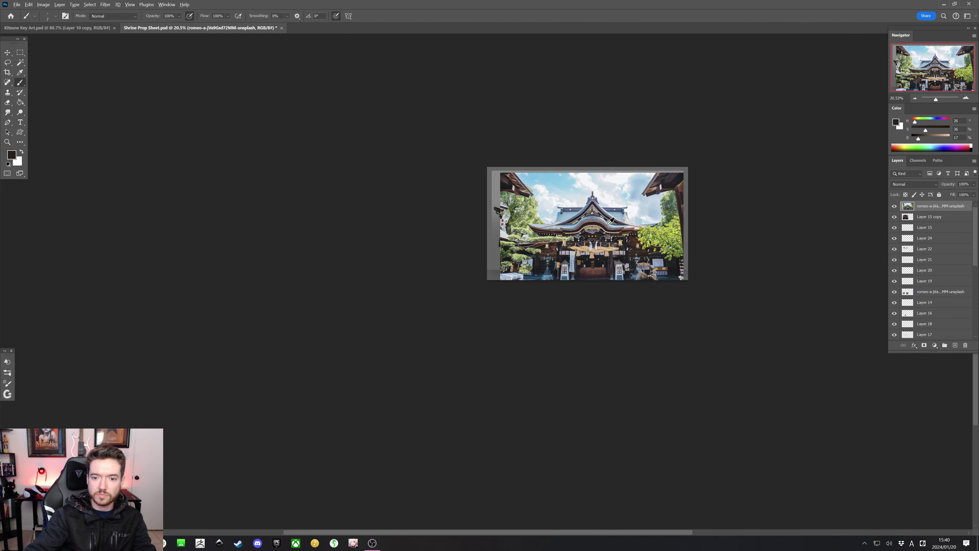
# Scale the shrine photo to about 52% and shift it toward the canvas's upper left
pyautogui.scroll(15, 604, 223)
pyautogui.hotkey('ctrl', 't')
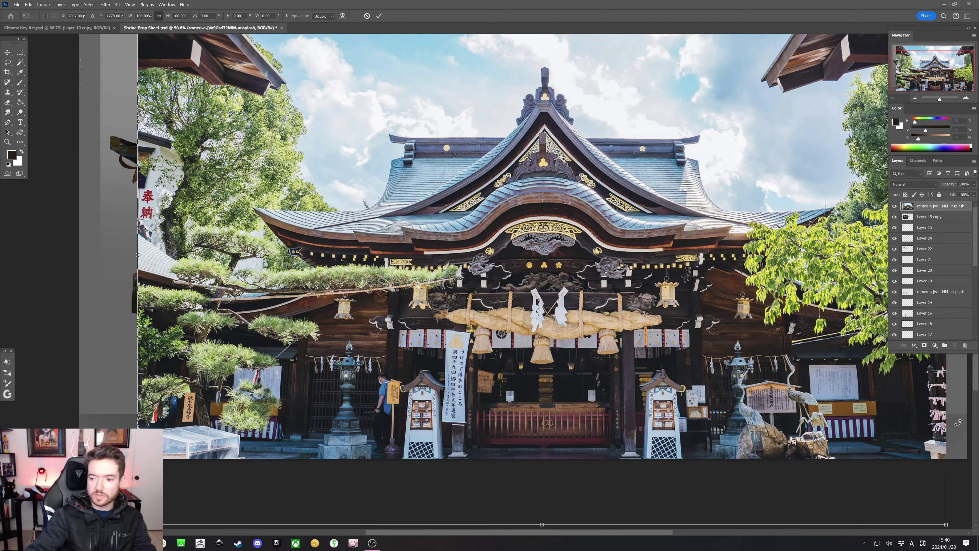
pyautogui.moveTo(947, 417); pyautogui.dragTo(564, 347)
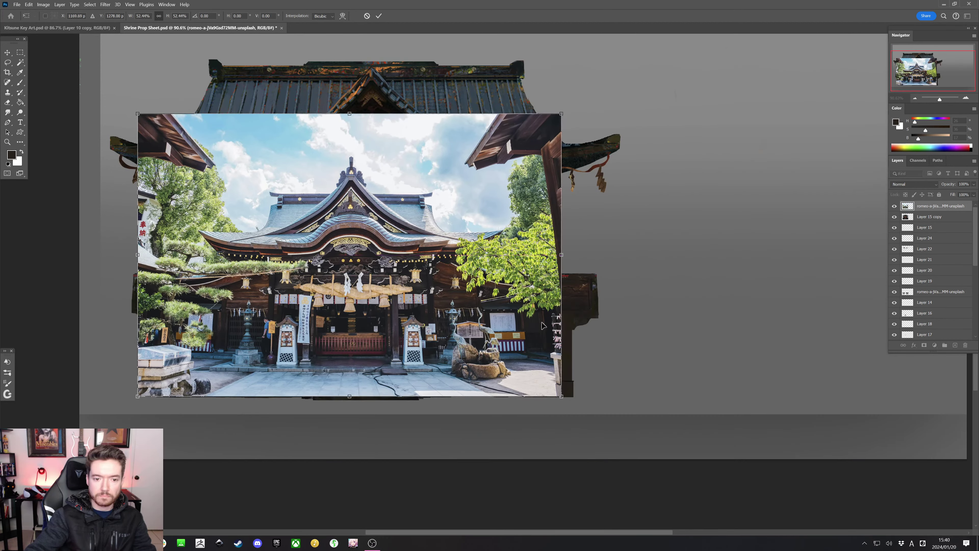
pyautogui.moveTo(467, 320); pyautogui.dragTo(388, 253)
pyautogui.press('Return')
pyautogui.press('b')
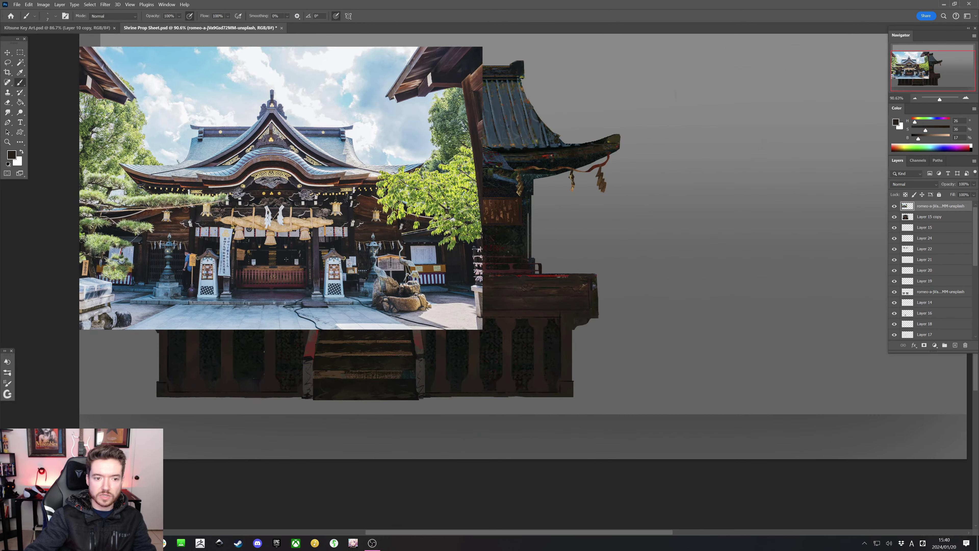
# Move the photo over the painted shrine and crop it to the red slatted fence by deleting everything around it
pyautogui.click(20, 52)
pyautogui.hotkey('ctrl', 't')
pyautogui.moveTo(243, 183); pyautogui.dragTo(380, 206)
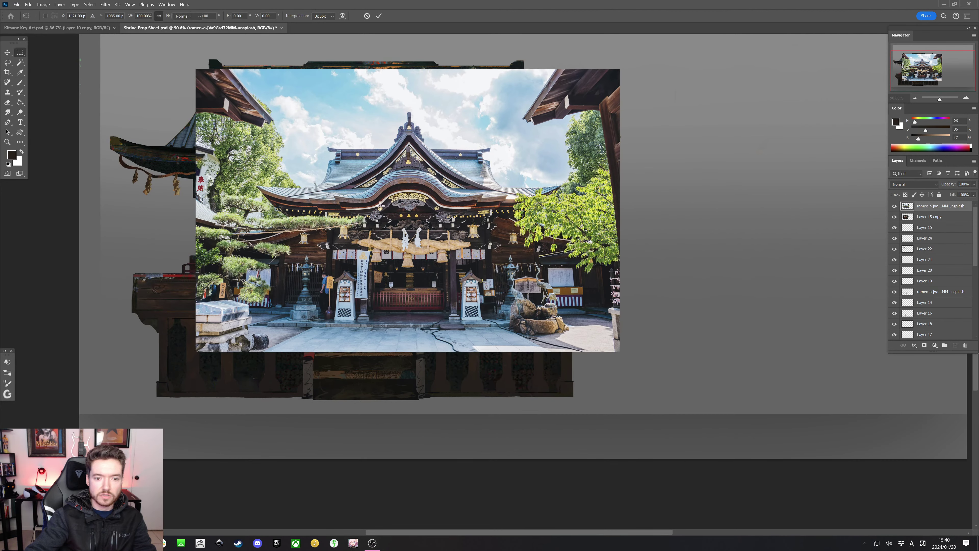
pyautogui.press('Return')
pyautogui.moveTo(372, 292); pyautogui.dragTo(442, 310)
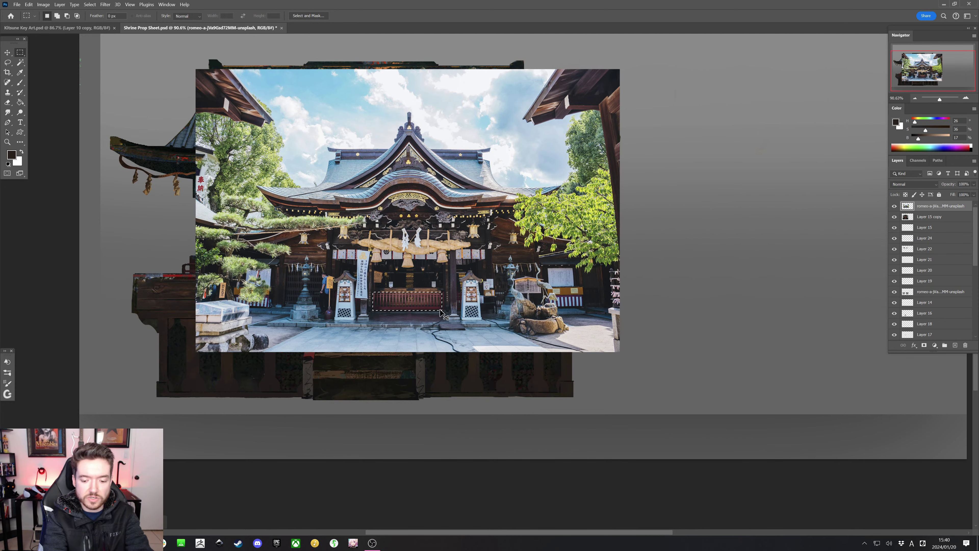
pyautogui.hotkey('ctrl', 'shift', 'i')
pyautogui.press('Delete')
pyautogui.hotkey('ctrl', 'd')
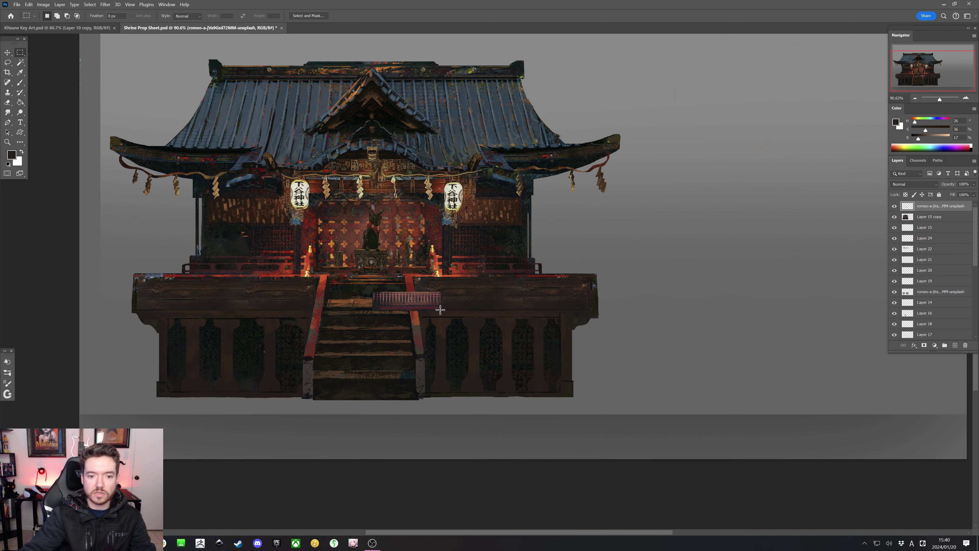
# Enlarge the red fence piece and position it over the right platform beam
pyautogui.hotkey('ctrl', 't')
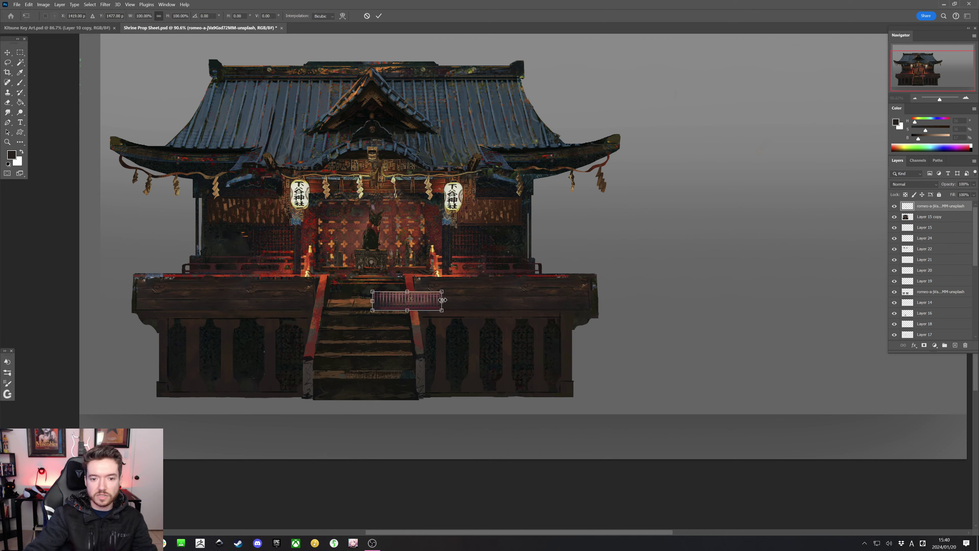
pyautogui.moveTo(442, 301); pyautogui.dragTo(565, 297)
pyautogui.press('Return')
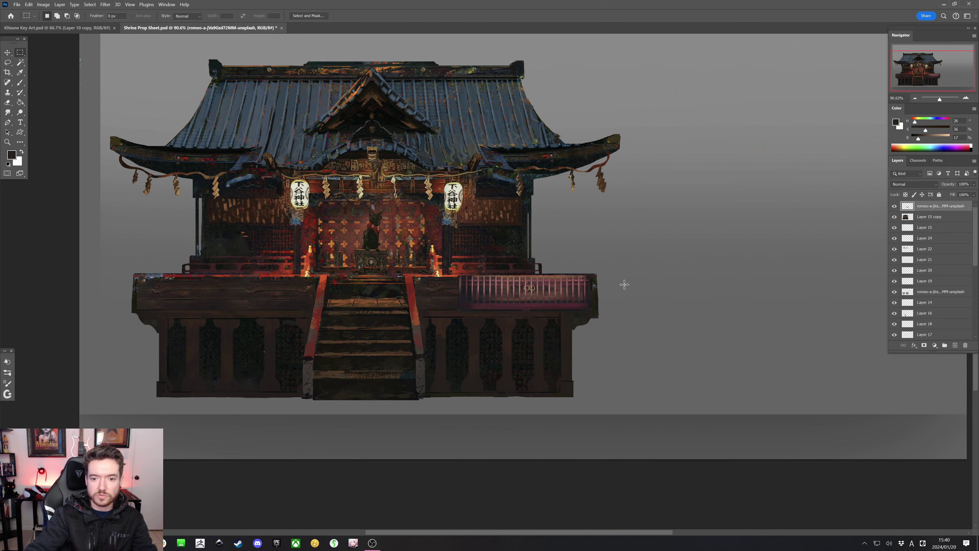
# Try the Lighter Color and Darker Color blend modes on the fence piece, return it to Normal and shift it to the beam's right end
pyautogui.click(917, 184)
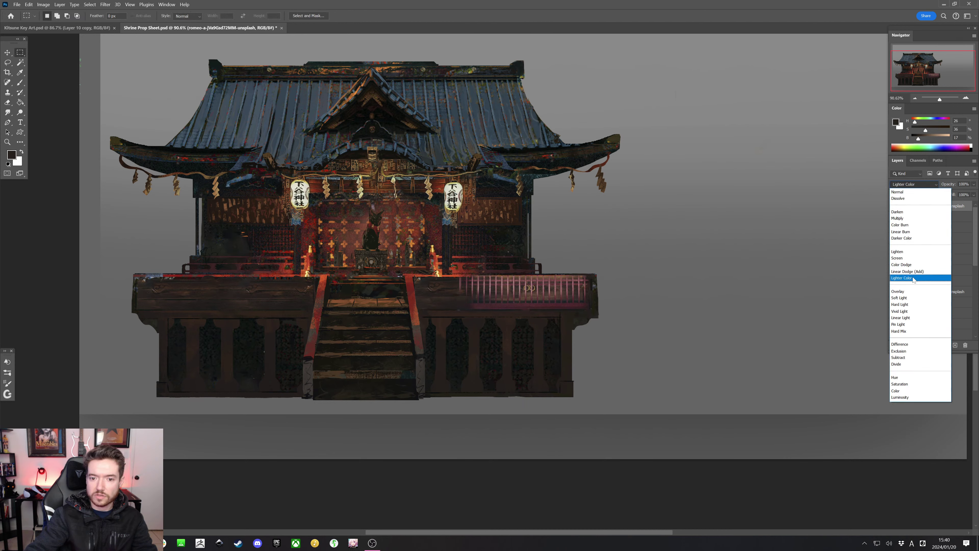
pyautogui.click(913, 279)
pyautogui.moveTo(559, 288); pyautogui.dragTo(566, 282)
pyautogui.click(910, 185)
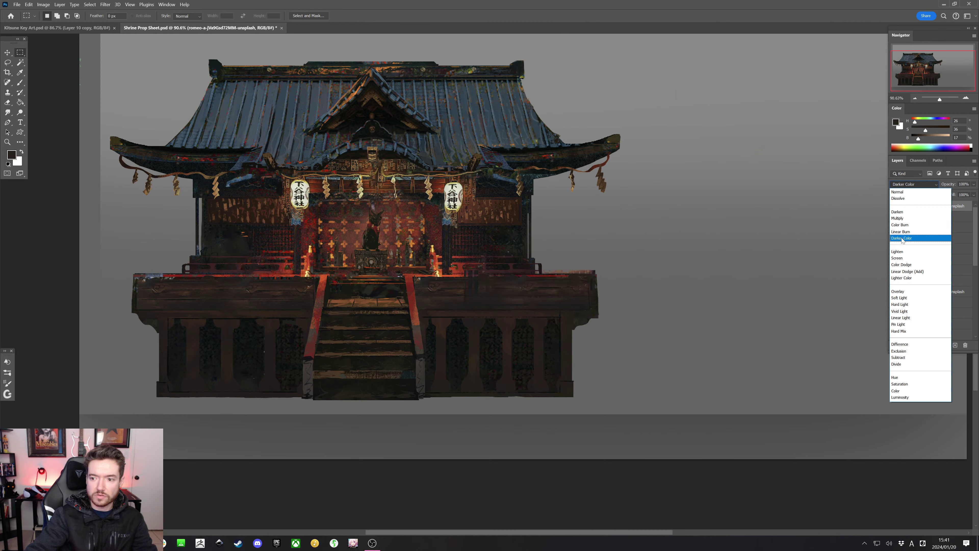
pyautogui.click(901, 193)
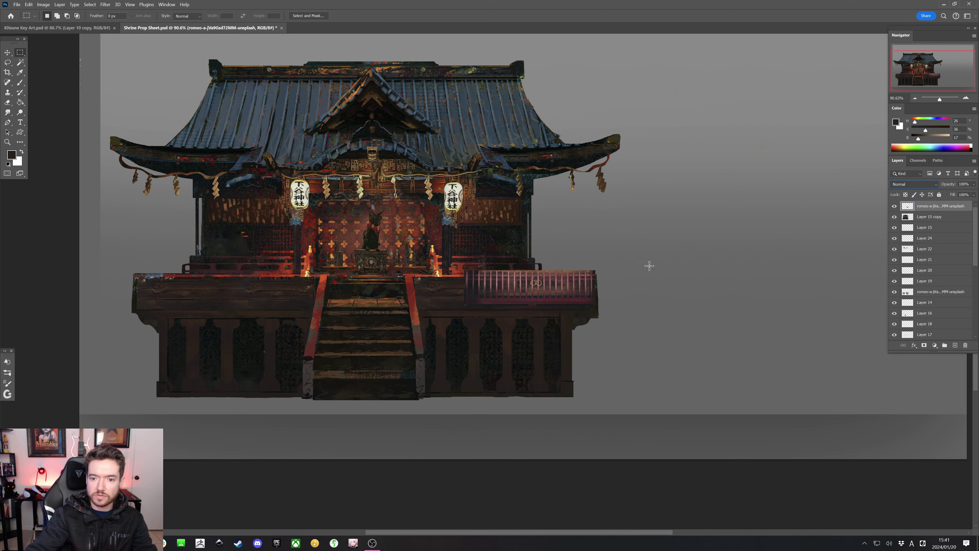
pyautogui.hotkey('ctrl', 't')
pyautogui.press('Return')
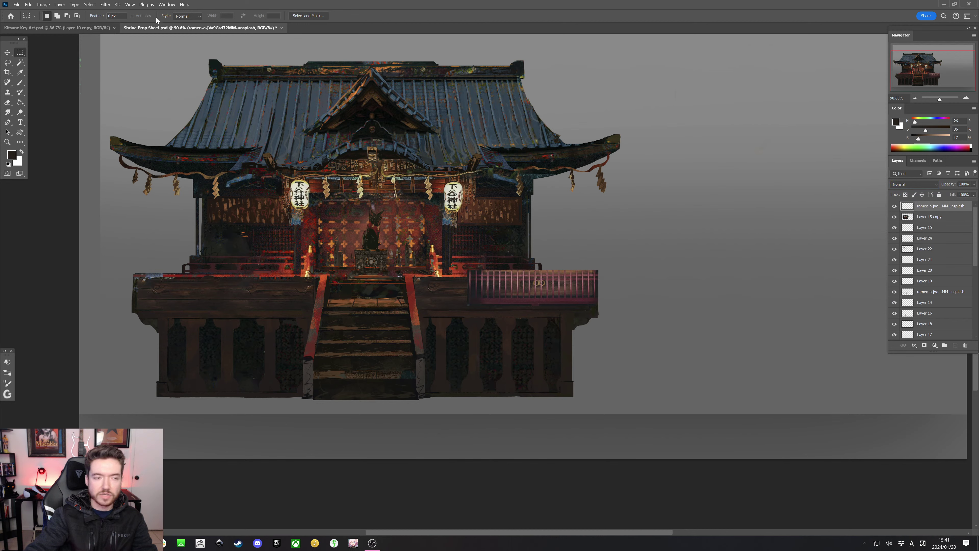
# Try Auto Tone, Auto Contrast and Auto Color on the fence piece, undoing each correction
pyautogui.click(43, 4)
pyautogui.click(60, 31)
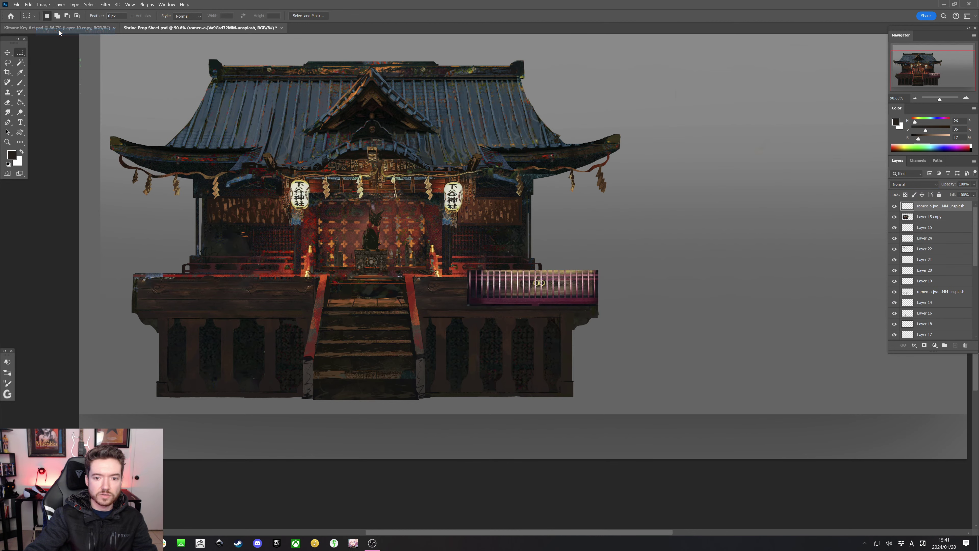
pyautogui.hotkey('ctrl', 'z')
pyautogui.click(43, 4)
pyautogui.click(58, 39)
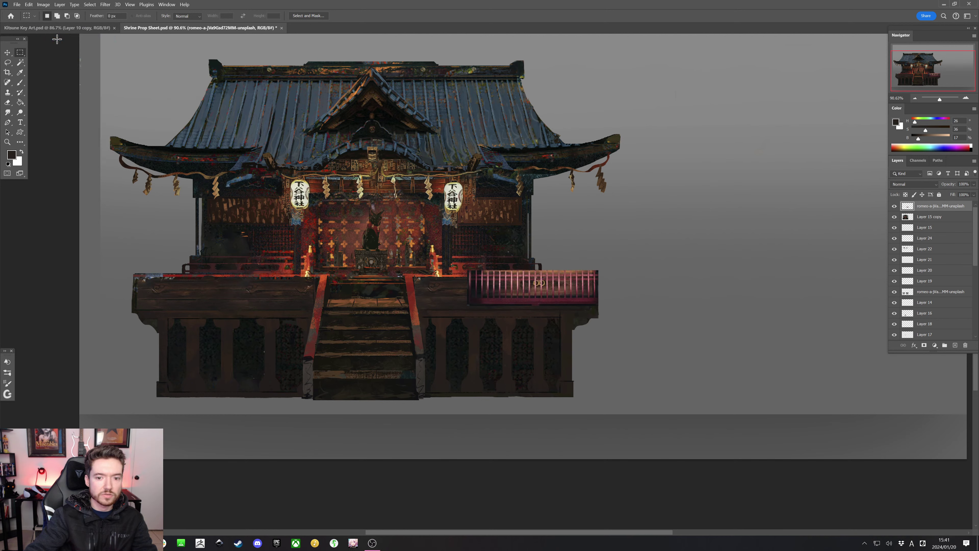
pyautogui.hotkey('ctrl', 'z')
pyautogui.click(43, 5)
pyautogui.click(54, 47)
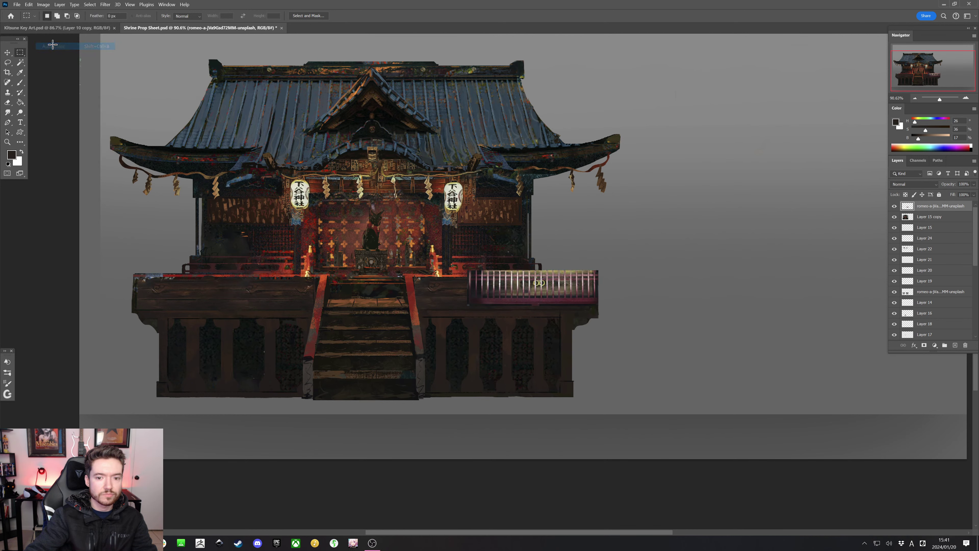
pyautogui.hotkey('ctrl', 'z')
# Raise the fence piece's saturation to +38 with Hue/Saturation
pyautogui.click(43, 5)
pyautogui.moveTo(96, 22)
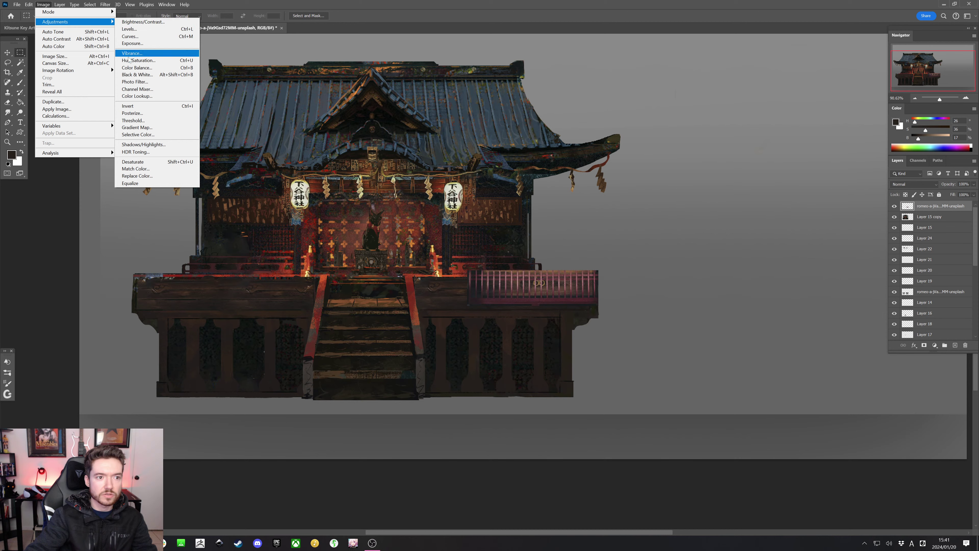
pyautogui.click(150, 61)
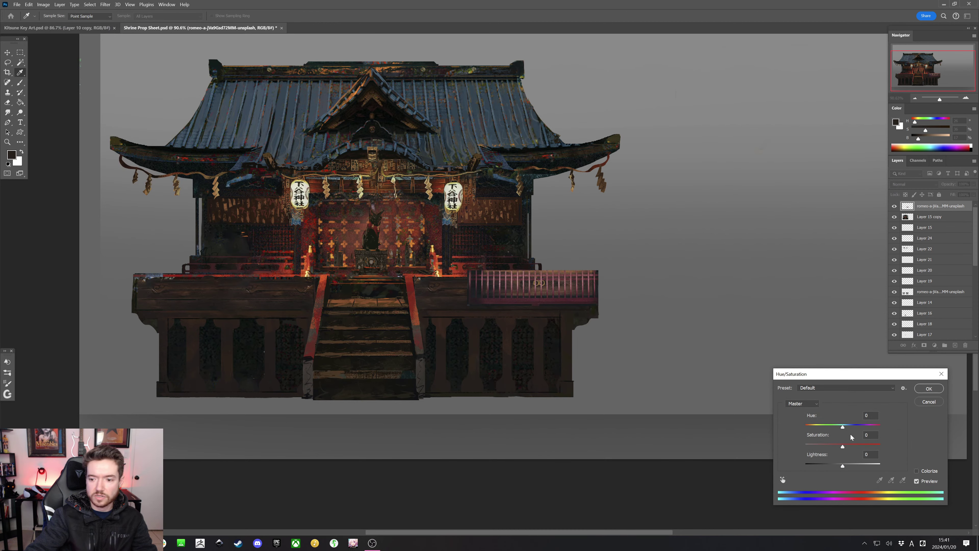
pyautogui.moveTo(844, 448); pyautogui.dragTo(847, 446)
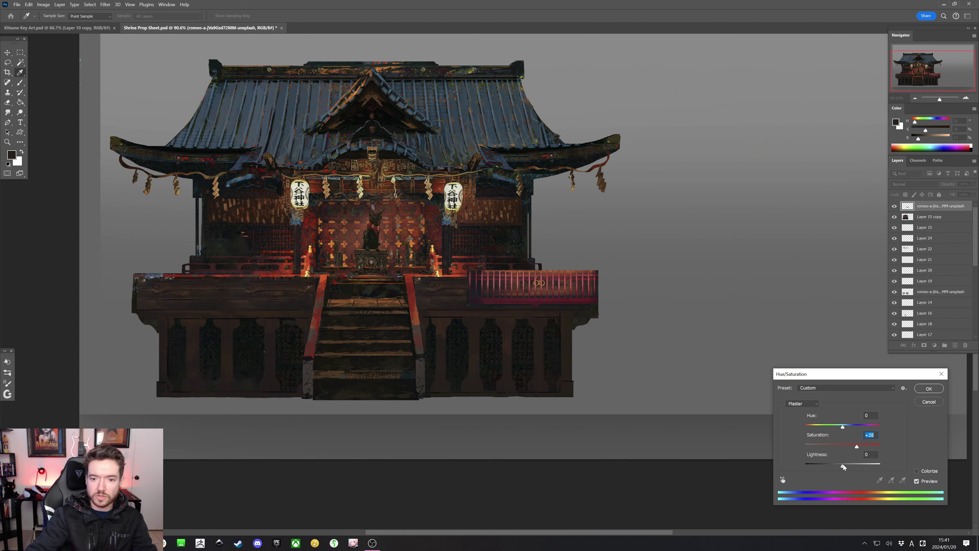
pyautogui.moveTo(843, 465); pyautogui.dragTo(842, 465)
pyautogui.click(929, 389)
# Reposition the fence piece so it straddles the upper edge at the right end of the platform beam
pyautogui.hotkey('ctrl', 't')
pyautogui.moveTo(541, 290); pyautogui.dragTo(497, 297)
pyautogui.scroll(-2, 497, 298)
pyautogui.scroll(3, 497, 297)
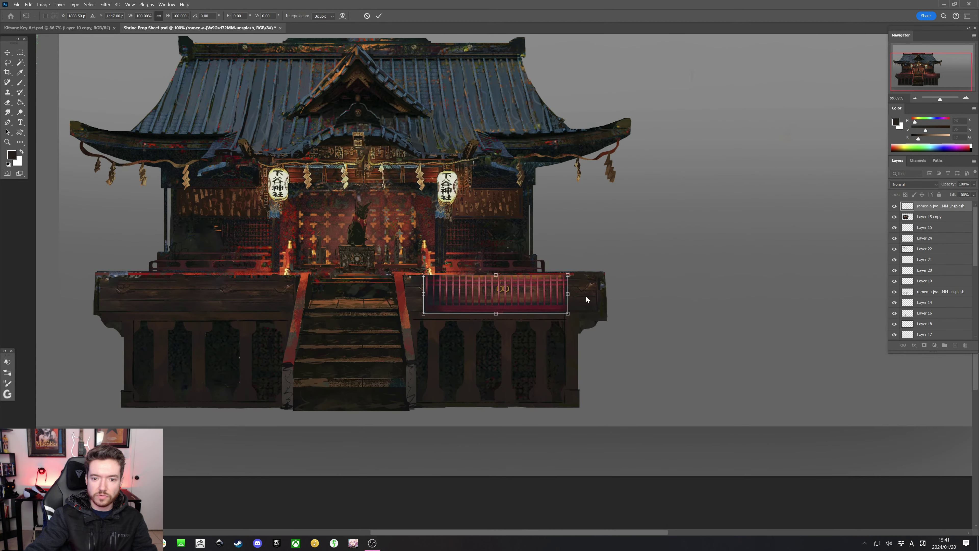
pyautogui.moveTo(543, 293); pyautogui.dragTo(584, 281)
pyautogui.press('Return')
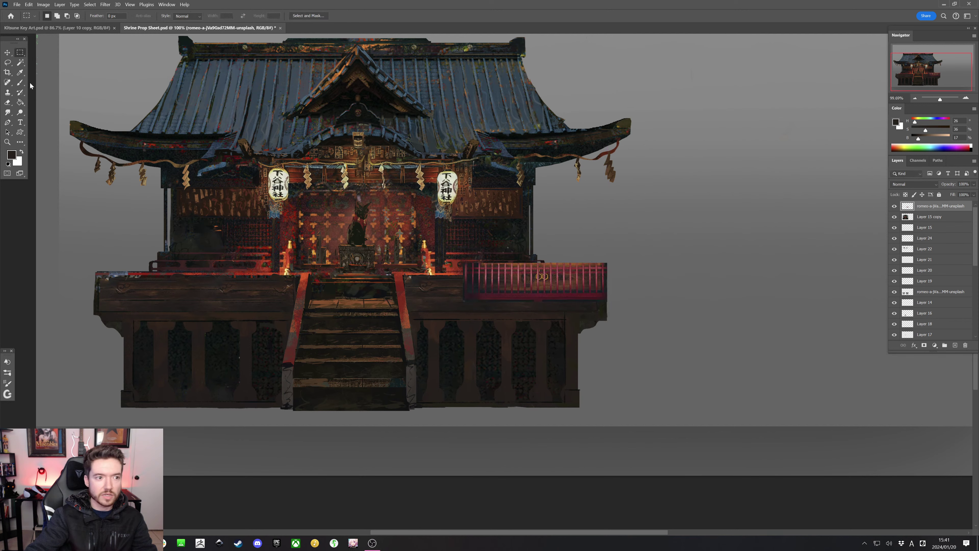
# Set the fence piece's blend mode to Darker Color, then enlarge it and fit it inside the right platform beam
pyautogui.click(22, 65)
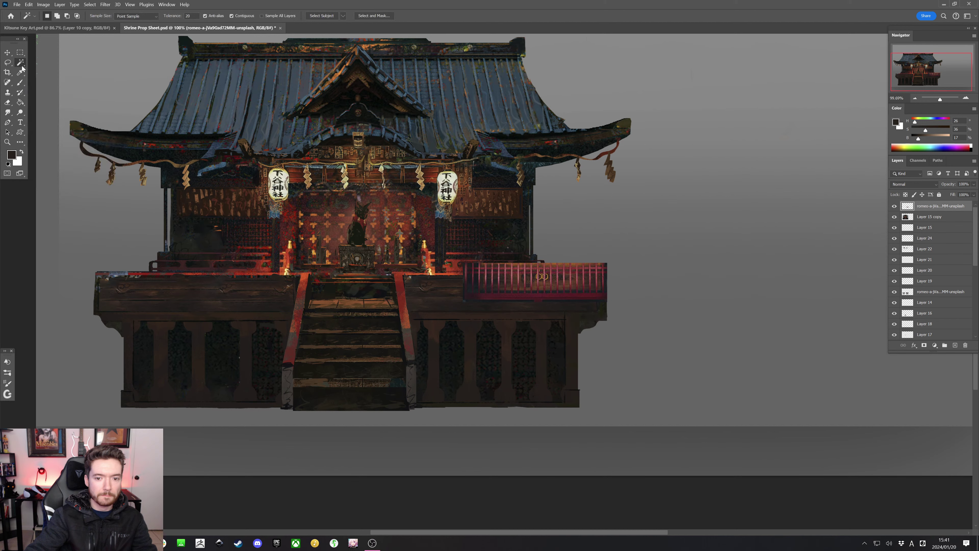
pyautogui.click(916, 186)
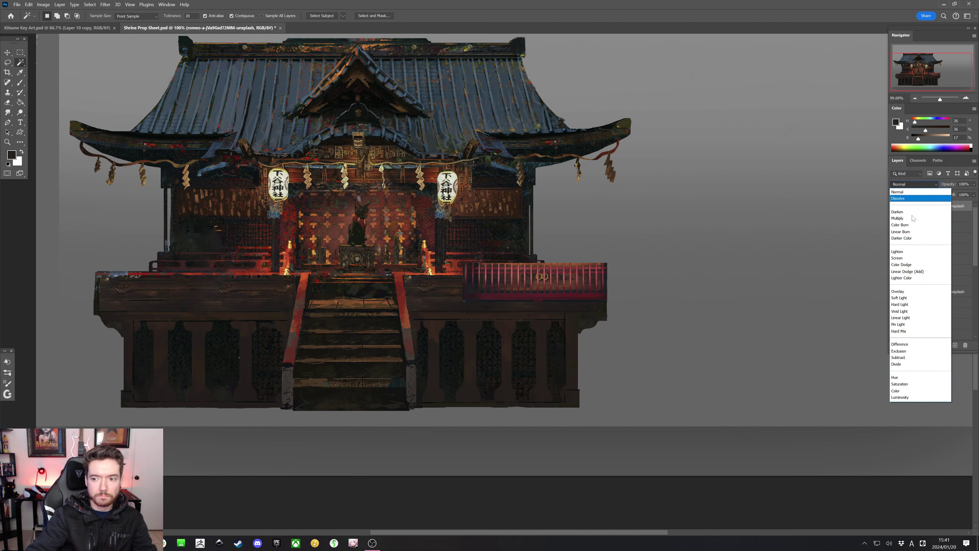
pyautogui.click(909, 238)
pyautogui.hotkey('ctrl', 't')
pyautogui.moveTo(585, 284); pyautogui.dragTo(555, 292)
pyautogui.press('Return')
pyautogui.press('w')
pyautogui.hotkey('ctrl', 't')
pyautogui.press('Return')
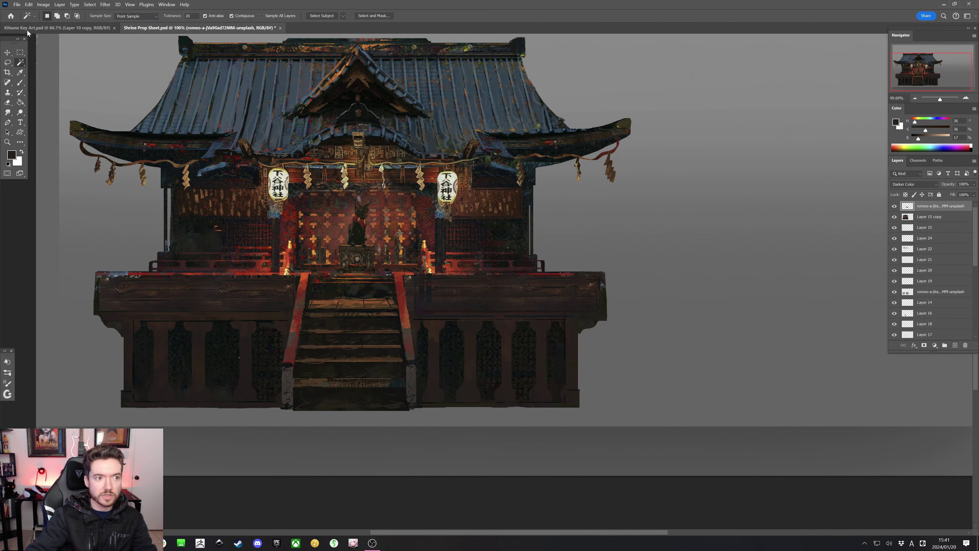
# Darken the fence piece with Levels by setting the midtone input to 0.64
pyautogui.click(43, 4)
pyautogui.moveTo(55, 22)
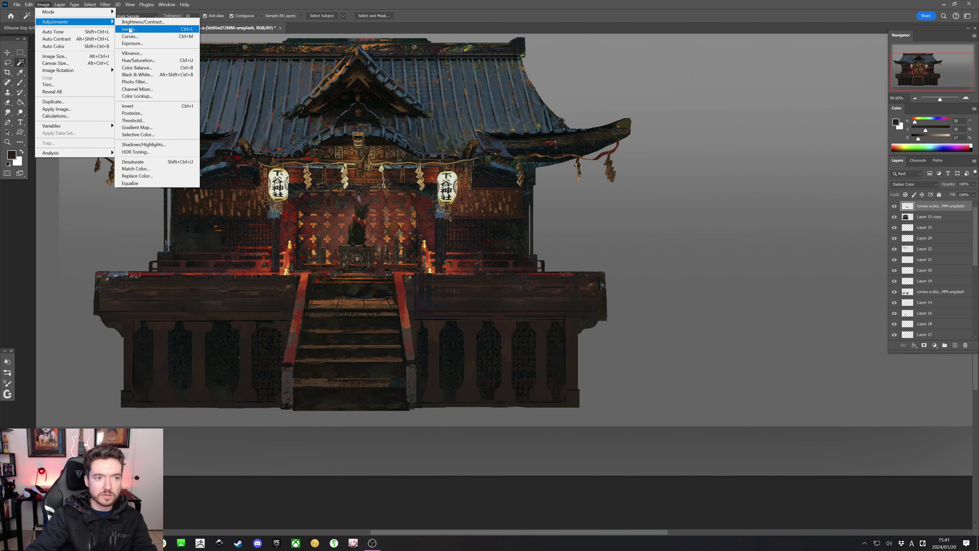
pyautogui.click(130, 29)
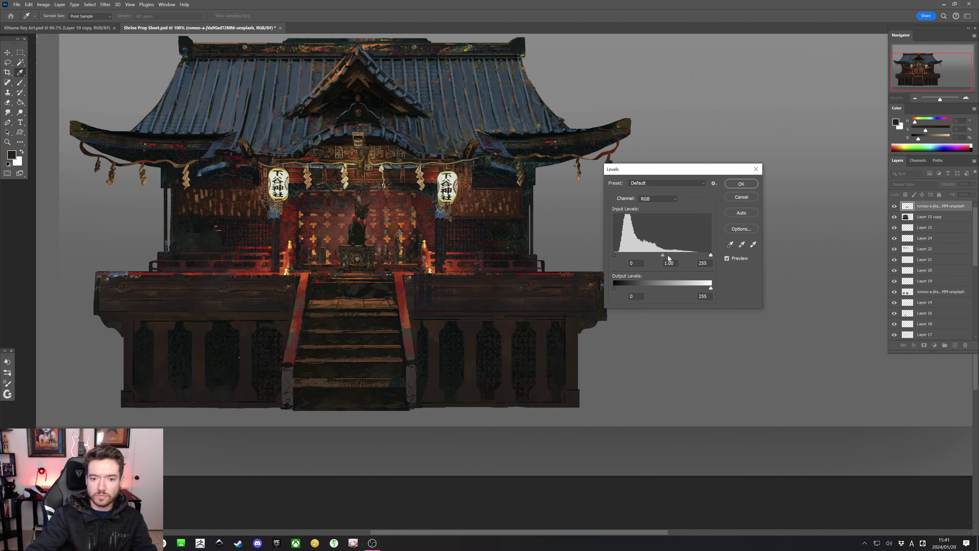
pyautogui.moveTo(672, 255); pyautogui.dragTo(677, 256)
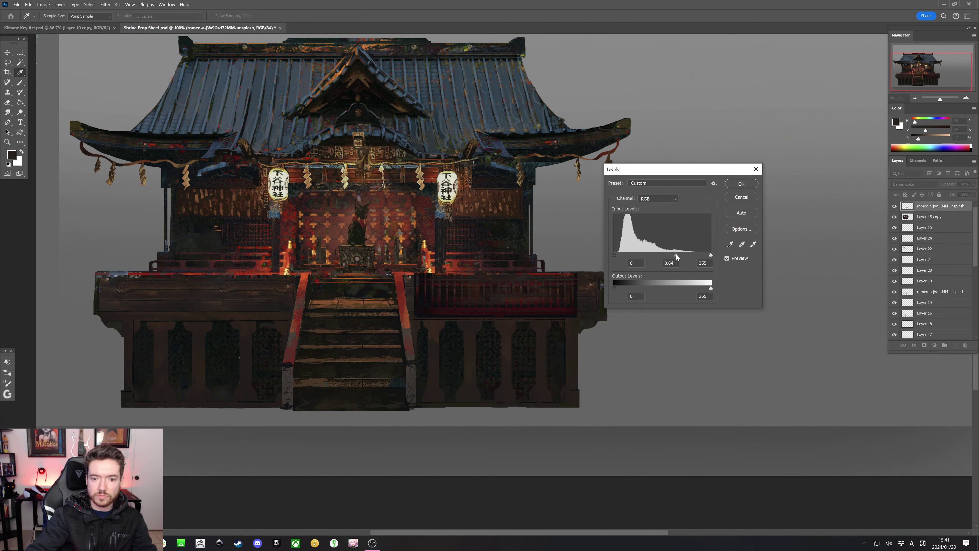
pyautogui.click(734, 185)
# Widen the fence piece to span the right platform beam from the stair rail almost to the beam's end
pyautogui.hotkey('ctrl', 't')
pyautogui.moveTo(570, 302); pyautogui.dragTo(597, 294)
pyautogui.press('Return')
pyautogui.press('w')
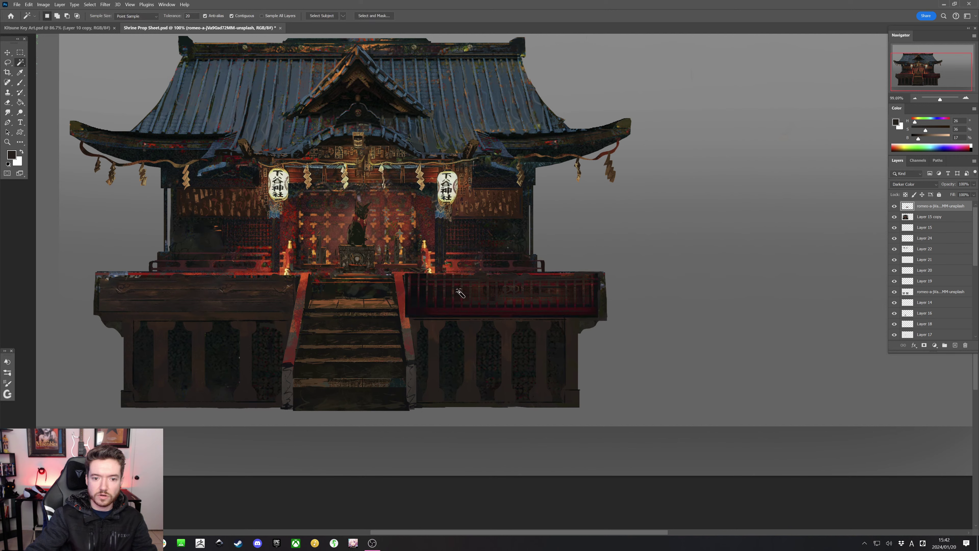
pyautogui.click(909, 187)
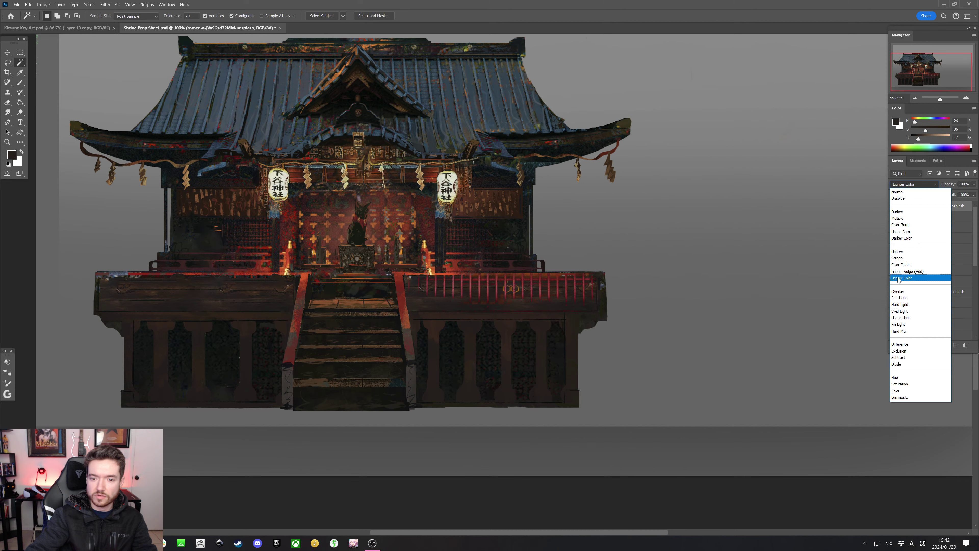
pyautogui.press('Escape')
pyautogui.hotkey('ctrl', 't')
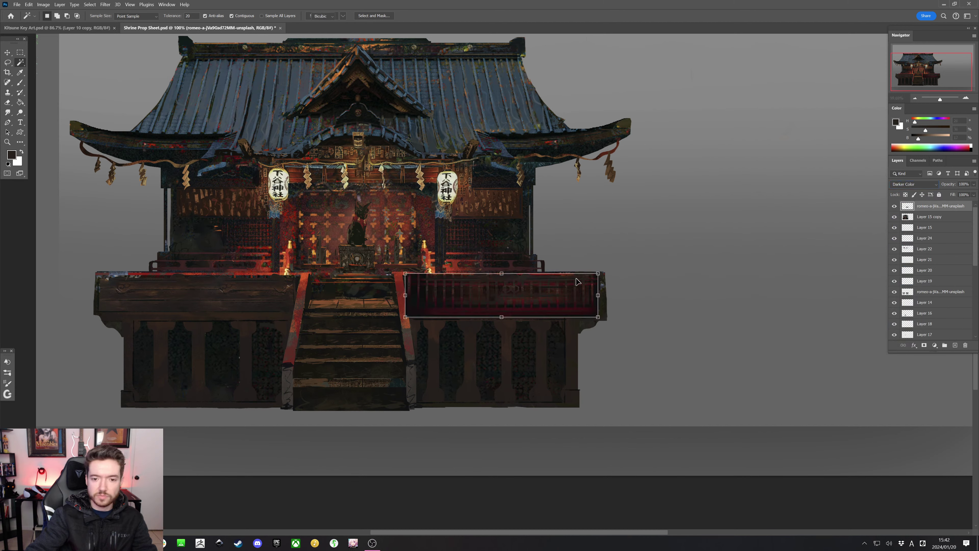
# Compare the shrine with and without the fence piece on the platform beam, and delete the fence layer
pyautogui.click(895, 206)
pyautogui.press('w')
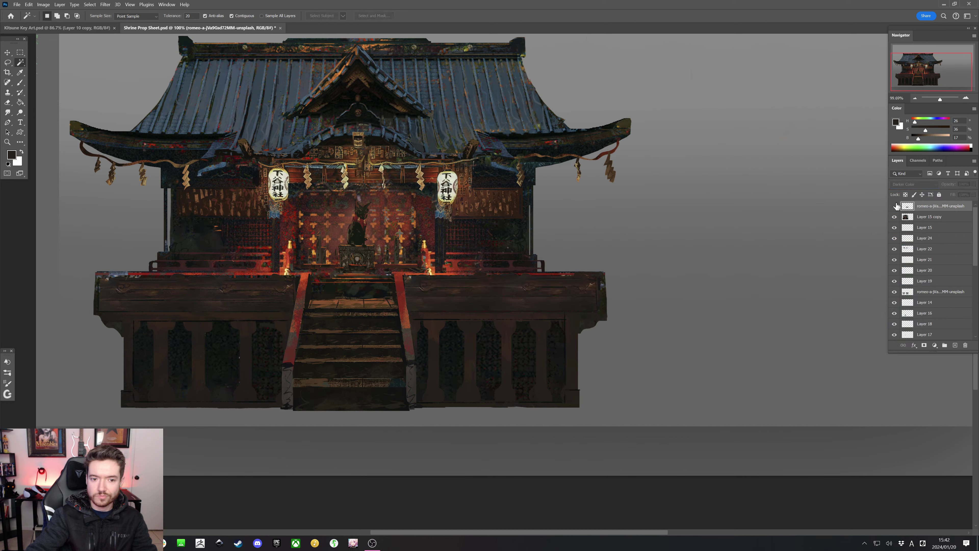
pyautogui.scroll(-5, 707, 219)
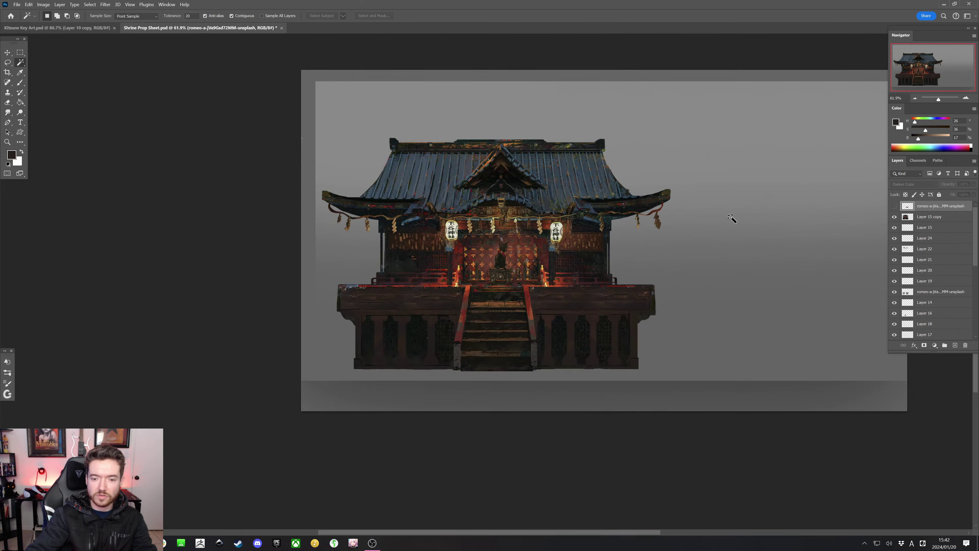
pyautogui.moveTo(732, 216); pyautogui.dragTo(670, 237)
pyautogui.click(895, 206)
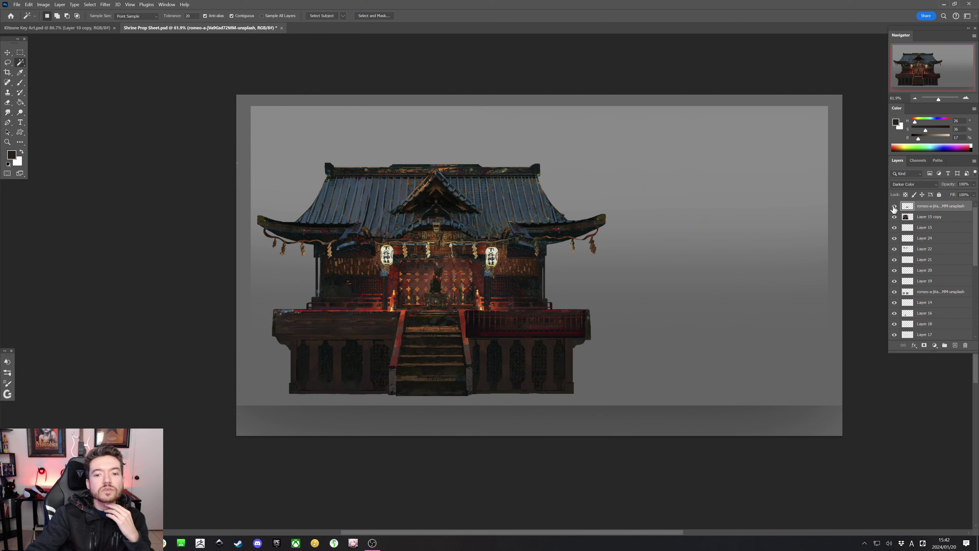
pyautogui.click(895, 206)
pyautogui.click(966, 345)
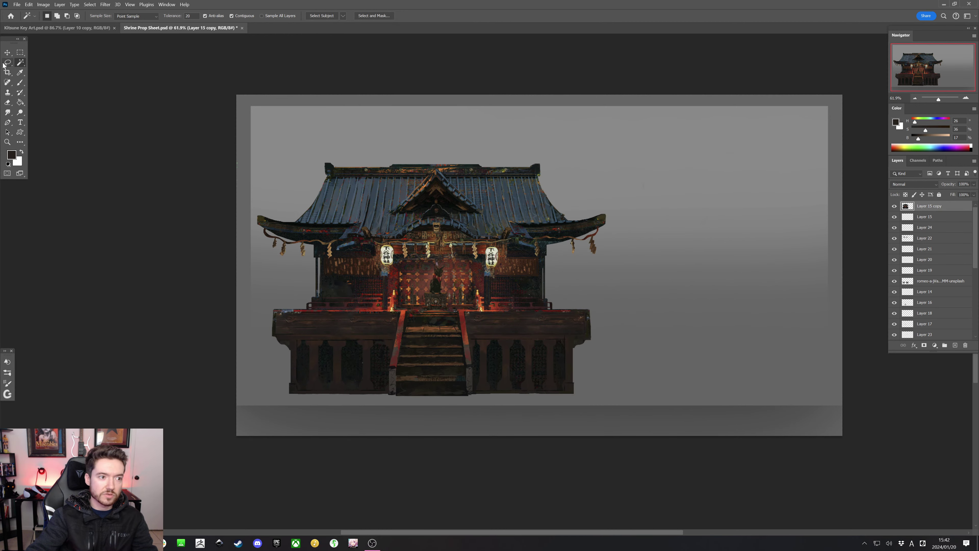
# Try brush strokes around the right end of the platform beam in the pale colour sampled from the right lantern
pyautogui.press('i')
pyautogui.press('b')
pyautogui.scroll(3, 535, 313)
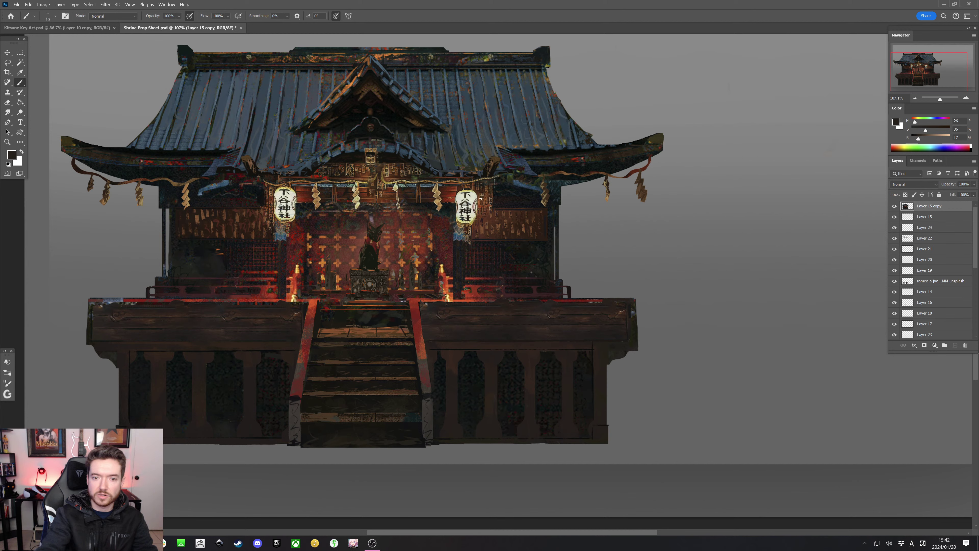
pyautogui.keyDown('alt'); pyautogui.click(478, 216); pyautogui.keyUp('alt')
pyautogui.press(']')
pyautogui.moveTo(637, 233)
pyautogui.mouseDown()
pyautogui.moveTo(617, 328)
pyautogui.moveTo(636, 235)
pyautogui.mouseUp()
pyautogui.hotkey('ctrl', 'z')
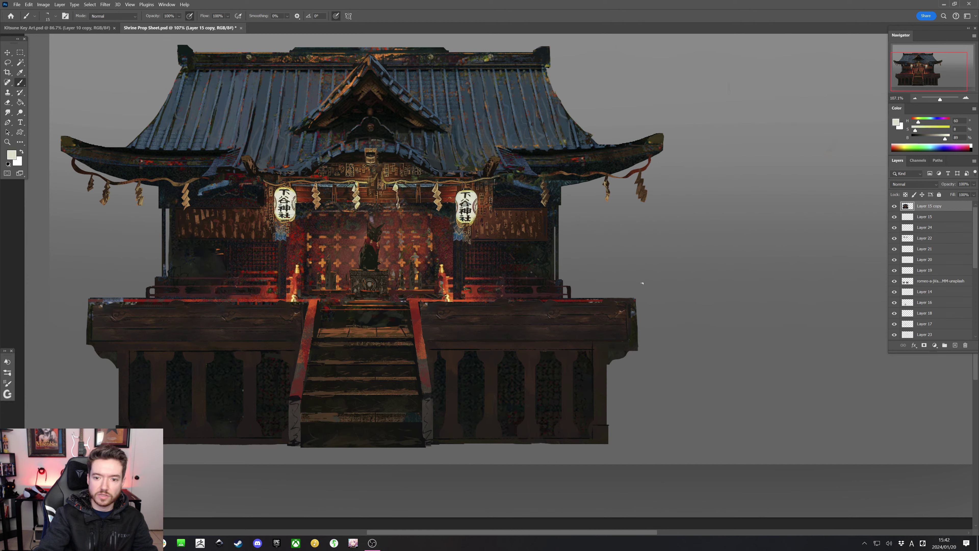
pyautogui.moveTo(642, 283); pyautogui.dragTo(629, 314)
pyautogui.hotkey('ctrl', 'z')
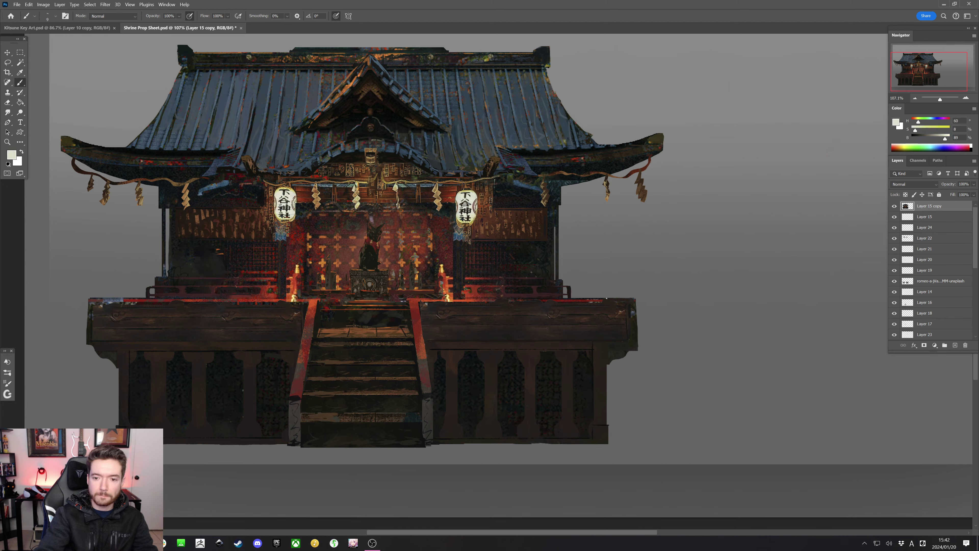
# Add raised, curved end caps on top of both ends of the platform beam by lassoing each shape and filling it
pyautogui.press('l')
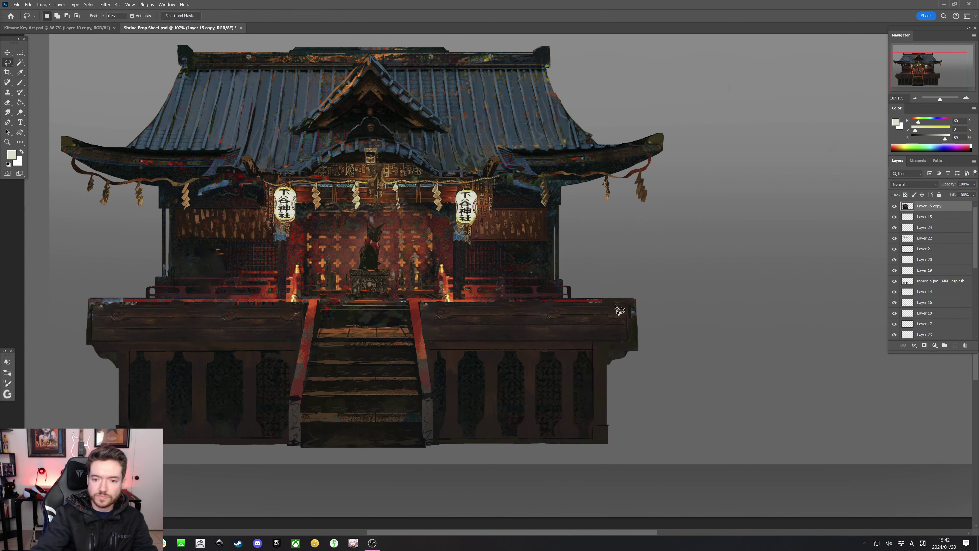
pyautogui.moveTo(604, 305)
pyautogui.mouseDown()
pyautogui.moveTo(631, 287)
pyautogui.moveTo(636, 309)
pyautogui.mouseUp()
pyautogui.hotkey('shift', 'BackSpace')
pyautogui.press('Return')
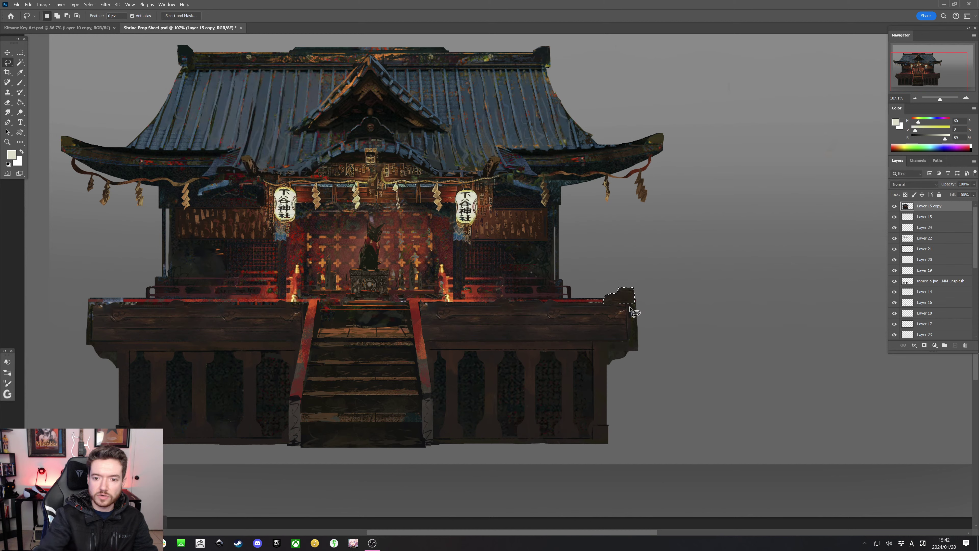
pyautogui.hotkey('ctrl', 'd')
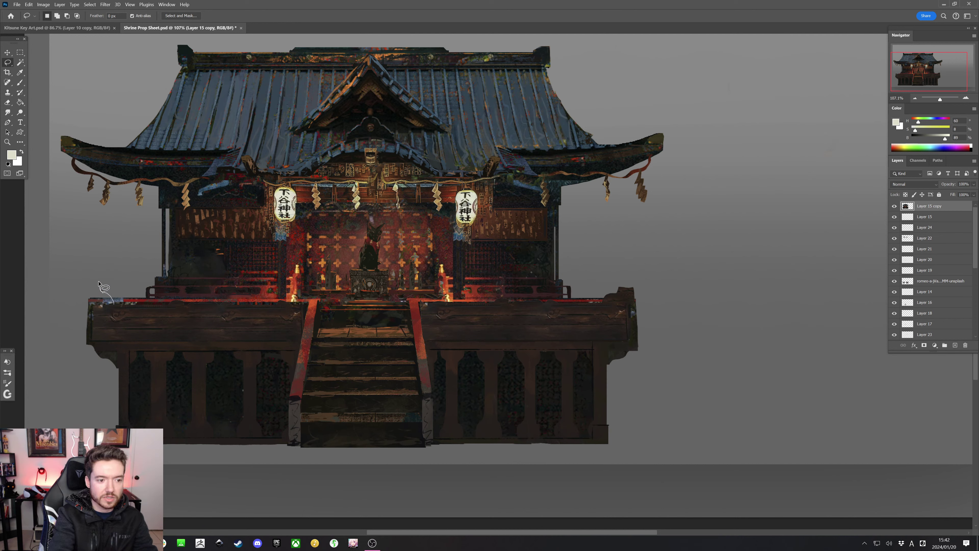
pyautogui.moveTo(118, 304)
pyautogui.mouseDown()
pyautogui.moveTo(104, 284)
pyautogui.moveTo(95, 307)
pyautogui.moveTo(118, 304)
pyautogui.mouseUp()
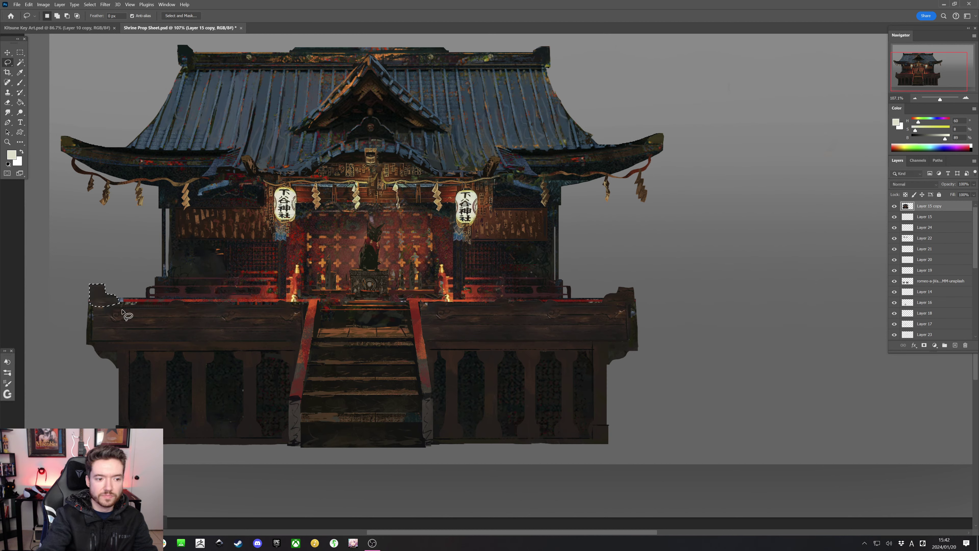
pyautogui.hotkey('ctrl', 'd')
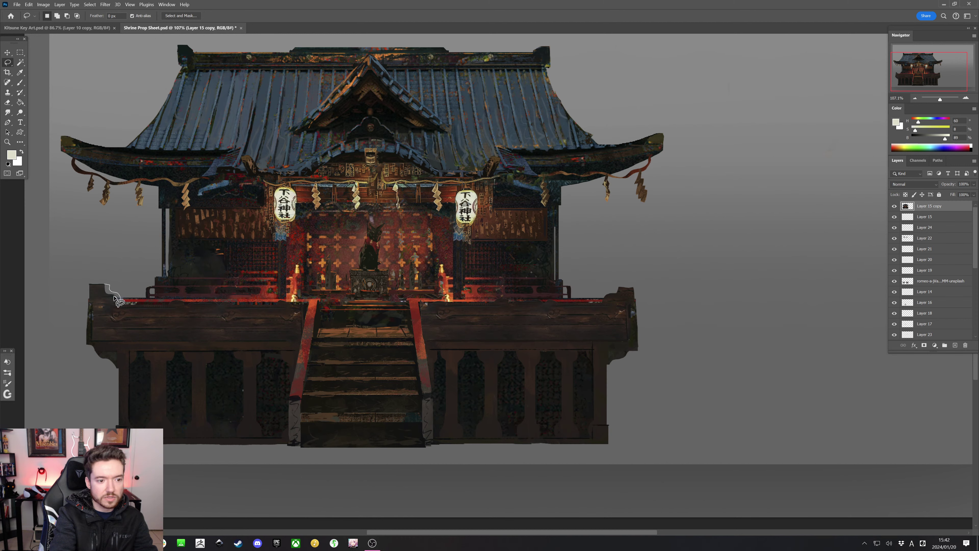
# Shade the inner curve of the left end cap inside a narrow lasso selection with a sampled dark colour
pyautogui.moveTo(116, 299); pyautogui.dragTo(103, 284)
pyautogui.press('b')
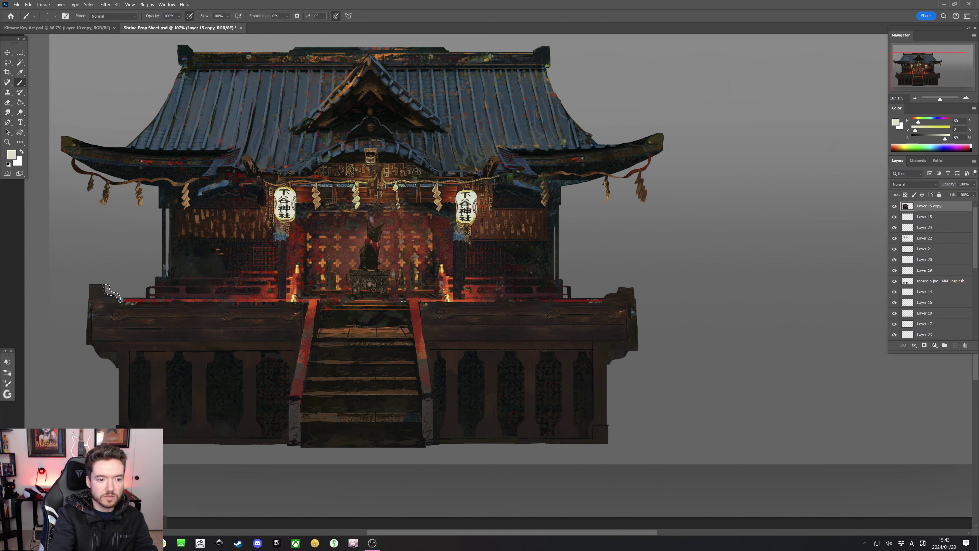
pyautogui.keyDown('alt'); pyautogui.click(85, 351); pyautogui.keyUp('alt')
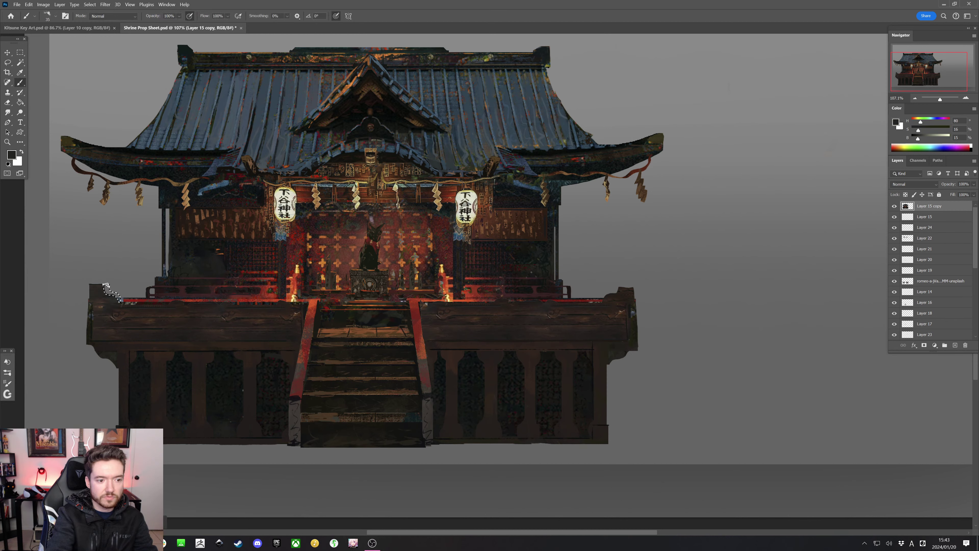
pyautogui.moveTo(119, 300); pyautogui.dragTo(108, 292)
pyautogui.hotkey('ctrl', 'd')
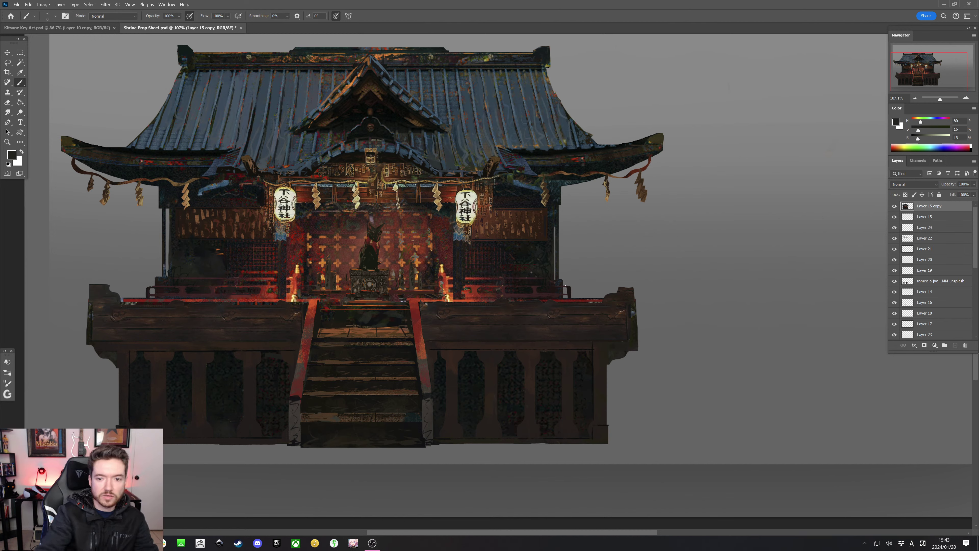
# Shade the right end cap's inner curve inside a narrow lasso selection with a smaller brush, and touch up its outline in sampled dark brown
pyautogui.press('l')
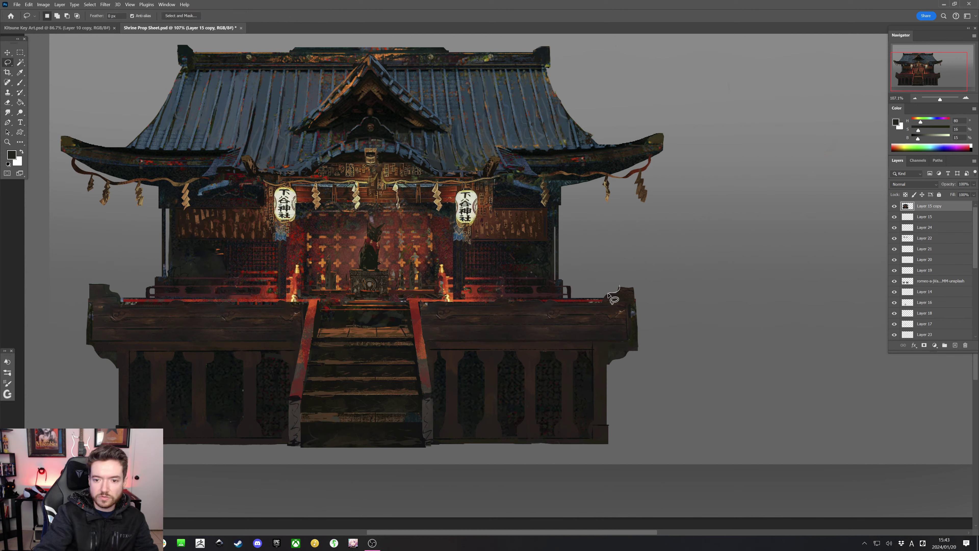
pyautogui.moveTo(600, 301); pyautogui.dragTo(620, 289)
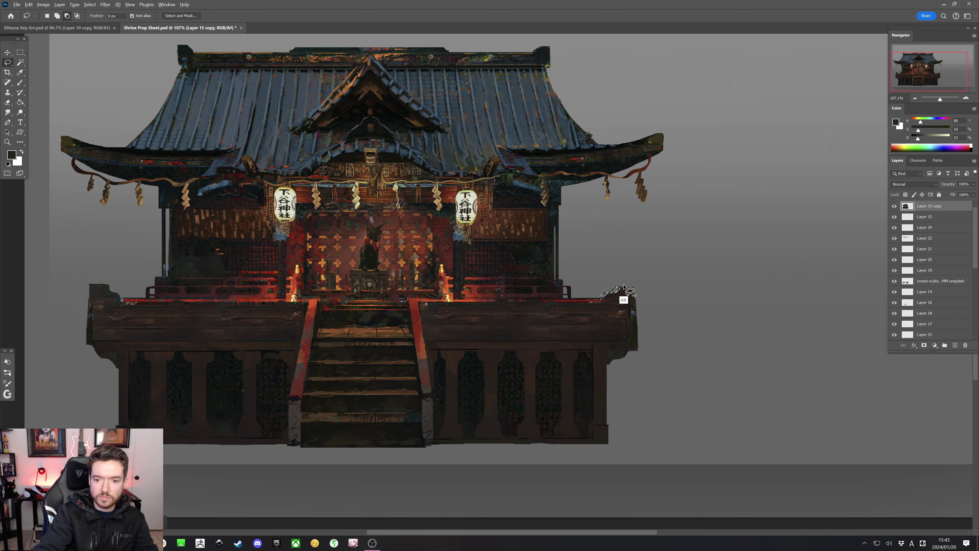
pyautogui.press('b')
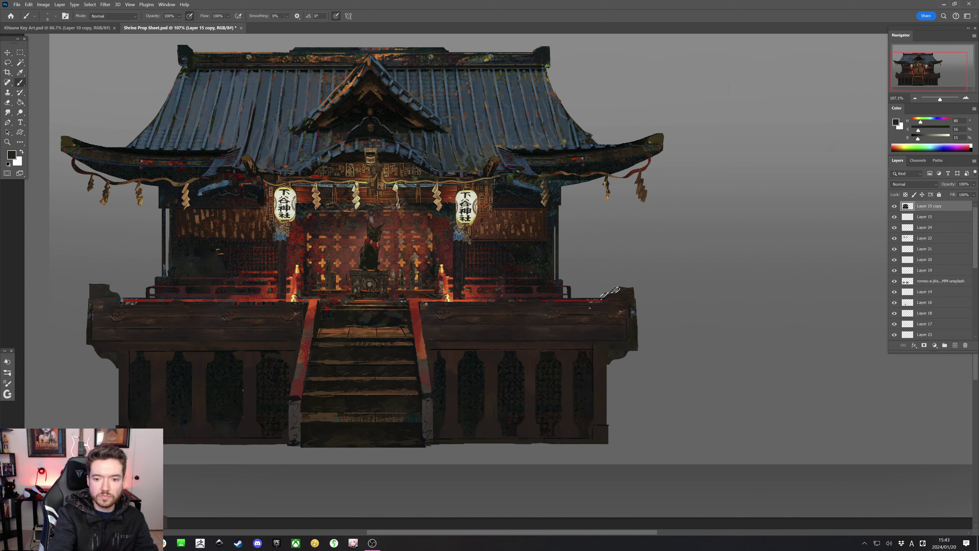
pyautogui.press('[')
pyautogui.press('[')
pyautogui.press('[')
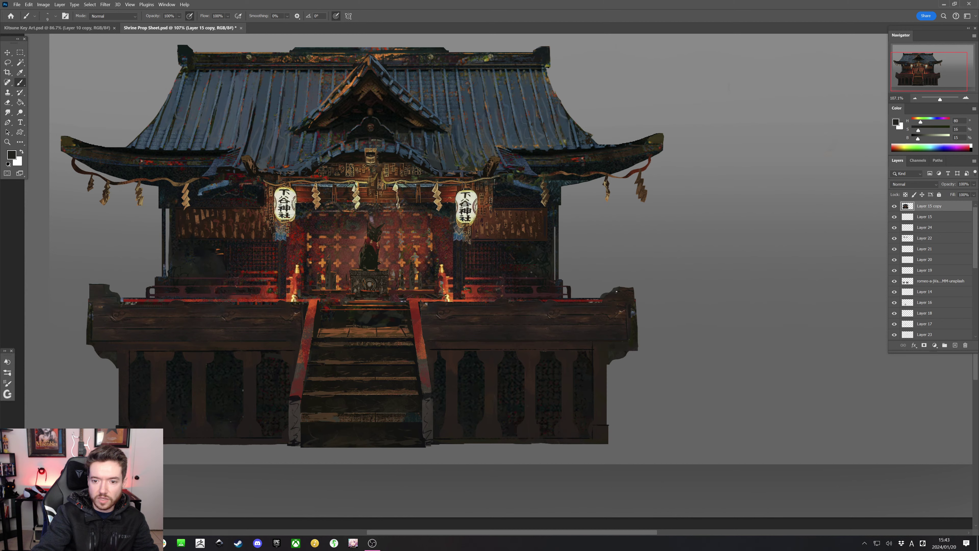
pyautogui.keyDown('alt'); pyautogui.click(623, 286); pyautogui.keyUp('alt')
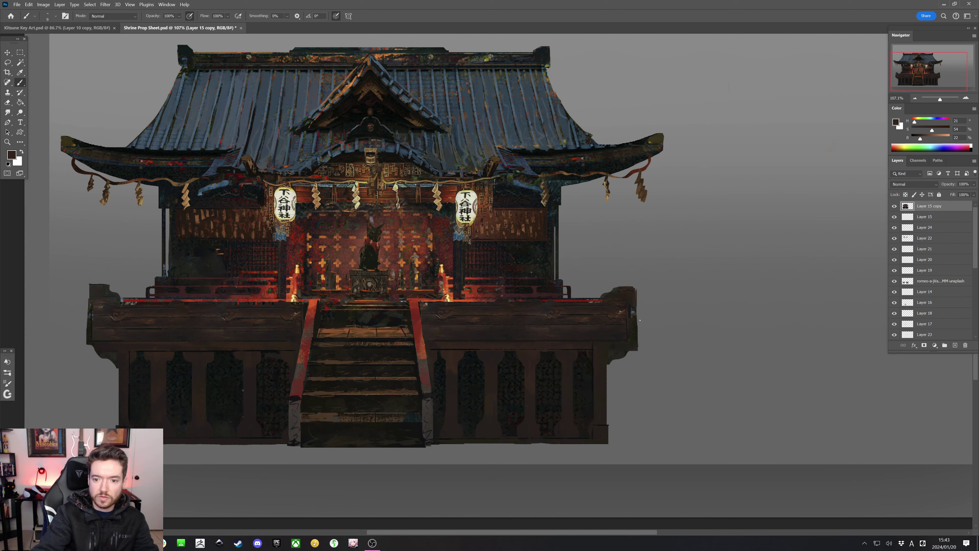
# Trim both platform beam ends straight by marquee-selecting the strips just outside them and clearing the overhang from the underlying layers
pyautogui.press('m')
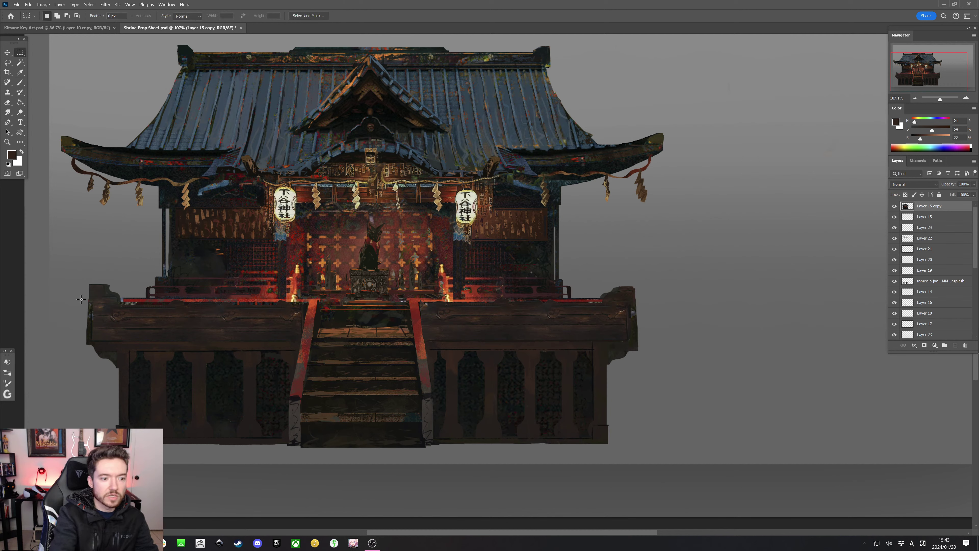
pyautogui.moveTo(71, 269); pyautogui.dragTo(89, 391)
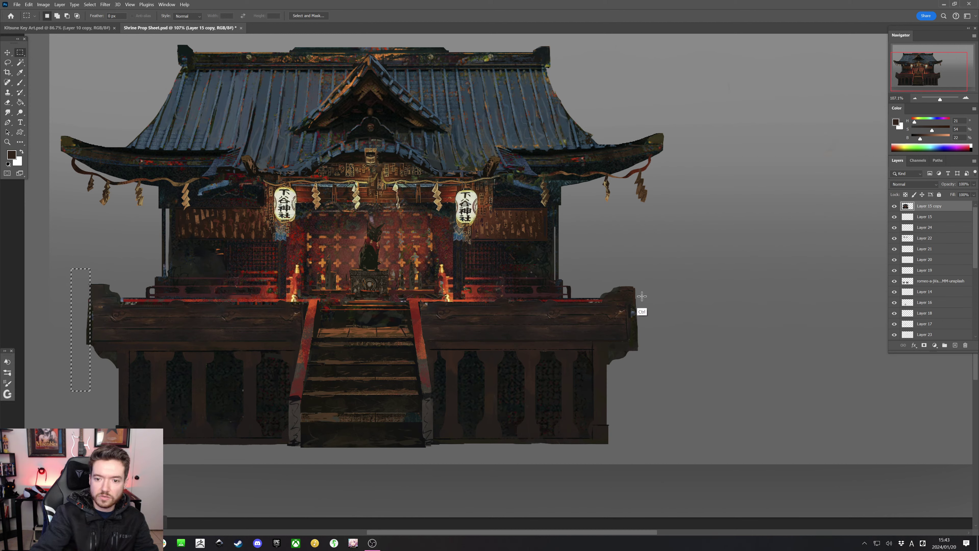
pyautogui.moveTo(654, 373); pyautogui.dragTo(654, 374)
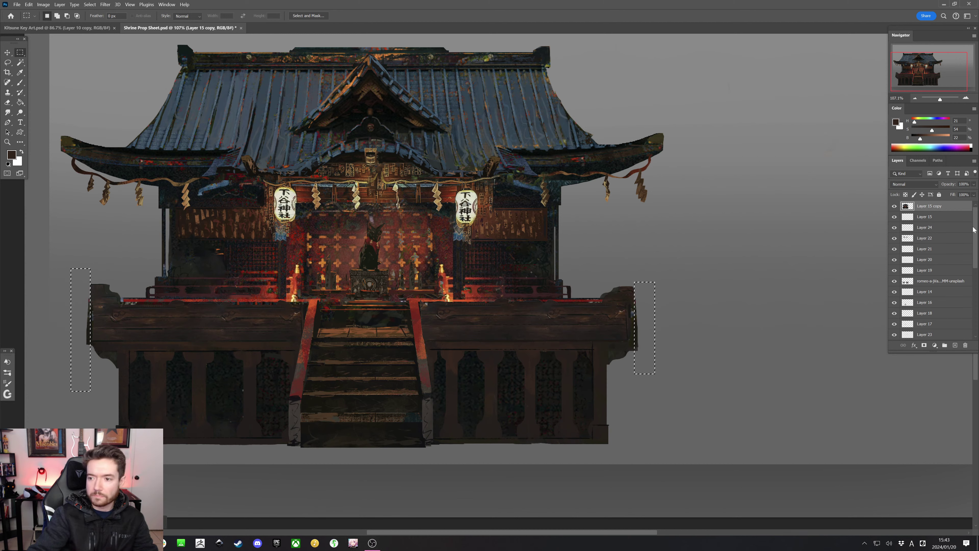
pyautogui.scroll(-3, 976, 240)
pyautogui.click(953, 313)
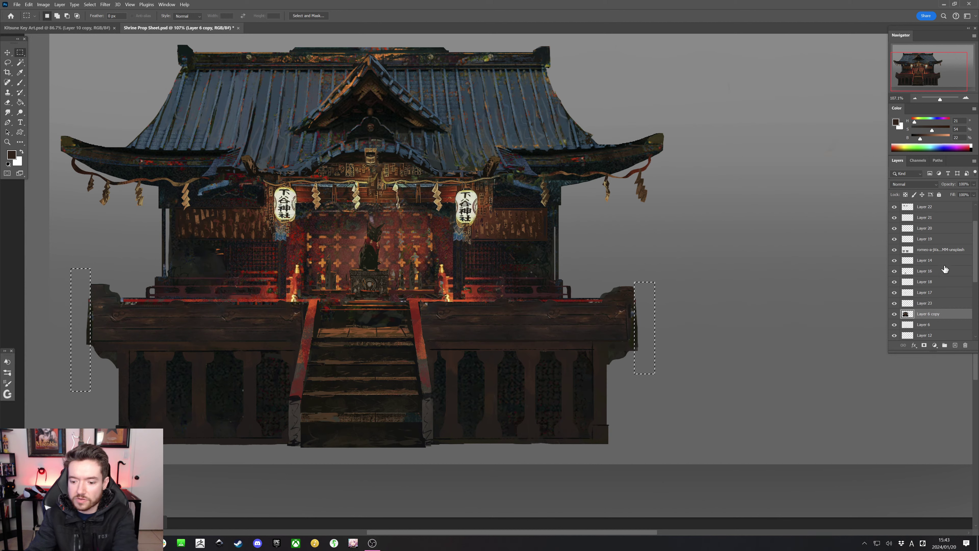
pyautogui.scroll(-5, 976, 248)
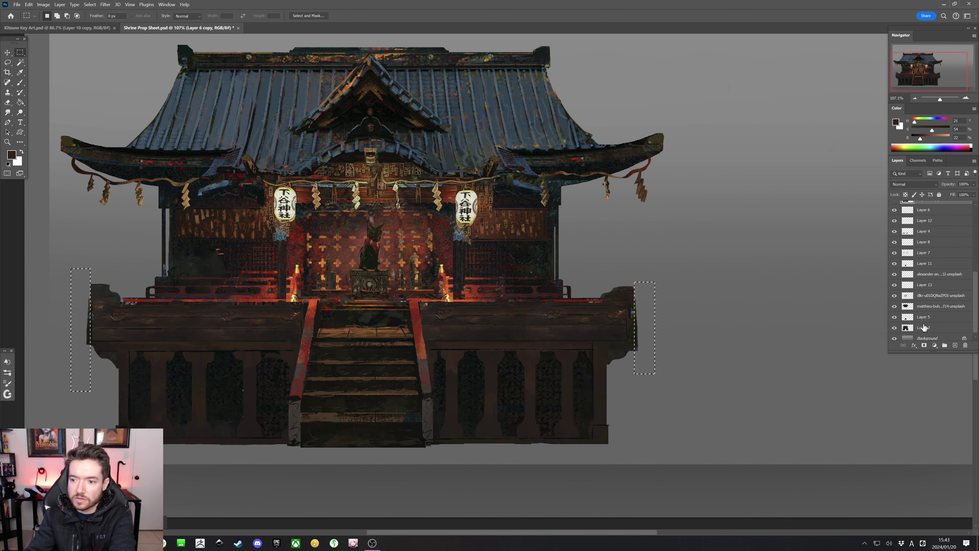
pyautogui.click(905, 328)
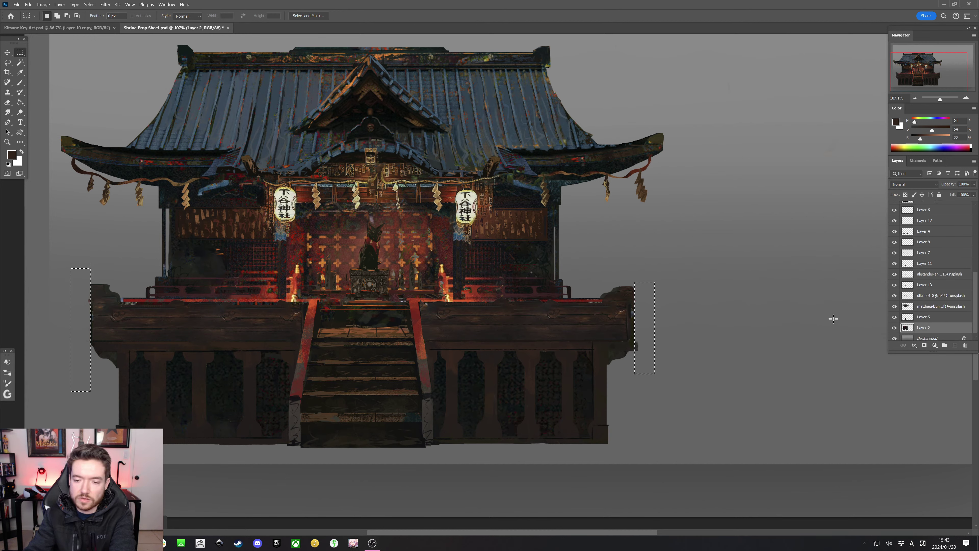
pyautogui.click(921, 317)
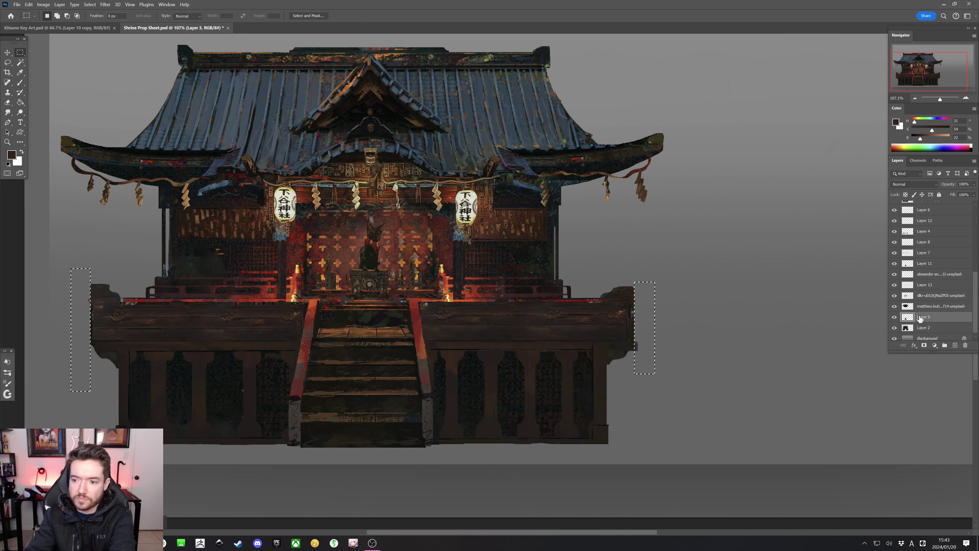
pyautogui.click(927, 296)
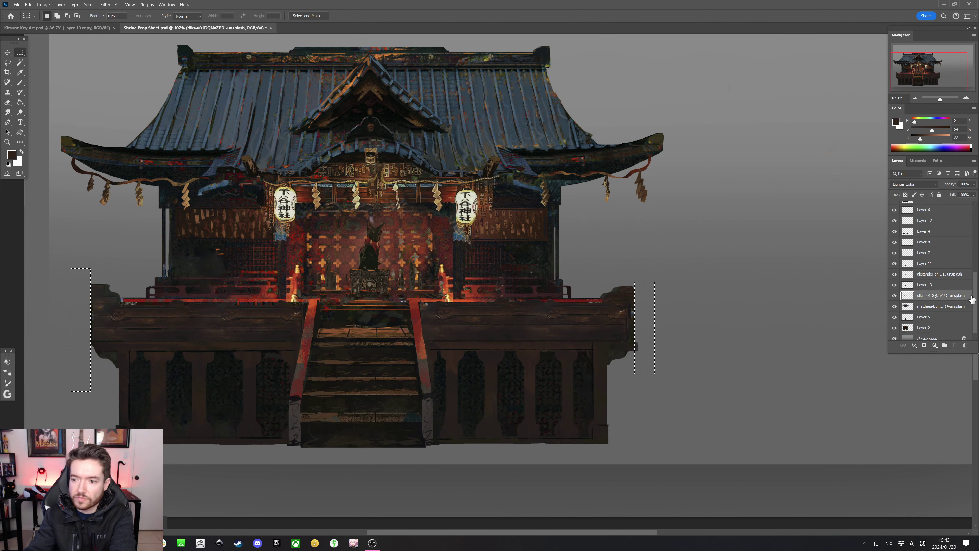
pyautogui.scroll(10, 956, 278)
pyautogui.click(928, 206)
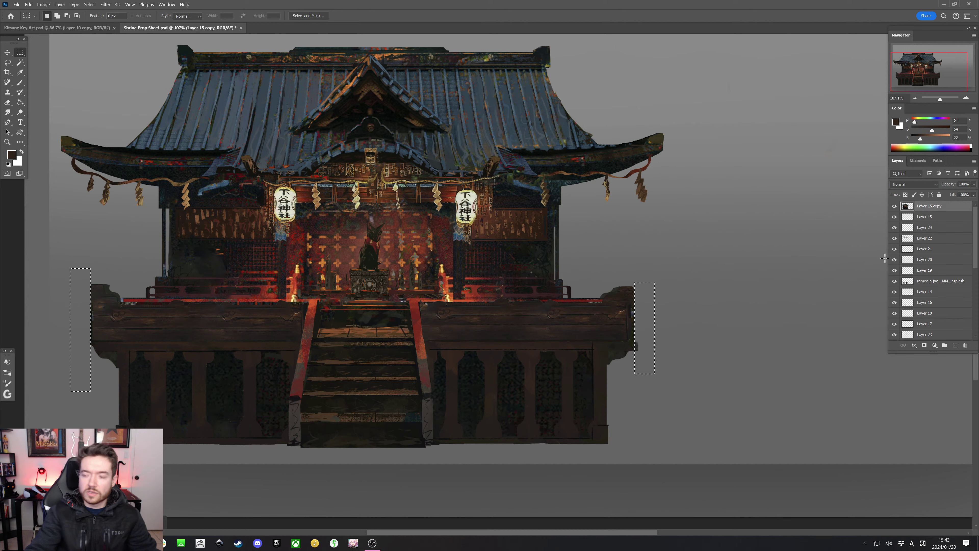
# Paint out the remaining overhang beyond the beam ends on Layer 15 copy with an enlarged brush in sampled background grey, and clear the selection
pyautogui.press('b')
pyautogui.keyDown('alt'); pyautogui.click(644, 345); pyautogui.keyUp('alt')
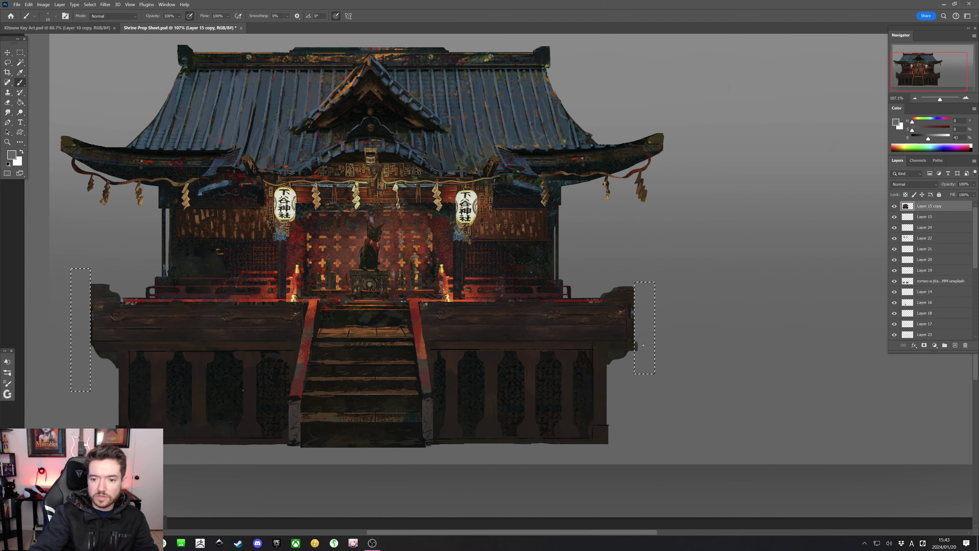
pyautogui.press(']')
pyautogui.press(']')
pyautogui.press(']')
pyautogui.press(']')
pyautogui.press(']')
pyautogui.press(']')
pyautogui.hotkey('ctrl', 'd')
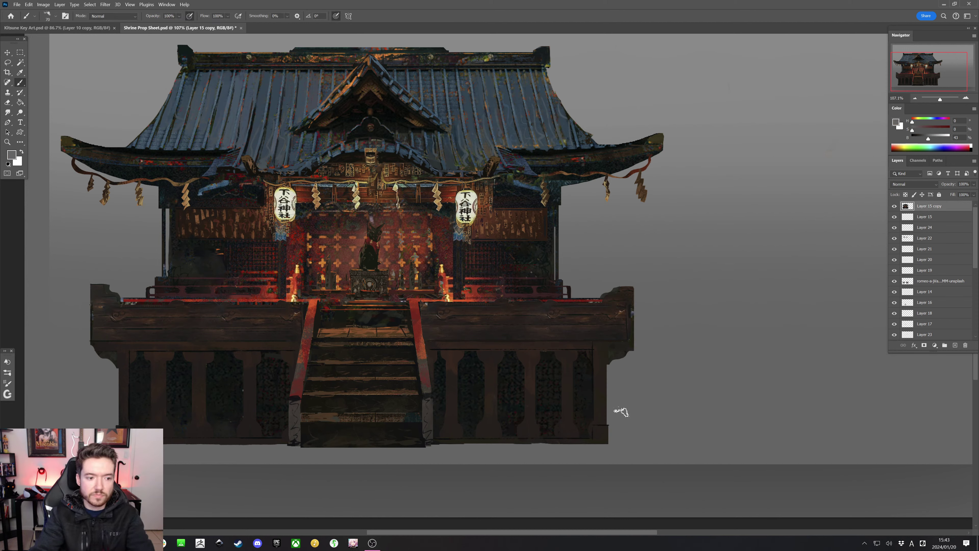
pyautogui.scroll(-3, 607, 343)
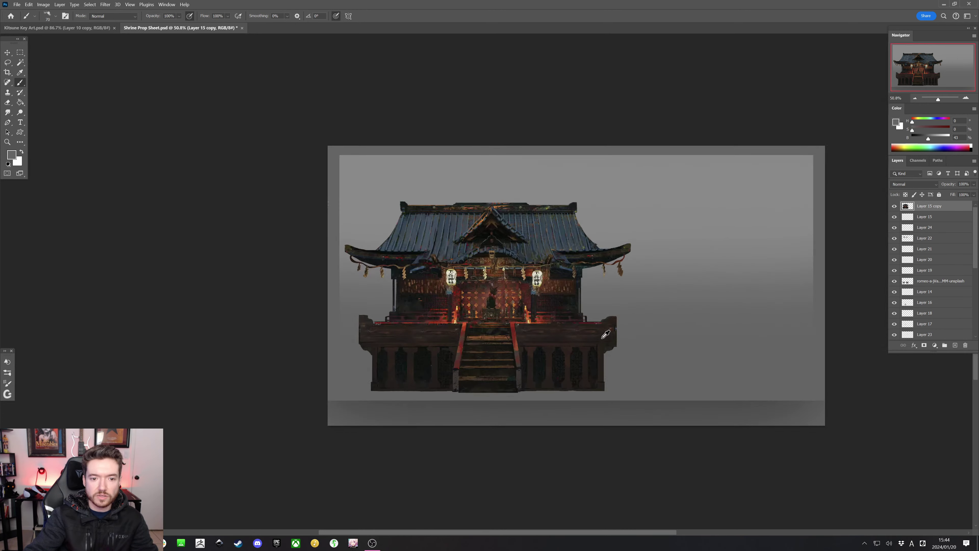
pyautogui.scroll(2, 604, 332)
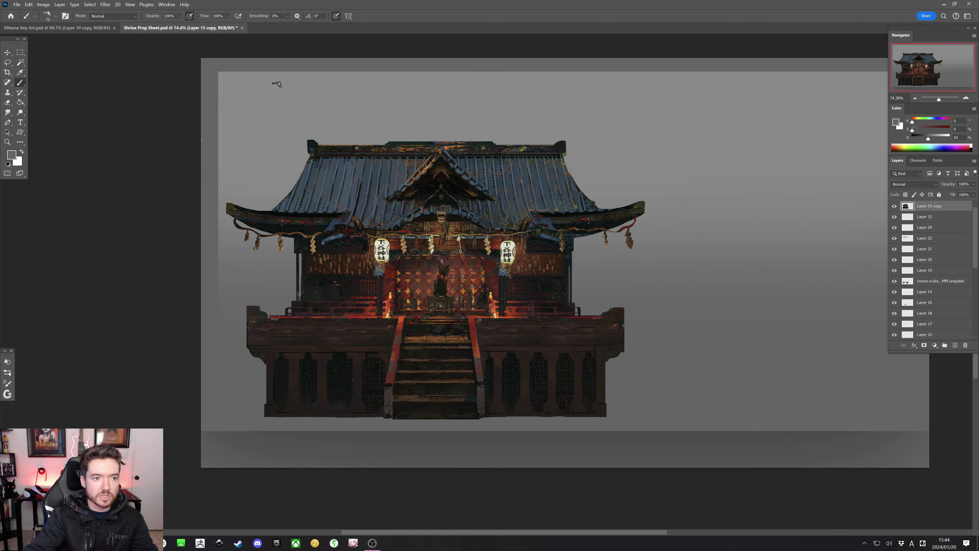
pyautogui.click(41, 4)
pyautogui.press('Escape')
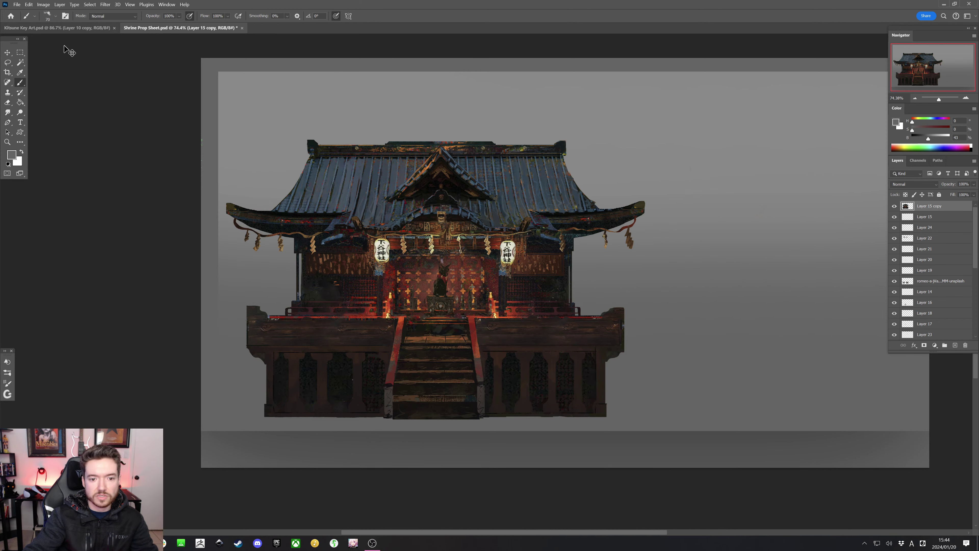
pyautogui.click(43, 4)
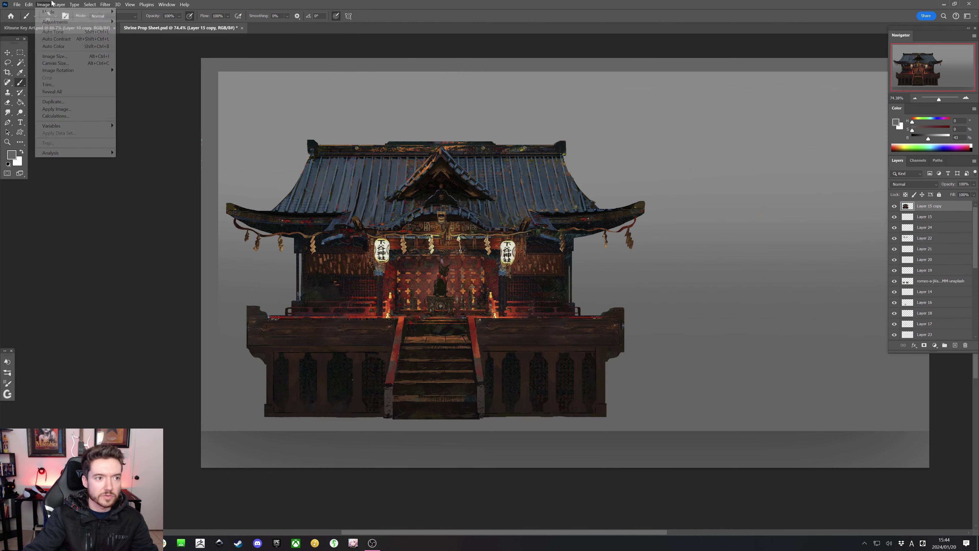
pyautogui.press('Escape')
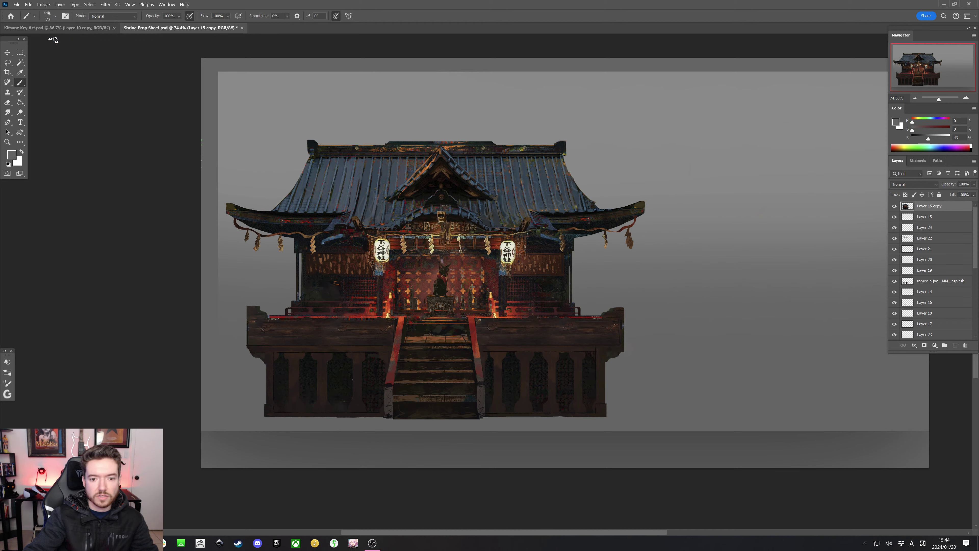
pyautogui.click(43, 4)
pyautogui.press('Escape')
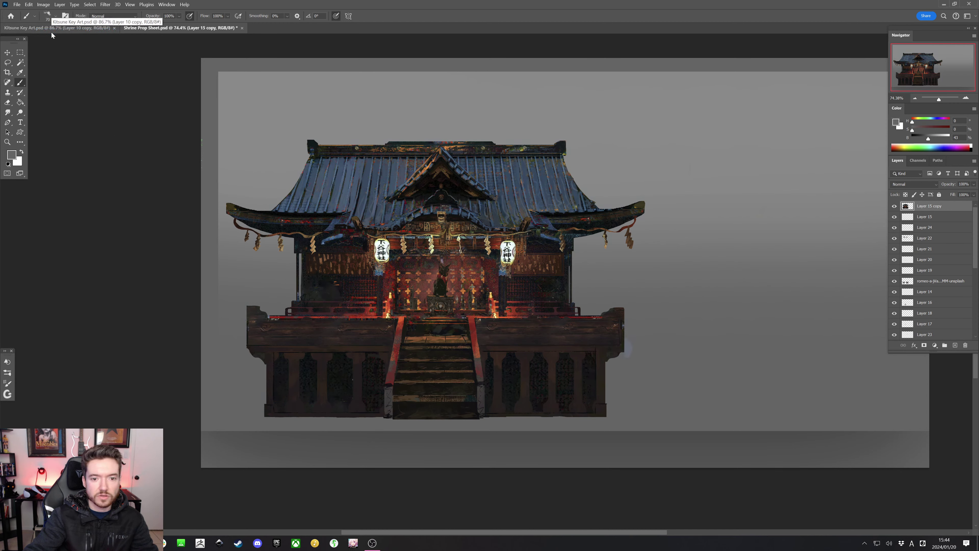
# Dodge the midtones of the platform and lower shrine at 19% exposure, using a large soft brush resized between passes
pyautogui.click(24, 112)
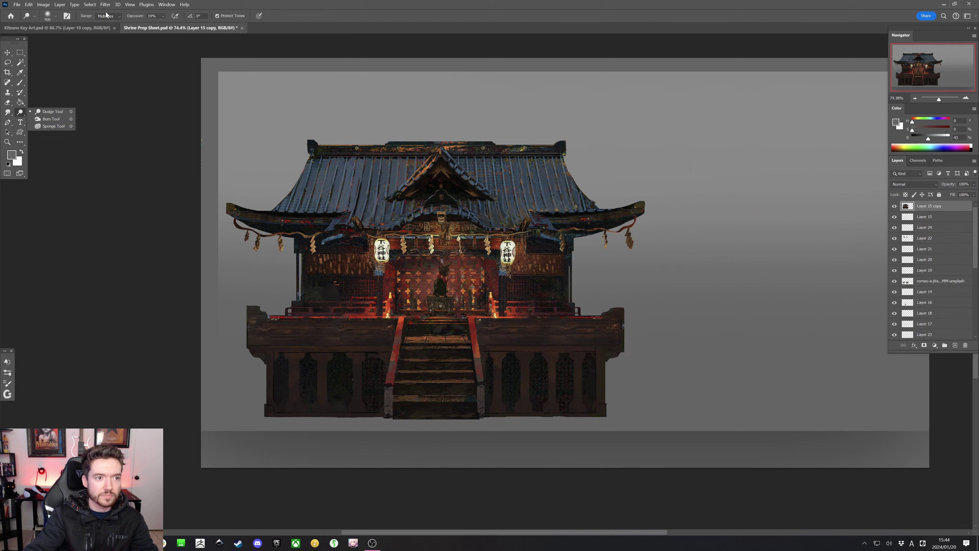
pyautogui.click(56, 113)
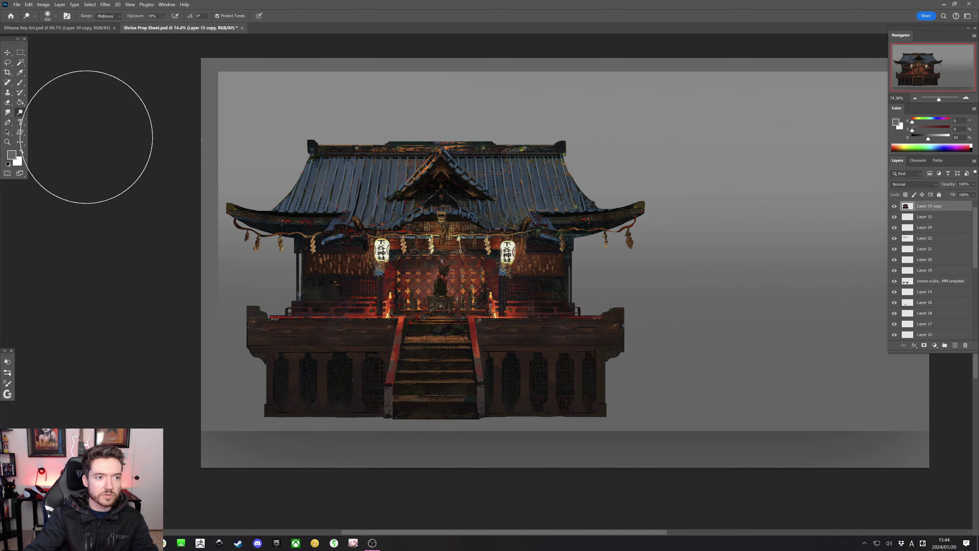
pyautogui.press(']')
pyautogui.press(']')
pyautogui.press(']')
pyautogui.press(']')
pyautogui.press(']')
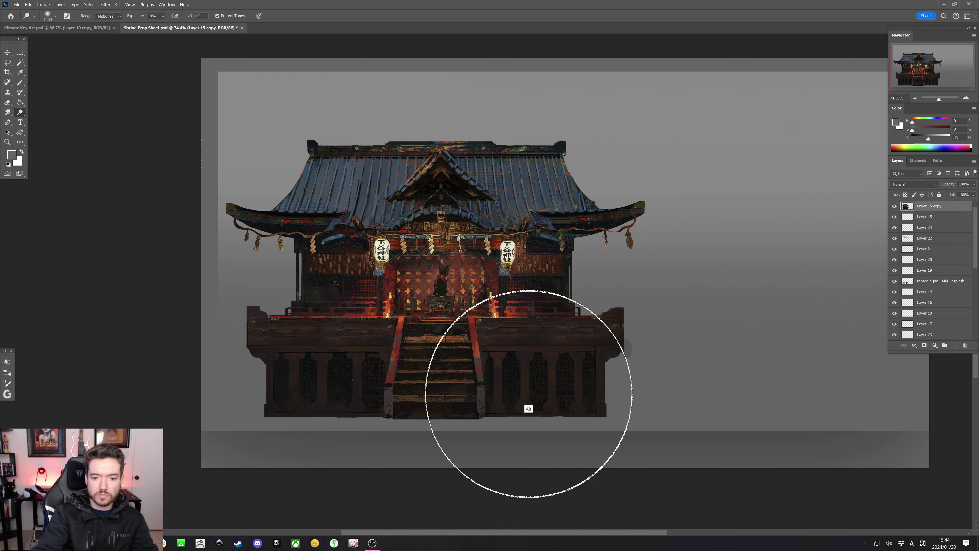
pyautogui.press('[')
pyautogui.press('[')
pyautogui.press('[')
pyautogui.press('[')
pyautogui.press('[')
pyautogui.press('[')
pyautogui.press('[')
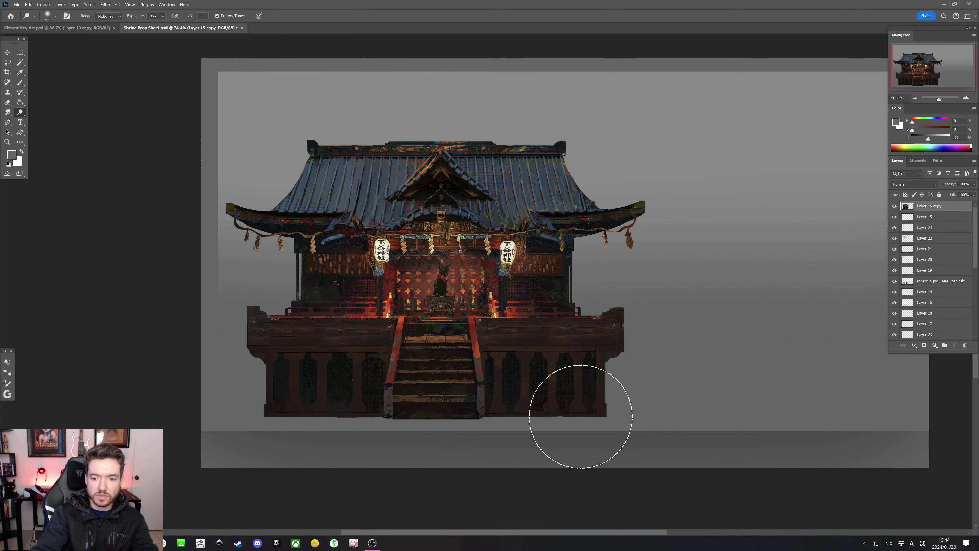
pyautogui.press(']')
pyautogui.press(']')
pyautogui.press(']')
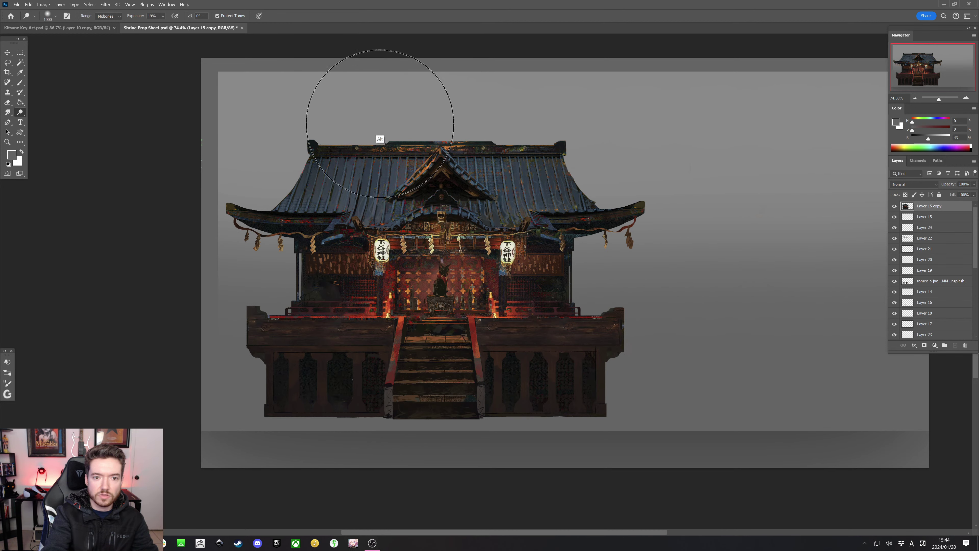
# Dodge the midtones around the central doorway and stairs with a smaller soft brush, enlarging it again for the wider areas
pyautogui.press('[')
pyautogui.press('[')
pyautogui.press('[')
pyautogui.press('[')
pyautogui.press('[')
pyautogui.press('[')
pyautogui.press('[')
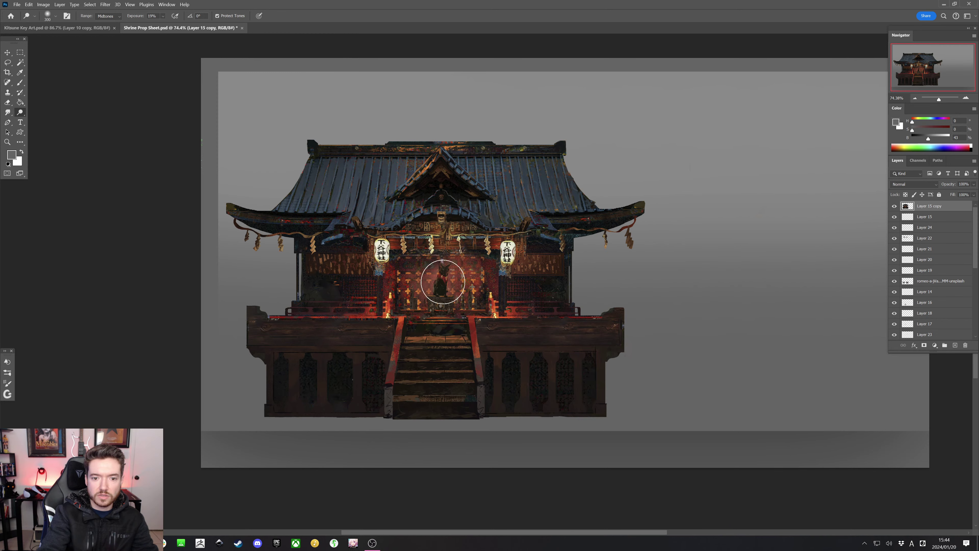
pyautogui.press(']')
pyautogui.press(']')
pyautogui.press(']')
pyautogui.press(']')
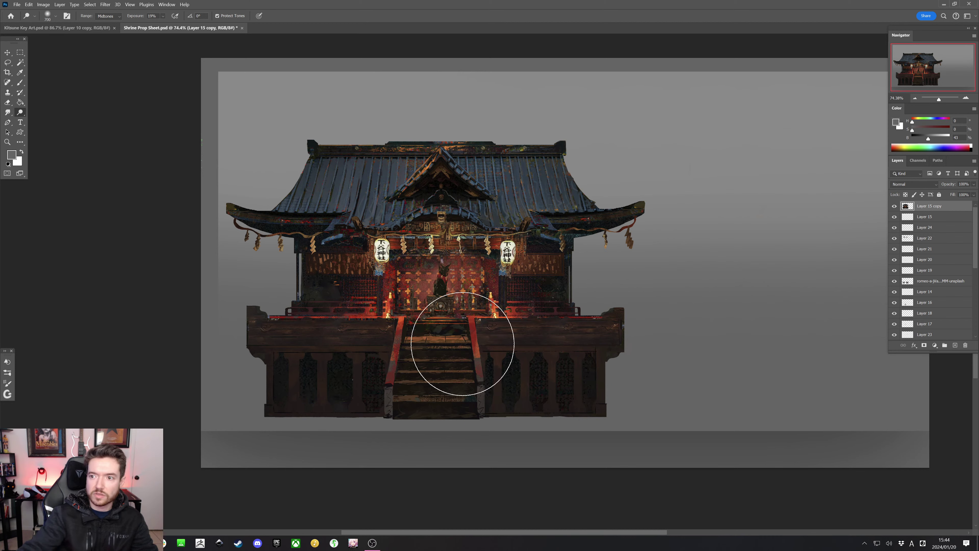
# Isolate Layer 15 copy by hiding the layers beneath it, and show the Background layer again
pyautogui.scroll(-5, 463, 344)
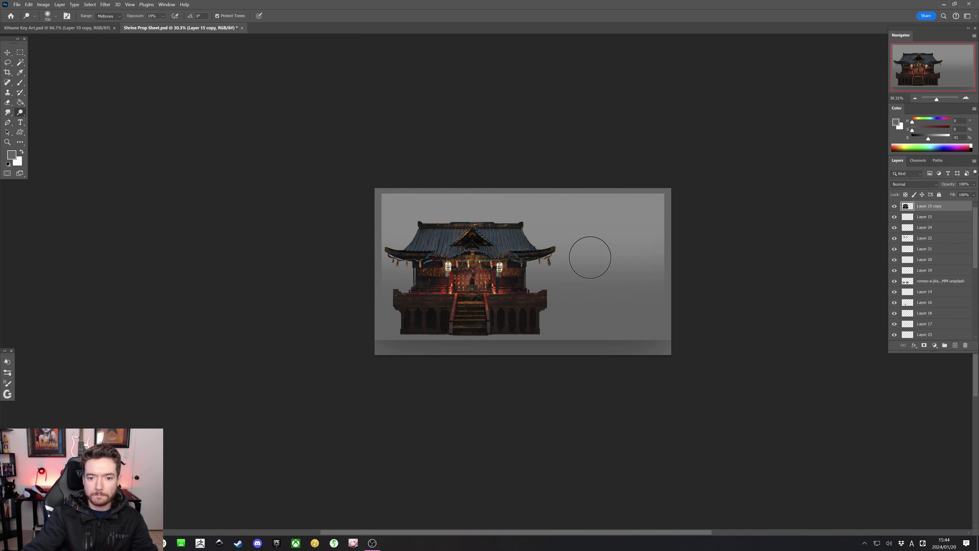
pyautogui.scroll(4, 591, 256)
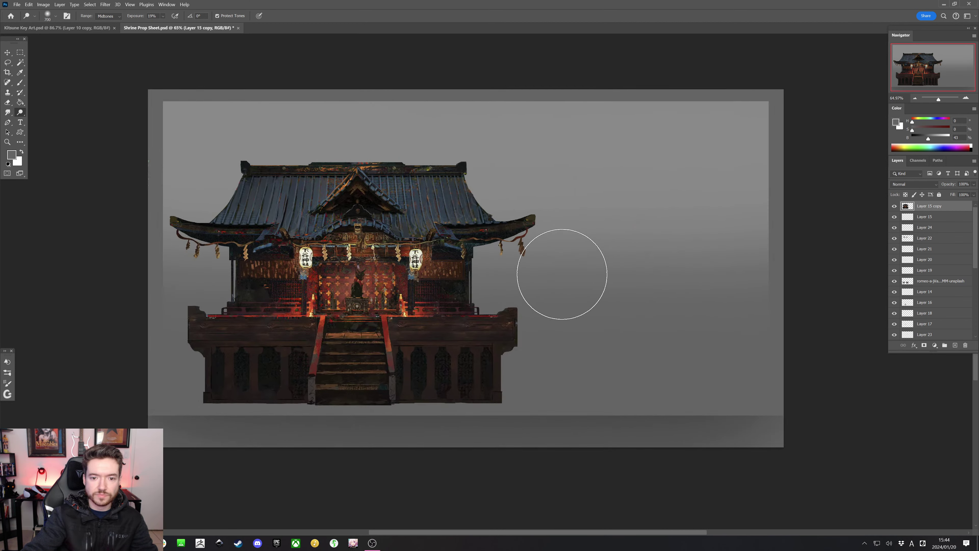
pyautogui.click(894, 206)
pyautogui.click(895, 206)
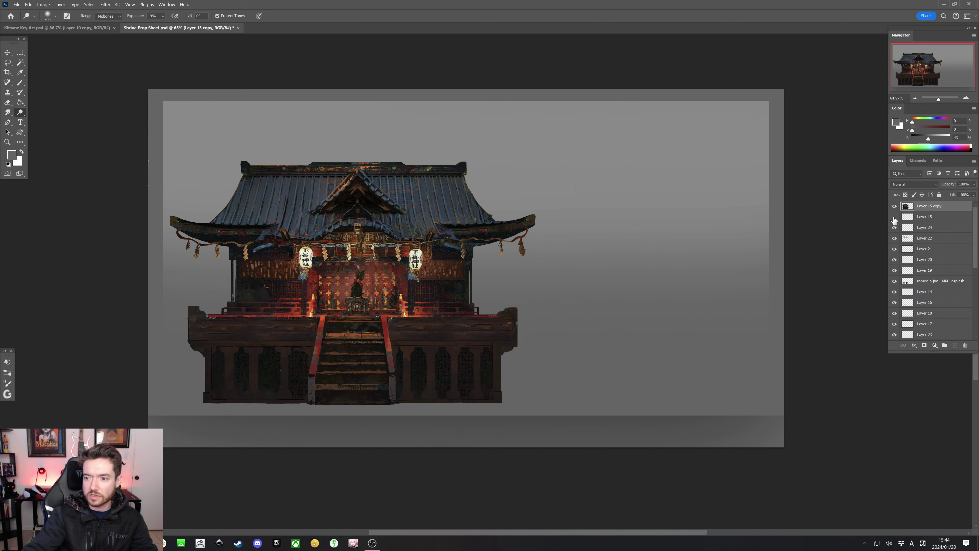
pyautogui.scroll(-10, 894, 301)
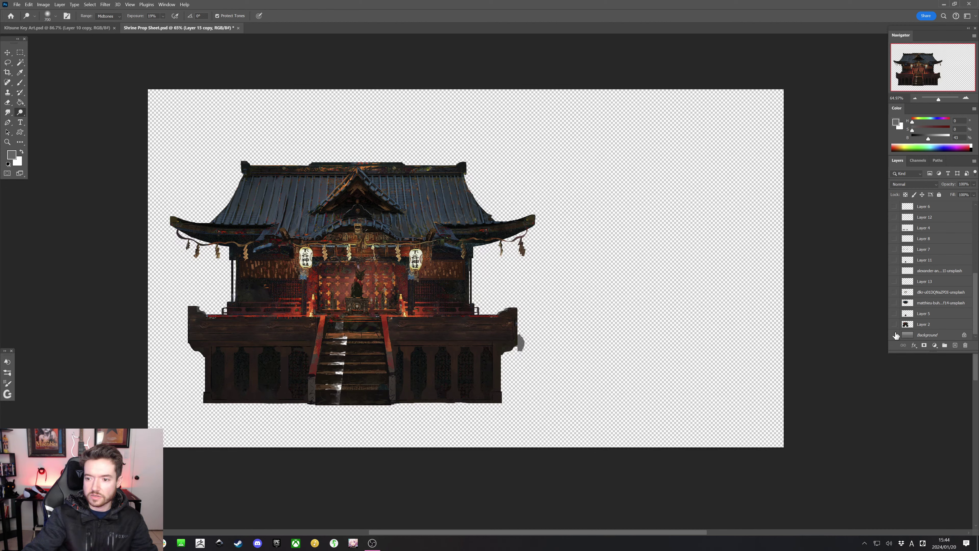
pyautogui.click(895, 334)
pyautogui.scroll(10, 907, 266)
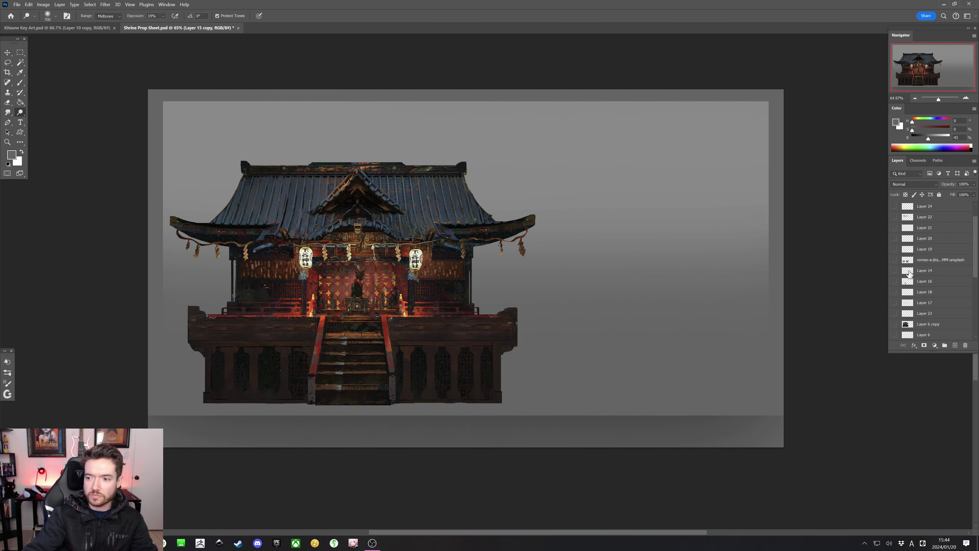
# Compare the shrine with and without Layer 15 copy by toggling its visibility, and show all other layers again
pyautogui.click(894, 208)
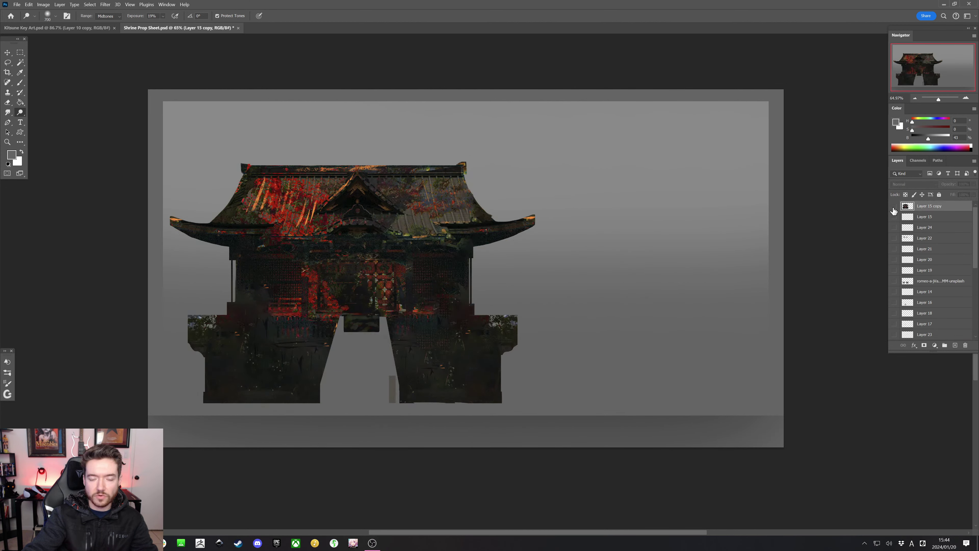
pyautogui.click(894, 207)
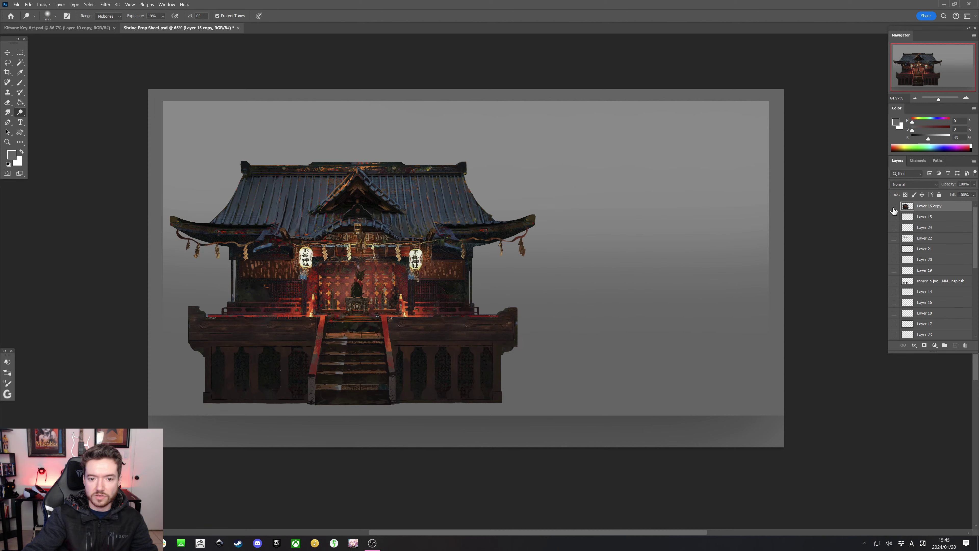
pyautogui.click(895, 208)
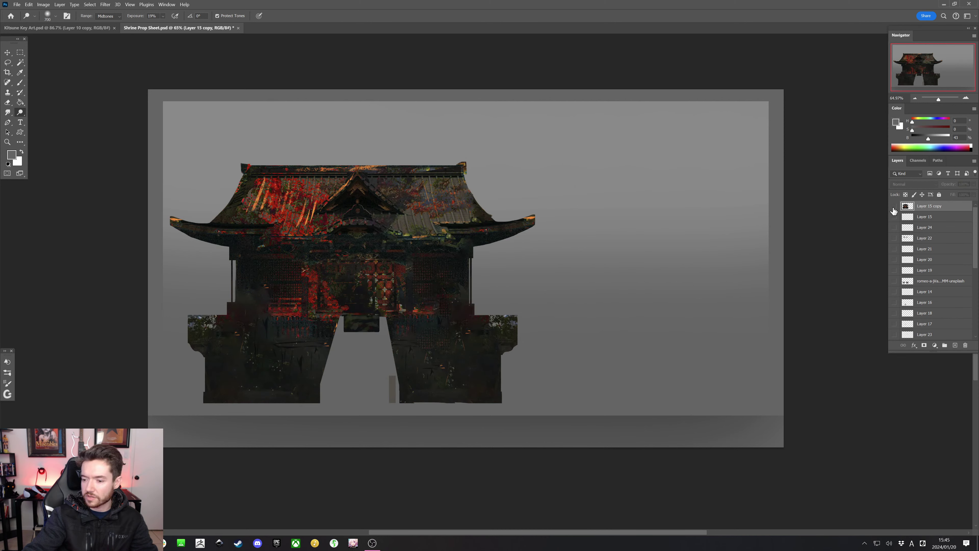
pyautogui.click(895, 208)
pyautogui.click(894, 209)
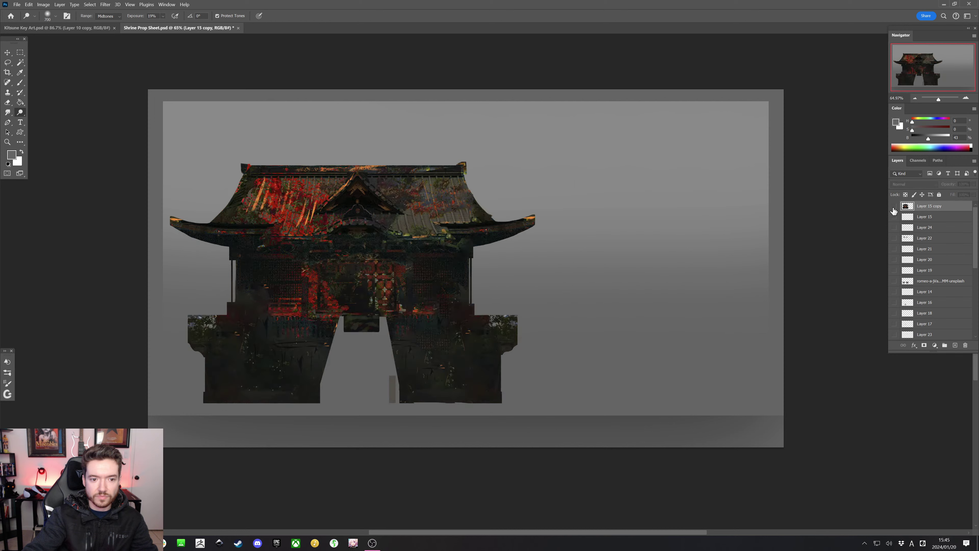
pyautogui.click(895, 209)
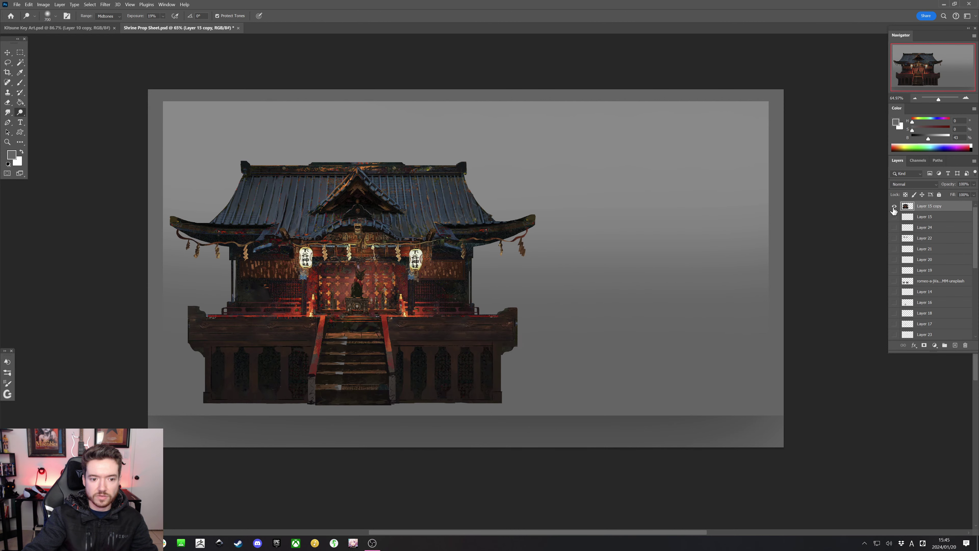
pyautogui.click(894, 209)
pyautogui.click(894, 208)
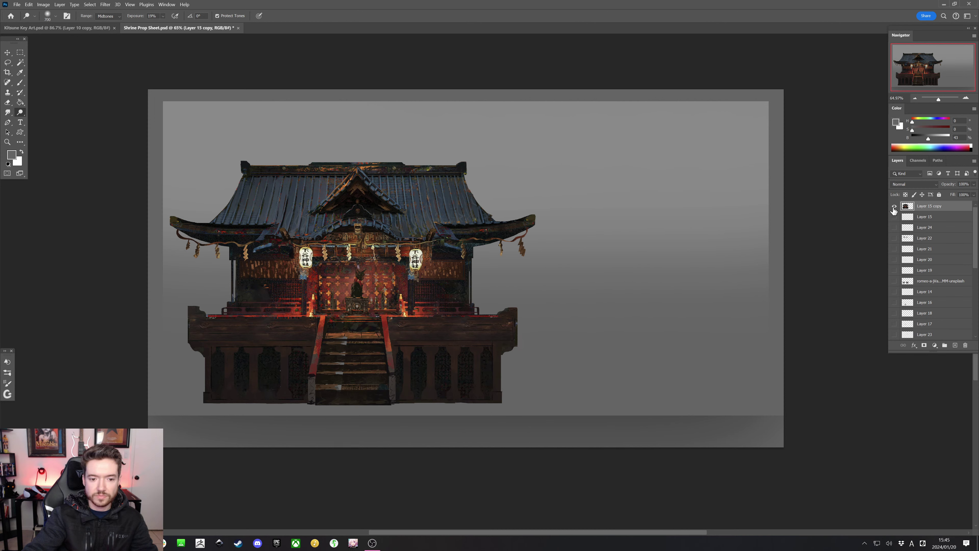
pyautogui.rightClick(894, 209)
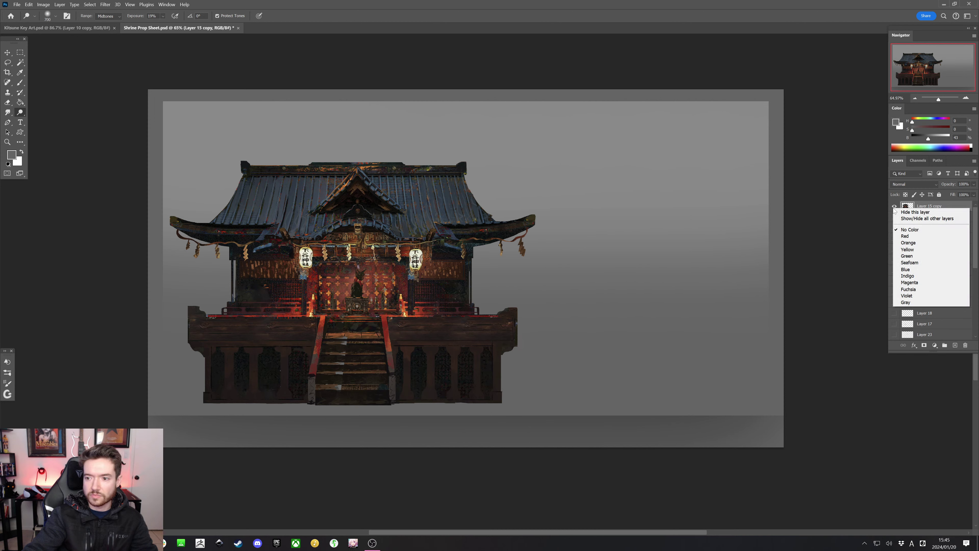
pyautogui.click(917, 221)
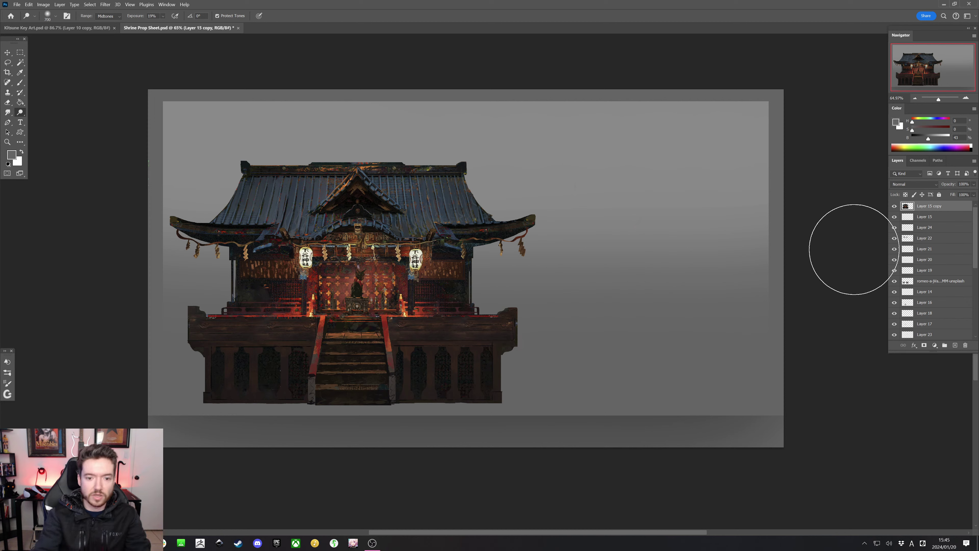
# Fill small lassoed patches of the dark lattice wall left of the entrance with Content-Aware, and clear the selection
pyautogui.click(8, 63)
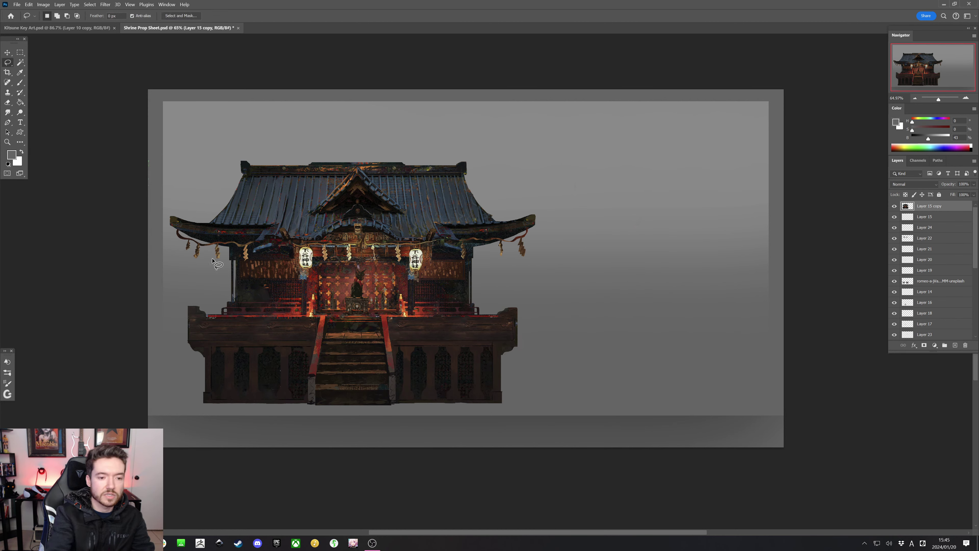
pyautogui.moveTo(266, 286)
pyautogui.mouseDown()
pyautogui.moveTo(242, 299)
pyautogui.moveTo(268, 291)
pyautogui.mouseUp()
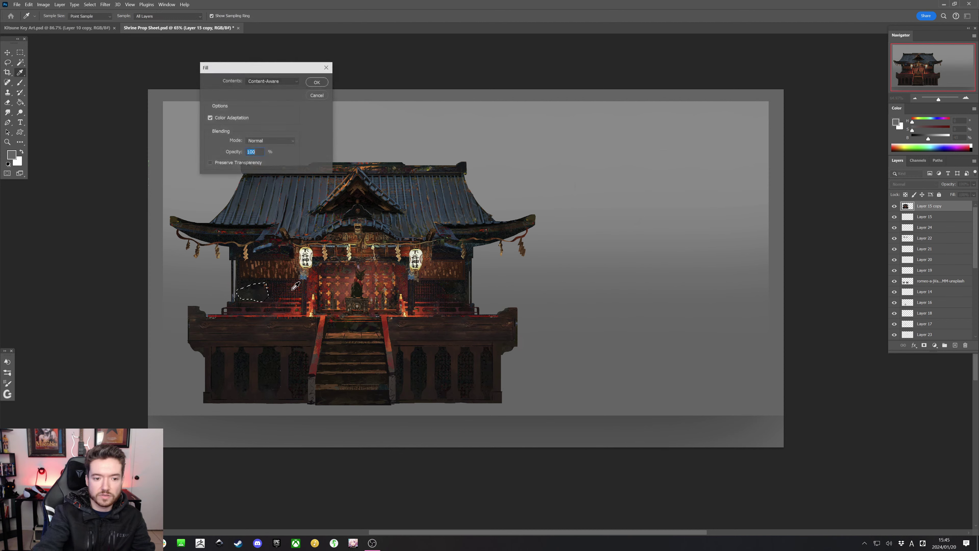
pyautogui.hotkey('ctrl', 'd')
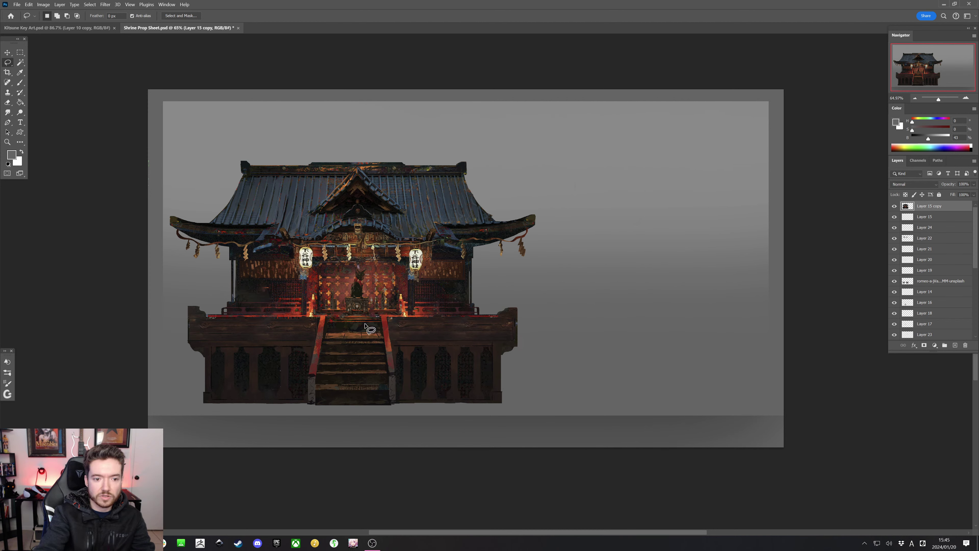
pyautogui.moveTo(269, 288)
pyautogui.mouseDown()
pyautogui.moveTo(237, 298)
pyautogui.moveTo(279, 305)
pyautogui.mouseUp()
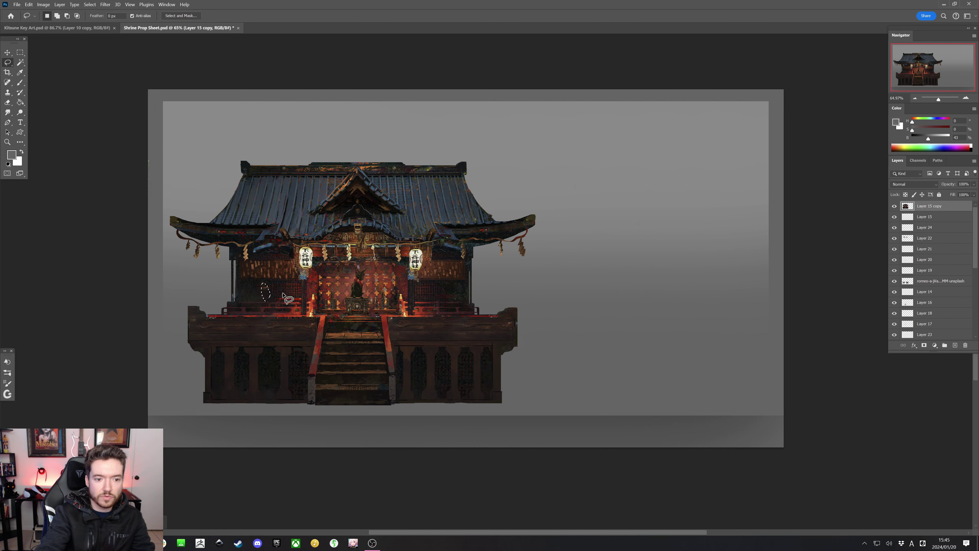
pyautogui.hotkey('shift', 'BackSpace')
pyautogui.press('Return')
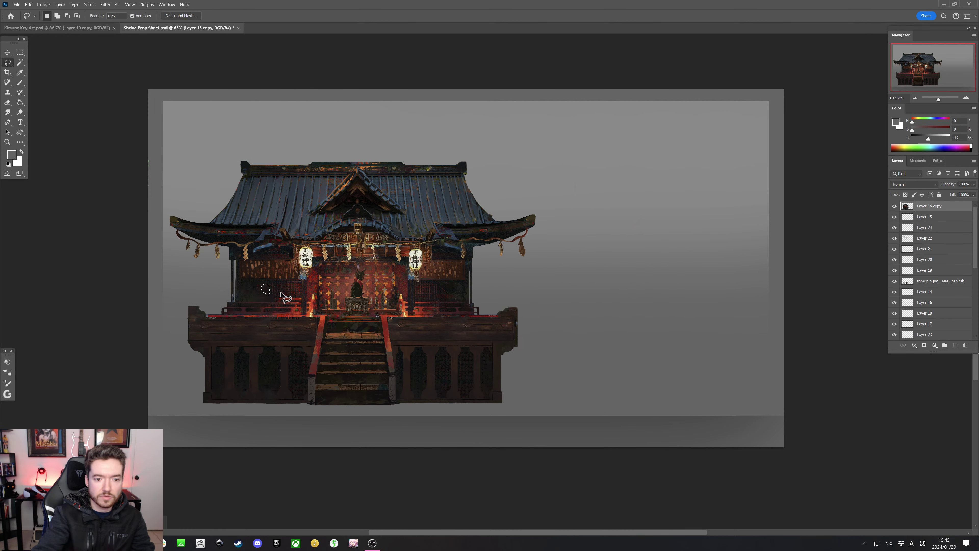
pyautogui.moveTo(273, 290)
pyautogui.mouseDown()
pyautogui.moveTo(233, 296)
pyautogui.moveTo(276, 303)
pyautogui.mouseUp()
pyautogui.hotkey('shift', 'BackSpace')
pyautogui.press('Return')
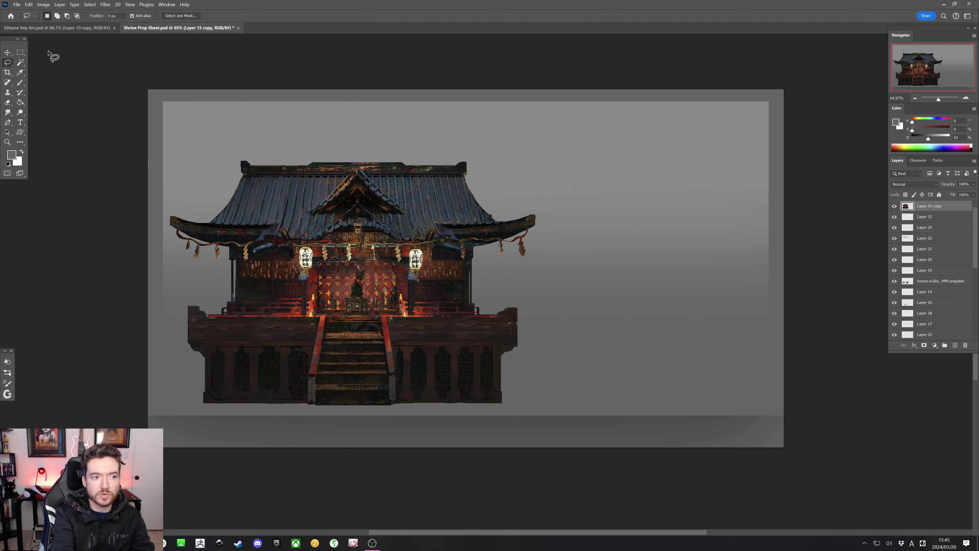
pyautogui.press('m')
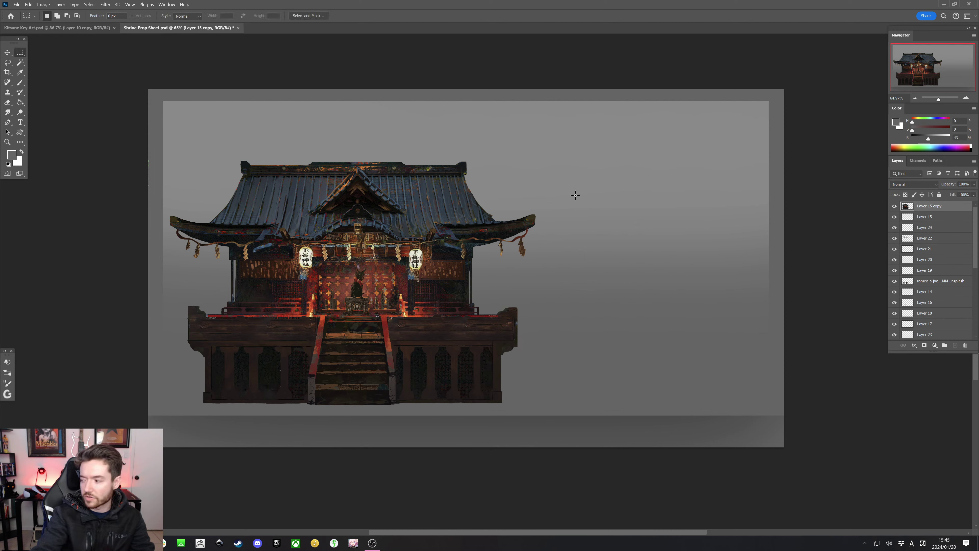
pyautogui.moveTo(576, 155); pyautogui.dragTo(711, 380)
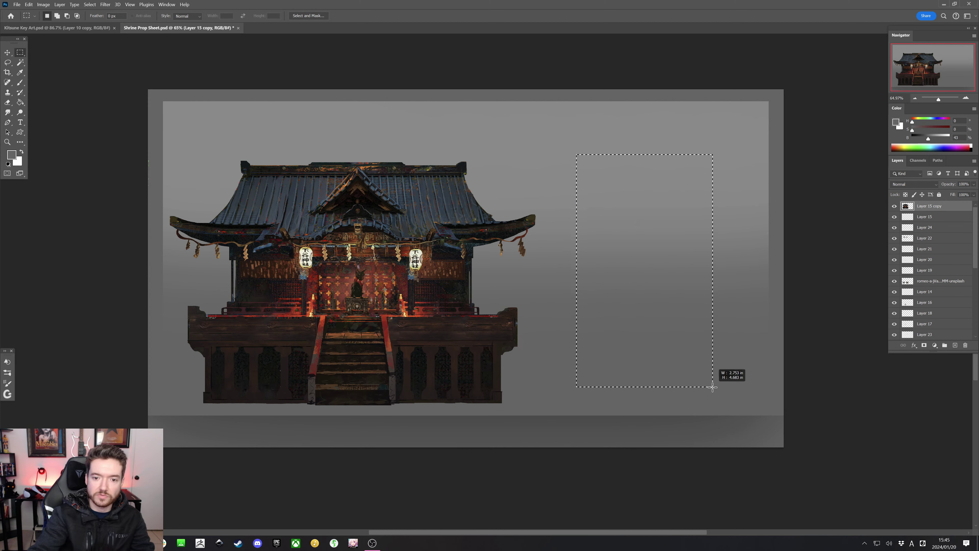
pyautogui.hotkey('ctrl', 'd')
# Choose the size 4 brush preset for the Brush tool and sample the darker grey of the floor strip below the shrine
pyautogui.click(21, 83)
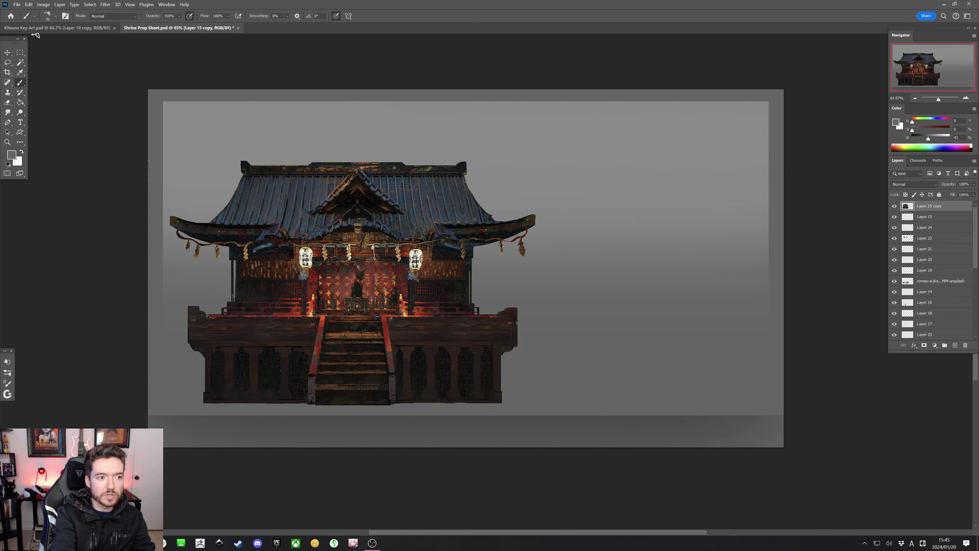
pyautogui.click(48, 16)
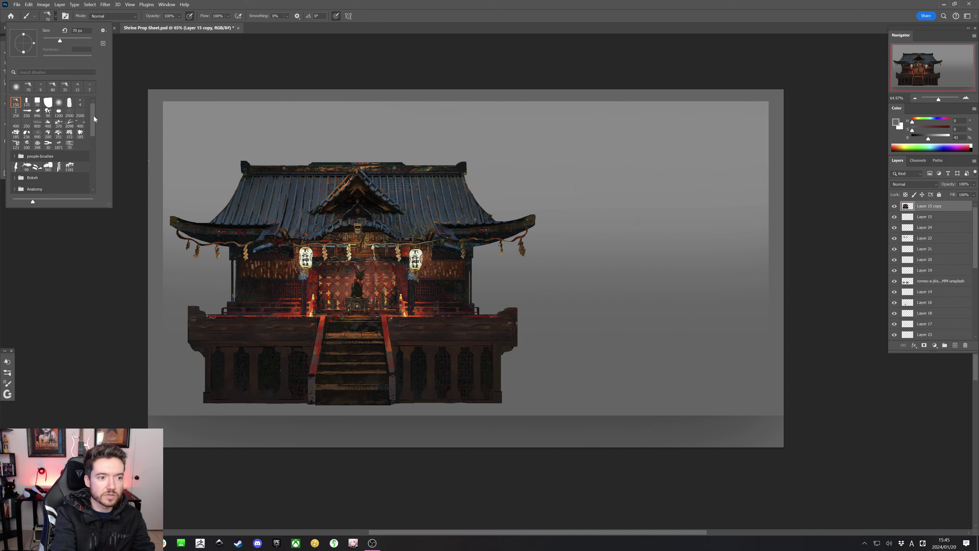
pyautogui.scroll(-4, 90, 135)
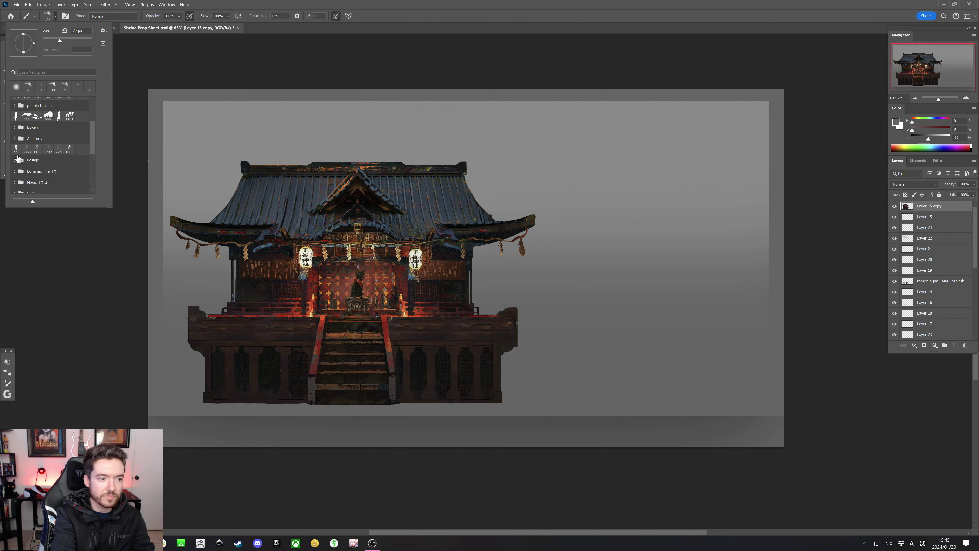
pyautogui.click(120, 85)
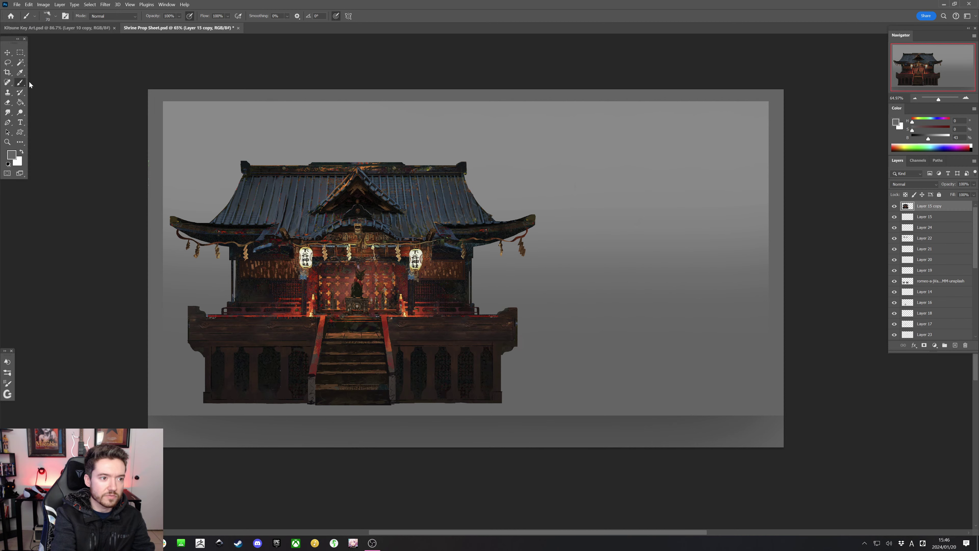
pyautogui.click(53, 19)
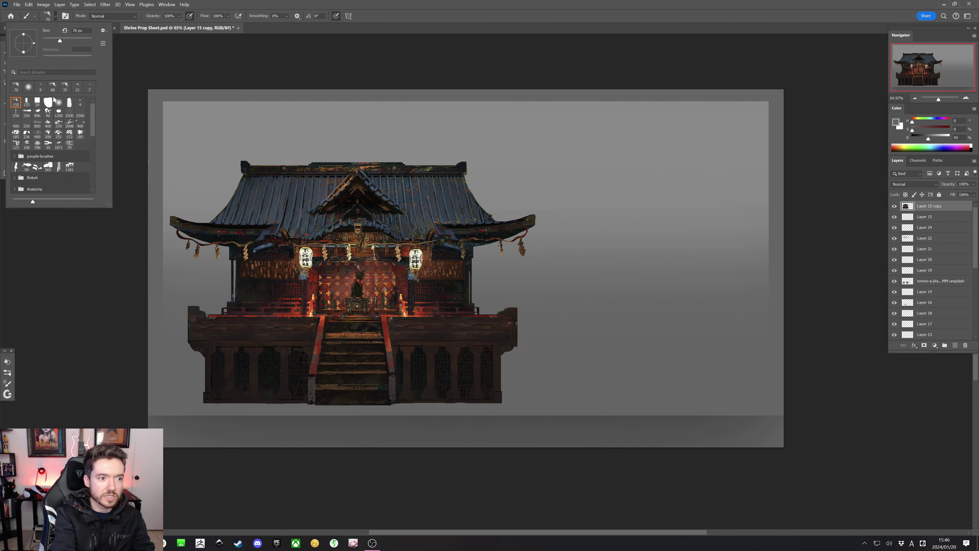
pyautogui.doubleClick(78, 103)
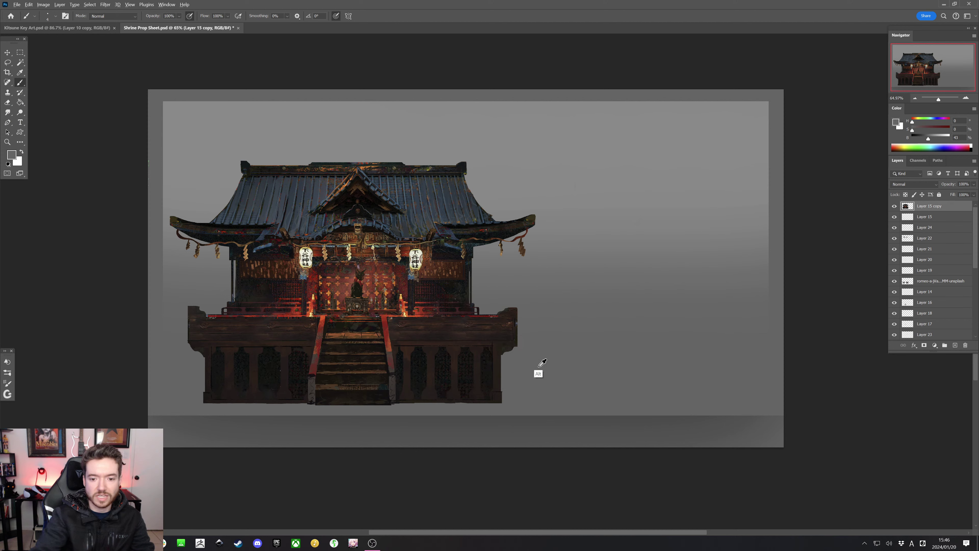
pyautogui.keyDown('alt'); pyautogui.click(525, 429); pyautogui.keyUp('alt')
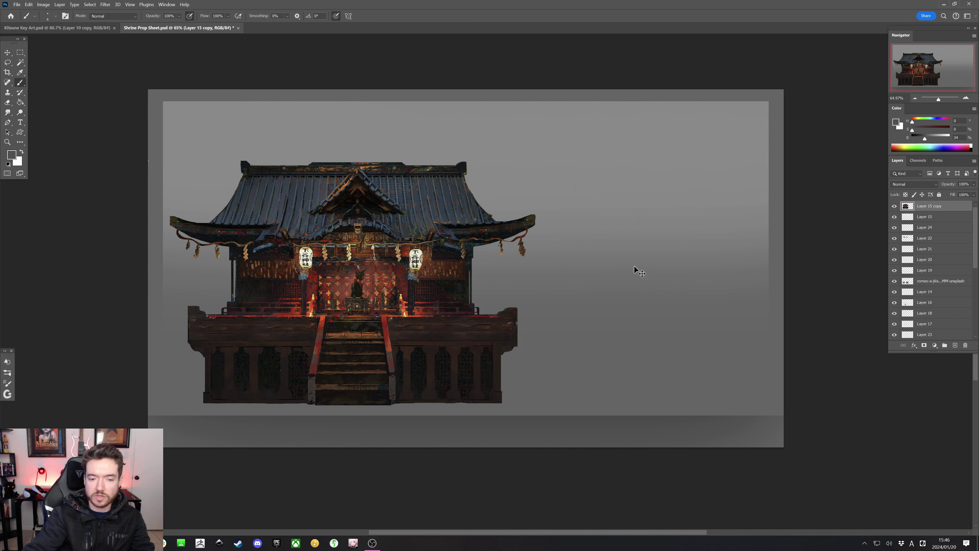
# Try to lower the shrine on Layer 15 copy by about 0.26 in with Free Transform
pyautogui.hotkey('ctrl', 't')
pyautogui.moveTo(471, 257); pyautogui.dragTo(471, 273)
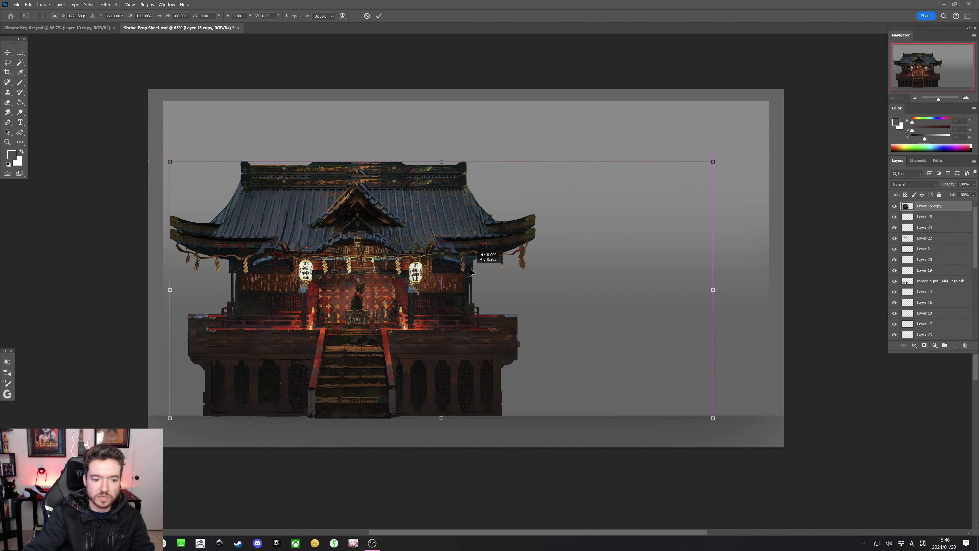
pyautogui.press('Return')
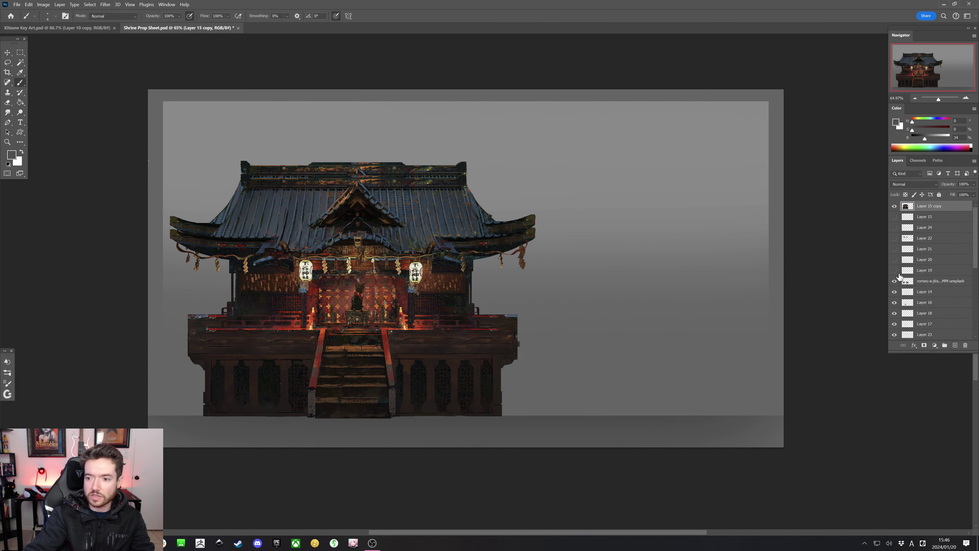
# Hide all layers between Layer 15 copy and the Background, toggling Layer 2 to check its contents
pyautogui.scroll(-3, 902, 292)
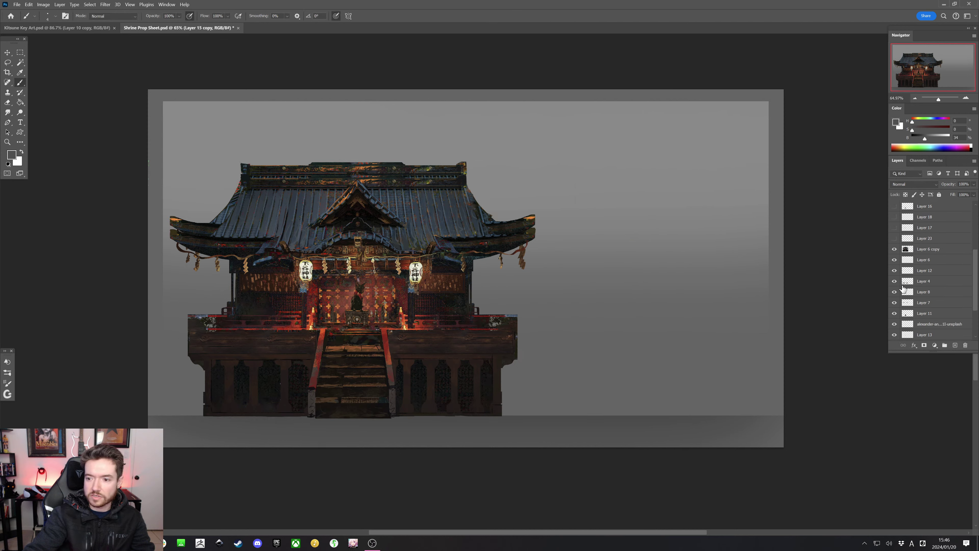
pyautogui.moveTo(895, 315); pyautogui.dragTo(894, 336)
pyautogui.scroll(-2, 895, 336)
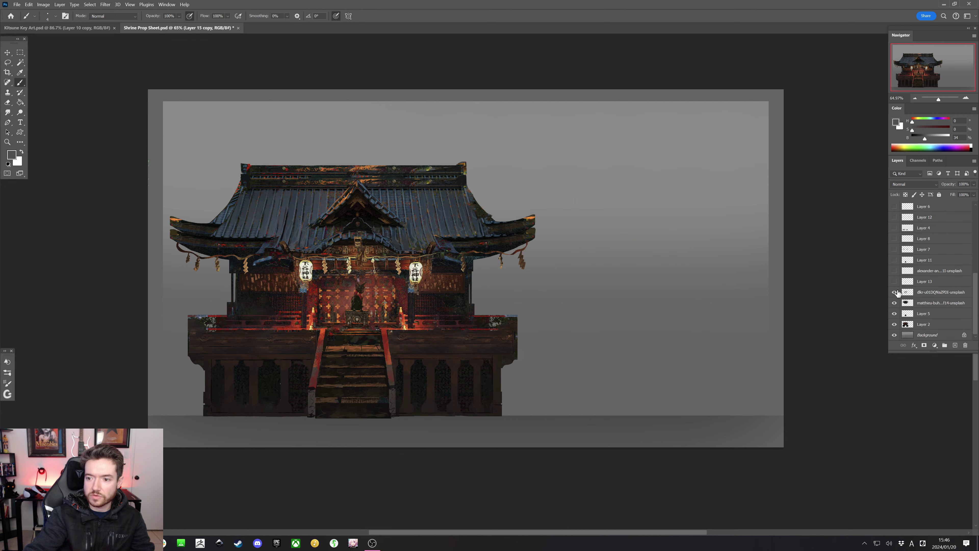
pyautogui.click(894, 325)
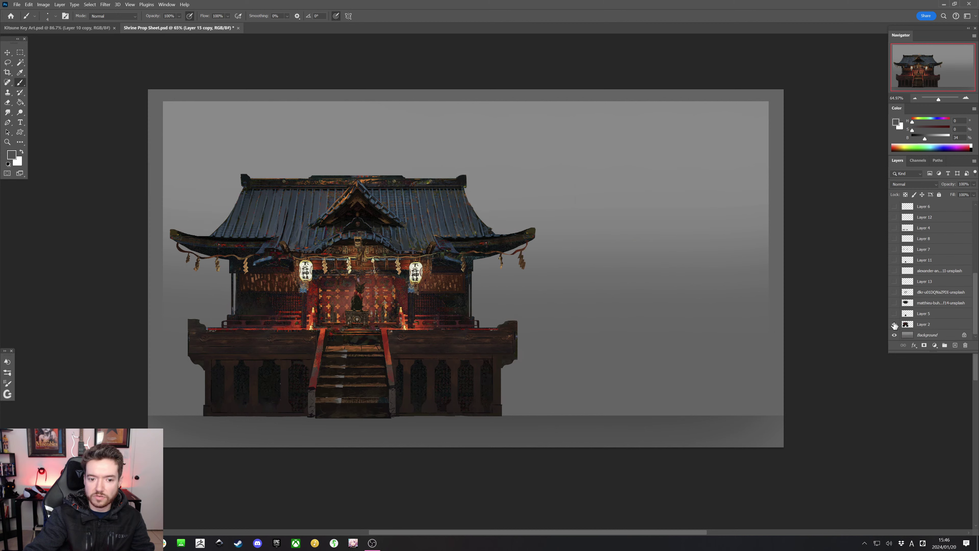
pyautogui.click(894, 325)
pyautogui.click(894, 325)
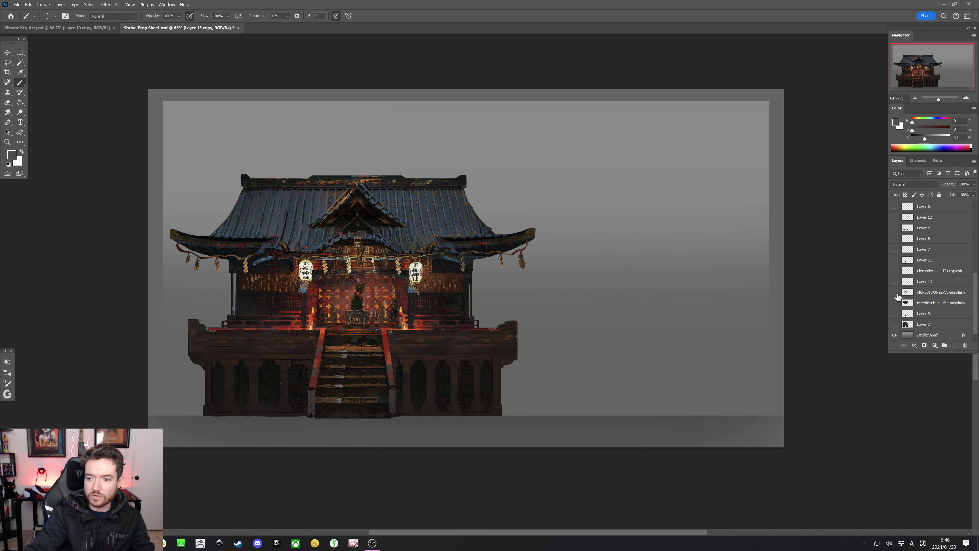
# Toggle the visibility of Layer 5 repeatedly to examine what it adds to the shrine
pyautogui.click(895, 313)
pyautogui.click(895, 314)
pyautogui.click(894, 314)
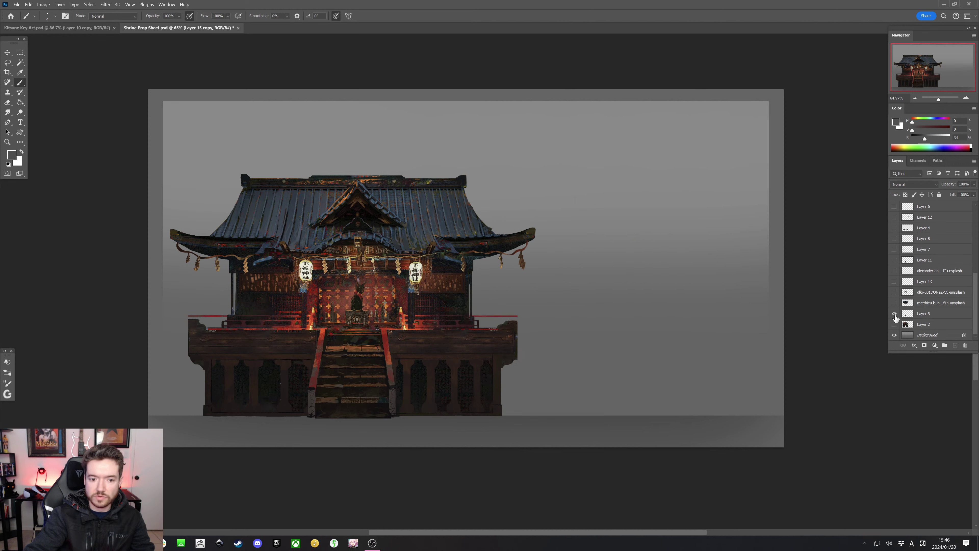
pyautogui.click(894, 314)
pyautogui.click(894, 314)
pyautogui.click(894, 314)
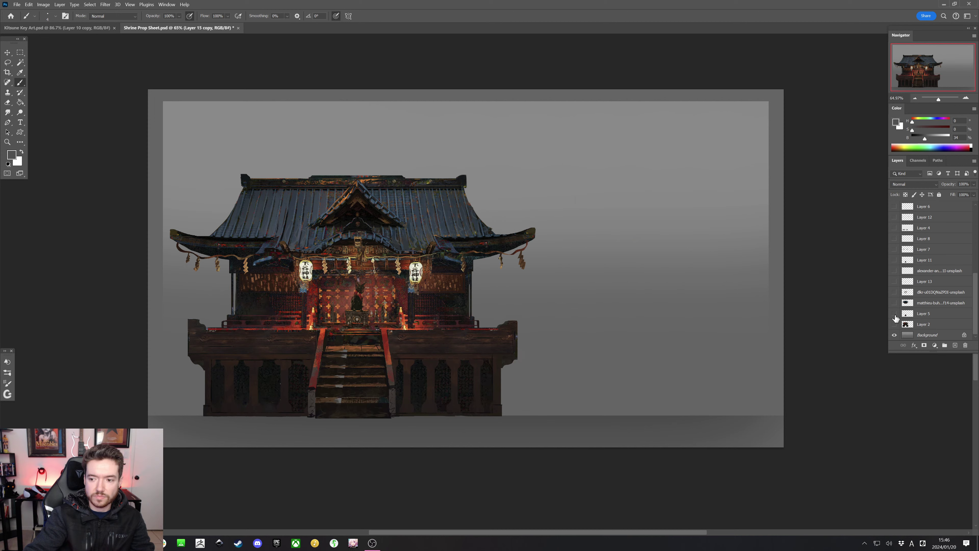
pyautogui.click(894, 314)
pyautogui.click(895, 314)
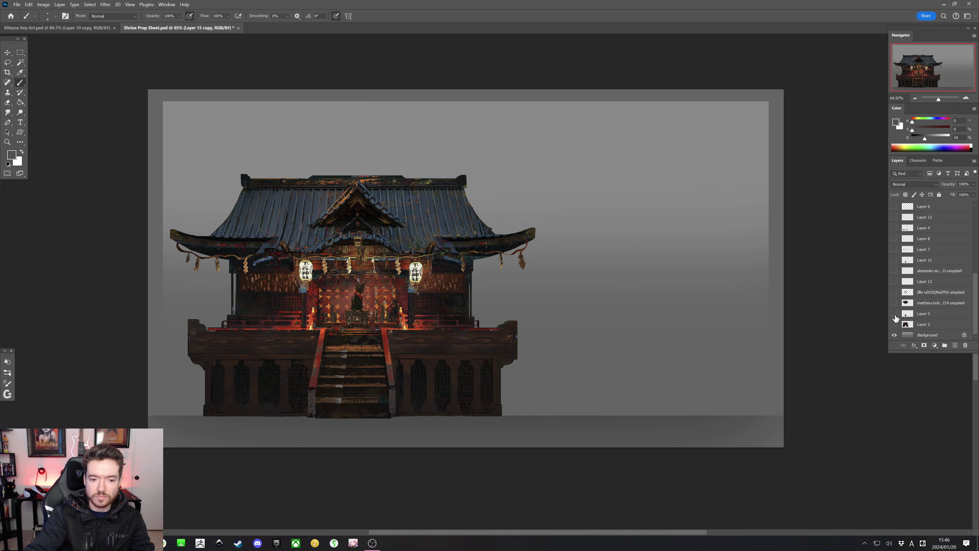
# Undo the last move of the shrine and clear any selection
pyautogui.hotkey('ctrl', 'z')
pyautogui.scroll(5, 896, 318)
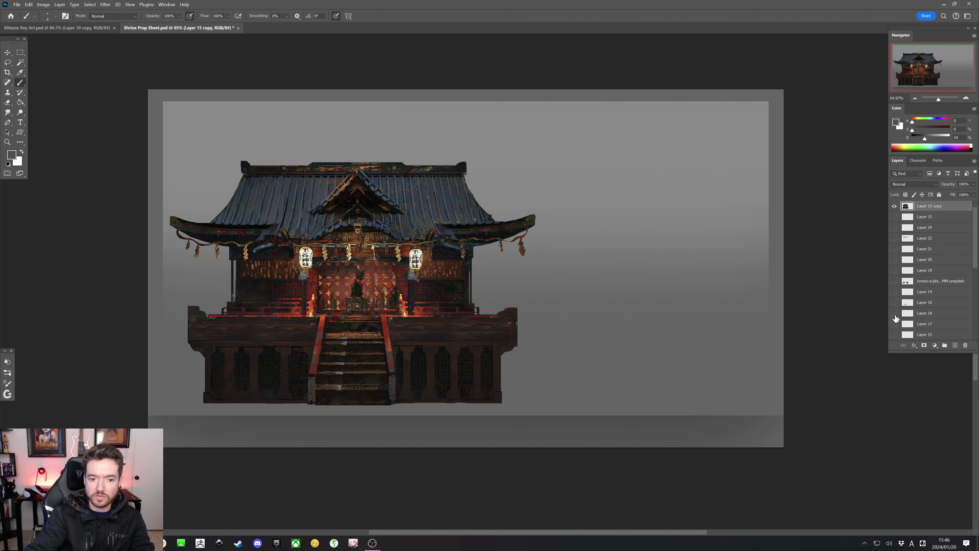
pyautogui.hotkey('ctrl', 'd')
pyautogui.hotkey('ctrl', 'd')
# Try to duplicate all layers above the Background and merge the copies into one, and undo the attempt
pyautogui.rightClick(930, 213)
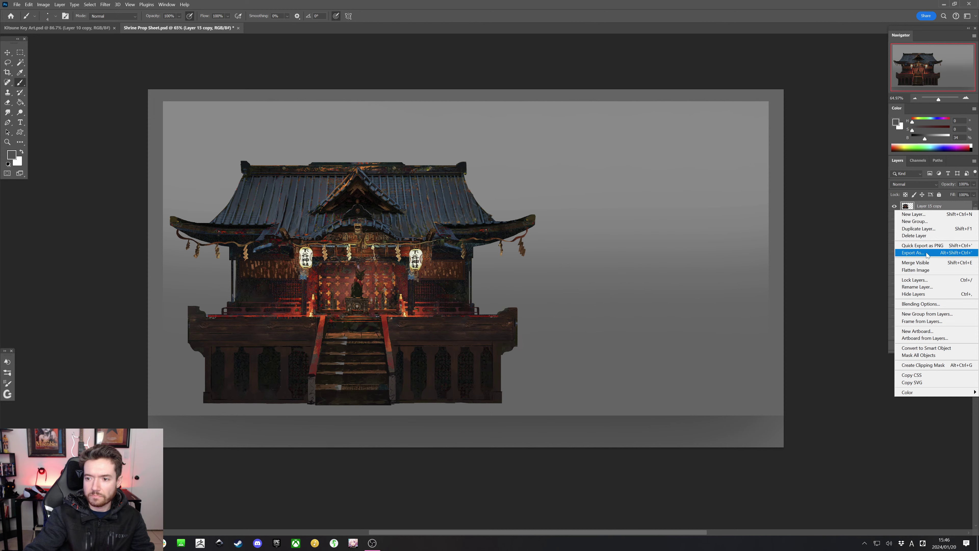
pyautogui.click(922, 209)
pyautogui.scroll(-3, 923, 251)
pyautogui.scroll(-2, 923, 255)
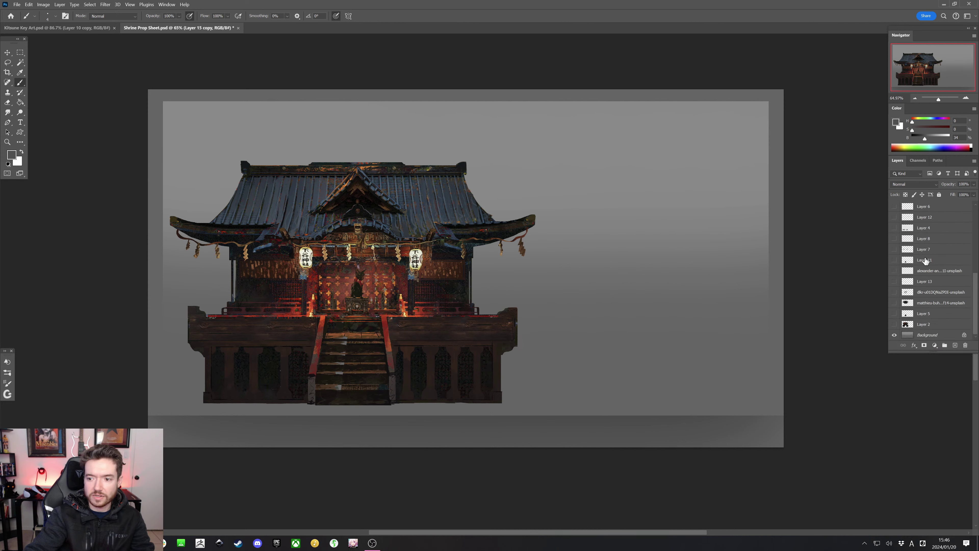
pyautogui.keyDown('shift'); pyautogui.click(924, 335); pyautogui.keyUp('shift')
pyautogui.scroll(6, 921, 320)
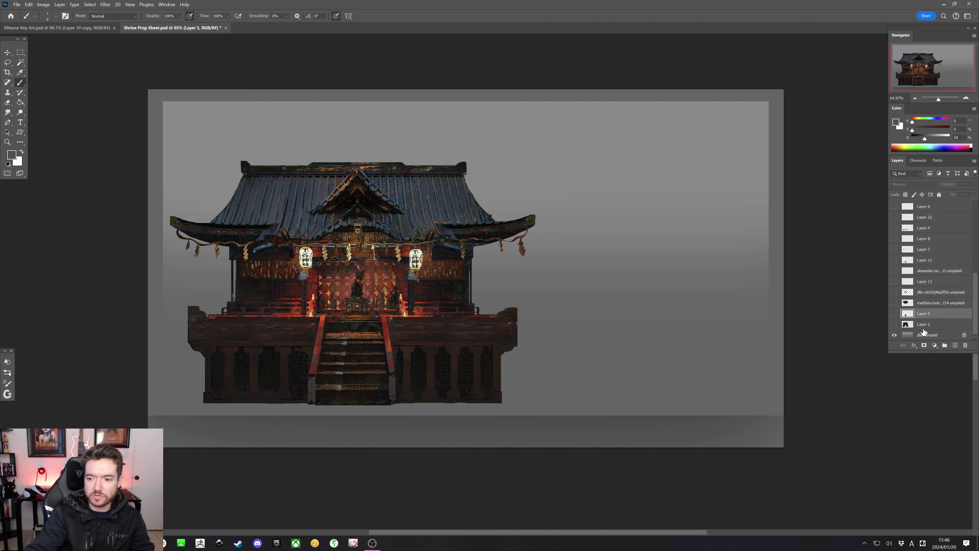
pyautogui.keyDown('shift'); pyautogui.click(933, 207); pyautogui.keyUp('shift')
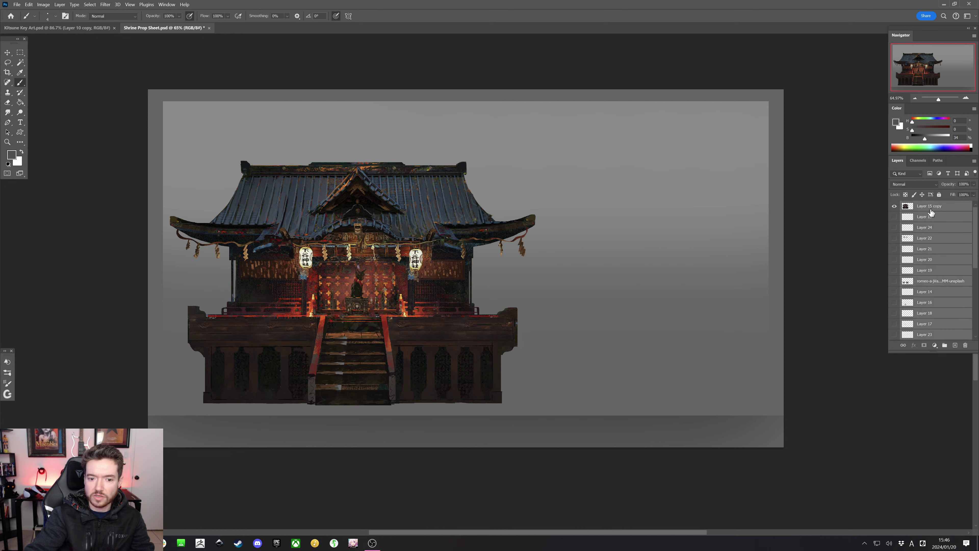
pyautogui.rightClick(927, 218)
pyautogui.click(922, 236)
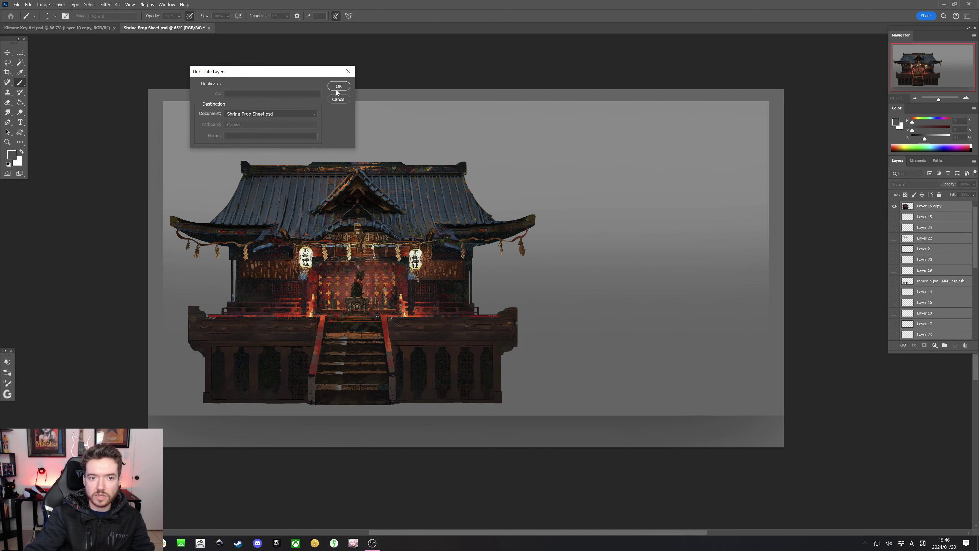
pyautogui.press('Return')
pyautogui.rightClick(928, 261)
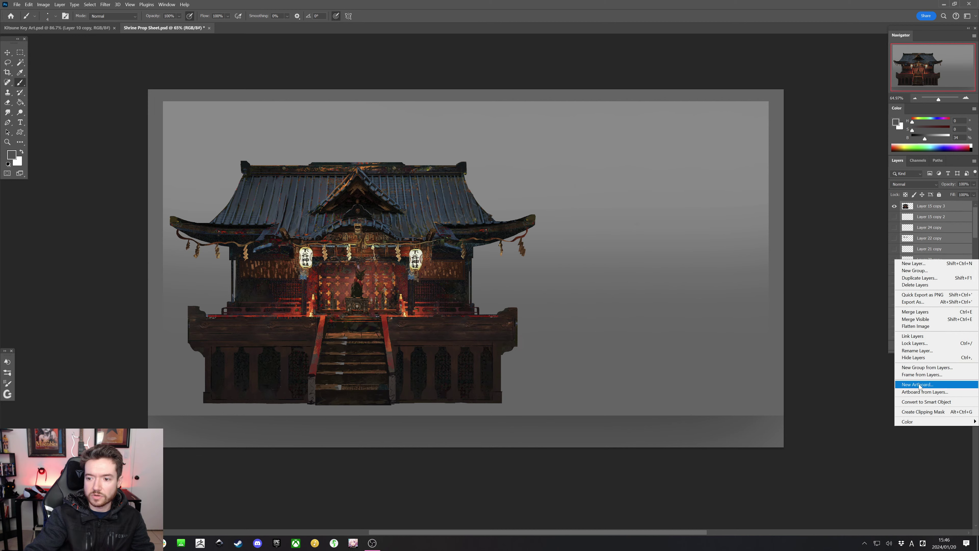
pyautogui.click(918, 312)
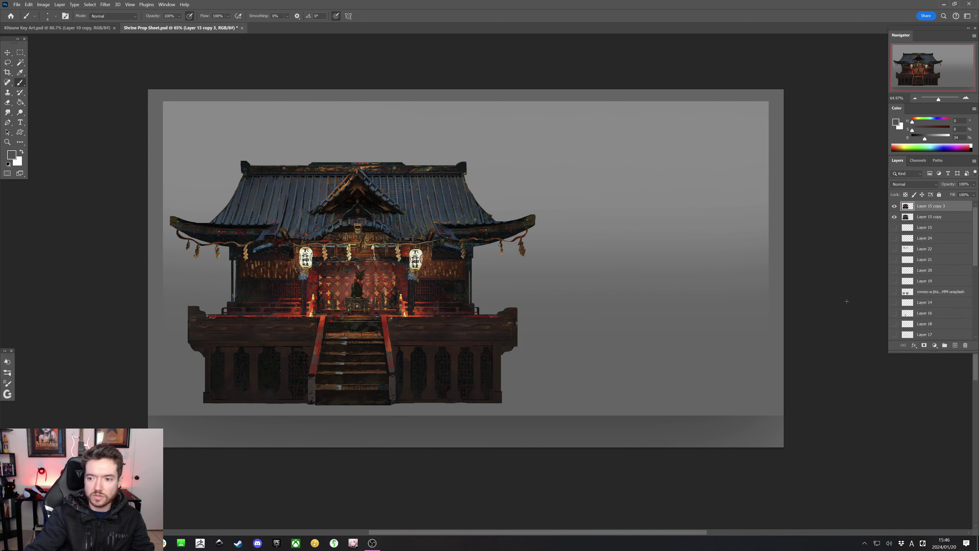
pyautogui.hotkey('ctrl', 'z')
pyautogui.hotkey('ctrl', 'z')
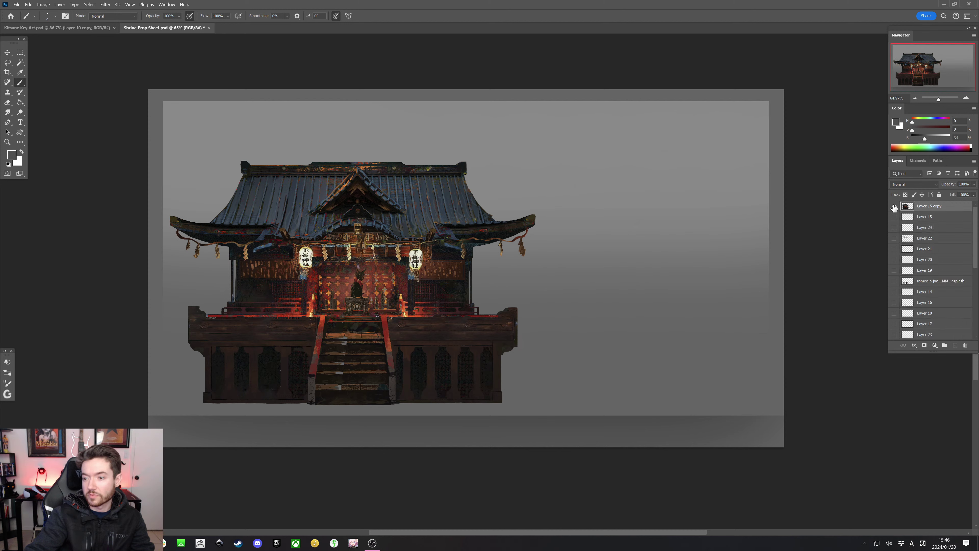
# Show all hidden layers again and merge every layer above the Background into a single layer
pyautogui.rightClick(894, 207)
pyautogui.click(909, 219)
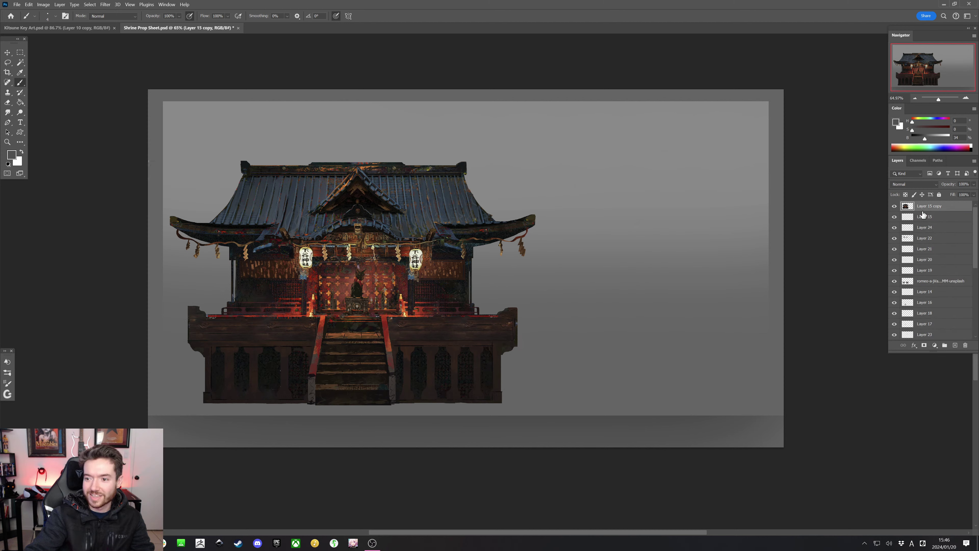
pyautogui.scroll(-5, 926, 278)
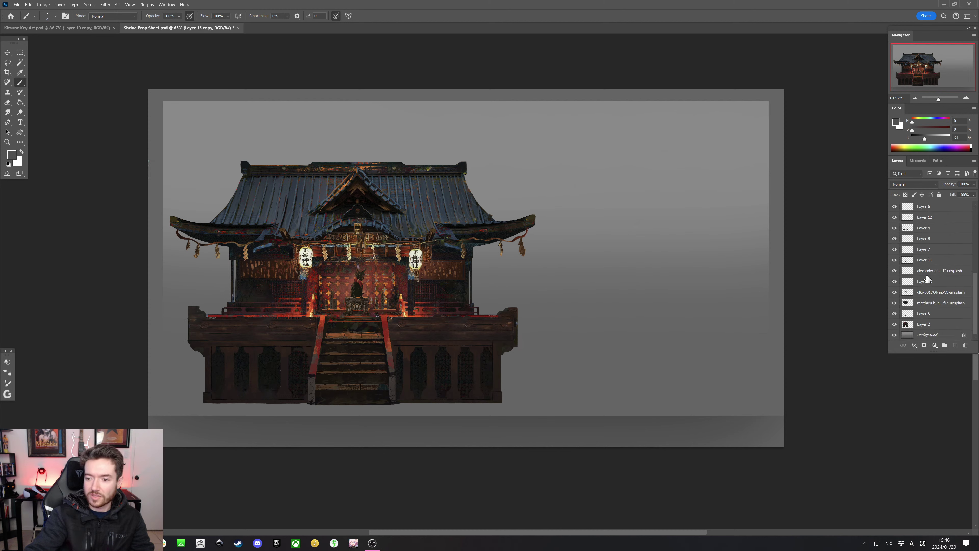
pyautogui.rightClick(925, 329)
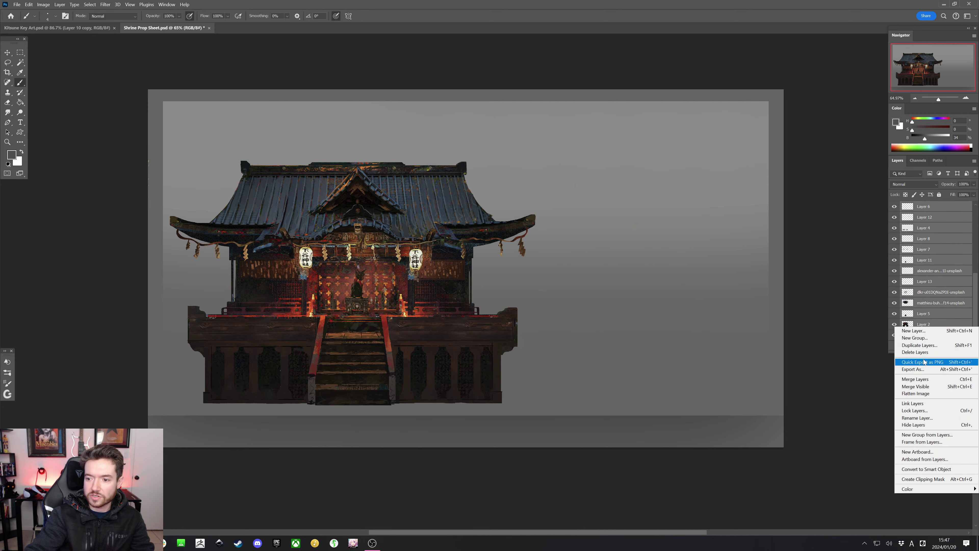
pyautogui.click(923, 380)
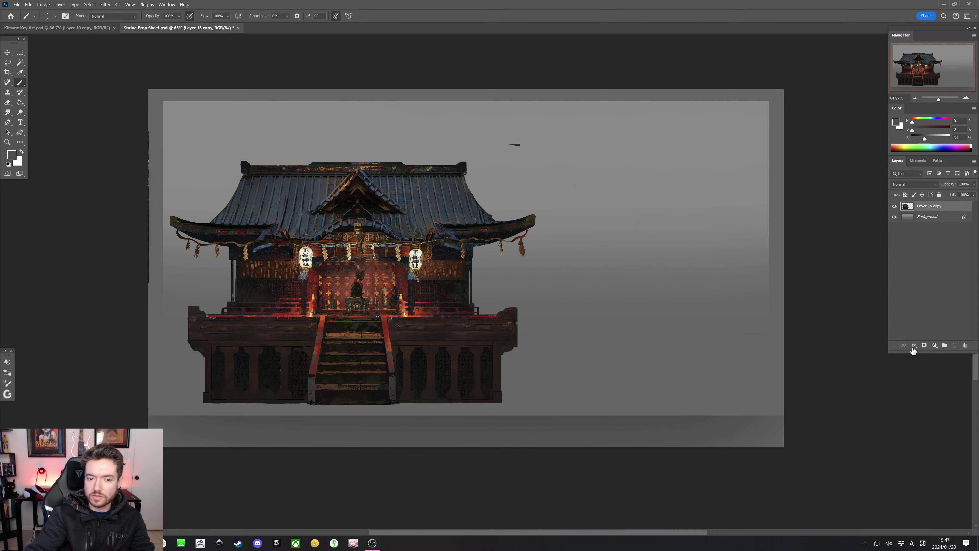
# Delete the stray fragments at the canvas's left edge and above the roof's right end using rectangular selections, and deselect
pyautogui.click(21, 52)
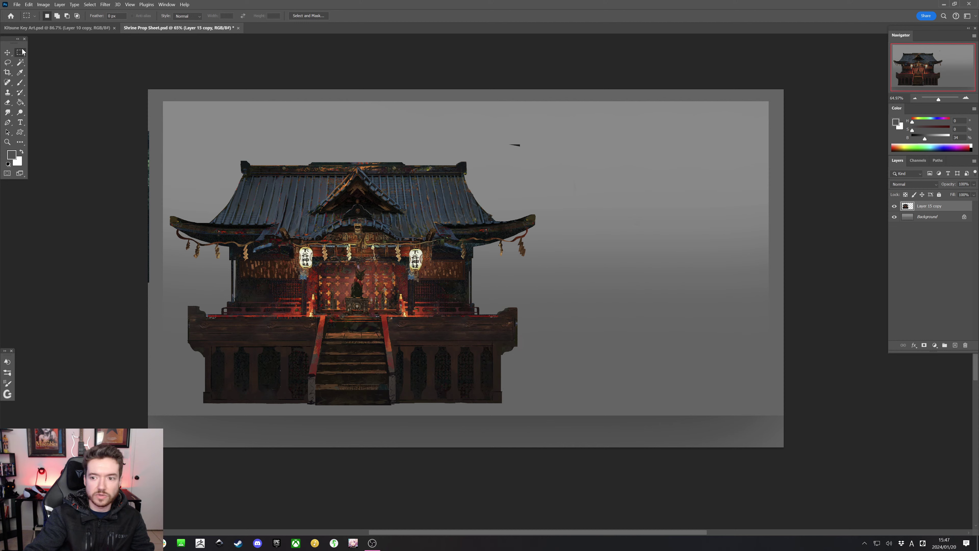
pyautogui.moveTo(142, 102); pyautogui.dragTo(160, 325)
pyautogui.moveTo(509, 139); pyautogui.dragTo(532, 151)
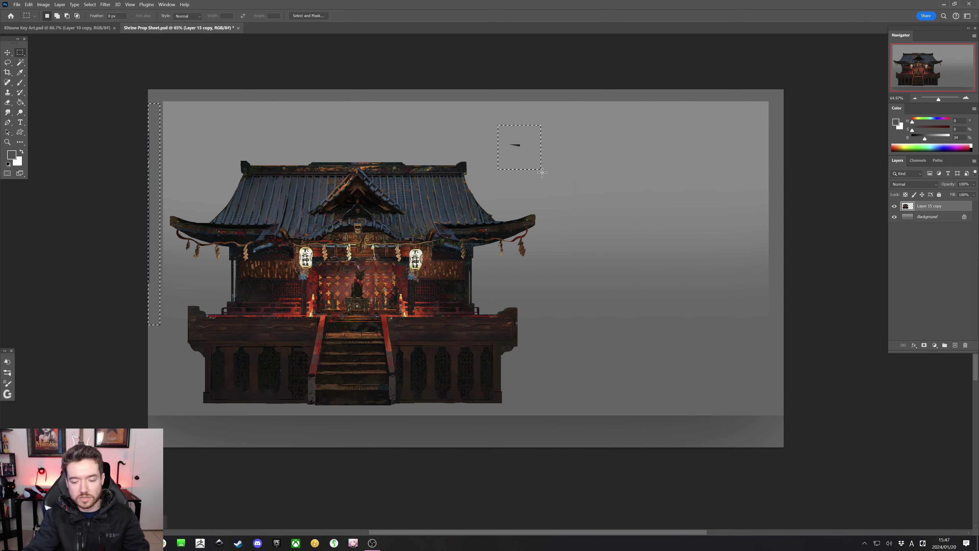
pyautogui.press('Delete')
pyautogui.hotkey('ctrl', 'd')
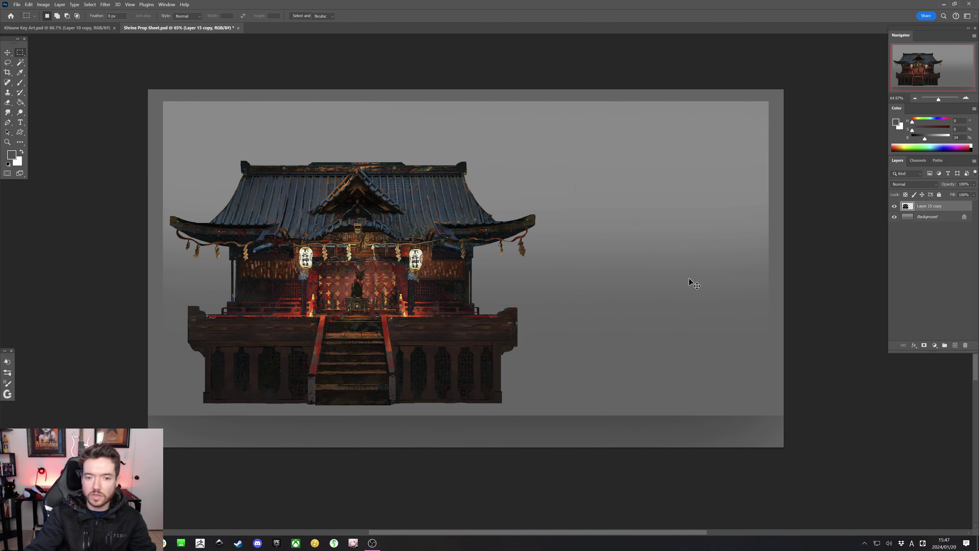
# Move the merged shrine down with Free Transform so its base rests on the floor line
pyautogui.hotkey('ctrl', 't')
pyautogui.moveTo(478, 273); pyautogui.dragTo(480, 283)
pyautogui.press('Return')
pyautogui.press('m')
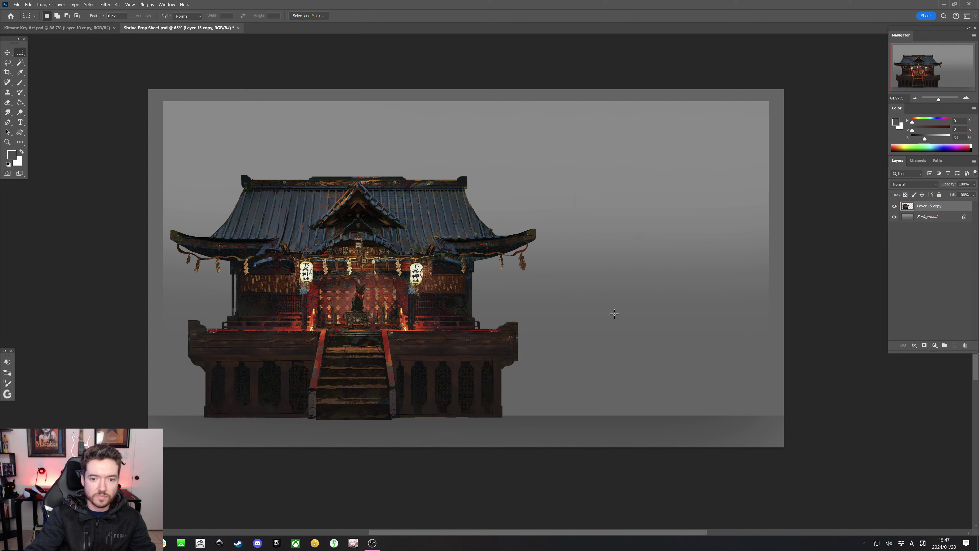
# Paint a small human scale figure with oval head, triangular body and two legs right of the shrine in dark grey at 16% brightness
pyautogui.click(19, 85)
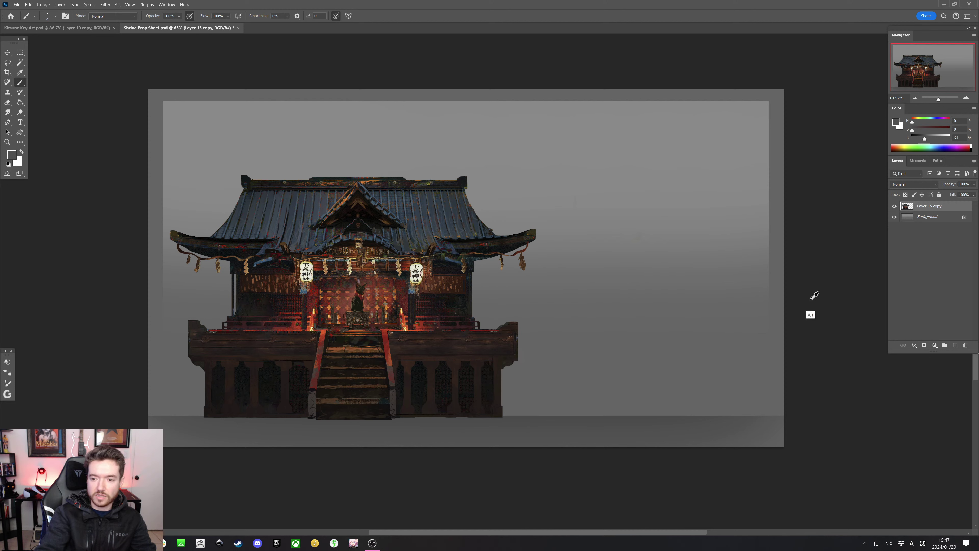
pyautogui.keyDown('alt'); pyautogui.click(836, 300); pyautogui.keyUp('alt')
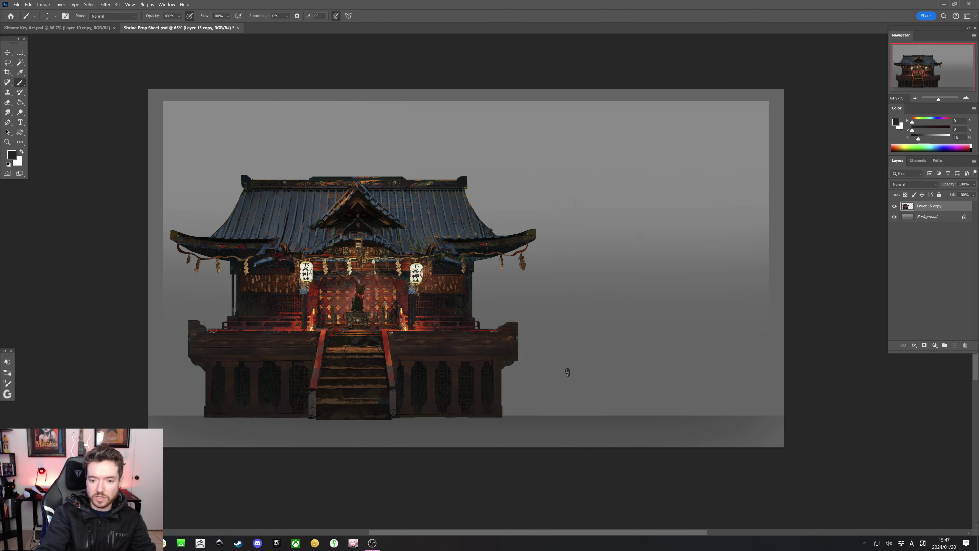
pyautogui.moveTo(567, 383)
pyautogui.mouseDown()
pyautogui.moveTo(580, 405)
pyautogui.moveTo(568, 383)
pyautogui.moveTo(561, 399)
pyautogui.moveTo(578, 403)
pyautogui.moveTo(561, 401)
pyautogui.moveTo(577, 405)
pyautogui.mouseUp()
pyautogui.hotkey('ctrl', 'z')
pyautogui.press(']')
pyautogui.hotkey('ctrl', 'z')
pyautogui.hotkey('ctrl', 'z')
pyautogui.hotkey('ctrl', 'z')
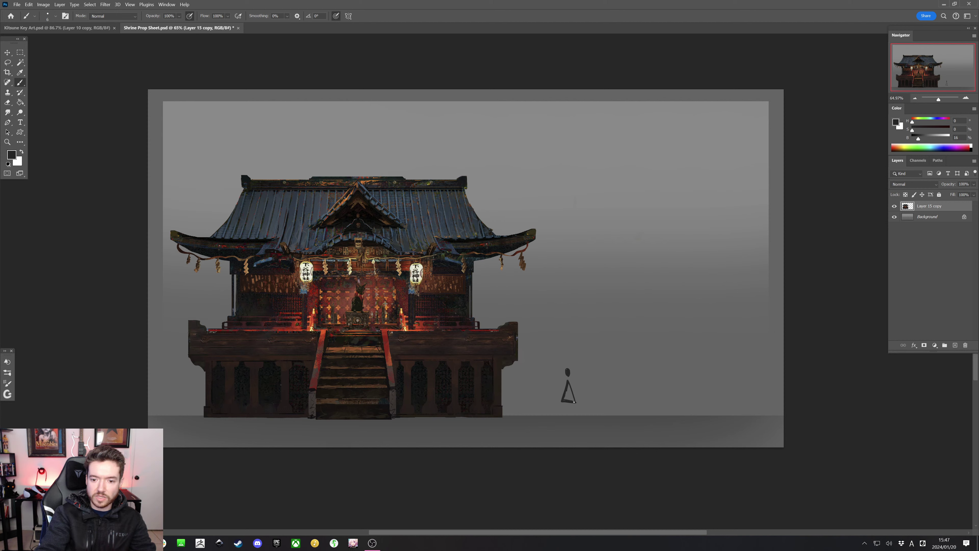
pyautogui.moveTo(575, 402); pyautogui.dragTo(568, 387)
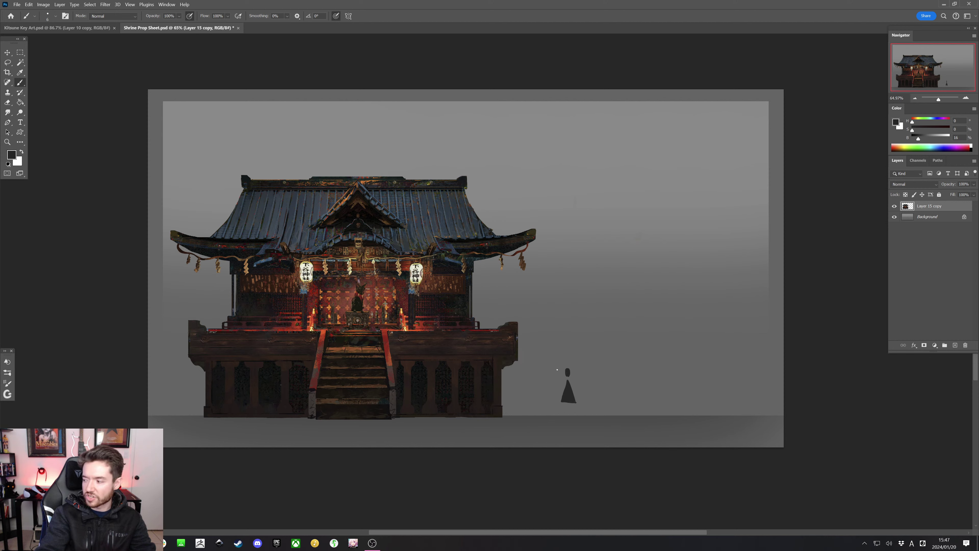
pyautogui.click(7, 63)
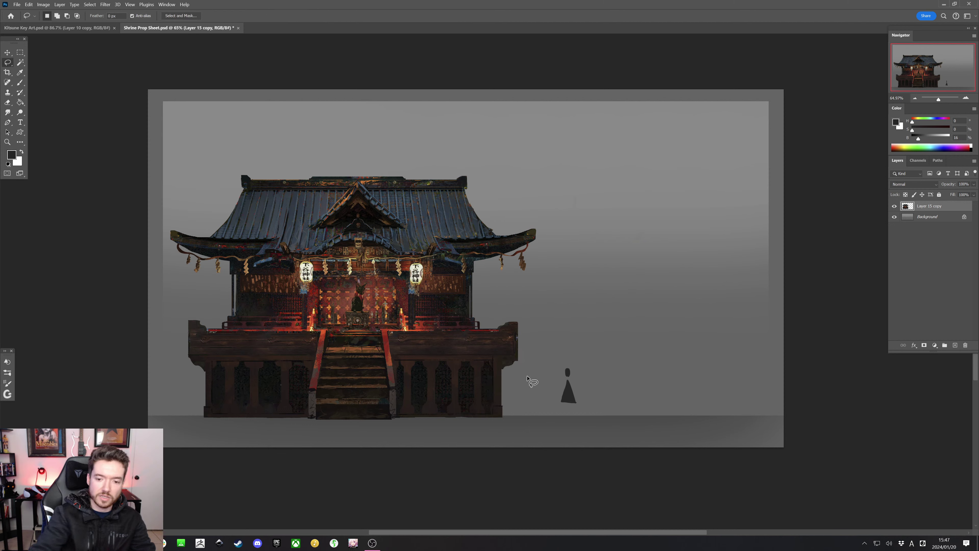
pyautogui.press('b')
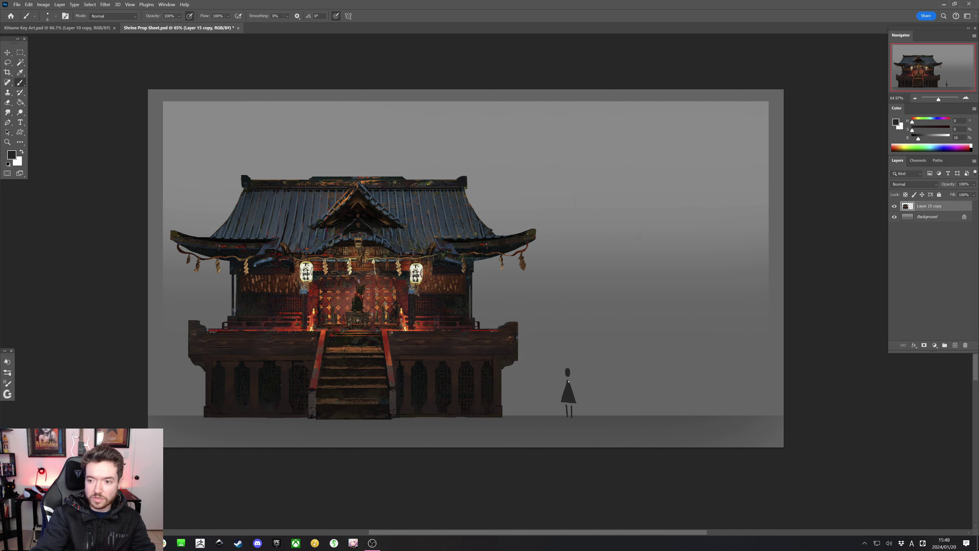
# Select the scale figure with the Lasso, enlarge it to about 127% with its feet on the floor line, and deselect
pyautogui.click(8, 62)
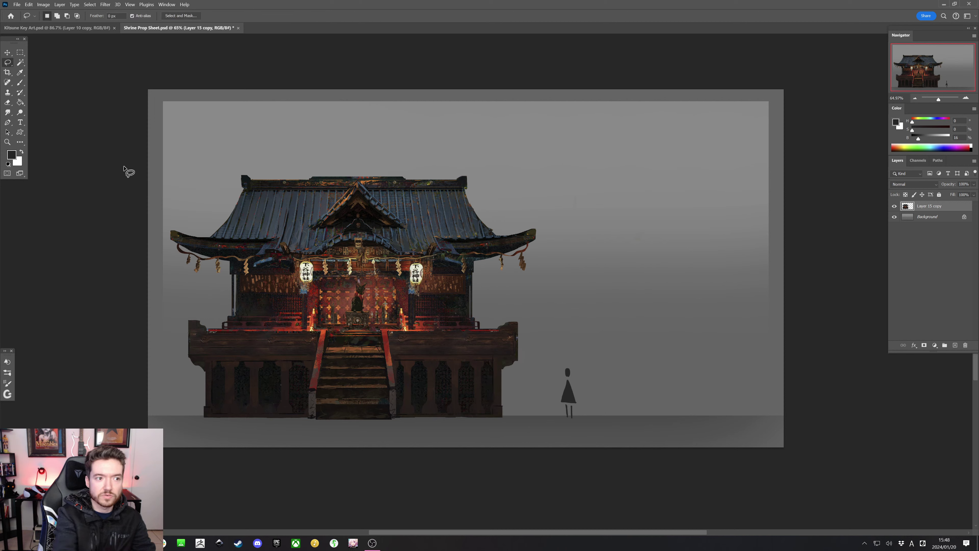
pyautogui.moveTo(579, 348)
pyautogui.mouseDown()
pyautogui.moveTo(593, 393)
pyautogui.moveTo(623, 388)
pyautogui.moveTo(600, 377)
pyautogui.mouseUp()
pyautogui.hotkey('ctrl', 't')
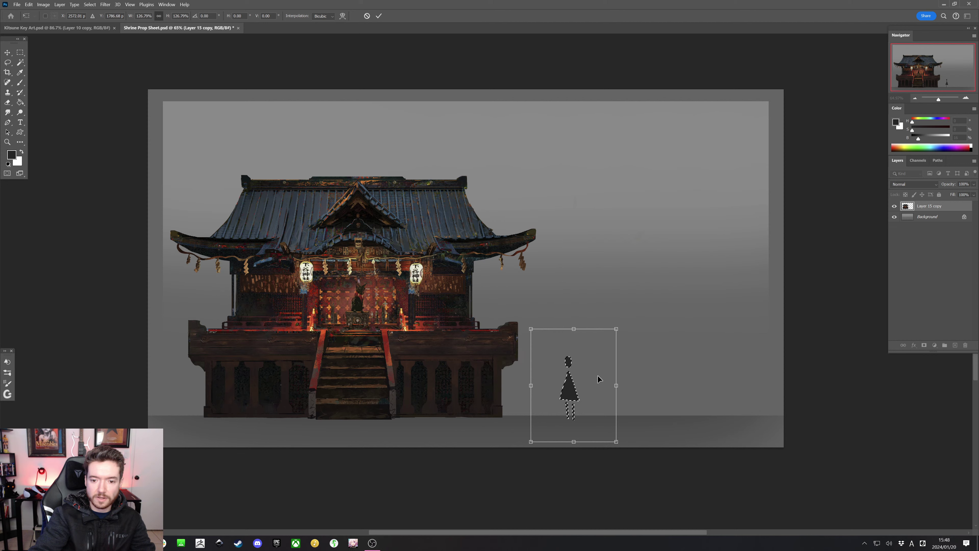
pyautogui.press('Return')
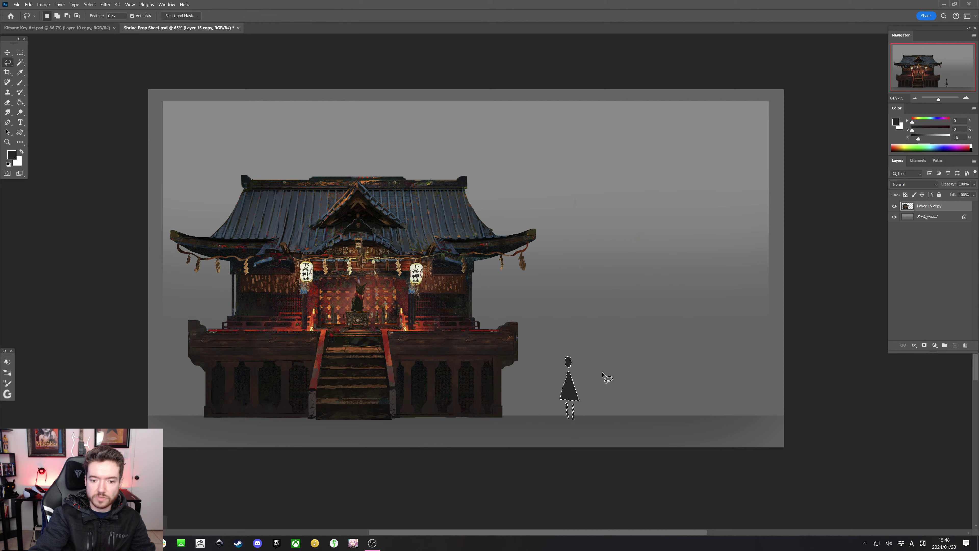
pyautogui.hotkey('ctrl', 'd')
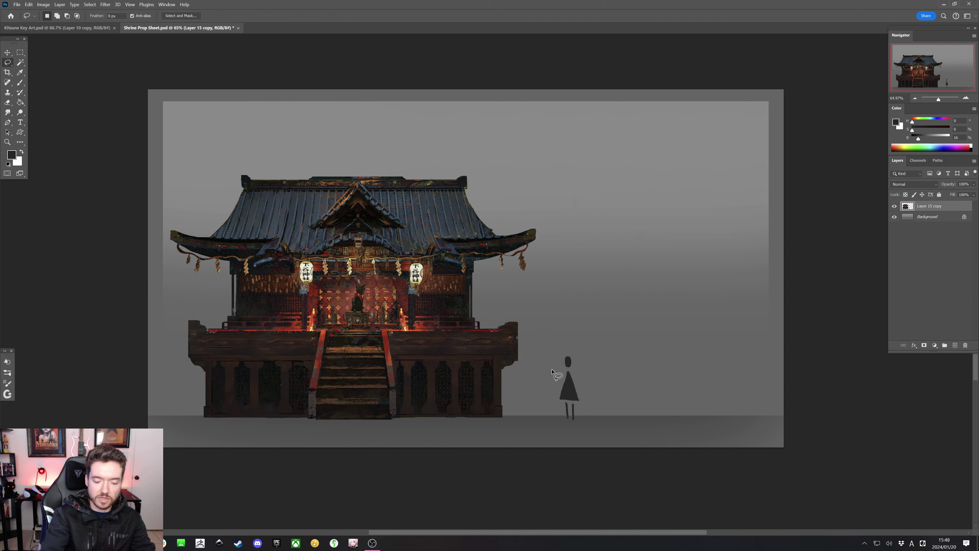
# Brush a short horizontal height mark beside the figure's head and hand-letter the label "6ft" next to it
pyautogui.press('b')
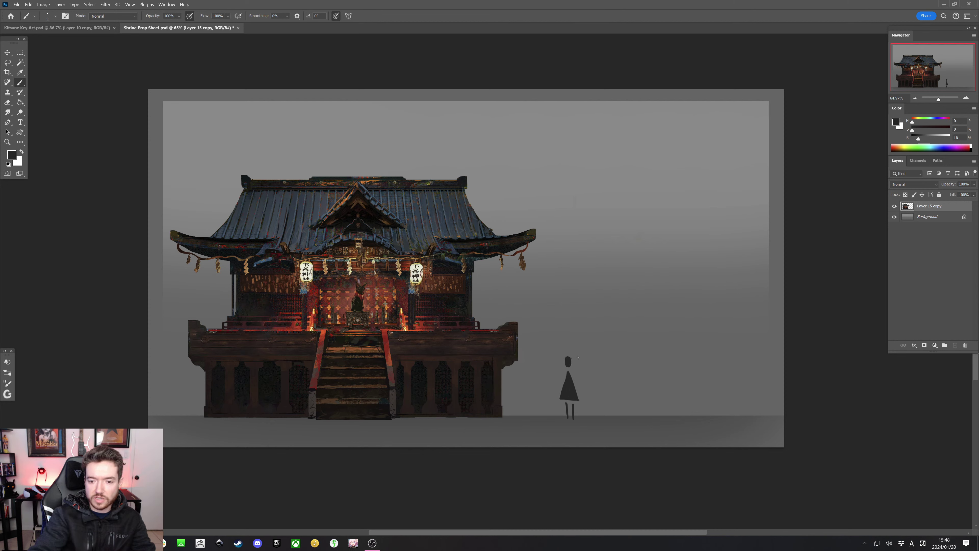
pyautogui.moveTo(579, 357); pyautogui.dragTo(589, 357)
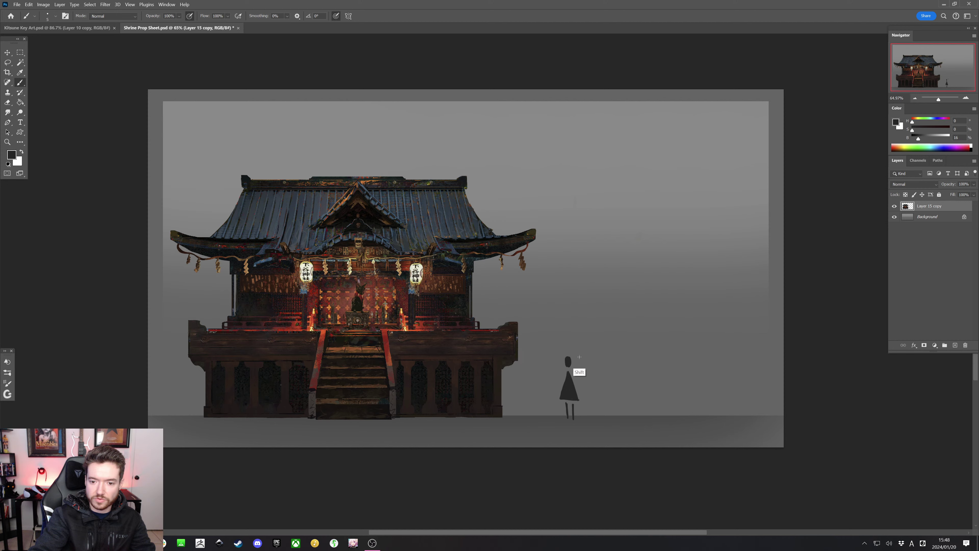
pyautogui.moveTo(580, 357); pyautogui.dragTo(597, 356)
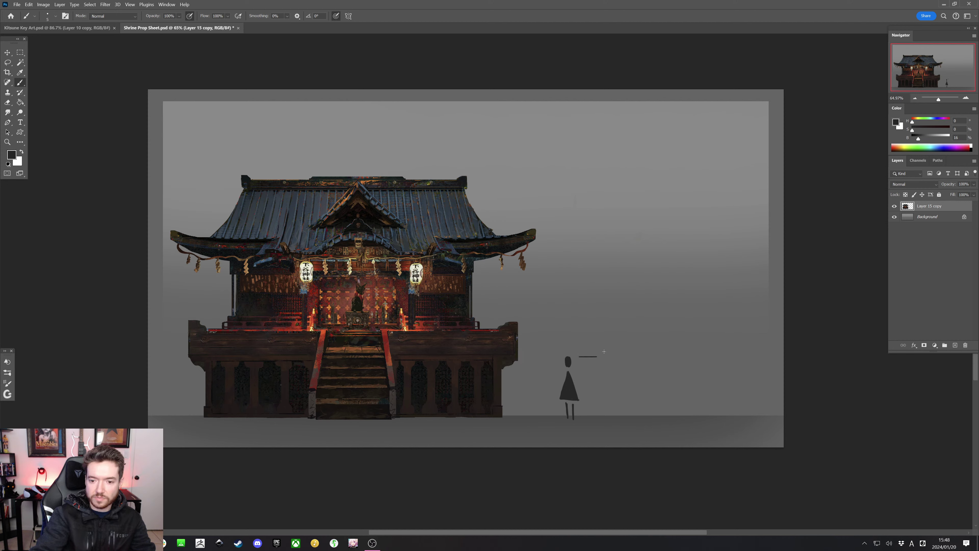
pyautogui.moveTo(609, 349); pyautogui.dragTo(604, 358)
pyautogui.hotkey('ctrl', 'z')
pyautogui.hotkey('ctrl', 'z')
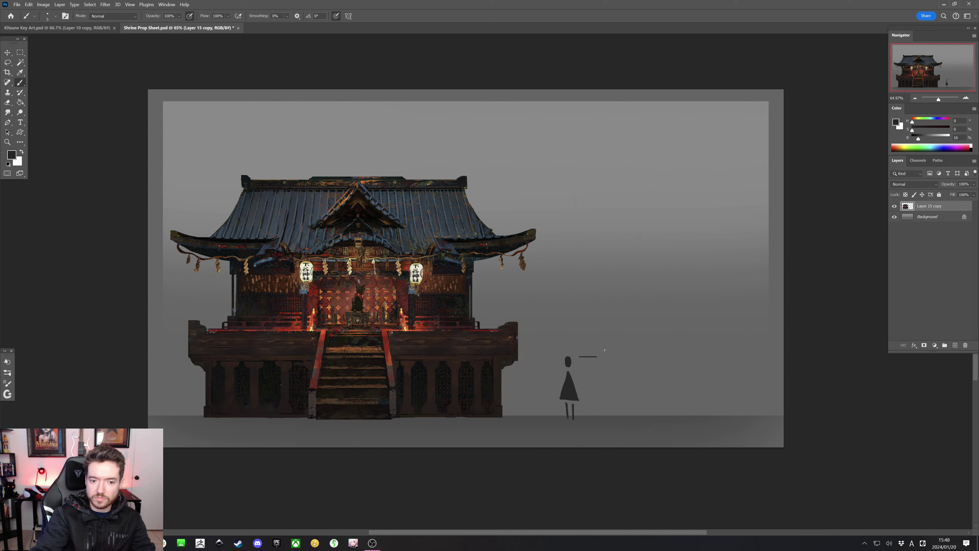
pyautogui.moveTo(605, 349); pyautogui.dragTo(608, 363)
pyautogui.moveTo(608, 355); pyautogui.dragTo(614, 353)
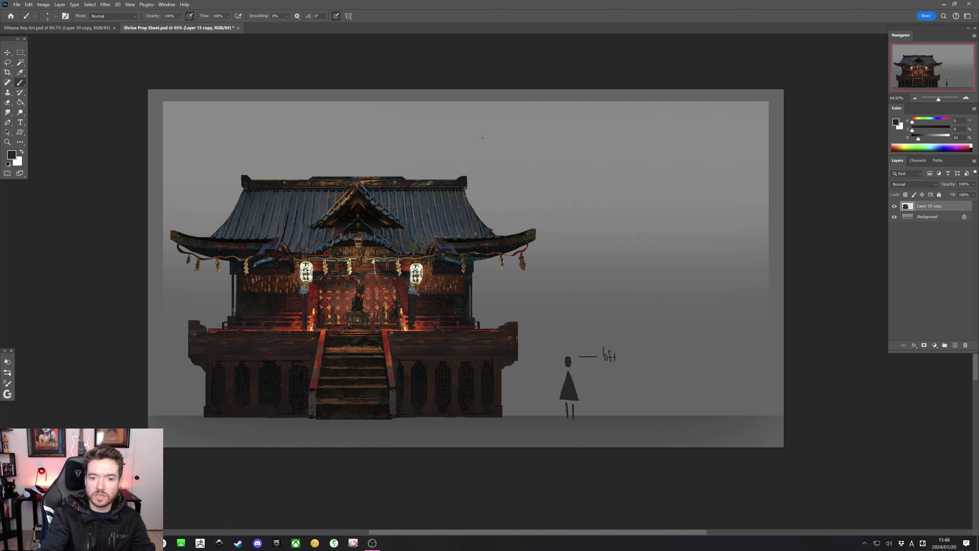
# Brush a straight horizontal height line level with the roof ridge, right of the shrine, and hand-letter "25ft" at its end
pyautogui.moveTo(494, 178); pyautogui.dragTo(558, 177)
pyautogui.hotkey('ctrl', 'z')
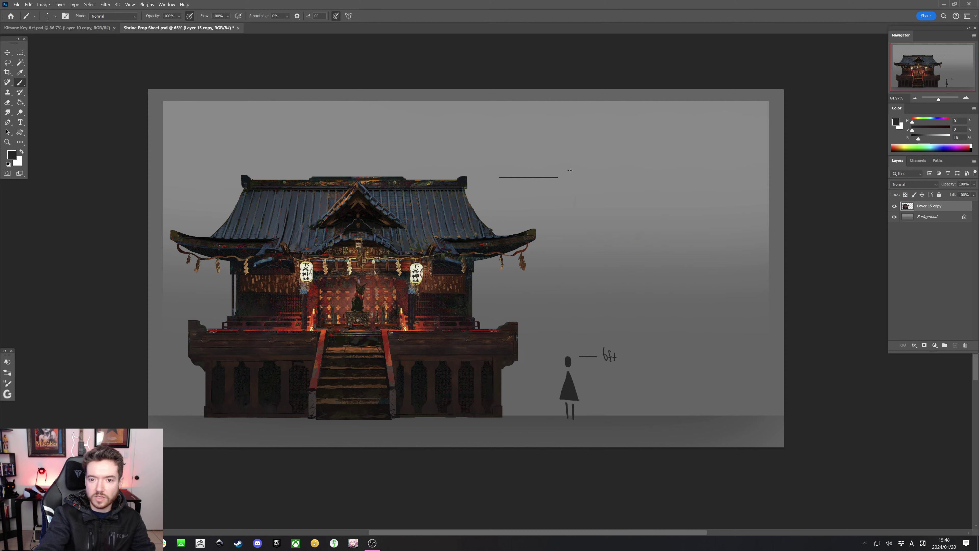
pyautogui.moveTo(573, 172); pyautogui.dragTo(589, 183)
pyautogui.hotkey('ctrl', 'z')
pyautogui.hotkey('ctrl', 'z')
pyautogui.hotkey('ctrl', 'z')
pyautogui.hotkey('ctrl', 'z')
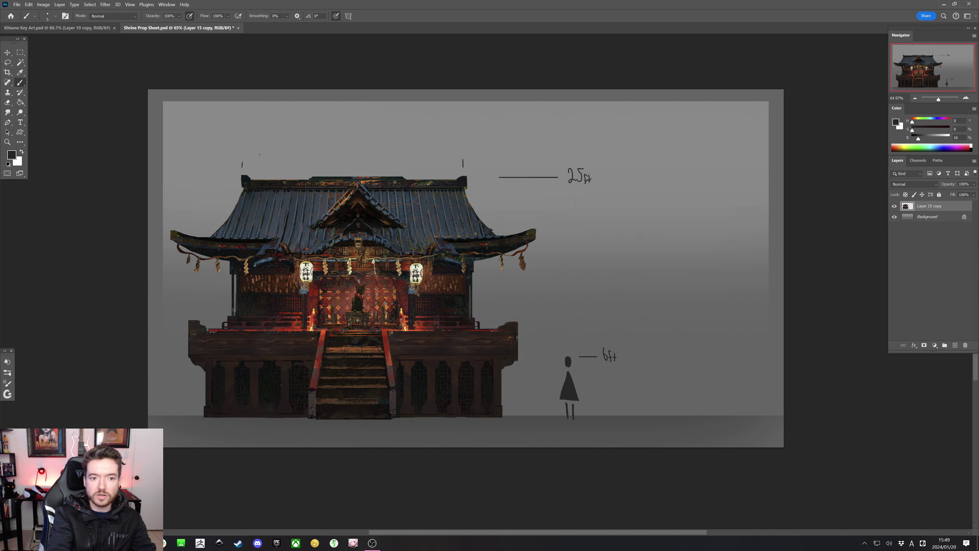
# Try marking the roof ridge's width with a line labelled "20ft" and the wall's height with a vertical line left of the building
pyautogui.moveTo(259, 159); pyautogui.dragTo(382, 181)
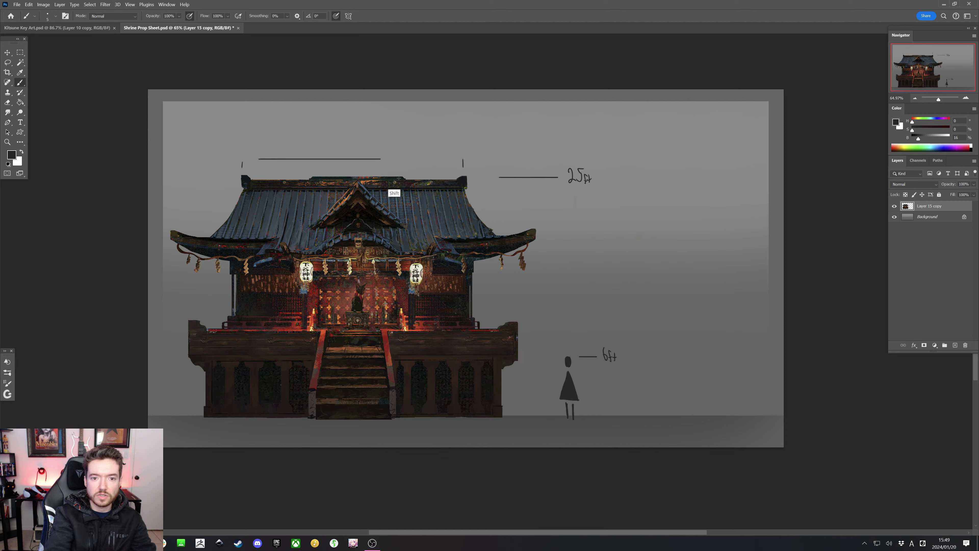
pyautogui.keyDown('shift'); pyautogui.click(445, 159); pyautogui.keyUp('shift')
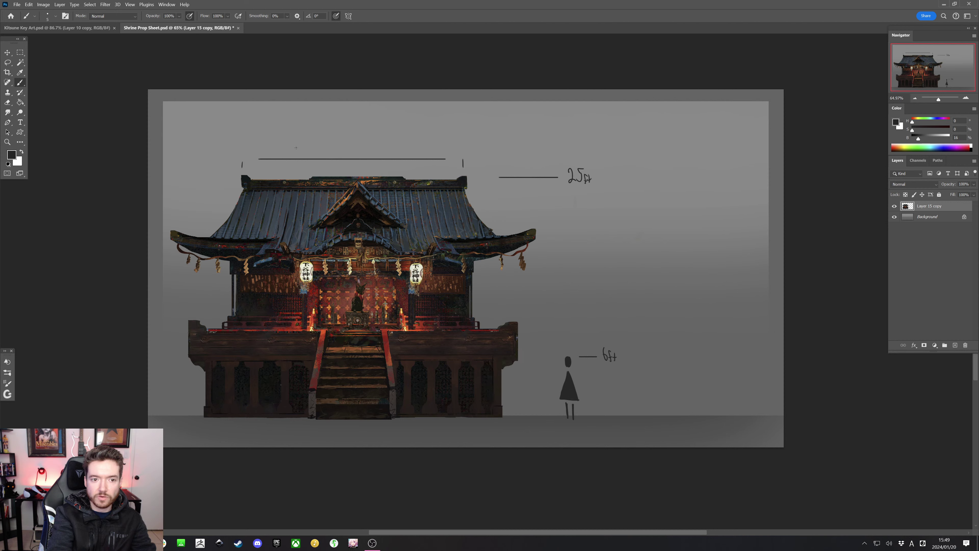
pyautogui.moveTo(296, 147)
pyautogui.mouseDown()
pyautogui.moveTo(303, 156)
pyautogui.moveTo(342, 145)
pyautogui.mouseUp()
pyautogui.hotkey('ctrl', 'z')
pyautogui.hotkey('ctrl', 'z')
pyautogui.moveTo(348, 145); pyautogui.dragTo(348, 151)
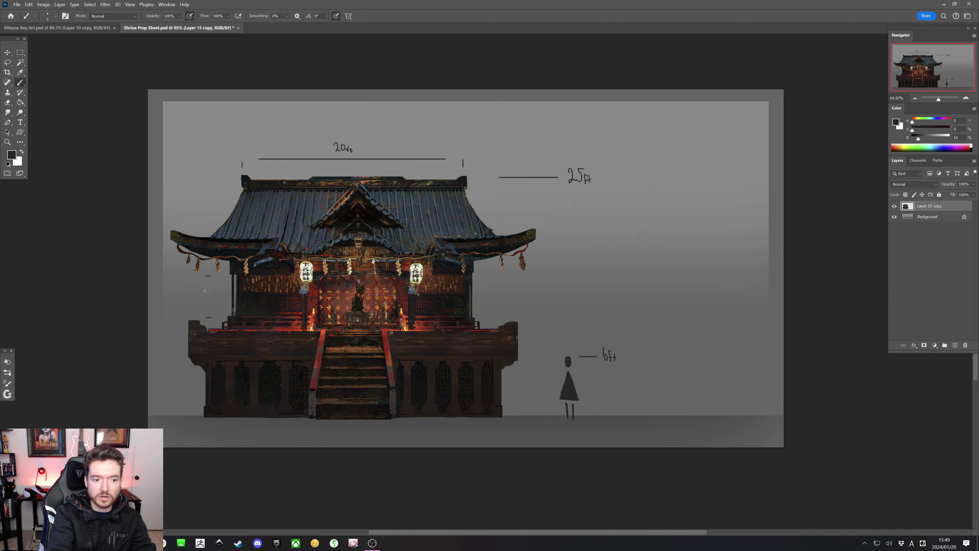
pyautogui.moveTo(205, 276); pyautogui.dragTo(205, 316)
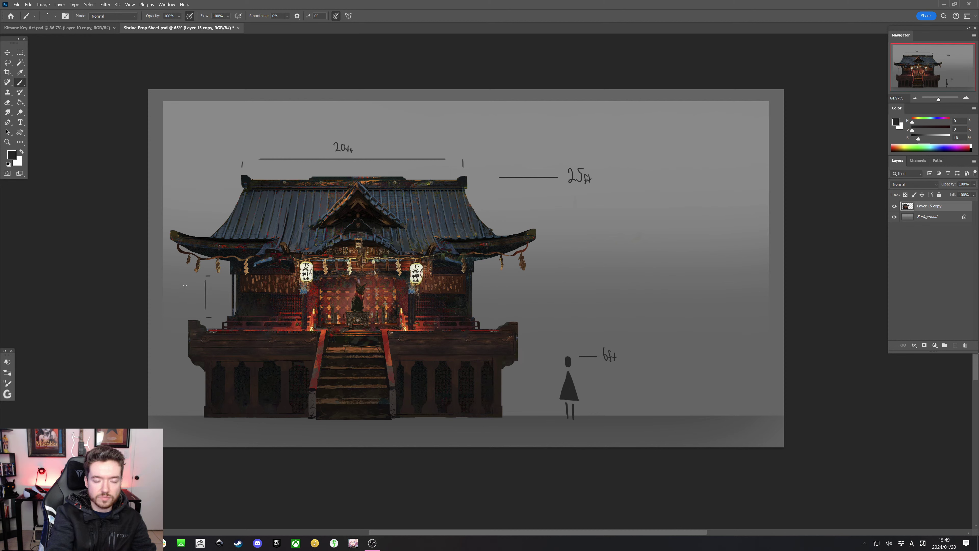
pyautogui.moveTo(189, 284); pyautogui.dragTo(190, 292)
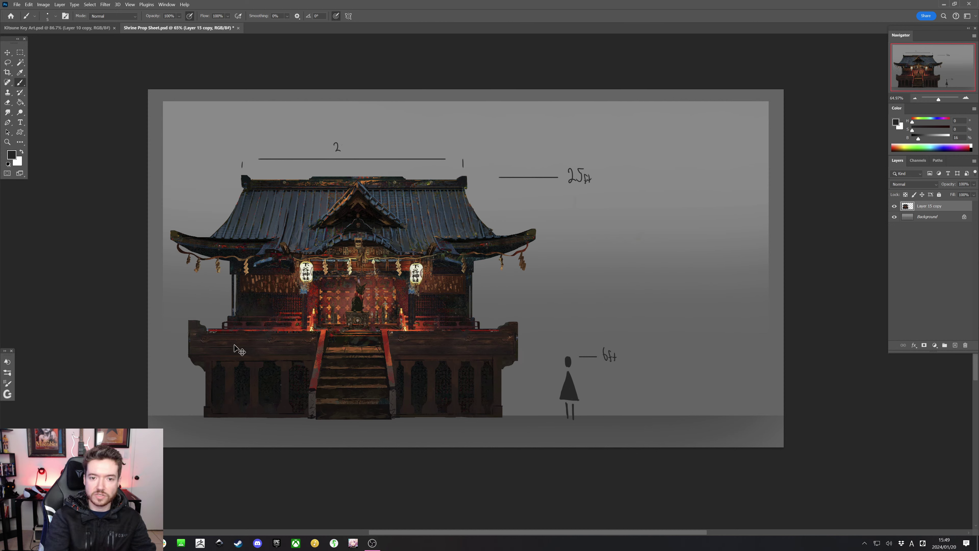
# Undo the roof width and wall height markings, keeping only the 25ft and 6ft annotations, and save the document
pyautogui.hotkey('ctrl', 'z')
pyautogui.hotkey('ctrl', 'z')
pyautogui.hotkey('ctrl', 's')
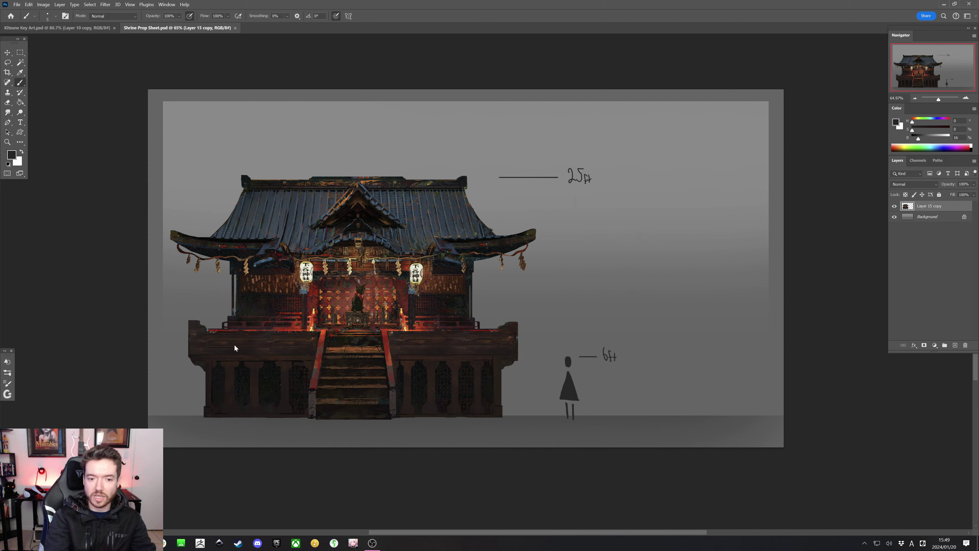